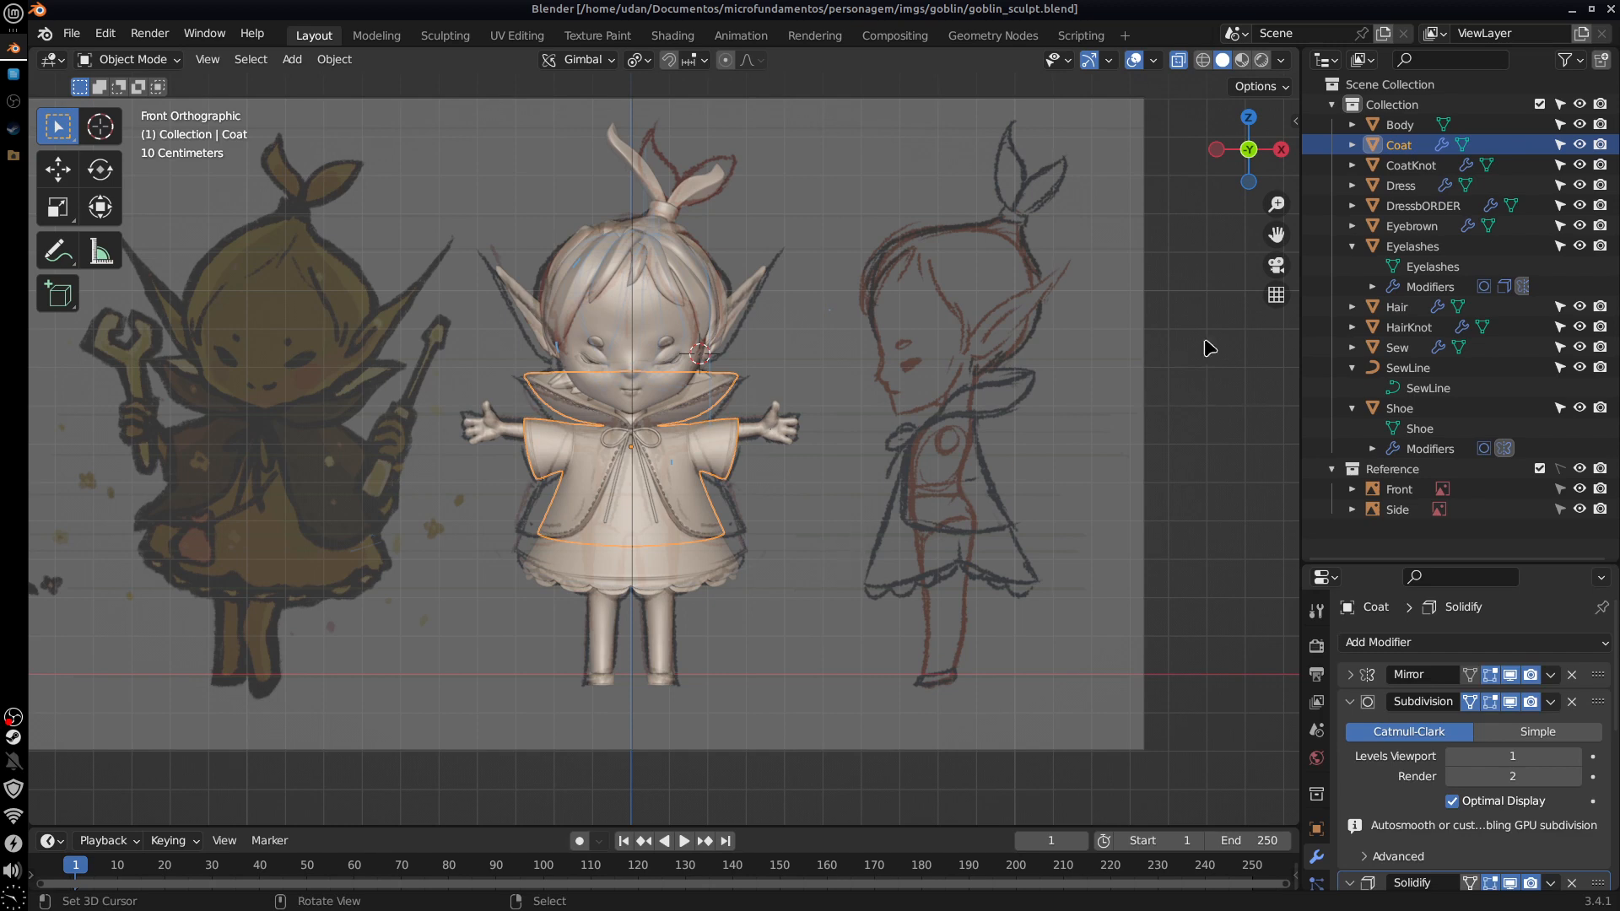
# Step: Collapse the Eyelashes entry in the outliner and enlarge the area showing the object's properties
pyautogui.click(1352, 246)
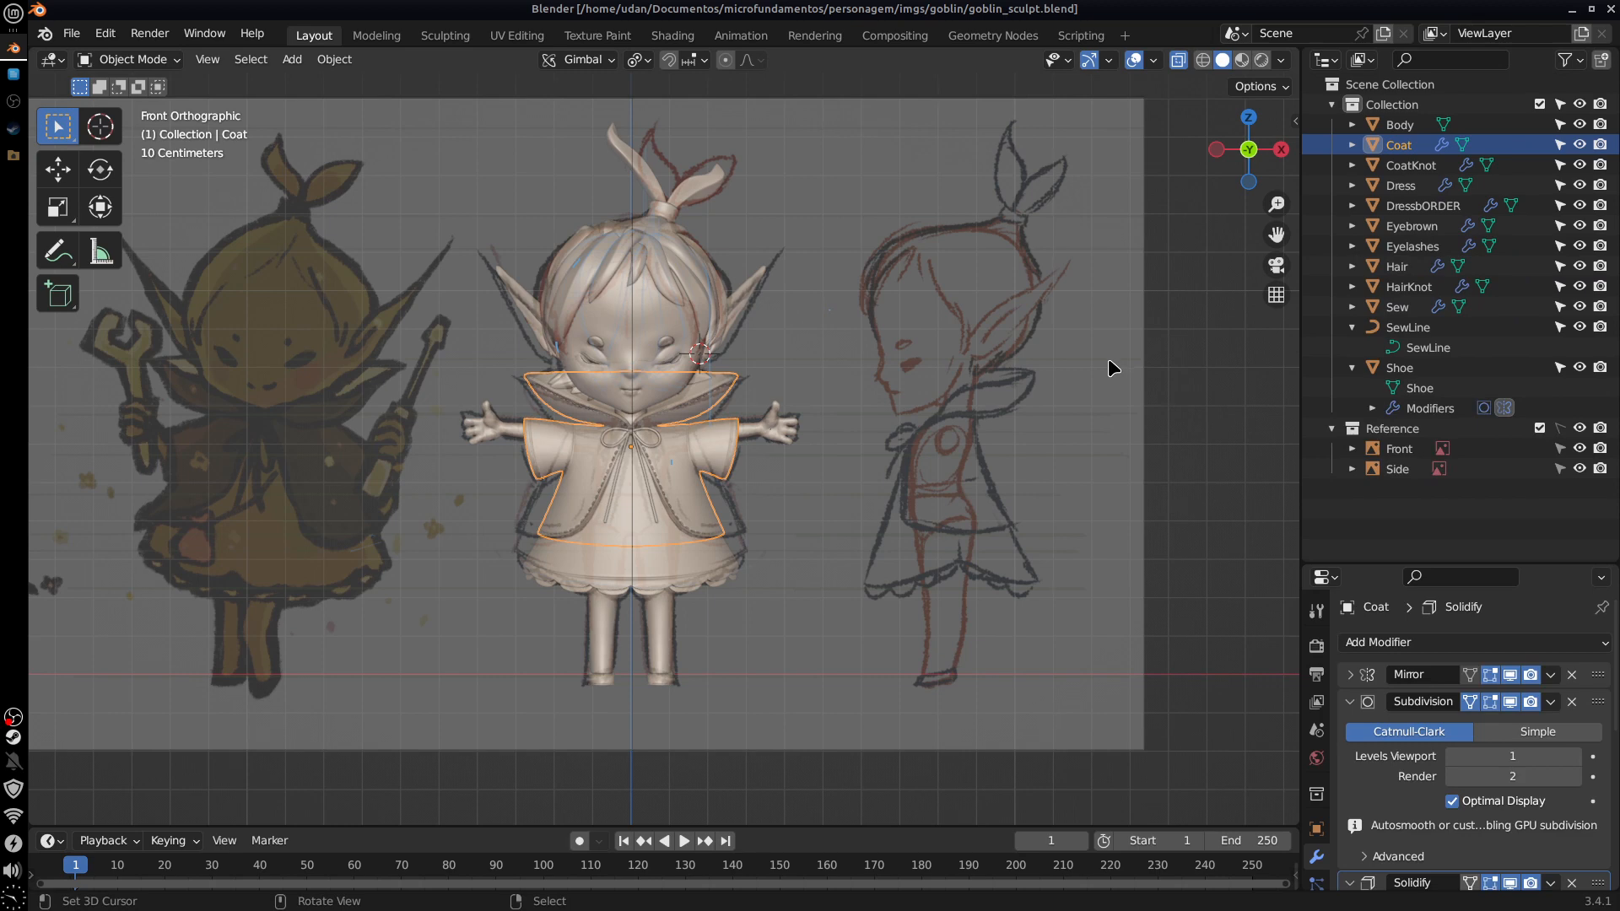
pyautogui.moveTo(1404, 563); pyautogui.dragTo(1409, 487)
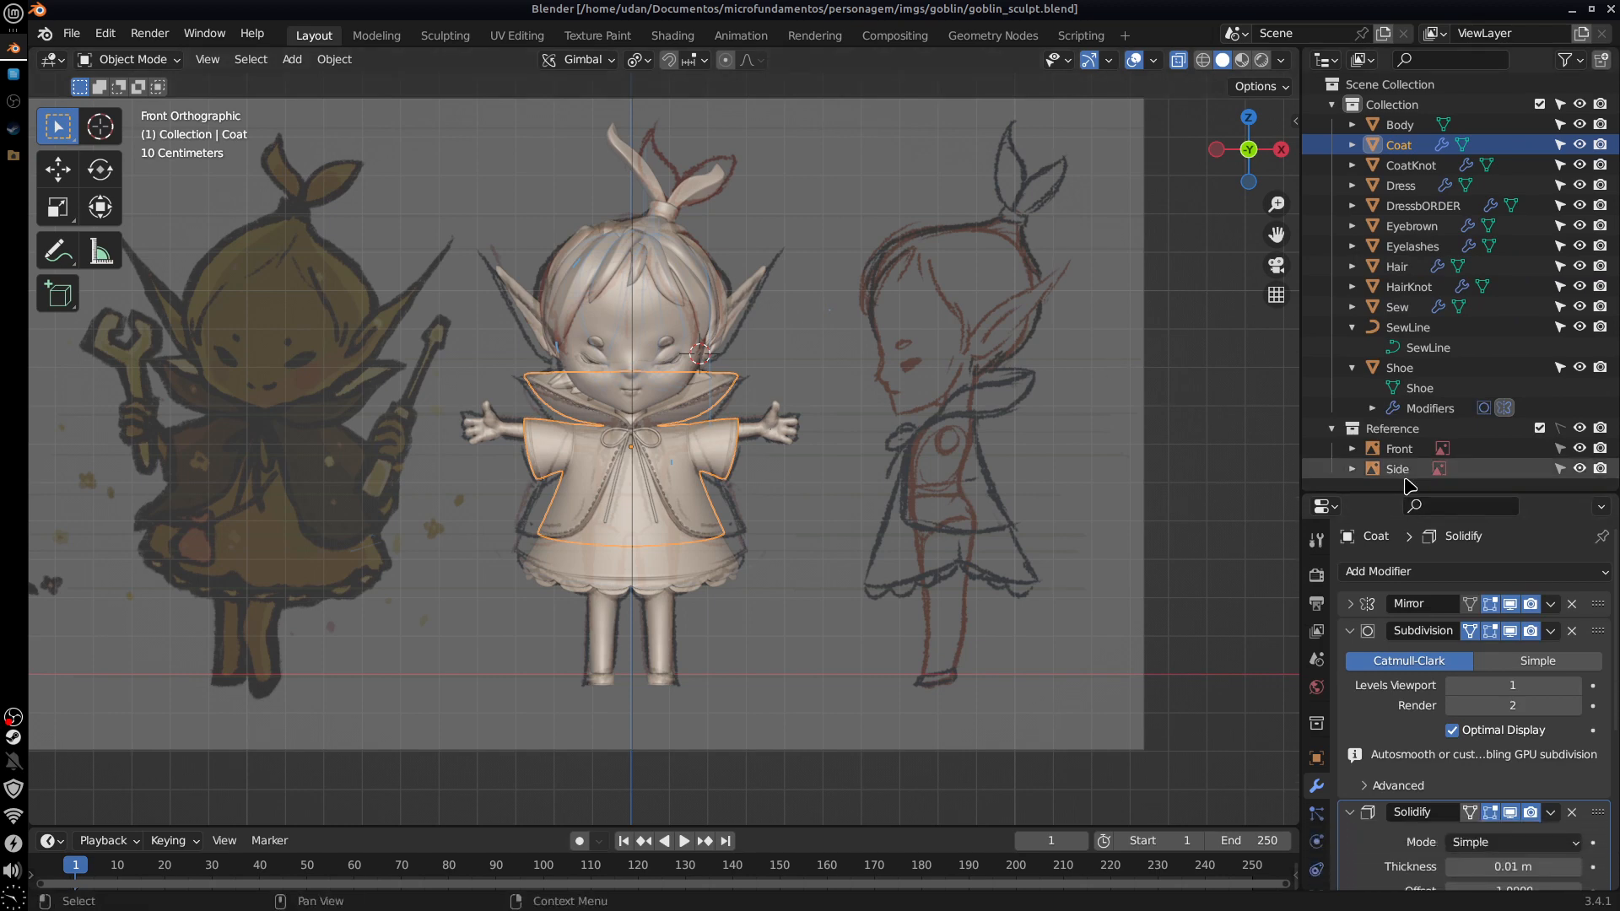
# Step: Inspect the goblin model at an angle with viewport overlays hidden, and return to the front view with overlays shown
pyautogui.click(1135, 61)
pyautogui.moveTo(974, 356); pyautogui.dragTo(805, 435, button='middle')
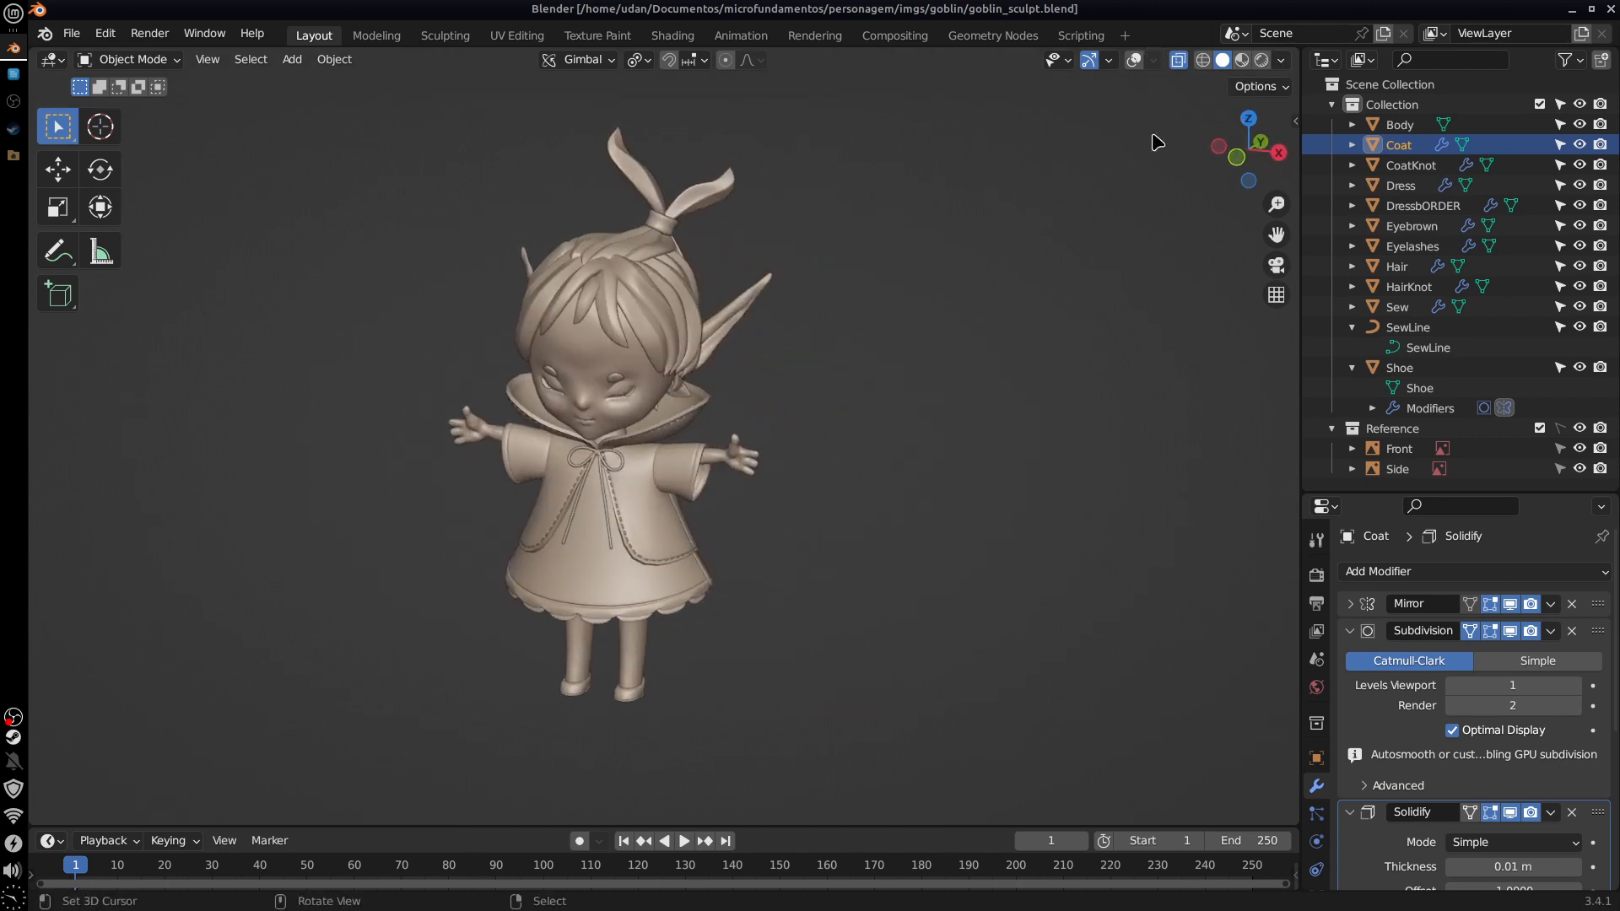
pyautogui.press('KP_1')
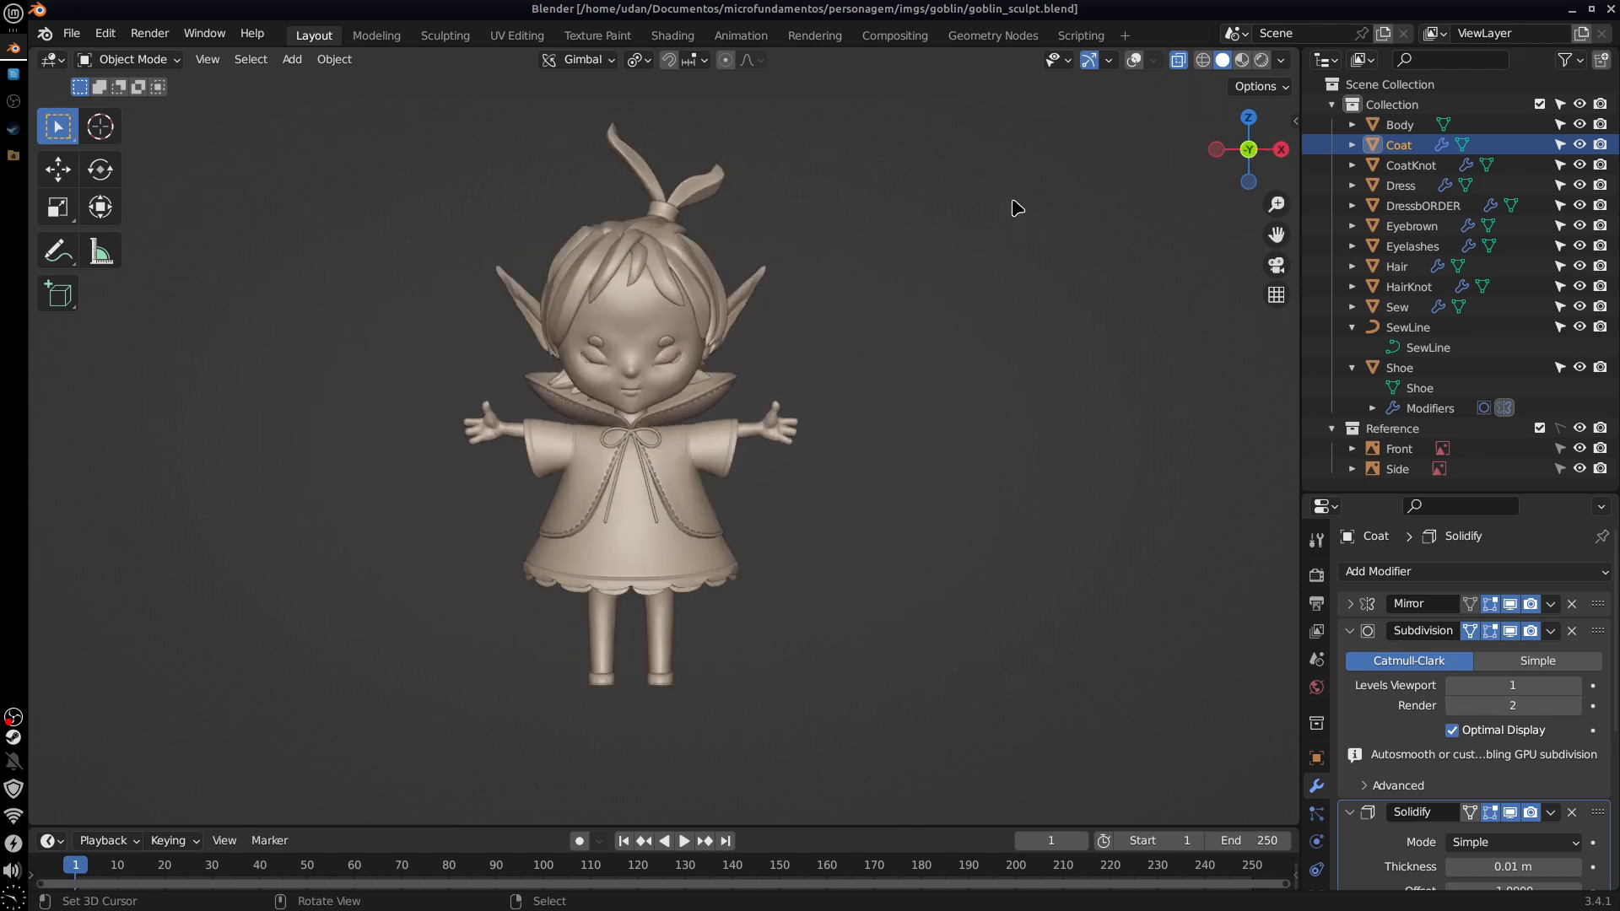
pyautogui.click(1089, 59)
pyautogui.click(1134, 59)
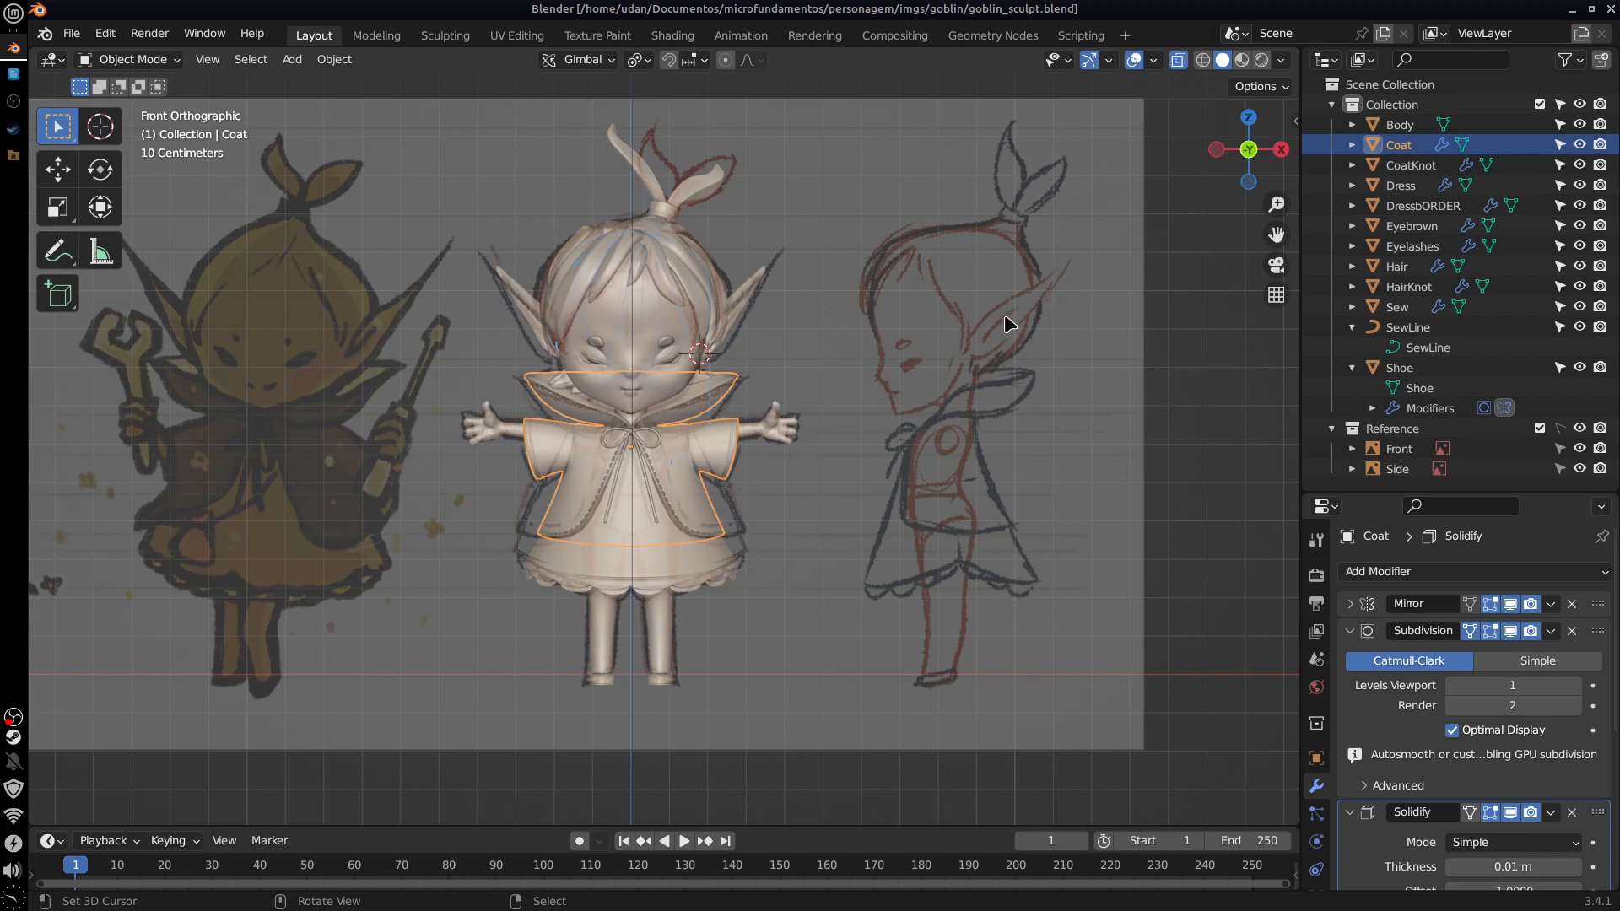
# Step: Set the Front reference image's depth to Back, test showing only its back side, and restore the side option to Both
pyautogui.keyDown('shift'); pyautogui.moveTo(876, 552); pyautogui.dragTo(961, 558, button='middle'); pyautogui.keyUp('shift')
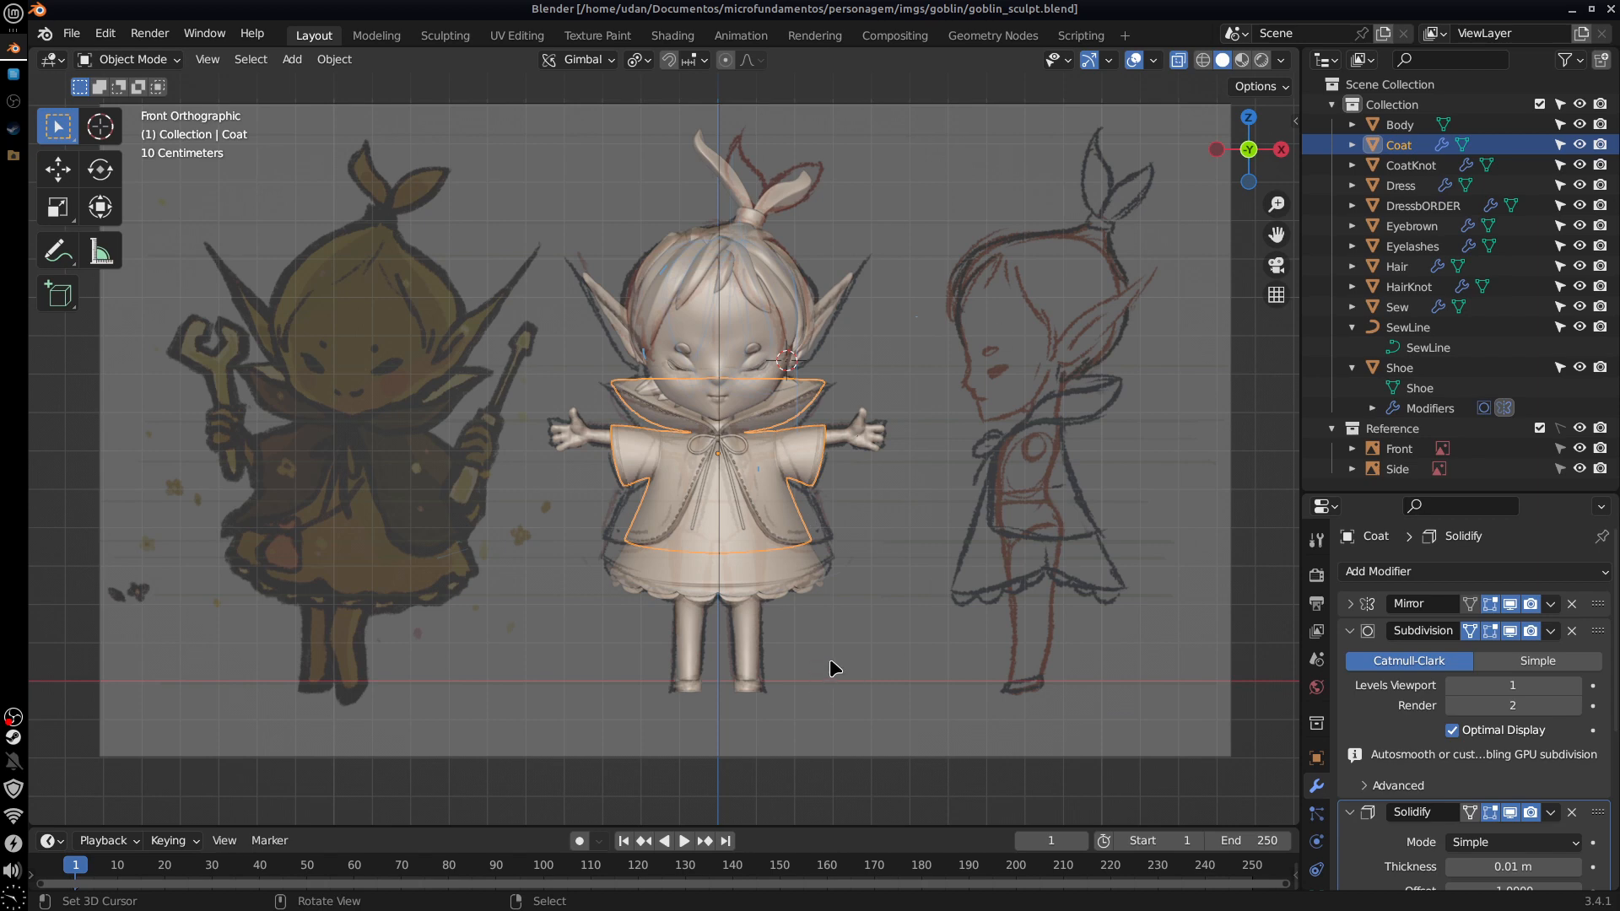
pyautogui.click(1398, 448)
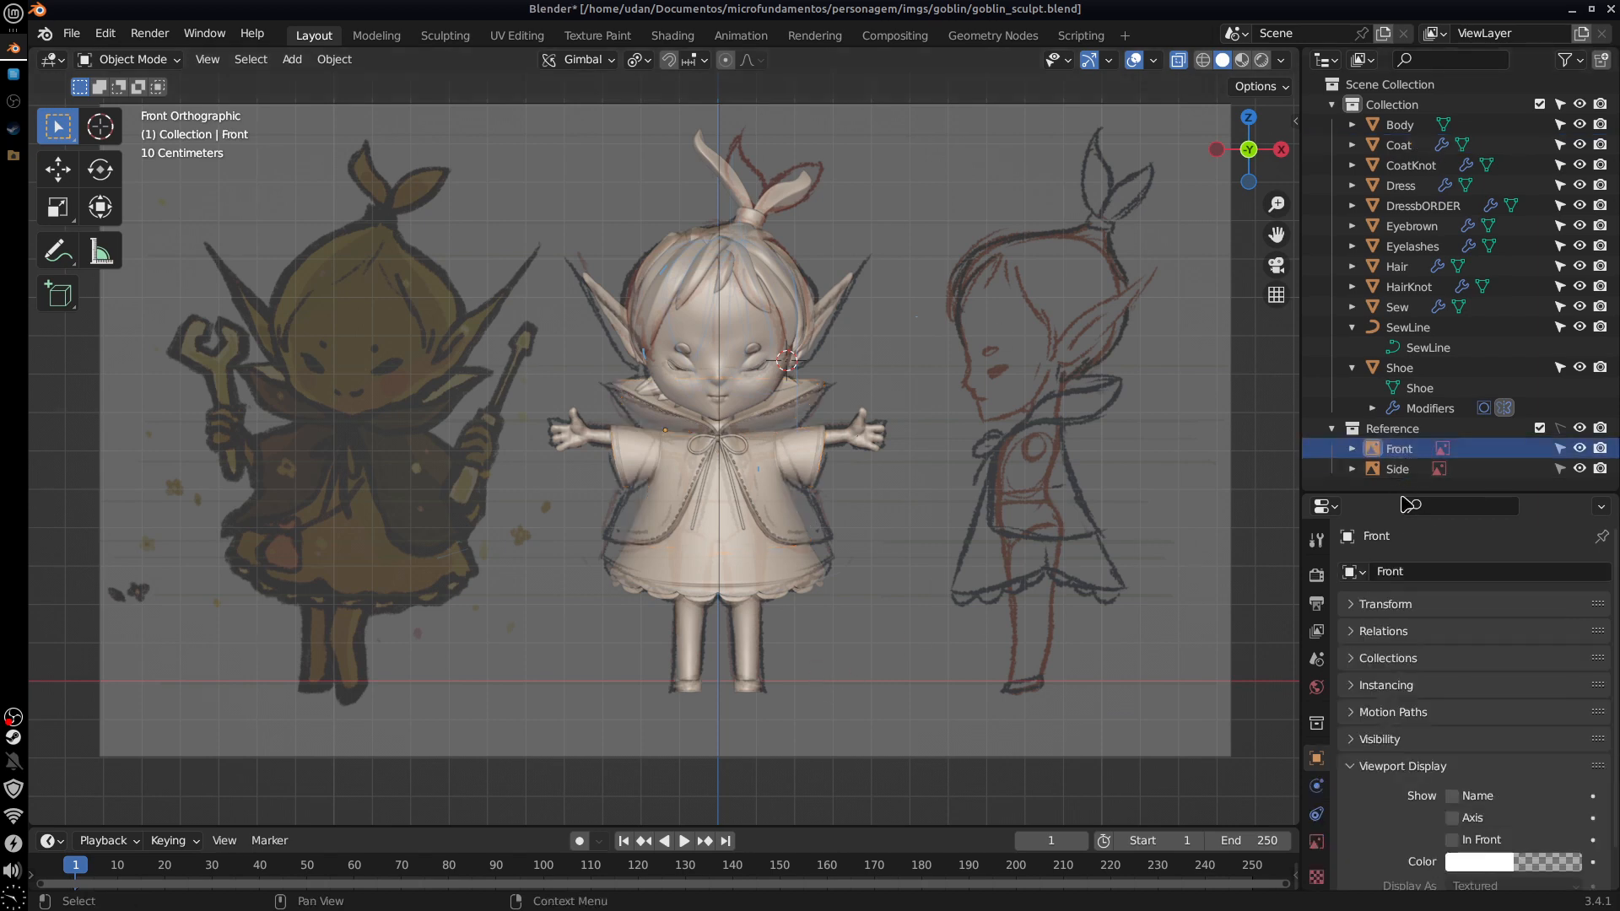
pyautogui.moveTo(1397, 498); pyautogui.dragTo(1405, 182)
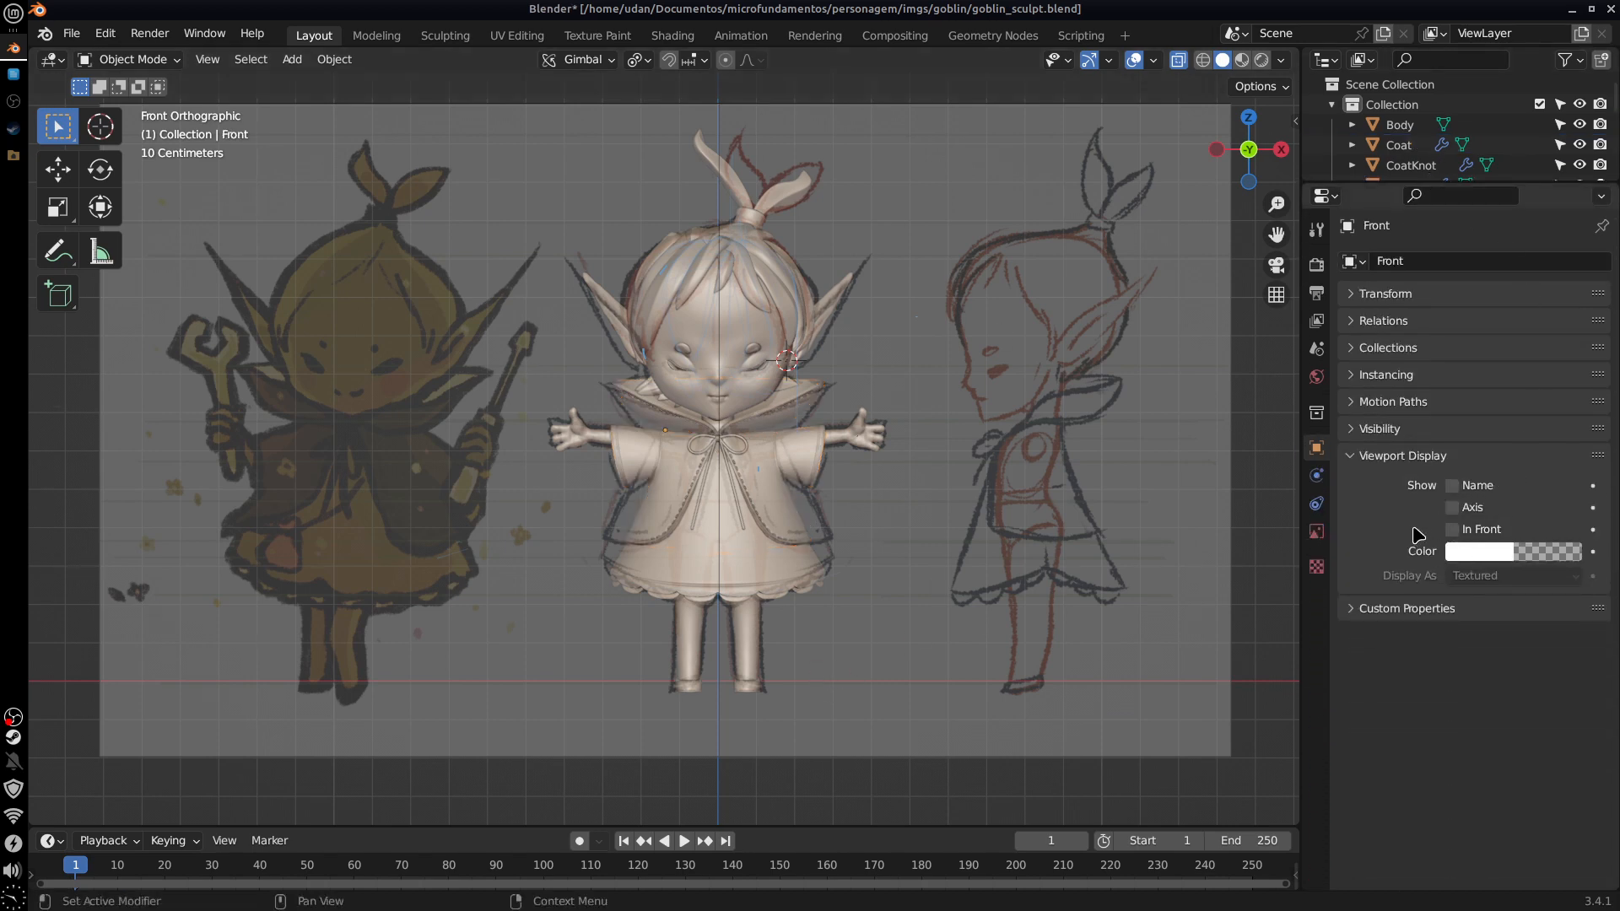
pyautogui.click(1316, 531)
pyautogui.click(1558, 381)
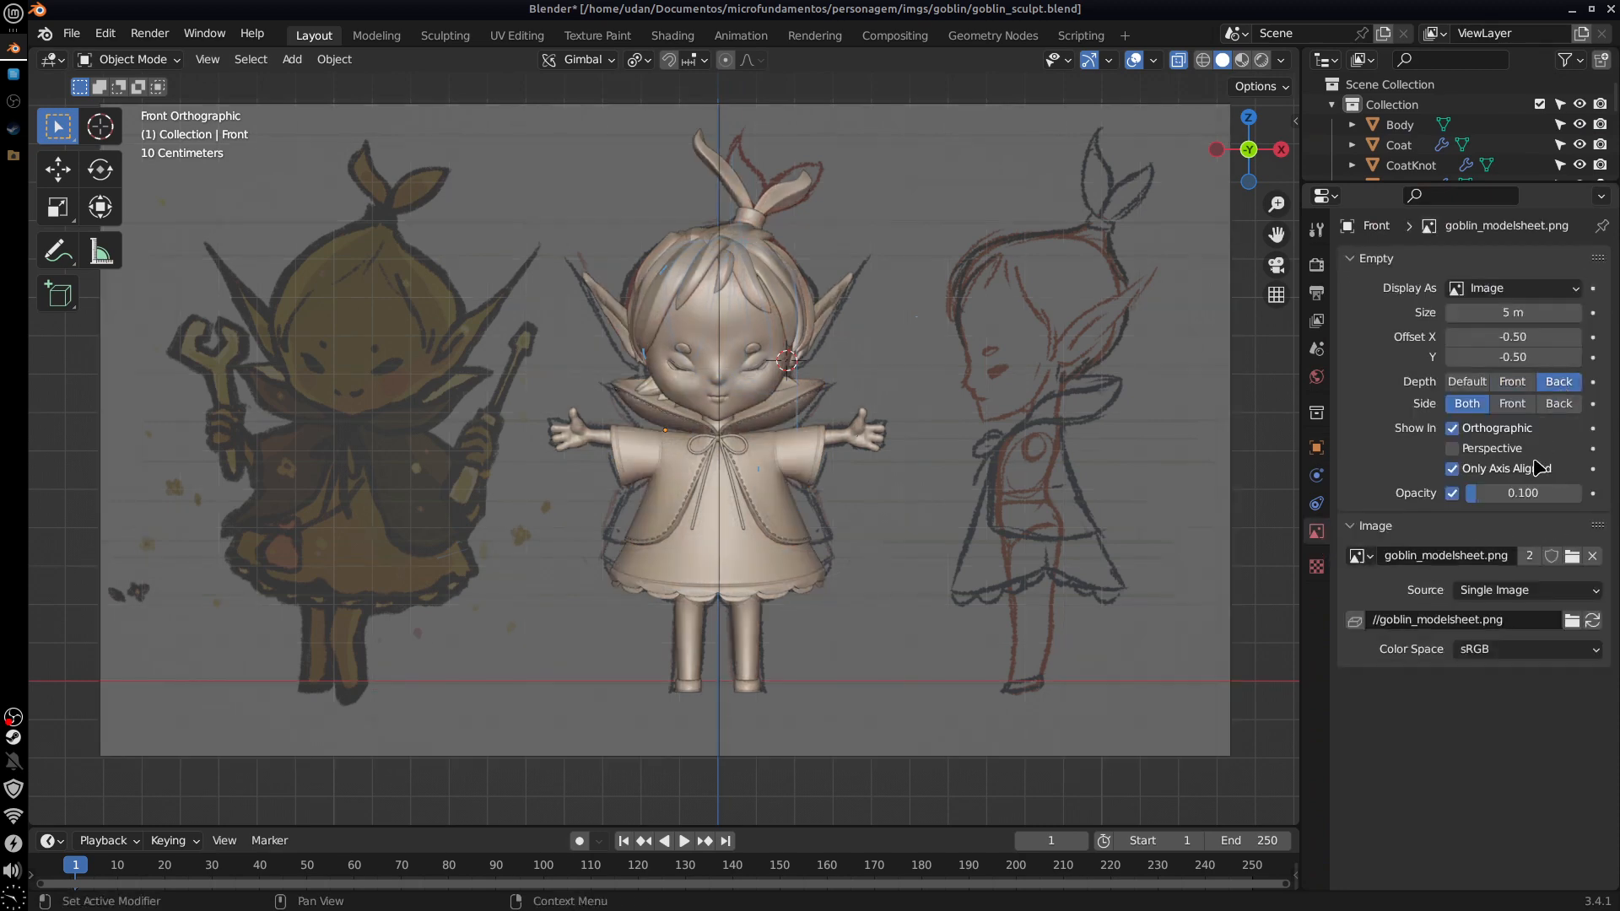
pyautogui.click(1558, 403)
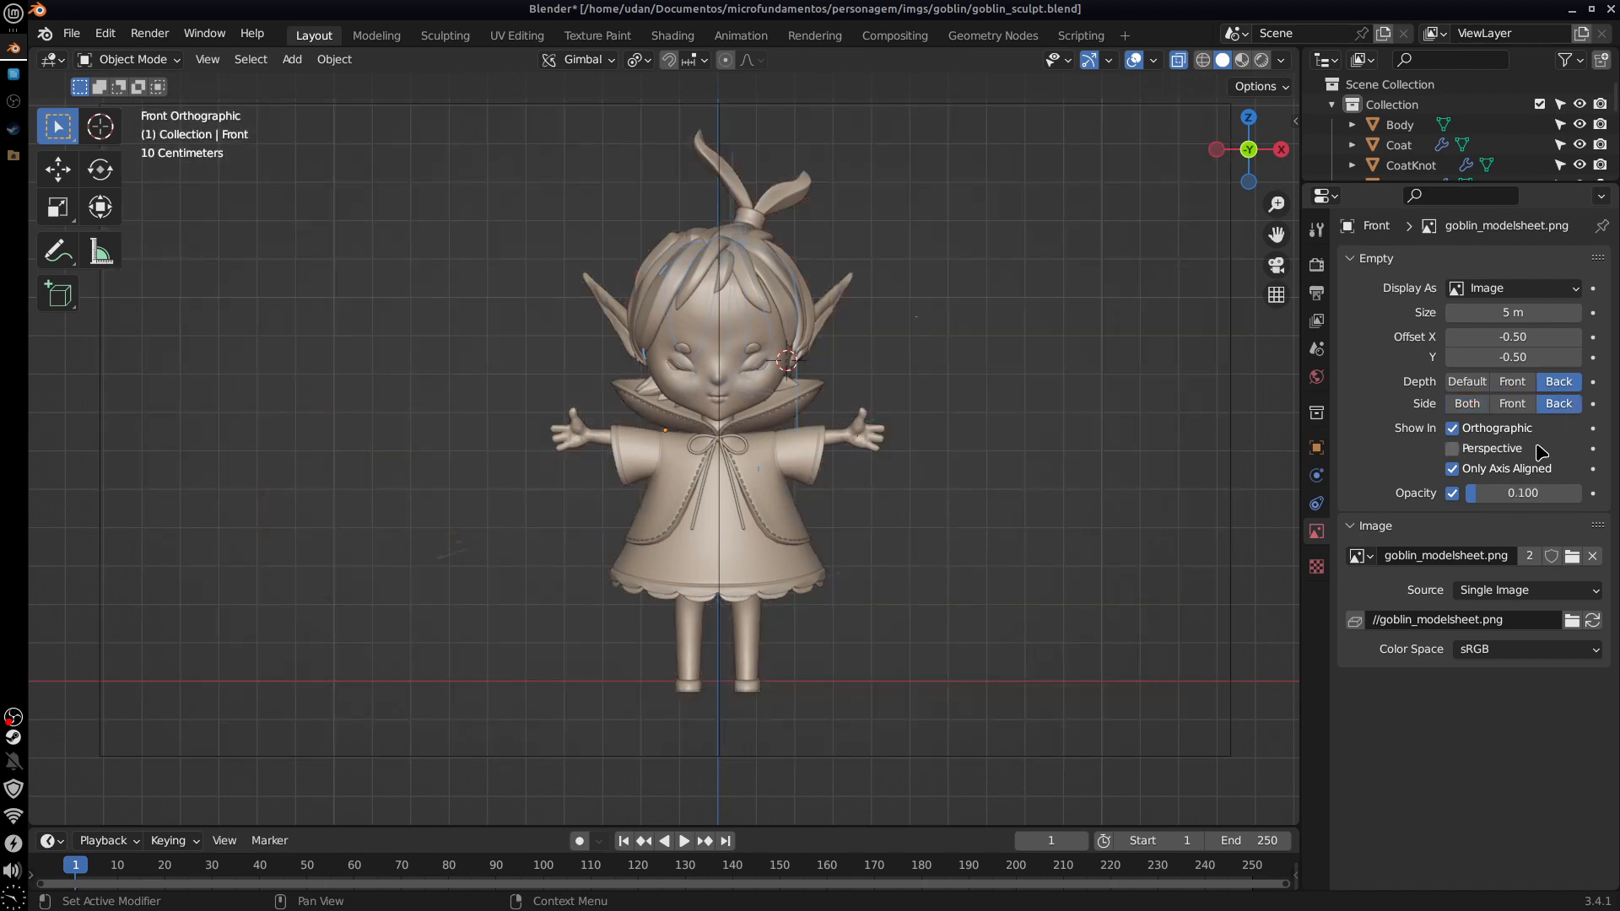
pyautogui.click(1467, 403)
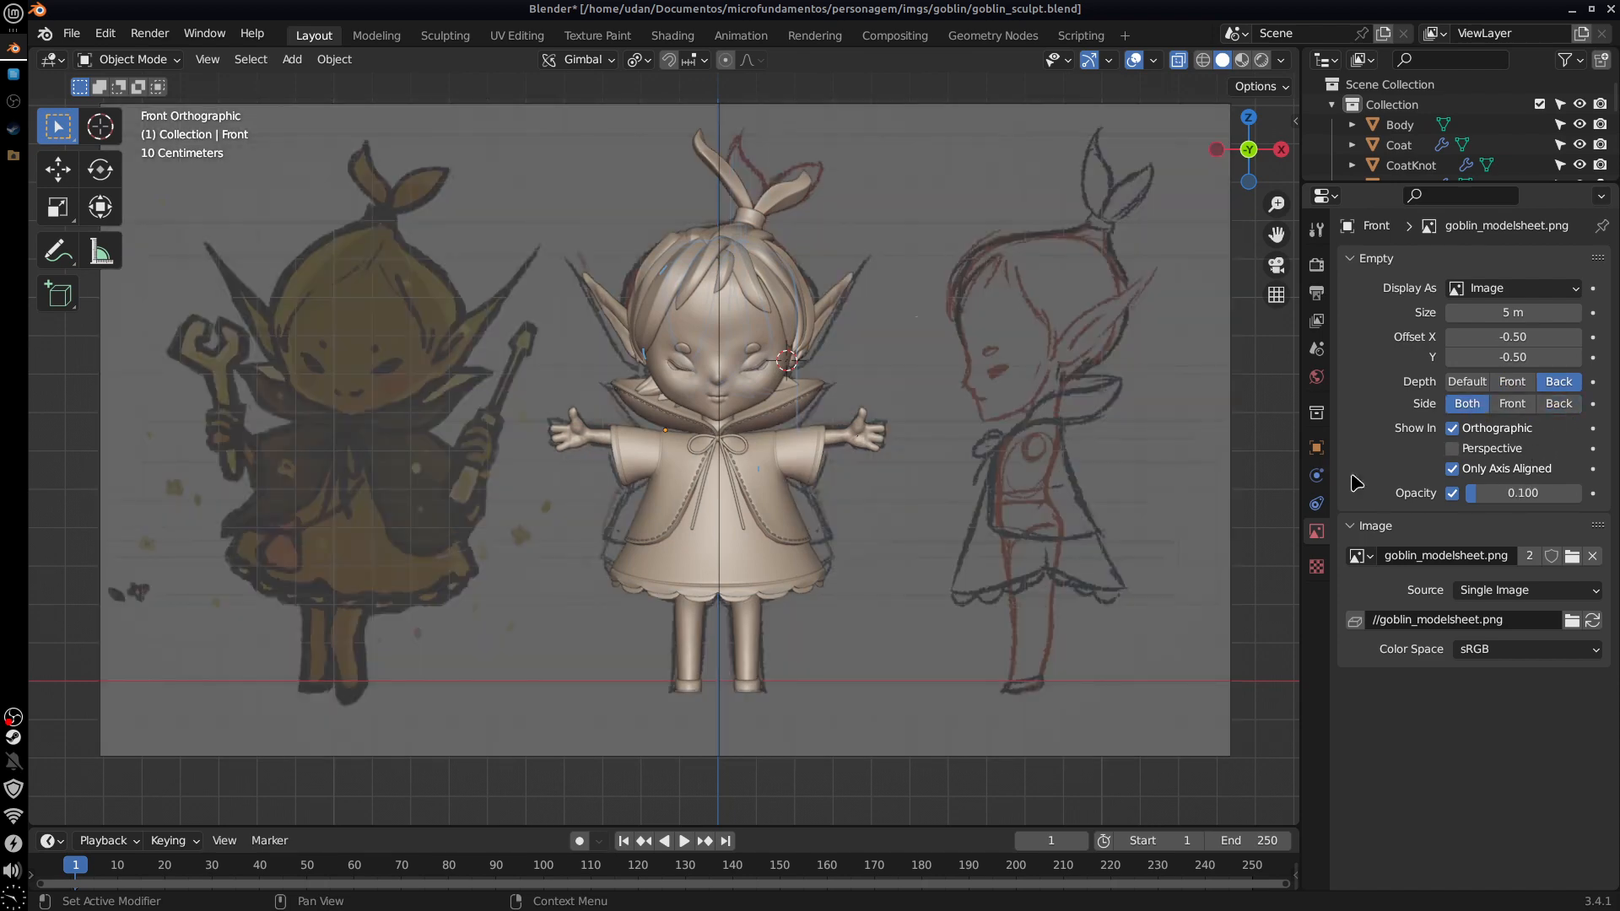
# Step: Check the Side reference's image settings, and disable the opacity option of the Front reference image
pyautogui.moveTo(1417, 182); pyautogui.dragTo(1486, 389)
pyautogui.click(1397, 468)
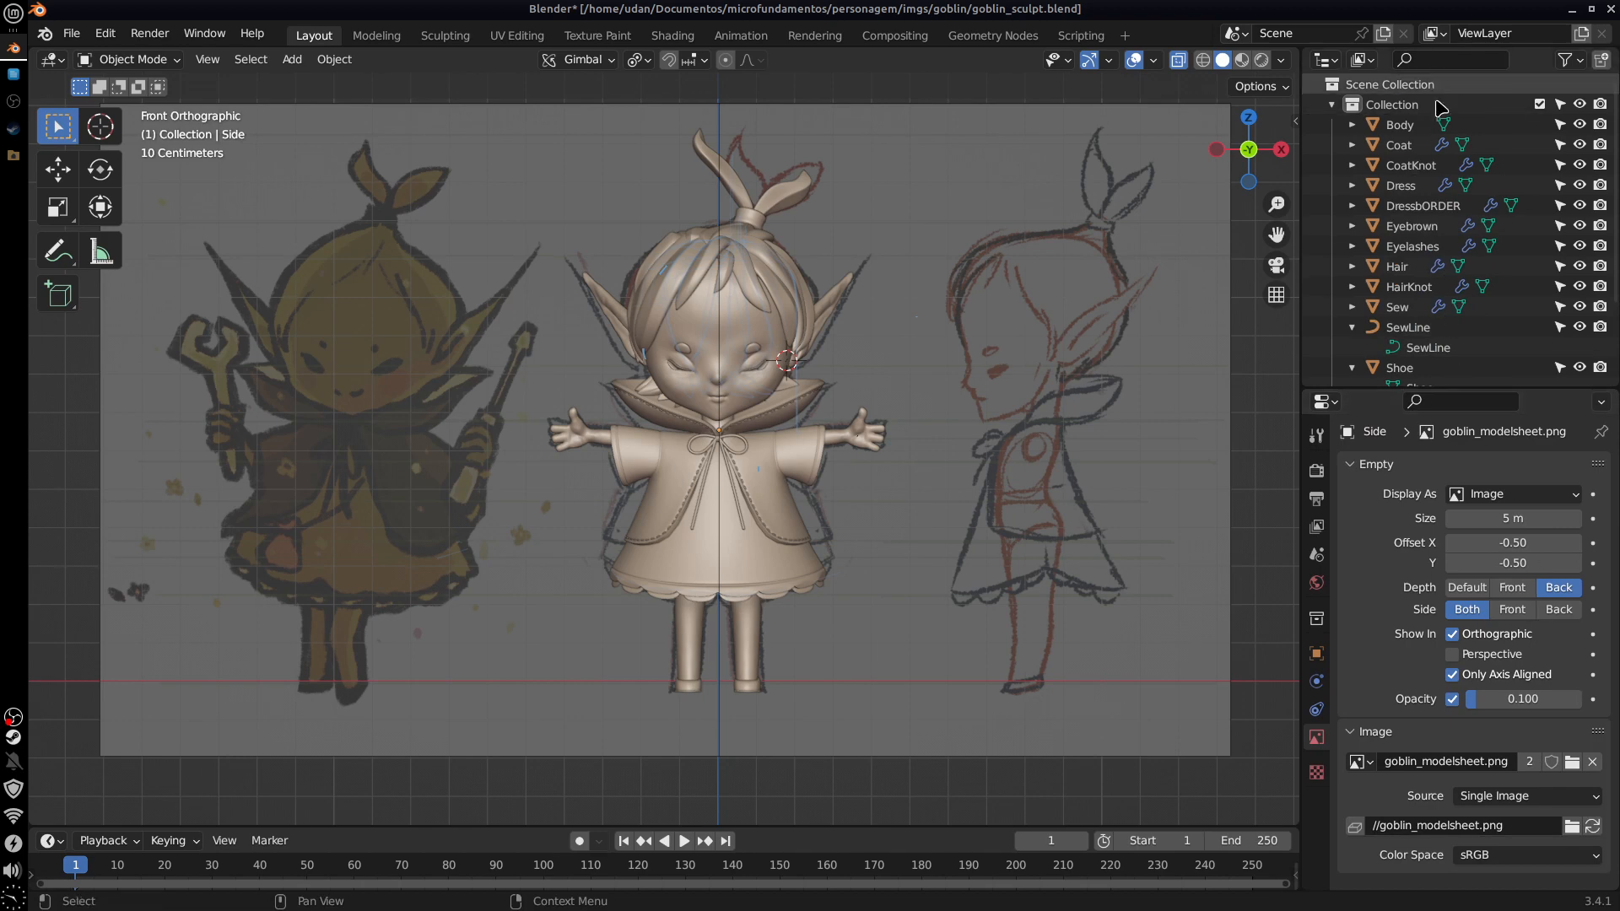
pyautogui.moveTo(1479, 388); pyautogui.dragTo(1447, 261)
pyautogui.click(1434, 449)
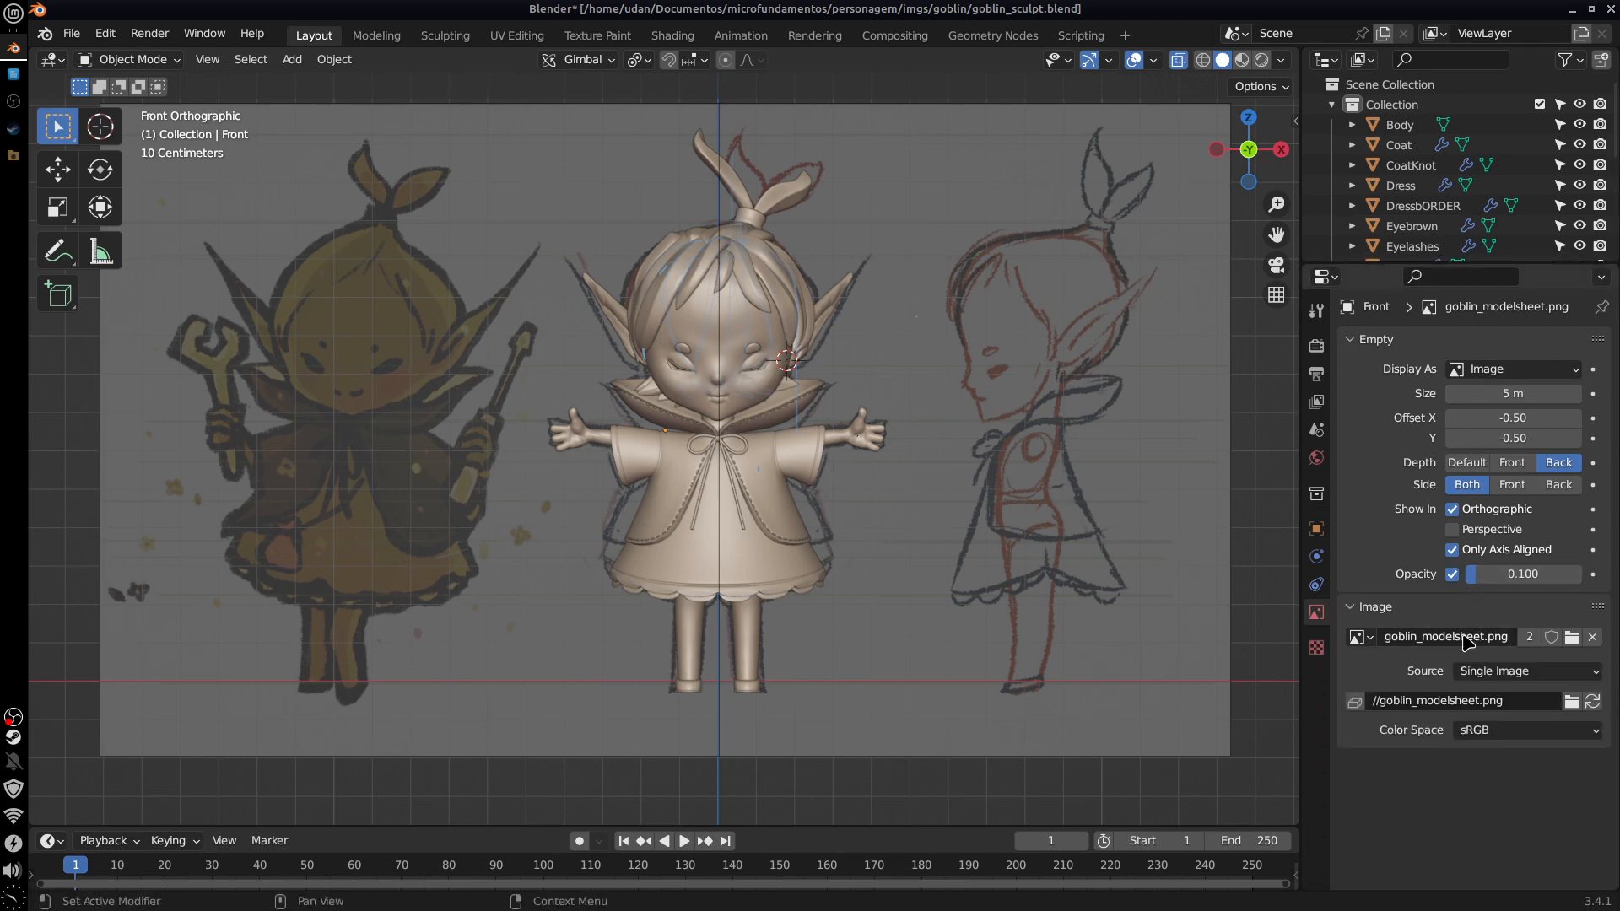
pyautogui.click(1452, 575)
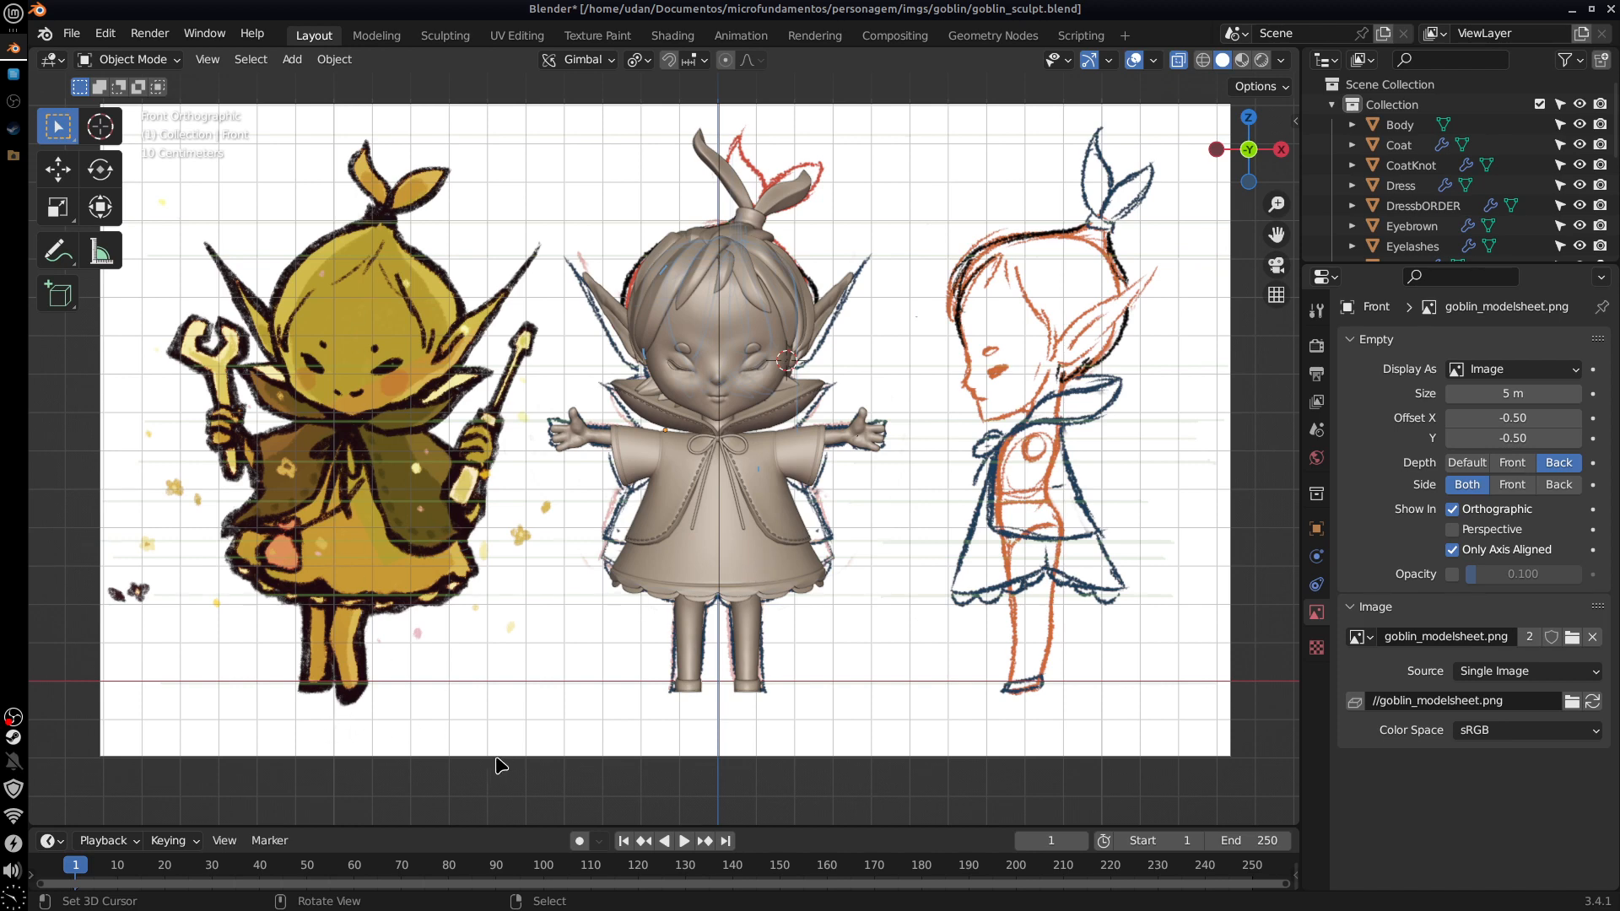
# Step: Select the goblin's Body mesh and set the viewport shading lighting to Flat
pyautogui.scroll(2, 783, 580)
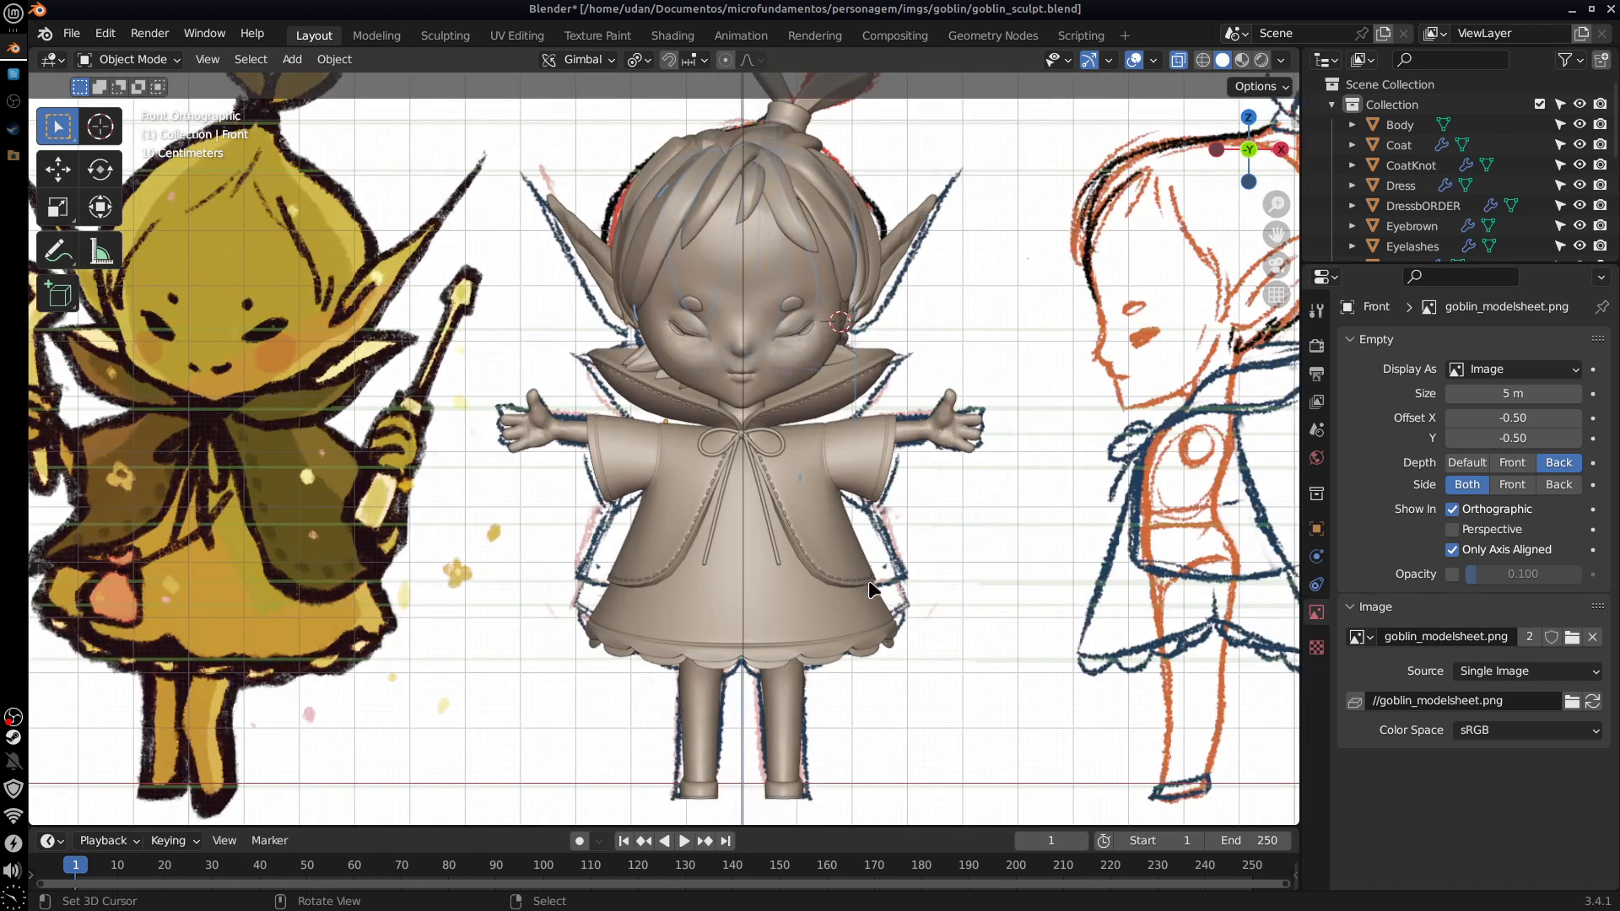
pyautogui.keyDown('shift'); pyautogui.moveTo(862, 582); pyautogui.dragTo(888, 574, button='middle'); pyautogui.keyUp('shift')
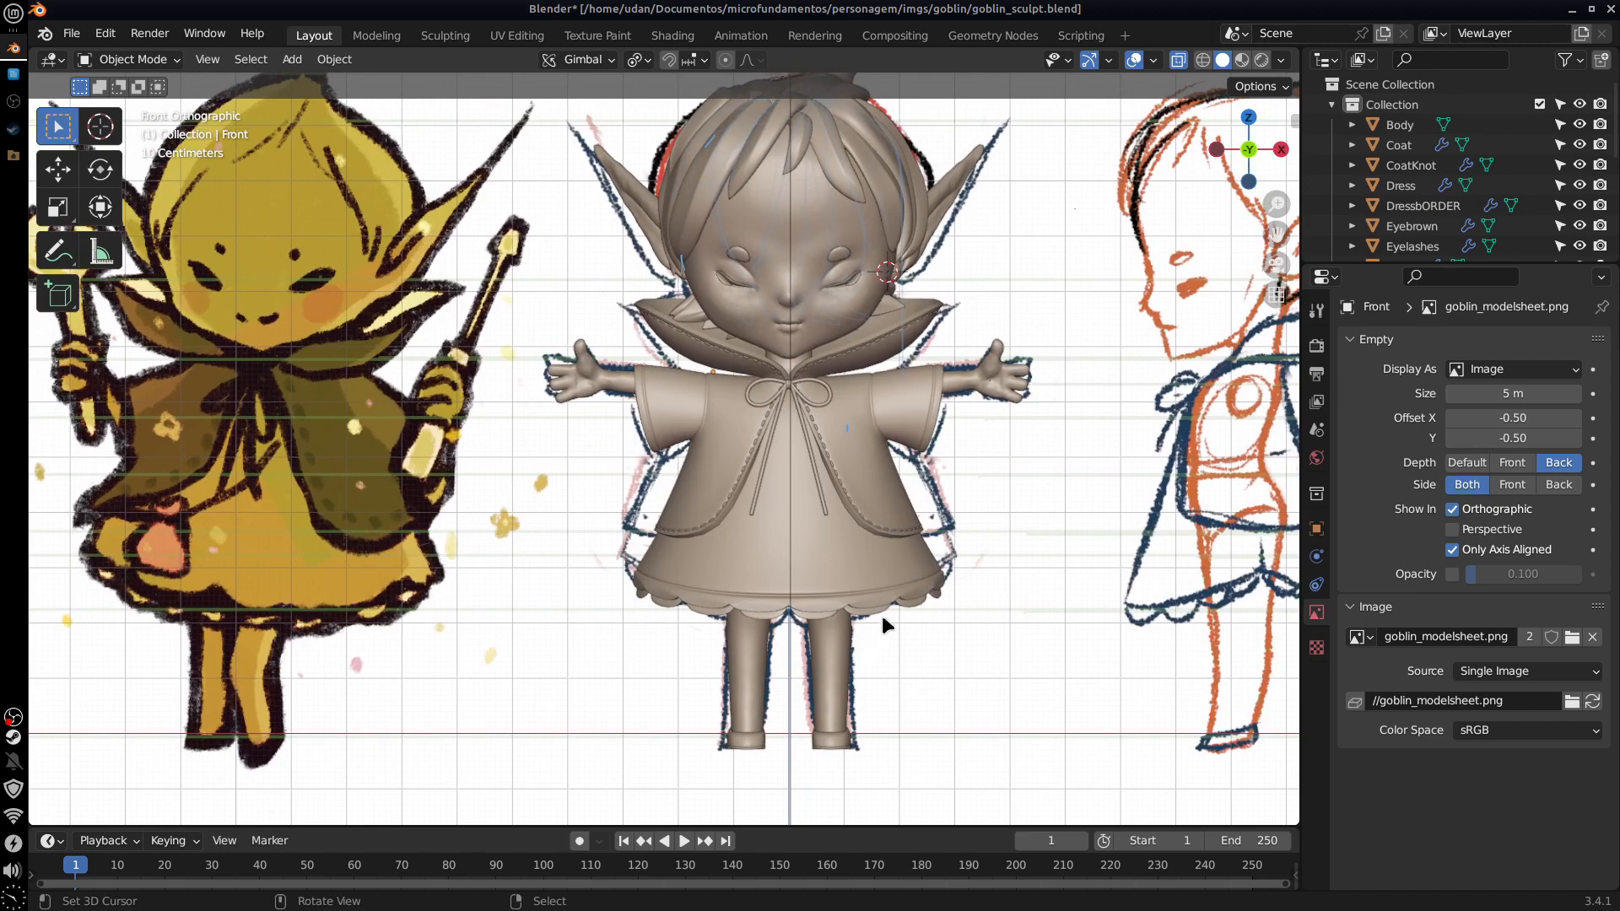
pyautogui.click(899, 591)
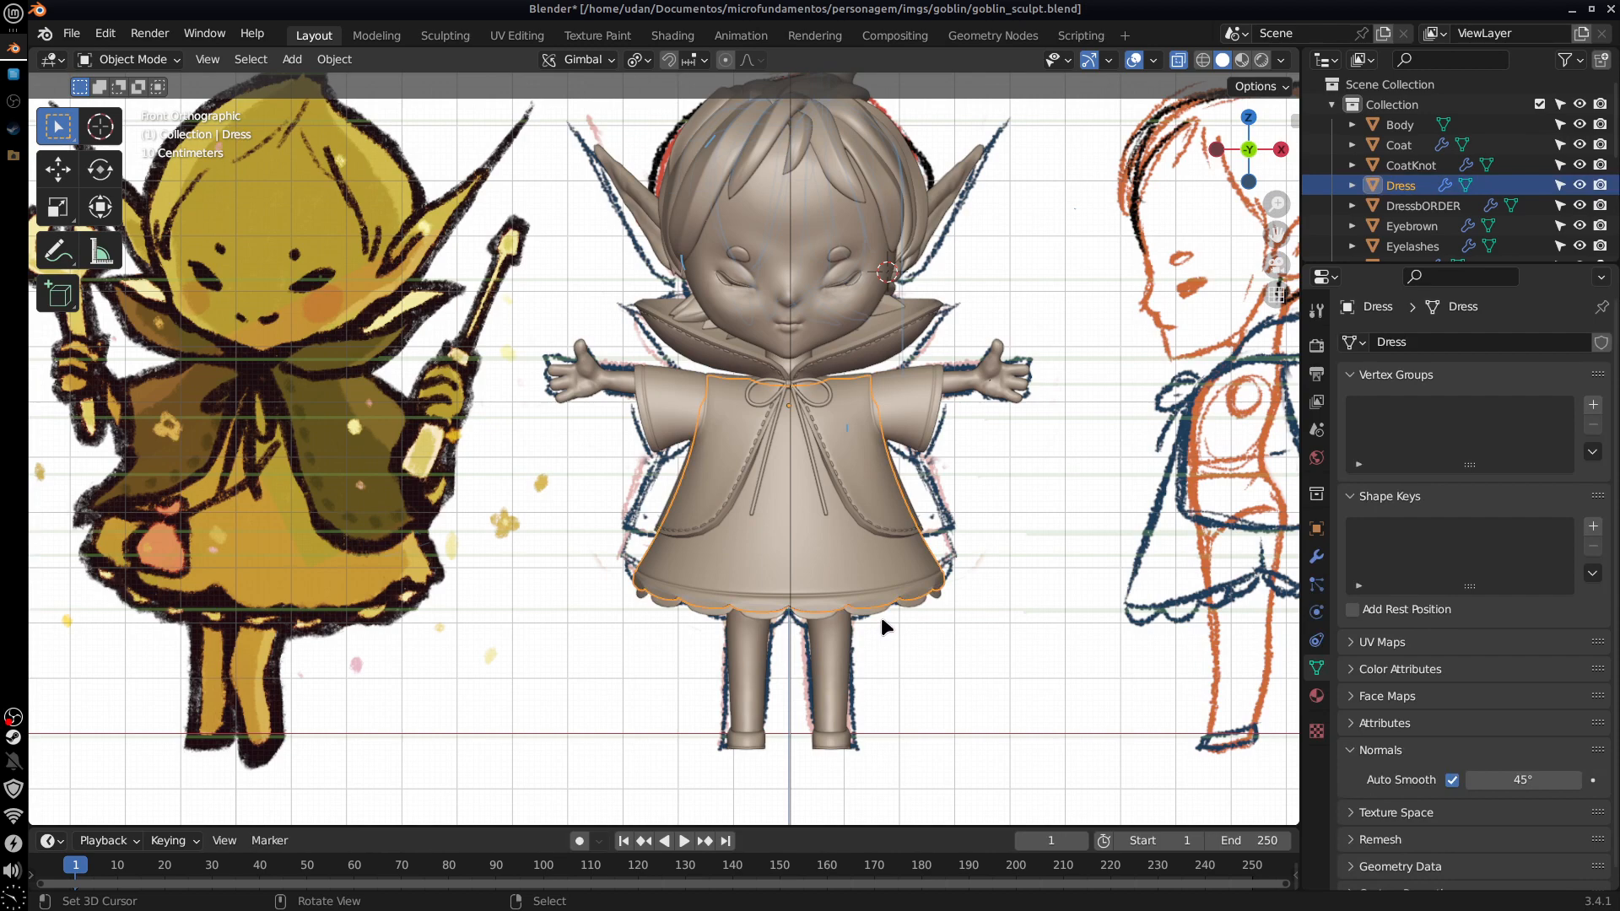
pyautogui.click(847, 319)
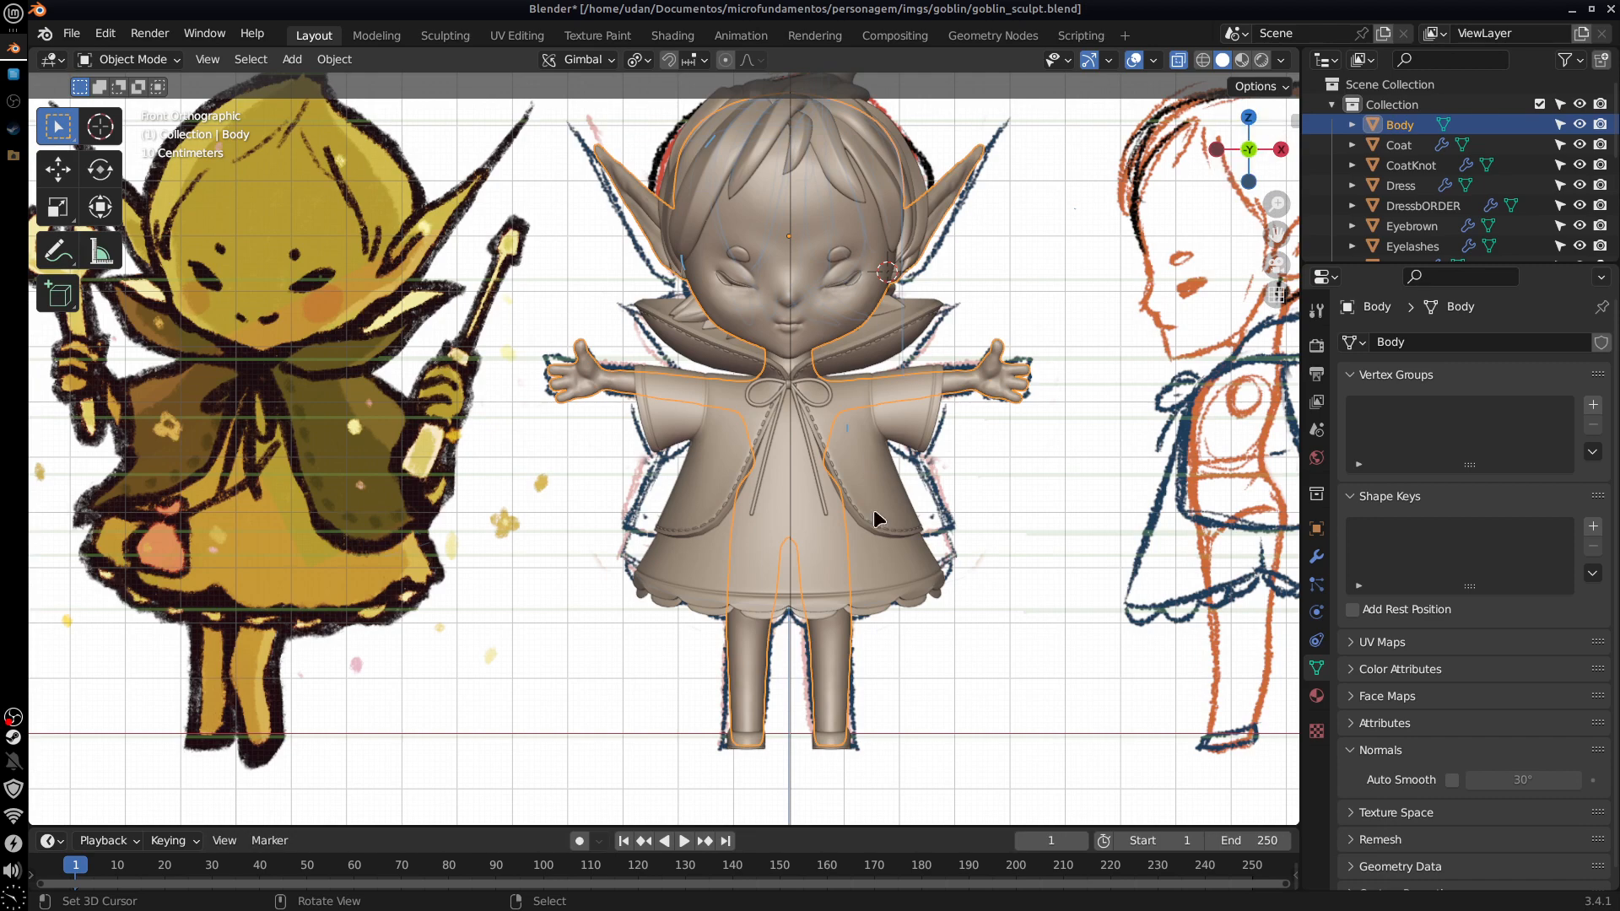
pyautogui.click(1283, 61)
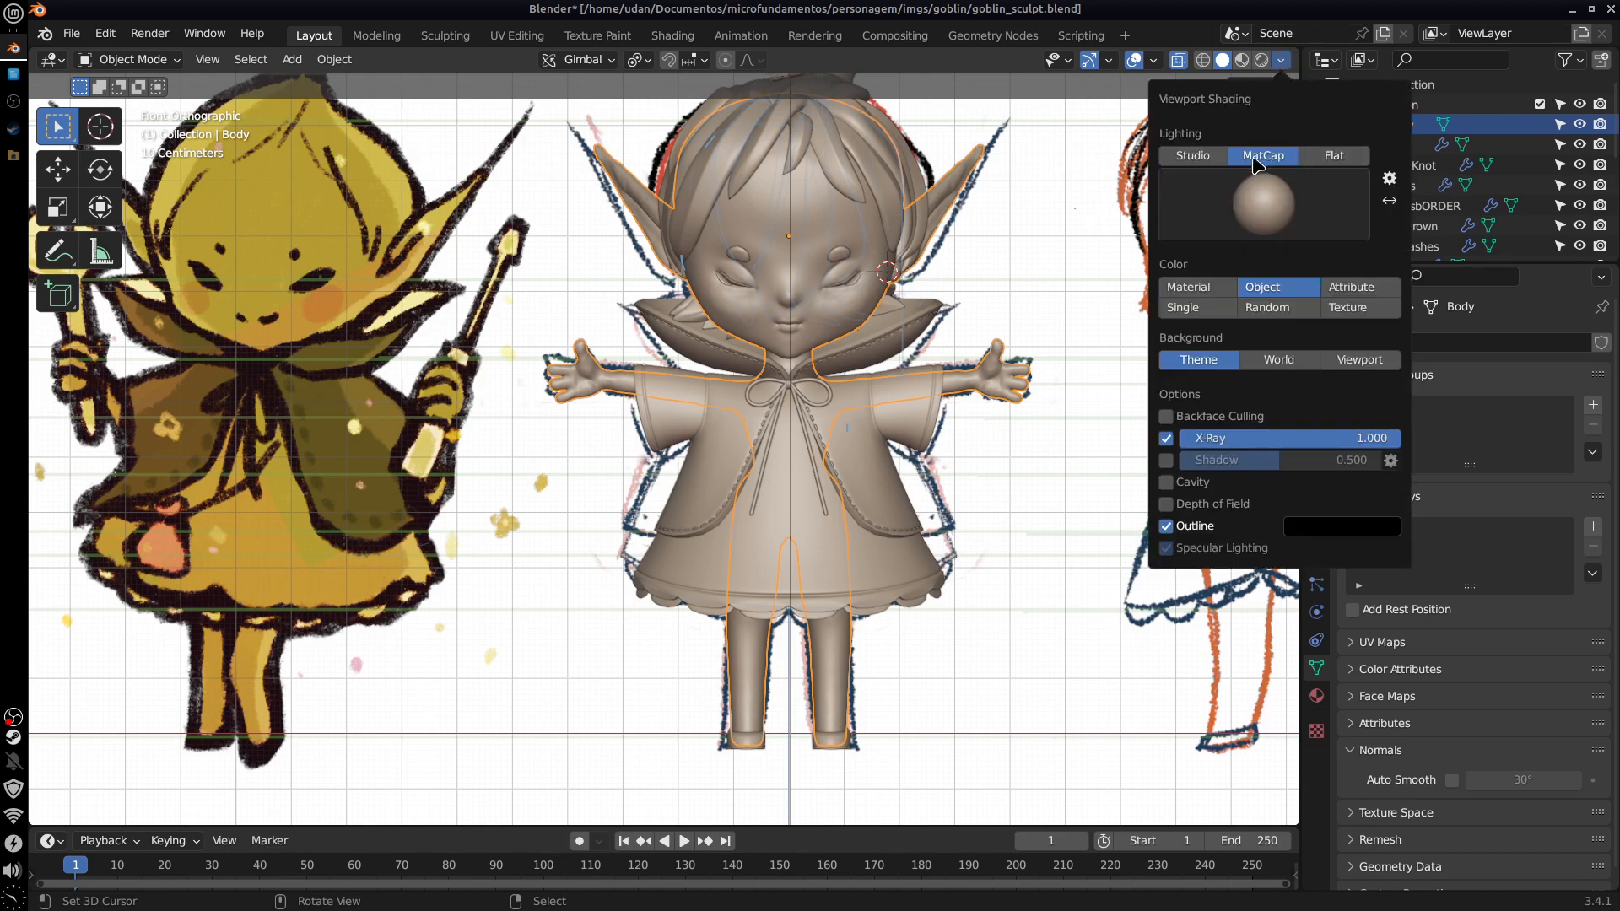
pyautogui.click(1331, 157)
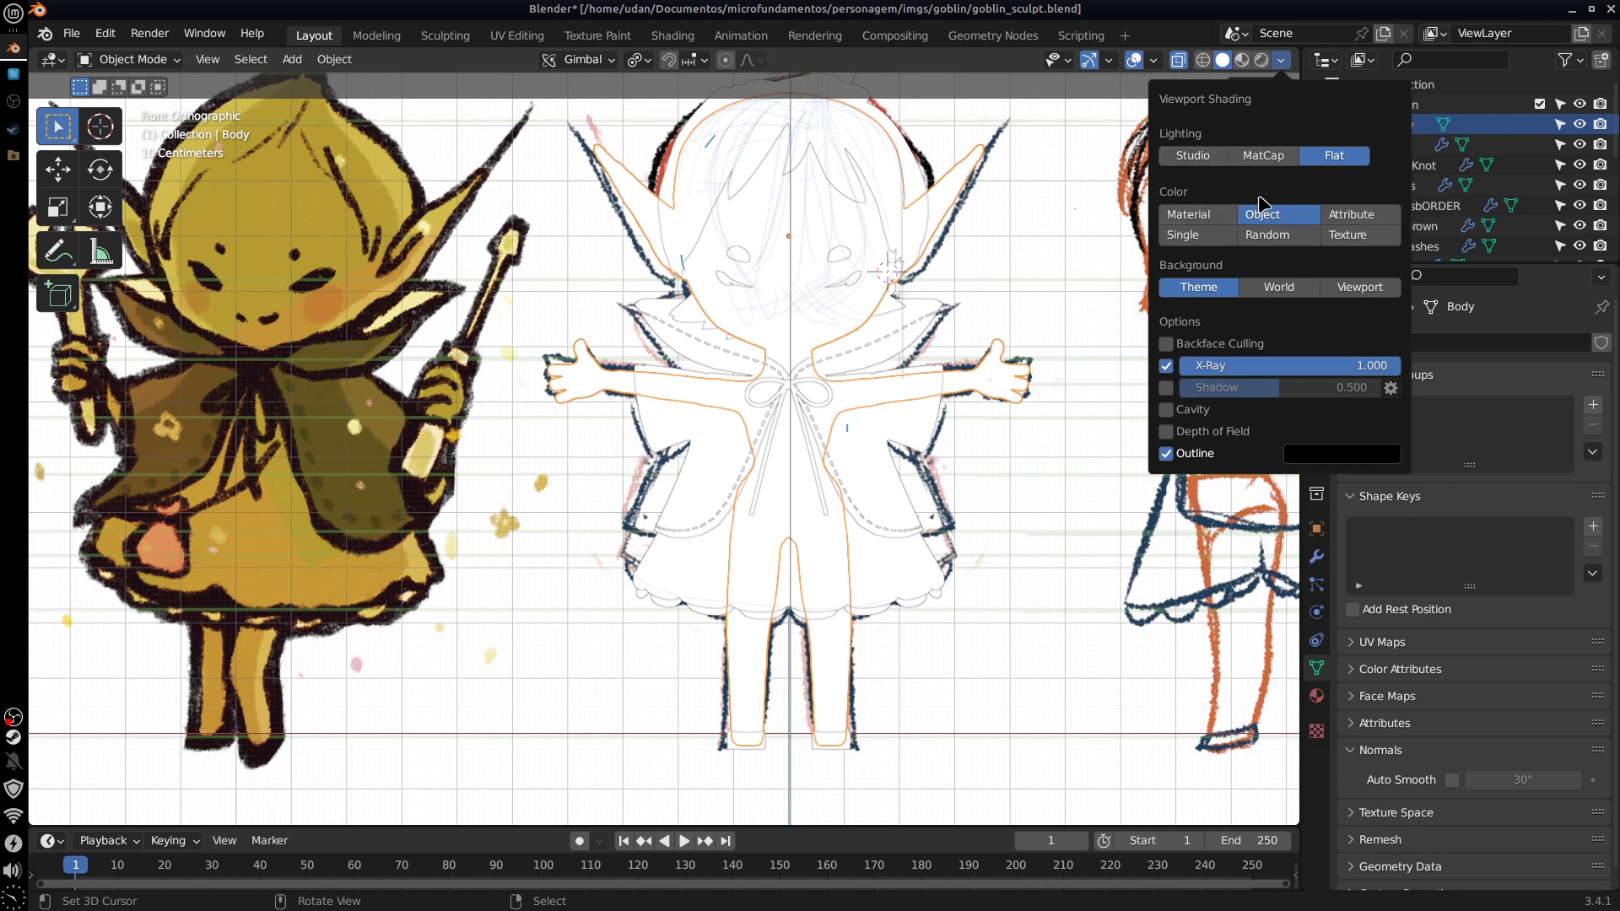
pyautogui.click(1356, 221)
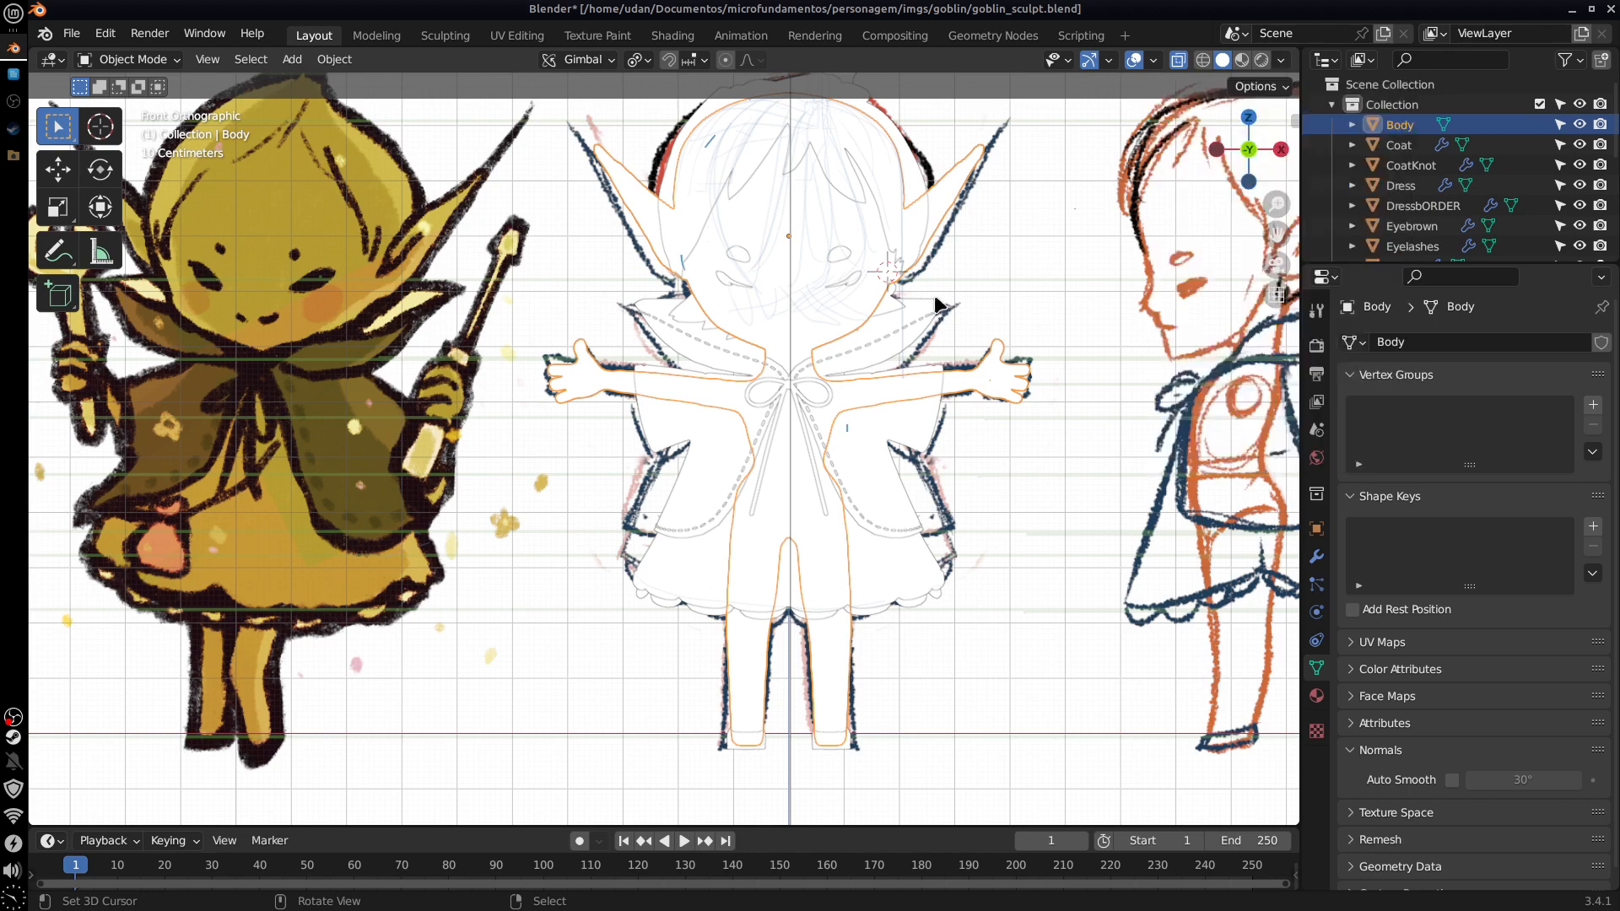
# Step: Hide the Coat, CoatKnot, Dress, DressbORDER, Eyebrown, Eyelashes, Hair, HairKnot, Sew and SewLine objects in the viewport
pyautogui.moveTo(960, 320); pyautogui.dragTo(915, 409, button='middle')
pyautogui.click(1579, 144)
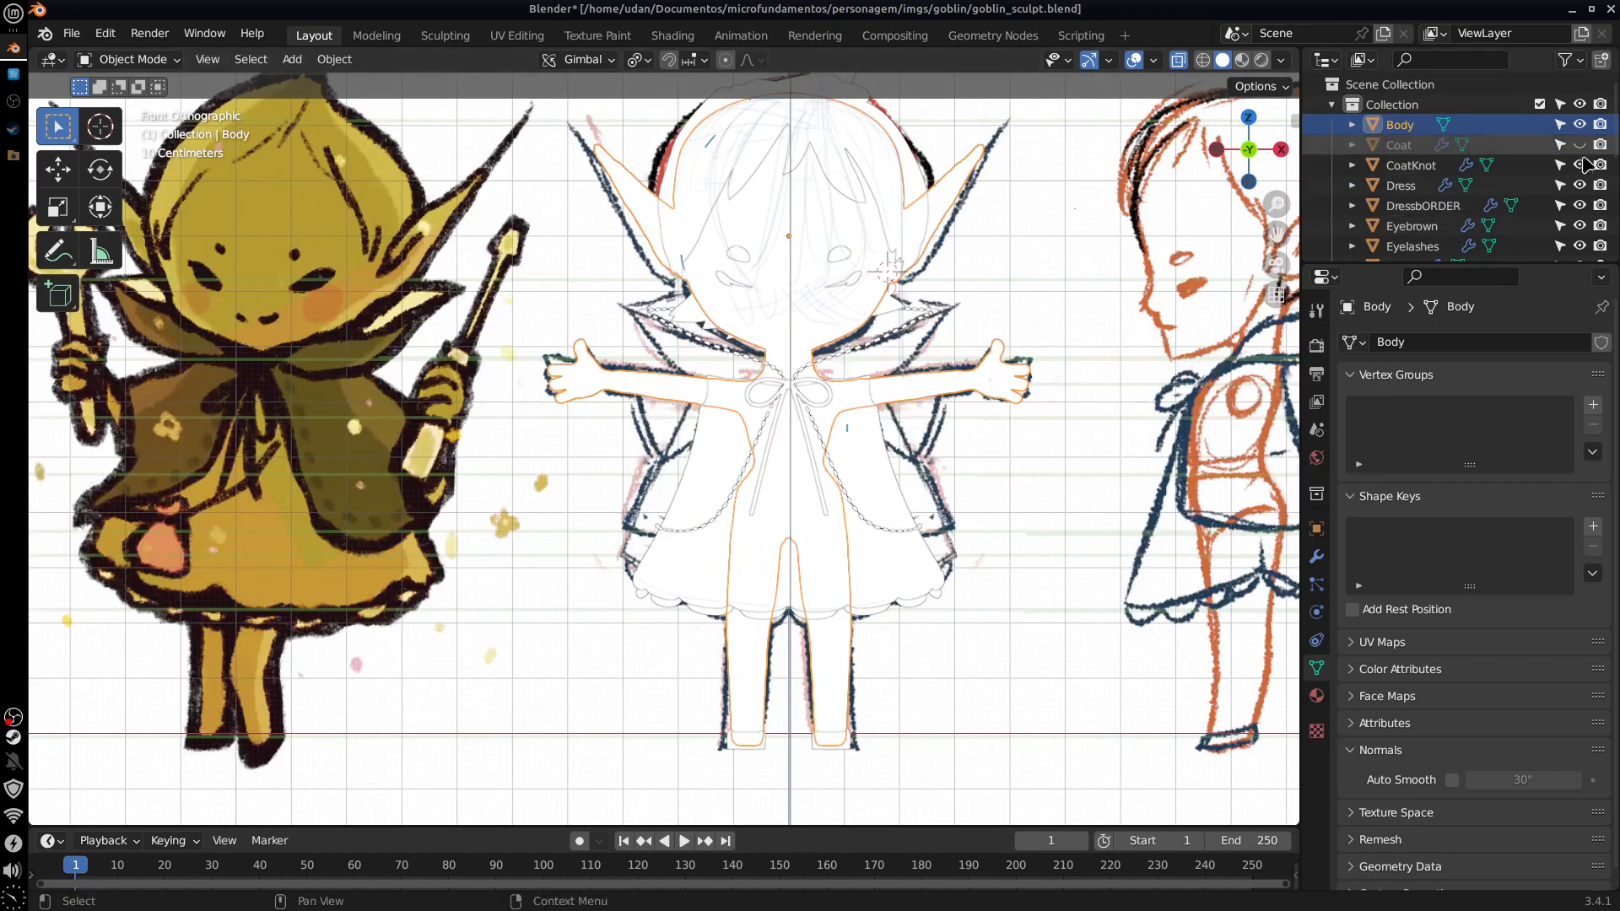
pyautogui.click(1579, 165)
pyautogui.click(1579, 185)
pyautogui.click(1580, 205)
pyautogui.click(1579, 225)
pyautogui.click(1579, 246)
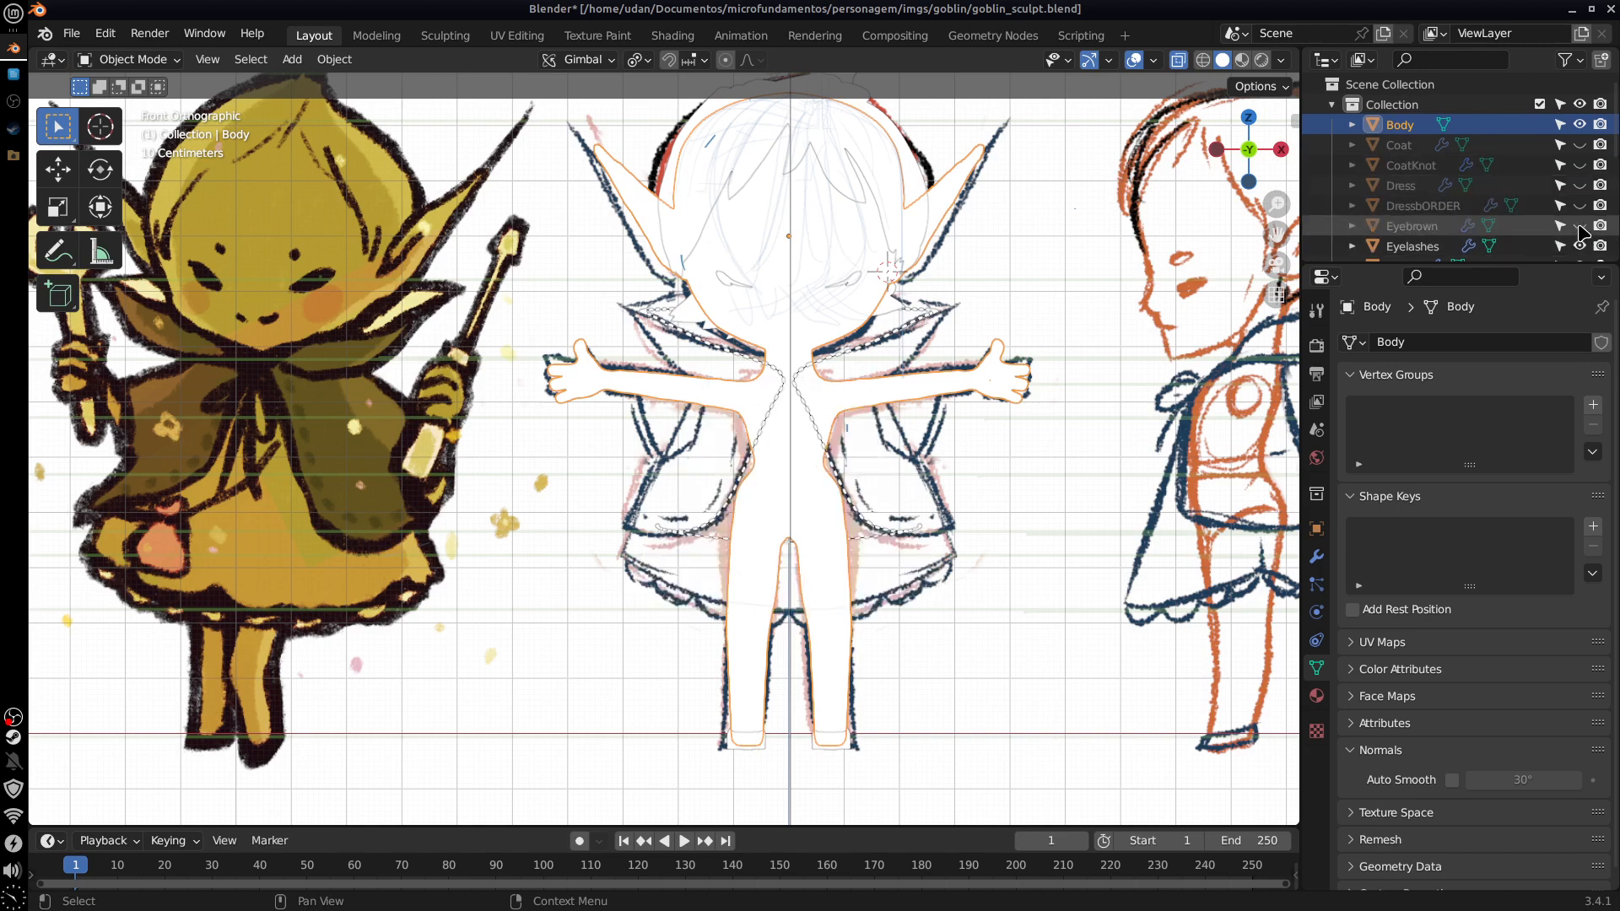
pyautogui.scroll(-3, 1586, 203)
pyautogui.click(1579, 158)
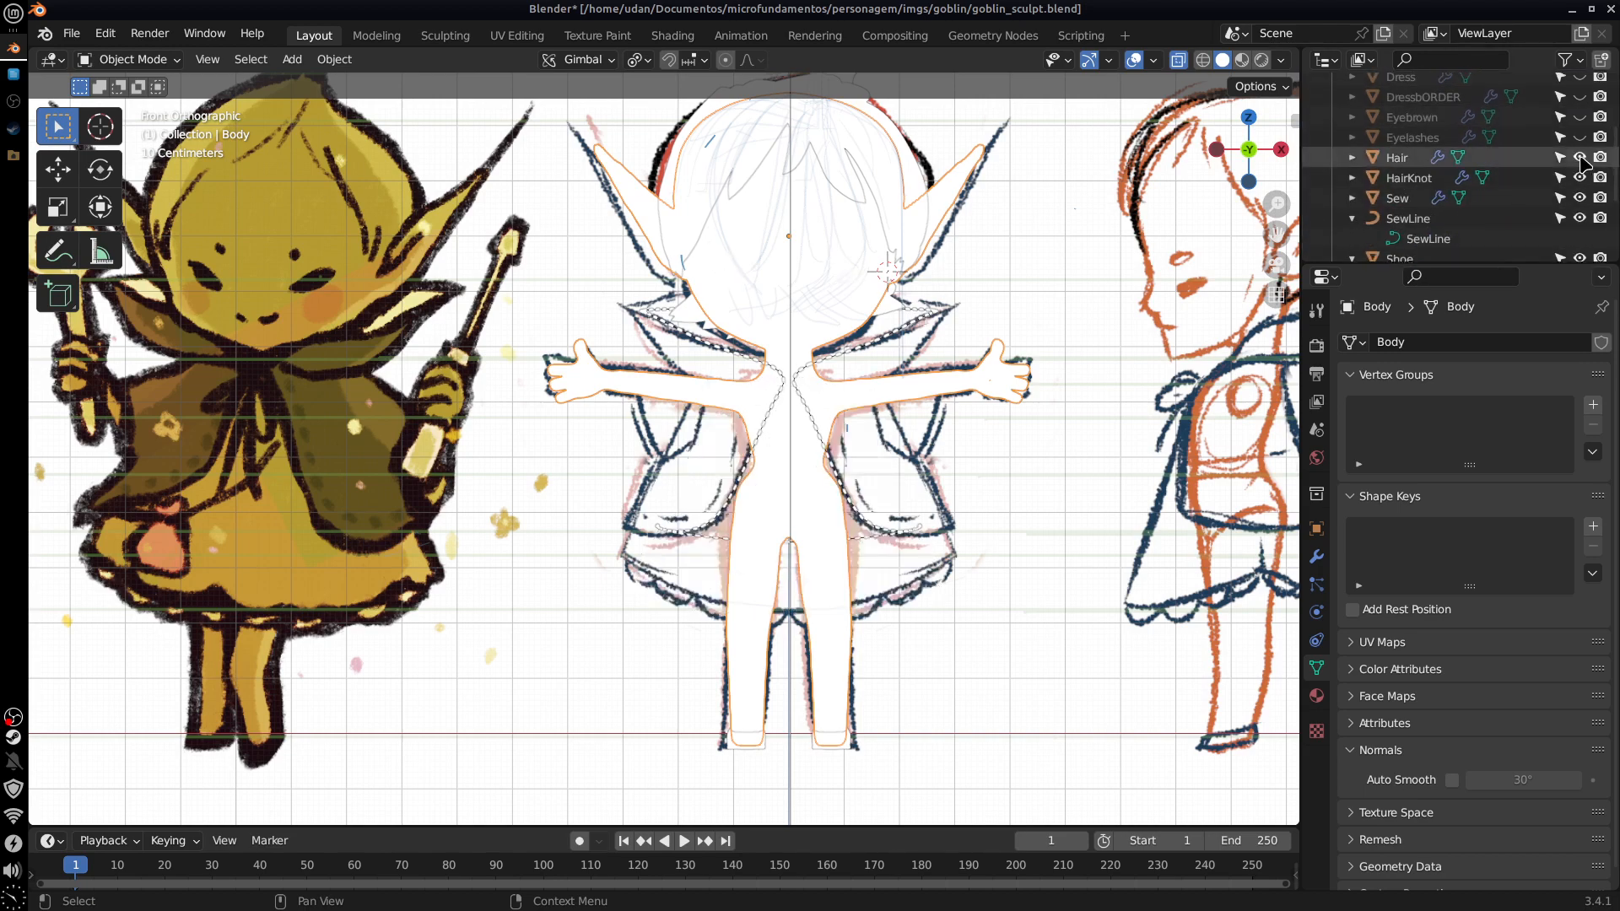
pyautogui.click(1579, 178)
pyautogui.click(1579, 198)
pyautogui.click(1579, 218)
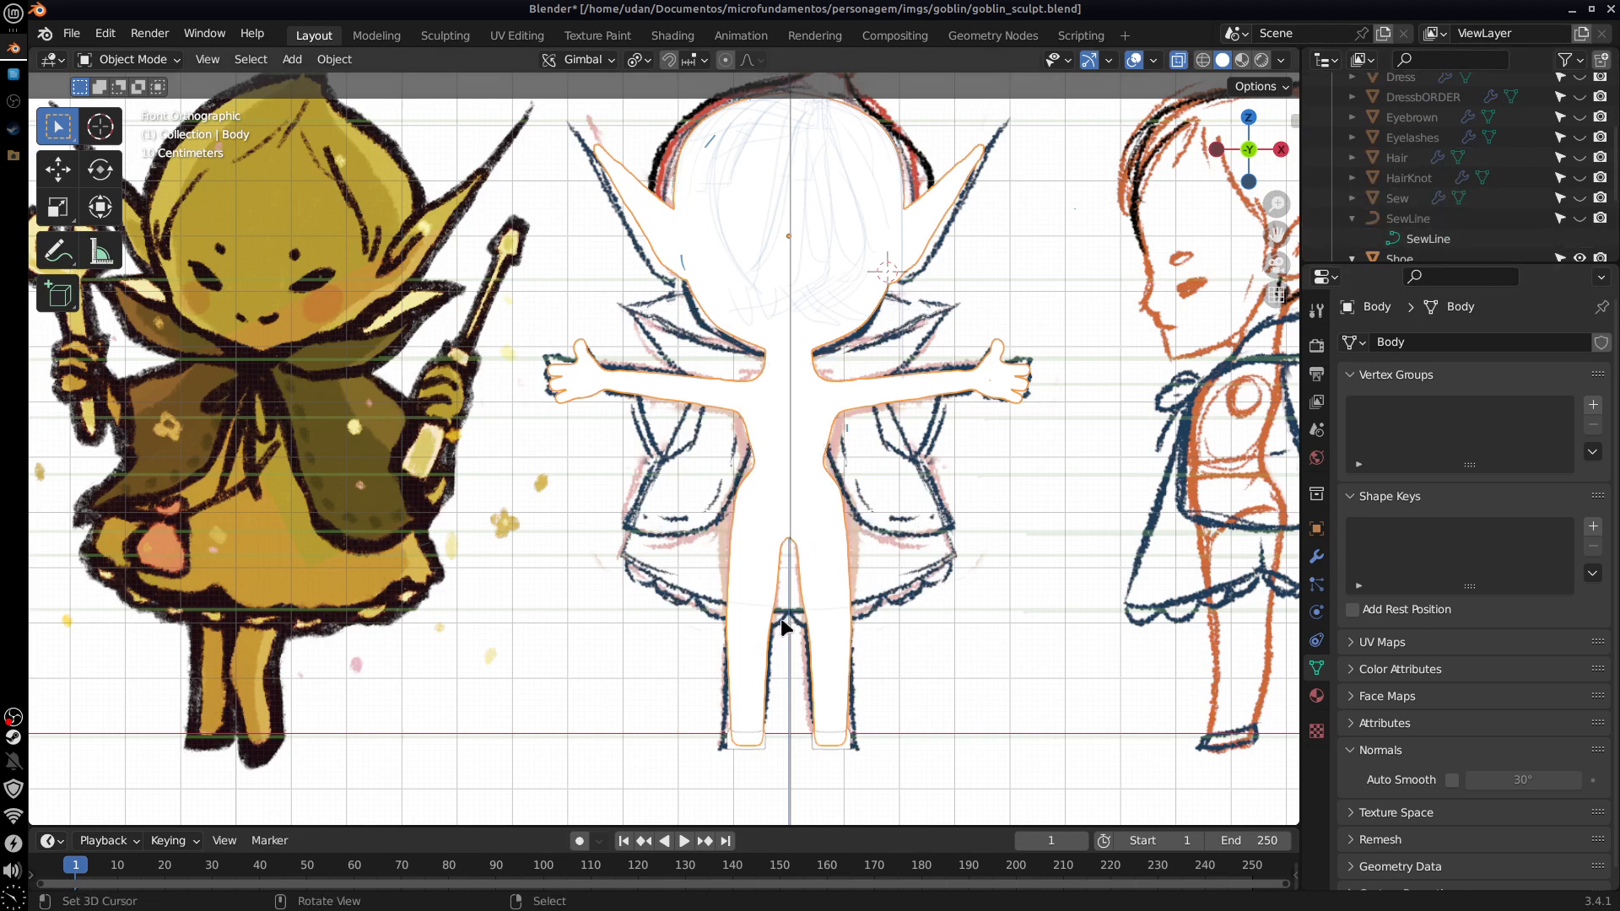
# Step: Delete both annotation layers from the scene and put the viewport sidebar away
pyautogui.click(1297, 116)
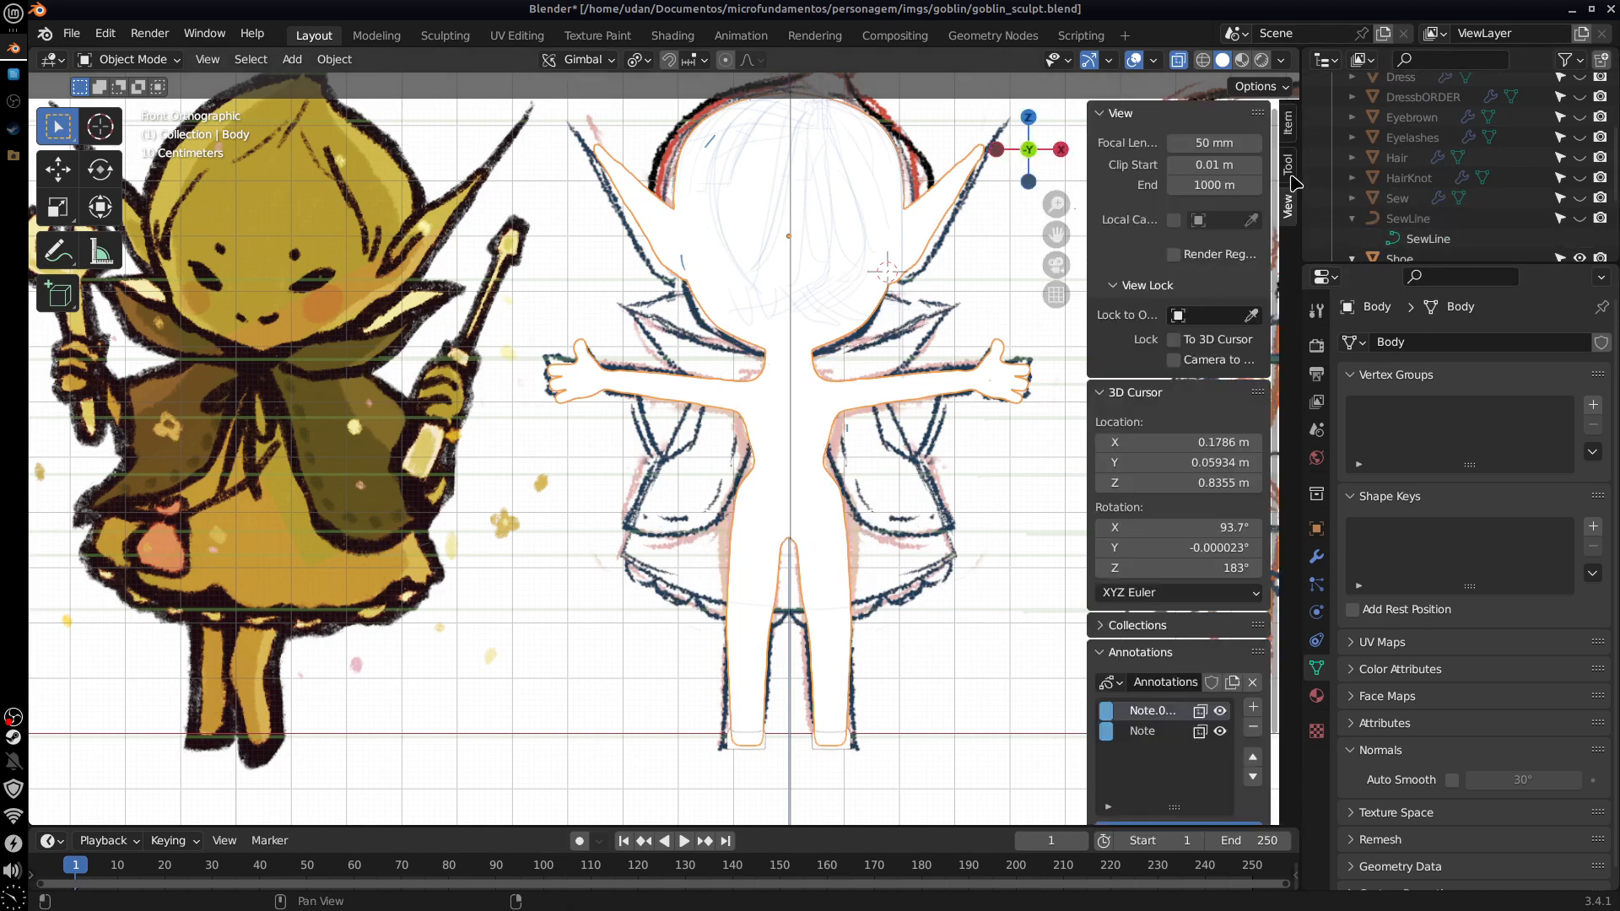
pyautogui.click(1254, 729)
pyautogui.click(1254, 707)
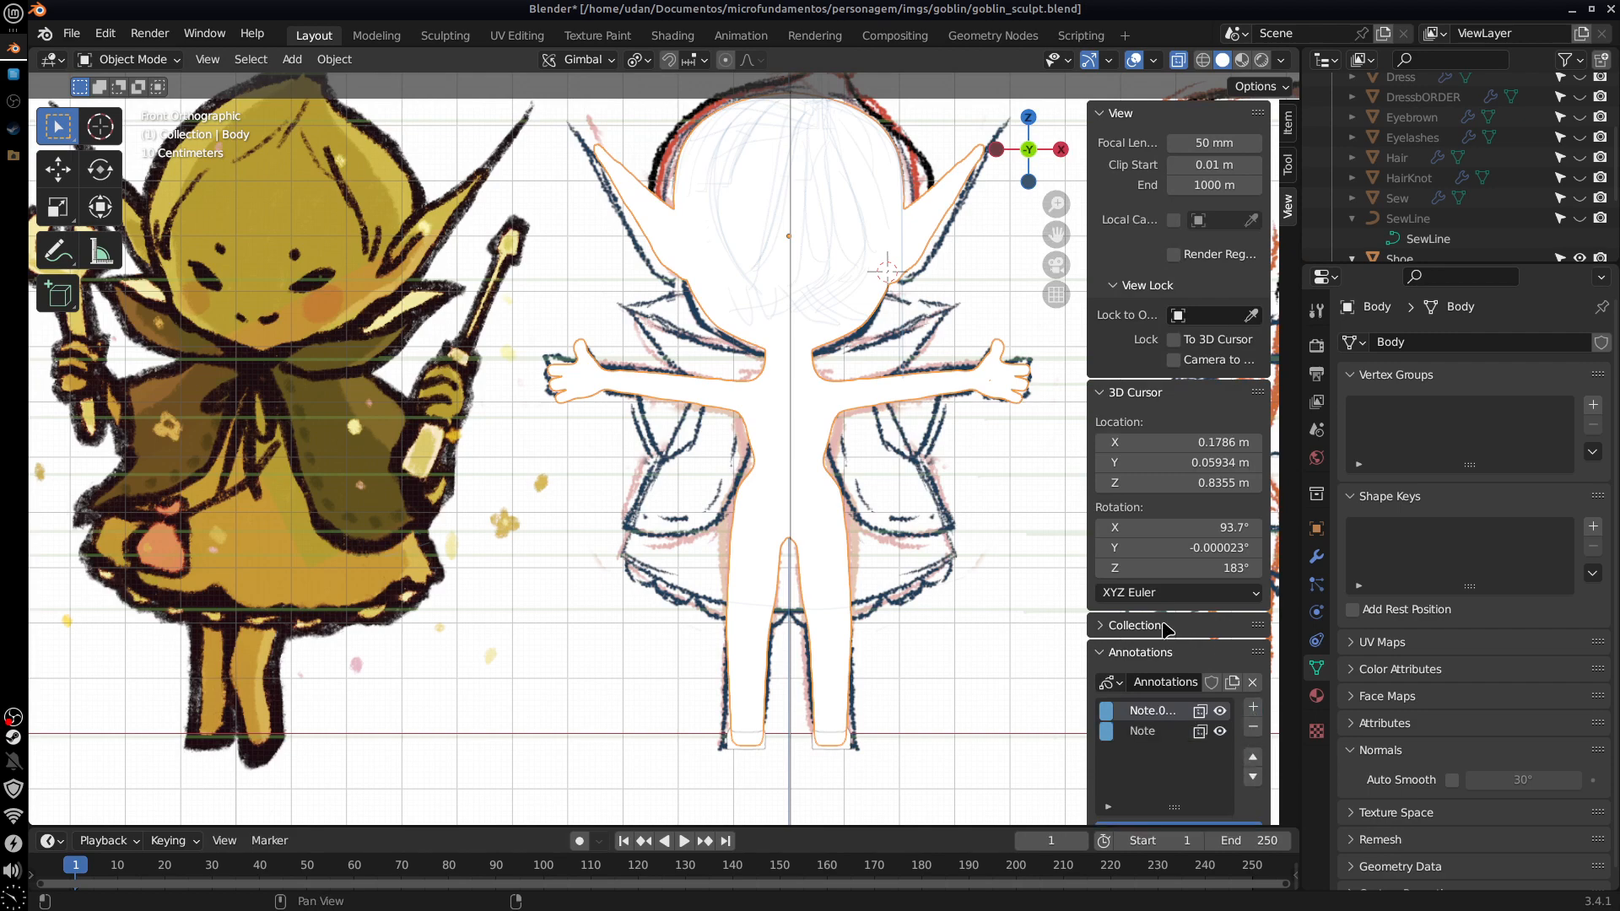
pyautogui.click(1255, 731)
pyautogui.click(1254, 730)
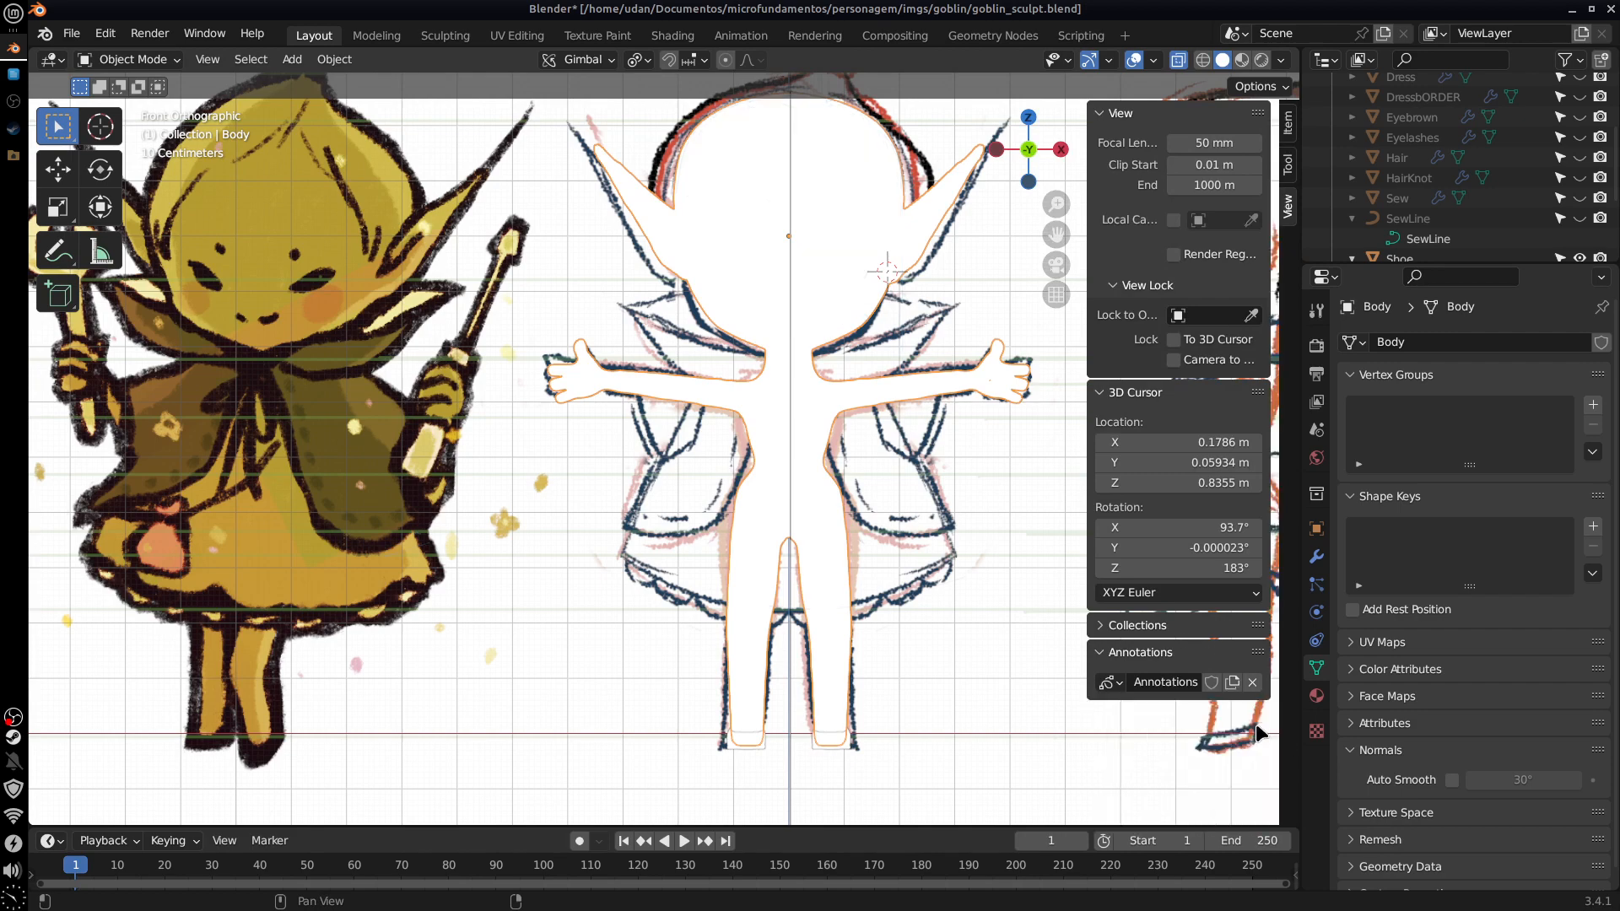
pyautogui.moveTo(1084, 623); pyautogui.dragTo(1208, 620)
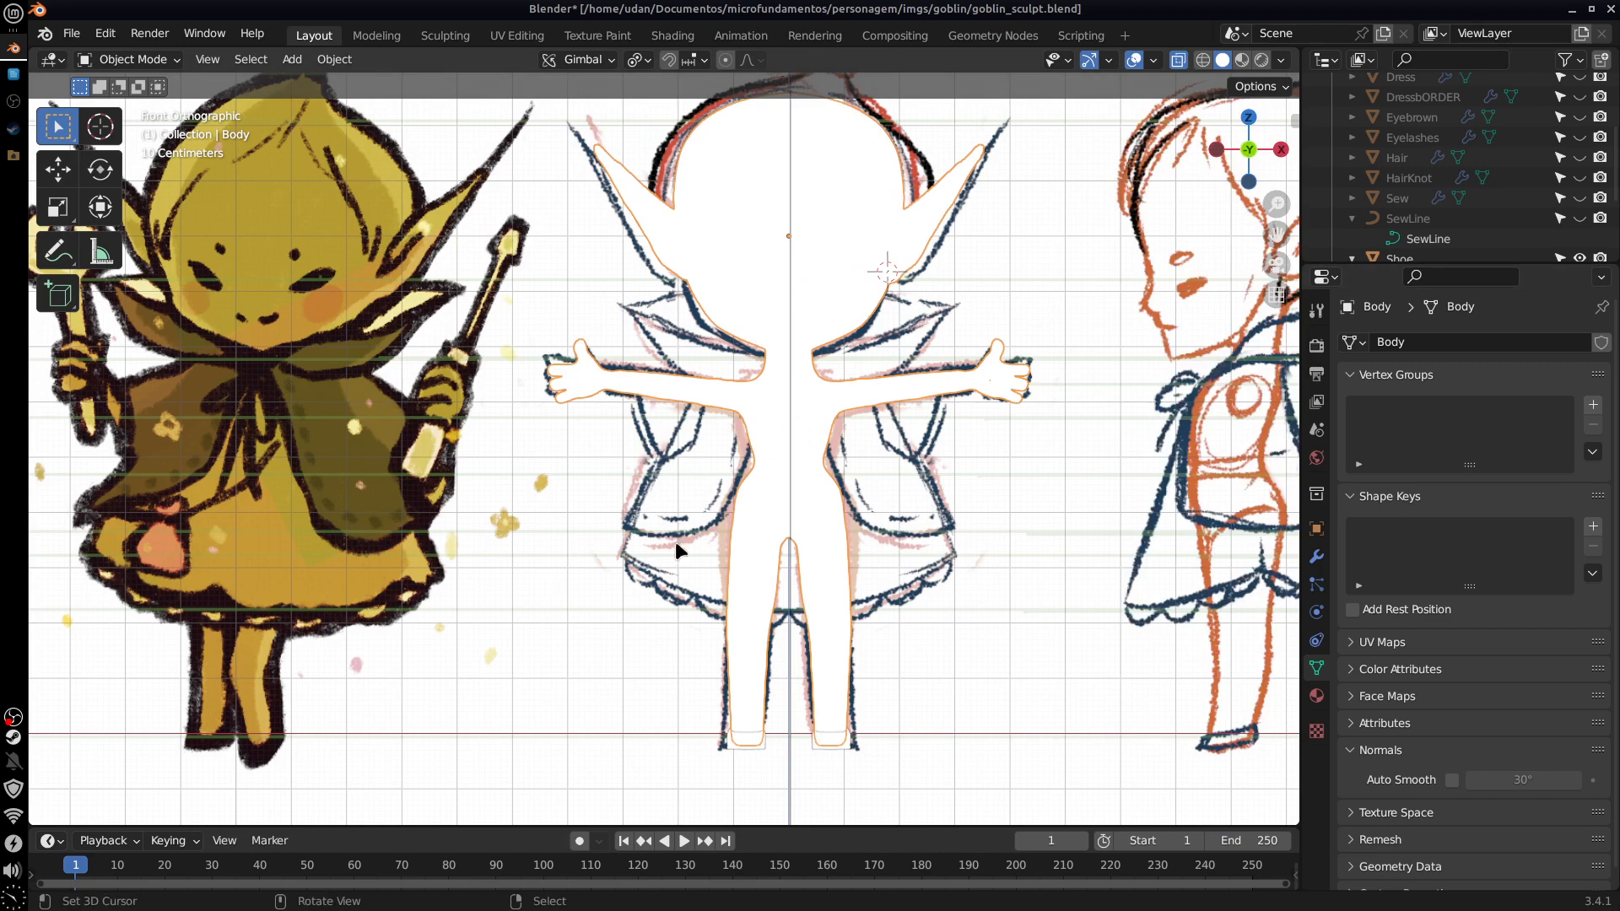
# Step: Switch the Body to Sculpt Mode with the Draw Face Sets brush, and undo a test stroke painted over the torso and head
pyautogui.keyDown('shift'); pyautogui.moveTo(894, 454); pyautogui.dragTo(871, 487, button='middle'); pyautogui.keyUp('shift')
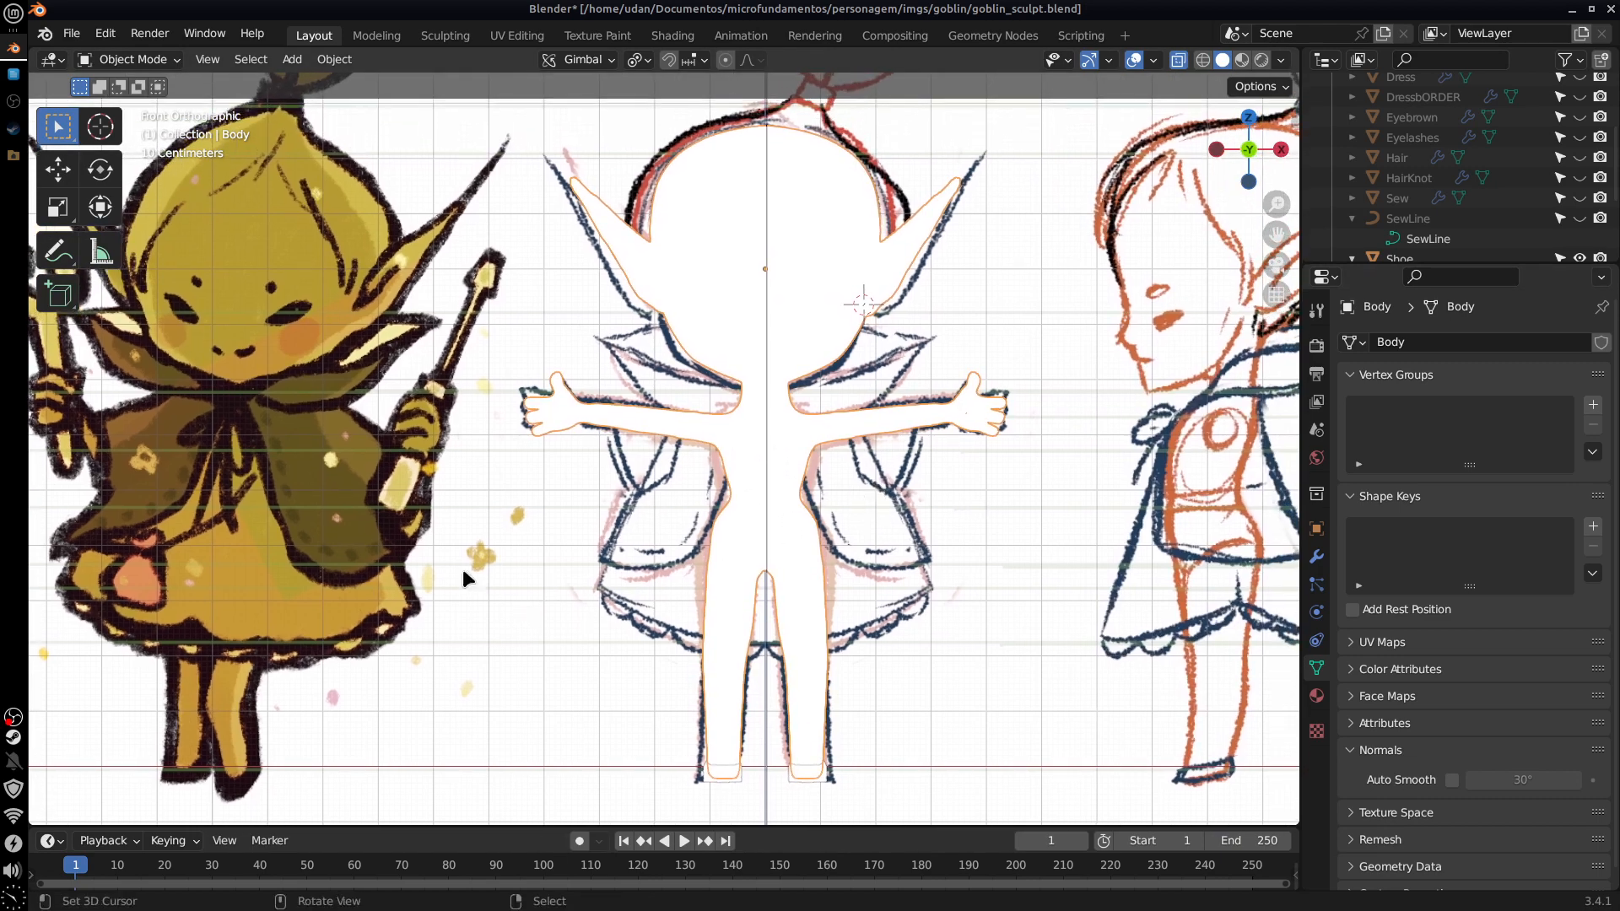
pyautogui.click(133, 59)
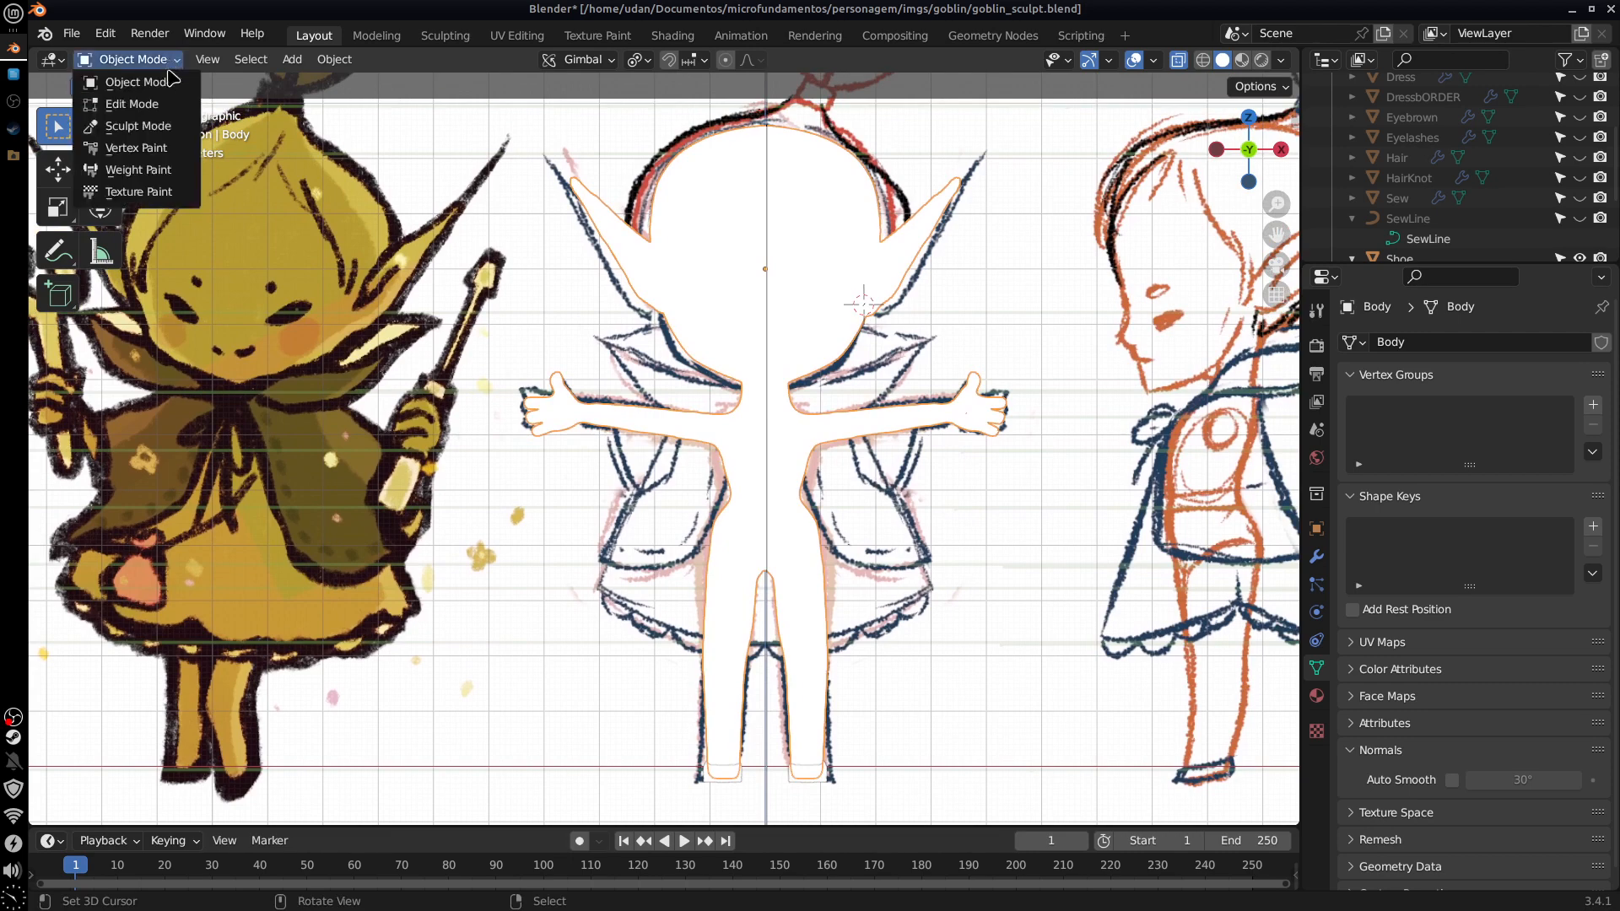
pyautogui.click(176, 120)
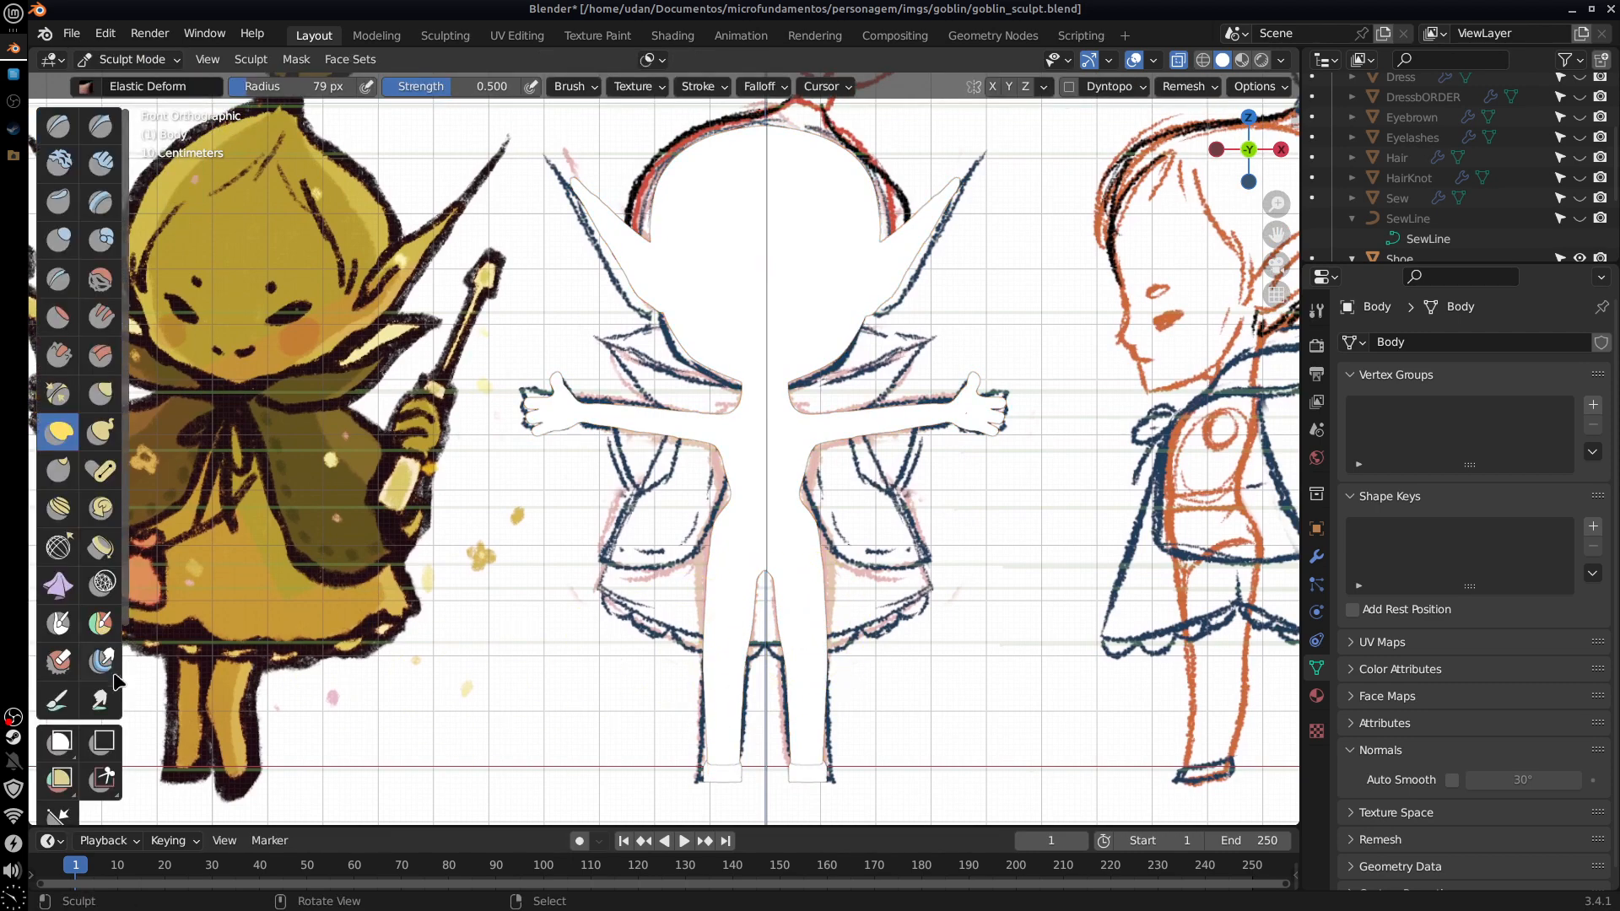
pyautogui.click(100, 623)
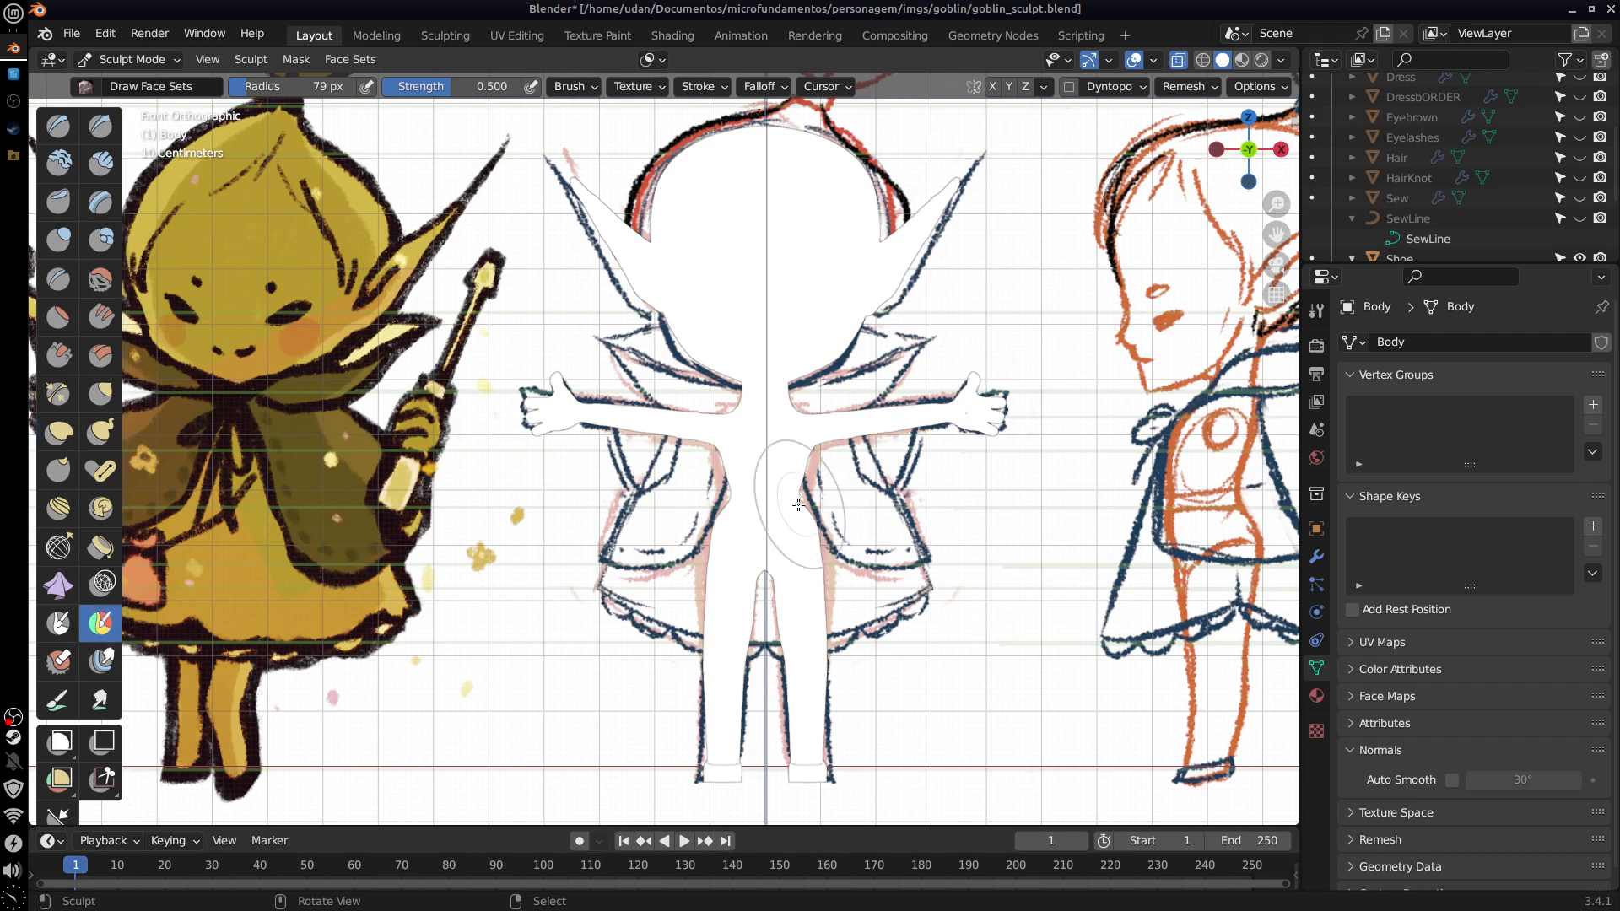
pyautogui.moveTo(780, 514)
pyautogui.mouseDown()
pyautogui.moveTo(759, 565)
pyautogui.moveTo(802, 447)
pyautogui.moveTo(774, 378)
pyautogui.moveTo(774, 257)
pyautogui.mouseUp()
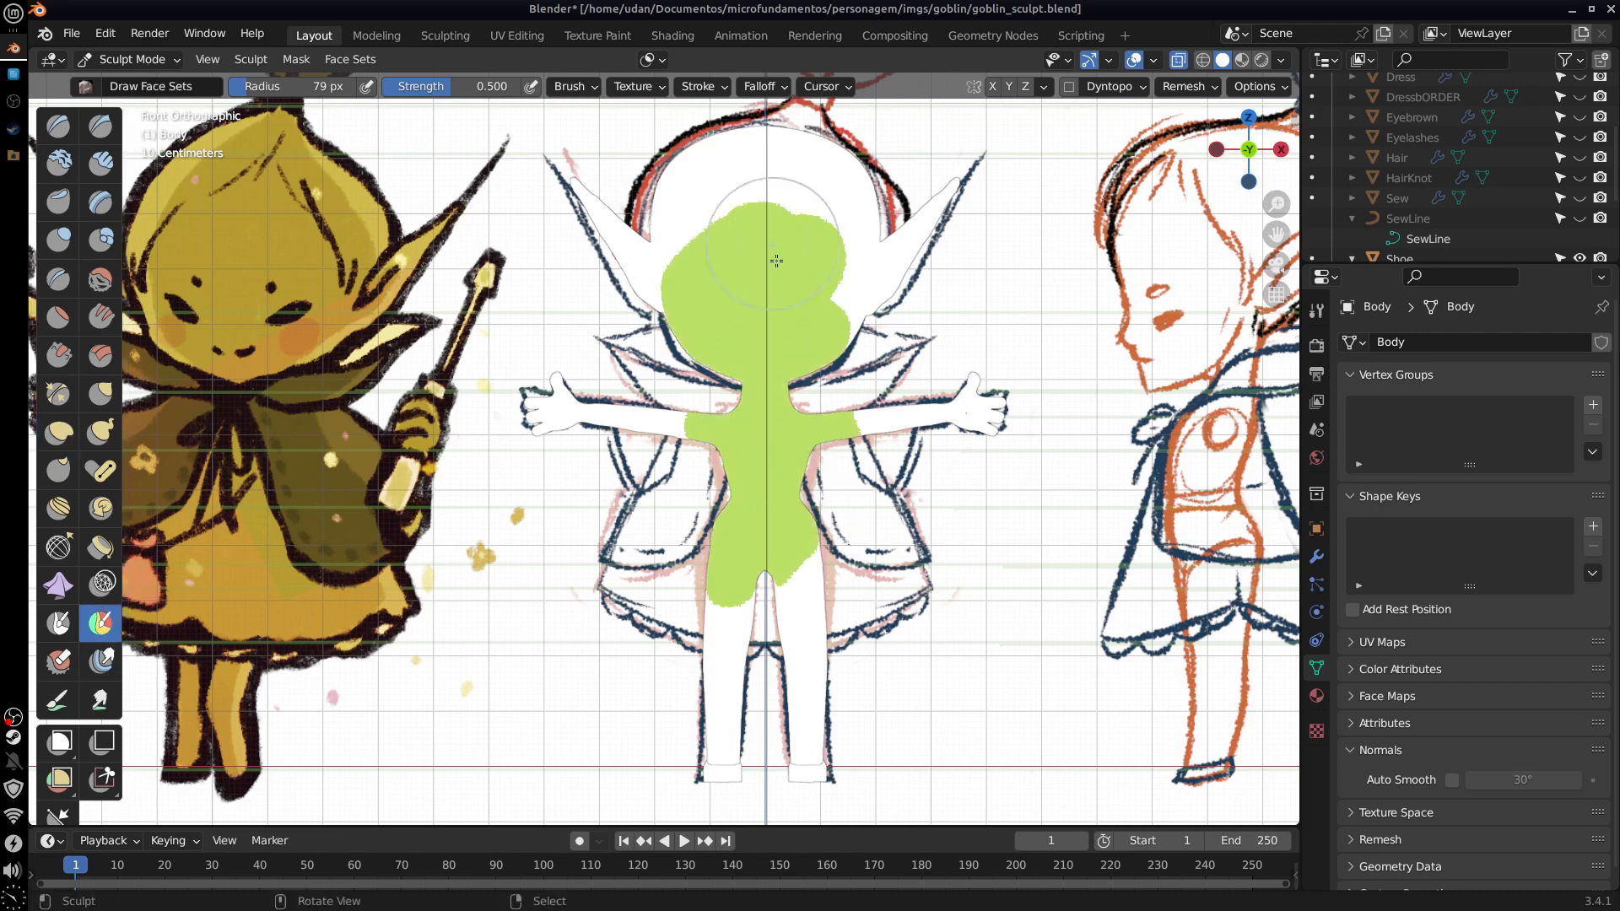
pyautogui.hotkey('ctrl', 'z')
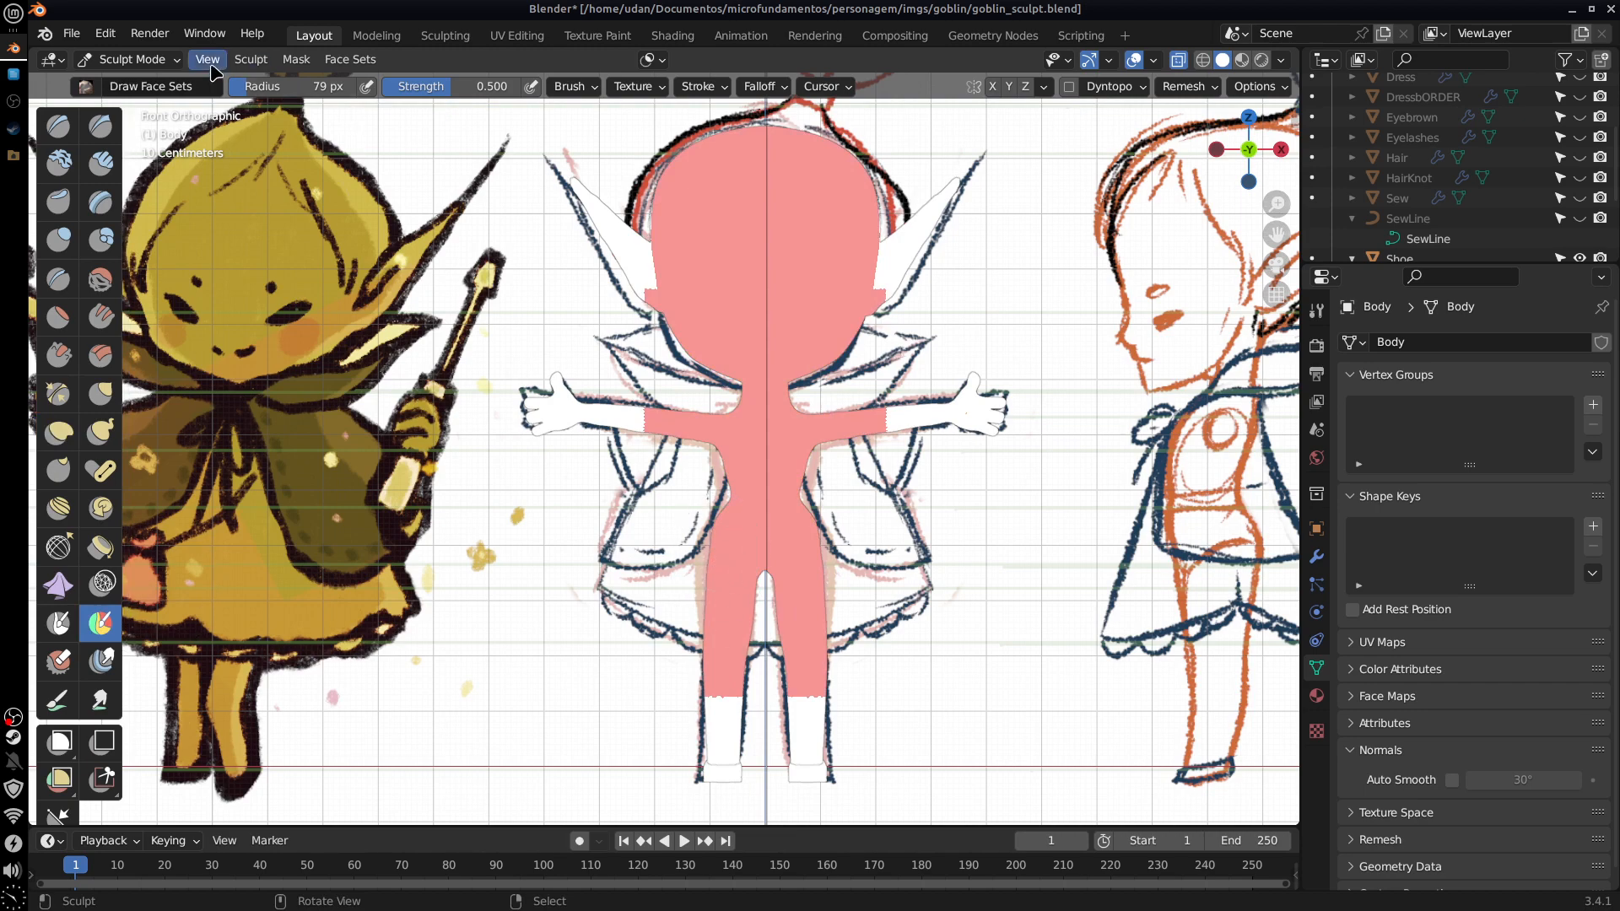
# Step: Create a face set from the masked area, and set the sculpt Paint brush to the skin colour sampled from the artwork's face
pyautogui.click(368, 64)
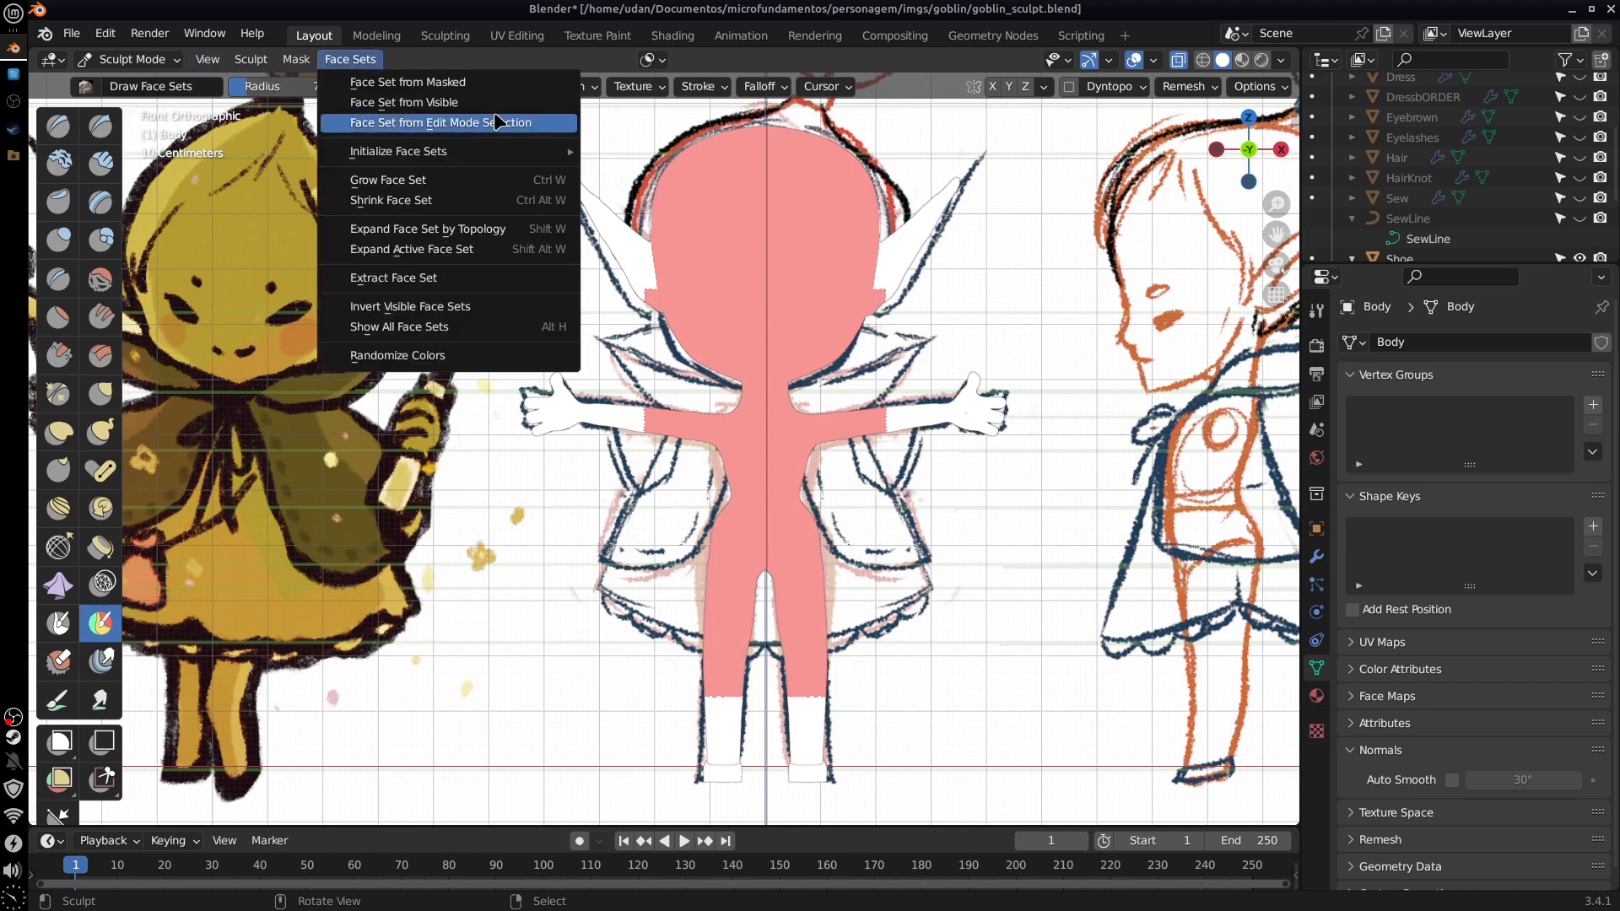
pyautogui.click(496, 89)
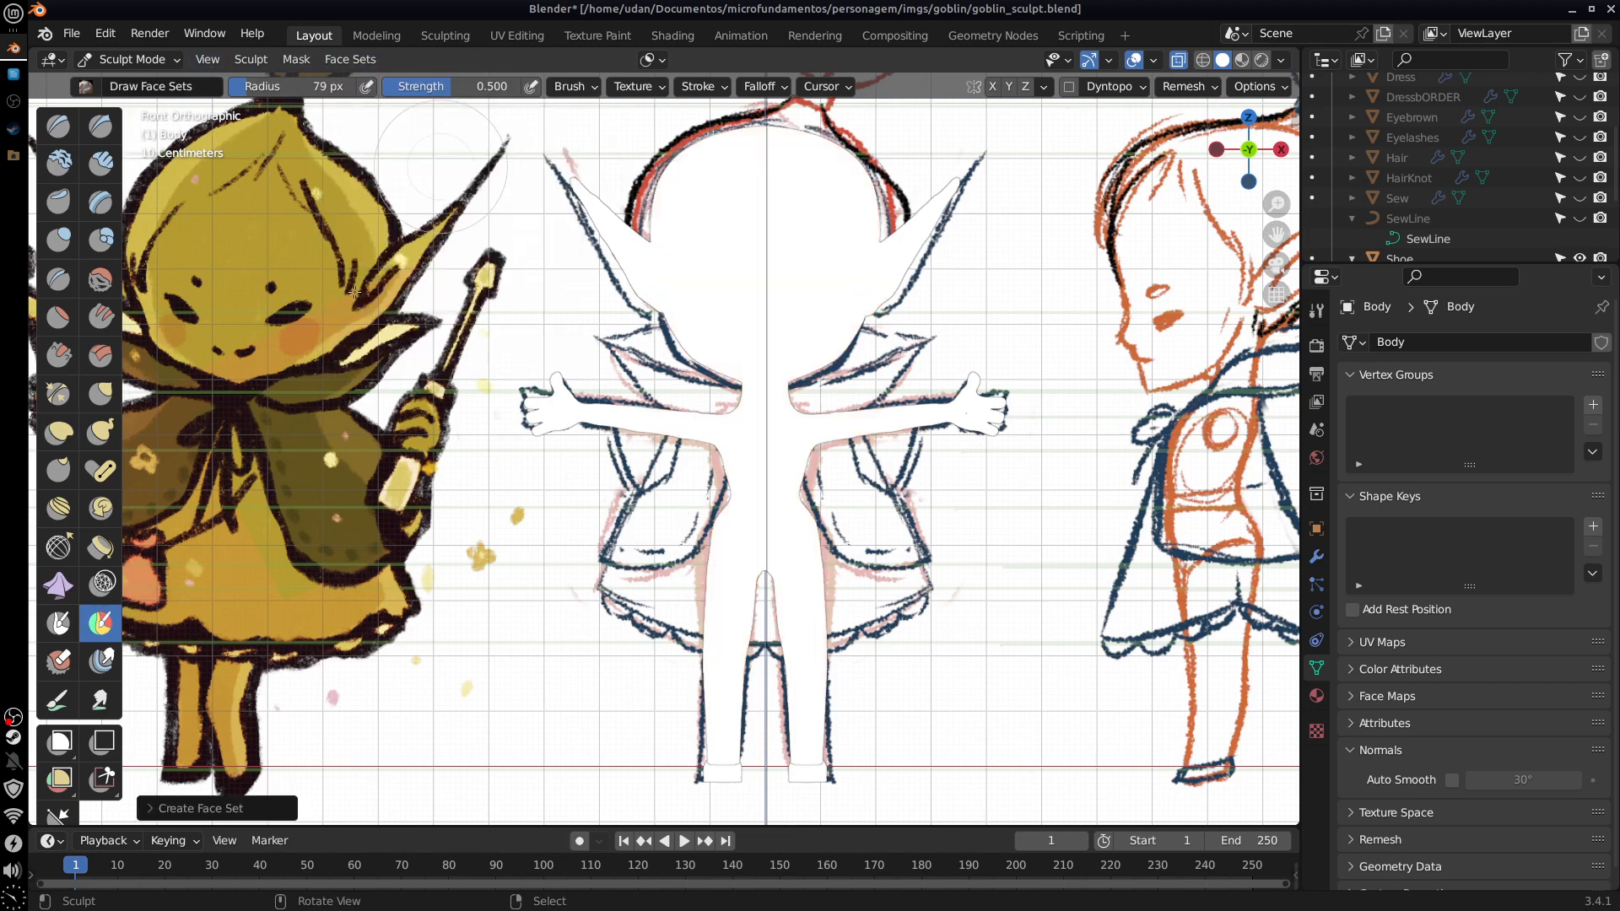
pyautogui.click(59, 707)
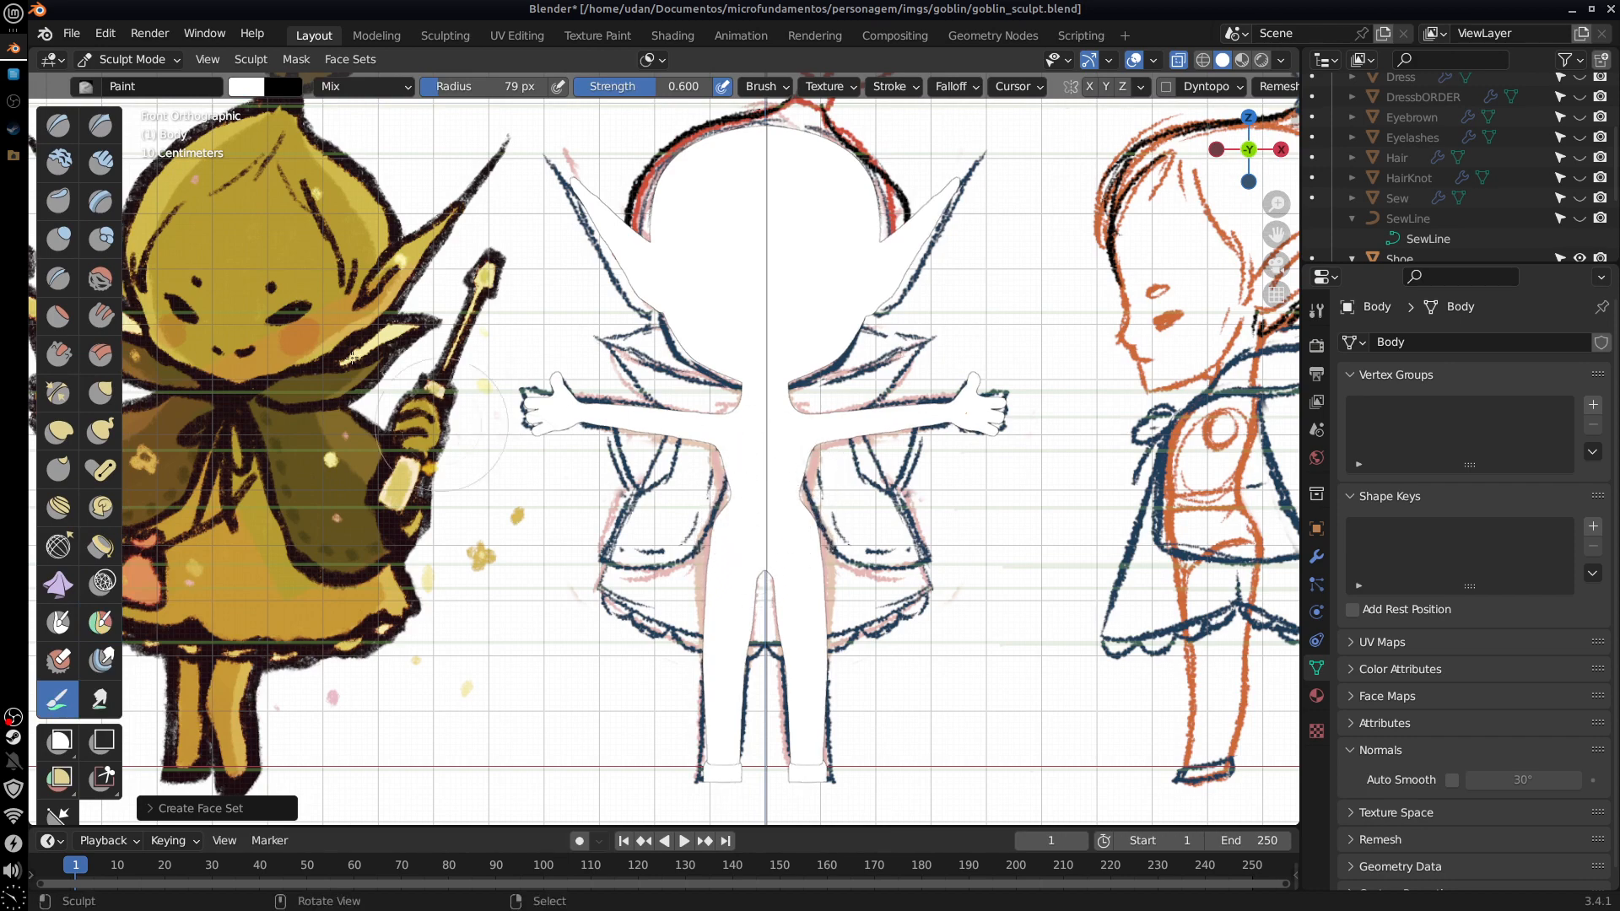
pyautogui.click(246, 86)
pyautogui.click(398, 309)
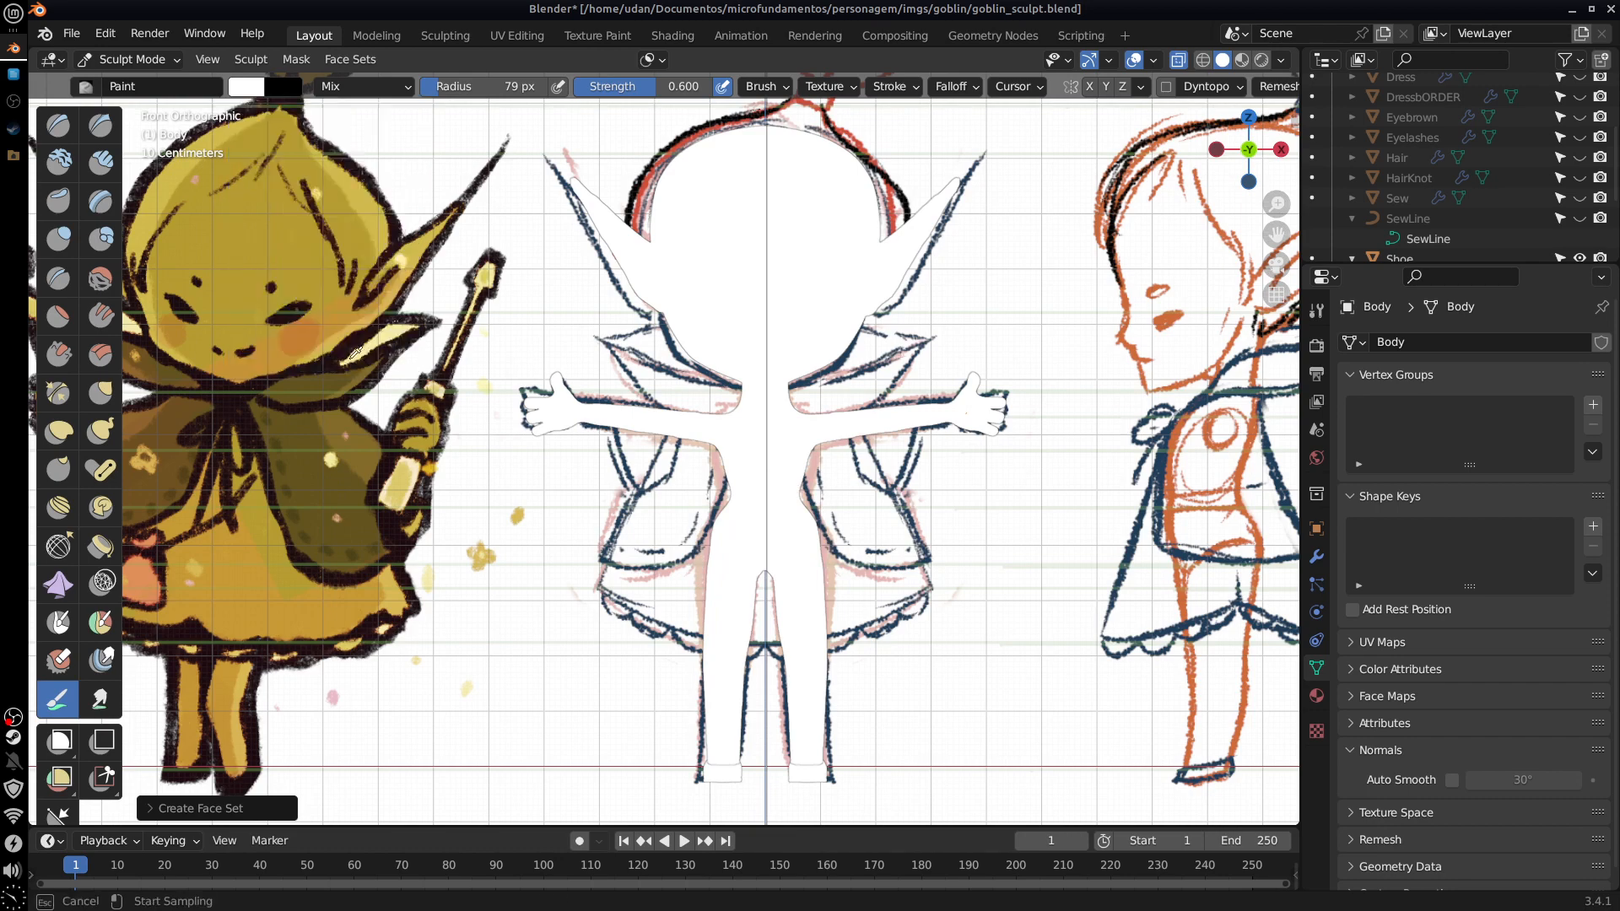
pyautogui.click(256, 238)
# Step: Paint the skin colour over the Body's torso, legs and face, and around the side of the head
pyautogui.moveTo(751, 497)
pyautogui.mouseDown()
pyautogui.moveTo(768, 523)
pyautogui.moveTo(781, 439)
pyautogui.moveTo(722, 398)
pyautogui.moveTo(751, 304)
pyautogui.moveTo(768, 473)
pyautogui.moveTo(742, 287)
pyautogui.moveTo(859, 393)
pyautogui.moveTo(798, 582)
pyautogui.moveTo(726, 679)
pyautogui.mouseUp()
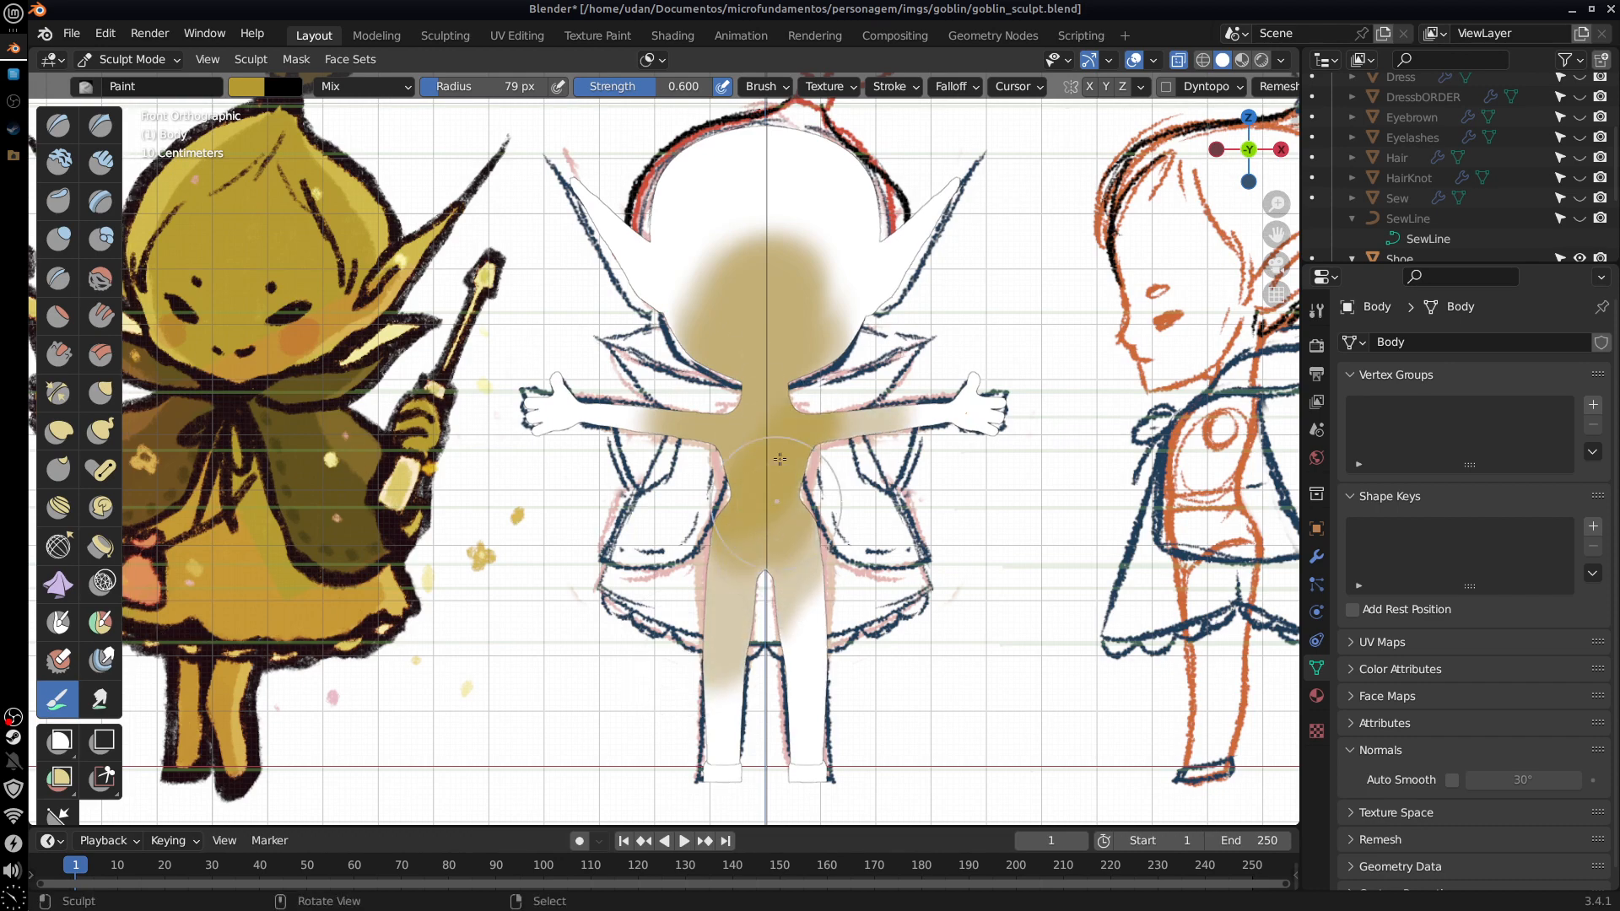
pyautogui.moveTo(770, 540)
pyautogui.mouseDown()
pyautogui.moveTo(793, 537)
pyautogui.moveTo(726, 606)
pyautogui.moveTo(751, 253)
pyautogui.mouseUp()
pyautogui.moveTo(772, 325)
pyautogui.mouseDown()
pyautogui.moveTo(842, 318)
pyautogui.moveTo(772, 371)
pyautogui.moveTo(734, 261)
pyautogui.mouseUp()
pyautogui.moveTo(759, 336)
pyautogui.mouseDown()
pyautogui.moveTo(774, 331)
pyautogui.moveTo(728, 306)
pyautogui.moveTo(736, 275)
pyautogui.mouseUp()
pyautogui.moveTo(711, 347)
pyautogui.mouseDown()
pyautogui.moveTo(747, 269)
pyautogui.moveTo(692, 224)
pyautogui.mouseUp()
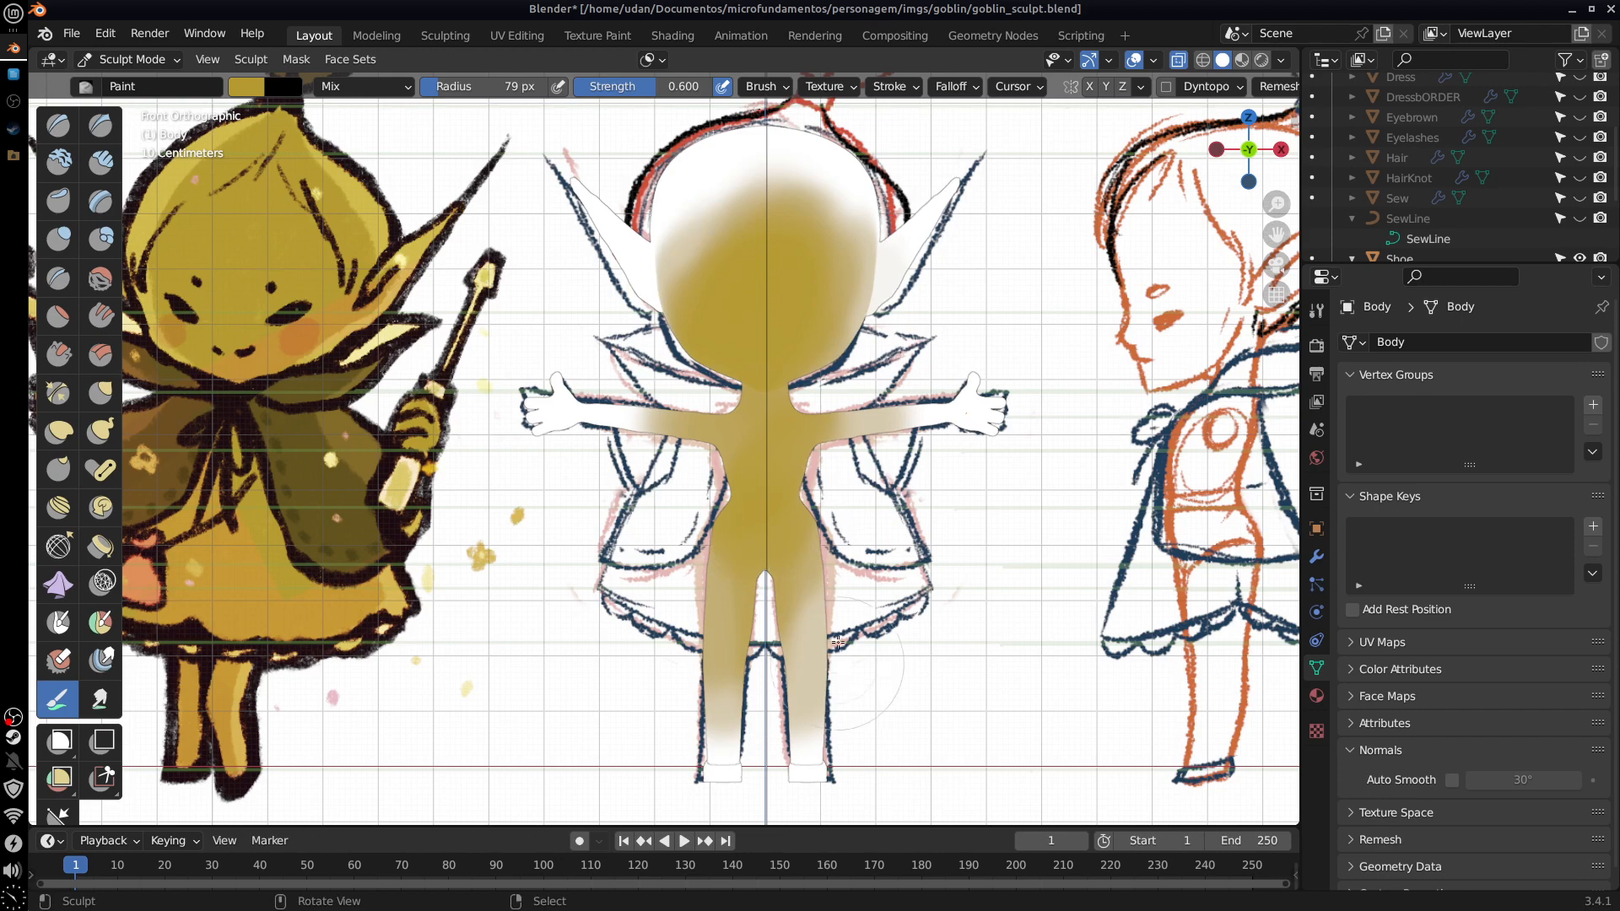
pyautogui.moveTo(877, 691)
pyautogui.mouseDown(button='middle')
pyautogui.moveTo(611, 613)
pyautogui.moveTo(681, 293)
pyautogui.mouseUp(button='middle')
pyautogui.moveTo(680, 292)
pyautogui.mouseDown()
pyautogui.moveTo(670, 356)
pyautogui.moveTo(739, 344)
pyautogui.mouseUp()
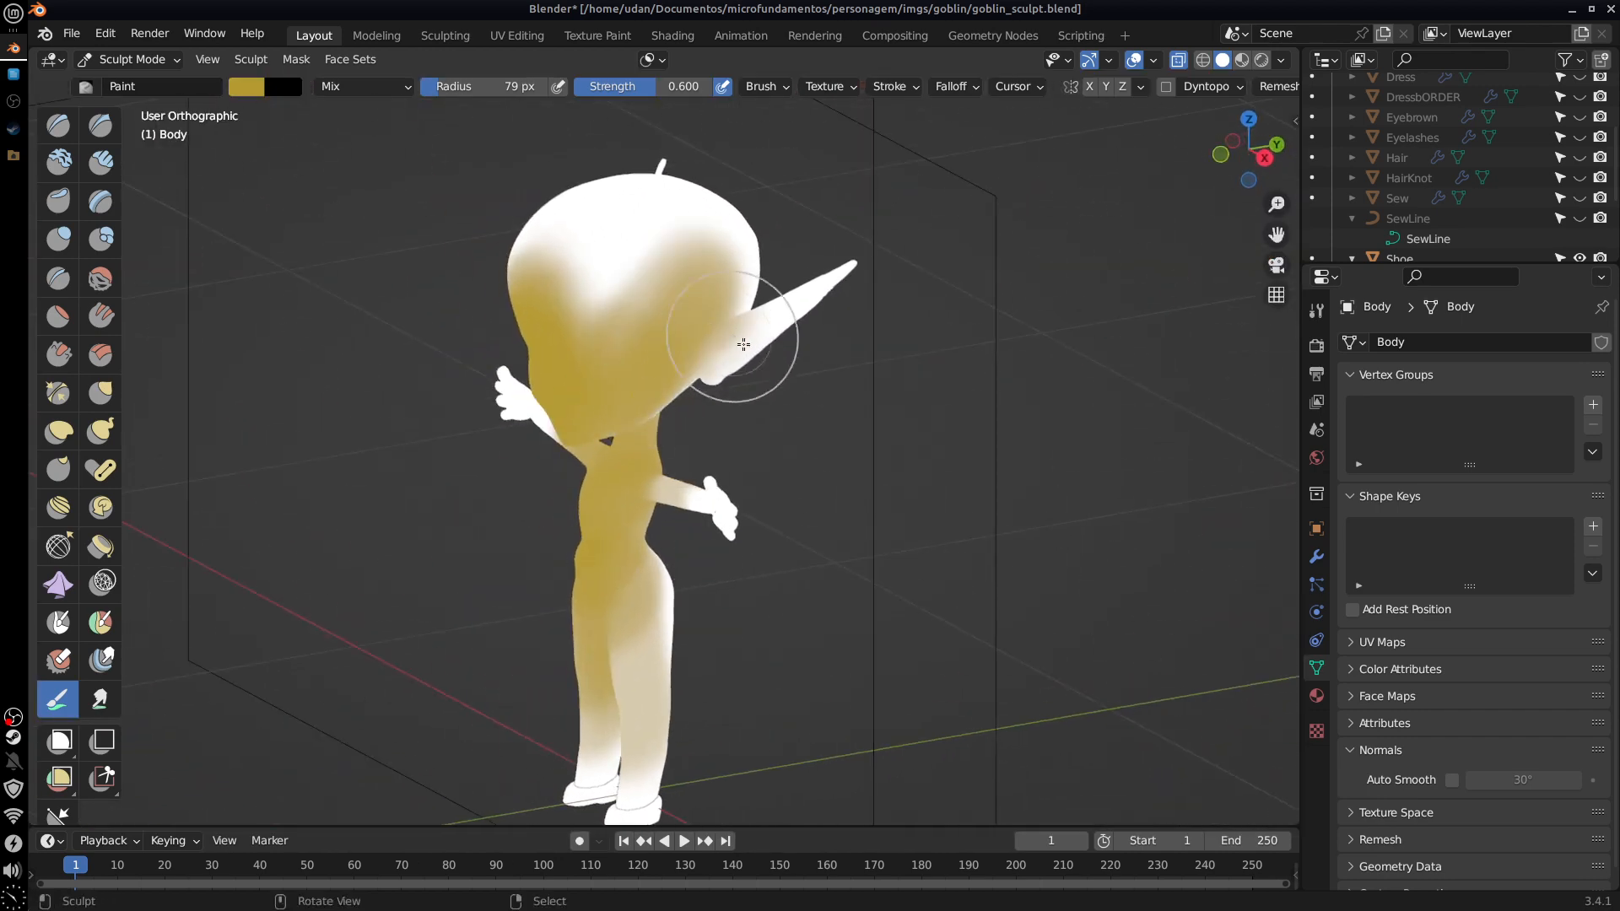
pyautogui.moveTo(742, 344); pyautogui.dragTo(791, 348, button='middle')
pyautogui.moveTo(730, 333)
pyautogui.mouseDown()
pyautogui.moveTo(655, 365)
pyautogui.moveTo(693, 295)
pyautogui.mouseUp()
pyautogui.moveTo(848, 438); pyautogui.dragTo(906, 450, button='middle')
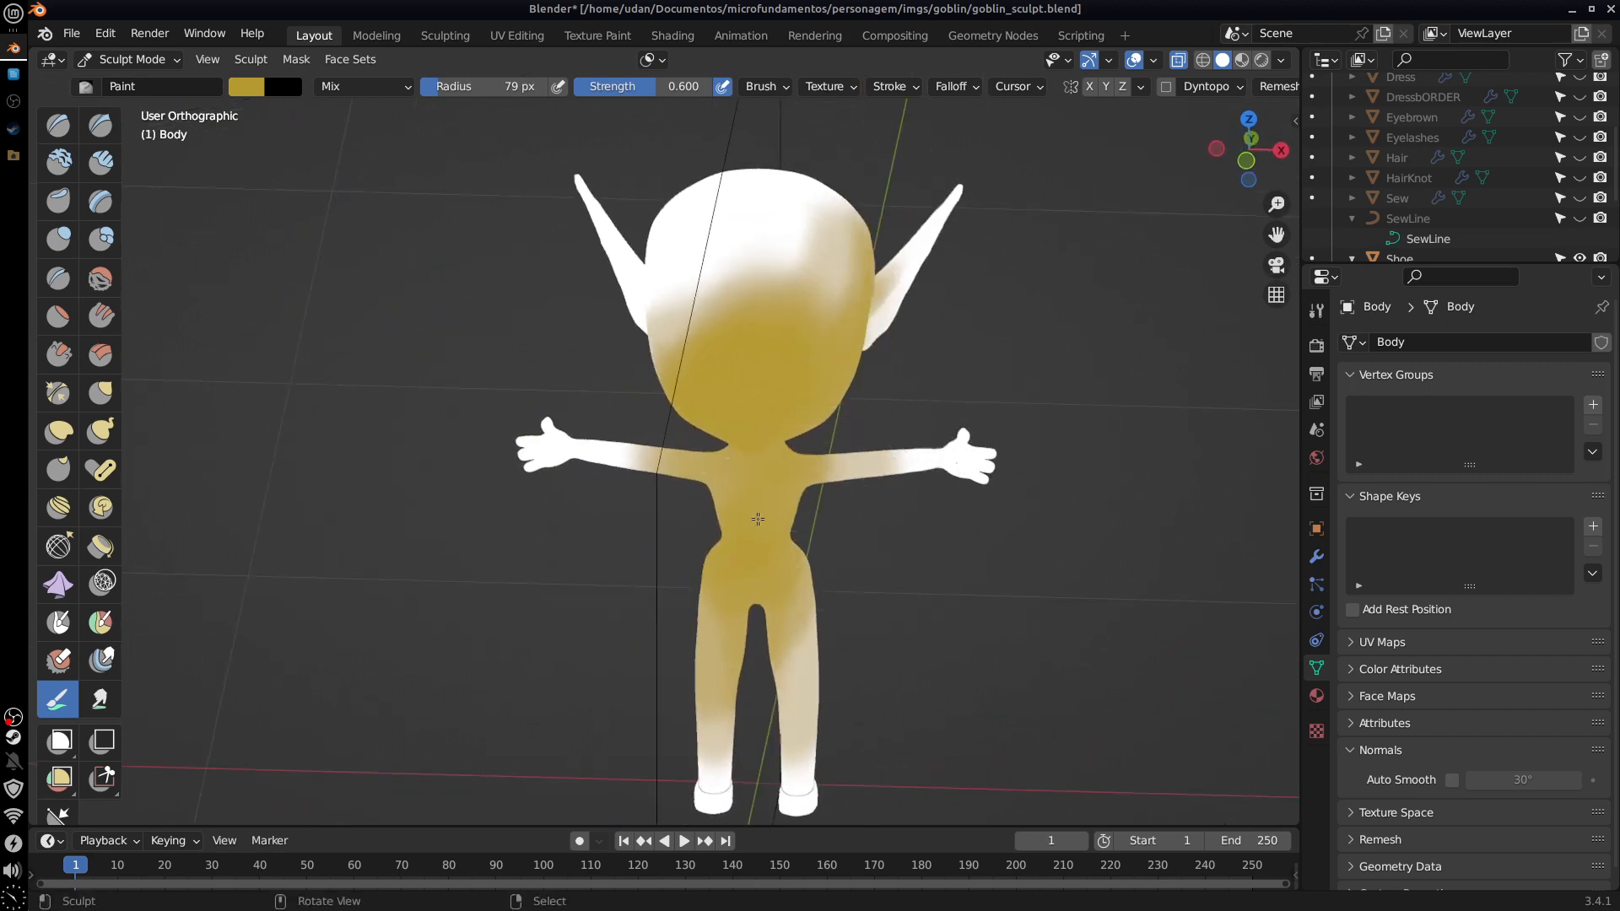
pyautogui.press('KP_1')
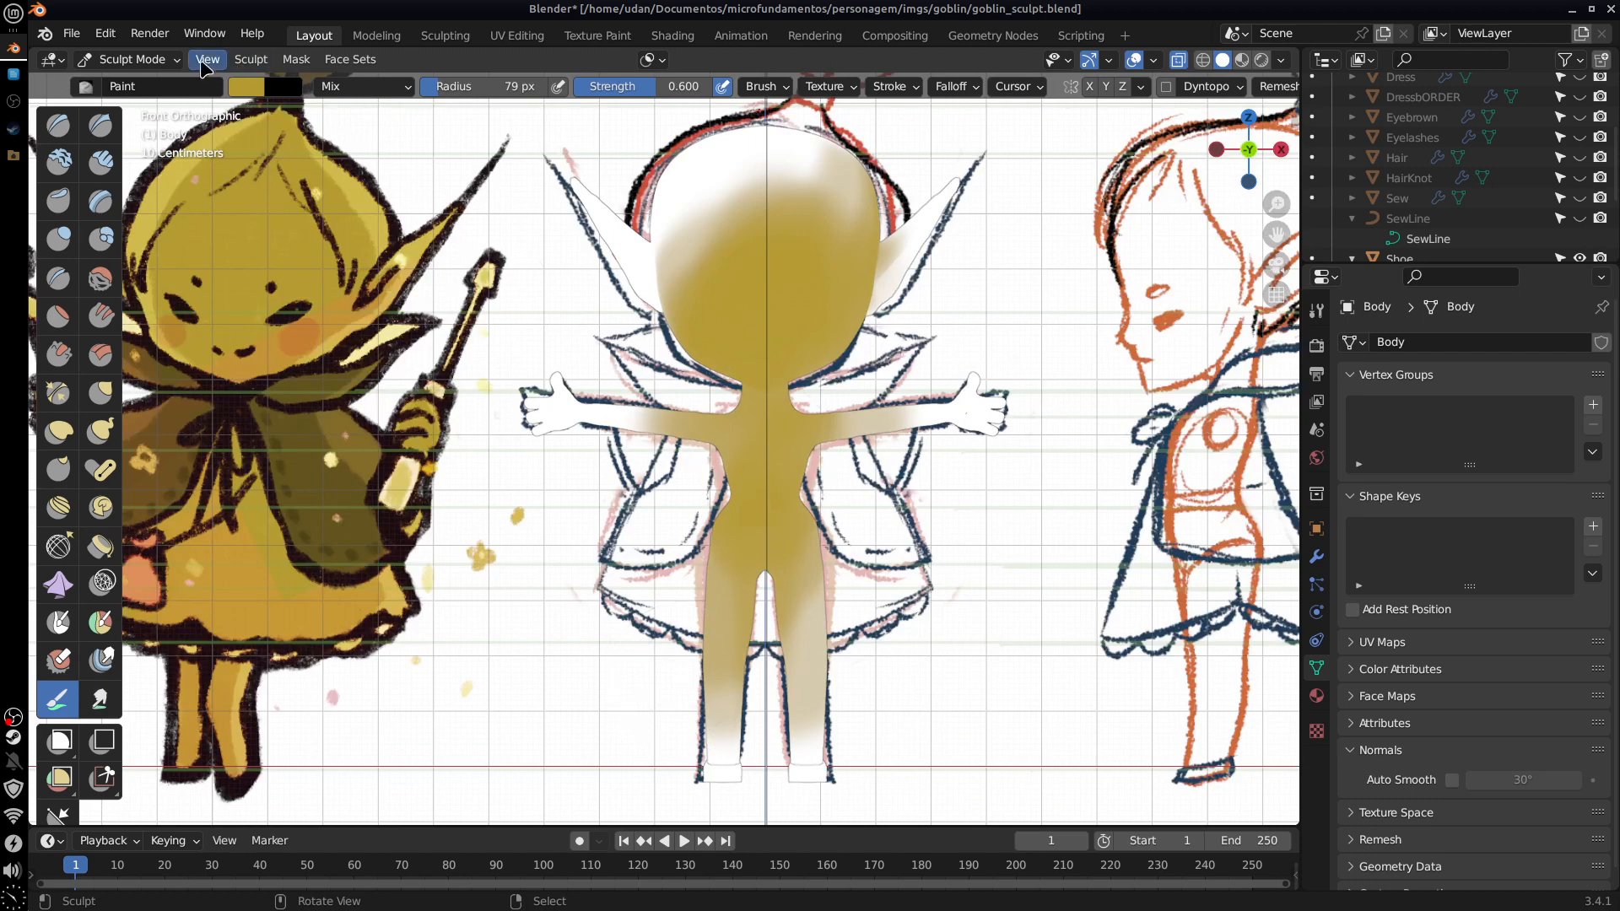
# Step: Switch the Body to Vertex Paint and set the Draw brush to the skin colour sampled from the artwork's face
pyautogui.click(173, 60)
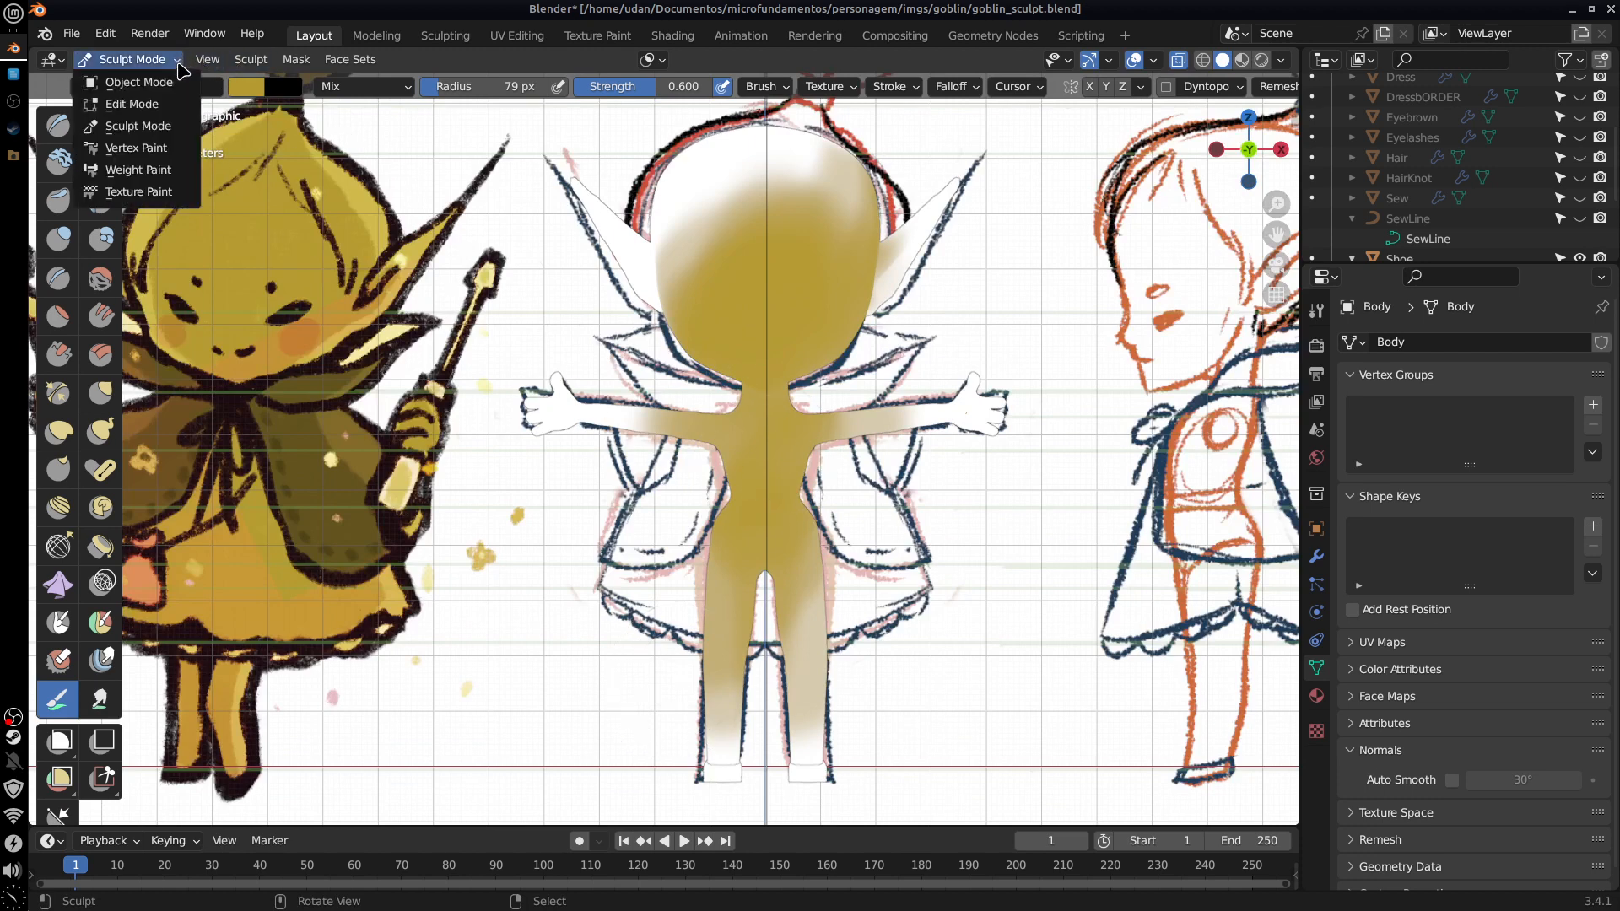
pyautogui.click(173, 149)
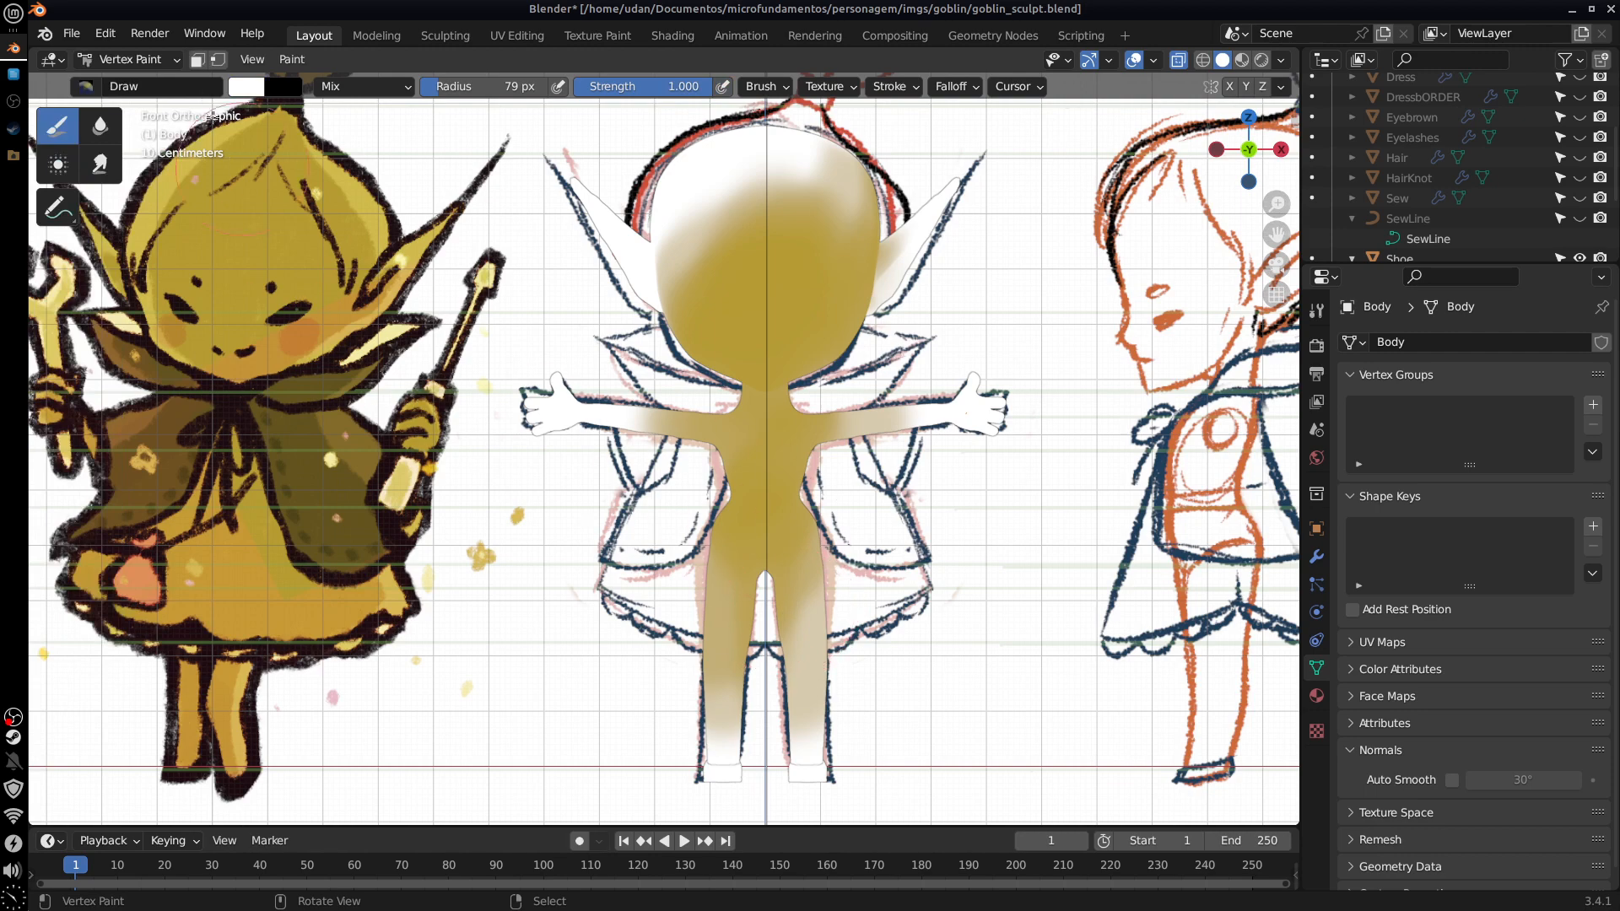
pyautogui.click(245, 87)
pyautogui.click(397, 310)
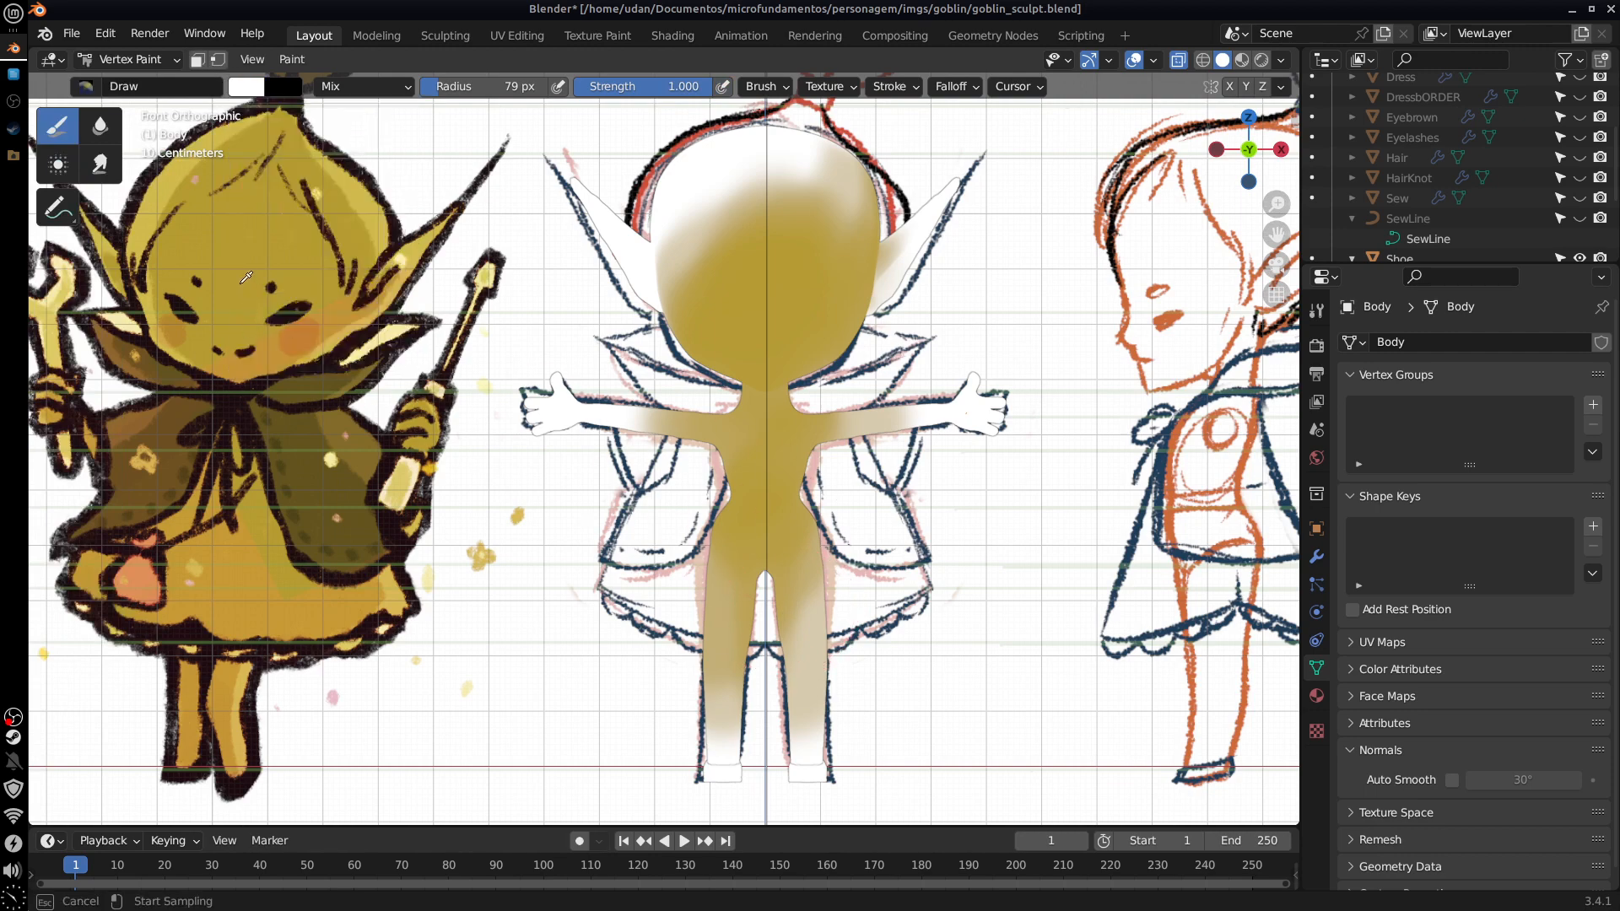
pyautogui.click(246, 278)
pyautogui.click(253, 91)
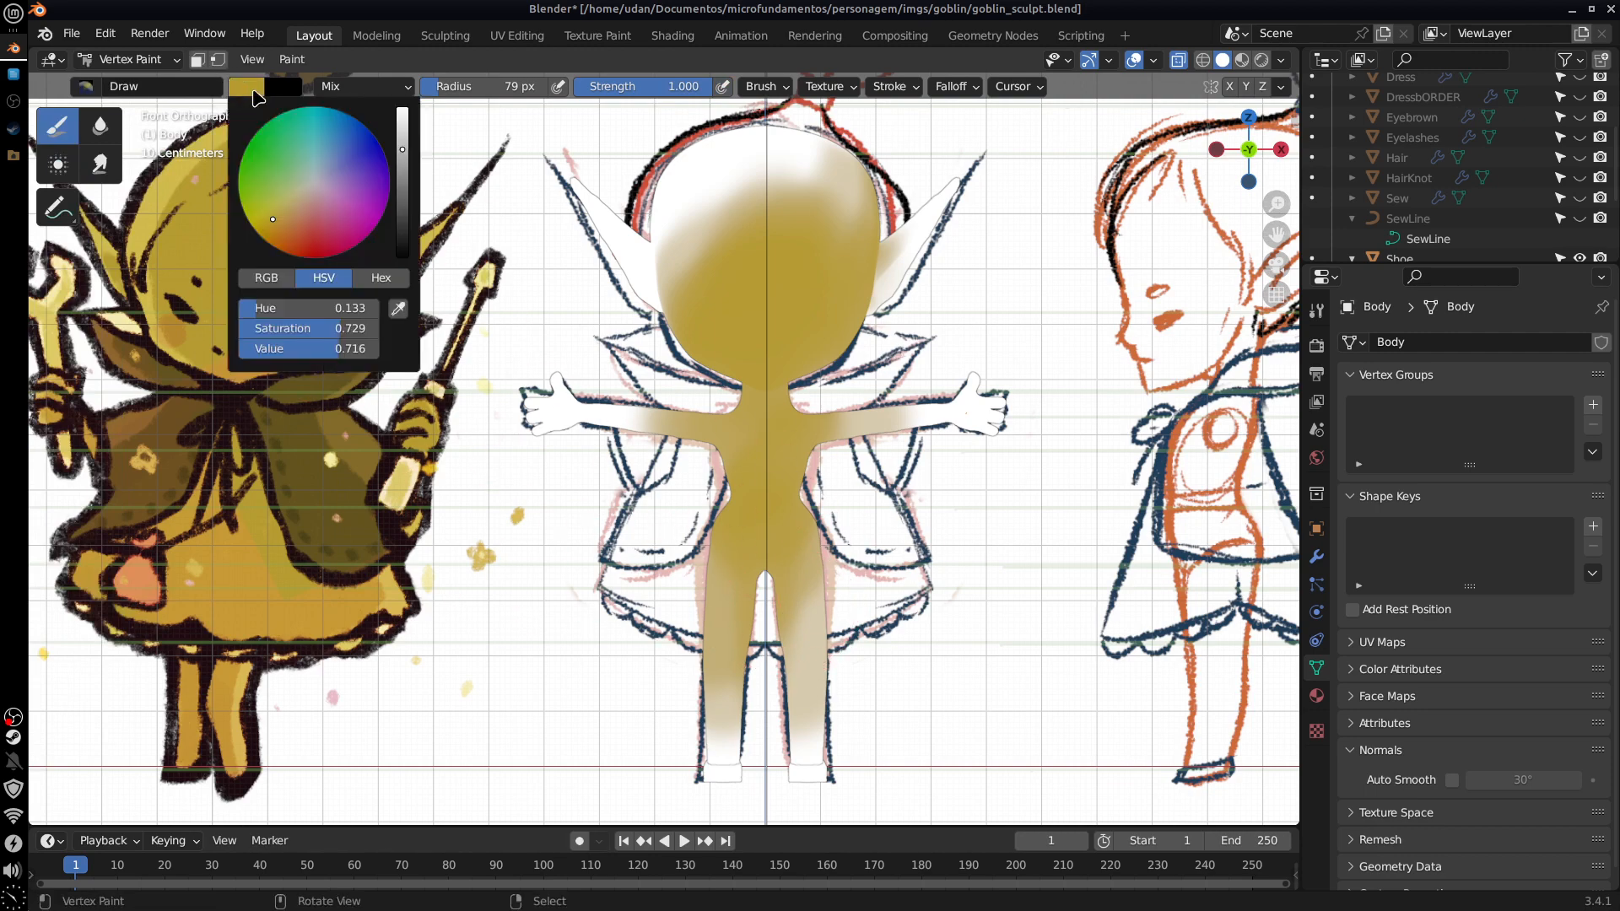
# Step: Fill the whole Body mesh with the brush's skin colour using Set Vertex Colors
pyautogui.click(292, 59)
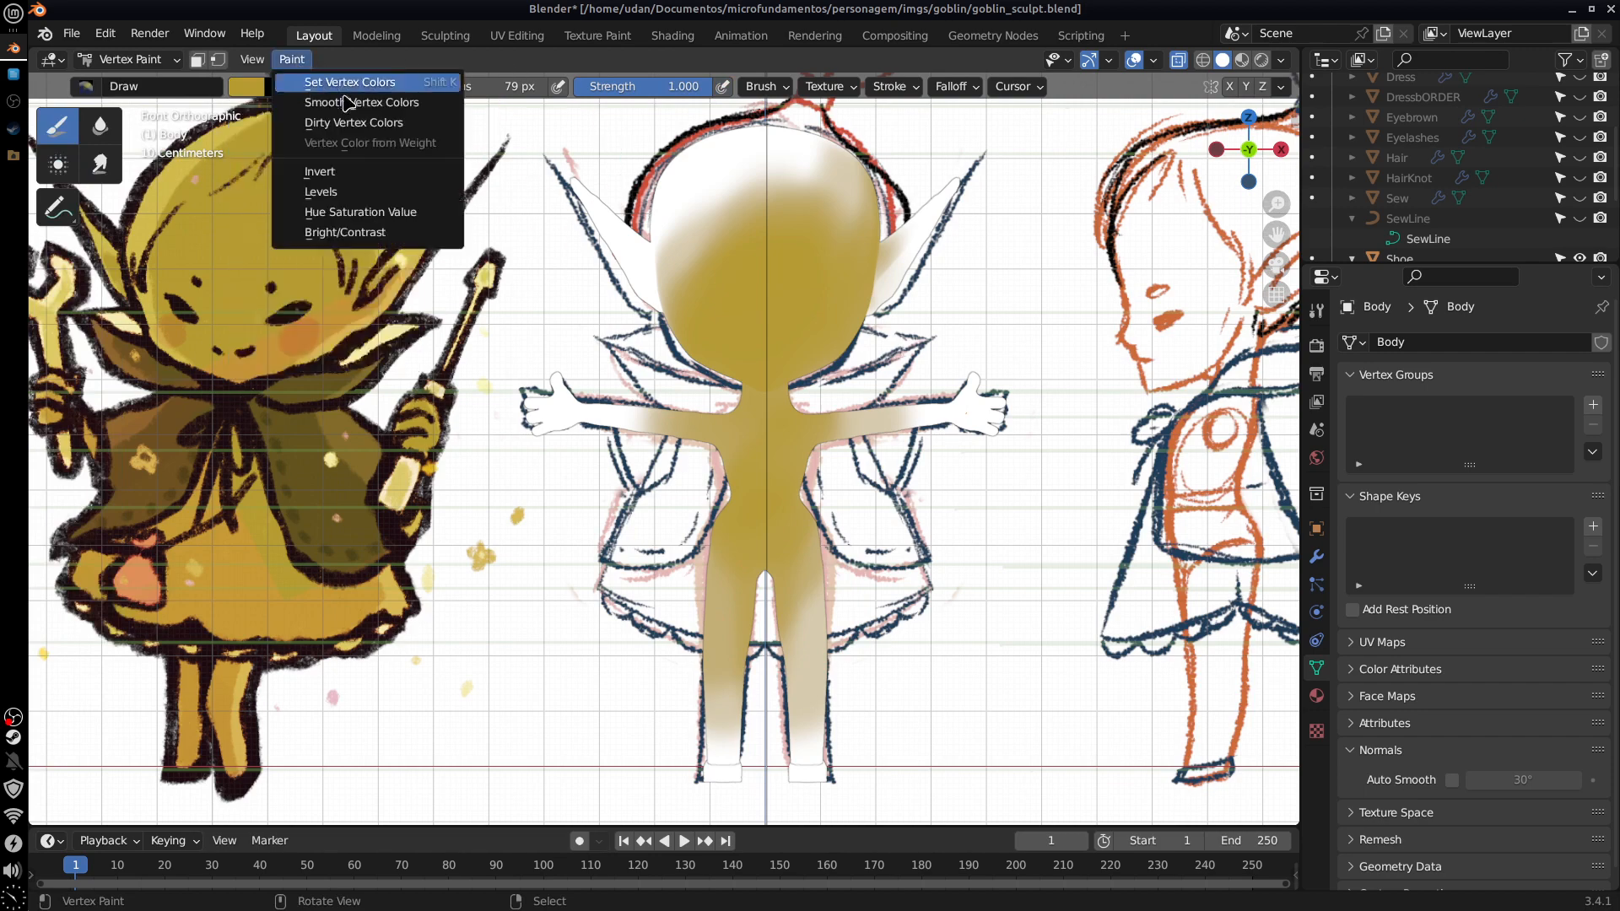
pyautogui.click(447, 82)
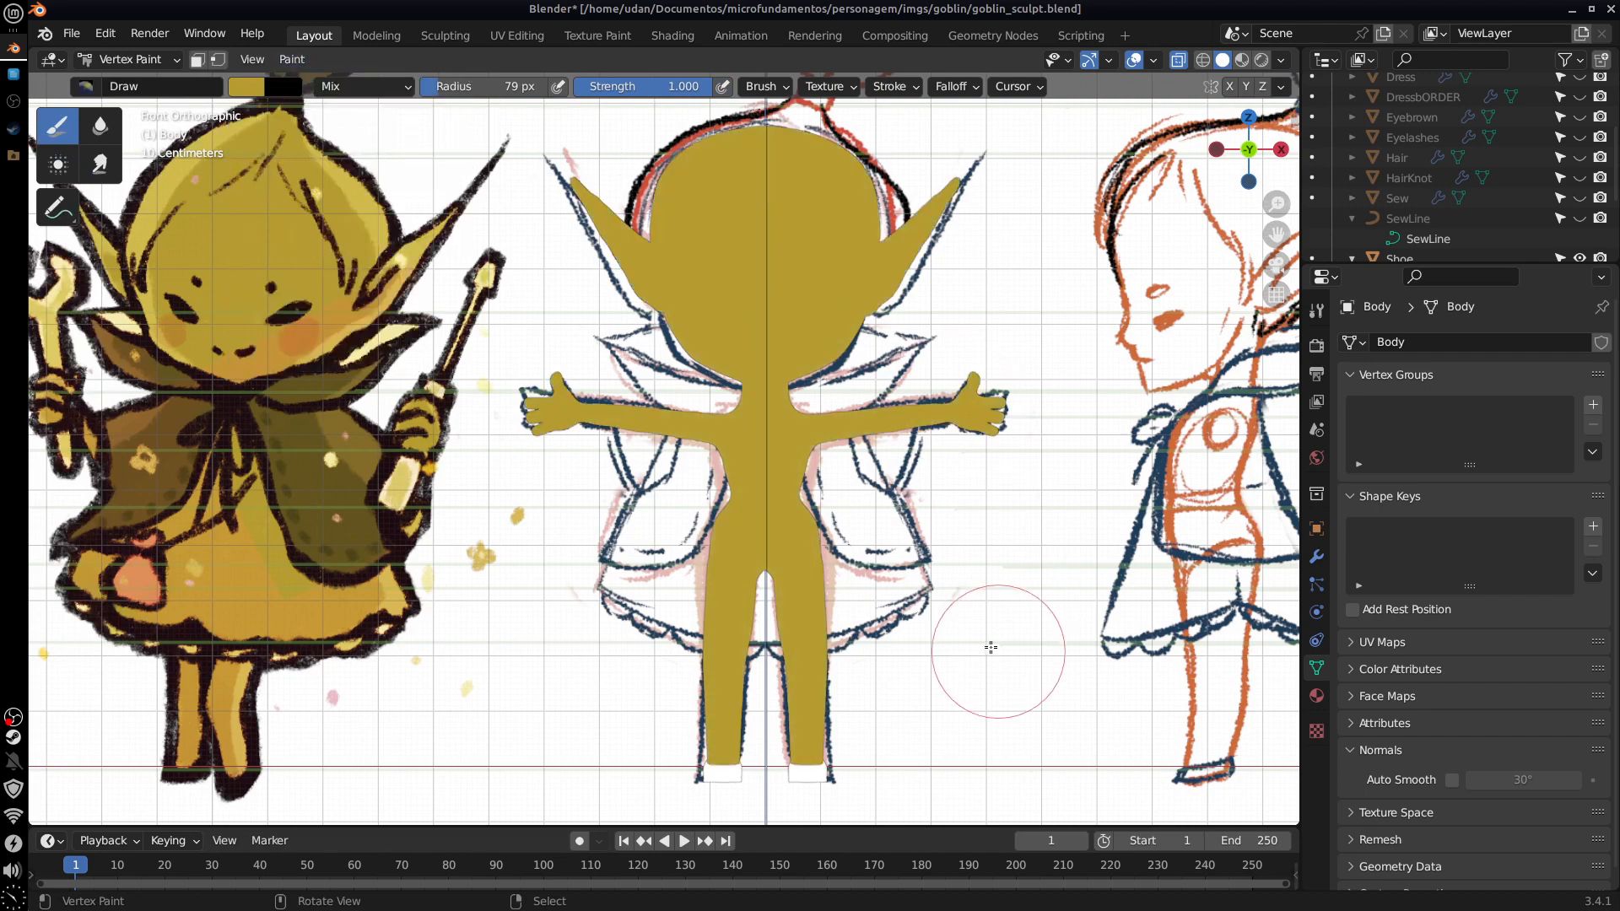
pyautogui.moveTo(1009, 662); pyautogui.dragTo(1009, 557, button='middle')
pyautogui.press('KP_1')
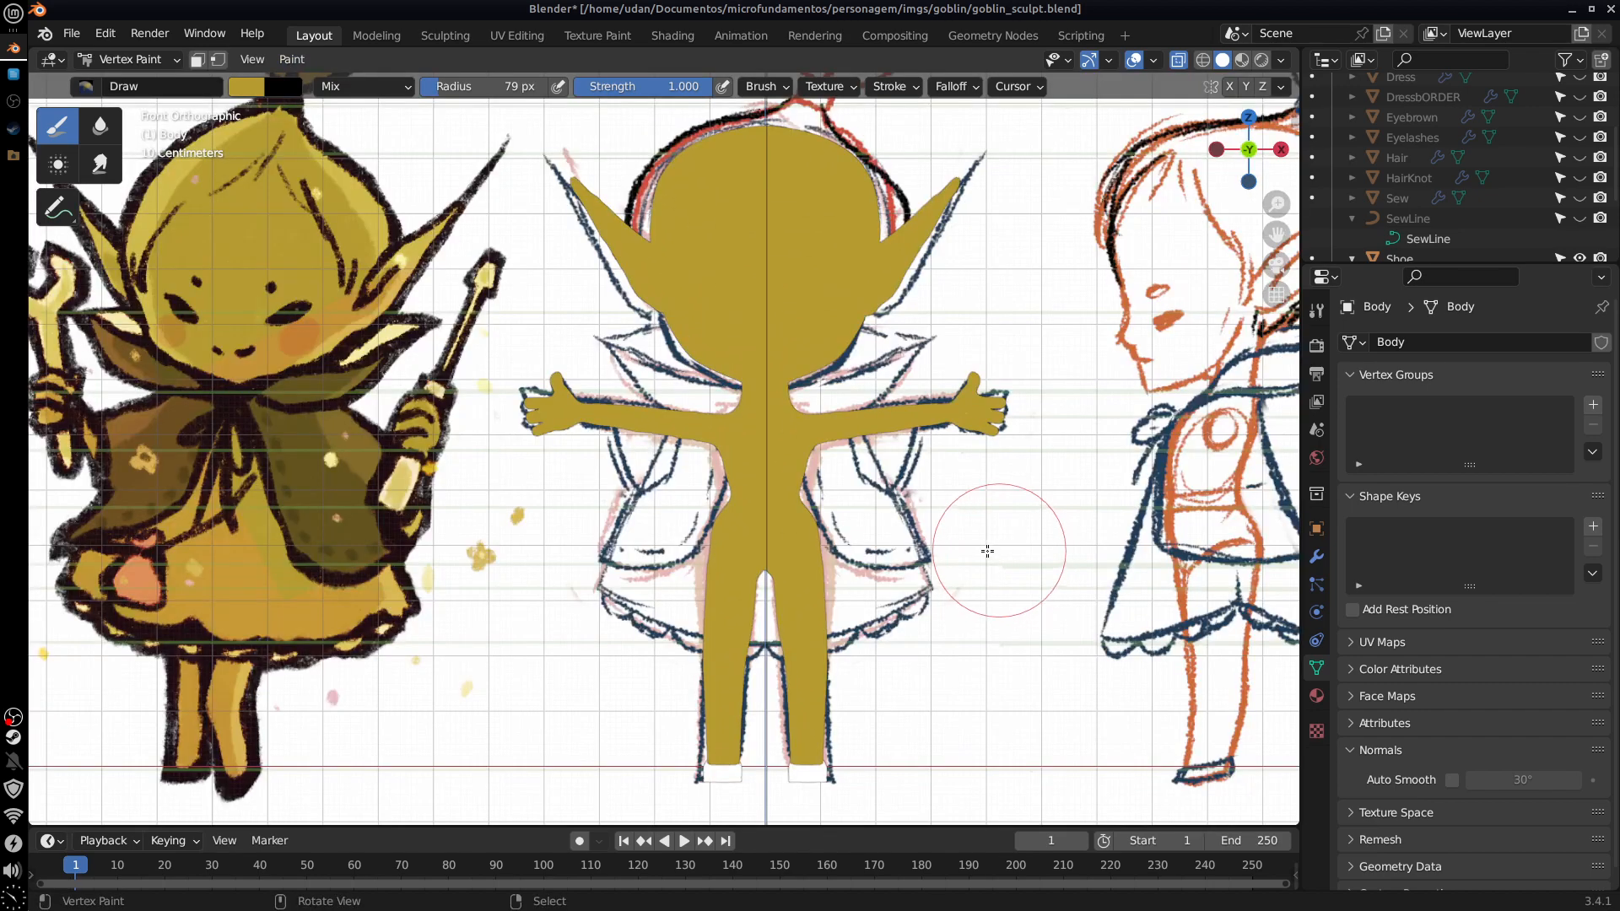
# Step: Try Dirty Vertex Colors on the Body, and refill the mesh with the brush's flat skin colour
pyautogui.click(297, 61)
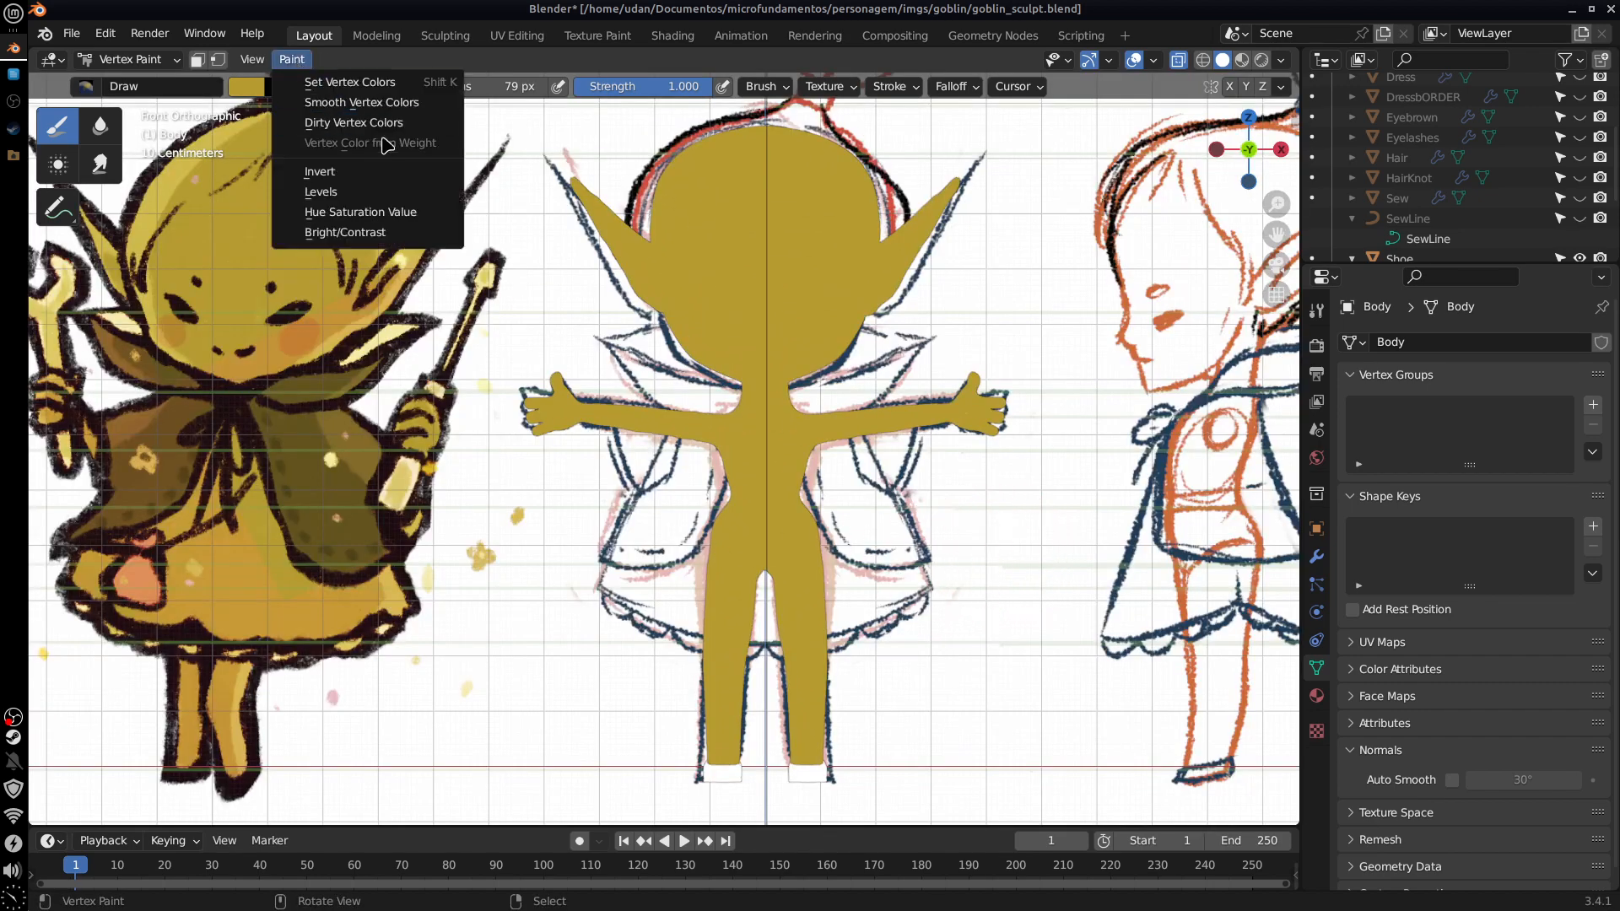
pyautogui.click(439, 122)
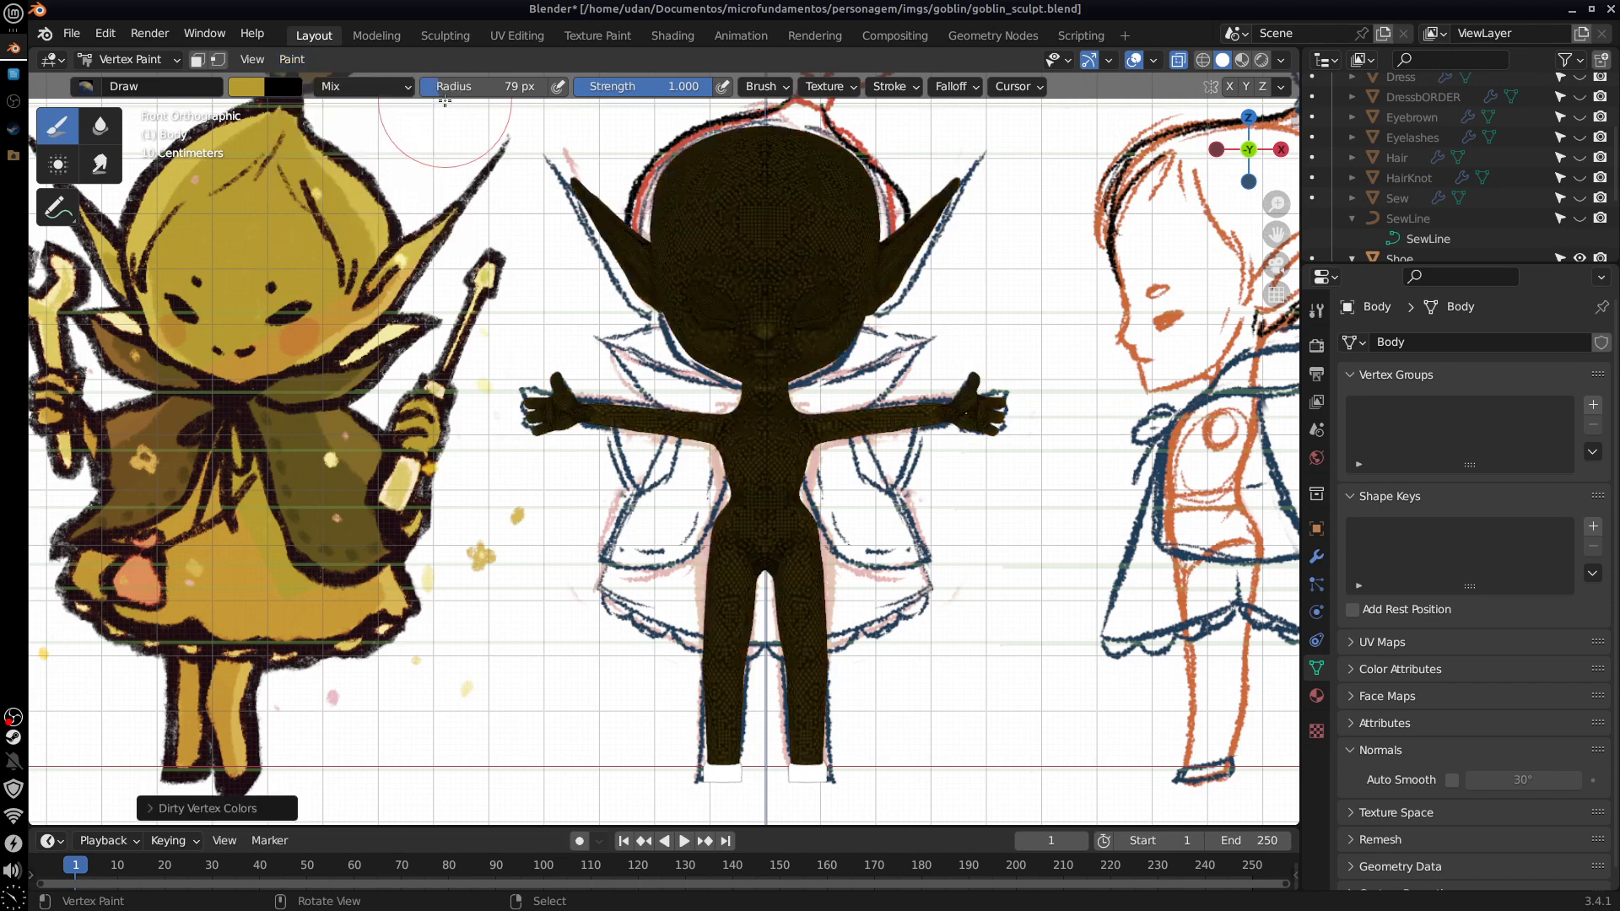
pyautogui.moveTo(445, 99); pyautogui.dragTo(778, 574, button='middle')
pyautogui.scroll(10, 778, 575)
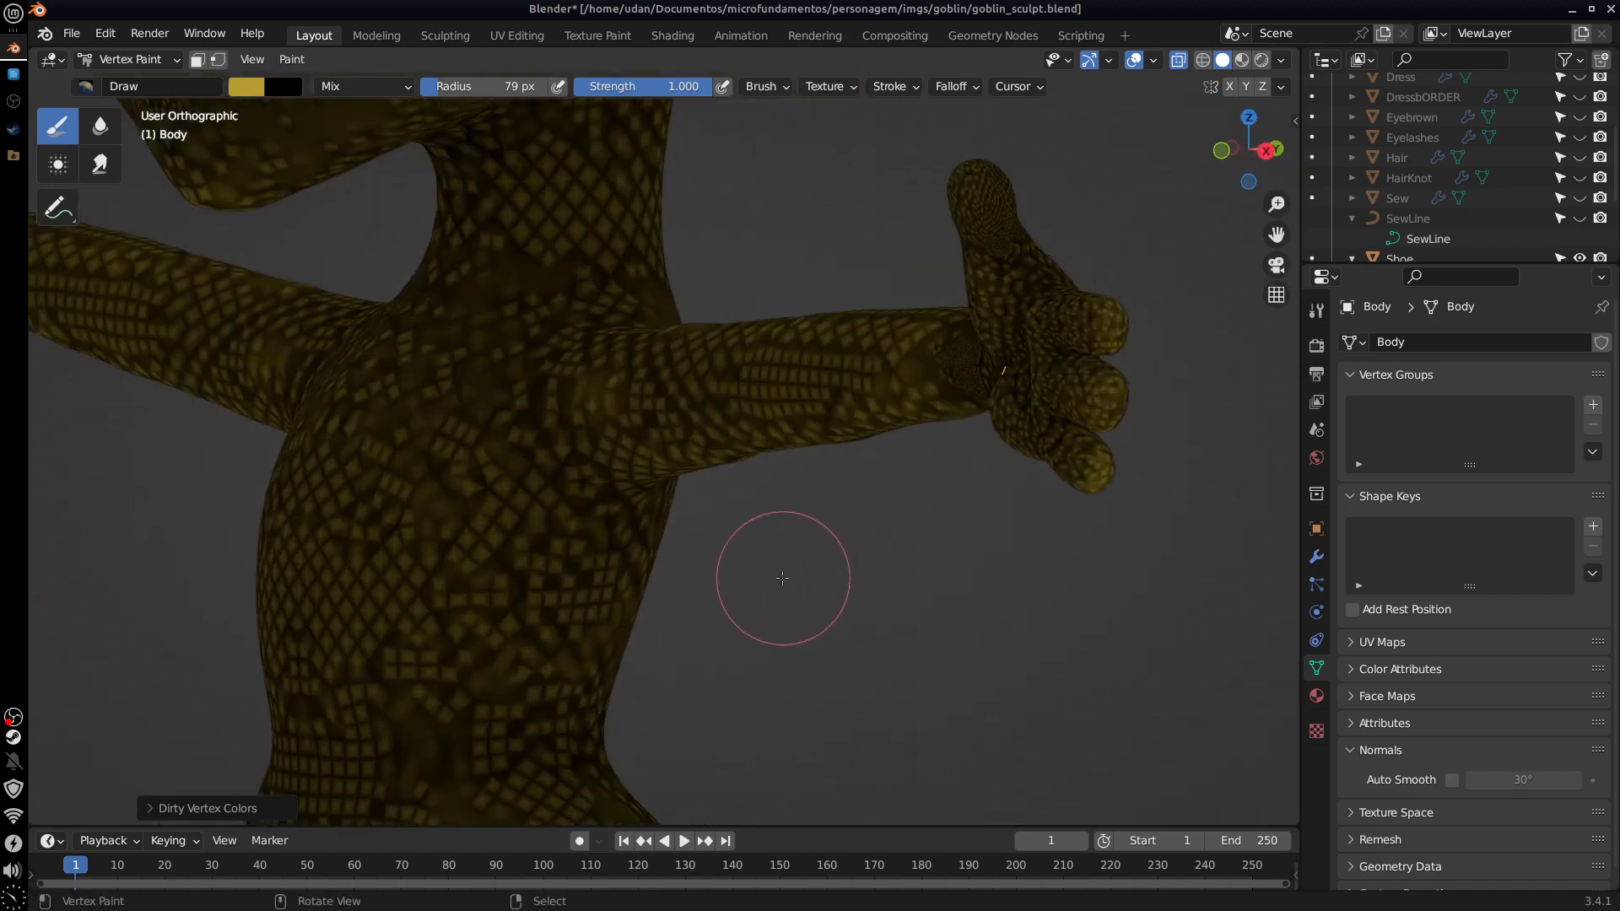
pyautogui.scroll(-10, 781, 579)
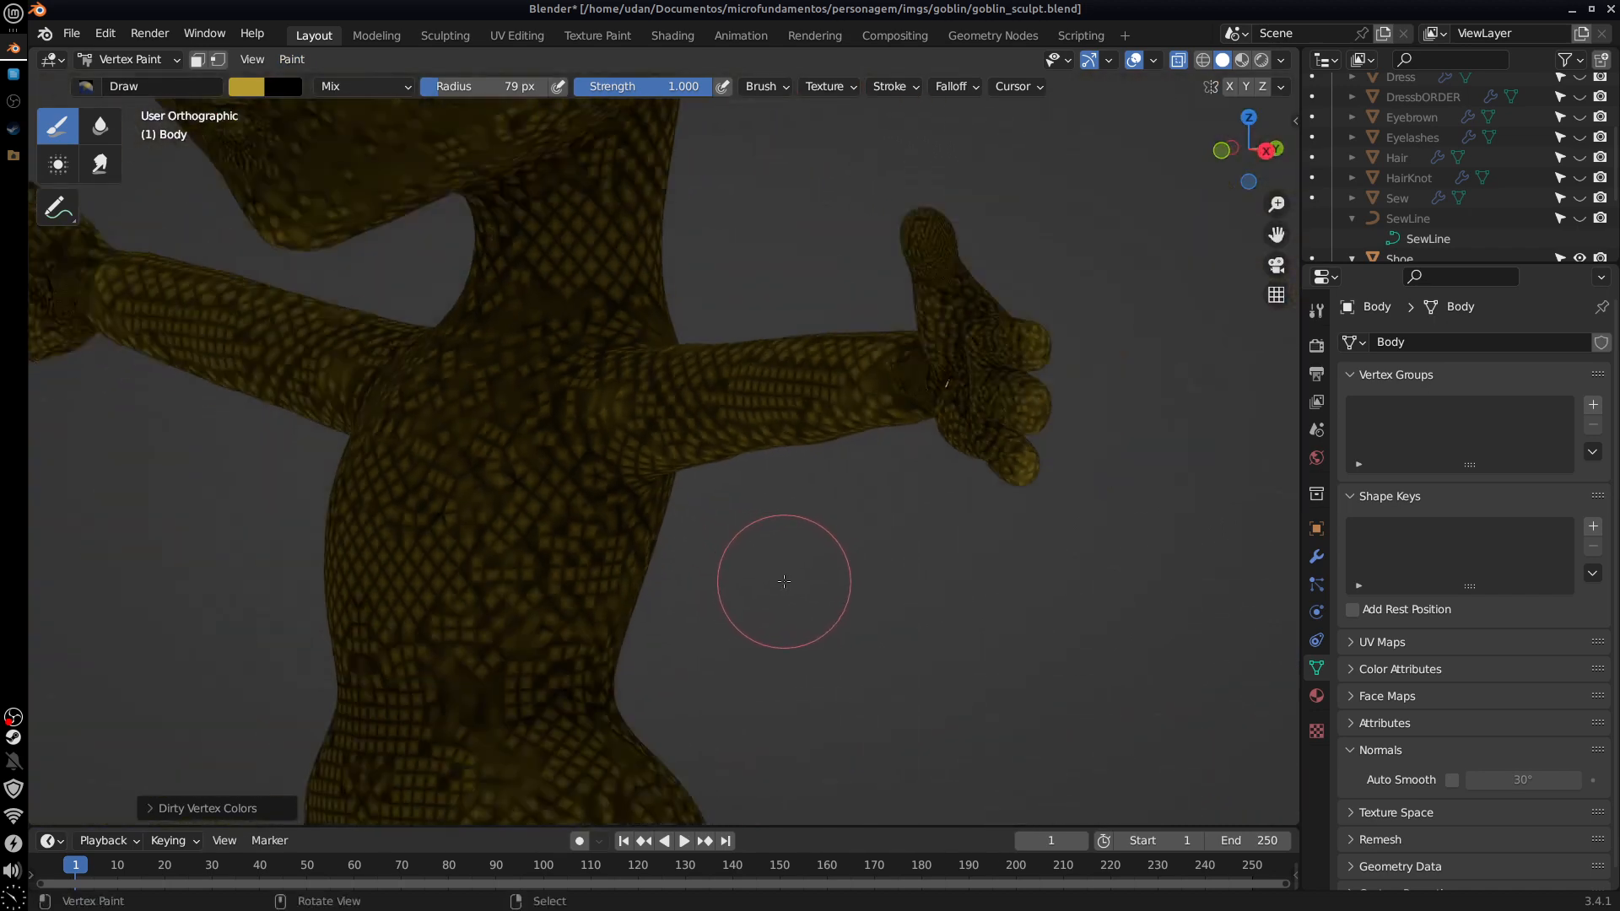
pyautogui.moveTo(793, 585); pyautogui.dragTo(916, 549, button='middle')
pyautogui.hotkey('shift', 'k')
pyautogui.press('KP_1')
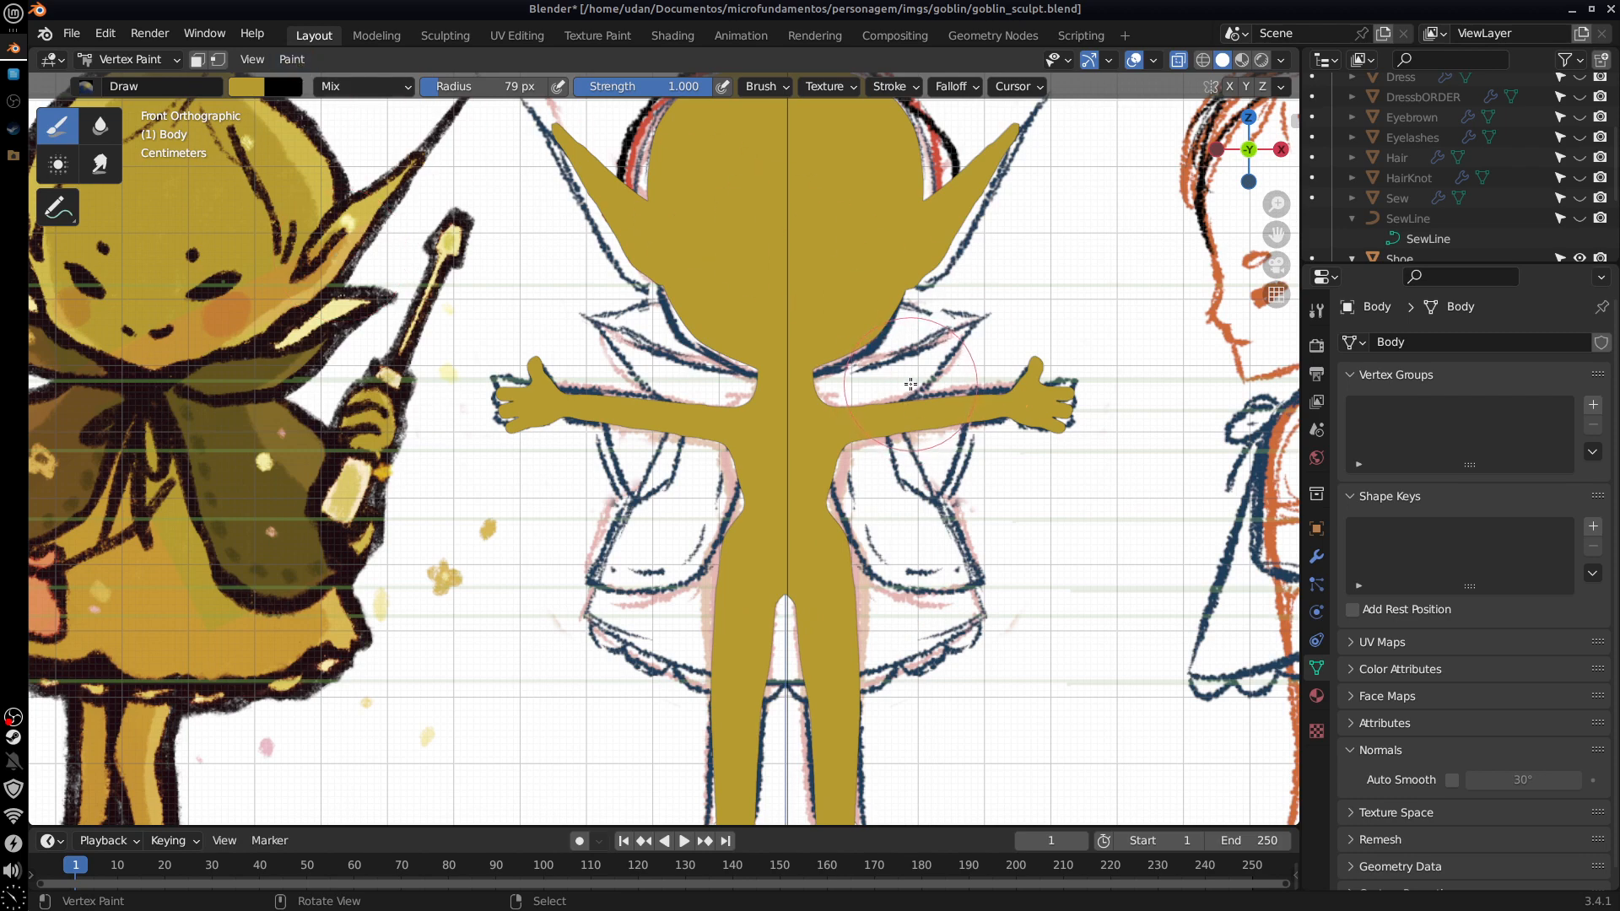
# Step: Set the Draw brush to the orange sampled from the artwork's blushed cheek, and undo a test dab on the Body's face
pyautogui.moveTo(928, 384); pyautogui.dragTo(896, 395, button='middle')
pyautogui.click(253, 87)
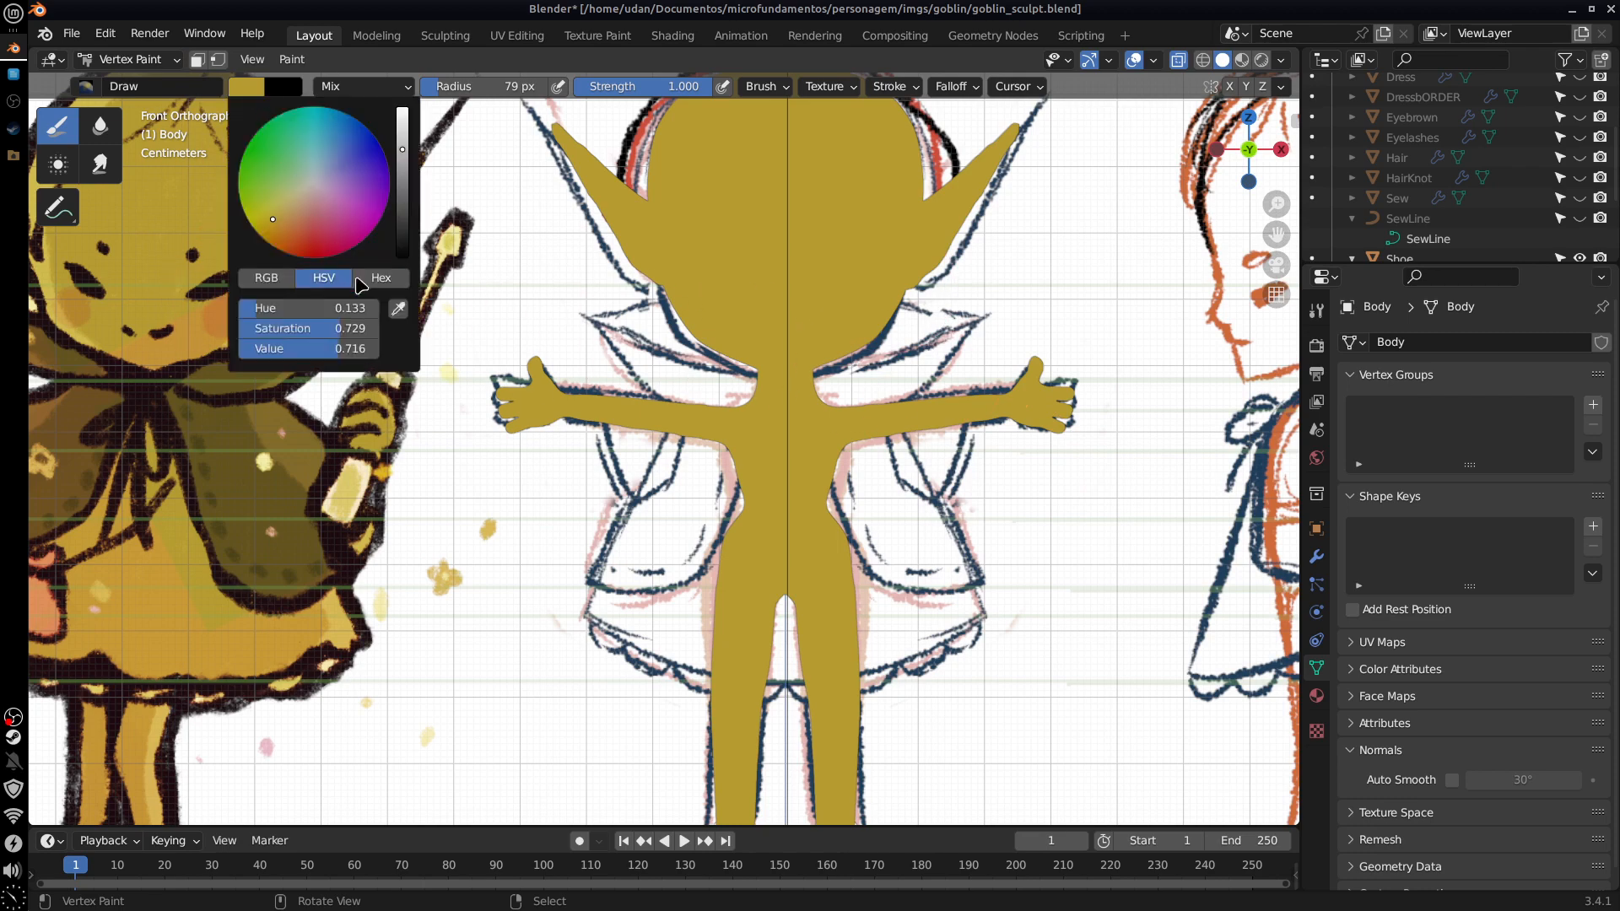
pyautogui.click(399, 313)
pyautogui.click(233, 307)
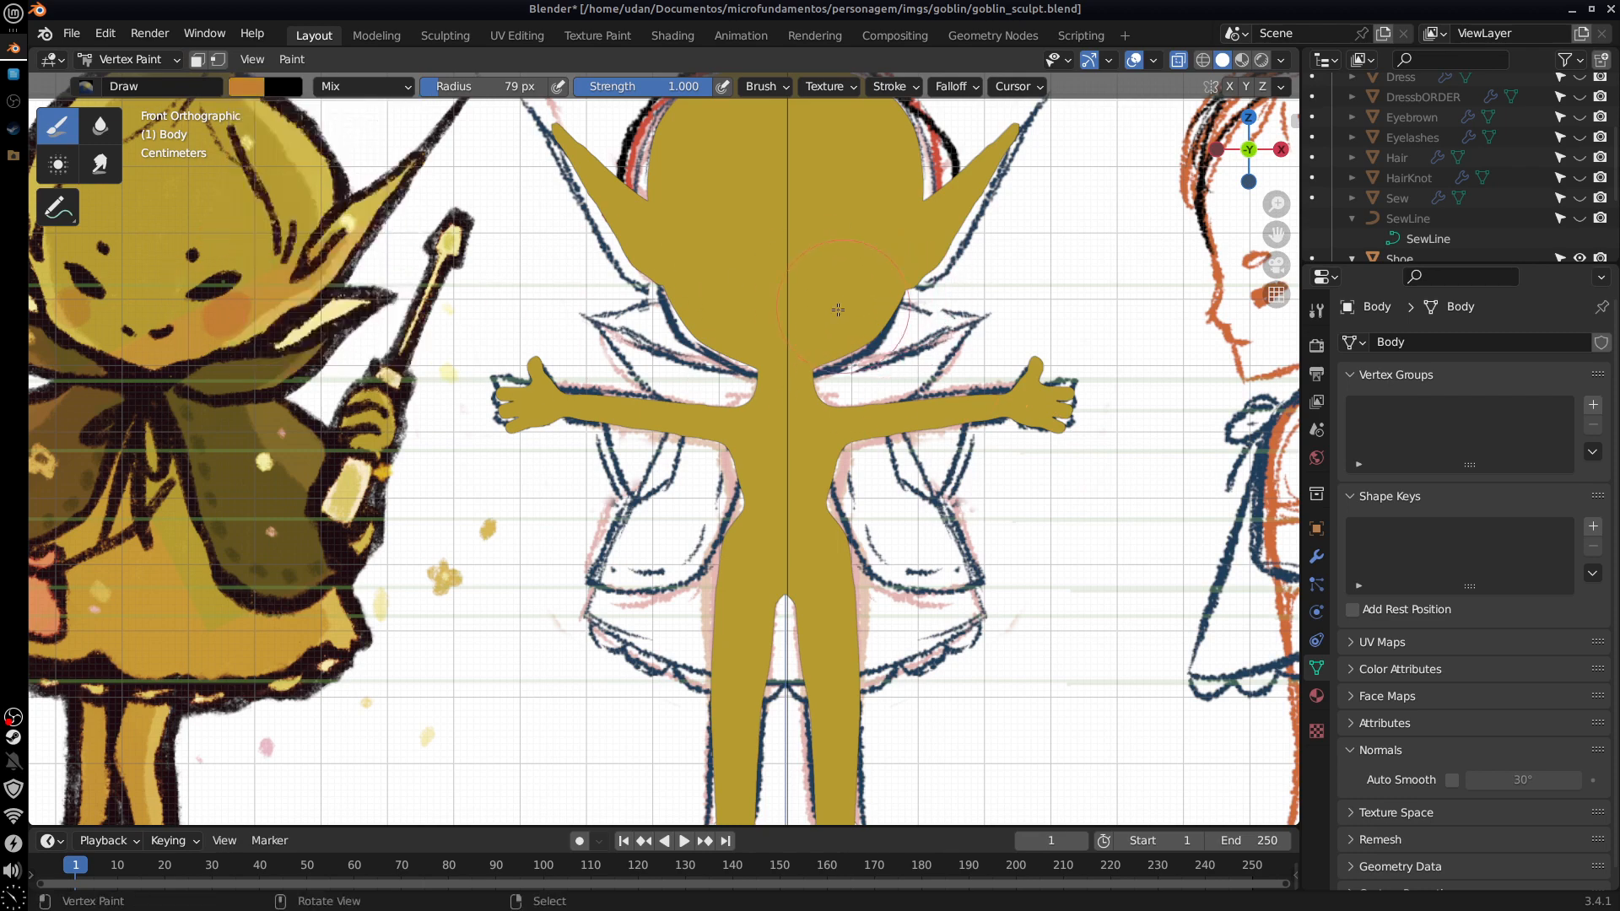
pyautogui.click(837, 310)
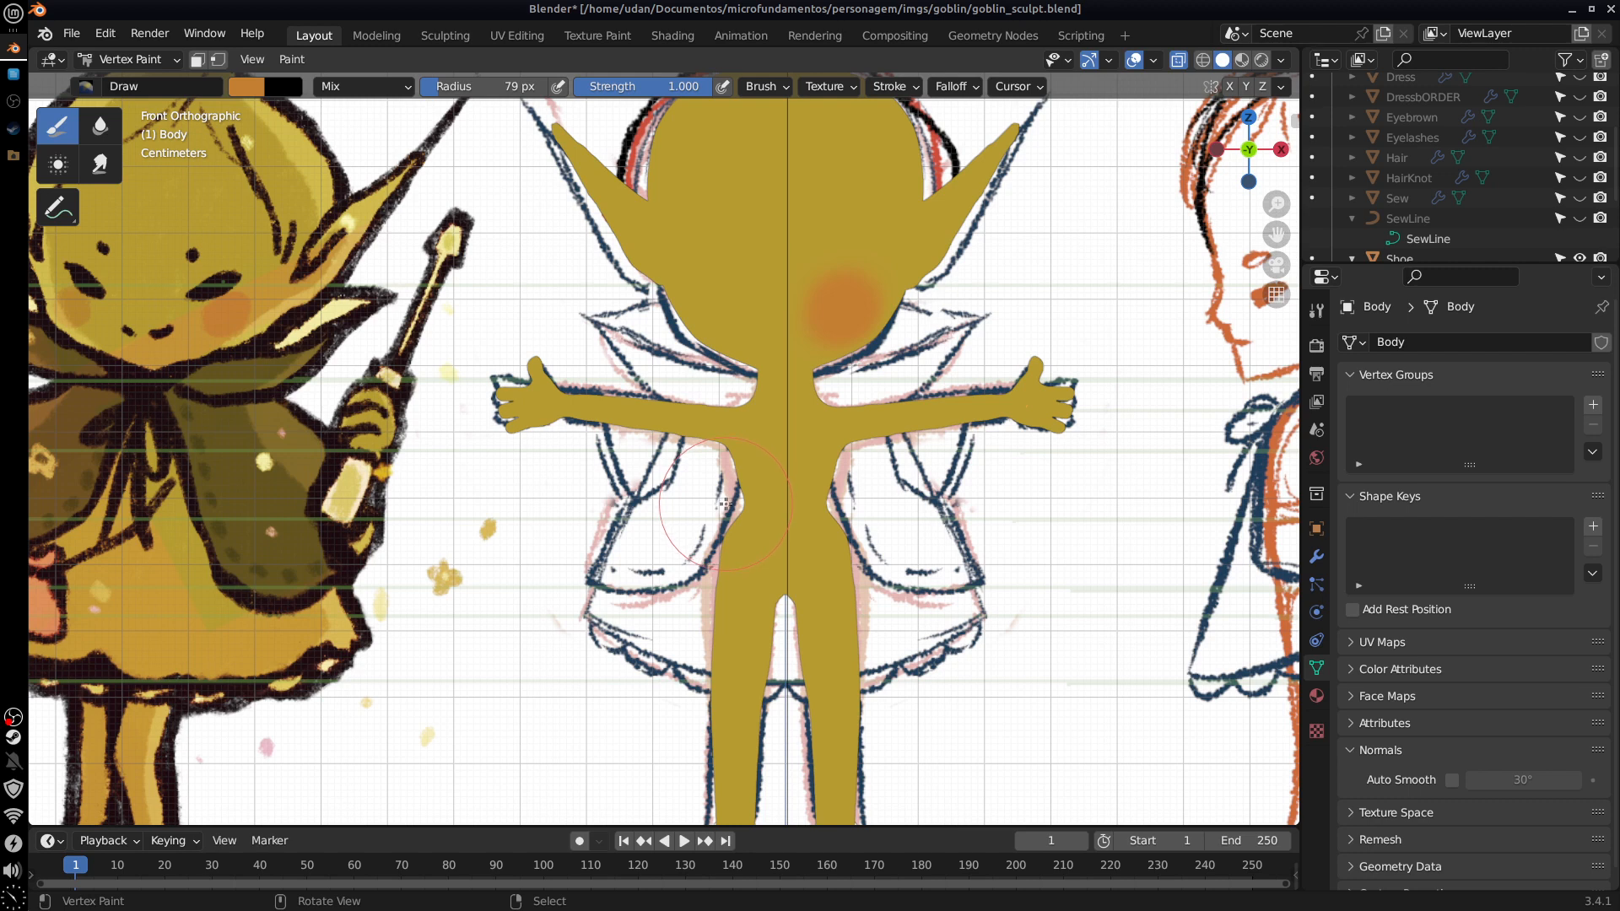
pyautogui.hotkey('ctrl', 'z')
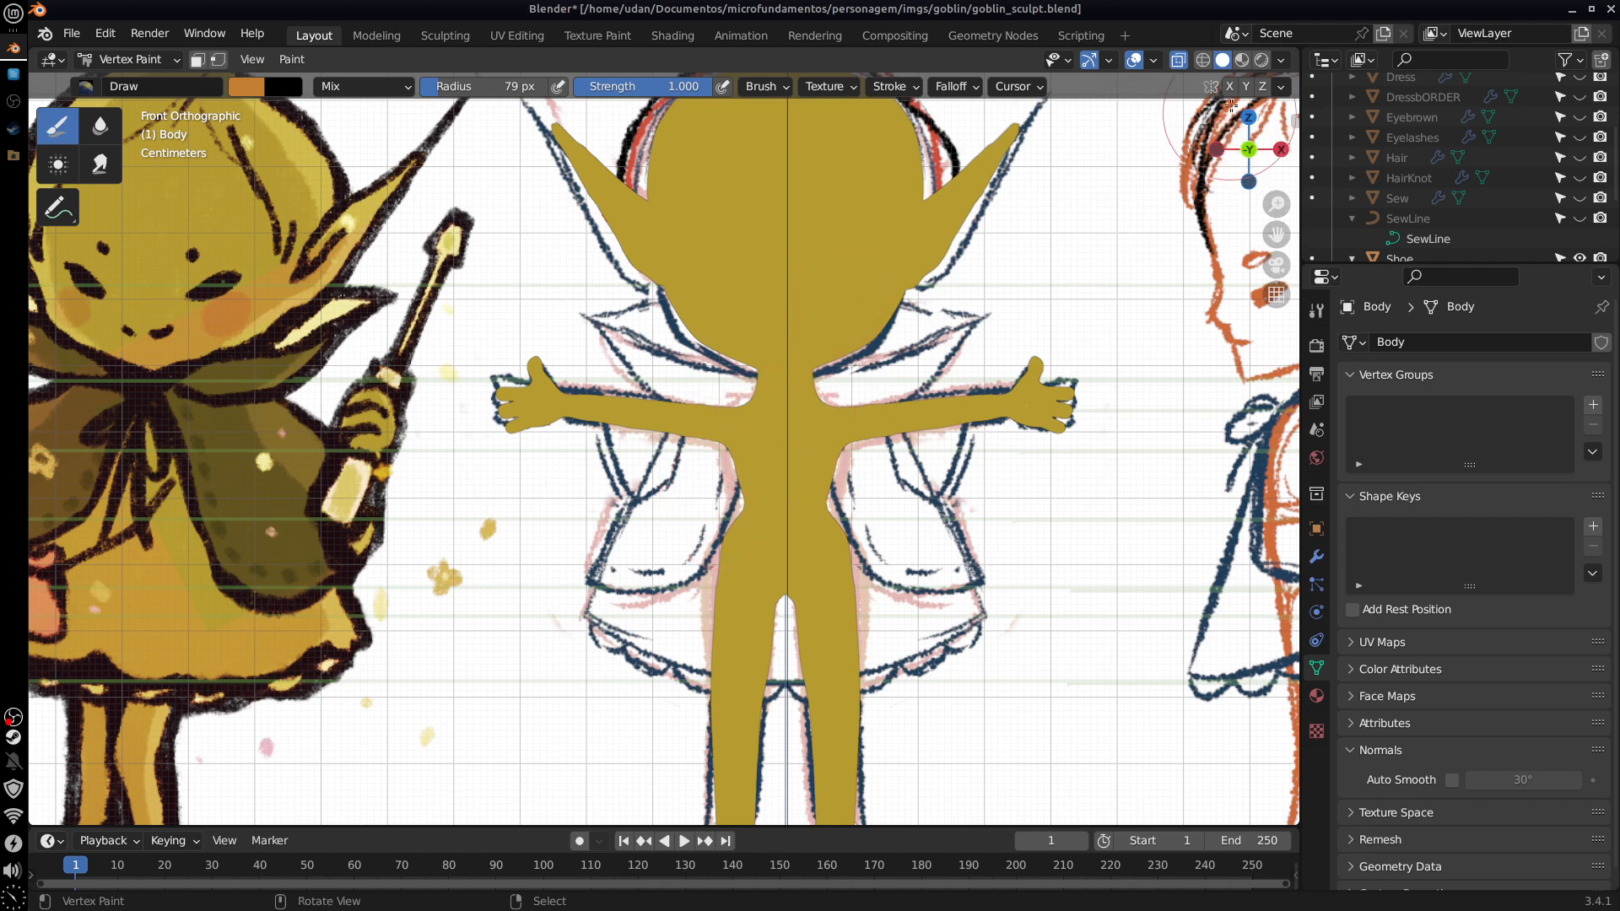
# Step: Set the Draw brush radius to 25 px with X symmetry, and show the brush's full settings
pyautogui.press('f')
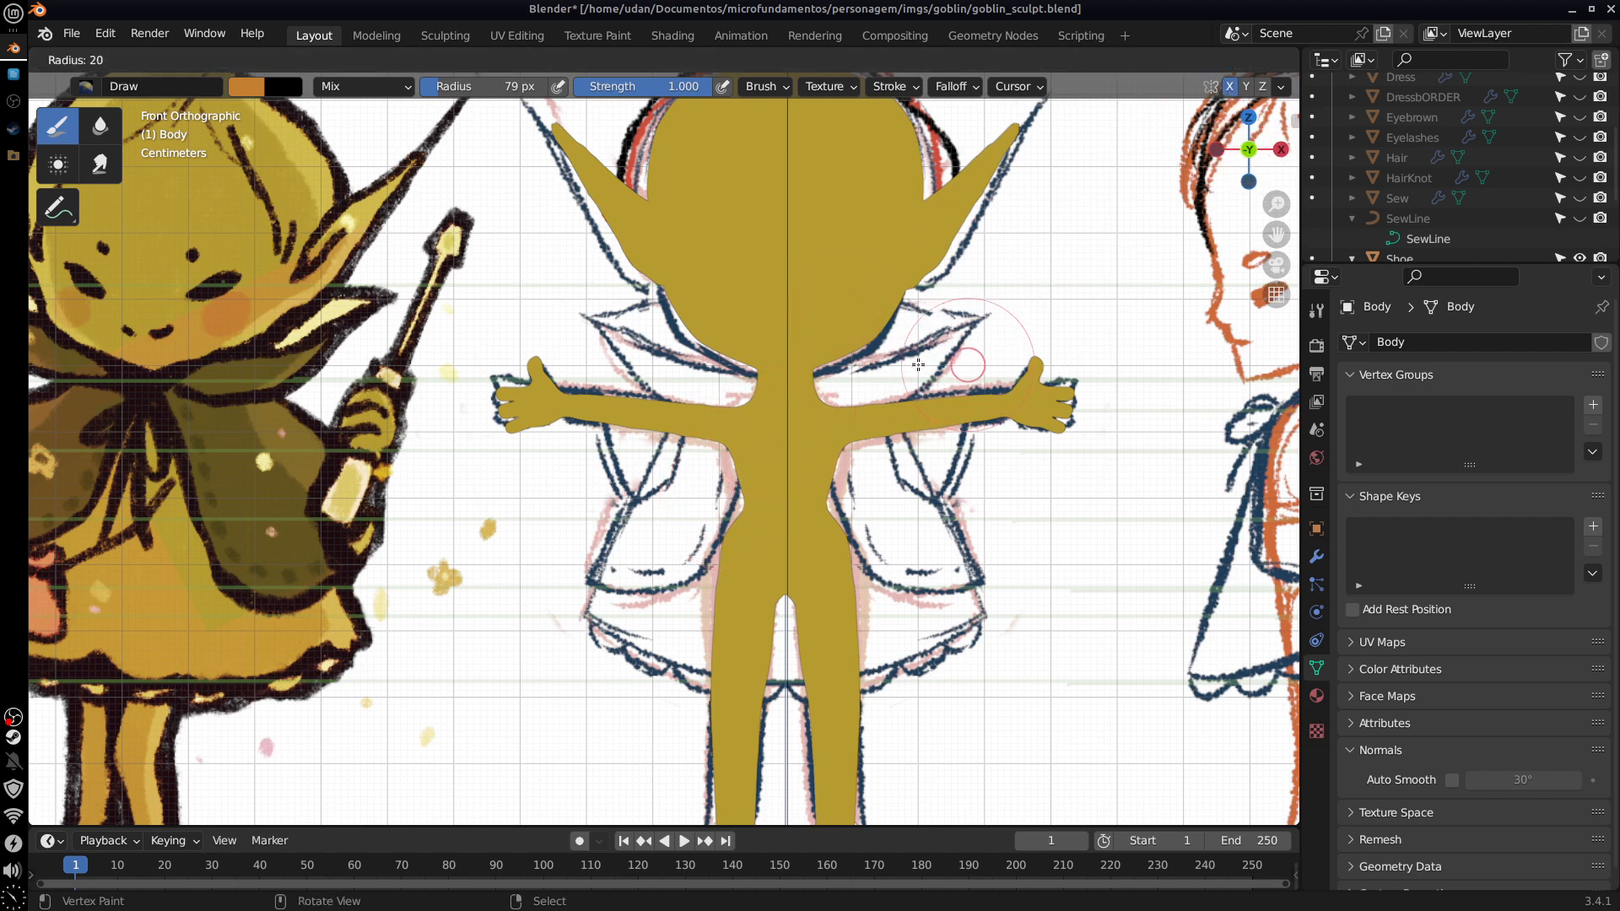
pyautogui.click(909, 360)
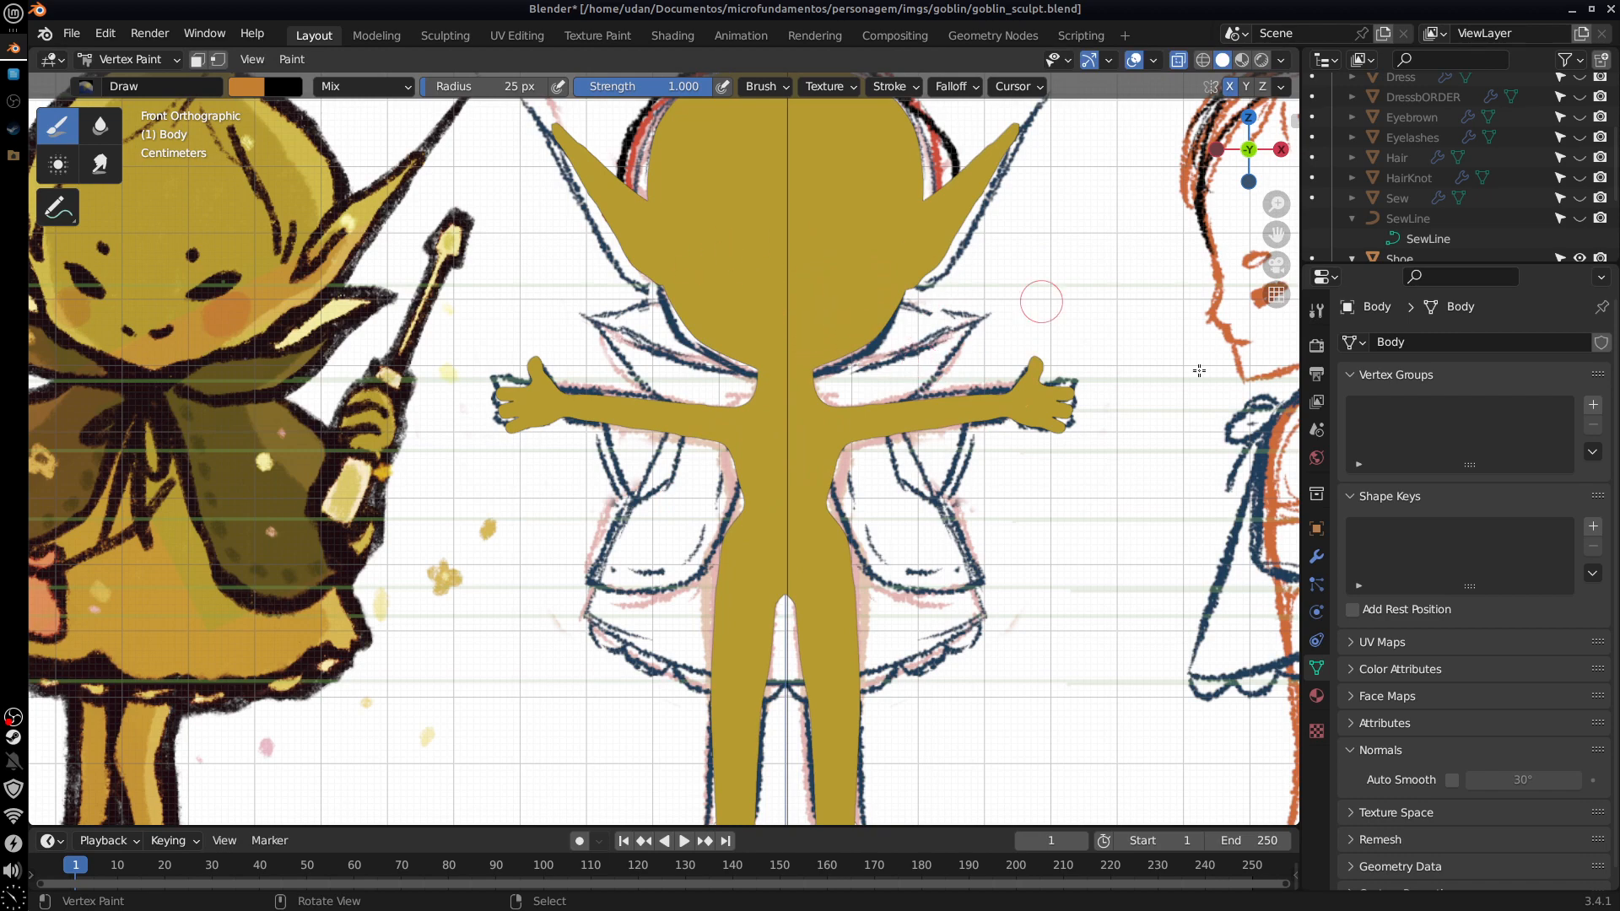
pyautogui.click(1316, 311)
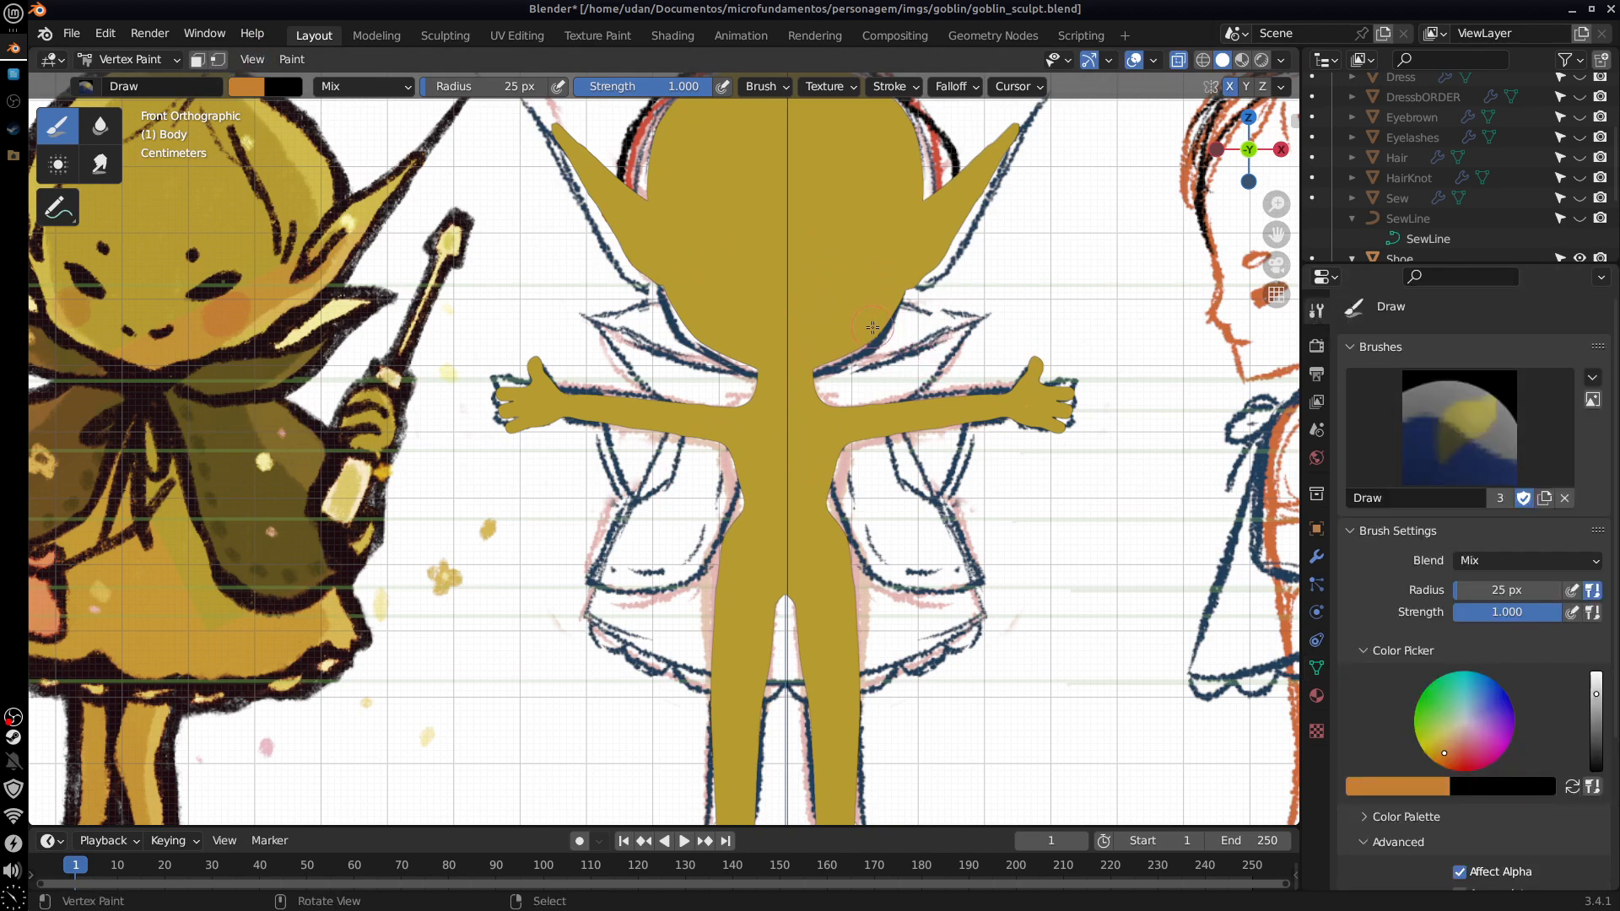
# Step: Paint mirrored orange blush spots on both cheeks of the Body
pyautogui.scroll(2, 873, 327)
pyautogui.moveTo(942, 226); pyautogui.dragTo(921, 254)
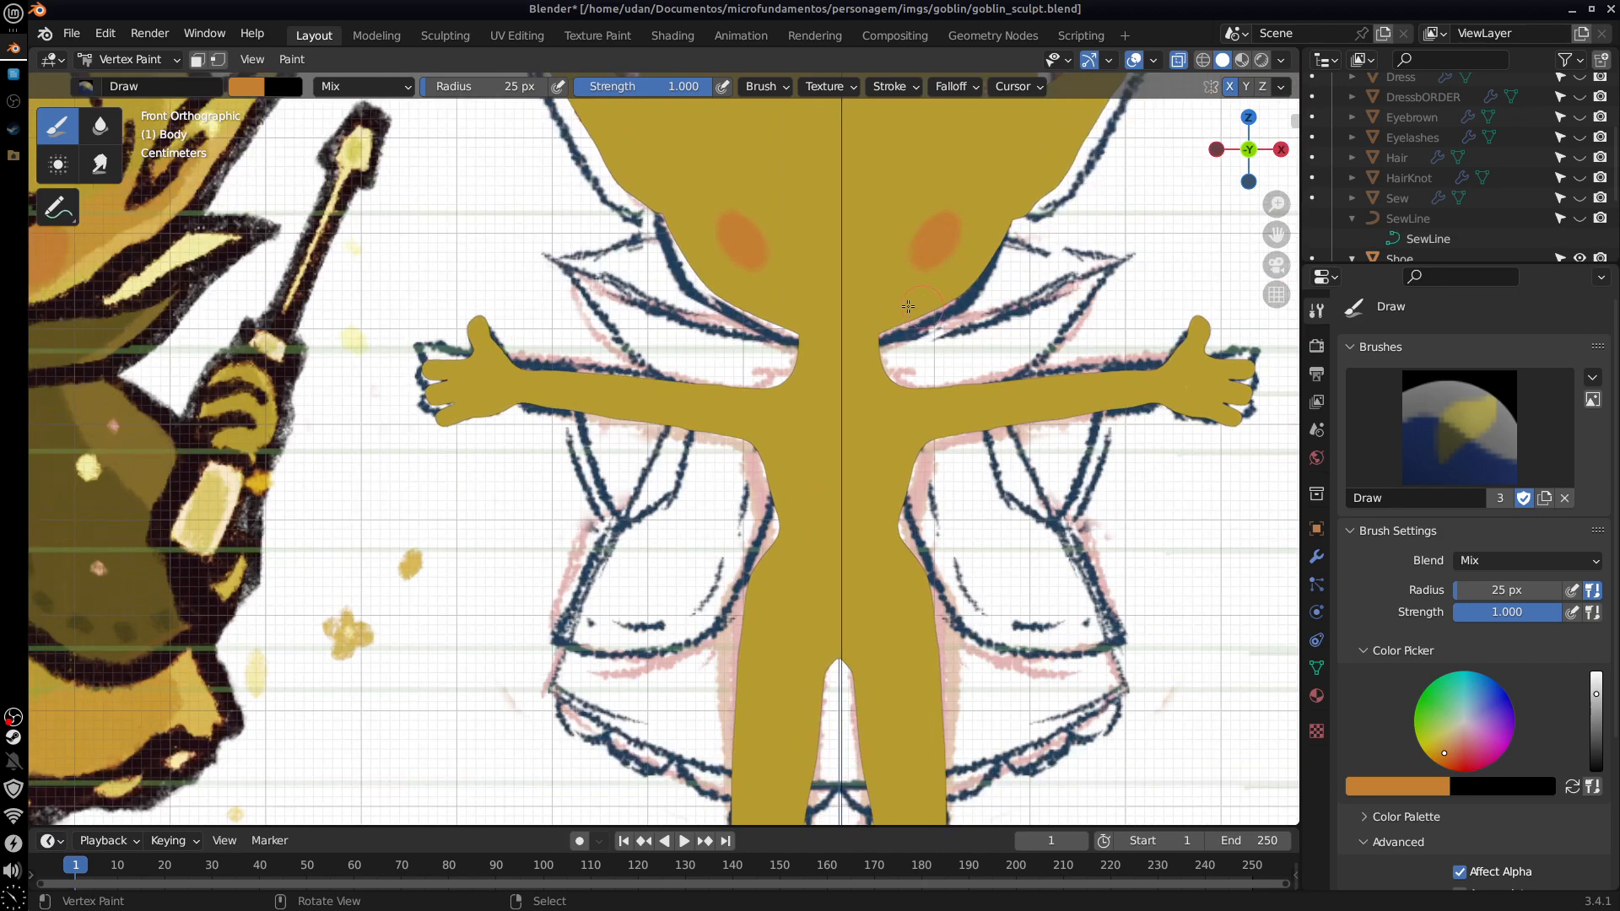
pyautogui.keyDown('shift'); pyautogui.moveTo(632, 411); pyautogui.dragTo(638, 558, button='middle'); pyautogui.keyUp('shift')
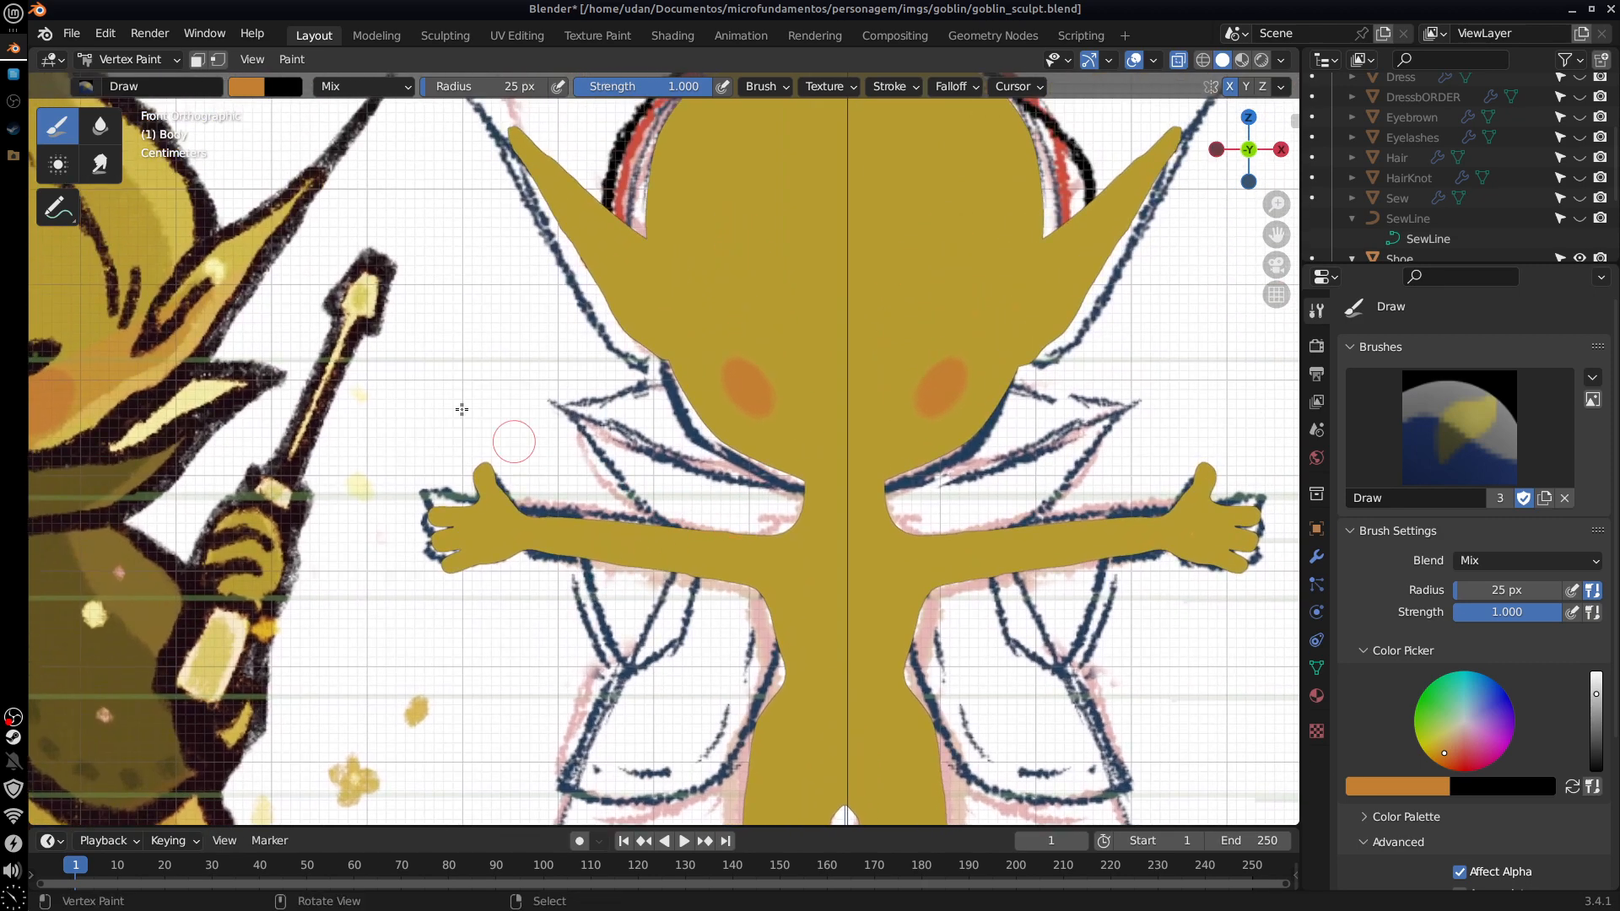
# Step: Switch the Body back to Sculpt Mode and paint over both blush spots with the skin-coloured Paint brush
pyautogui.click(131, 59)
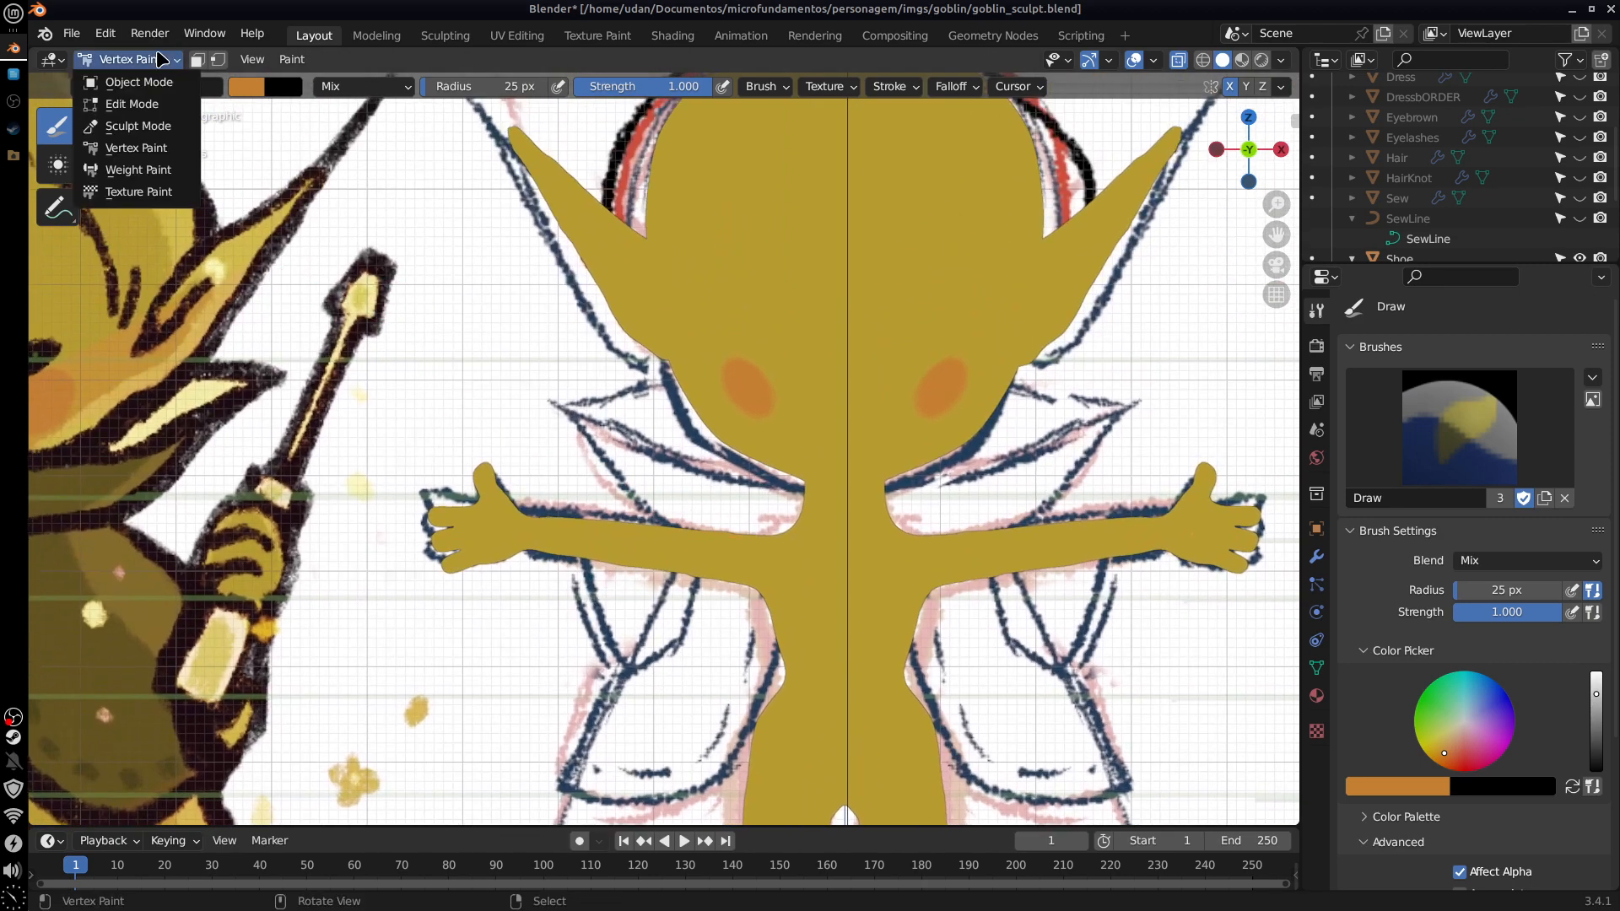
pyautogui.click(174, 126)
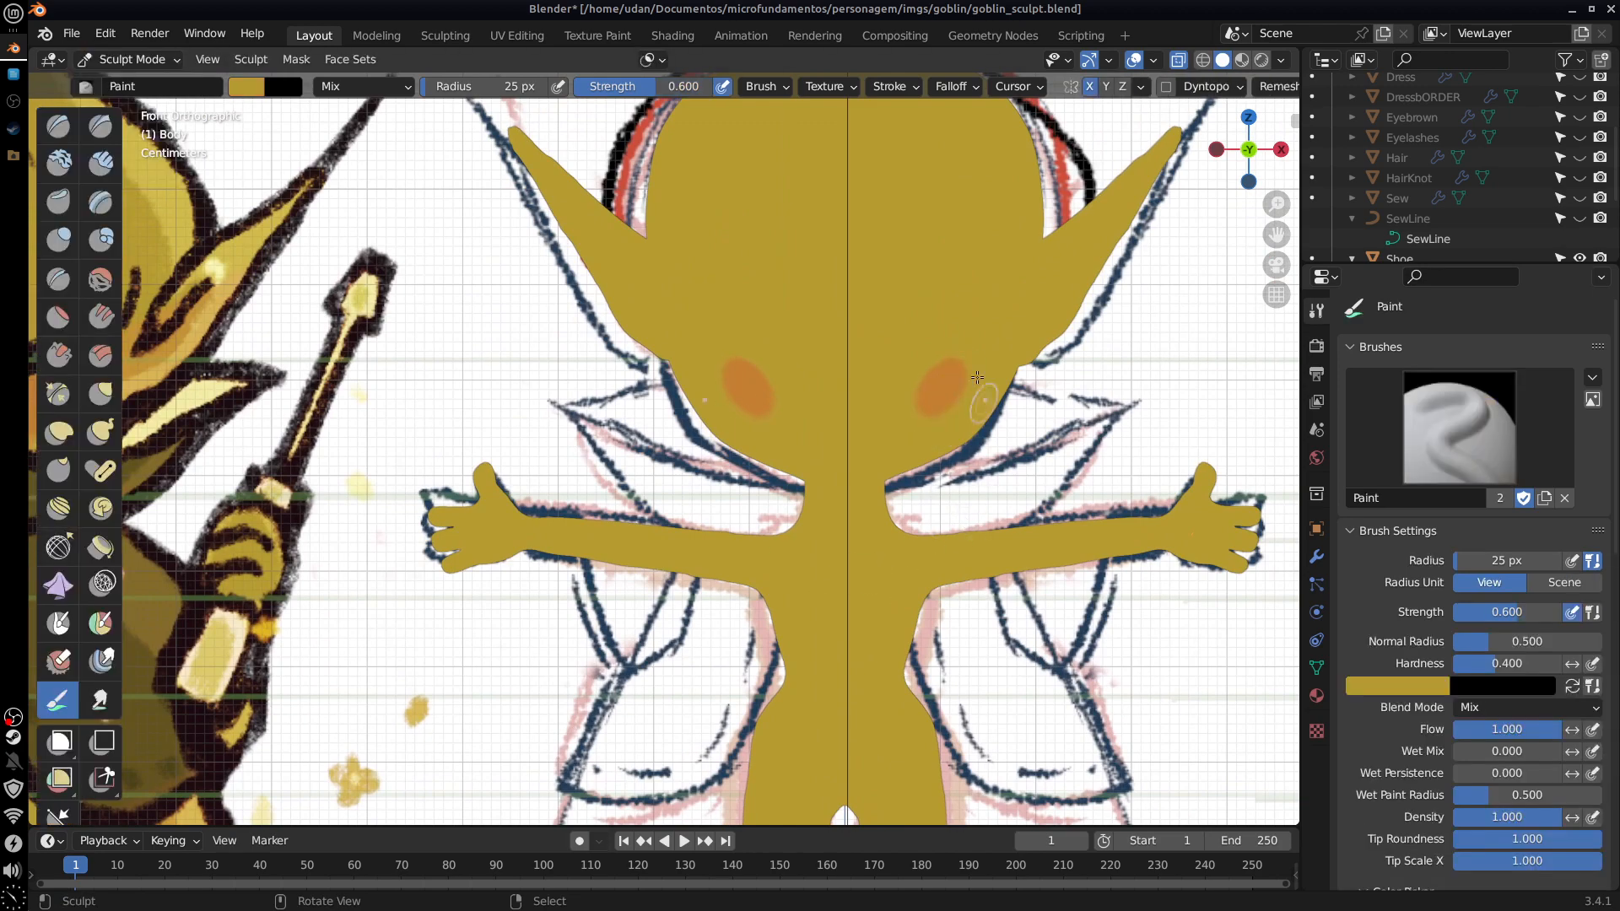
pyautogui.moveTo(952, 380); pyautogui.dragTo(926, 431)
# Step: Set the Paint brush colour to the orange sampled from the artwork's blushed cheek
pyautogui.keyDown('shift'); pyautogui.moveTo(519, 458); pyautogui.dragTo(870, 449, button='middle'); pyautogui.keyUp('shift')
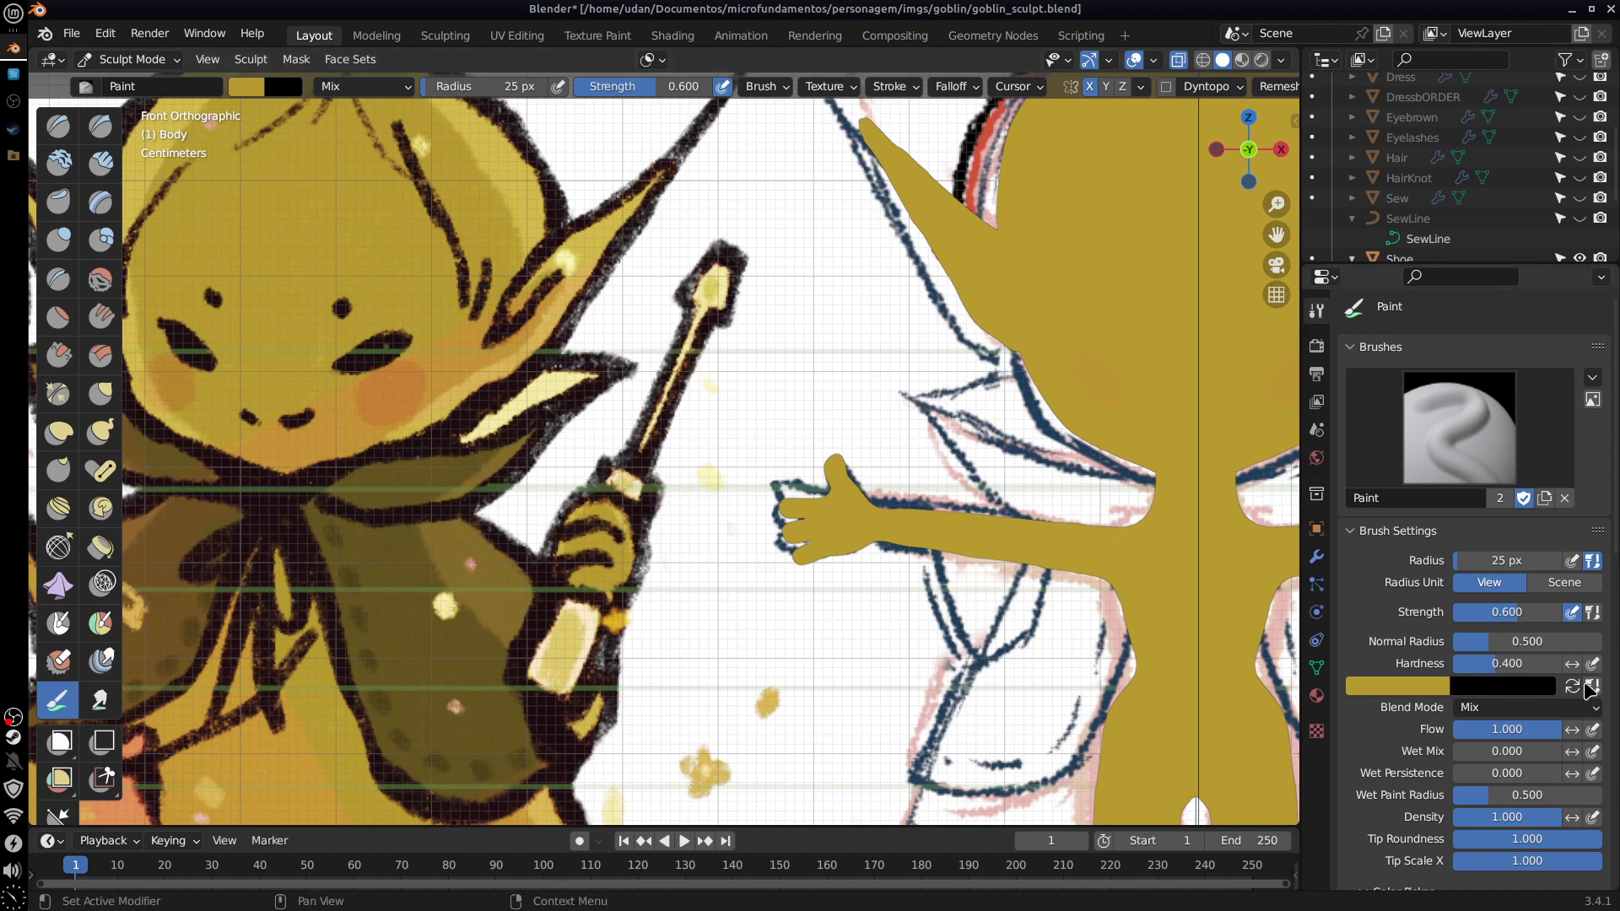
pyautogui.click(1438, 690)
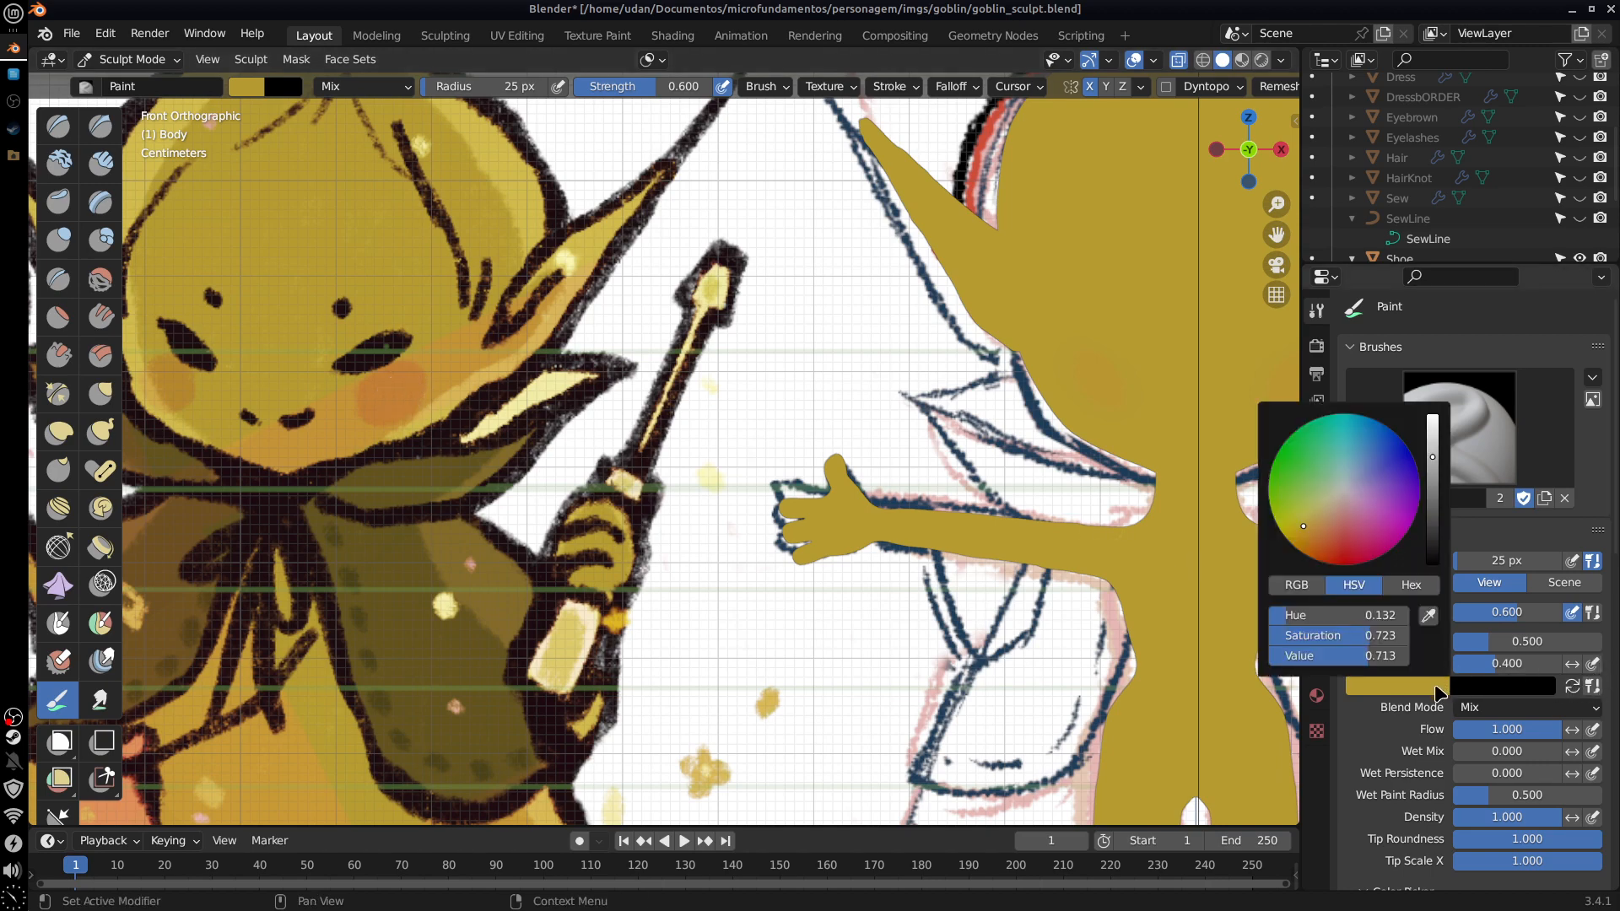
pyautogui.click(1433, 615)
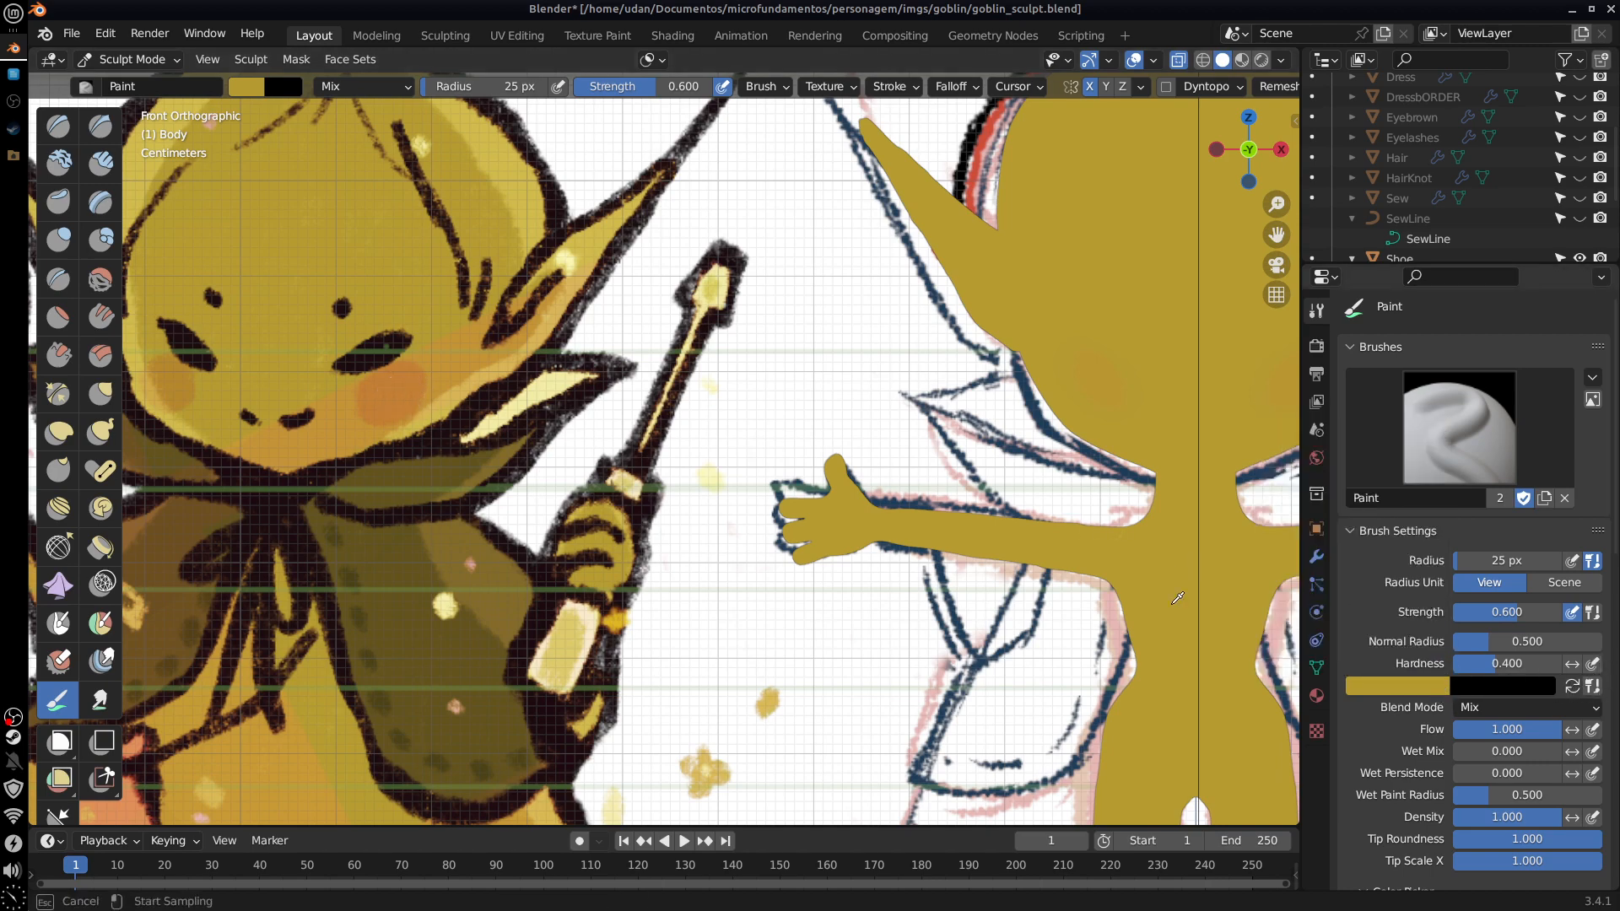
pyautogui.click(395, 378)
pyautogui.keyDown('shift'); pyautogui.moveTo(1270, 422); pyautogui.dragTo(833, 463, button='middle'); pyautogui.keyUp('shift')
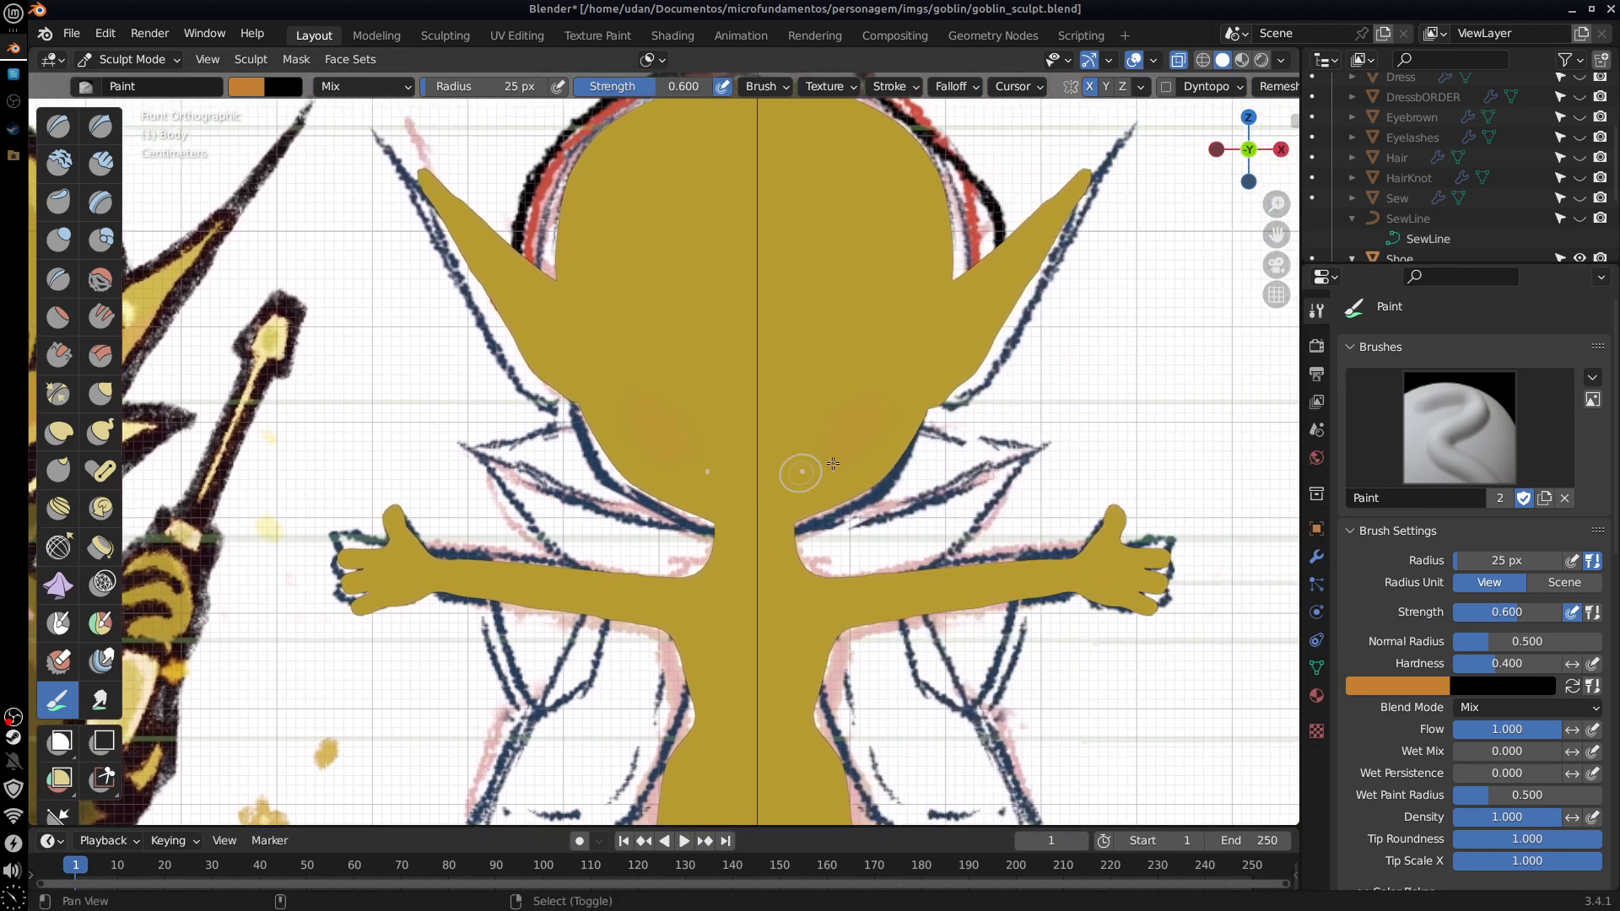
# Step: Enable Cavity in the viewport shading so the Body's sculpted details show under flat lighting
pyautogui.click(1282, 61)
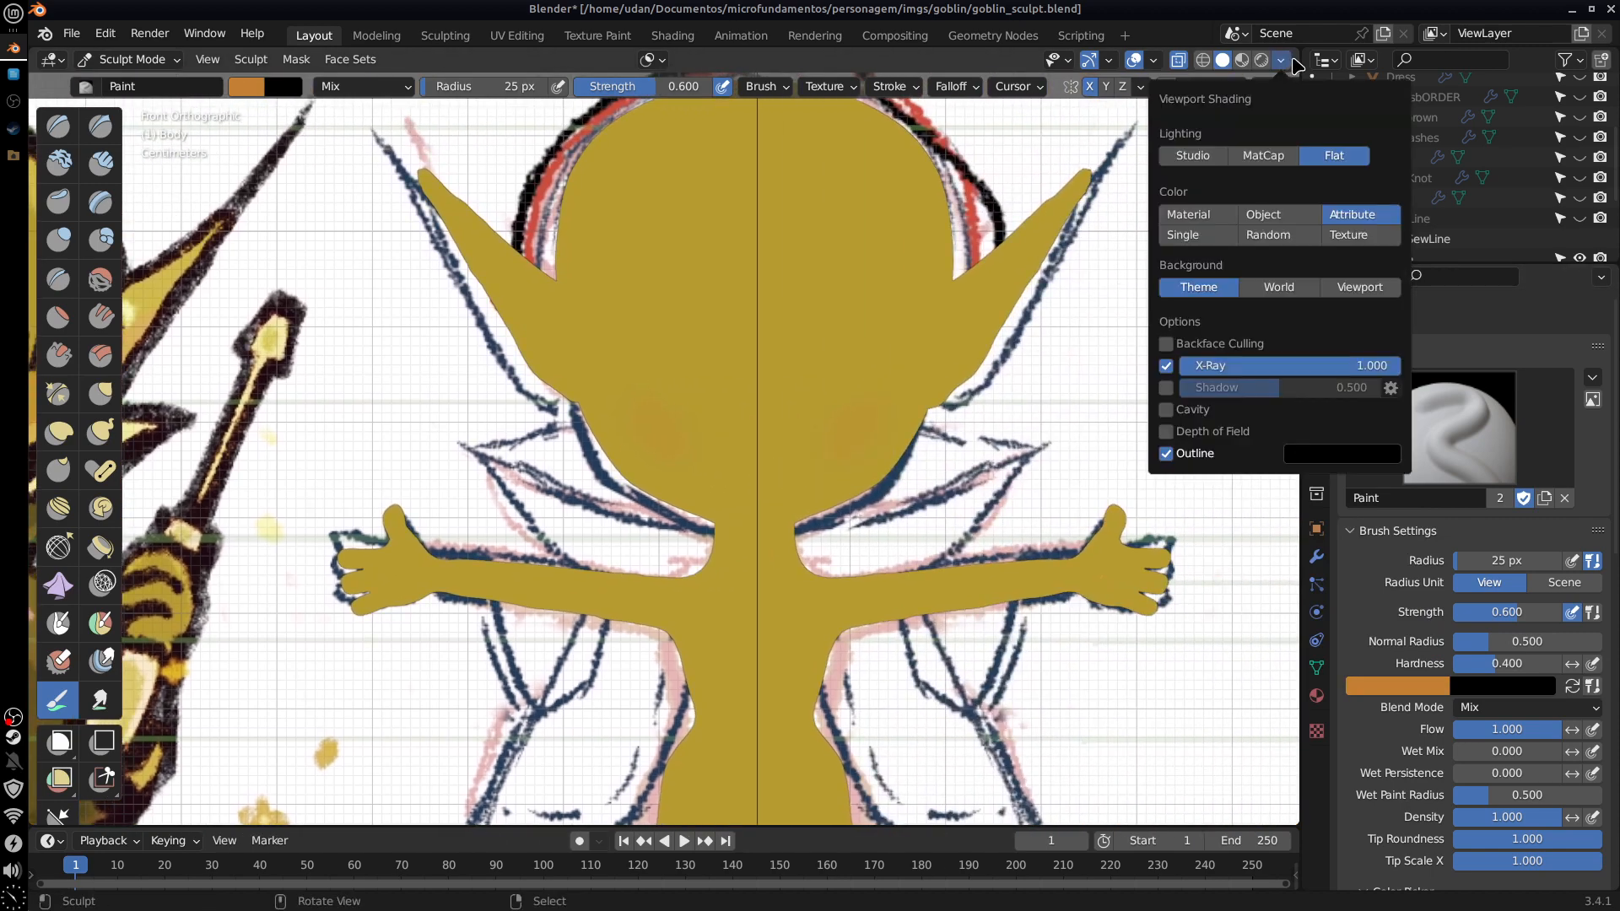
pyautogui.click(1292, 58)
pyautogui.click(1283, 60)
pyautogui.click(1167, 411)
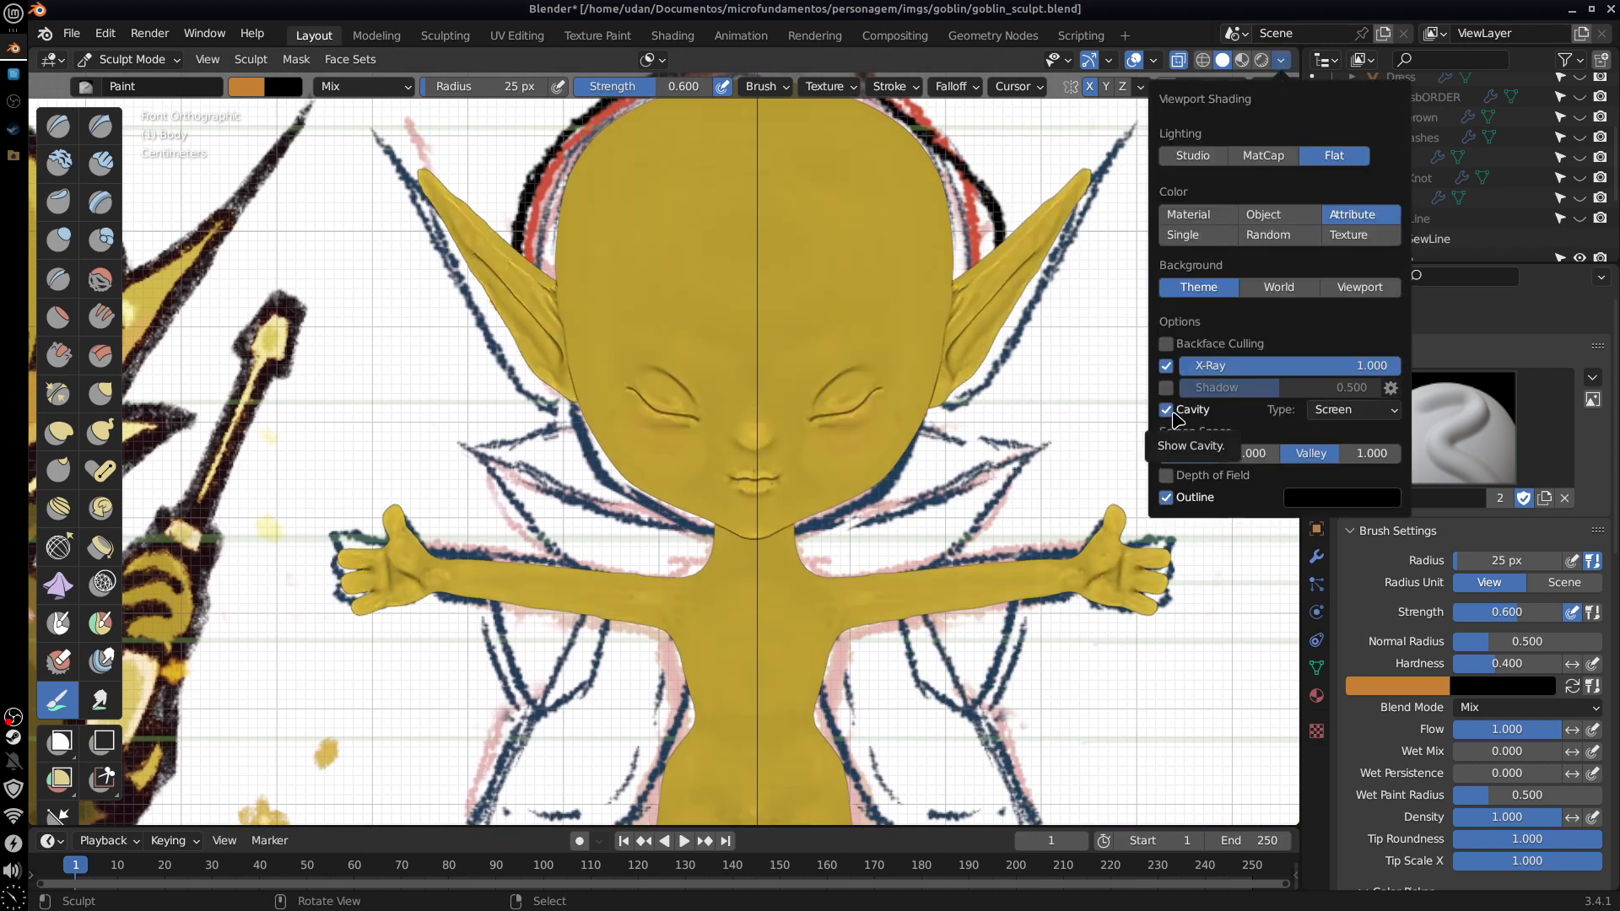
pyautogui.click(1279, 61)
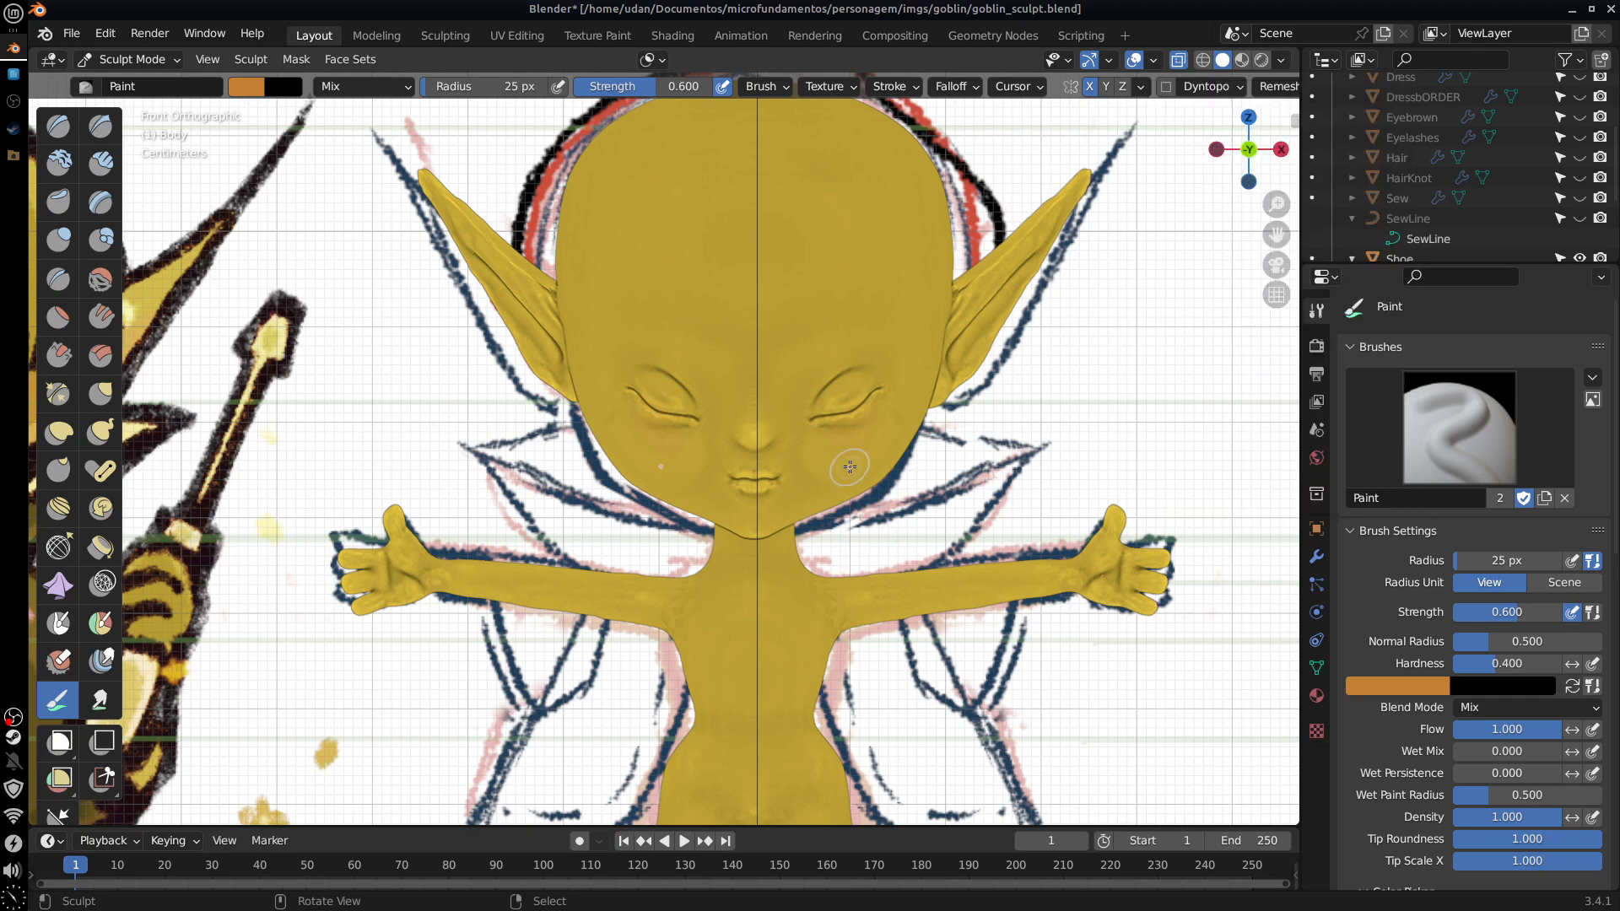
# Step: Paint mirrored orange blush across both cheeks of the Body and tint its lips with the same colour
pyautogui.scroll(2, 850, 466)
pyautogui.moveTo(944, 446)
pyautogui.mouseDown()
pyautogui.moveTo(968, 425)
pyautogui.moveTo(955, 470)
pyautogui.moveTo(932, 439)
pyautogui.moveTo(895, 450)
pyautogui.moveTo(890, 472)
pyautogui.moveTo(945, 470)
pyautogui.mouseUp()
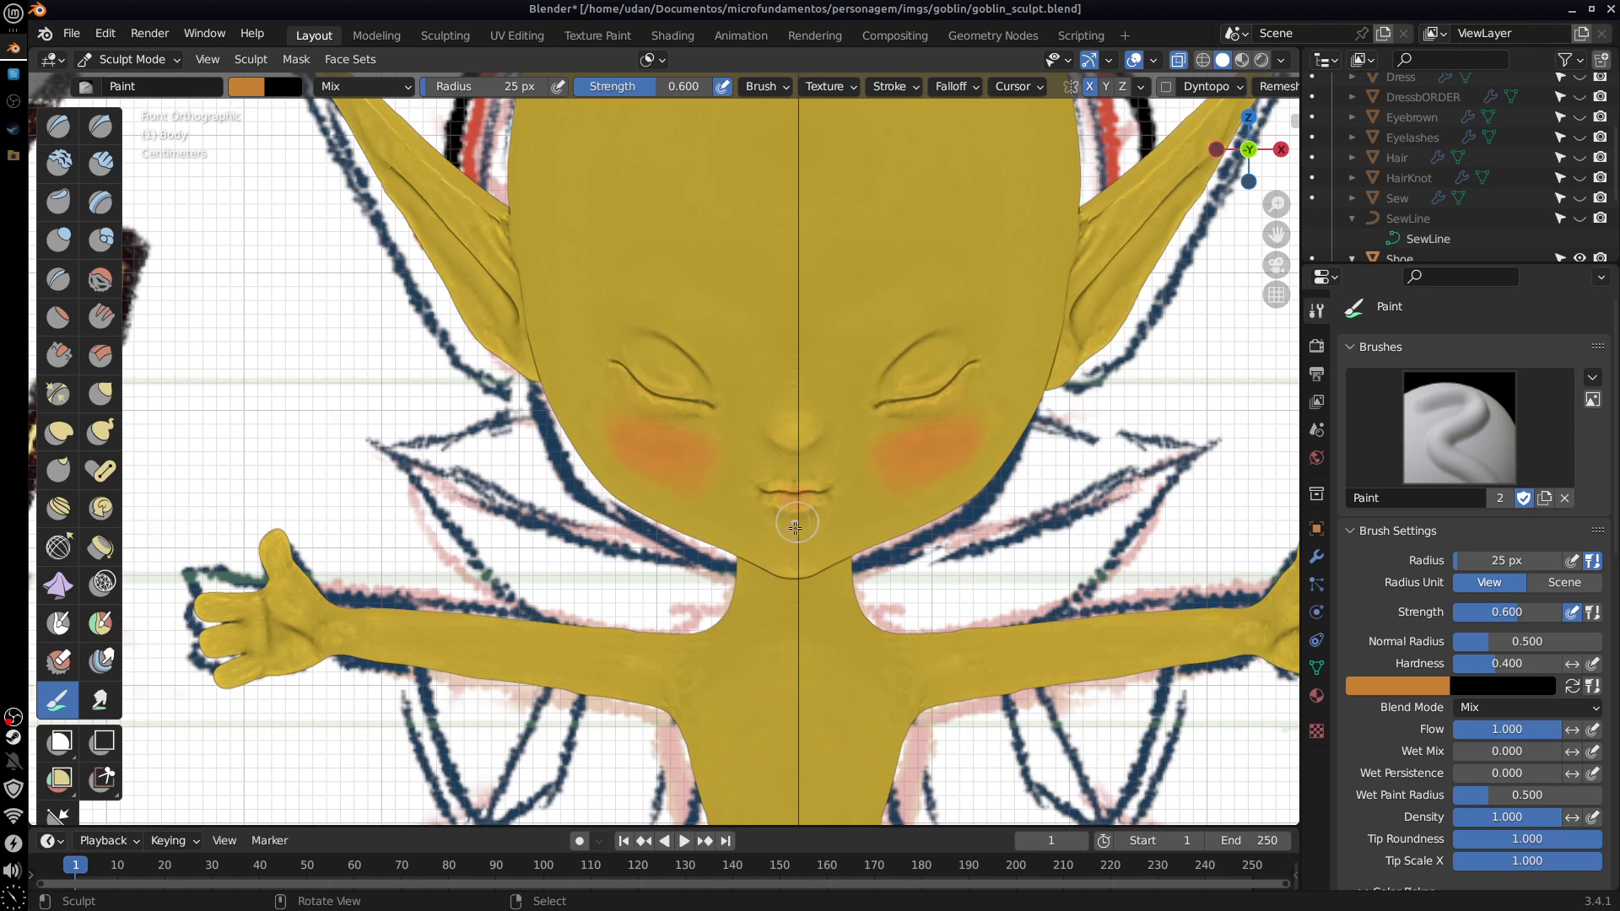
pyautogui.keyDown('shift'); pyautogui.moveTo(795, 528); pyautogui.dragTo(1210, 484, button='middle'); pyautogui.keyUp('shift')
pyautogui.moveTo(637, 573)
pyautogui.keyDown('shift'); pyautogui.mouseDown(button='middle')
pyautogui.moveTo(1109, 541)
pyautogui.moveTo(464, 603)
pyautogui.mouseUp(button='middle'); pyautogui.keyUp('shift')
pyautogui.keyDown('shift'); pyautogui.moveTo(950, 549); pyautogui.dragTo(839, 566, button='middle'); pyautogui.keyUp('shift')
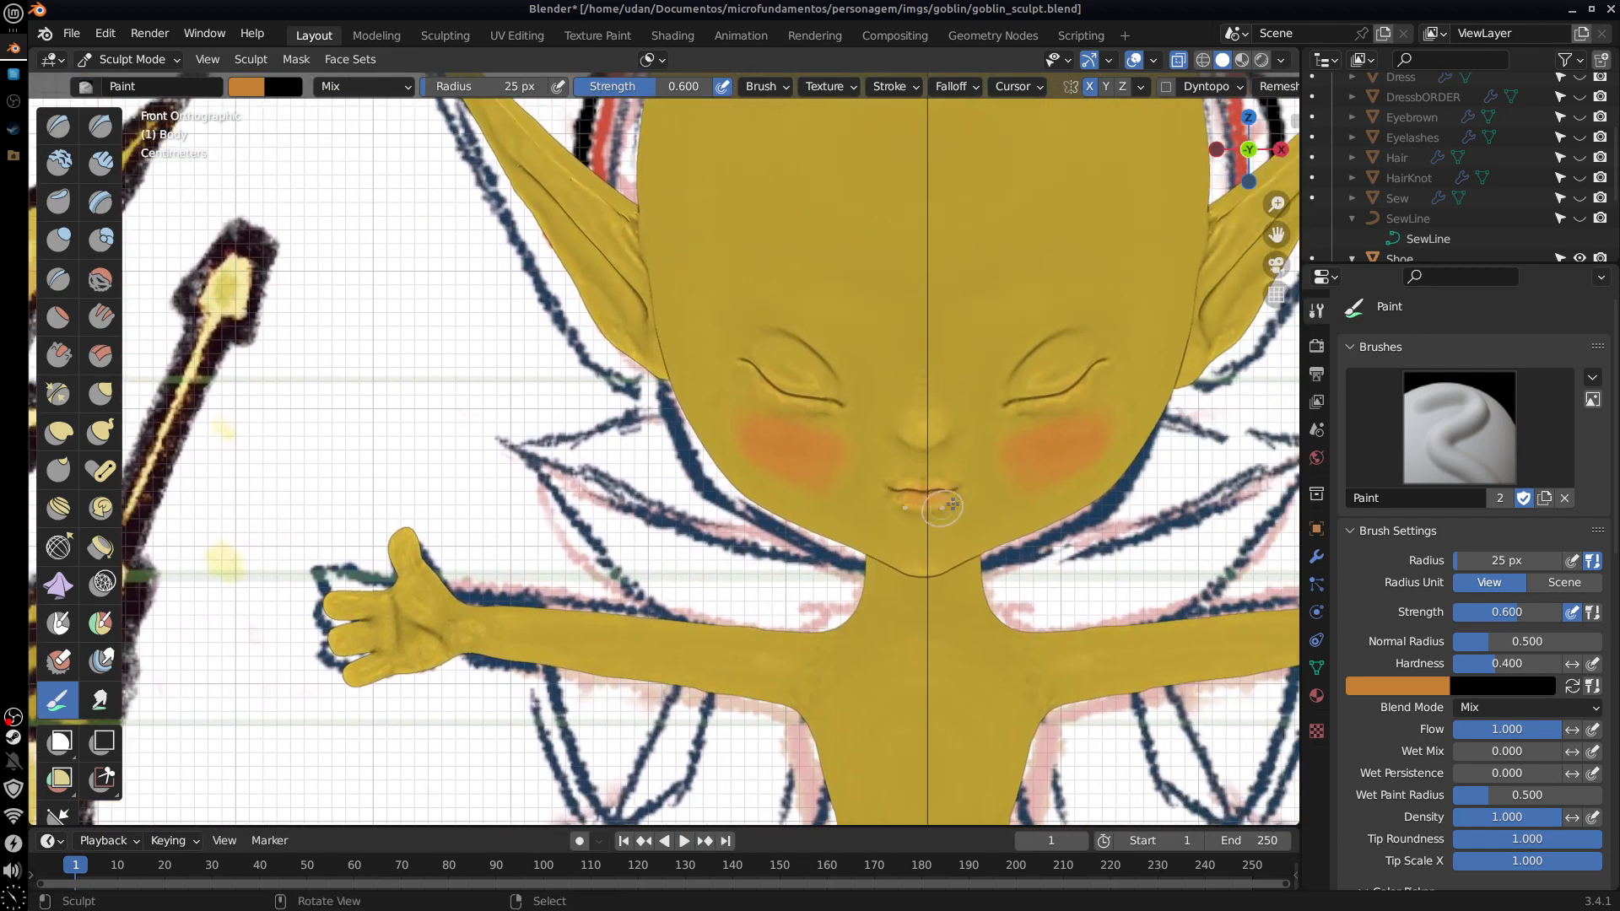
# Step: Check the artwork's ear shading and paint mirrored orange inside the lower part of the Body's ears
pyautogui.moveTo(432, 532)
pyautogui.keyDown('shift'); pyautogui.mouseDown(button='middle')
pyautogui.moveTo(924, 499)
pyautogui.moveTo(1132, 545)
pyautogui.mouseUp(button='middle'); pyautogui.keyUp('shift')
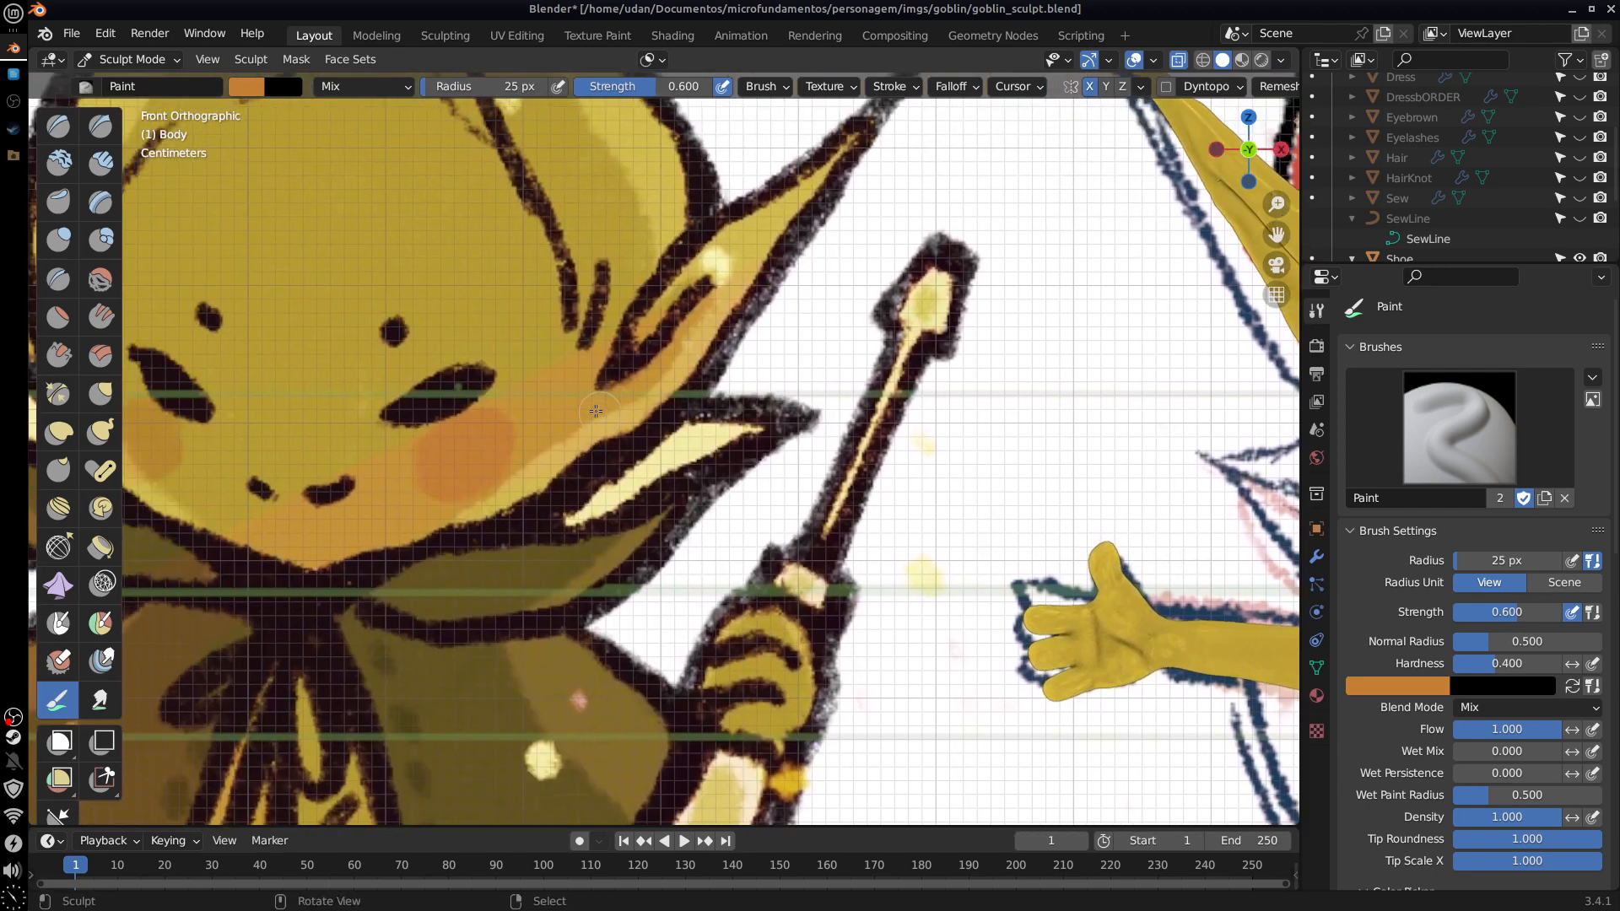
pyautogui.keyDown('shift'); pyautogui.moveTo(968, 528); pyautogui.dragTo(307, 561, button='middle'); pyautogui.keyUp('shift')
pyautogui.keyDown('shift'); pyautogui.moveTo(1043, 594); pyautogui.dragTo(980, 593, button='middle'); pyautogui.keyUp('shift')
pyautogui.keyDown('shift'); pyautogui.moveTo(1191, 388); pyautogui.dragTo(1045, 459, button='middle'); pyautogui.keyUp('shift')
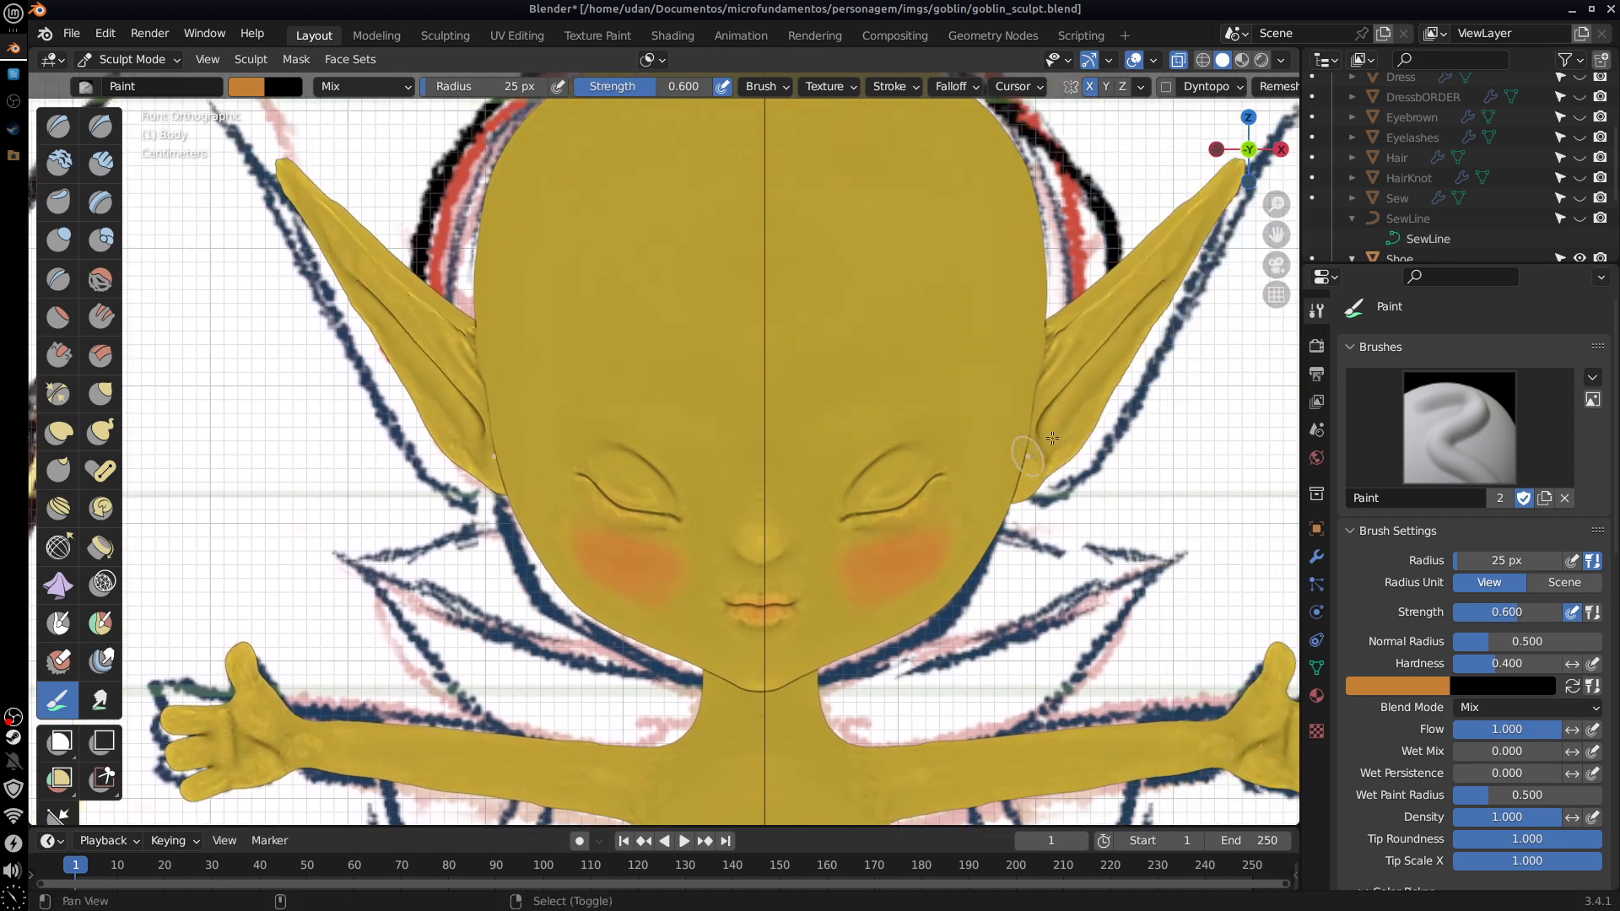
pyautogui.moveTo(1056, 432)
pyautogui.mouseDown()
pyautogui.moveTo(1081, 379)
pyautogui.moveTo(1060, 378)
pyautogui.moveTo(1073, 339)
pyautogui.mouseUp()
pyautogui.moveTo(1054, 426); pyautogui.dragTo(1039, 453)
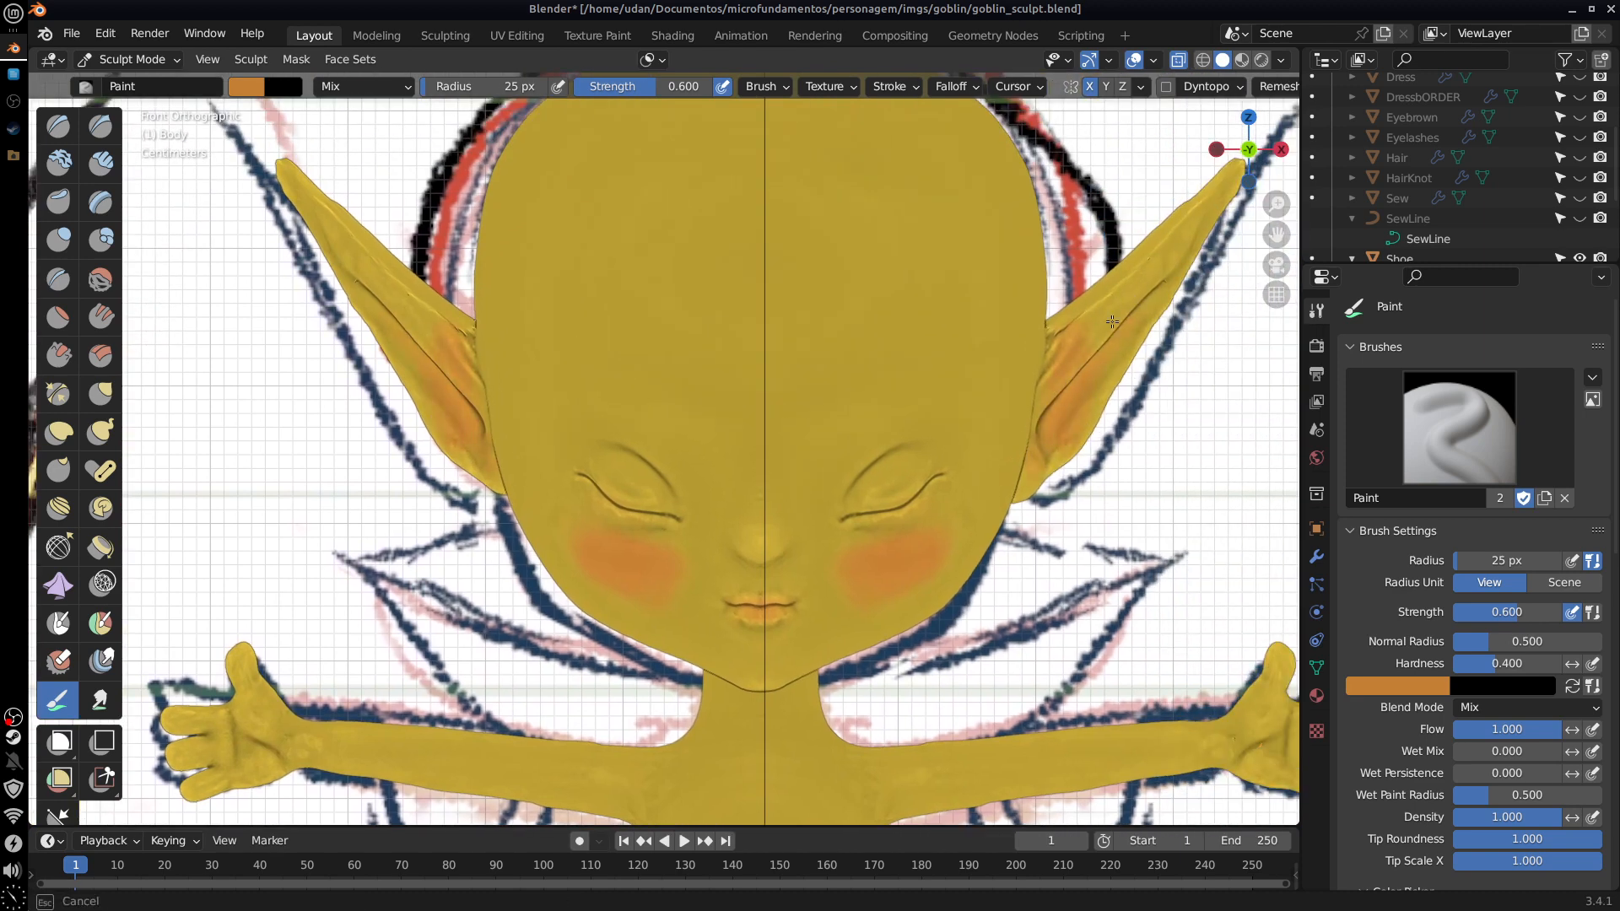
# Step: Extend the orange along the inner ears up to the tips and build up its intensity
pyautogui.moveTo(1112, 321); pyautogui.dragTo(1141, 278)
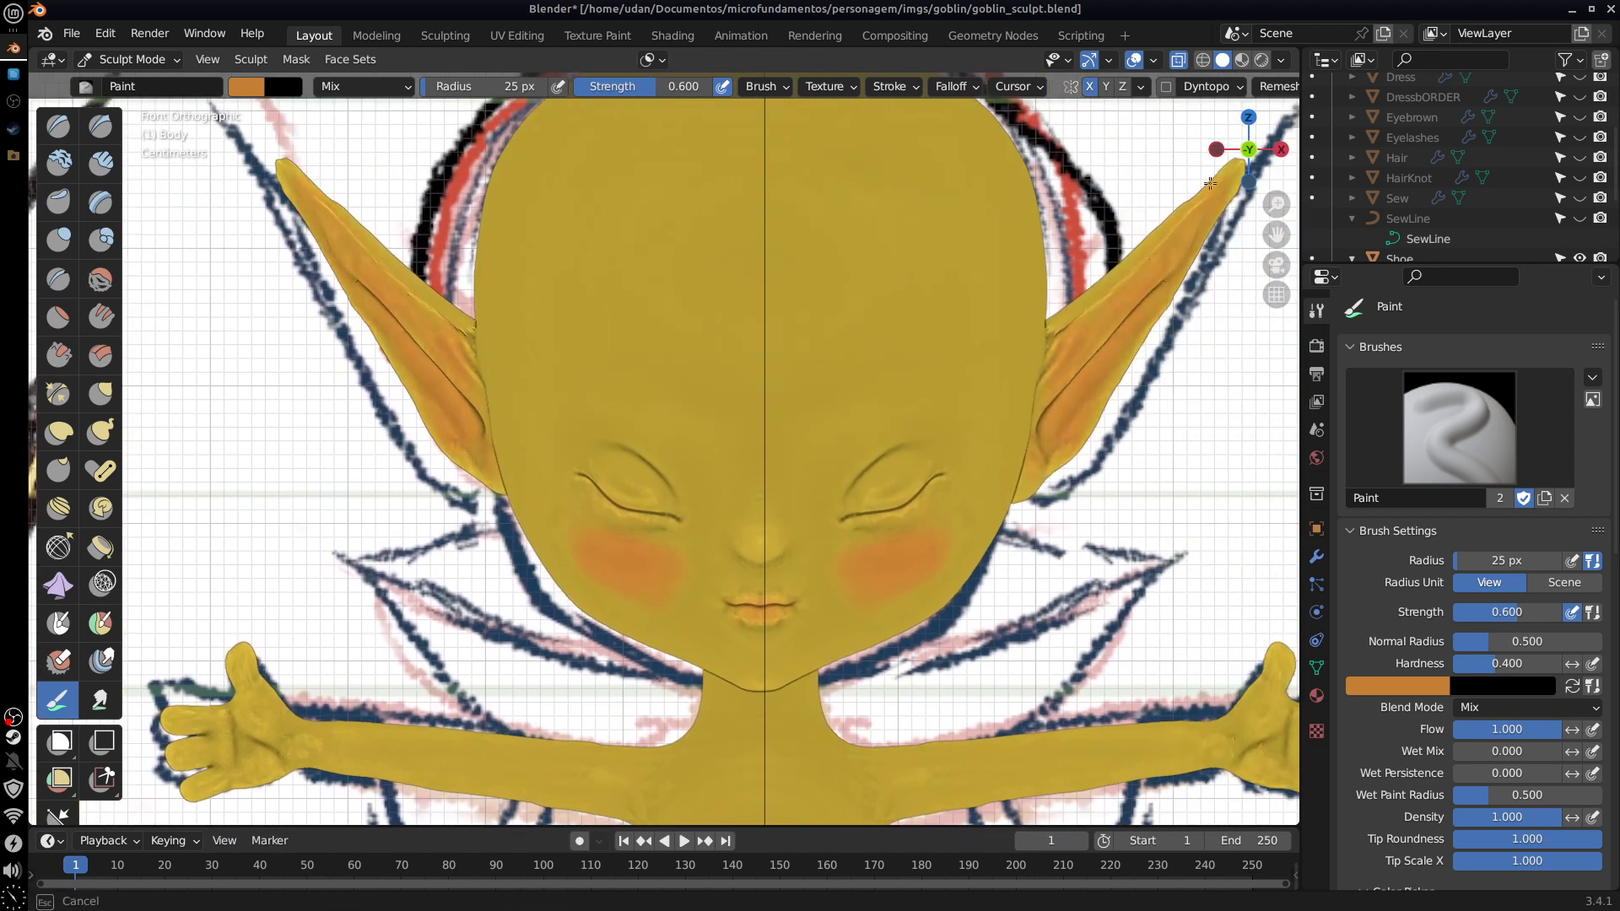
pyautogui.moveTo(1210, 183); pyautogui.dragTo(1222, 177)
pyautogui.moveTo(1197, 200); pyautogui.dragTo(1157, 322, button='middle')
pyautogui.press('KP_1')
pyautogui.keyDown('shift'); pyautogui.moveTo(1225, 198); pyautogui.dragTo(1077, 288, button='middle'); pyautogui.keyUp('shift')
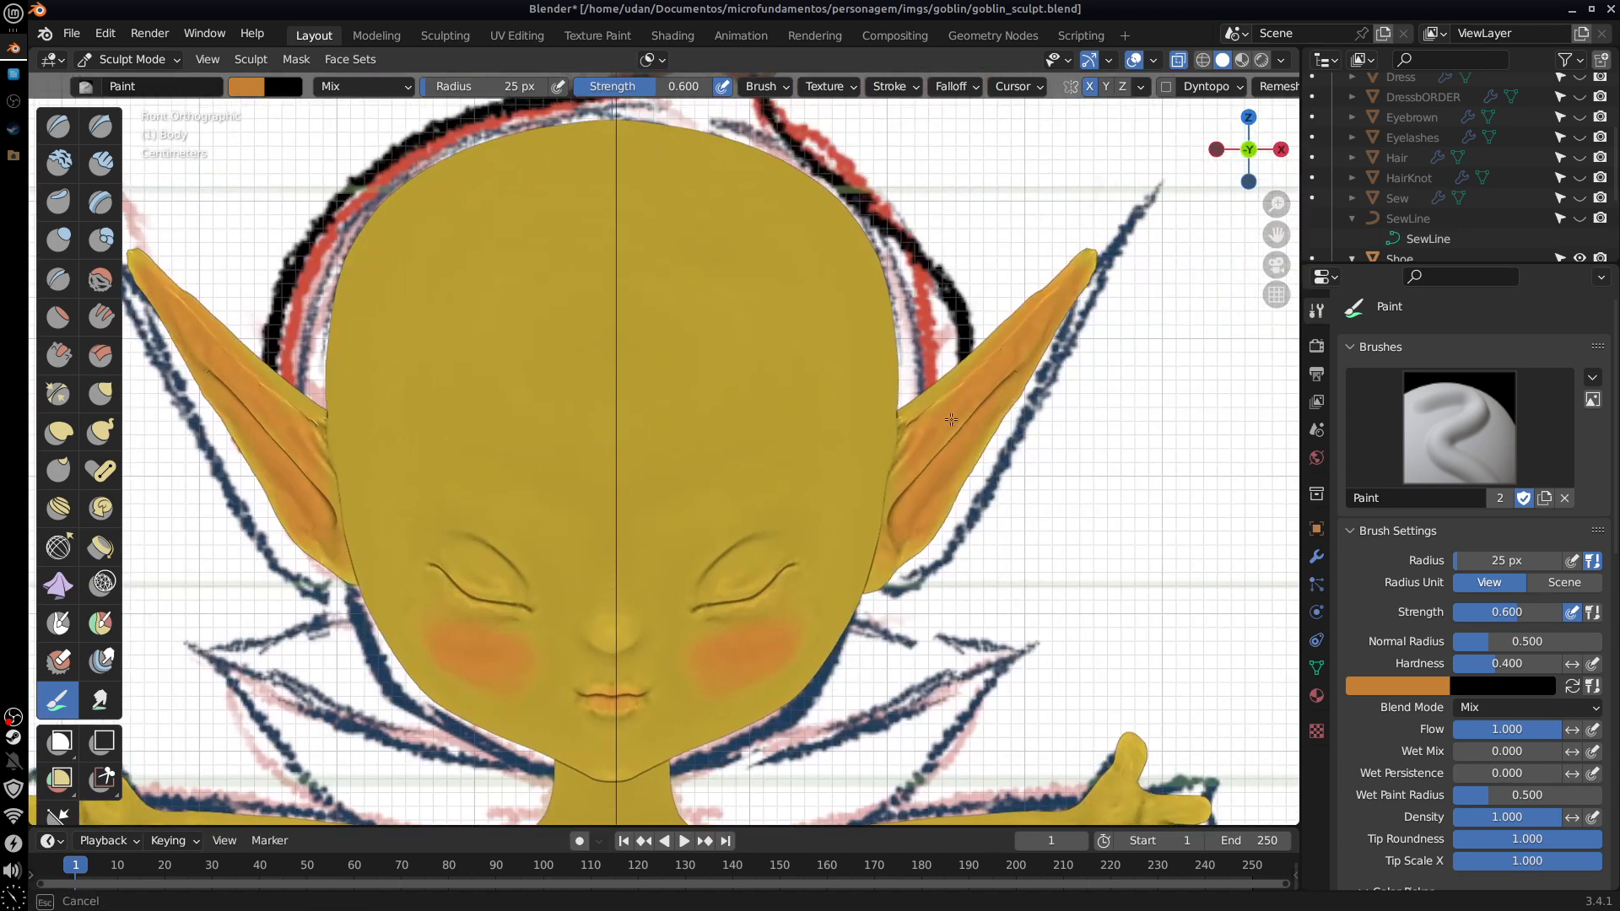
pyautogui.moveTo(926, 472); pyautogui.dragTo(979, 414)
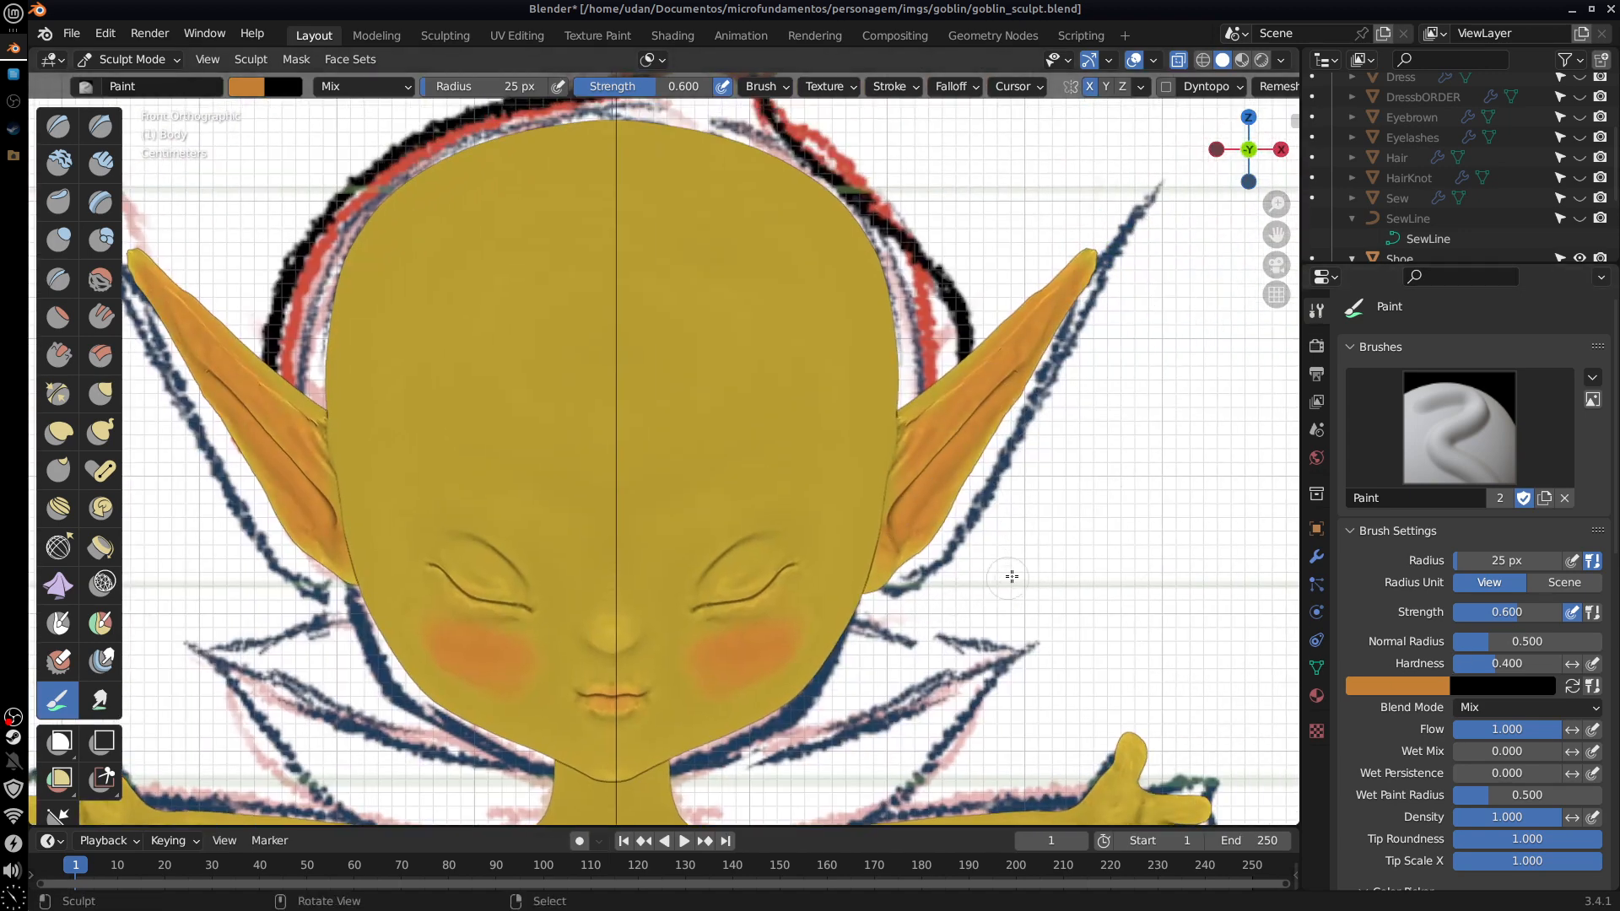
pyautogui.moveTo(1011, 577)
pyautogui.mouseDown(button='middle')
pyautogui.moveTo(826, 595)
pyautogui.moveTo(1054, 588)
pyautogui.moveTo(1012, 578)
pyautogui.moveTo(1025, 595)
pyautogui.mouseUp(button='middle')
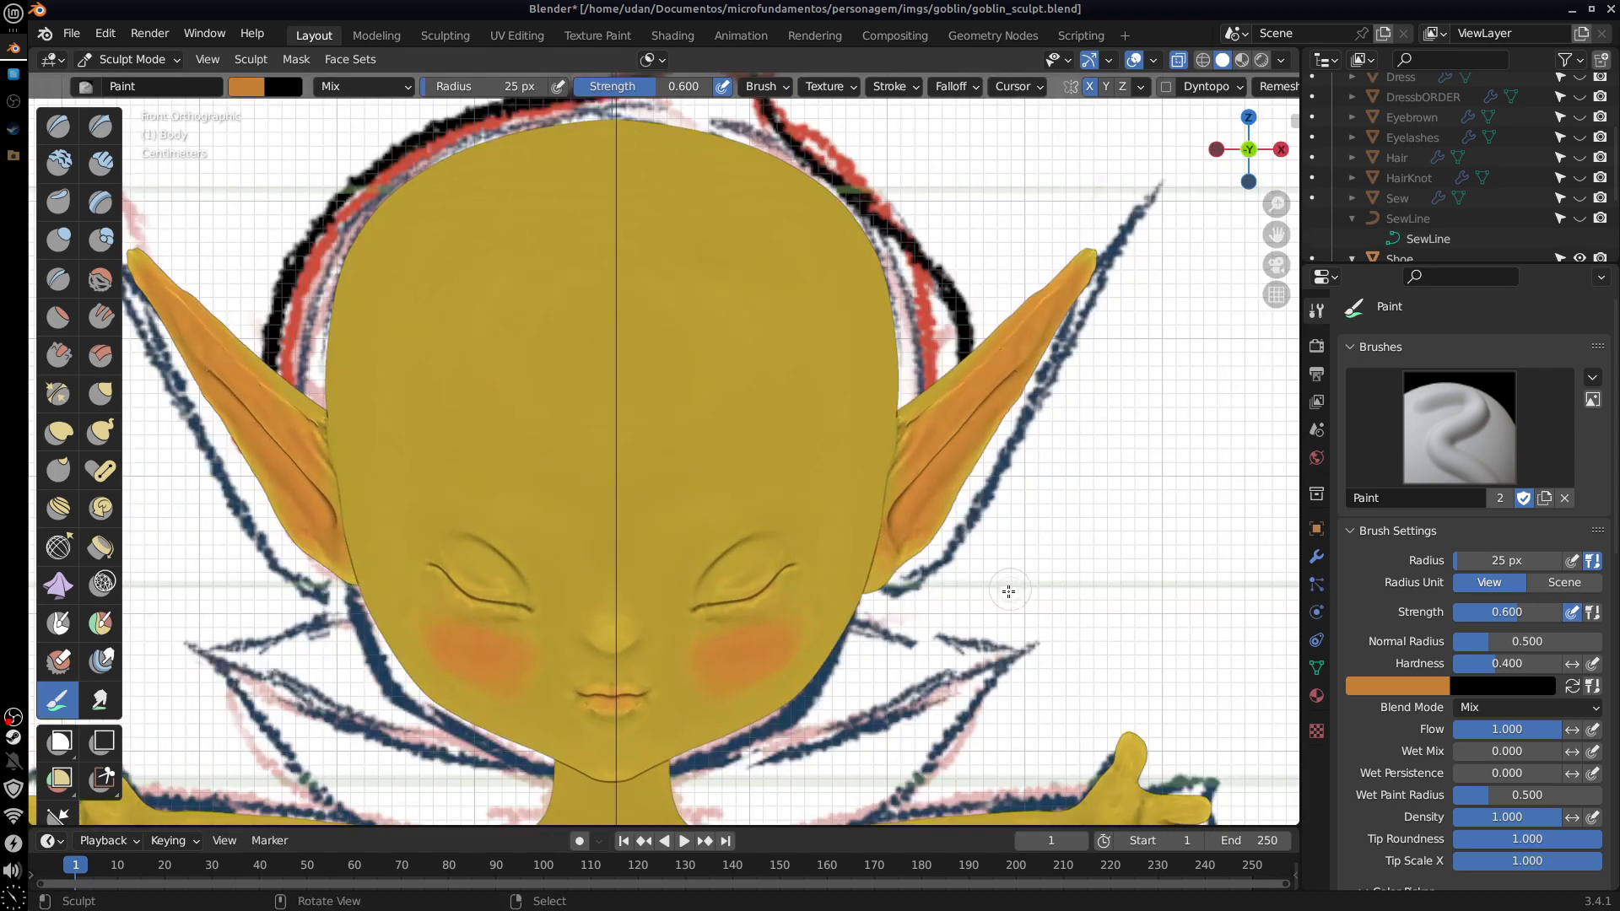
# Step: Sample the skin colour from the Body's head for painting over the upper ear edges
pyautogui.click(1406, 695)
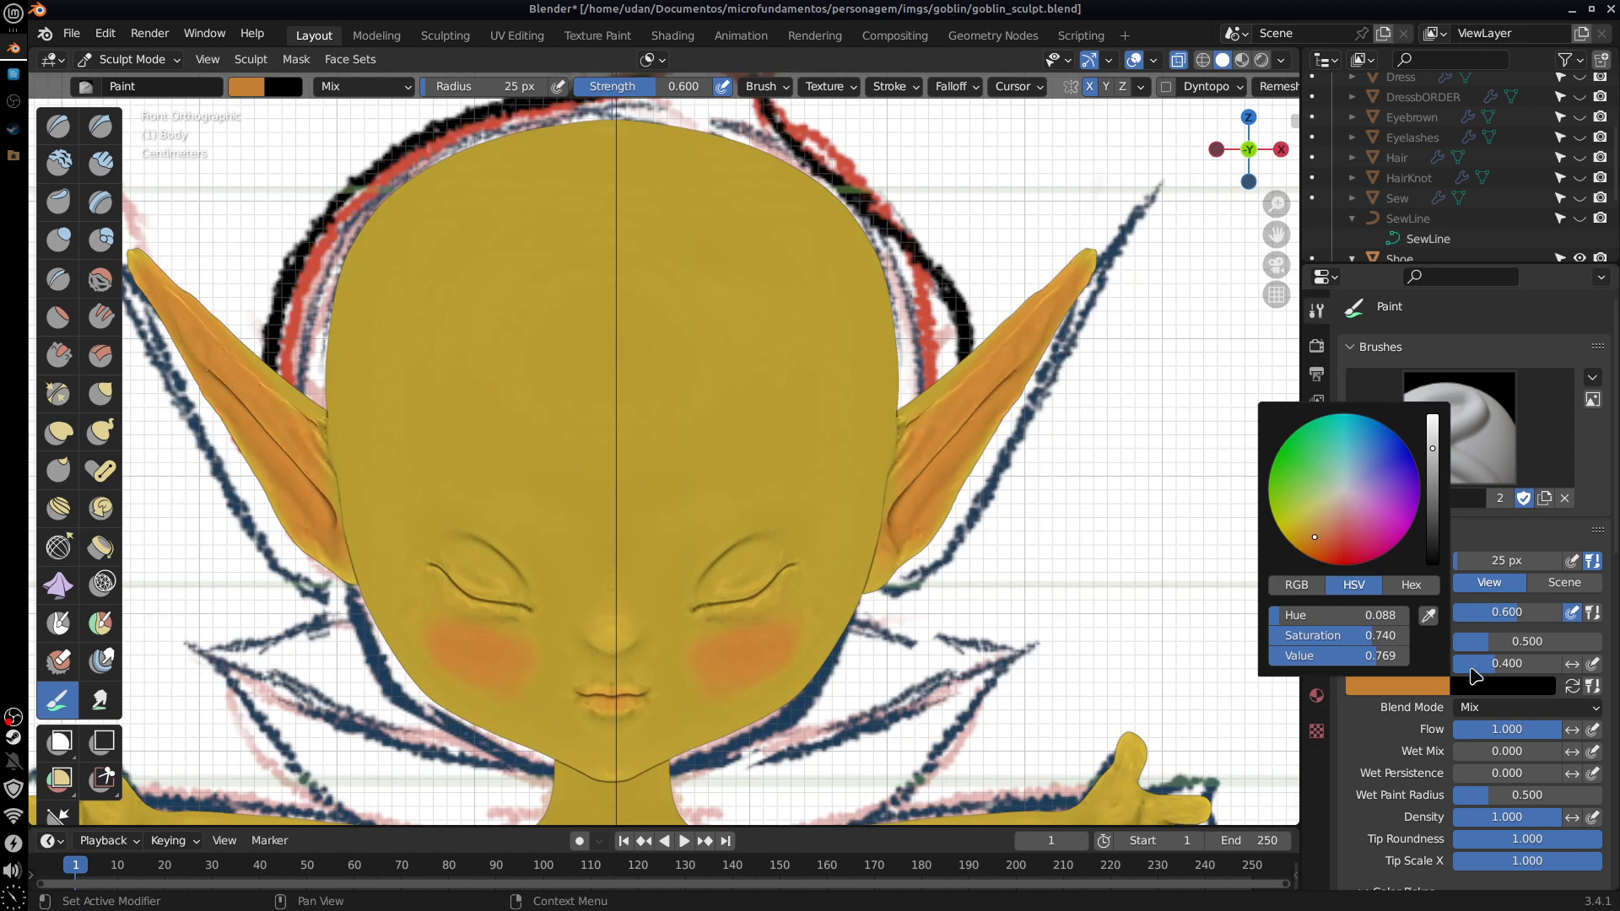
pyautogui.click(1406, 691)
pyautogui.click(1447, 618)
pyautogui.click(878, 365)
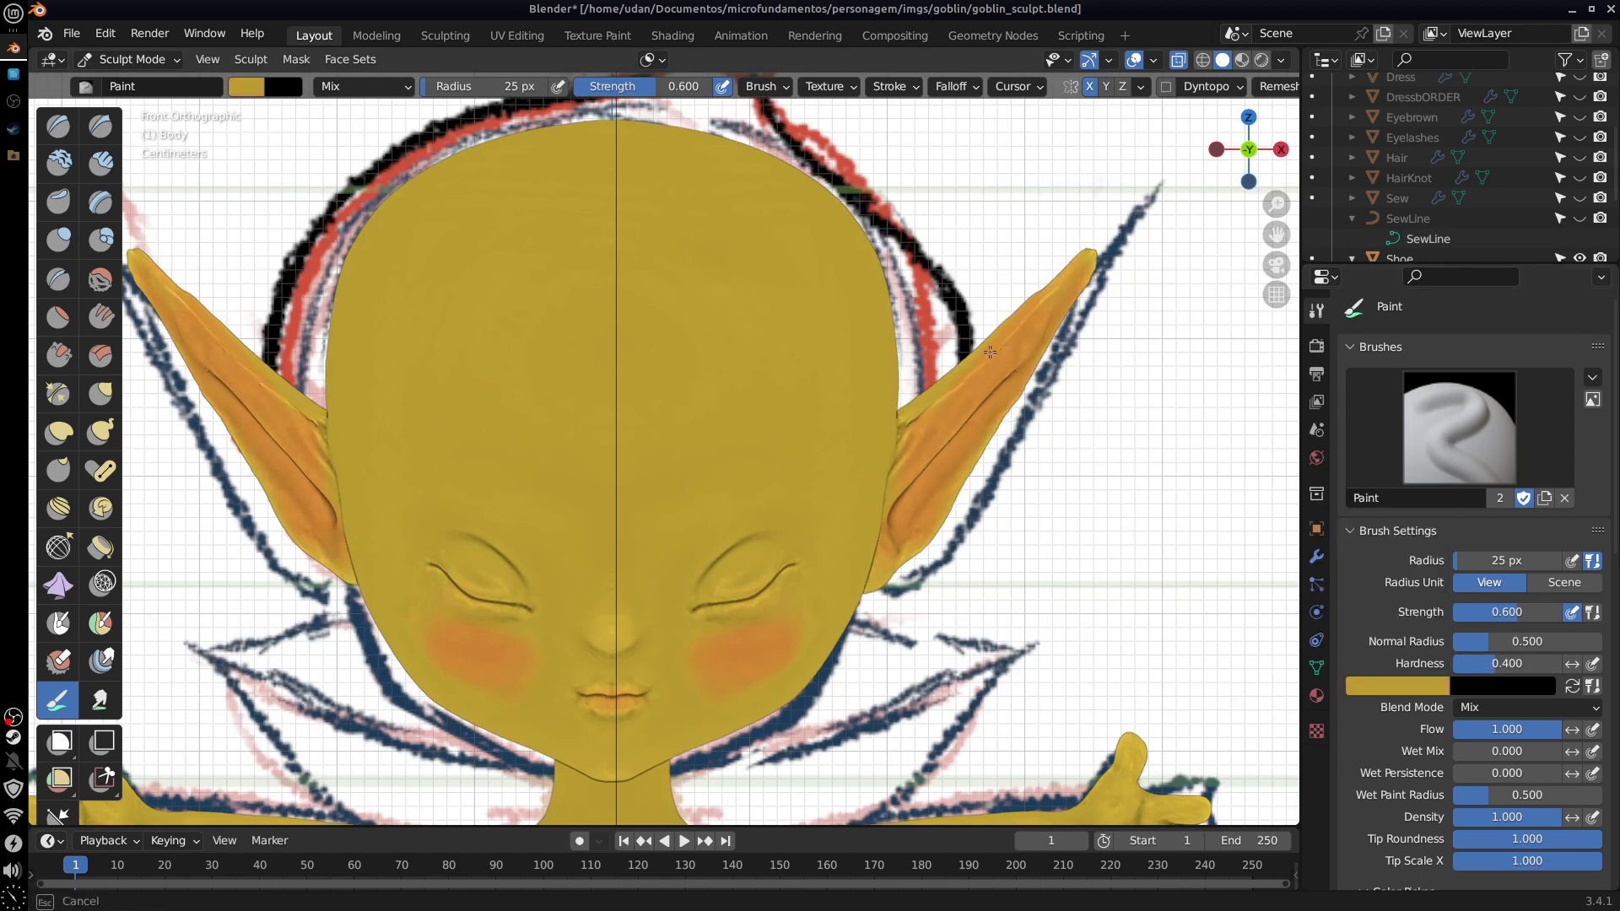
# Step: Set the Paint brush to the golden orange sampled from the shading beneath the artwork's blushed cheek
pyautogui.keyDown('alt'); pyautogui.keyDown('shift'); pyautogui.moveTo(760, 751); pyautogui.dragTo(1195, 560); pyautogui.keyUp('shift'); pyautogui.keyUp('alt')
pyautogui.keyDown('alt'); pyautogui.keyDown('shift'); pyautogui.moveTo(821, 675); pyautogui.dragTo(1227, 660); pyautogui.keyUp('shift'); pyautogui.keyUp('alt')
pyautogui.moveTo(717, 609)
pyautogui.keyDown('alt'); pyautogui.keyDown('shift'); pyautogui.mouseDown()
pyautogui.moveTo(1017, 736)
pyautogui.moveTo(893, 441)
pyautogui.moveTo(912, 387)
pyautogui.moveTo(854, 492)
pyautogui.moveTo(458, 606)
pyautogui.mouseUp(); pyautogui.keyUp('shift'); pyautogui.keyUp('alt')
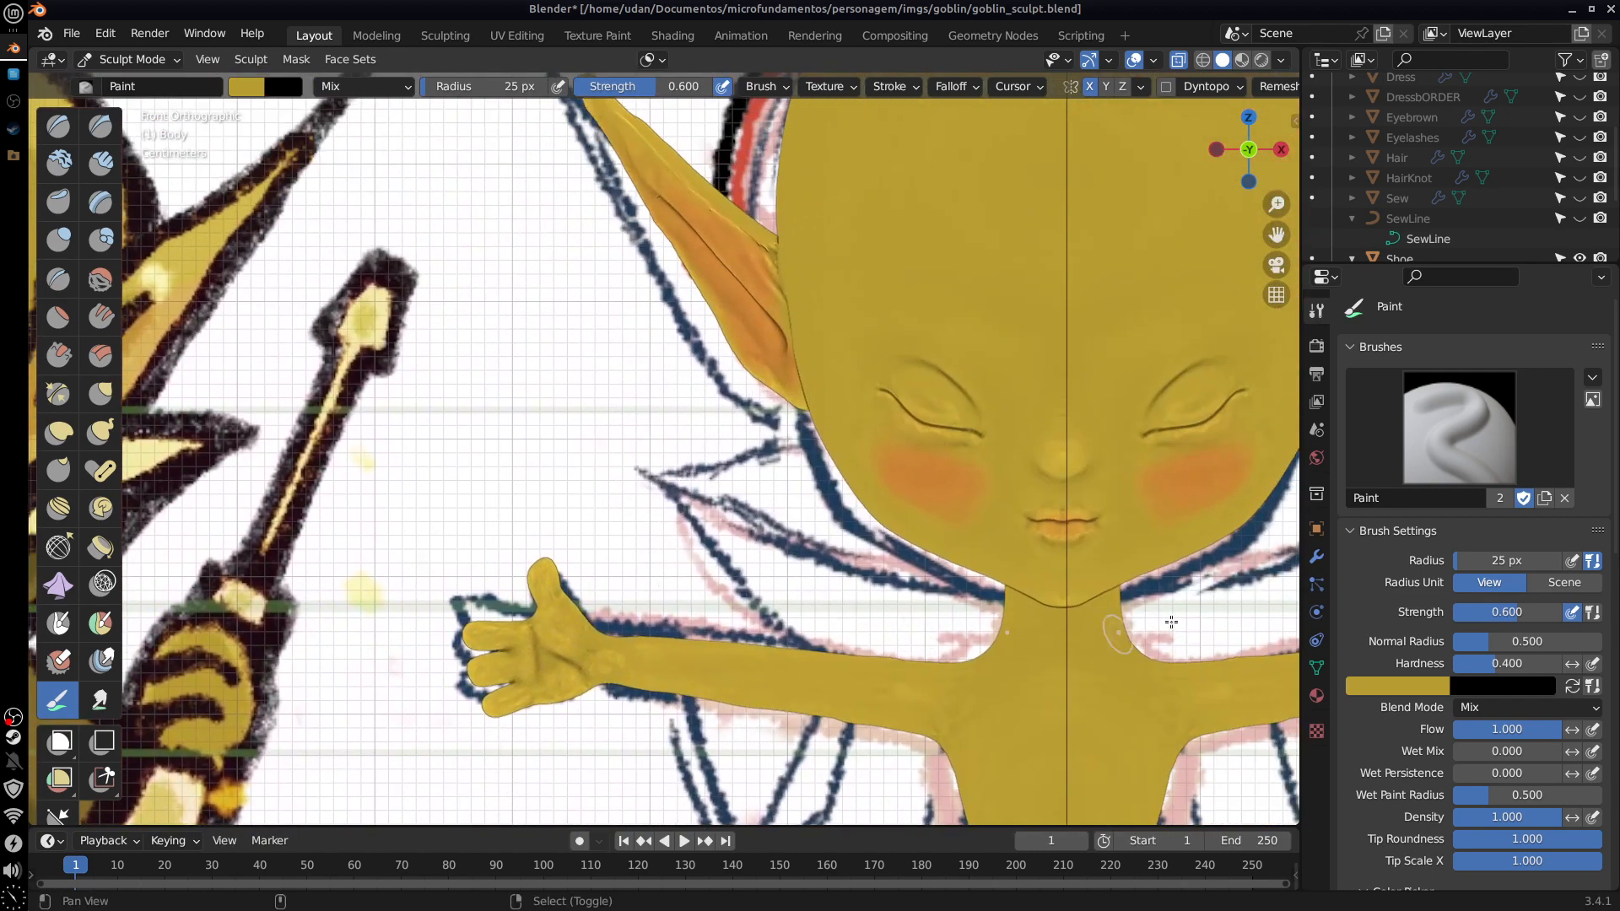
pyautogui.moveTo(1171, 621)
pyautogui.keyDown('alt'); pyautogui.keyDown('shift'); pyautogui.mouseDown()
pyautogui.moveTo(1020, 624)
pyautogui.moveTo(1021, 518)
pyautogui.mouseUp(); pyautogui.keyUp('shift'); pyautogui.keyUp('alt')
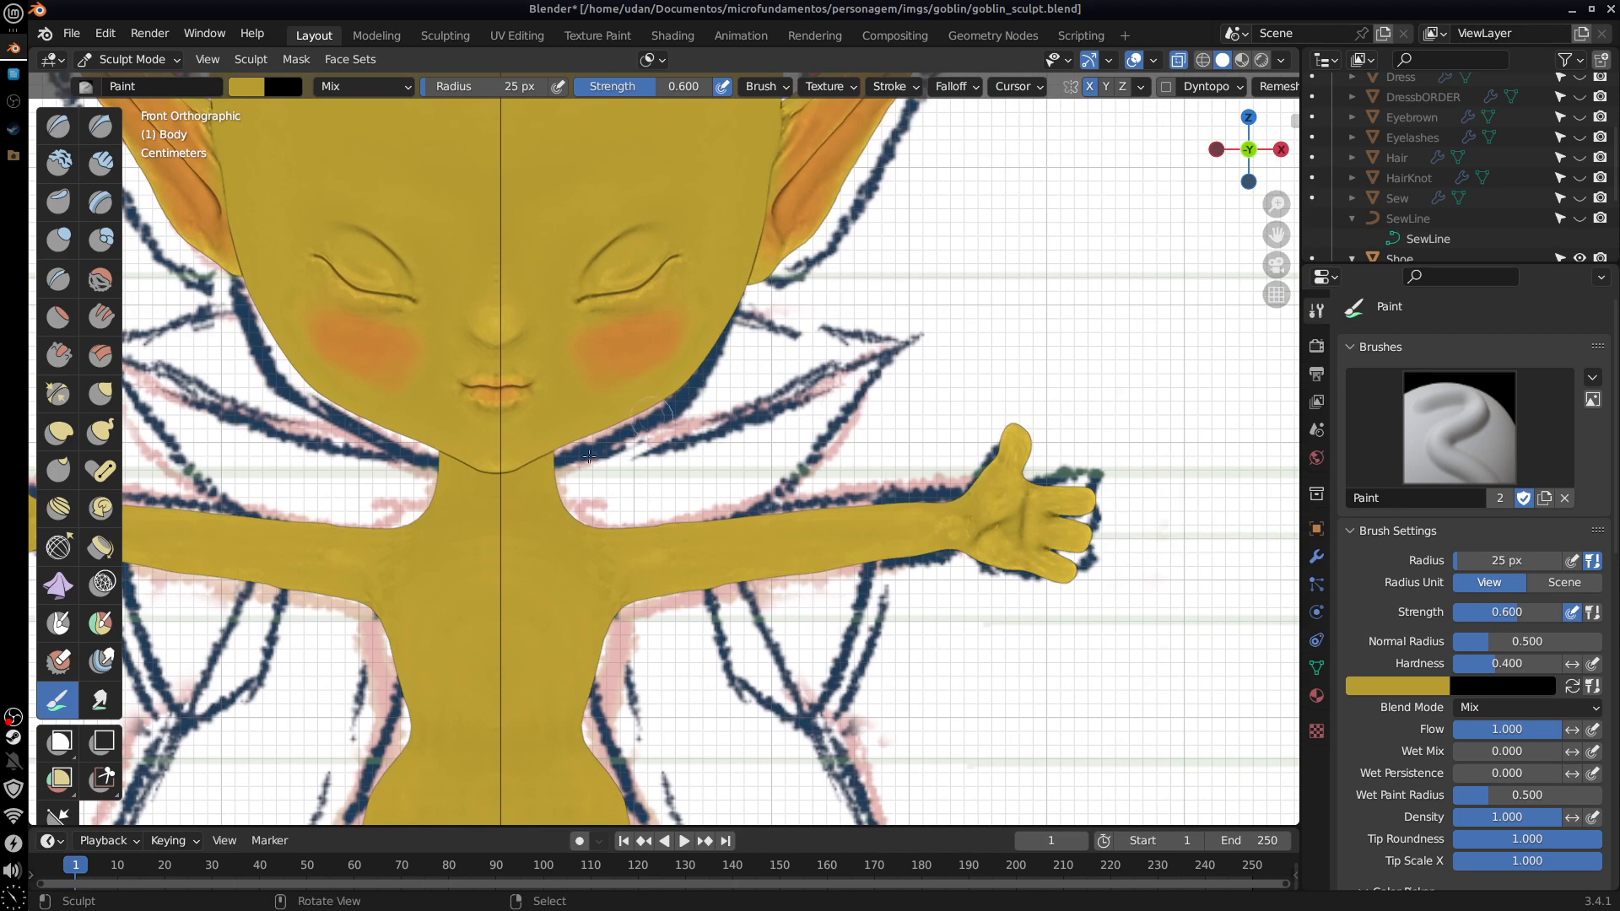
pyautogui.keyDown('alt'); pyautogui.keyDown('shift'); pyautogui.moveTo(496, 571); pyautogui.dragTo(1250, 573); pyautogui.keyUp('shift'); pyautogui.keyUp('alt')
pyautogui.keyDown('alt'); pyautogui.keyDown('shift'); pyautogui.moveTo(628, 574); pyautogui.dragTo(962, 589); pyautogui.keyUp('shift'); pyautogui.keyUp('alt')
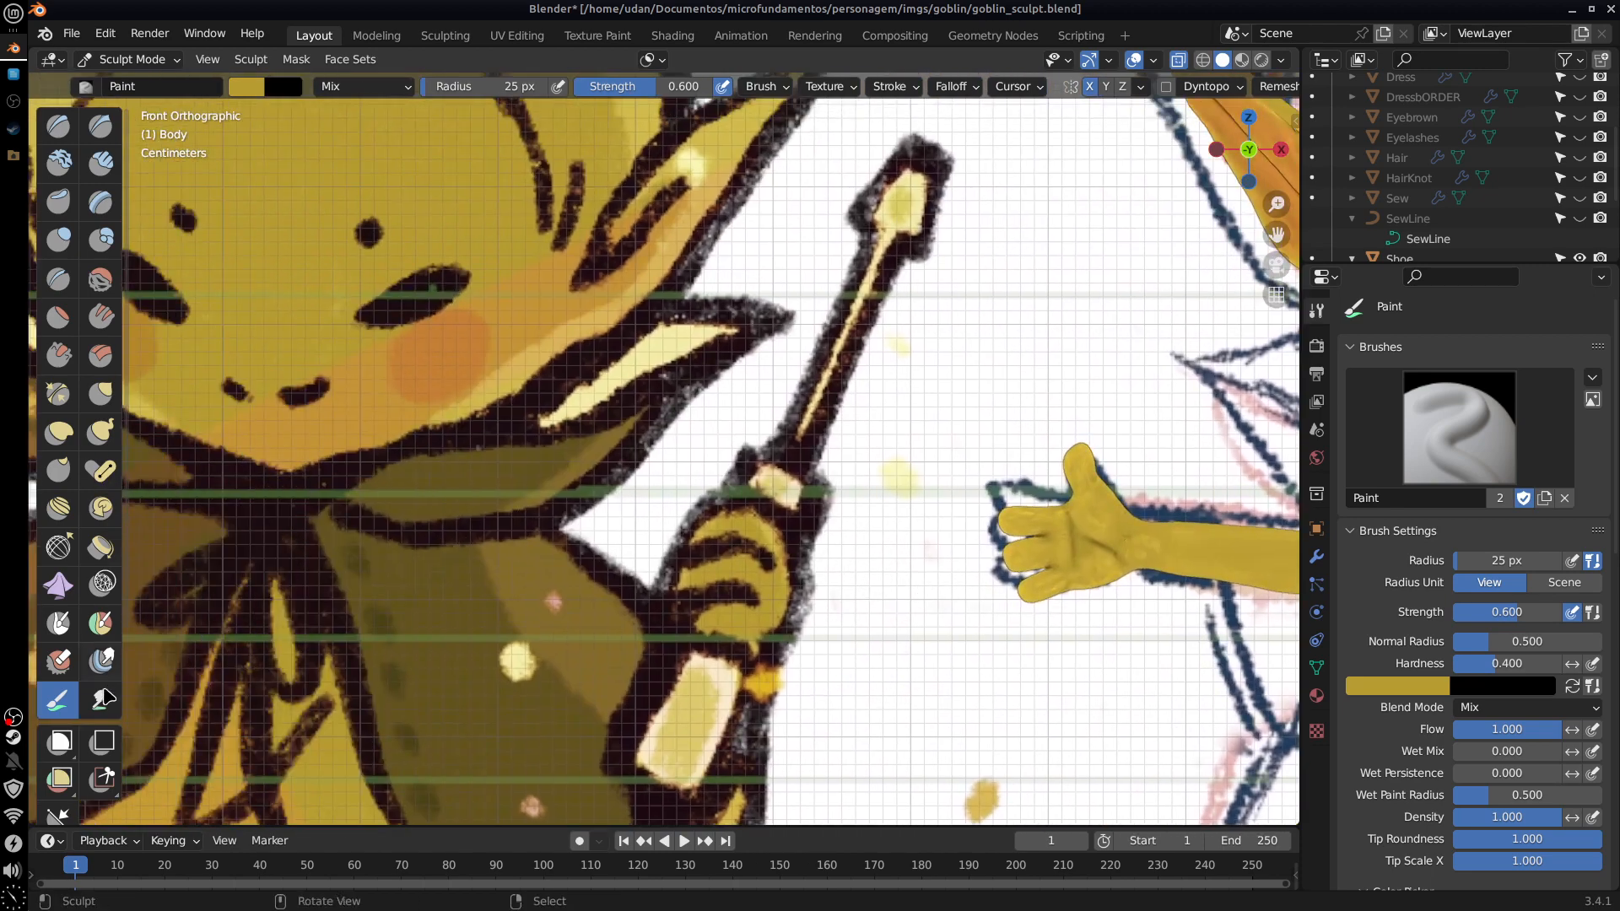
pyautogui.click(263, 85)
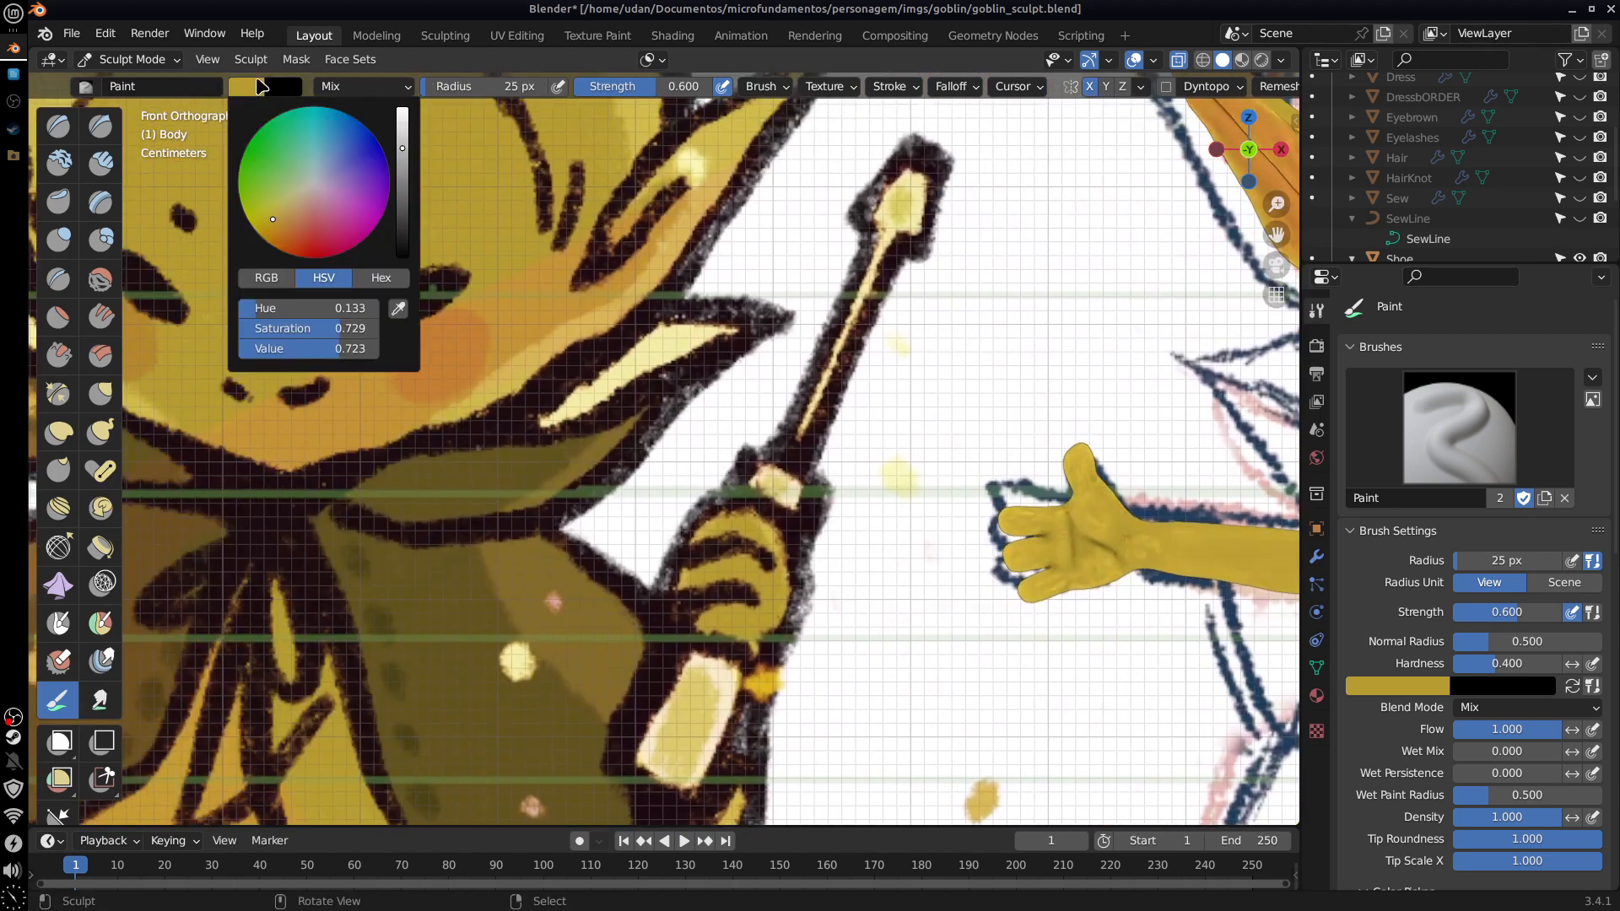
pyautogui.click(397, 309)
pyautogui.click(381, 394)
# Step: Paint the Body's fingertips and thumbs golden orange on both hands
pyautogui.moveTo(1185, 688)
pyautogui.keyDown('shift'); pyautogui.mouseDown(button='middle')
pyautogui.moveTo(759, 625)
pyautogui.moveTo(375, 610)
pyautogui.mouseUp(button='middle'); pyautogui.keyUp('shift')
pyautogui.keyDown('shift'); pyautogui.moveTo(1071, 701); pyautogui.dragTo(640, 732, button='middle'); pyautogui.keyUp('shift')
pyautogui.moveTo(948, 483); pyautogui.dragTo(930, 535)
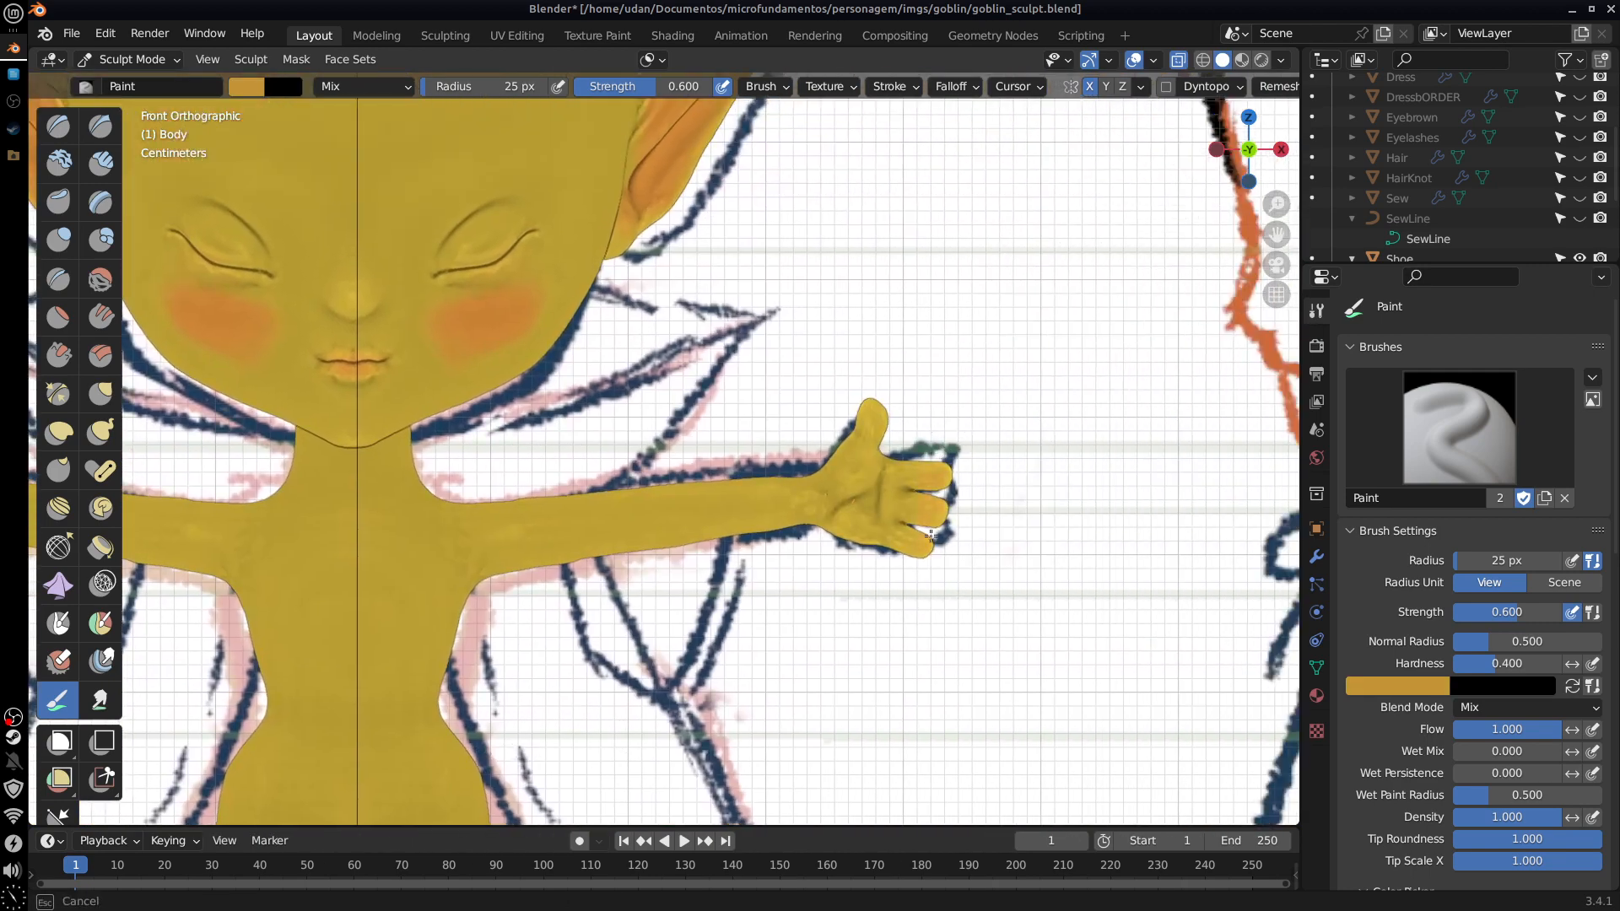
pyautogui.moveTo(879, 397); pyautogui.dragTo(874, 411)
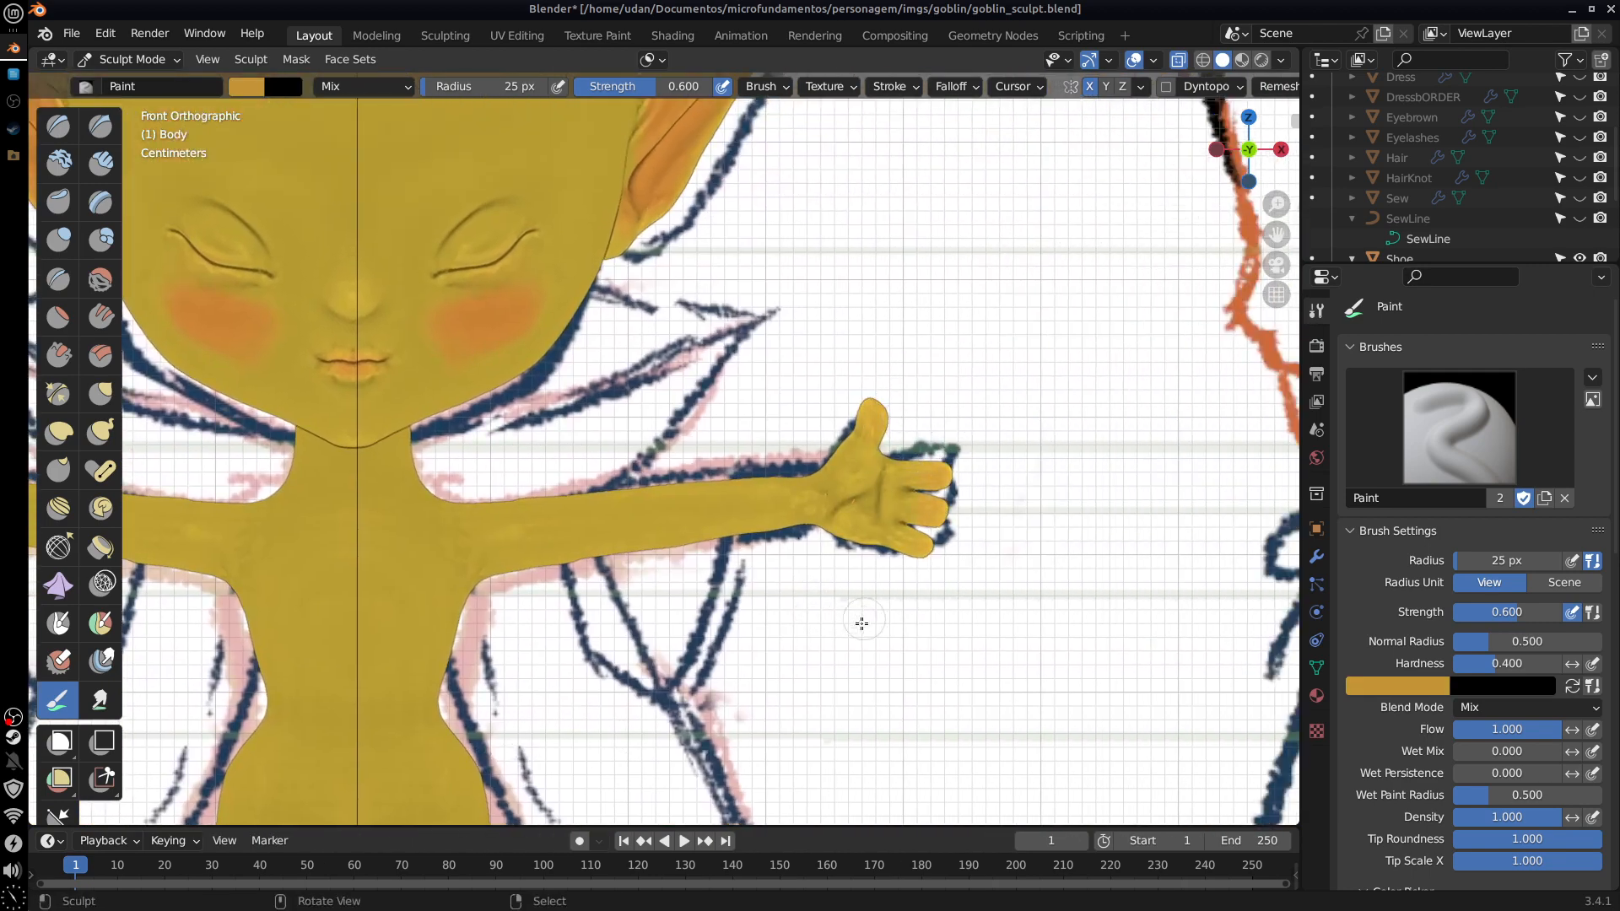
# Step: Paint golden orange accents on the back of the Body's arms around the elbows
pyautogui.moveTo(860, 622)
pyautogui.mouseDown(button='middle')
pyautogui.moveTo(491, 628)
pyautogui.moveTo(536, 637)
pyautogui.mouseUp(button='middle')
pyautogui.moveTo(603, 458); pyautogui.dragTo(602, 469)
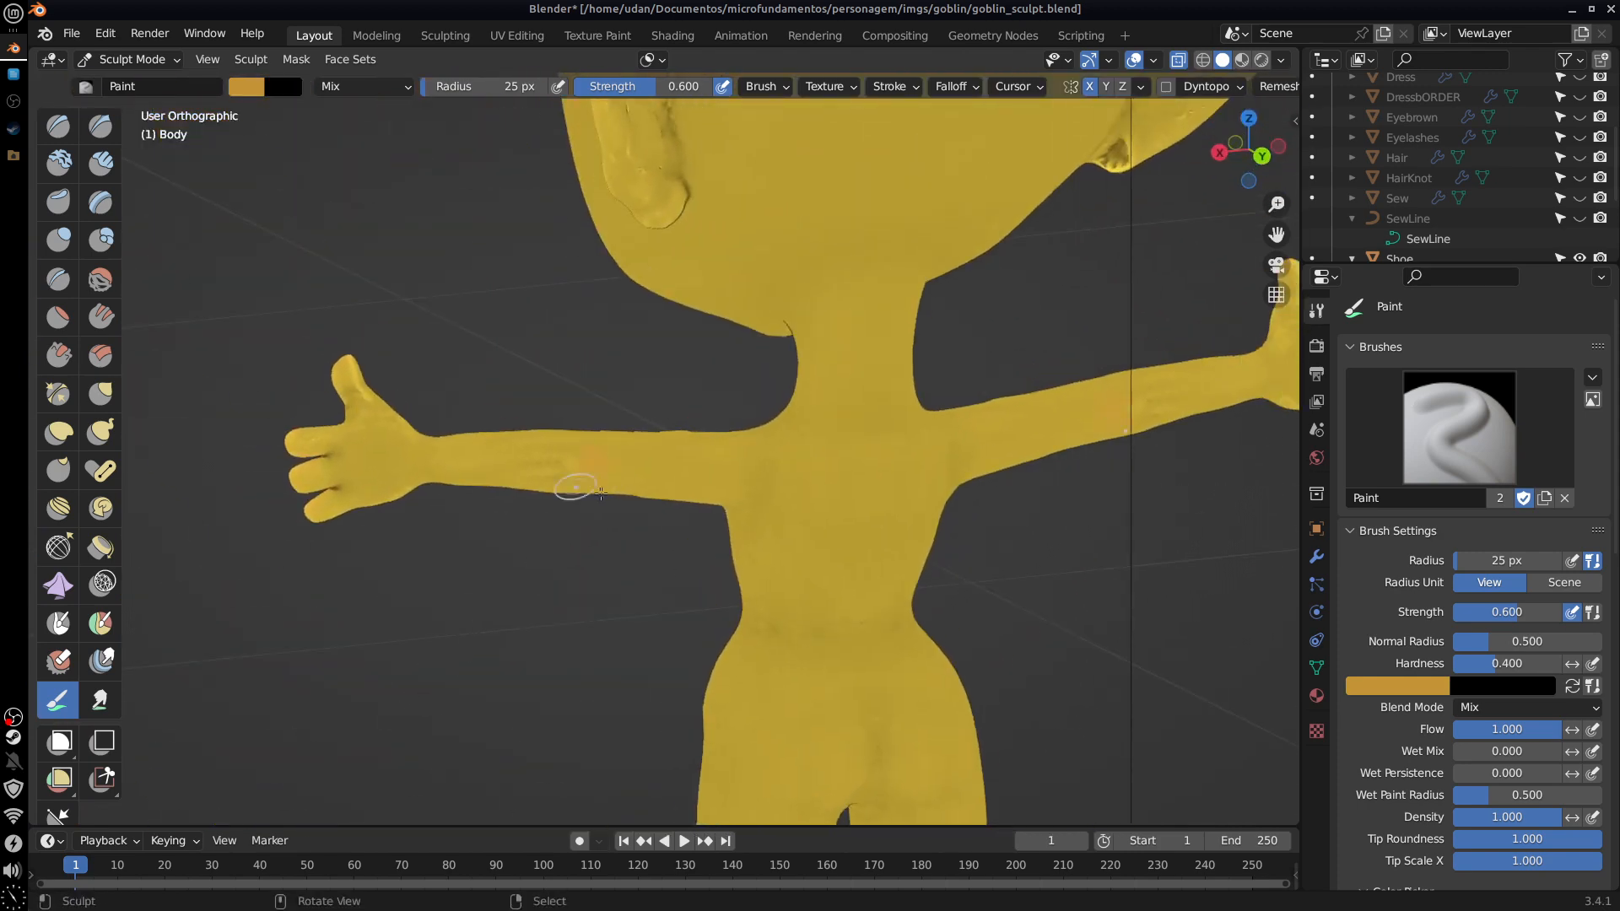
pyautogui.moveTo(1018, 690)
pyautogui.mouseDown(button='middle')
pyautogui.moveTo(861, 655)
pyautogui.moveTo(548, 543)
pyautogui.moveTo(545, 496)
pyautogui.moveTo(940, 544)
pyautogui.moveTo(872, 625)
pyautogui.moveTo(812, 593)
pyautogui.mouseUp(button='middle')
pyautogui.moveTo(670, 400)
pyautogui.mouseDown()
pyautogui.moveTo(591, 466)
pyautogui.moveTo(662, 431)
pyautogui.mouseUp()
pyautogui.moveTo(572, 505)
pyautogui.mouseDown()
pyautogui.moveTo(527, 541)
pyautogui.moveTo(548, 498)
pyautogui.mouseUp()
pyautogui.moveTo(506, 548); pyautogui.dragTo(562, 510)
# Step: Touch up the Body's ears from the side and switch the Paint brush to the skin colour for their edges
pyautogui.moveTo(564, 511); pyautogui.dragTo(633, 506, button='middle')
pyautogui.moveTo(643, 419); pyautogui.dragTo(679, 390)
pyautogui.moveTo(733, 459); pyautogui.dragTo(822, 367)
pyautogui.click(248, 88)
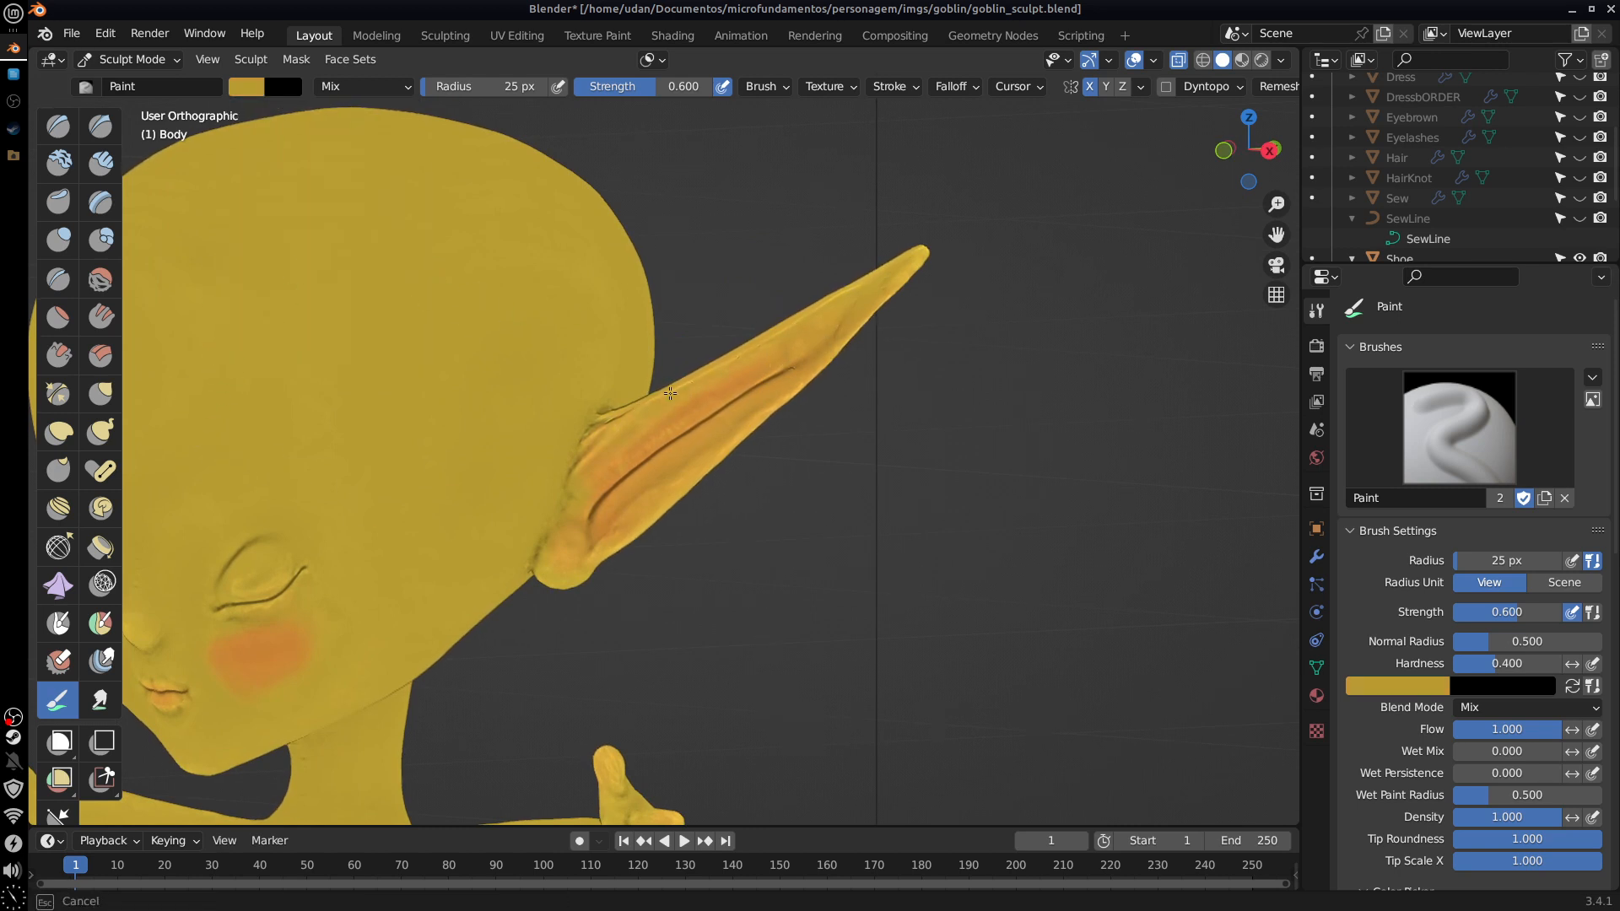
pyautogui.moveTo(871, 495); pyautogui.dragTo(923, 537, button='middle')
pyautogui.moveTo(781, 607)
pyautogui.mouseDown(button='middle')
pyautogui.moveTo(735, 518)
pyautogui.moveTo(813, 477)
pyautogui.mouseUp(button='middle')
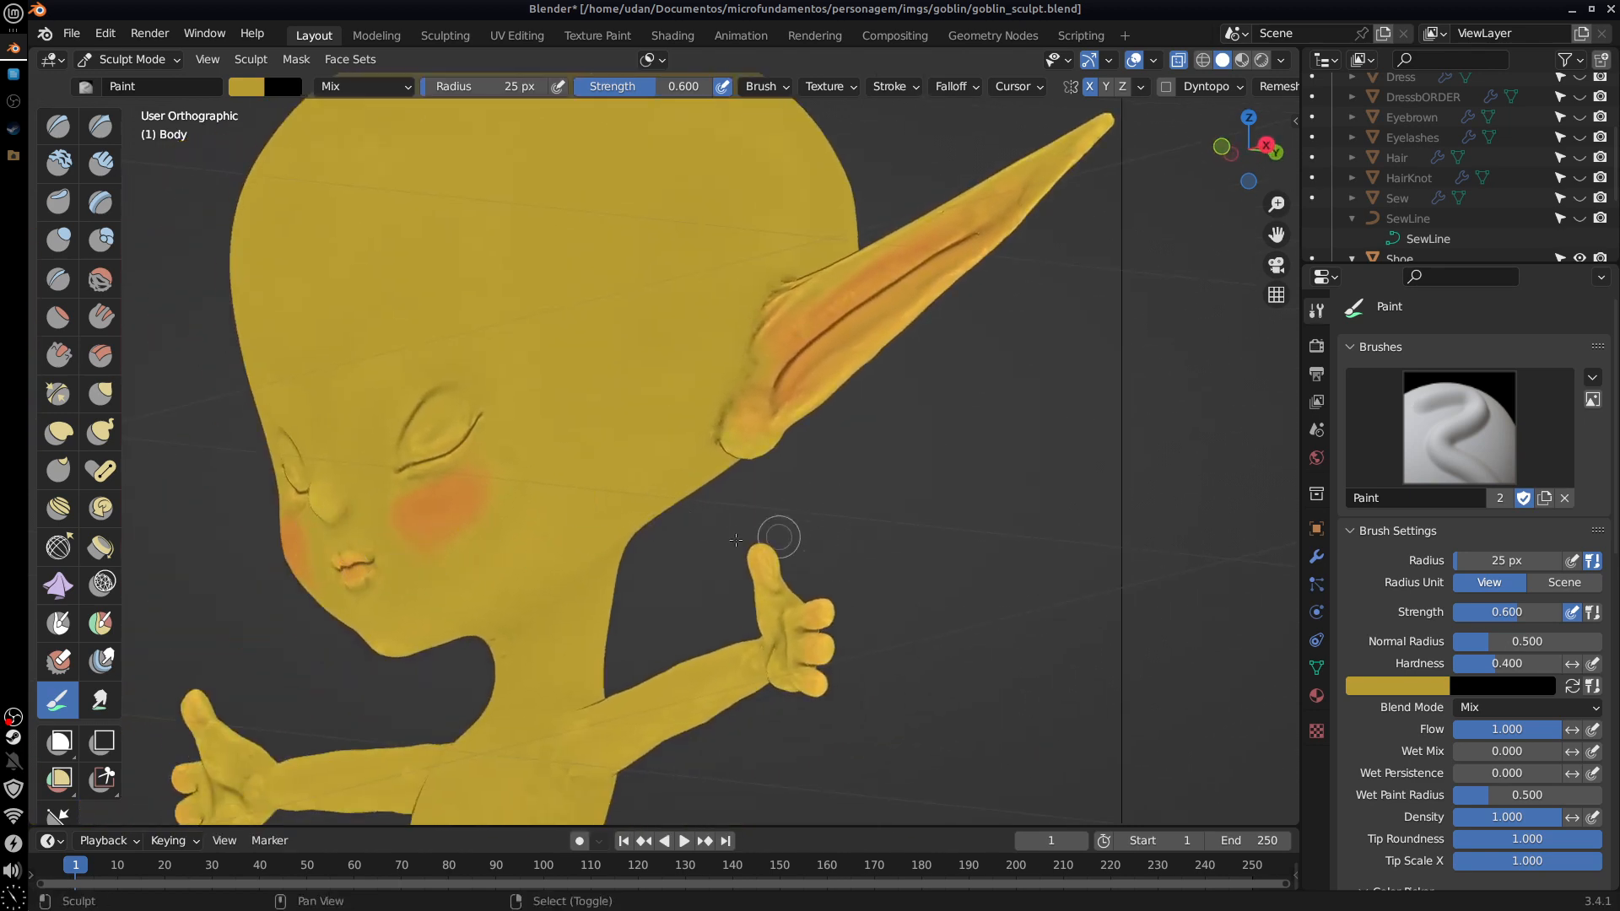
pyautogui.moveTo(511, 560); pyautogui.dragTo(639, 580, button='middle')
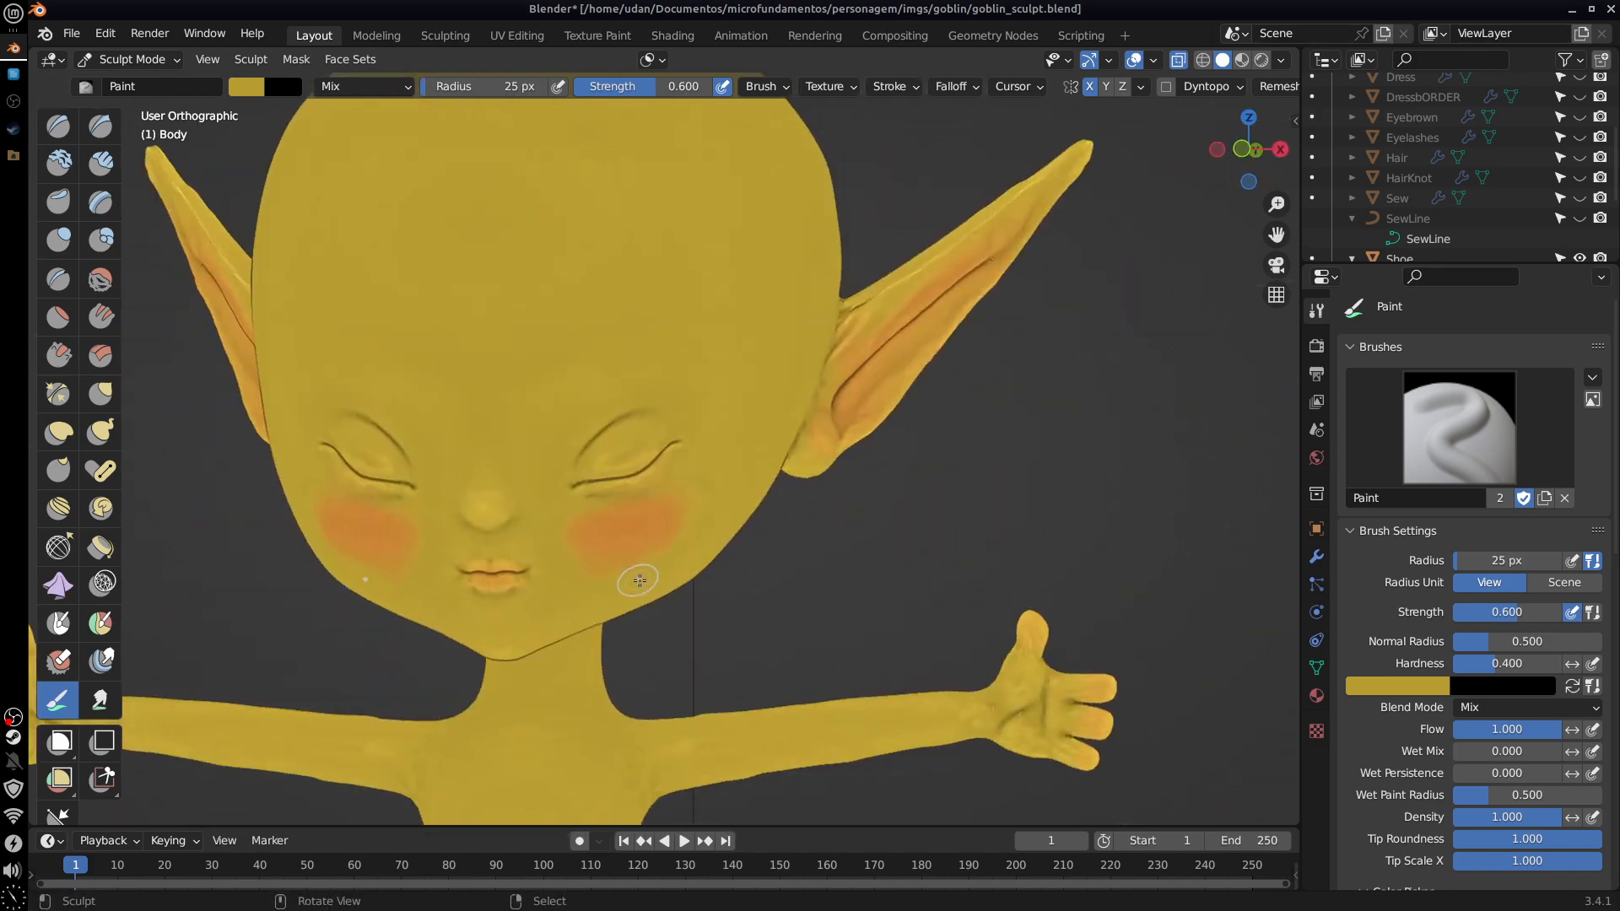
# Step: Resample the golden orange from the artwork's lower face shading as the Paint brush colour
pyautogui.press('KP_1')
pyautogui.moveTo(509, 664)
pyautogui.keyDown('shift'); pyautogui.mouseDown(button='middle')
pyautogui.moveTo(1040, 561)
pyautogui.moveTo(1369, 527)
pyautogui.moveTo(1496, 540)
pyautogui.mouseUp(button='middle'); pyautogui.keyUp('shift')
pyautogui.click(245, 86)
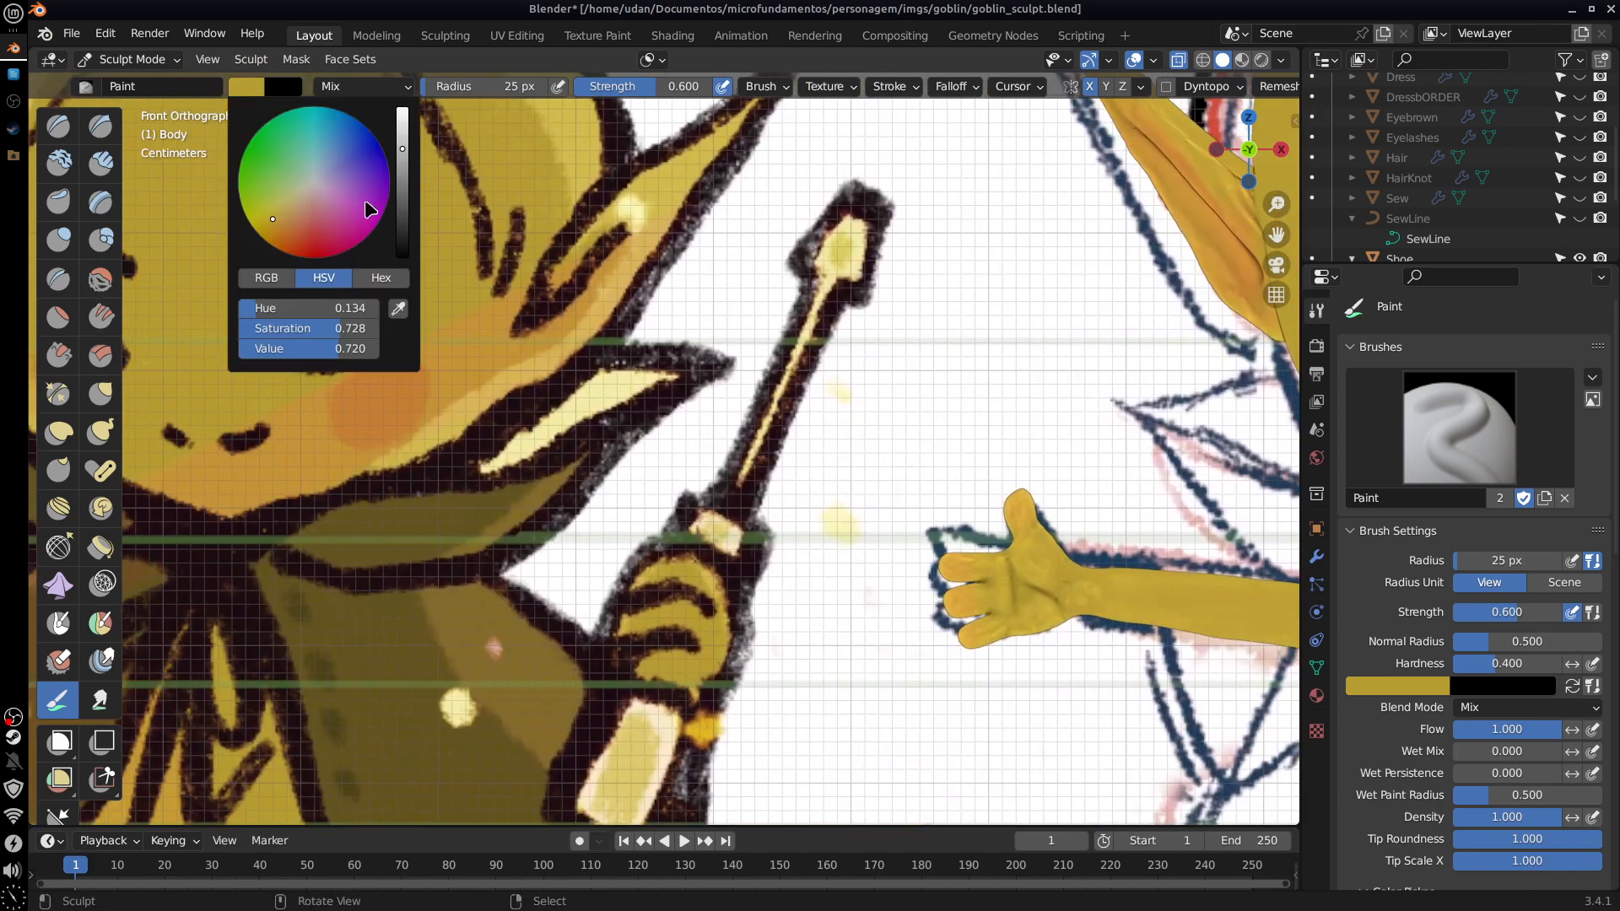
pyautogui.click(398, 309)
pyautogui.click(362, 439)
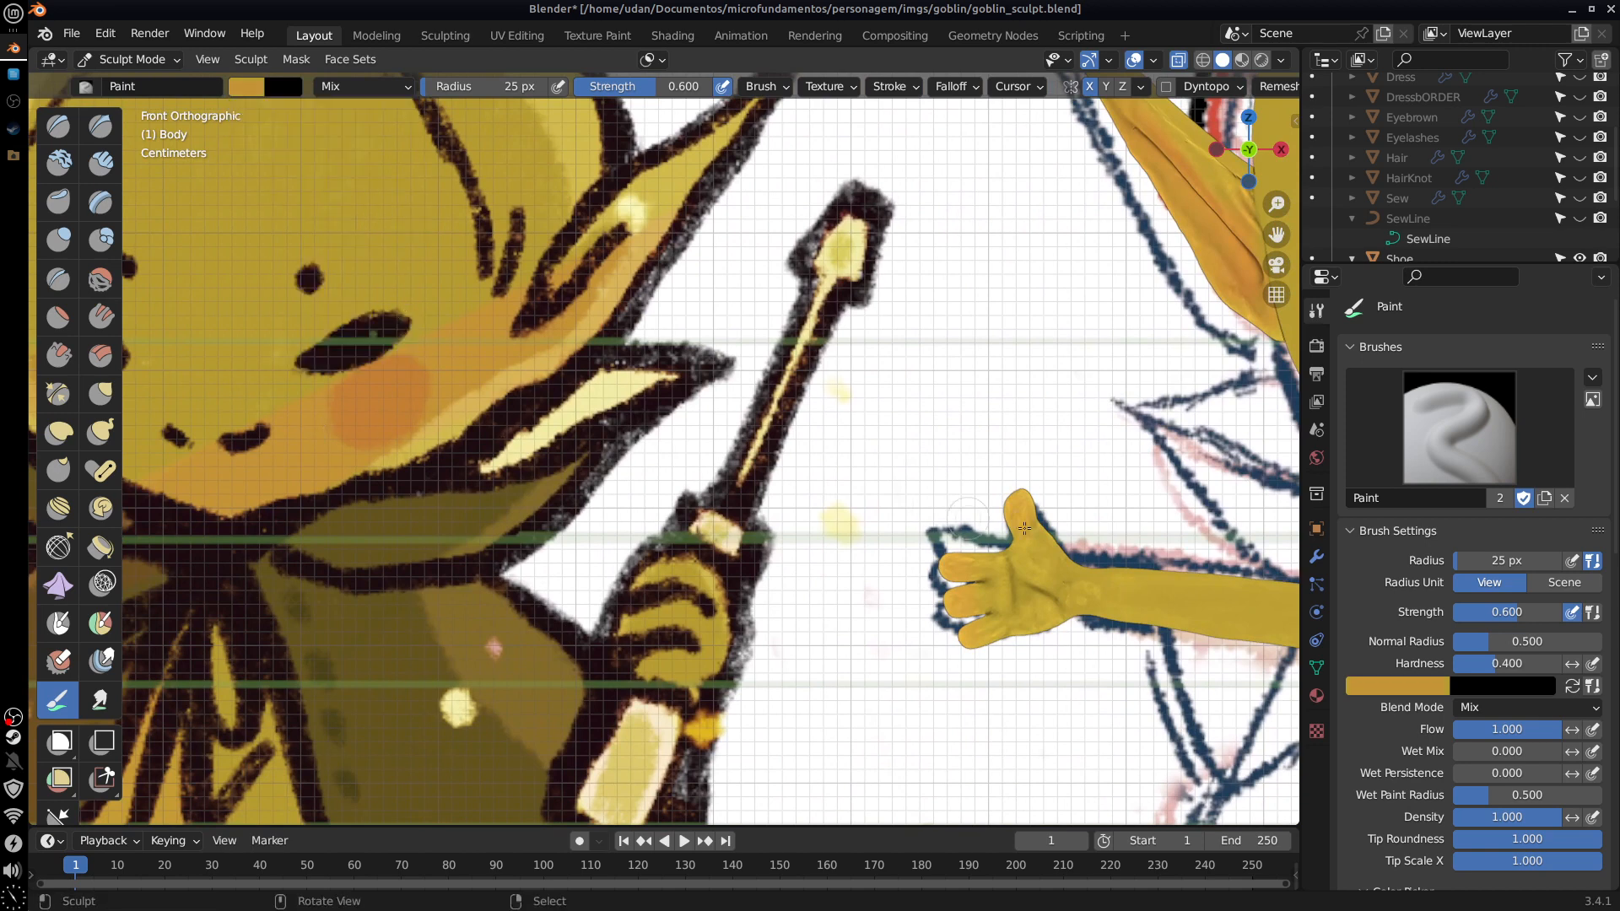
# Step: Paint golden orange shading along the Body's jawline and under its chin from the side
pyautogui.moveTo(1094, 478)
pyautogui.mouseDown(button='middle')
pyautogui.moveTo(1108, 467)
pyautogui.moveTo(823, 394)
pyautogui.mouseUp(button='middle')
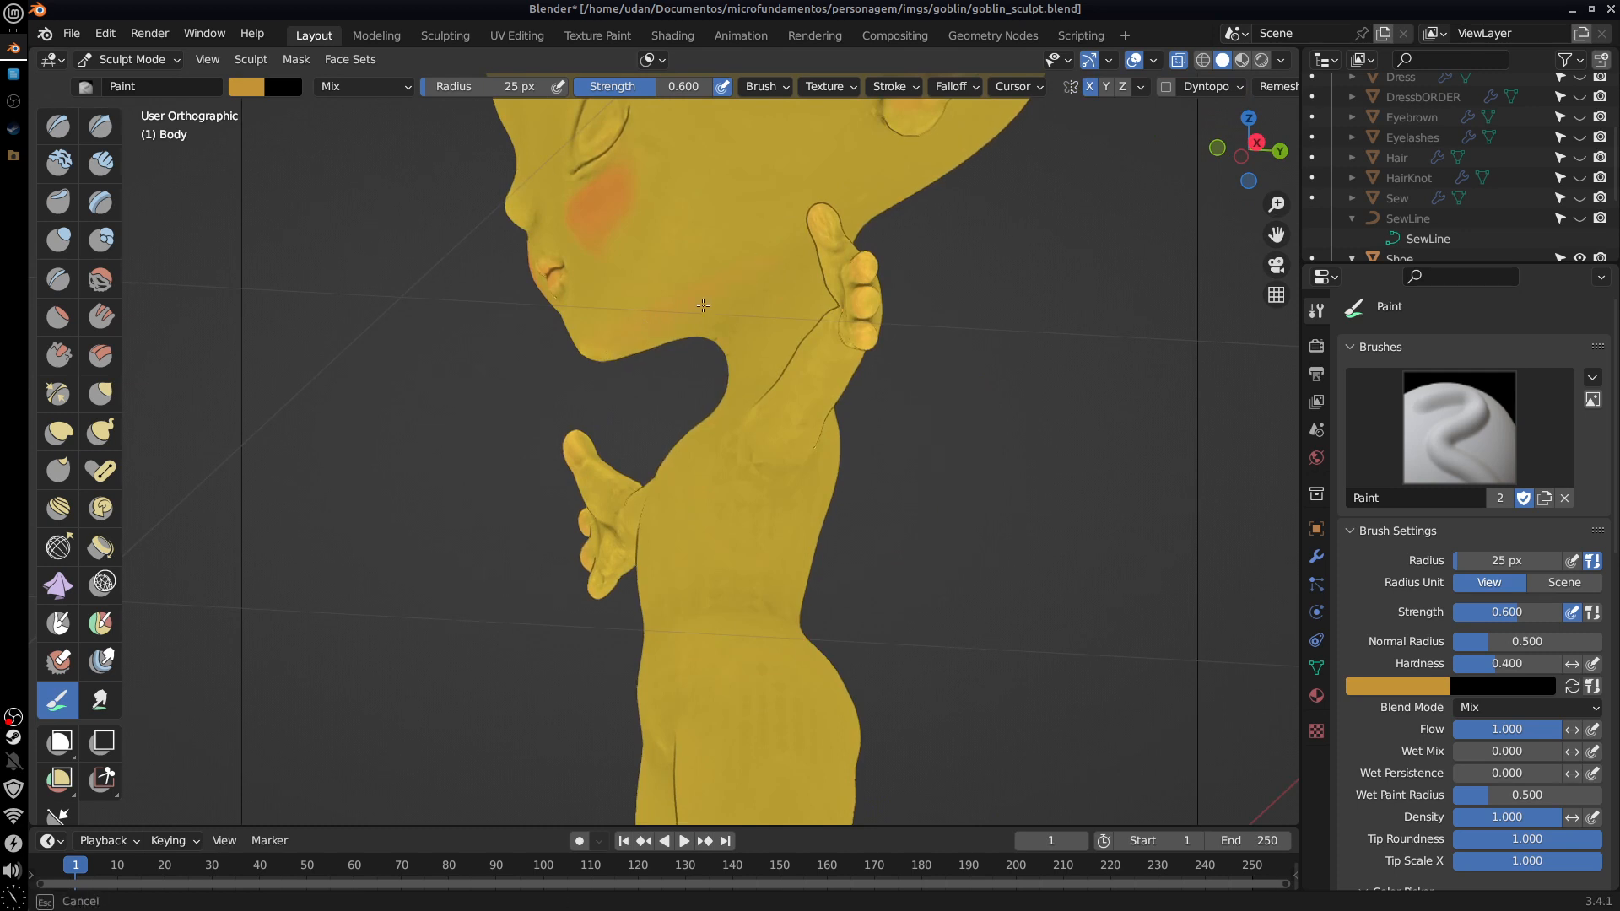
pyautogui.moveTo(703, 304)
pyautogui.mouseDown()
pyautogui.moveTo(783, 266)
pyautogui.moveTo(699, 398)
pyautogui.mouseUp()
pyautogui.moveTo(660, 344); pyautogui.dragTo(598, 357)
pyautogui.moveTo(668, 369); pyautogui.dragTo(653, 399, button='middle')
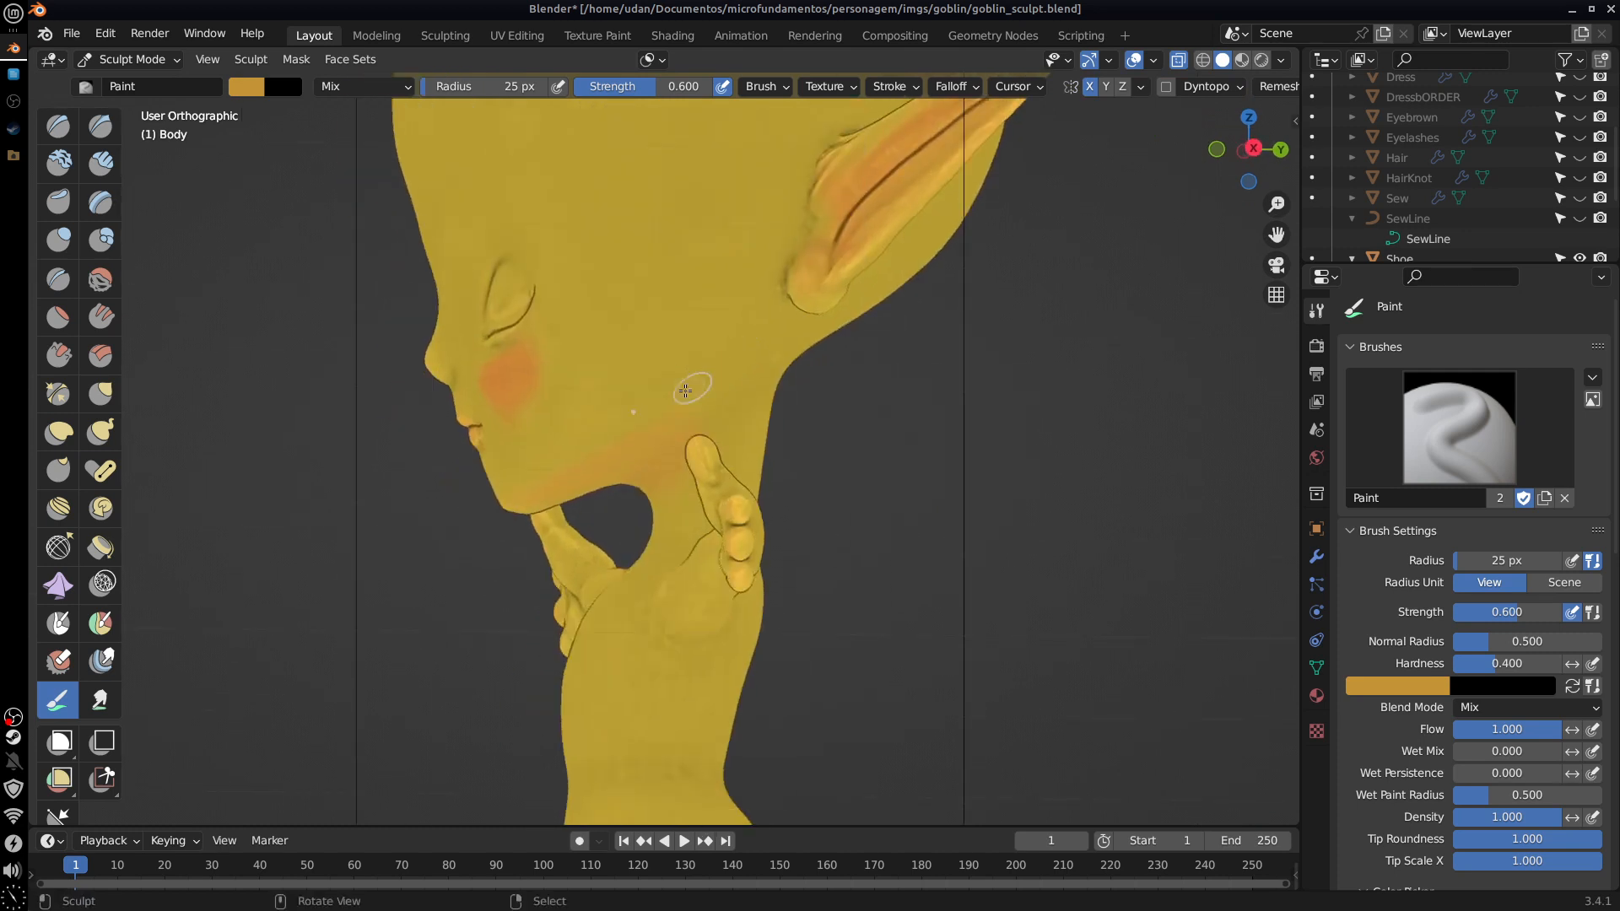
pyautogui.moveTo(685, 389)
pyautogui.mouseDown()
pyautogui.moveTo(640, 471)
pyautogui.moveTo(692, 415)
pyautogui.moveTo(661, 432)
pyautogui.moveTo(713, 319)
pyautogui.mouseUp()
# Step: Blend the golden orange jaw shading into the surrounding skin with the Smear tool
pyautogui.click(107, 706)
pyautogui.moveTo(582, 460); pyautogui.dragTo(715, 322)
pyautogui.moveTo(540, 474); pyautogui.dragTo(546, 469)
pyautogui.moveTo(700, 407); pyautogui.dragTo(727, 364)
pyautogui.moveTo(717, 337)
pyautogui.mouseDown()
pyautogui.moveTo(660, 389)
pyautogui.moveTo(664, 359)
pyautogui.mouseUp()
pyautogui.moveTo(568, 774); pyautogui.dragTo(409, 607, button='middle')
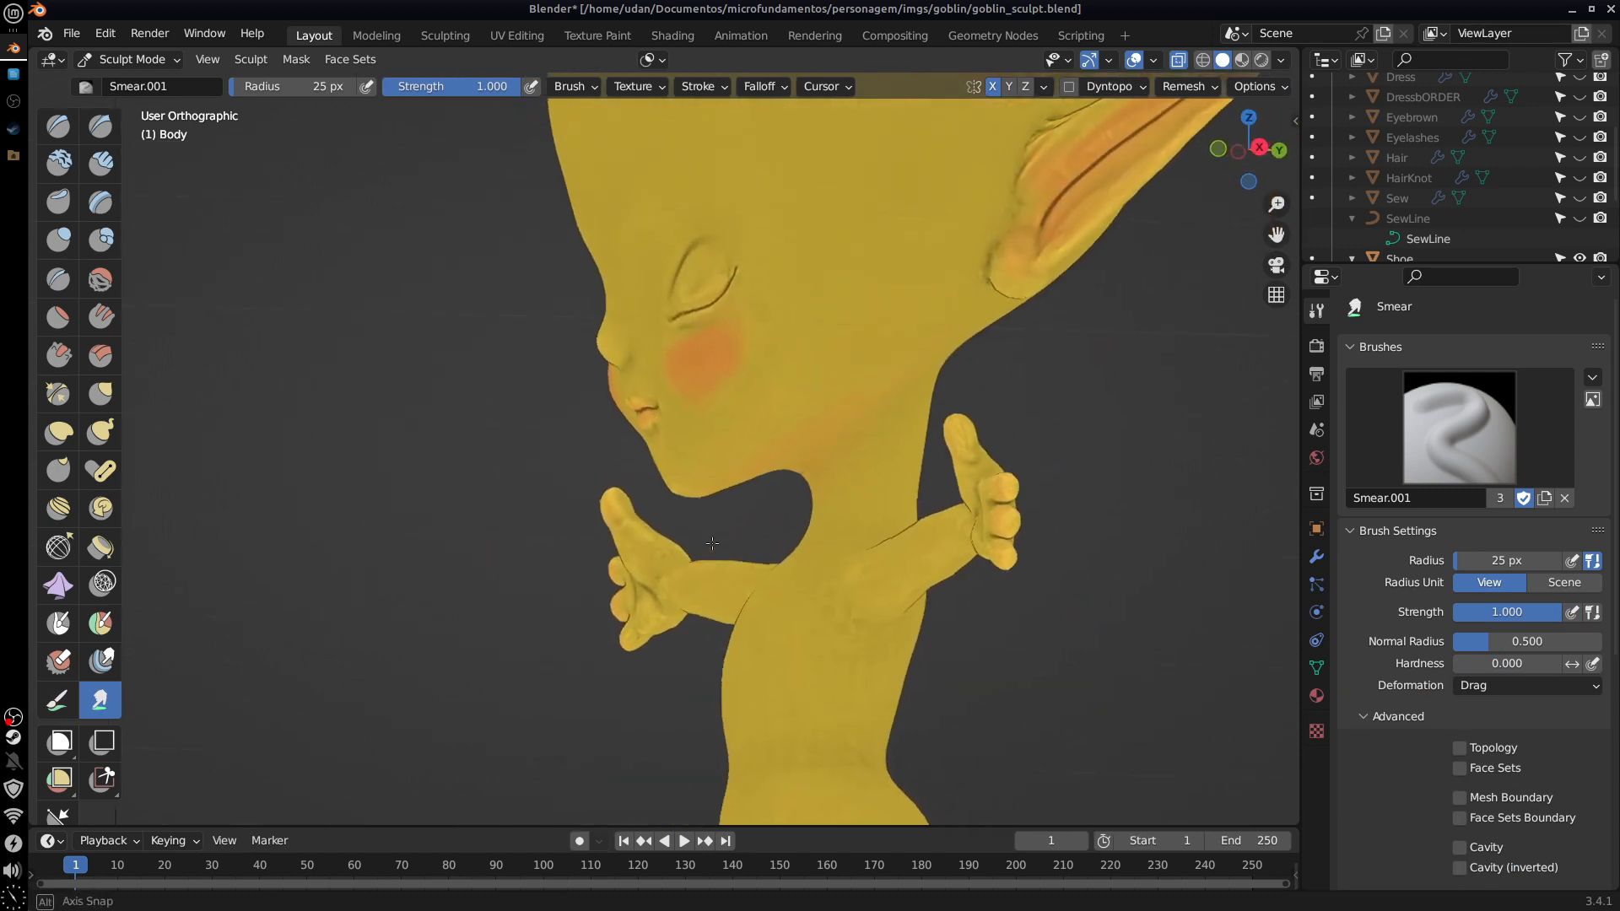
# Step: Paint more golden orange along the jawline and upper neck with the Paint brush, and return to the front view
pyautogui.click(58, 700)
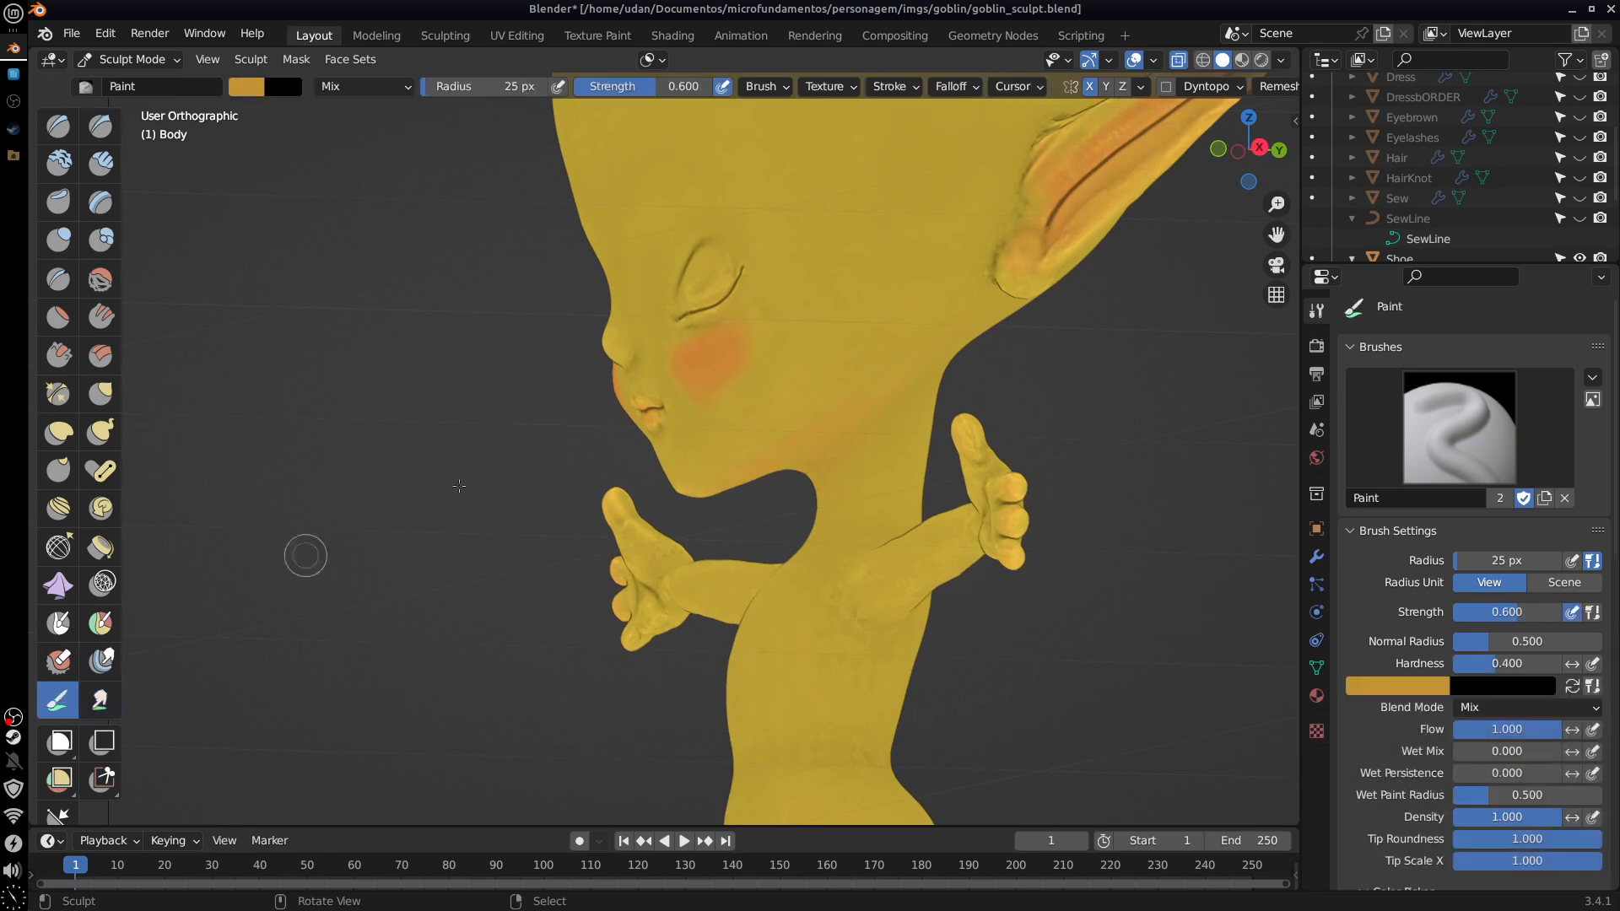
pyautogui.moveTo(773, 466)
pyautogui.mouseDown()
pyautogui.moveTo(906, 359)
pyautogui.moveTo(829, 487)
pyautogui.mouseUp()
pyautogui.moveTo(939, 351)
pyautogui.mouseDown()
pyautogui.moveTo(900, 362)
pyautogui.moveTo(951, 292)
pyautogui.mouseUp()
pyautogui.moveTo(747, 464); pyautogui.dragTo(932, 296)
pyautogui.moveTo(810, 422)
pyautogui.mouseDown()
pyautogui.moveTo(904, 332)
pyautogui.moveTo(911, 347)
pyautogui.mouseUp()
pyautogui.moveTo(855, 414); pyautogui.dragTo(878, 436)
pyautogui.moveTo(856, 500); pyautogui.dragTo(849, 474)
pyautogui.scroll(-3, 938, 505)
pyautogui.moveTo(958, 498); pyautogui.dragTo(1008, 626, button='middle')
pyautogui.press('KP_1')
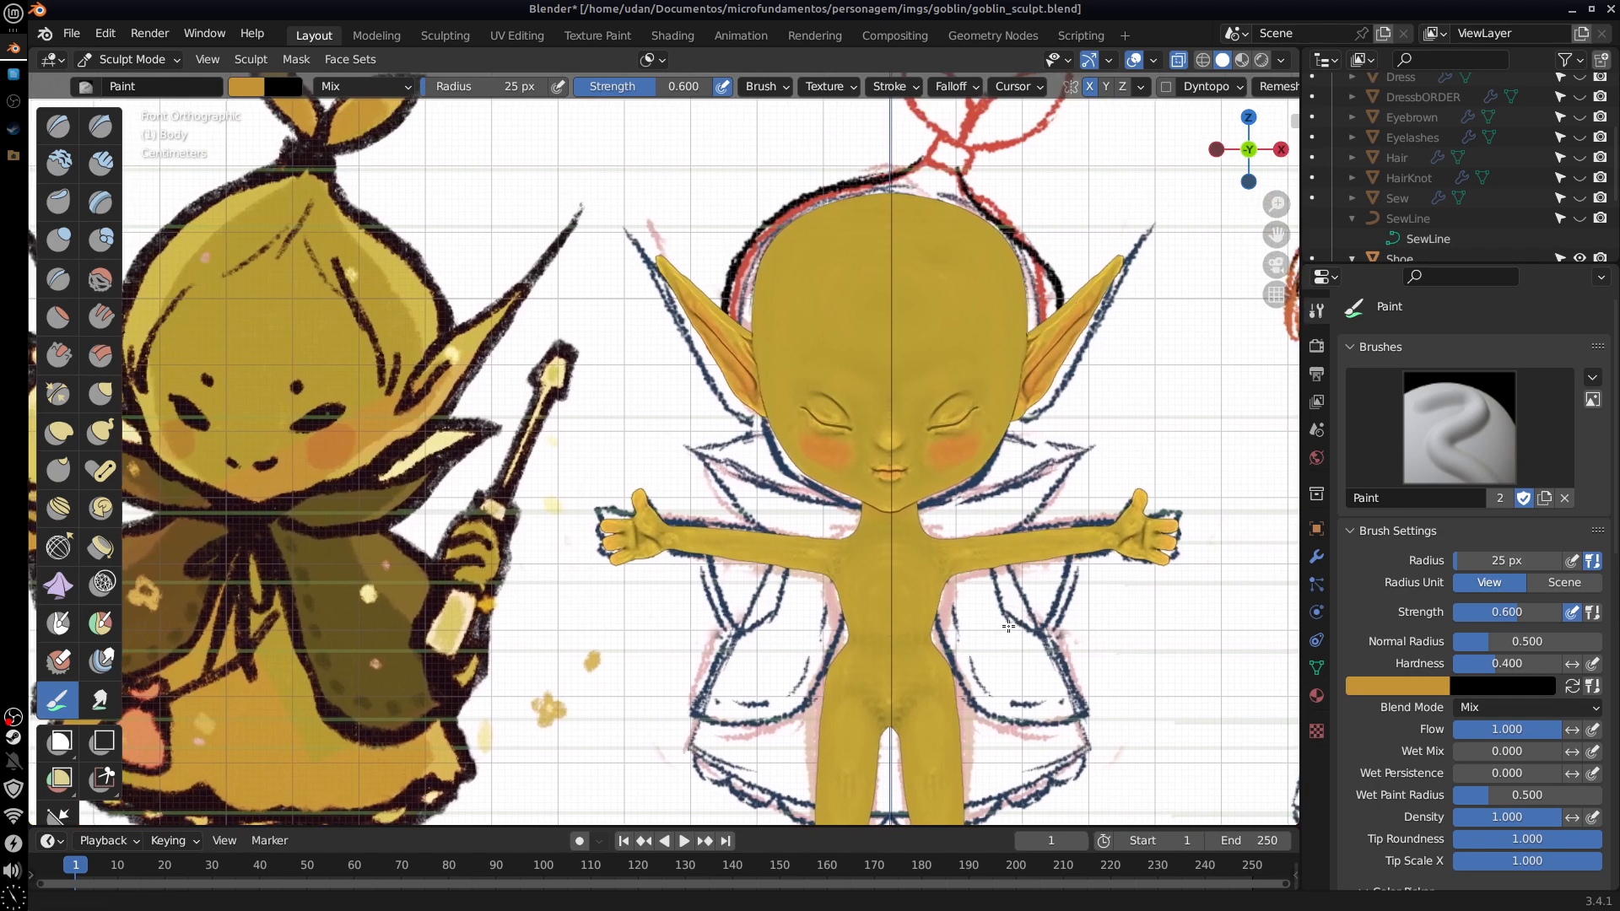
# Step: Sample the orange blush from the artwork's cheek as the Paint brush colour
pyautogui.scroll(4, 1016, 574)
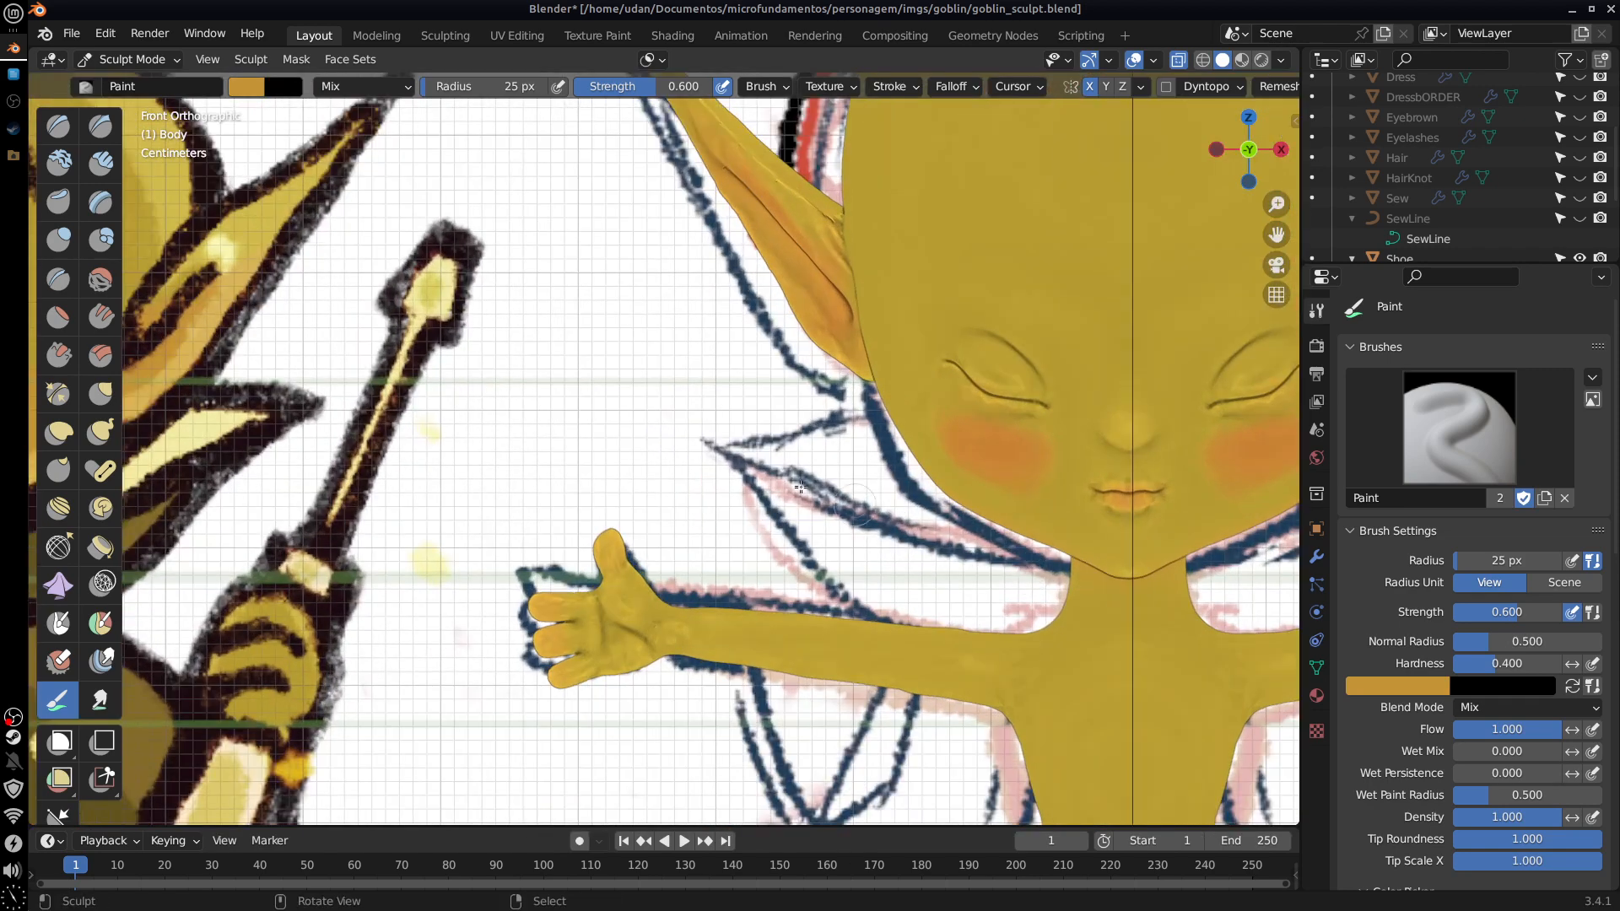
pyautogui.keyDown('shift'); pyautogui.moveTo(397, 355); pyautogui.dragTo(884, 387, button='middle'); pyautogui.keyUp('shift')
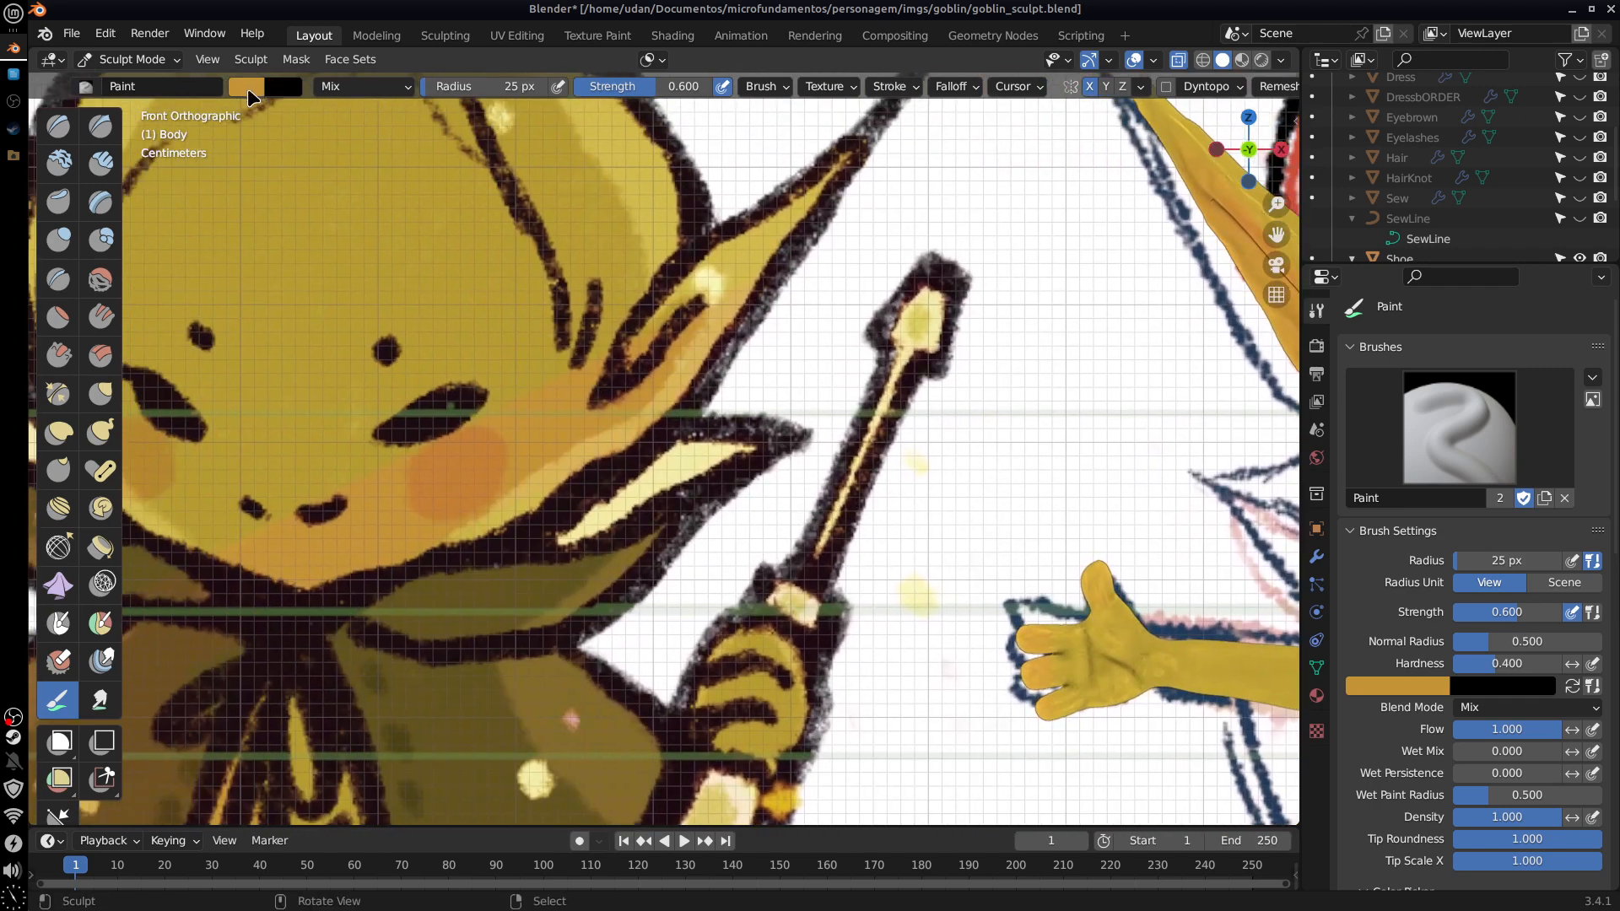
pyautogui.click(257, 88)
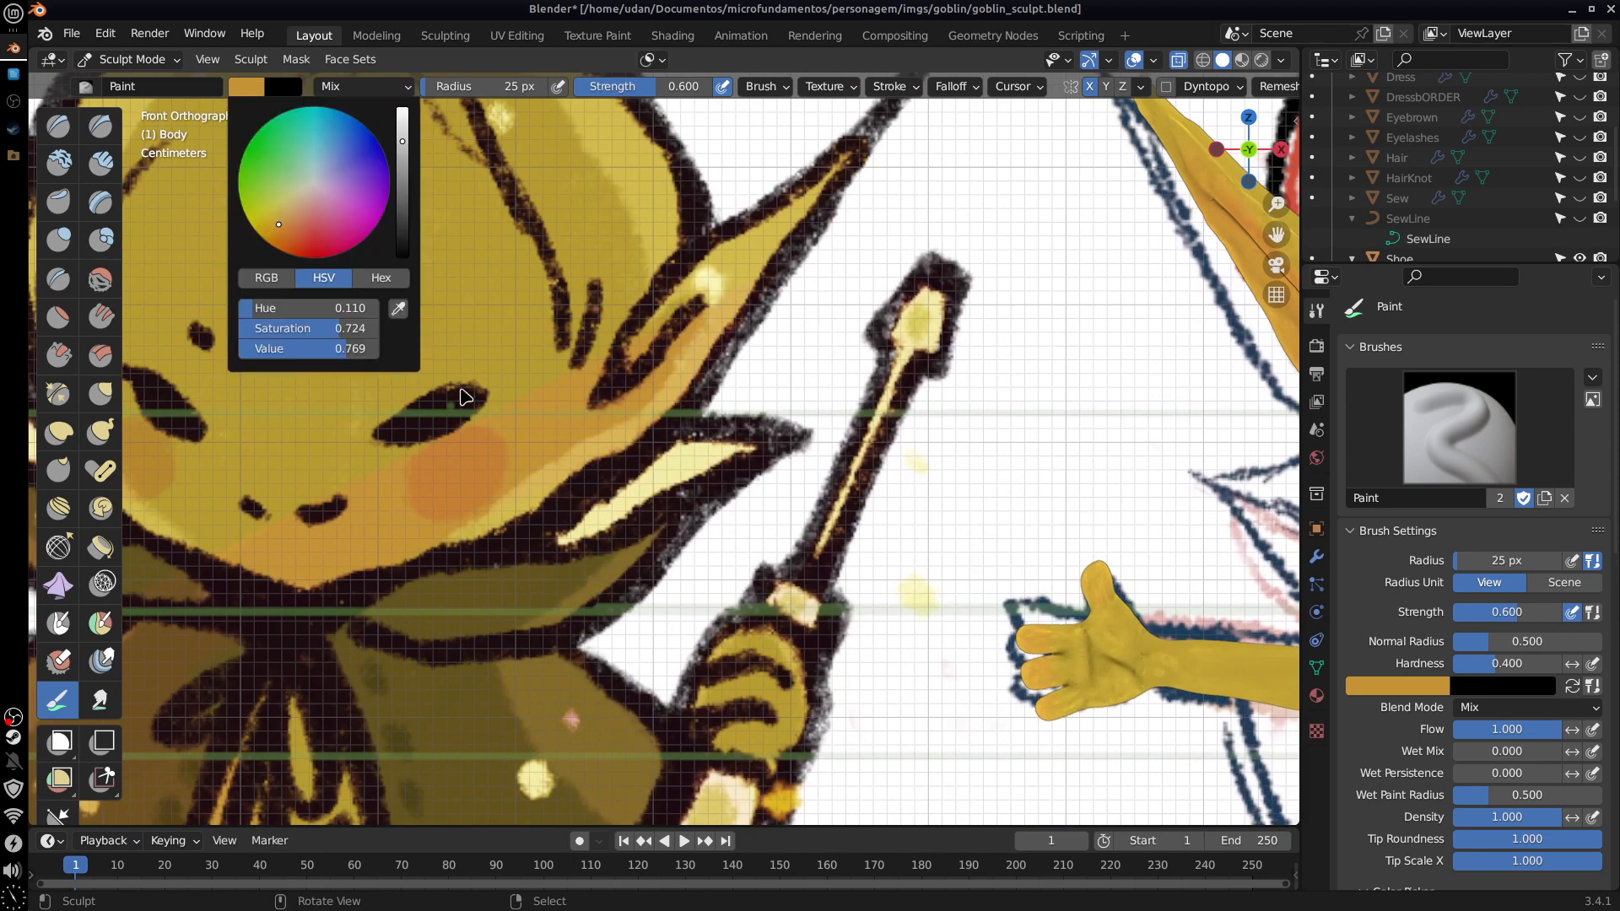
pyautogui.click(397, 308)
pyautogui.click(454, 459)
# Step: Paint the sampled orange over the Body's lips to deepen their colour
pyautogui.hscroll(10, 516, 462)
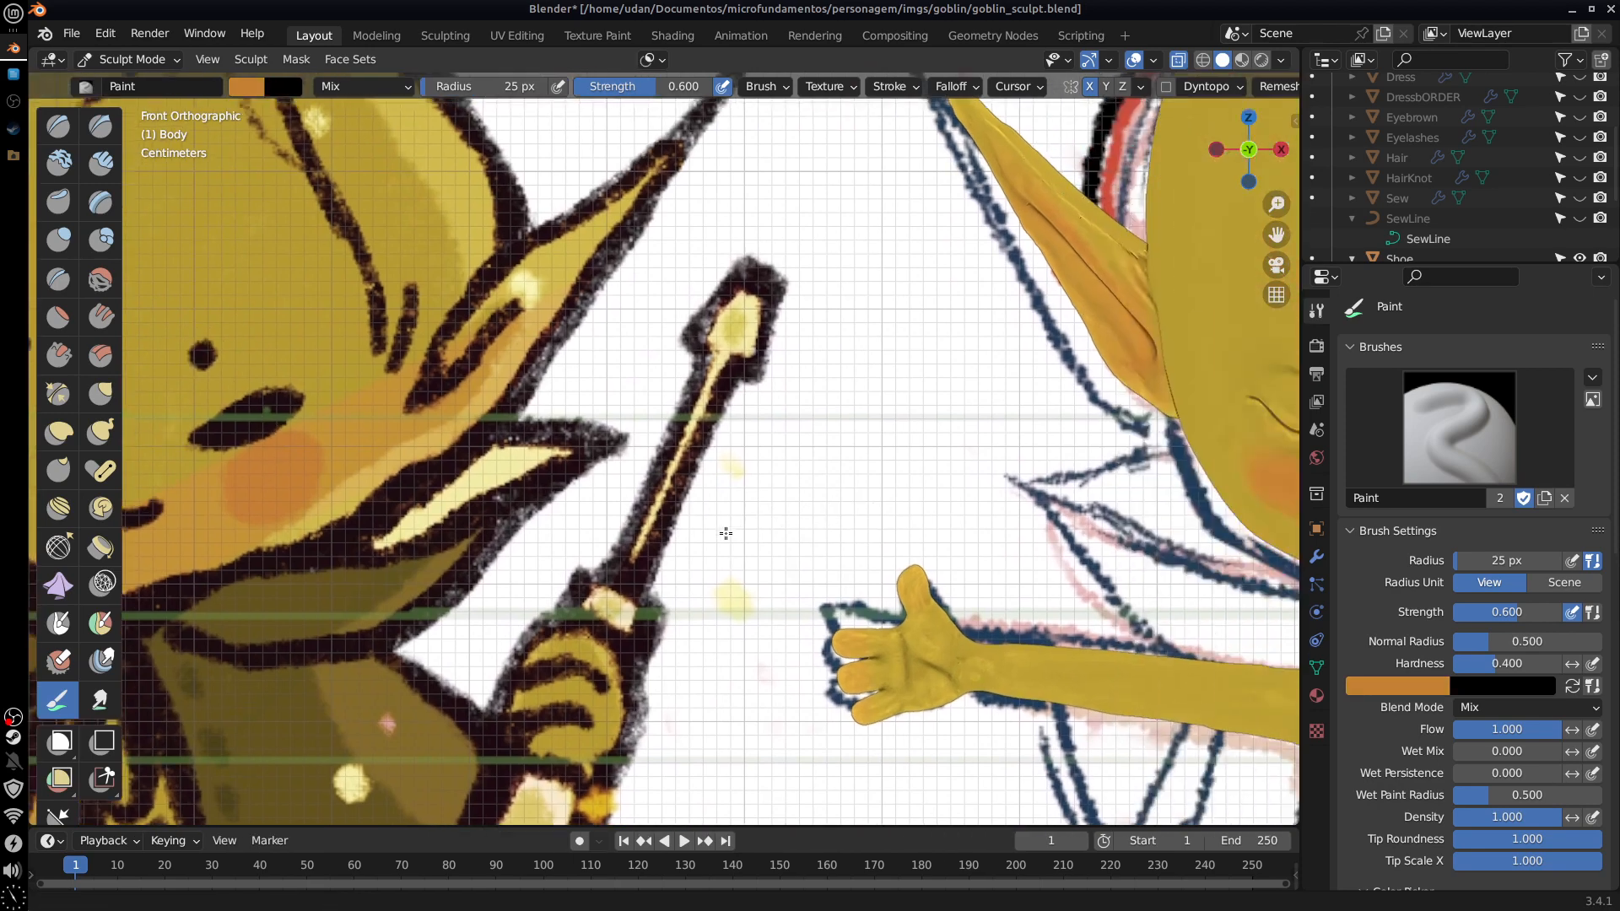
pyautogui.moveTo(1004, 543); pyautogui.dragTo(1007, 558)
pyautogui.moveTo(1007, 560)
pyautogui.mouseDown()
pyautogui.moveTo(999, 570)
pyautogui.moveTo(1038, 565)
pyautogui.moveTo(1037, 543)
pyautogui.moveTo(1065, 534)
pyautogui.mouseUp()
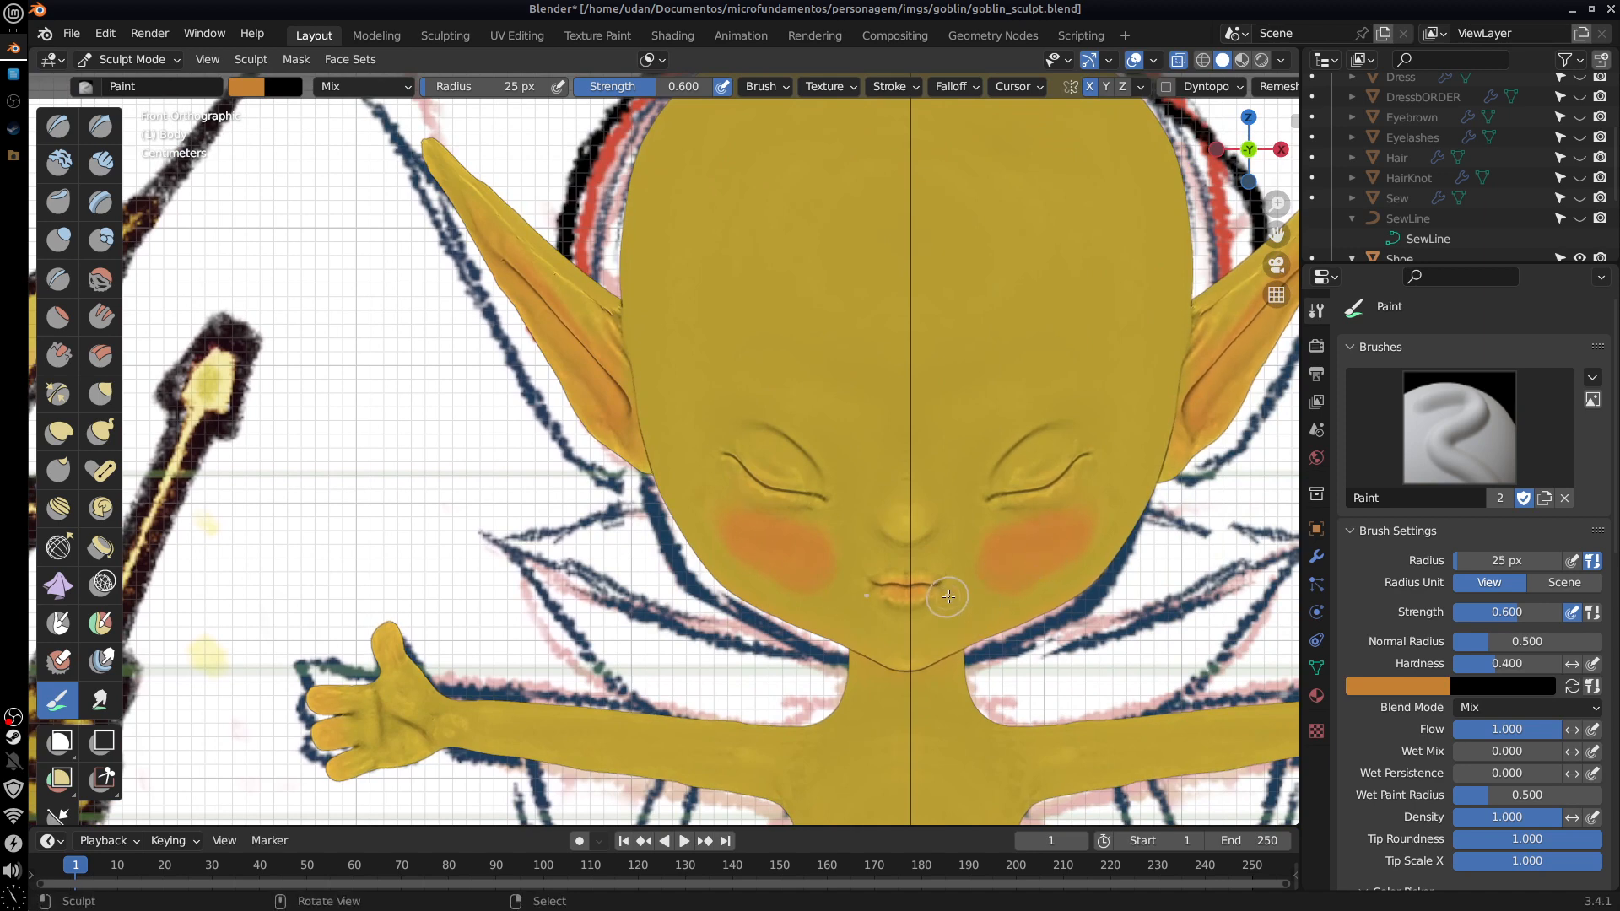
pyautogui.scroll(2, 941, 602)
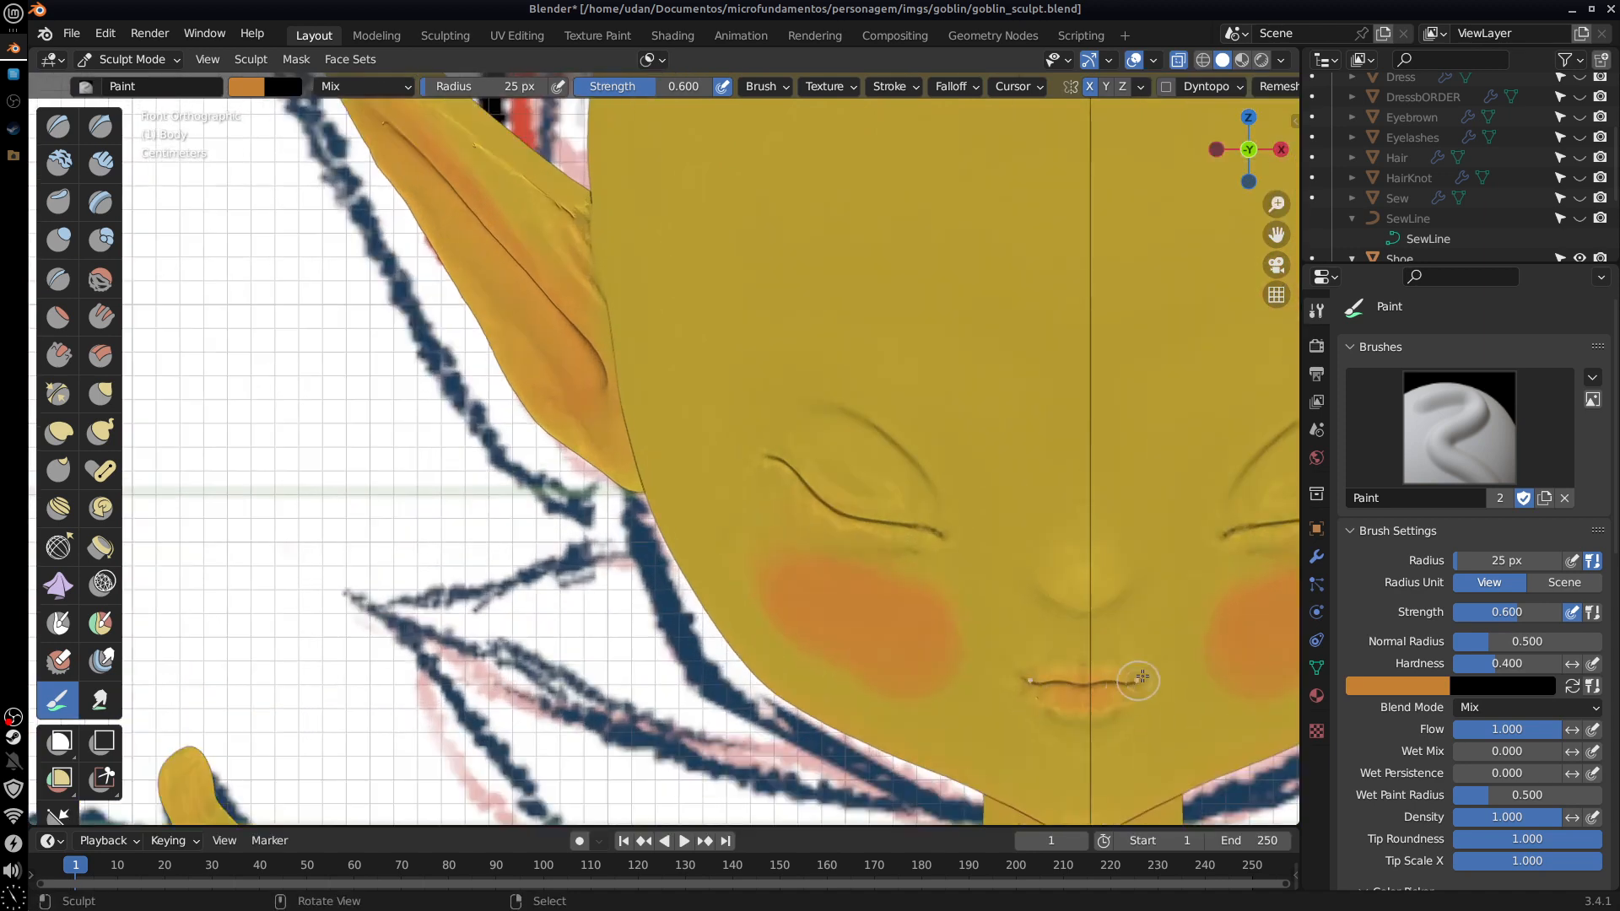
pyautogui.scroll(1, 990, 550)
pyautogui.keyDown('shift'); pyautogui.moveTo(989, 550); pyautogui.dragTo(782, 422, button='middle'); pyautogui.keyUp('shift')
pyautogui.scroll(3, 801, 489)
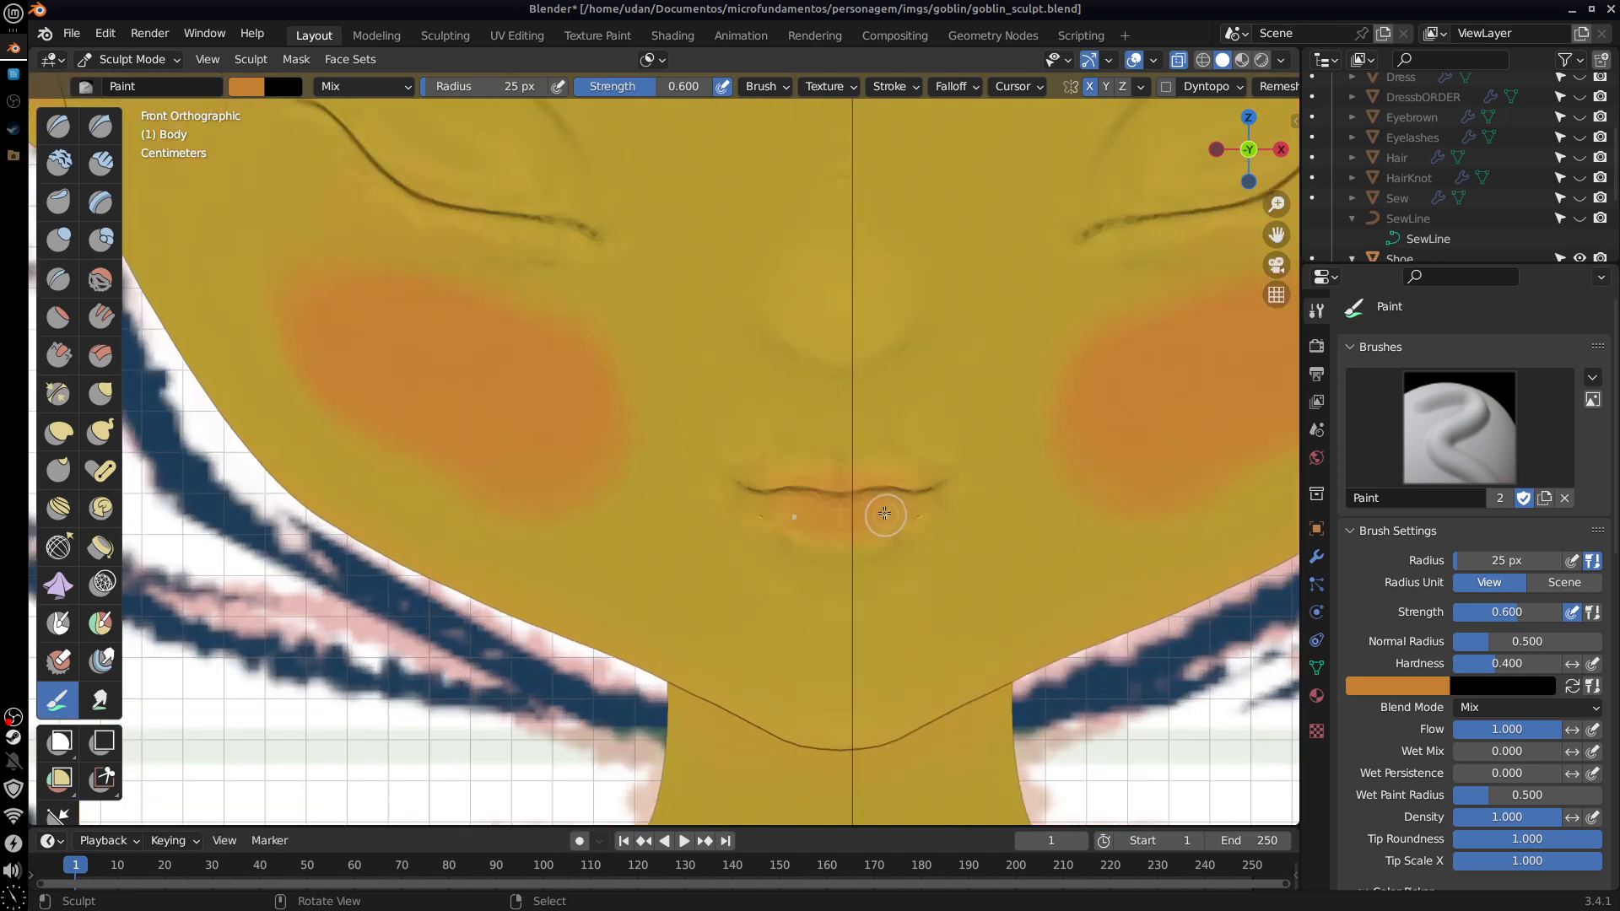
pyautogui.moveTo(859, 479)
pyautogui.mouseDown()
pyautogui.moveTo(907, 482)
pyautogui.moveTo(843, 473)
pyautogui.moveTo(894, 502)
pyautogui.mouseUp()
# Step: Paint orange along the Body's closed eyelid lines and over the nose, undoing the first eyelid stroke
pyautogui.keyDown('shift'); pyautogui.moveTo(1037, 324); pyautogui.dragTo(720, 552, button='middle'); pyautogui.keyUp('shift')
pyautogui.moveTo(788, 390)
pyautogui.mouseDown()
pyautogui.moveTo(877, 289)
pyautogui.moveTo(983, 243)
pyautogui.mouseUp()
pyautogui.hotkey('ctrl', 'z')
pyautogui.moveTo(877, 435)
pyautogui.mouseDown()
pyautogui.moveTo(1022, 360)
pyautogui.moveTo(919, 432)
pyautogui.mouseUp()
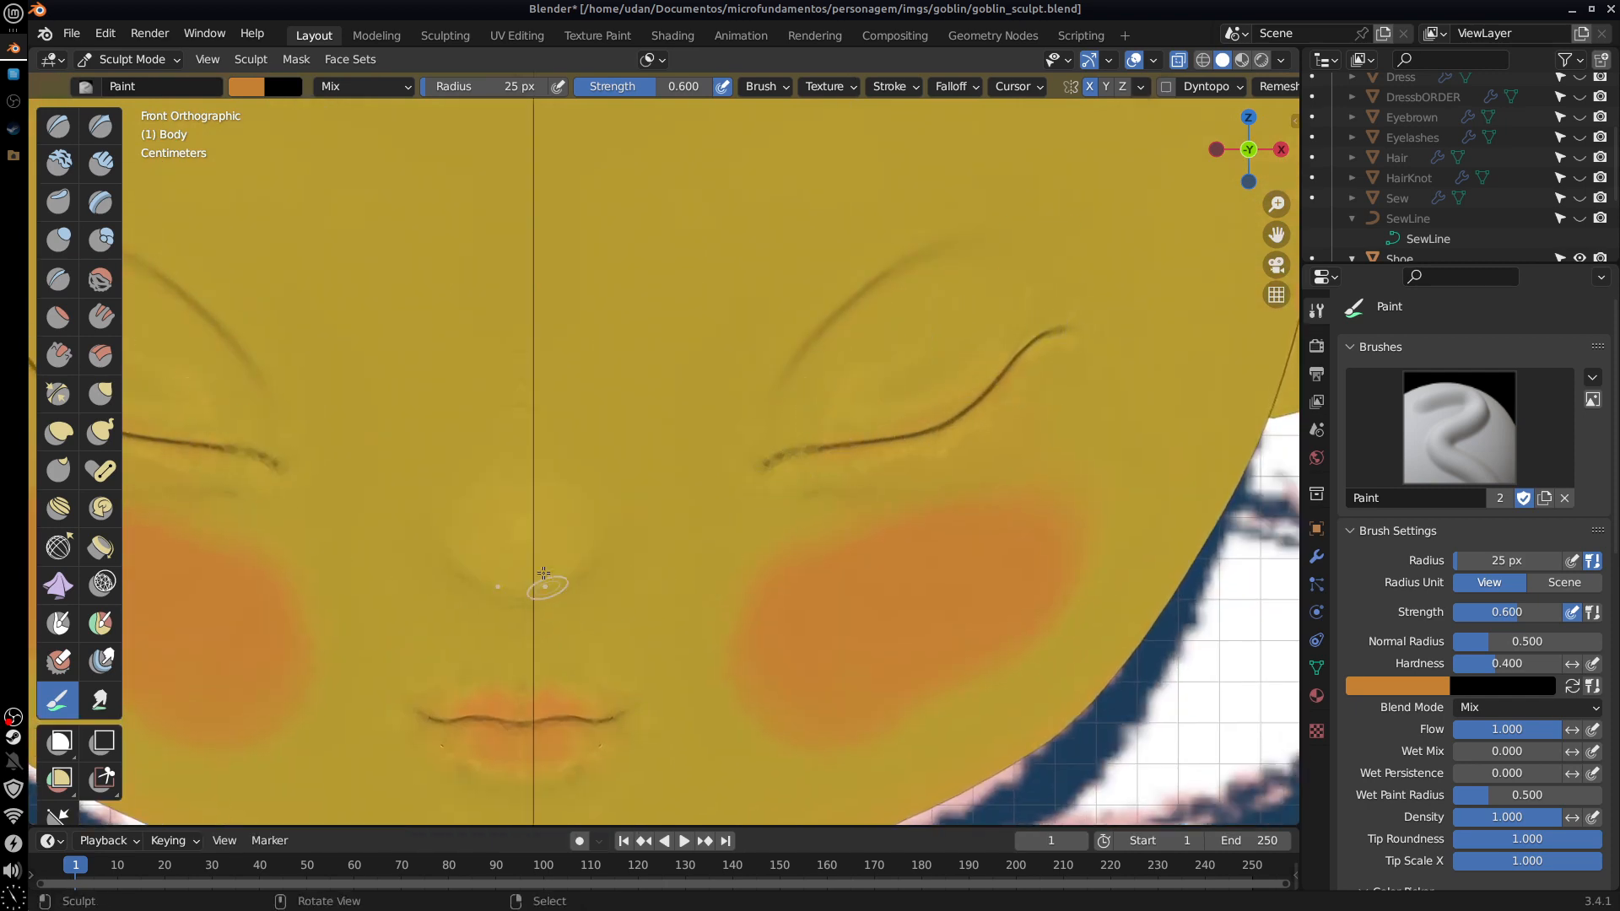
pyautogui.moveTo(552, 510)
pyautogui.mouseDown()
pyautogui.moveTo(566, 571)
pyautogui.moveTo(525, 597)
pyautogui.mouseUp()
# Step: Sample the golden orange from the Body's lower jaw and paint the nose with this softer colour
pyautogui.click(1400, 685)
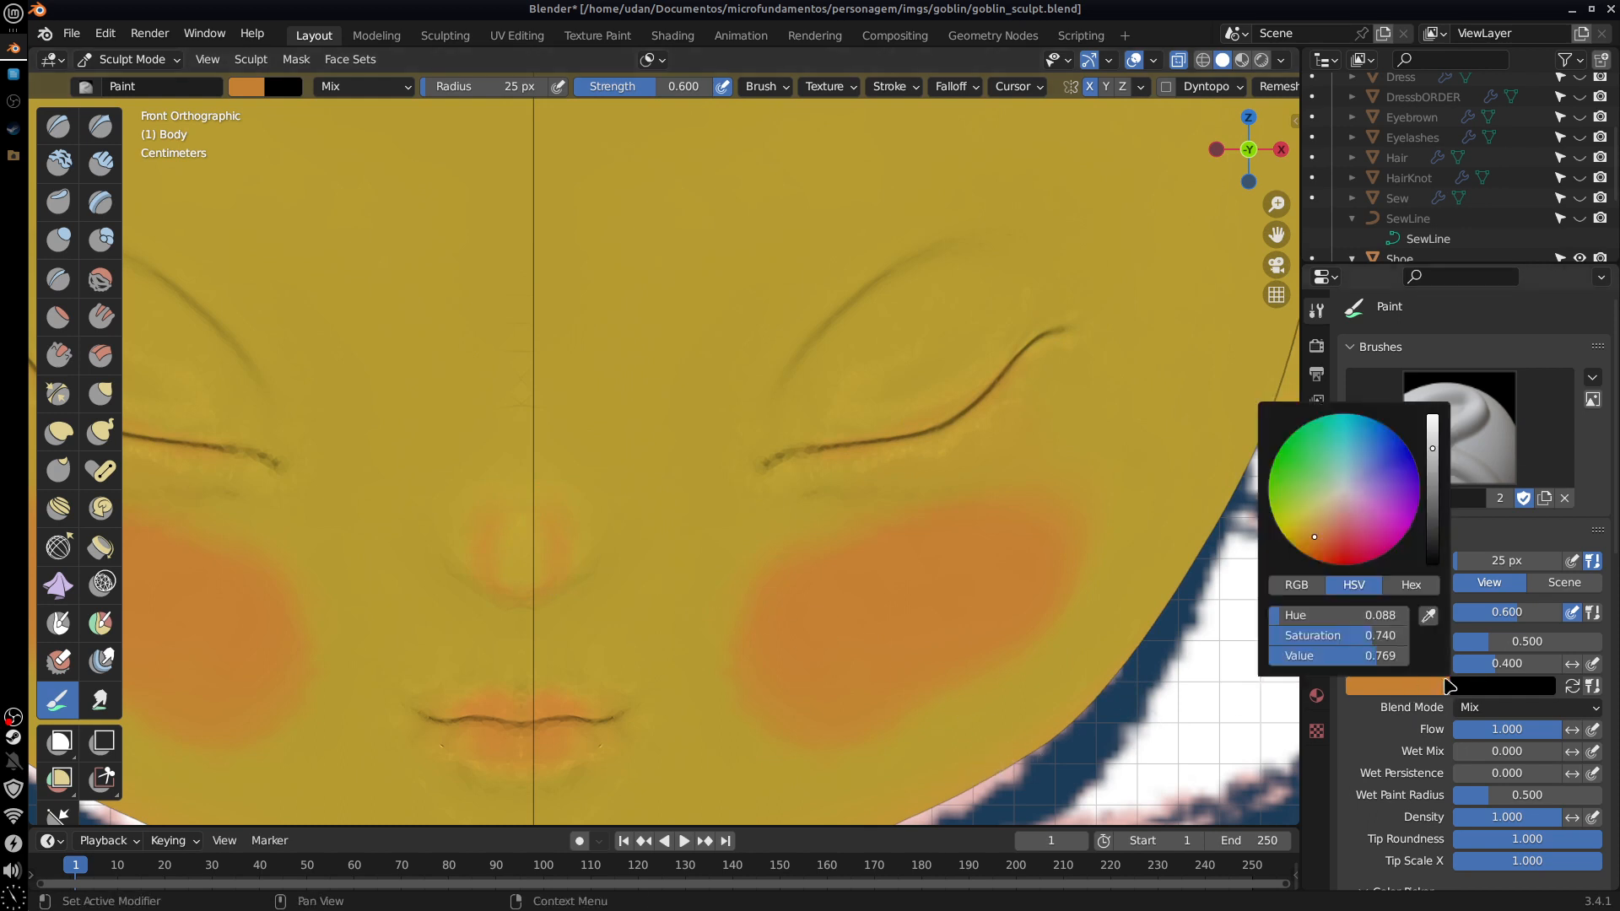
pyautogui.click(1402, 687)
pyautogui.click(1428, 617)
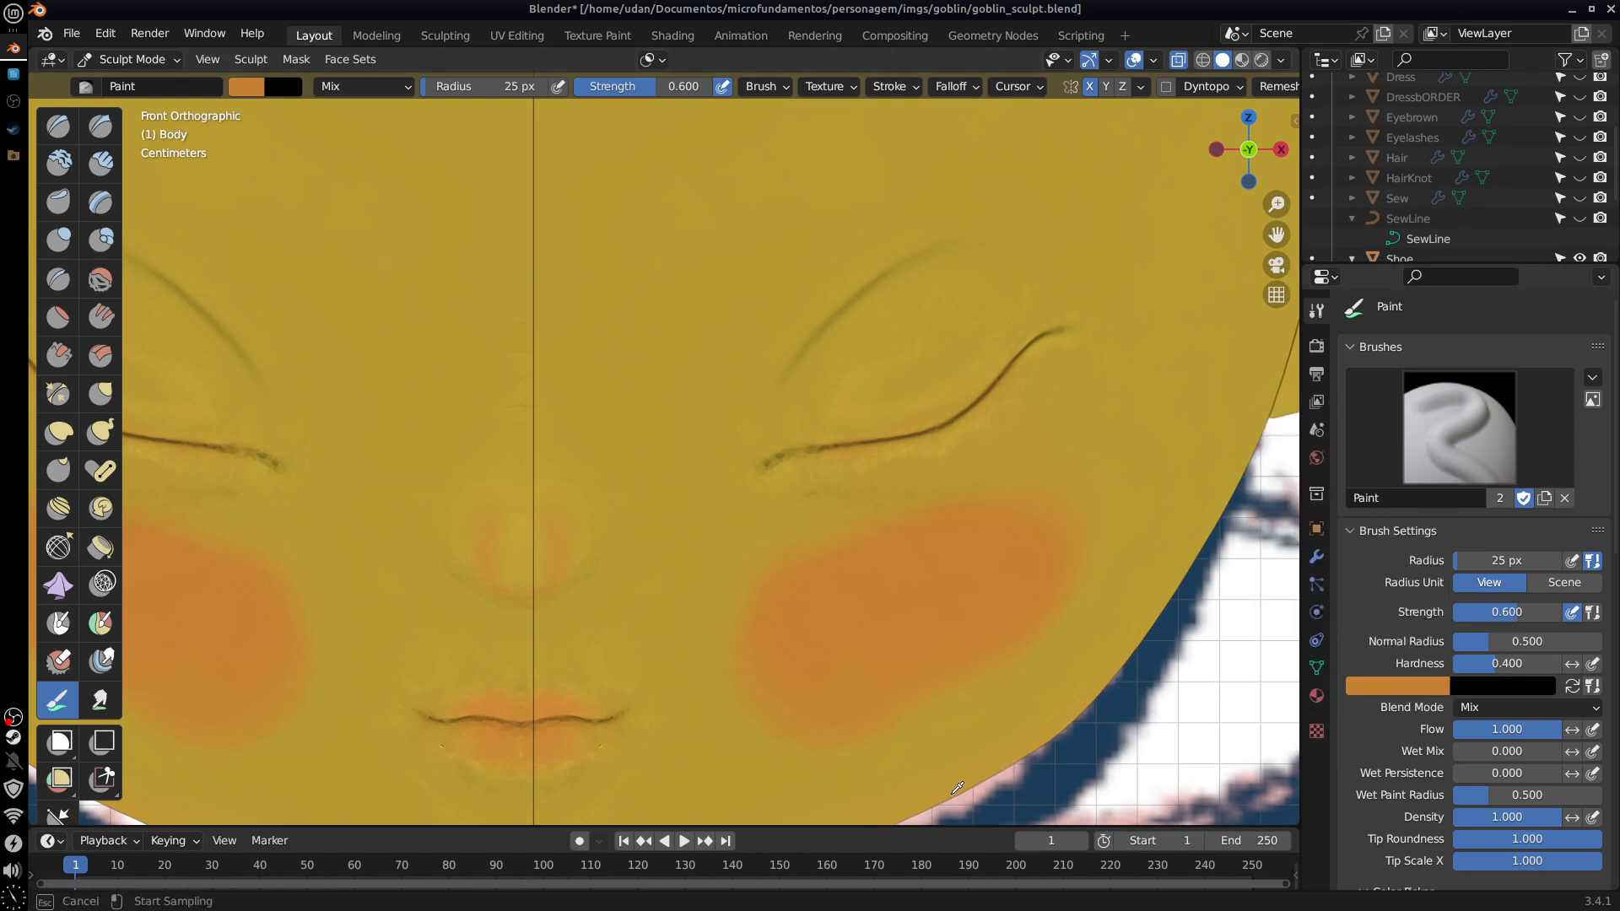
pyautogui.click(954, 779)
pyautogui.moveTo(545, 557)
pyautogui.mouseDown()
pyautogui.moveTo(548, 580)
pyautogui.moveTo(567, 530)
pyautogui.moveTo(546, 430)
pyautogui.moveTo(492, 575)
pyautogui.moveTo(461, 562)
pyautogui.moveTo(582, 581)
pyautogui.moveTo(567, 586)
pyautogui.mouseUp()
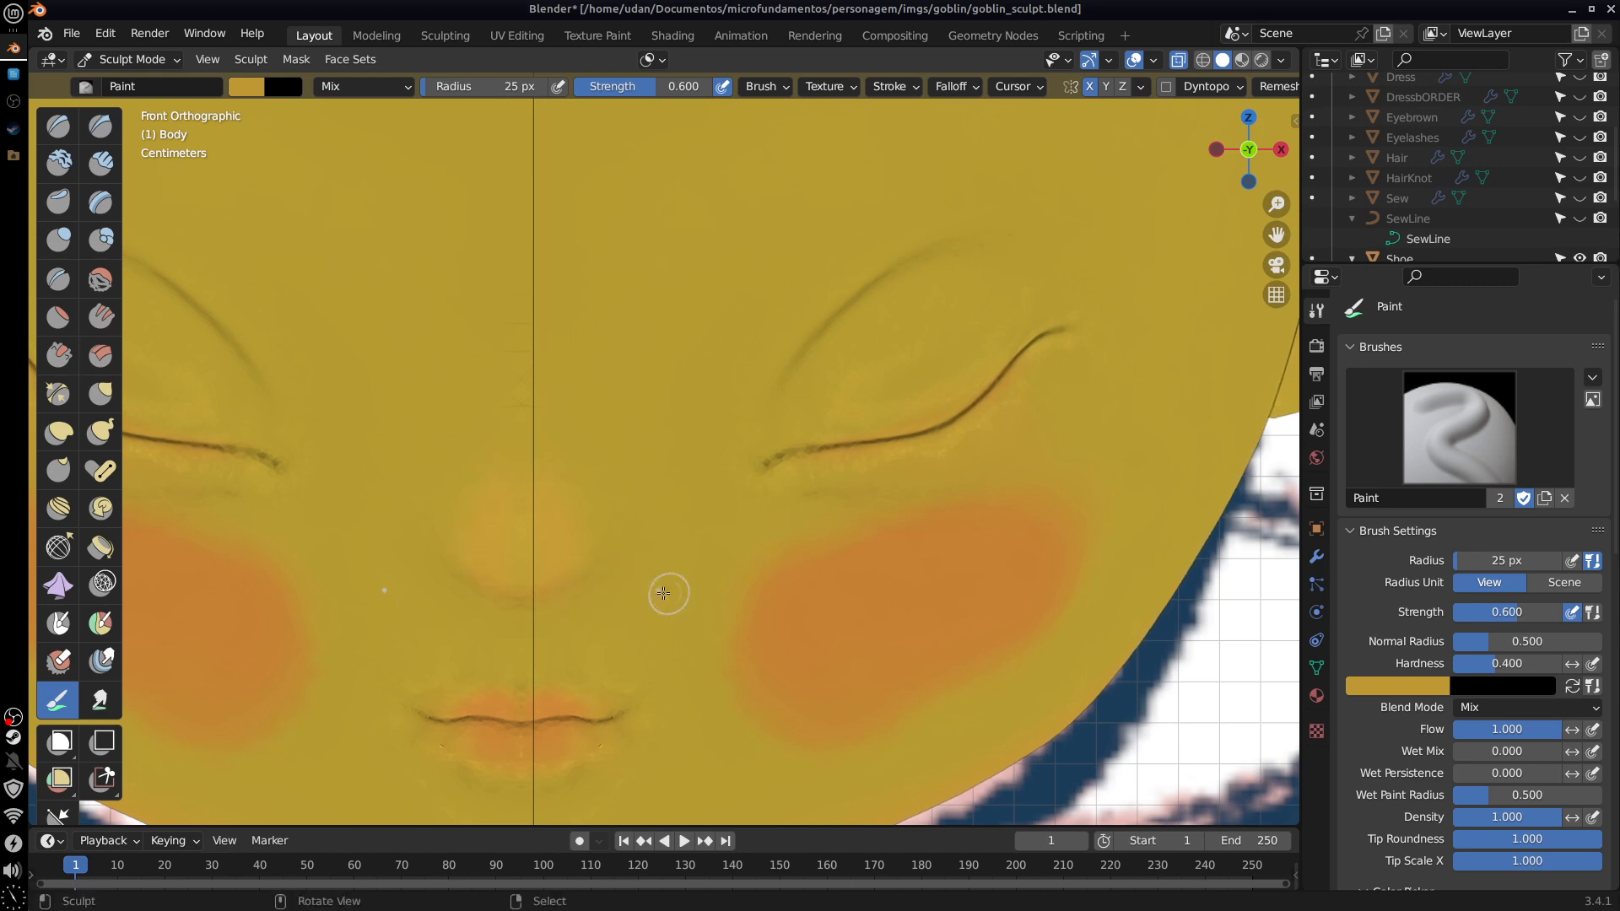
# Step: Inspect the whole painted Body isolated in local view, and return to the full scene
pyautogui.scroll(-6, 788, 615)
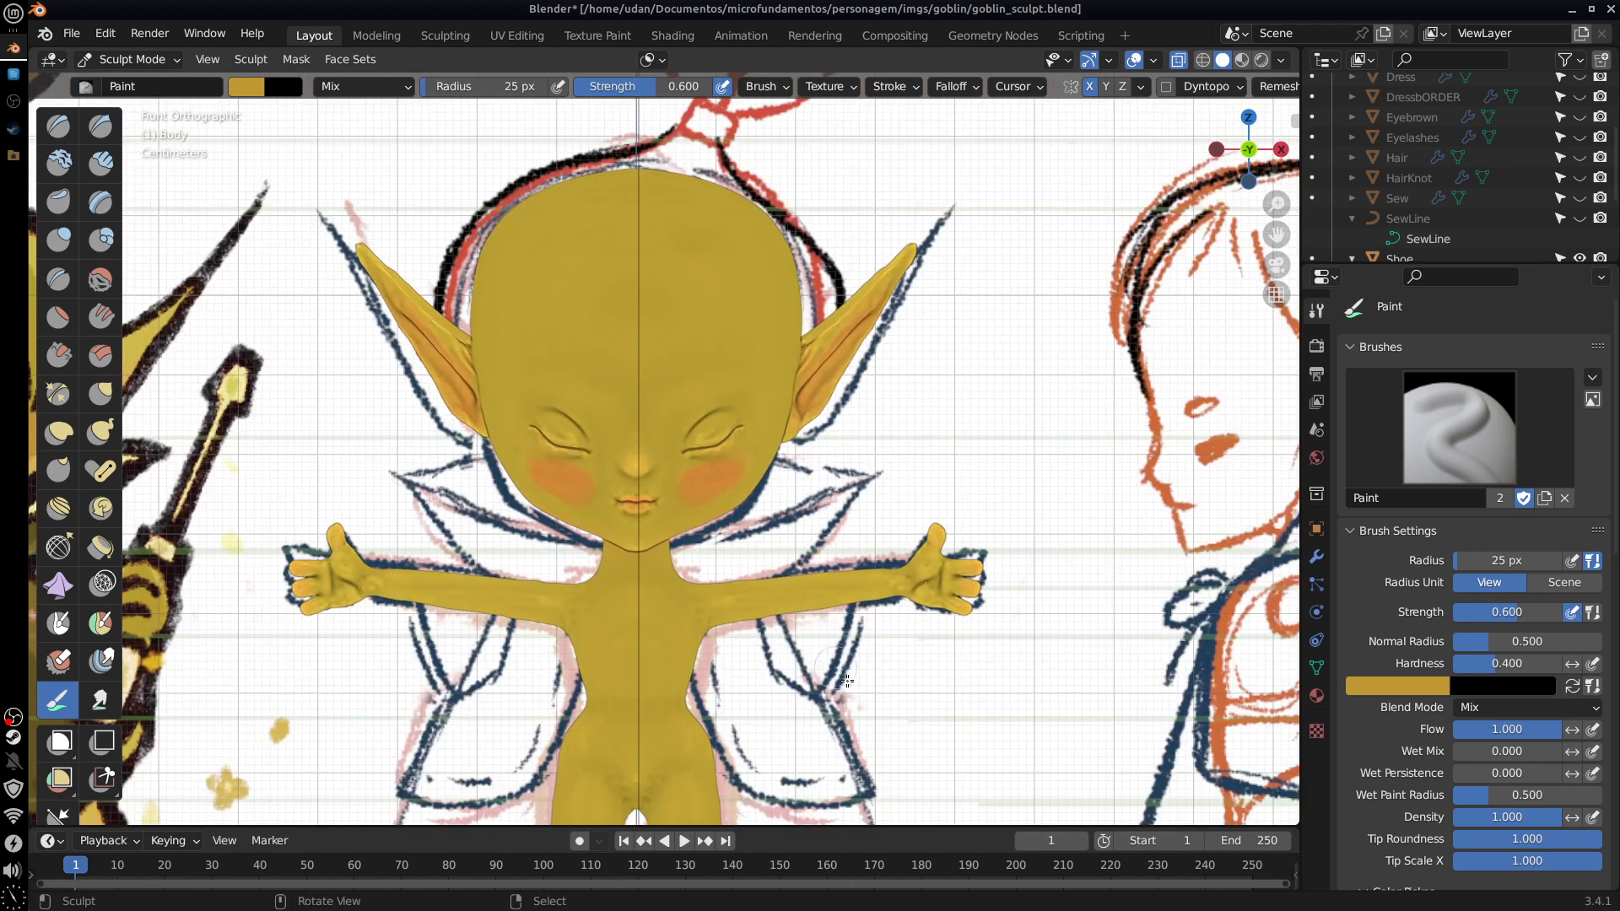
pyautogui.keyDown('shift'); pyautogui.moveTo(846, 680); pyautogui.dragTo(891, 607, button='middle'); pyautogui.keyUp('shift')
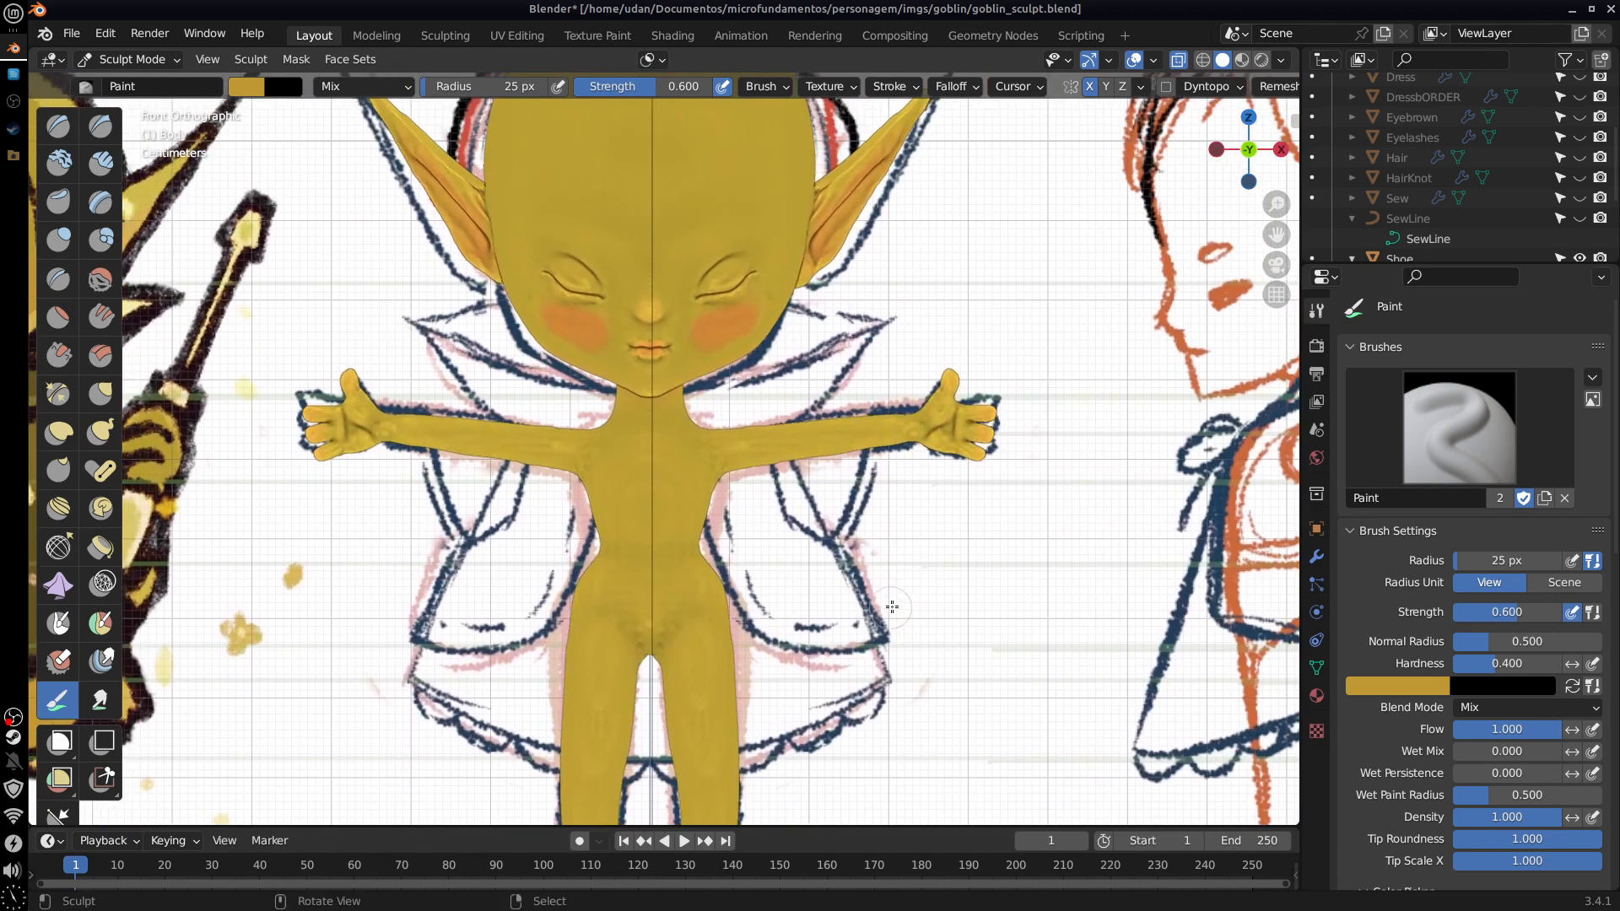
pyautogui.press('KP_Divide')
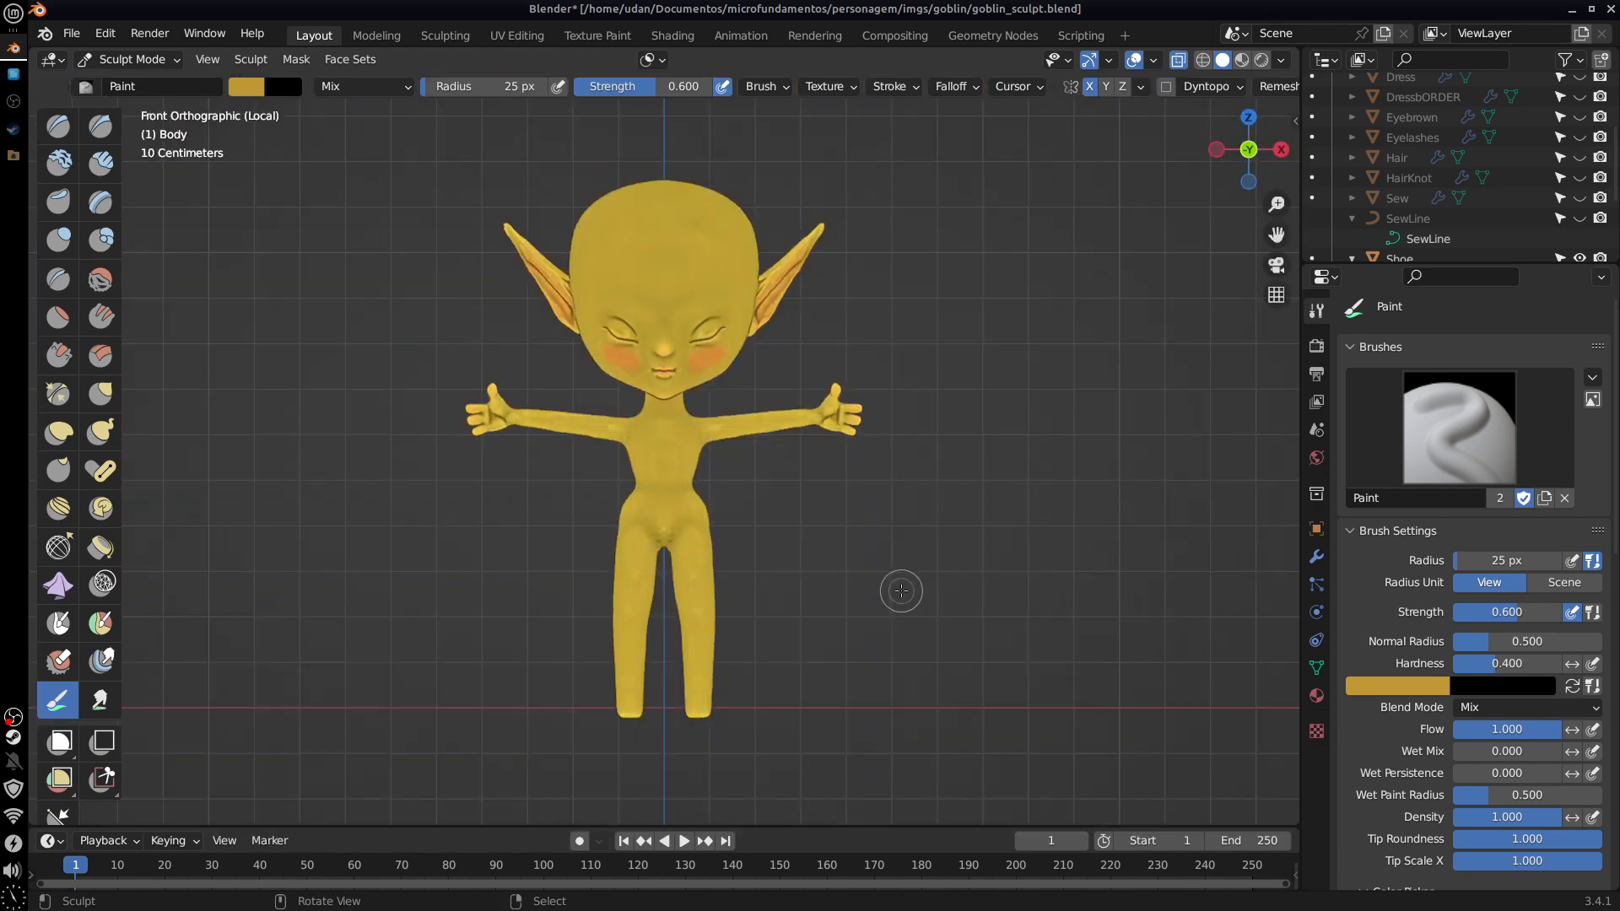
pyautogui.press('KP_Divide')
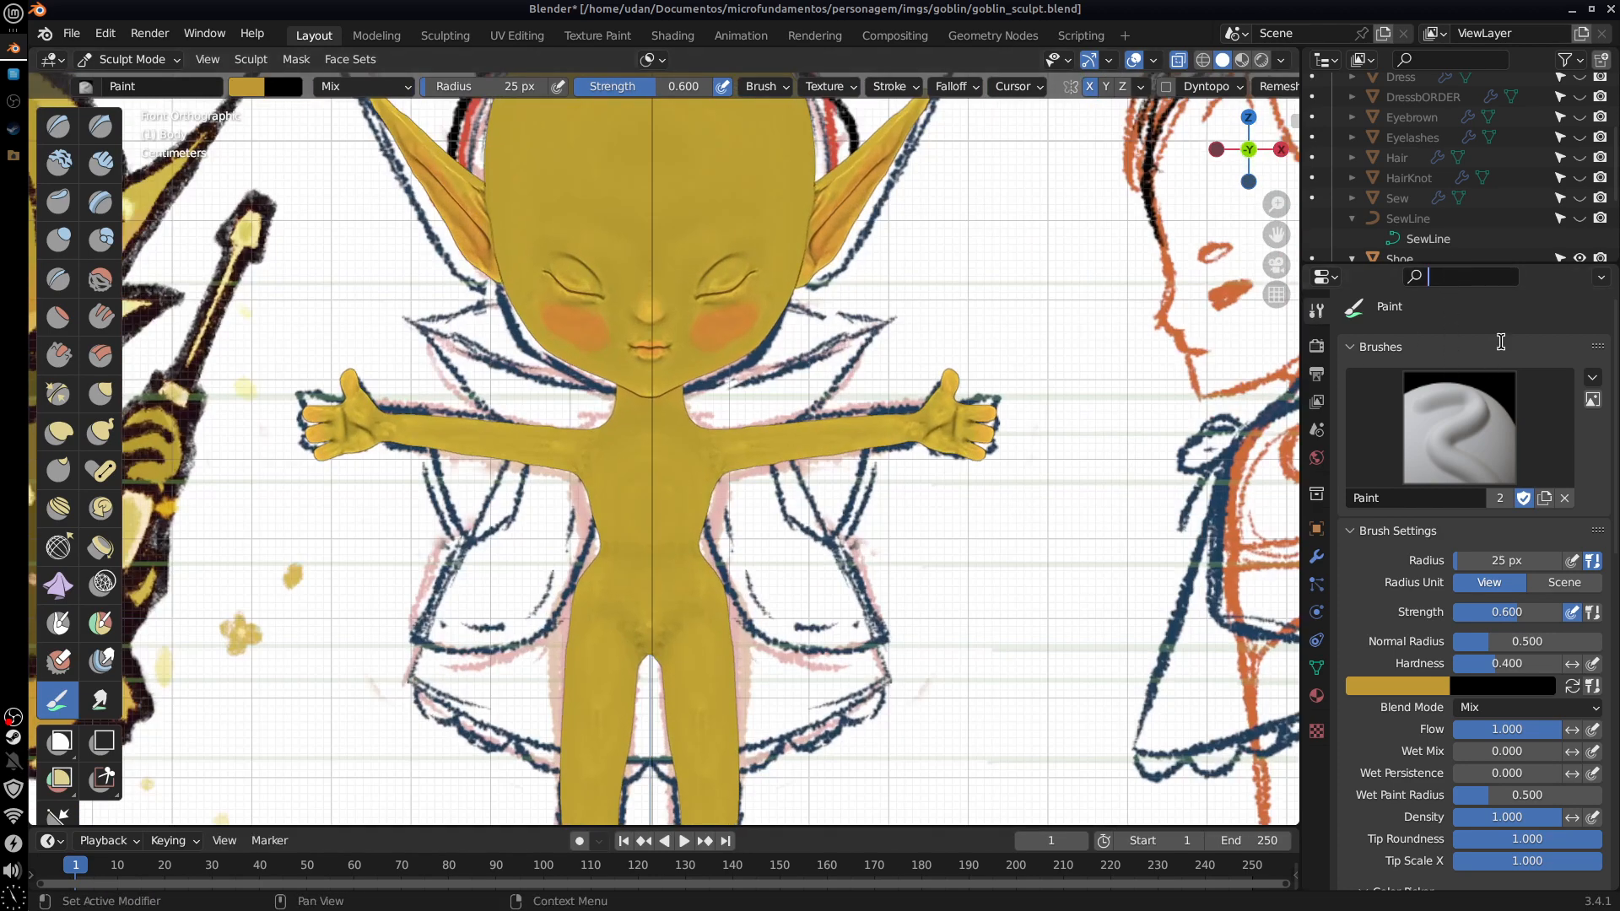
# Step: Enlarge the Outliner to list all objects, and hide the Body while showing the Coat
pyautogui.moveTo(1537, 264); pyautogui.dragTo(1537, 558)
pyautogui.click(1579, 125)
pyautogui.click(1579, 144)
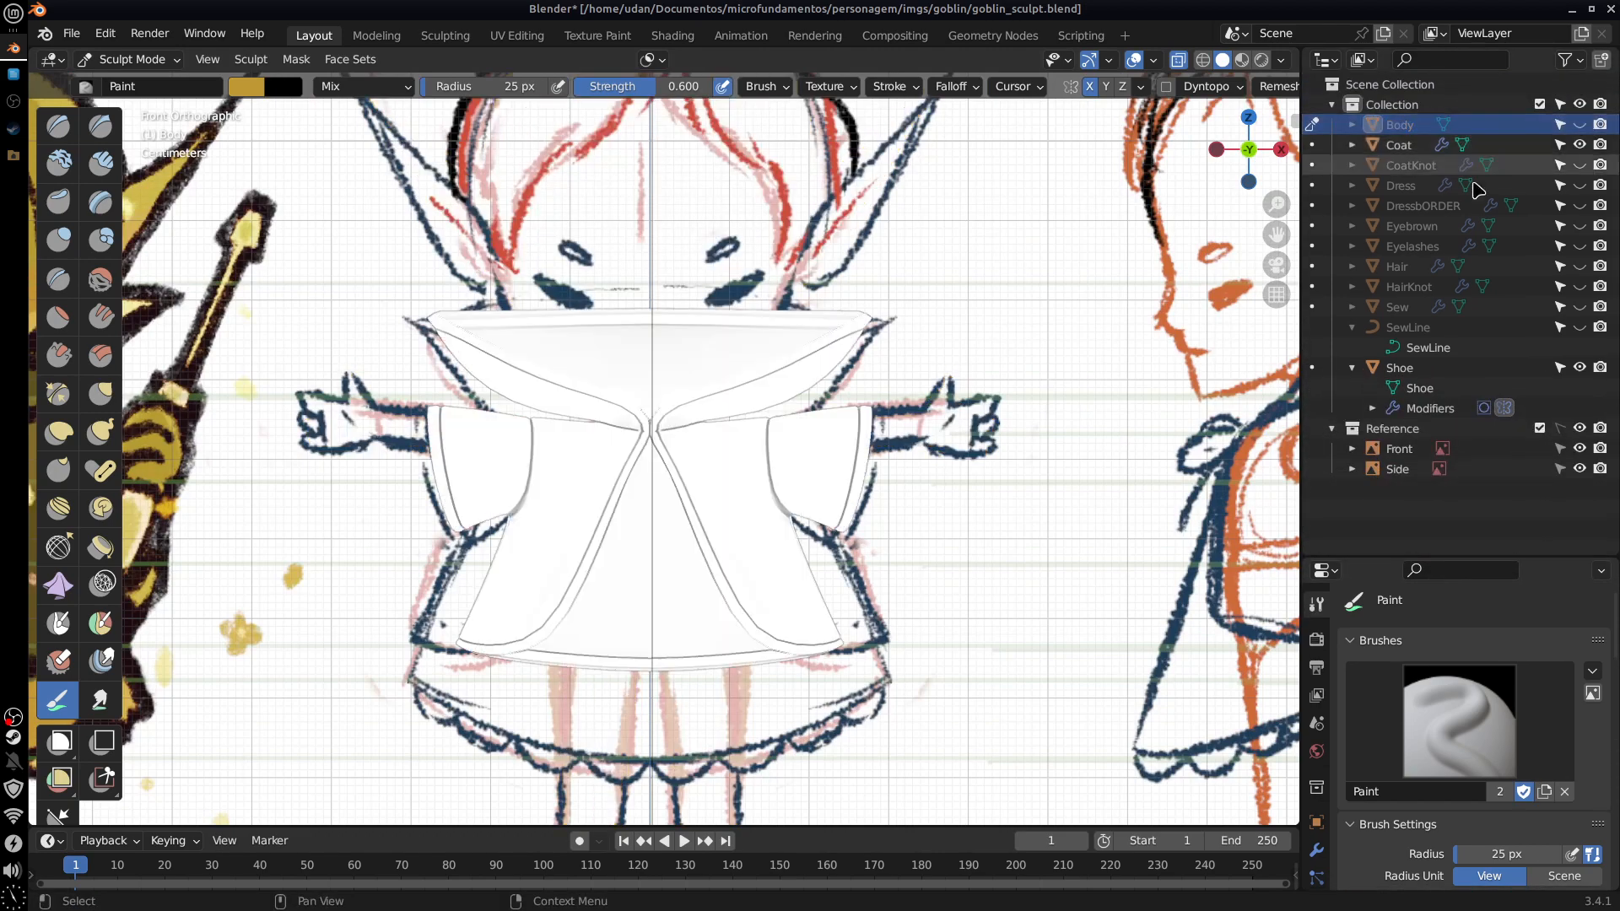
# Step: Sample the dark olive of the artwork's coat as the sculpting Paint brush colour
pyautogui.keyDown('shift'); pyautogui.moveTo(852, 543); pyautogui.dragTo(1152, 511, button='middle'); pyautogui.keyUp('shift')
pyautogui.keyDown('shift'); pyautogui.moveTo(920, 596); pyautogui.dragTo(1130, 575, button='middle'); pyautogui.keyUp('shift')
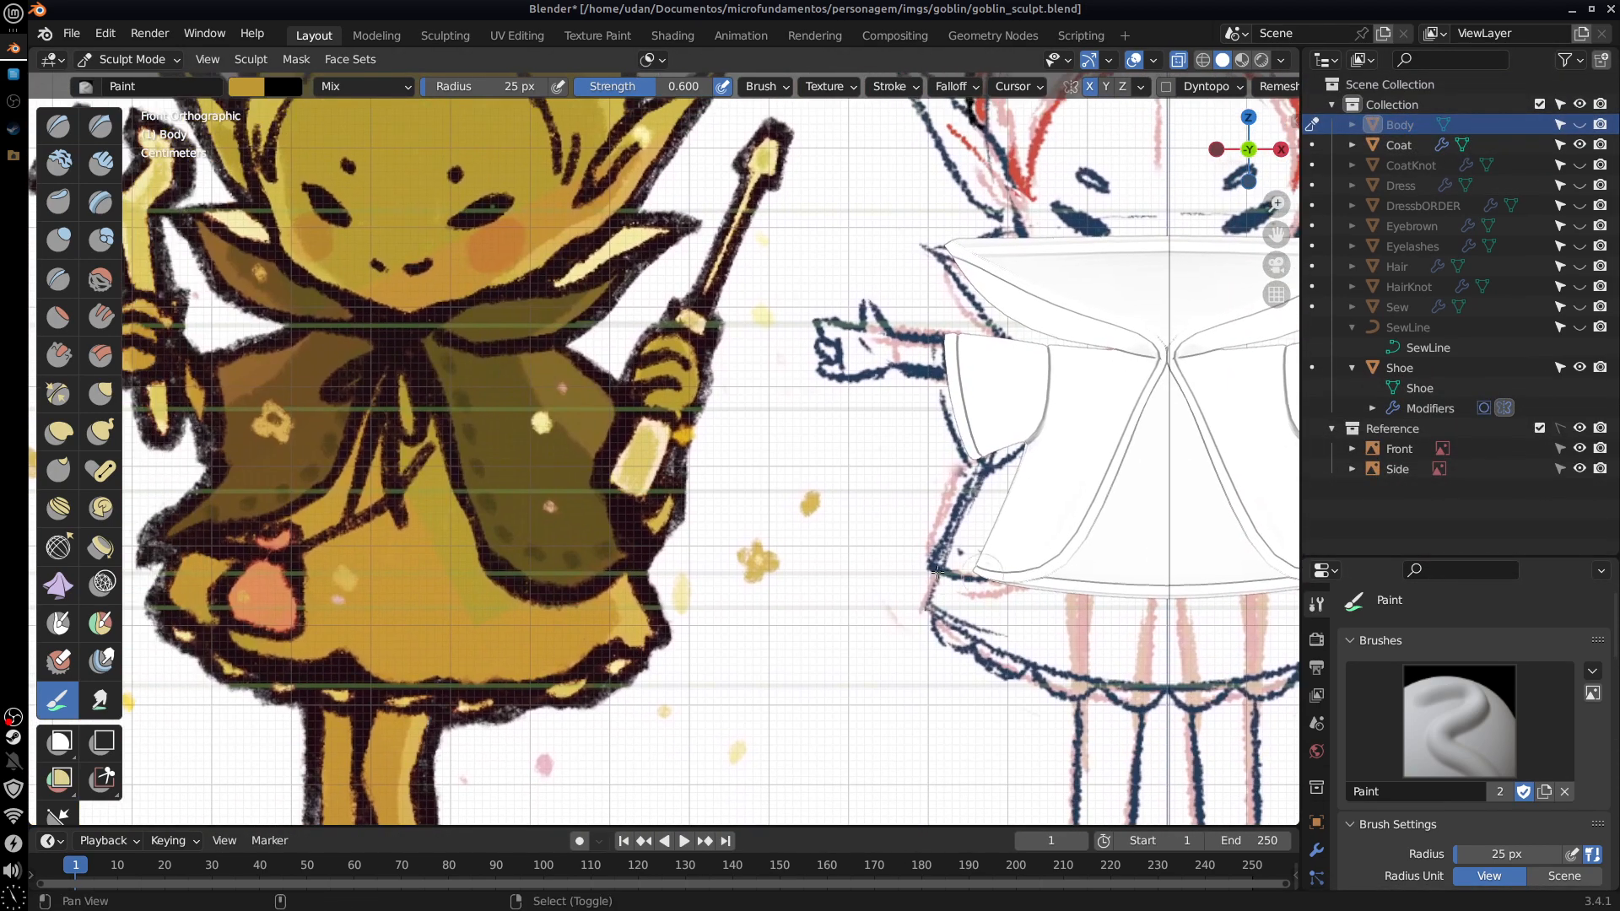
pyautogui.keyDown('shift'); pyautogui.moveTo(856, 616); pyautogui.dragTo(570, 641, button='middle'); pyautogui.keyUp('shift')
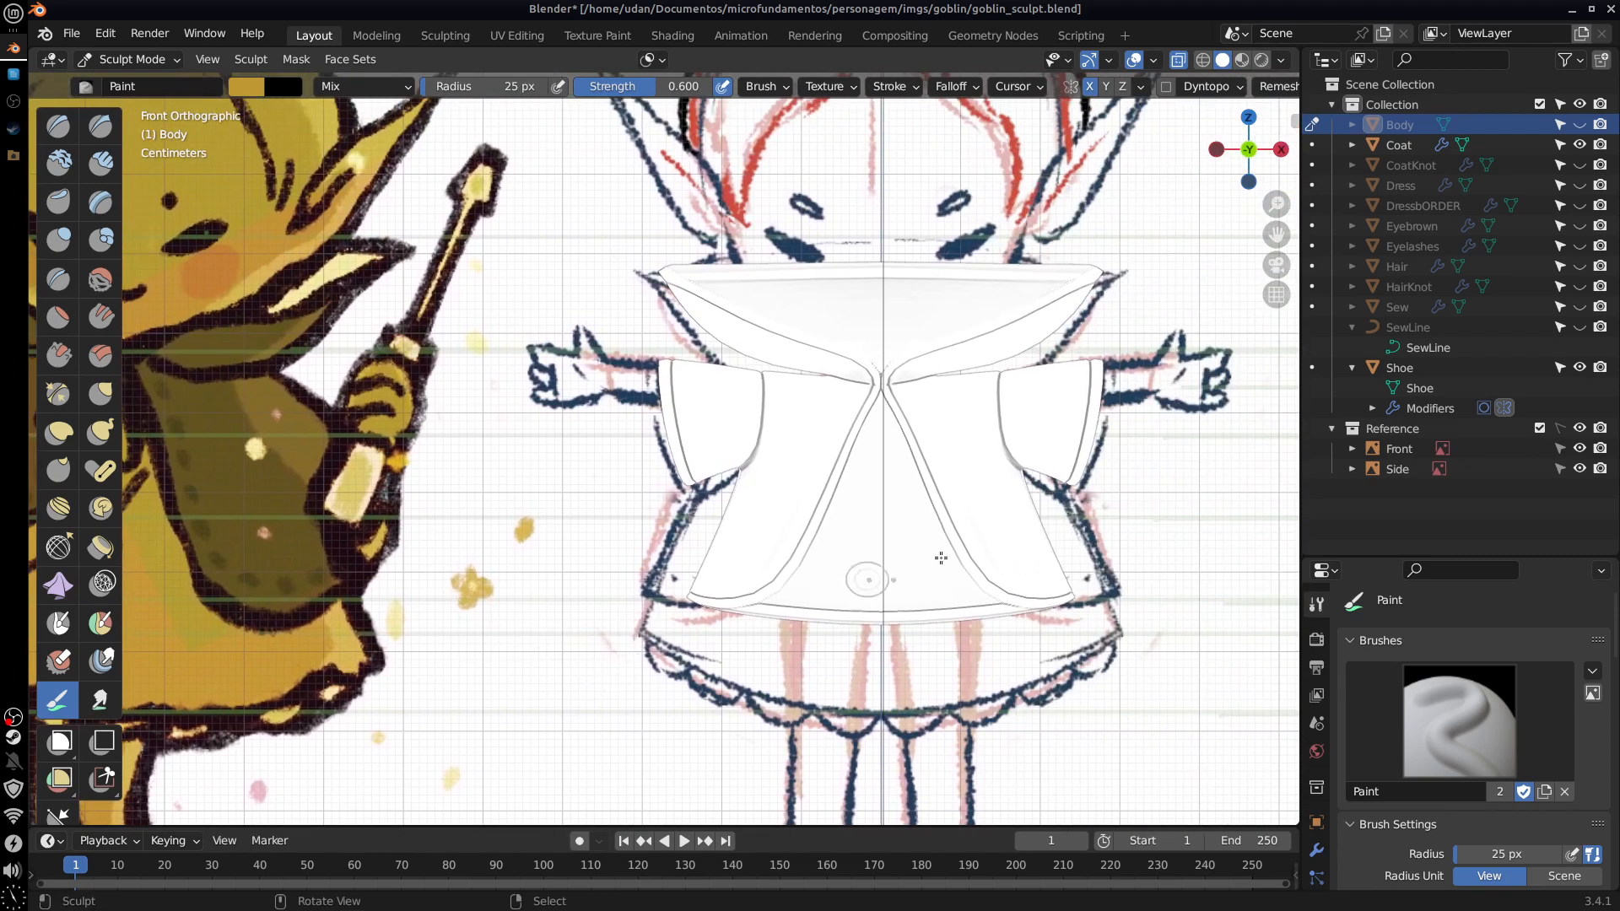
pyautogui.click(253, 90)
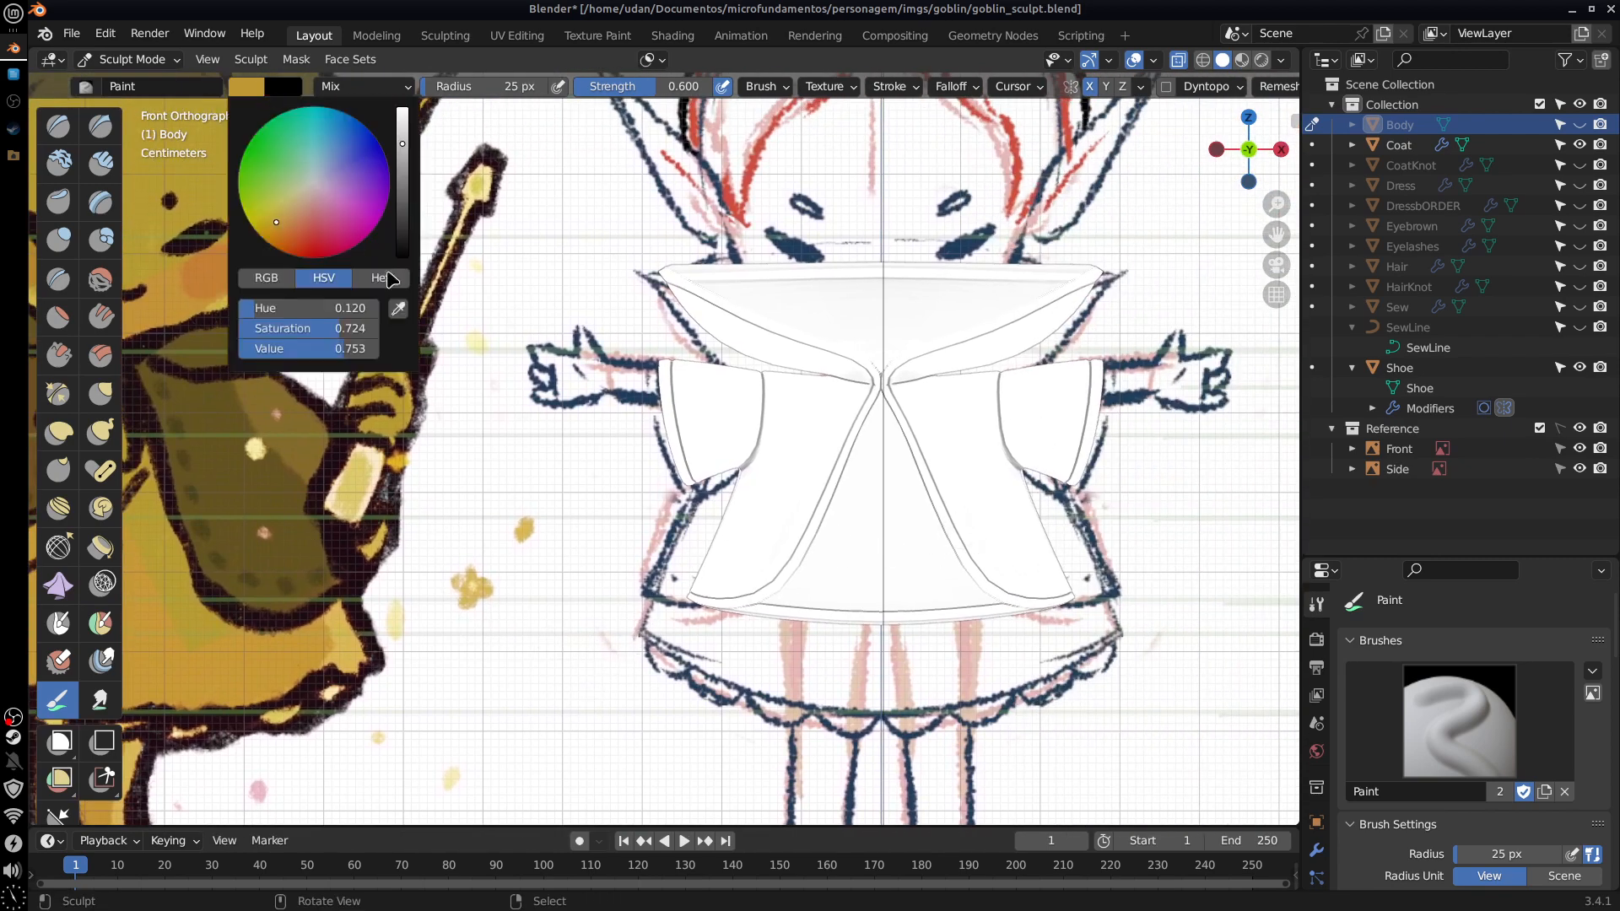
pyautogui.click(400, 309)
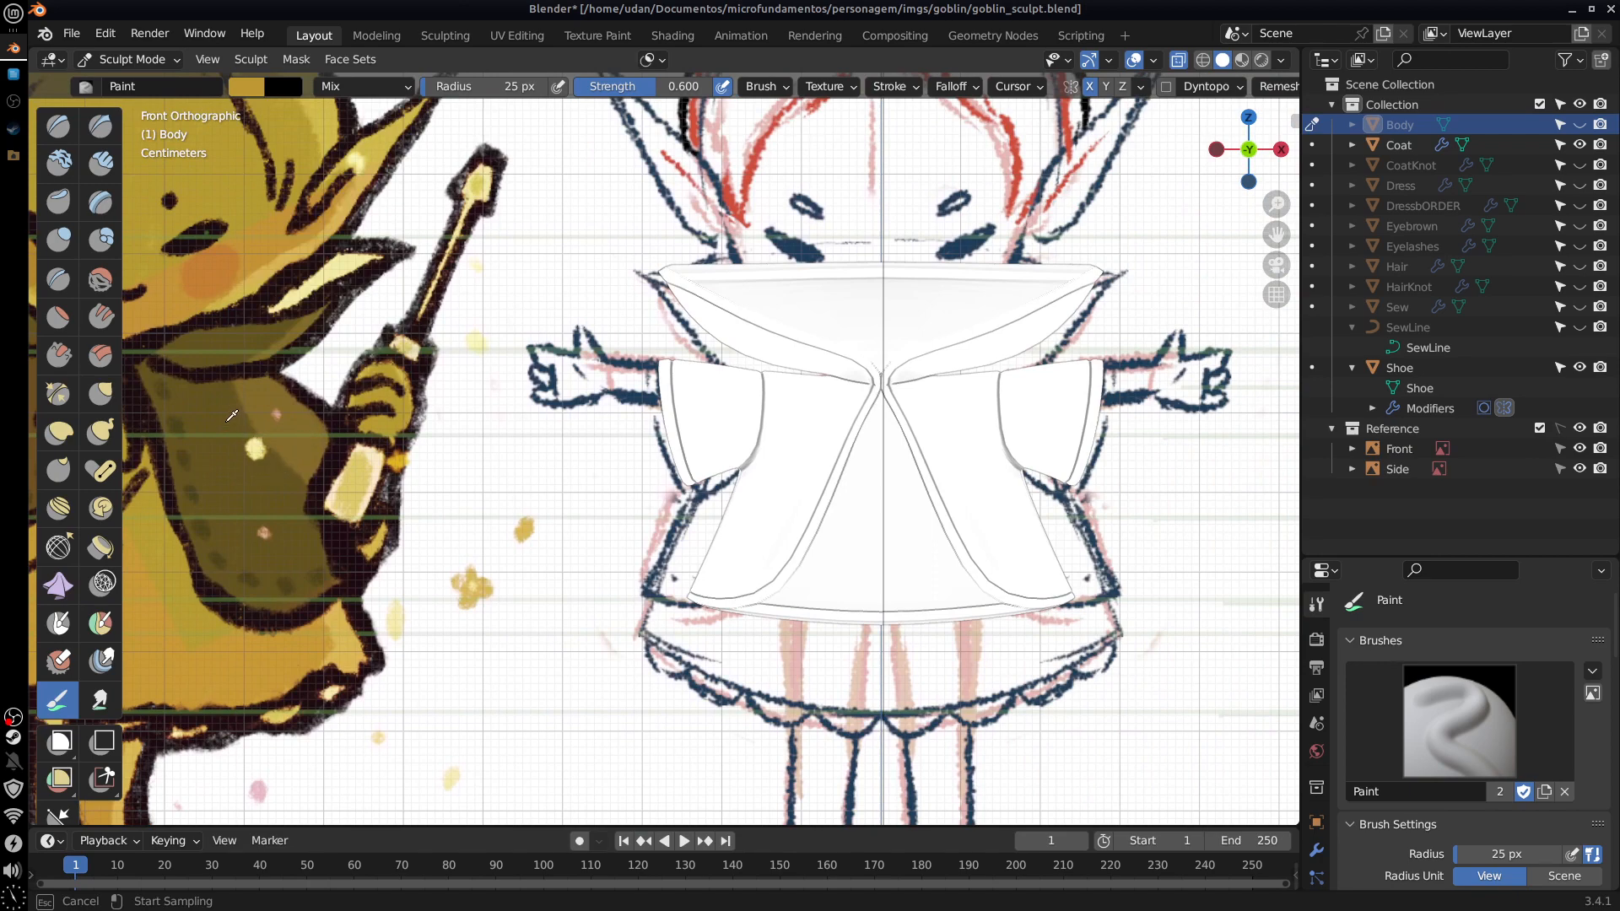
pyautogui.click(227, 416)
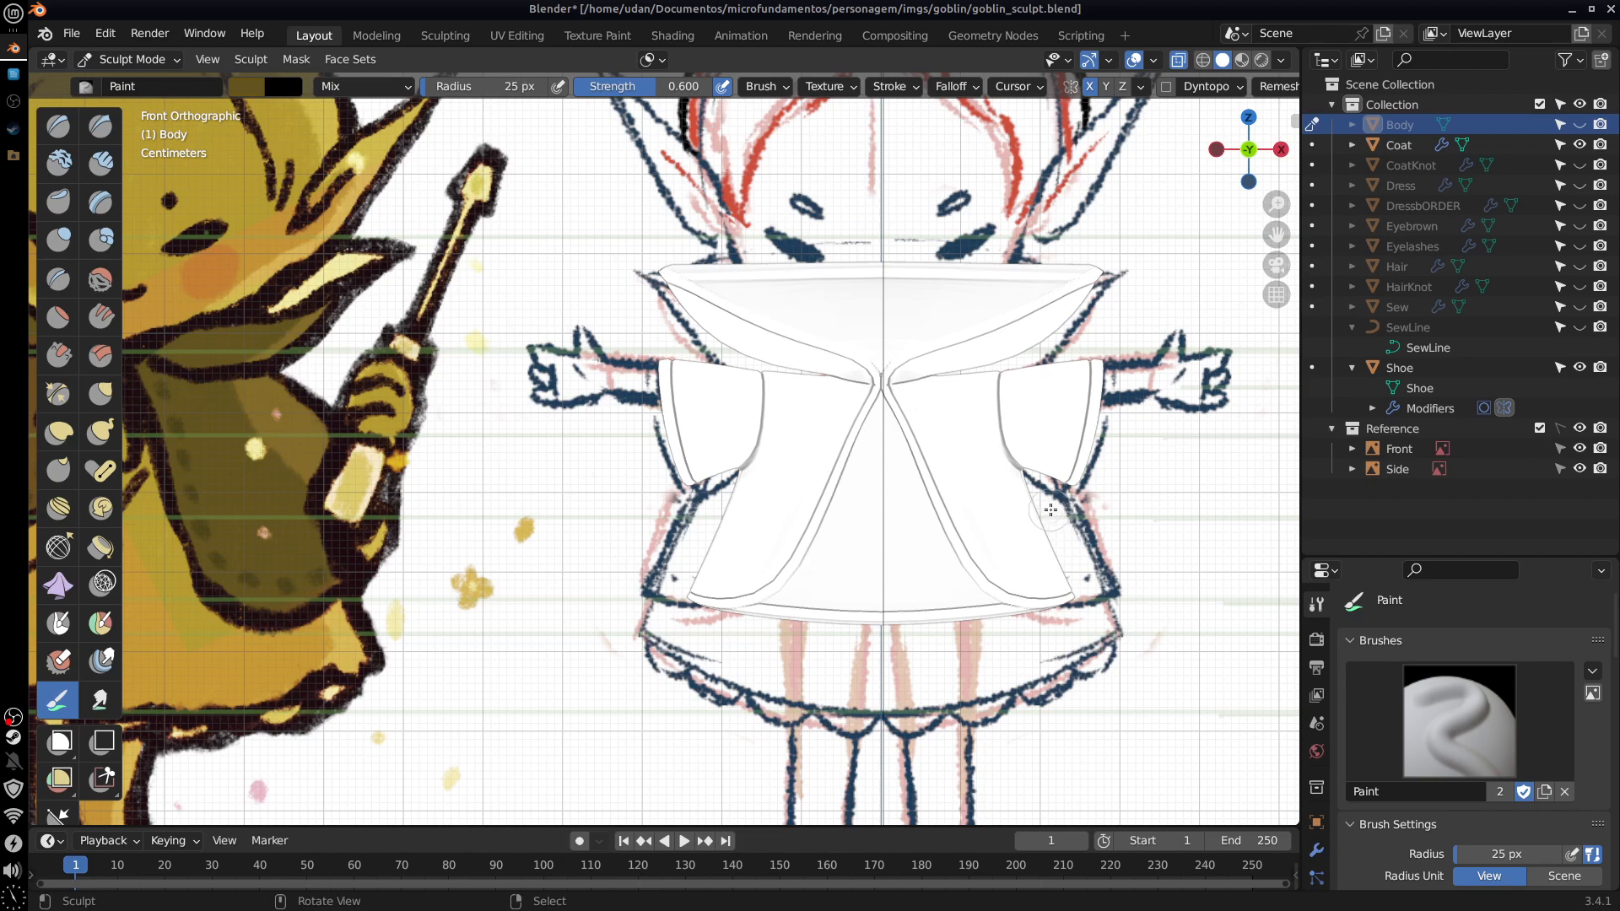
# Step: Switch to Vertex Paint mode and sample the artwork coat's dark olive as the Draw brush colour
pyautogui.click(179, 61)
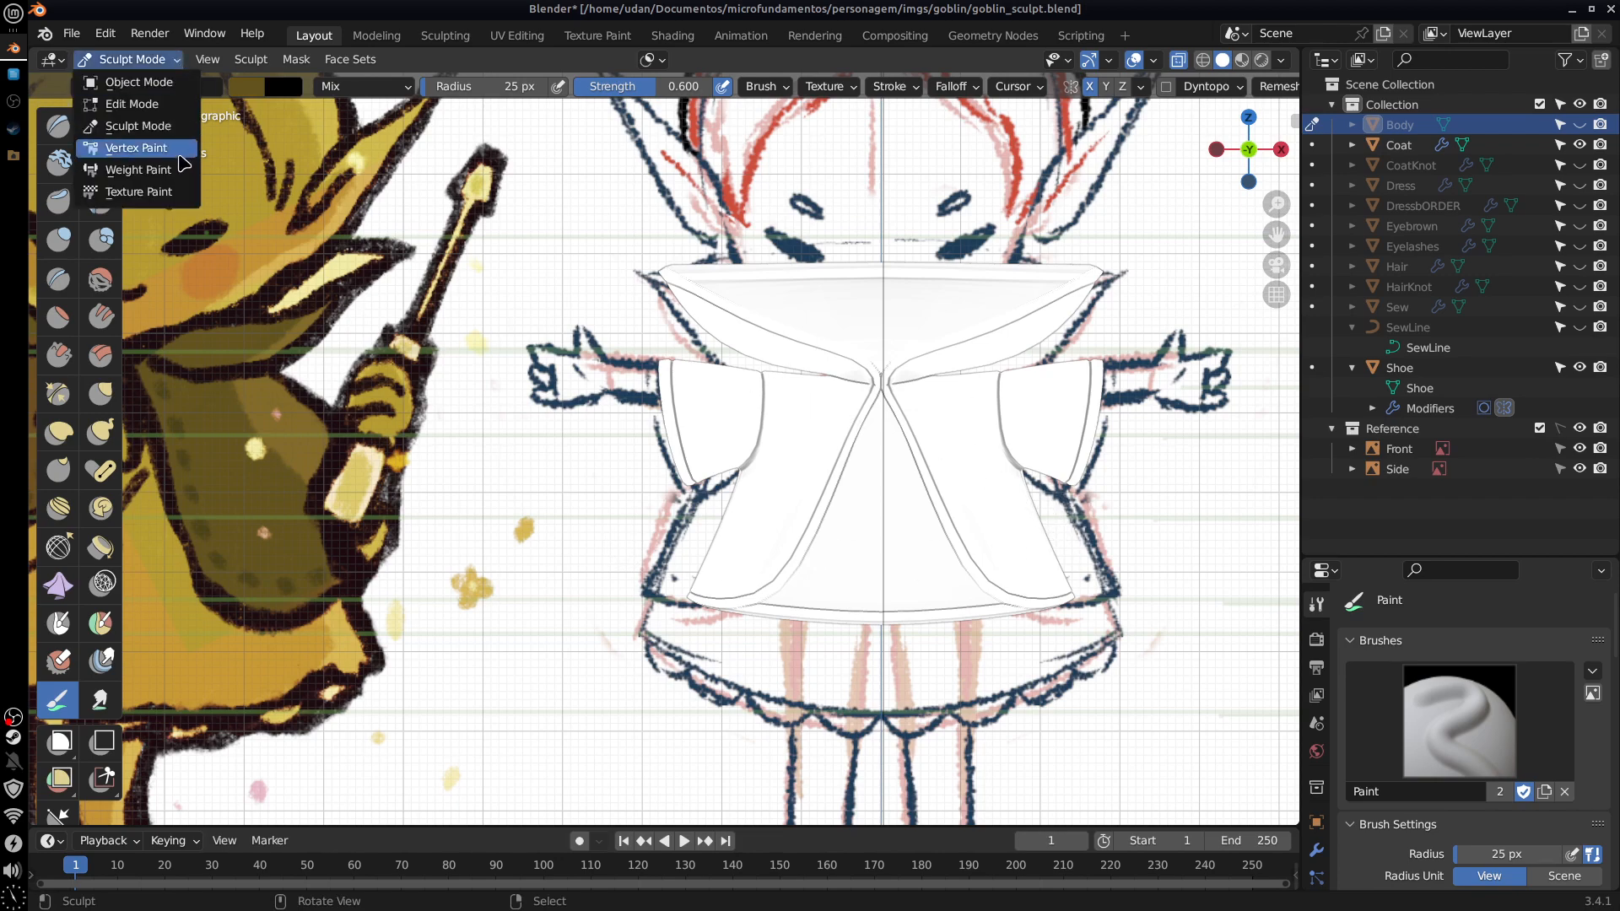
pyautogui.press('Return')
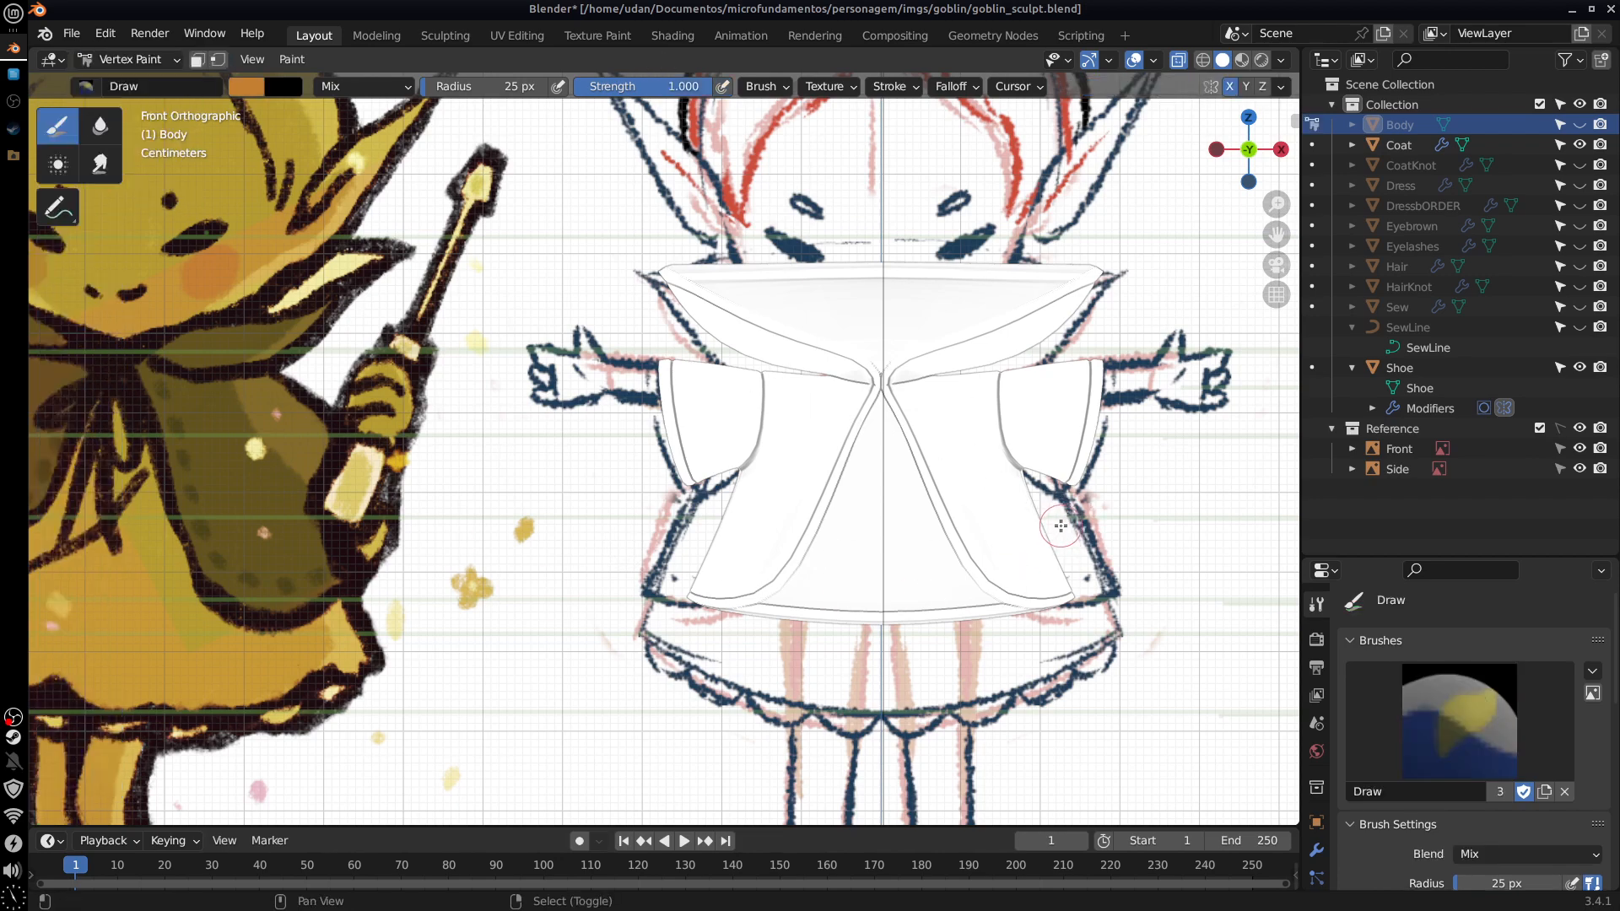
pyautogui.moveTo(1059, 527); pyautogui.dragTo(1034, 539, button='middle')
pyautogui.press('KP_1')
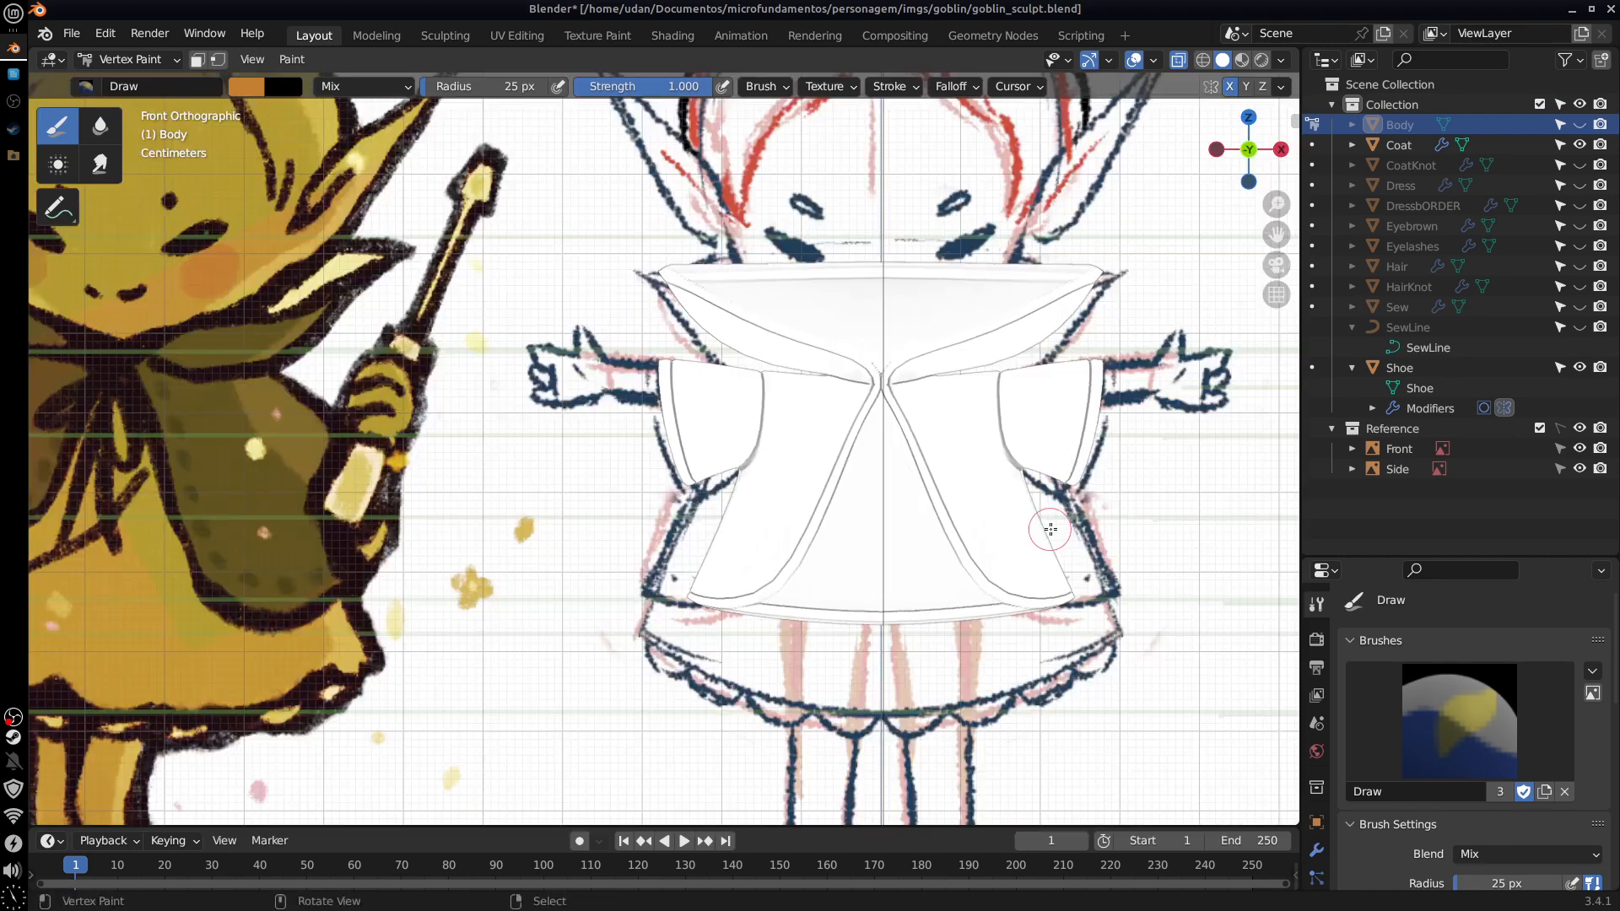
pyautogui.click(248, 95)
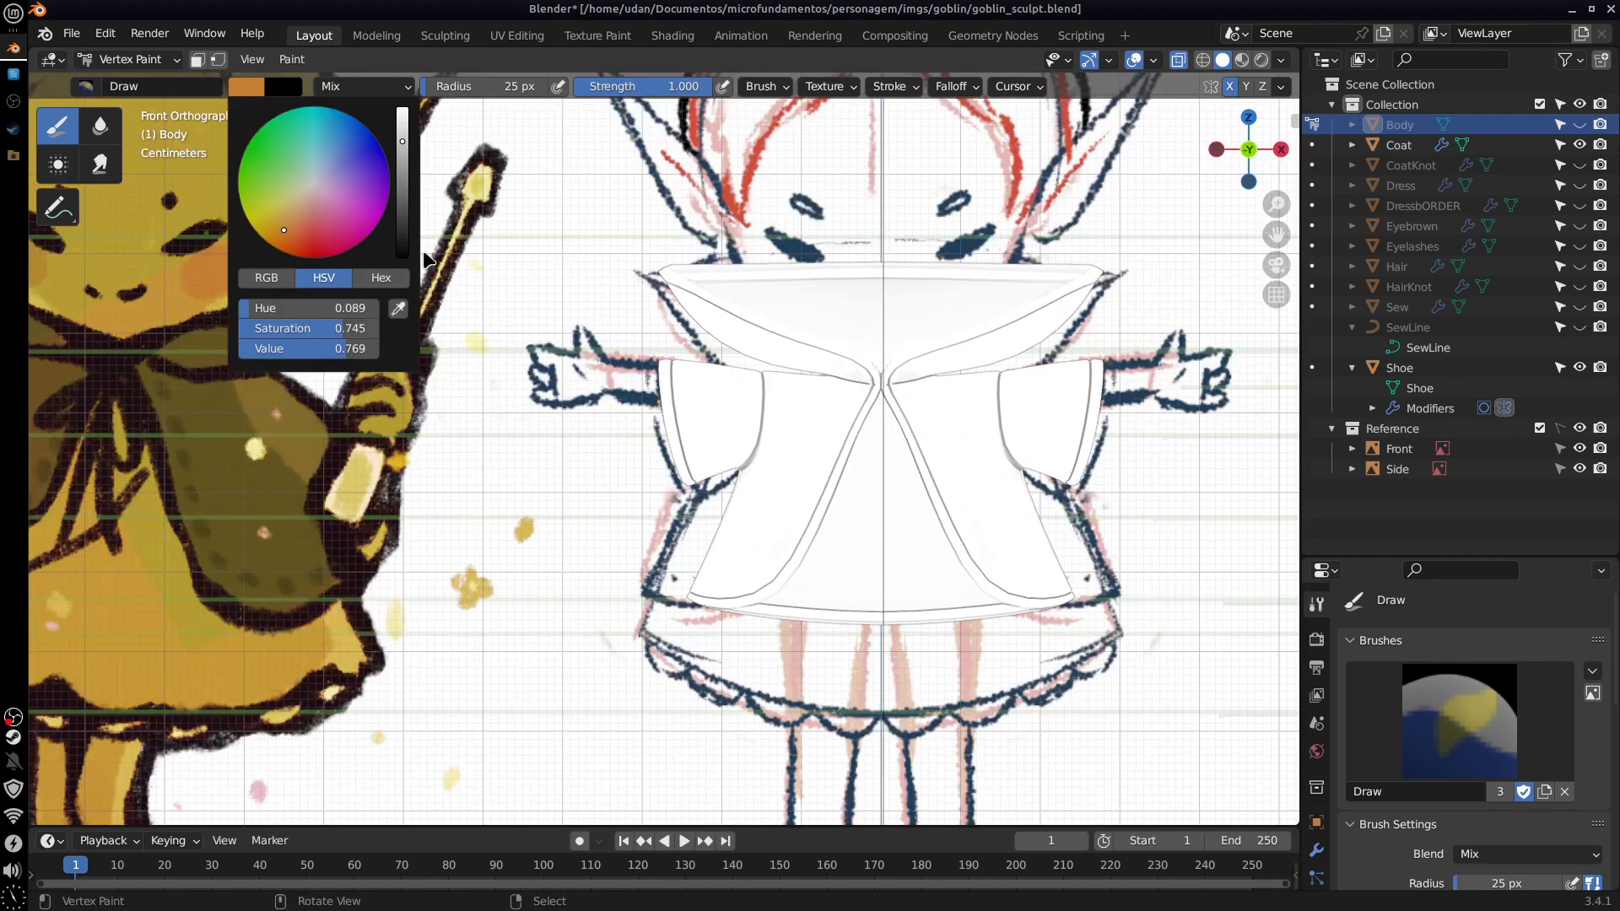
pyautogui.click(398, 308)
pyautogui.click(266, 467)
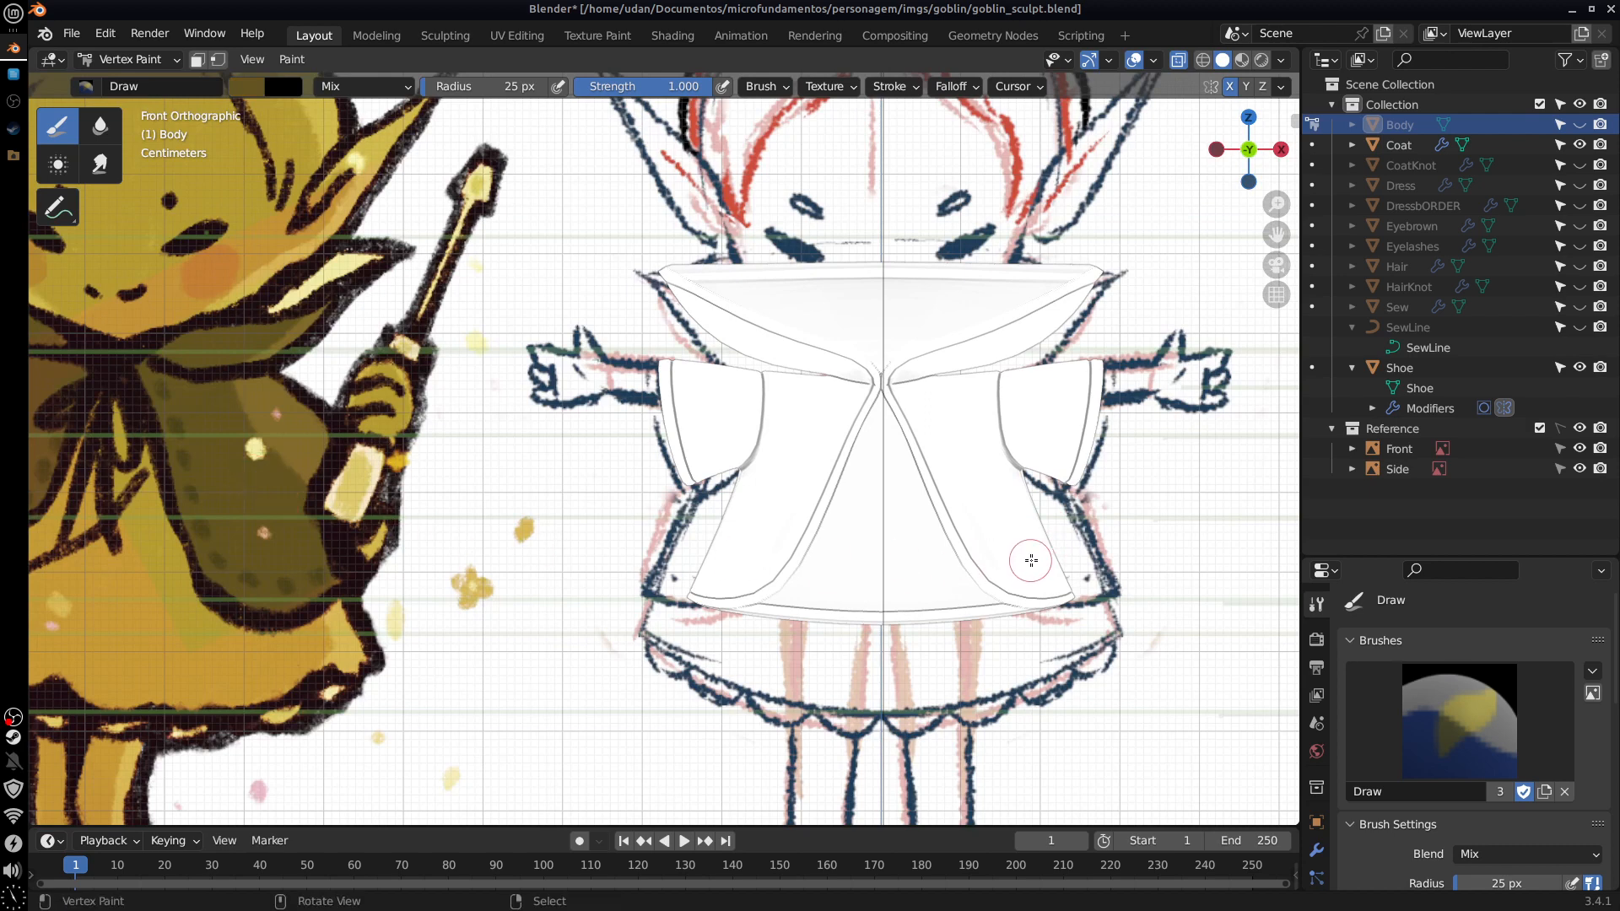
# Step: Show the Body in Object Mode, and undo its dark olive fill together with the mode and visibility changes
pyautogui.click(1316, 125)
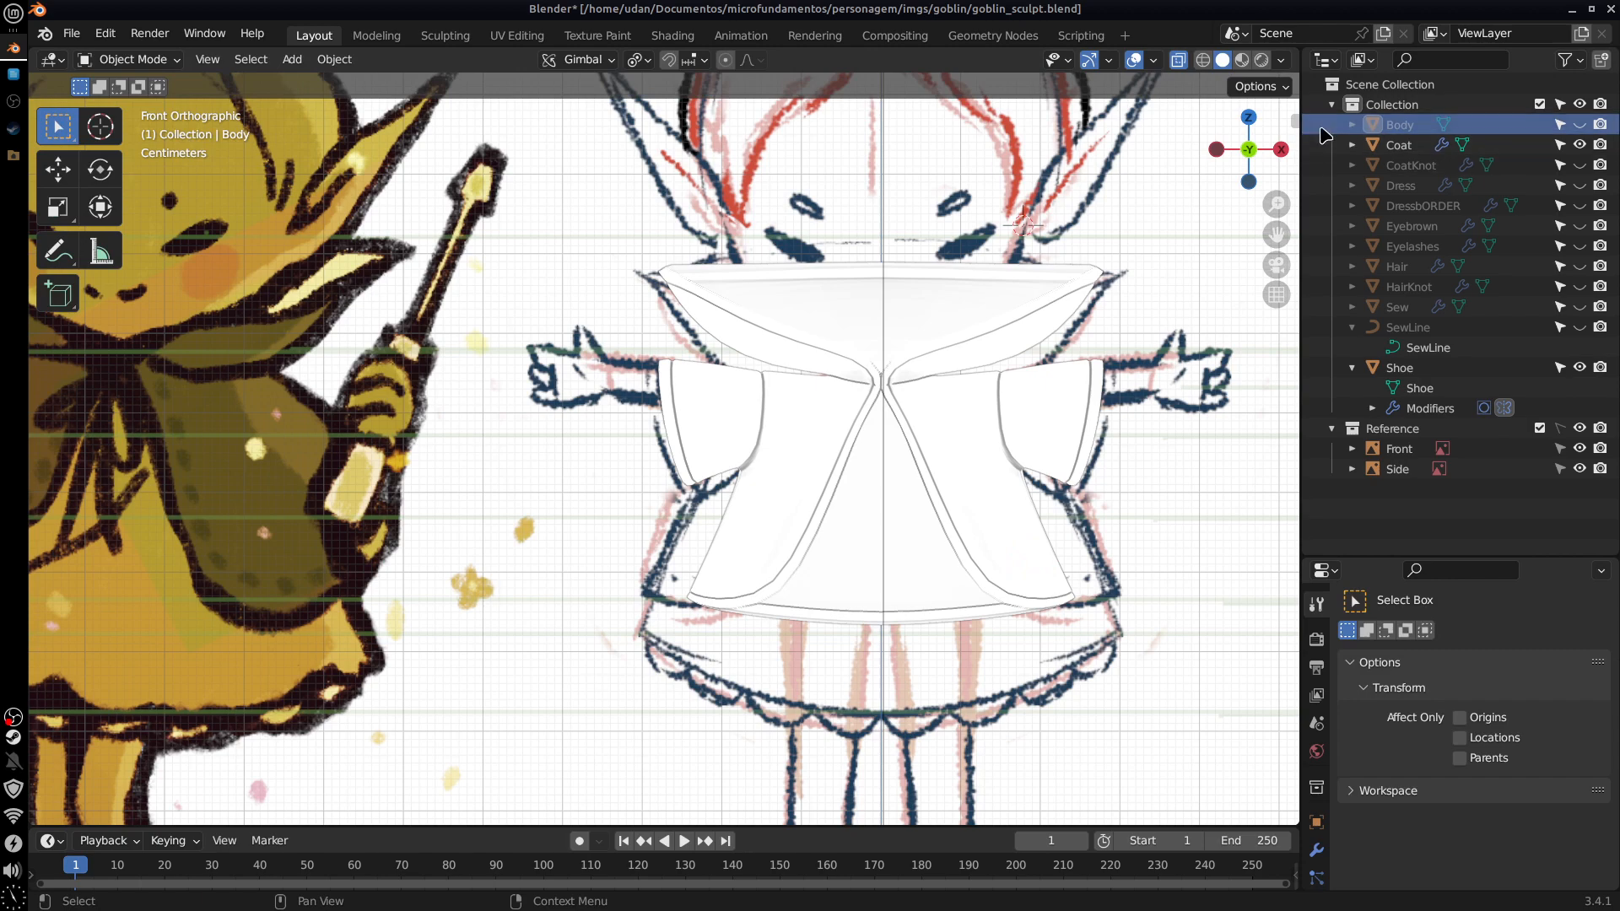
pyautogui.click(1580, 125)
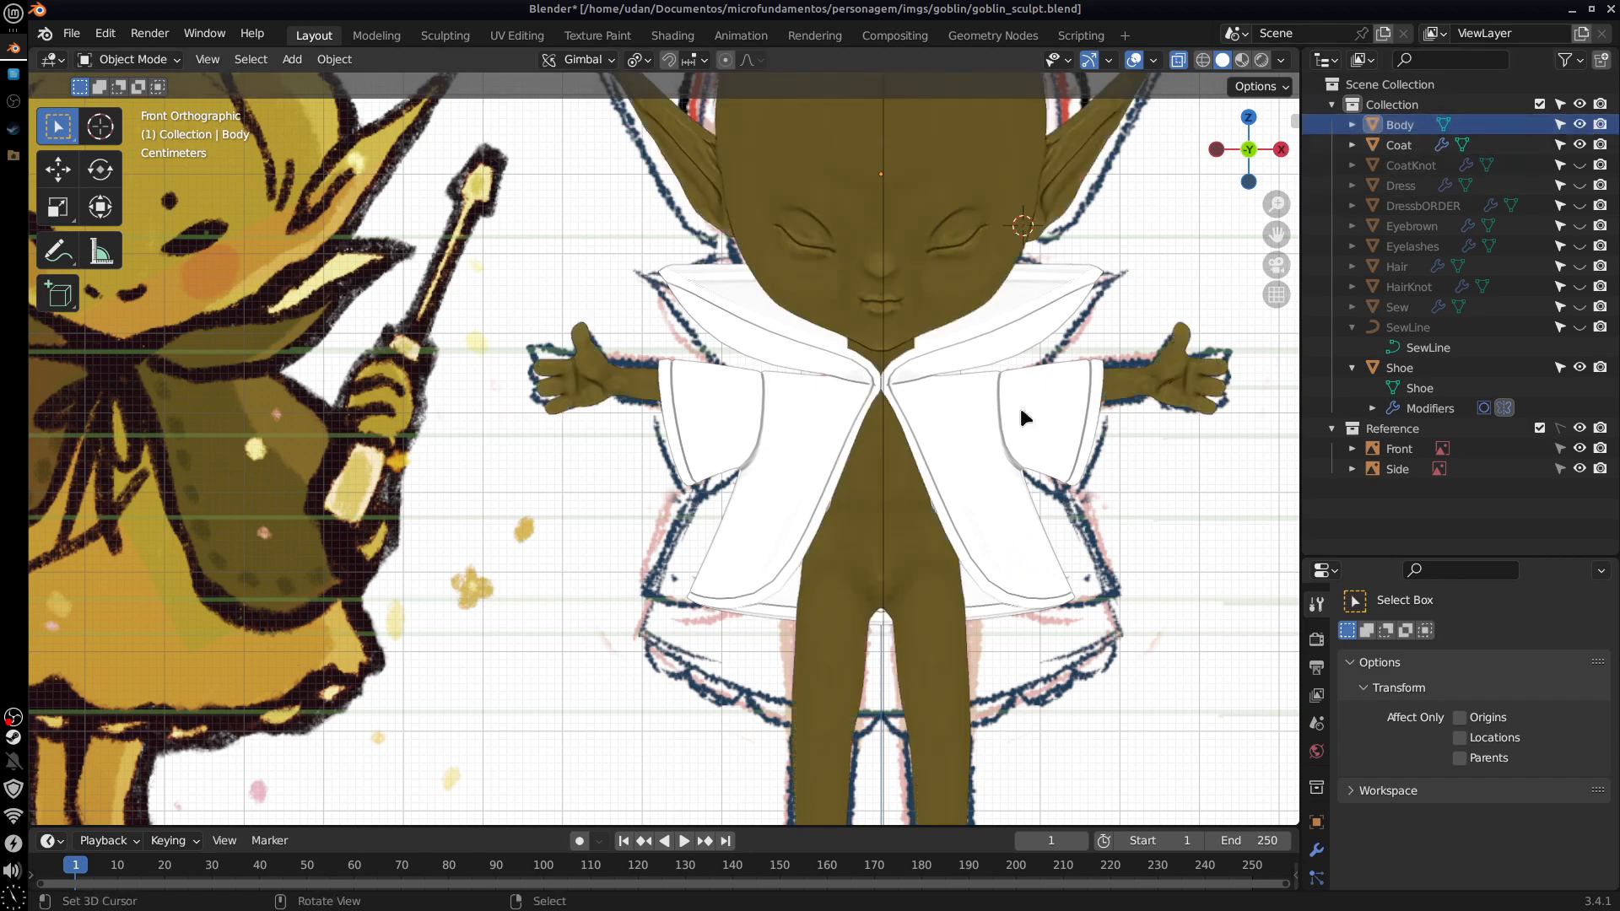
pyautogui.hotkey('ctrl', 'z')
pyautogui.hotkey('ctrl', 'z')
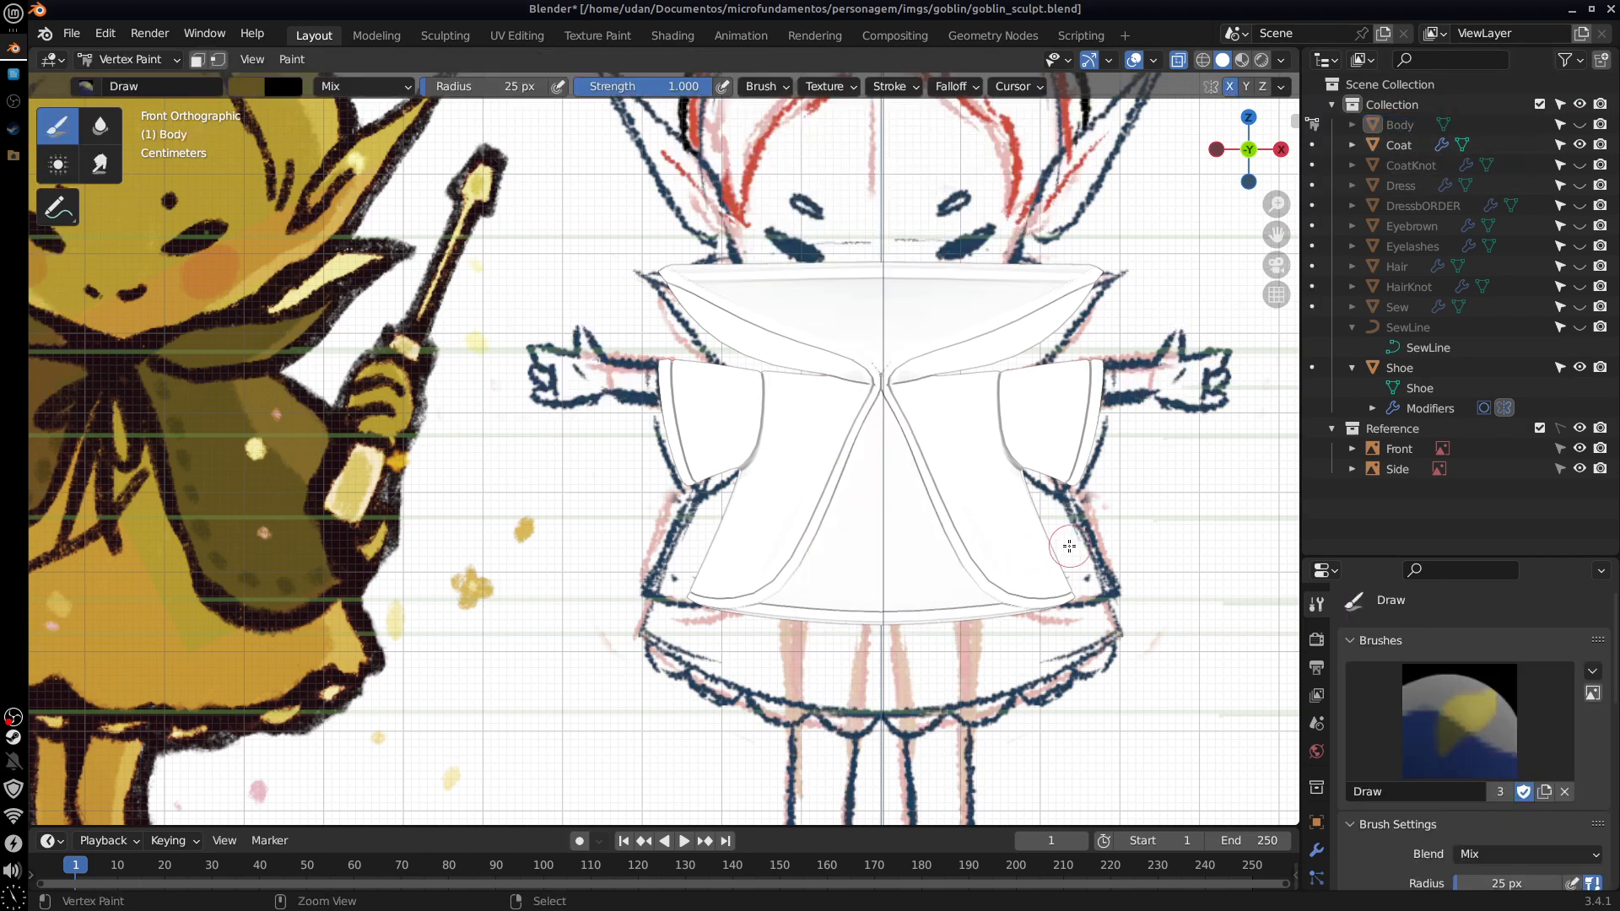
pyautogui.hotkey('ctrl', 'z')
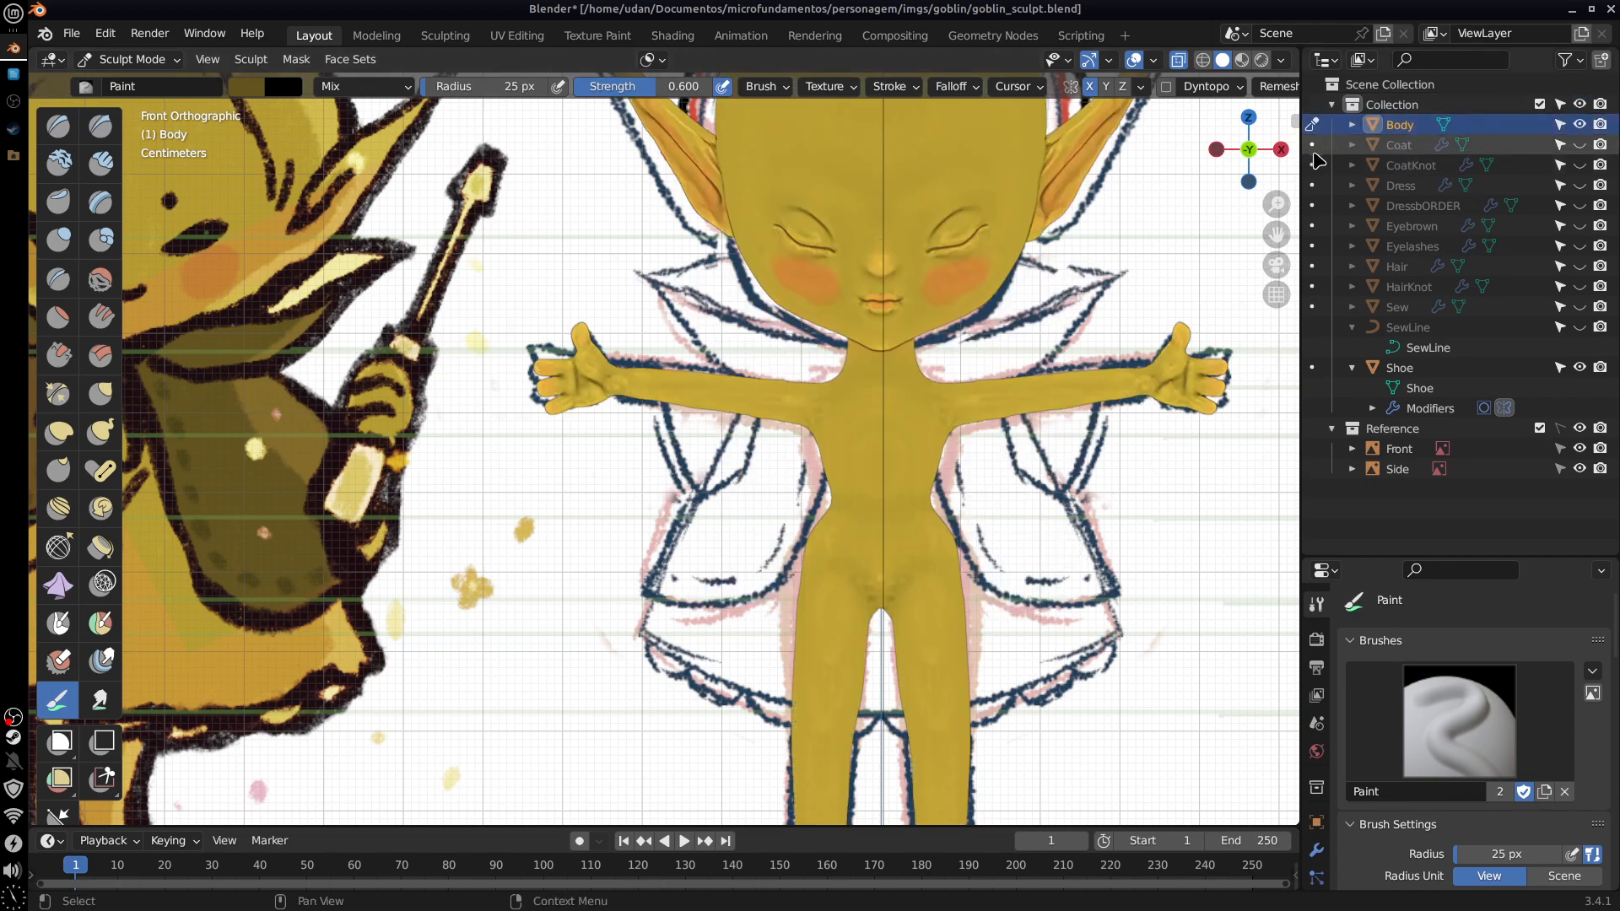
# Step: Make the Coat visible and active, and fill it with the sampled dark olive in Vertex Paint mode
pyautogui.click(1400, 148)
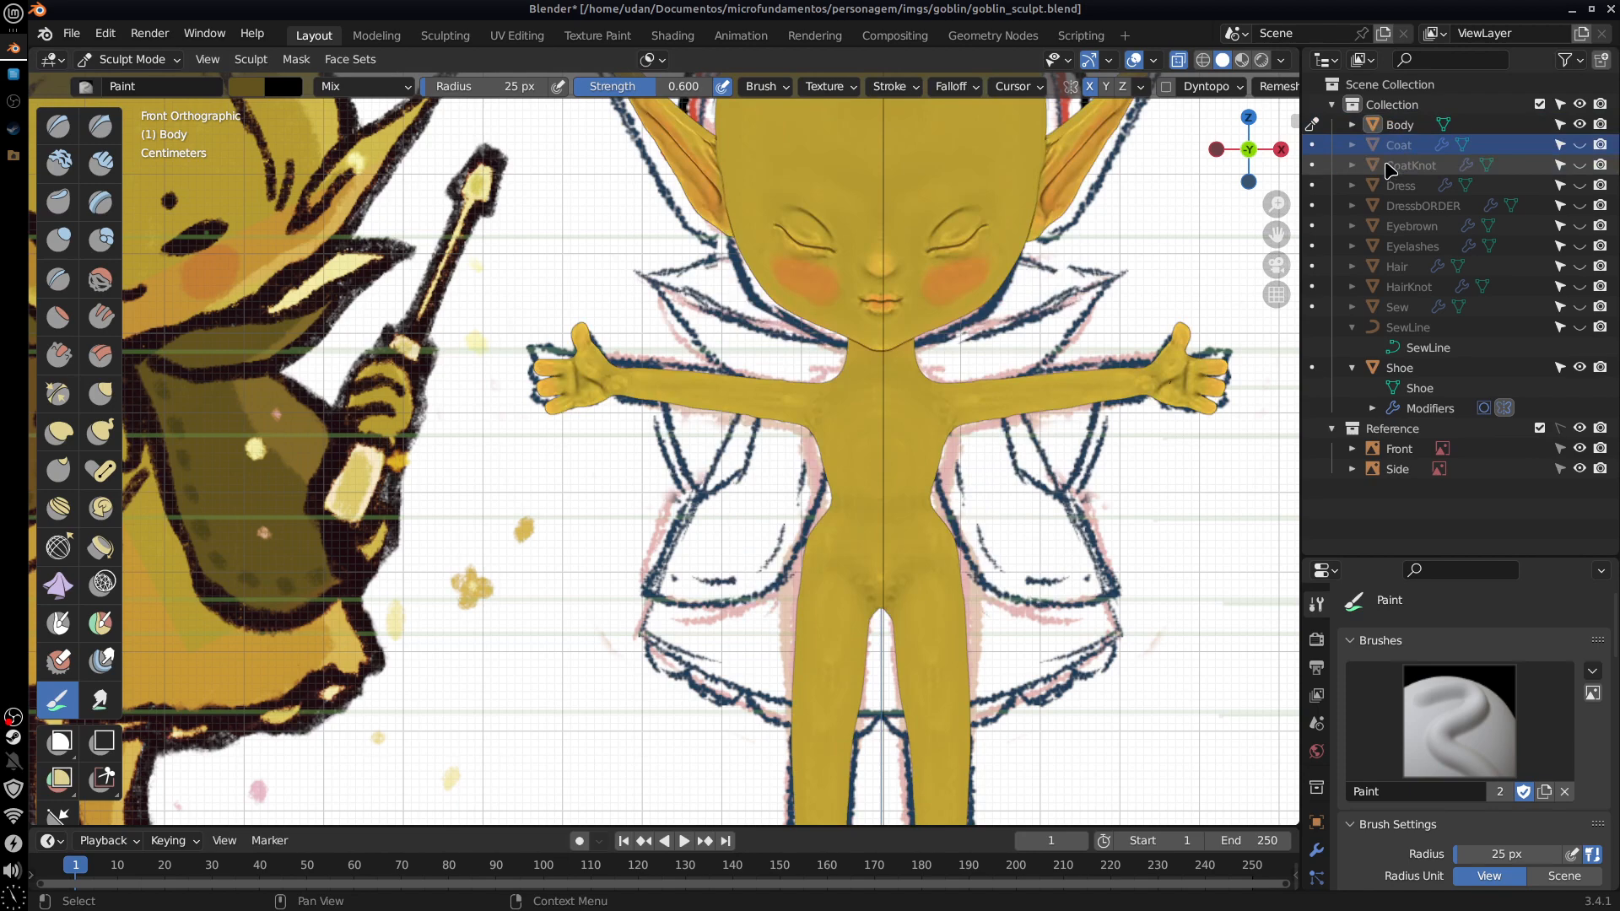
pyautogui.click(1579, 145)
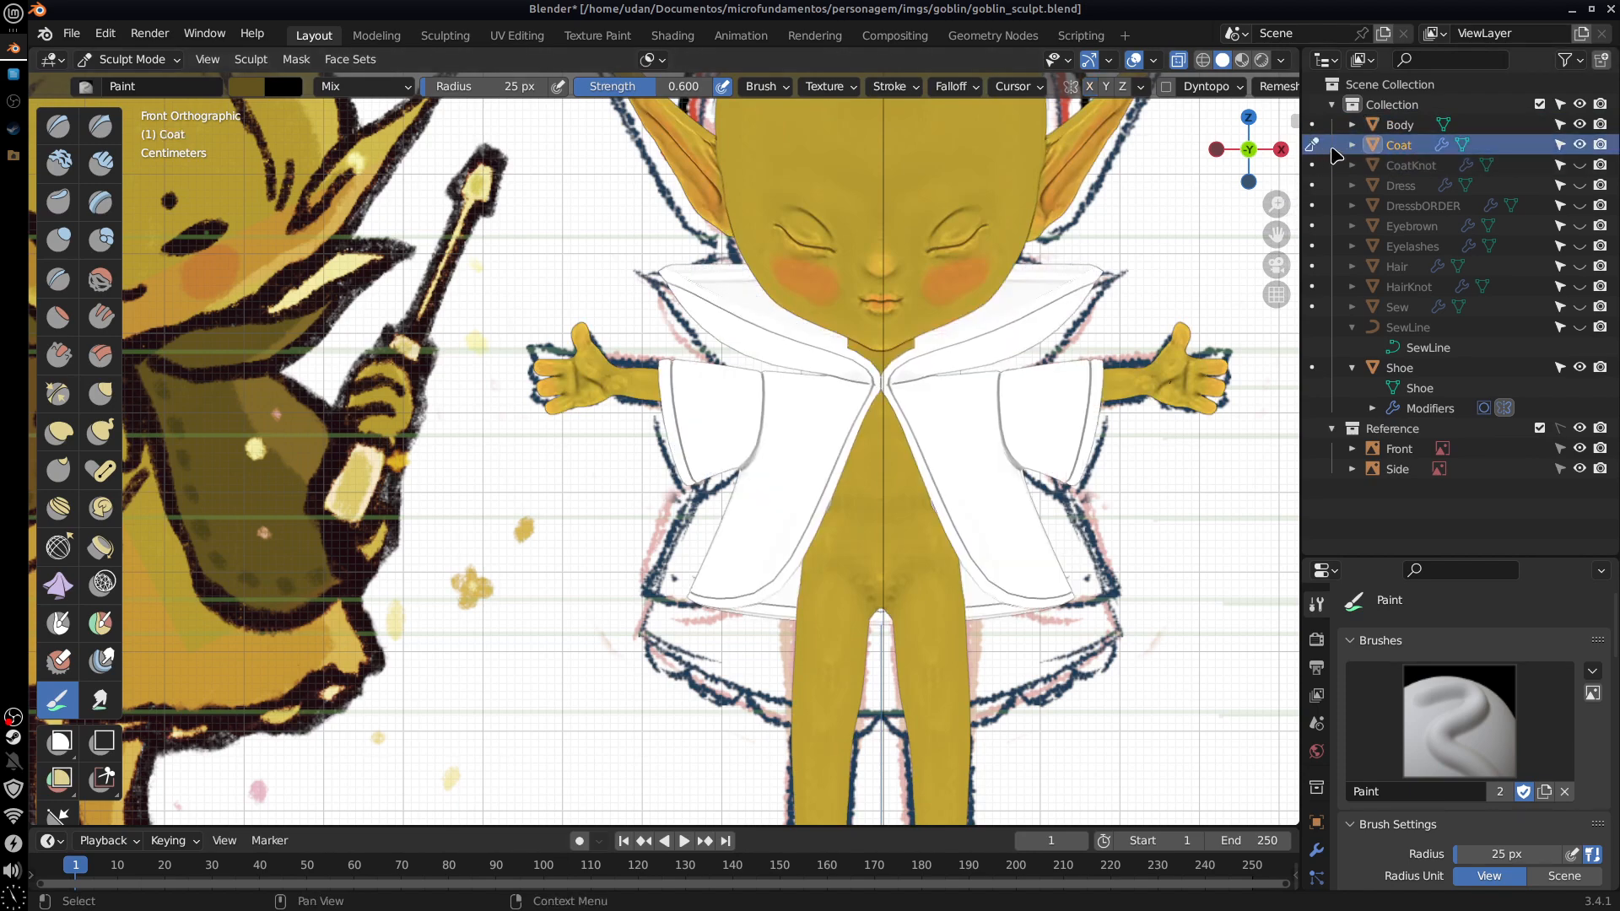
pyautogui.click(160, 60)
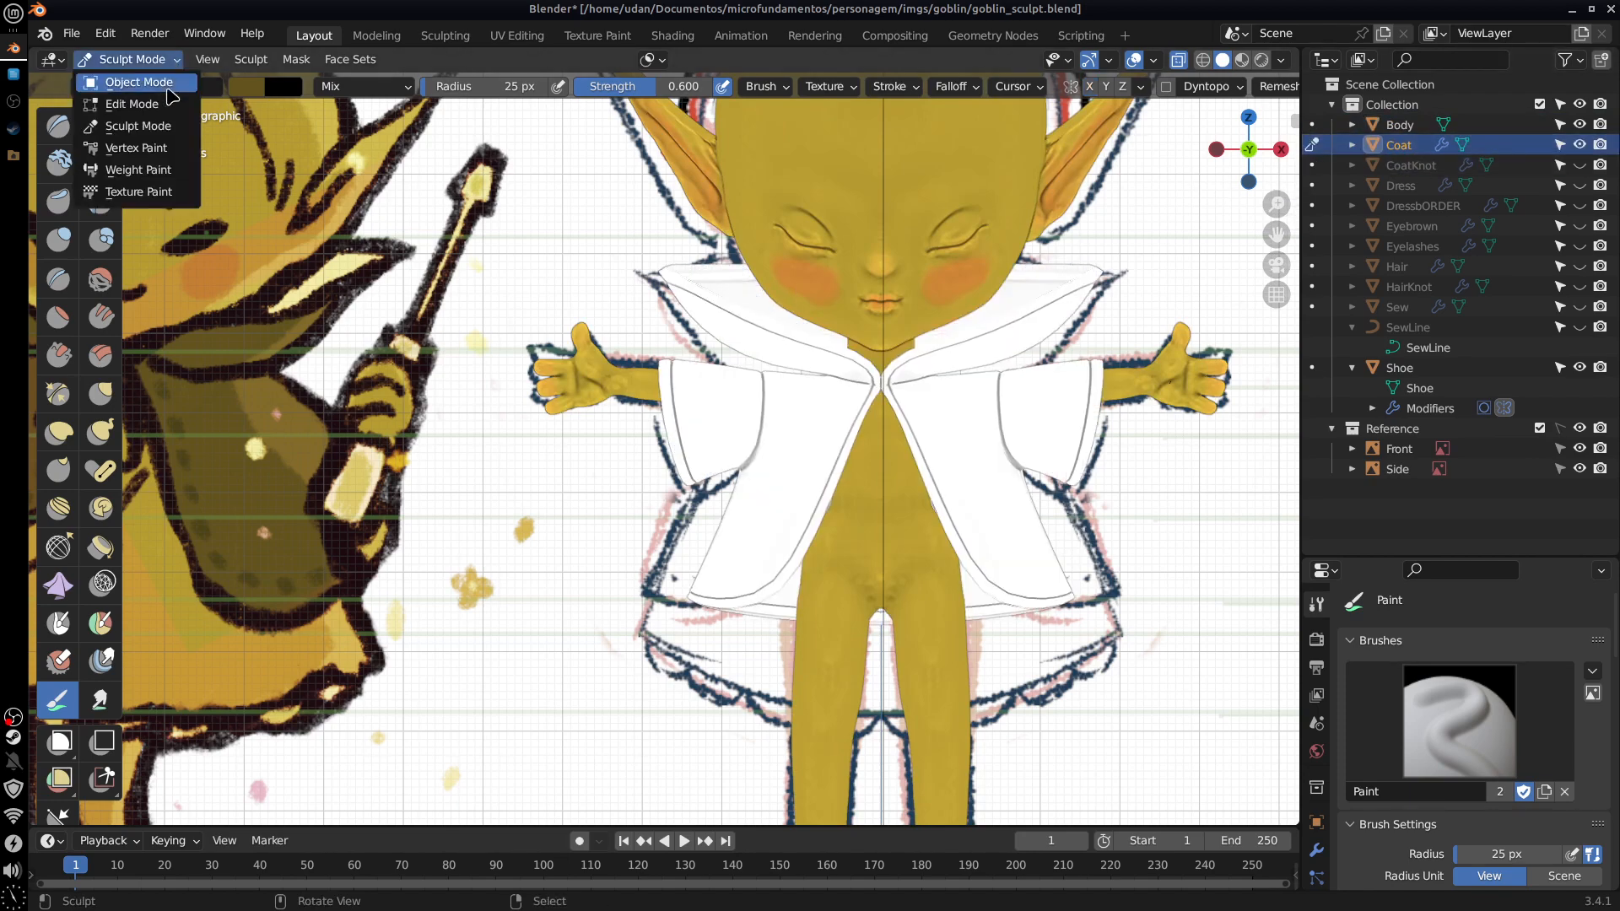
pyautogui.click(169, 149)
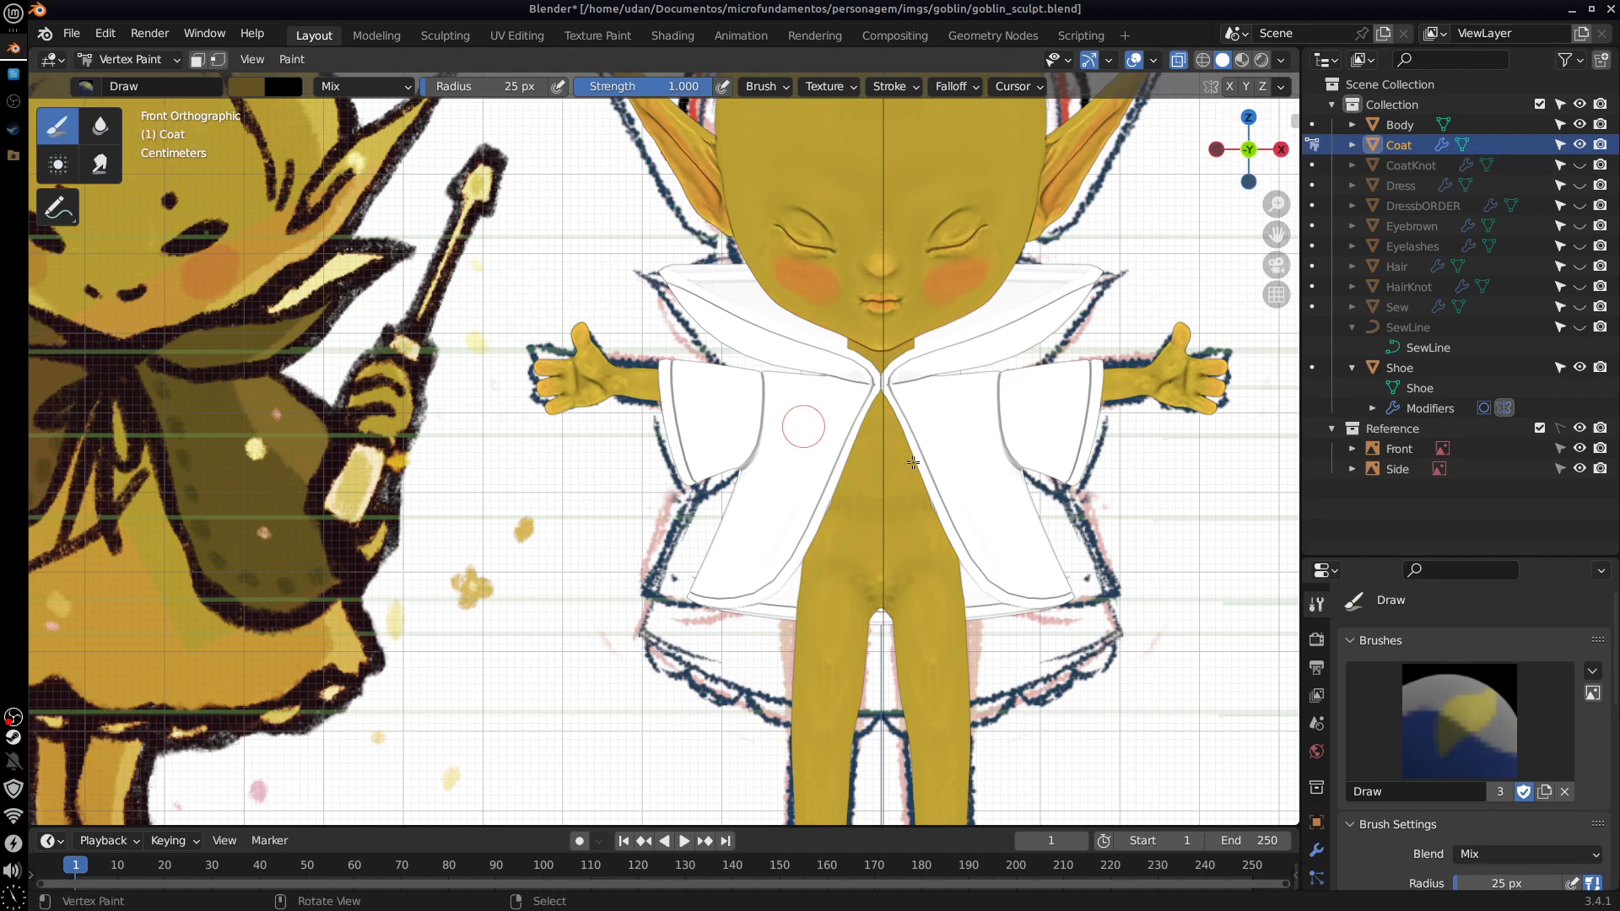
pyautogui.hotkey('shift', 'k')
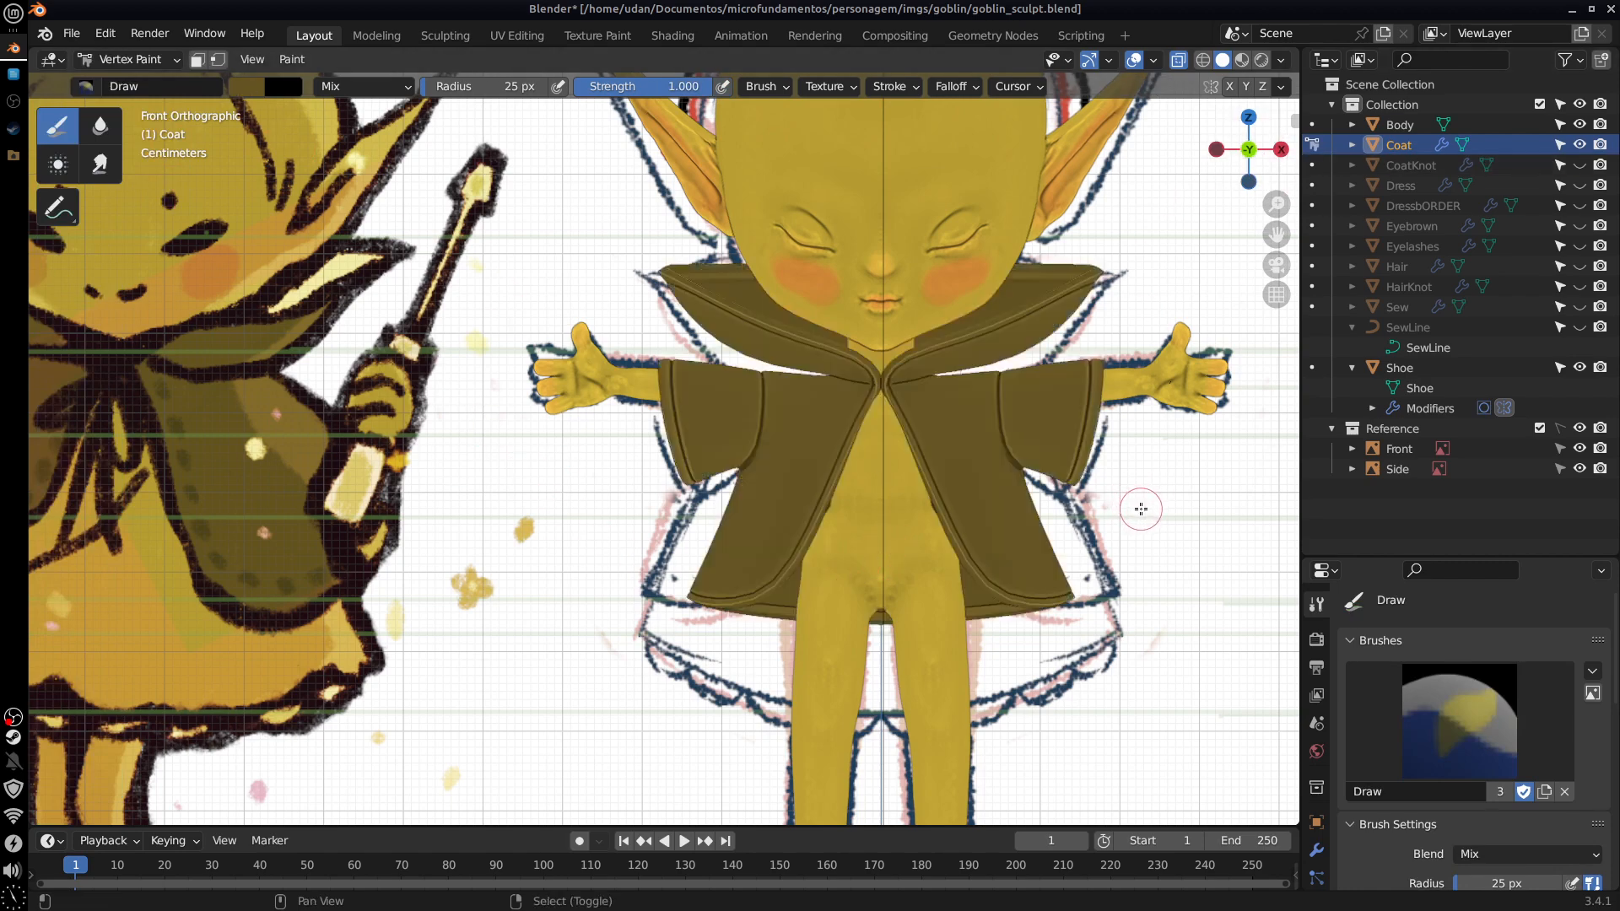
# Step: Turn off Cavity in the viewport shading and apply Dirty Vertex Colors to the Coat
pyautogui.click(1283, 60)
pyautogui.click(1173, 428)
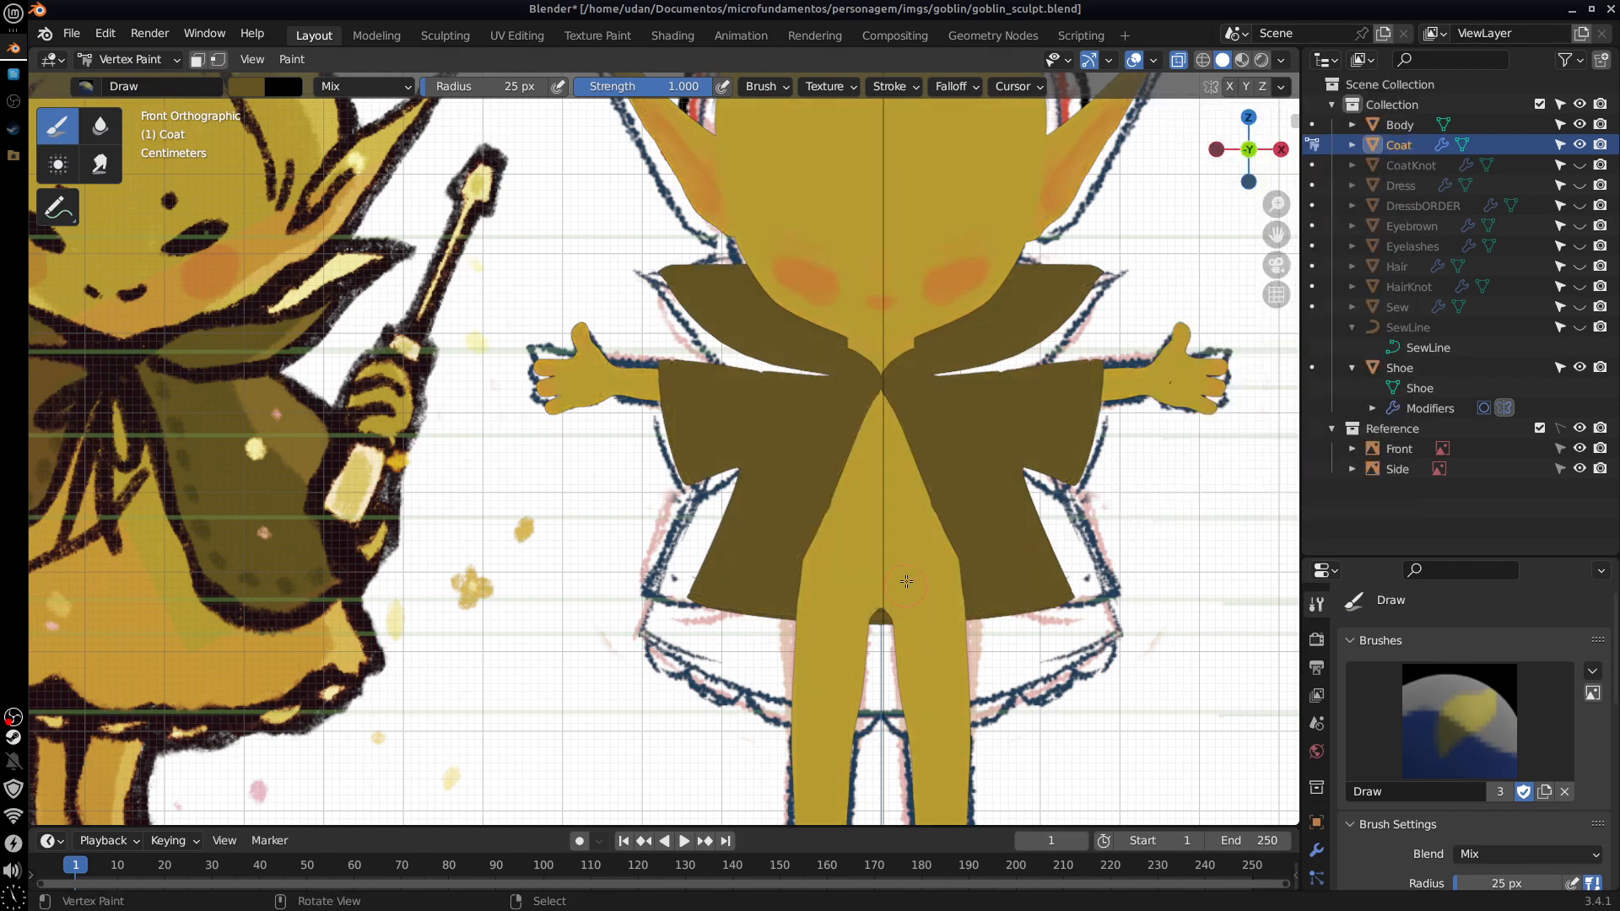
pyautogui.click(291, 59)
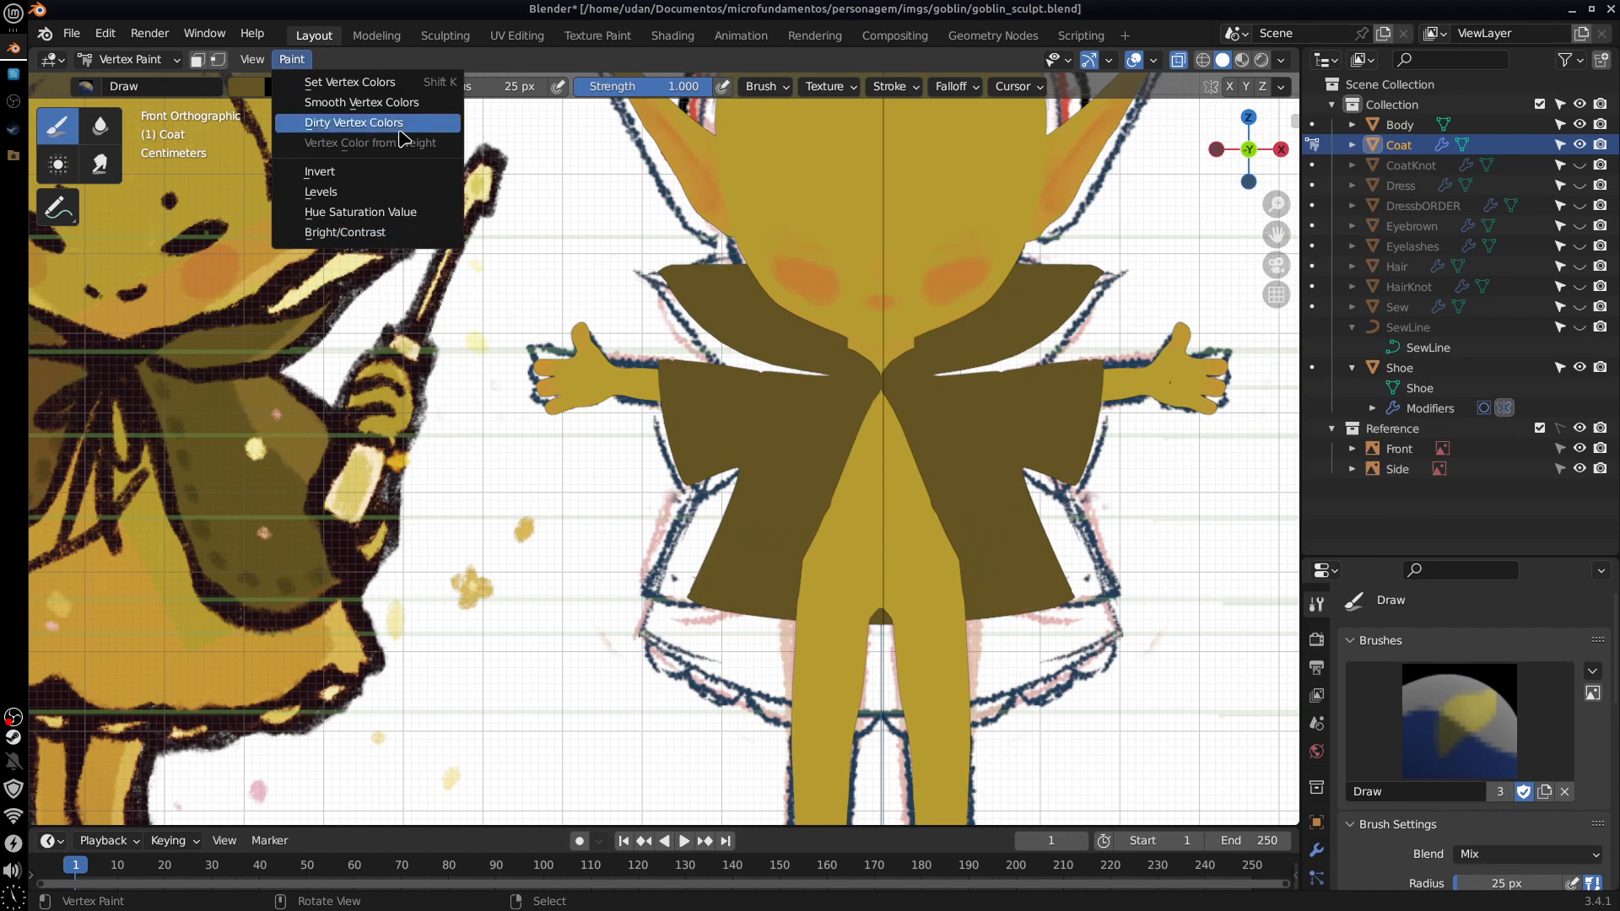
pyautogui.click(423, 123)
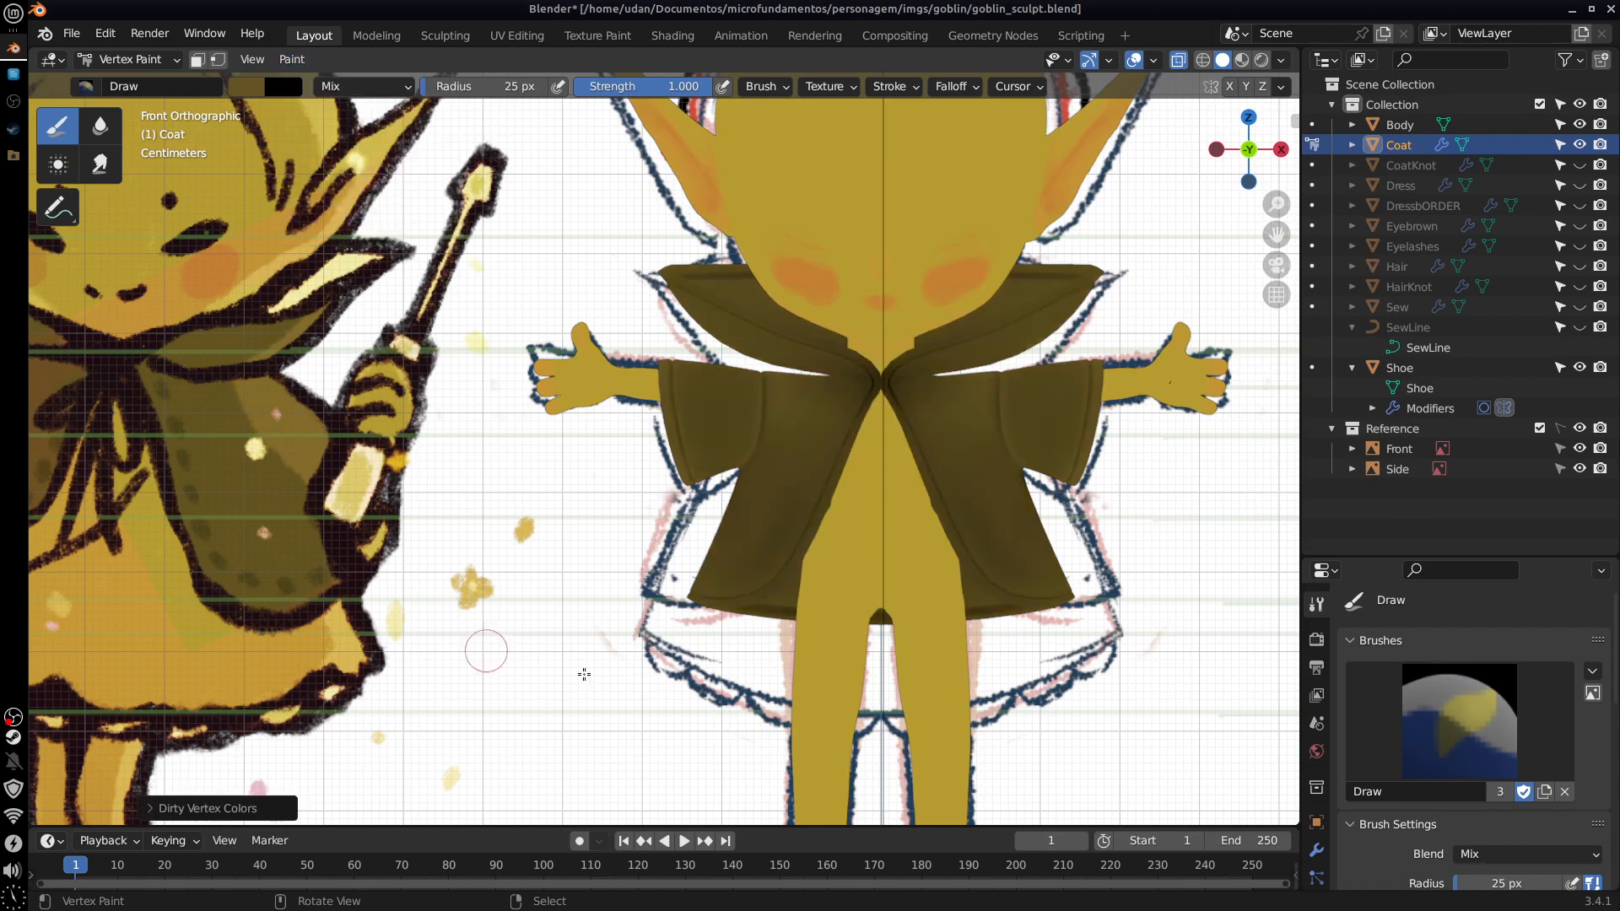
pyautogui.scroll(2, 1102, 594)
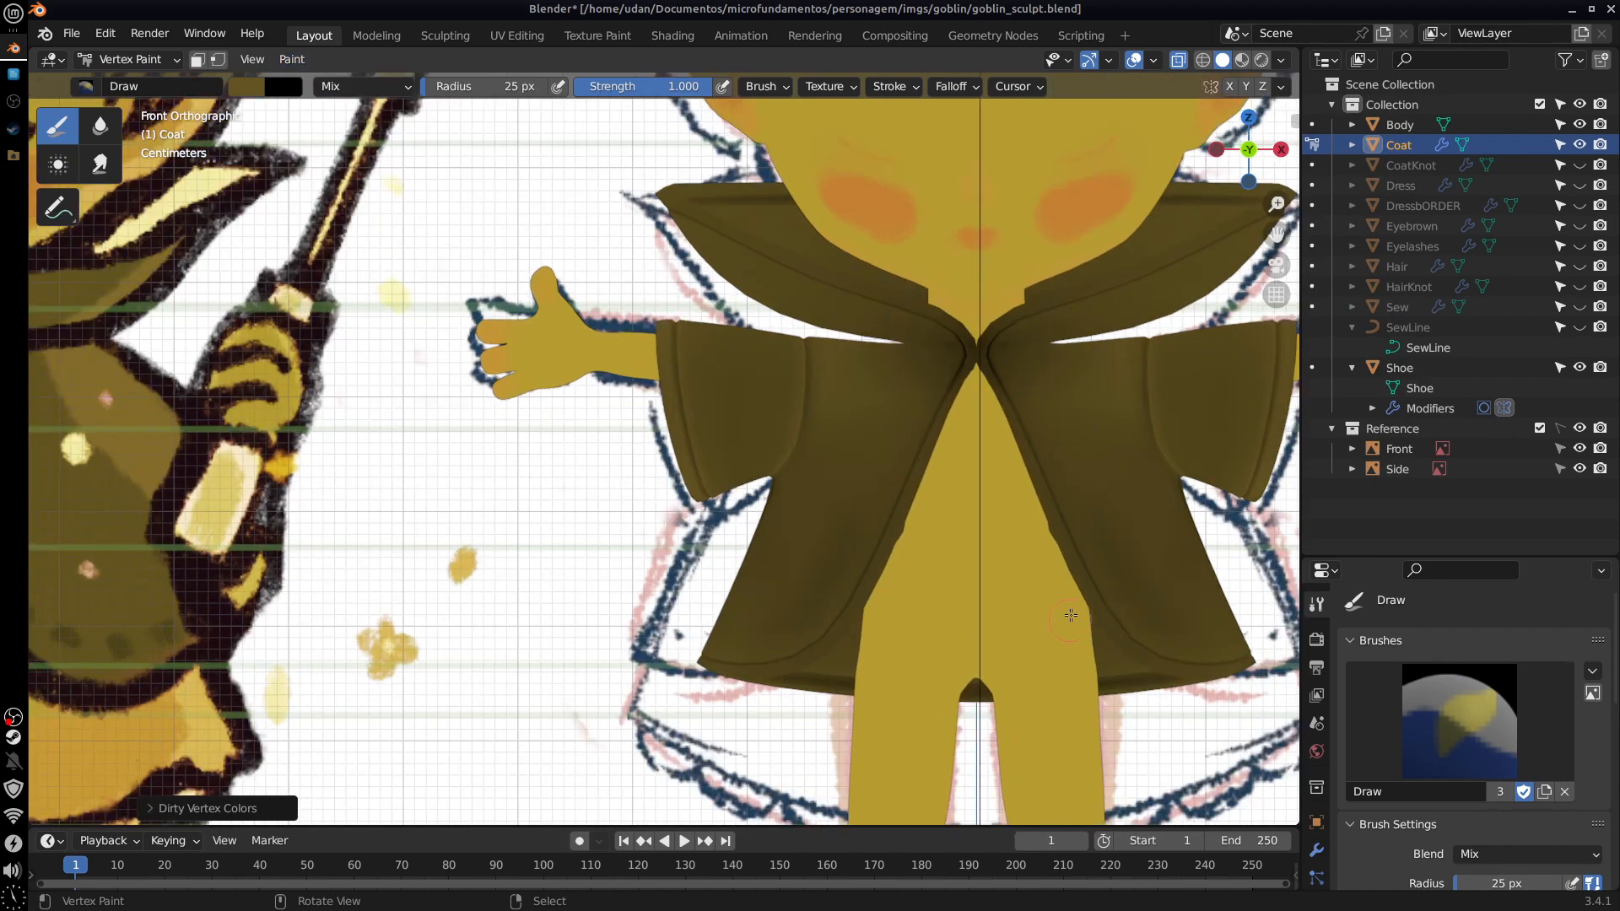
pyautogui.keyDown('shift'); pyautogui.moveTo(1071, 615); pyautogui.dragTo(812, 501, button='middle'); pyautogui.keyUp('shift')
# Step: Try the Coat's Dirty Vertex Colors without Normalize and turn the option back on
pyautogui.click(145, 812)
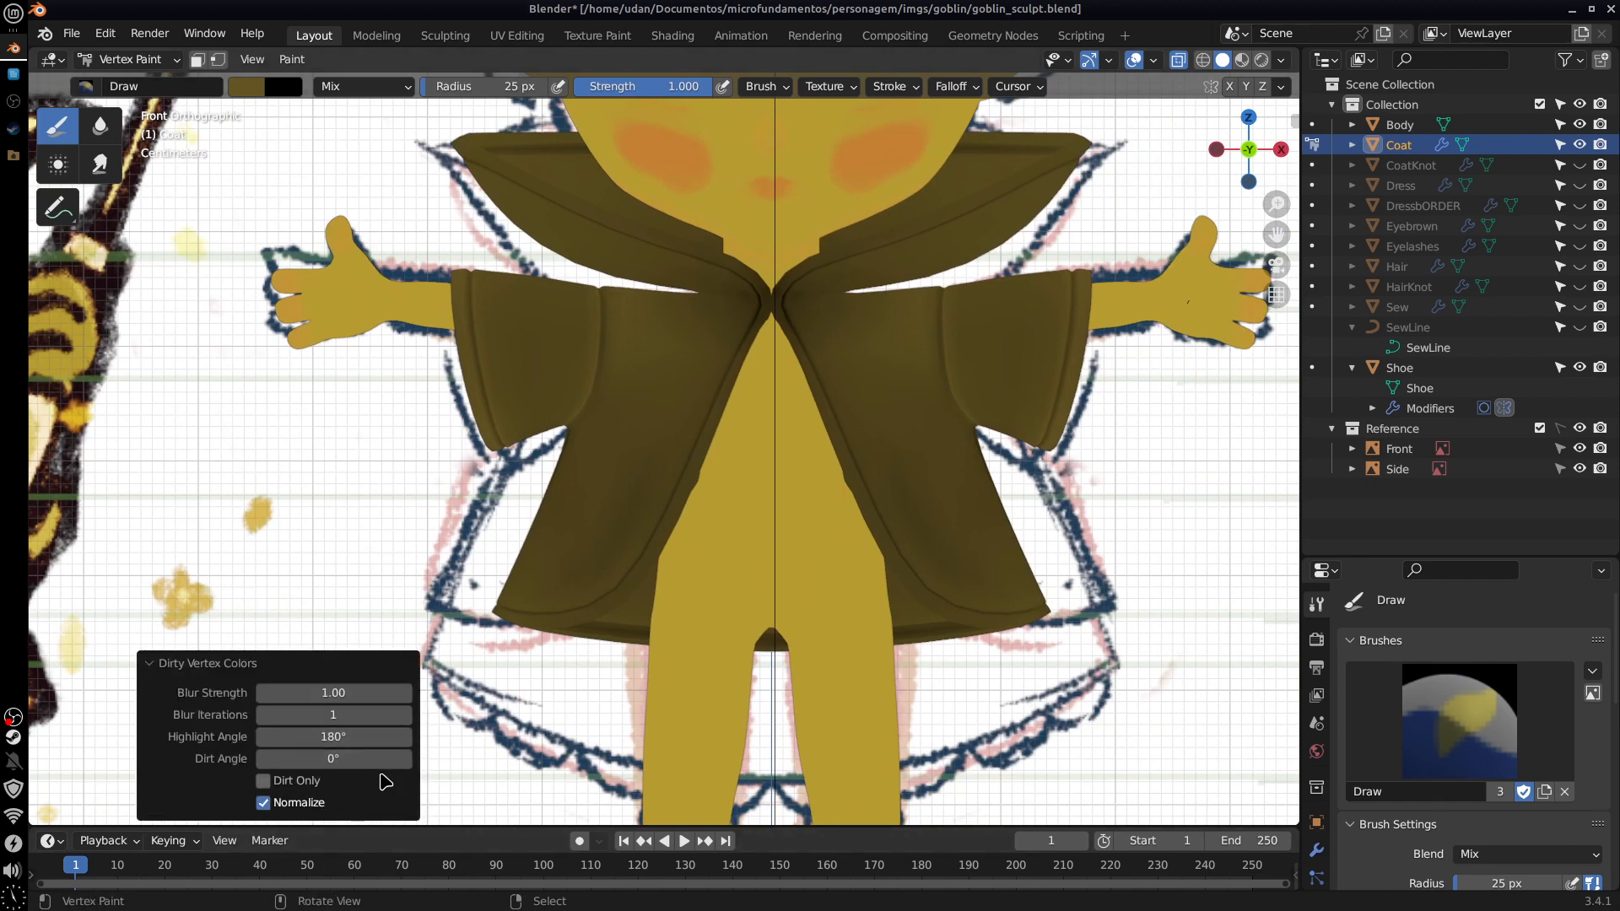
pyautogui.click(264, 803)
pyautogui.click(264, 804)
pyautogui.moveTo(892, 445); pyautogui.dragTo(1001, 564, button='middle')
# Step: Try brightening the Coat's vertex colours with a Brightness/Contrast adjustment, testing a brightness of 1.180, and revert it
pyautogui.click(292, 59)
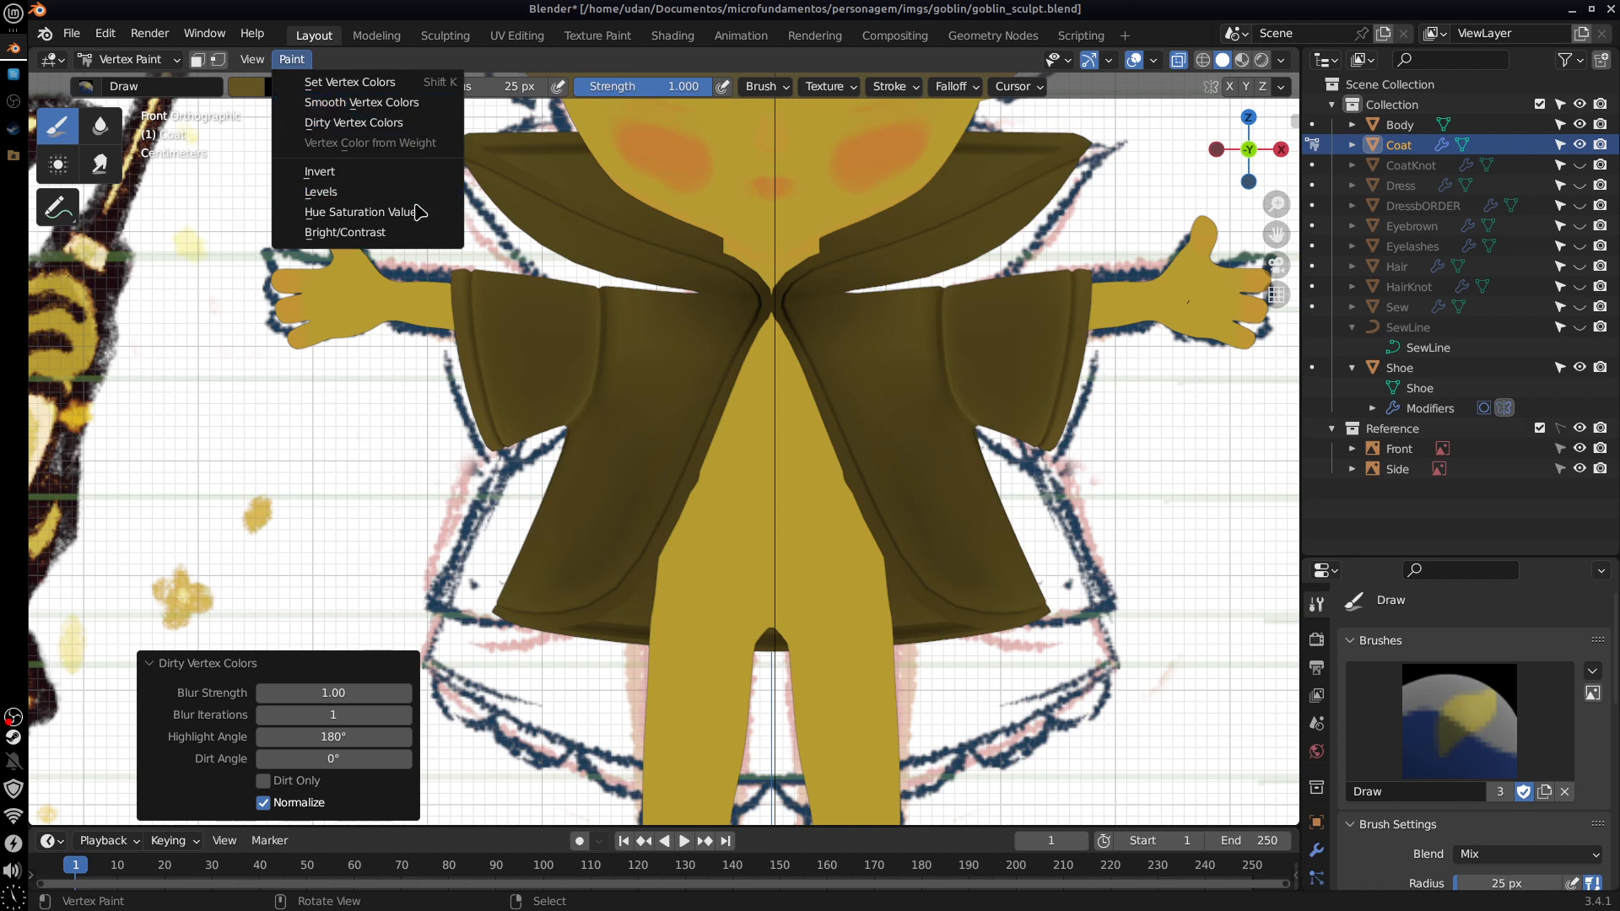
pyautogui.click(412, 232)
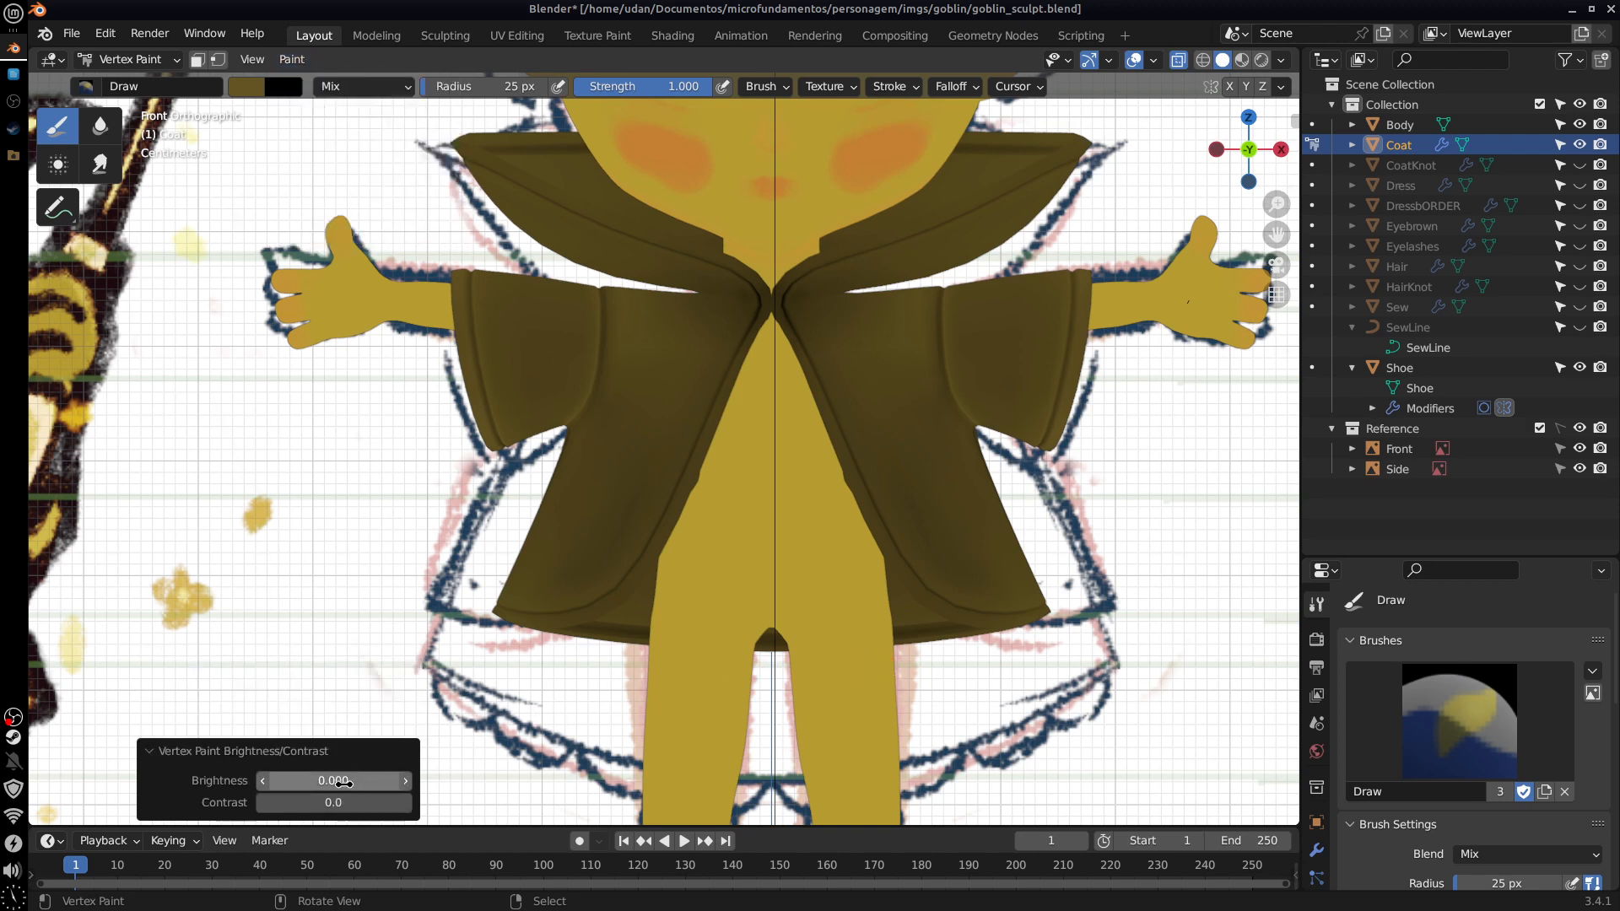
pyautogui.moveTo(339, 781); pyautogui.dragTo(369, 781)
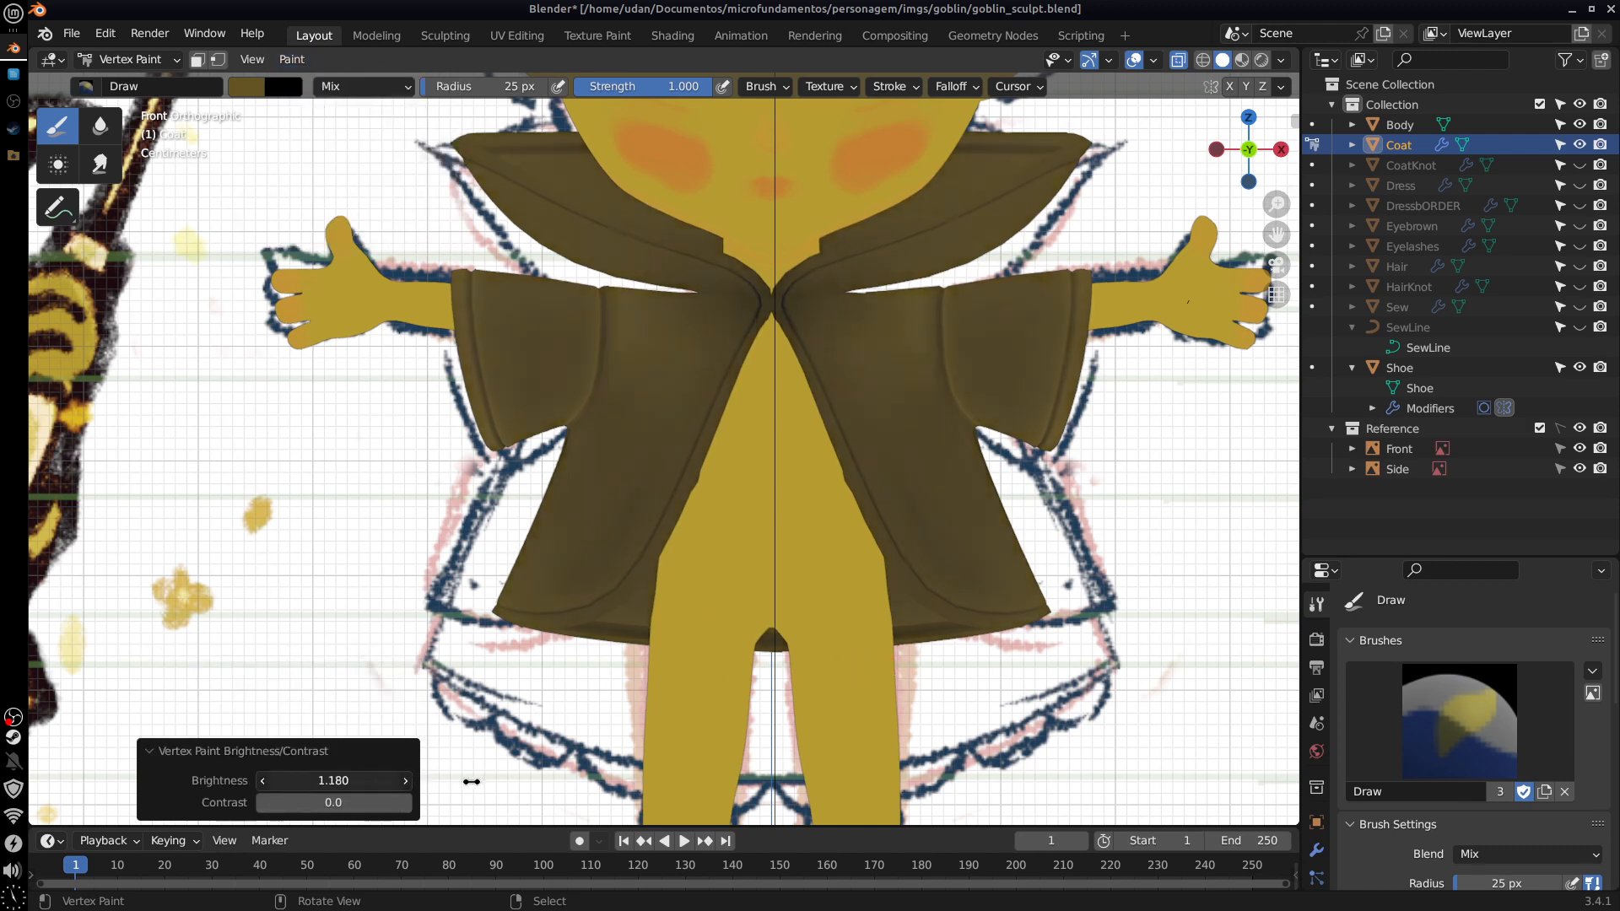
pyautogui.moveTo(470, 782); pyautogui.dragTo(287, 786)
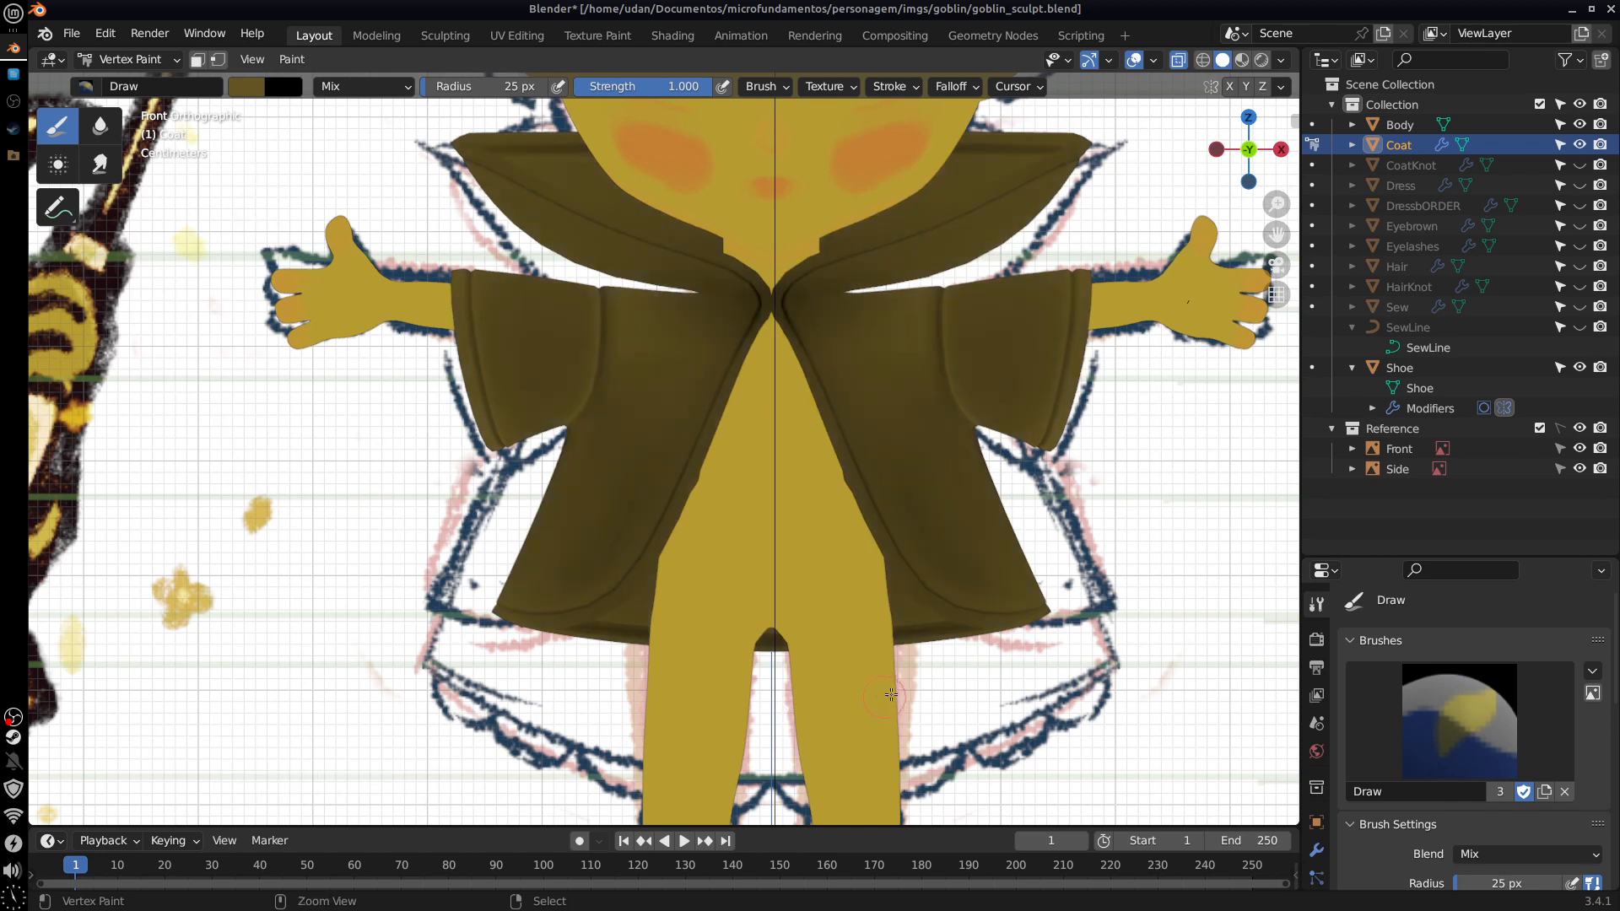
pyautogui.moveTo(666, 715); pyautogui.dragTo(968, 682, button='middle')
pyautogui.press('KP_1')
# Step: Make CoatKnot visible and switch Vertex Paint mode to it
pyautogui.click(1580, 165)
pyautogui.click(1417, 165)
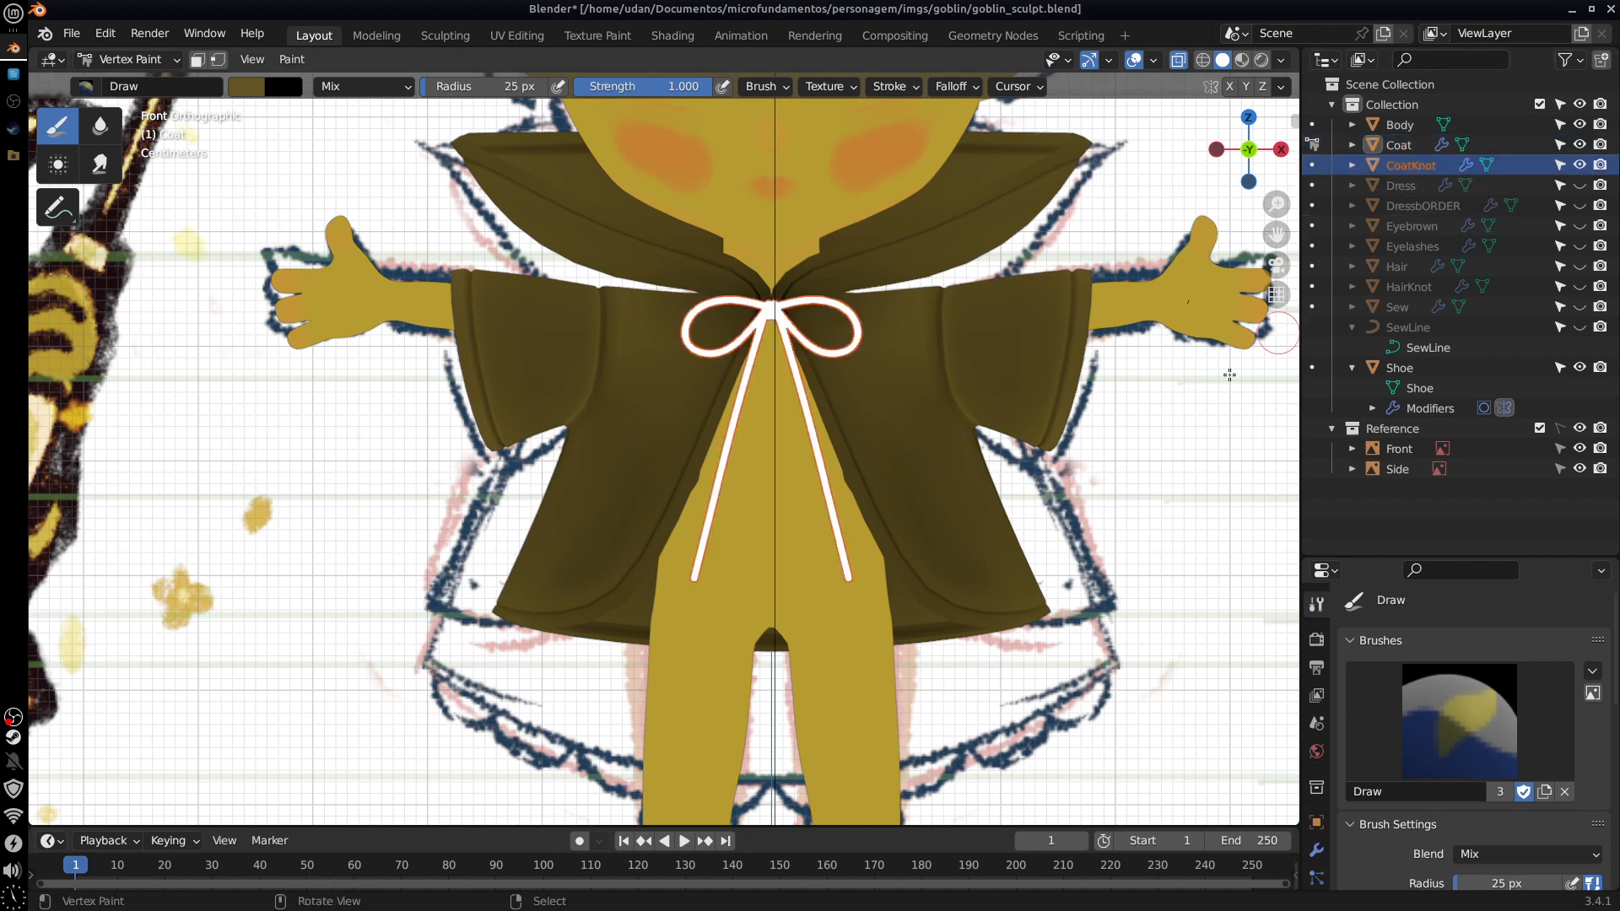
pyautogui.click(1312, 165)
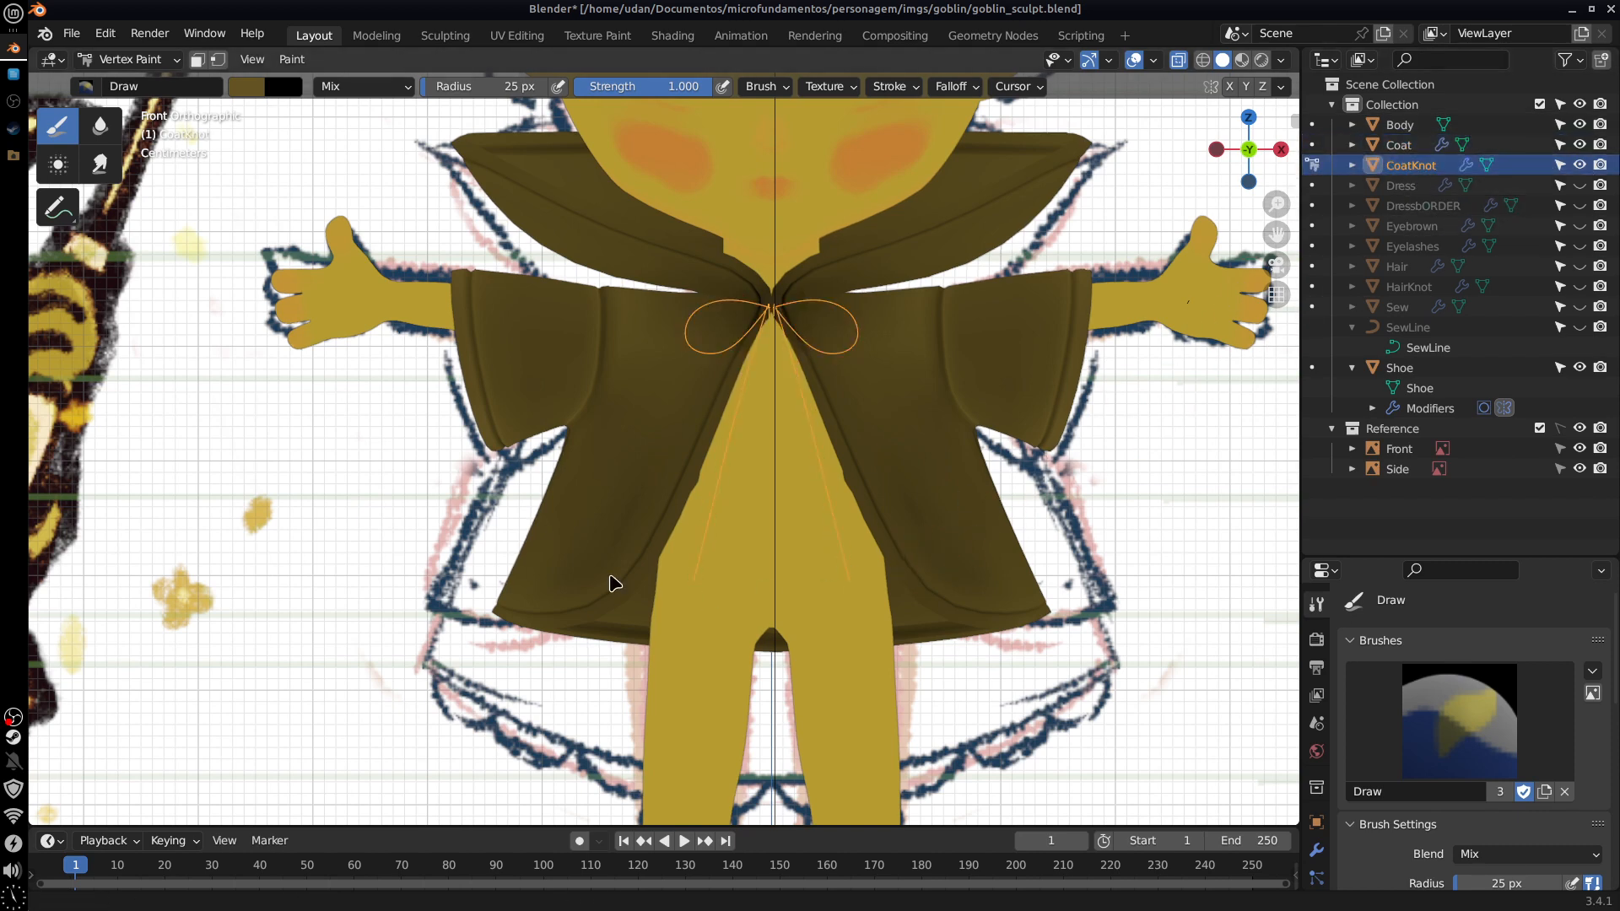
# Step: Enlarge the properties editor and check CoatKnot's material slots and modifier stack
pyautogui.moveTo(615, 579)
pyautogui.keyDown('shift'); pyautogui.mouseDown(button='middle')
pyautogui.moveTo(1049, 576)
pyautogui.moveTo(825, 610)
pyautogui.mouseUp(button='middle'); pyautogui.keyUp('shift')
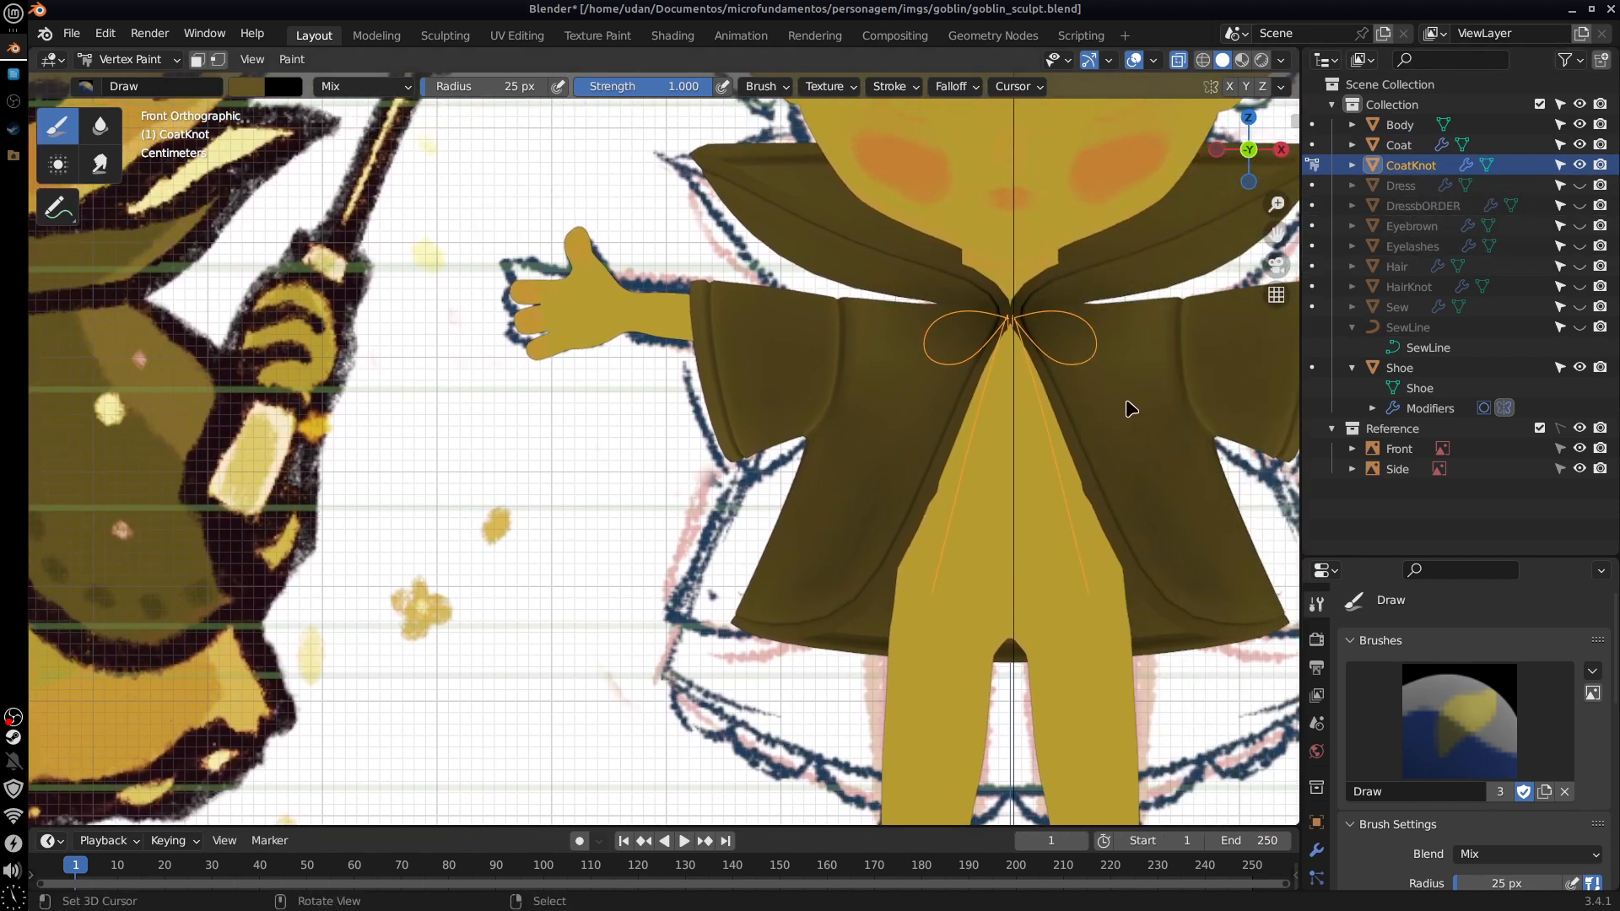
pyautogui.moveTo(1452, 557); pyautogui.dragTo(1450, 316)
pyautogui.click(1316, 749)
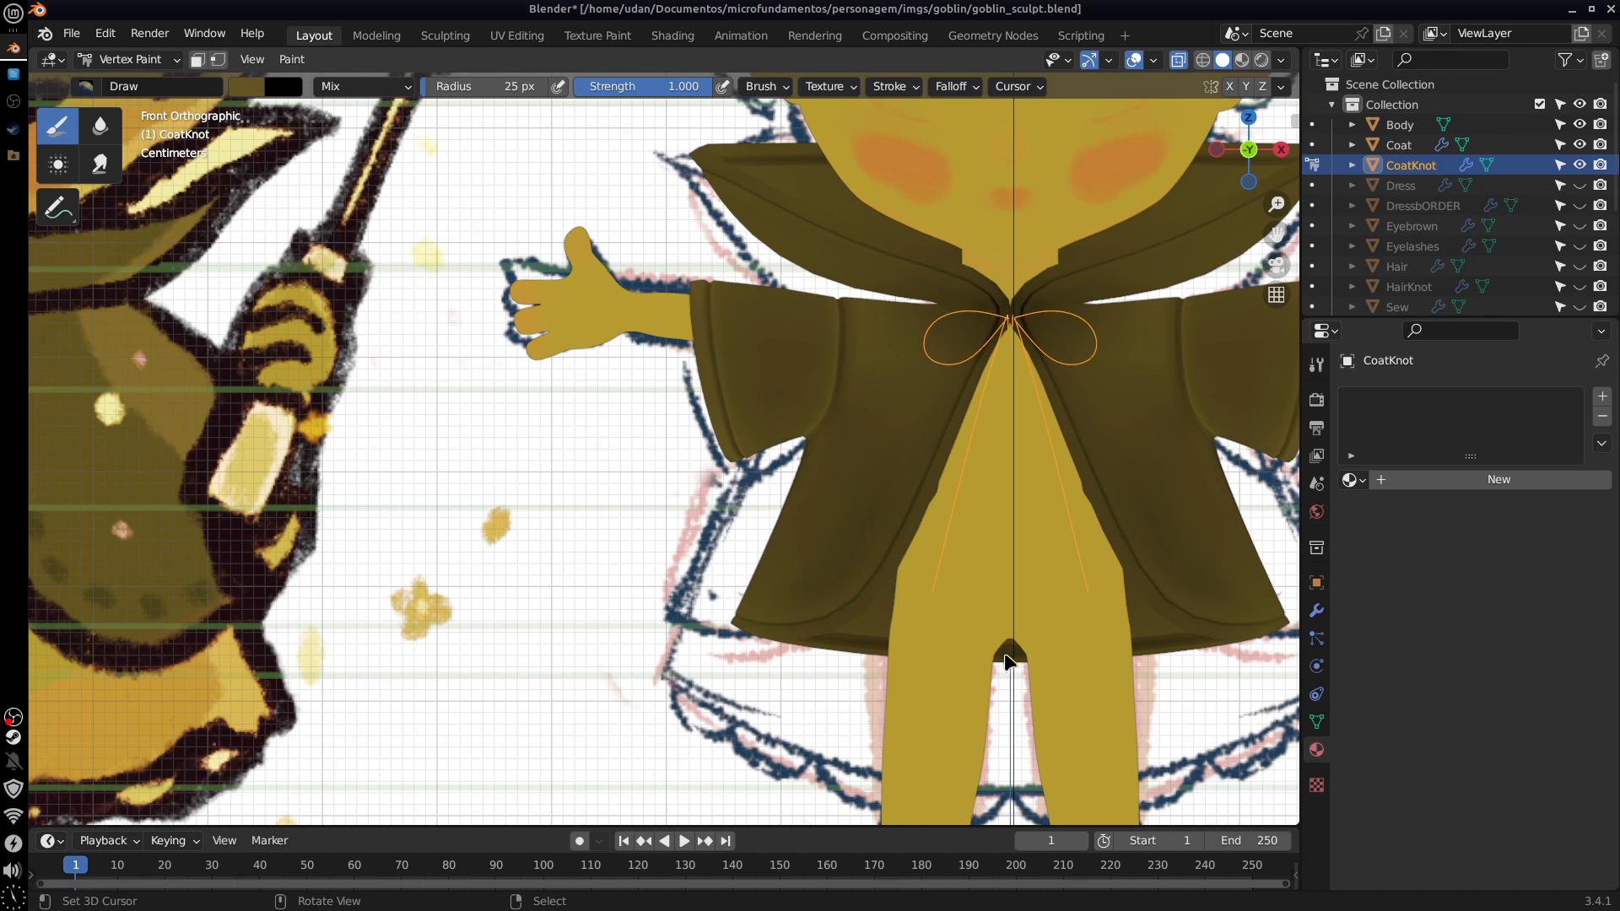
pyautogui.click(1317, 611)
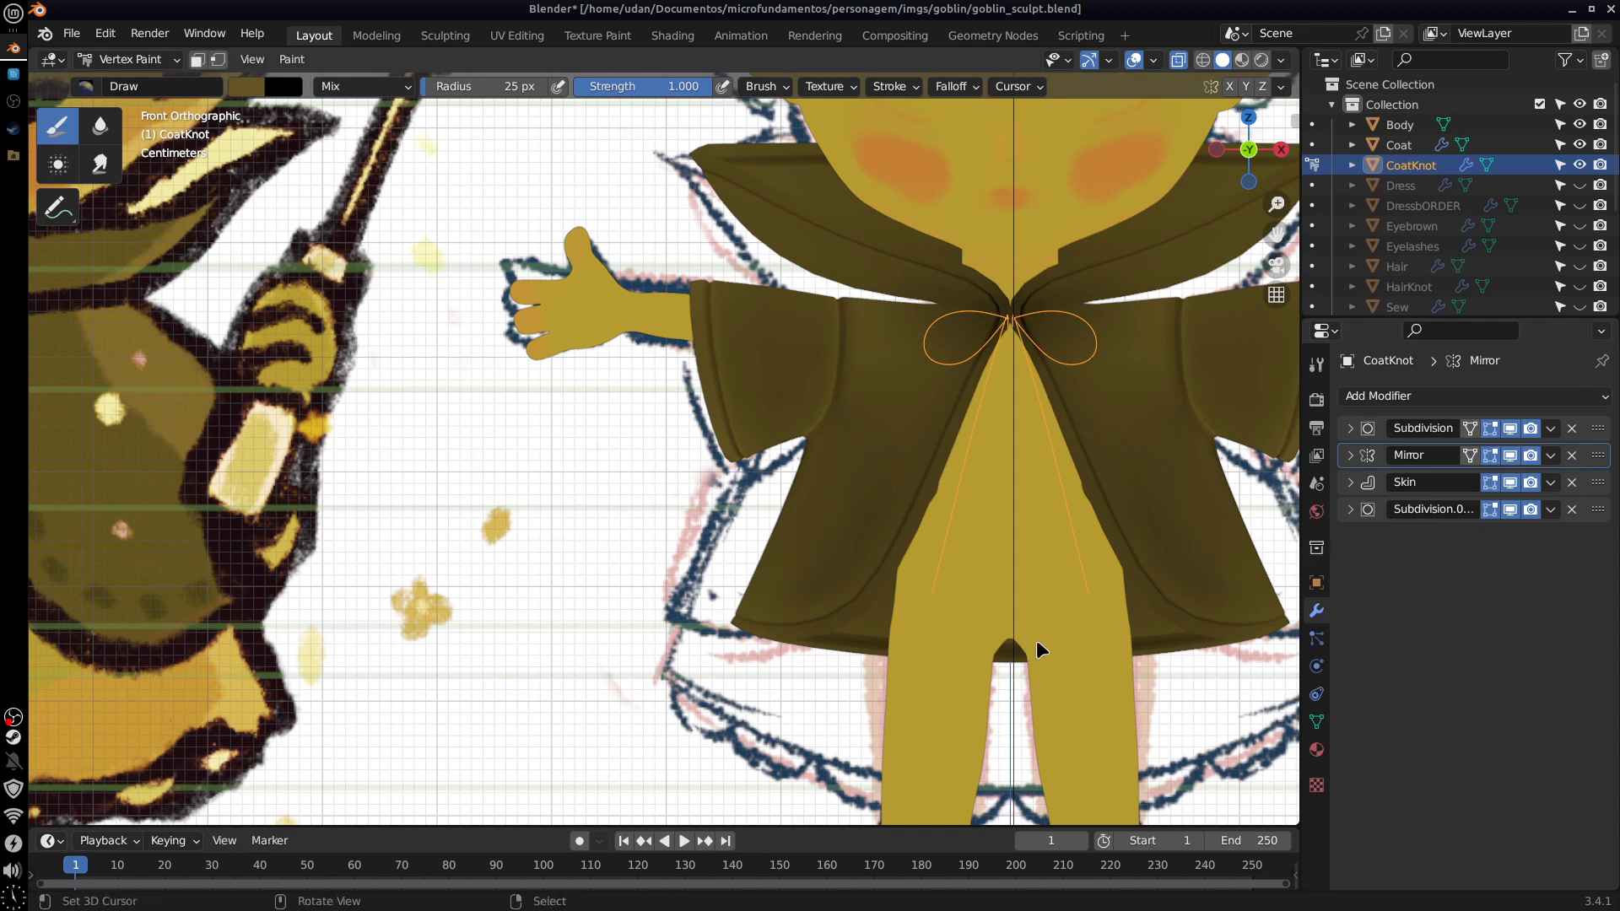
# Step: Sample the dark outline colour of the artwork's coat knot as the Draw brush colour and raise its value to 0.178
pyautogui.keyDown('shift'); pyautogui.moveTo(387, 503); pyautogui.dragTo(747, 552, button='middle'); pyautogui.keyUp('shift')
pyautogui.click(253, 85)
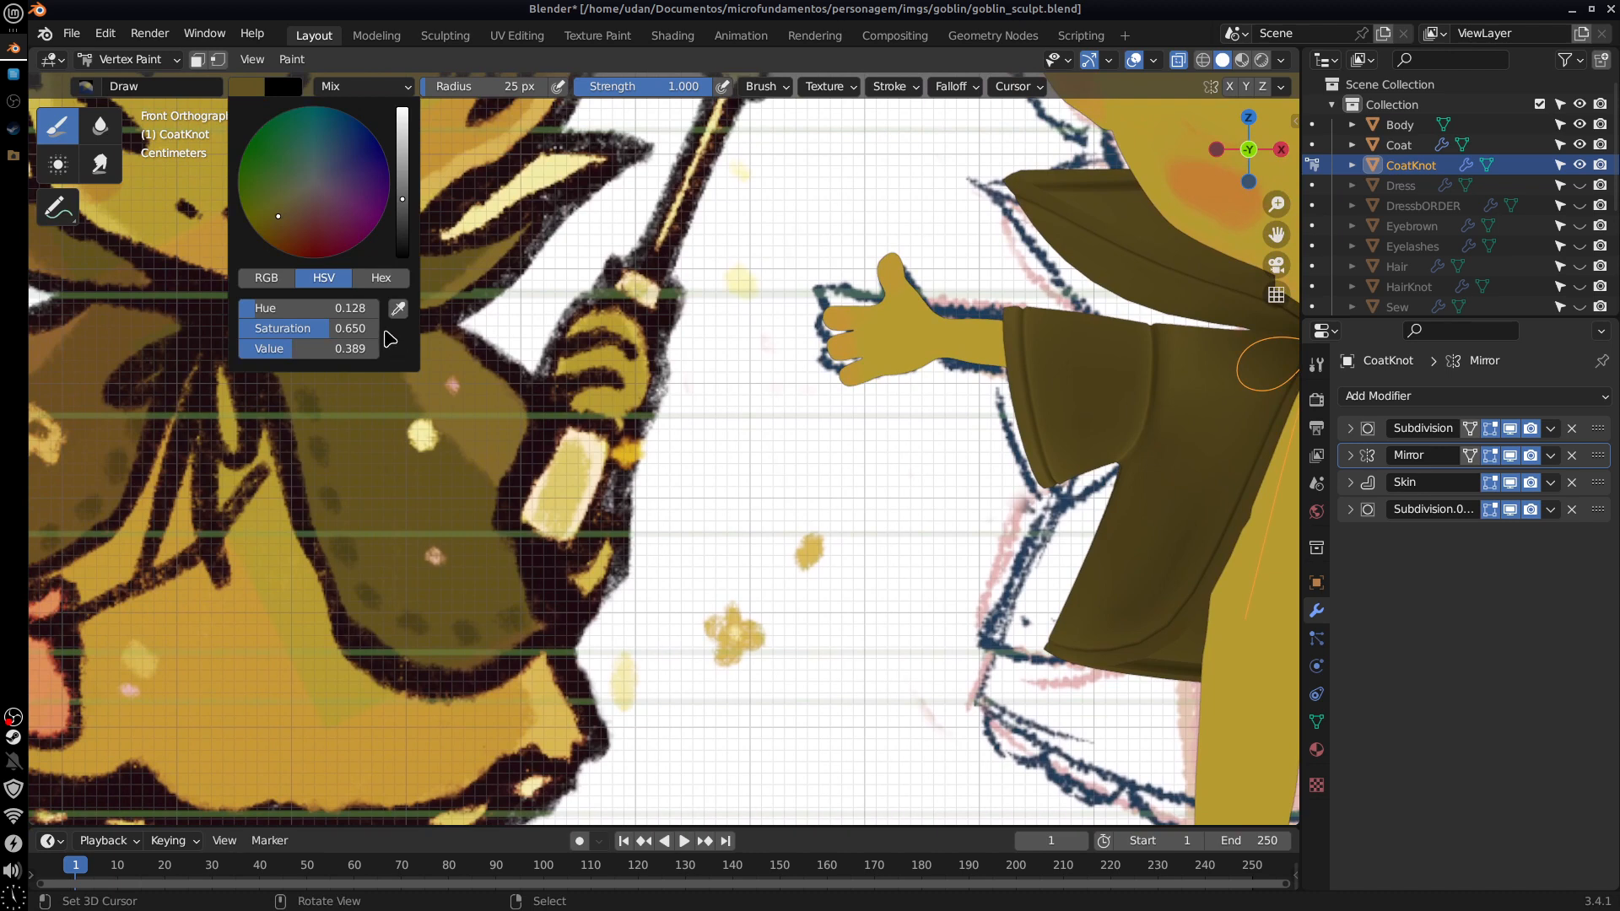
pyautogui.click(398, 309)
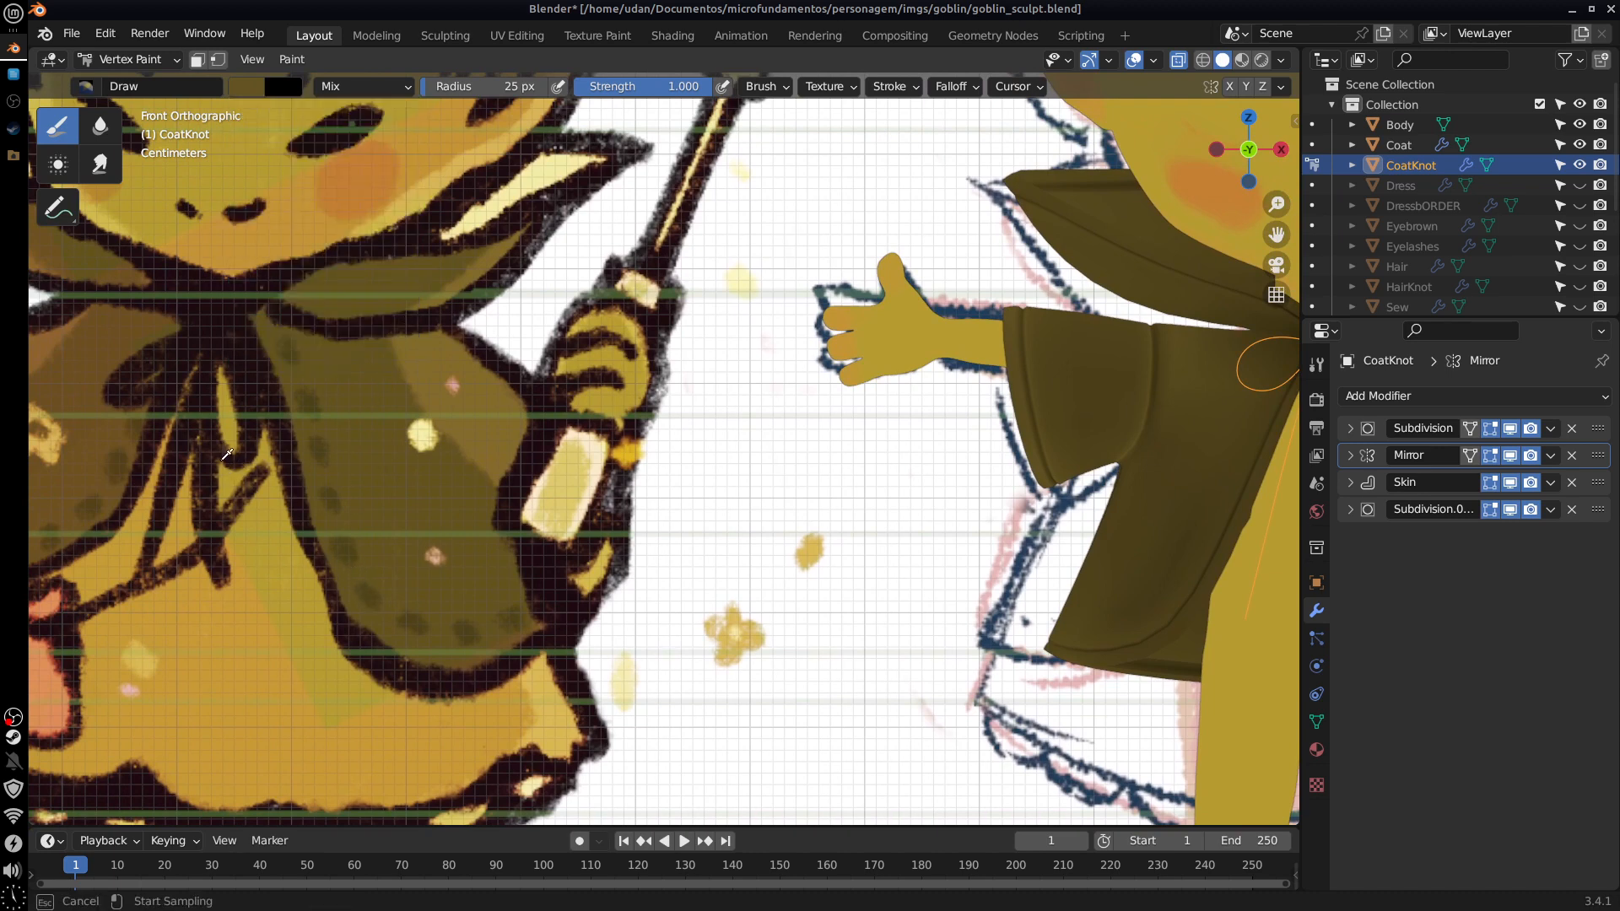
pyautogui.click(211, 467)
pyautogui.click(256, 89)
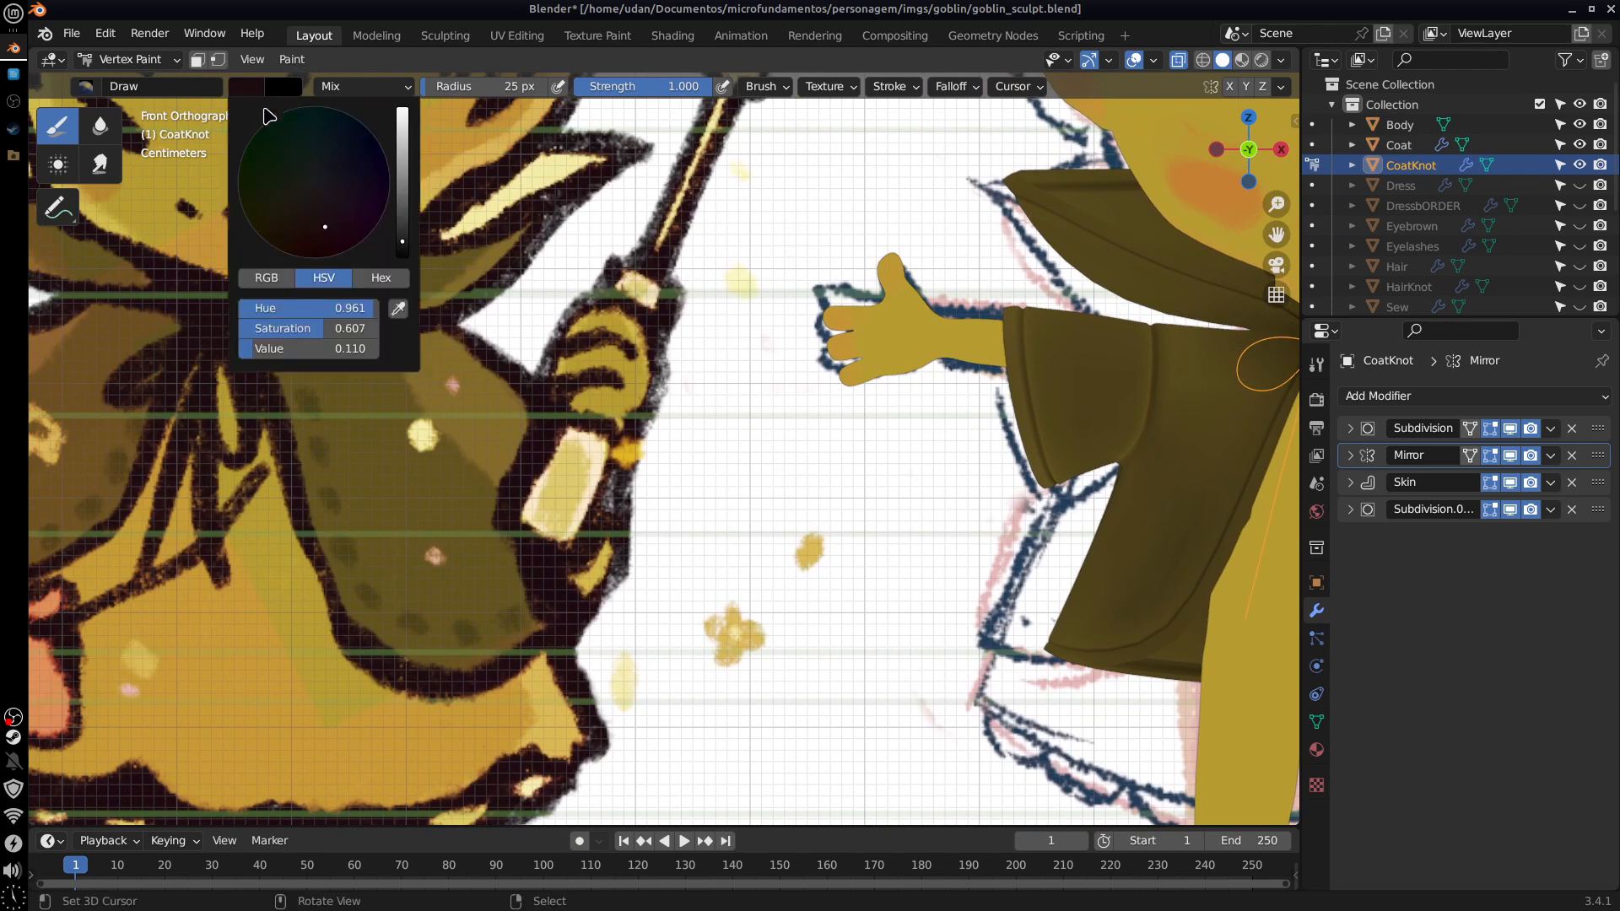
pyautogui.click(242, 89)
pyautogui.moveTo(403, 231); pyautogui.dragTo(393, 227)
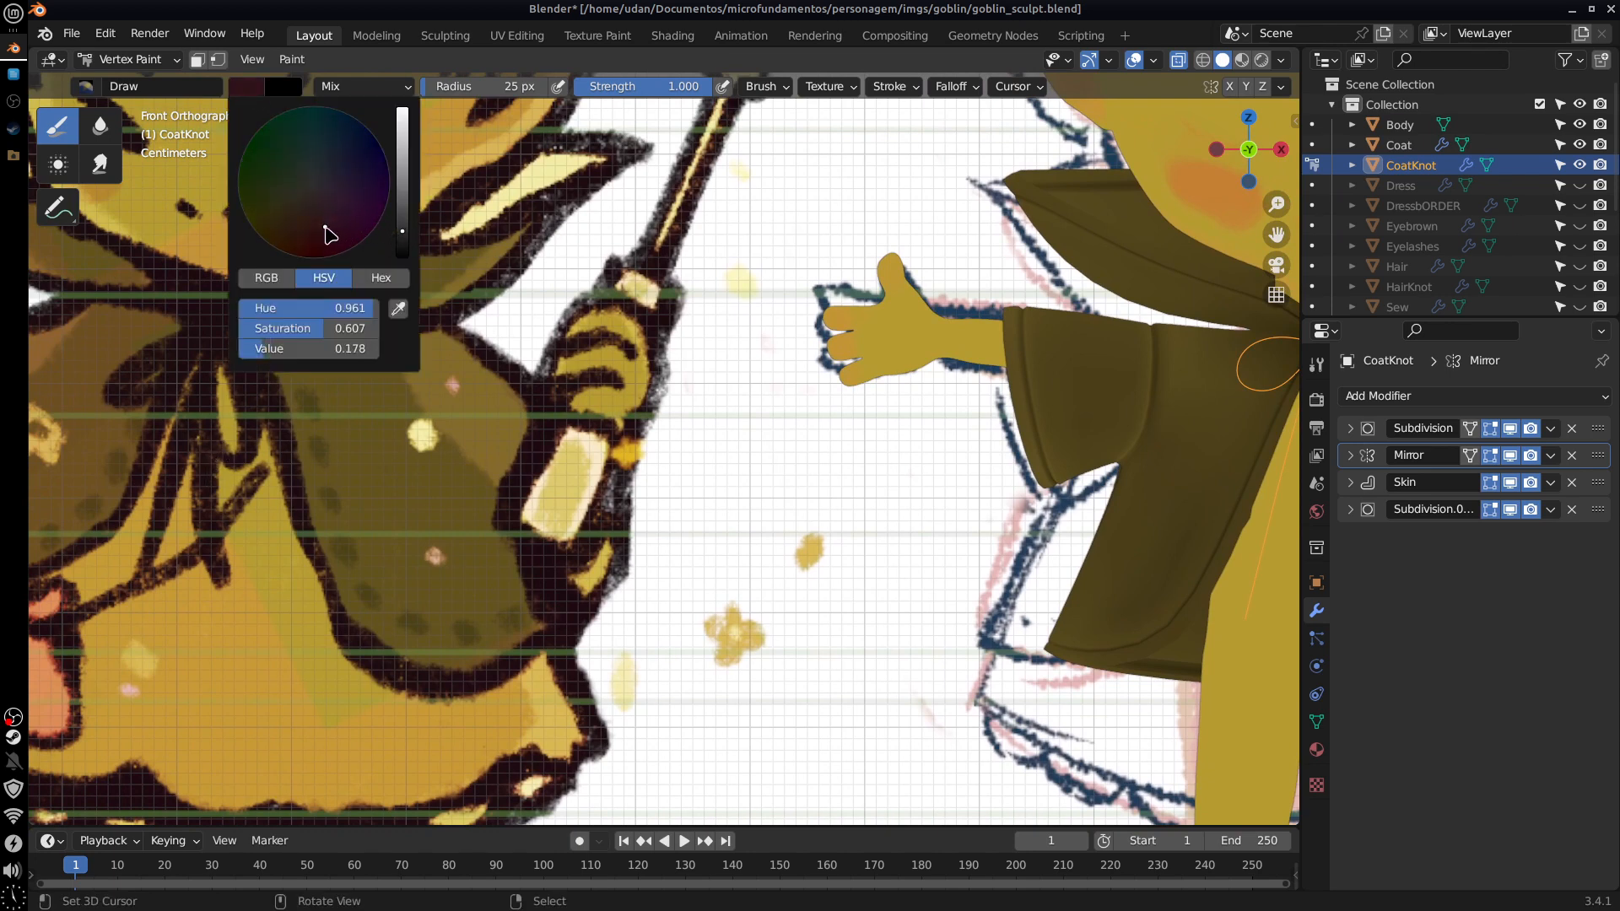
# Step: Switch CoatKnot to Object Mode and review its material slots and modifiers
pyautogui.keyDown('shift'); pyautogui.moveTo(1145, 571); pyautogui.dragTo(618, 527, button='middle'); pyautogui.keyUp('shift')
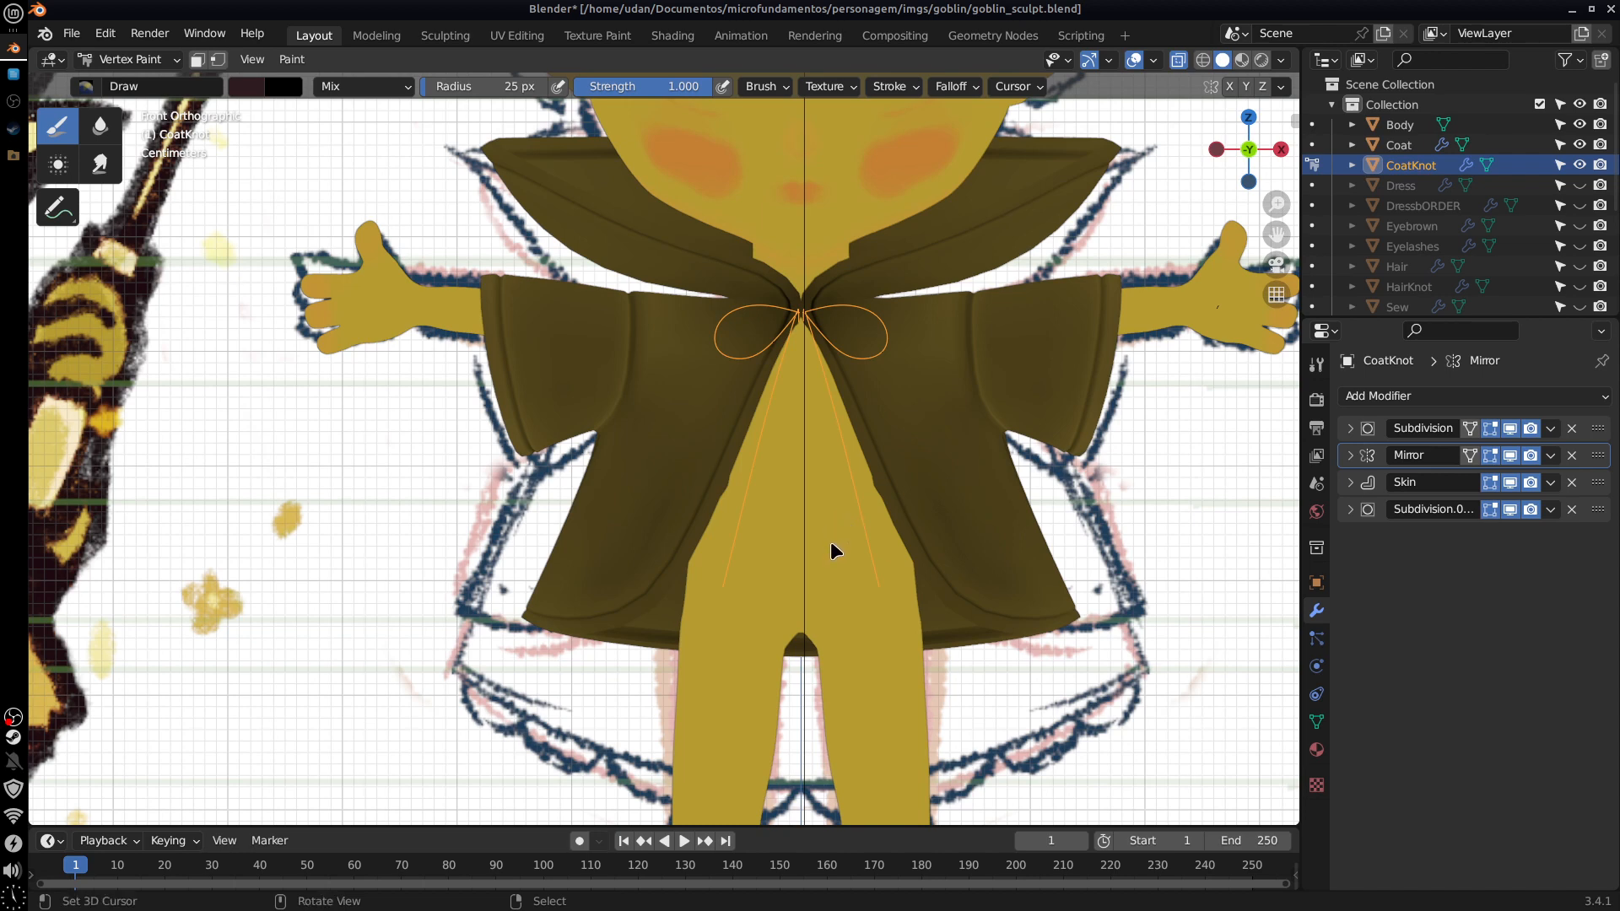
pyautogui.click(167, 59)
pyautogui.click(137, 82)
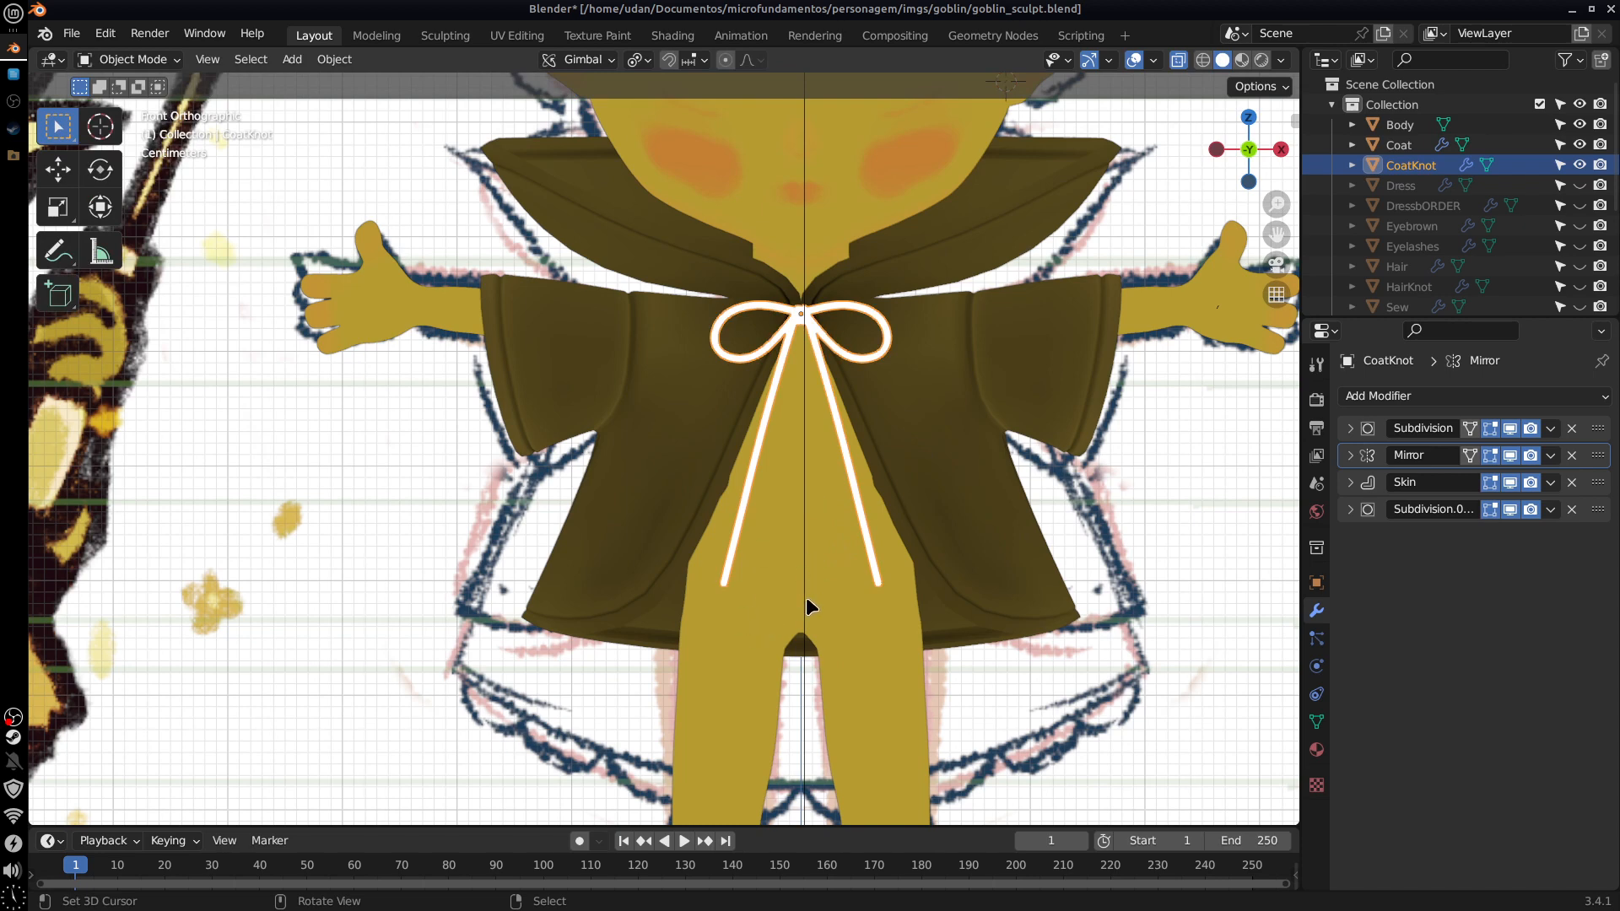
pyautogui.click(1316, 750)
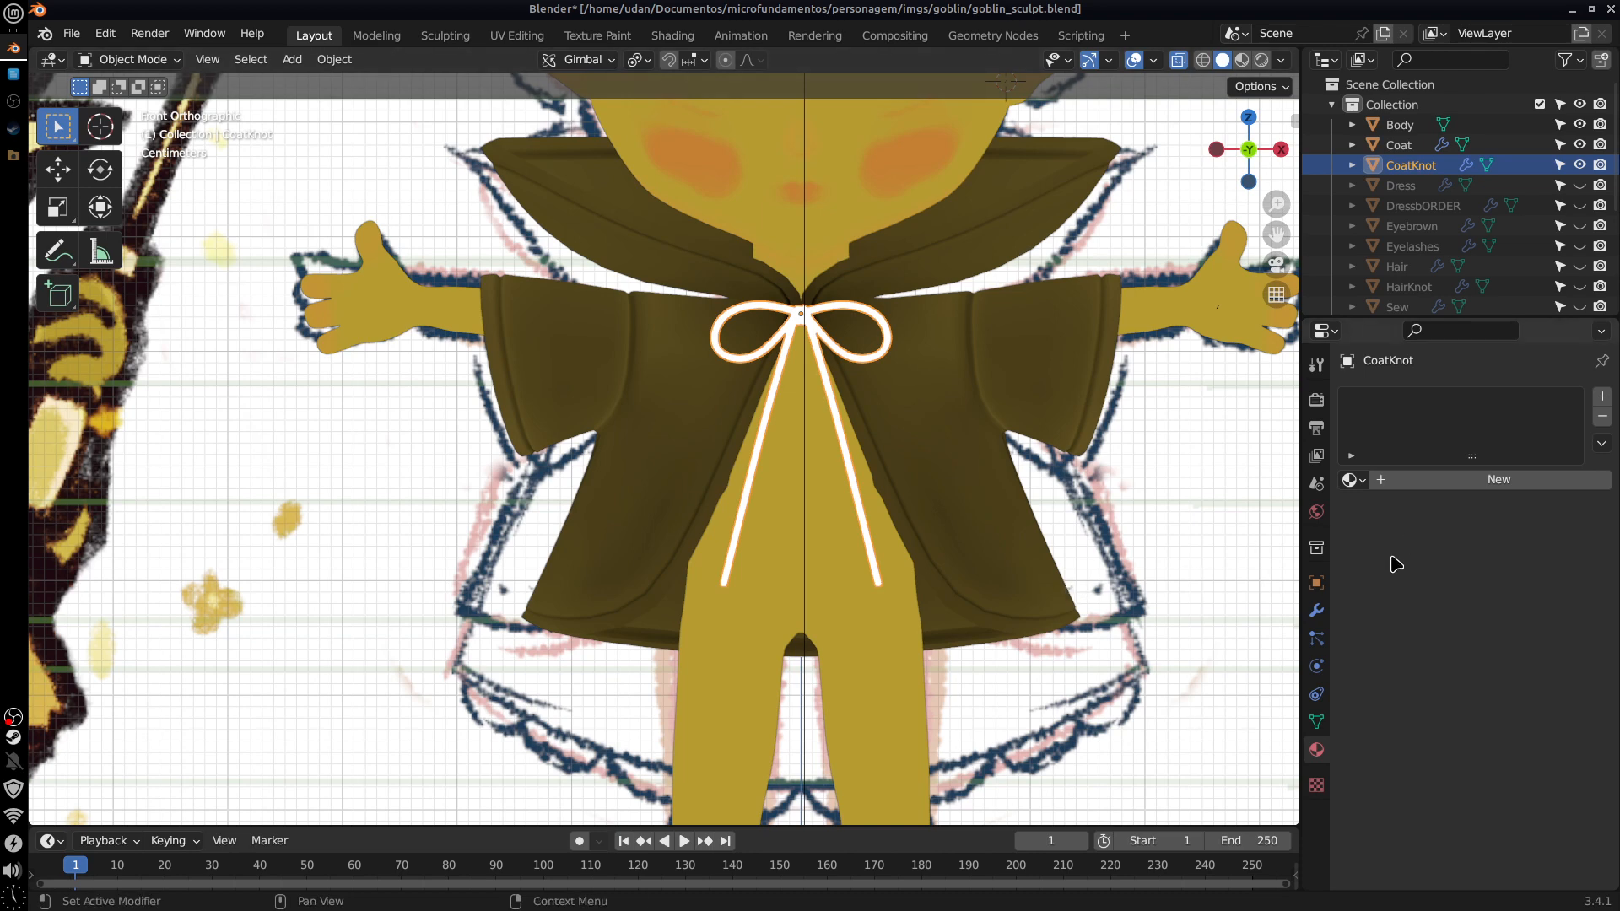
pyautogui.click(1316, 610)
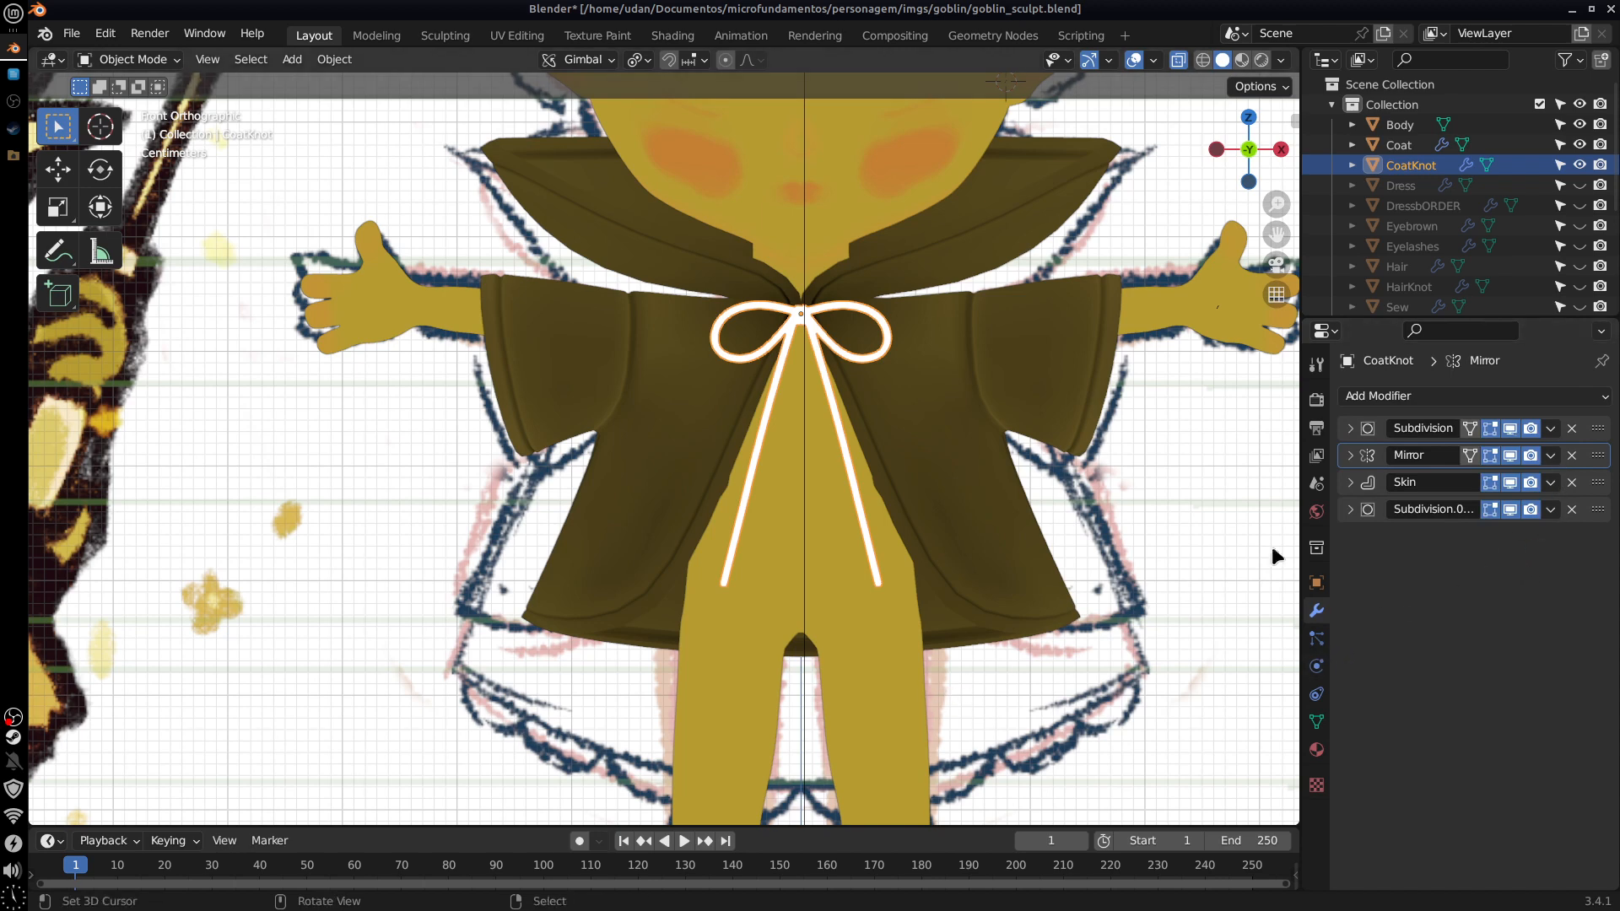
# Step: Create a new material on CoatKnot and name it Lasso
pyautogui.click(1316, 749)
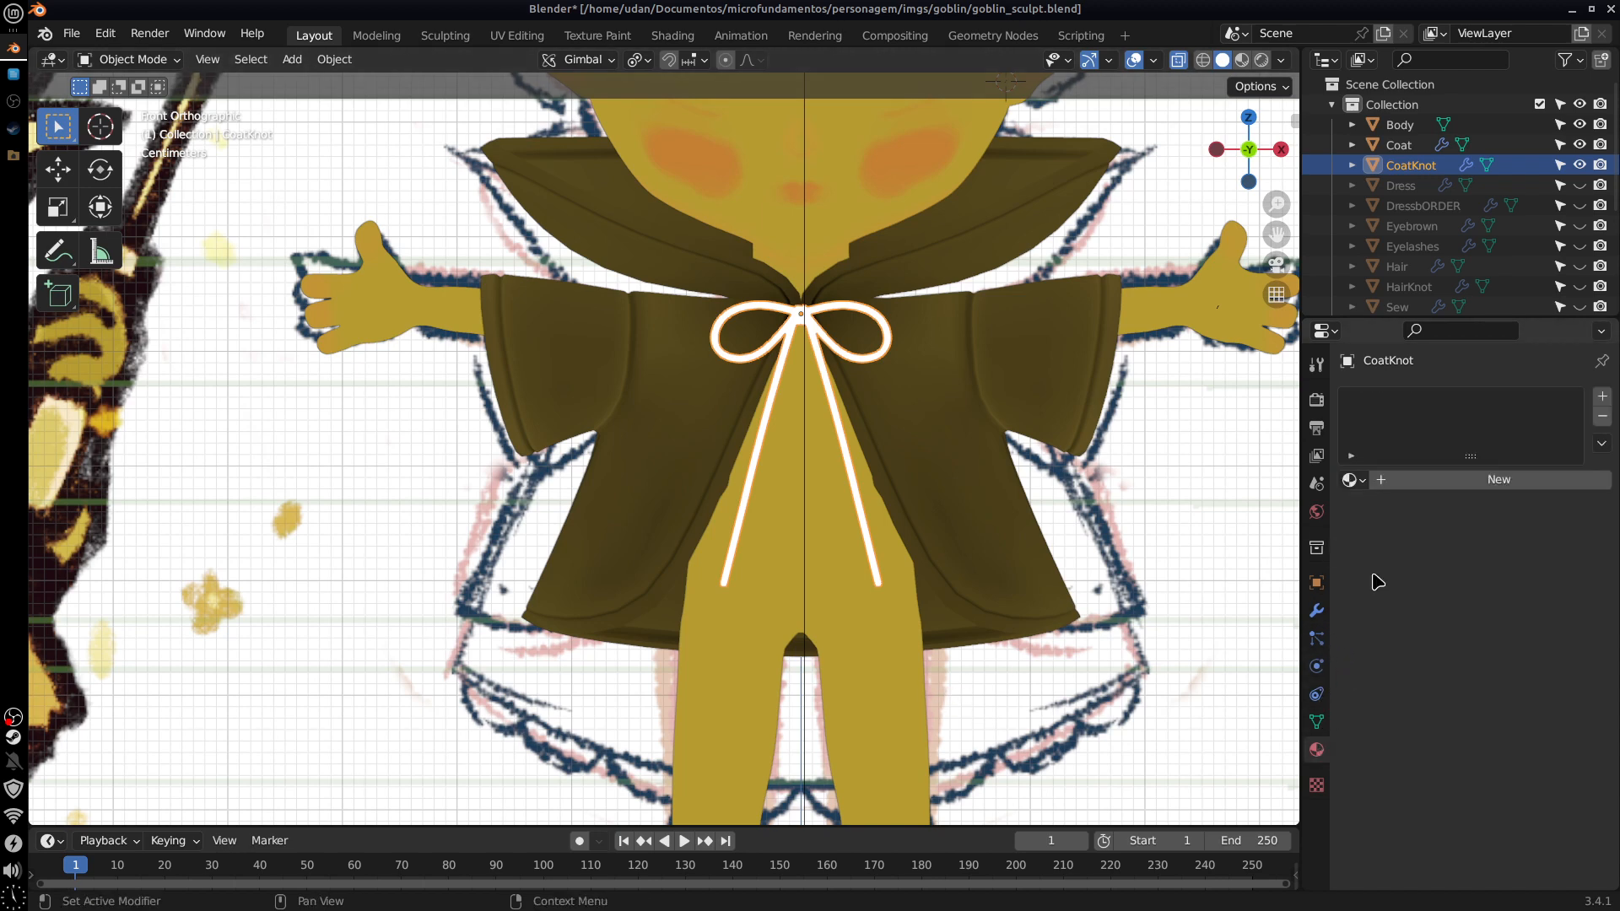
pyautogui.click(1354, 480)
pyautogui.click(1426, 487)
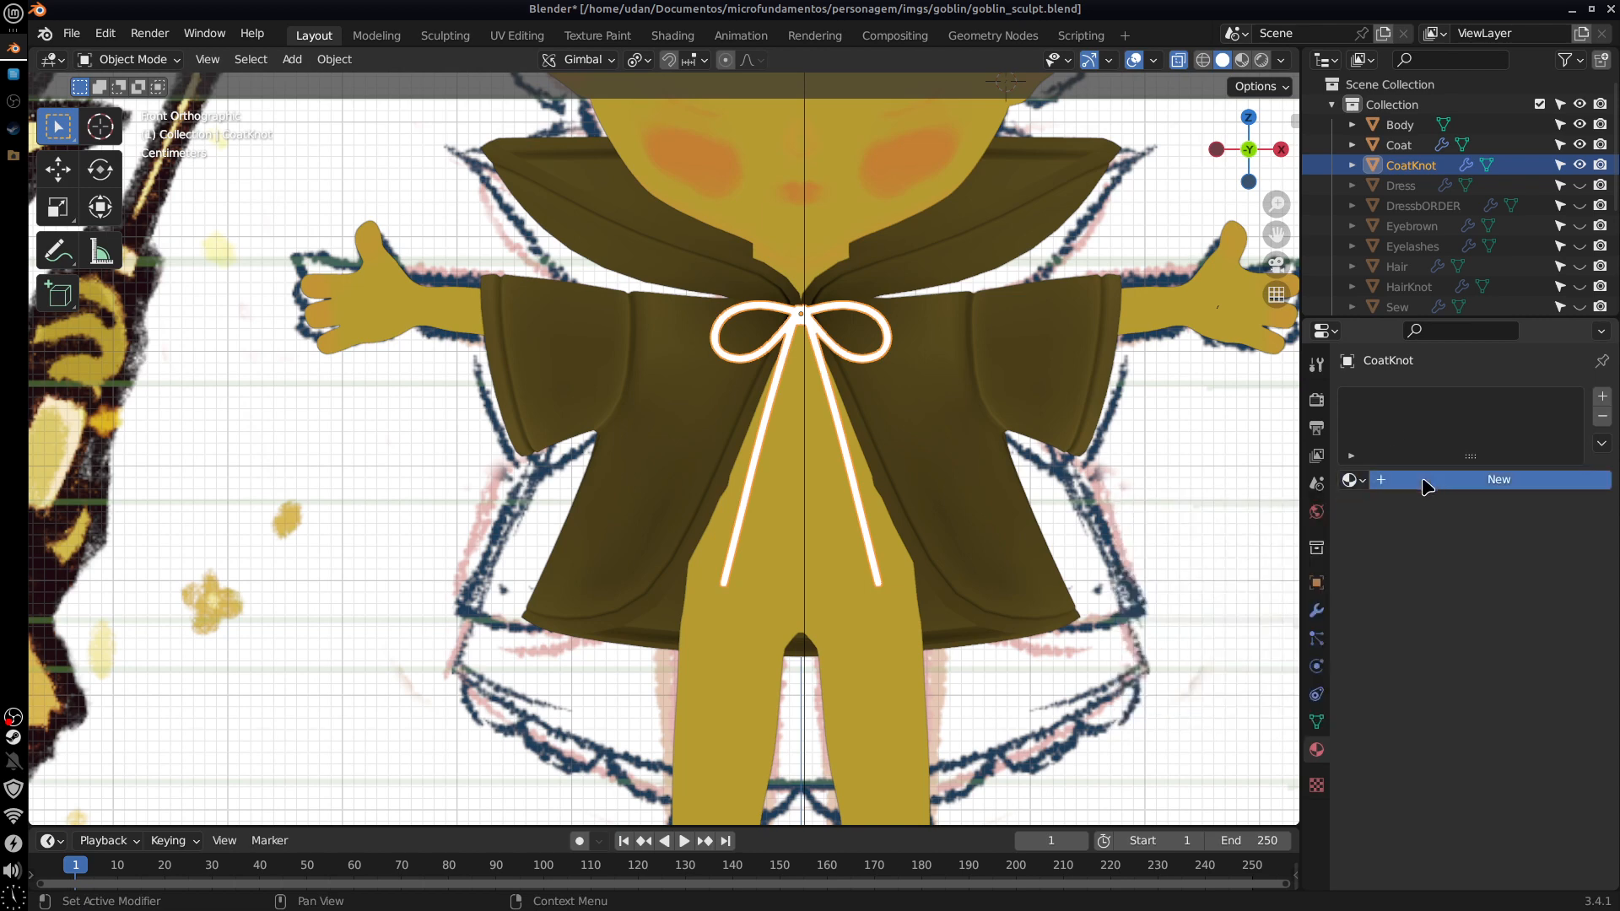
pyautogui.click(1426, 479)
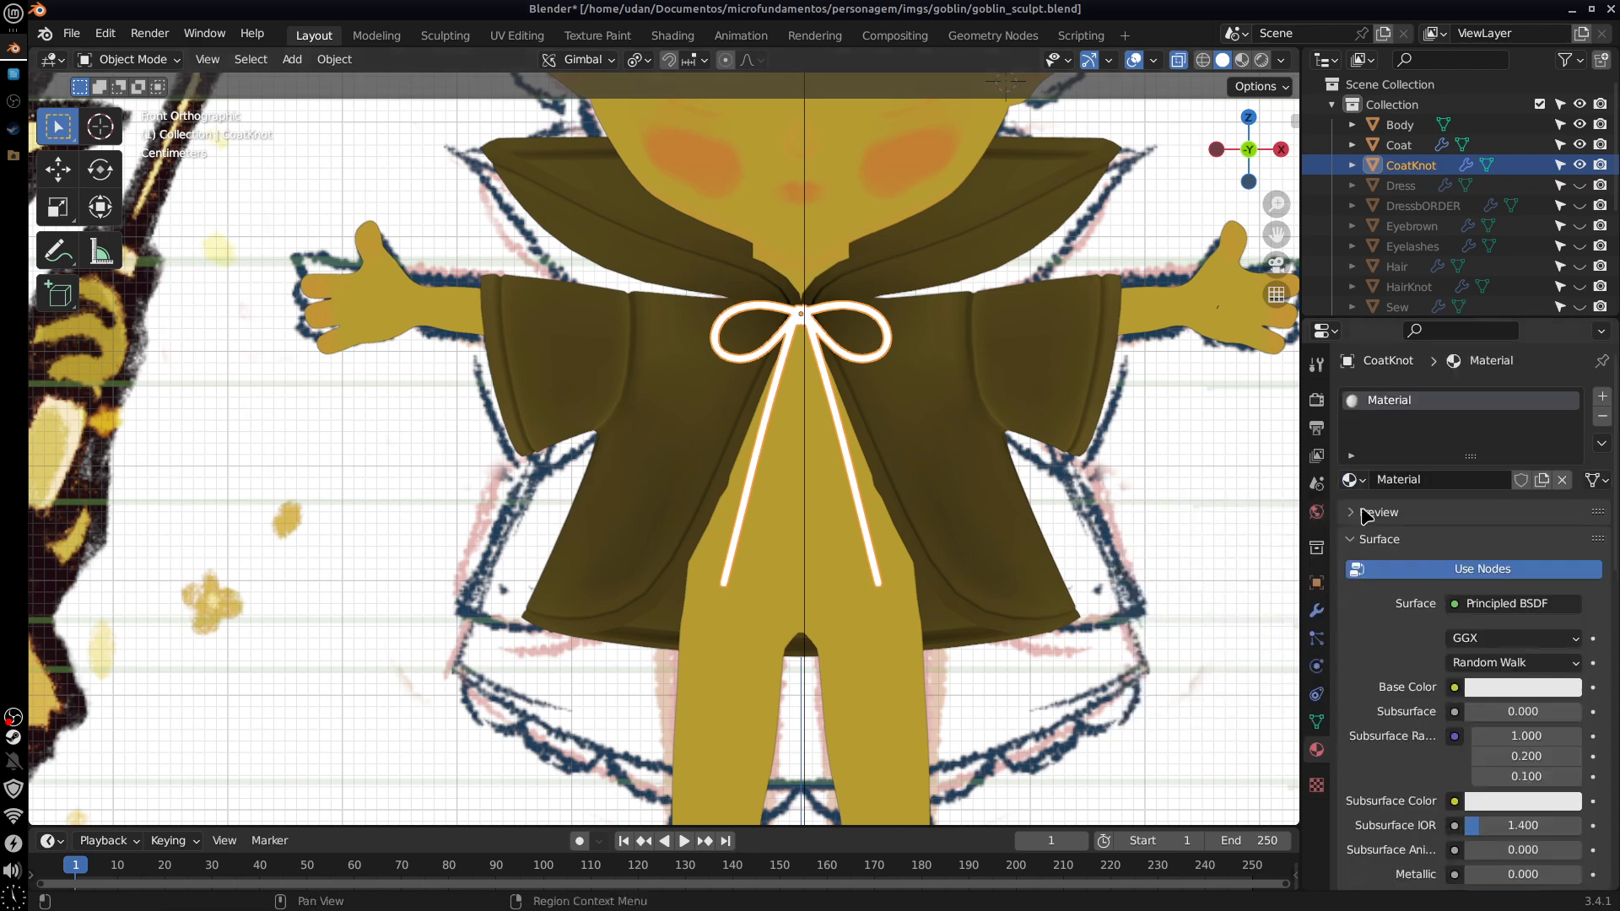
pyautogui.click(1431, 479)
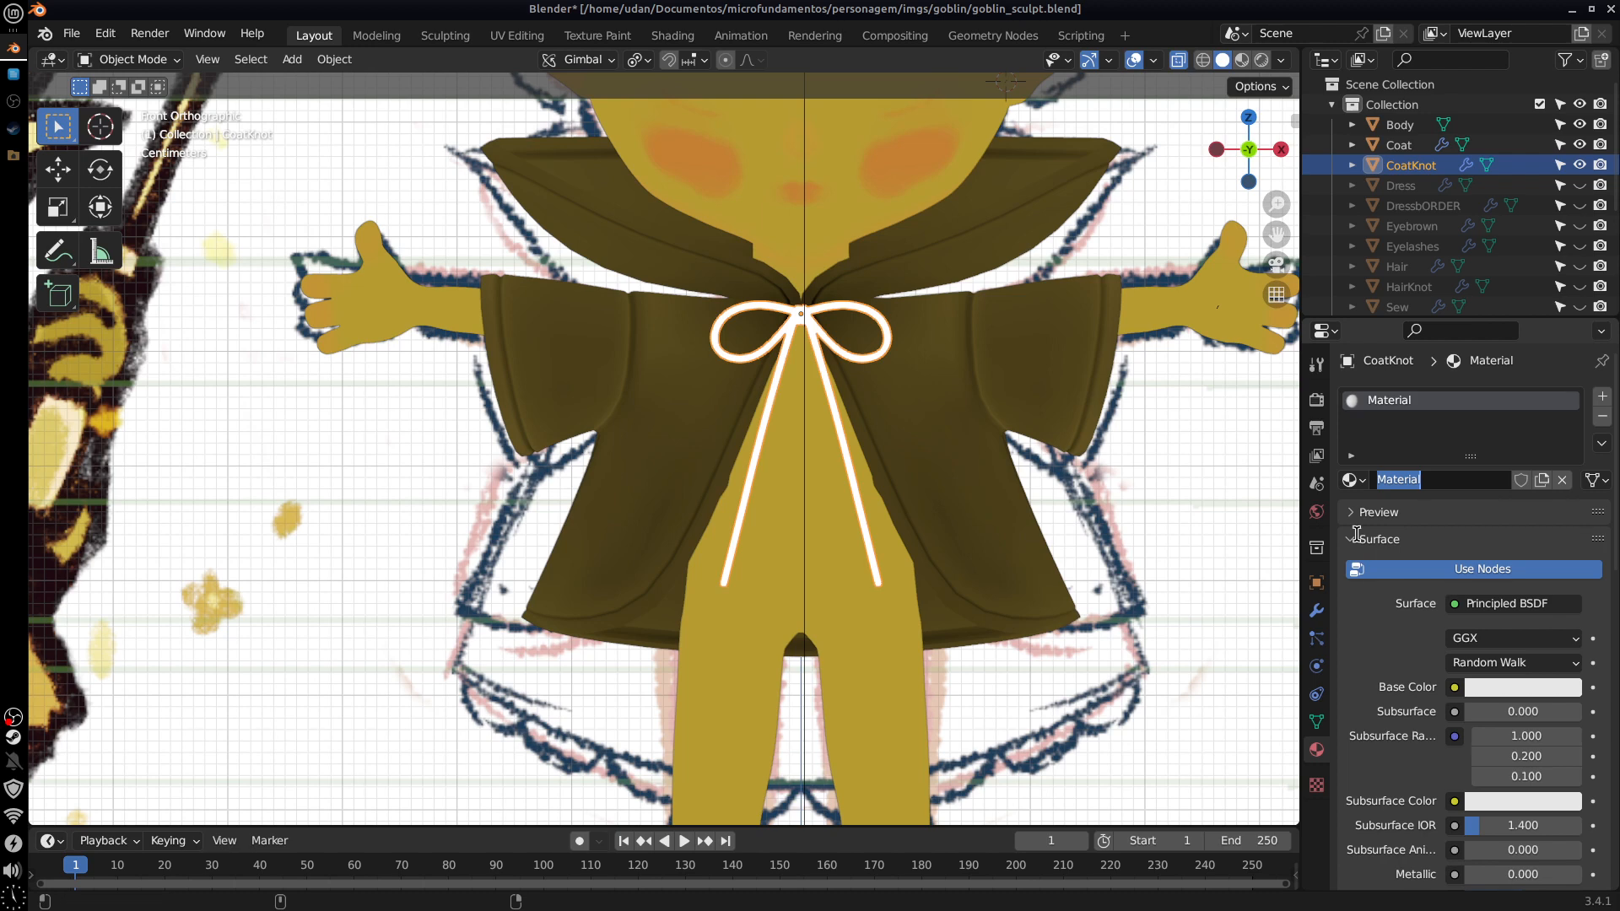
pyautogui.write('Lasso')
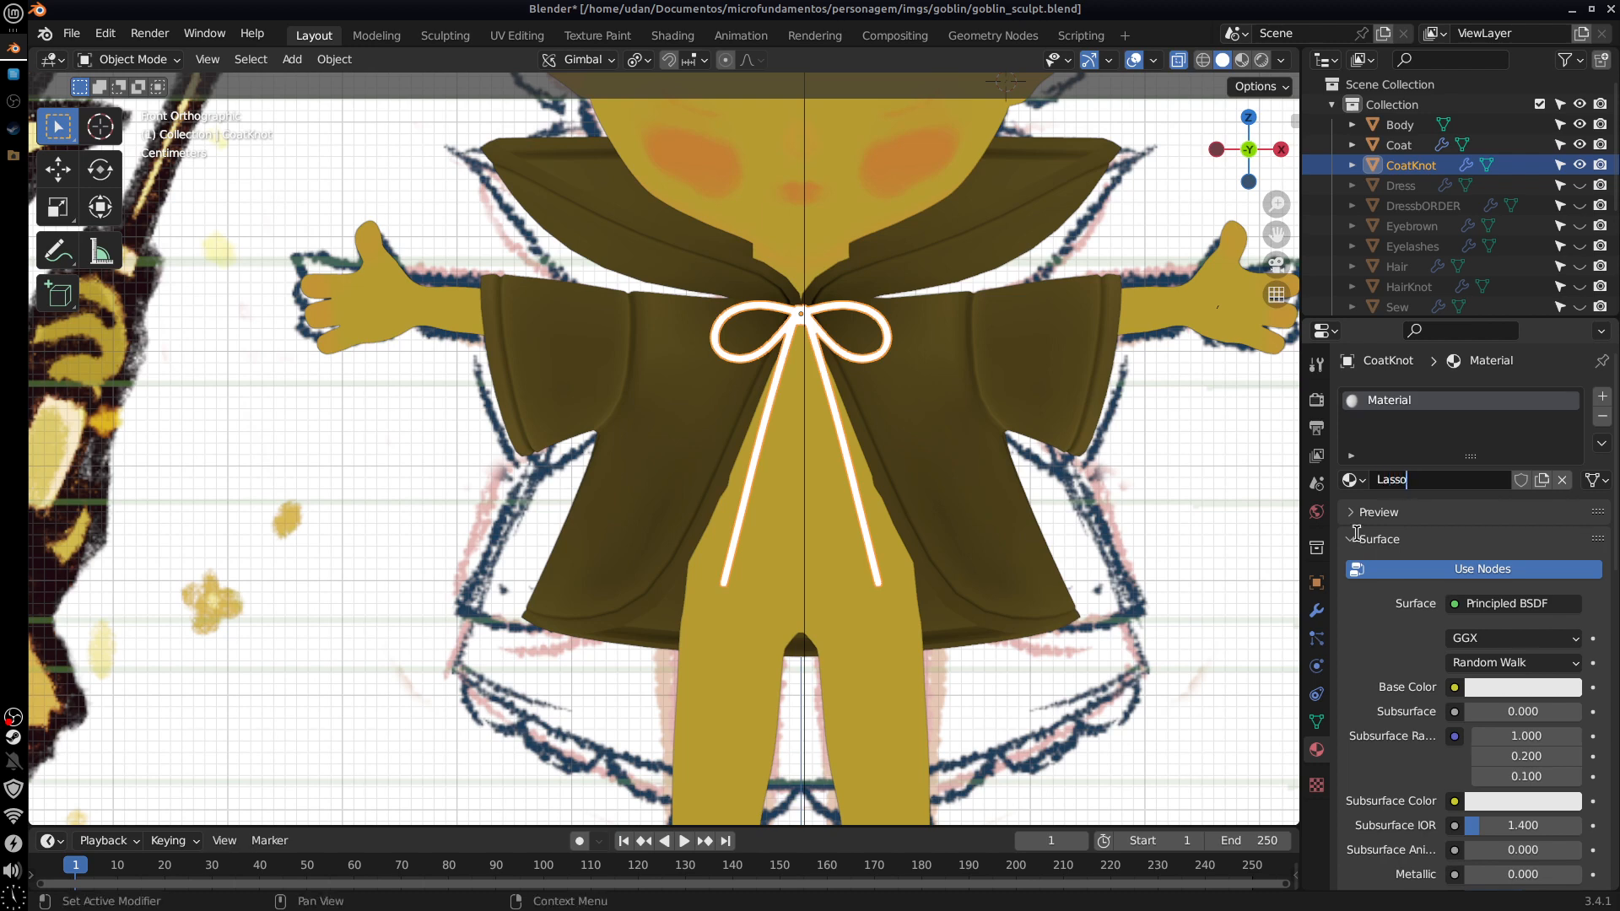
pyautogui.press('Return')
# Step: Sample the artwork's dark outline as the Lasso material's Base Color, and adjust it to a slightly lighter reddish brown
pyautogui.click(1500, 696)
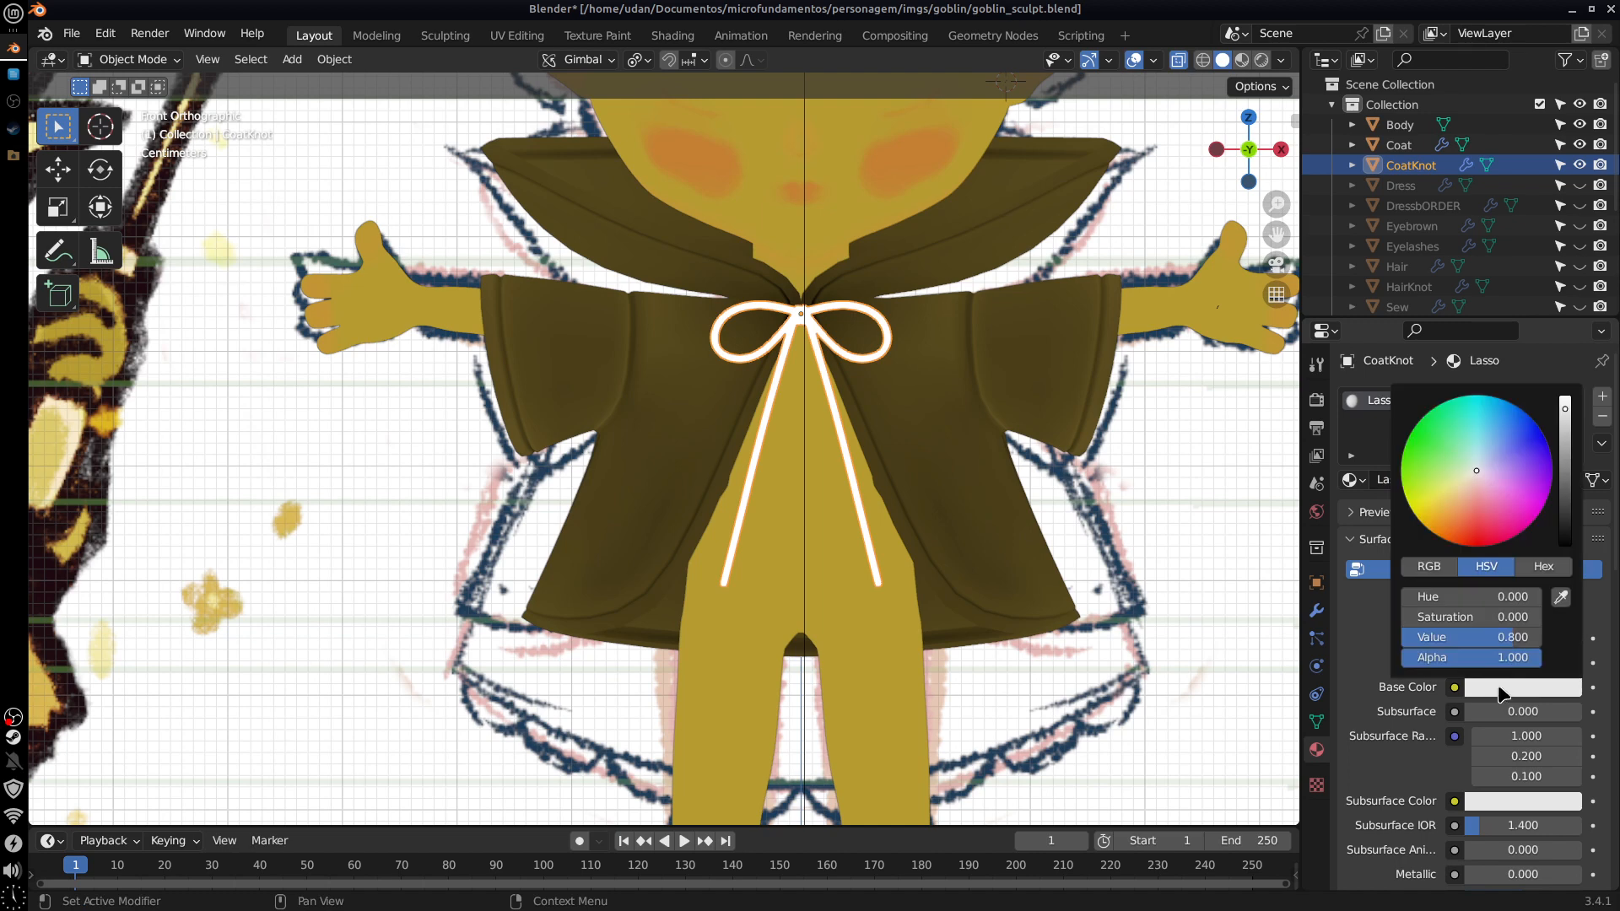
pyautogui.click(1561, 597)
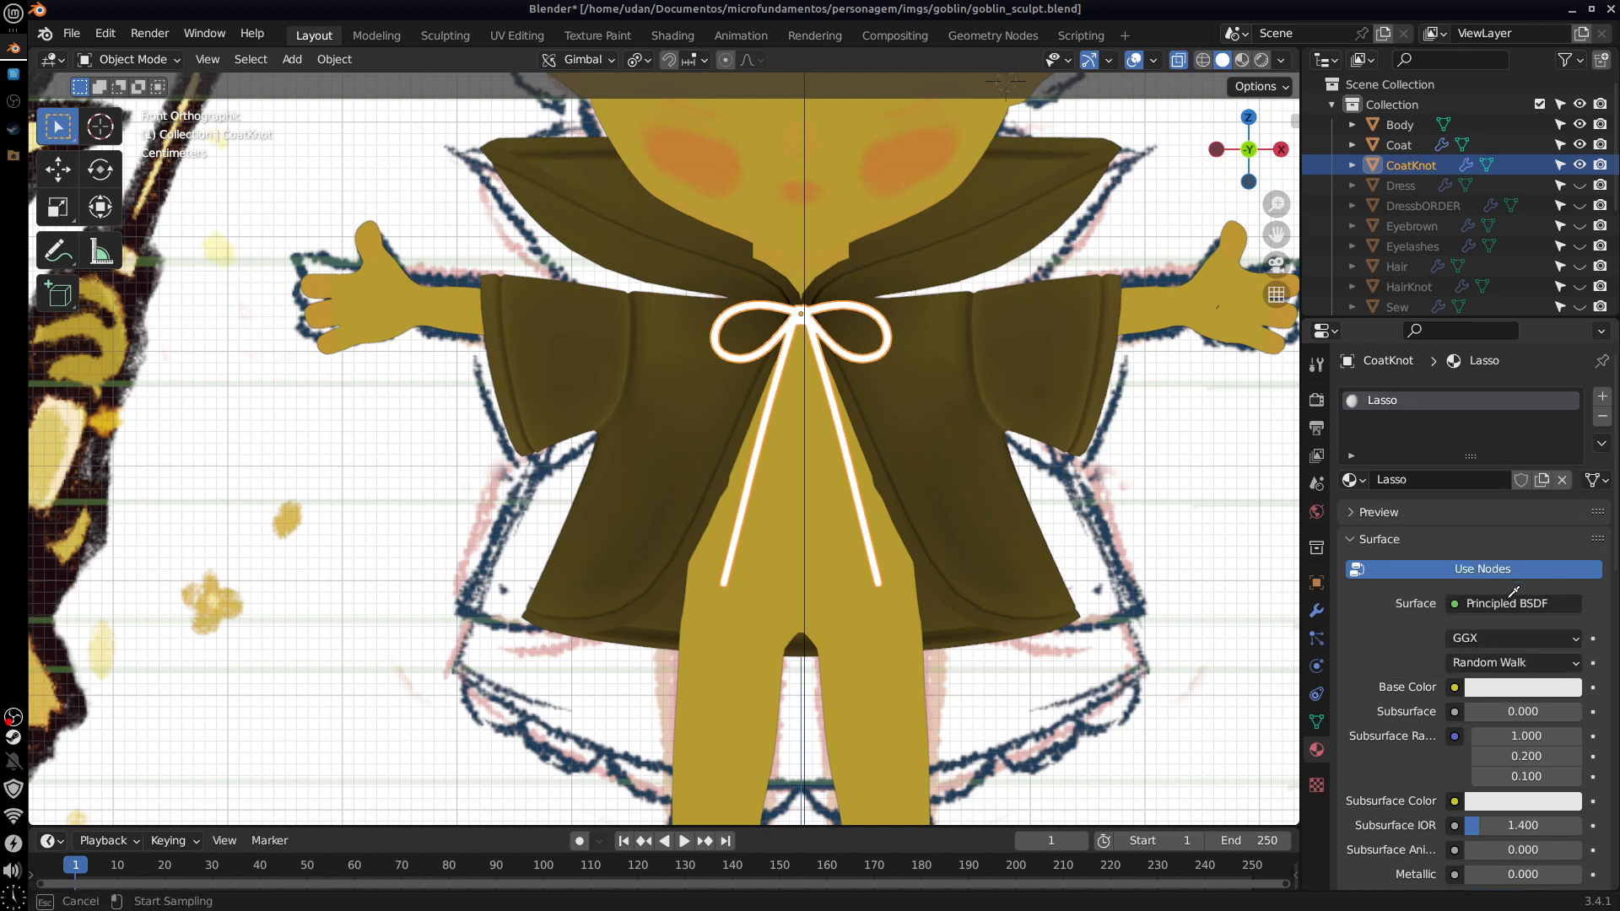
pyautogui.click(67, 491)
pyautogui.click(1508, 690)
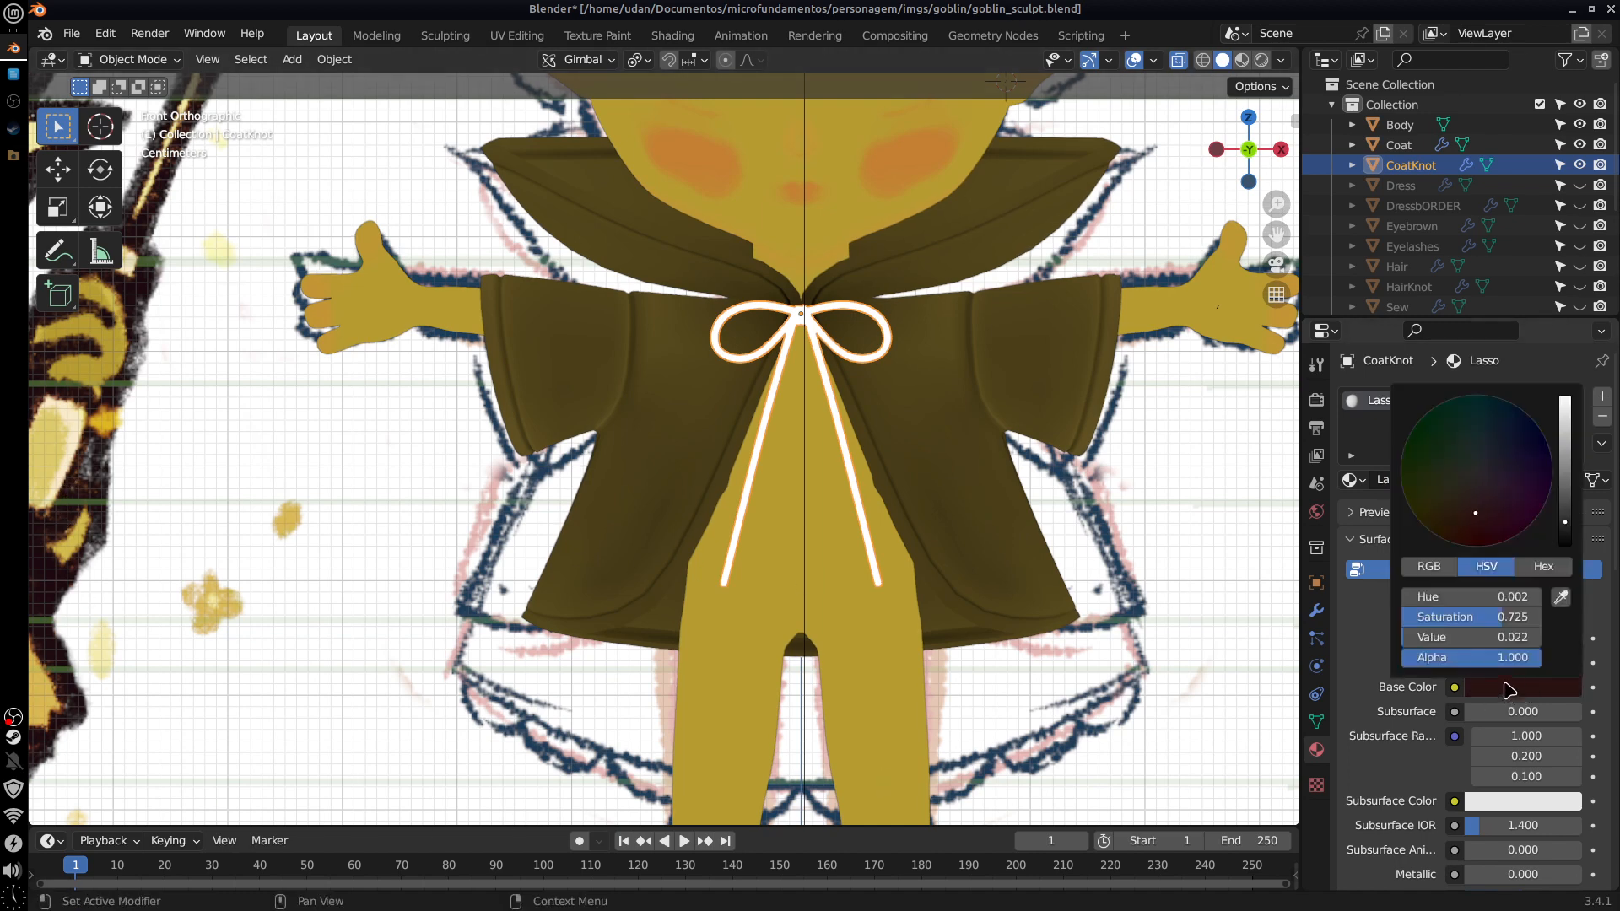
pyautogui.moveTo(1565, 509); pyautogui.dragTo(1565, 511)
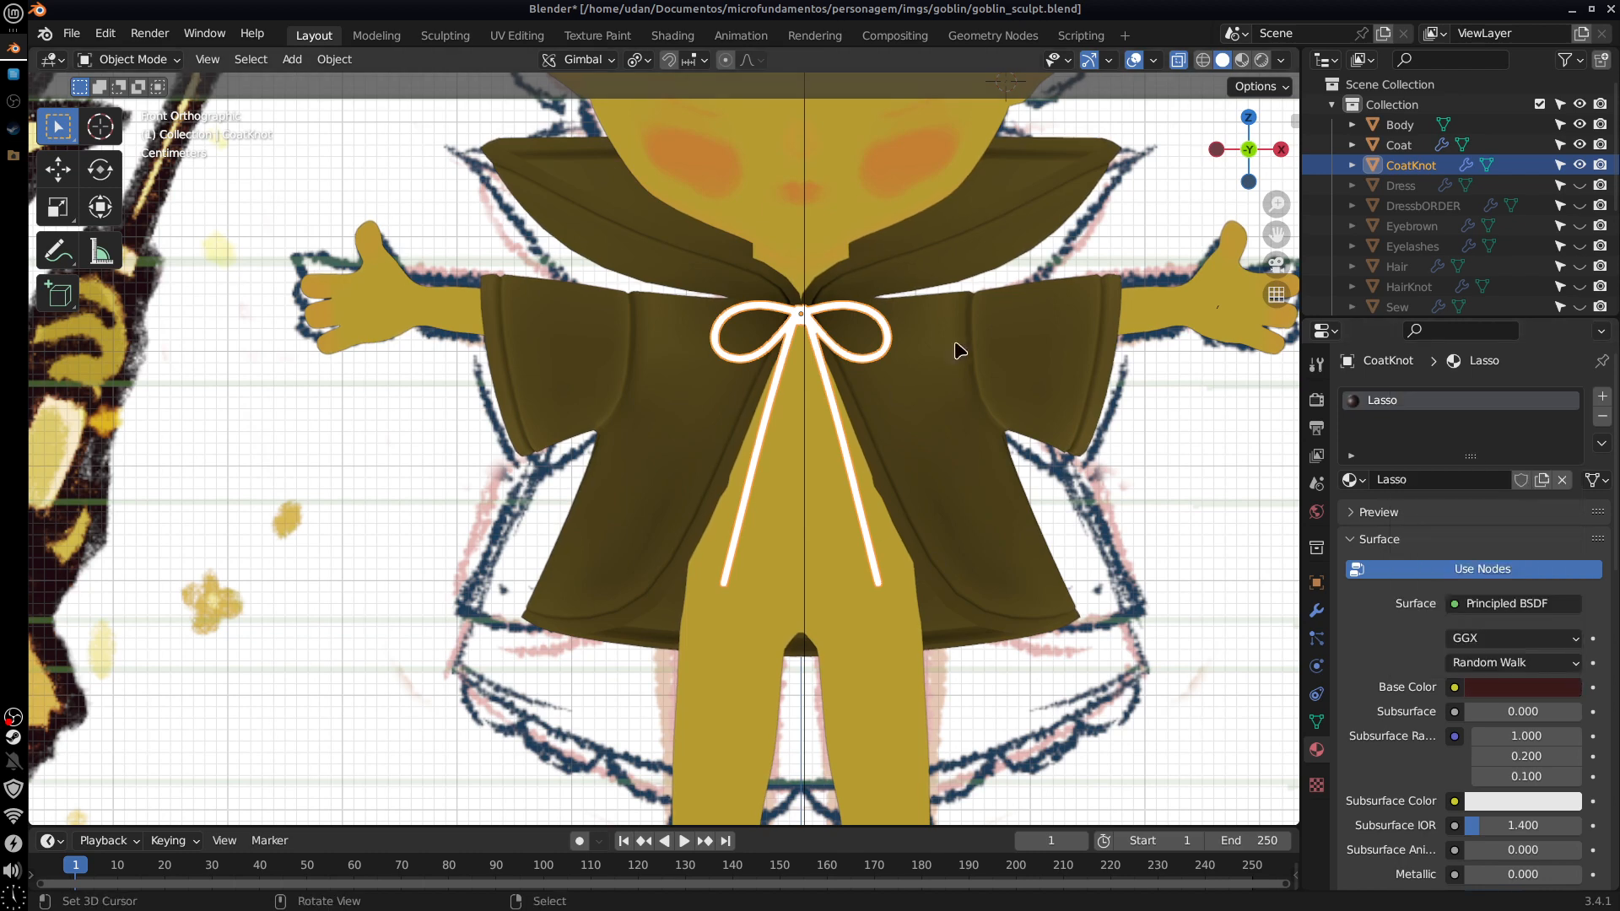
pyautogui.keyDown('shift'); pyautogui.moveTo(1034, 685); pyautogui.dragTo(974, 667, button='middle'); pyautogui.keyUp('shift')
pyautogui.click(1522, 687)
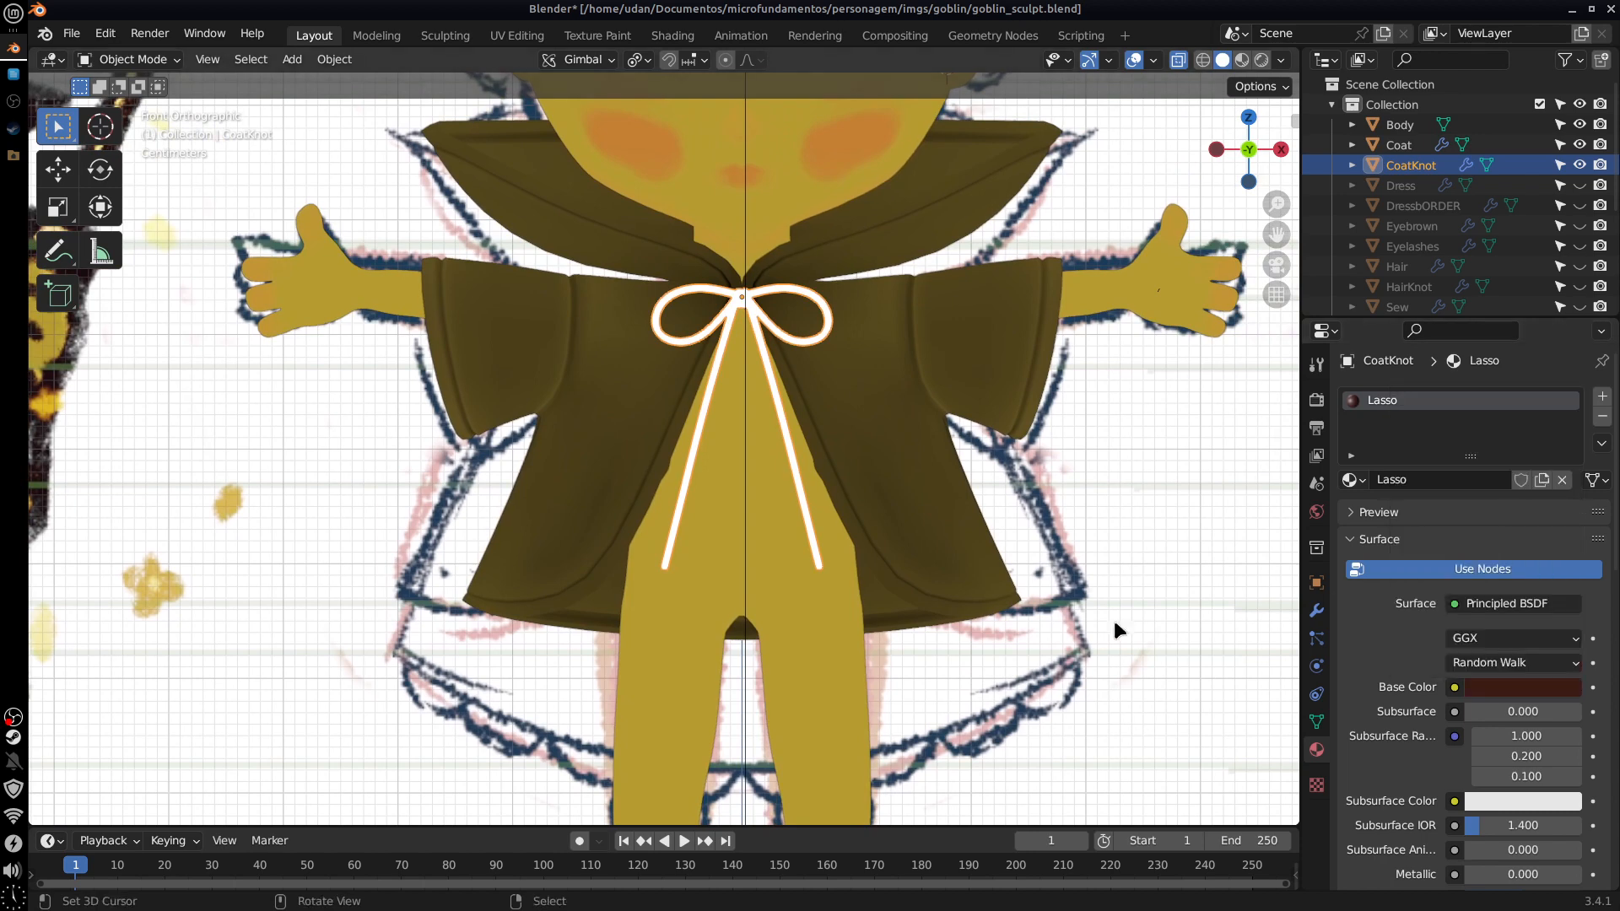
# Step: Try the Texture and Single colour options in the viewport shading settings
pyautogui.click(1281, 61)
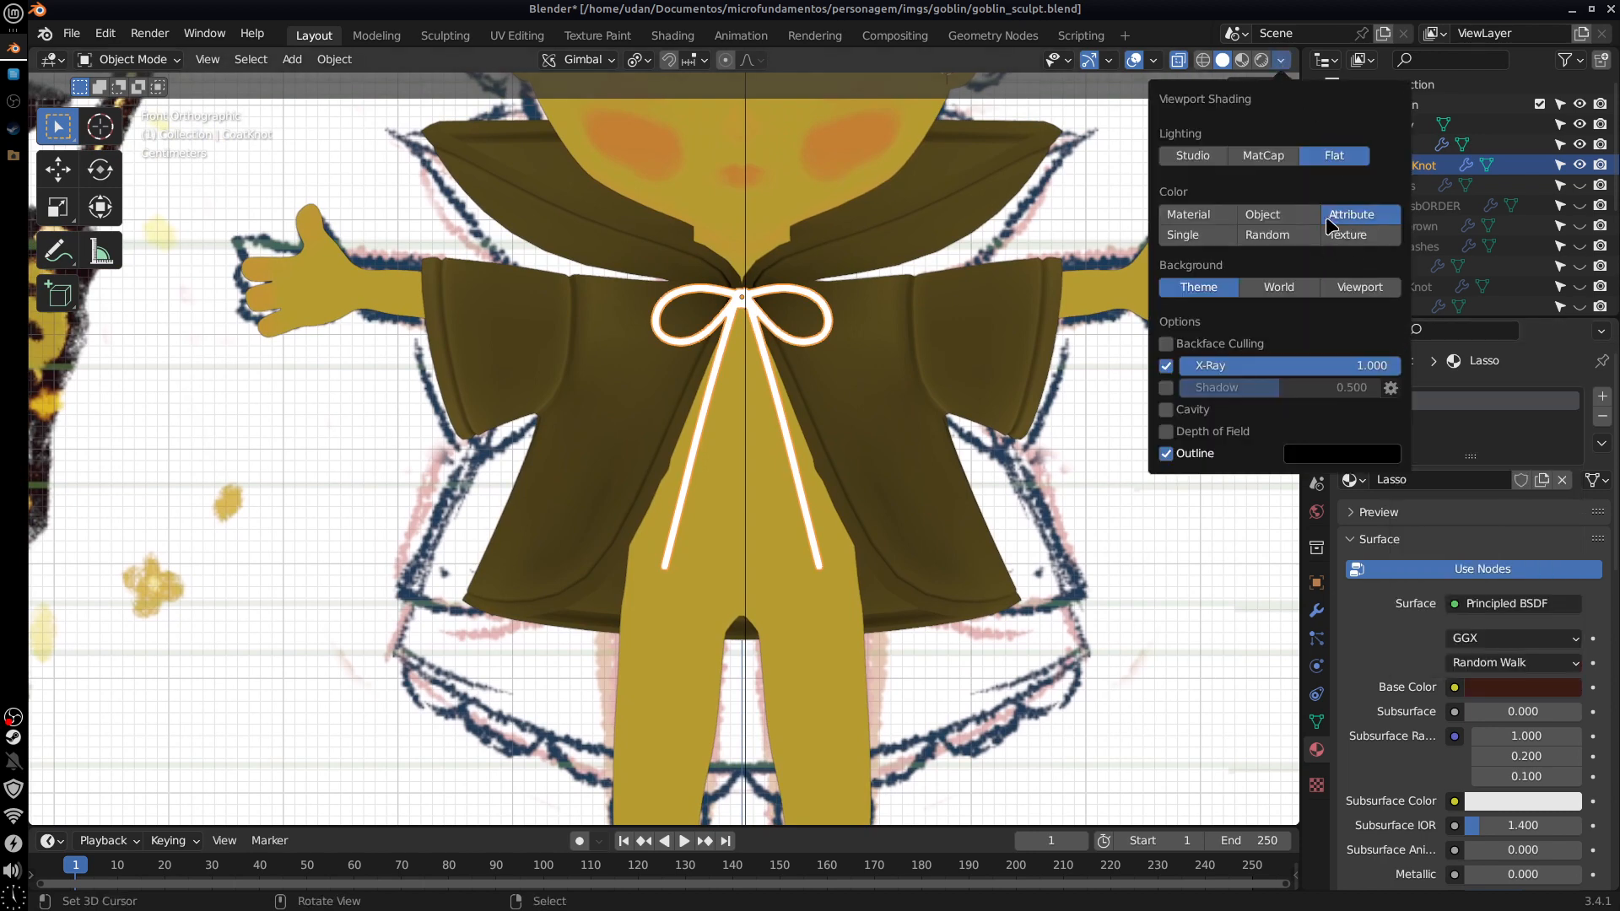
pyautogui.click(1360, 236)
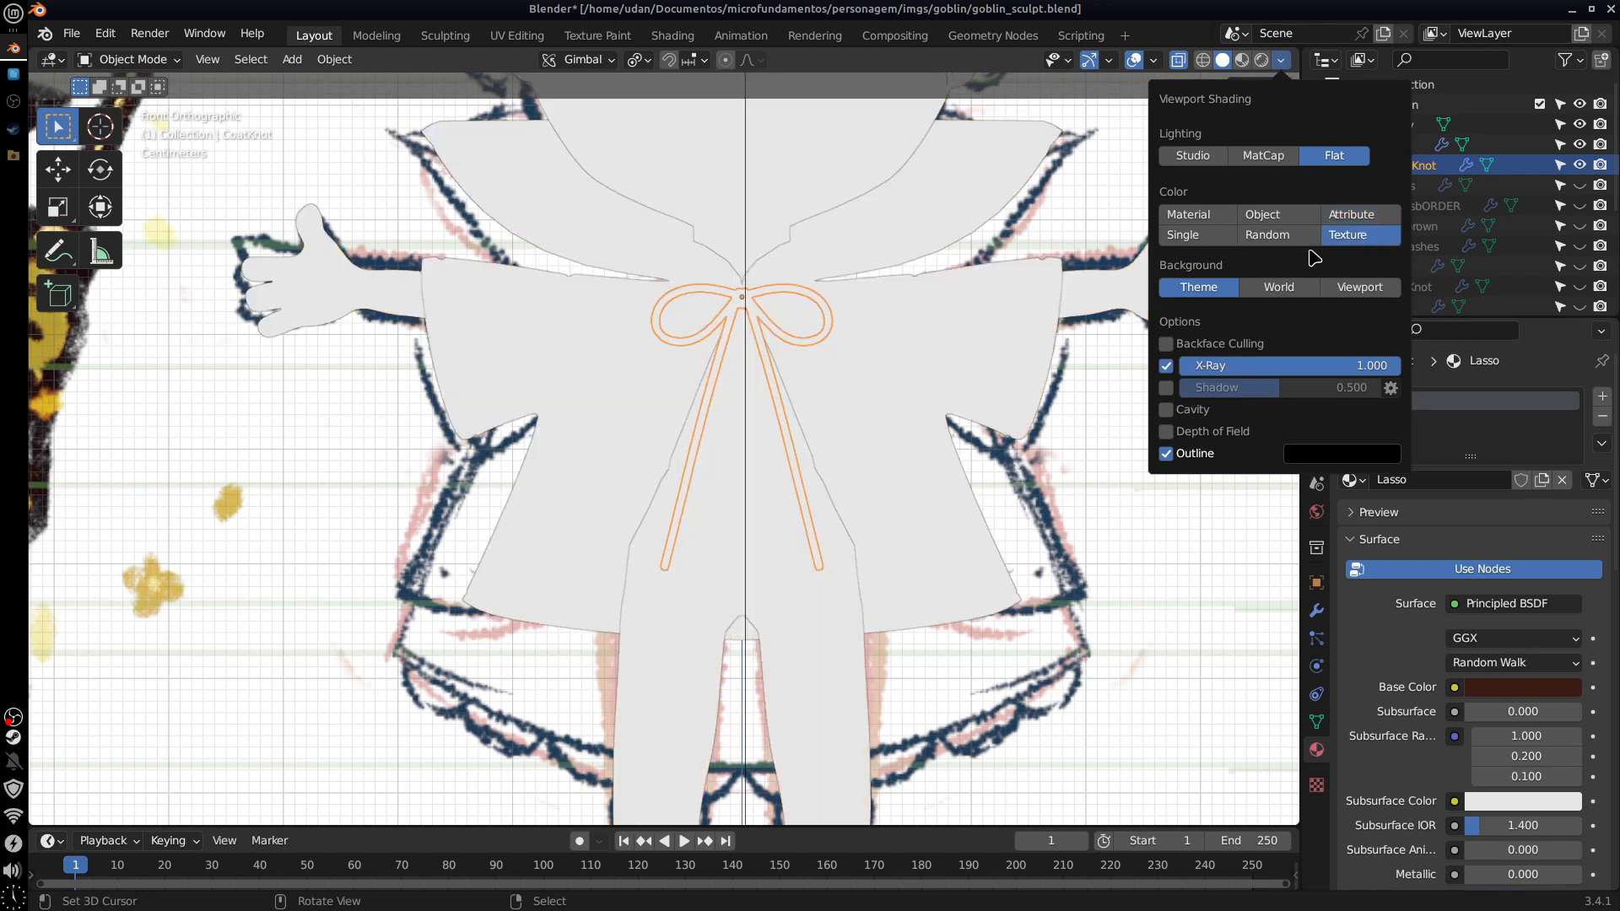
pyautogui.click(1183, 236)
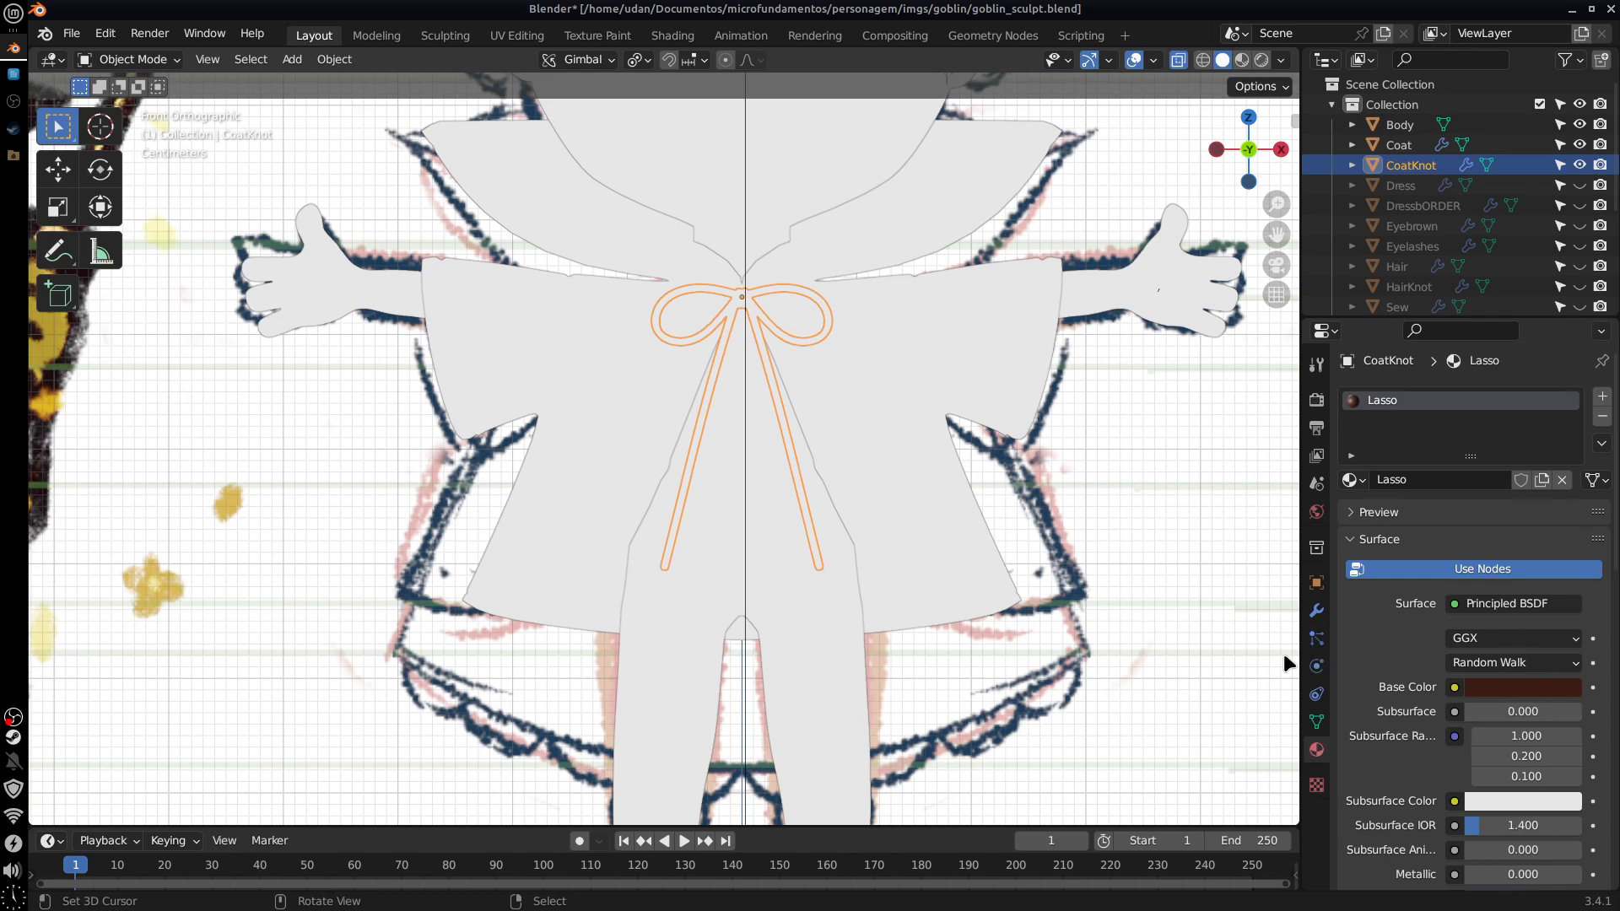
# Step: Inspect the CoatKnot's brown material in Material Preview shading, and return to Solid shading in the front view
pyautogui.click(1242, 60)
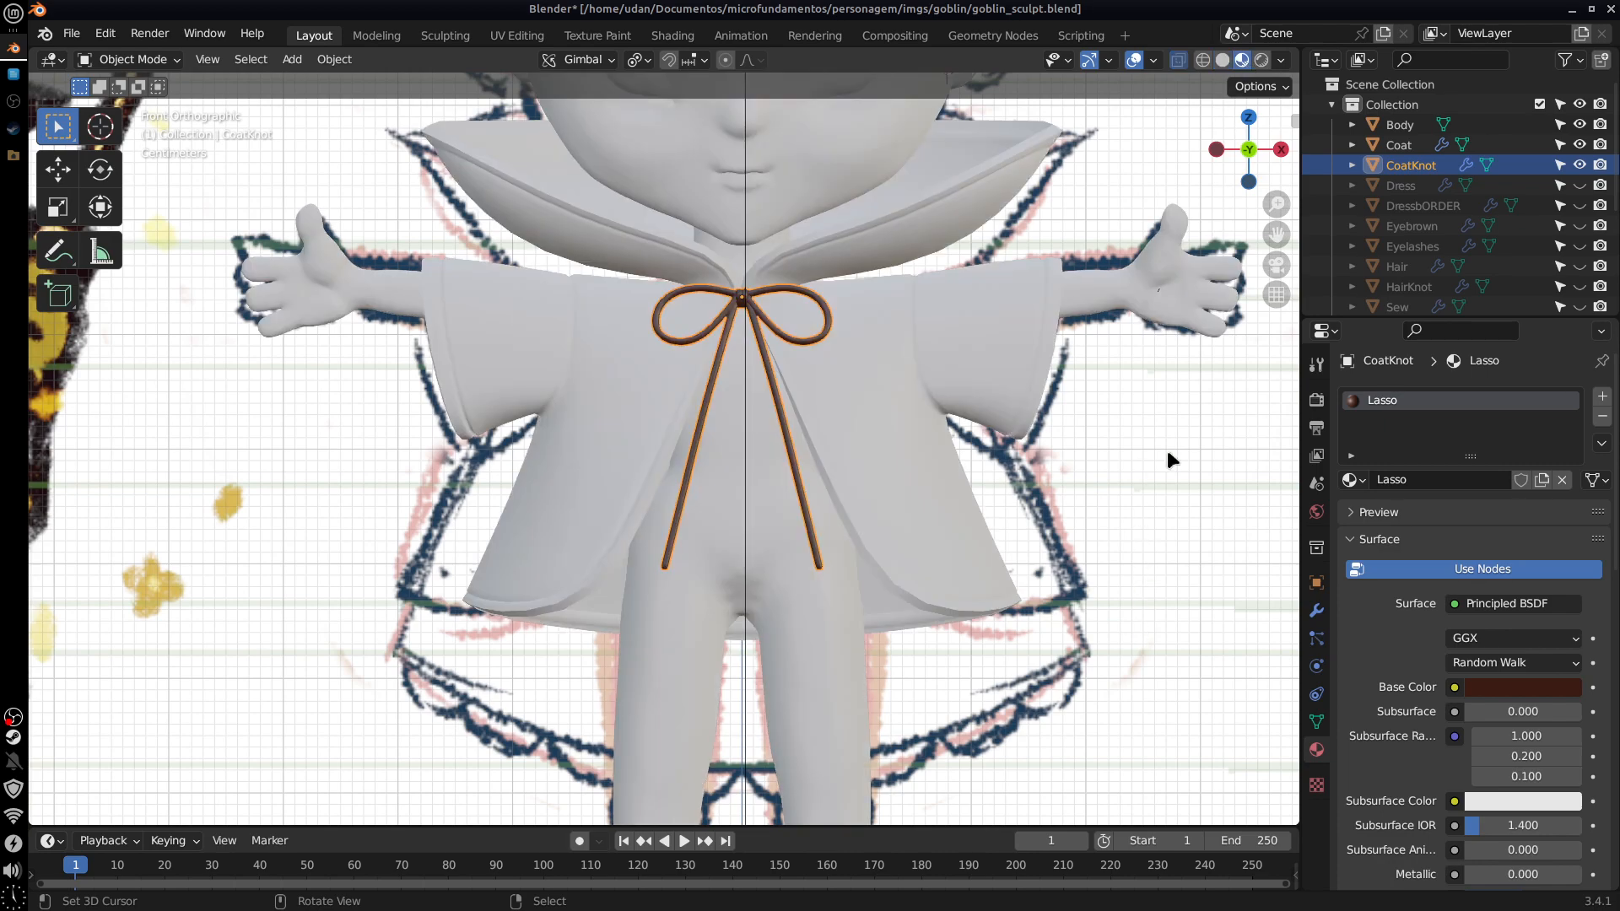
pyautogui.scroll(3, 998, 462)
pyautogui.moveTo(987, 459); pyautogui.dragTo(905, 491, button='middle')
pyautogui.click(1222, 61)
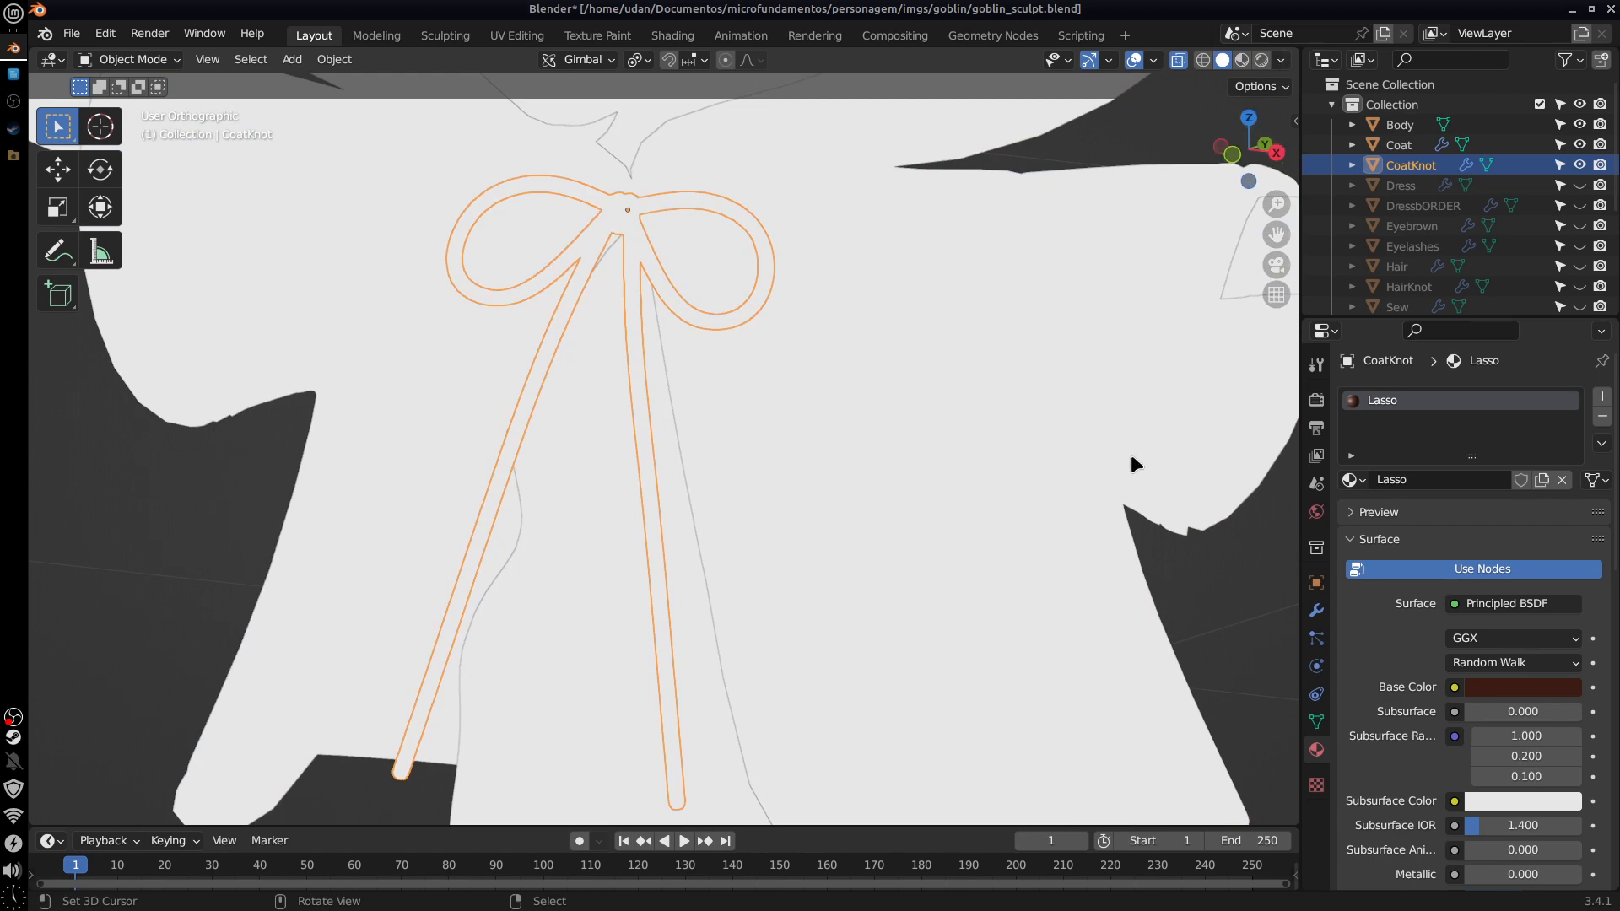
pyautogui.press('KP_1')
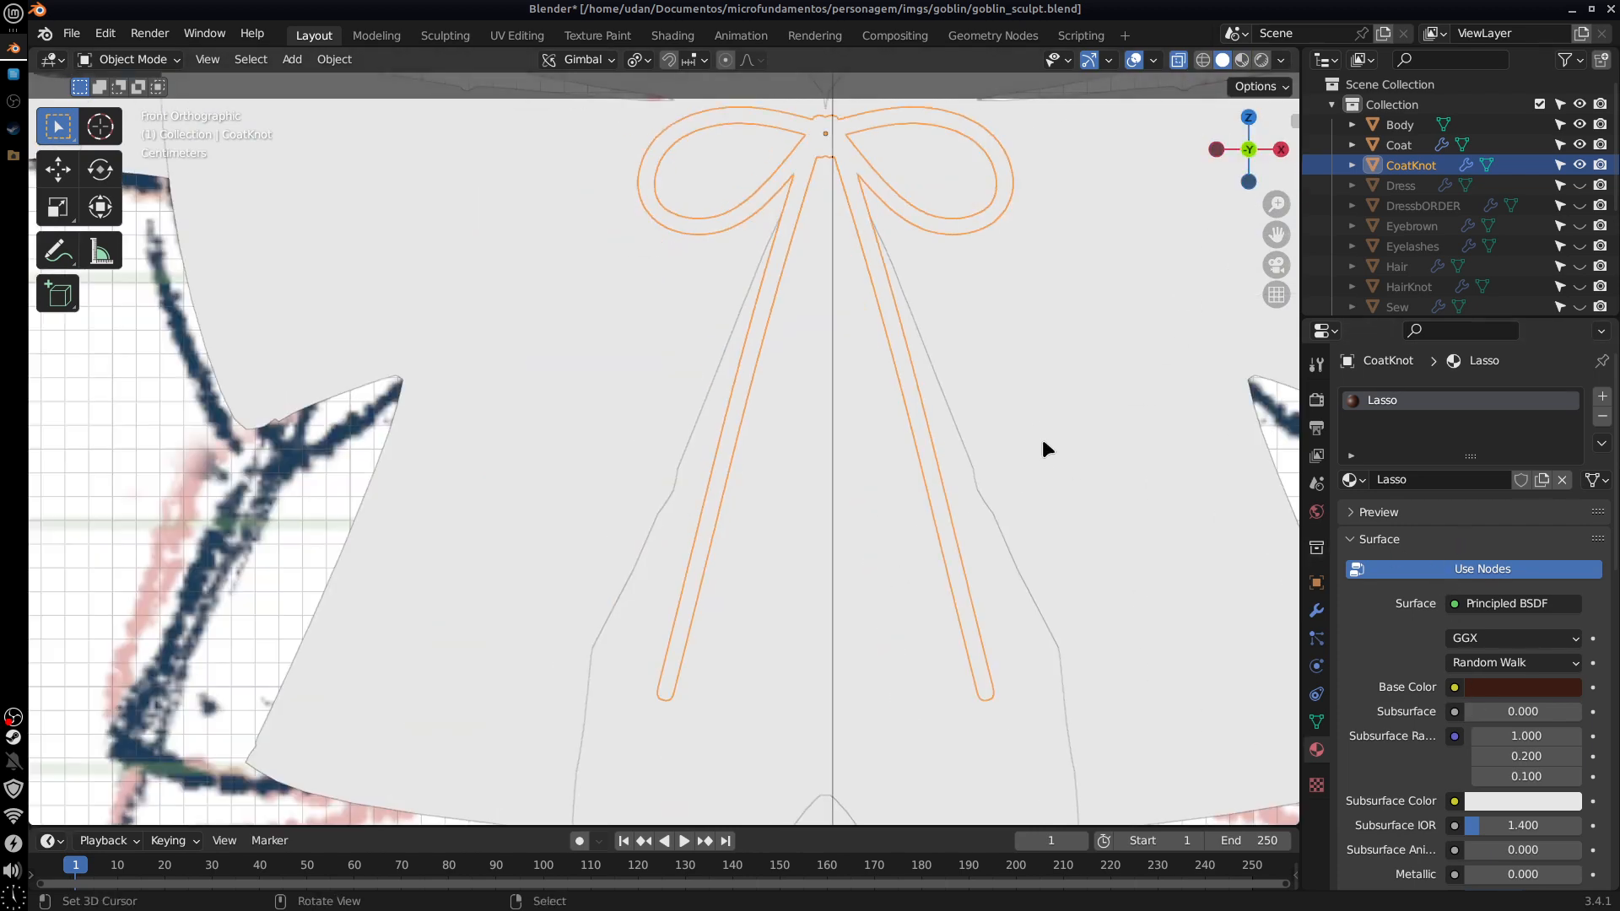
pyautogui.scroll(-6, 1045, 461)
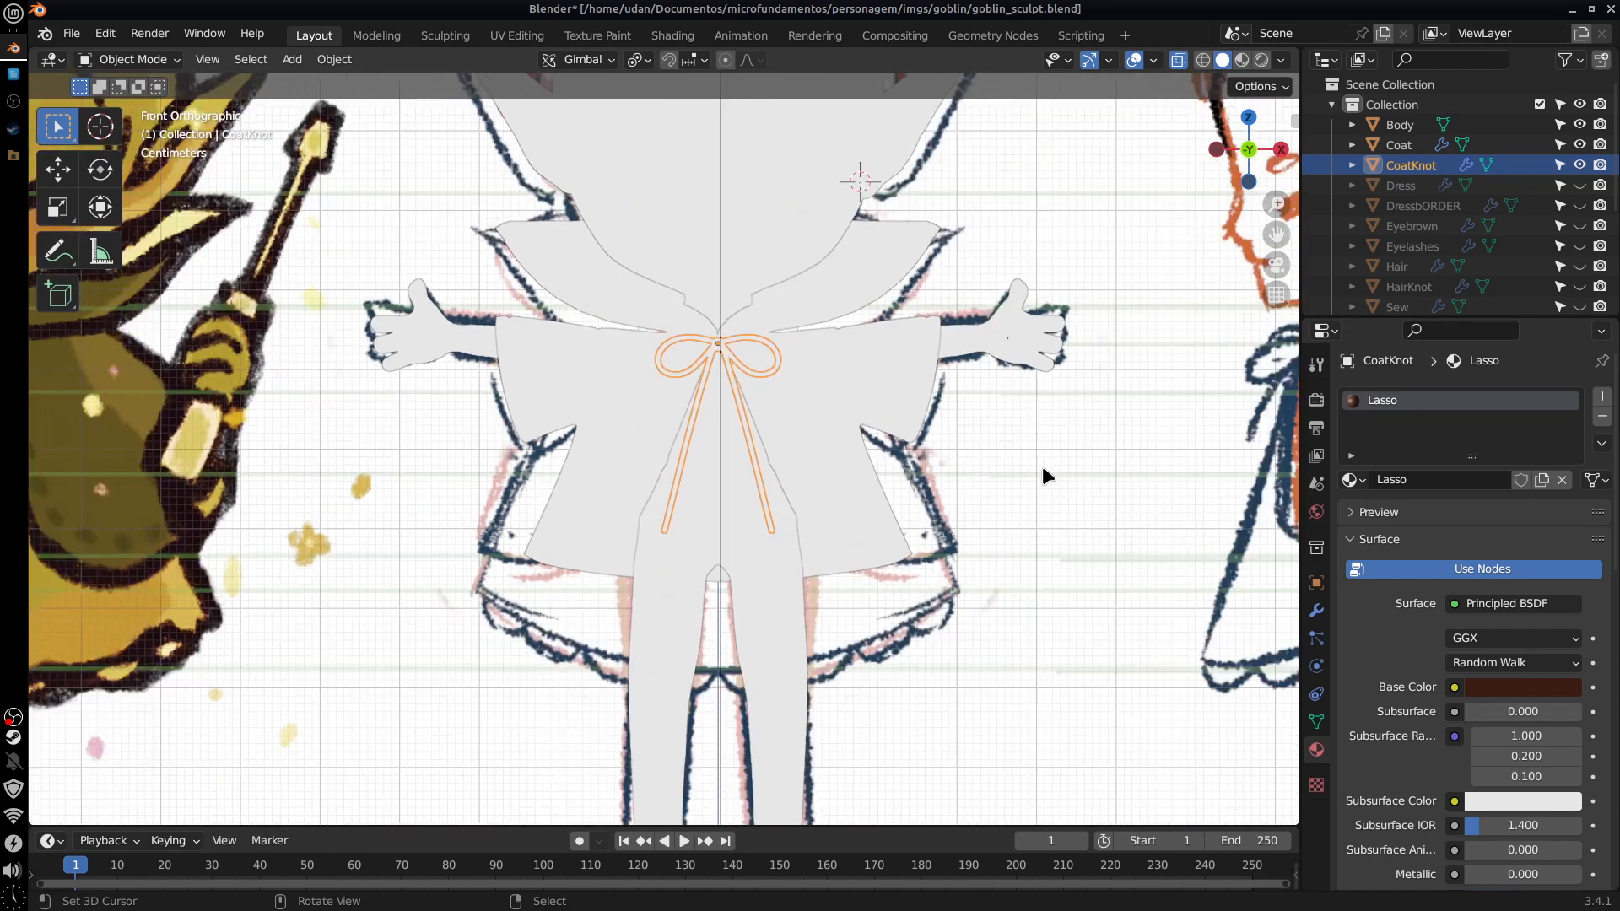
pyautogui.keyDown('shift'); pyautogui.moveTo(1026, 491); pyautogui.dragTo(1036, 562, button='middle'); pyautogui.keyUp('shift')
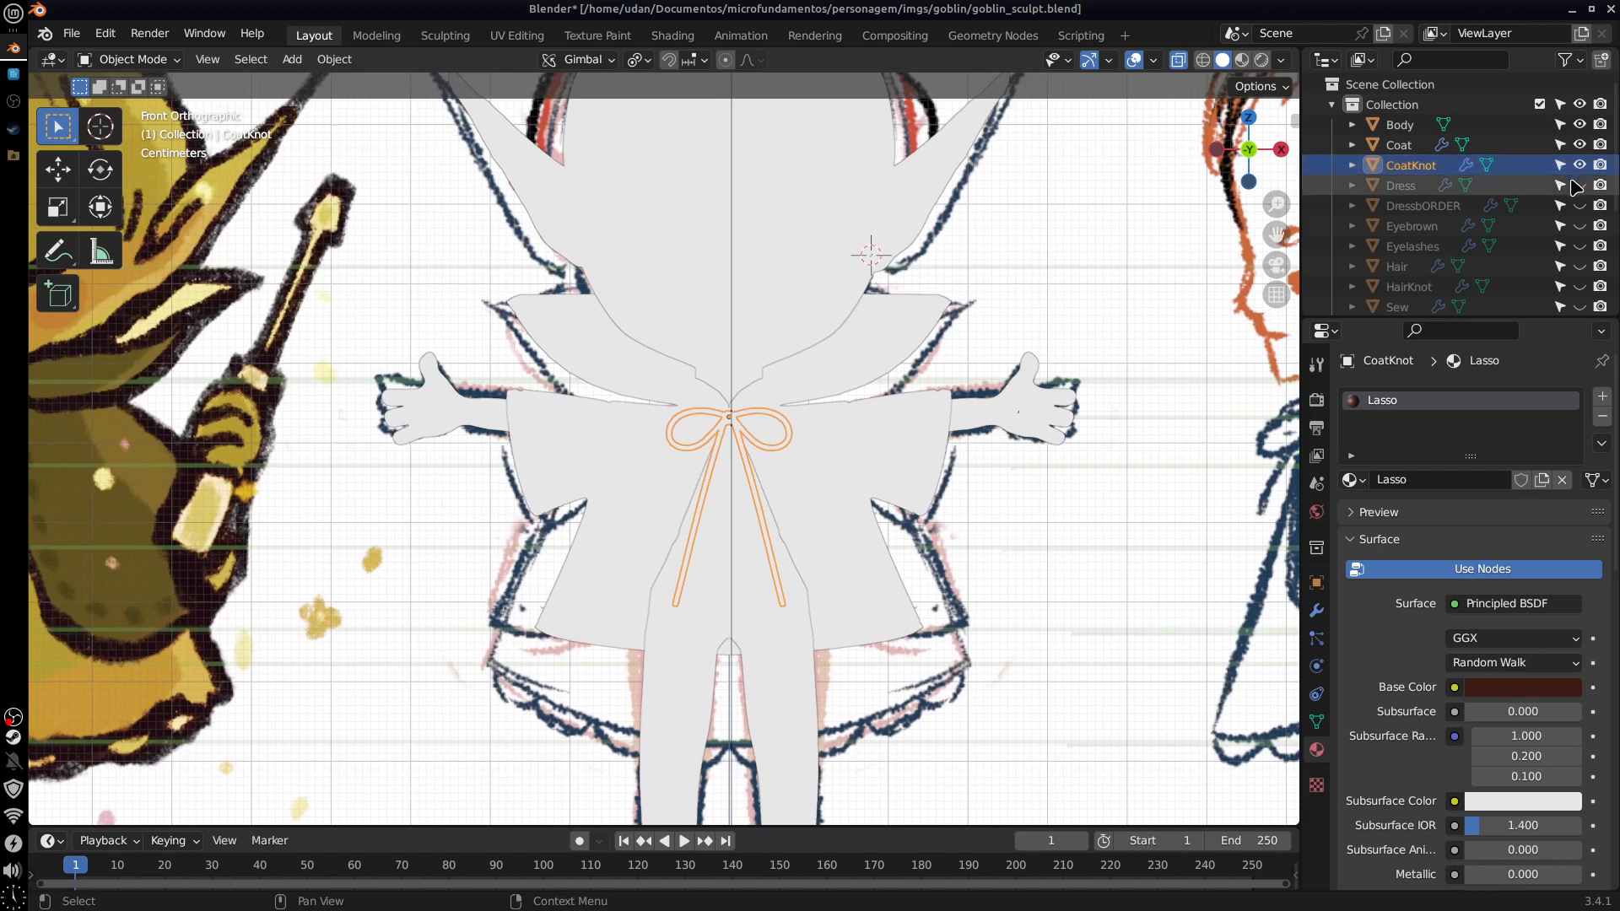
# Step: Set the Solid viewport colour to Attribute, and check the CoatKnot's Skin modifier settings
pyautogui.click(1281, 59)
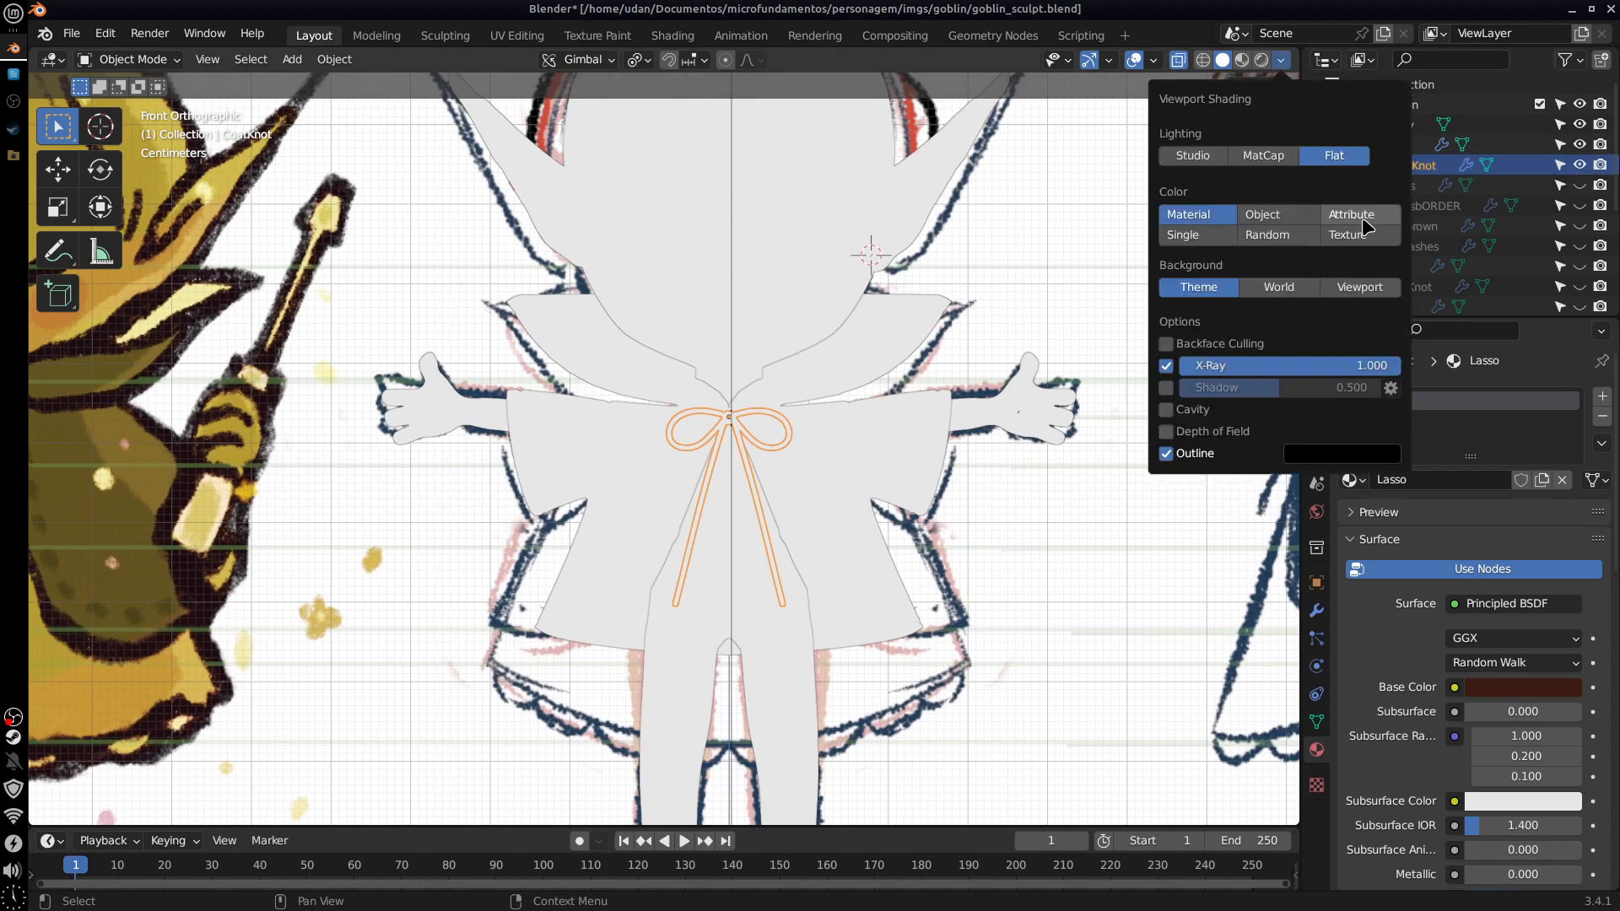
pyautogui.click(1365, 233)
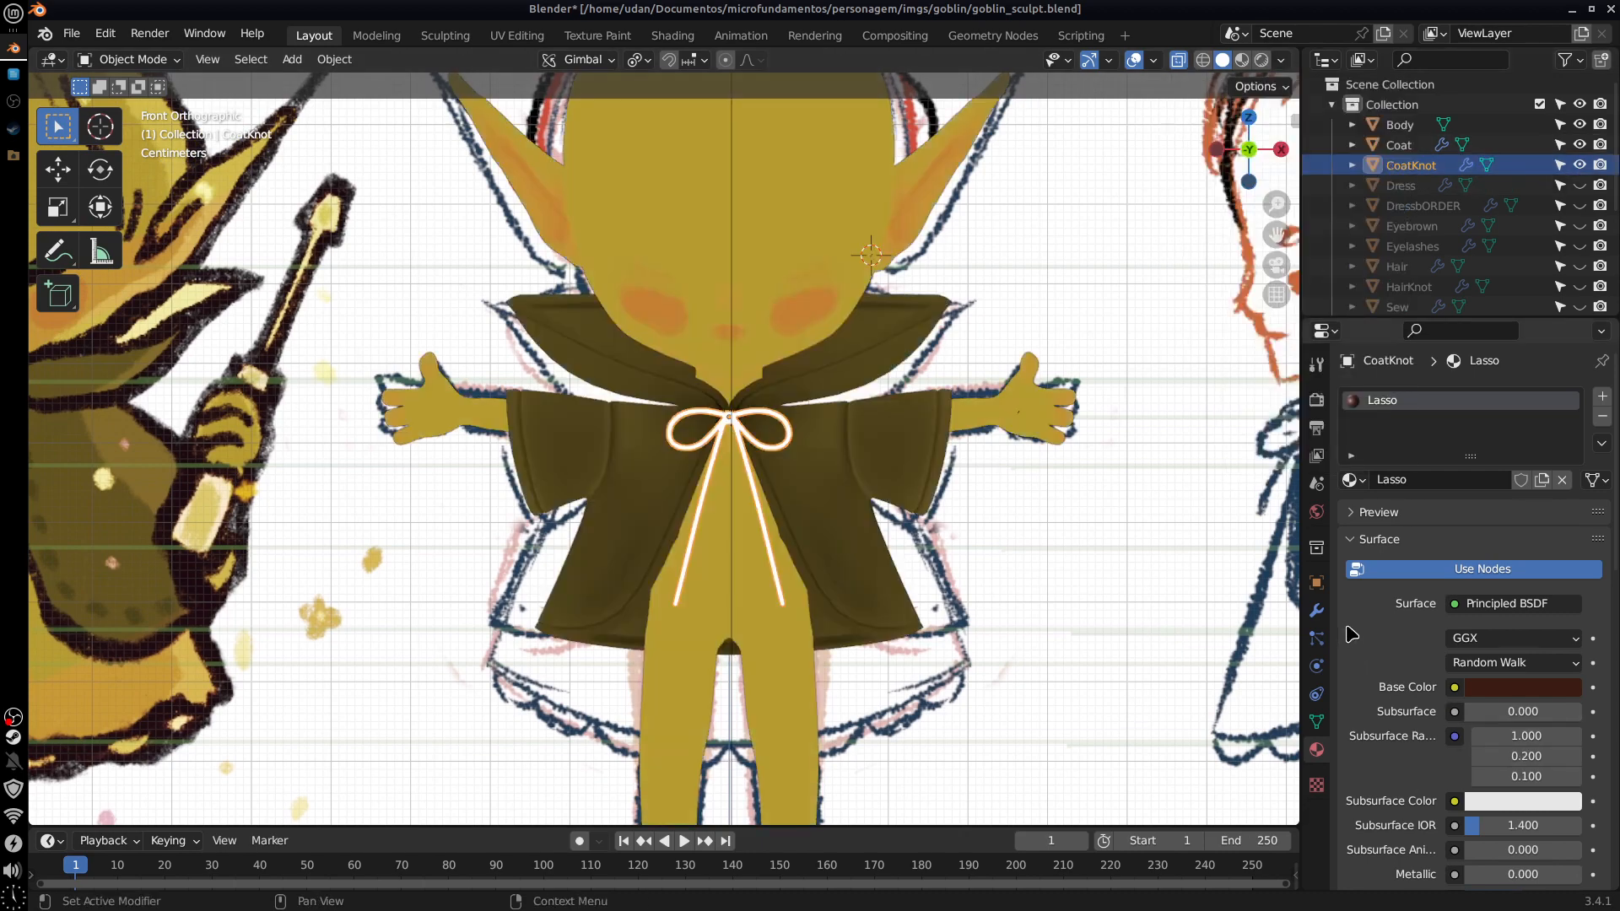
pyautogui.click(1316, 612)
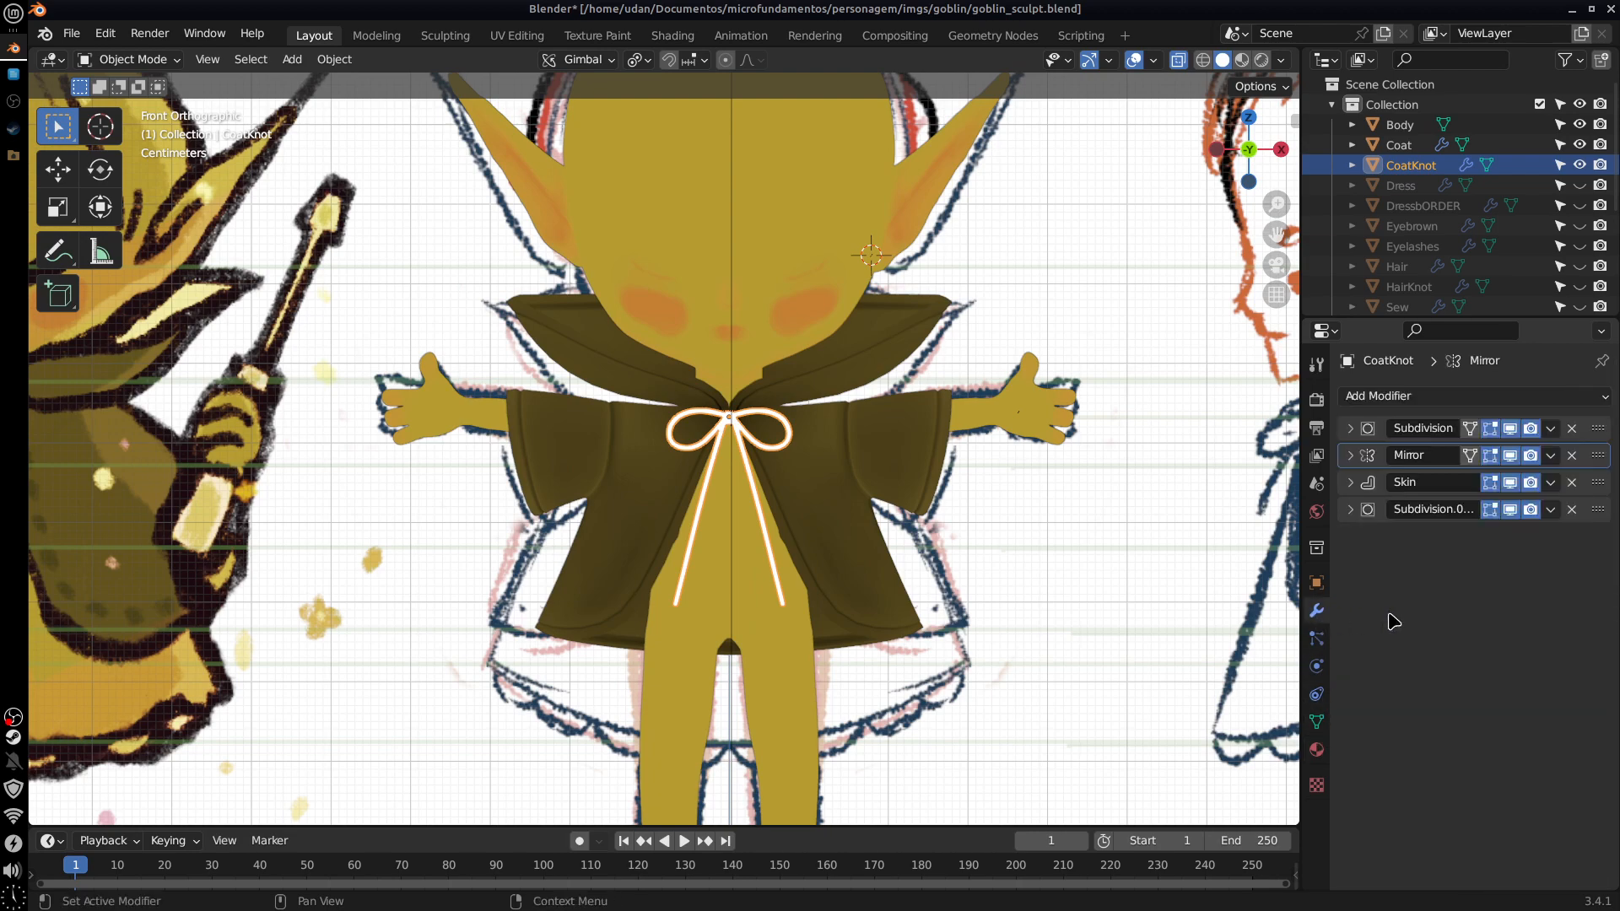
pyautogui.click(1350, 482)
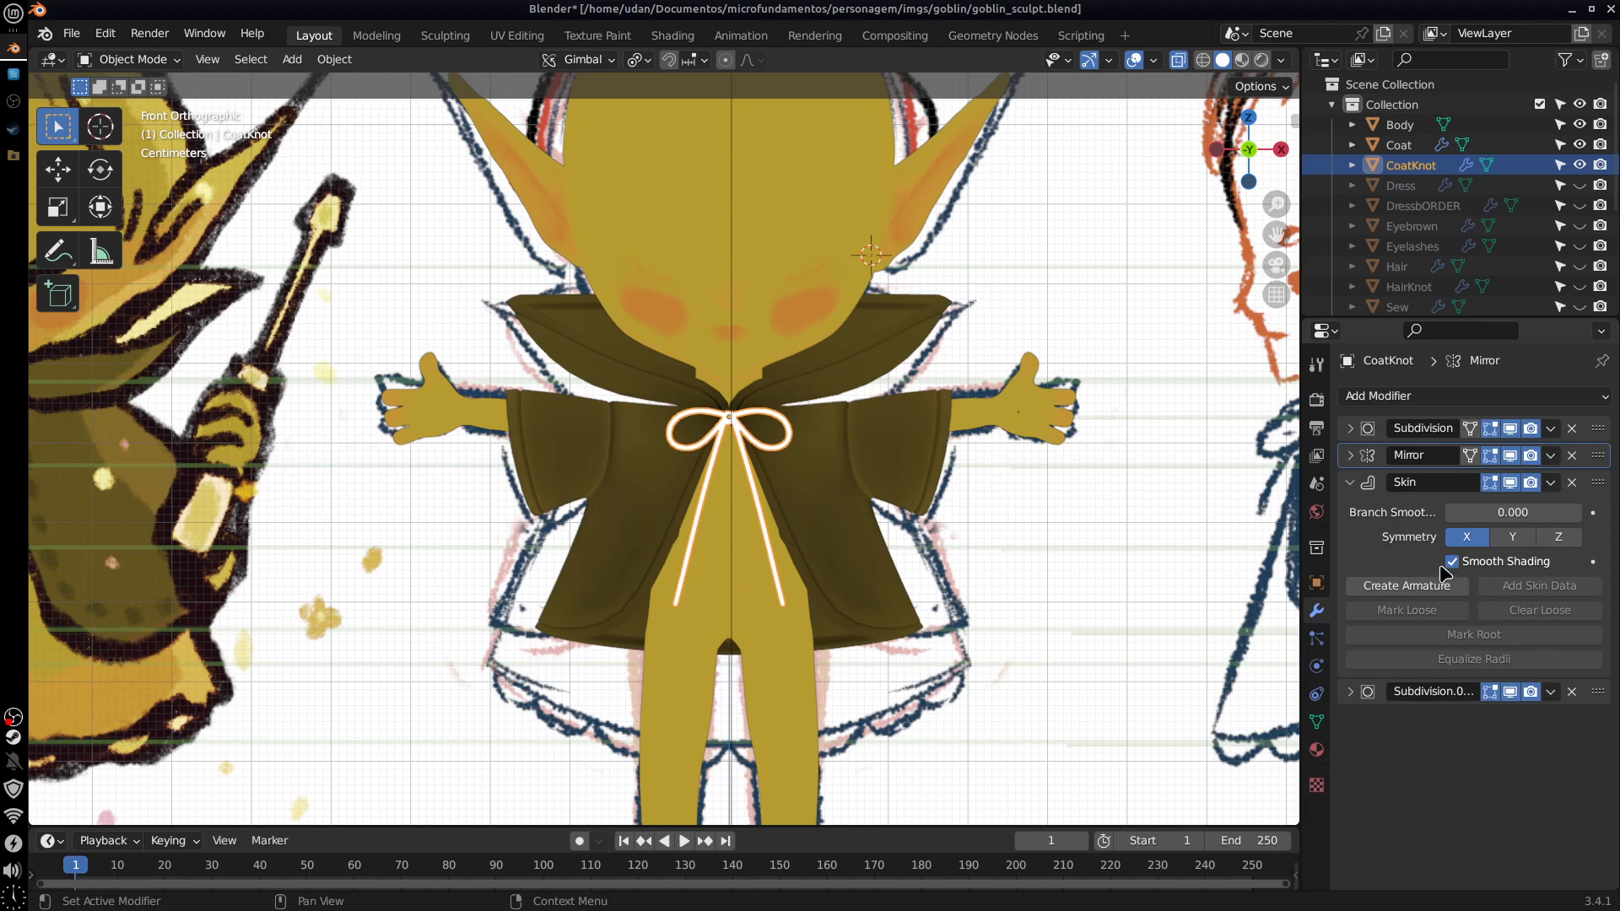
pyautogui.click(1352, 484)
pyautogui.keyDown('shift'); pyautogui.scroll(-3, 871, 607); pyautogui.keyUp('shift')
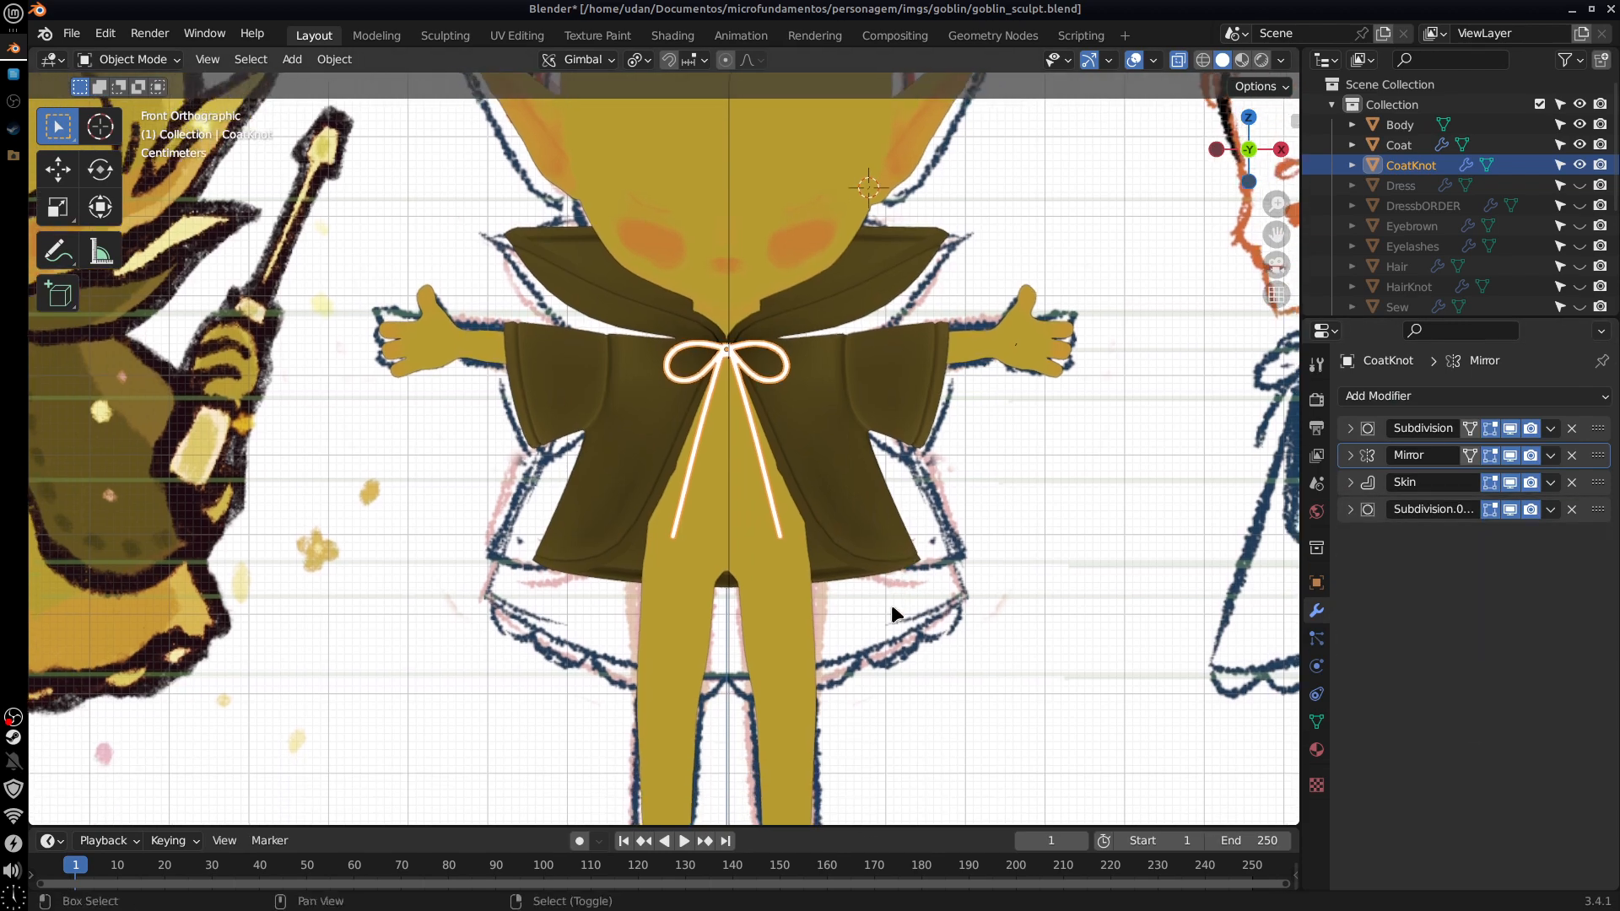
# Step: Unhide the Dress, select it and switch it to Vertex Paint mode
pyautogui.click(1580, 185)
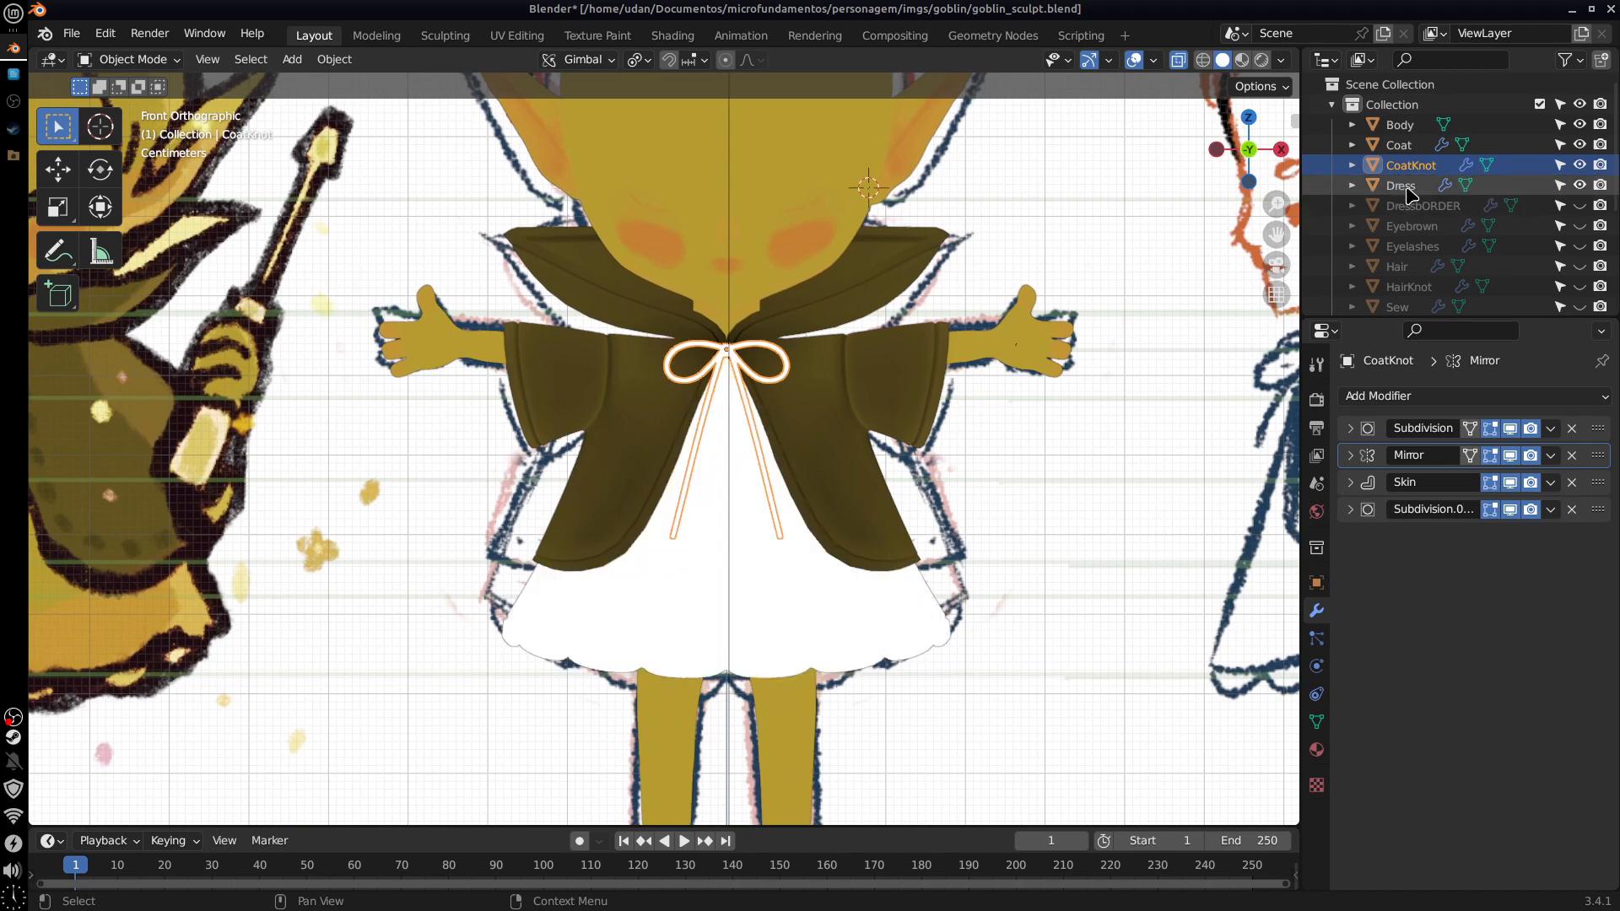
pyautogui.click(1401, 184)
pyautogui.keyDown('shift'); pyautogui.moveTo(494, 702); pyautogui.dragTo(888, 666, button='middle'); pyautogui.keyUp('shift')
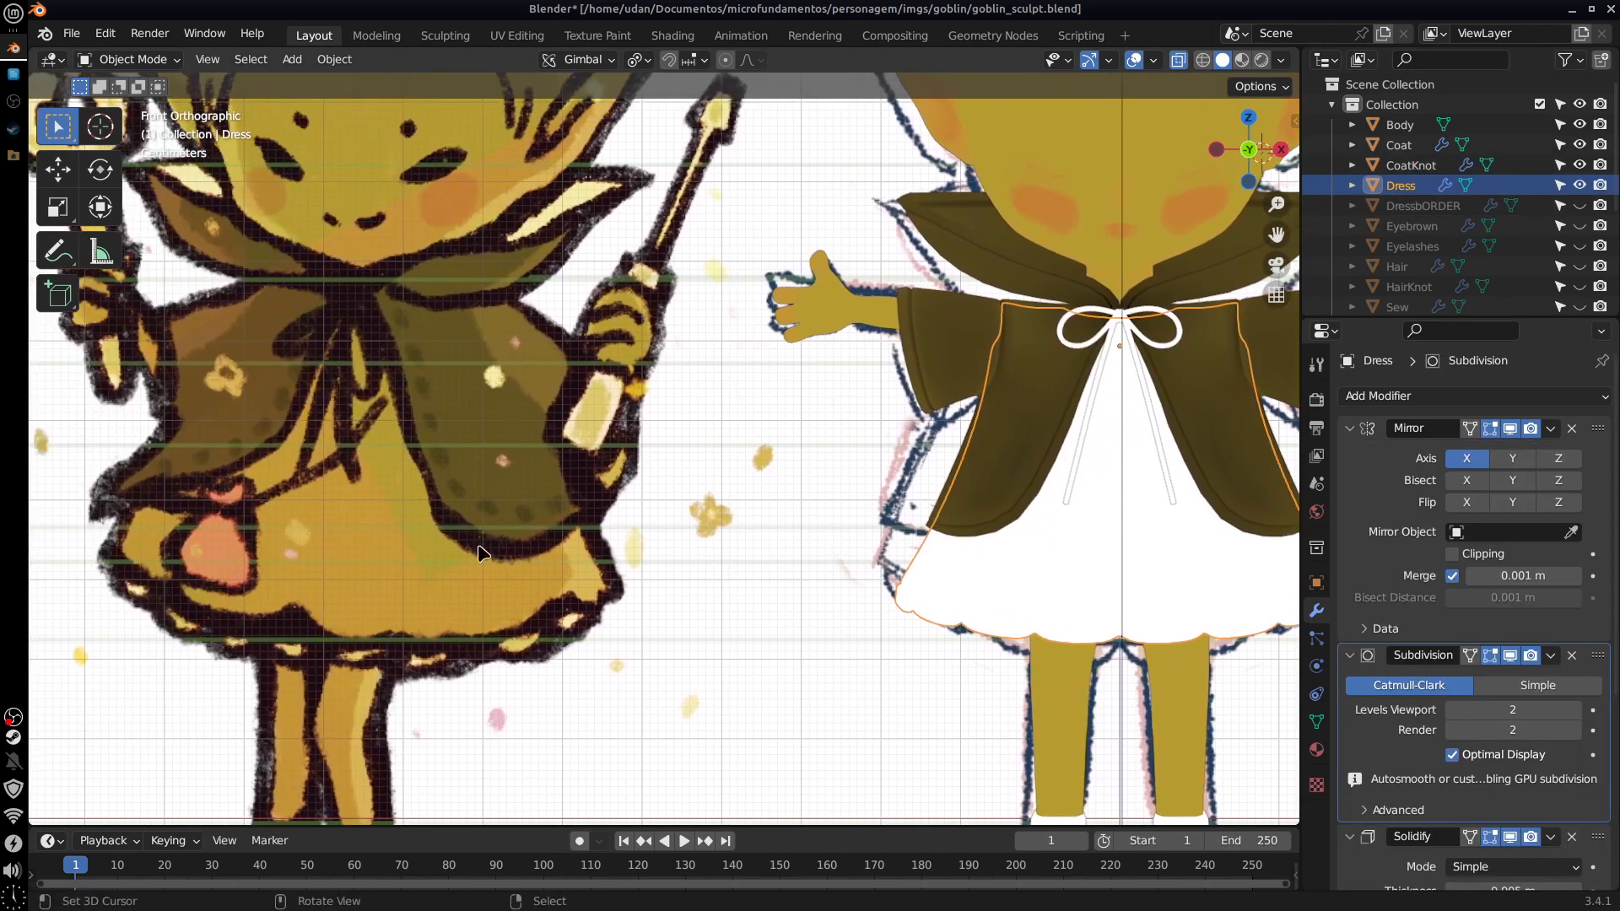
pyautogui.scroll(4, 431, 567)
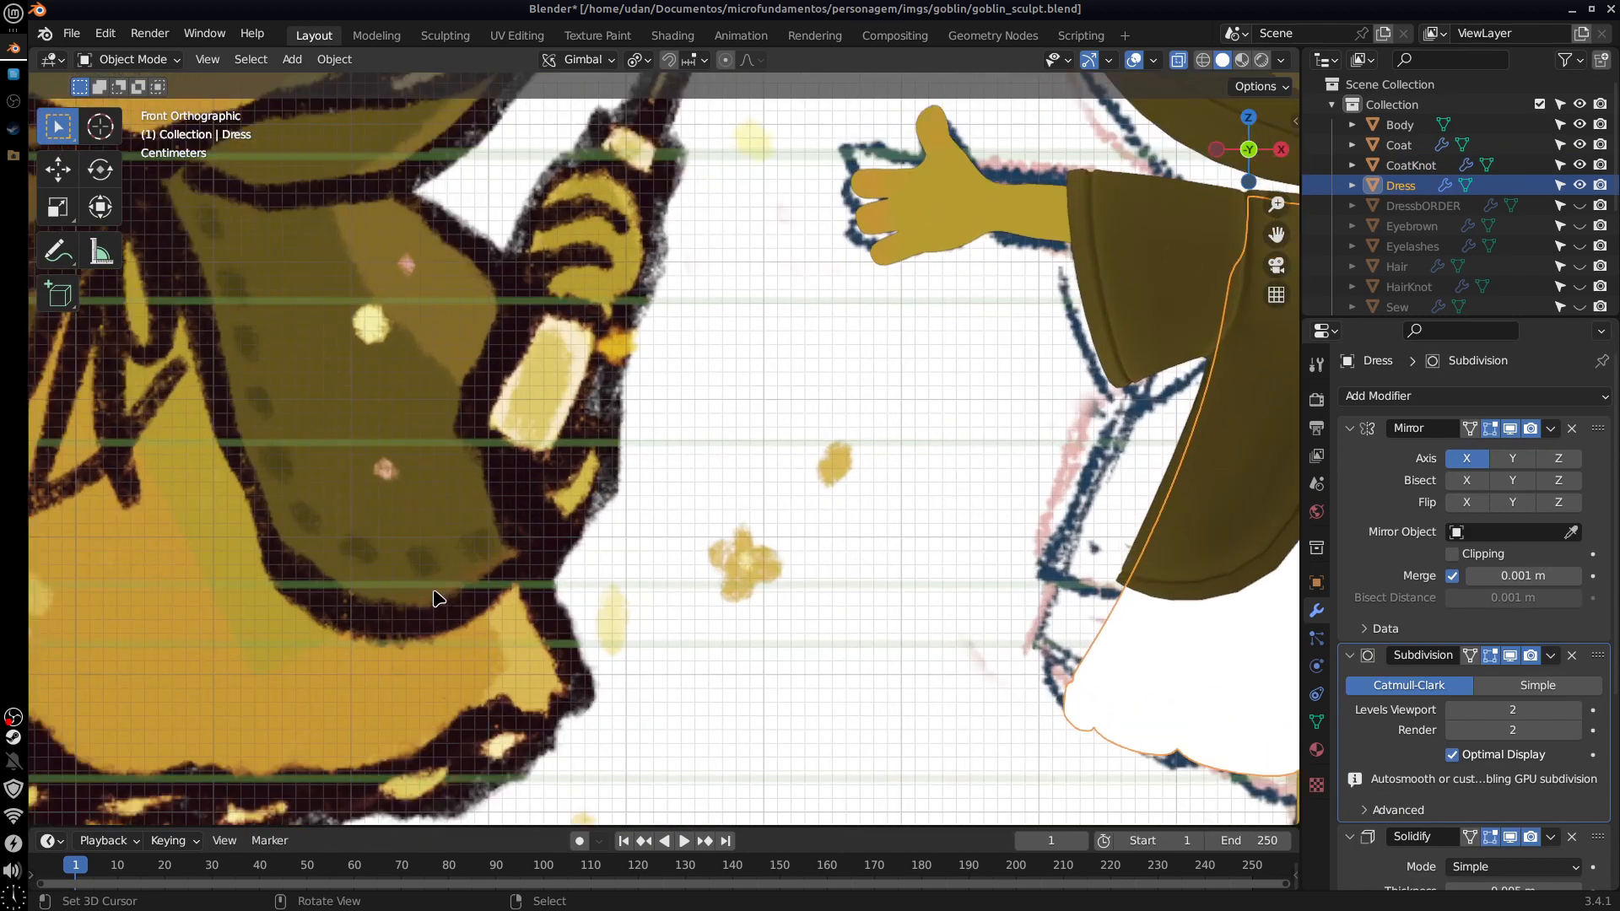
pyautogui.keyDown('shift'); pyautogui.moveTo(270, 670); pyautogui.dragTo(548, 543, button='middle'); pyautogui.keyUp('shift')
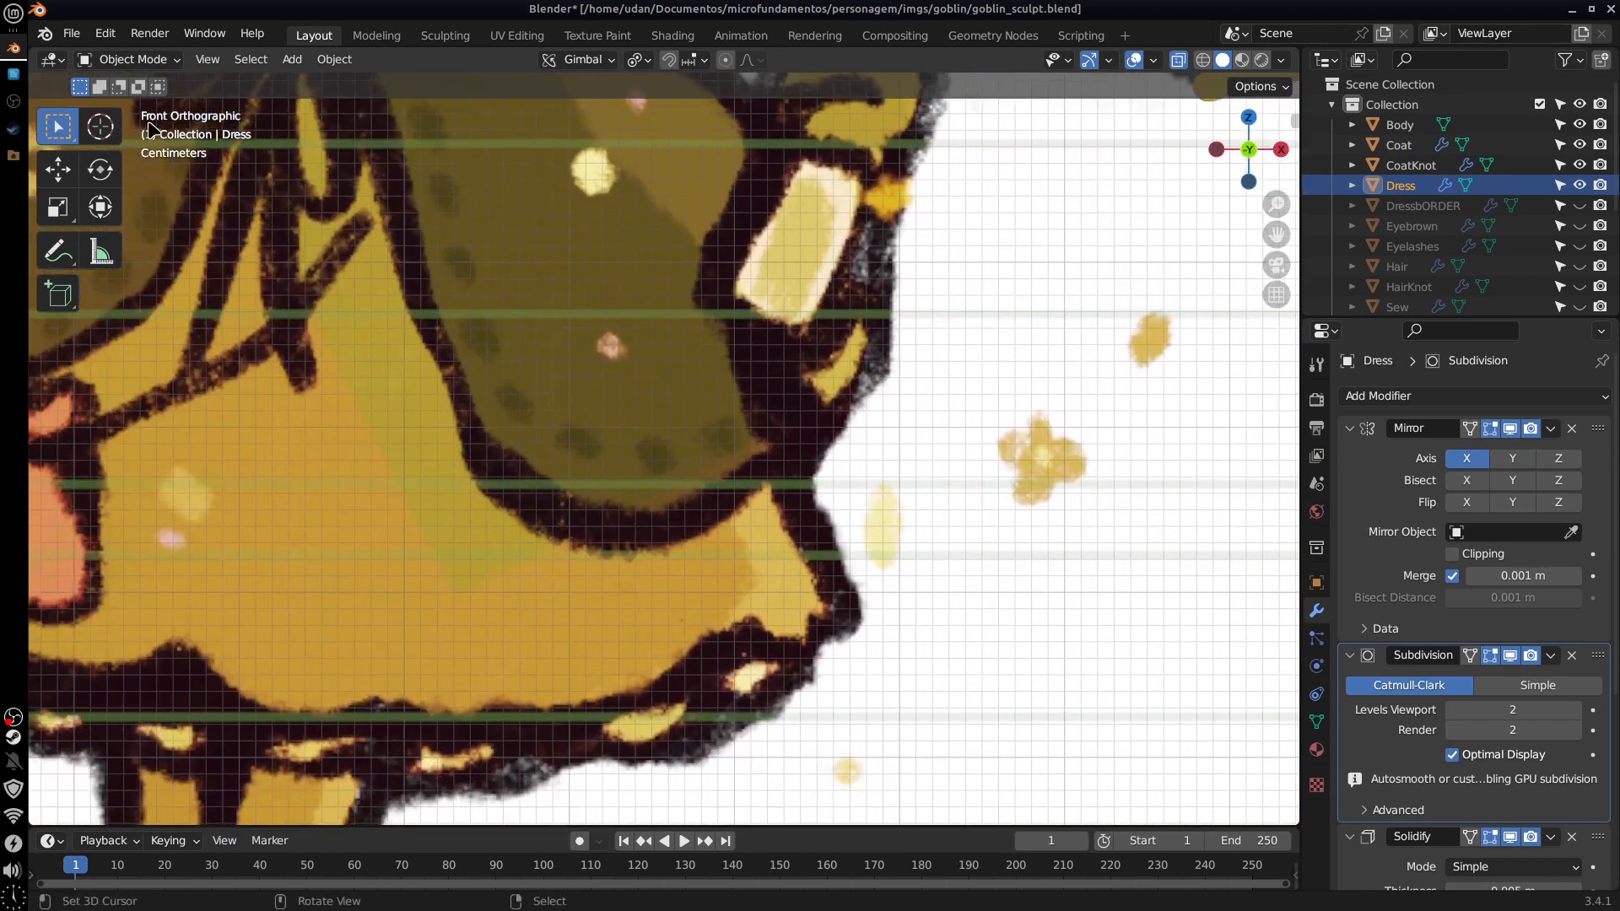
pyautogui.click(134, 59)
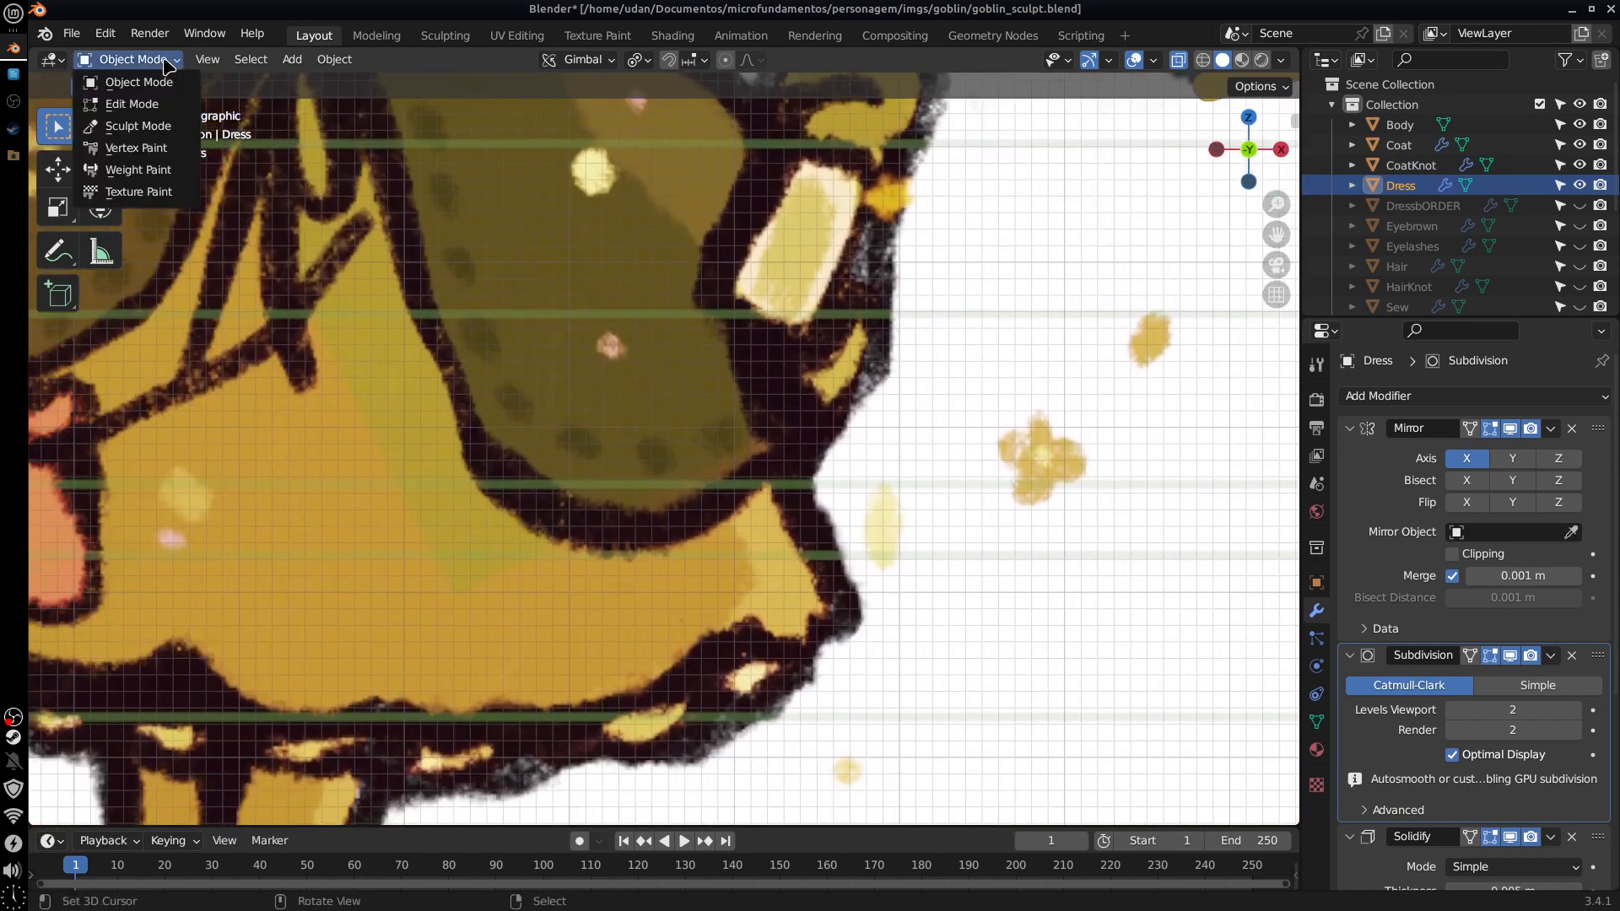
pyautogui.click(171, 149)
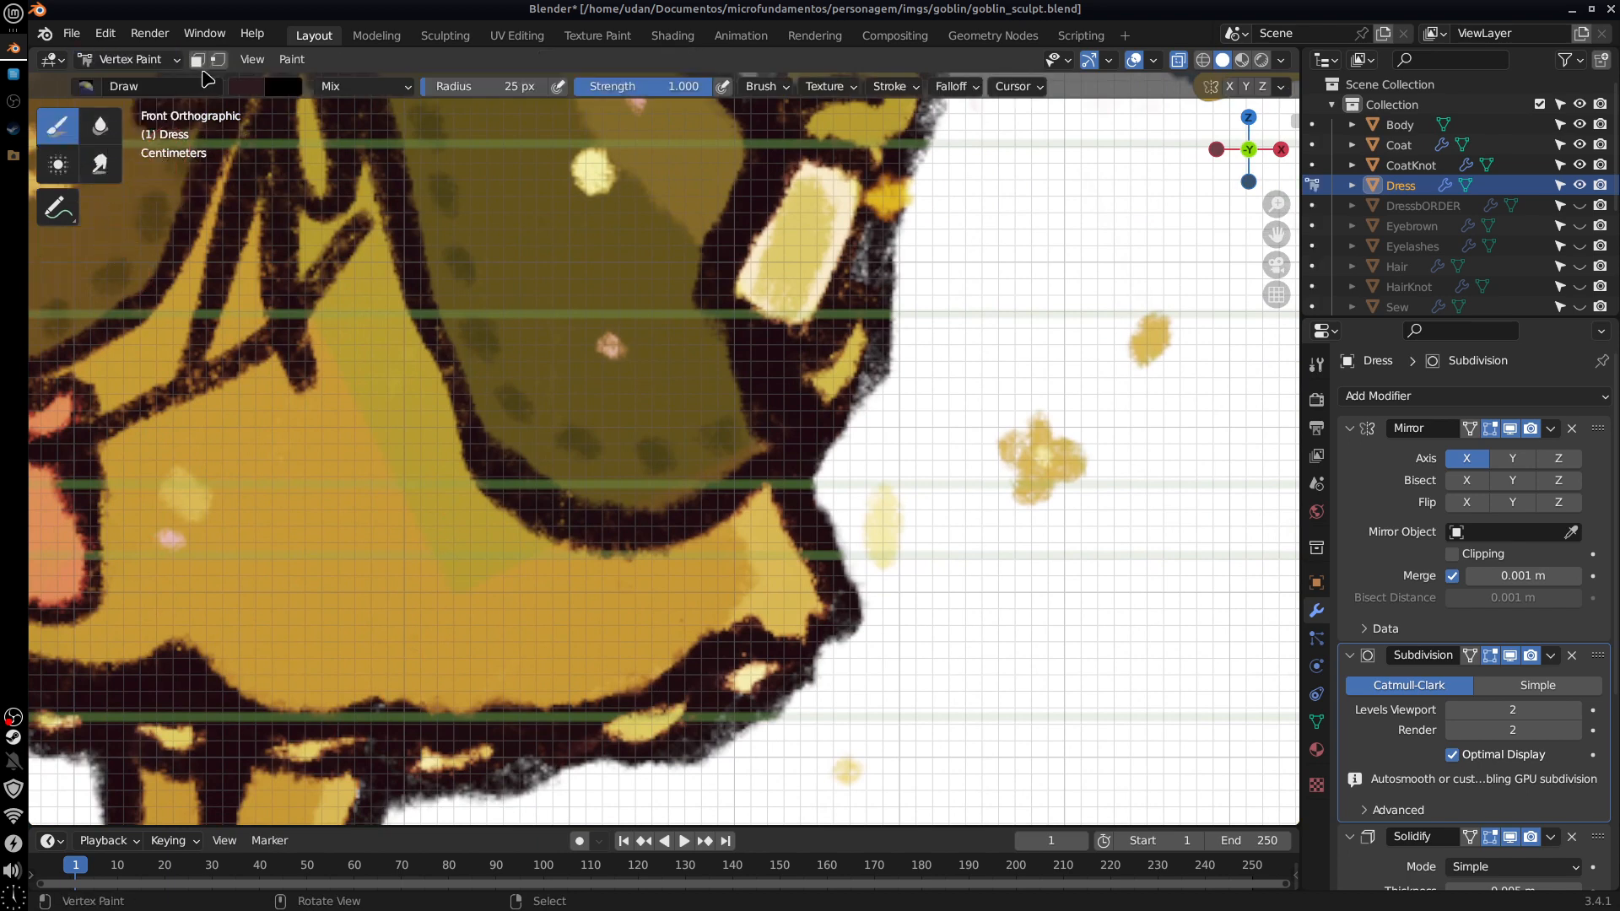
# Step: Sample the orange of the artwork's dress as the brush colour and fill the whole Dress with it
pyautogui.click(282, 87)
pyautogui.click(398, 309)
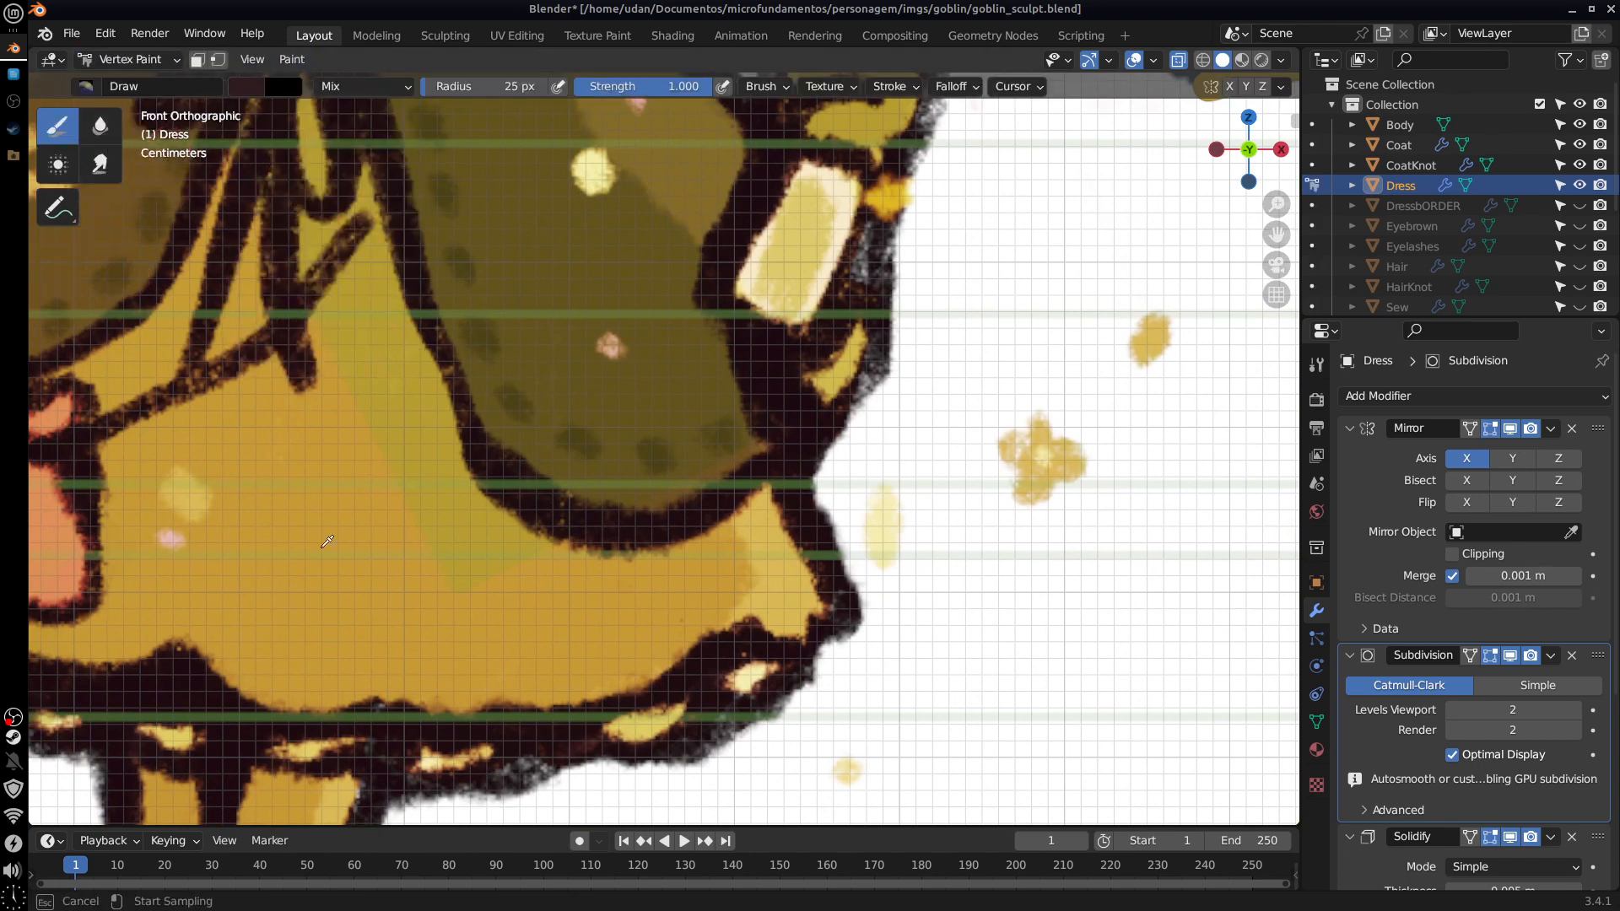
pyautogui.click(281, 599)
pyautogui.keyDown('shift'); pyautogui.moveTo(1163, 658); pyautogui.dragTo(253, 655, button='middle'); pyautogui.keyUp('shift')
pyautogui.keyDown('shift'); pyautogui.moveTo(1069, 613); pyautogui.dragTo(802, 680, button='middle'); pyautogui.keyUp('shift')
pyautogui.hotkey('shift', 'k')
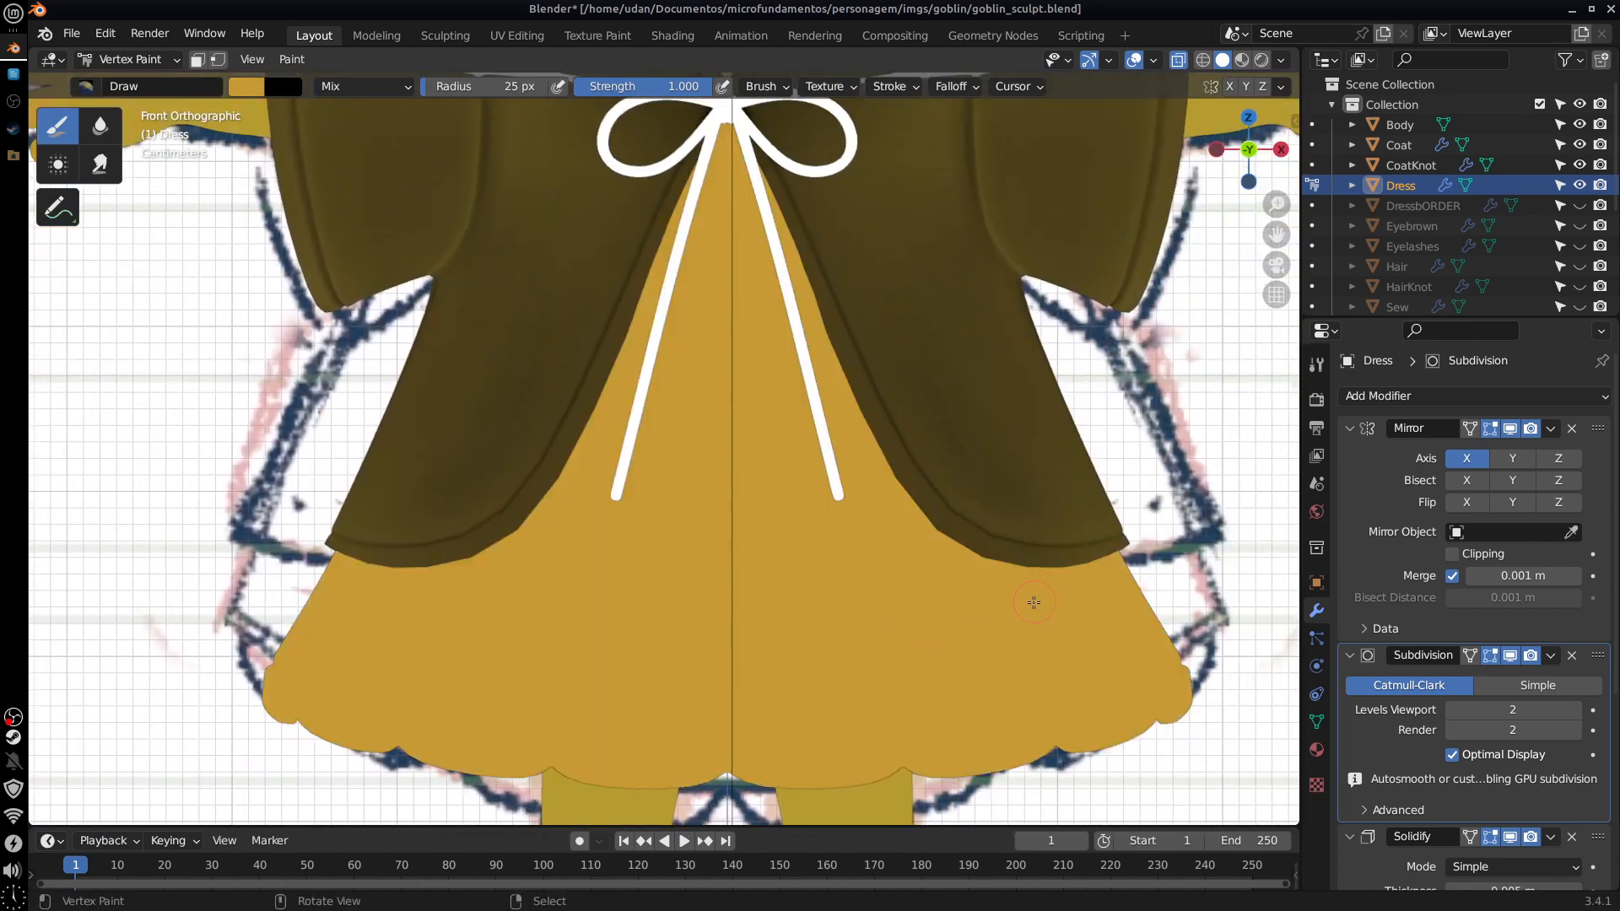
# Step: Apply Smooth Vertex Colors and Dirty Vertex Colors to the Dress
pyautogui.click(296, 60)
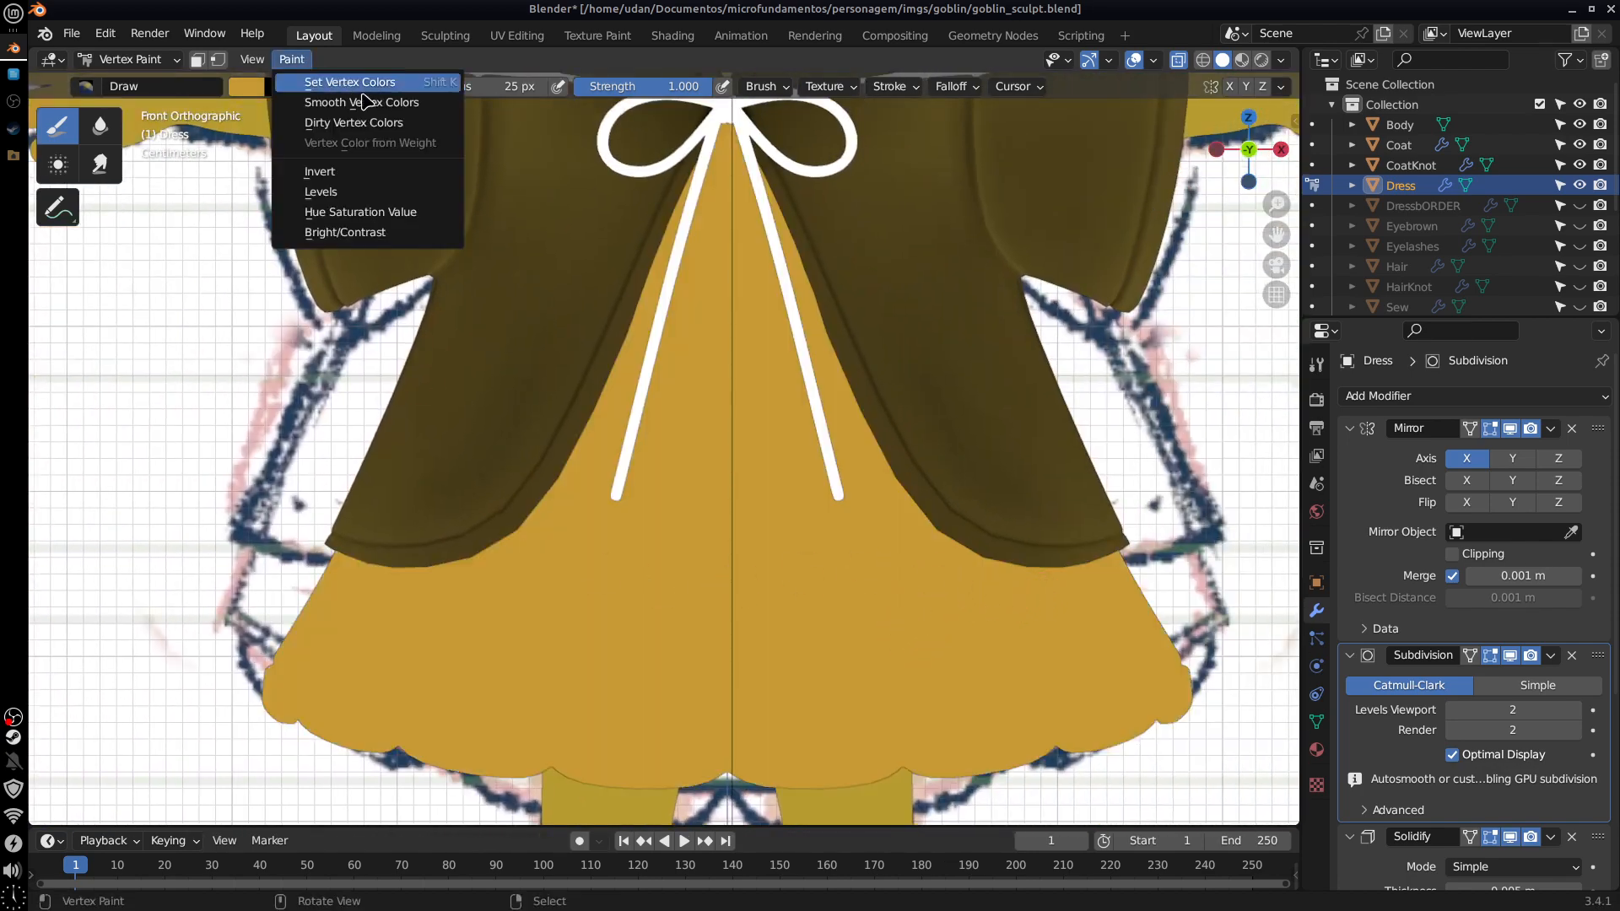
pyautogui.click(453, 102)
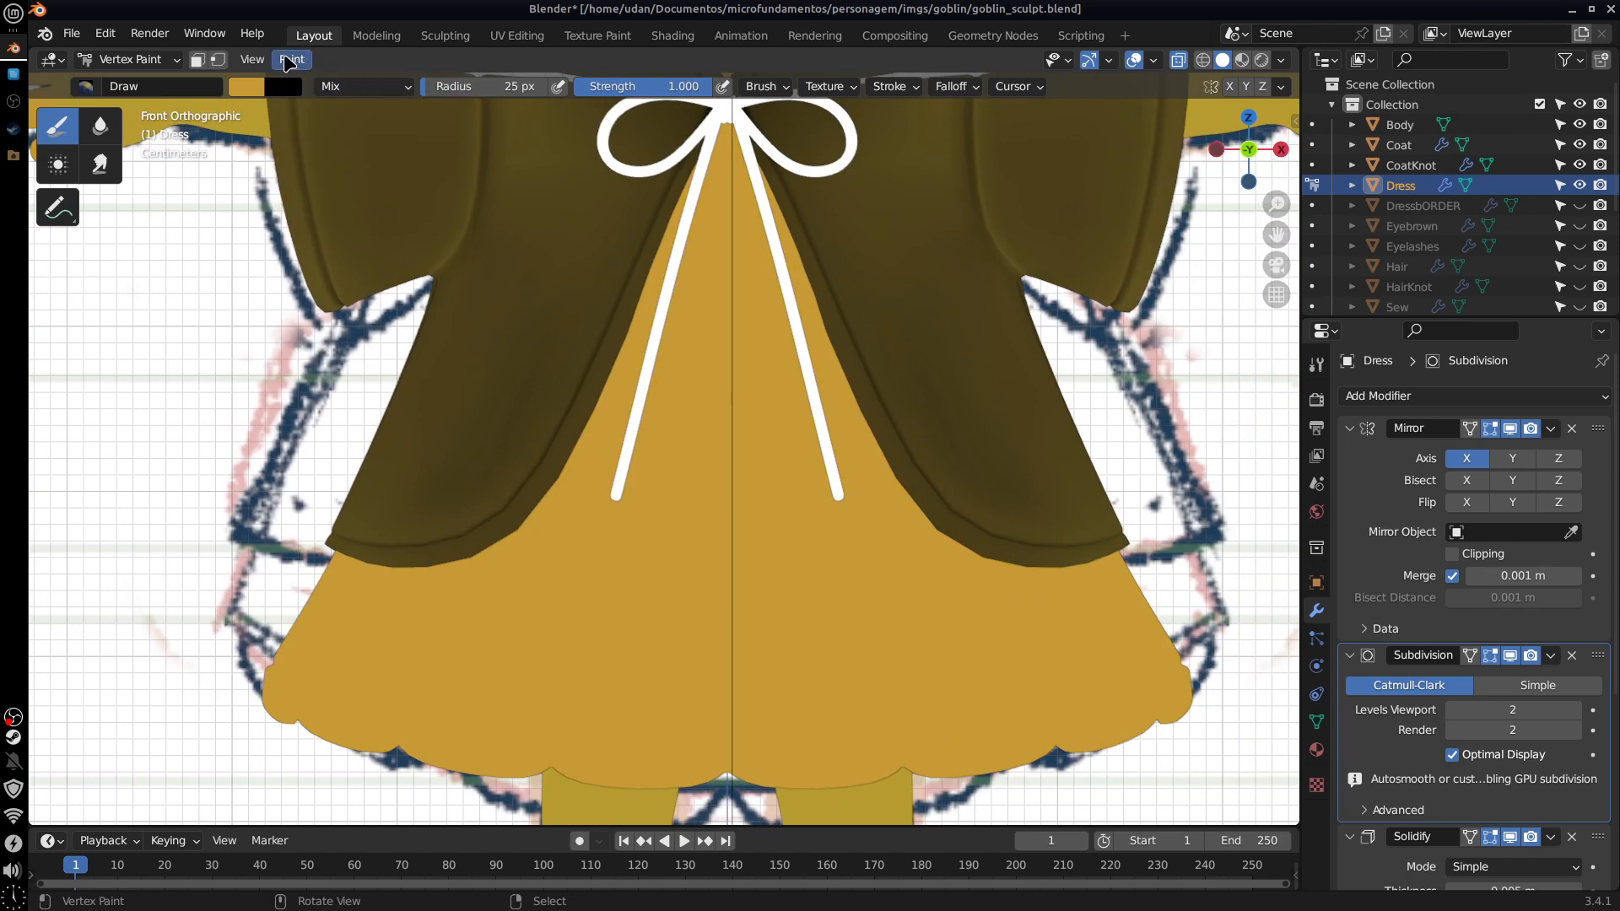
pyautogui.click(291, 60)
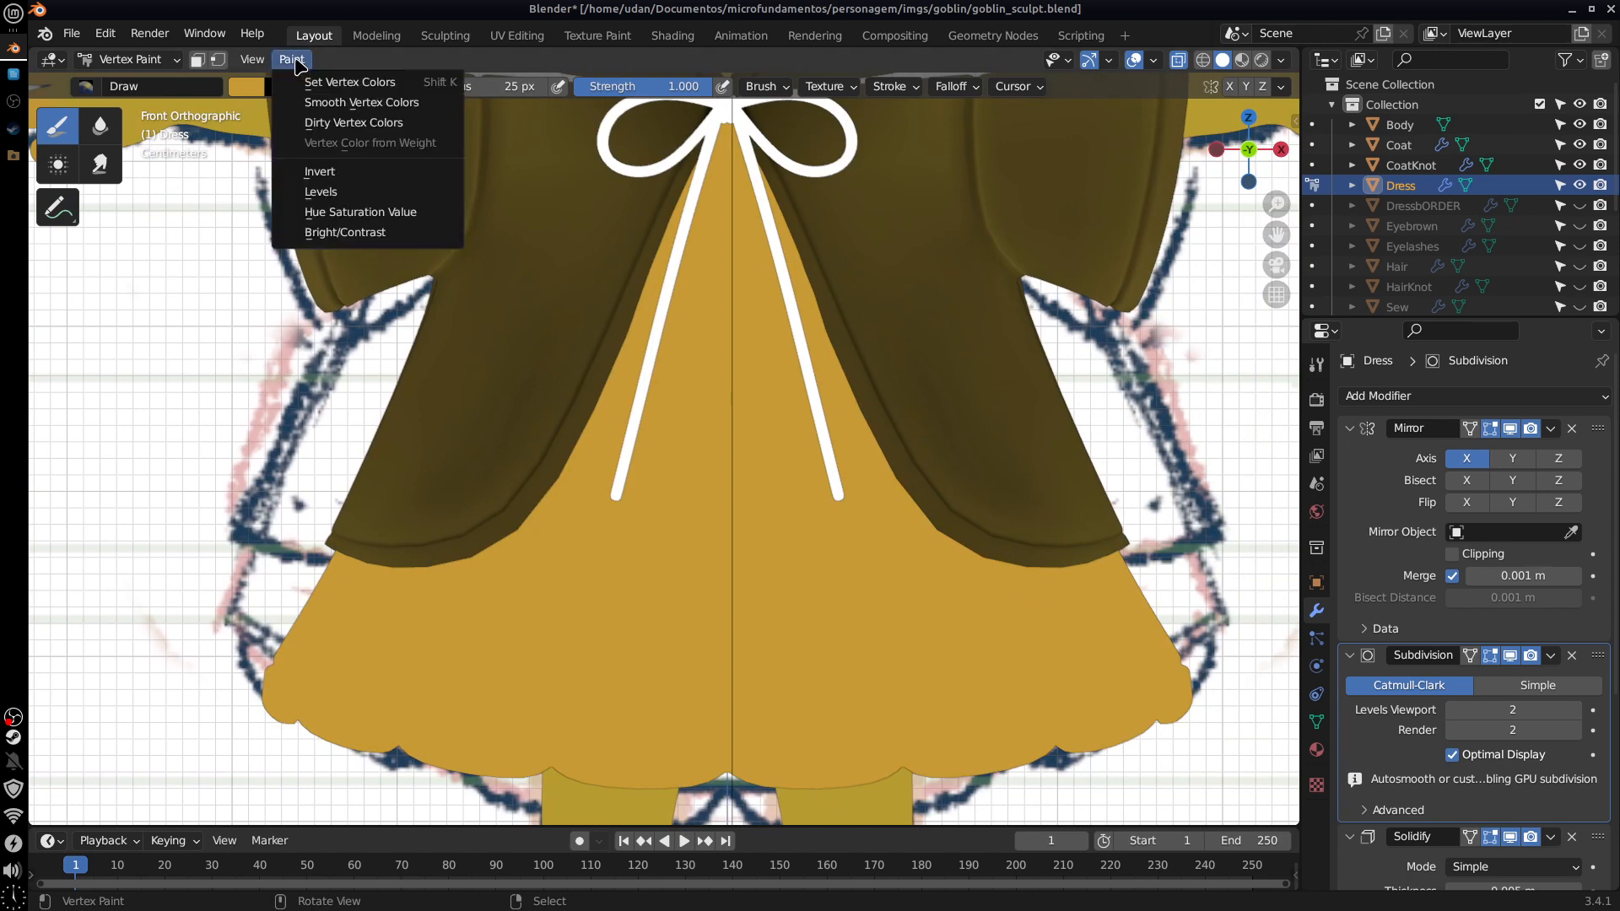
pyautogui.click(415, 125)
pyautogui.click(162, 662)
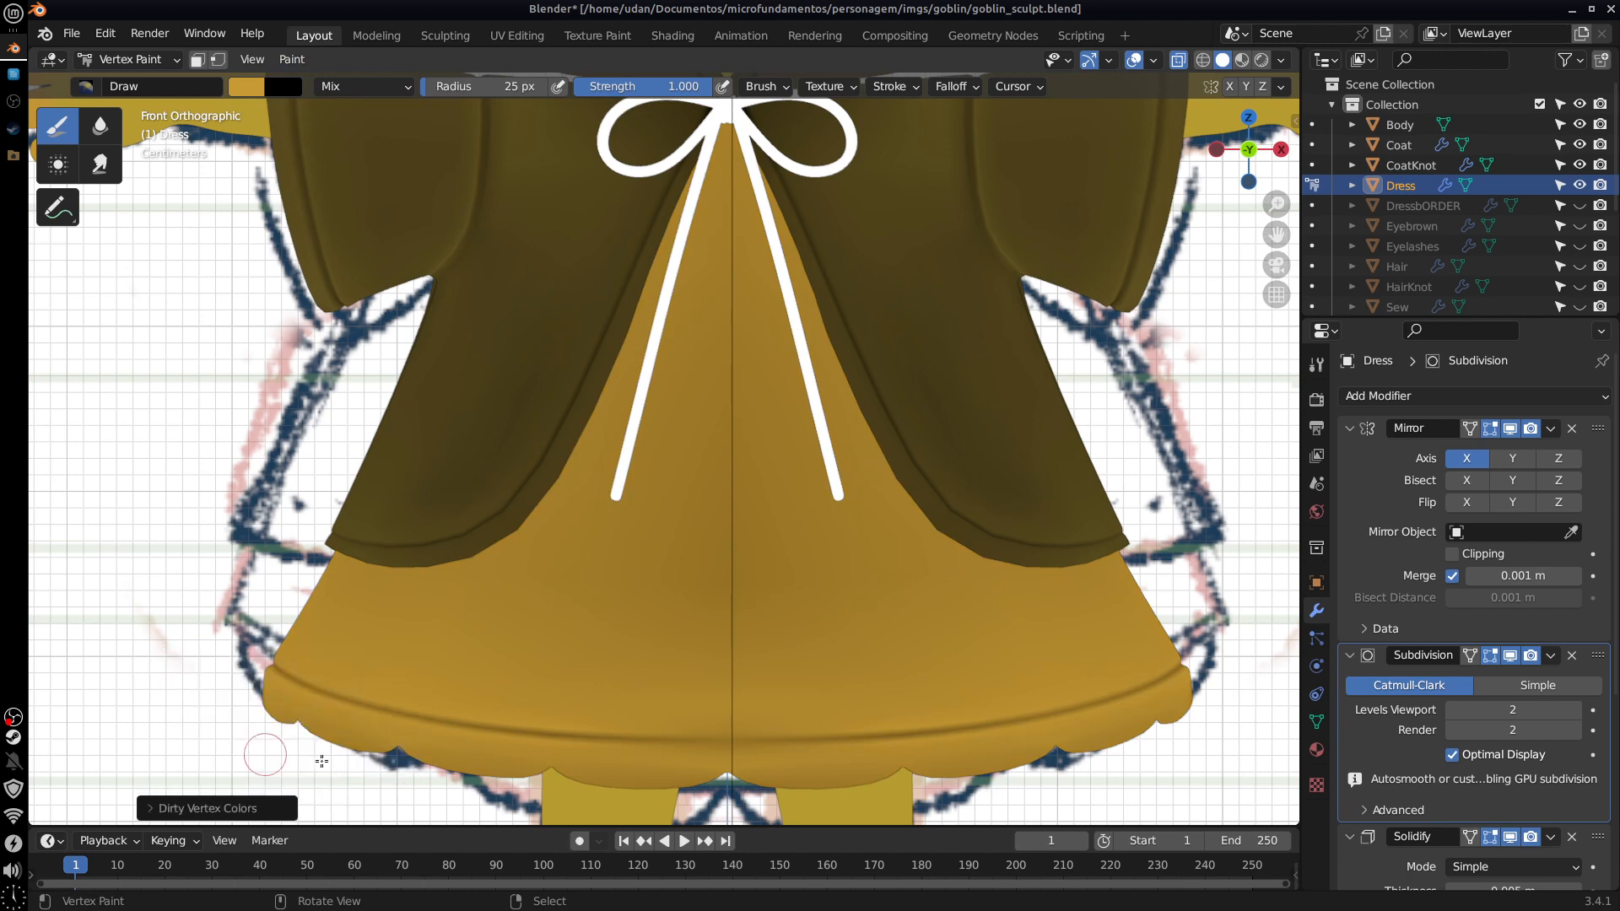
pyautogui.moveTo(558, 710)
pyautogui.keyDown('shift'); pyautogui.mouseDown(button='middle')
pyautogui.moveTo(835, 600)
pyautogui.moveTo(953, 574)
pyautogui.mouseUp(button='middle'); pyautogui.keyUp('shift')
pyautogui.keyDown('shift'); pyautogui.moveTo(700, 697); pyautogui.dragTo(1155, 633, button='middle'); pyautogui.keyUp('shift')
pyautogui.moveTo(939, 665)
pyautogui.keyDown('shift'); pyautogui.mouseDown(button='middle')
pyautogui.moveTo(1220, 683)
pyautogui.moveTo(636, 655)
pyautogui.moveTo(557, 702)
pyautogui.mouseUp(button='middle'); pyautogui.keyUp('shift')
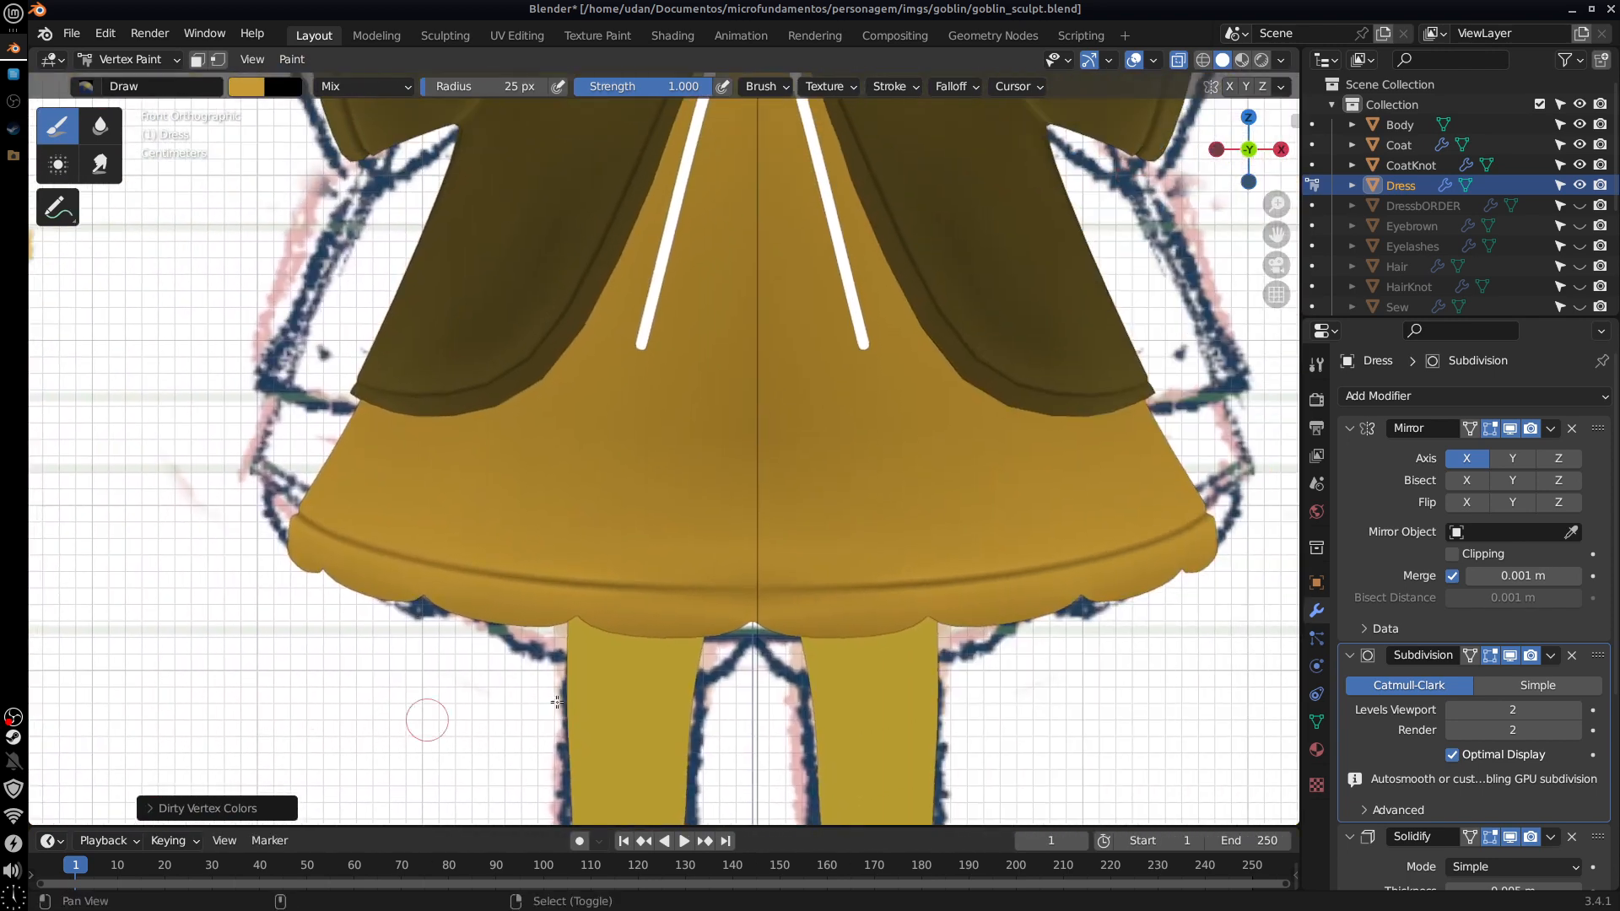
pyautogui.moveTo(1223, 602)
pyautogui.keyDown('shift'); pyautogui.mouseDown(button='middle')
pyautogui.moveTo(1002, 693)
pyautogui.moveTo(1012, 679)
pyautogui.moveTo(951, 649)
pyautogui.moveTo(970, 639)
pyautogui.mouseUp(button='middle'); pyautogui.keyUp('shift')
pyautogui.scroll(-4, 1028, 687)
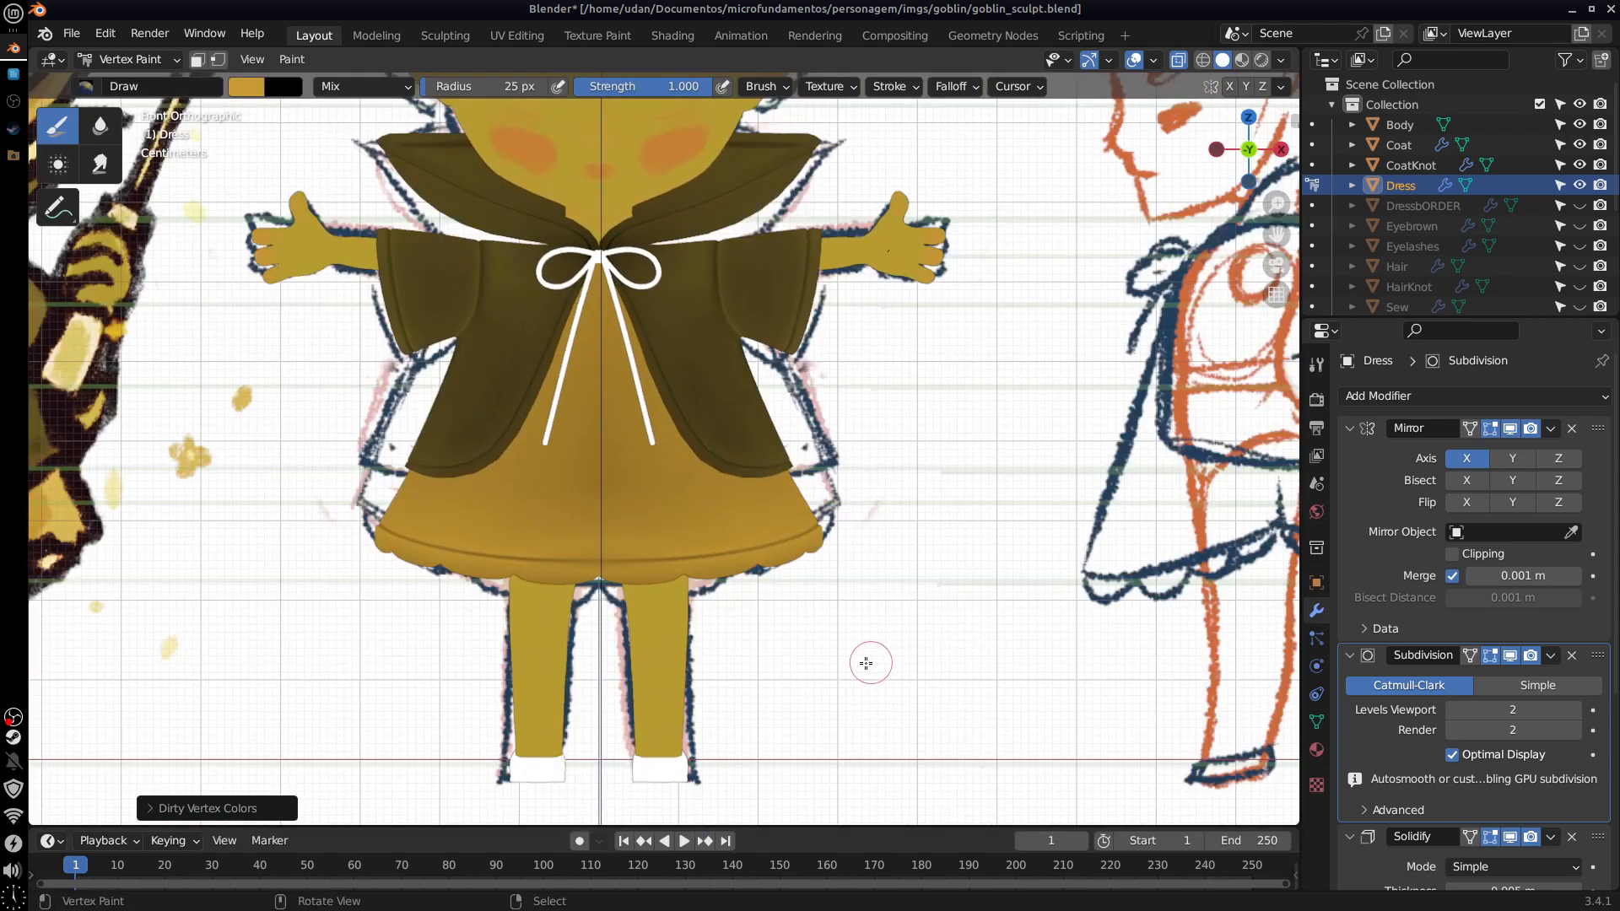
# Step: Unhide DressbORDER and make it the object being vertex painted
pyautogui.keyDown('shift'); pyautogui.moveTo(796, 650); pyautogui.dragTo(1087, 640, button='middle'); pyautogui.keyUp('shift')
pyautogui.keyDown('shift'); pyautogui.moveTo(701, 703); pyautogui.dragTo(824, 697, button='middle'); pyautogui.keyUp('shift')
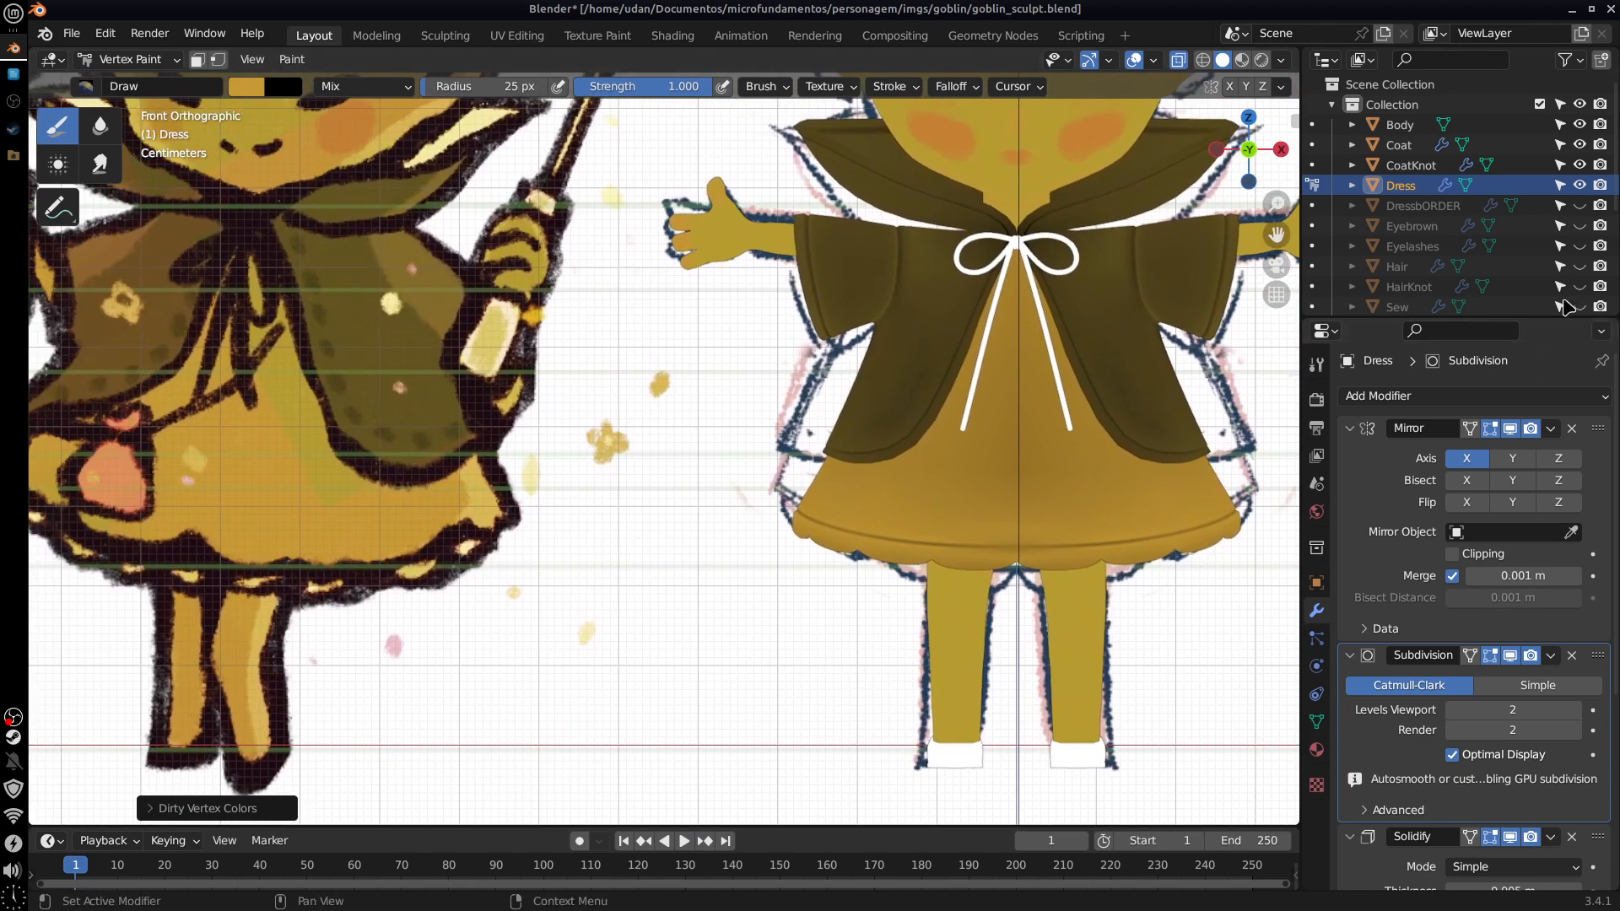
pyautogui.click(1579, 206)
pyautogui.click(1427, 205)
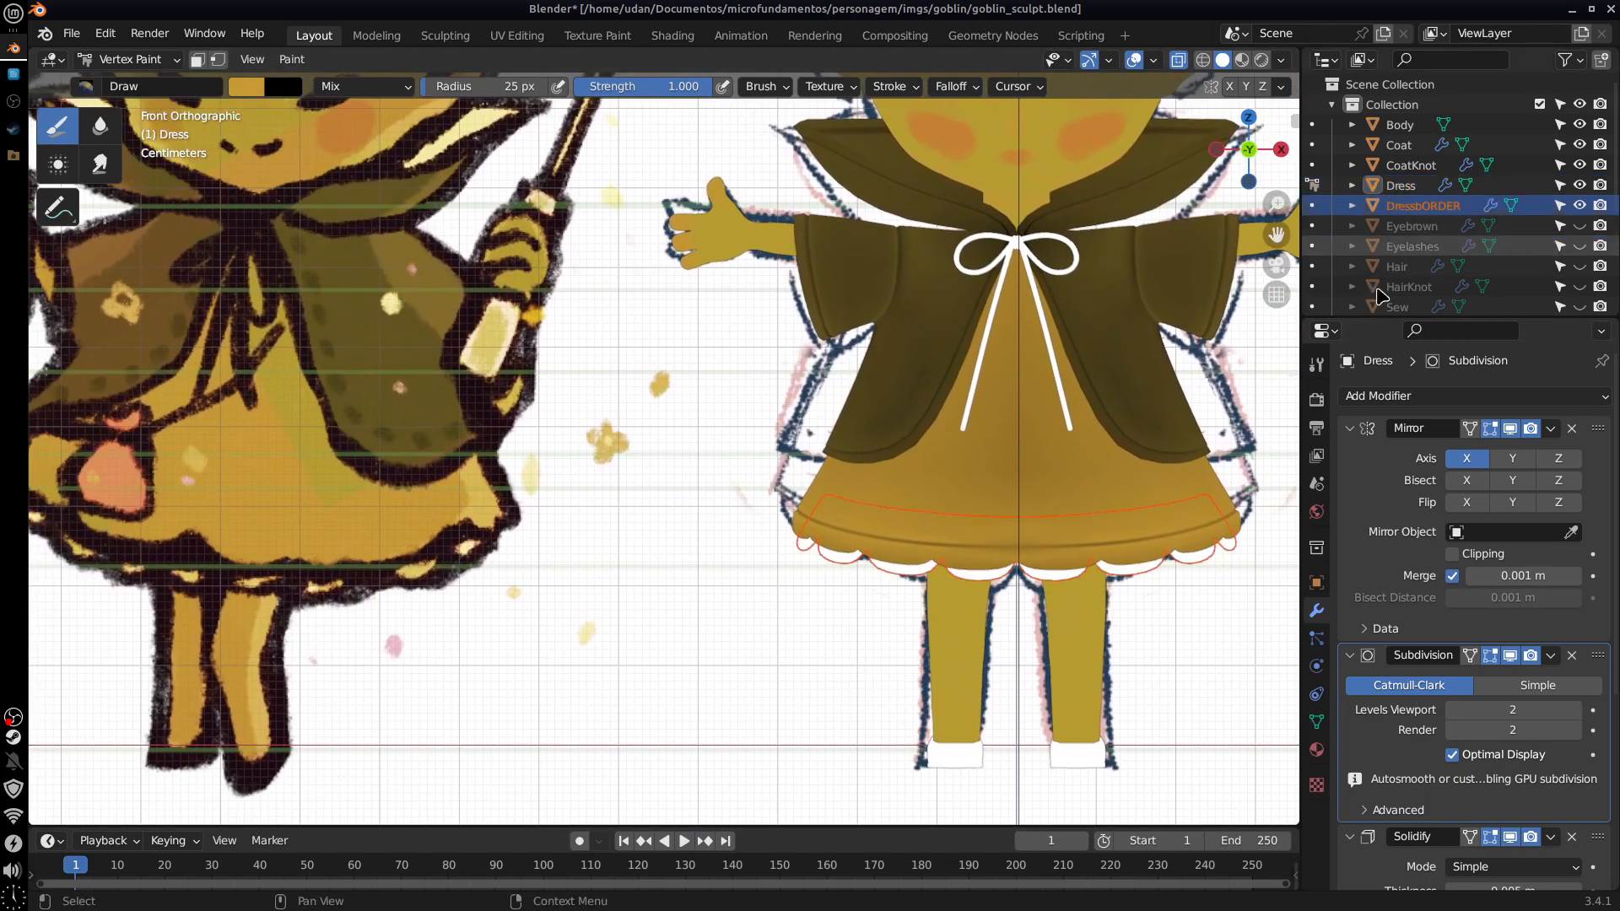
pyautogui.click(1311, 205)
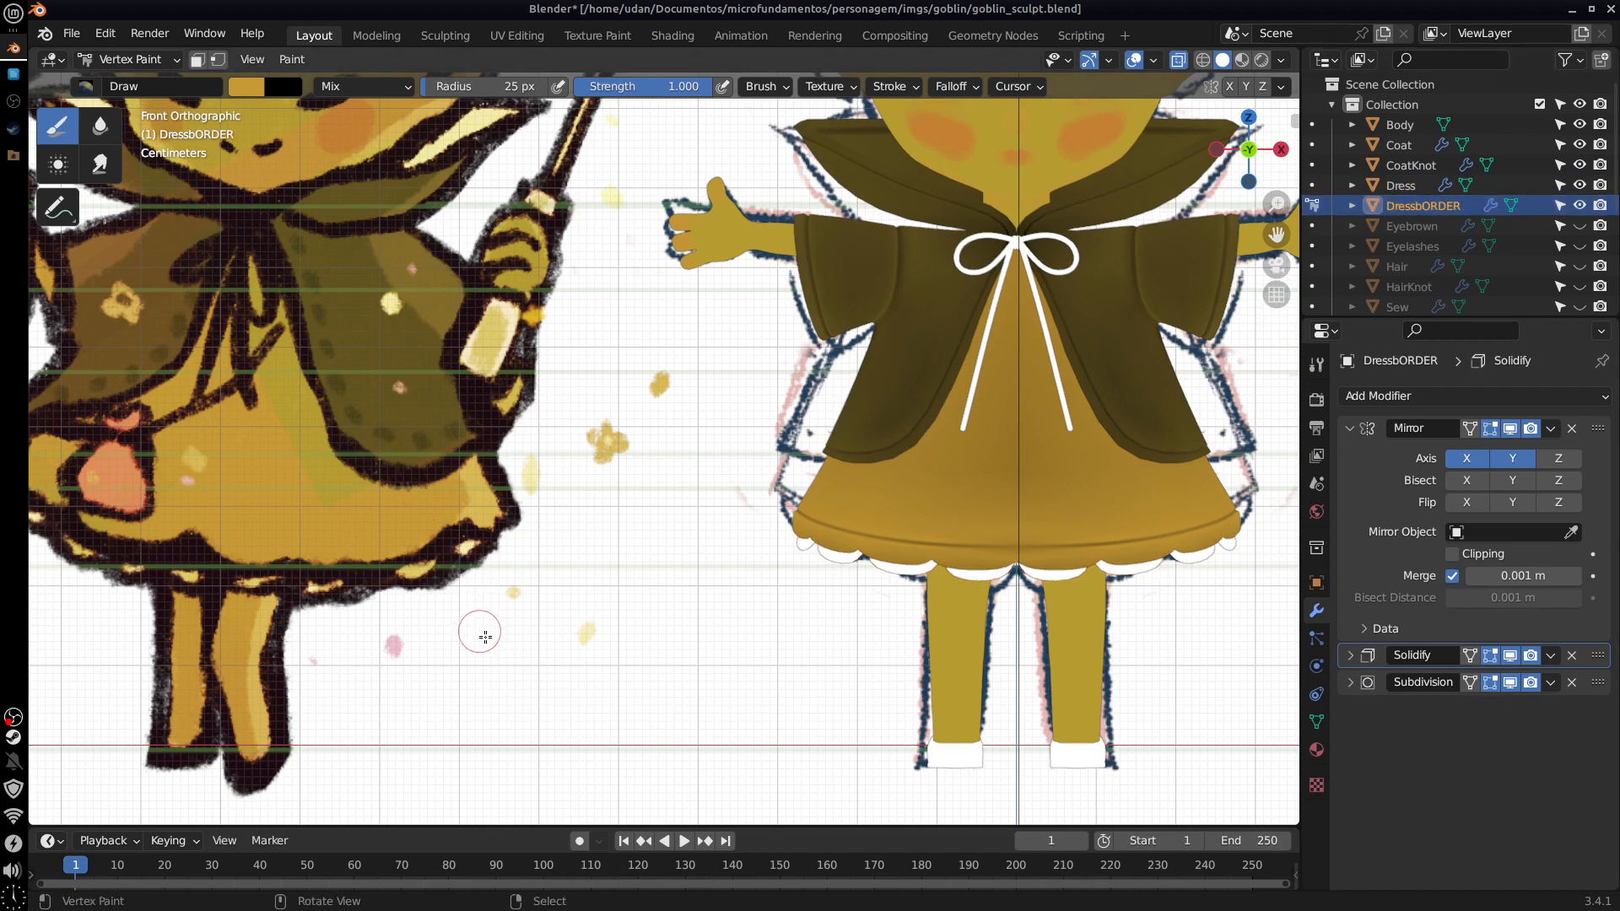
# Step: Sample the pale yellow of the artwork's dress hem and fill DressbORDER with it
pyautogui.scroll(4, 485, 638)
pyautogui.keyDown('shift'); pyautogui.moveTo(257, 681); pyautogui.dragTo(605, 501, button='middle'); pyautogui.keyUp('shift')
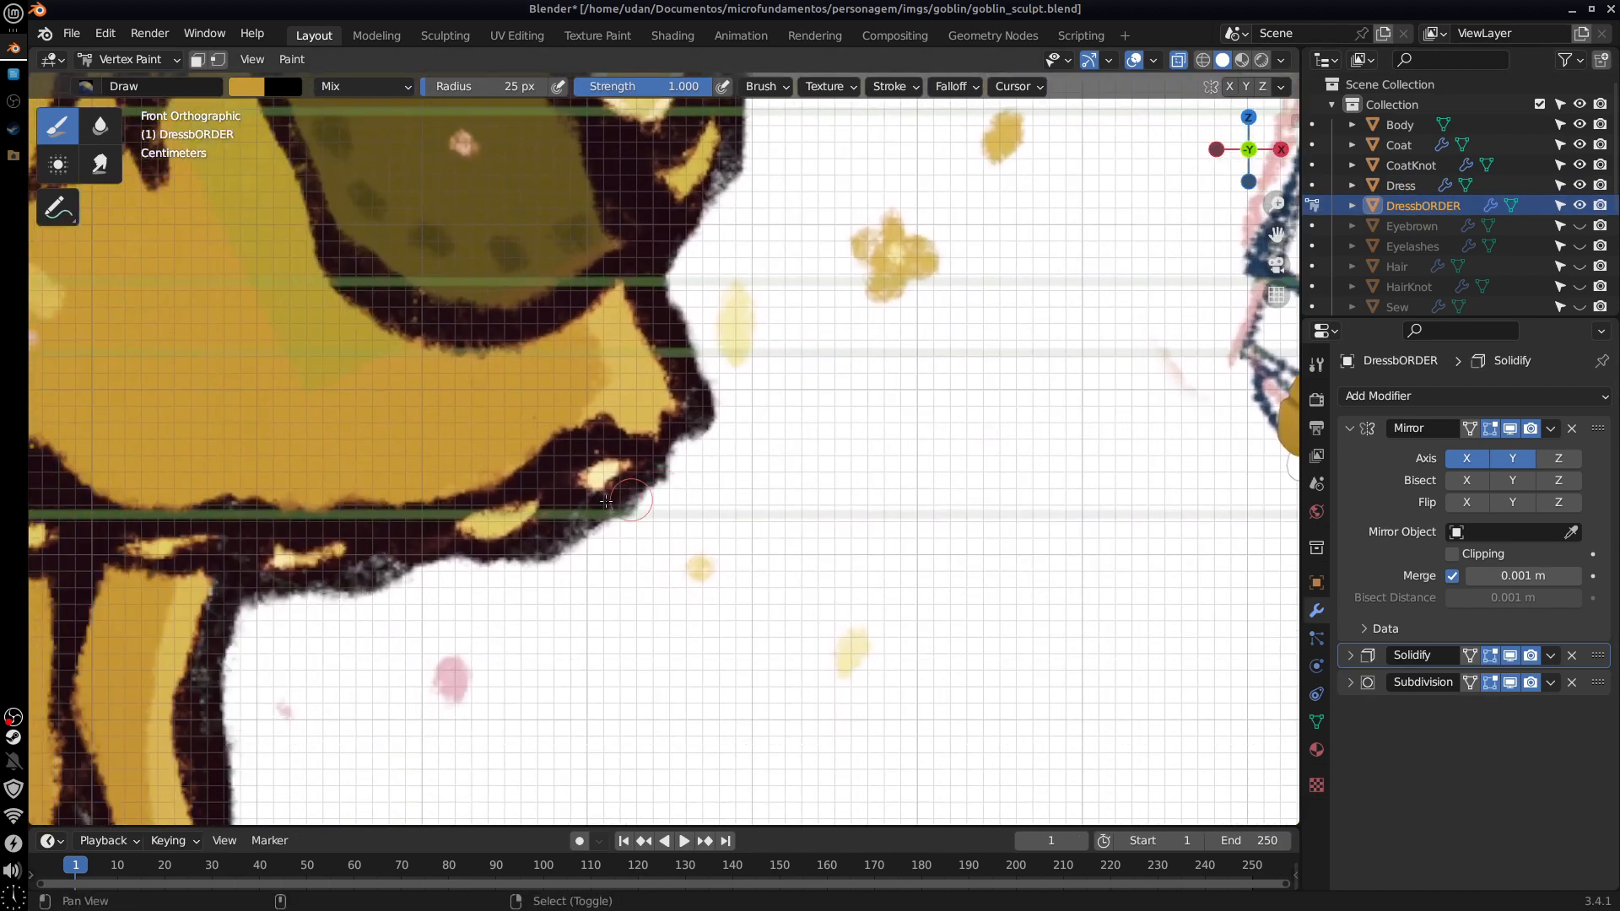
pyautogui.click(247, 86)
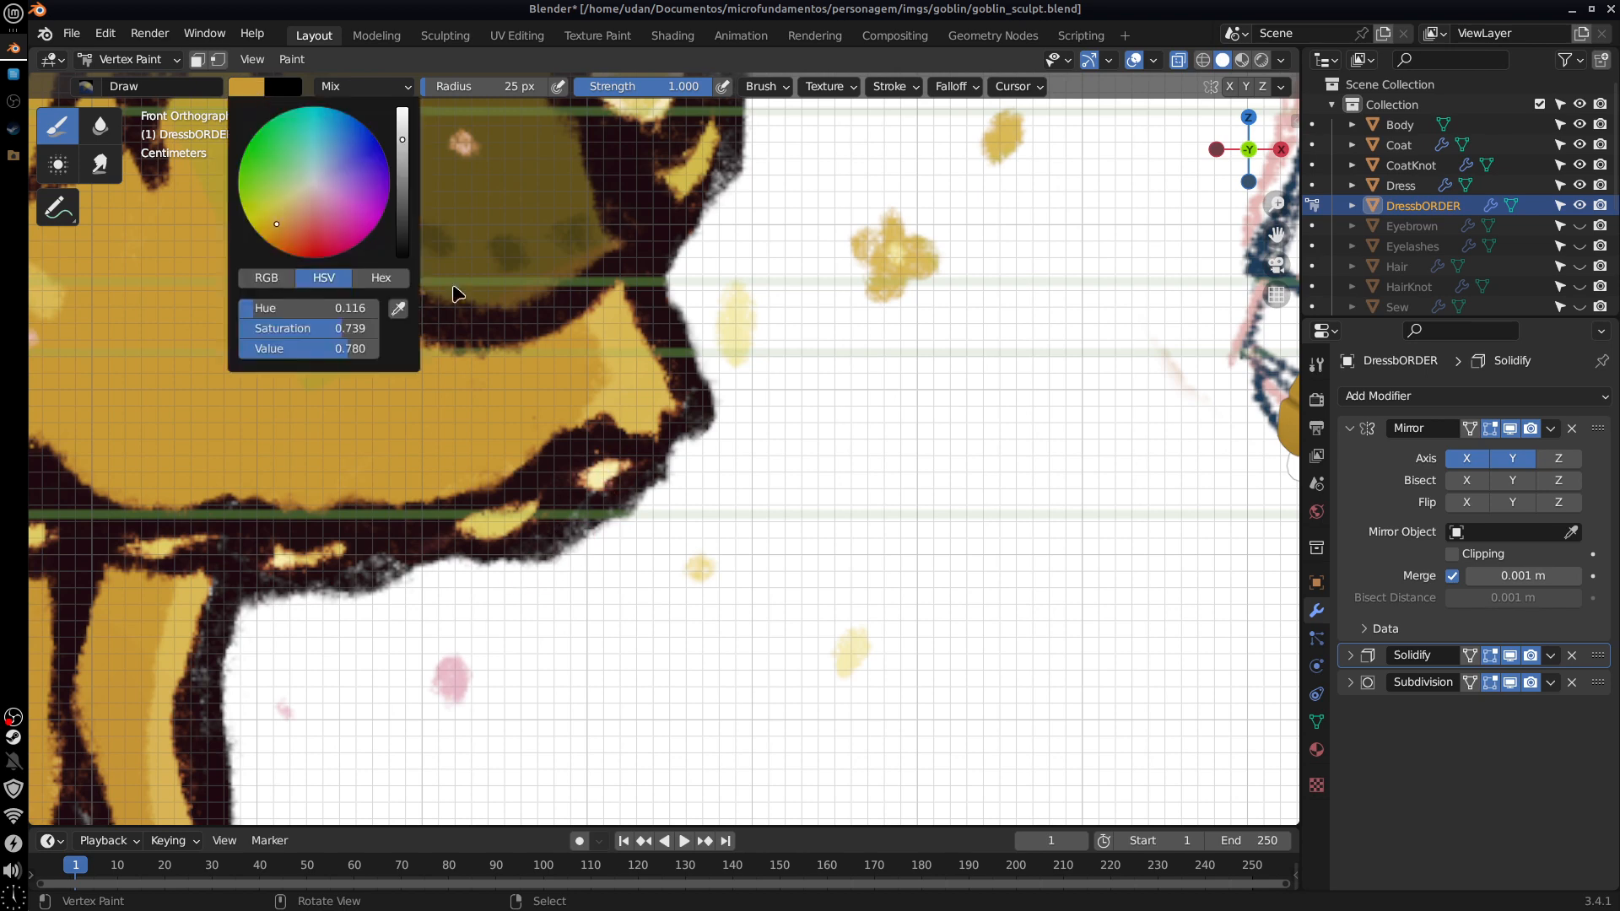
pyautogui.click(398, 308)
pyautogui.click(287, 555)
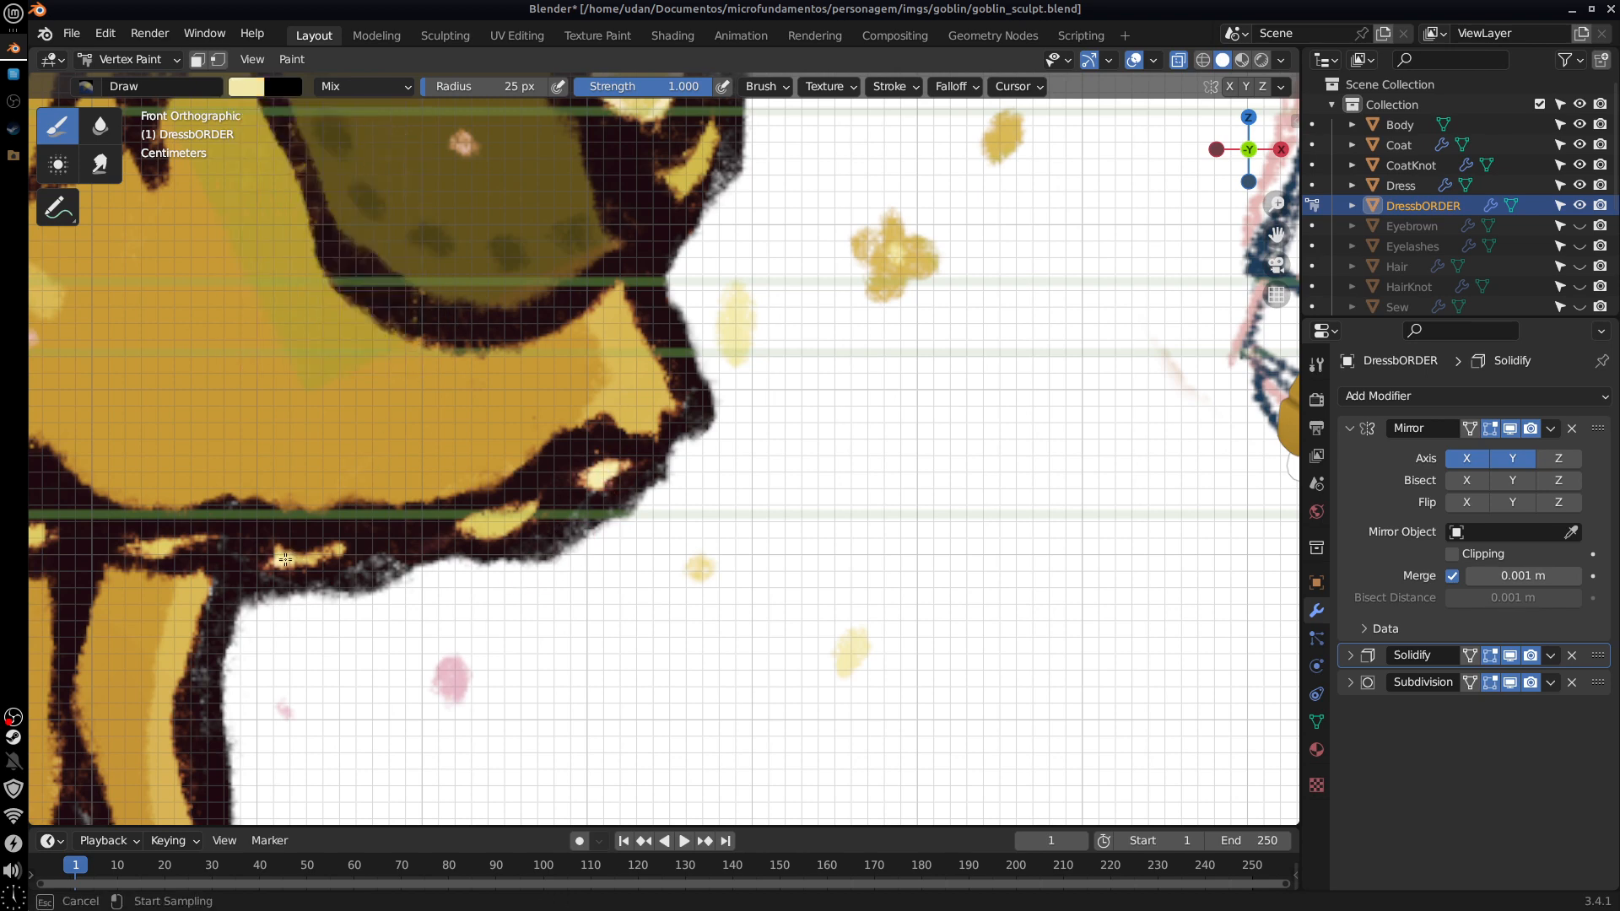
pyautogui.keyDown('shift'); pyautogui.moveTo(1001, 625); pyautogui.dragTo(228, 572, button='middle'); pyautogui.keyUp('shift')
pyautogui.scroll(3, 961, 640)
pyautogui.keyDown('shift'); pyautogui.moveTo(961, 639); pyautogui.dragTo(752, 682, button='middle'); pyautogui.keyUp('shift')
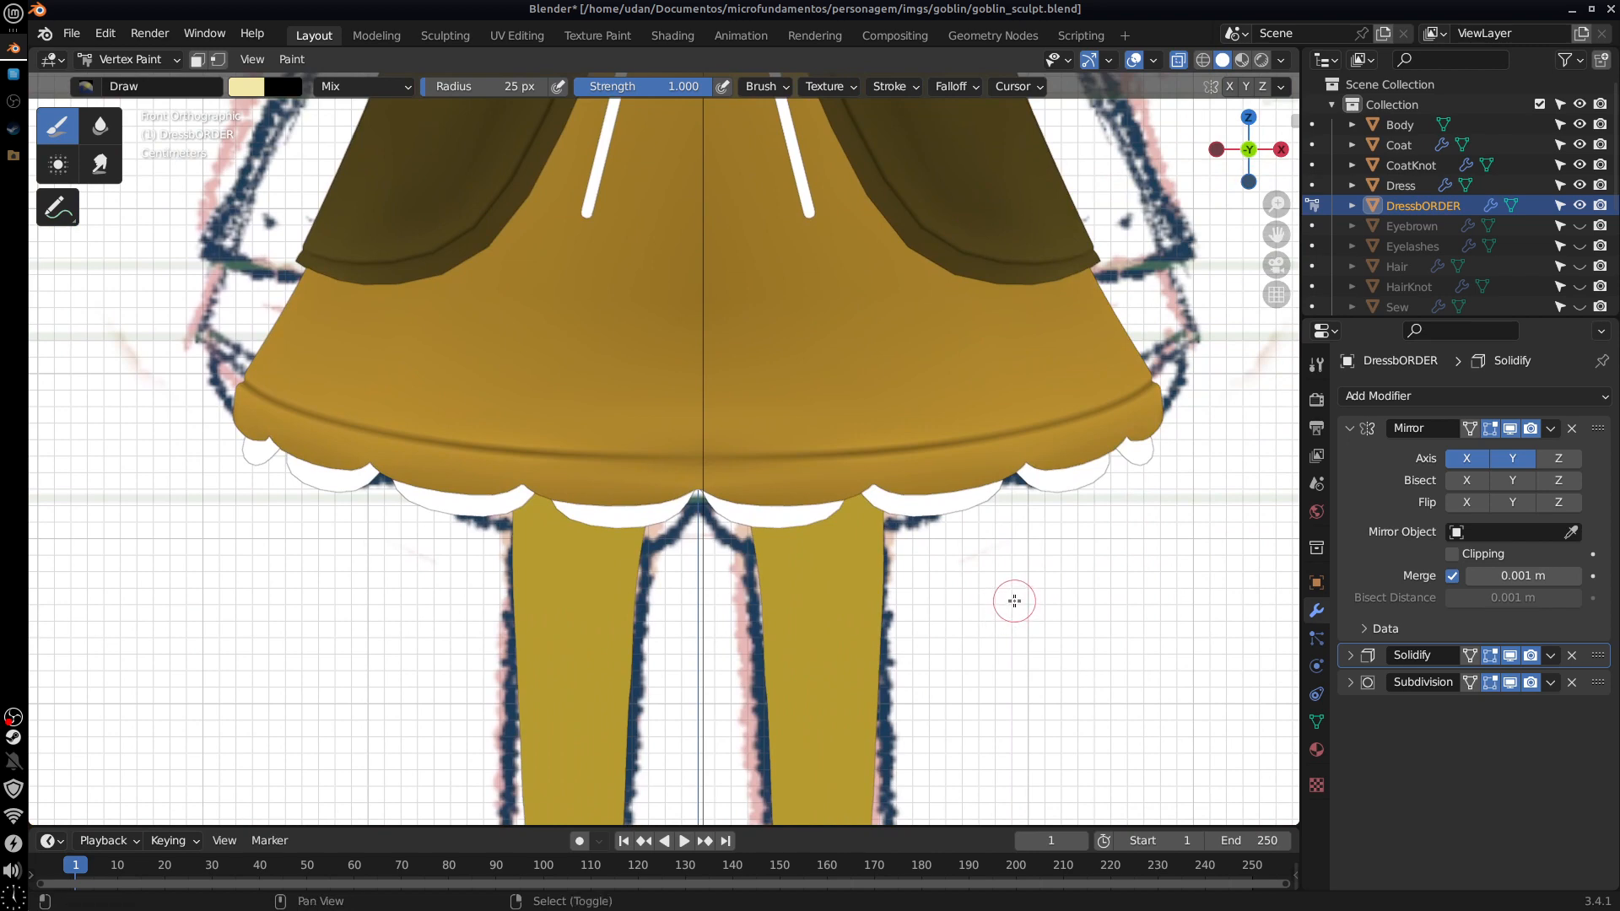
pyautogui.hotkey('shift', 'k')
# Step: Try Dirty Vertex Colors on DressbORDER, and undo it
pyautogui.click(292, 59)
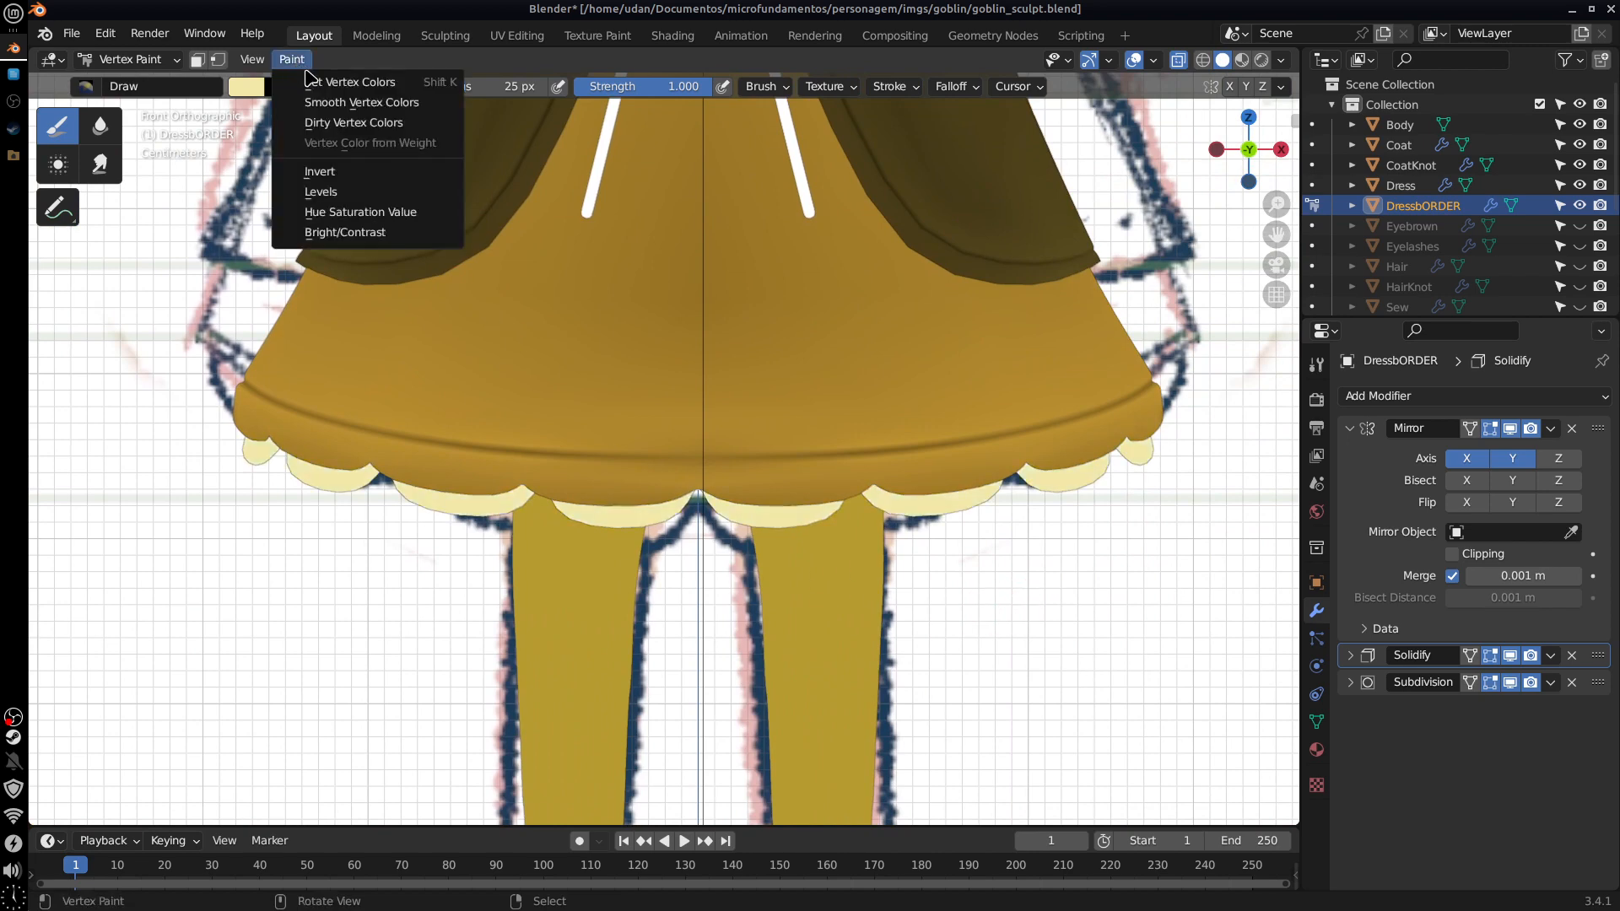
pyautogui.click(434, 126)
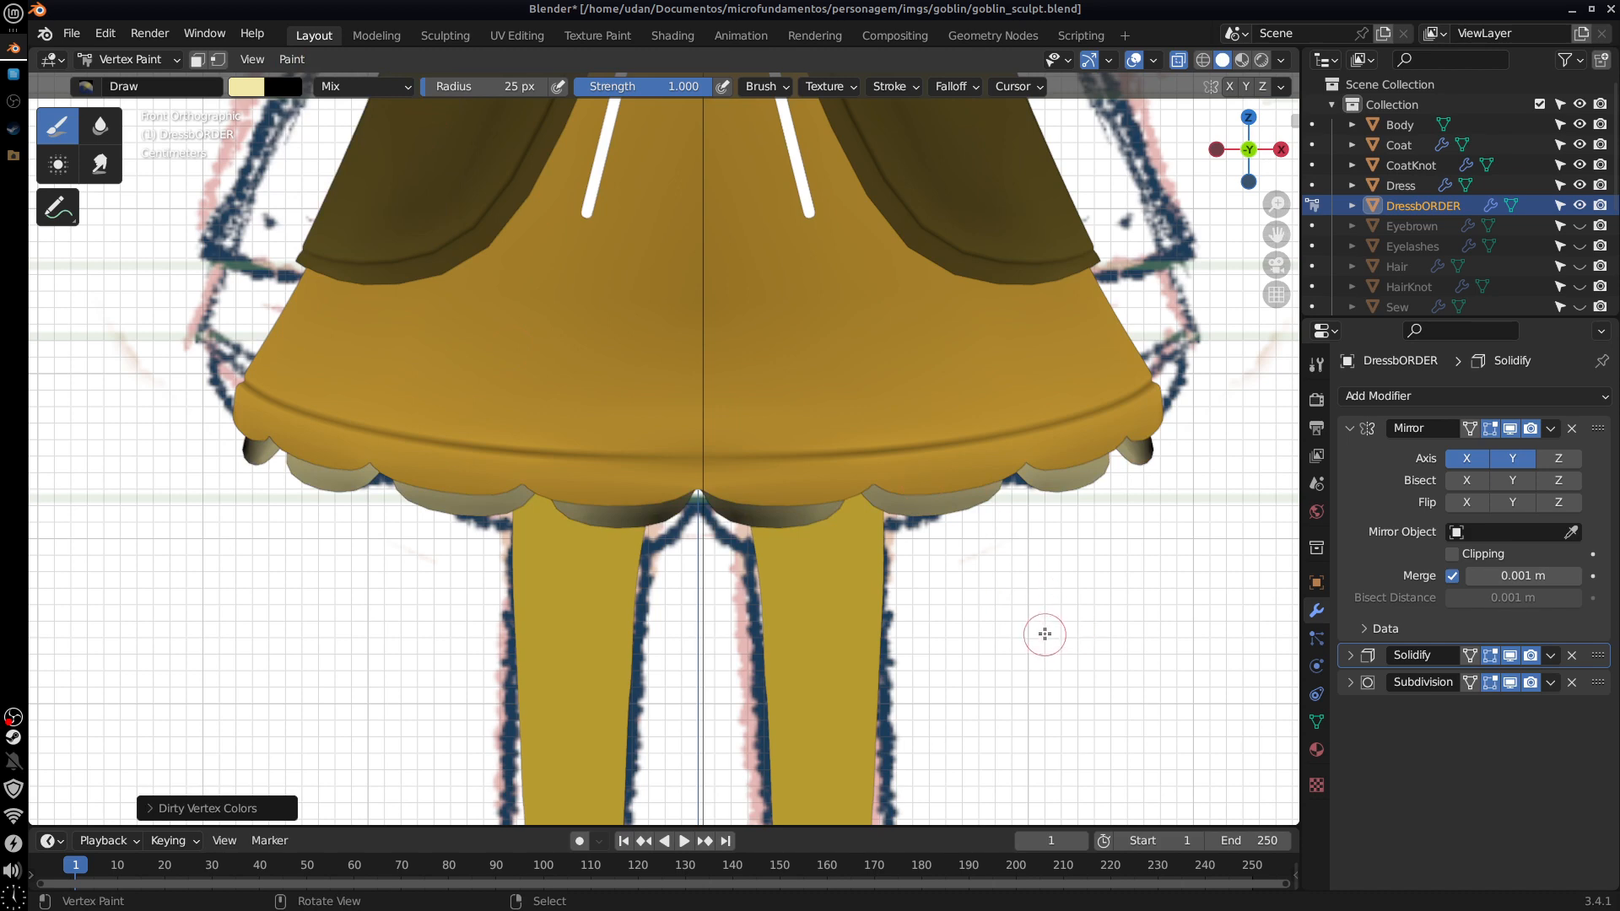
pyautogui.hotkey('ctrl', 'z')
# Step: Apply Dirty Vertex Colors to the pale yellow DressbORDER
pyautogui.keyDown('shift'); pyautogui.moveTo(934, 620); pyautogui.dragTo(1100, 559, button='middle'); pyautogui.keyUp('shift')
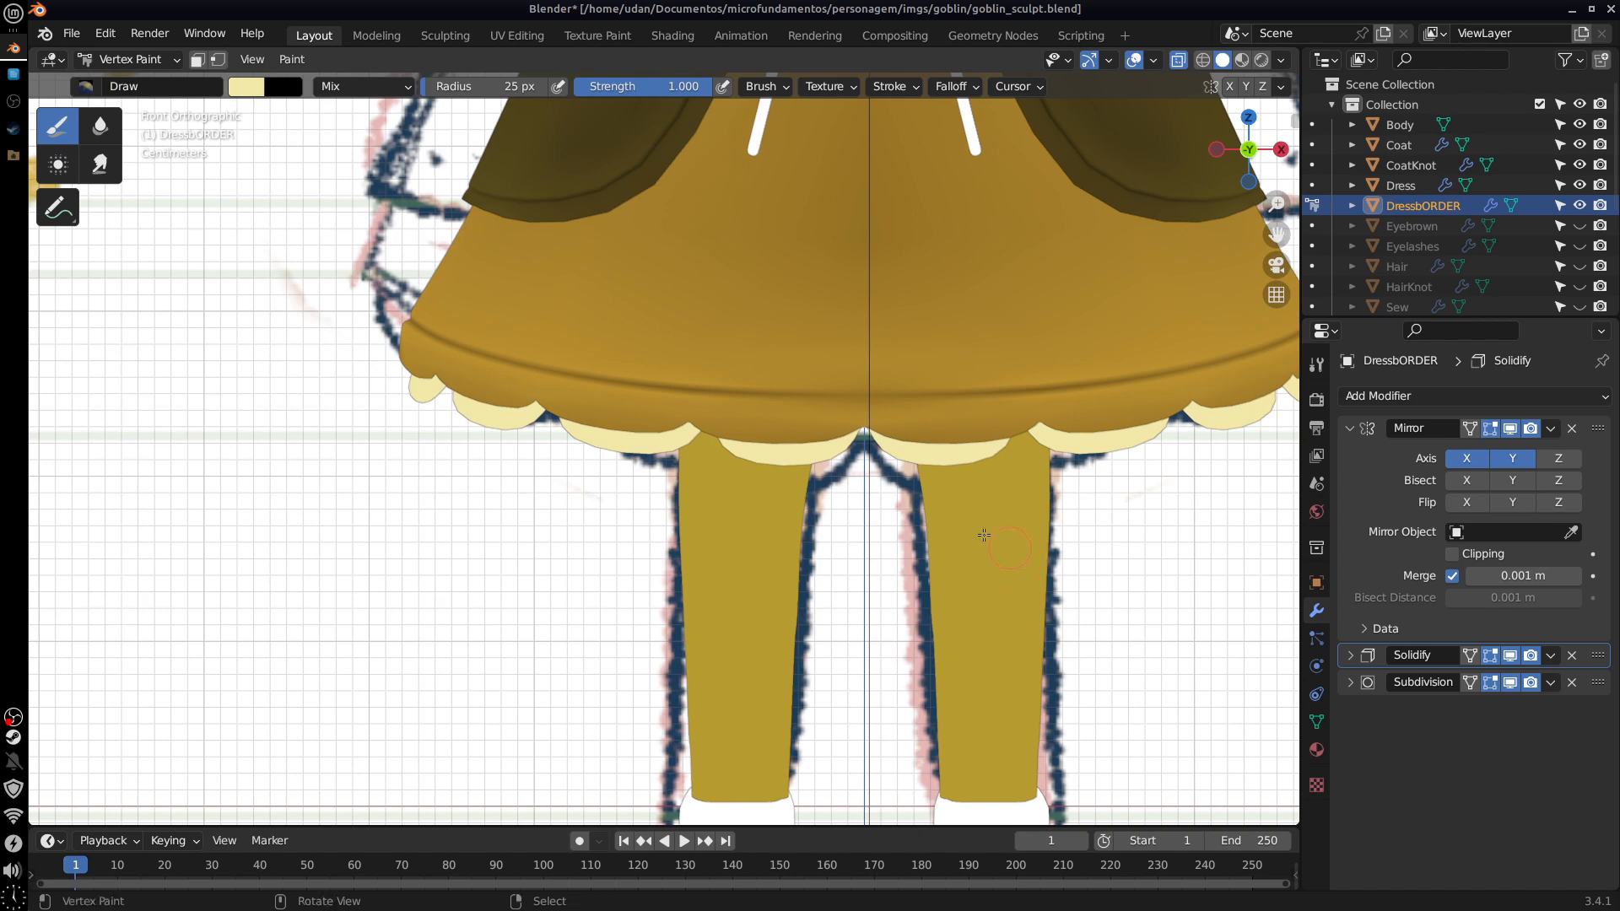
pyautogui.click(292, 59)
pyautogui.click(433, 127)
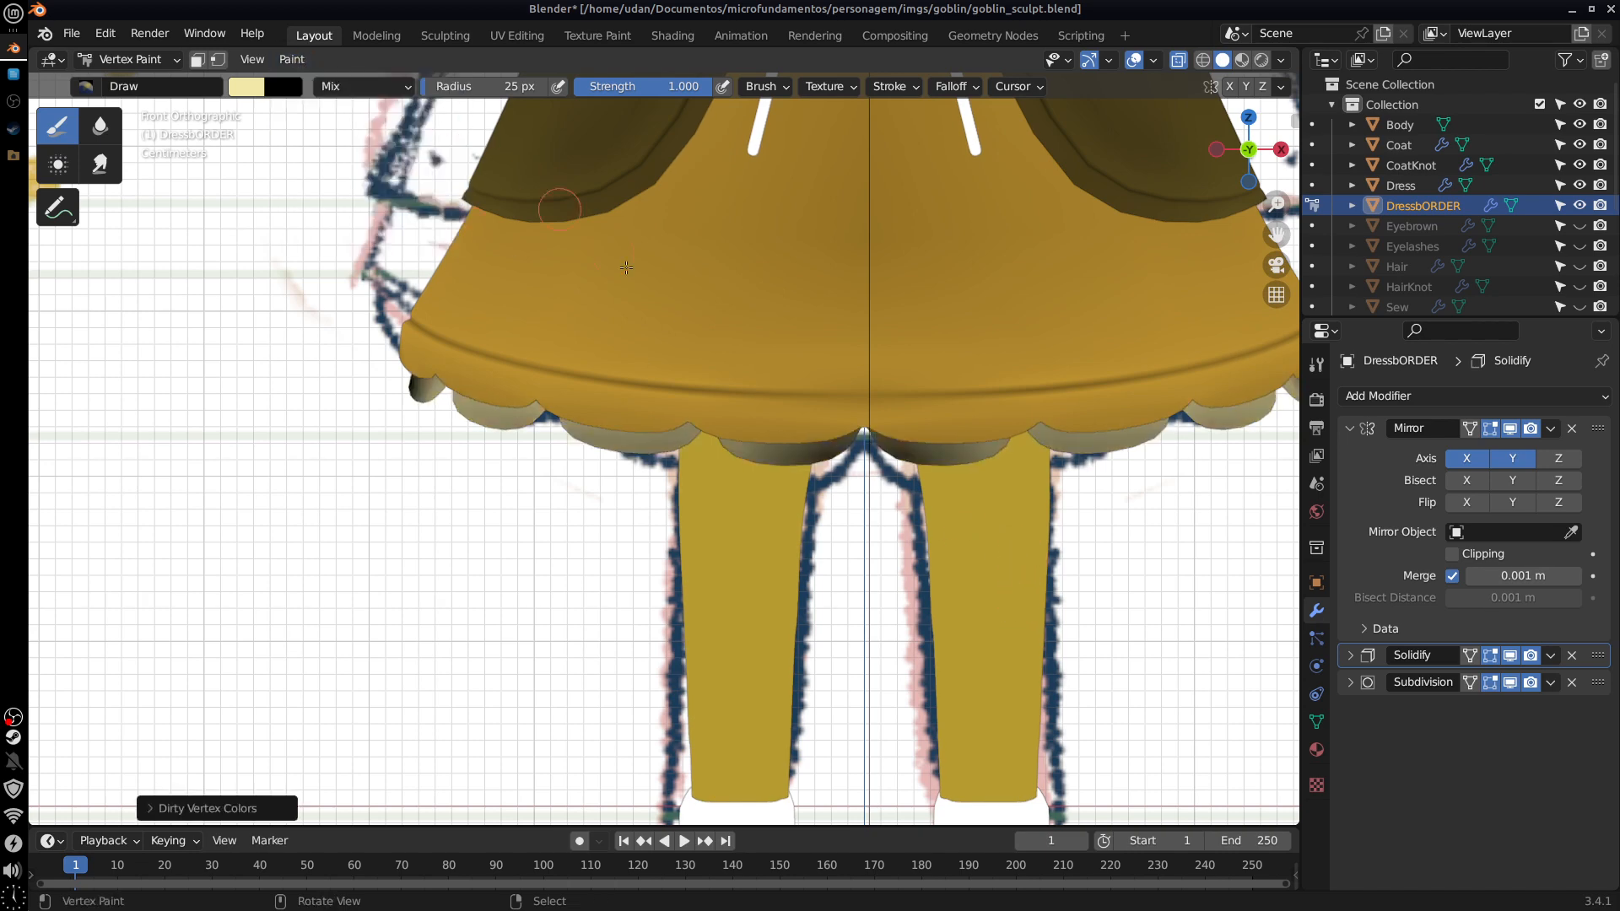
# Step: Try the DressbORDER Dirty Vertex Colors with Dirt Only enabled, Normalize disabled and a highlight angle of 180°
pyautogui.click(160, 808)
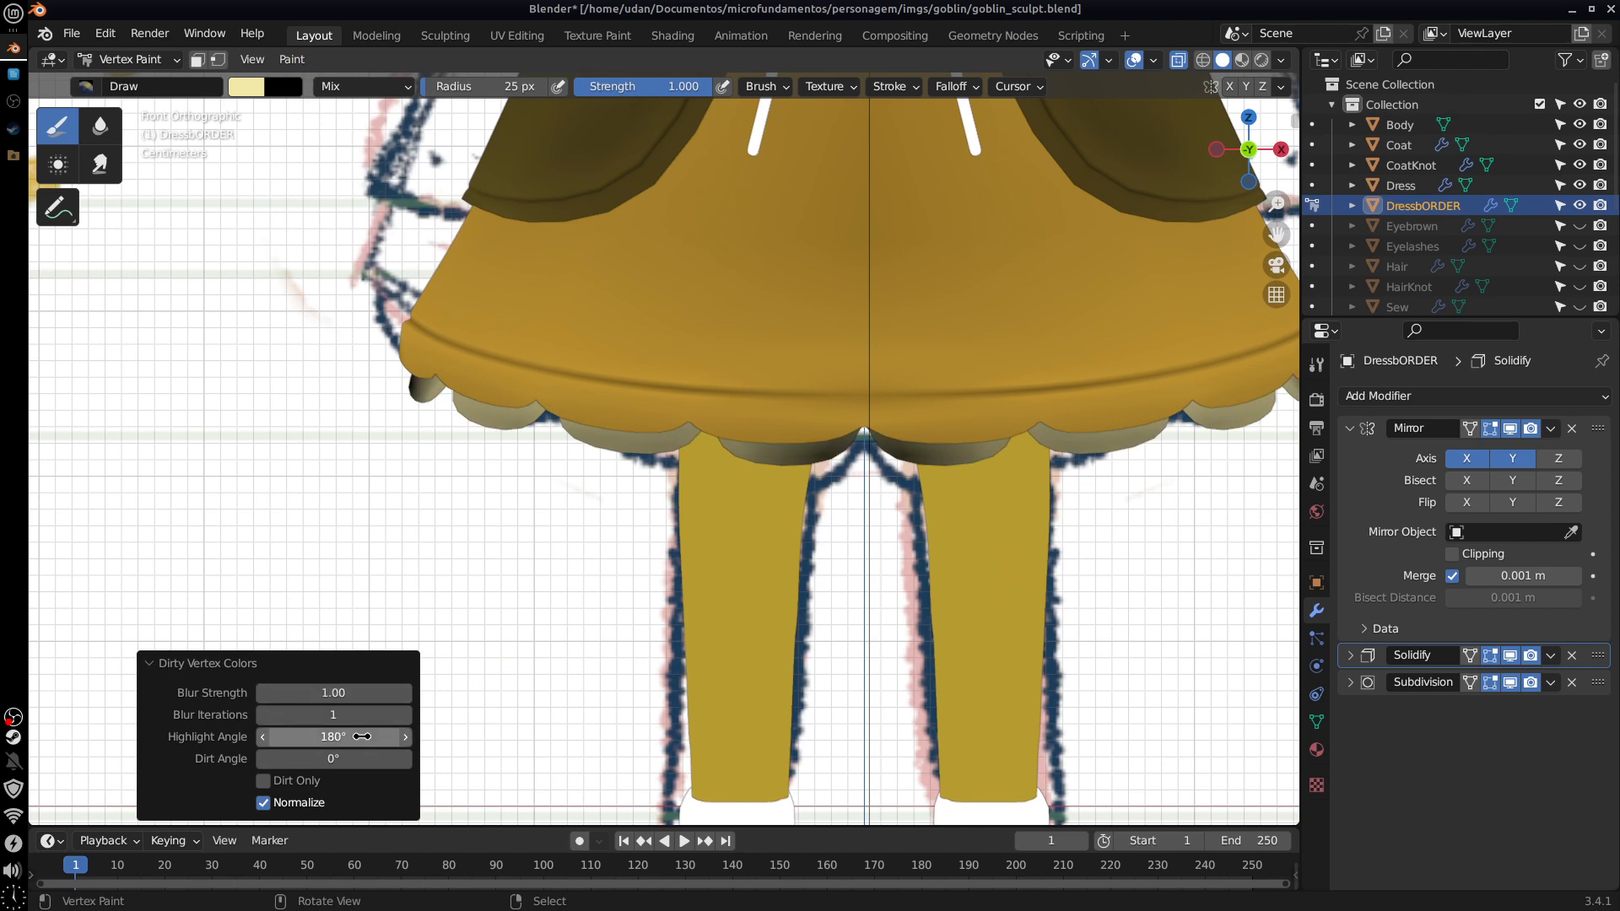
pyautogui.moveTo(362, 736); pyautogui.dragTo(245, 745)
pyautogui.moveTo(795, 753); pyautogui.dragTo(348, 766)
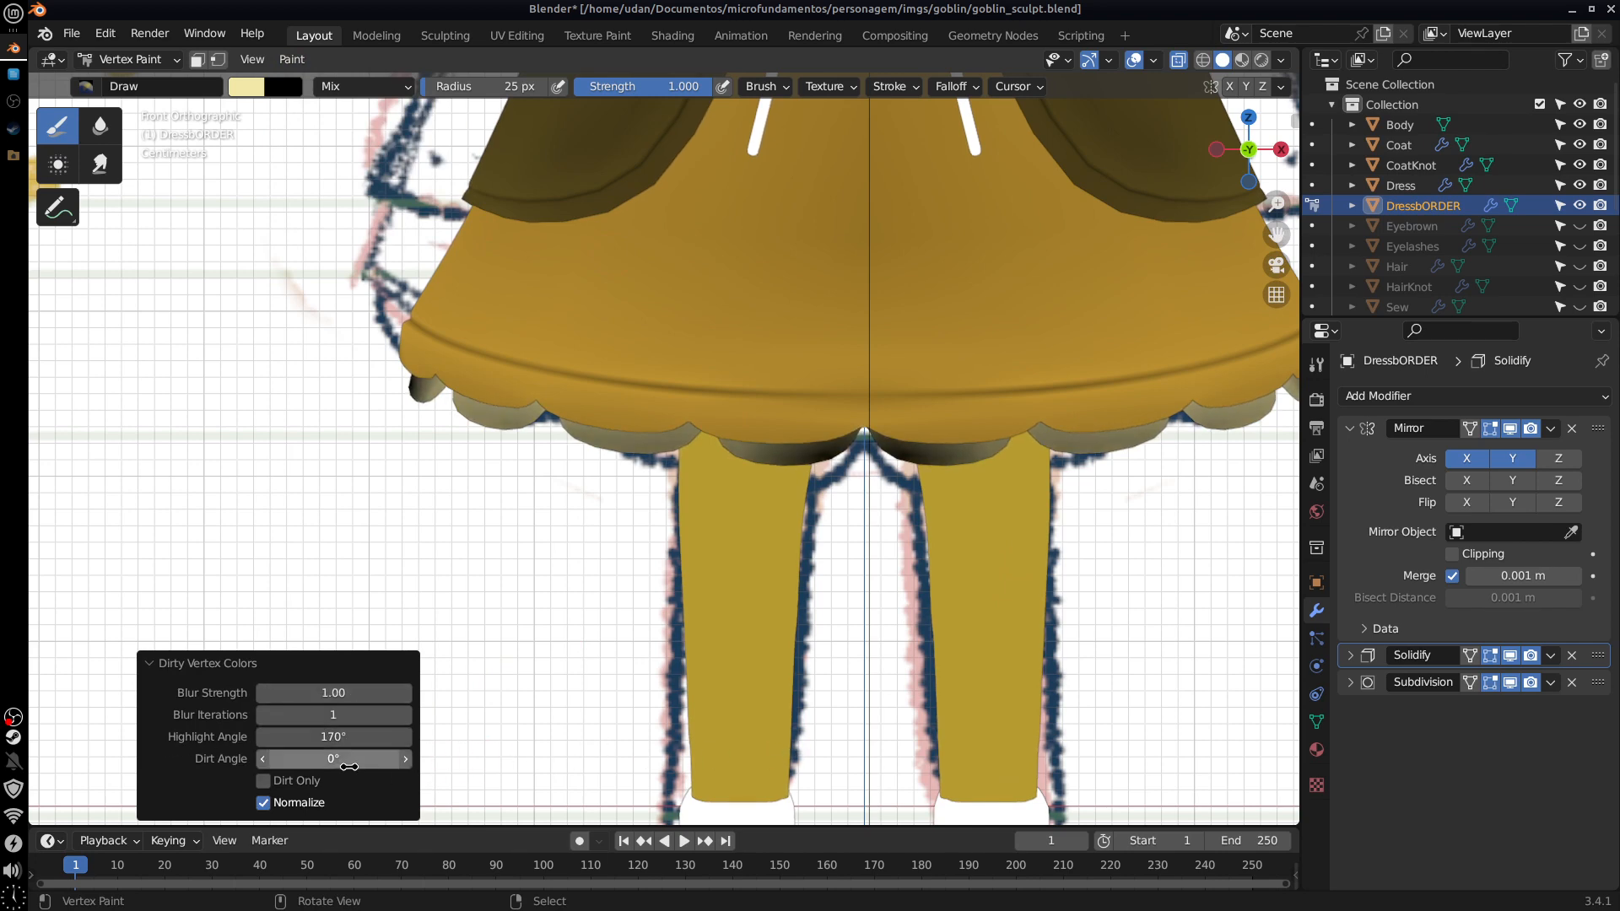
pyautogui.click(305, 802)
pyautogui.click(309, 786)
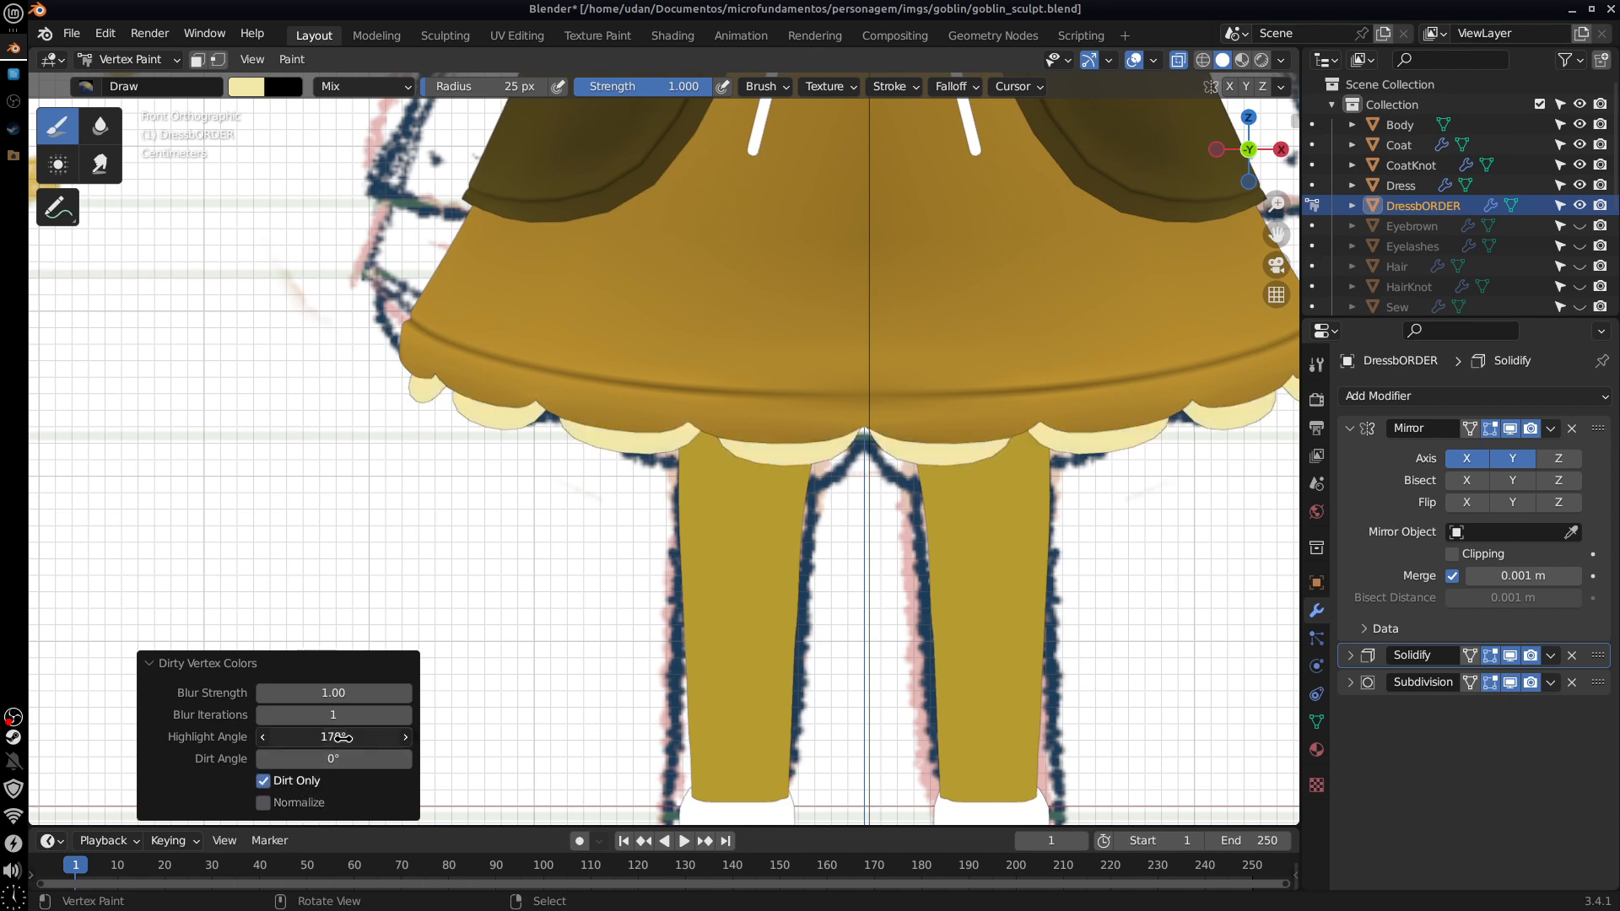
pyautogui.moveTo(978, 623); pyautogui.dragTo(909, 616, button='middle')
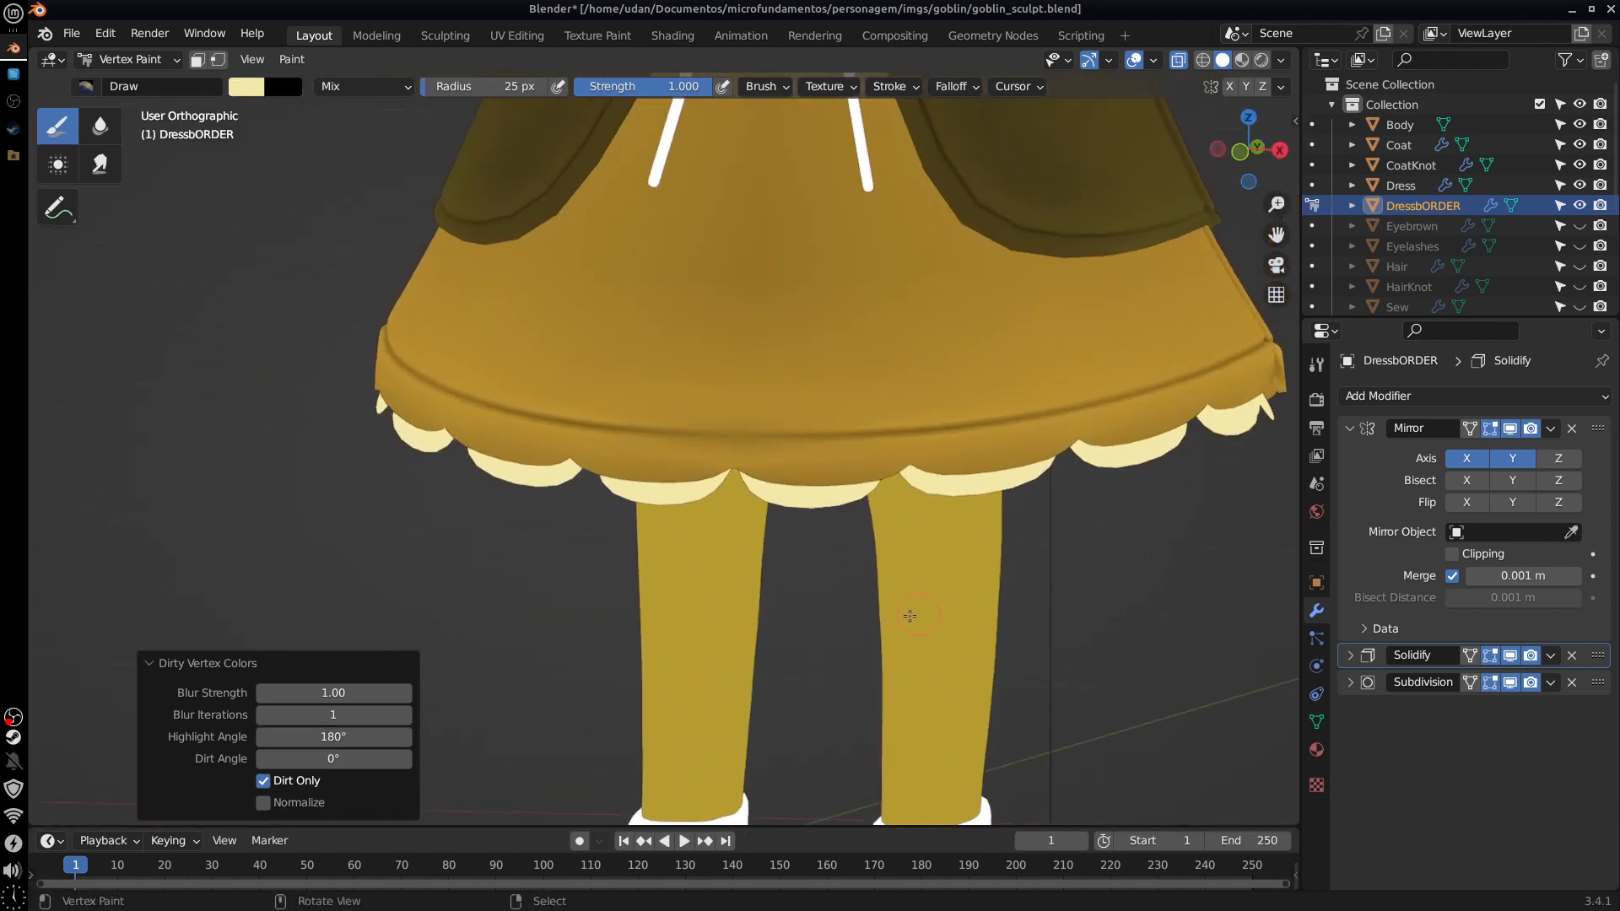
pyautogui.click(170, 677)
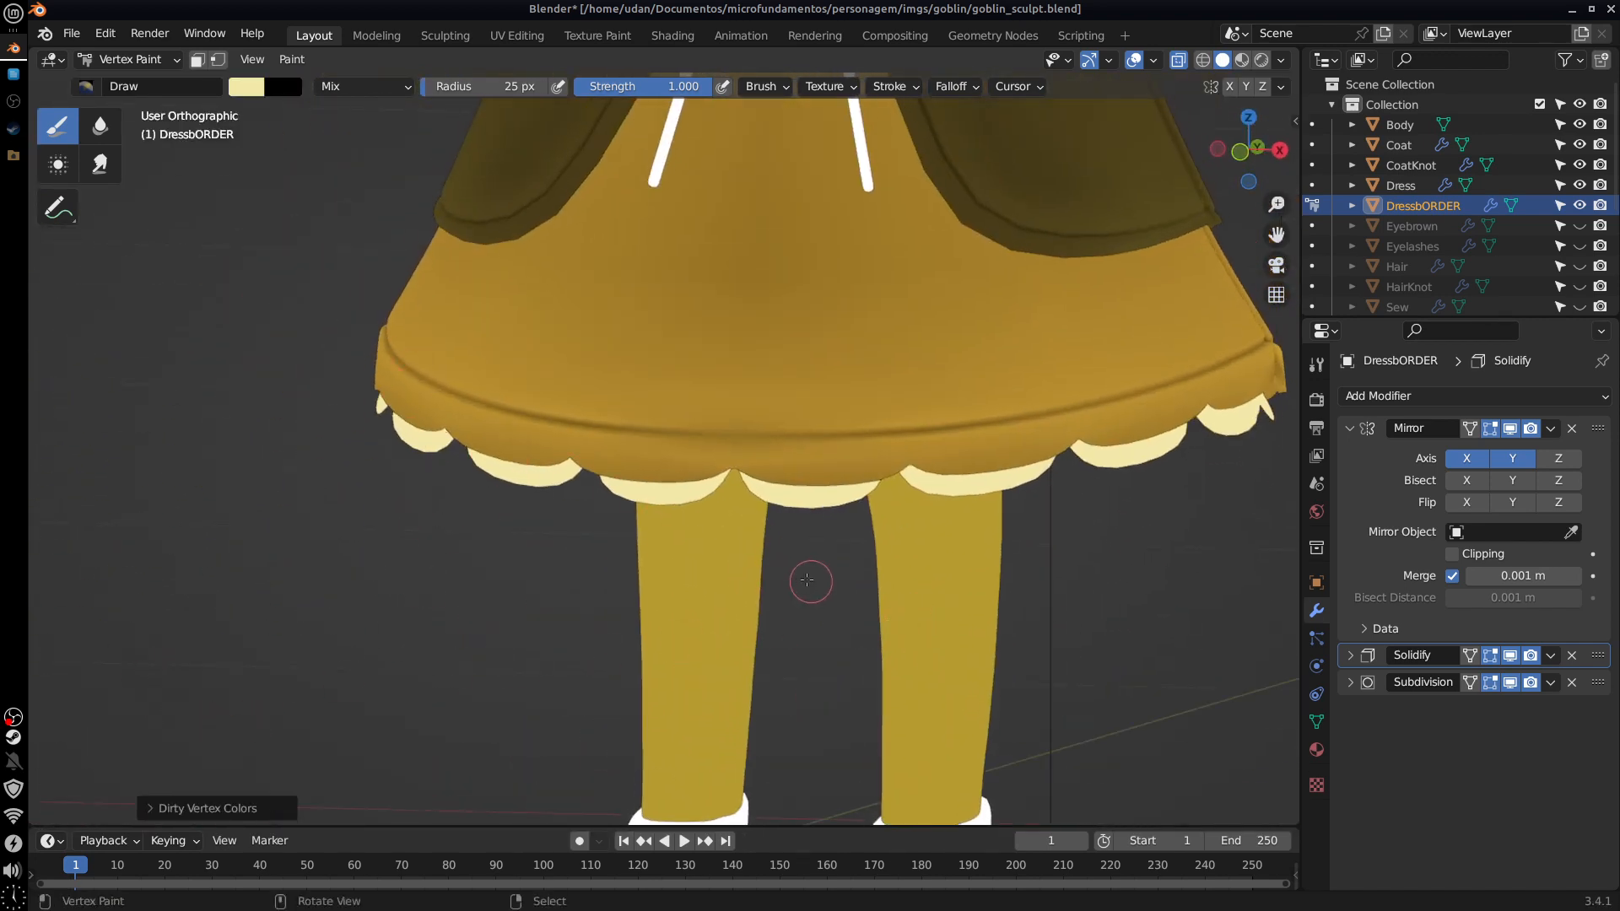
# Step: Refill DressbORDER with the flat pale yellow and check it on the whole figure
pyautogui.hotkey('shift', 'k')
pyautogui.moveTo(847, 597); pyautogui.dragTo(889, 600, button='middle')
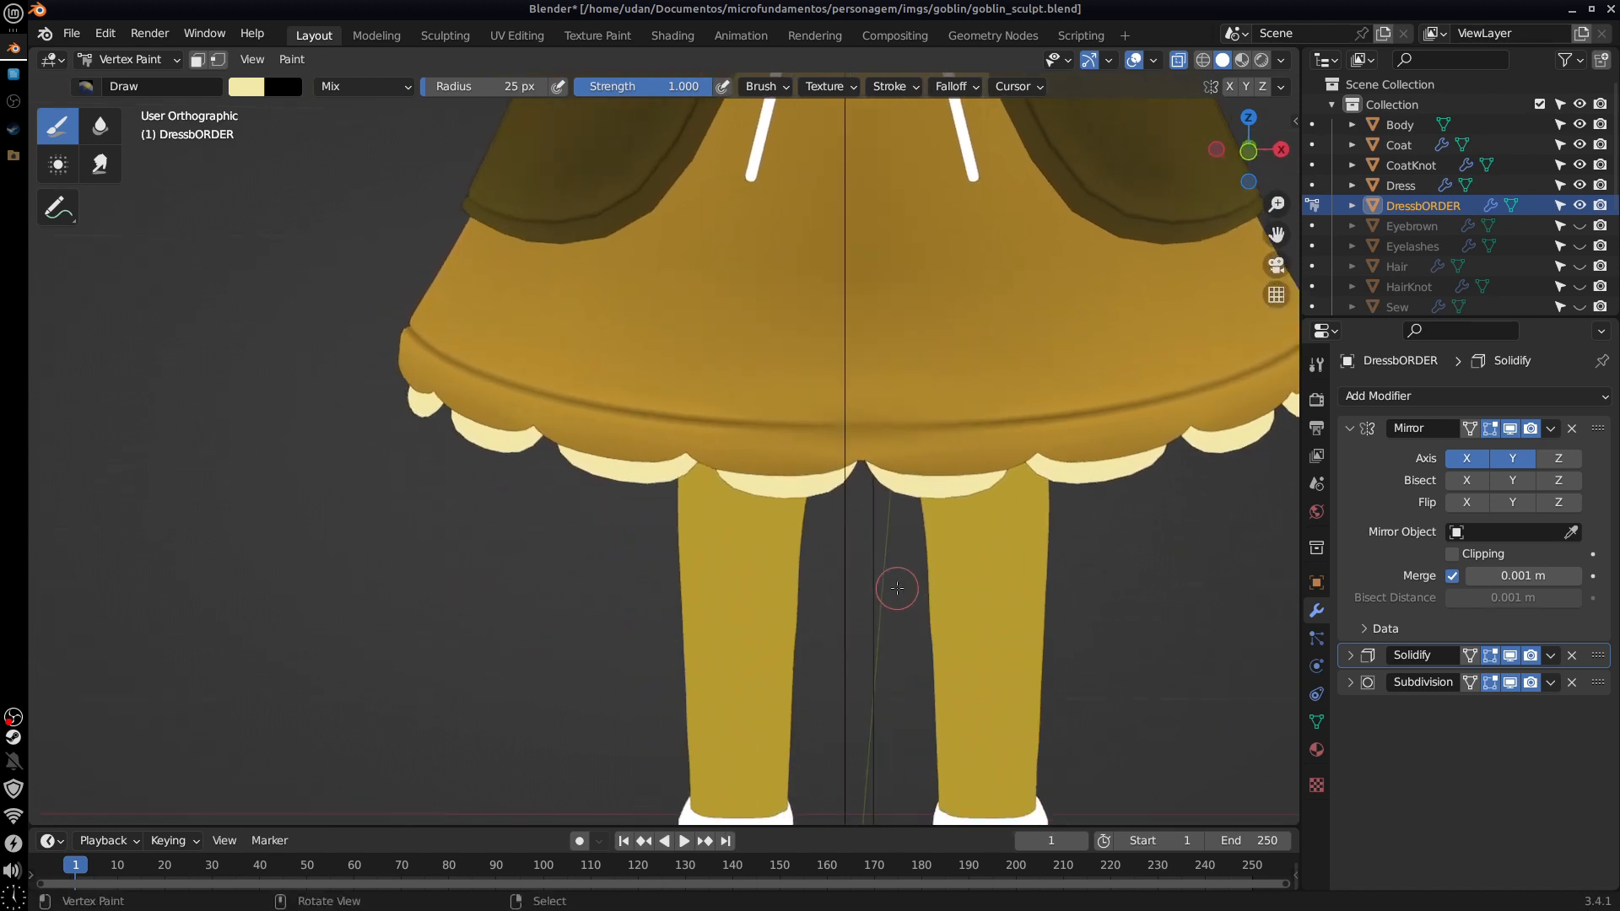
pyautogui.scroll(-2, 895, 593)
pyautogui.scroll(-1, 895, 597)
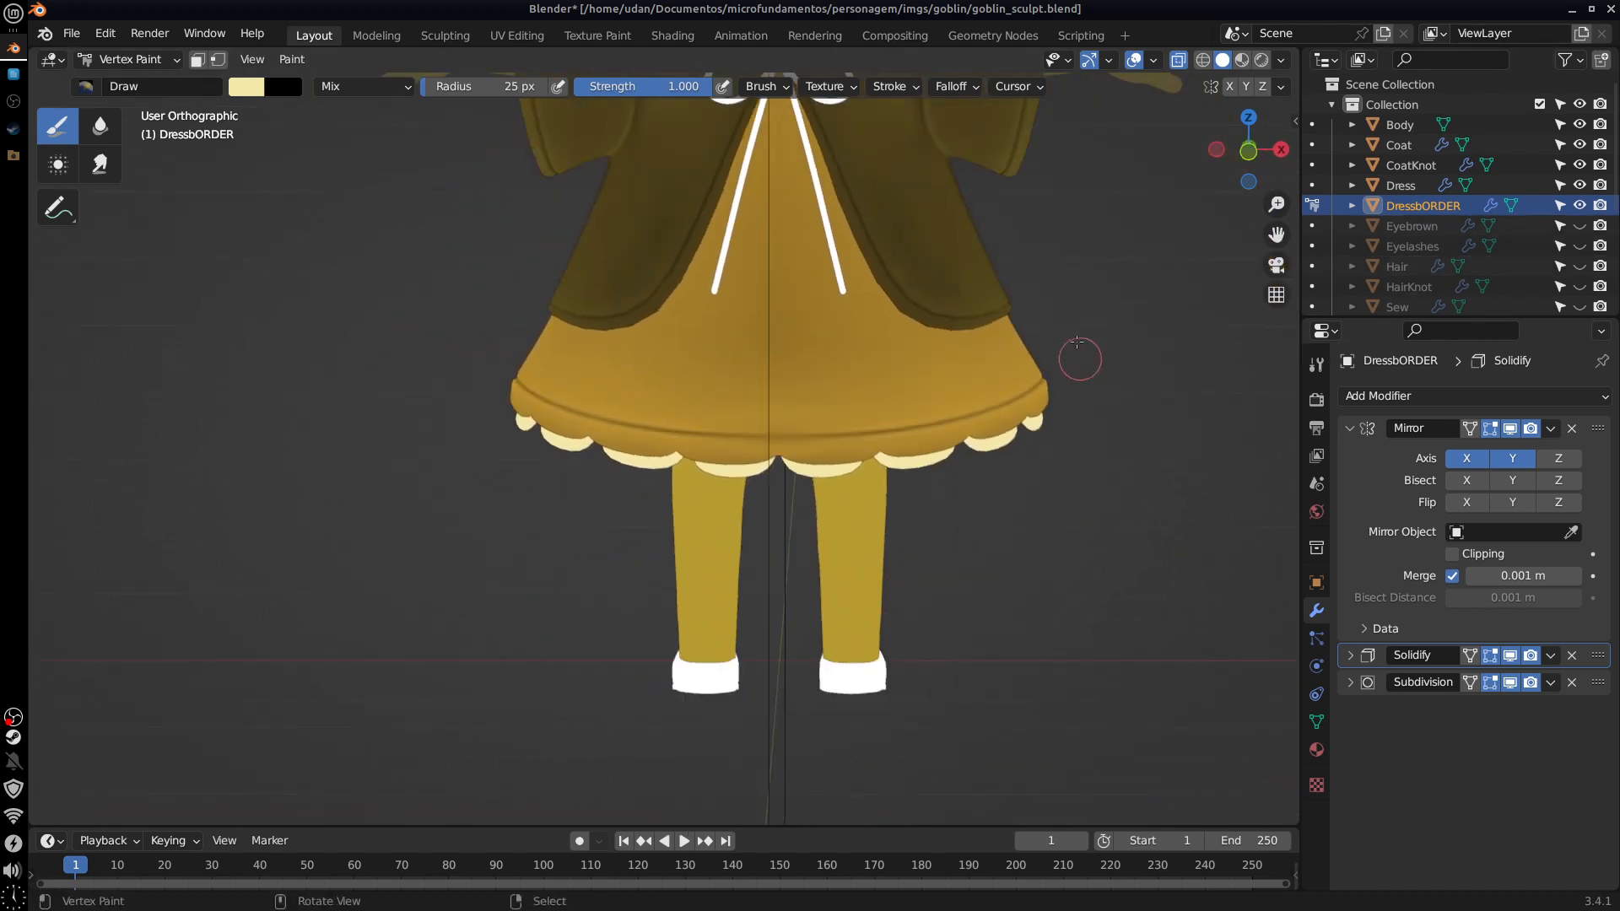
pyautogui.keyDown('shift'); pyautogui.moveTo(1077, 358); pyautogui.dragTo(920, 675, button='middle'); pyautogui.keyUp('shift')
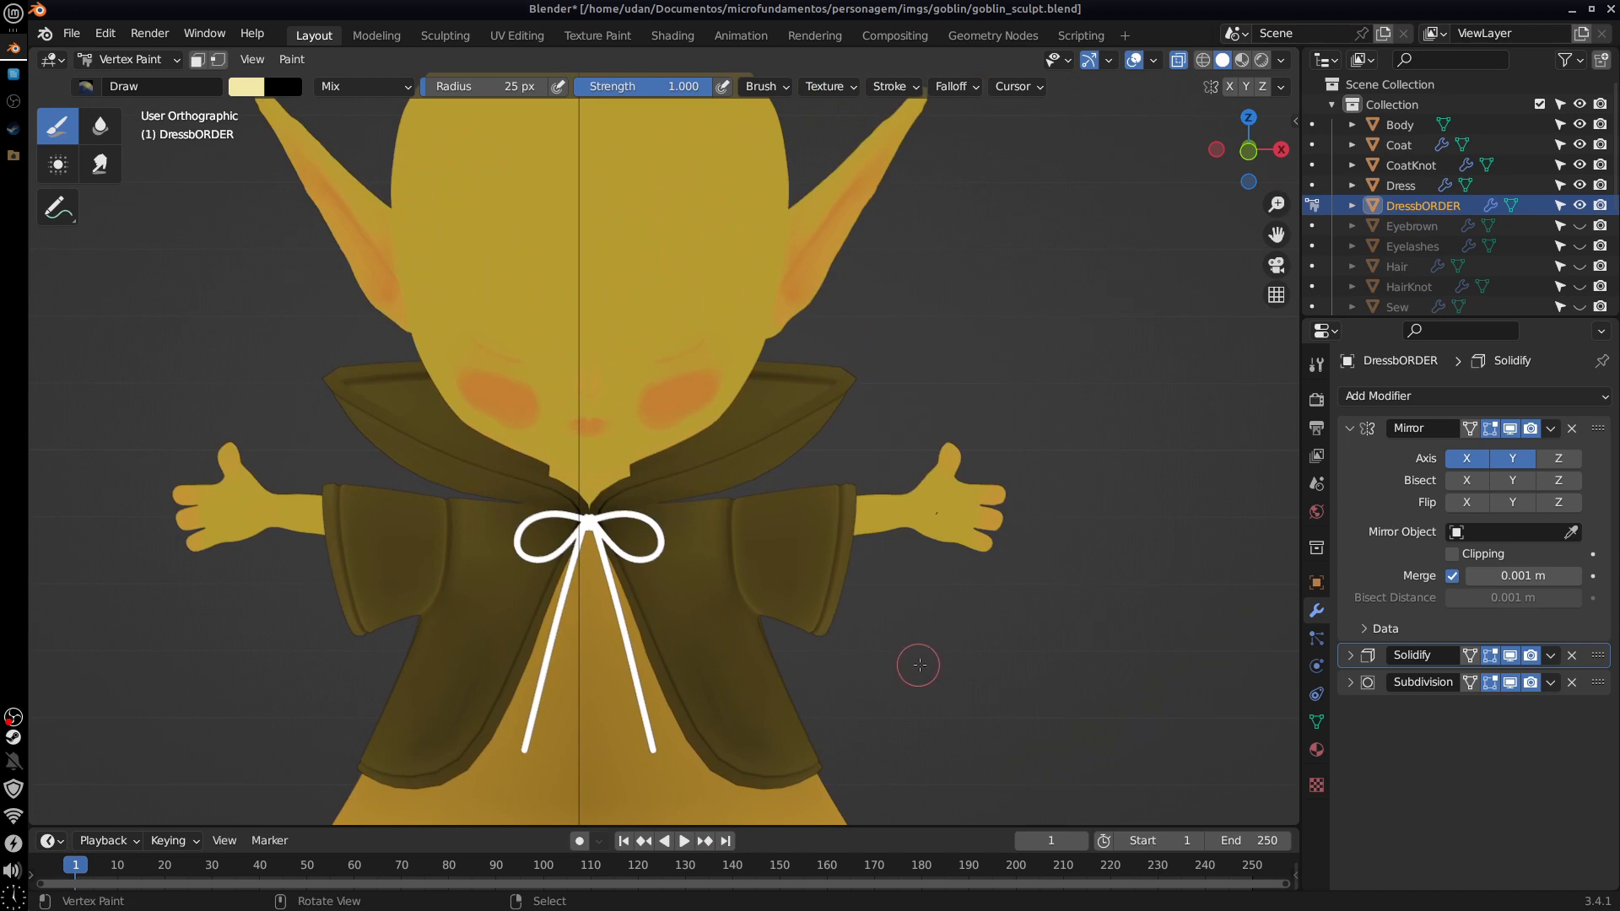
# Step: Return to the front view and unhide the Eyebrown object
pyautogui.press('KP_1')
pyautogui.keyDown('shift'); pyautogui.moveTo(819, 665); pyautogui.dragTo(1164, 641, button='middle'); pyautogui.keyUp('shift')
pyautogui.click(1579, 225)
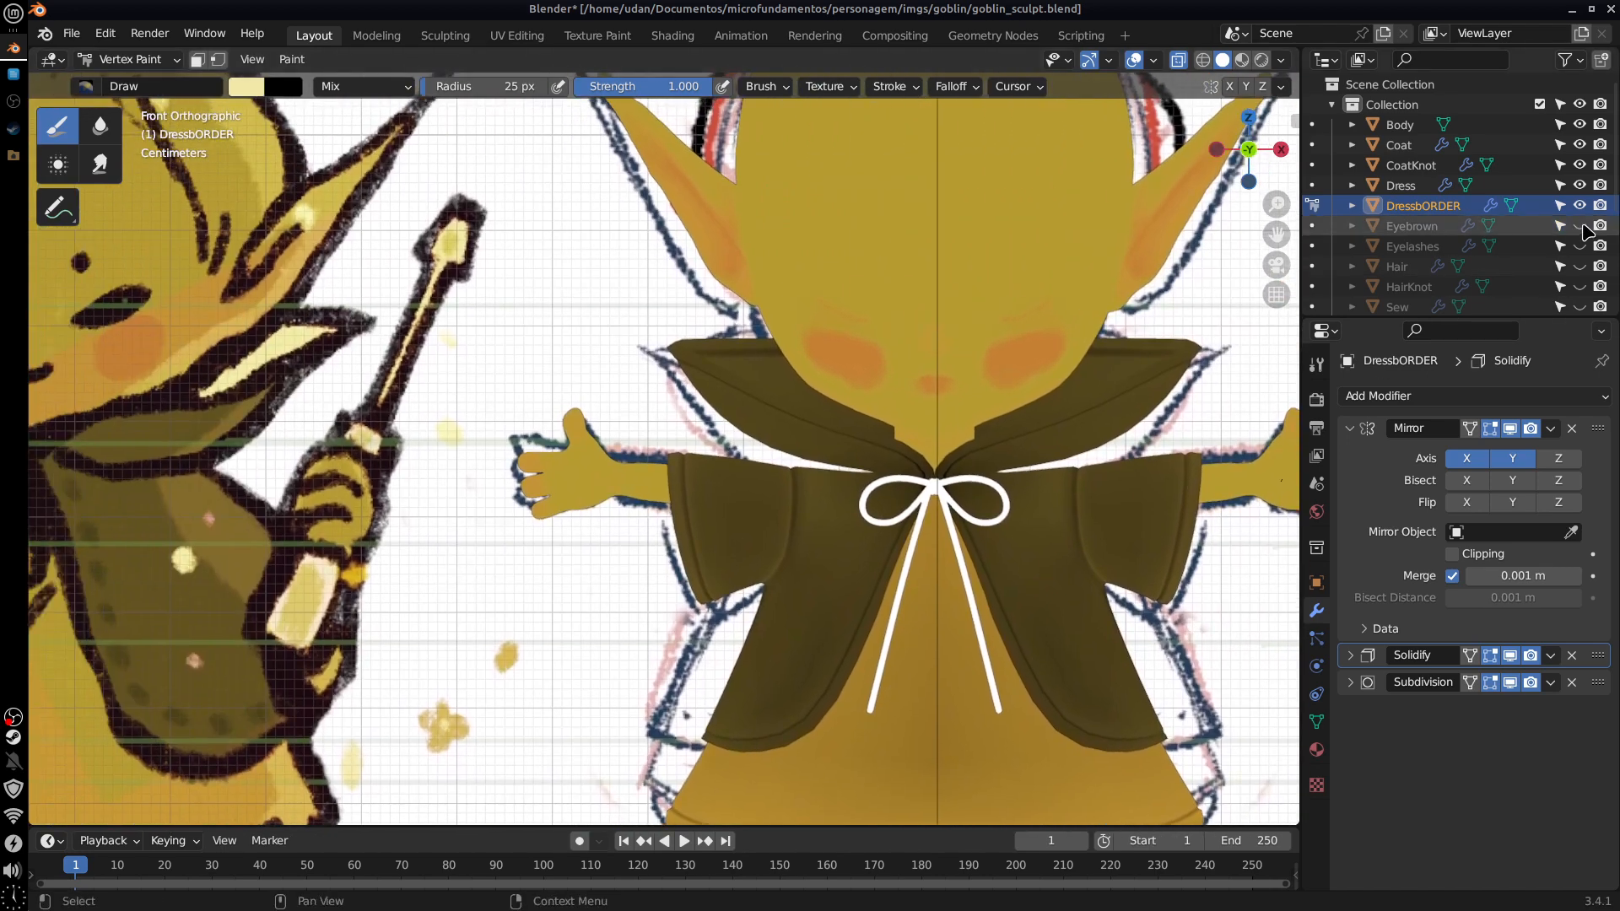
# Step: Sample the dark brown of the artwork's face lines as the brush colour and lighten it to a value of about 0.17
pyautogui.keyDown('shift'); pyautogui.moveTo(459, 630); pyautogui.dragTo(783, 678, button='middle'); pyautogui.keyUp('shift')
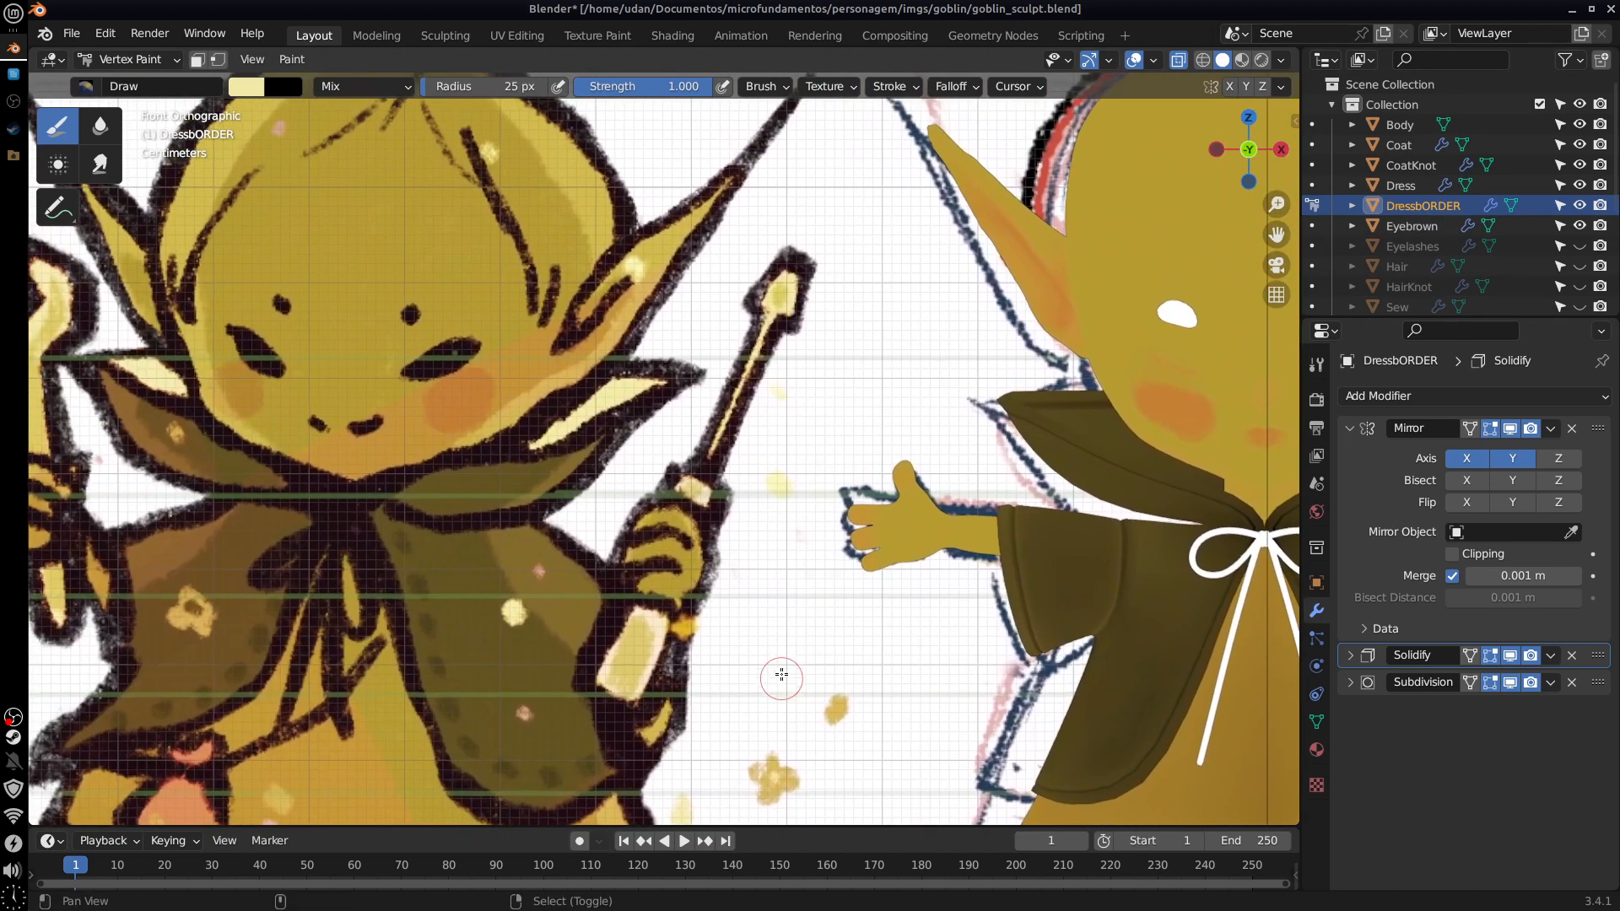
pyautogui.scroll(3, 444, 347)
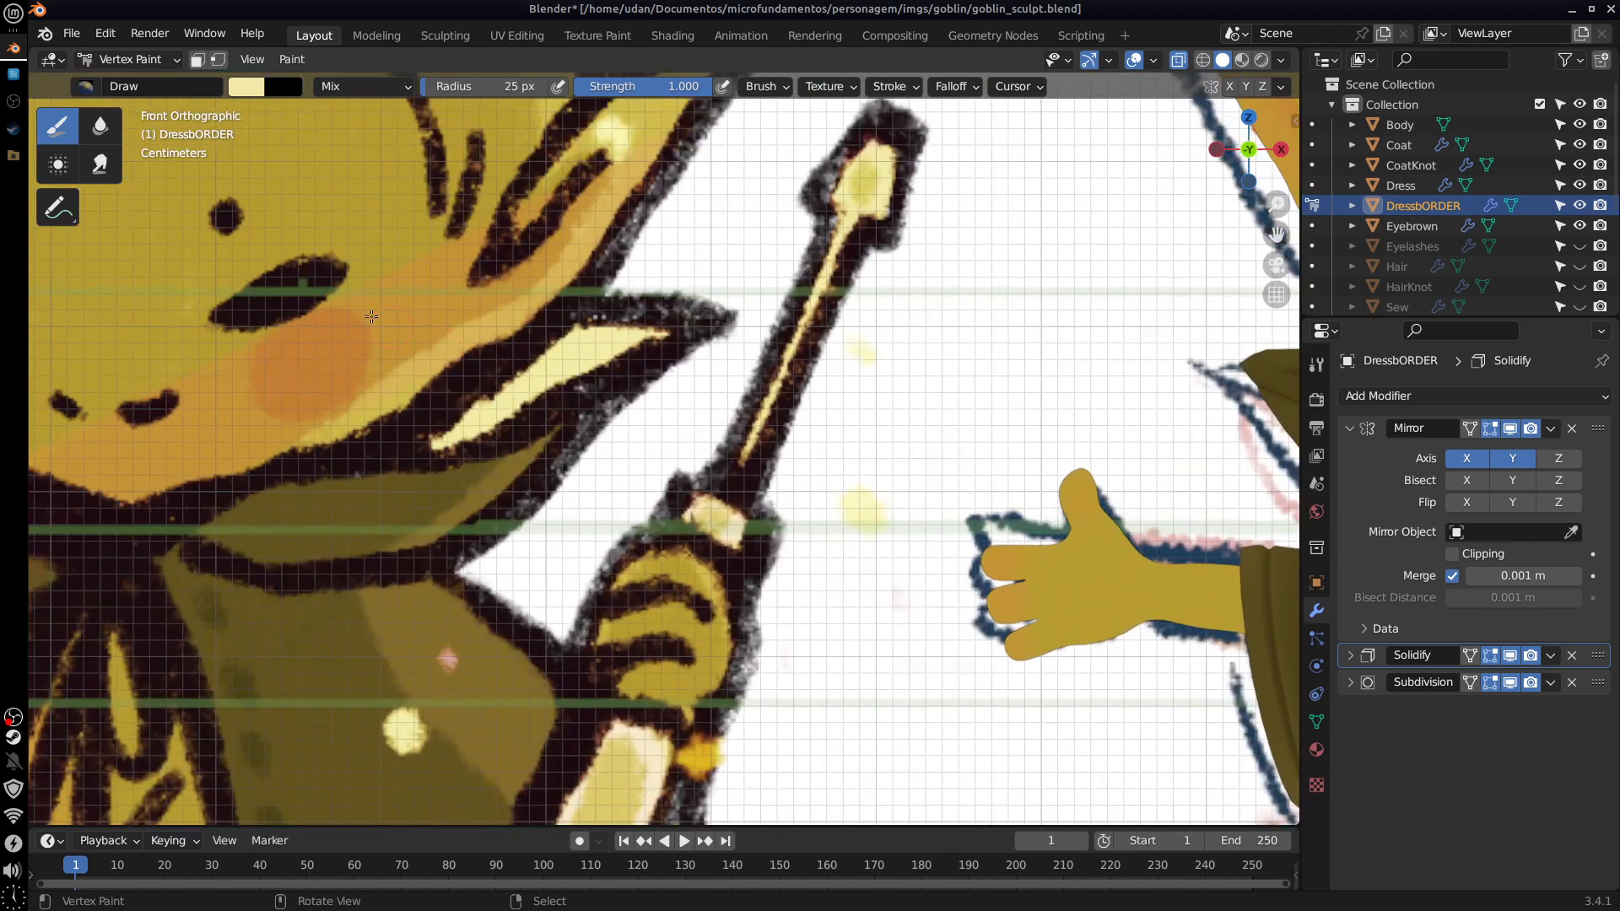
pyautogui.keyDown('shift'); pyautogui.moveTo(371, 317); pyautogui.dragTo(588, 513, button='middle'); pyautogui.keyUp('shift')
pyautogui.scroll(3, 557, 524)
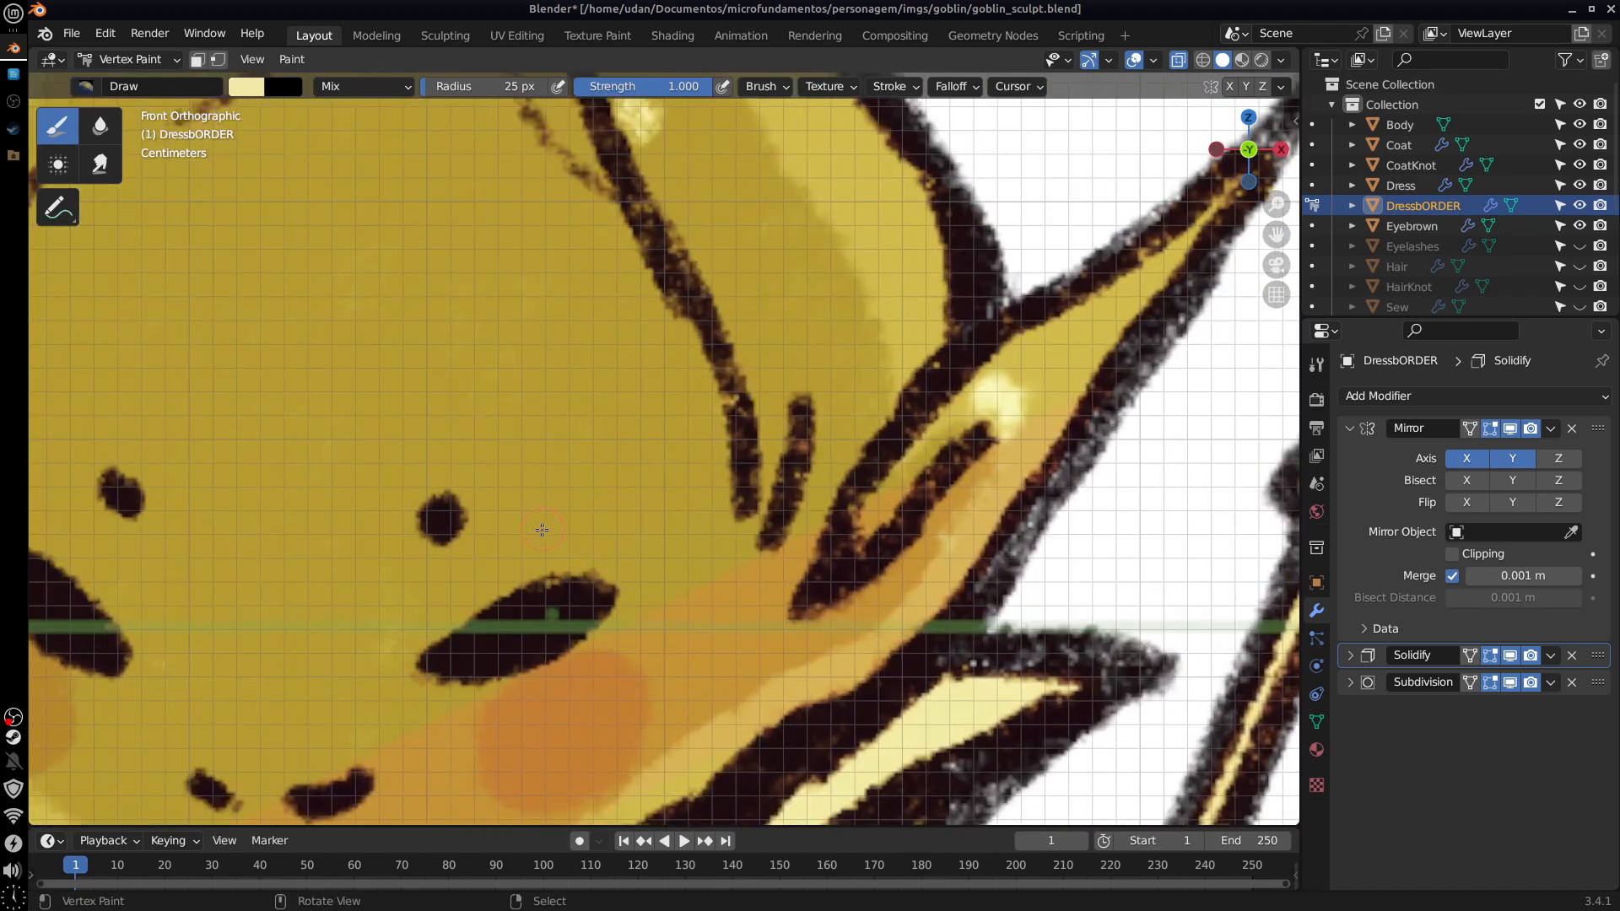
pyautogui.click(253, 84)
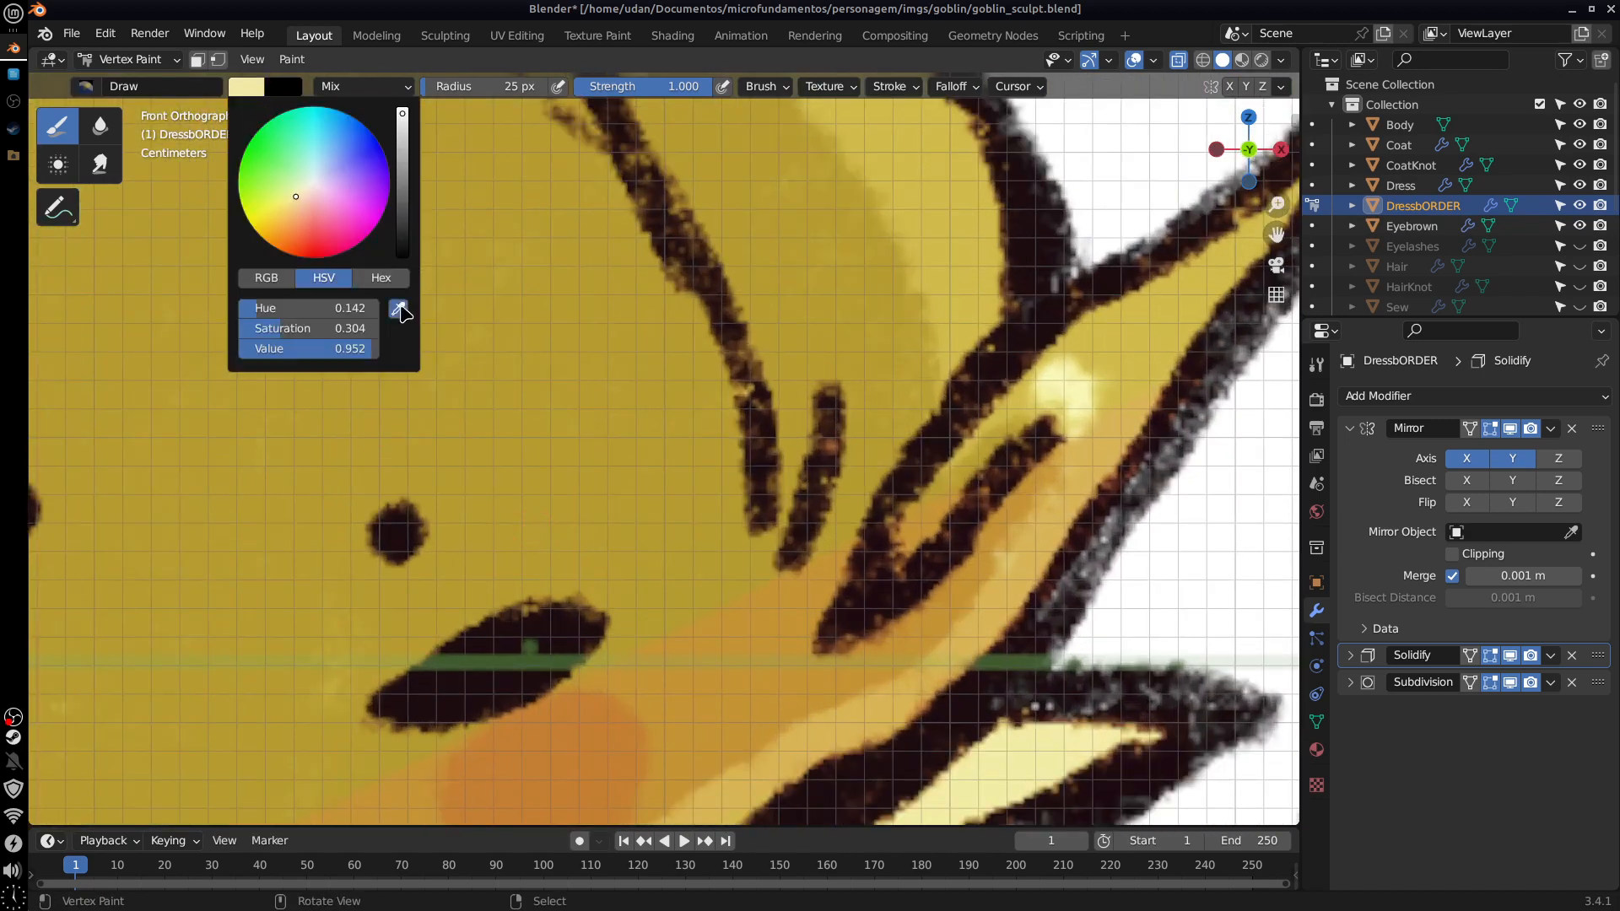
pyautogui.press('s')
pyautogui.click(246, 88)
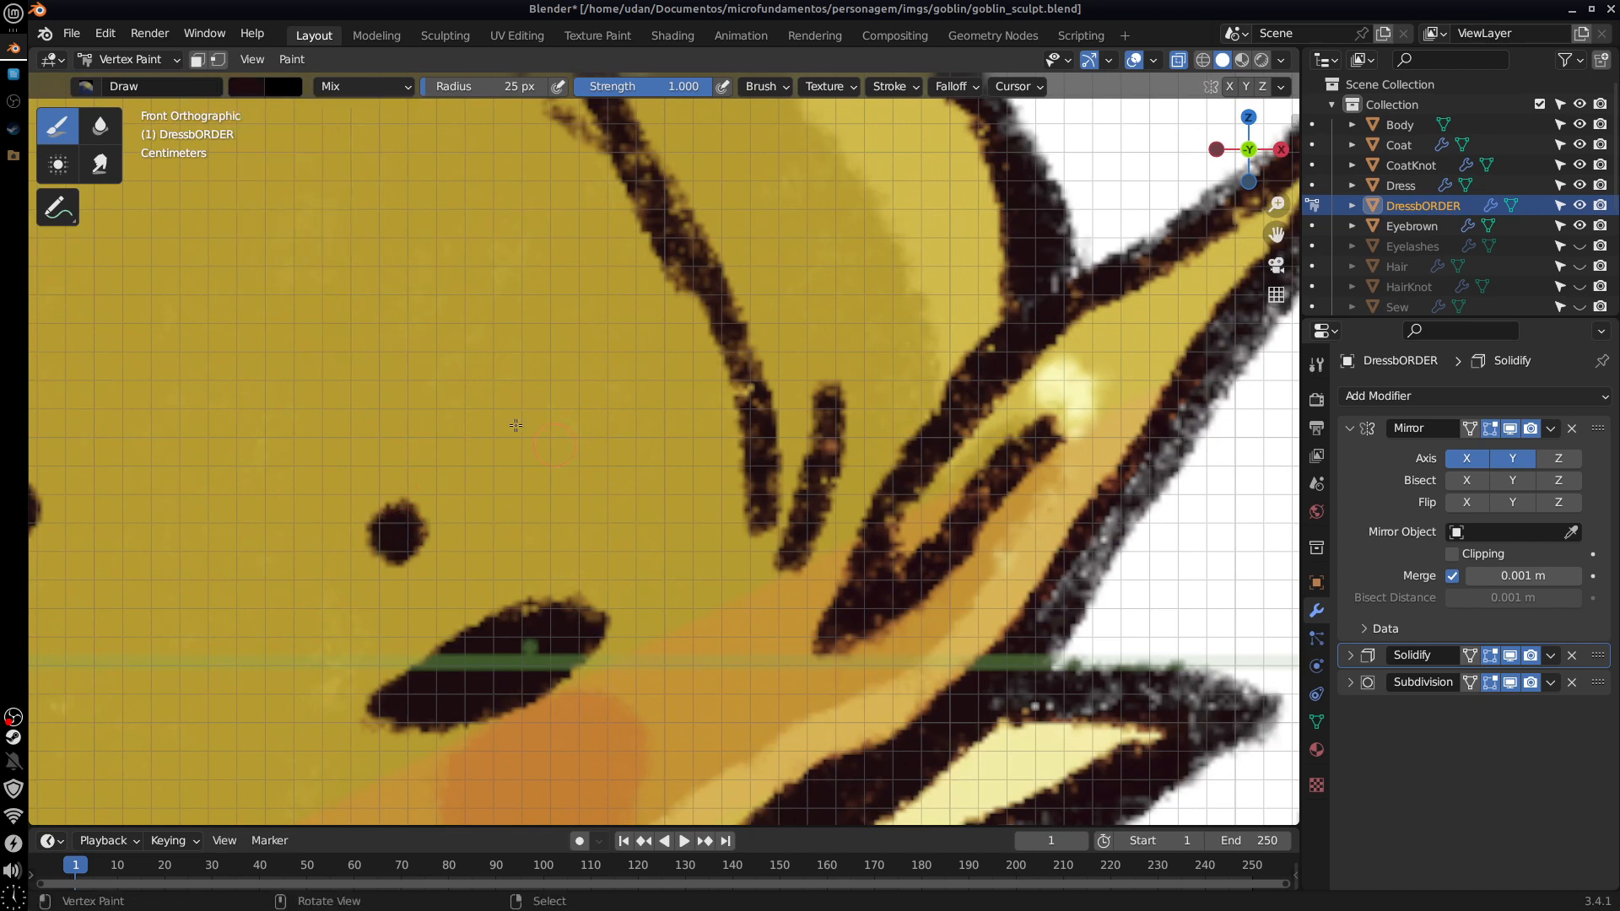
pyautogui.click(262, 90)
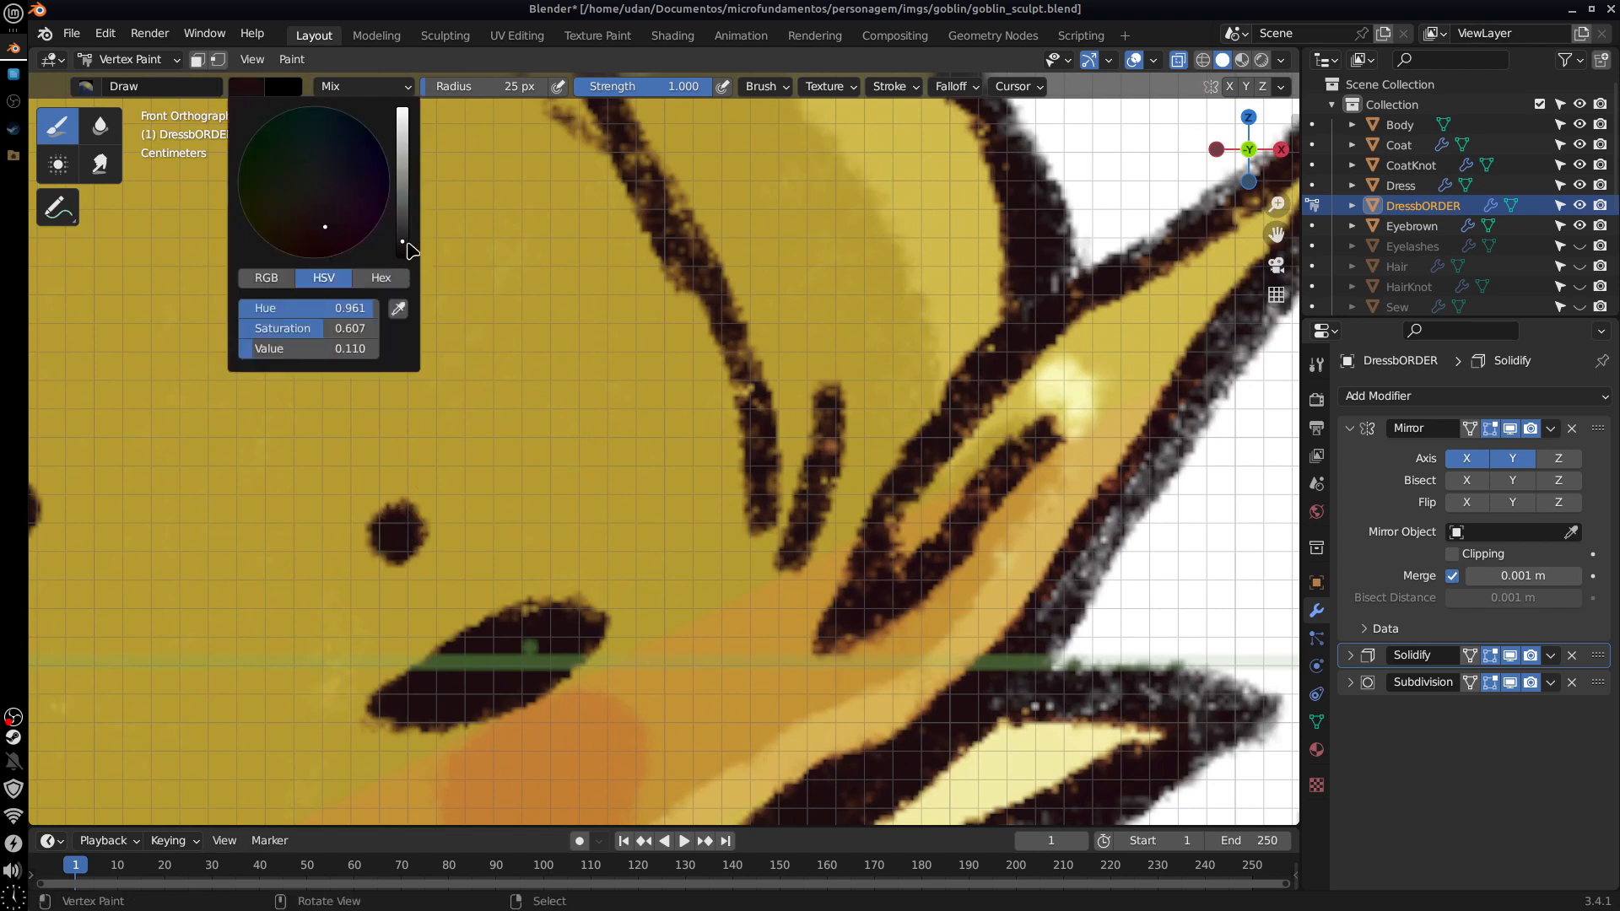
pyautogui.moveTo(406, 244); pyautogui.dragTo(402, 235)
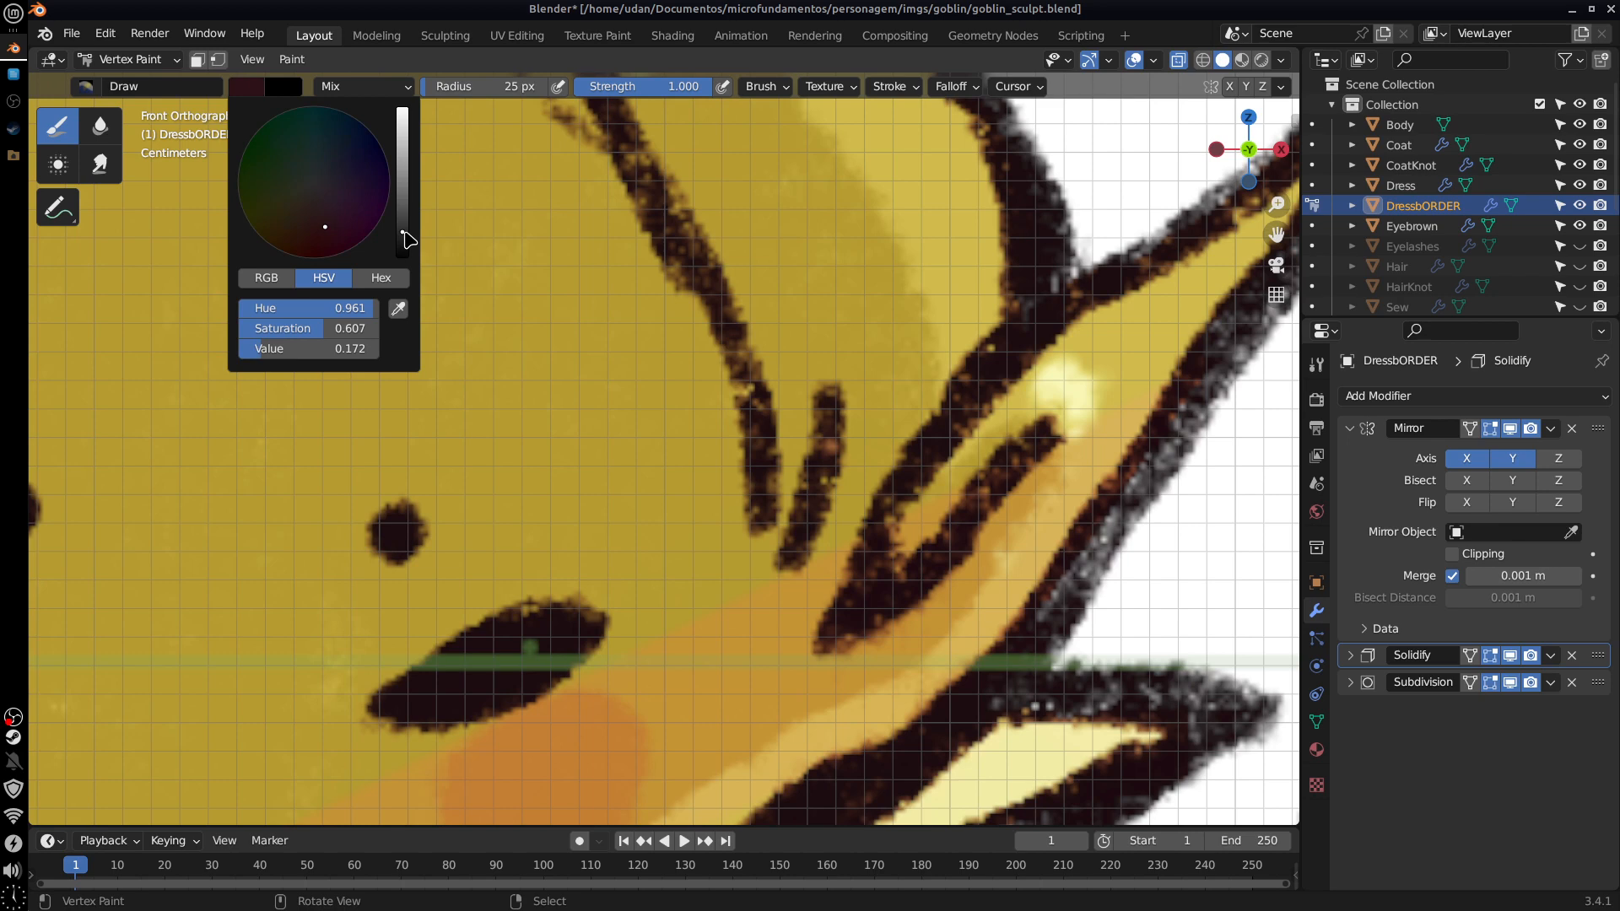
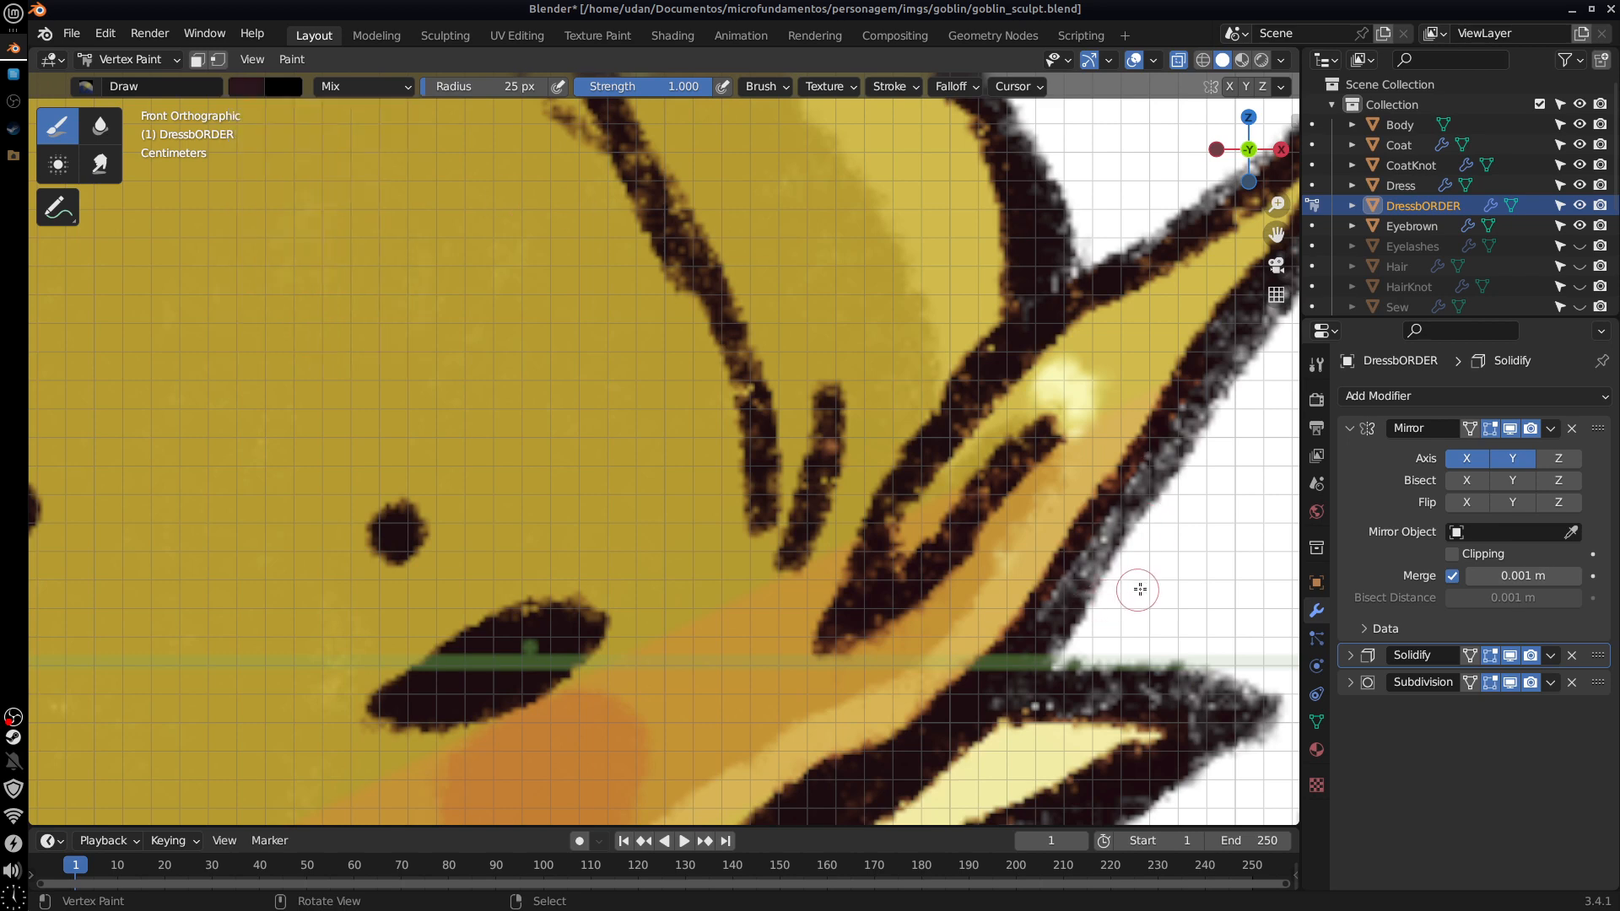
# Step: Make Eyebrown the object being vertex painted and fill it with the dark brown
pyautogui.keyDown('shift'); pyautogui.moveTo(1150, 590); pyautogui.dragTo(1032, 554, button='middle'); pyautogui.keyUp('shift')
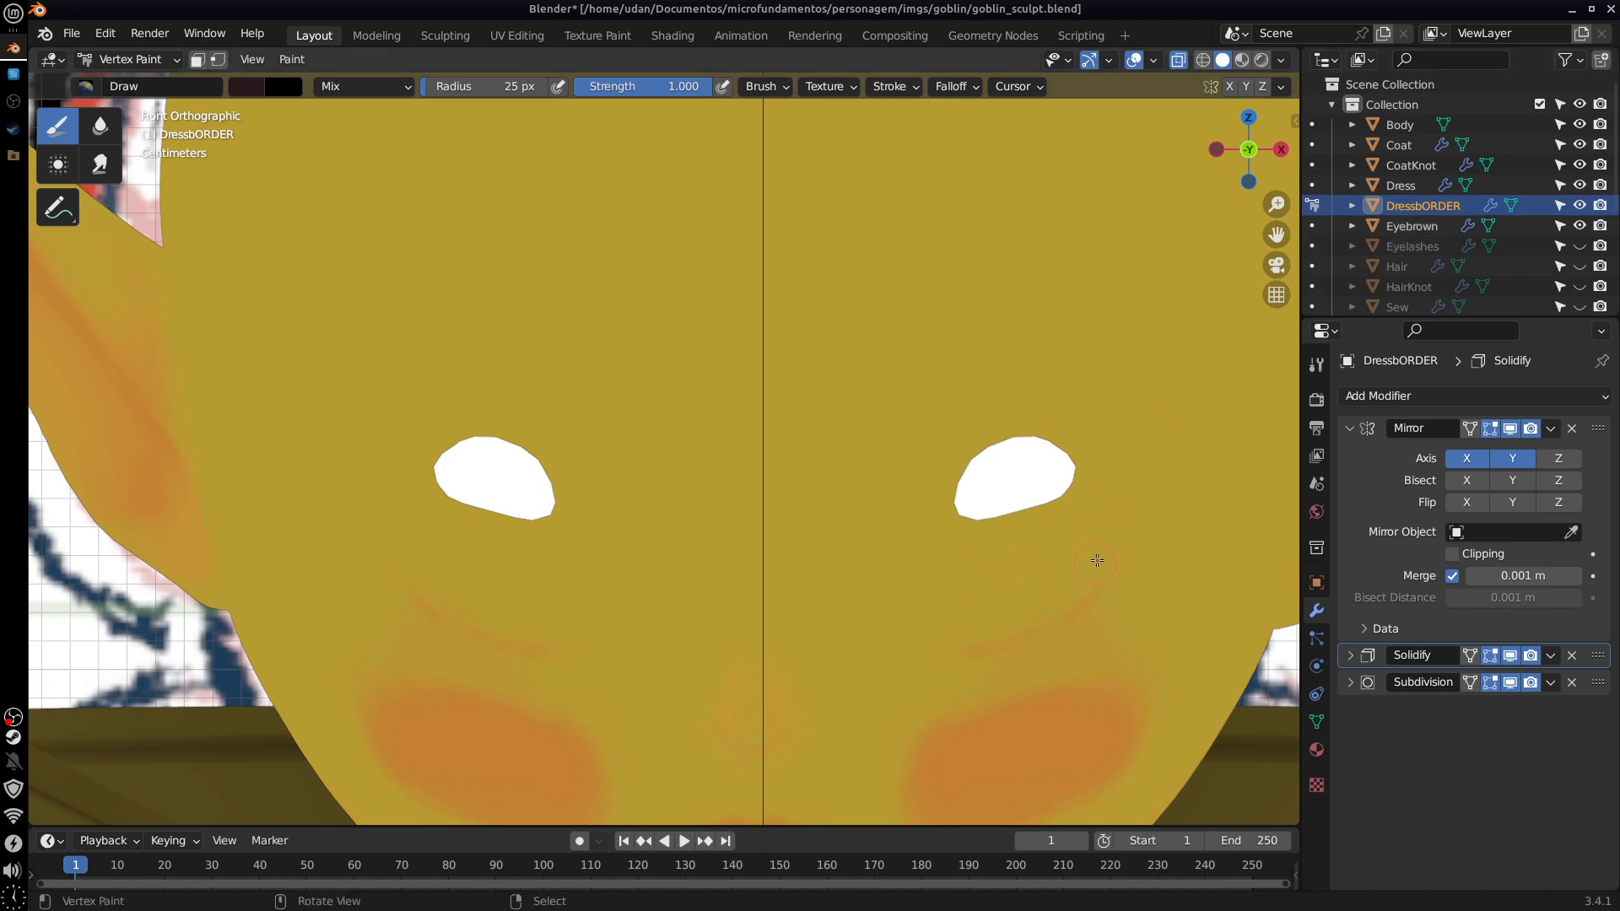
pyautogui.scroll(-8, 1100, 557)
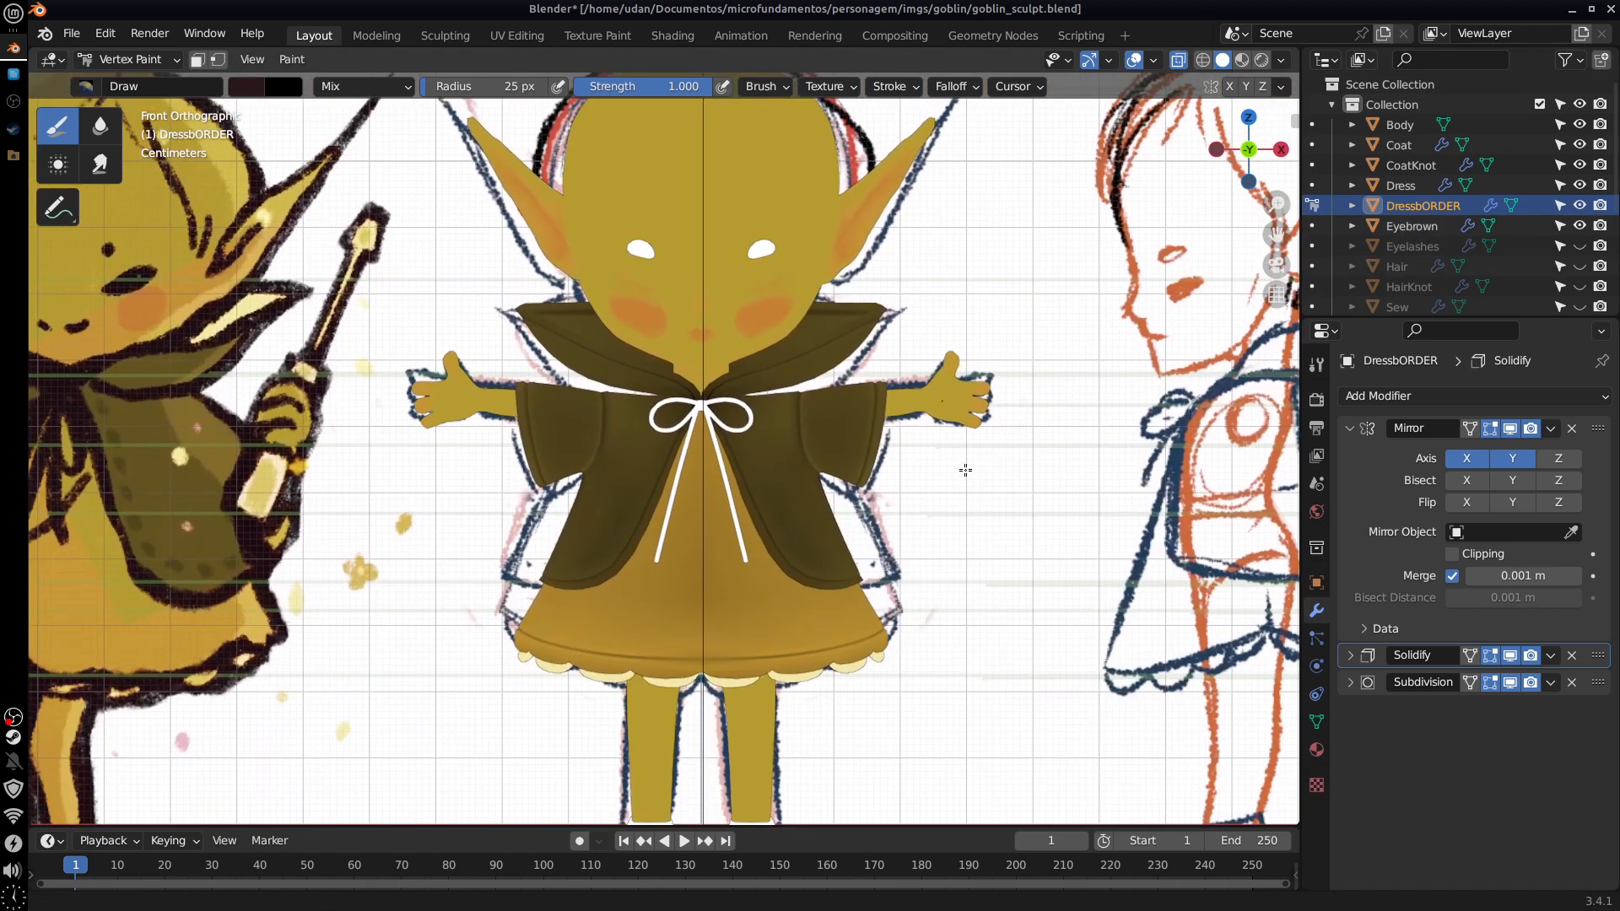
pyautogui.keyDown('shift'); pyautogui.moveTo(966, 470); pyautogui.dragTo(960, 544, button='middle'); pyautogui.keyUp('shift')
pyautogui.click(1312, 226)
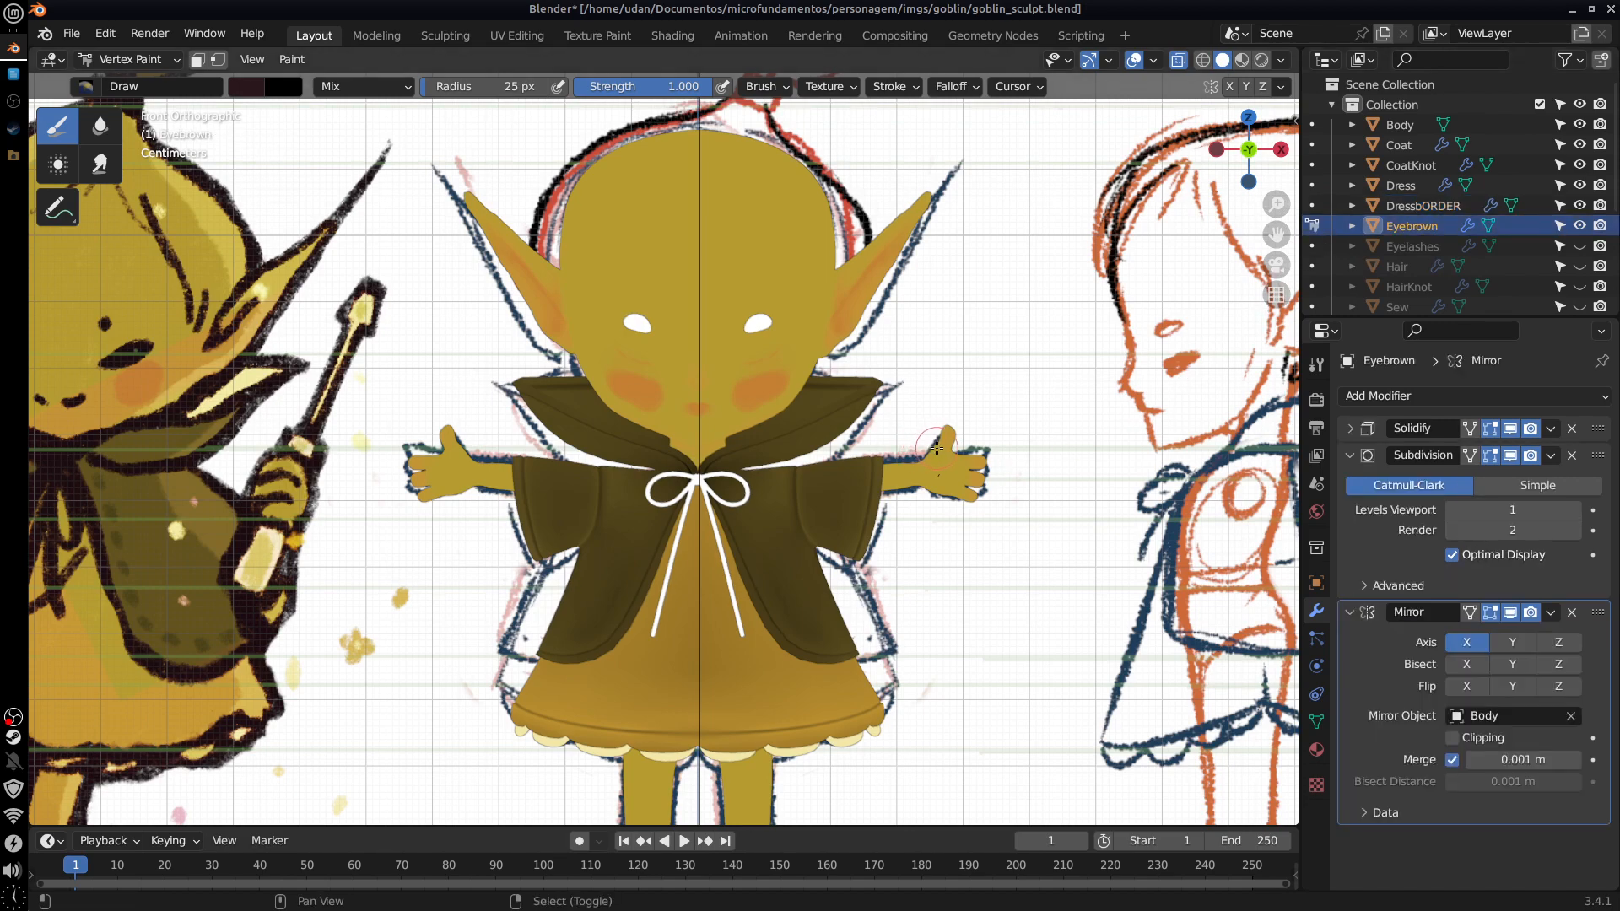
pyautogui.hotkey('shift', 'k')
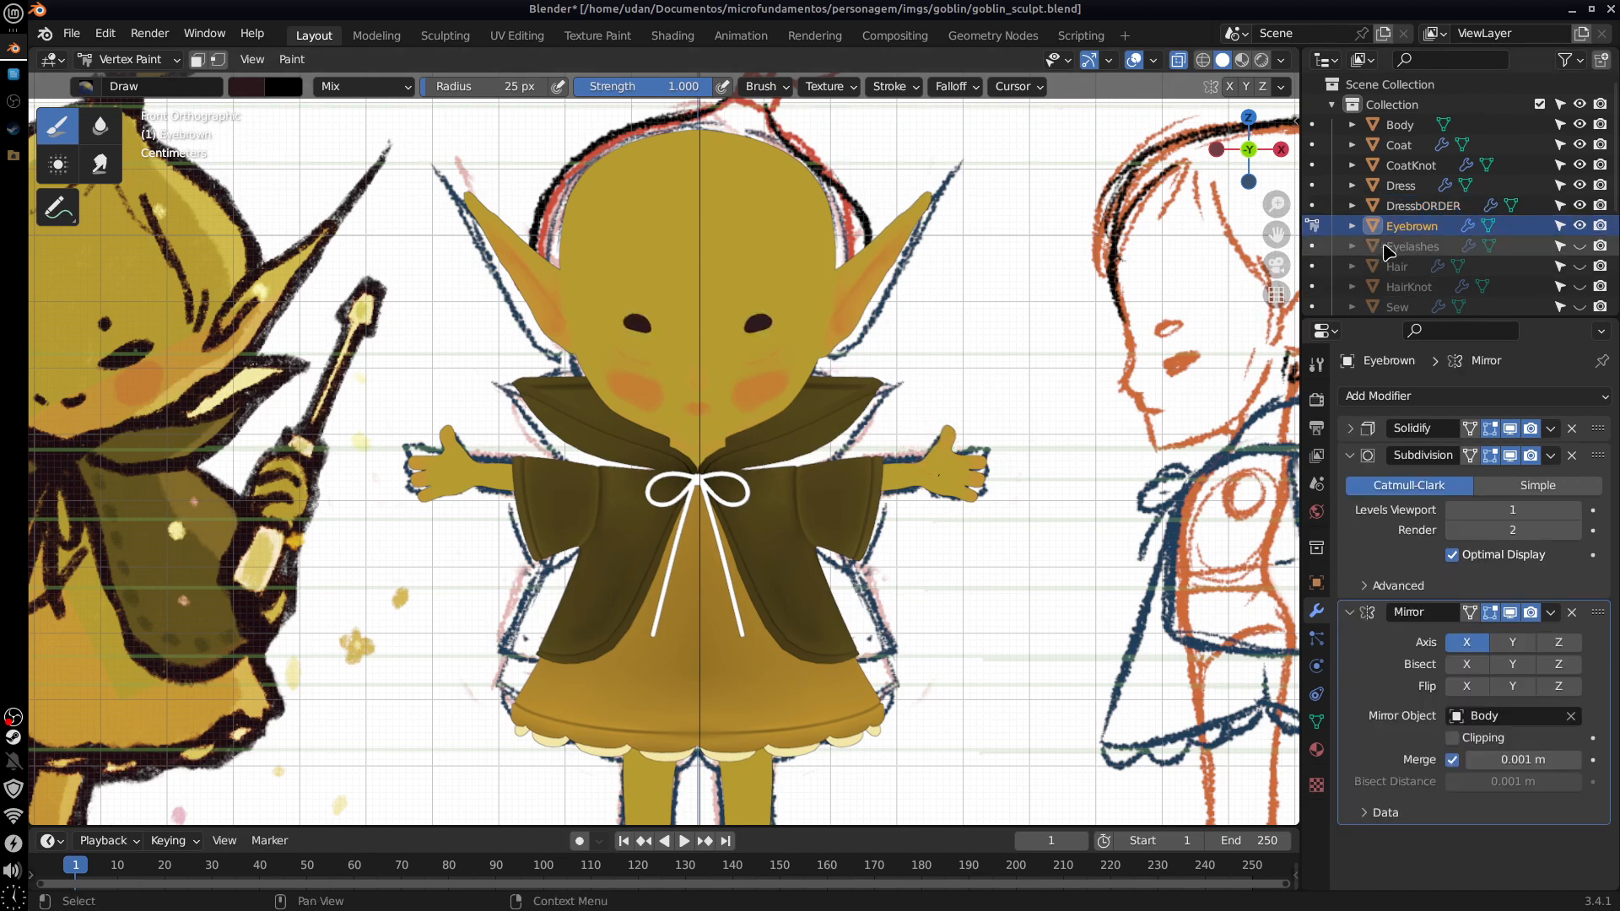
# Step: Unhide Eyelashes, make it the object being vertex painted and fill it with the same dark brown
pyautogui.click(1579, 245)
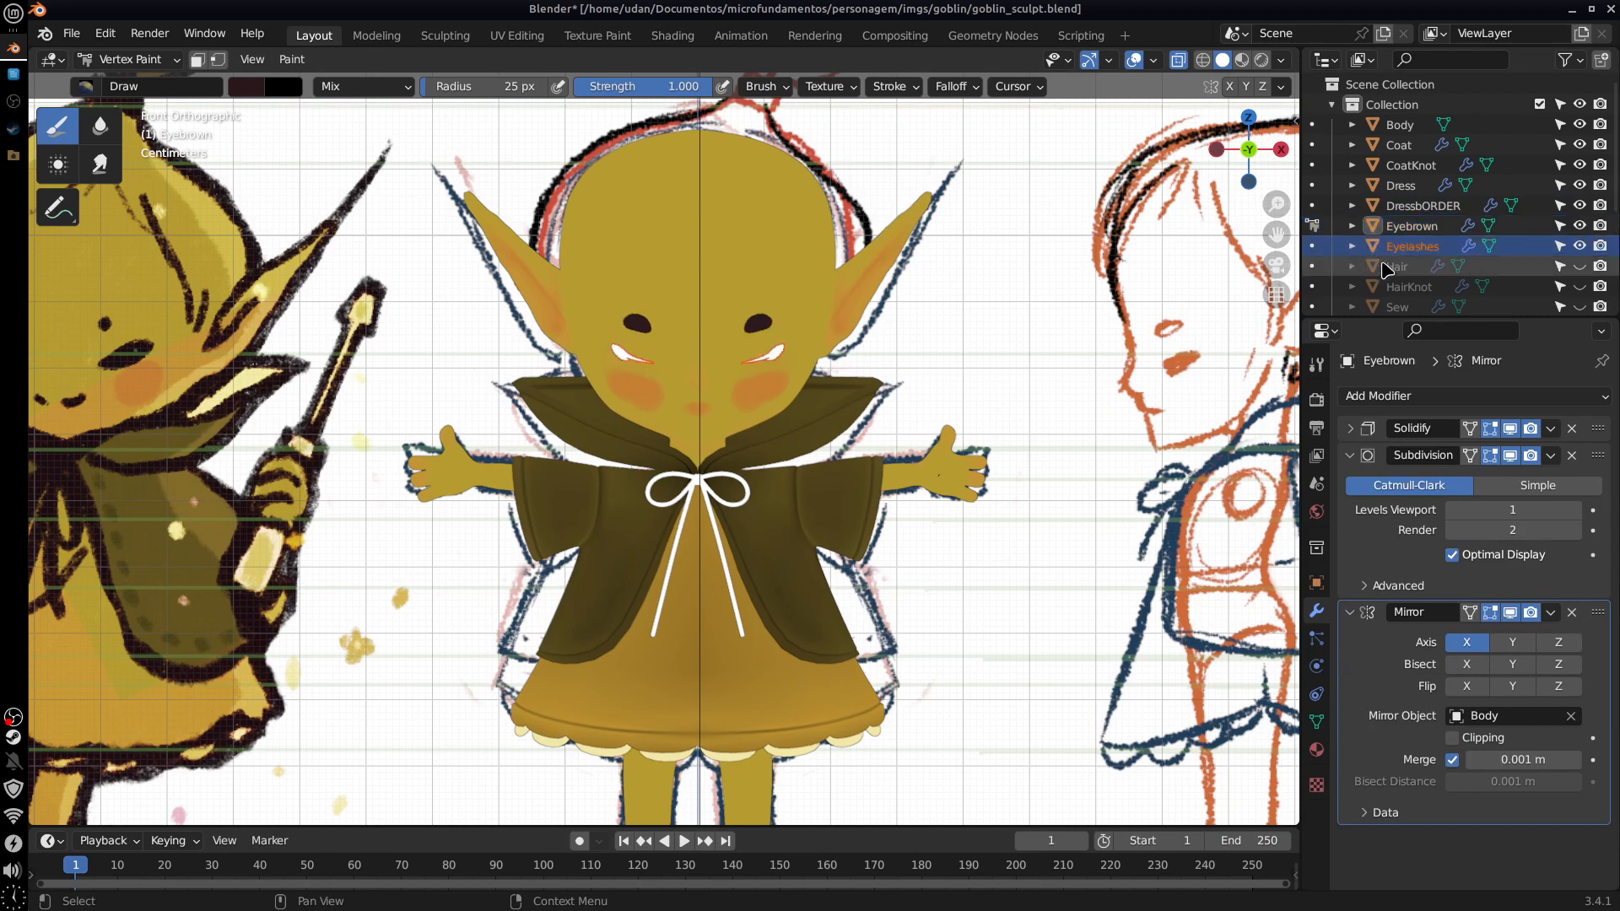
pyautogui.click(1312, 246)
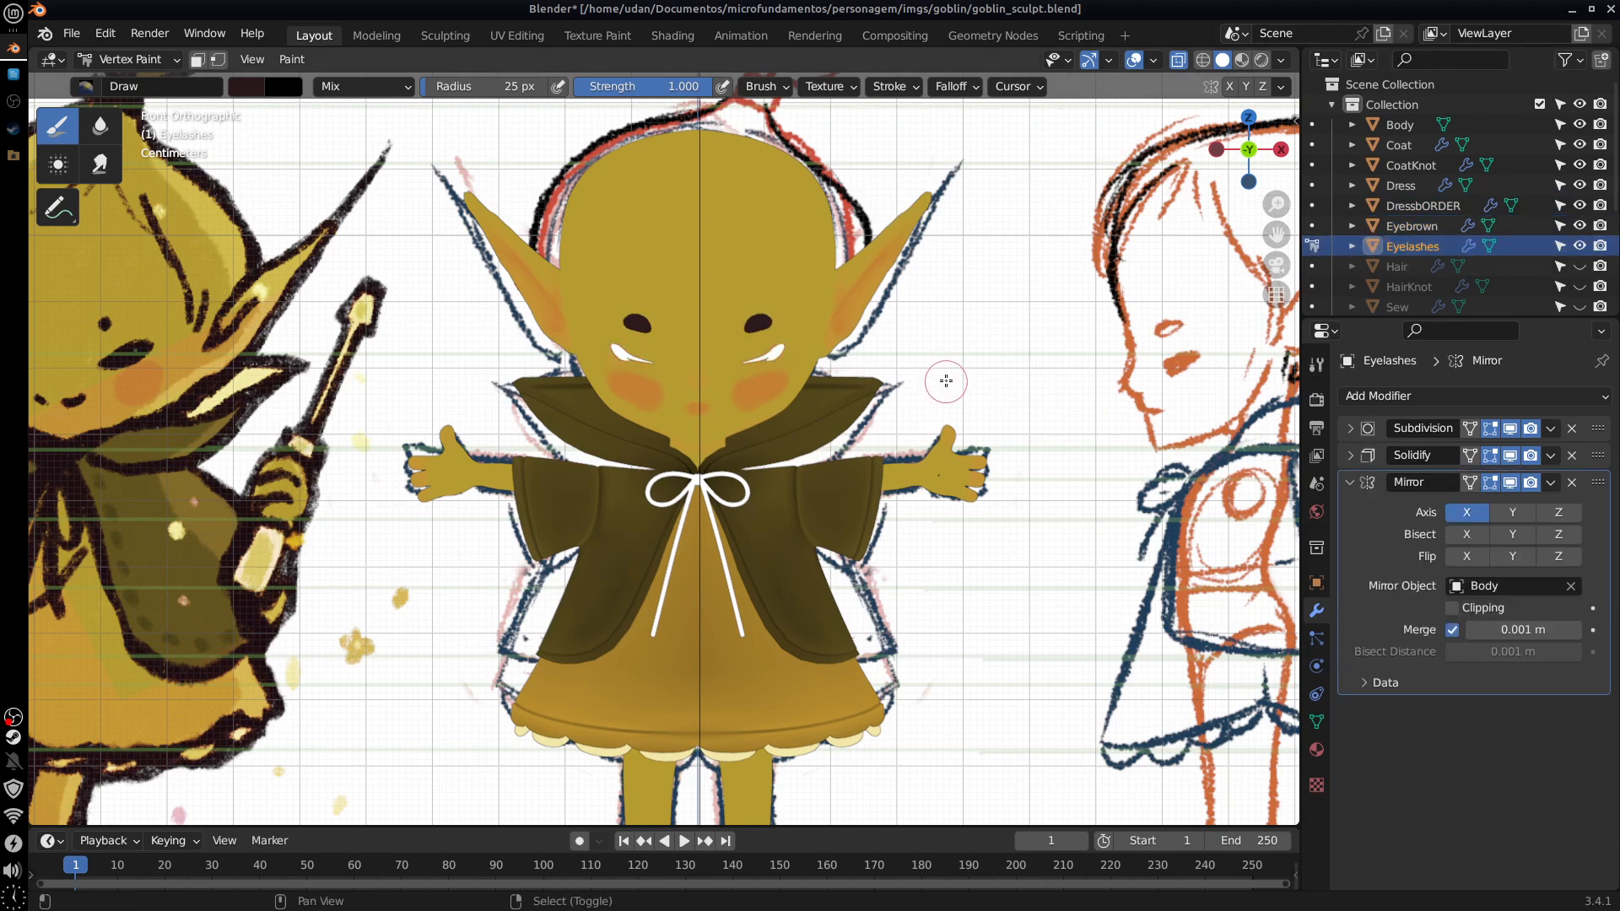
pyautogui.hotkey('shift', 'k')
pyautogui.keyDown('alt'); pyautogui.keyDown('shift'); pyautogui.moveTo(926, 389); pyautogui.dragTo(1047, 435); pyautogui.keyUp('shift'); pyautogui.keyUp('alt')
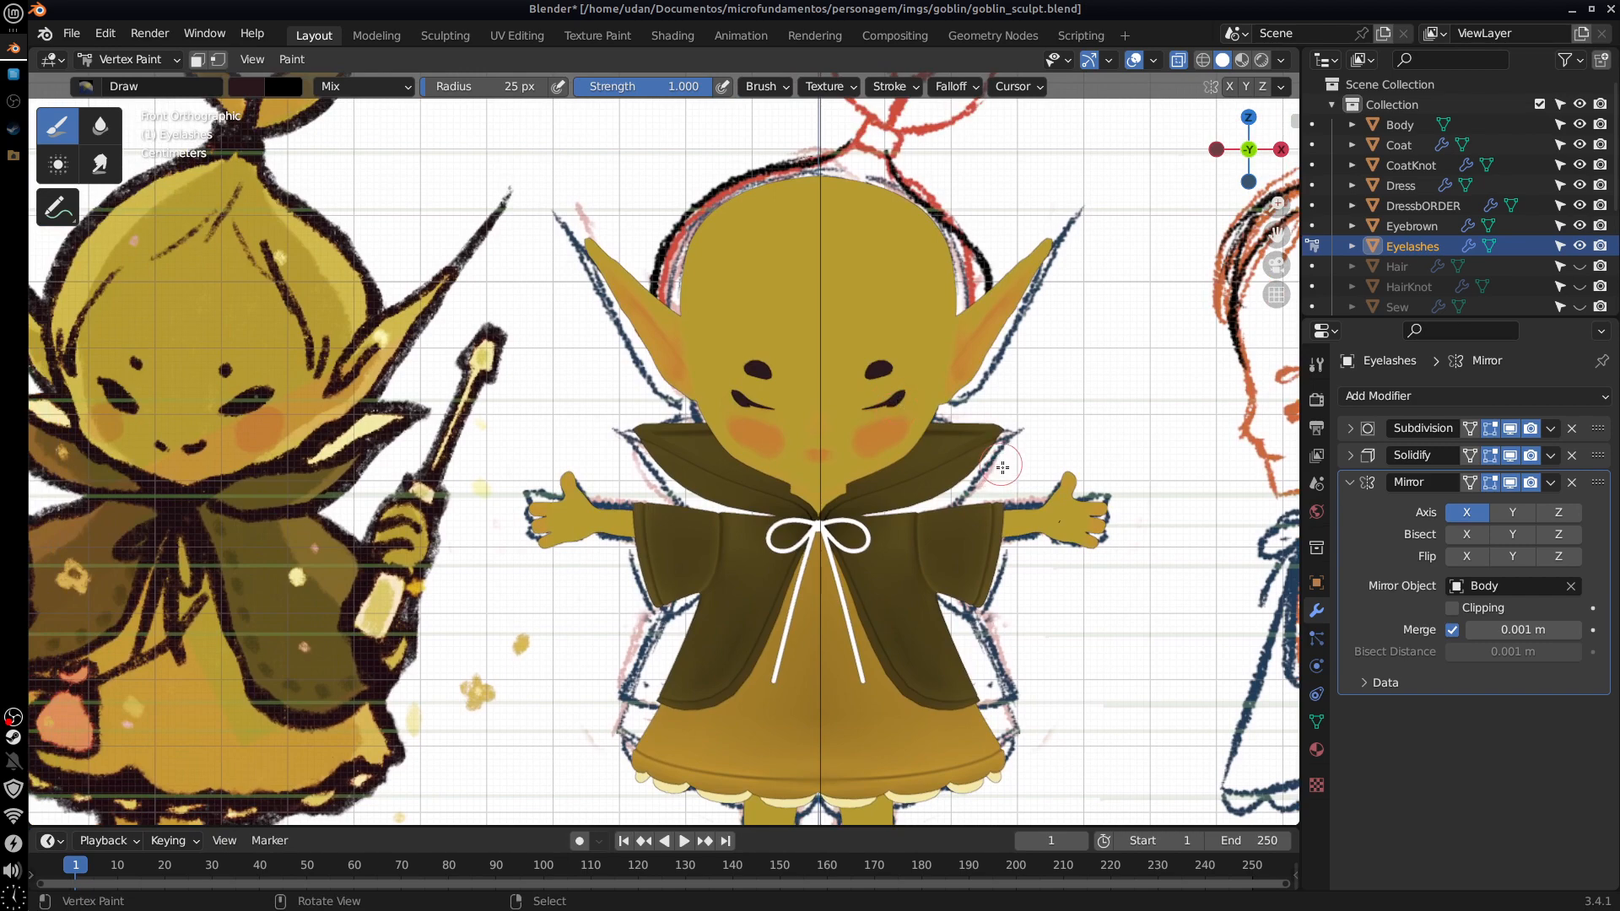
# Step: Unhide Hair and make it the object being vertex painted
pyautogui.scroll(2, 932, 430)
pyautogui.keyDown('shift'); pyautogui.moveTo(1021, 564); pyautogui.dragTo(951, 635, button='middle'); pyautogui.keyUp('shift')
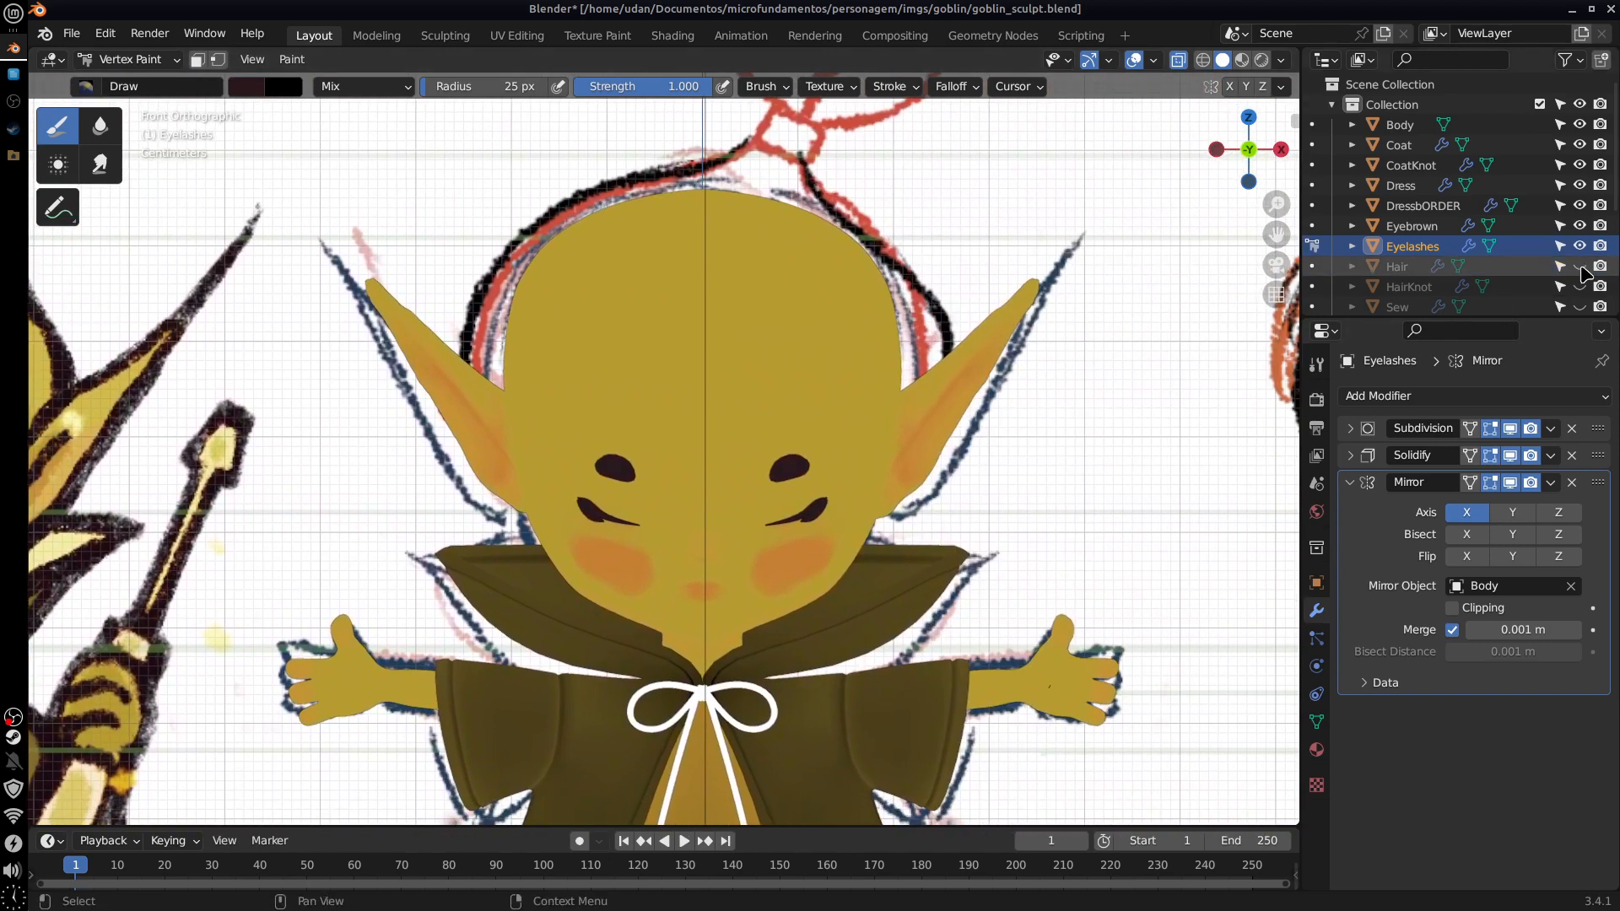
pyautogui.click(1580, 266)
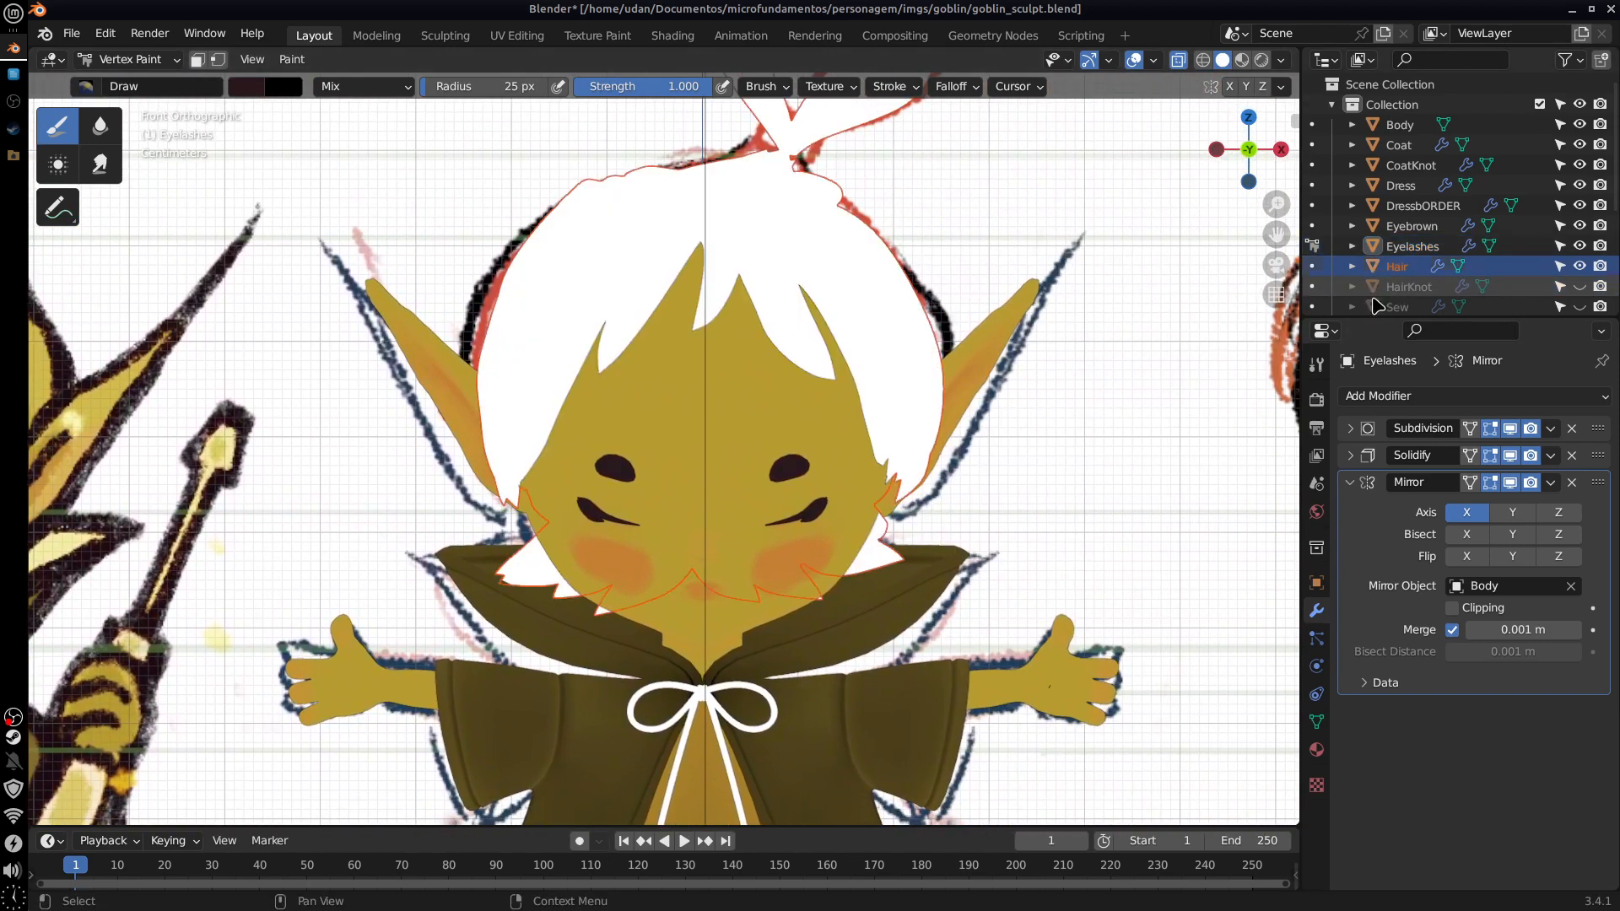
pyautogui.click(1329, 277)
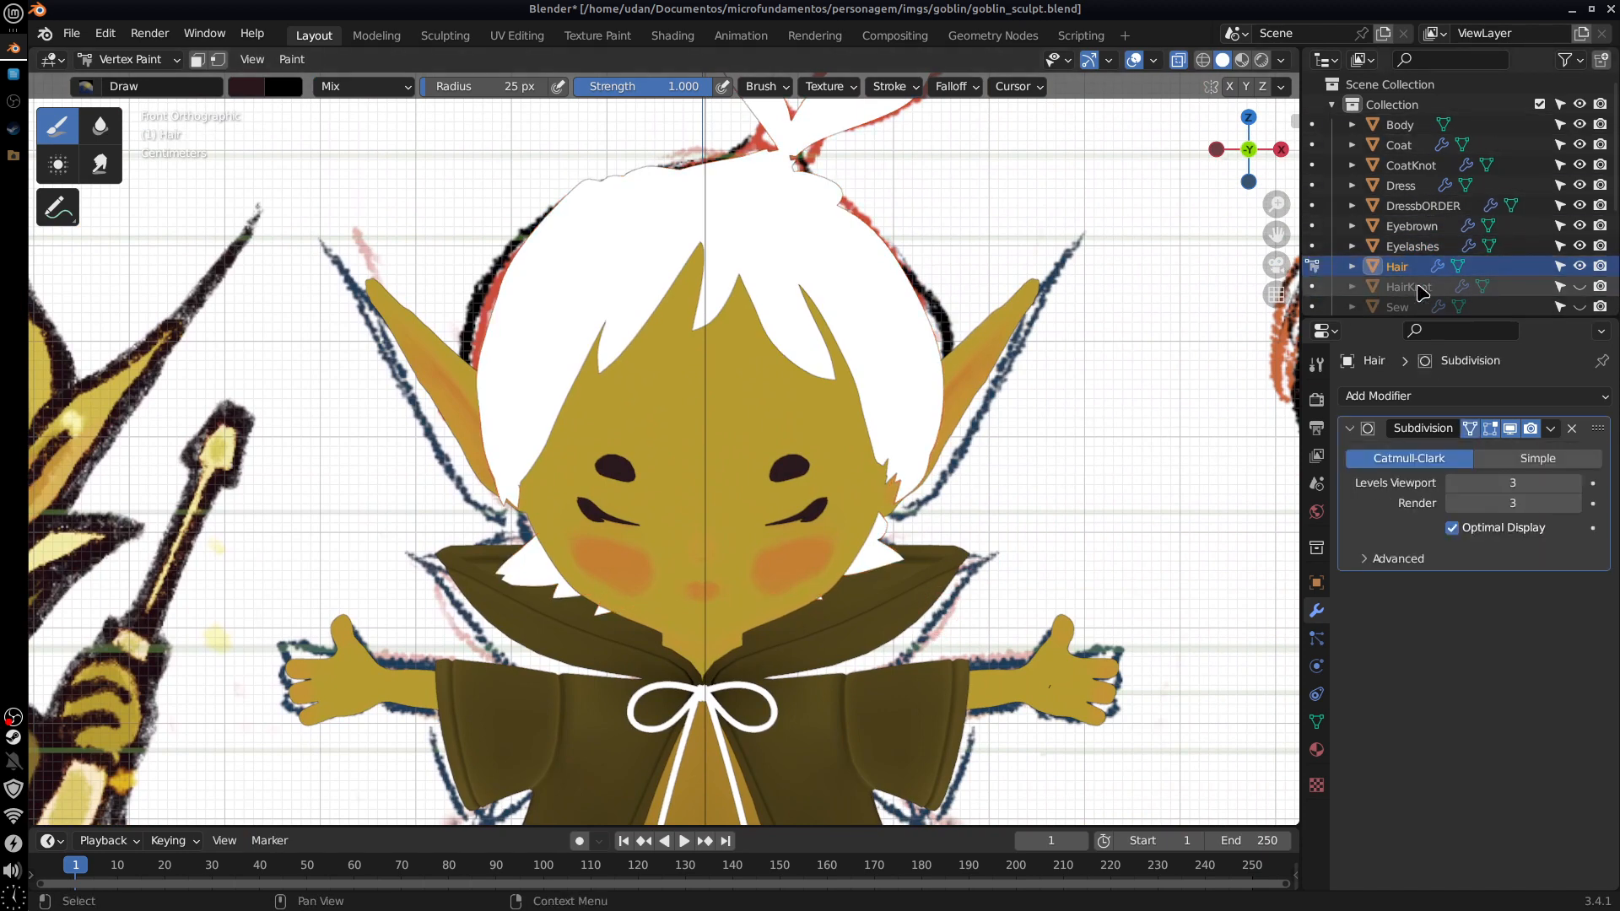
# Step: Sample the light yellow of the artwork's hair and fill the Hair object with it
pyautogui.moveTo(678, 523)
pyautogui.keyDown('shift'); pyautogui.mouseDown(button='middle')
pyautogui.moveTo(927, 607)
pyautogui.moveTo(1126, 600)
pyautogui.mouseUp(button='middle'); pyautogui.keyUp('shift')
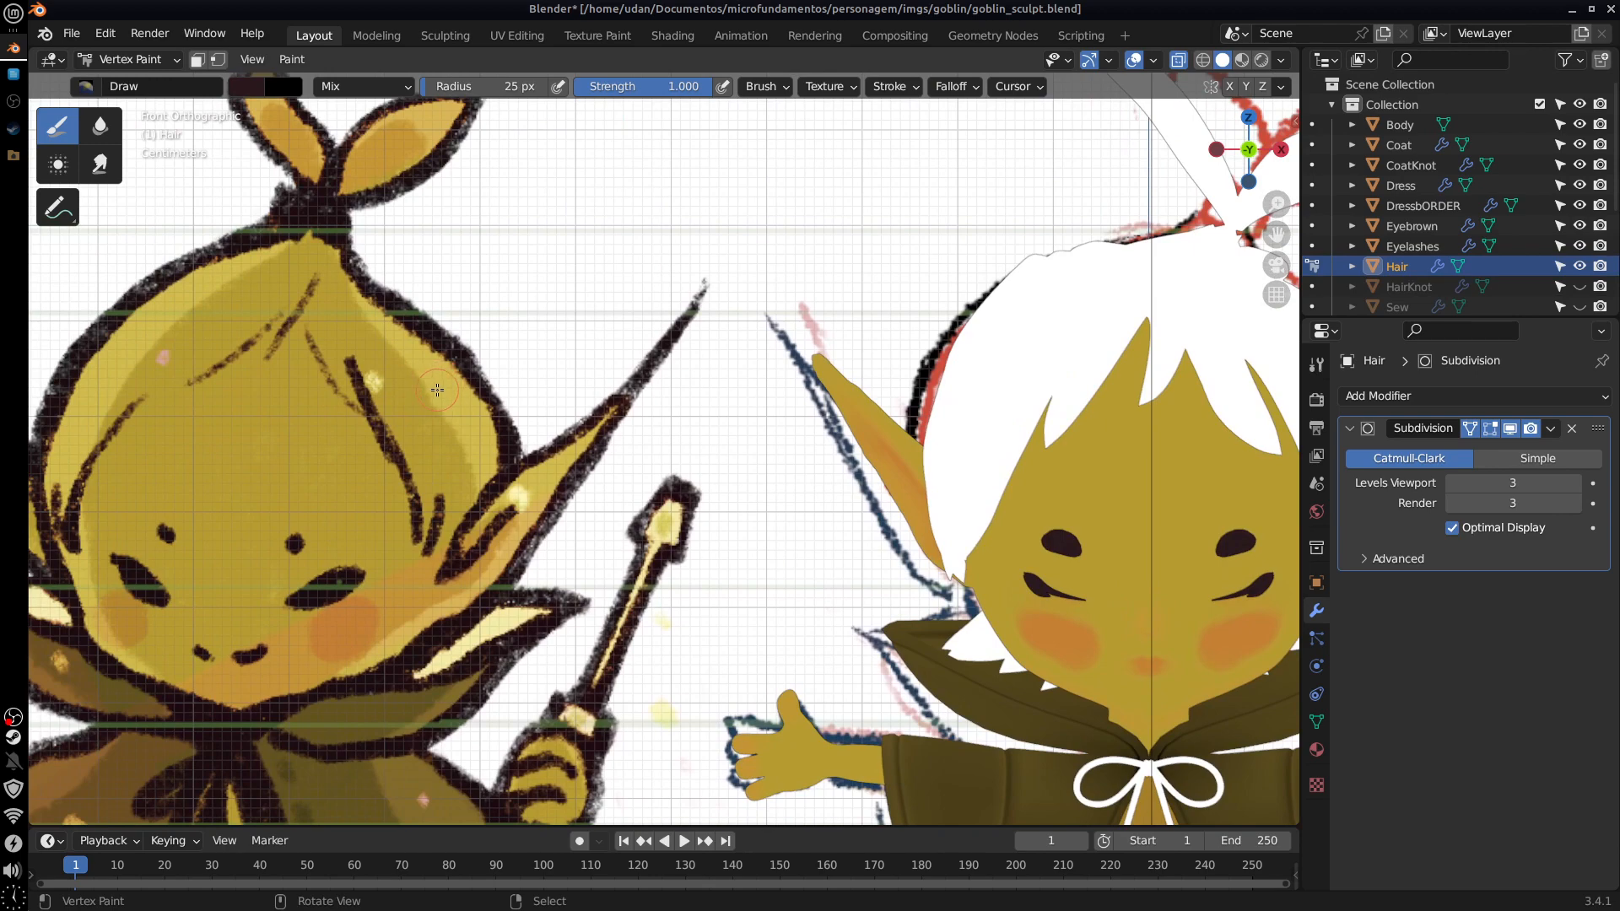
pyautogui.click(253, 87)
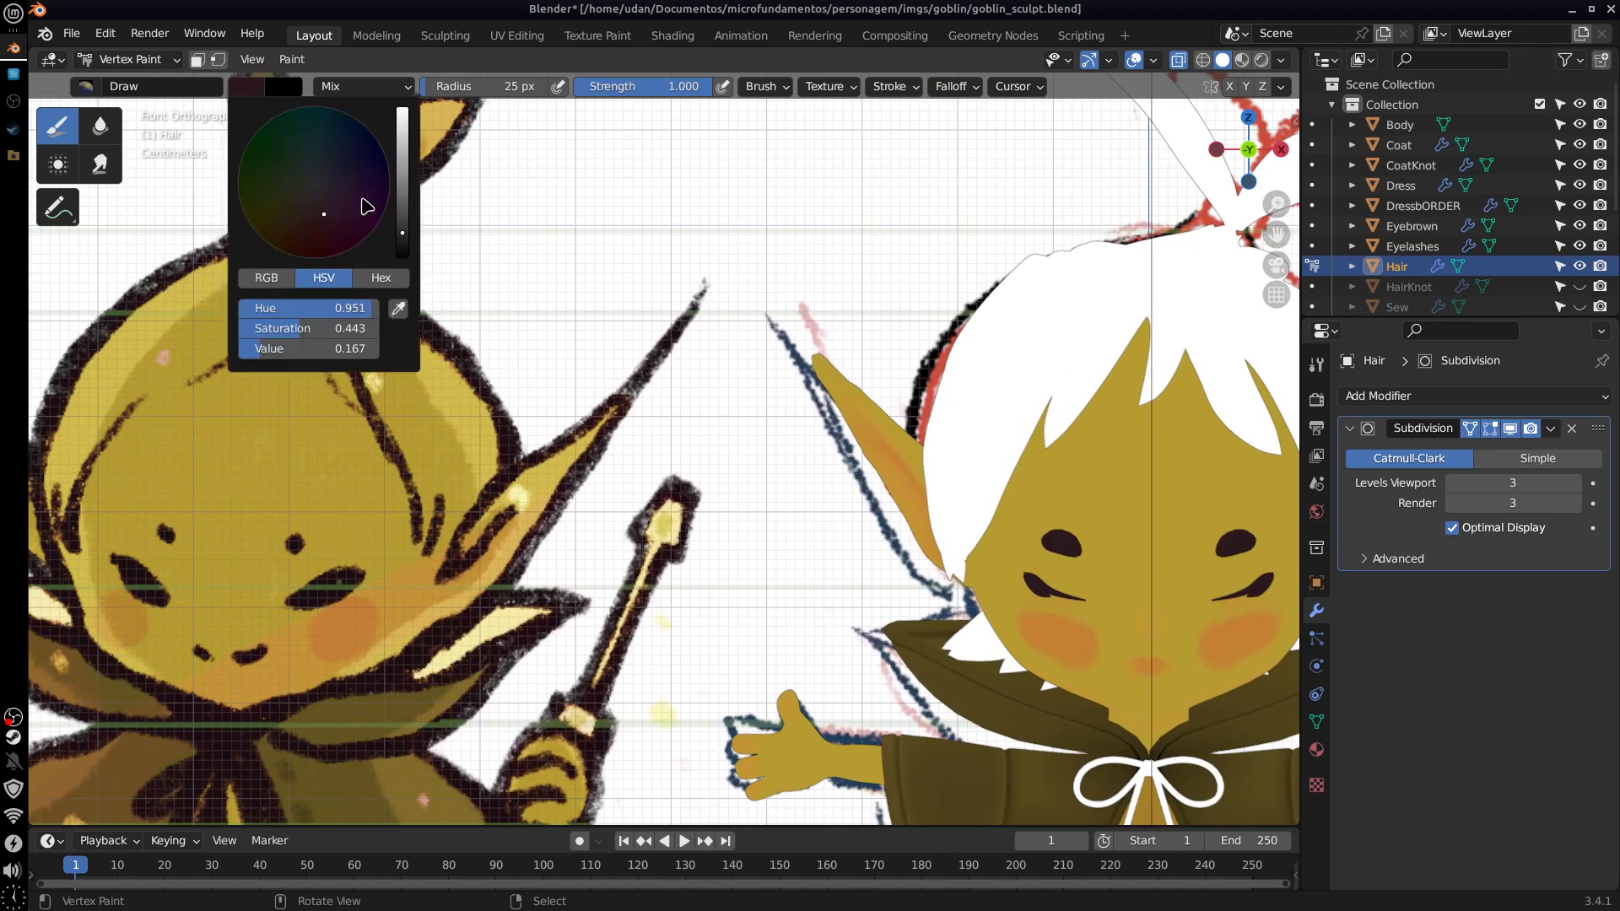
pyautogui.click(399, 309)
pyautogui.click(435, 365)
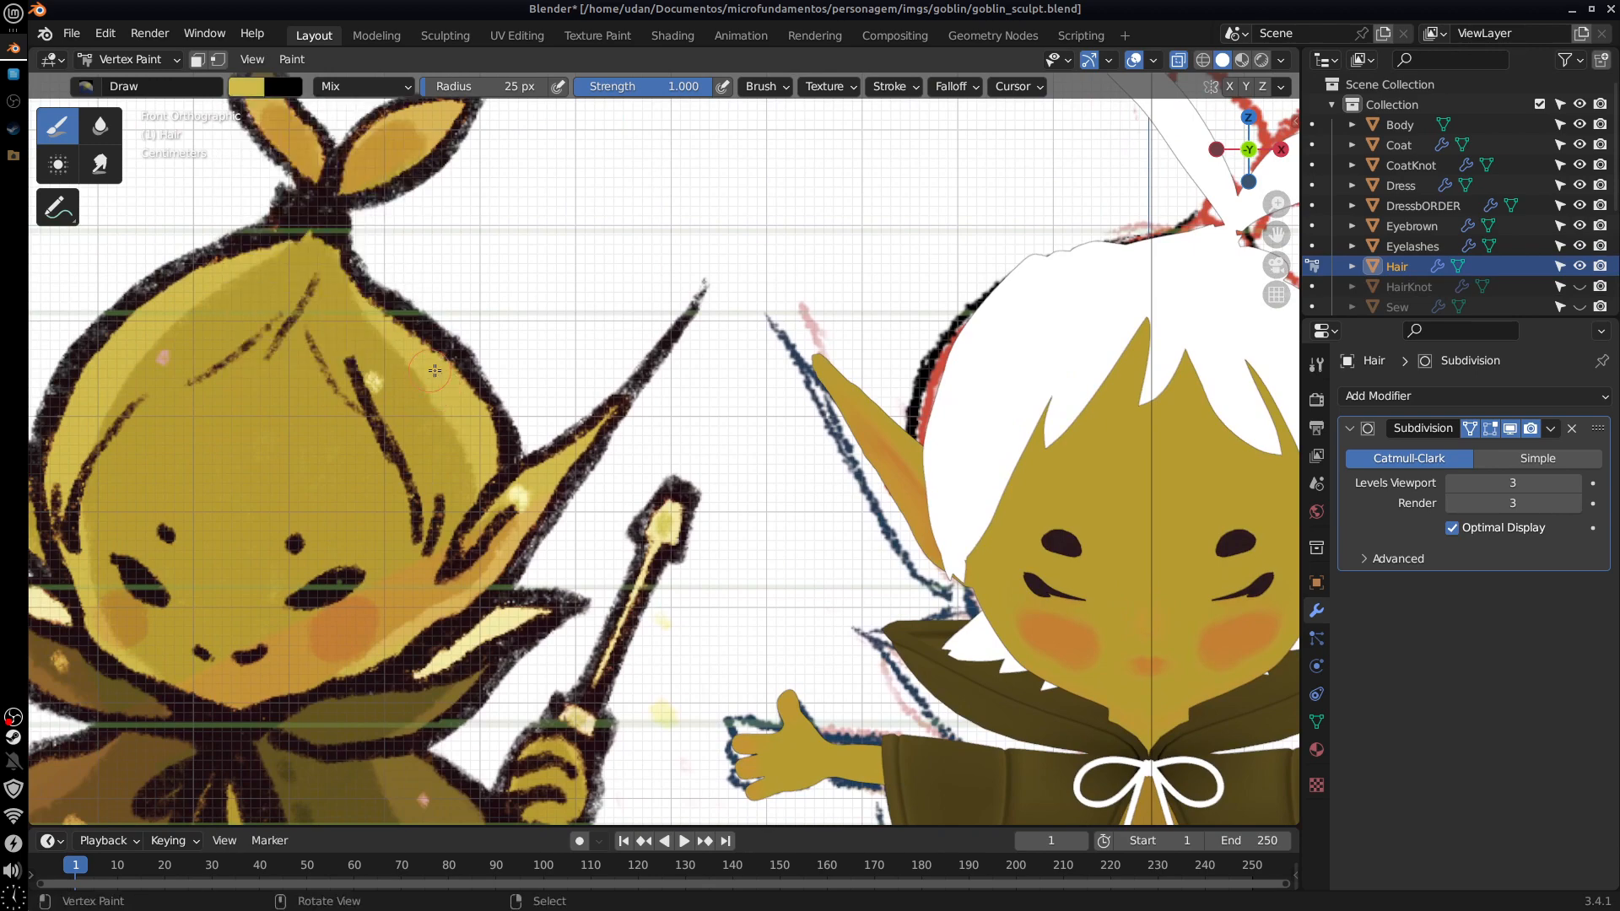
pyautogui.keyDown('shift'); pyautogui.hscroll(10, 875, 485); pyautogui.keyUp('shift')
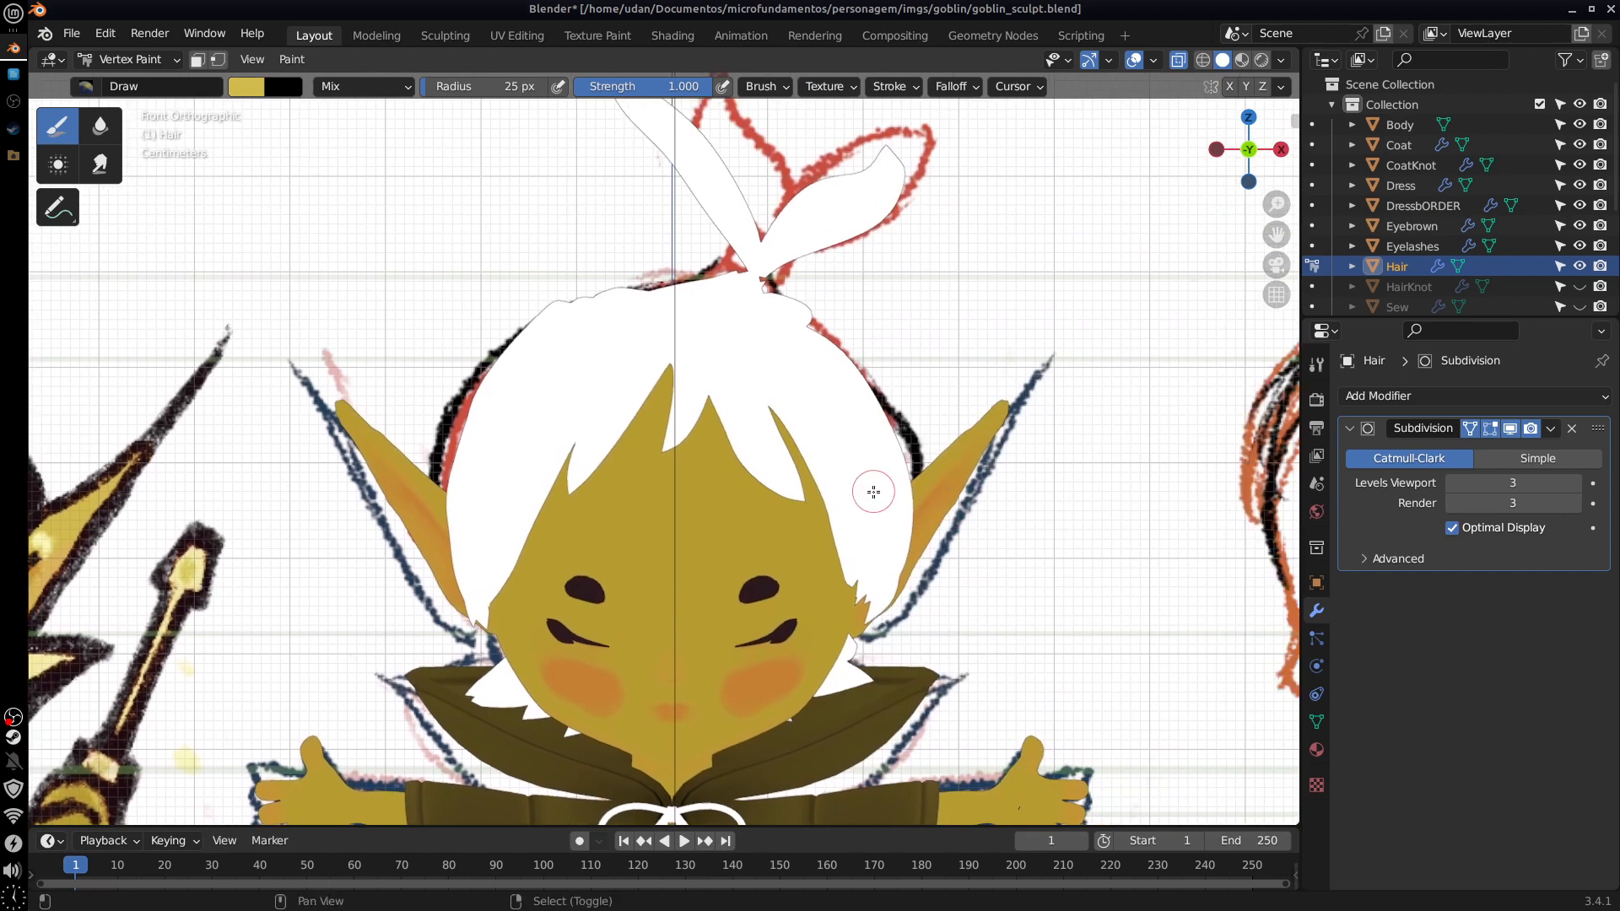
pyautogui.hotkey('shift', 'k')
# Step: Apply Dirty Vertex Colors to Hair with both Dirt Only and Normalize enabled
pyautogui.moveTo(967, 523); pyautogui.dragTo(934, 586, button='middle')
pyautogui.click(292, 59)
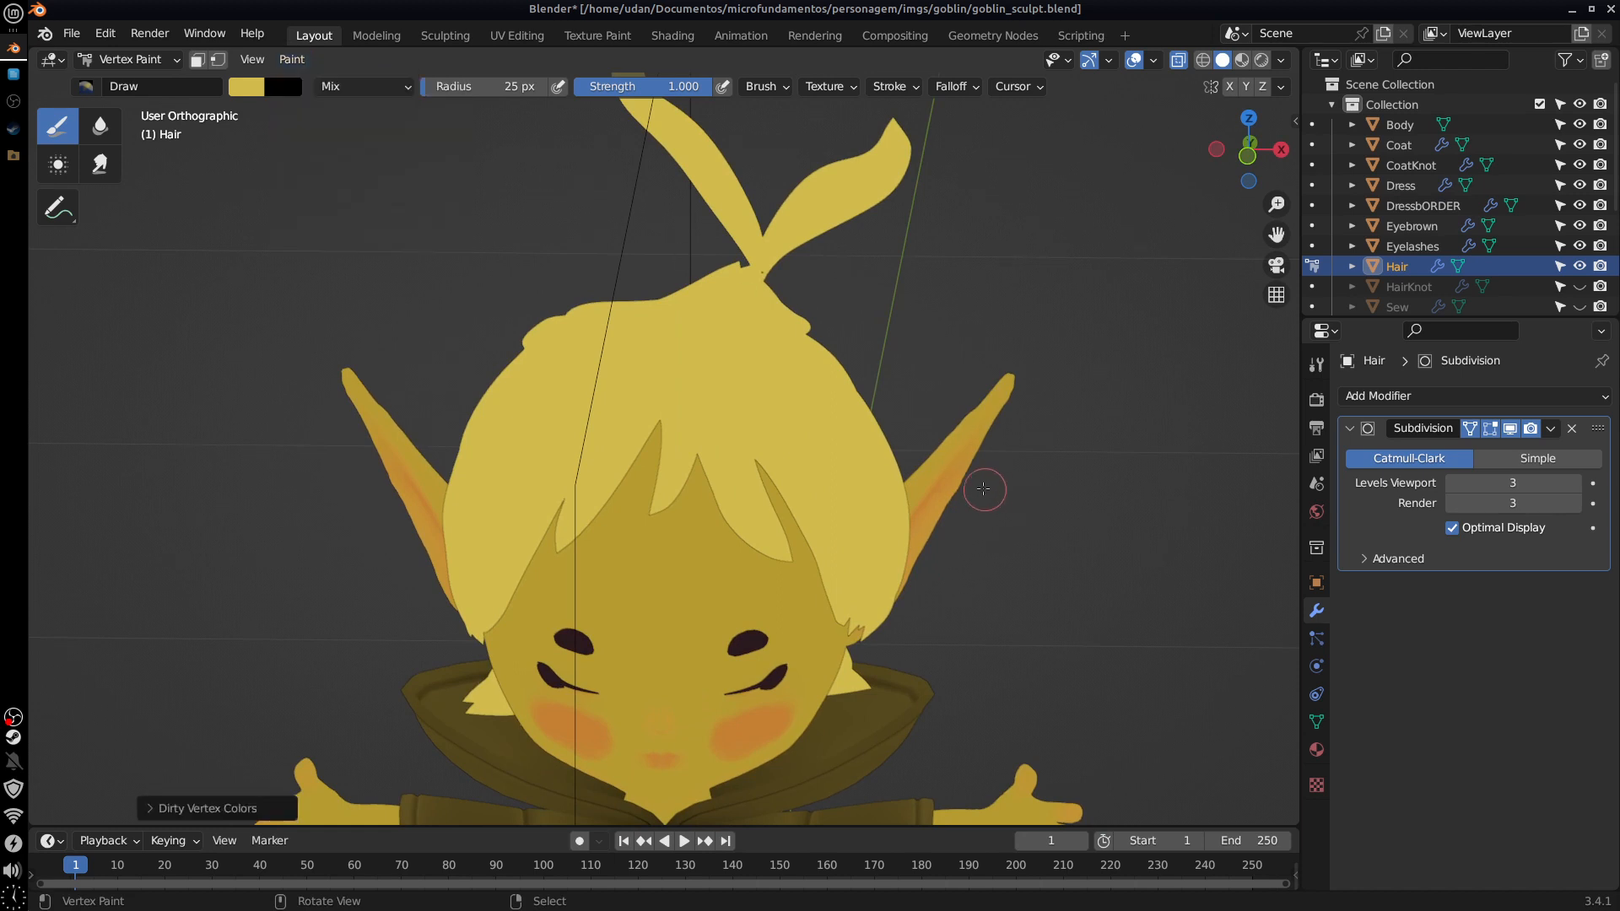
pyautogui.moveTo(981, 499)
pyautogui.mouseDown(button='middle')
pyautogui.moveTo(908, 535)
pyautogui.moveTo(951, 508)
pyautogui.mouseUp(button='middle')
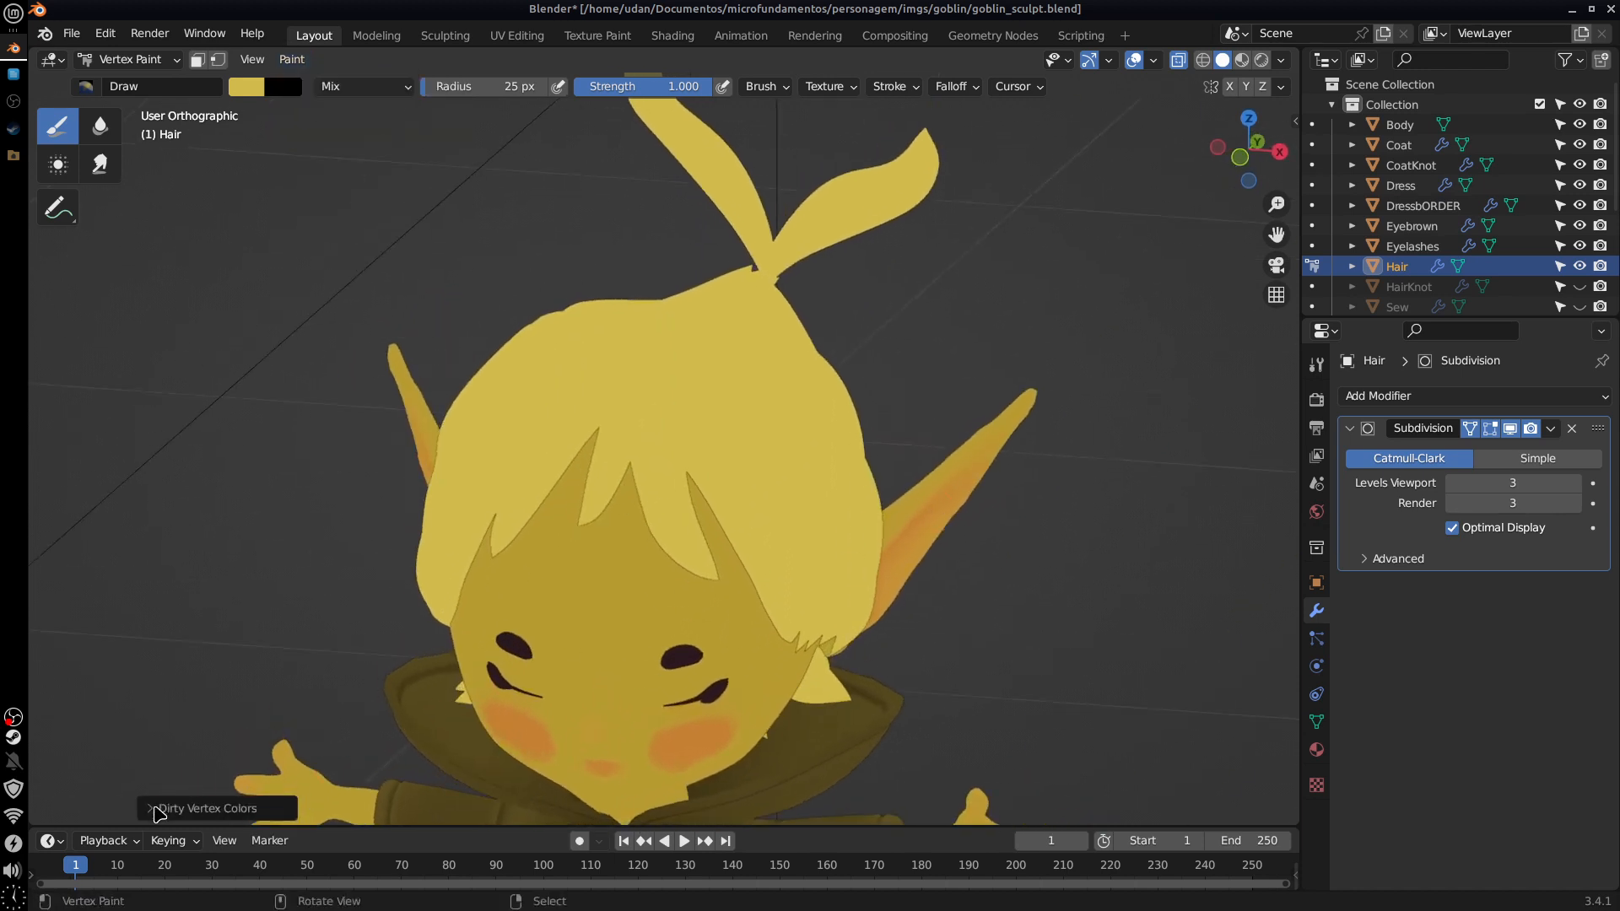
pyautogui.click(154, 807)
pyautogui.click(291, 802)
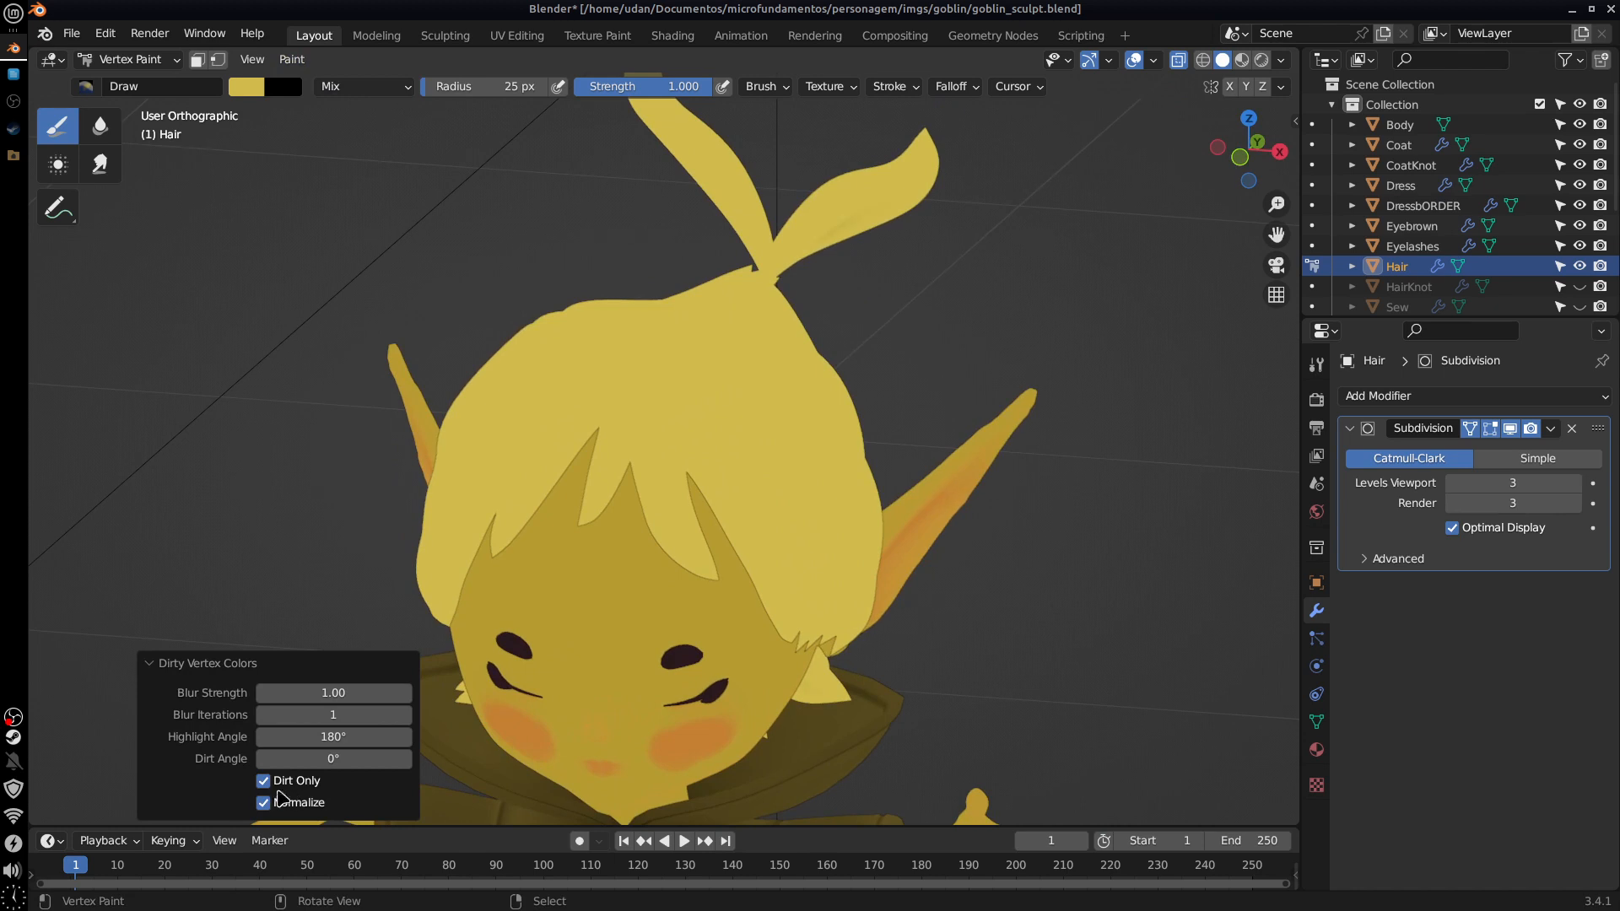
pyautogui.click(402, 780)
pyautogui.moveTo(476, 734); pyautogui.dragTo(962, 598, button='middle')
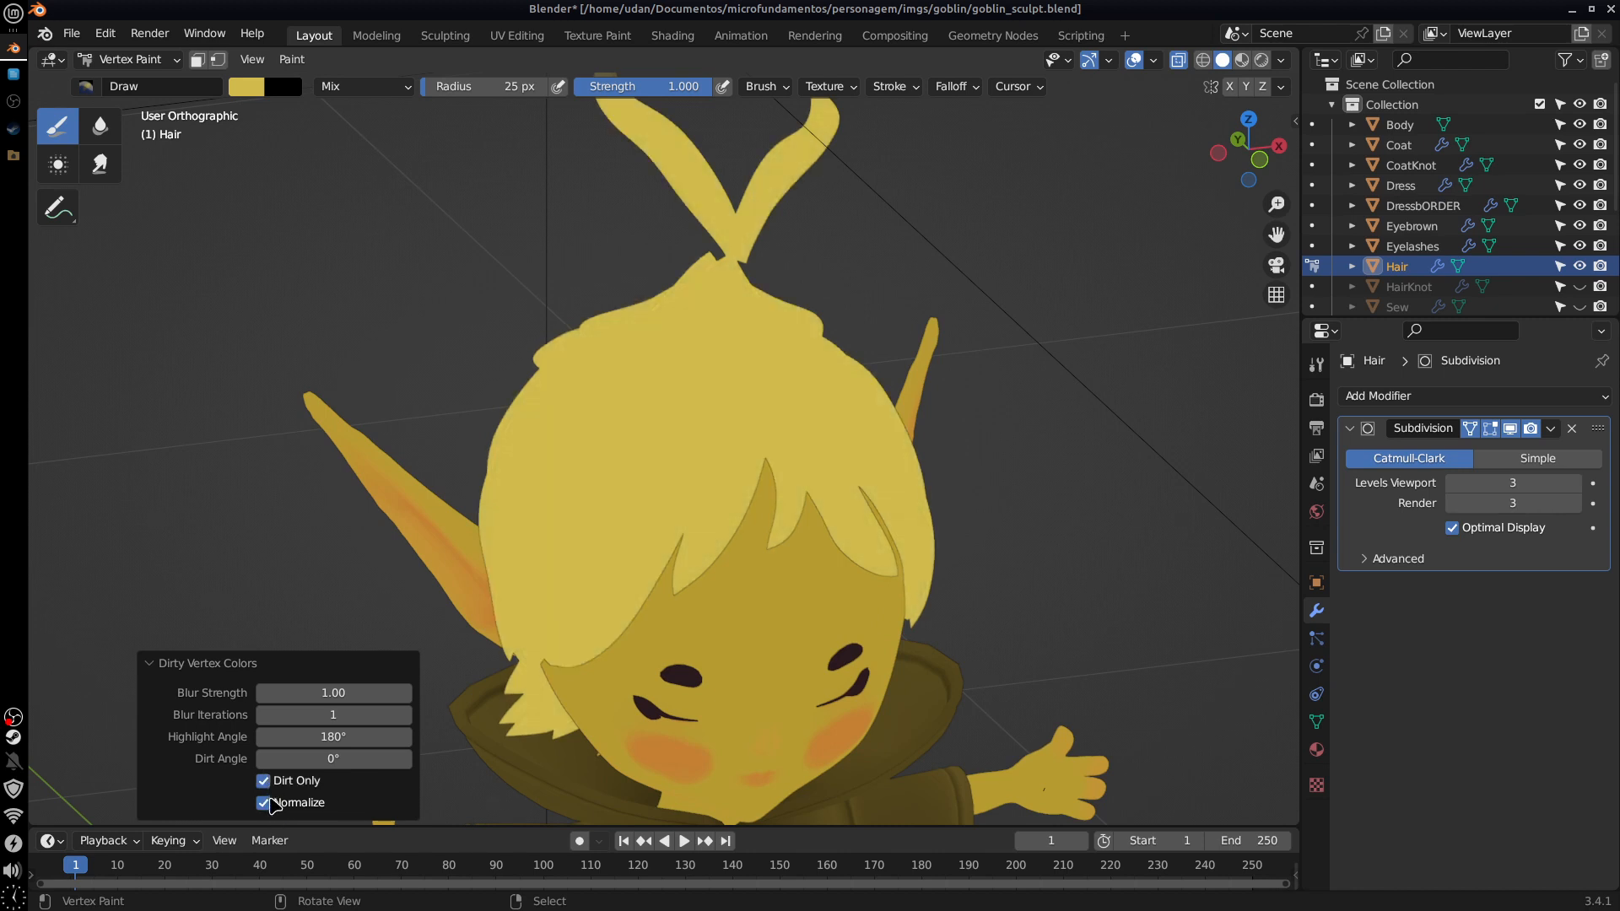
# Step: Turn off Dirt Only for Hair's Dirty Vertex Colors, comparing Normalize off before enabling it again
pyautogui.click(266, 786)
pyautogui.click(264, 803)
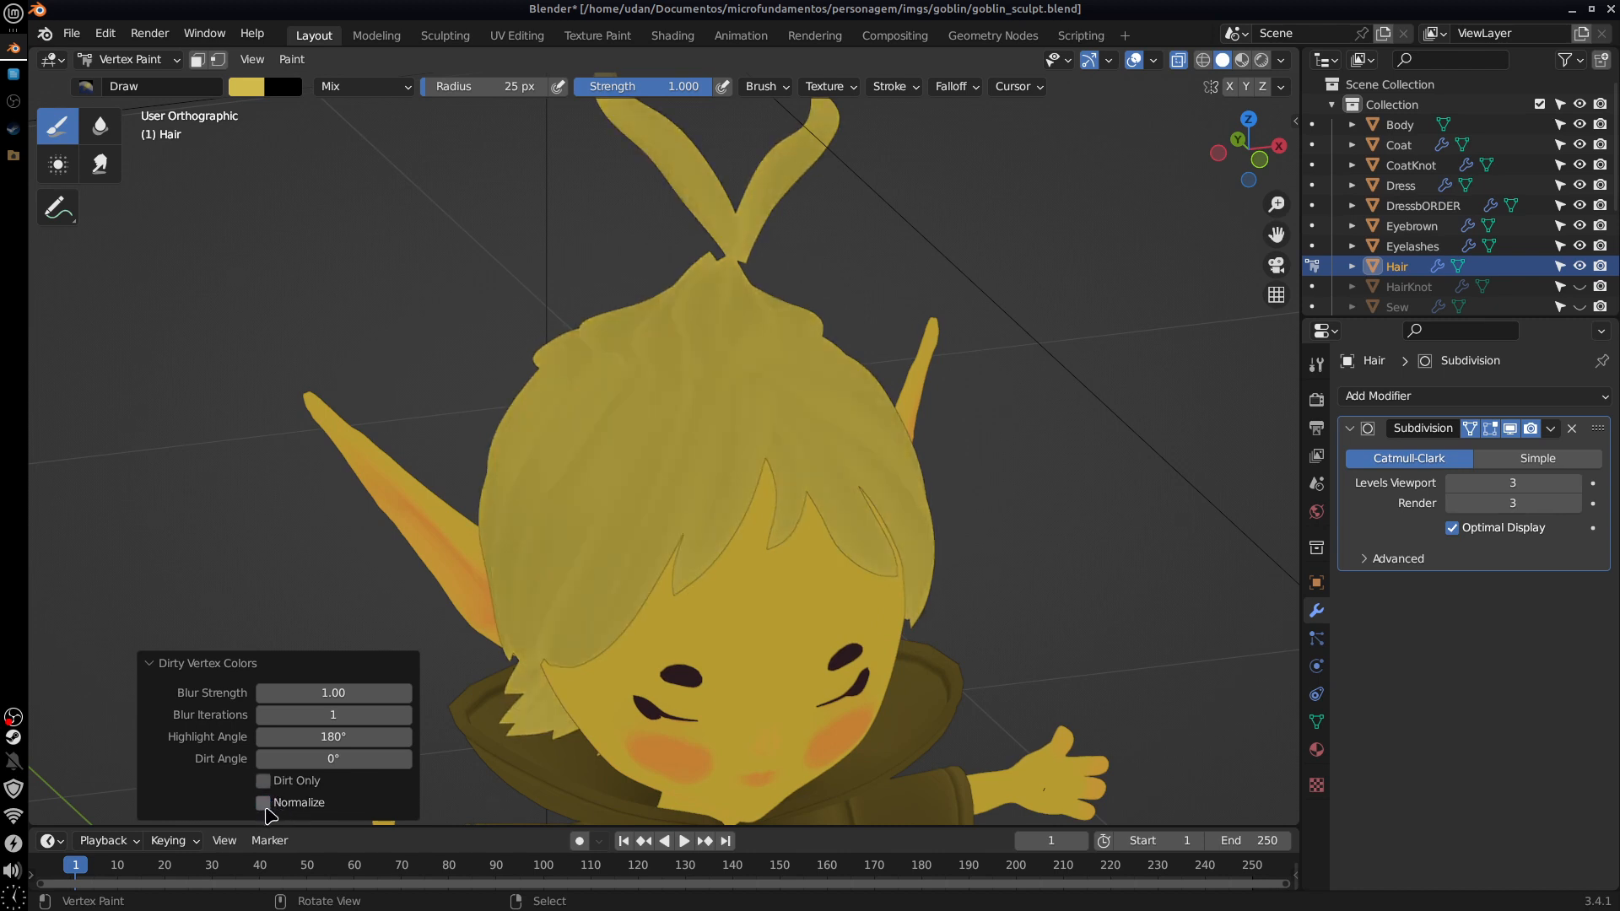
pyautogui.moveTo(810, 595)
pyautogui.mouseDown(button='middle')
pyautogui.moveTo(1006, 564)
pyautogui.moveTo(801, 595)
pyautogui.mouseUp(button='middle')
pyautogui.click(264, 803)
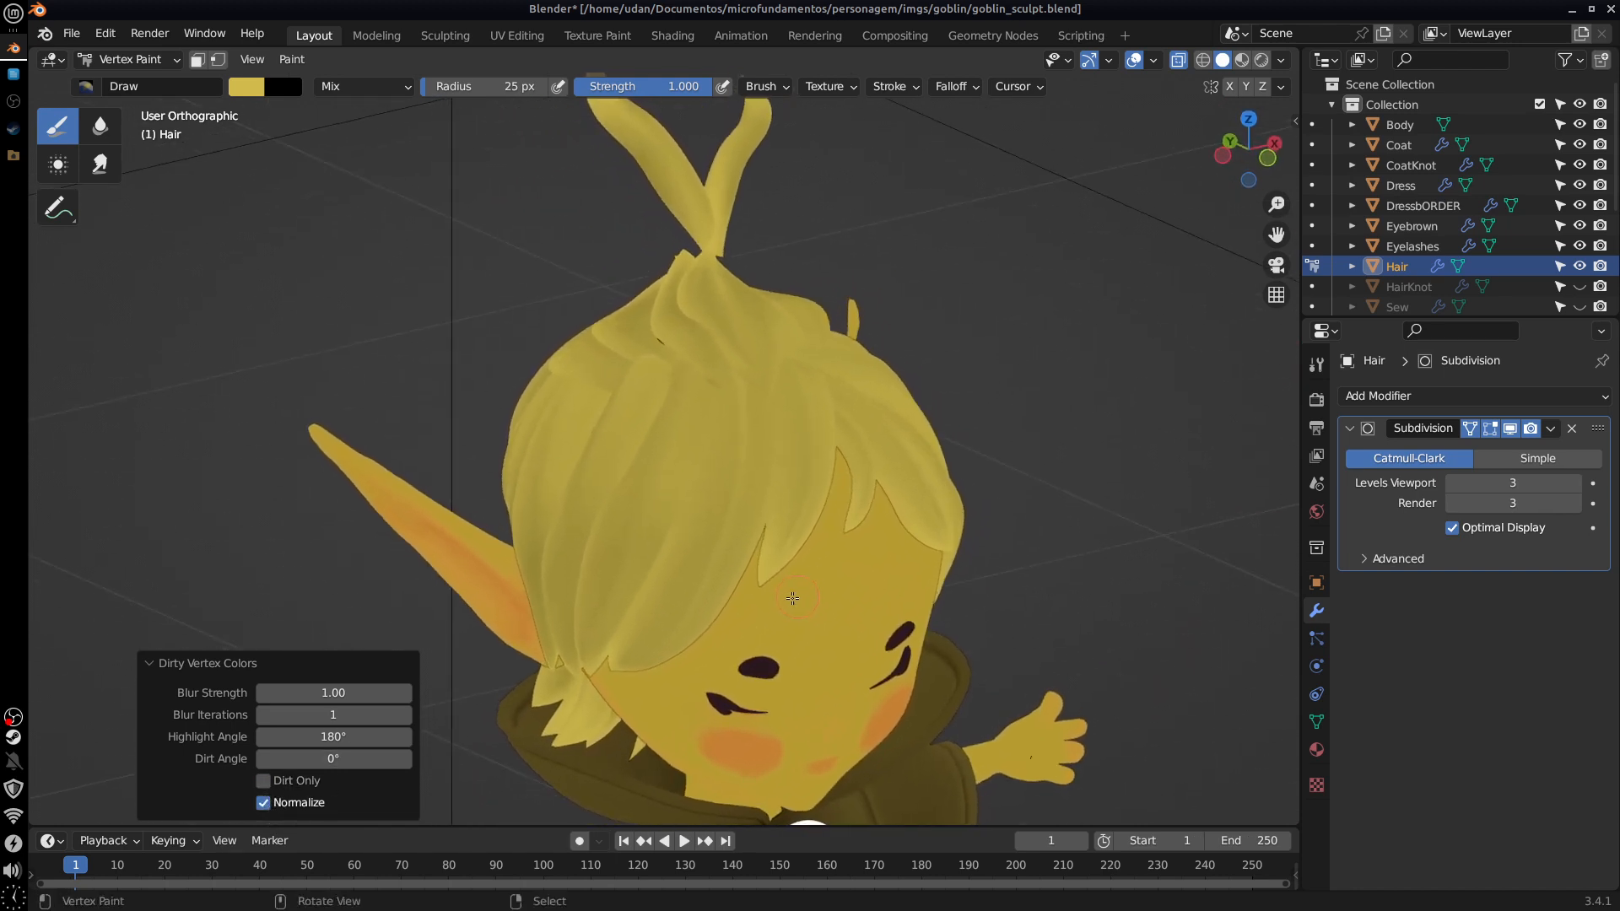
# Step: Try a Dirt Angle of 180° for Hair's Dirty Vertex Colors and set it back to 0°
pyautogui.moveTo(791, 773)
pyautogui.mouseDown()
pyautogui.moveTo(1506, 761)
pyautogui.moveTo(464, 785)
pyautogui.mouseUp()
pyautogui.click(379, 770)
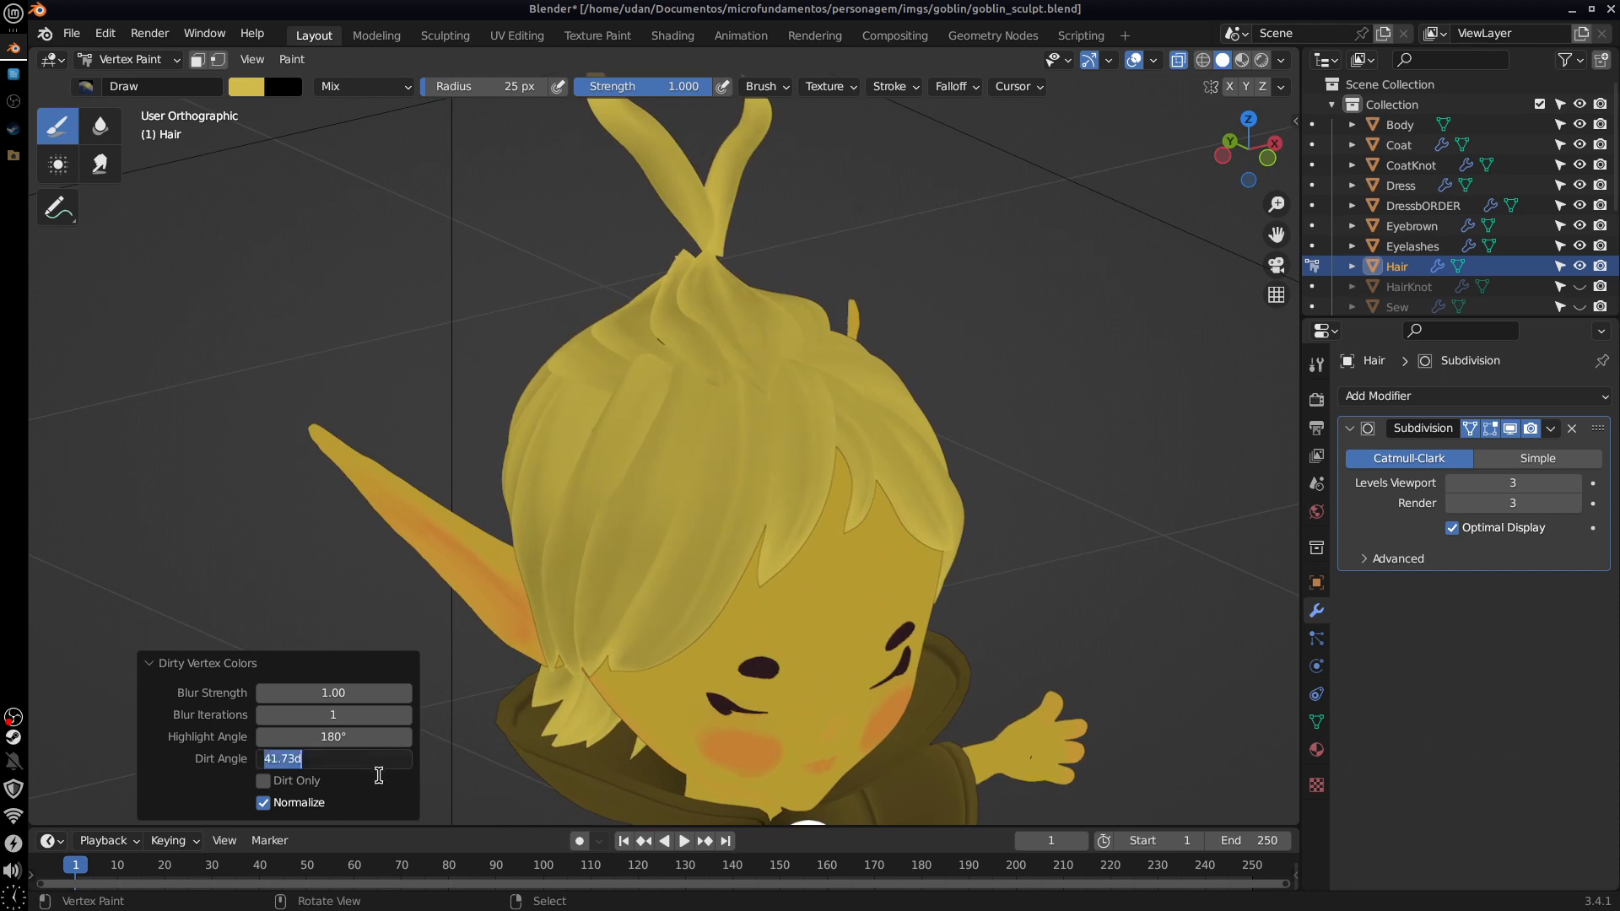
pyautogui.write('180')
pyautogui.press('Return')
pyautogui.click(369, 762)
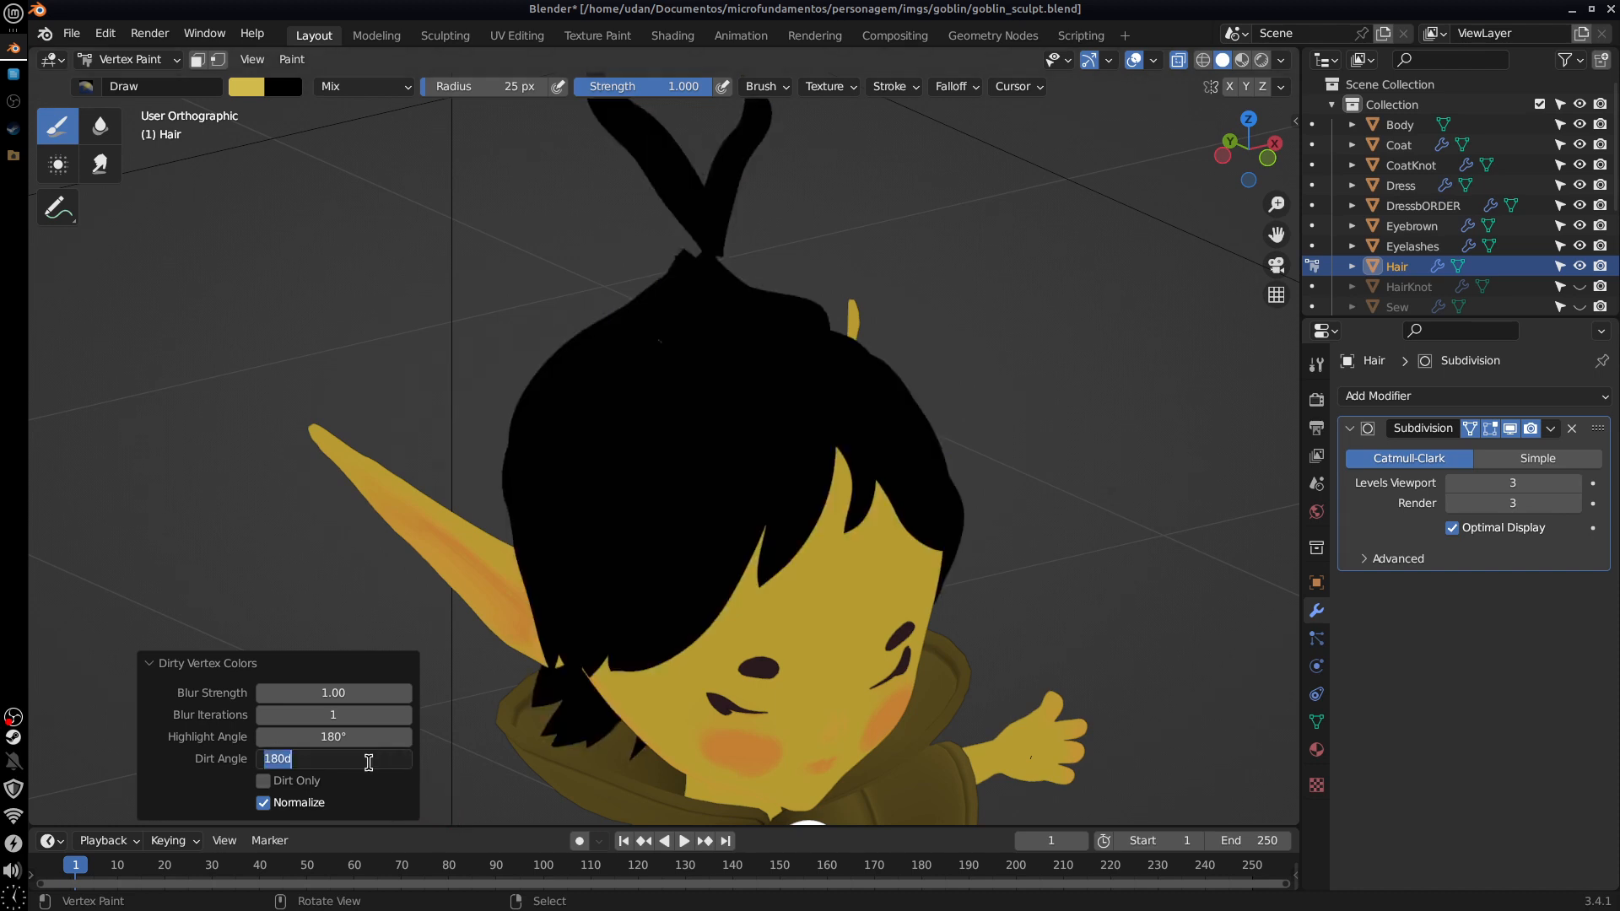
pyautogui.write('0')
pyautogui.press('Return')
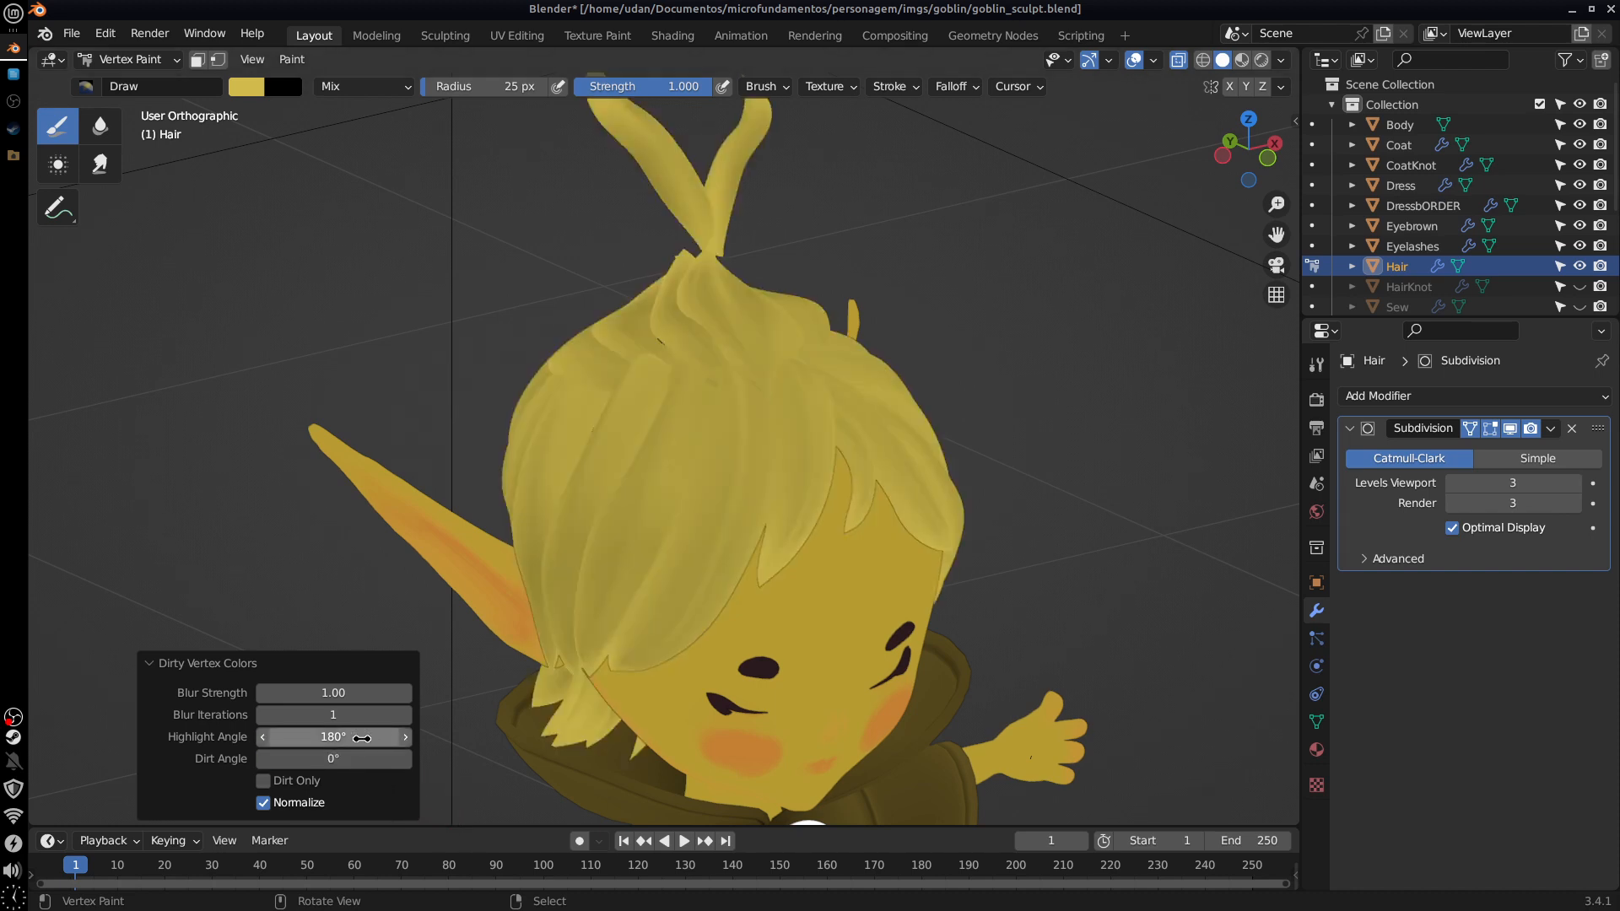
# Step: Try a Highlight Angle of 90° on the Hair shading, check it from the side, and restore 180°
pyautogui.click(364, 739)
pyautogui.write('8')
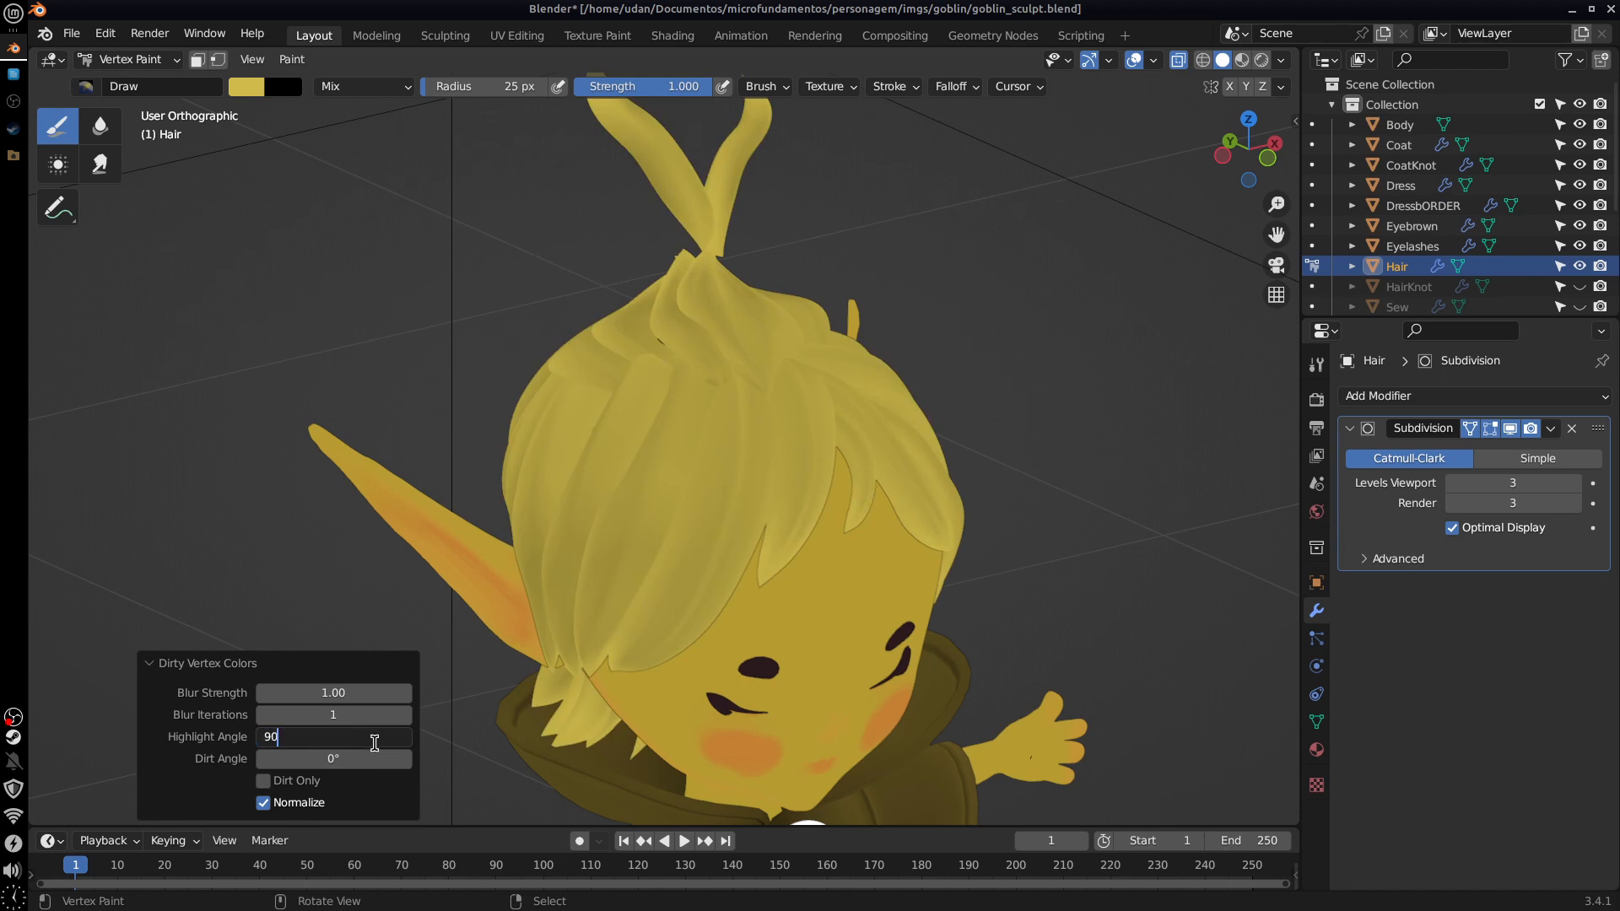
pyautogui.press('Return')
pyautogui.moveTo(638, 673); pyautogui.dragTo(856, 607, button='middle')
pyautogui.click(363, 739)
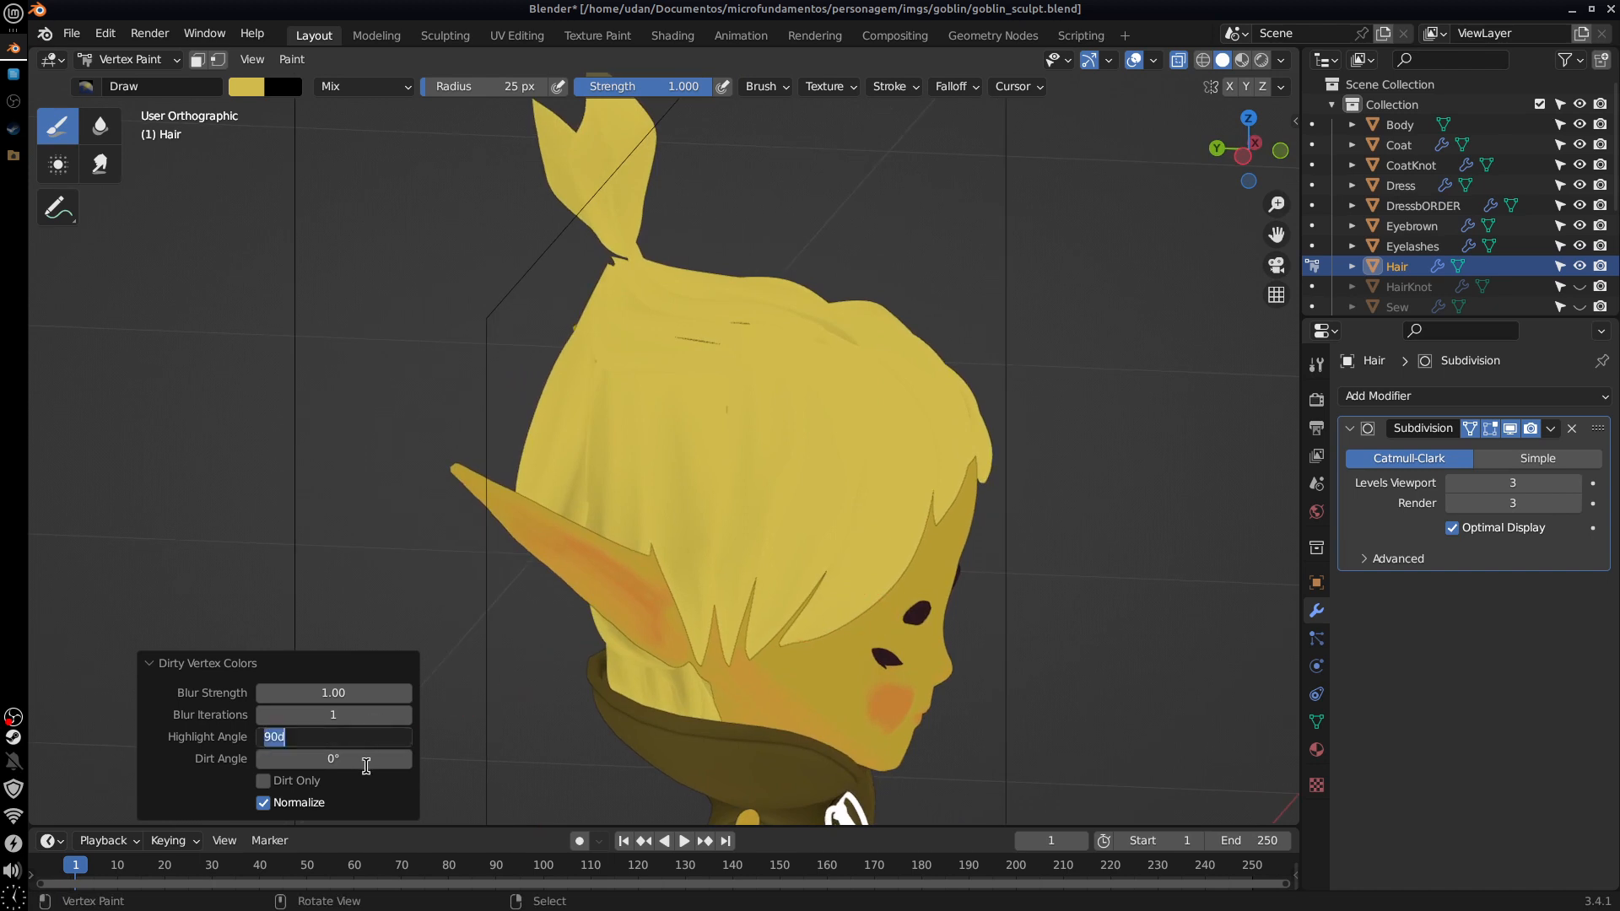
pyautogui.write('180')
pyautogui.press('Return')
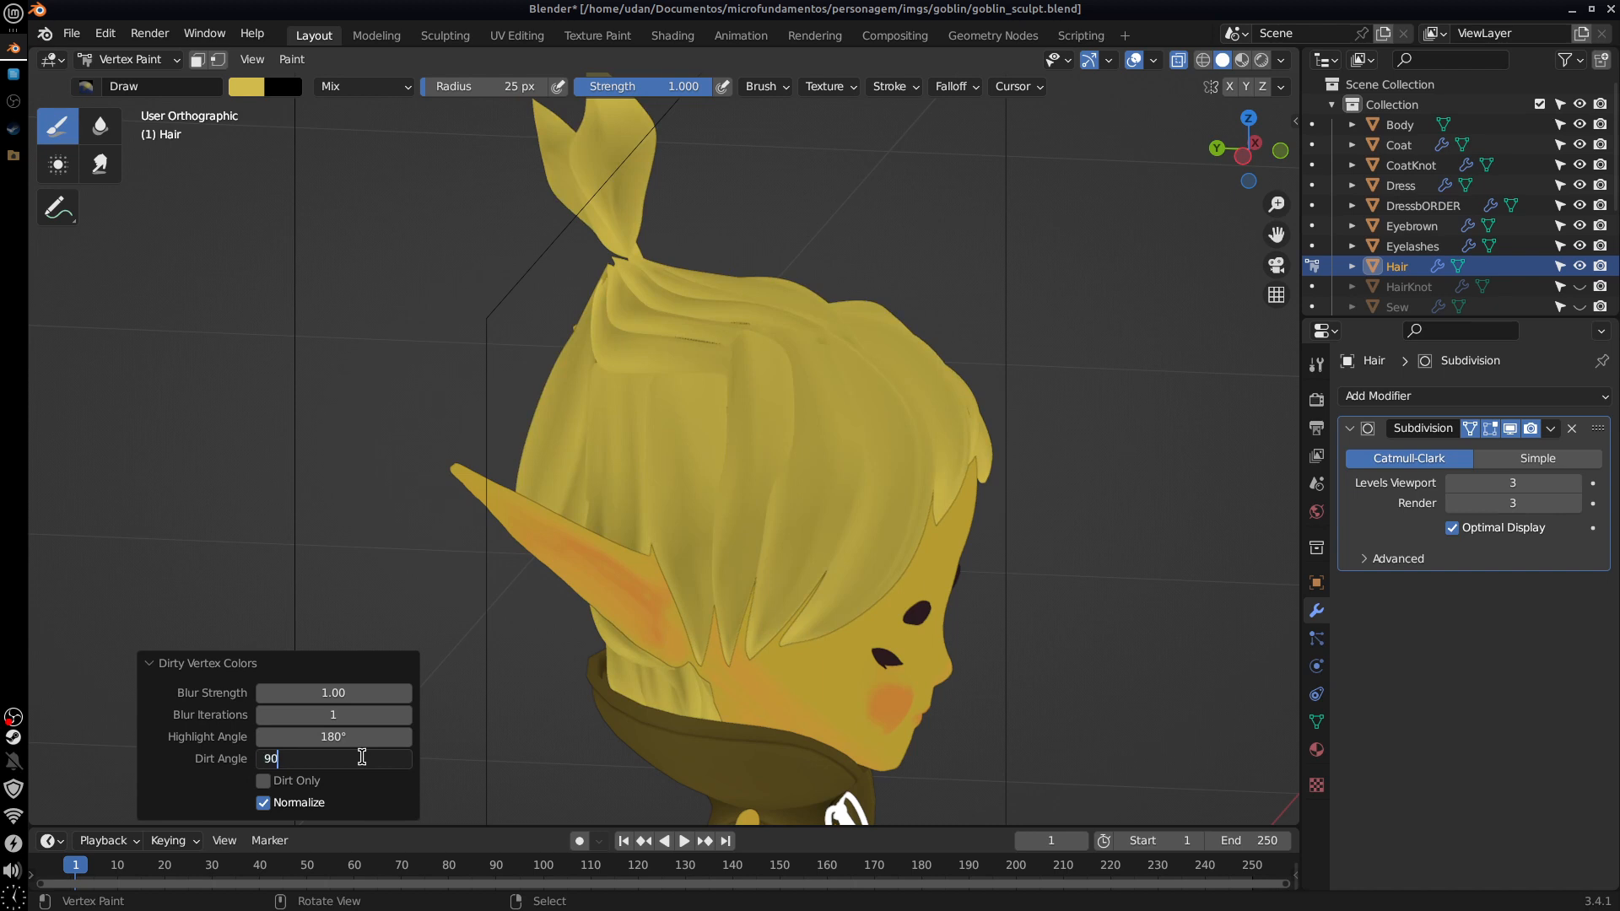
# Step: Try Dirt Angles of 90° and 180° on the Hair shading
pyautogui.press('Return')
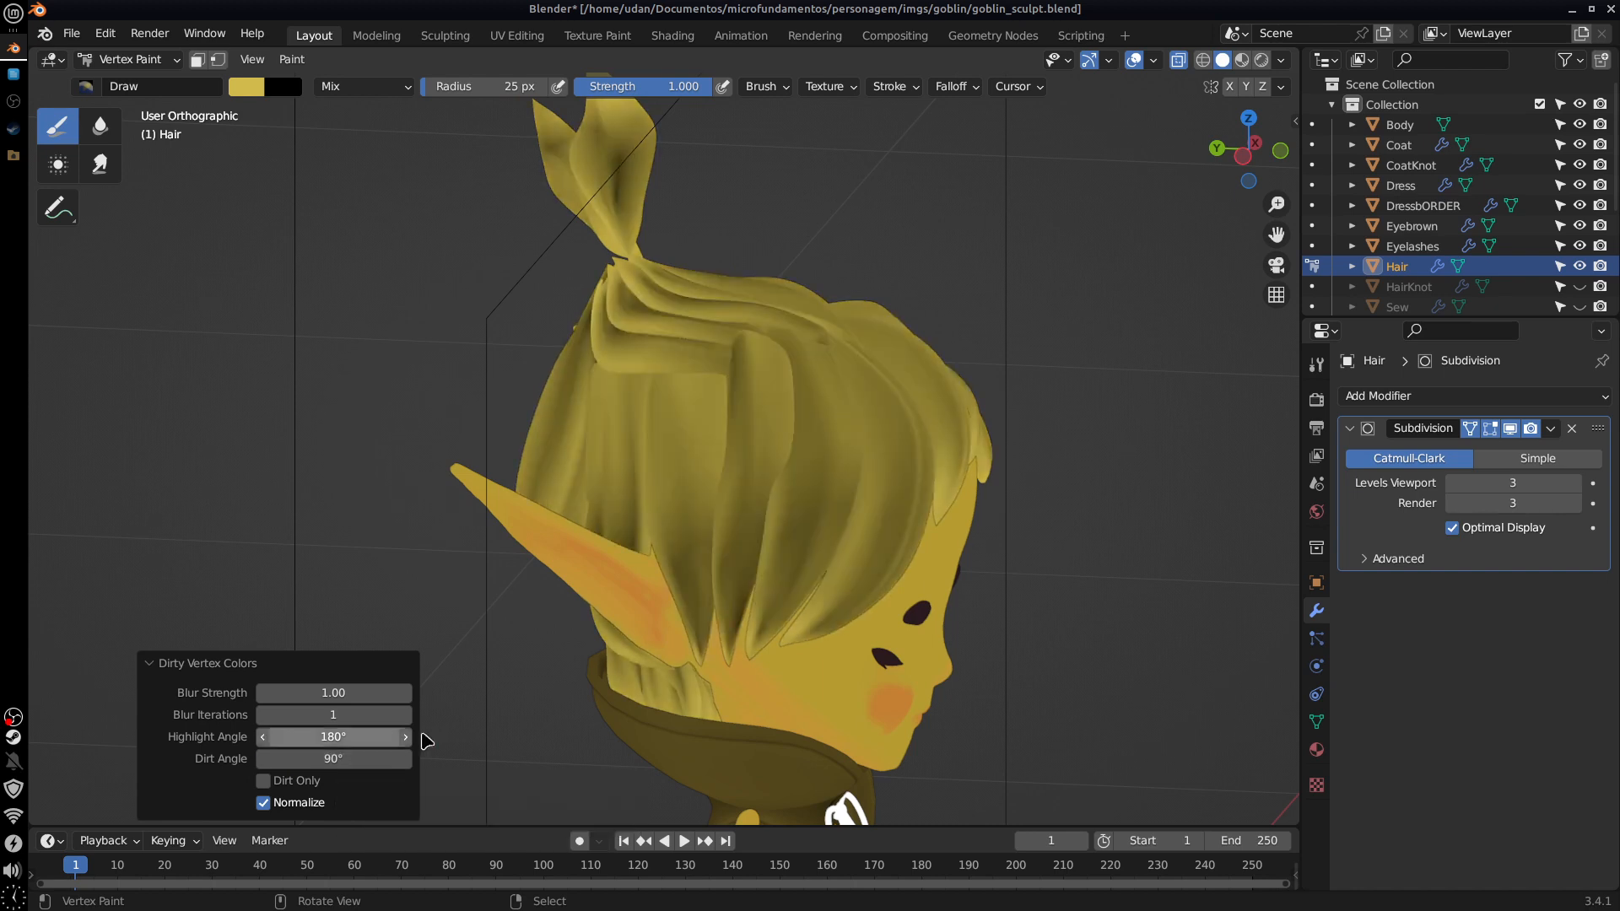
pyautogui.moveTo(970, 616)
pyautogui.mouseDown(button='middle')
pyautogui.moveTo(813, 627)
pyautogui.moveTo(777, 589)
pyautogui.mouseUp(button='middle')
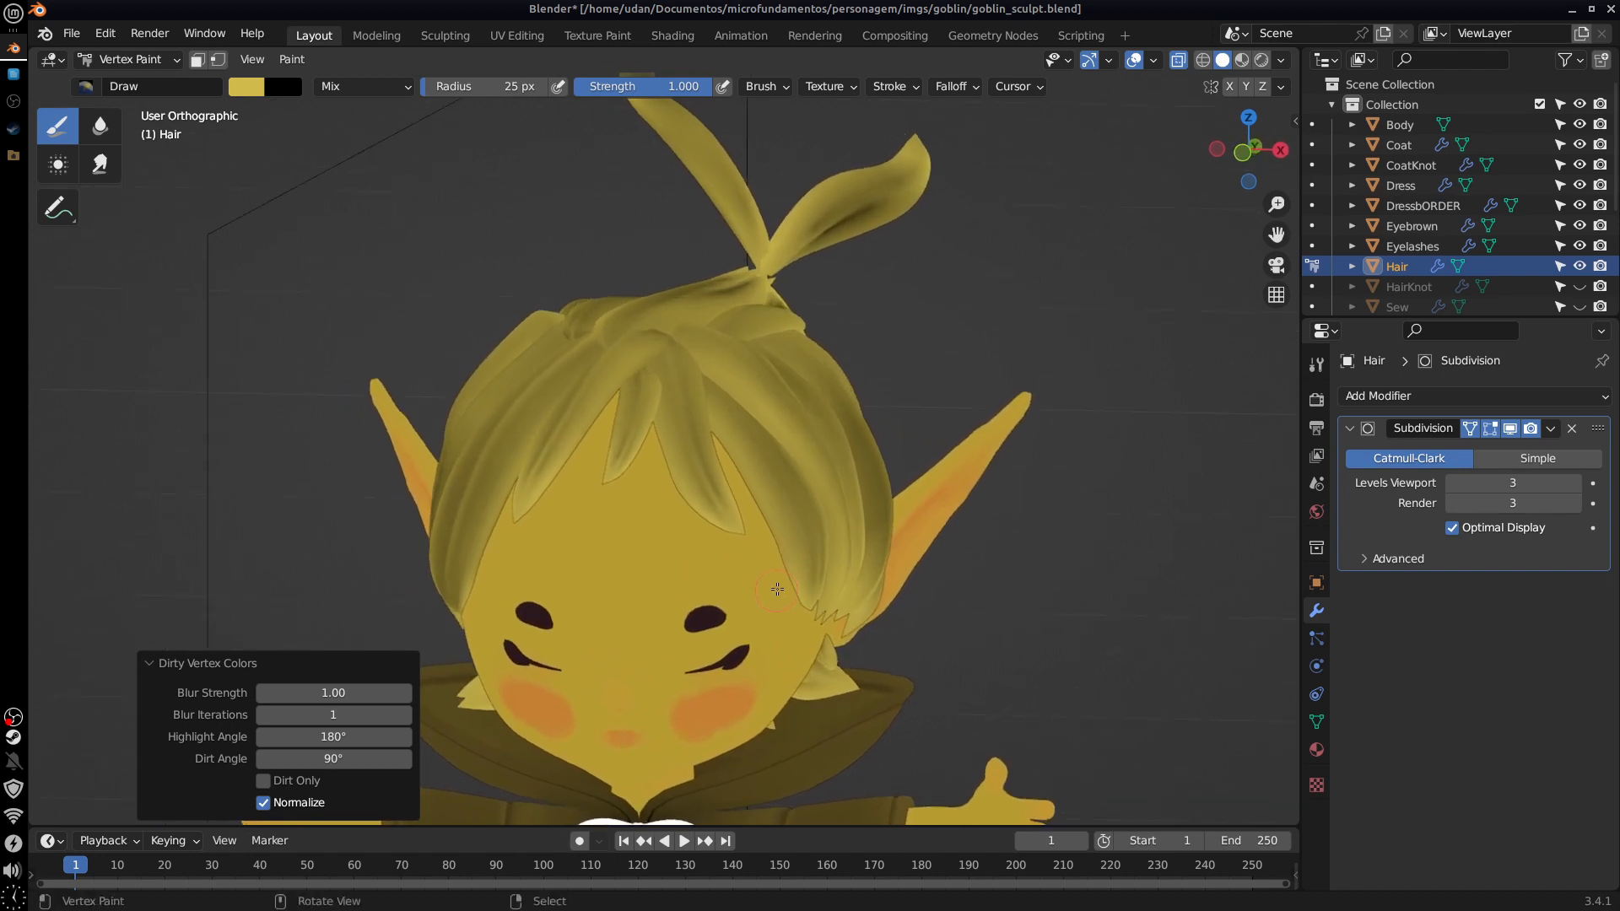
pyautogui.click(334, 759)
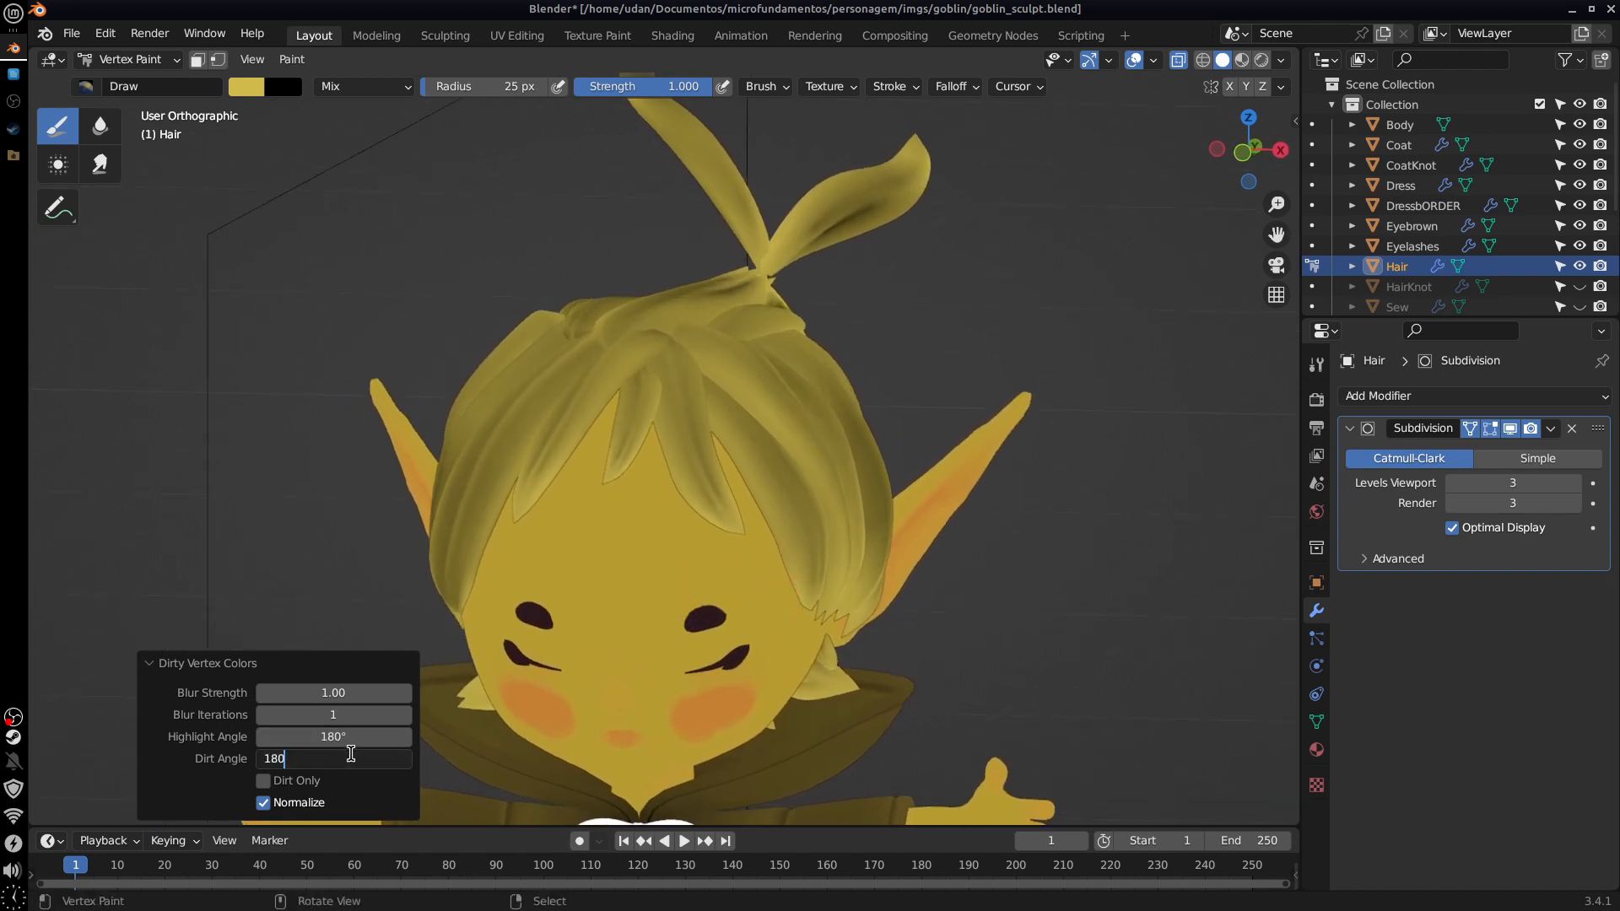
pyautogui.write('180')
pyautogui.press('Return')
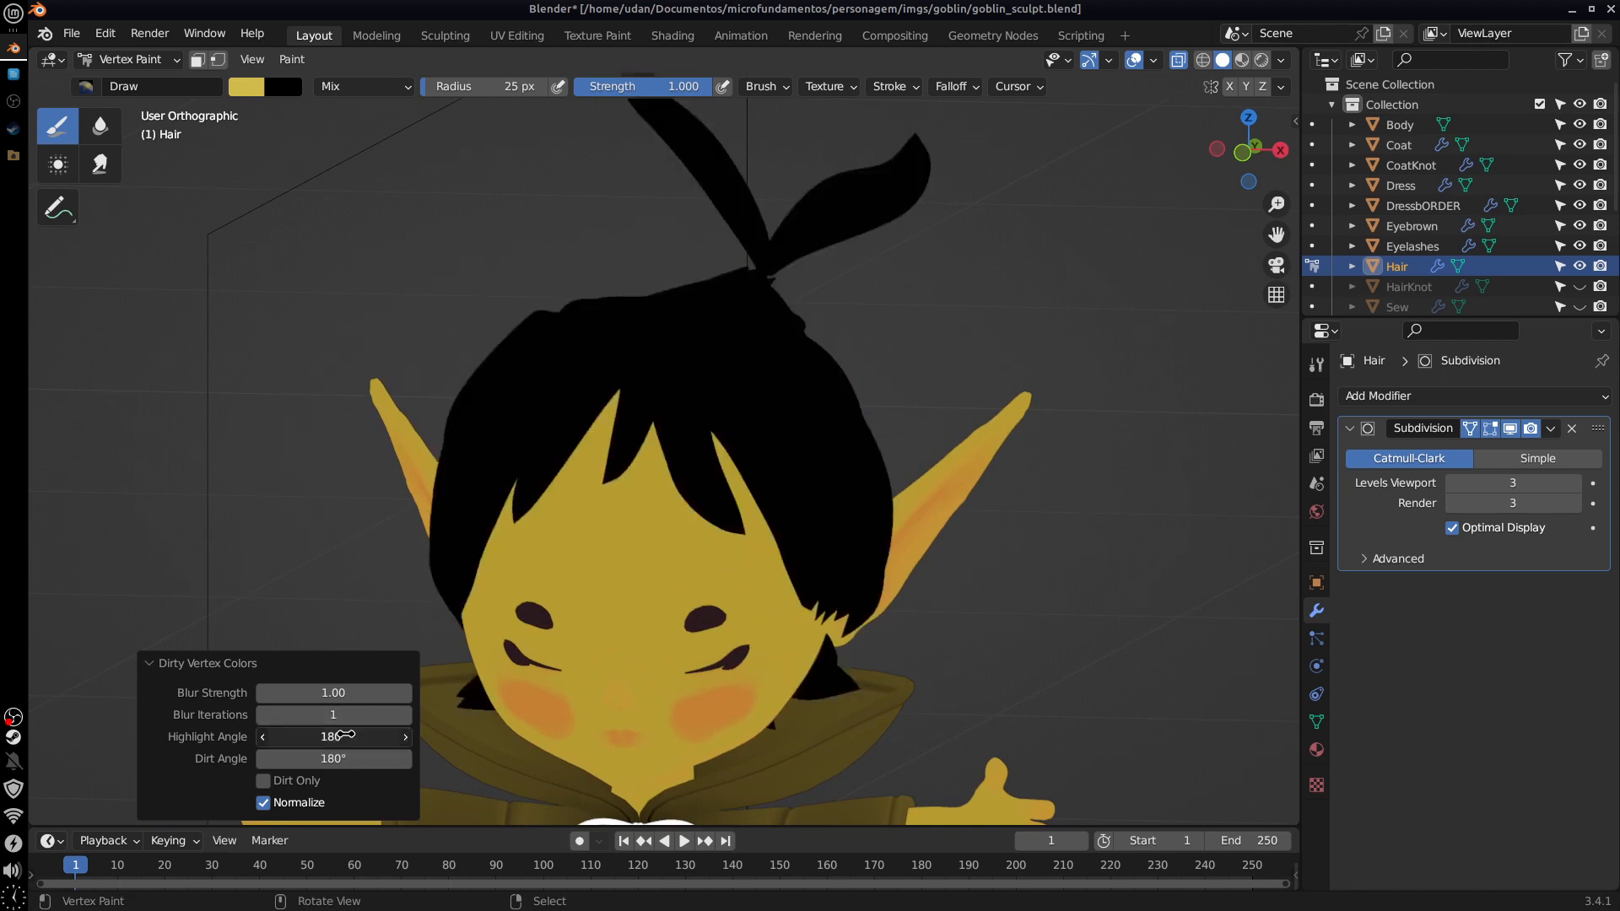
# Step: Try a Highlight Angle of 0° combined with a Dirt Angle of 90° on Hair
pyautogui.click(357, 737)
pyautogui.write('0')
pyautogui.press('Return')
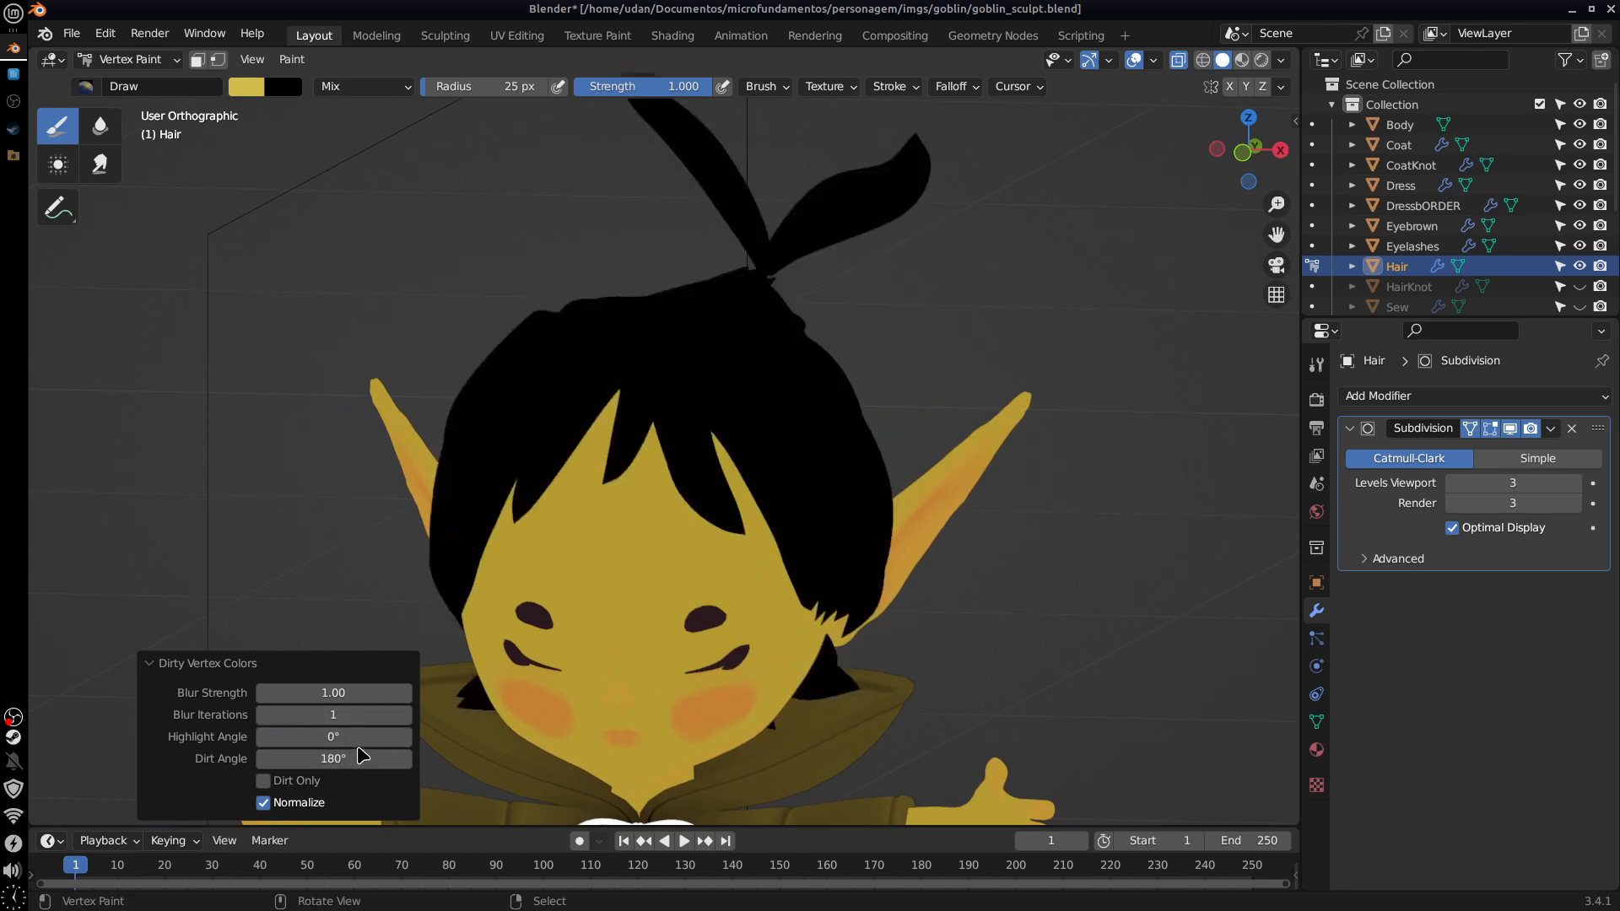
pyautogui.click(357, 737)
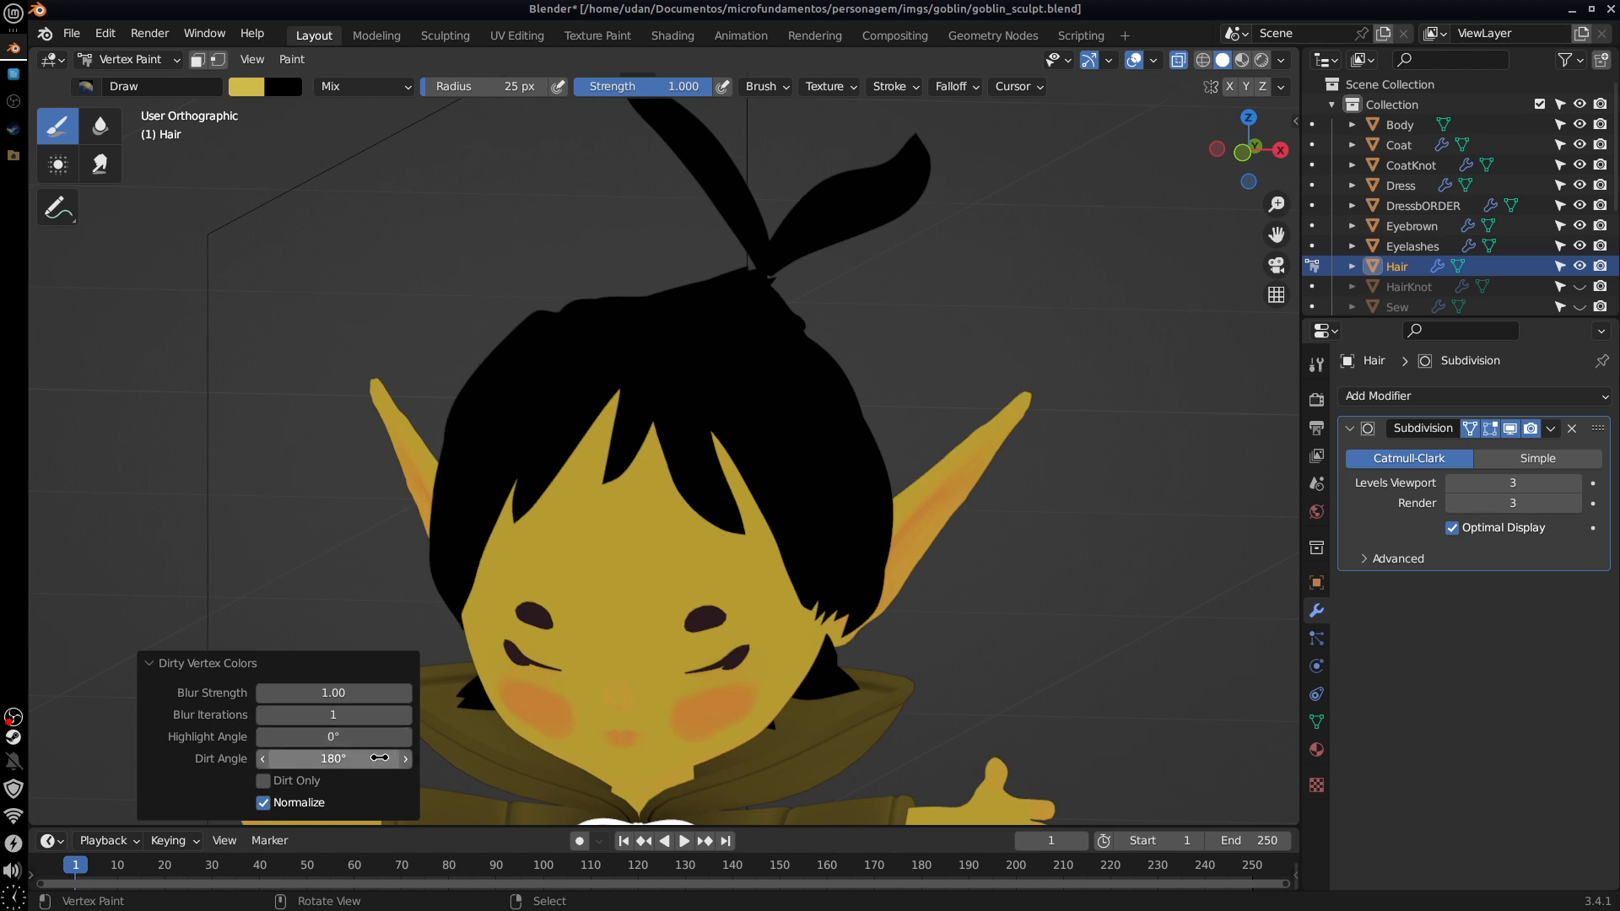
pyautogui.click(363, 756)
pyautogui.write('9')
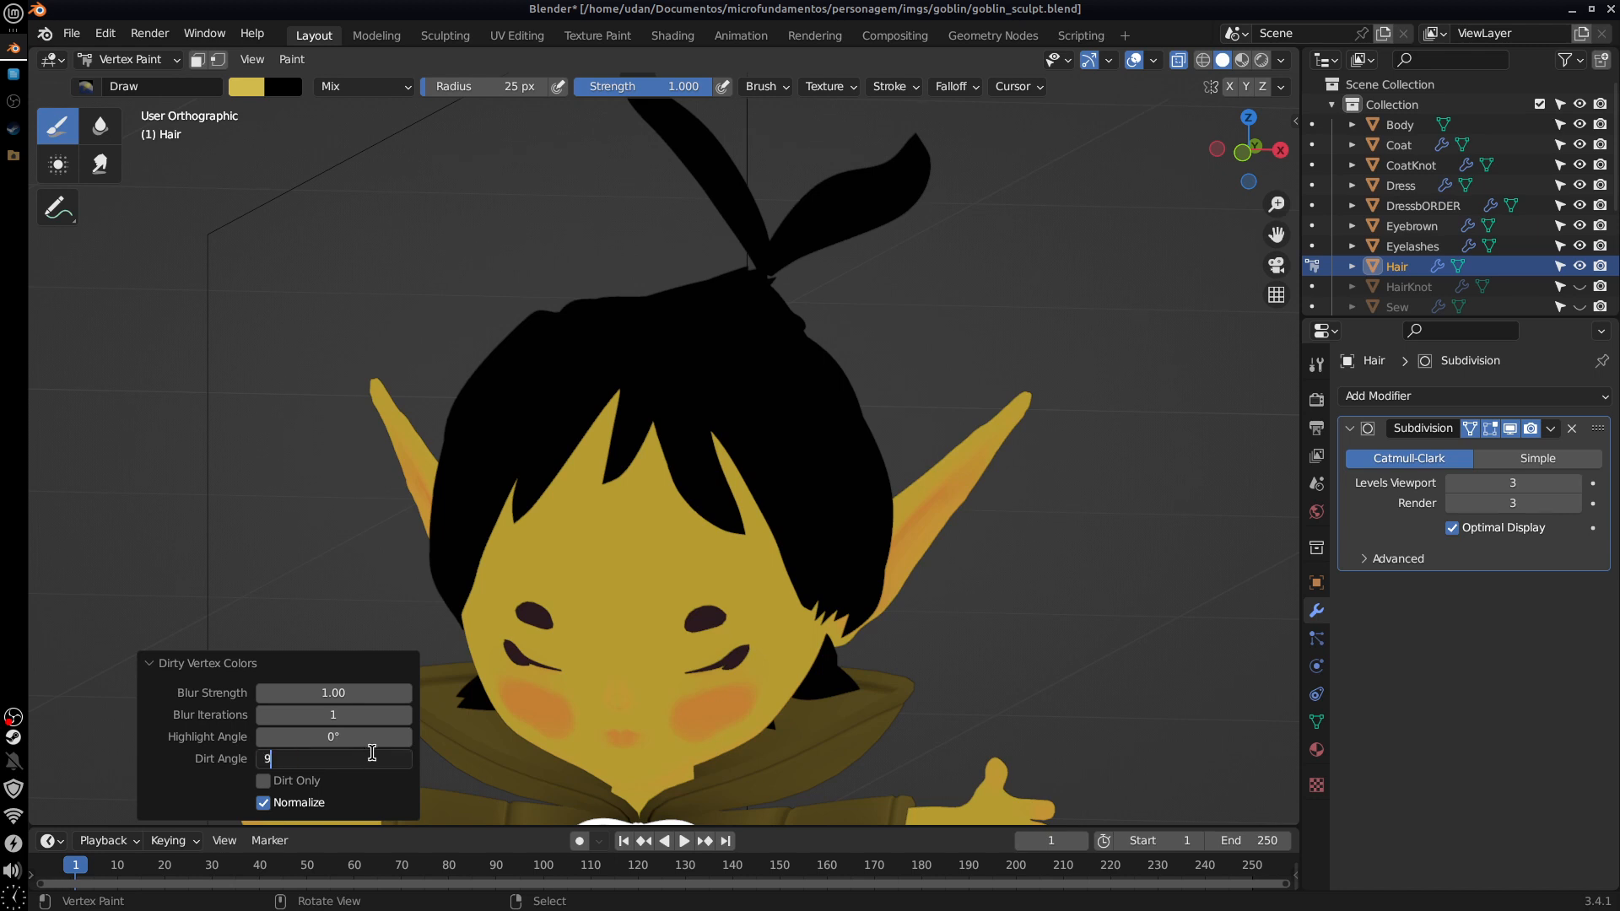
pyautogui.press('Return')
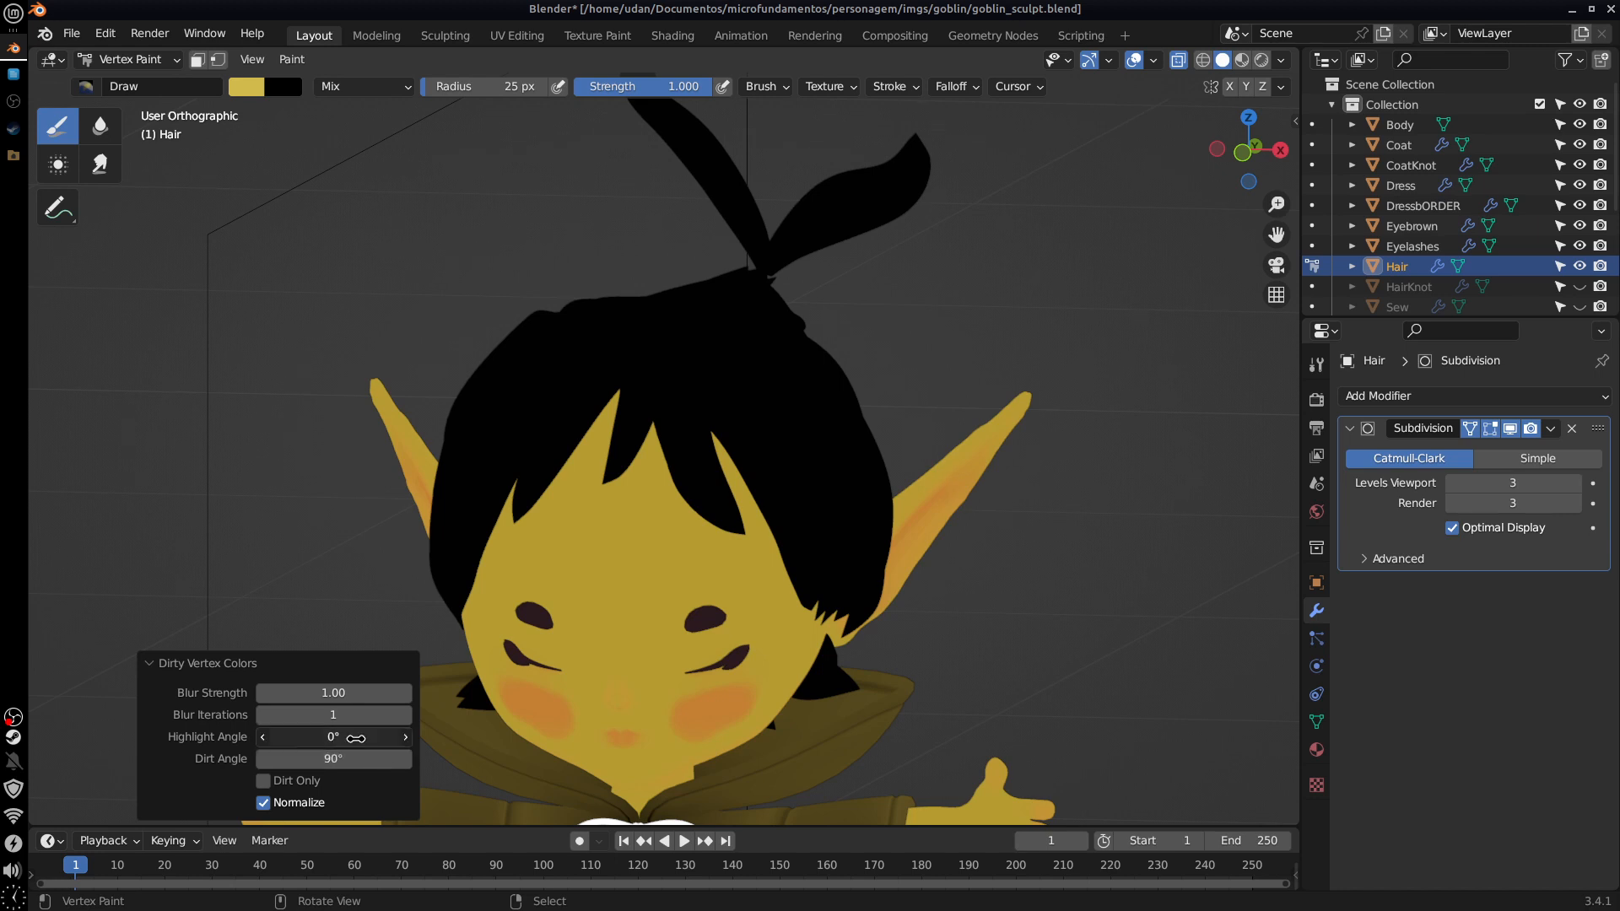
# Step: Try a Highlight Angle of 90° combined with a Dirt Angle of 180° on Hair
pyautogui.click(369, 742)
pyautogui.write('90')
pyautogui.press('Return')
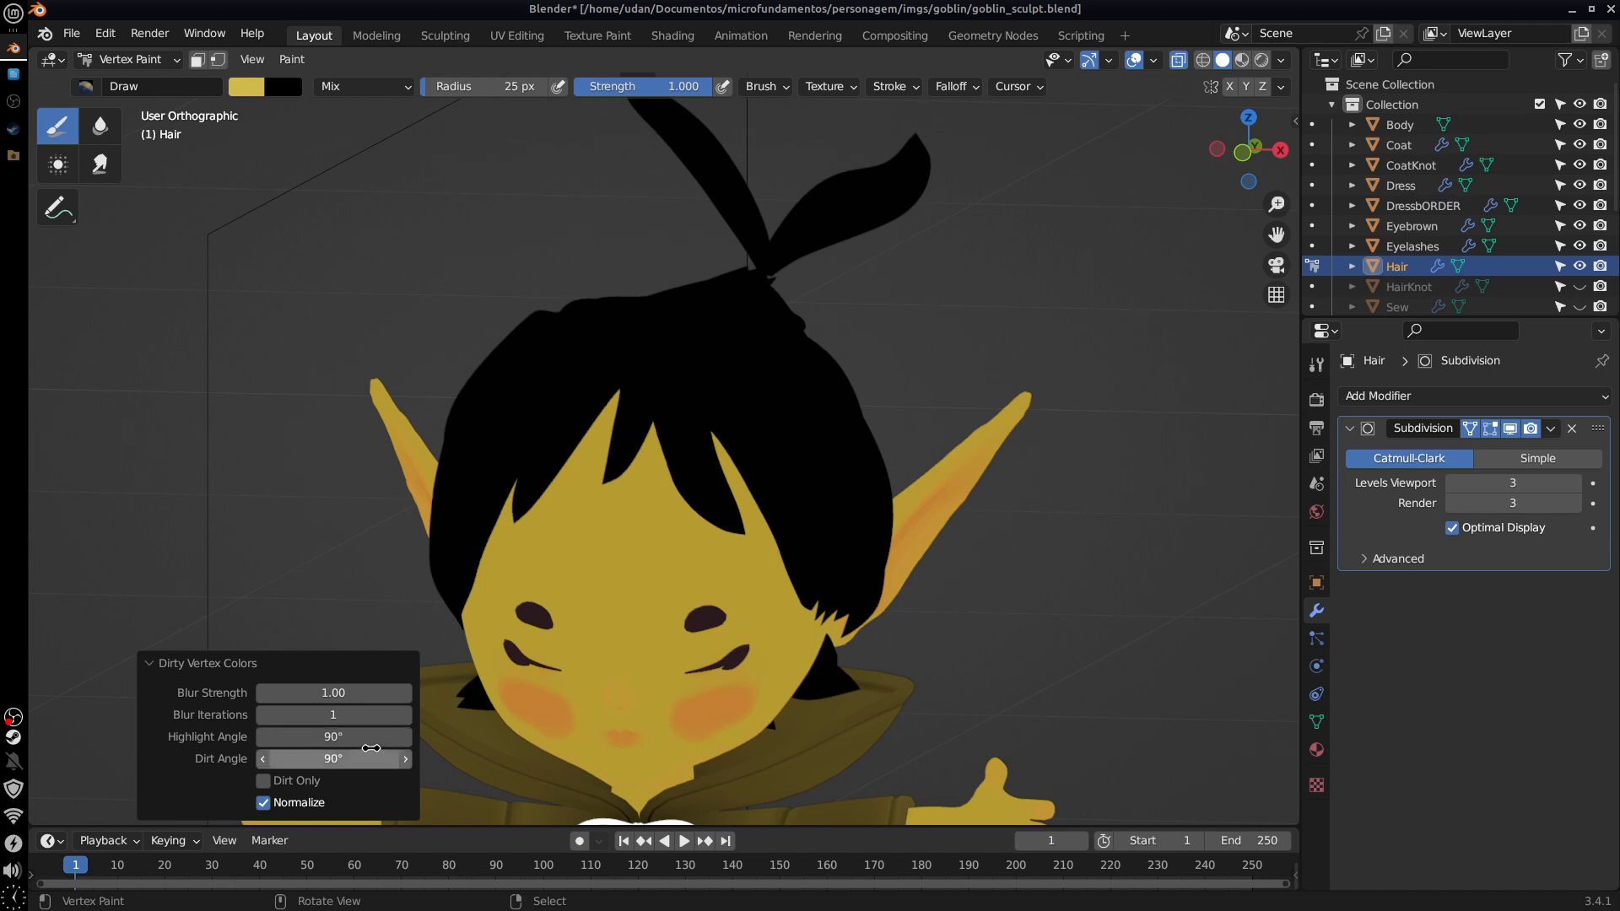
pyautogui.click(363, 758)
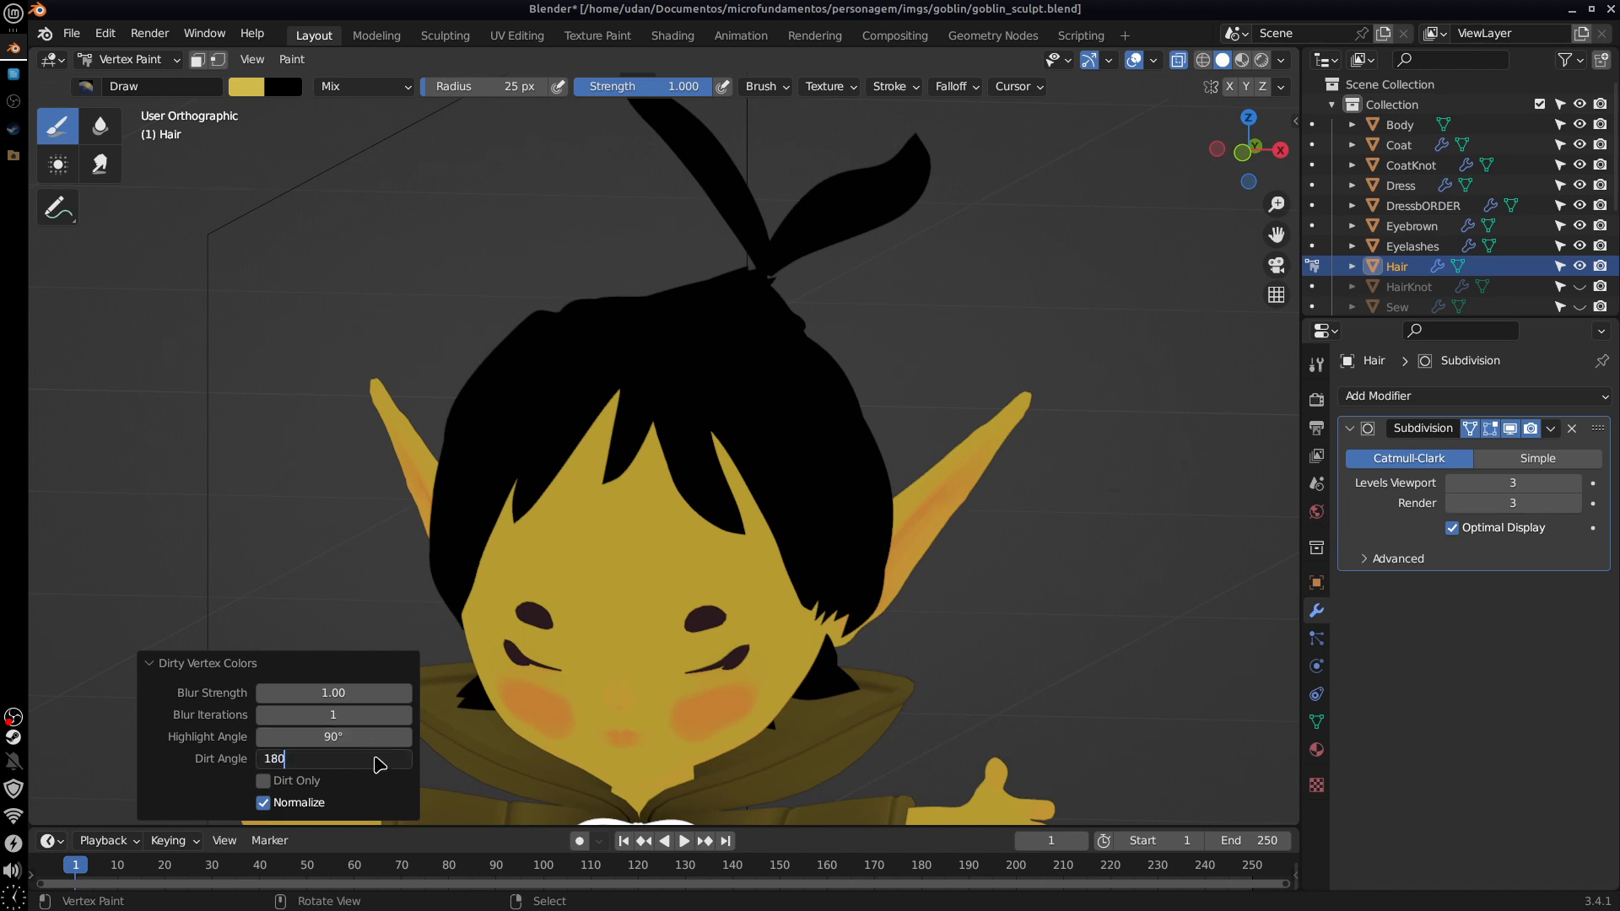
pyautogui.press('Return')
# Step: Set Hair's Dirt Angle to 0° and try a Highlight Angle of 45°
pyautogui.click(361, 757)
pyautogui.write('0')
pyautogui.press('Return')
pyautogui.click(362, 742)
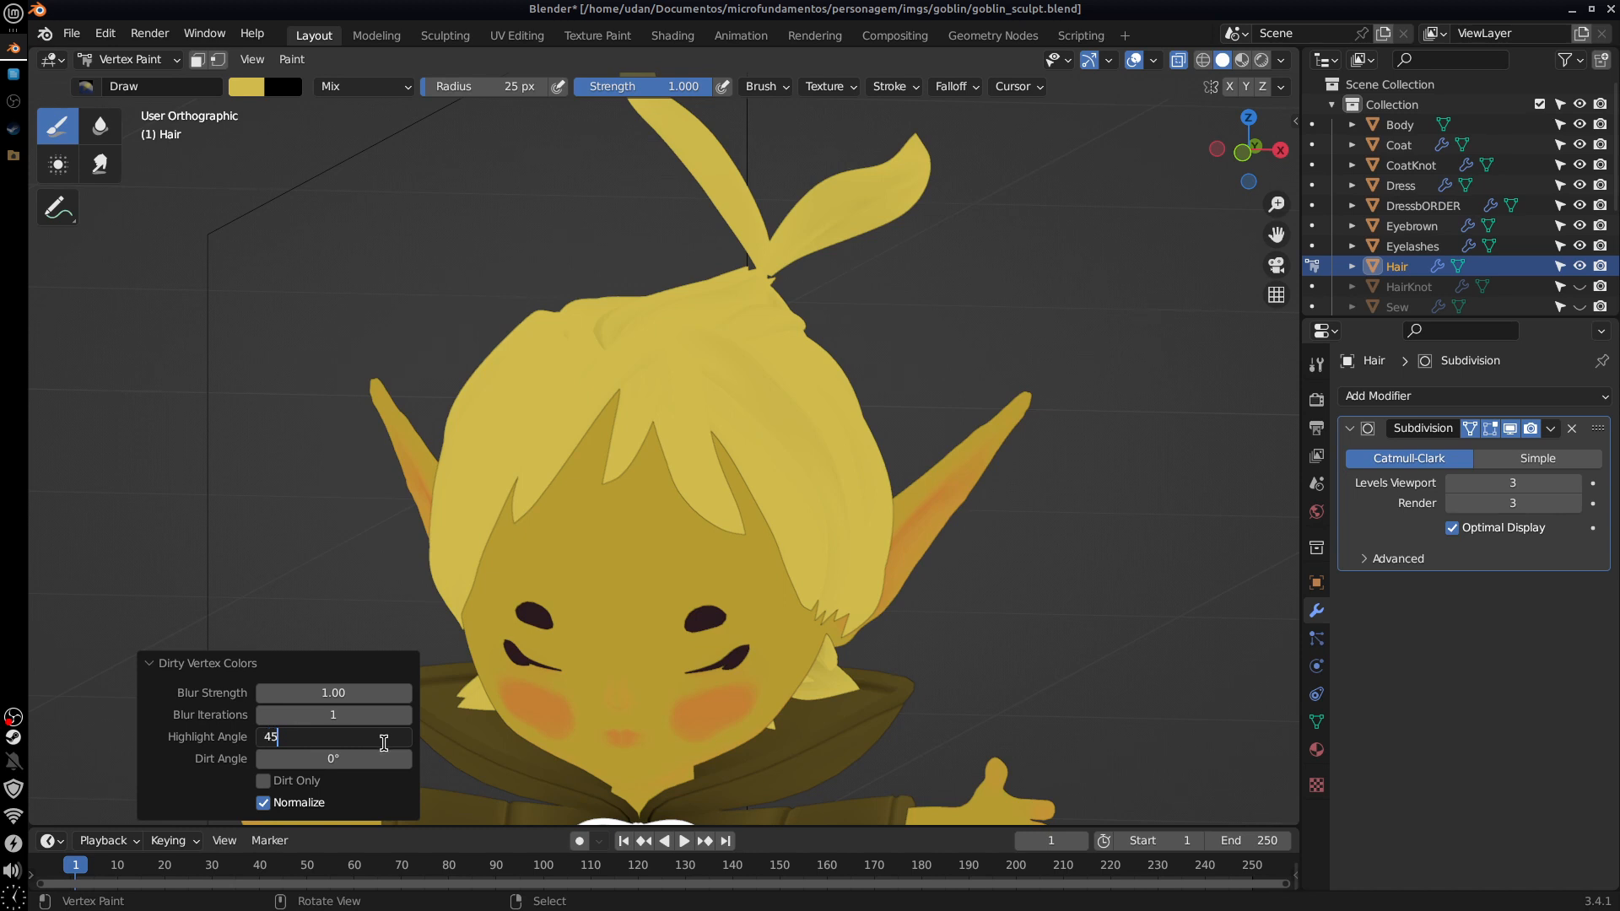
pyautogui.press('Return')
pyautogui.moveTo(521, 723); pyautogui.dragTo(449, 740, button='middle')
# Step: Try the Hair shading with Dirt Only and Normalize off and a Highlight Angle of 120°
pyautogui.click(307, 784)
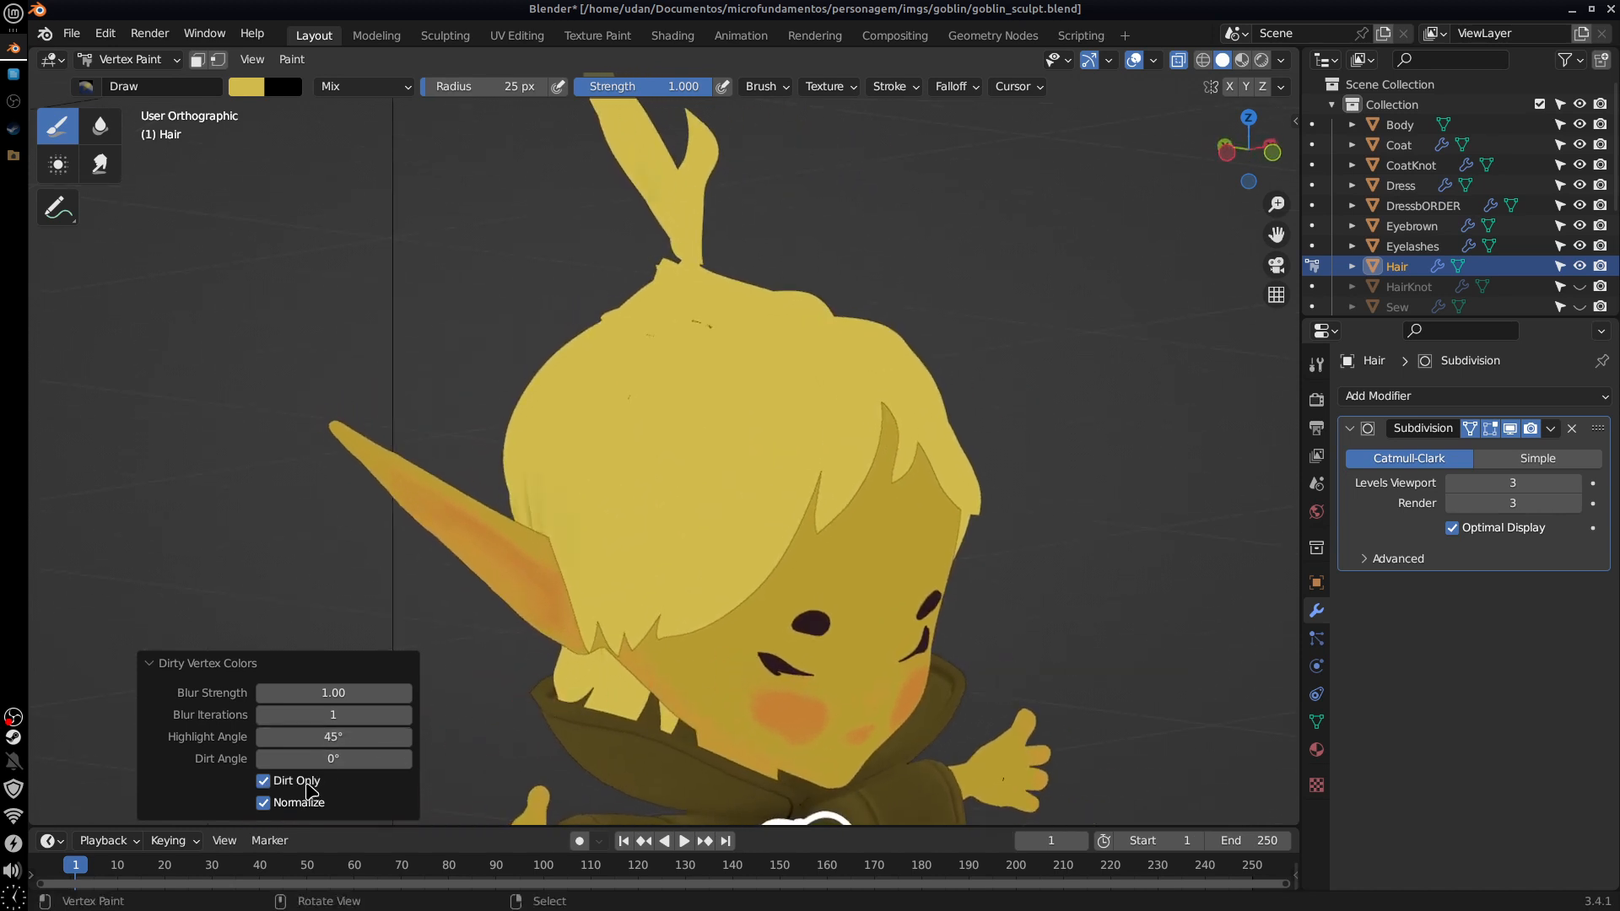
pyautogui.click(263, 803)
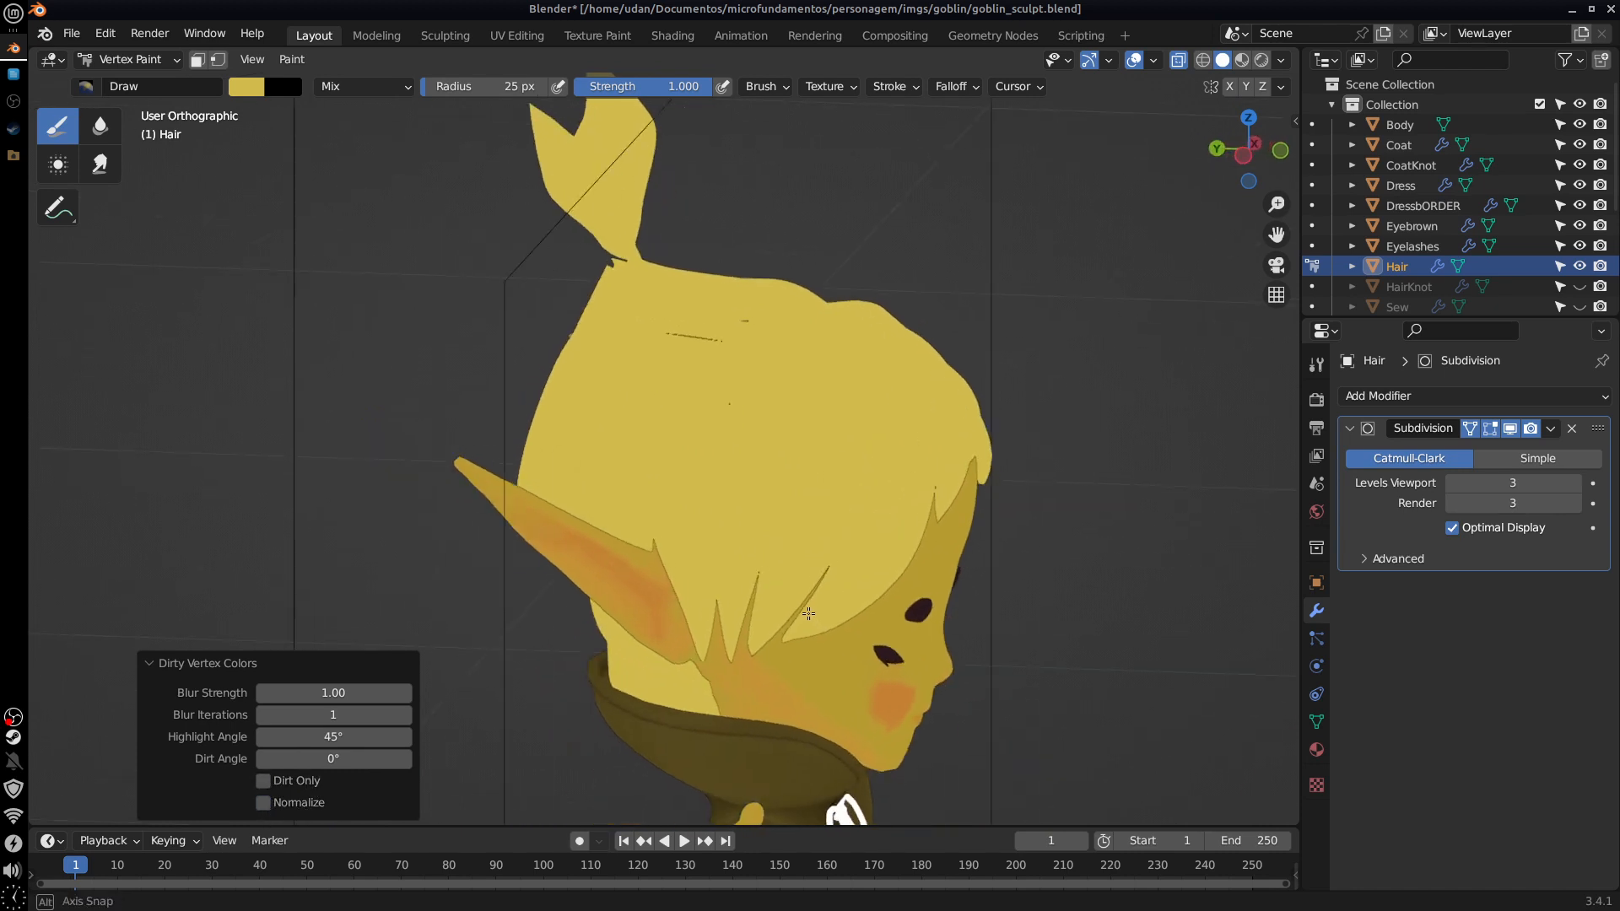
pyautogui.moveTo(809, 614); pyautogui.dragTo(734, 632, button='middle')
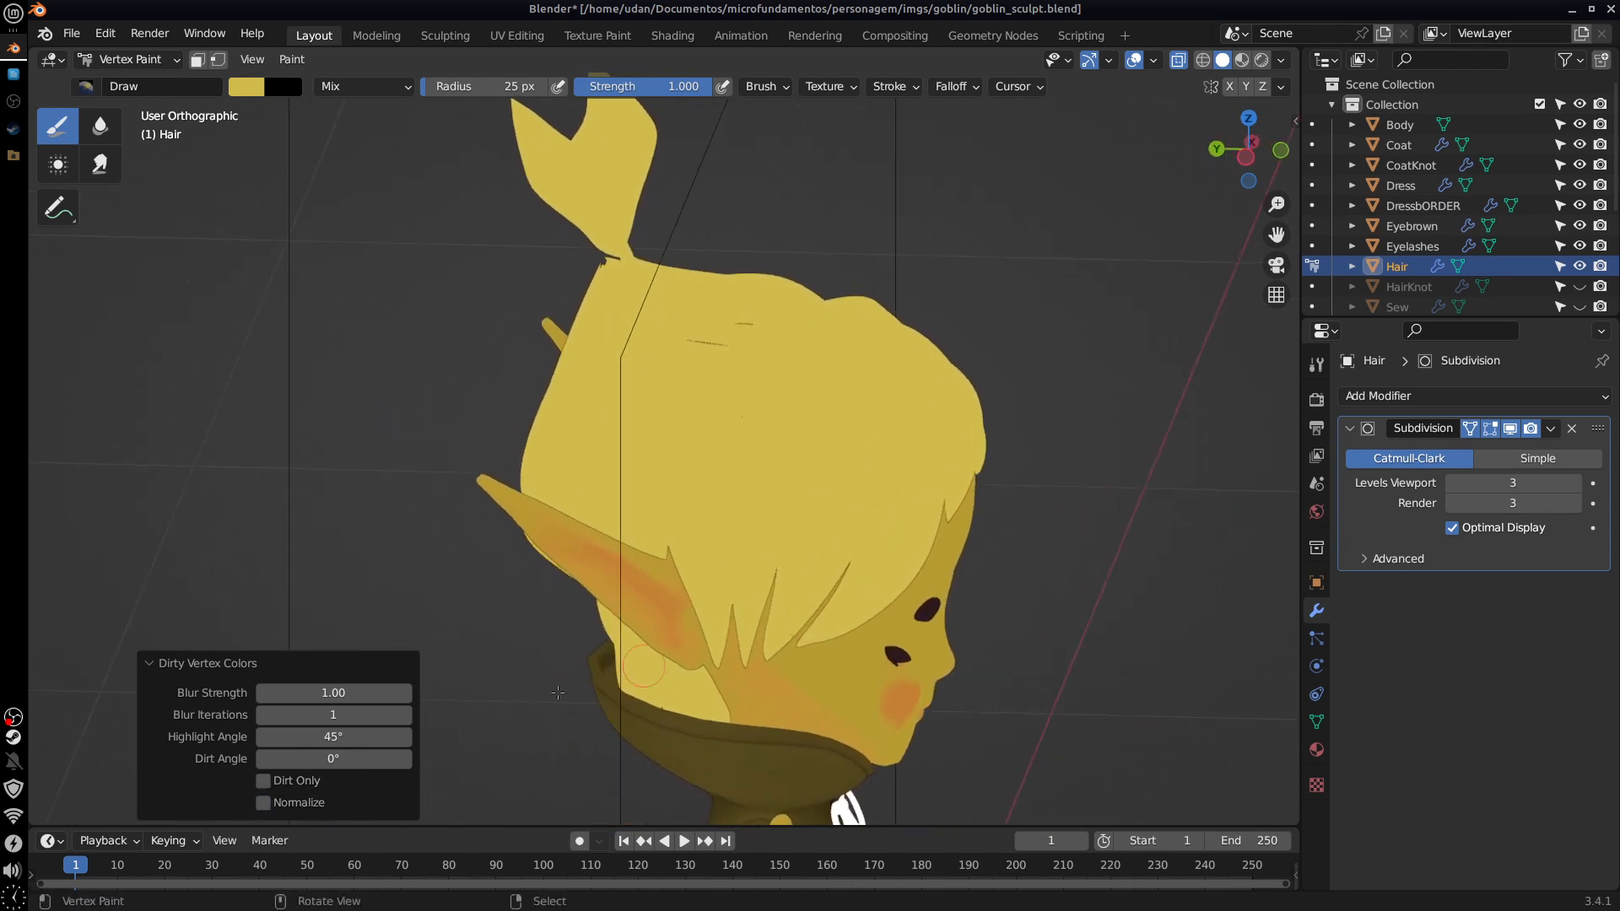
pyautogui.doubleClick(351, 742)
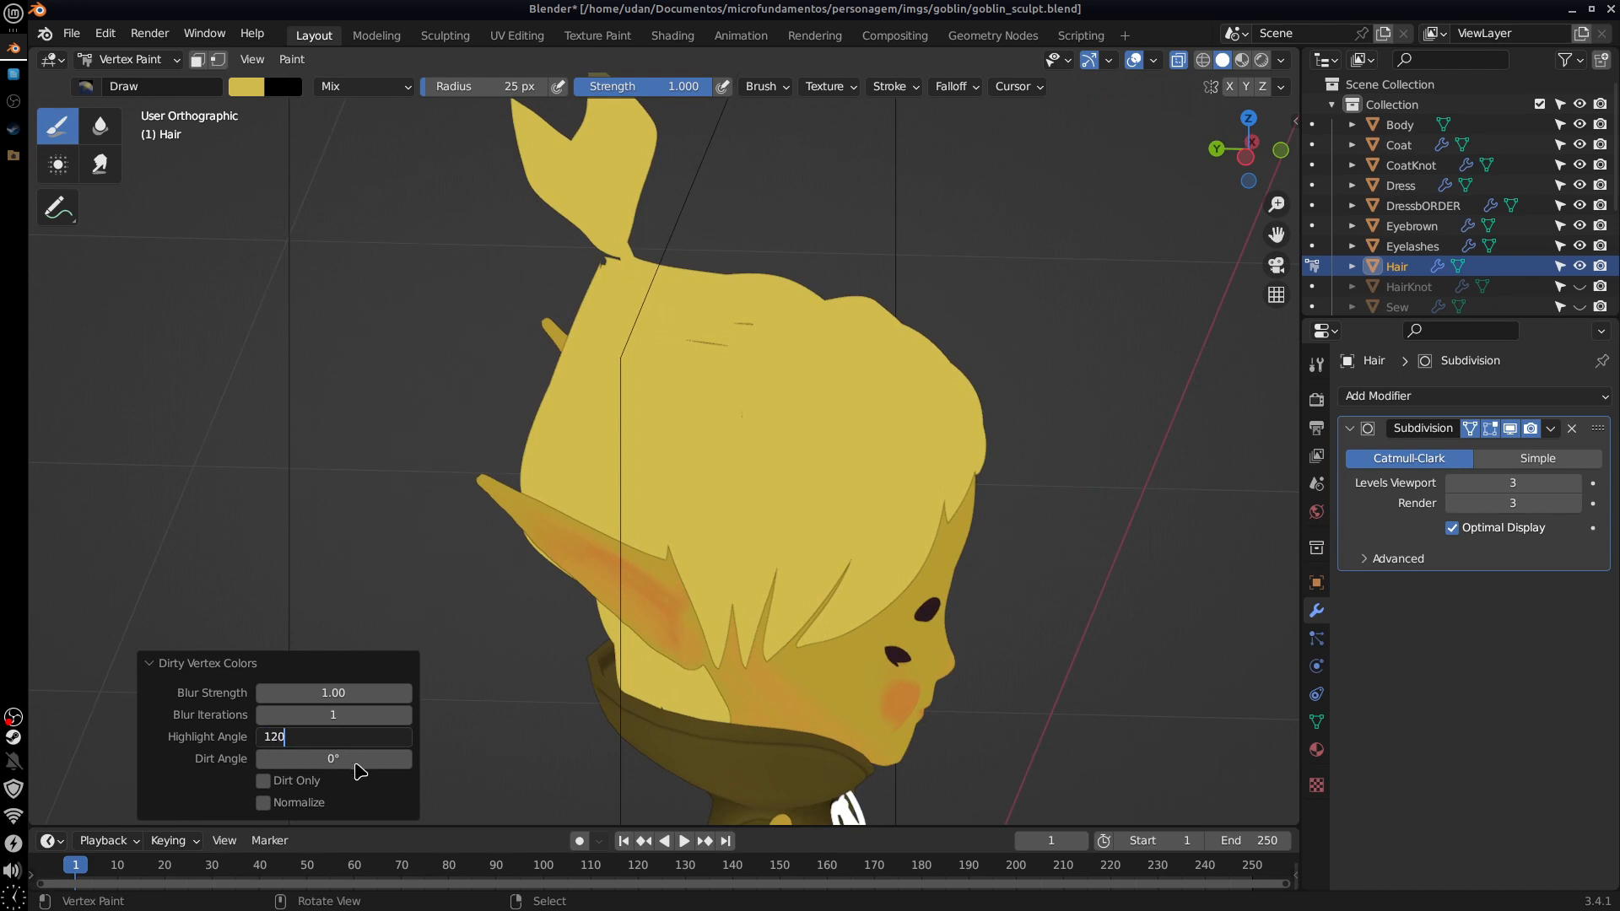
pyautogui.press('Return')
pyautogui.moveTo(809, 641); pyautogui.dragTo(775, 596, button='middle')
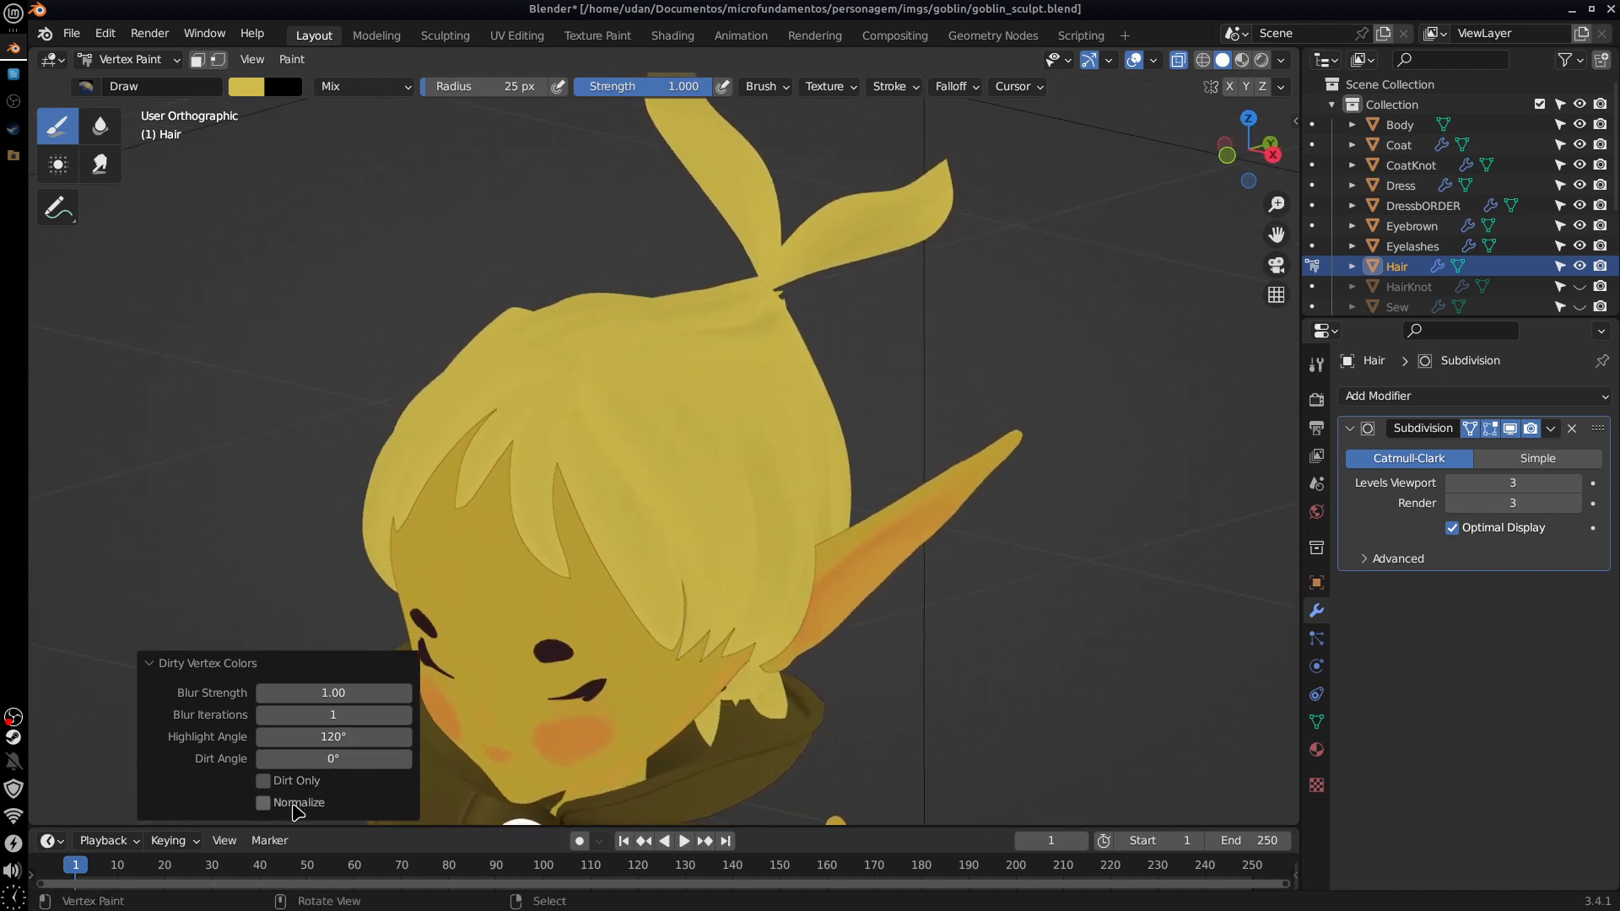
pyautogui.click(264, 803)
pyautogui.click(303, 812)
pyautogui.moveTo(850, 584); pyautogui.dragTo(1072, 574, button='middle')
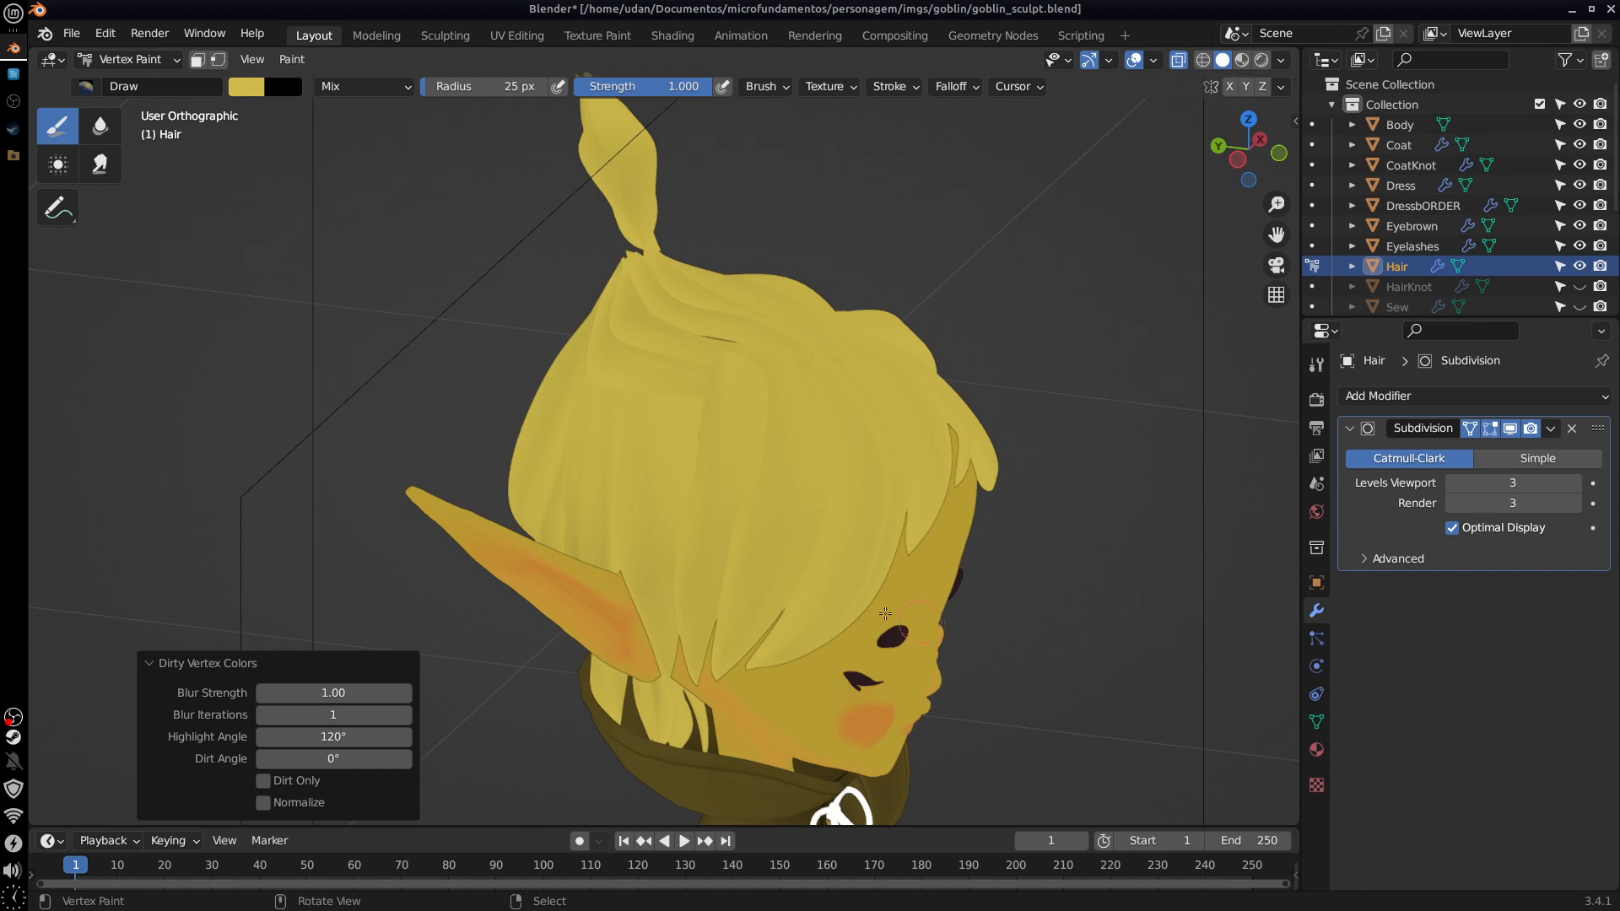
# Step: Try inverting Hair's vertex colors
pyautogui.click(361, 737)
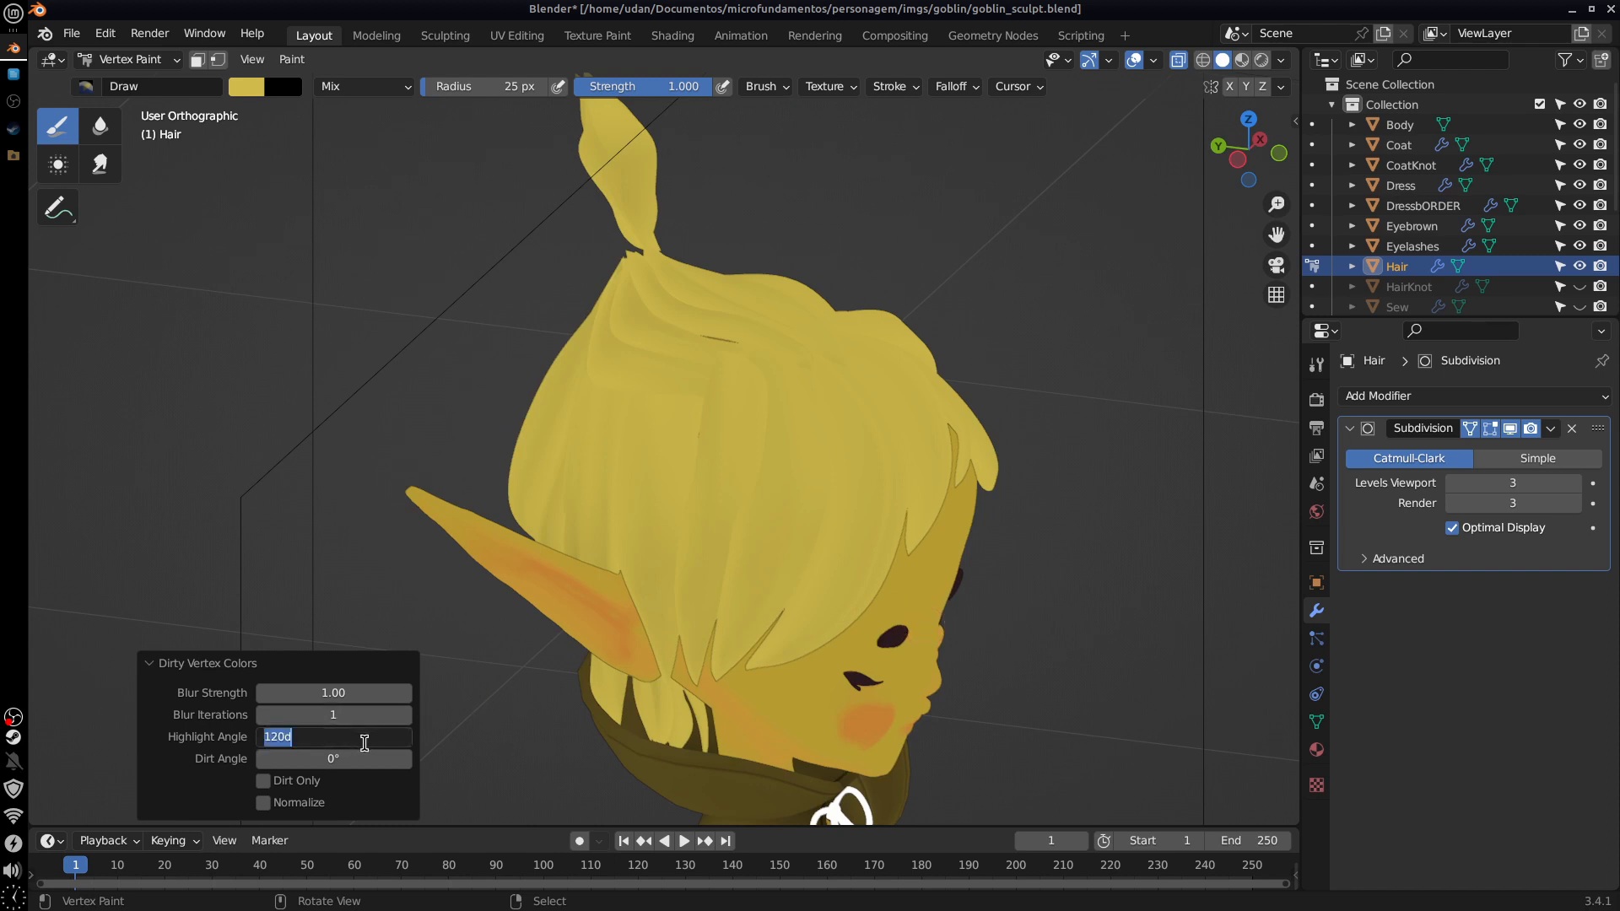
pyautogui.click(292, 59)
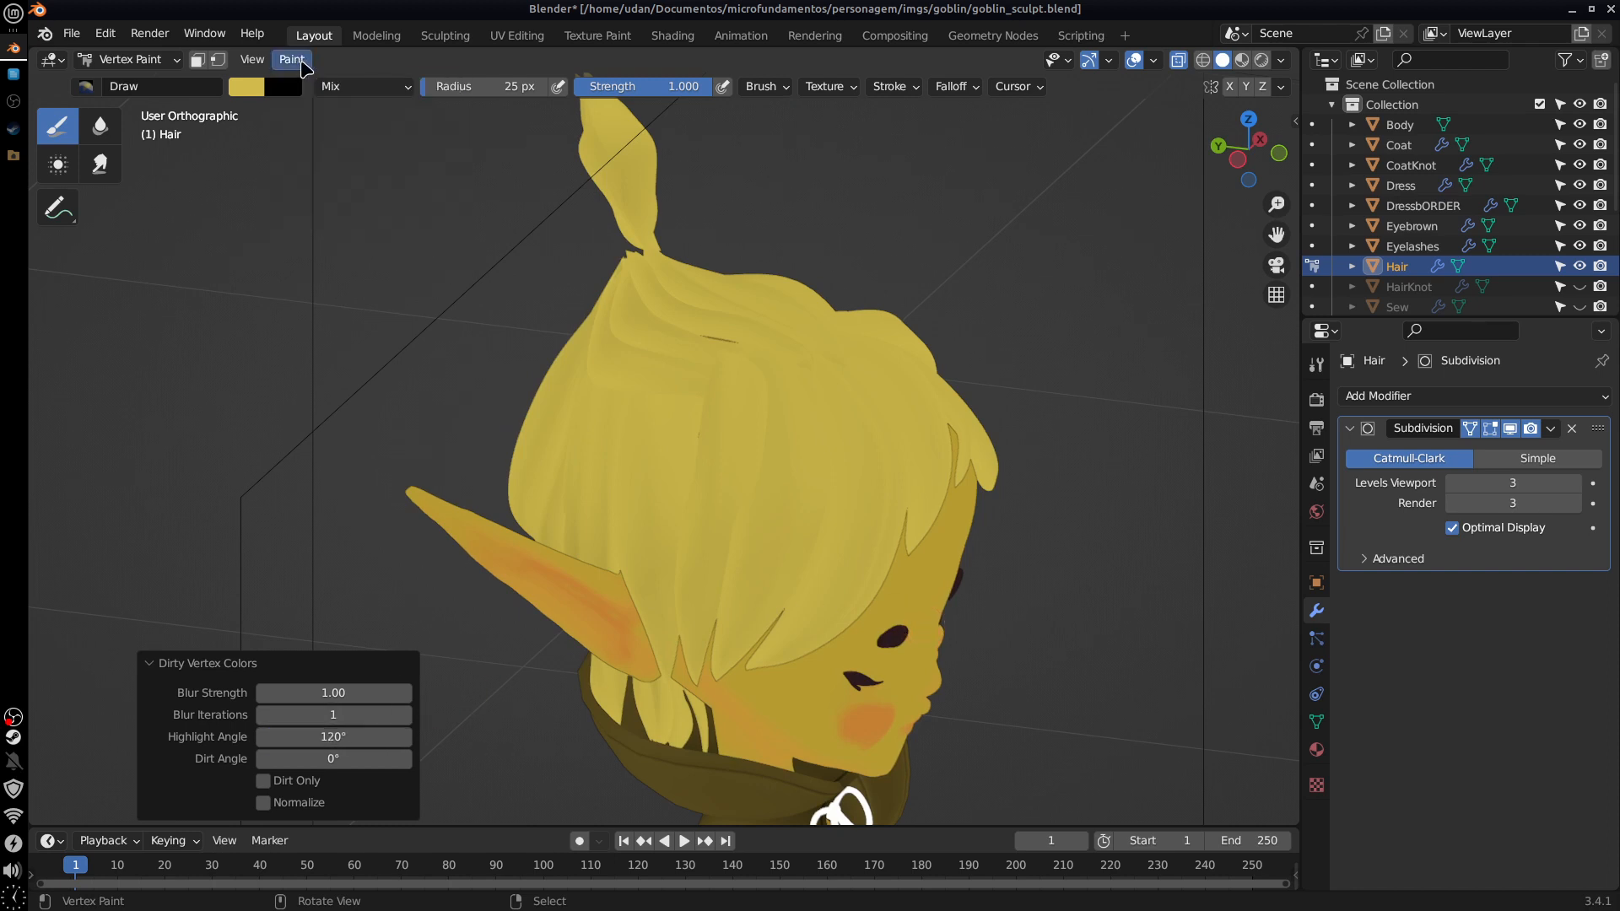
pyautogui.click(292, 59)
pyautogui.press('Return')
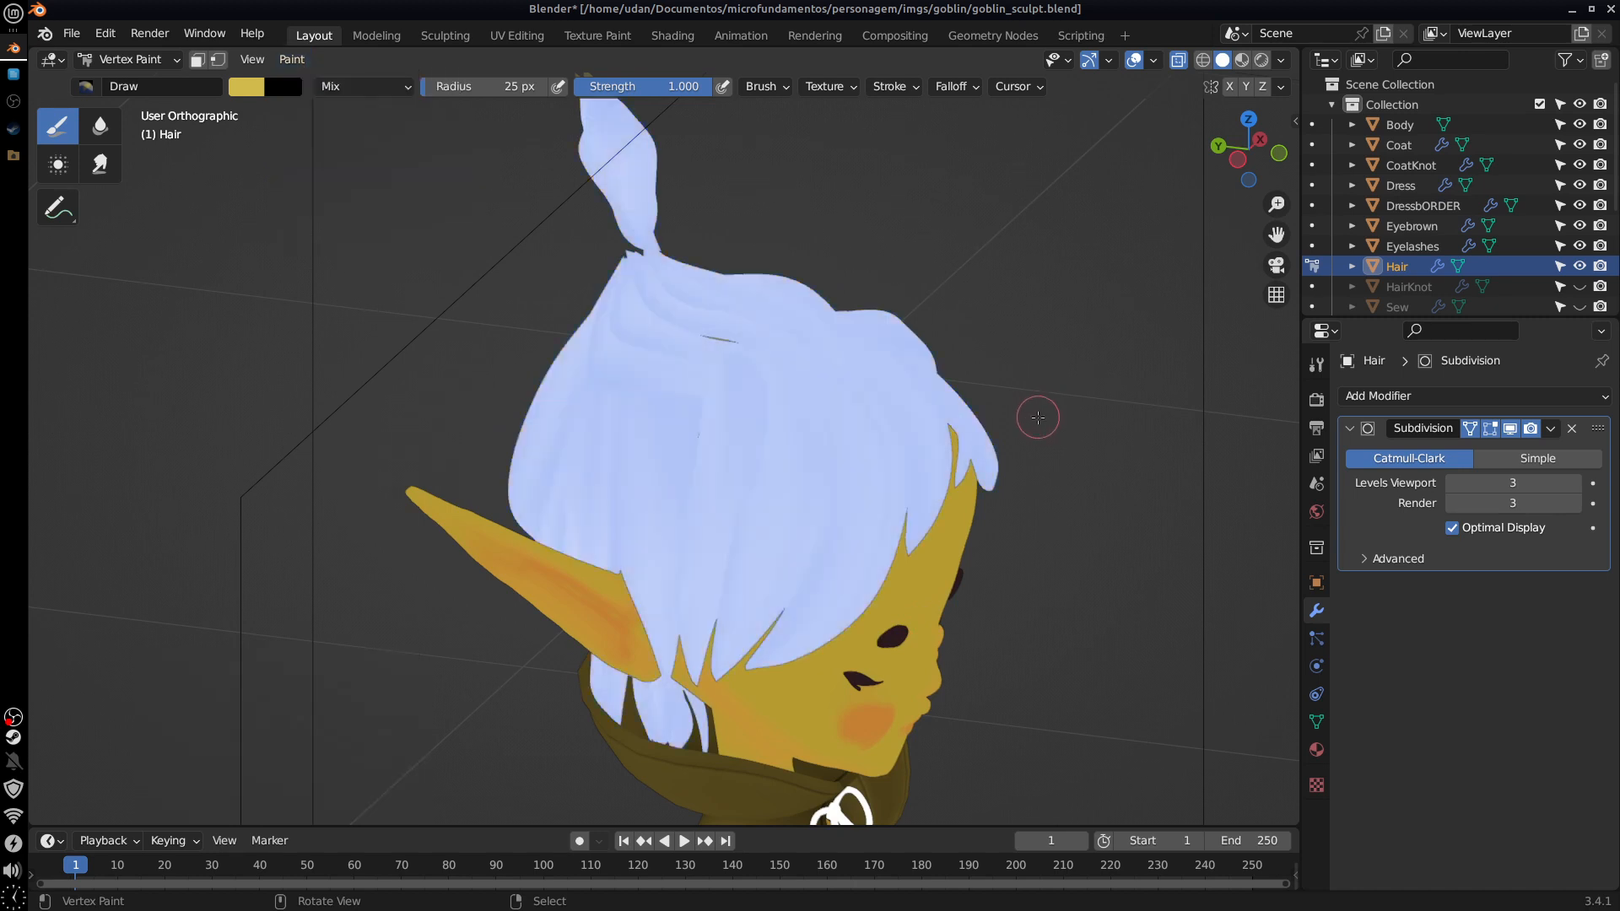
pyautogui.moveTo(1038, 413)
pyautogui.mouseDown(button='middle')
pyautogui.moveTo(1012, 362)
pyautogui.moveTo(1046, 398)
pyautogui.moveTo(859, 400)
pyautogui.mouseUp(button='middle')
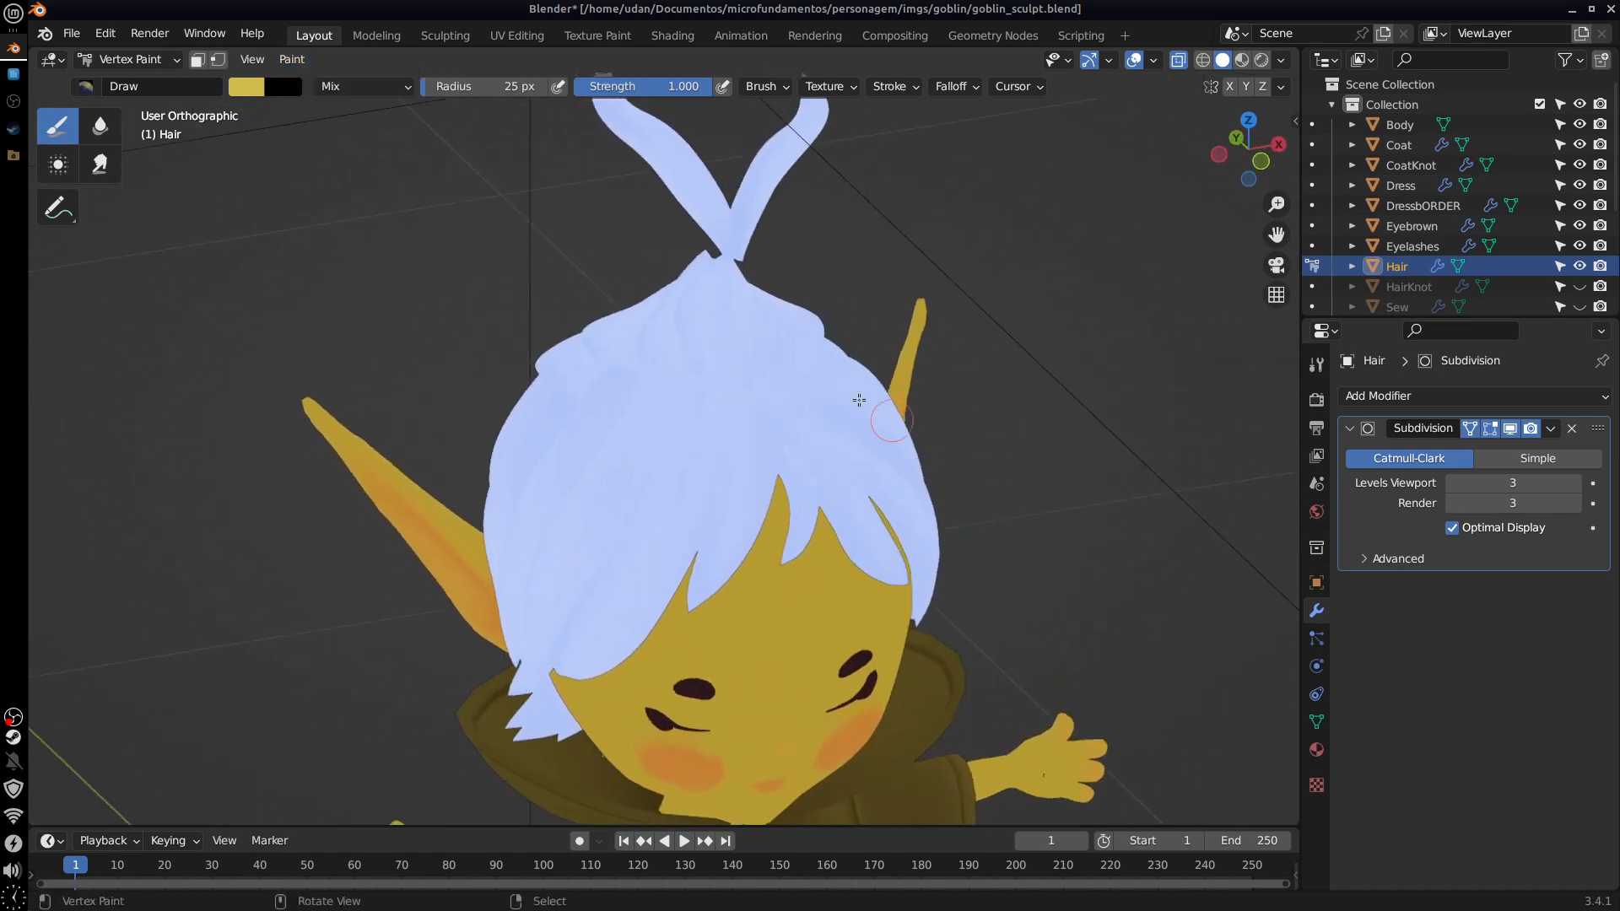
# Step: Refill Hair with the light yellow brush color and reapply Dirty Vertex Colors
pyautogui.click(292, 59)
pyautogui.hotkey('shift', 'k')
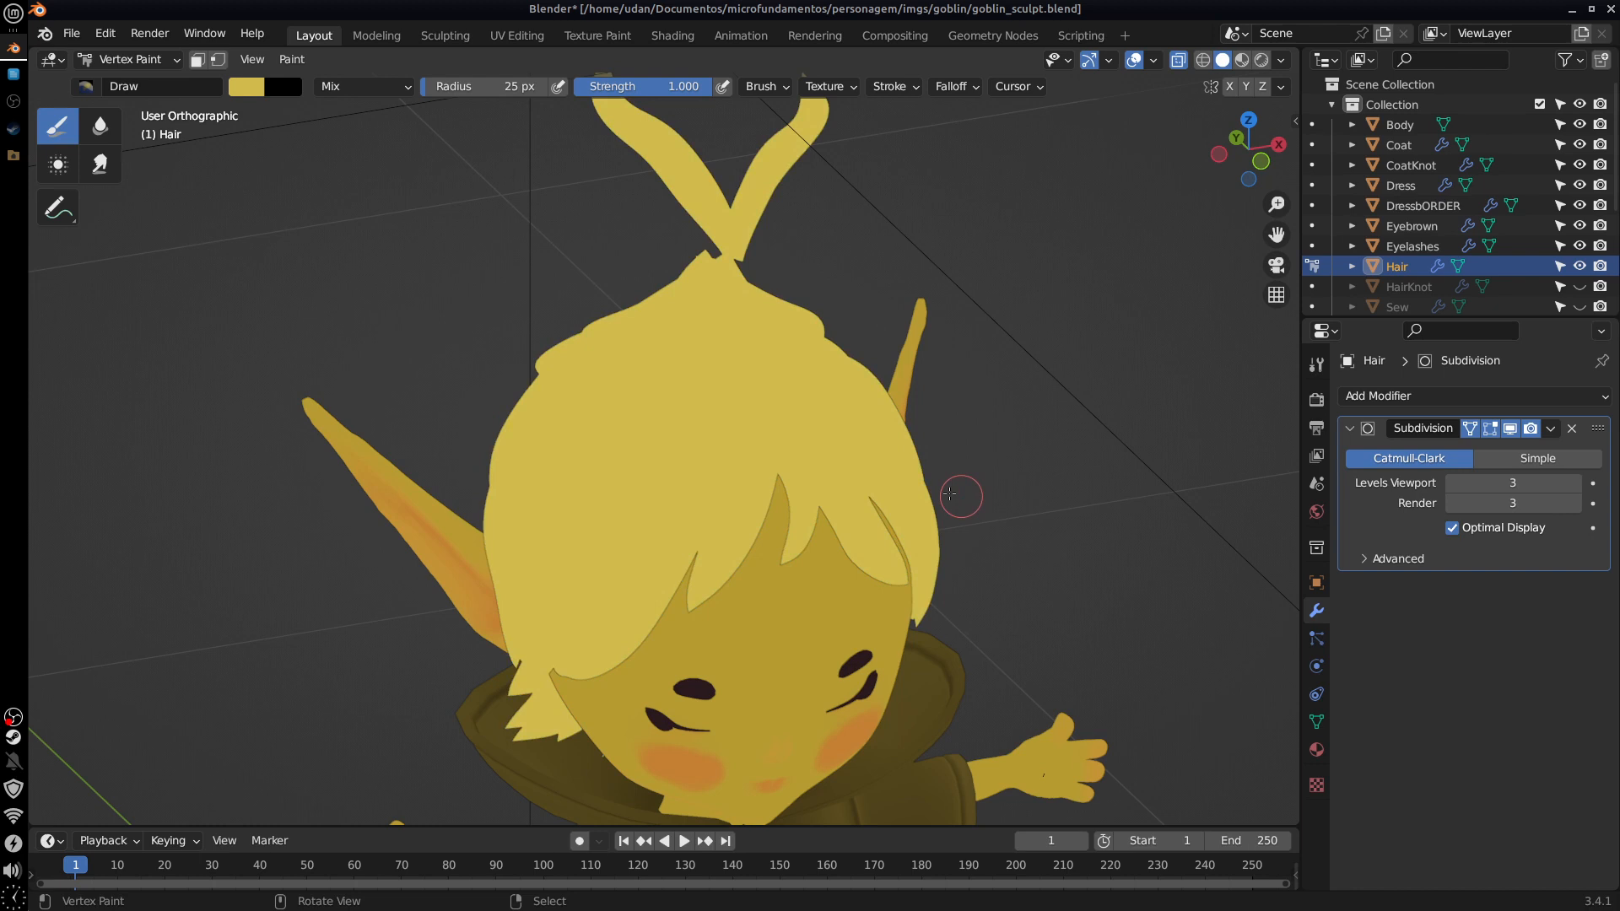
pyautogui.click(291, 59)
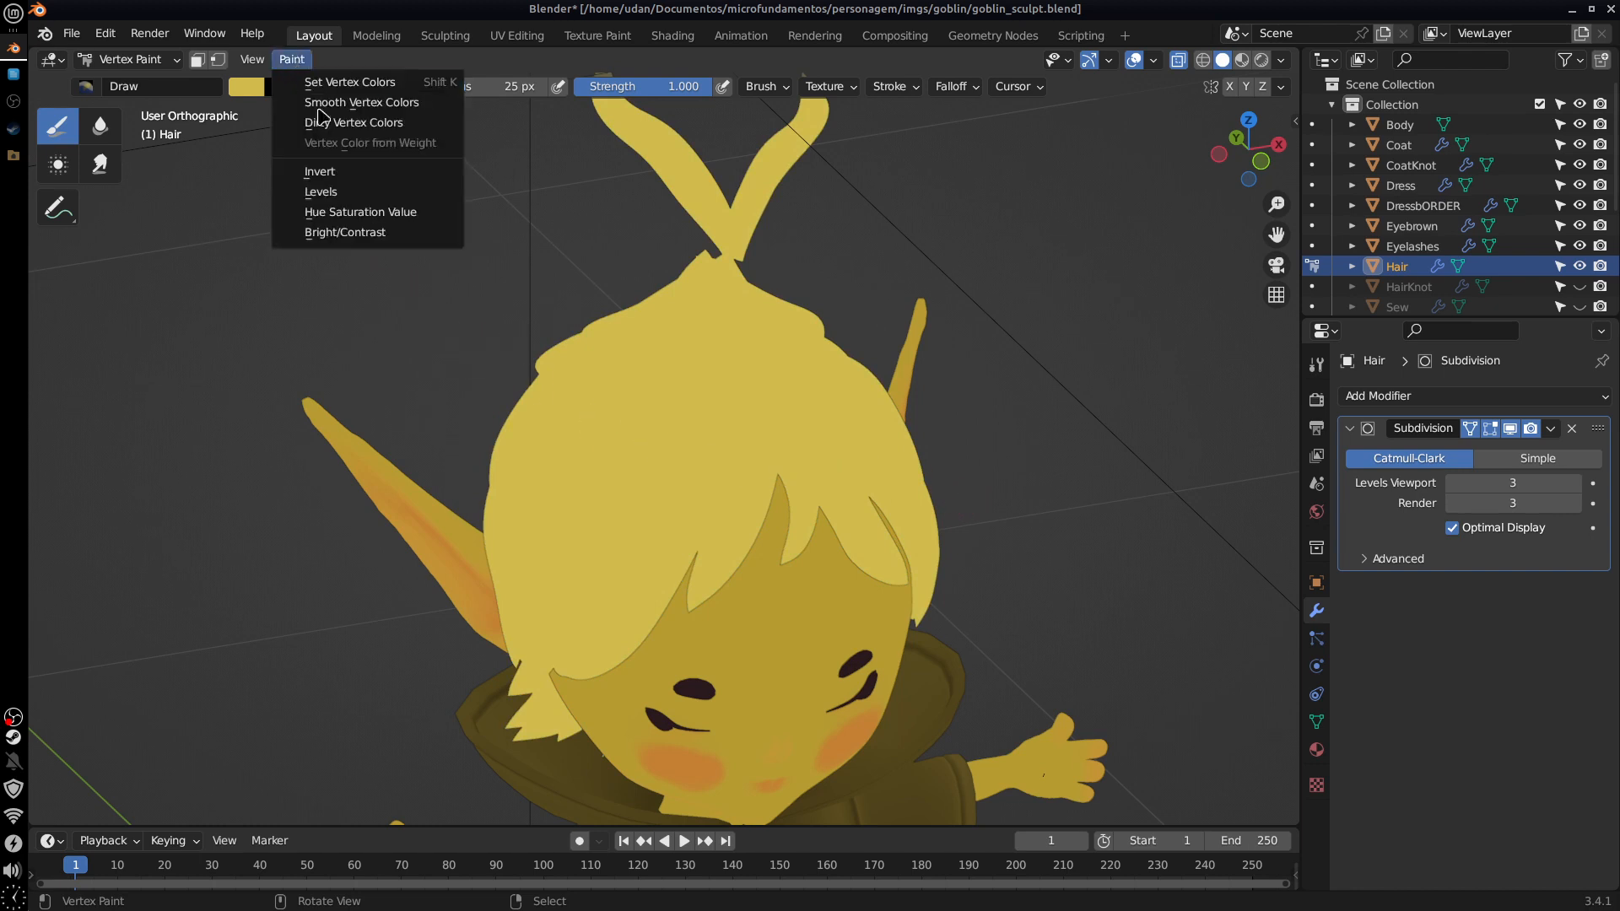
pyautogui.click(419, 124)
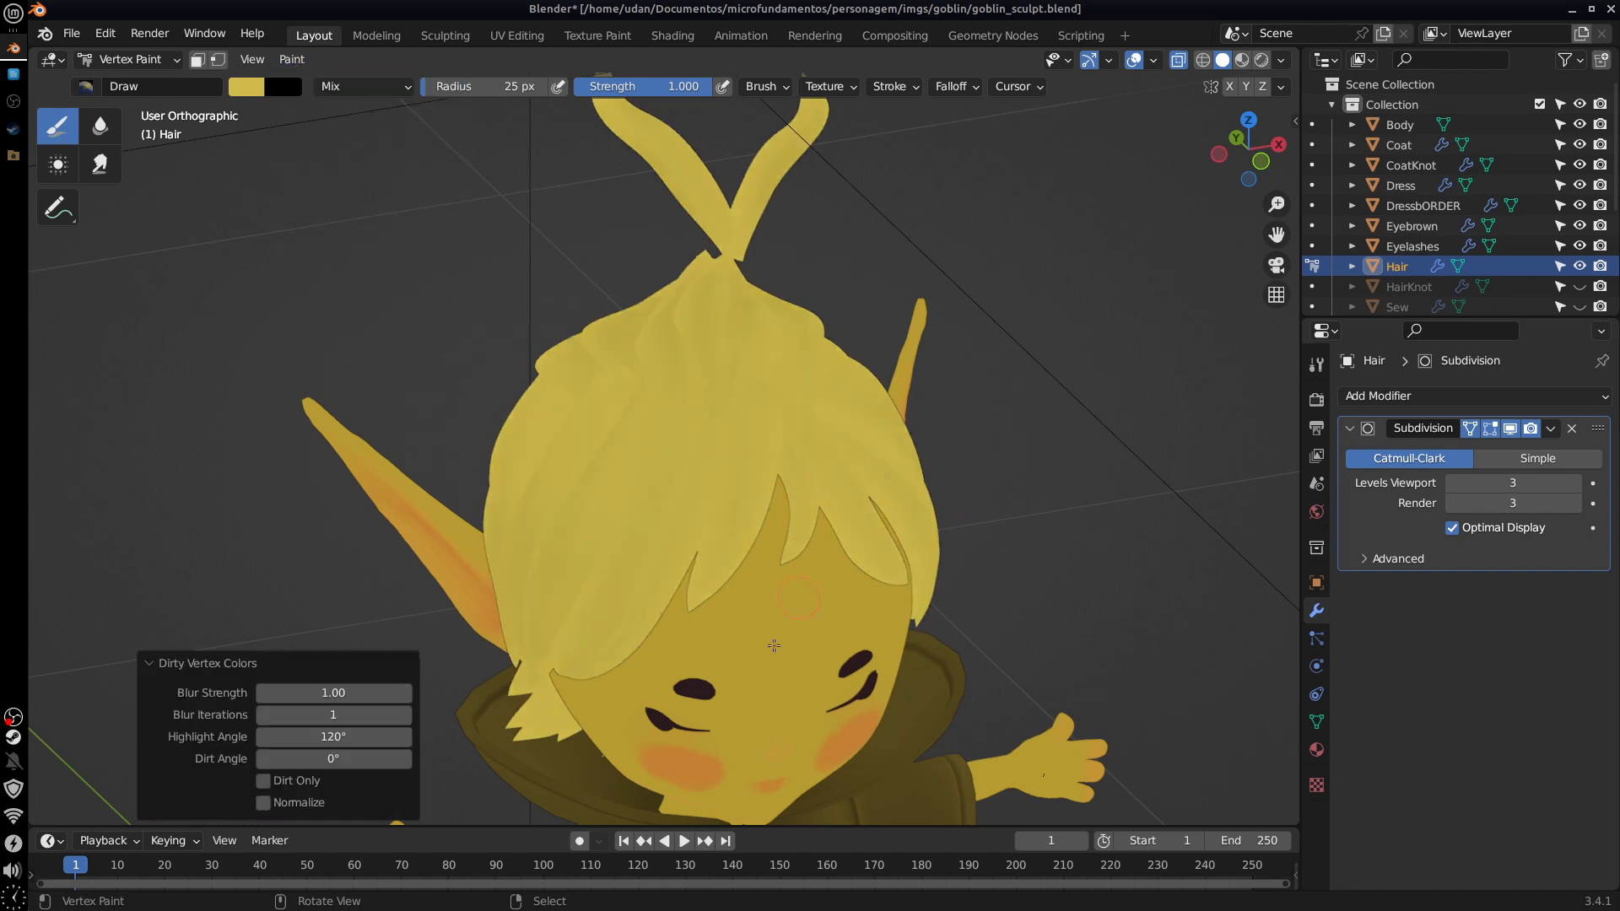
# Step: Set the Highlight Angle of Hair's Dirty Vertex Colors to 180° and enable Normalize
pyautogui.click(350, 741)
pyautogui.write('18')
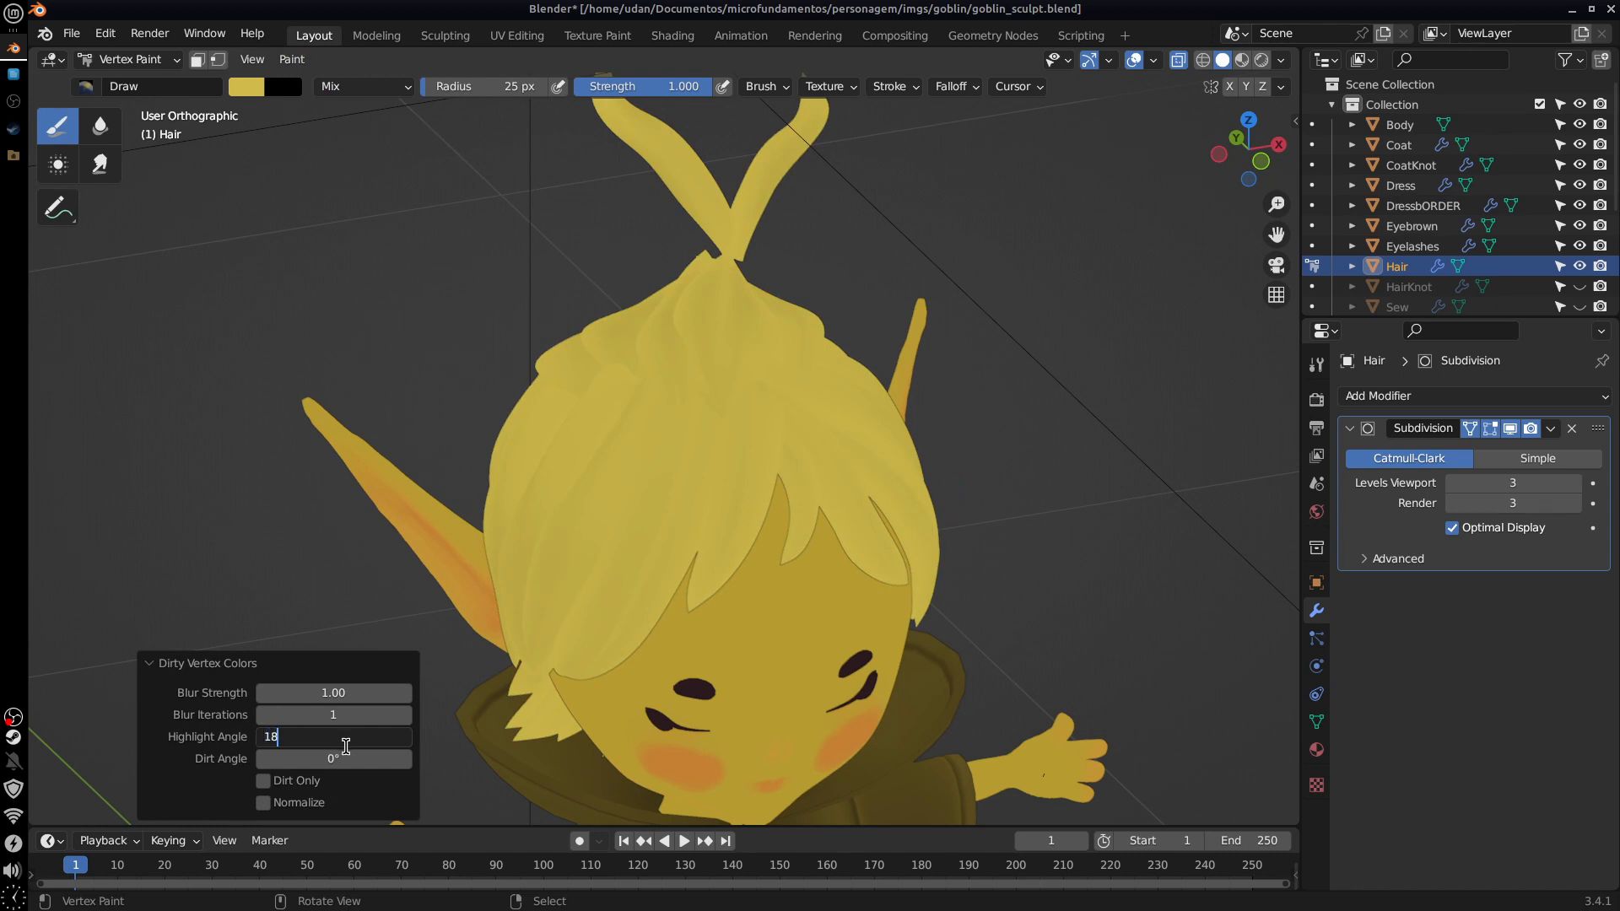
pyautogui.write('0')
pyautogui.press('Return')
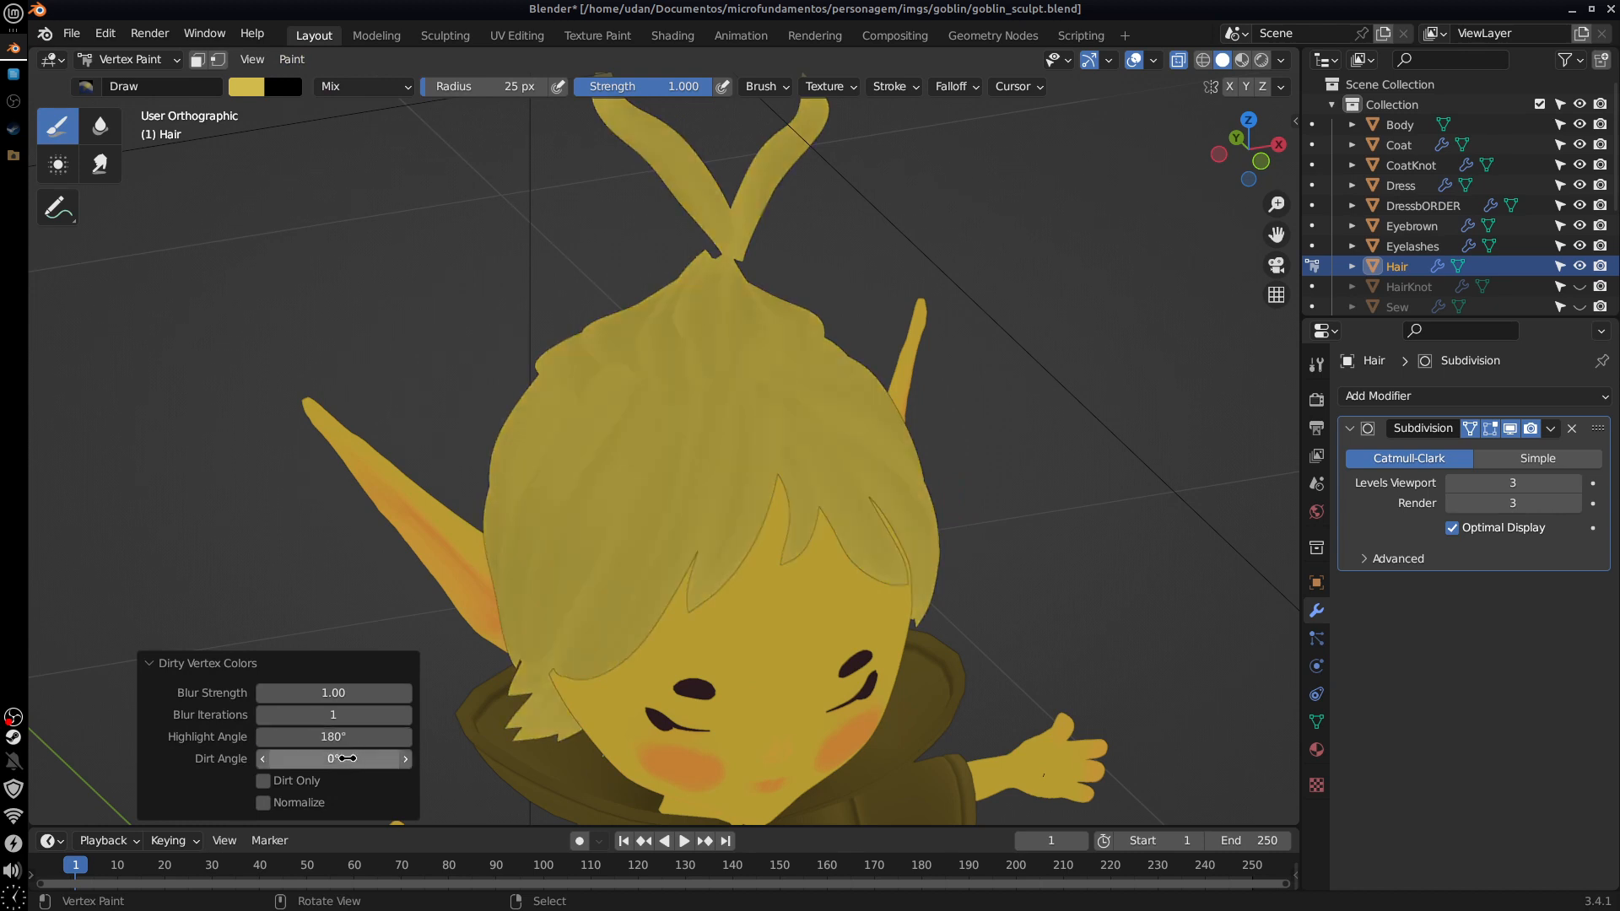
pyautogui.click(263, 802)
pyautogui.moveTo(802, 549)
pyautogui.mouseDown(button='middle')
pyautogui.moveTo(933, 541)
pyautogui.moveTo(949, 506)
pyautogui.moveTo(919, 462)
pyautogui.moveTo(892, 459)
pyautogui.mouseUp(button='middle')
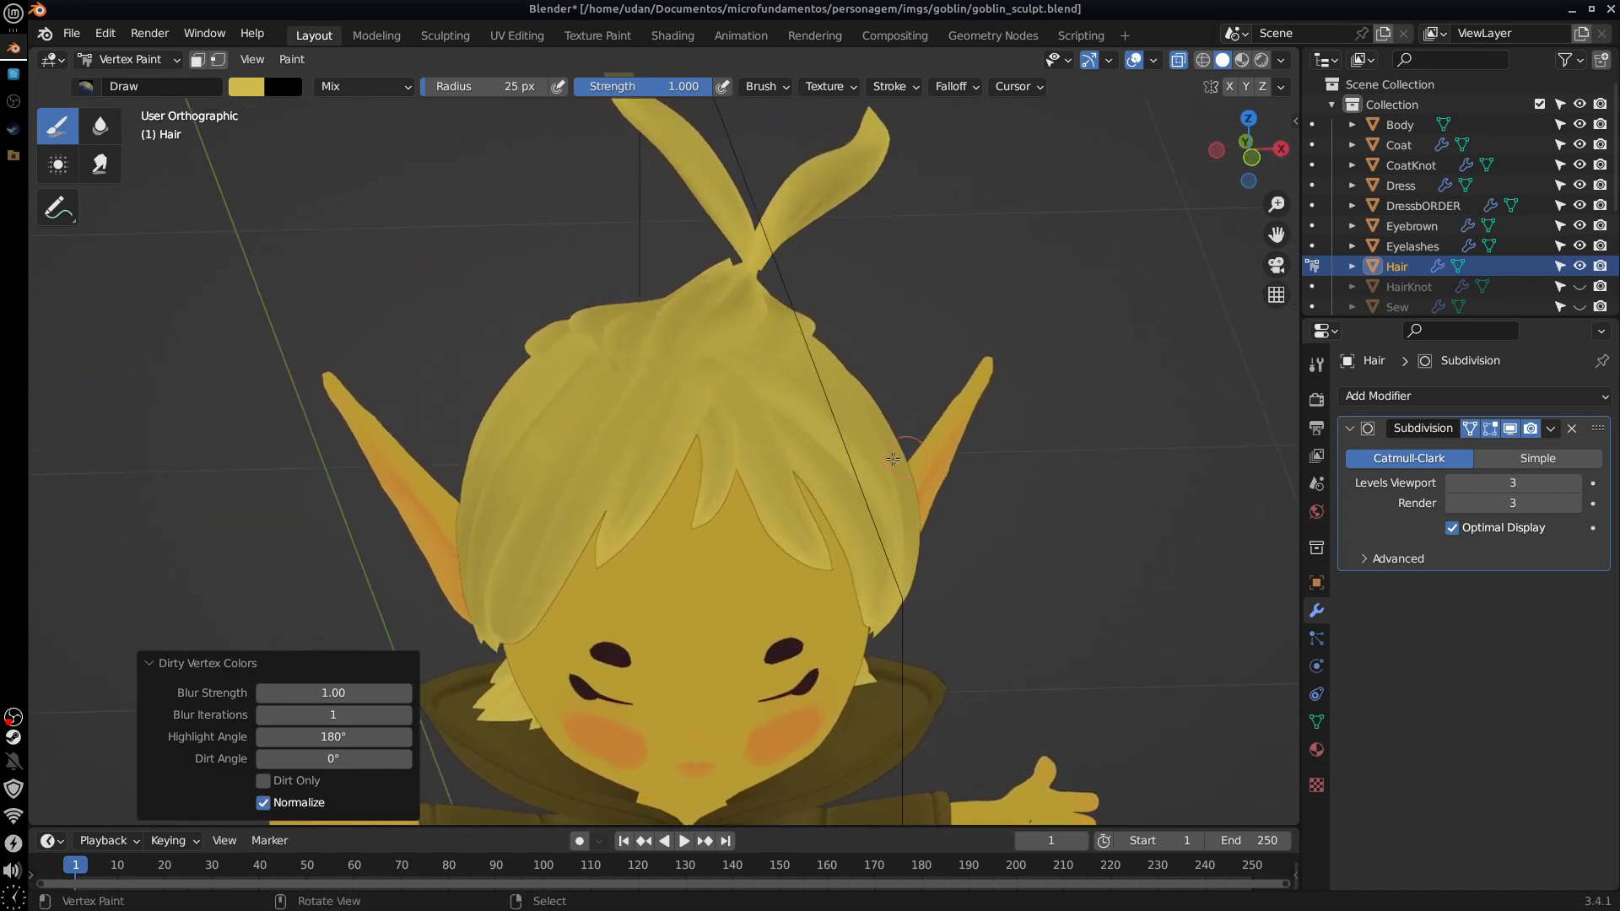
# Step: Try inverting the vertex colors of the Hair shaded with Dirty Vertex Colors
pyautogui.click(292, 59)
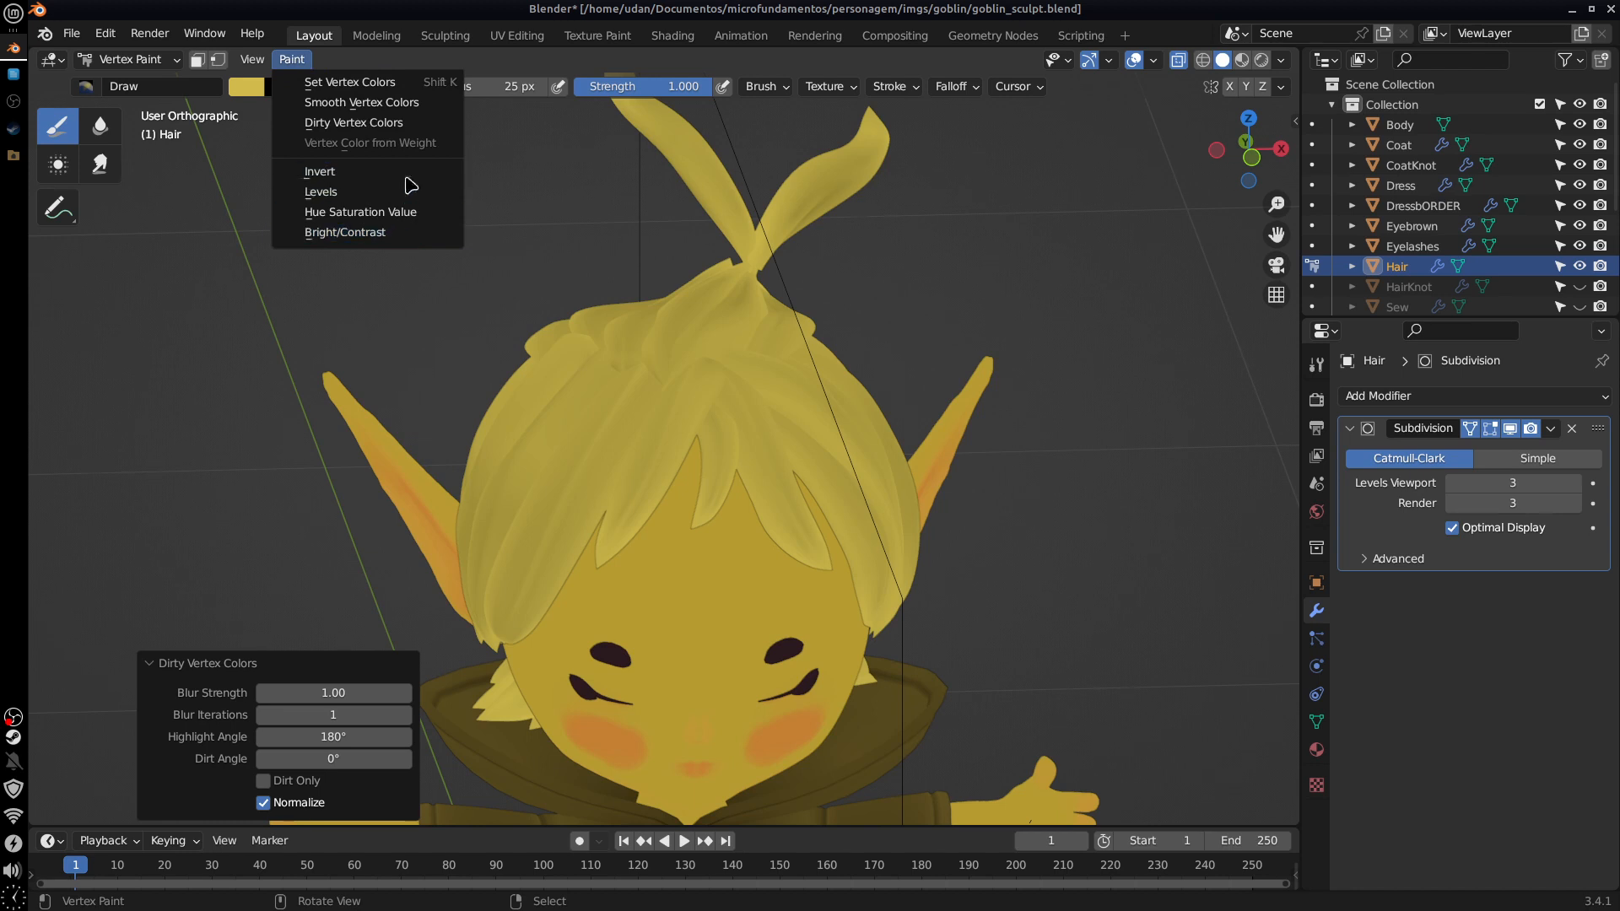
pyautogui.click(346, 172)
pyautogui.moveTo(970, 502)
pyautogui.mouseDown(button='middle')
pyautogui.moveTo(1139, 473)
pyautogui.moveTo(1197, 511)
pyautogui.moveTo(821, 423)
pyautogui.mouseUp(button='middle')
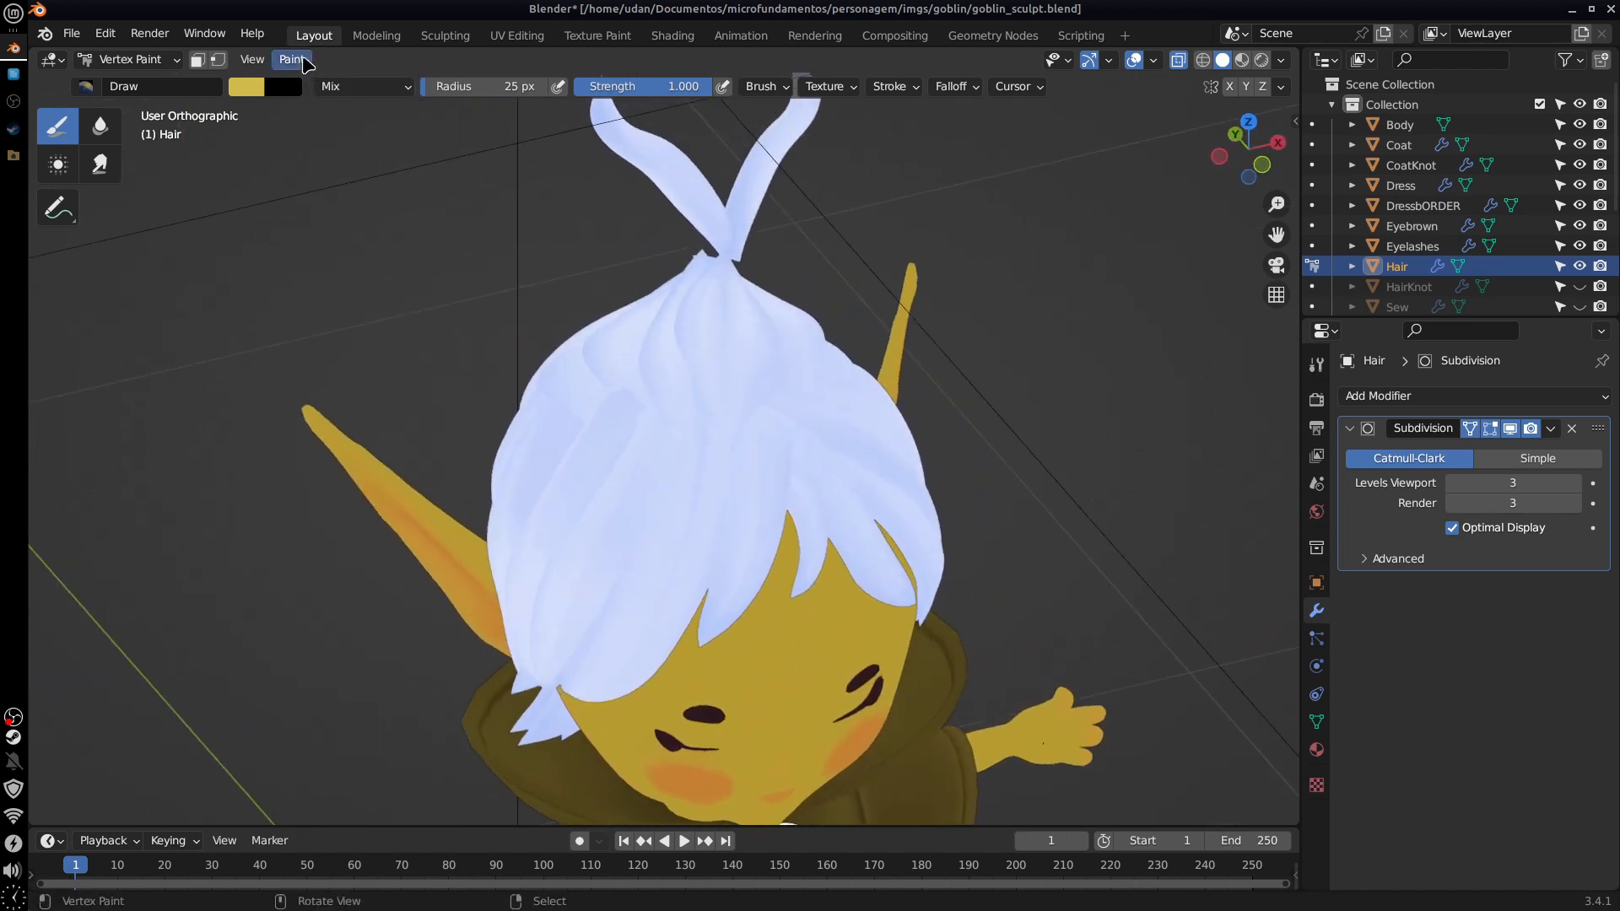
# Step: Try a Hue Saturation Value adjustment on Hair's inverted vertex colors with the Hue at 0
pyautogui.click(292, 59)
pyautogui.click(390, 213)
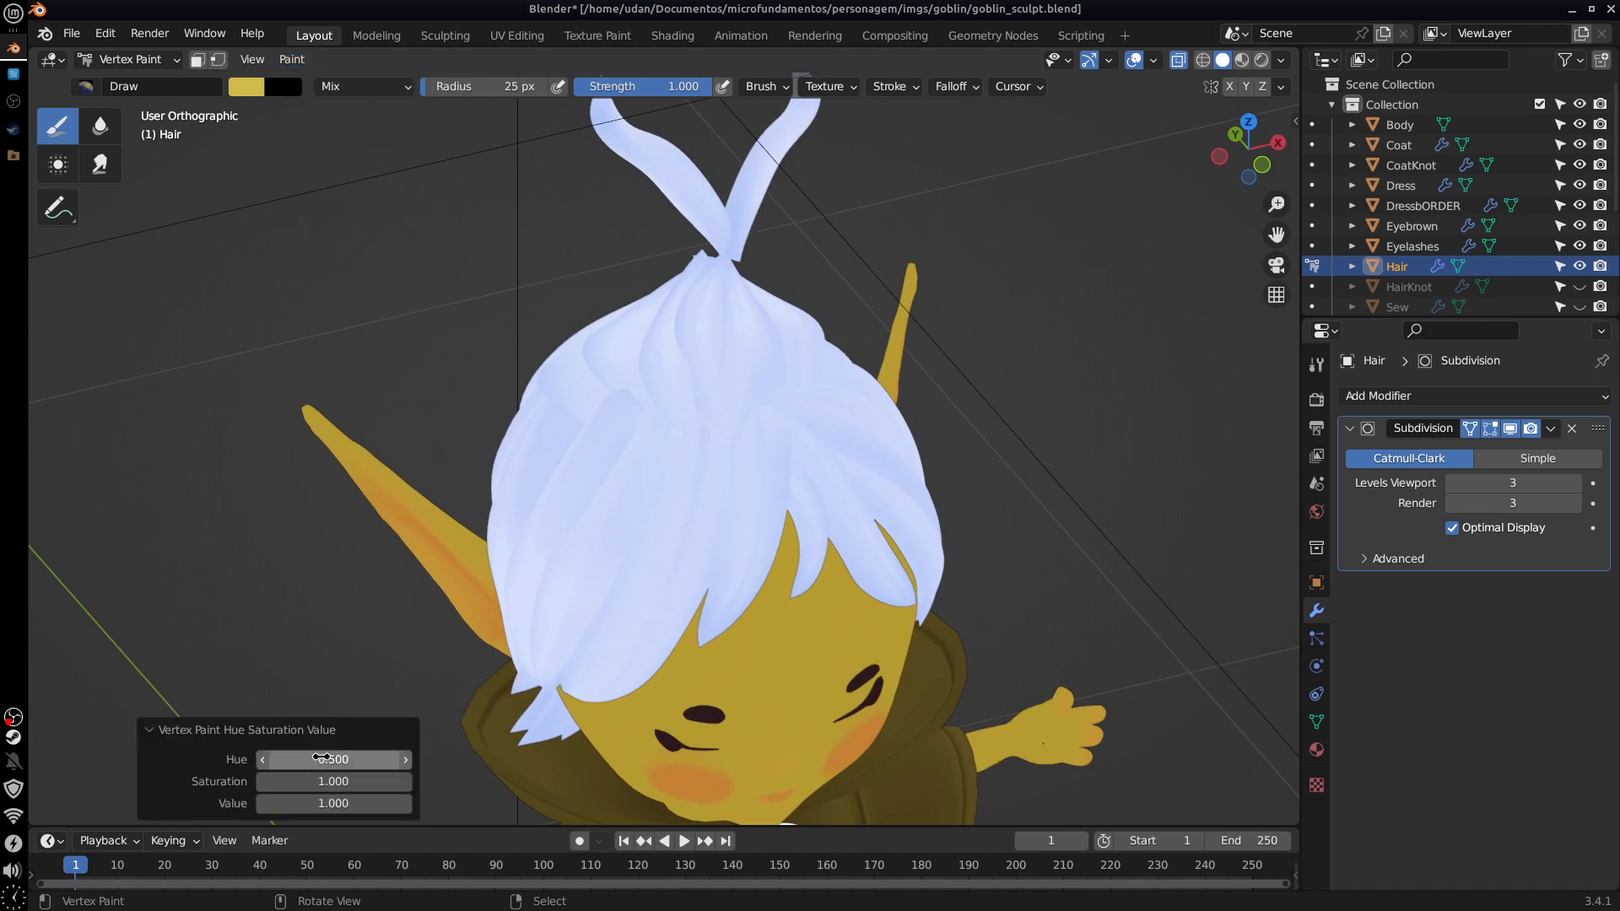
pyautogui.moveTo(526, 753); pyautogui.dragTo(773, 760)
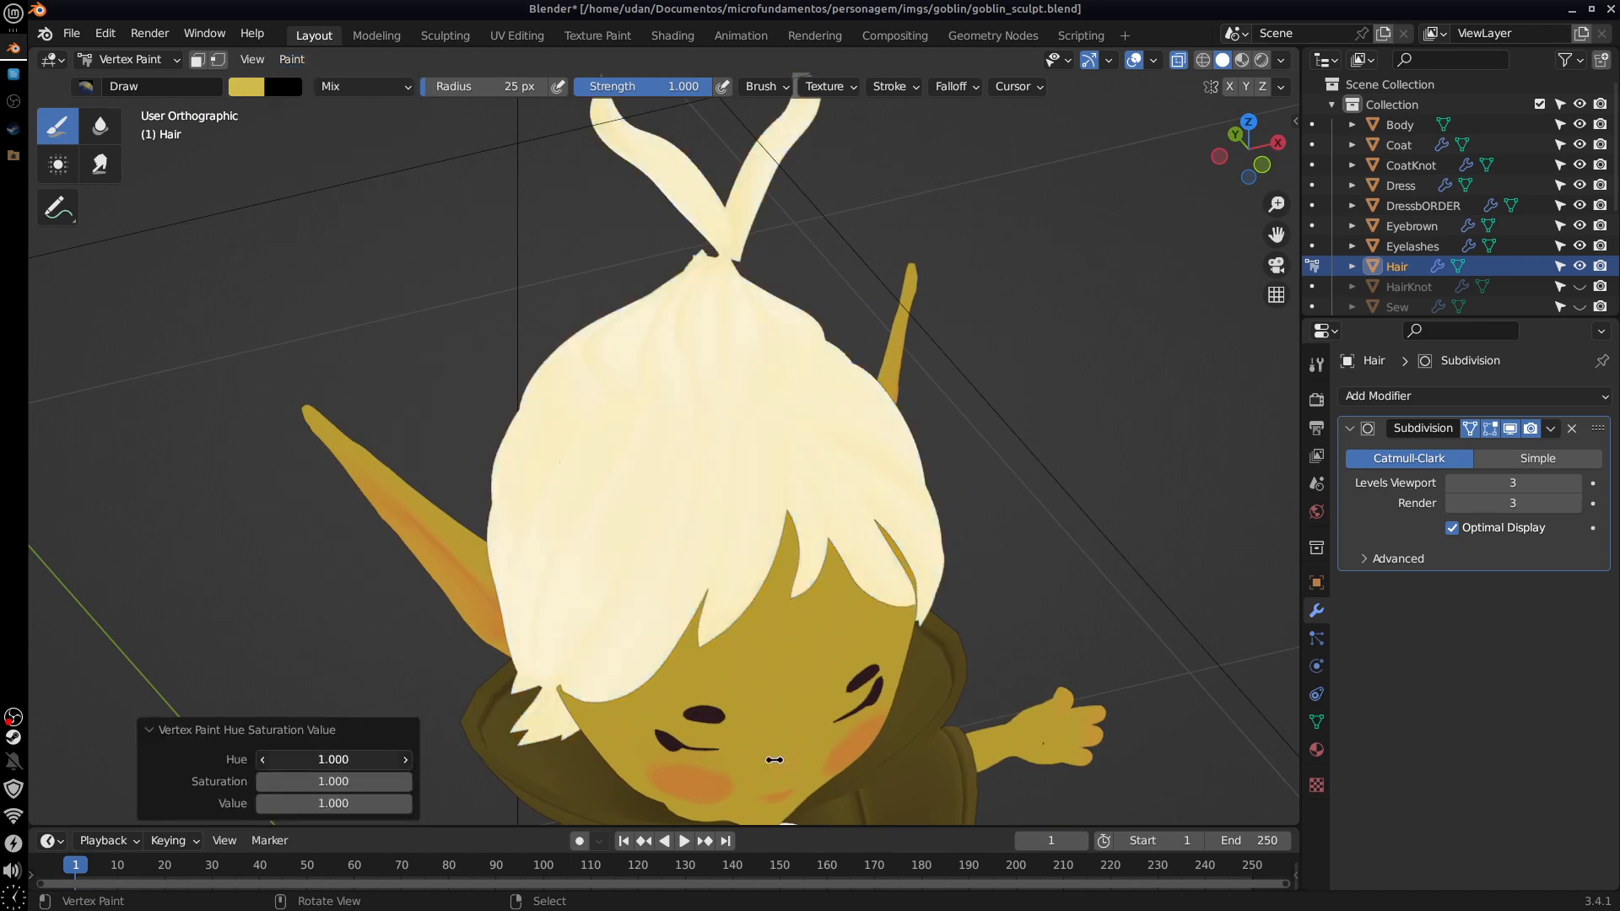
pyautogui.moveTo(555, 752); pyautogui.dragTo(381, 757)
pyautogui.click(395, 760)
pyautogui.click(336, 672)
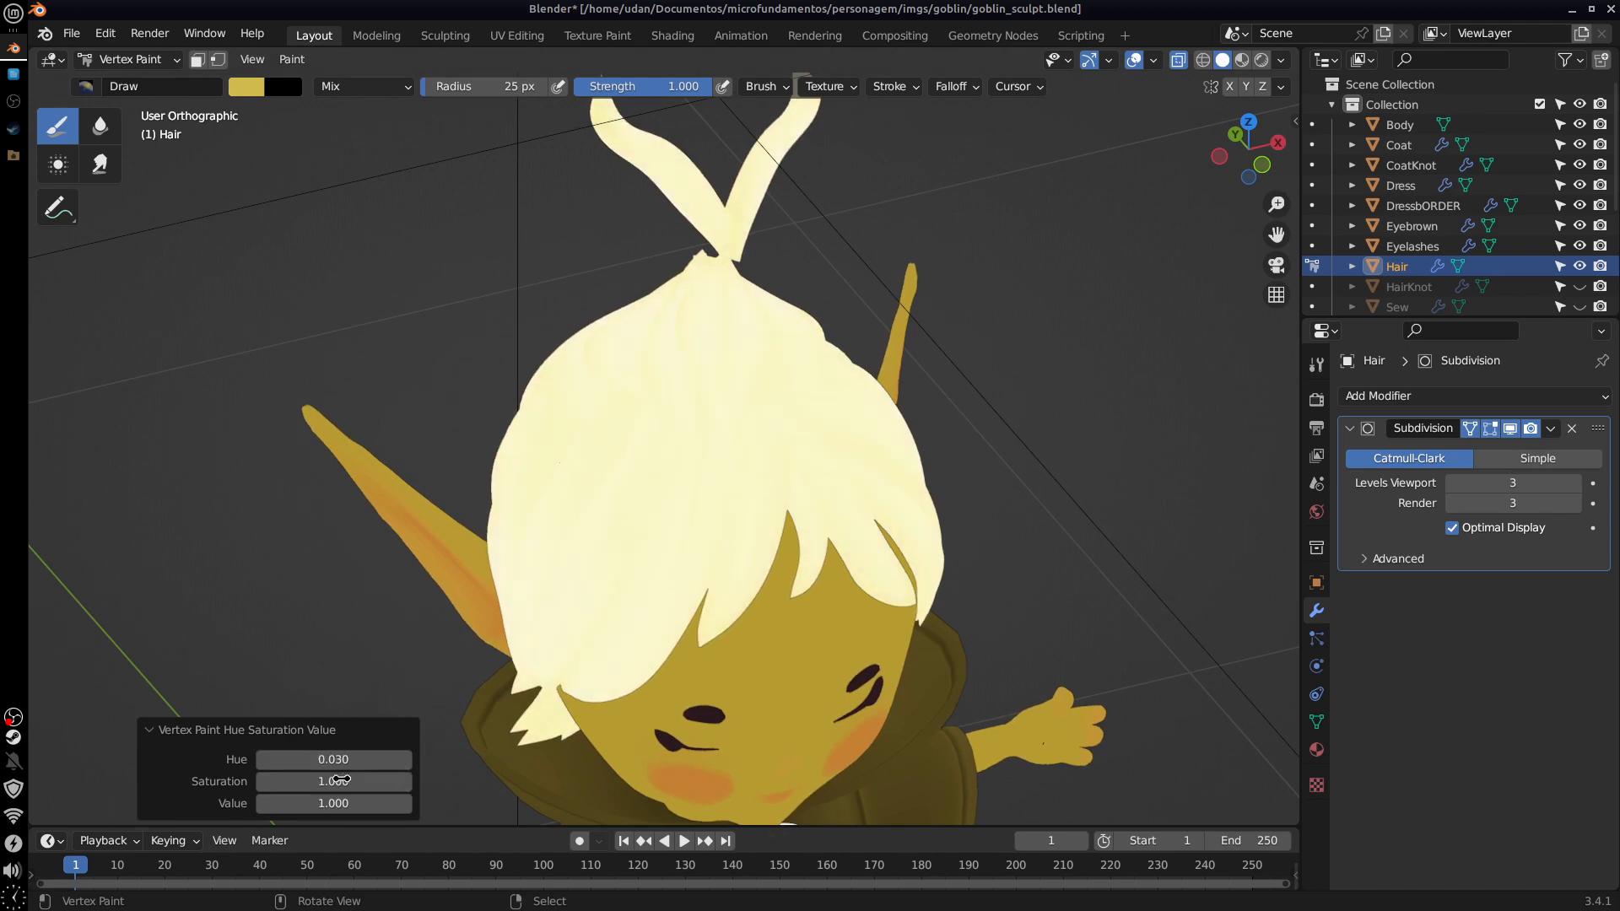
pyautogui.moveTo(339, 763); pyautogui.dragTo(145, 792)
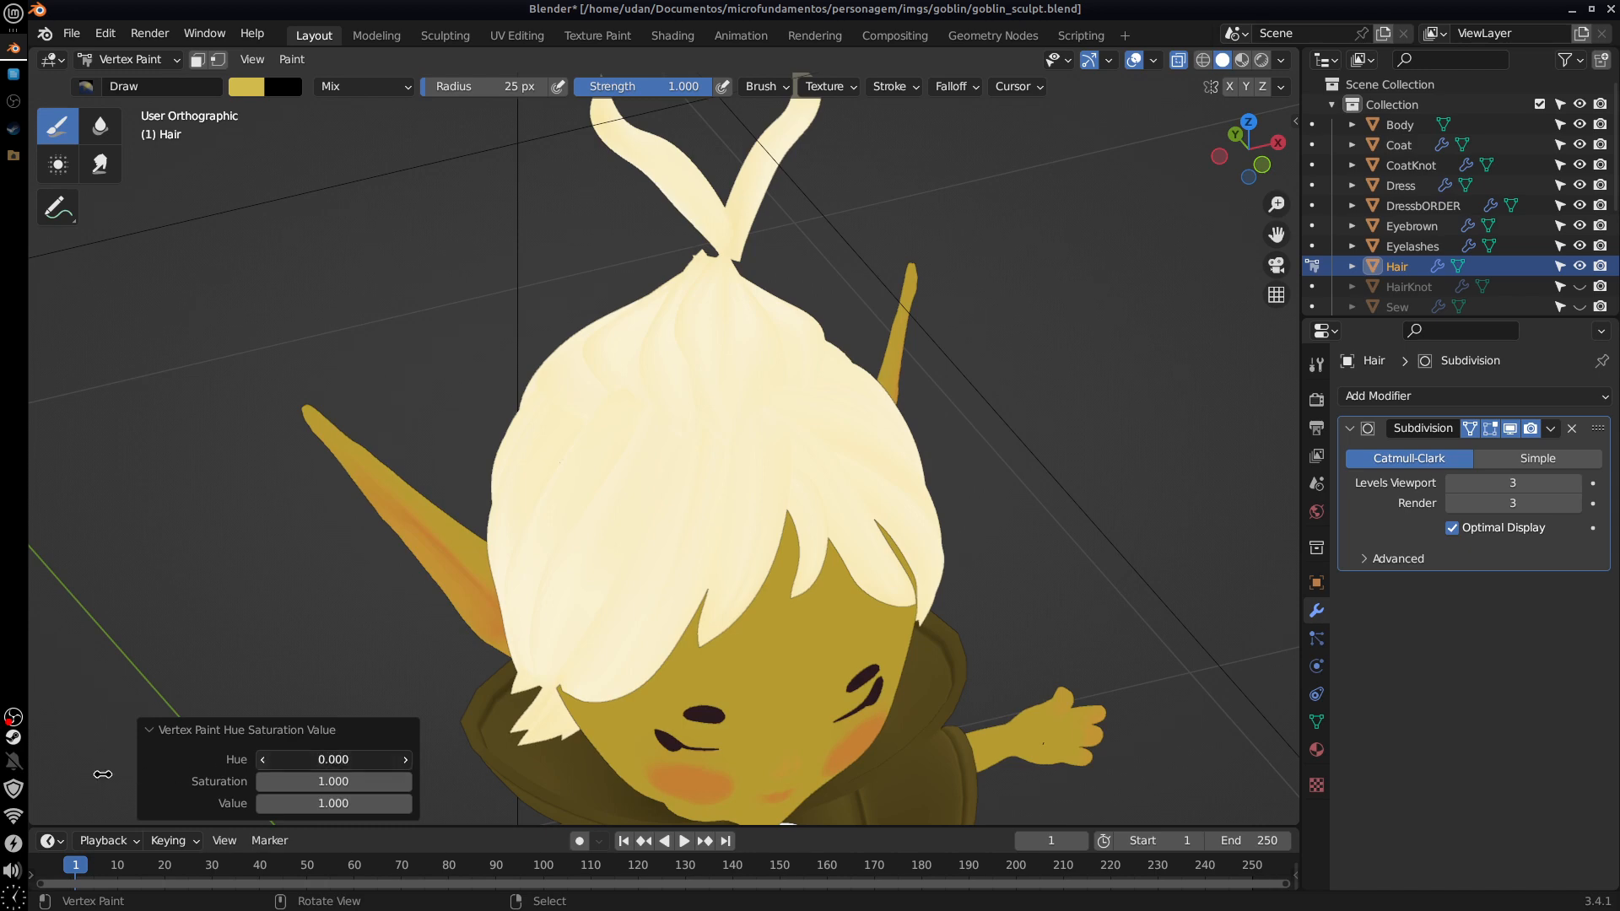
# Step: Try a Saturation of 2 in Hair's Hue Saturation Value adjustment and return it to 1
pyautogui.moveTo(353, 781)
pyautogui.mouseDown()
pyautogui.moveTo(126, 798)
pyautogui.moveTo(620, 800)
pyautogui.mouseUp()
pyautogui.click(358, 779)
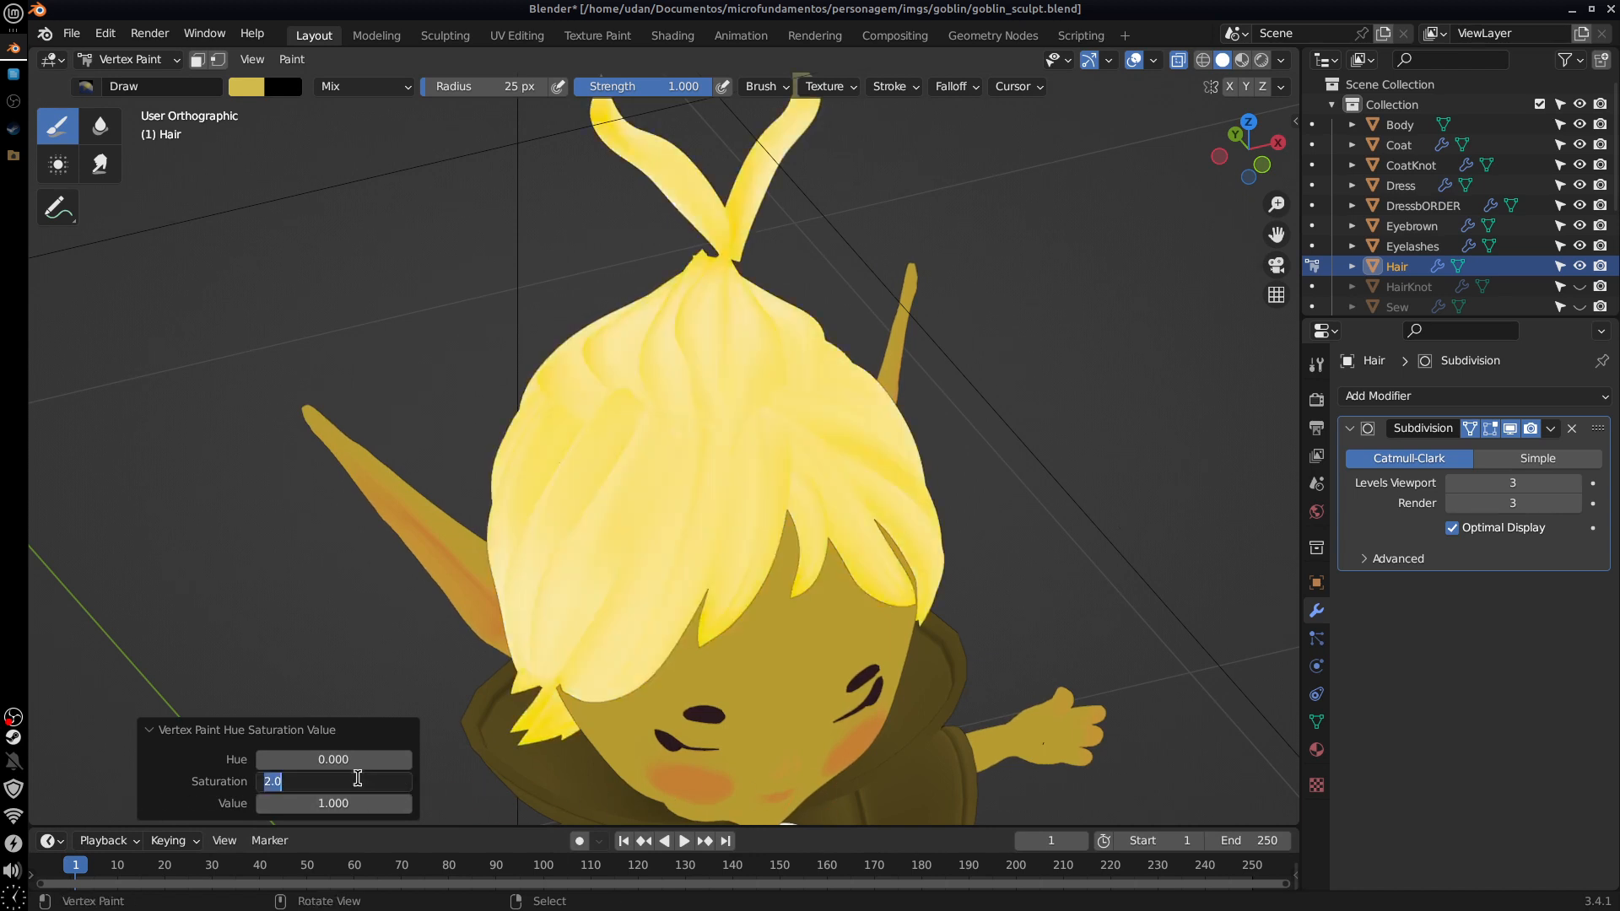
pyautogui.write('1')
pyautogui.press('Return')
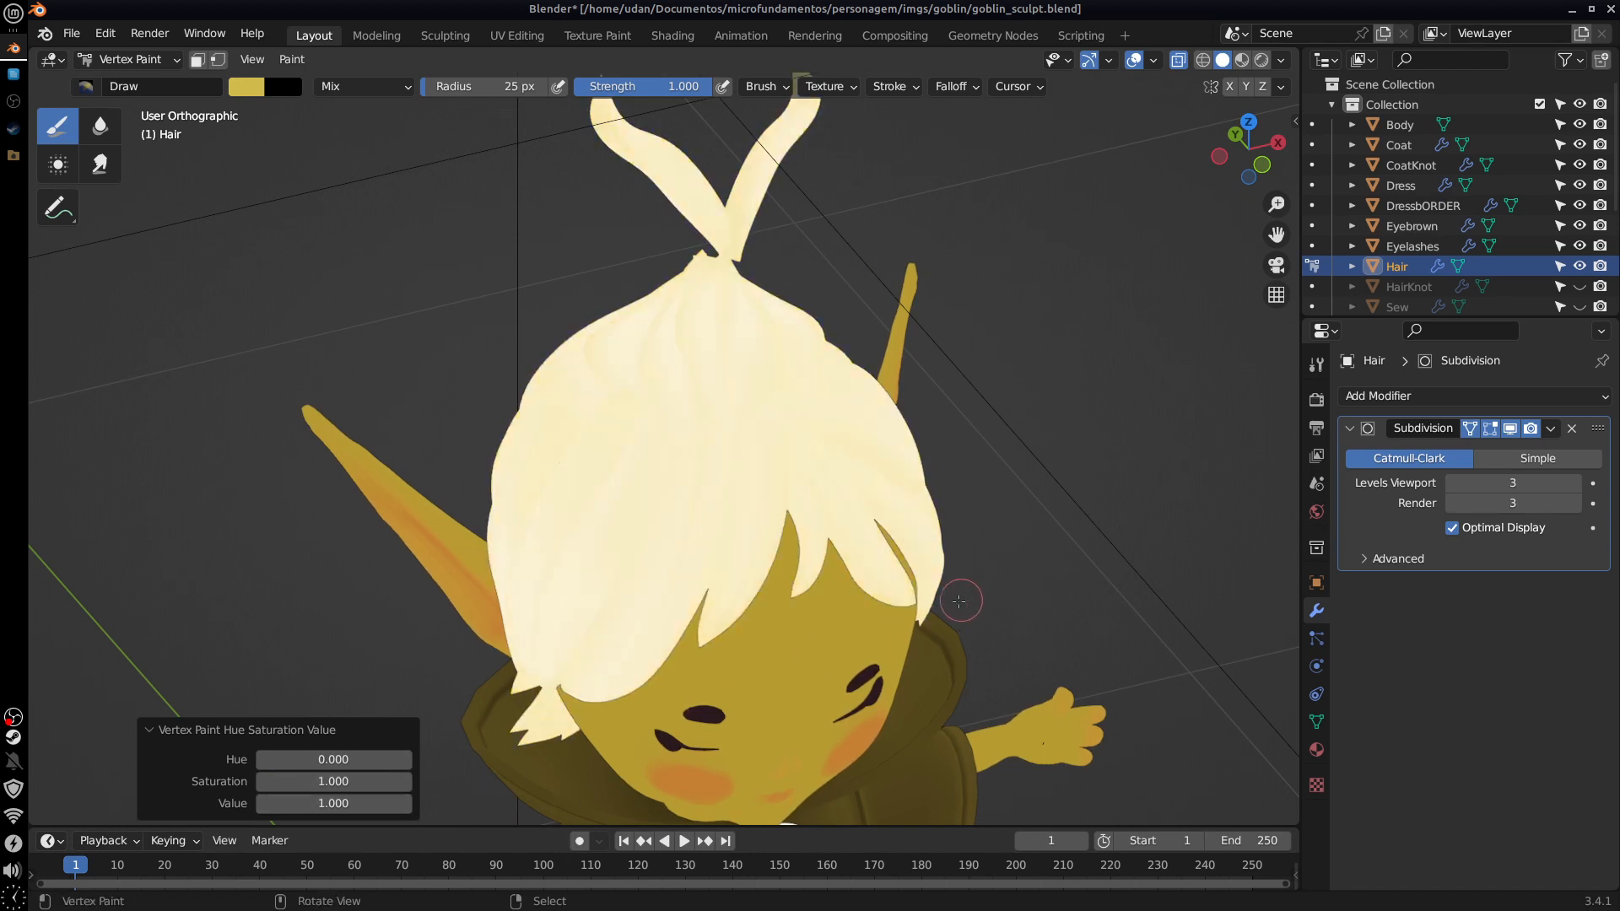
pyautogui.moveTo(959, 600)
pyautogui.mouseDown(button='middle')
pyautogui.moveTo(1070, 562)
pyautogui.moveTo(859, 603)
pyautogui.moveTo(877, 601)
pyautogui.mouseUp(button='middle')
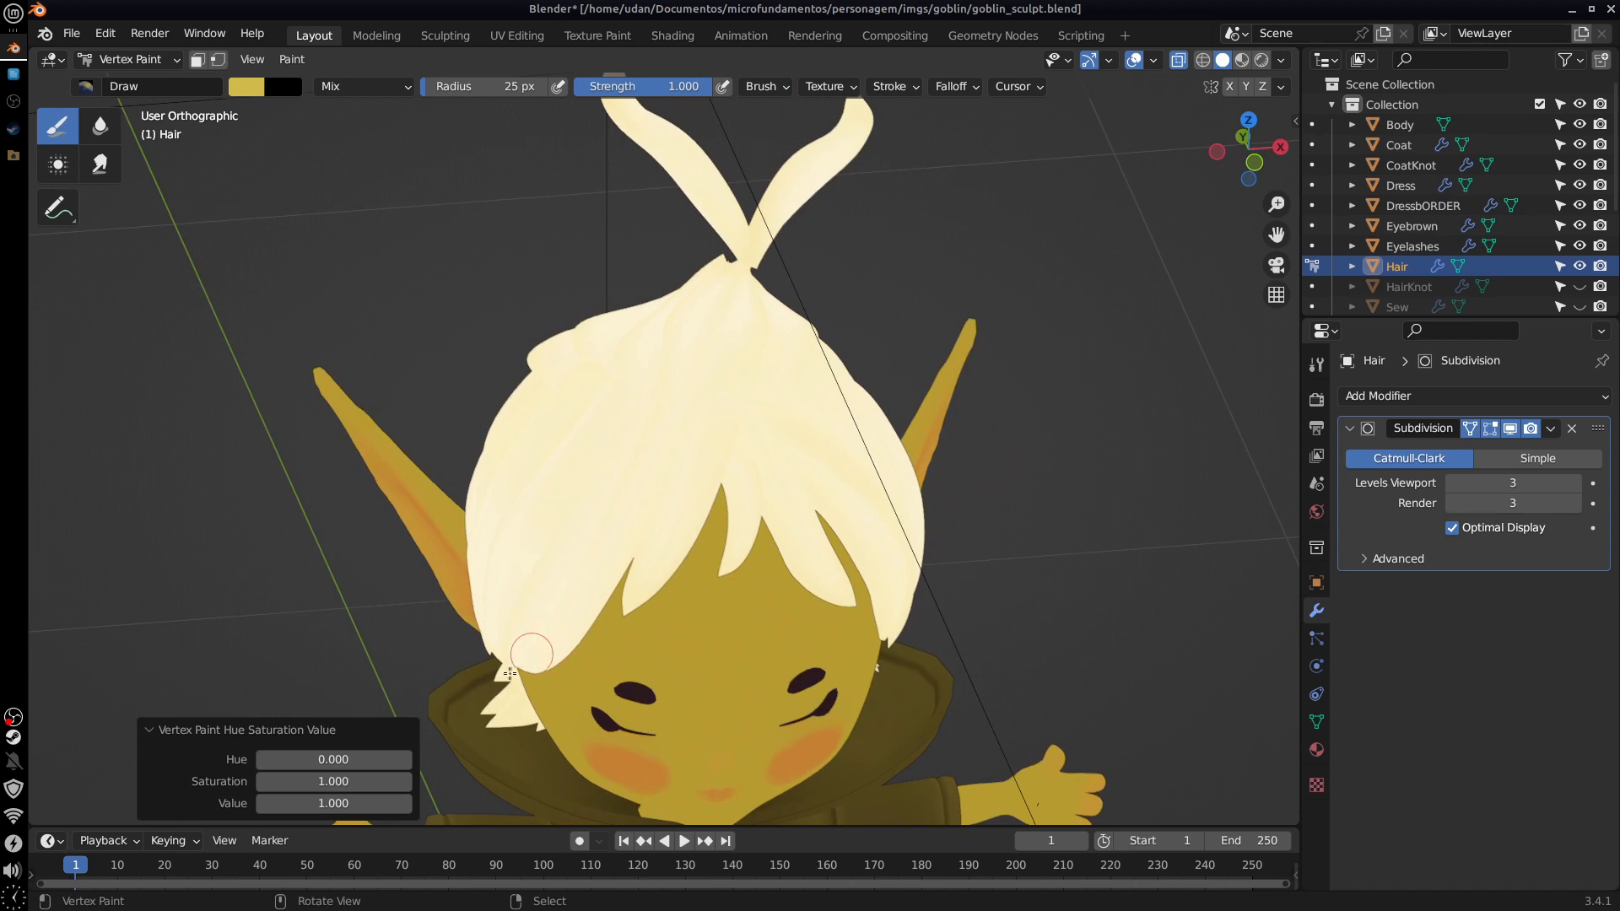
pyautogui.moveTo(894, 355); pyautogui.dragTo(751, 351, button='middle')
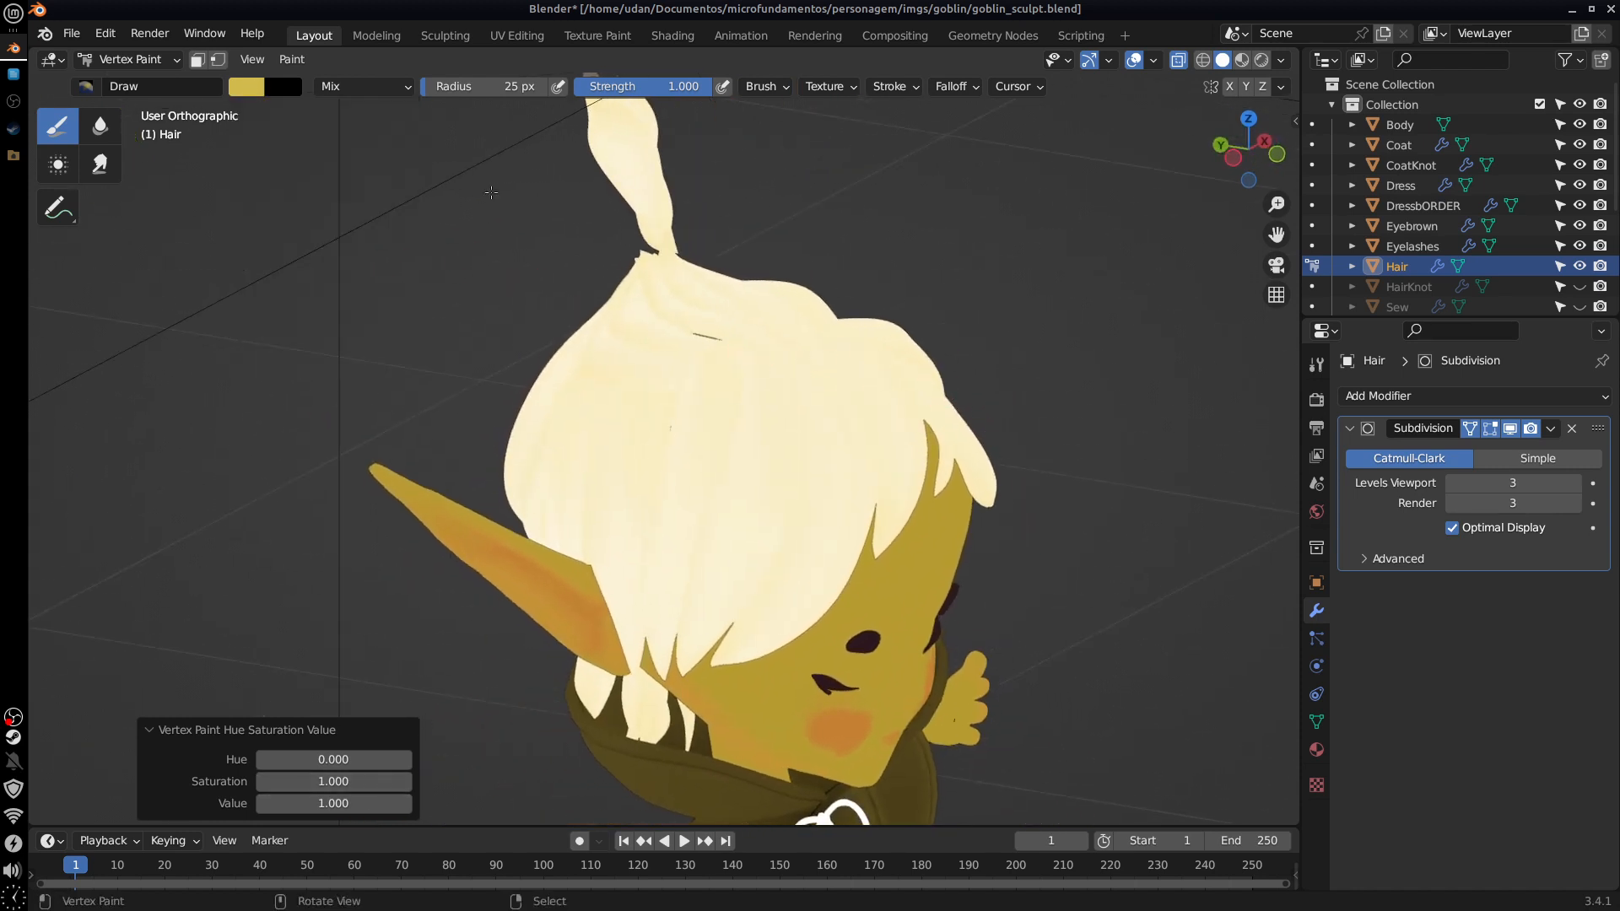
# Step: Set the brush color to near-white with Hue 0.926, Saturation 0.025 and Value 1, and fill Hair with it
pyautogui.click(246, 88)
pyautogui.click(310, 185)
pyautogui.moveTo(311, 185); pyautogui.dragTo(314, 184)
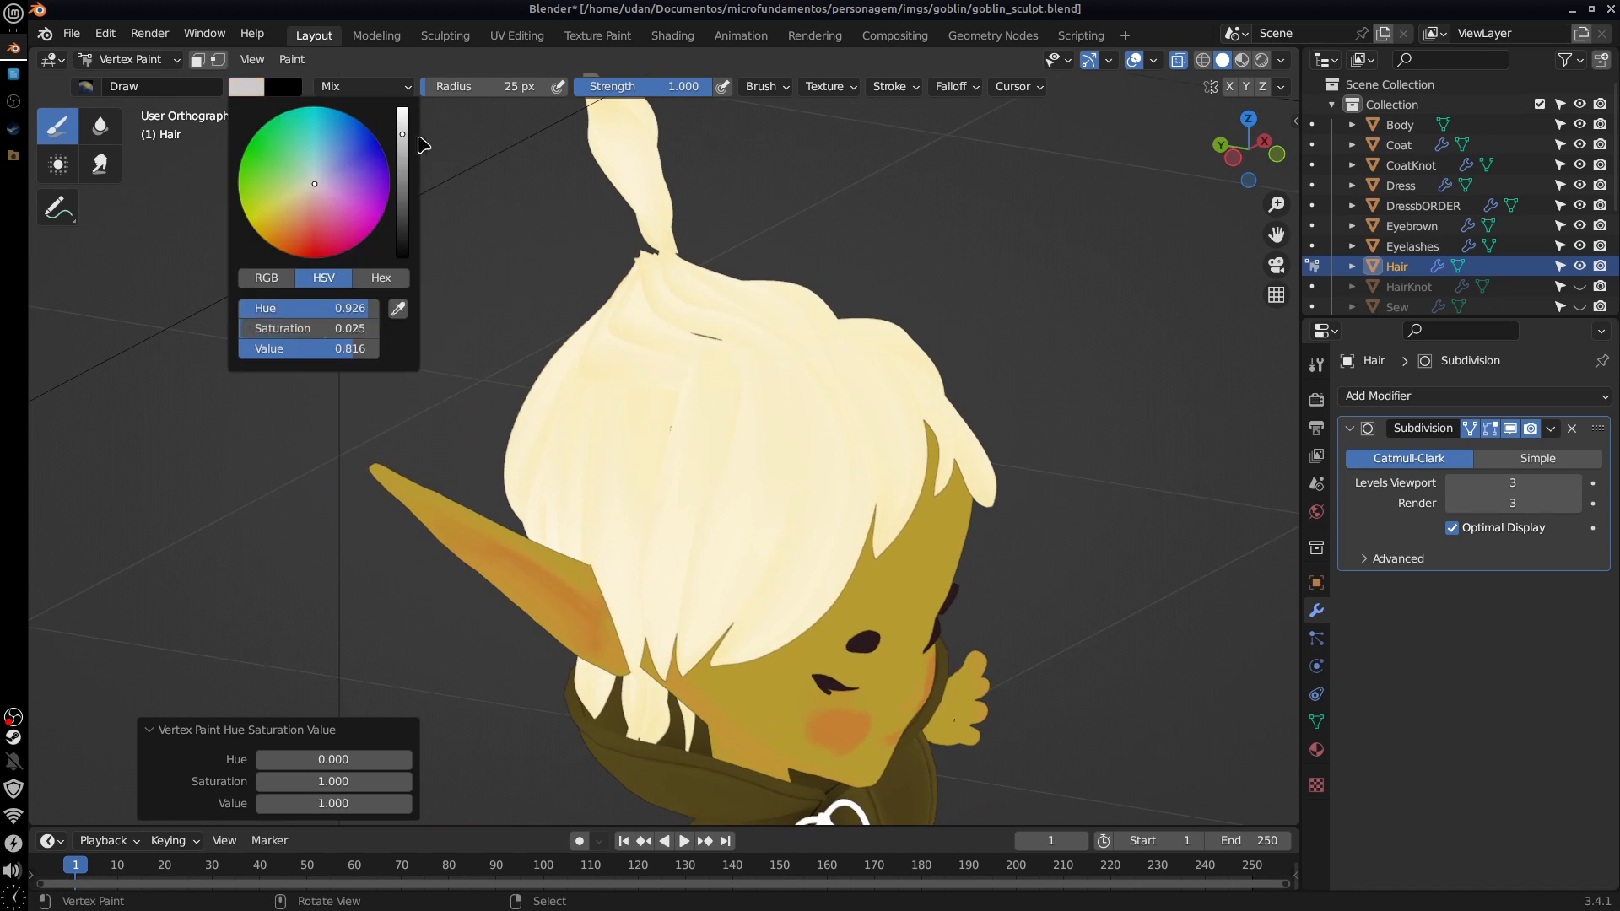
pyautogui.moveTo(402, 140); pyautogui.dragTo(404, 98)
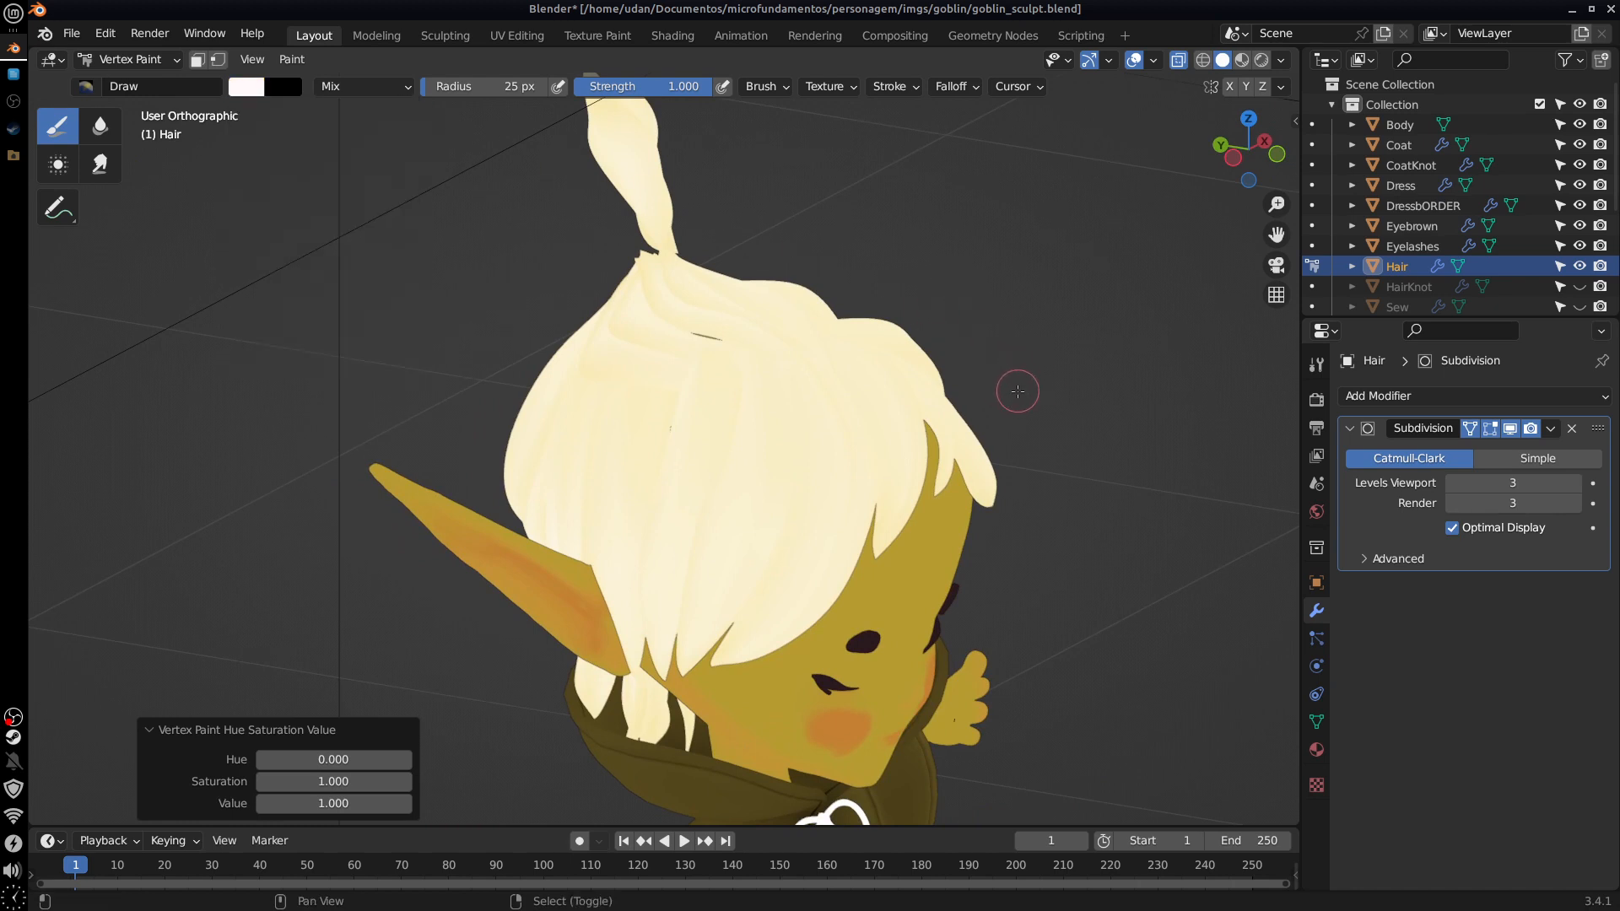
pyautogui.hotkey('shift', 'k')
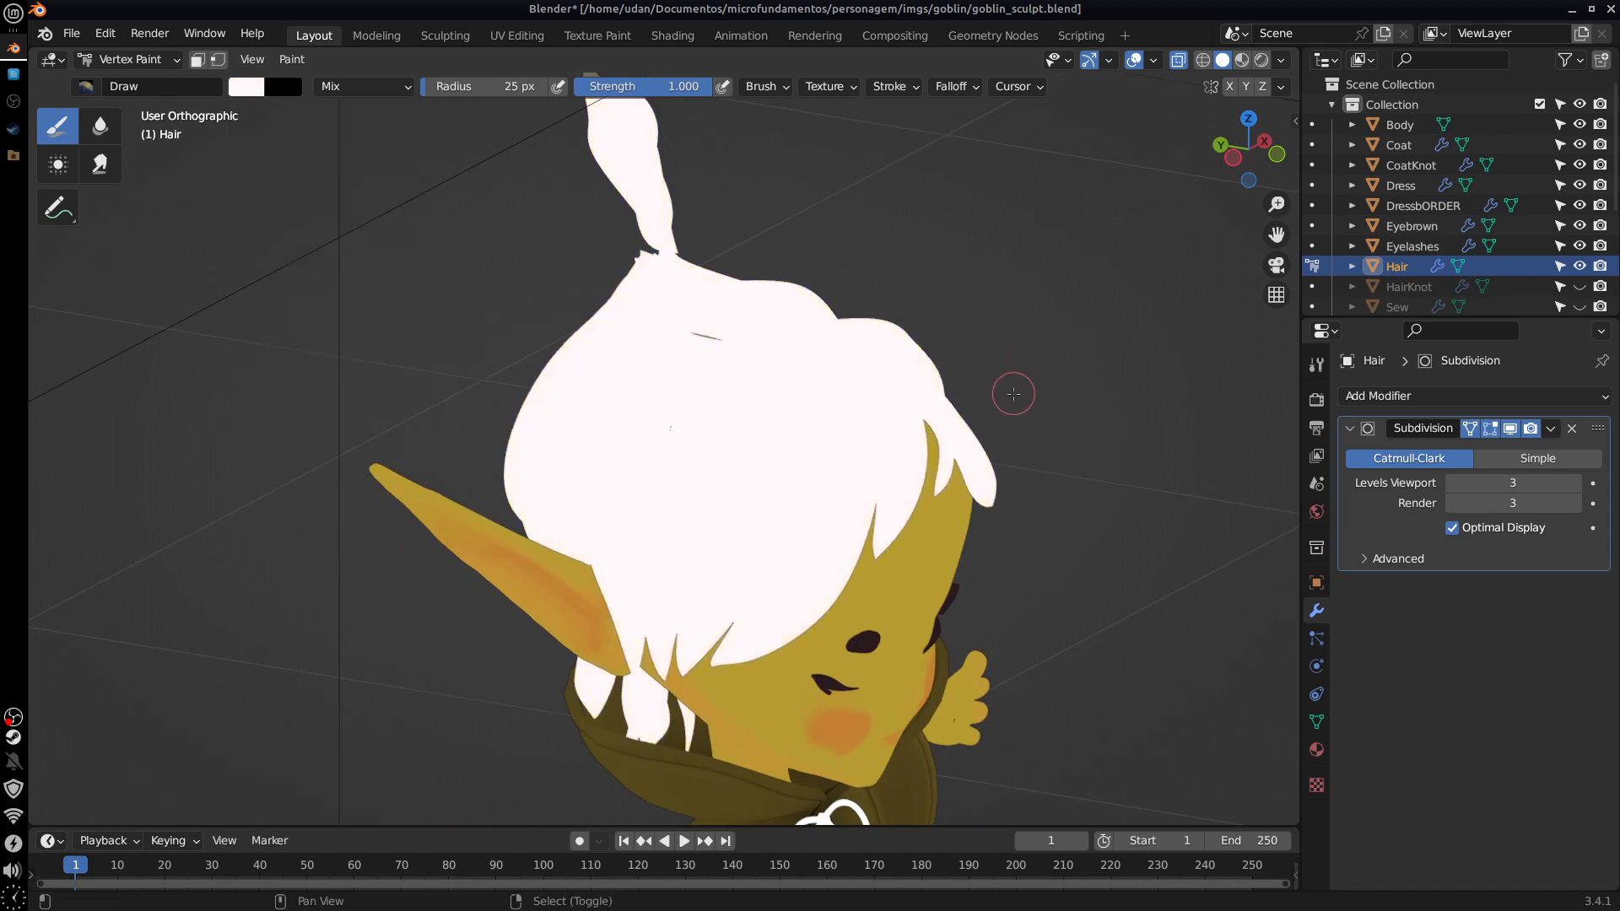
# Step: Apply Dirty Vertex Colors twice to the white Hair to deepen the shading between the strands
pyautogui.click(292, 59)
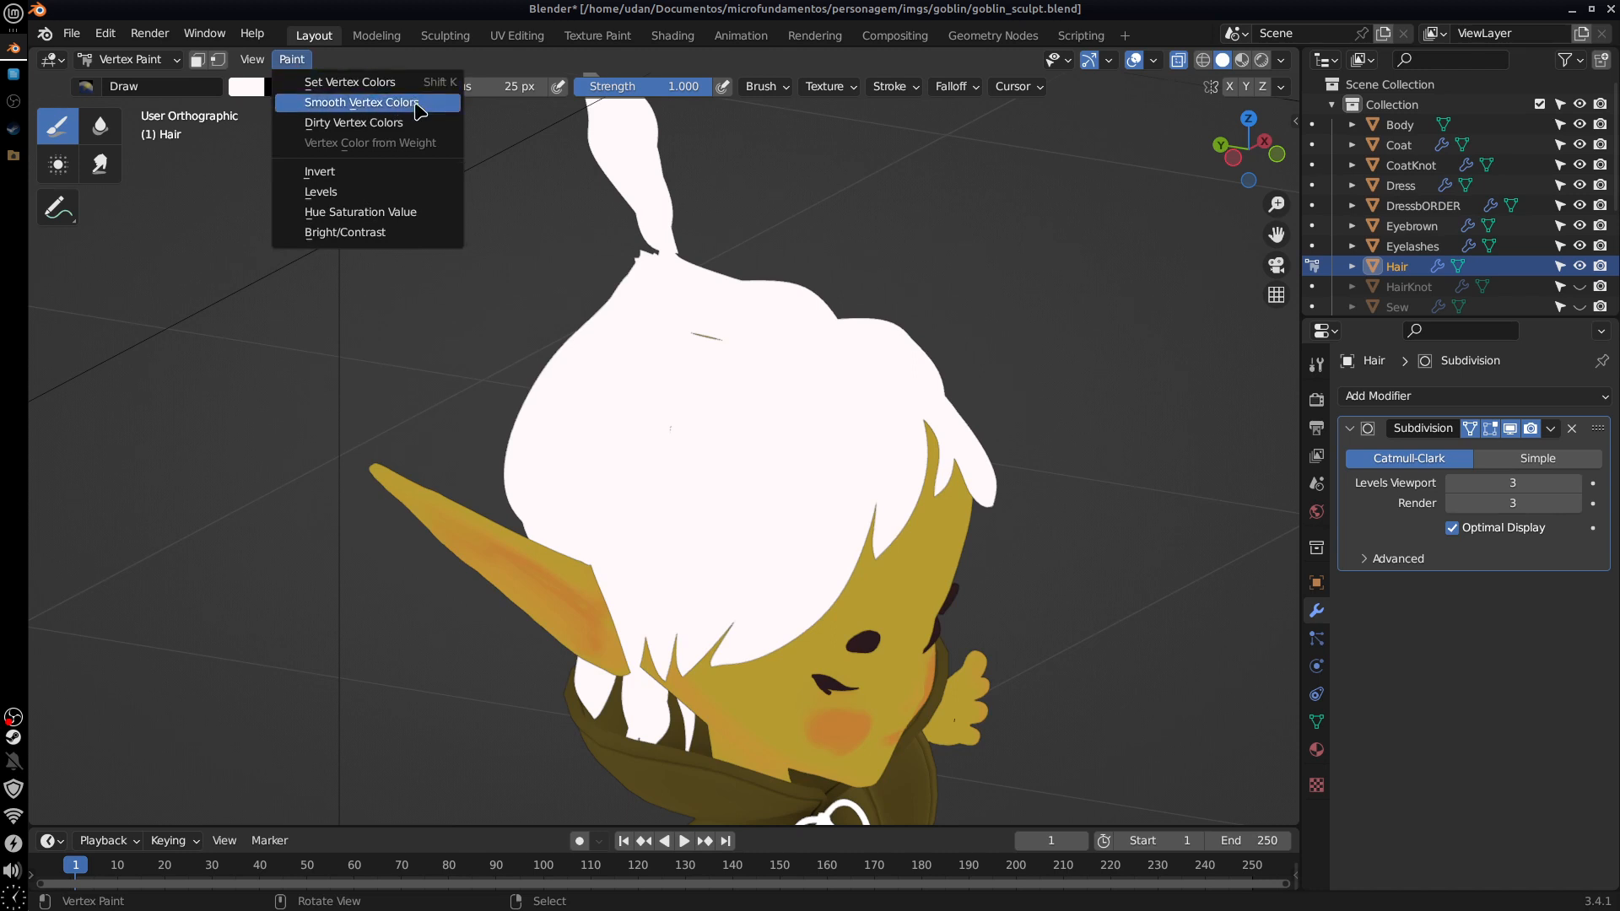
pyautogui.click(436, 124)
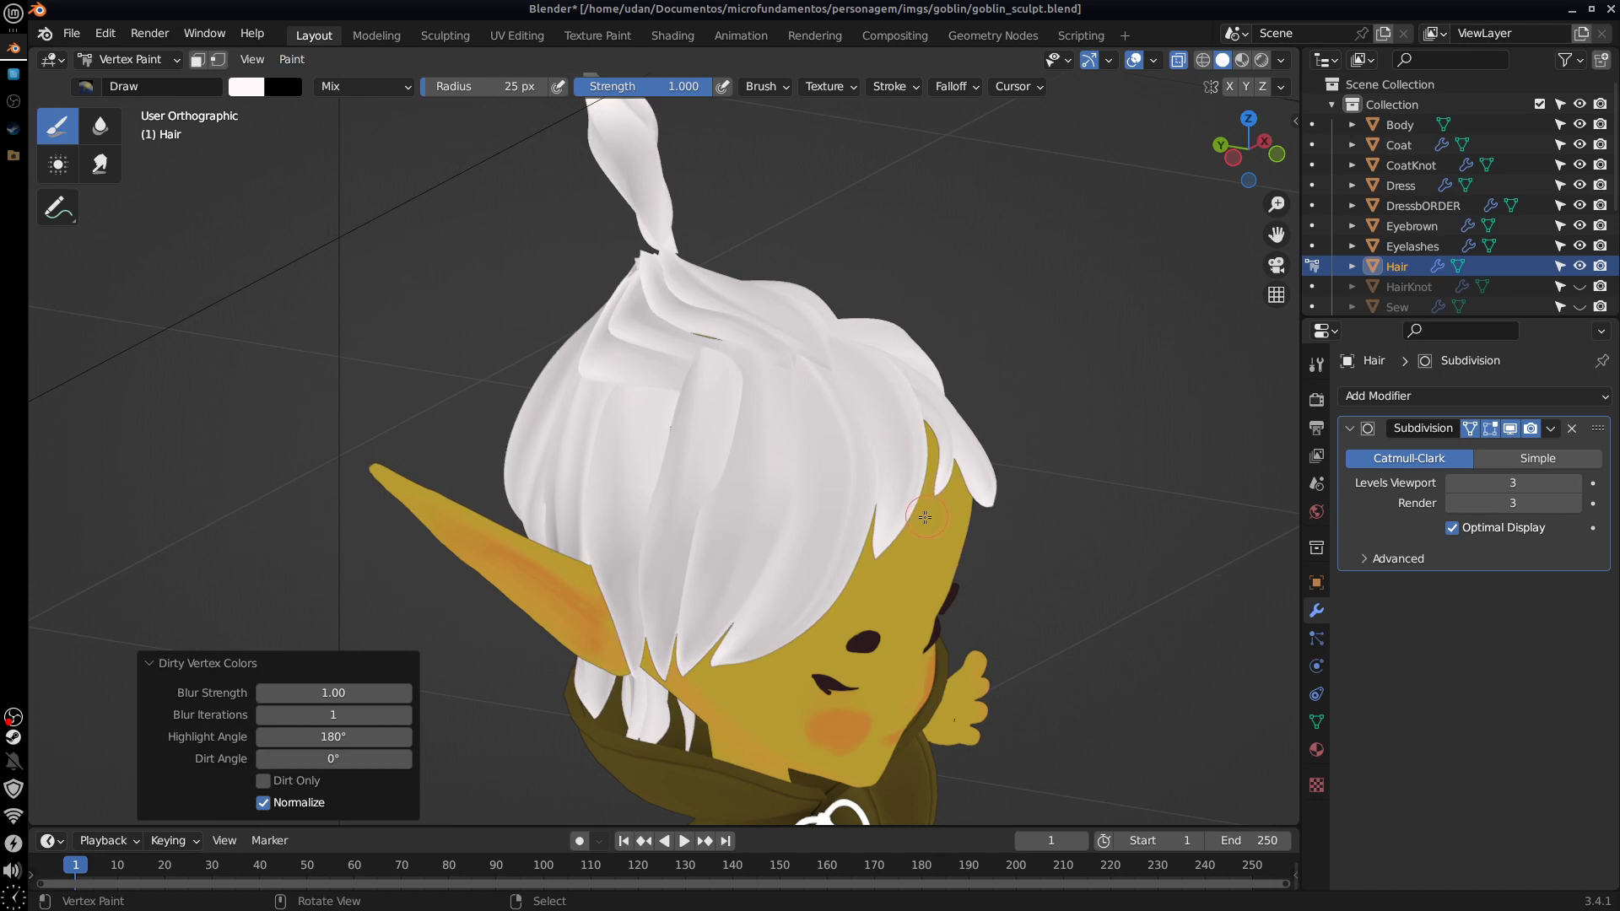
pyautogui.click(293, 60)
pyautogui.press('Return')
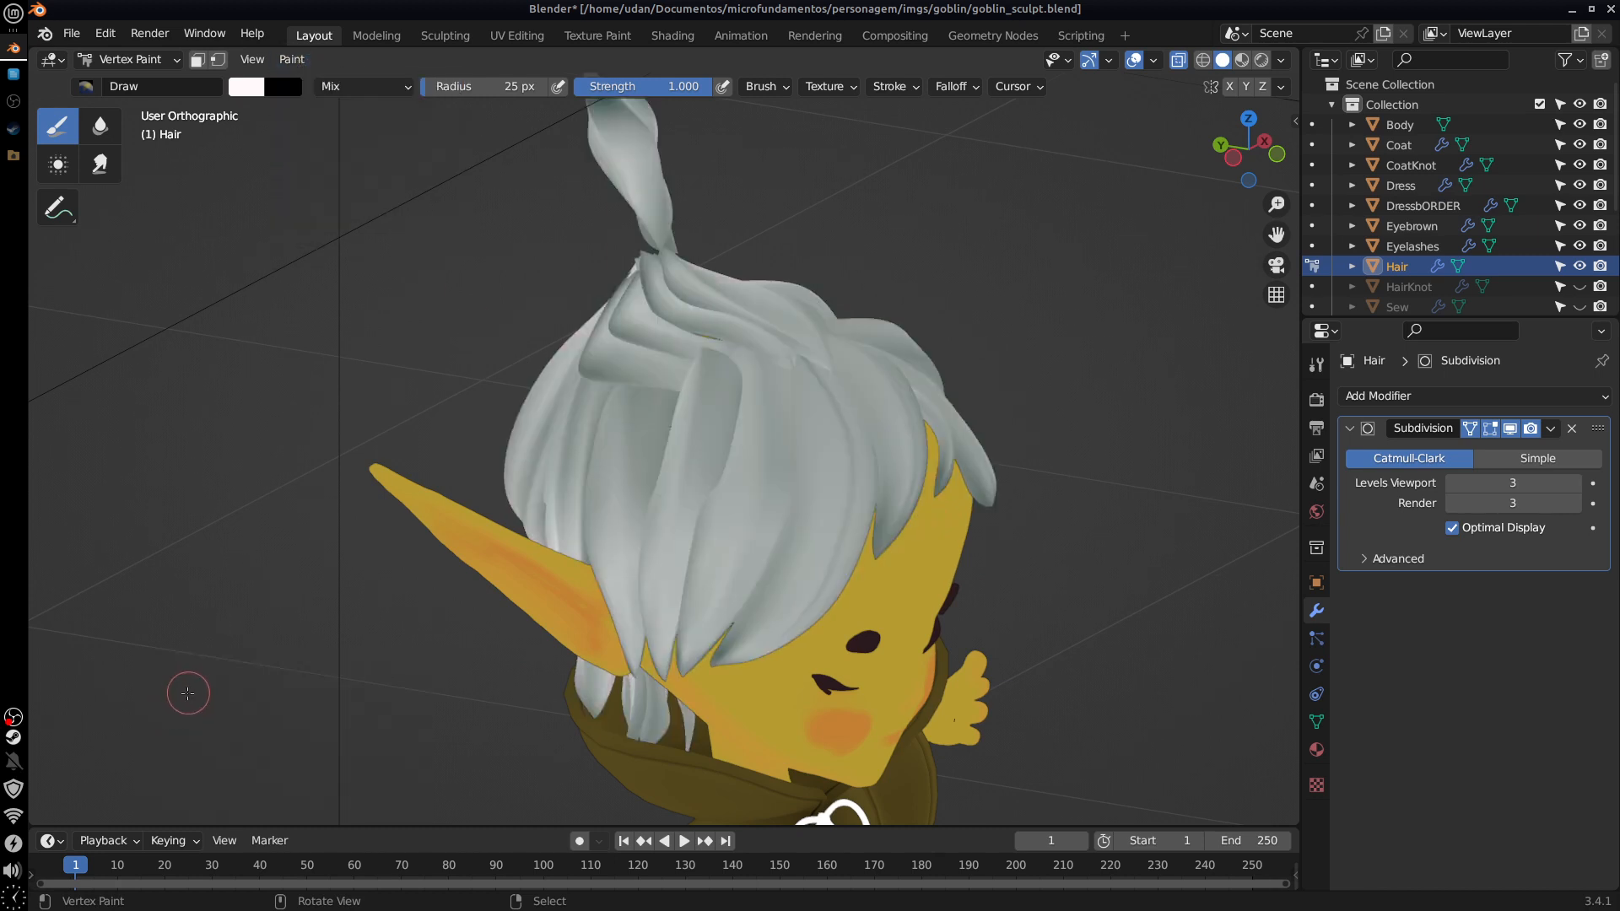
pyautogui.moveTo(982, 572); pyautogui.dragTo(869, 557, button='middle')
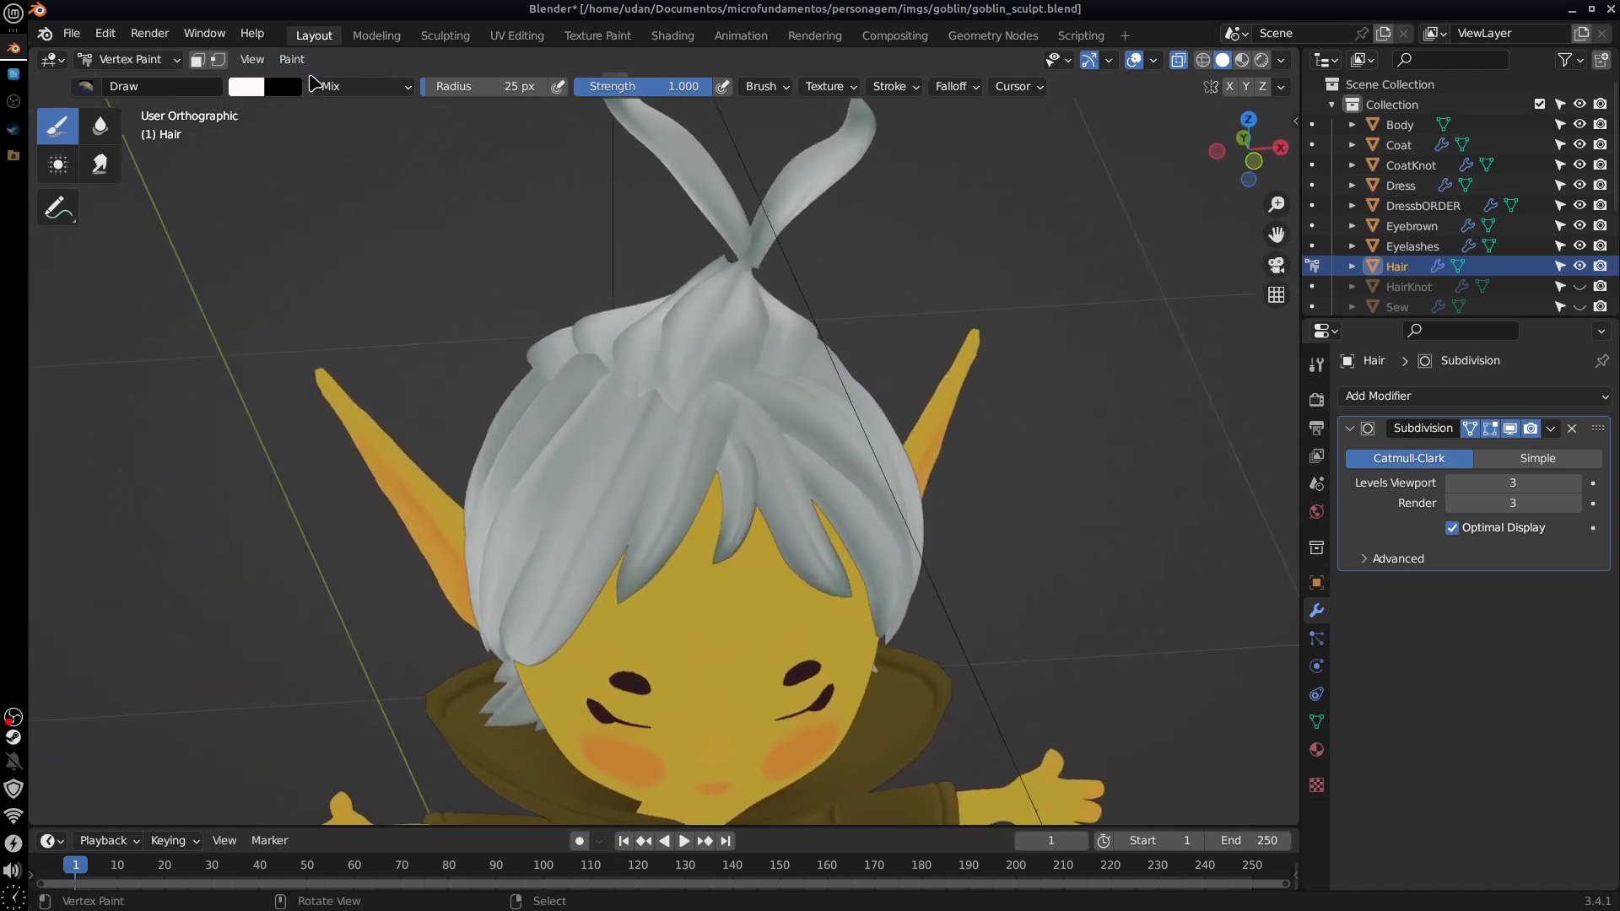
# Step: Sample the light yellow from the reference goblin's head in front view as the brush color
pyautogui.click(251, 91)
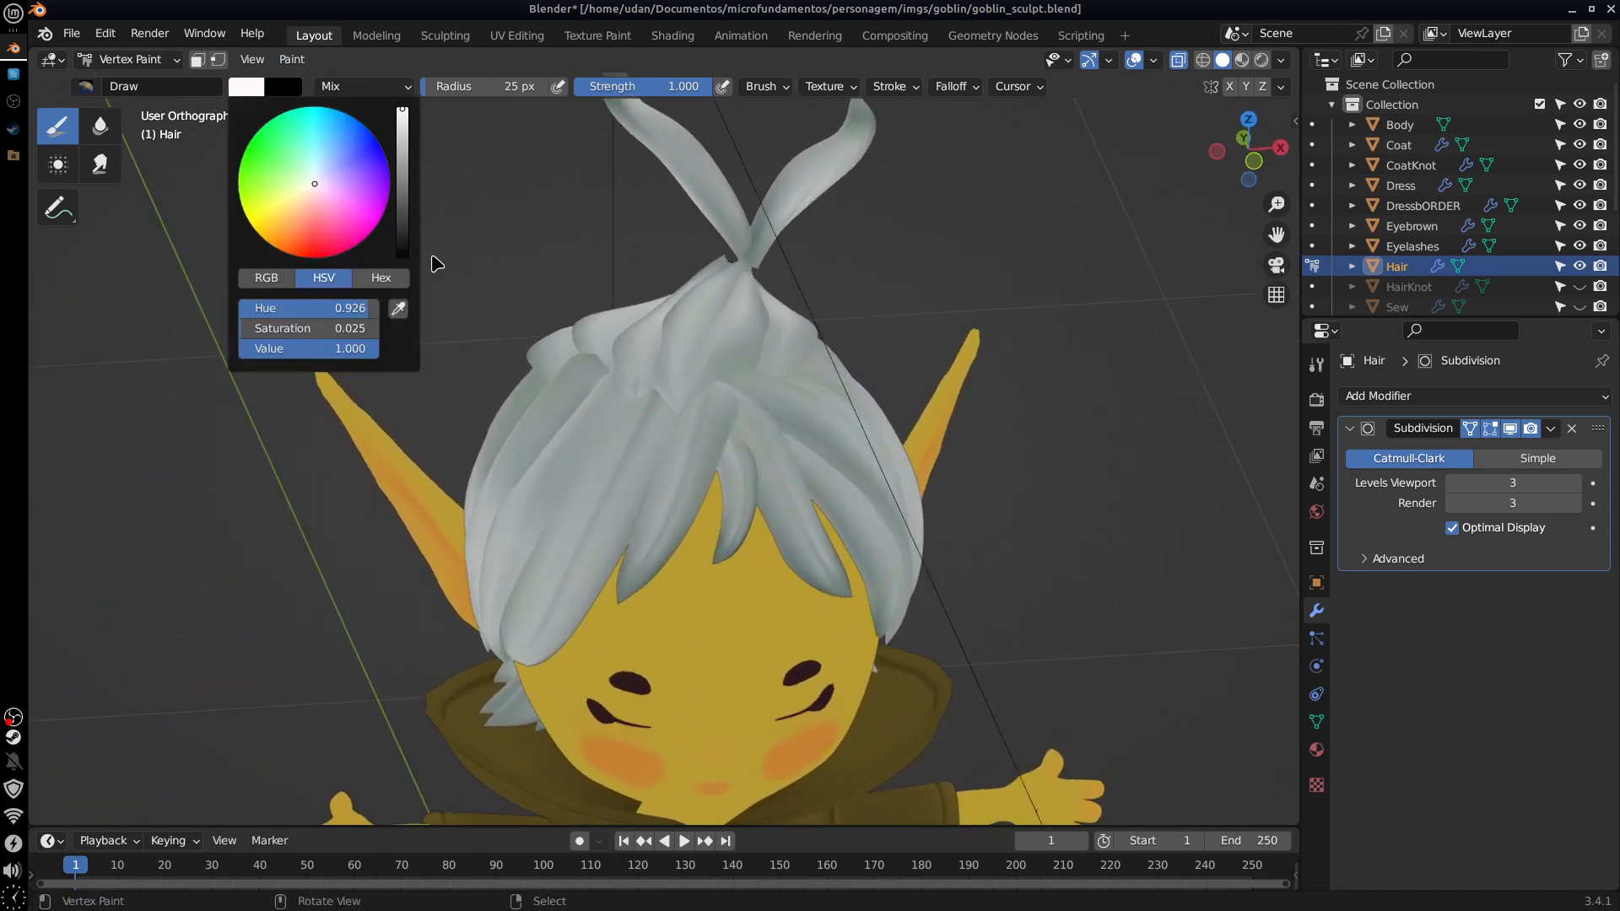
pyautogui.moveTo(263, 532); pyautogui.dragTo(275, 548, button='middle')
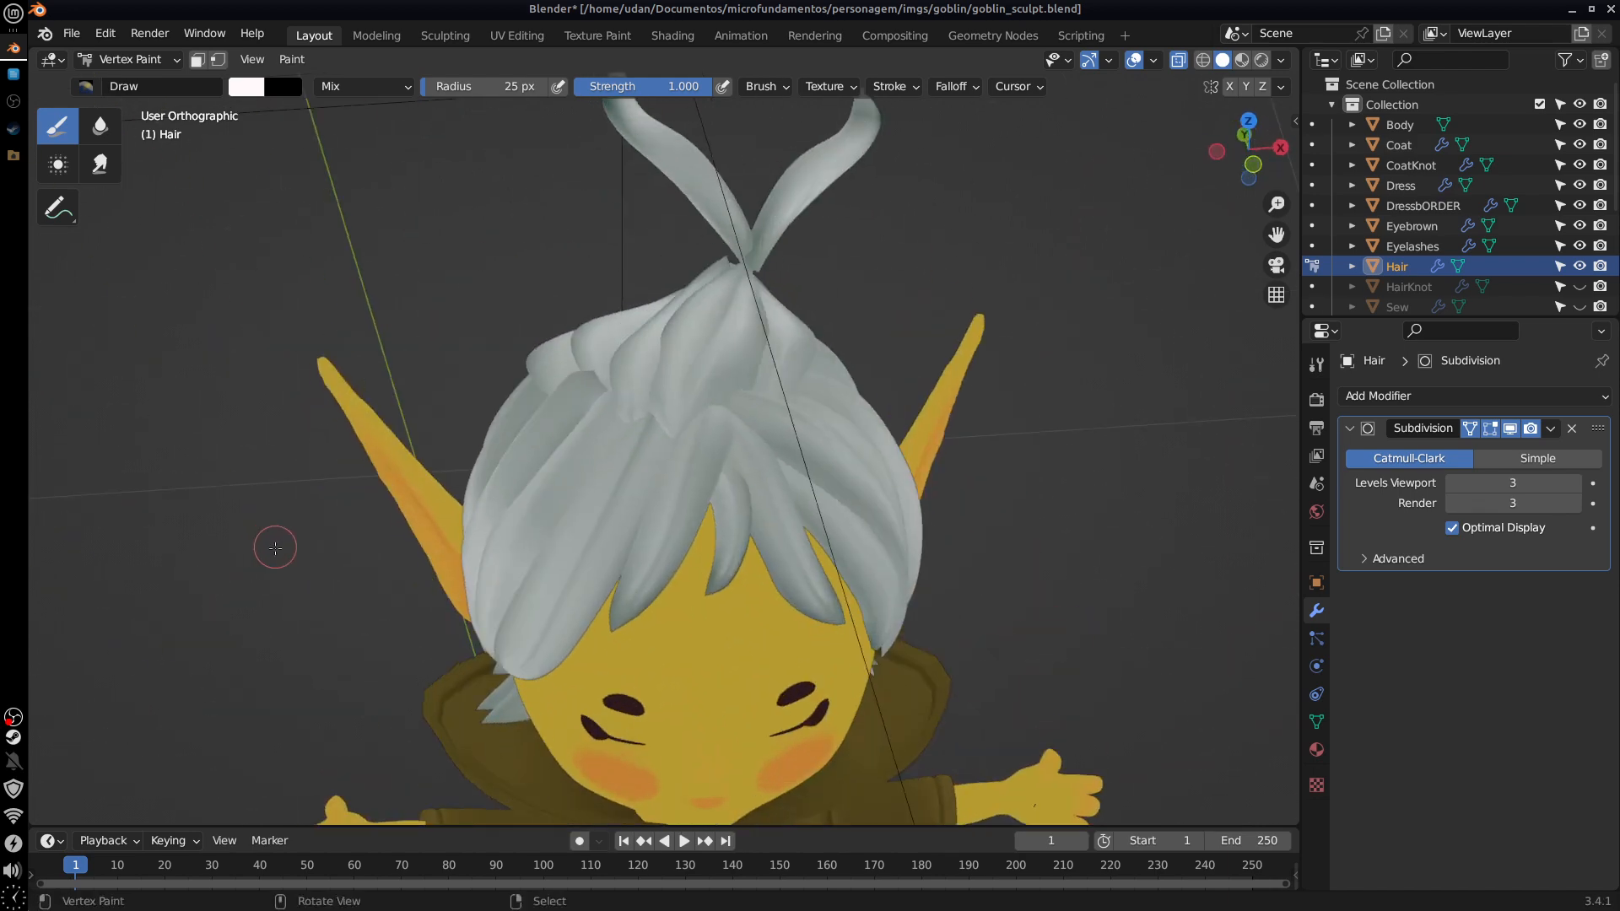
pyautogui.press('KP_1')
pyautogui.keyDown('shift'); pyautogui.moveTo(332, 596); pyautogui.dragTo(723, 585, button='middle'); pyautogui.keyUp('shift')
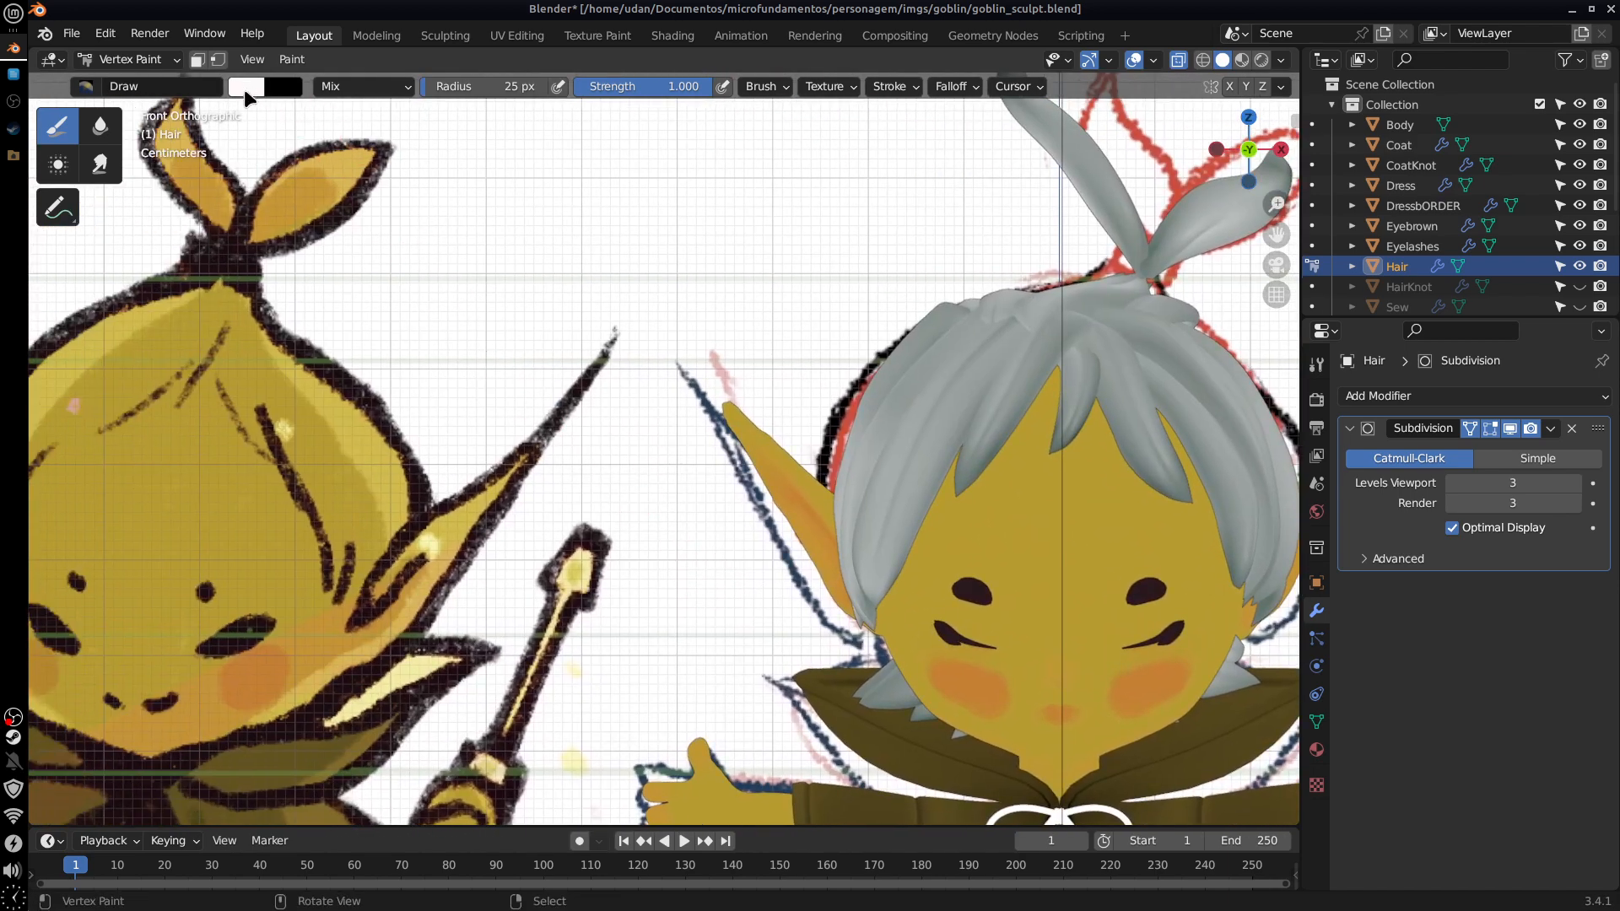
pyautogui.click(244, 89)
pyautogui.click(400, 310)
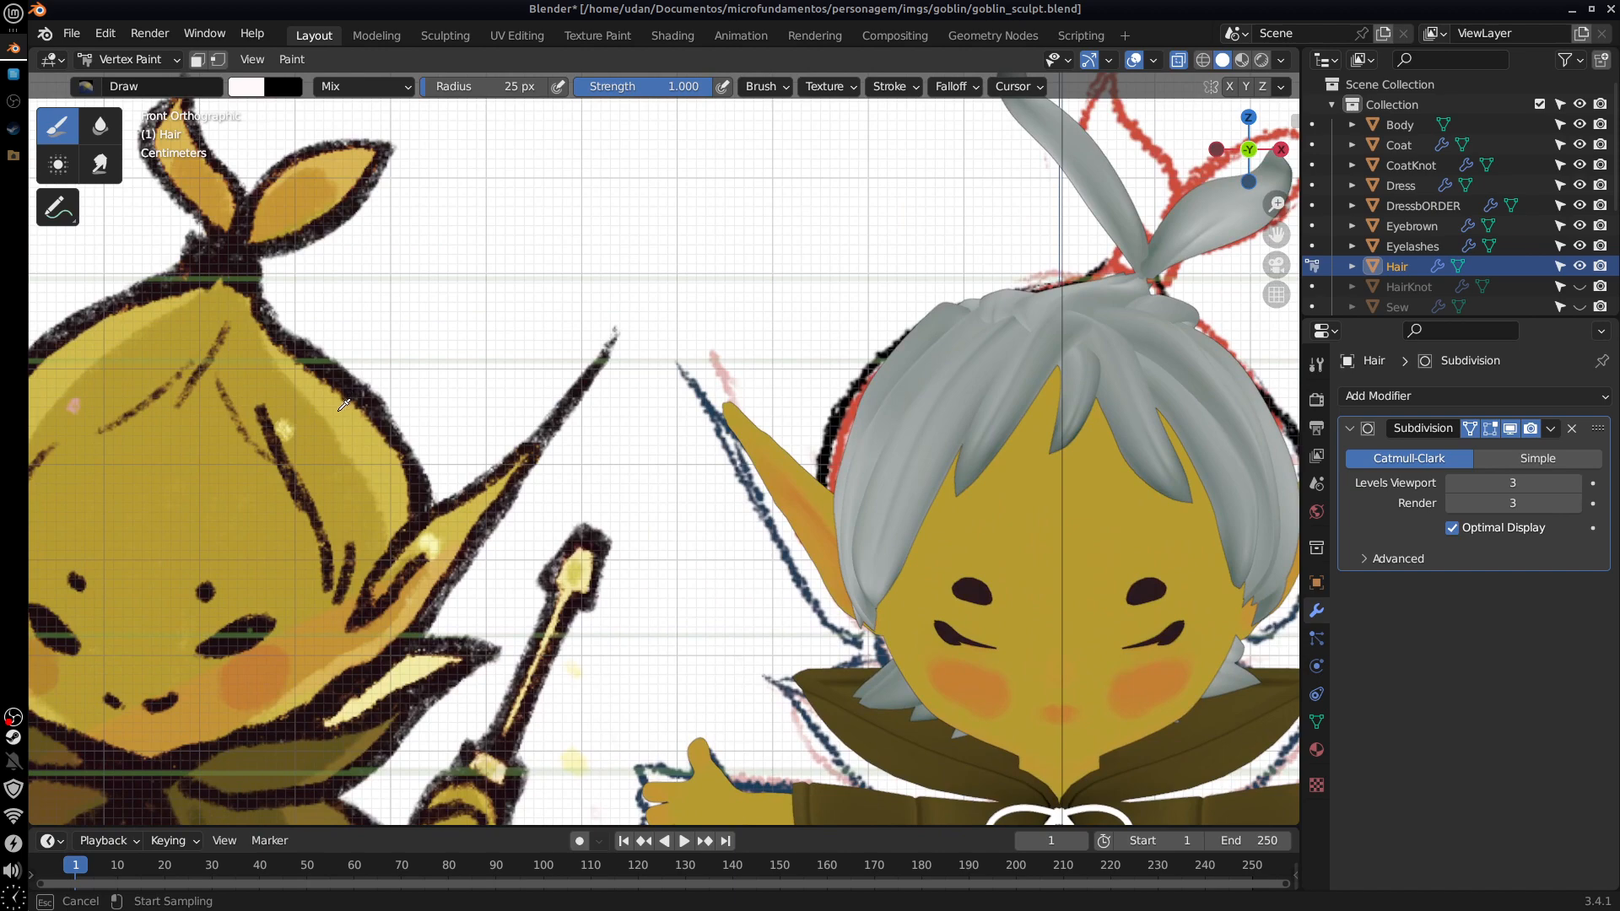
pyautogui.click(339, 410)
pyautogui.keyDown('shift'); pyautogui.moveTo(1043, 643); pyautogui.dragTo(666, 652, button='middle'); pyautogui.keyUp('shift')
pyautogui.keyDown('shift'); pyautogui.moveTo(953, 596); pyautogui.dragTo(857, 581, button='middle'); pyautogui.keyUp('shift')
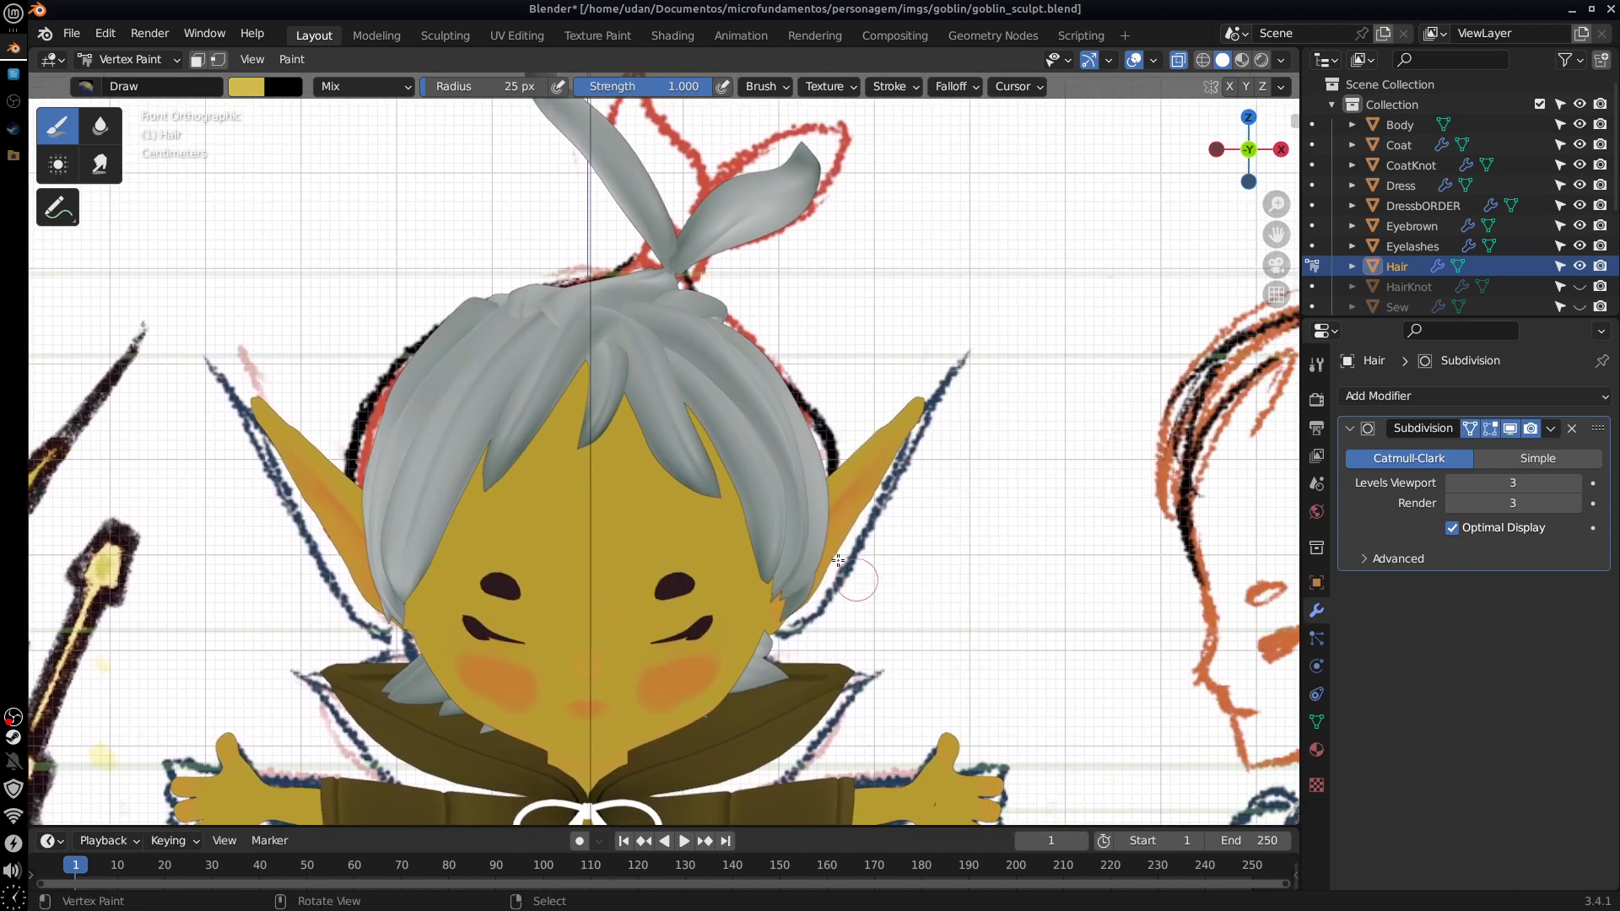
# Step: Try filling Hair with the yellow in Multiply blending mode, undo the fill and restore Mix
pyautogui.click(375, 87)
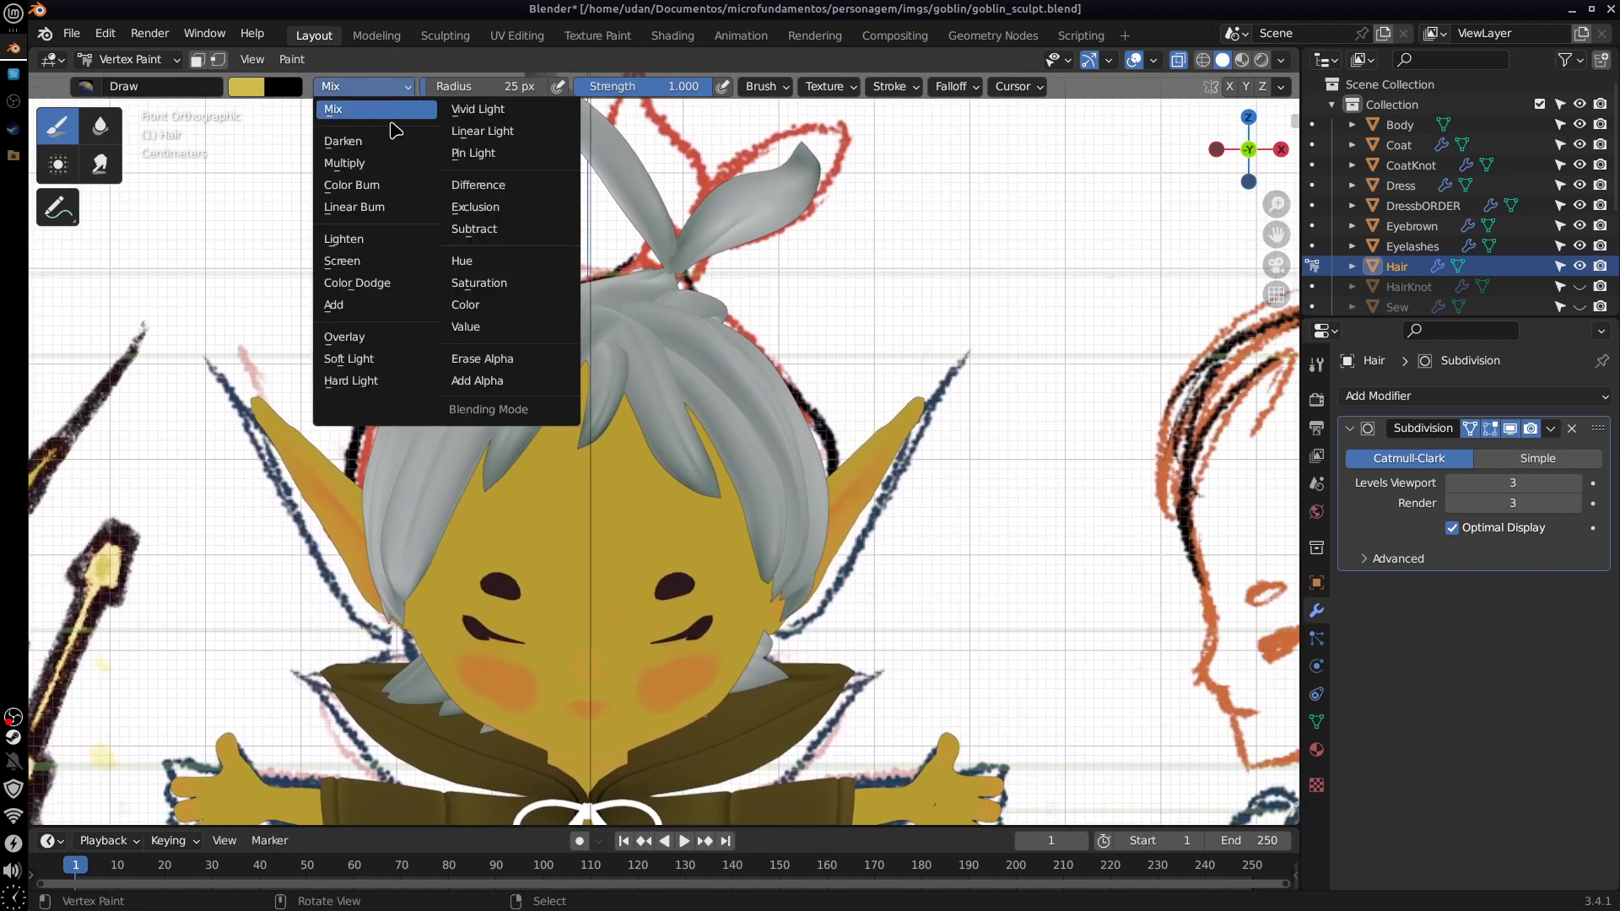
pyautogui.click(409, 163)
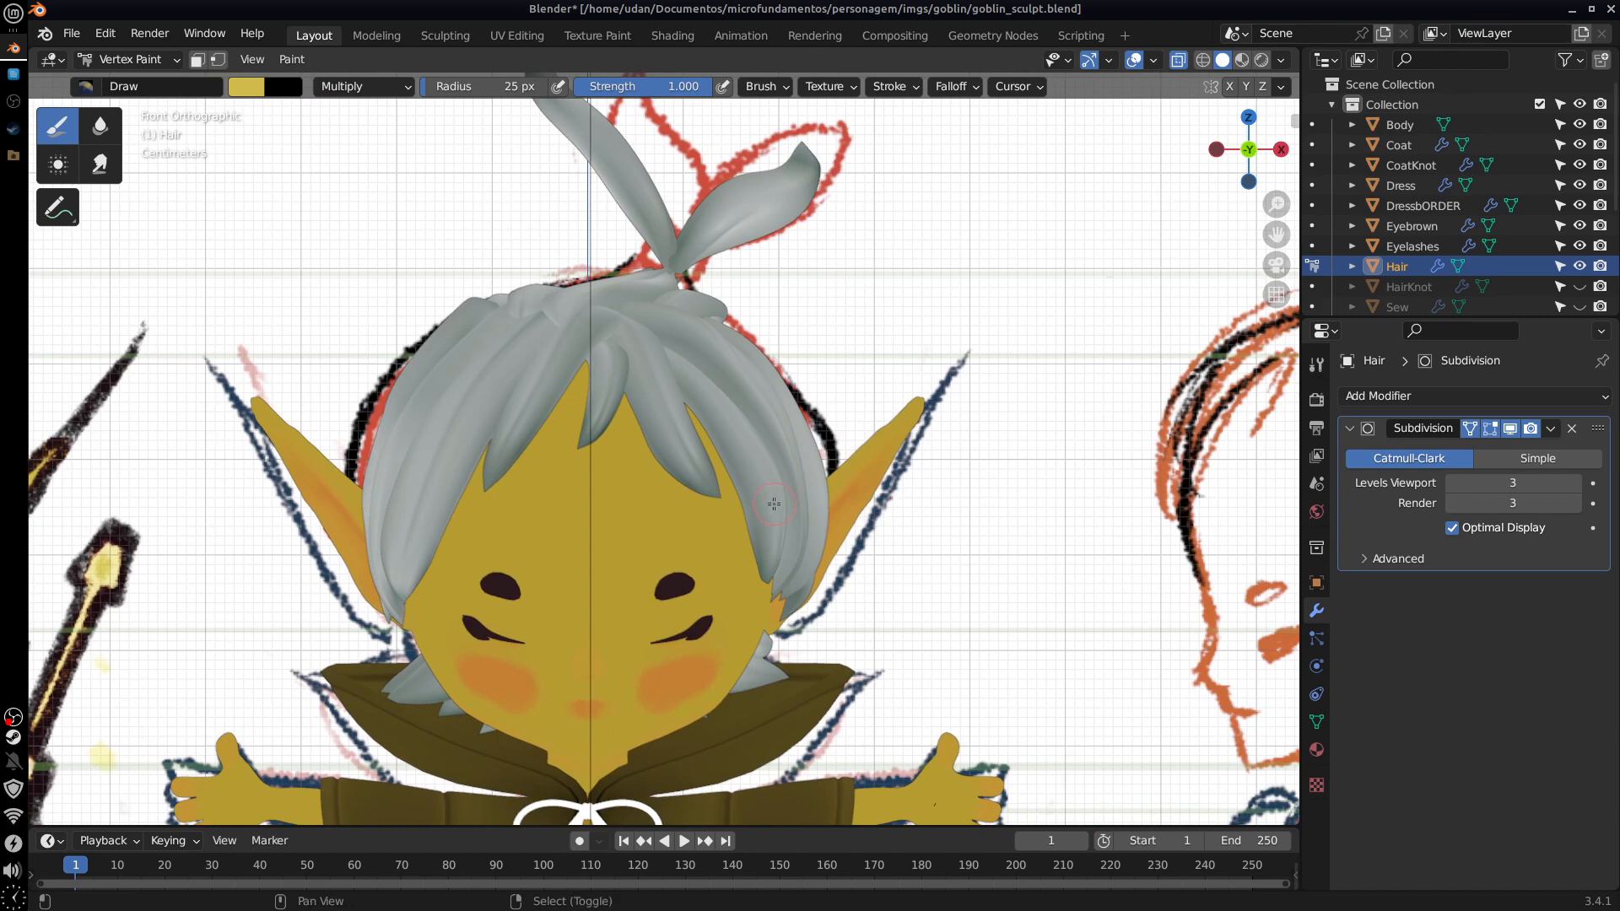
pyautogui.hotkey('shift', 'k')
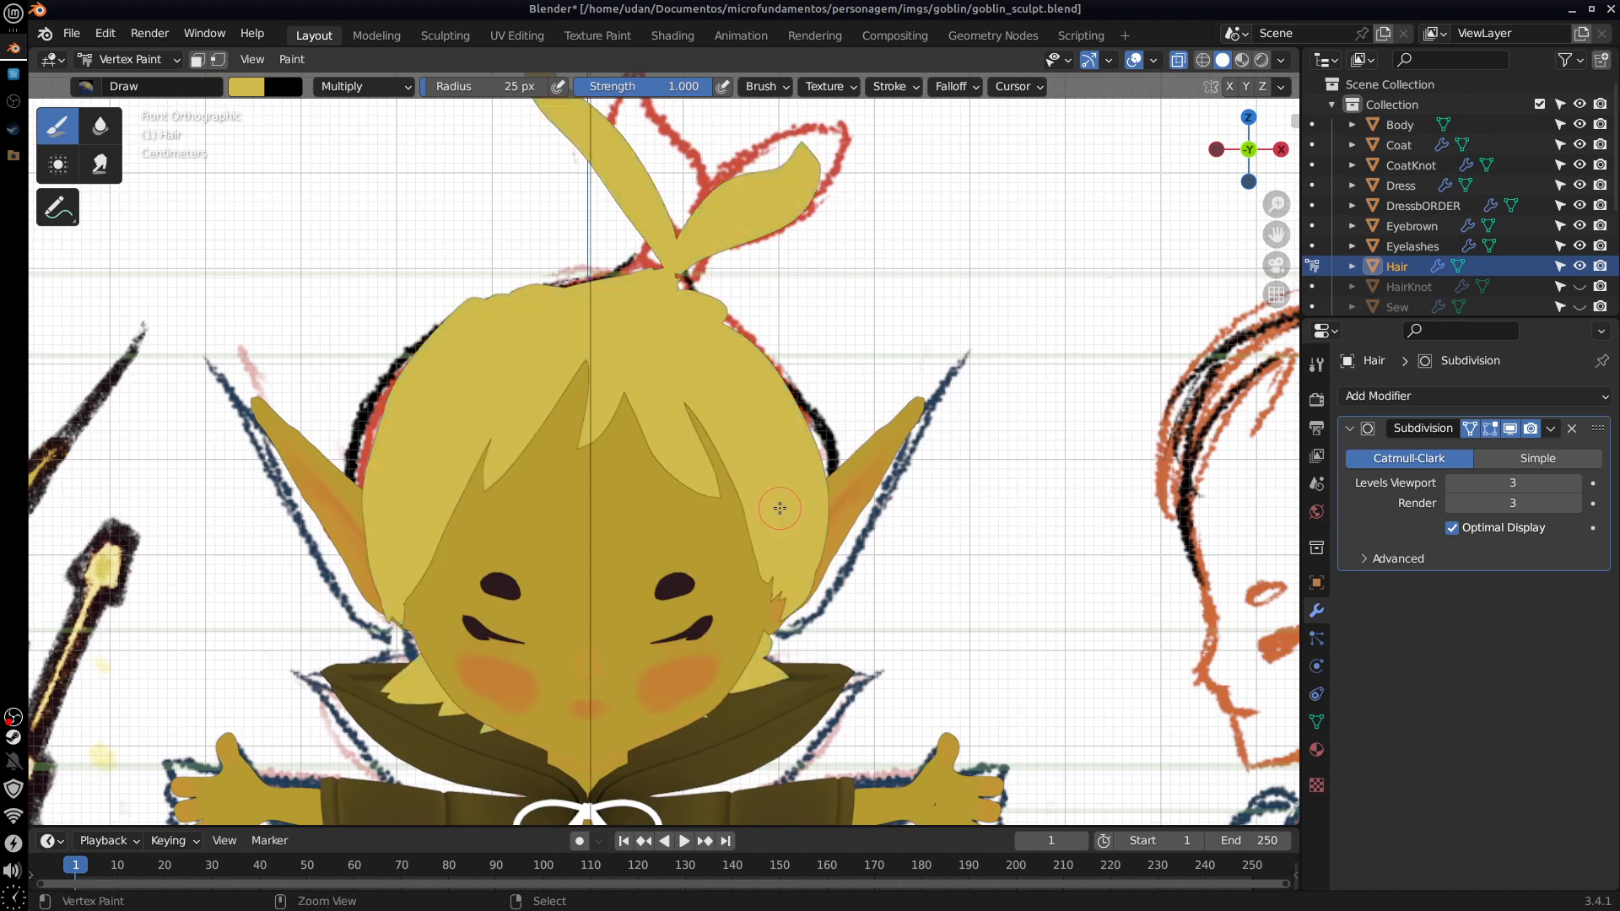
pyautogui.hotkey('ctrl', 'z')
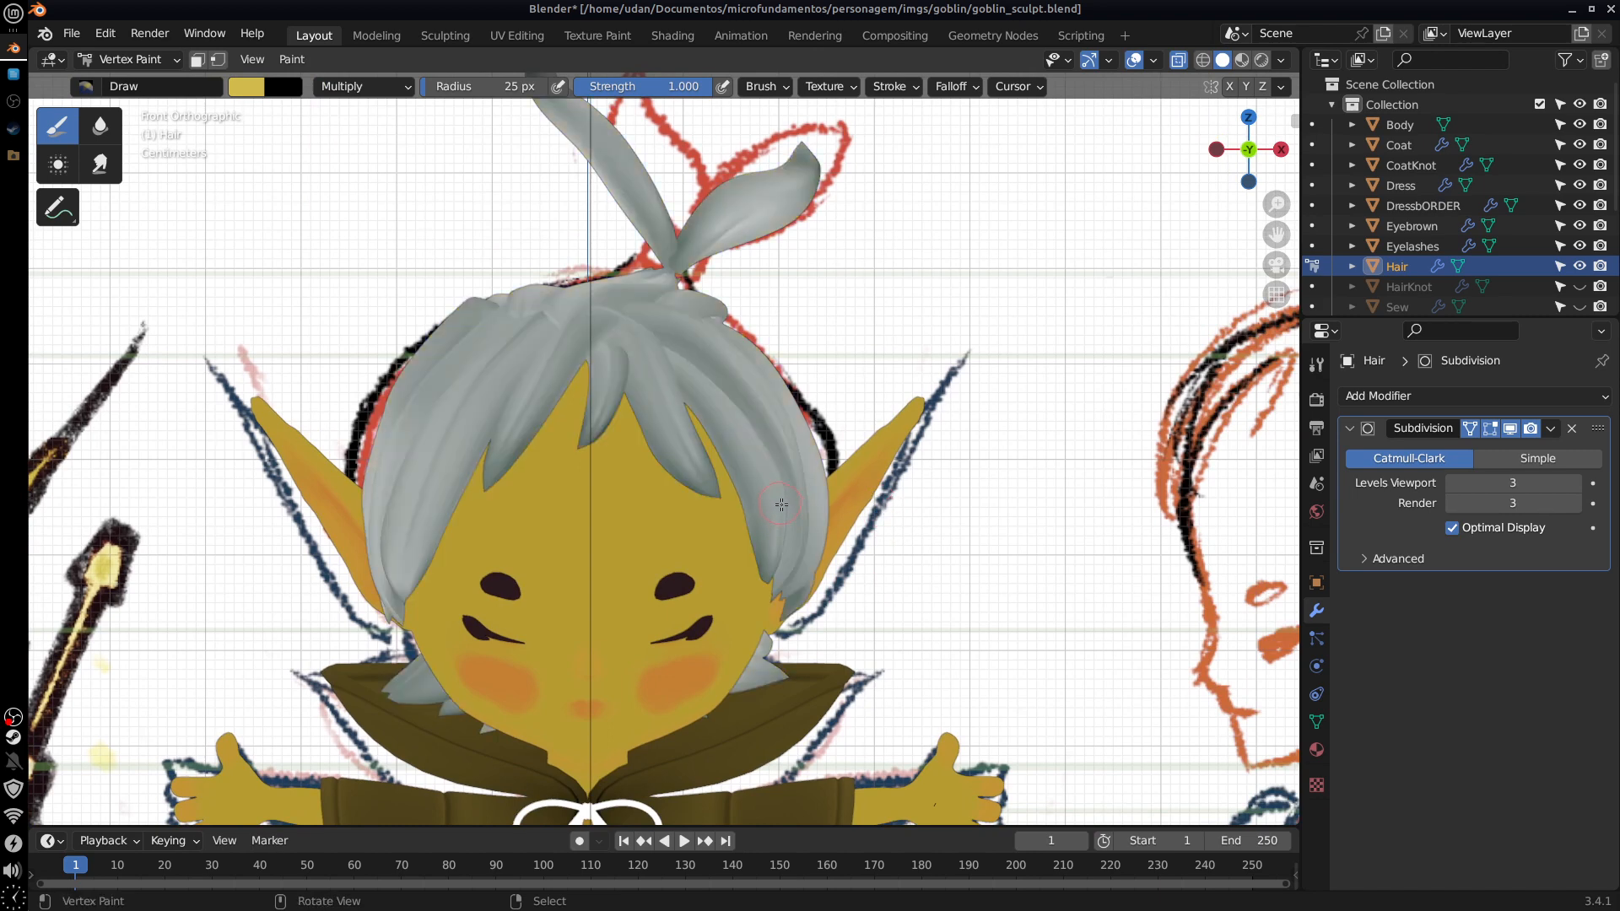
pyautogui.click(400, 89)
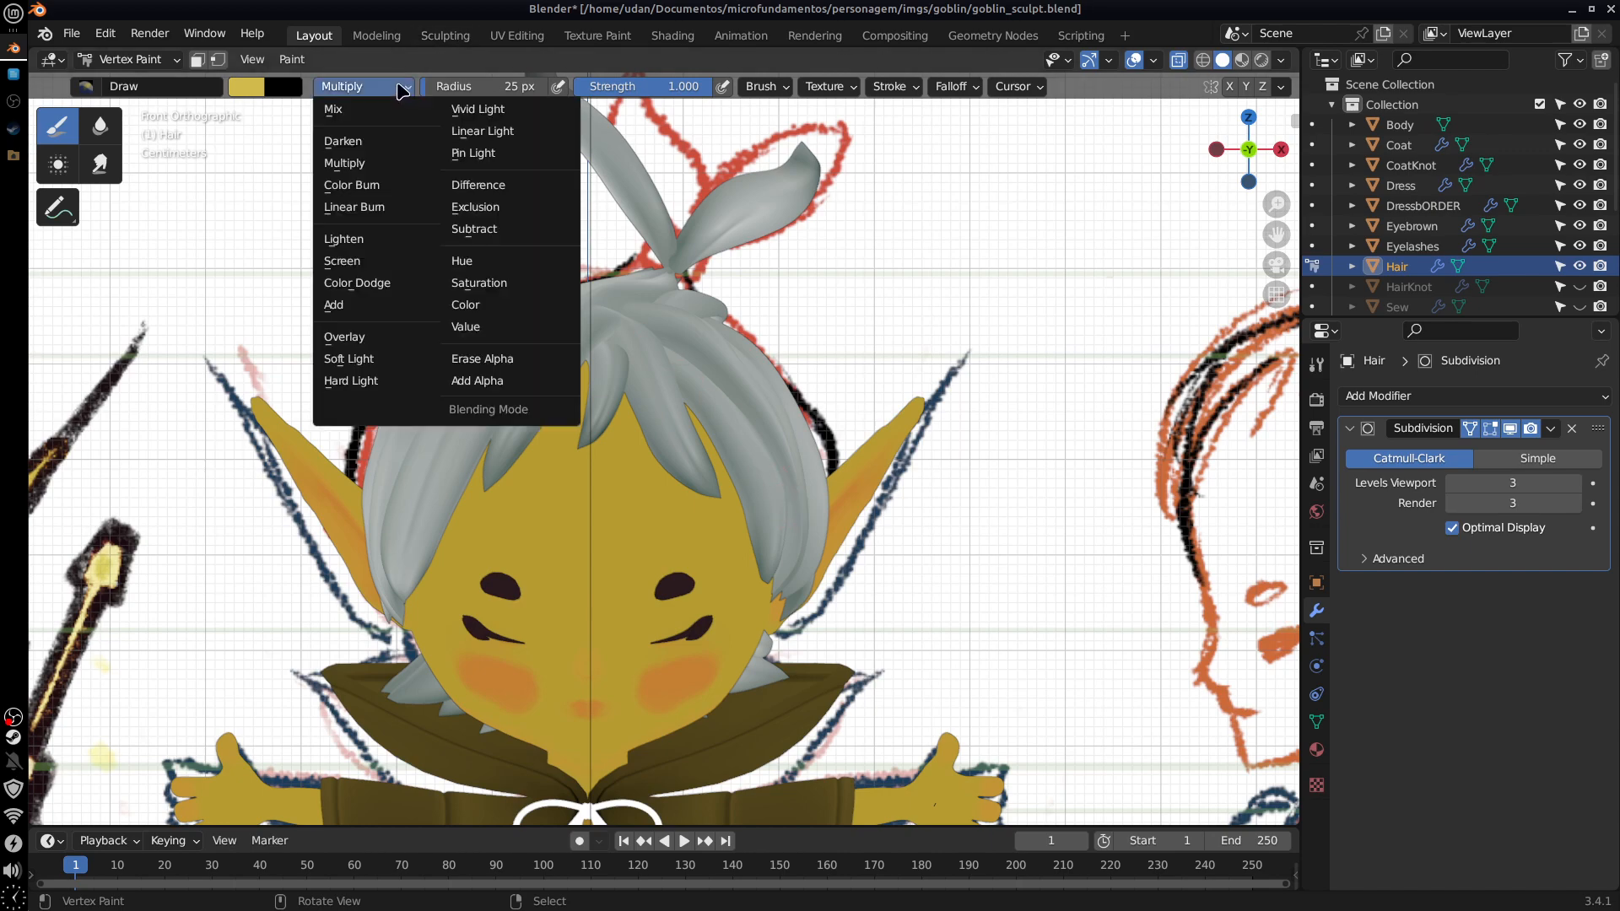
pyautogui.click(394, 106)
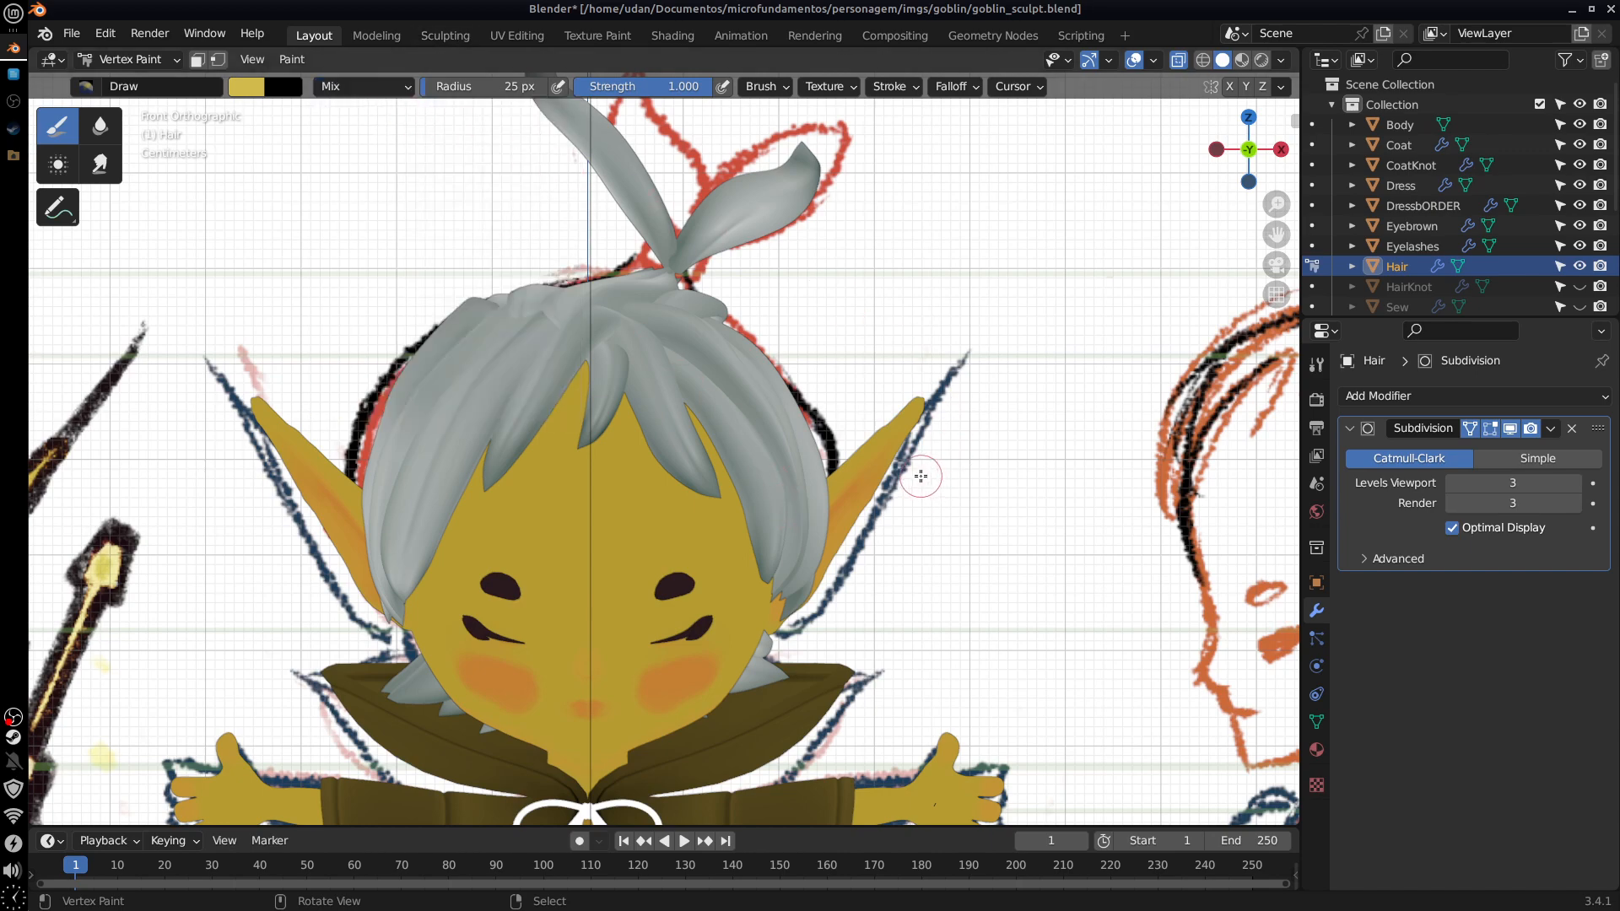
# Step: Apply a Hue Saturation Value adjustment to Hair's grey shaded vertex colors and set the Hue to 1
pyautogui.moveTo(936, 384)
pyautogui.mouseDown(button='middle')
pyautogui.moveTo(919, 581)
pyautogui.moveTo(1058, 578)
pyautogui.moveTo(684, 549)
pyautogui.moveTo(734, 539)
pyautogui.mouseUp(button='middle')
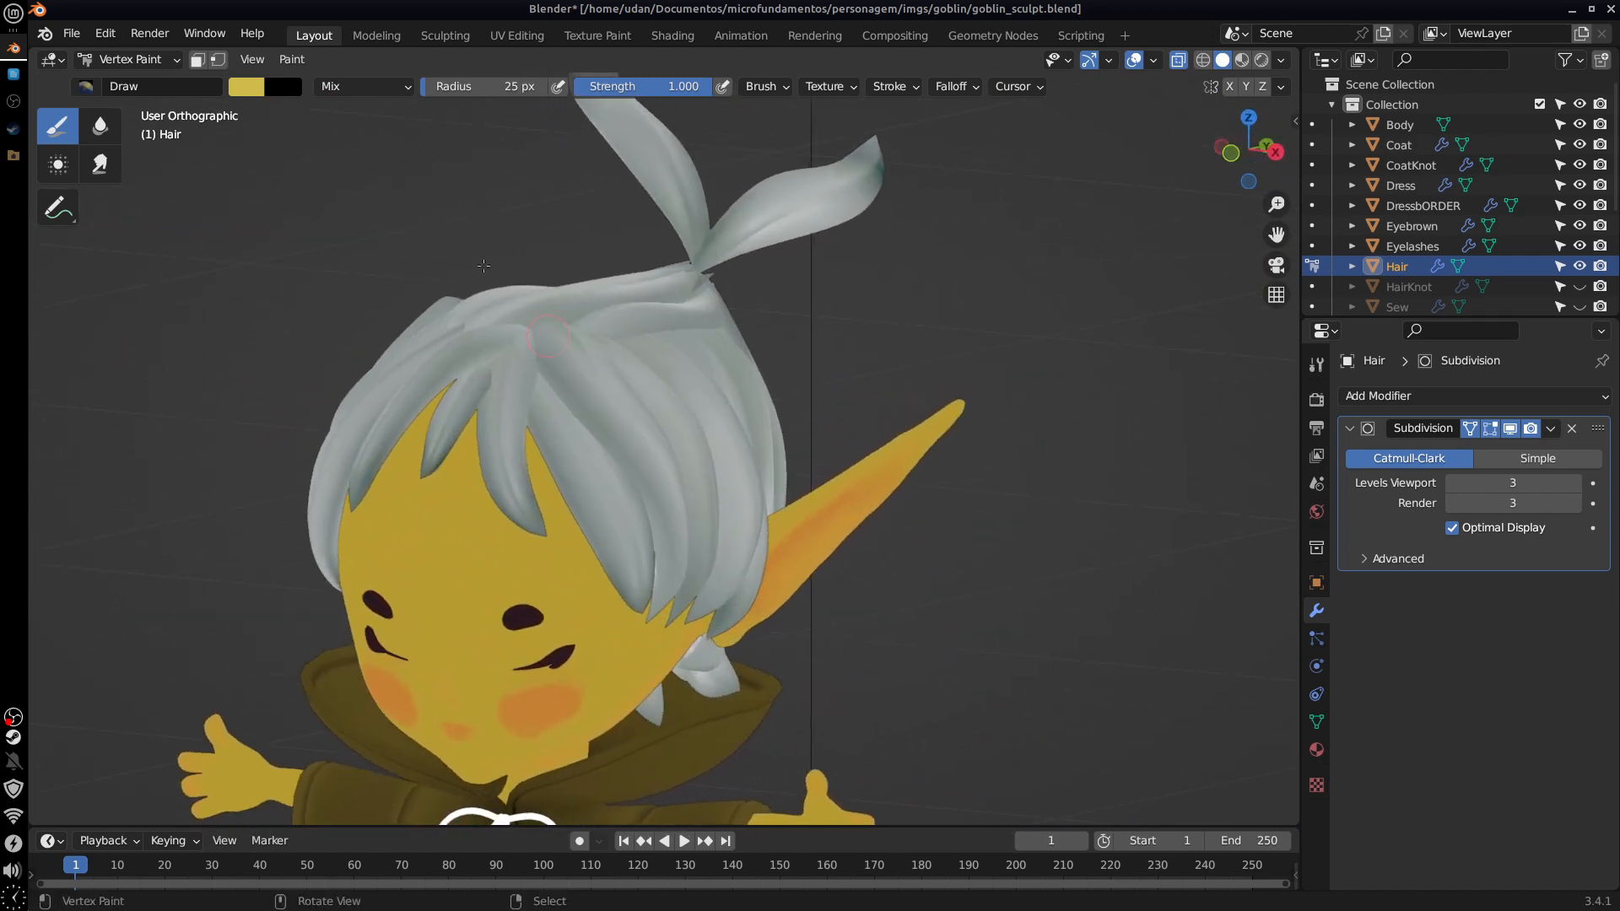
pyautogui.click(295, 61)
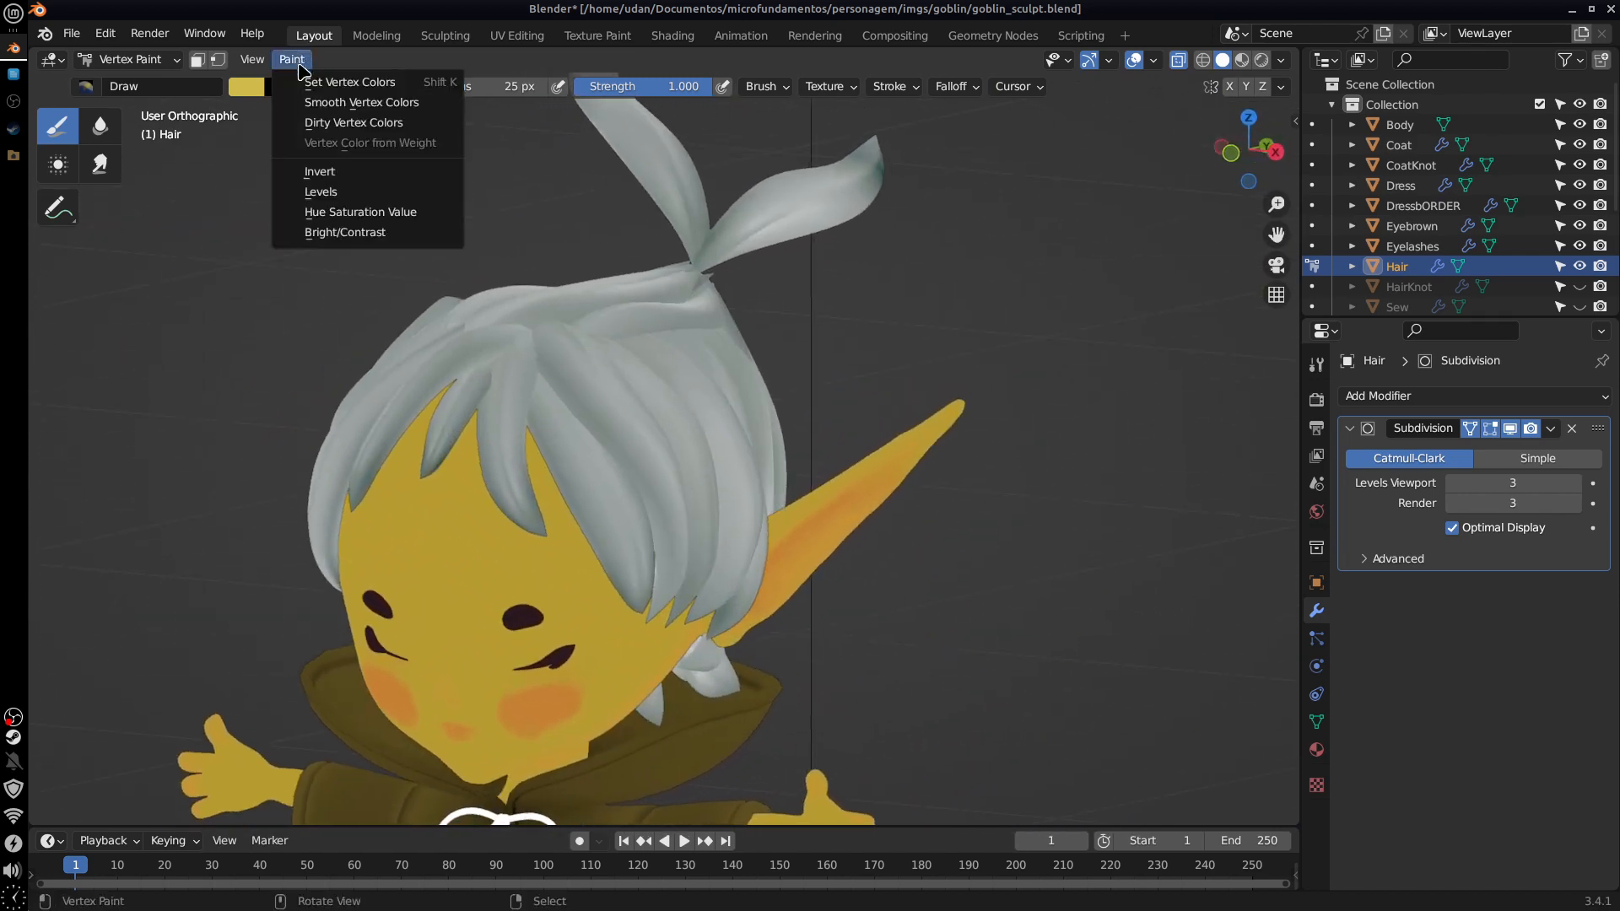
pyautogui.click(433, 218)
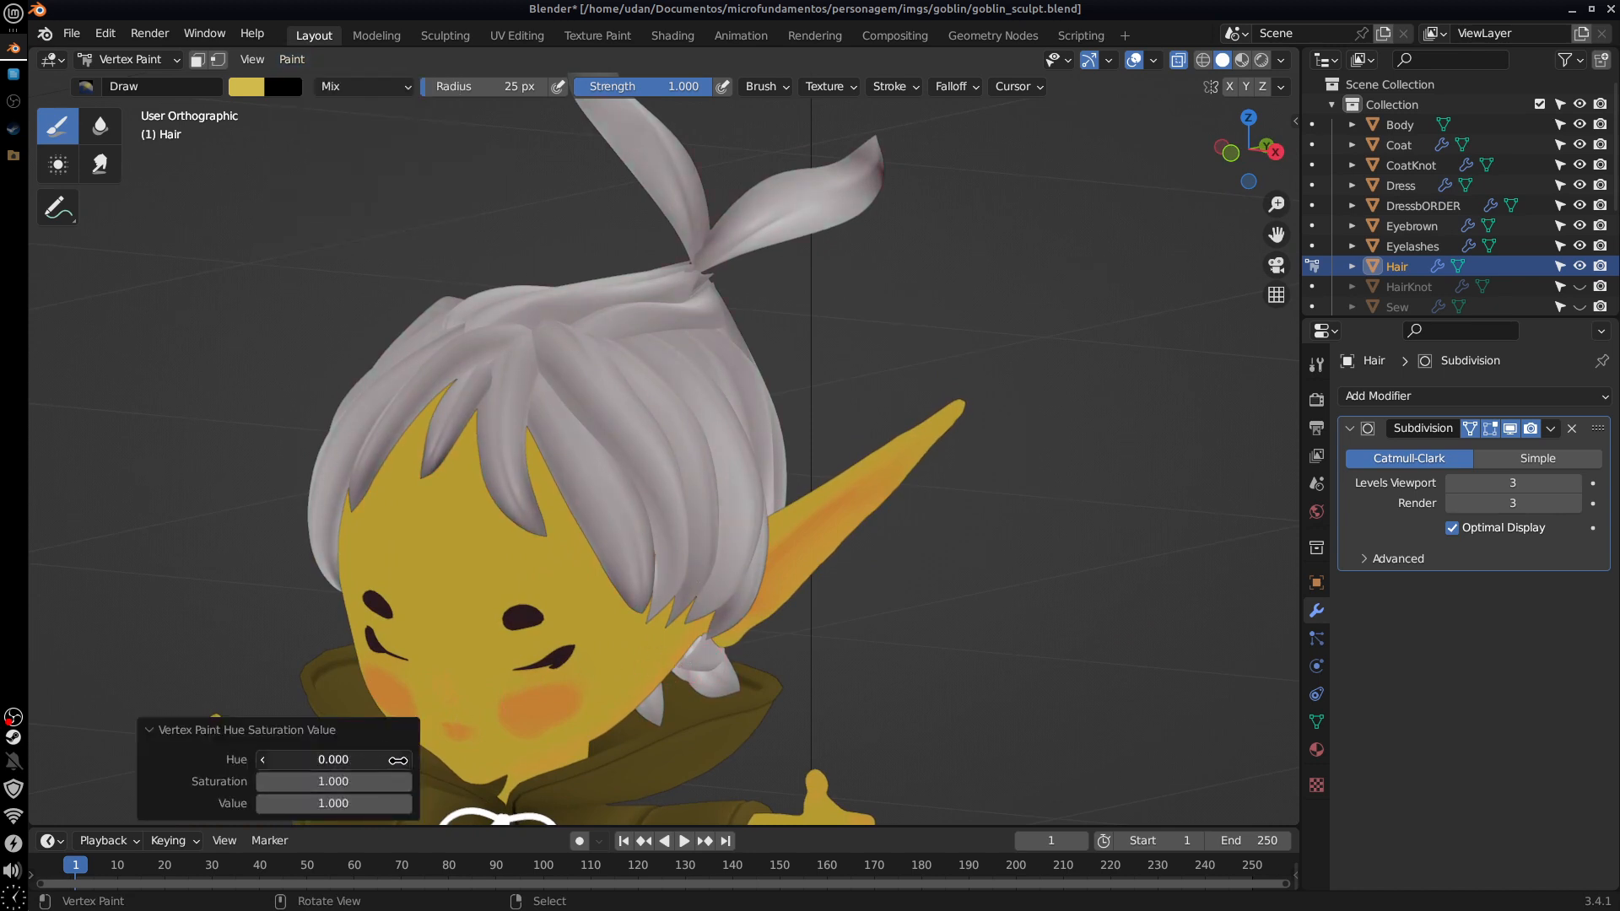
pyautogui.moveTo(397, 760); pyautogui.dragTo(587, 756)
pyautogui.moveTo(836, 749); pyautogui.dragTo(932, 748)
pyautogui.moveTo(184, 756); pyautogui.dragTo(13, 759)
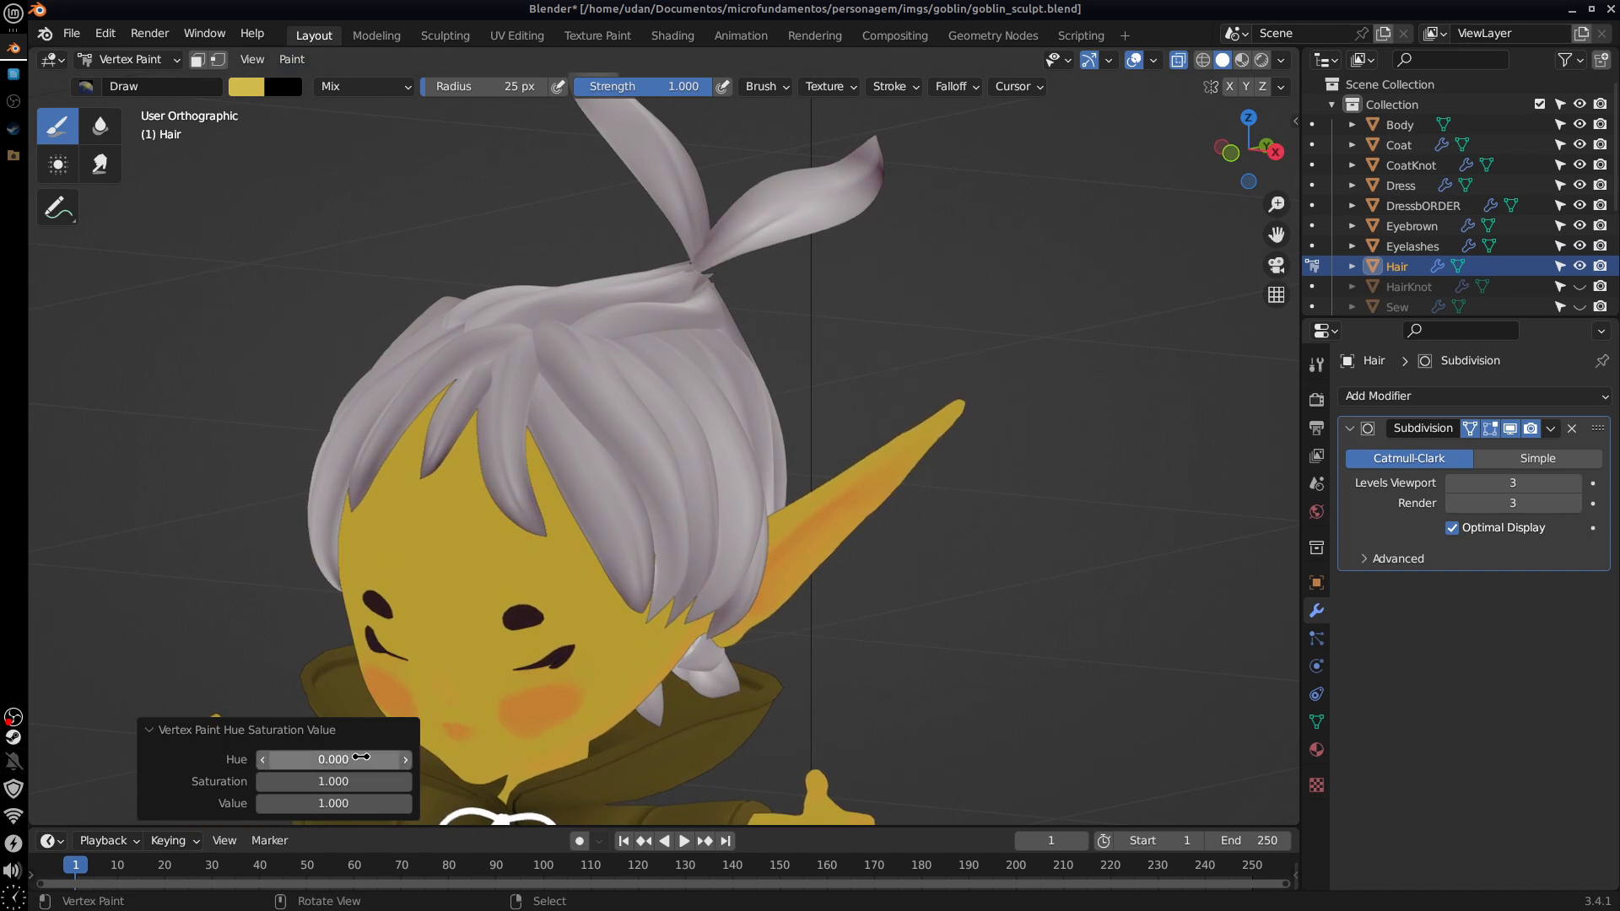
pyautogui.click(405, 761)
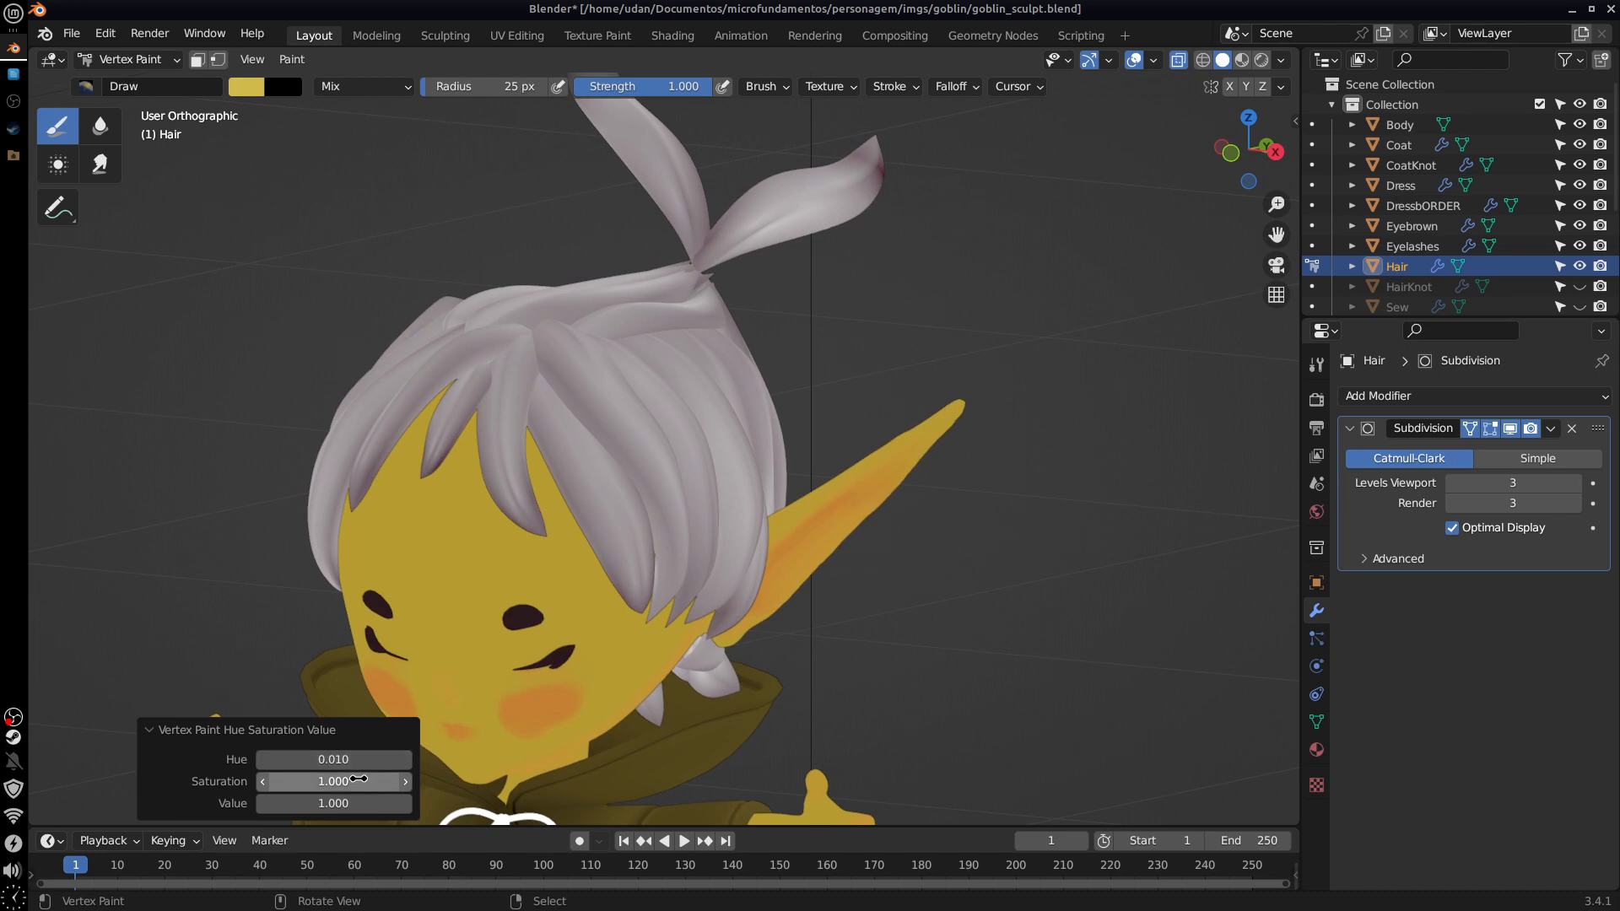
pyautogui.click(358, 760)
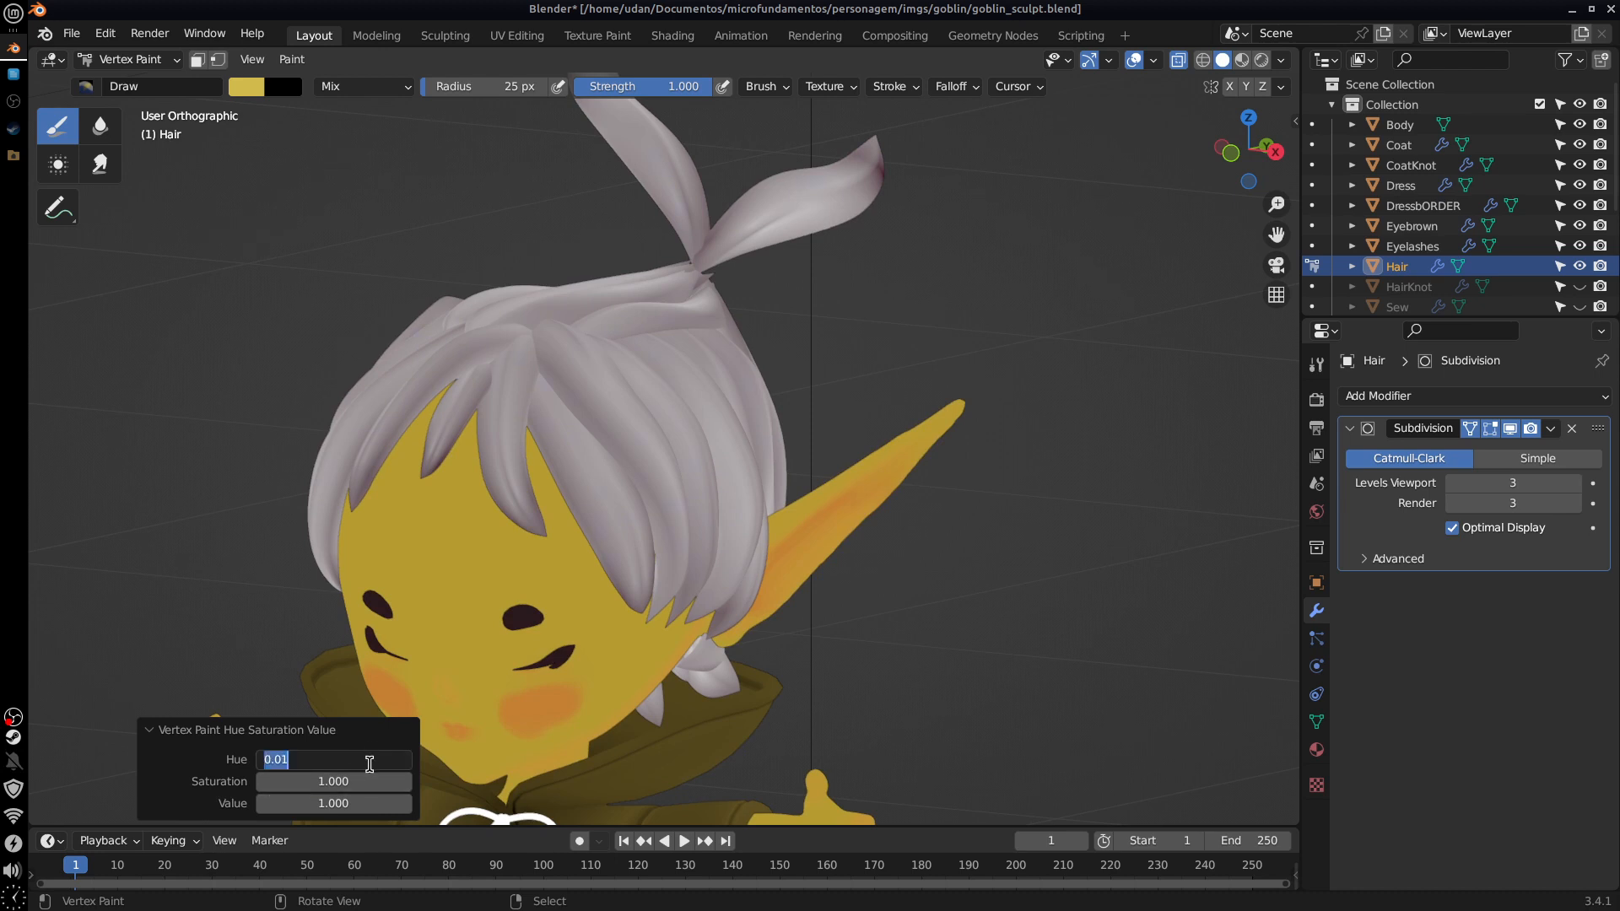
pyautogui.write('1')
pyautogui.press('Return')
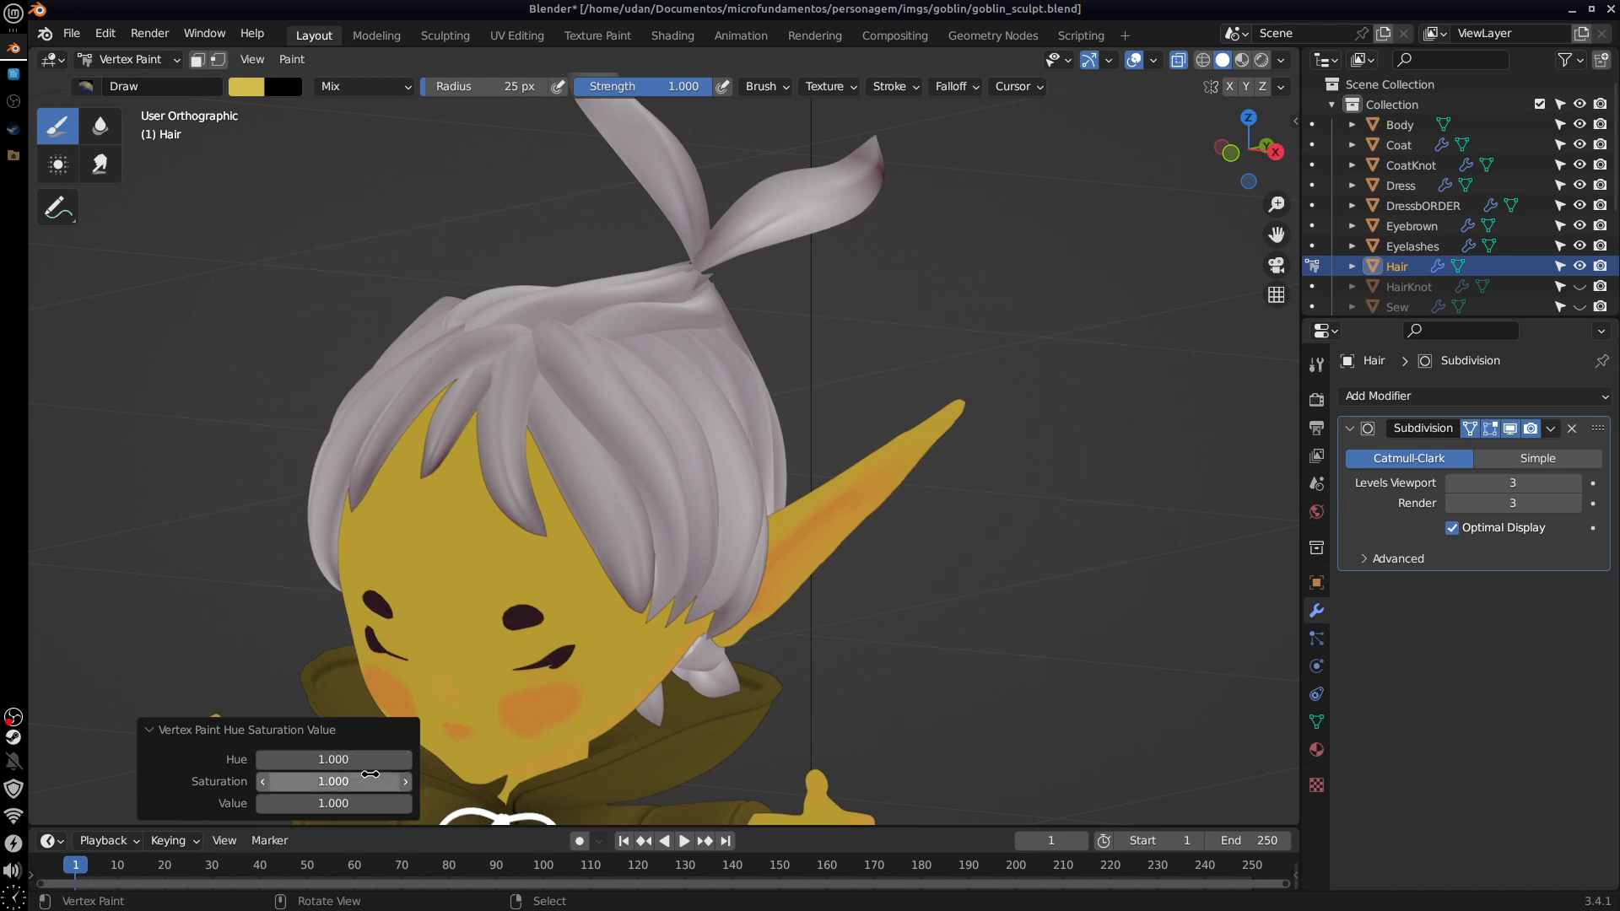
# Step: Try Hue values of 0.5 and 0.3 in Hair's Hue Saturation Value adjustment
pyautogui.click(357, 764)
pyautogui.write('0.5')
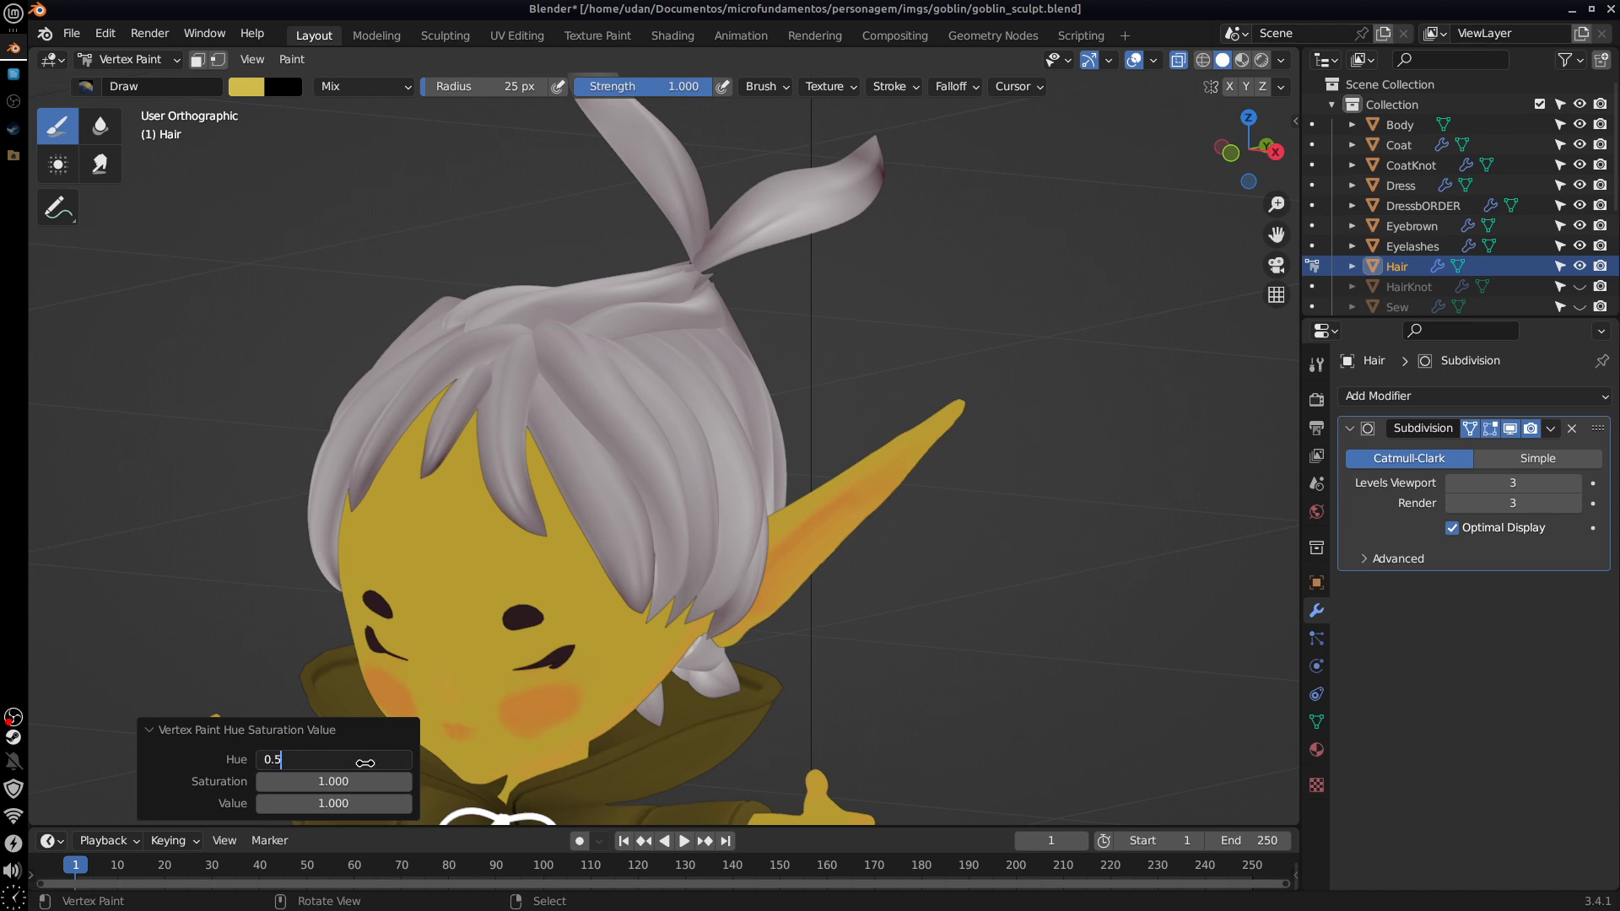
pyautogui.press('Return')
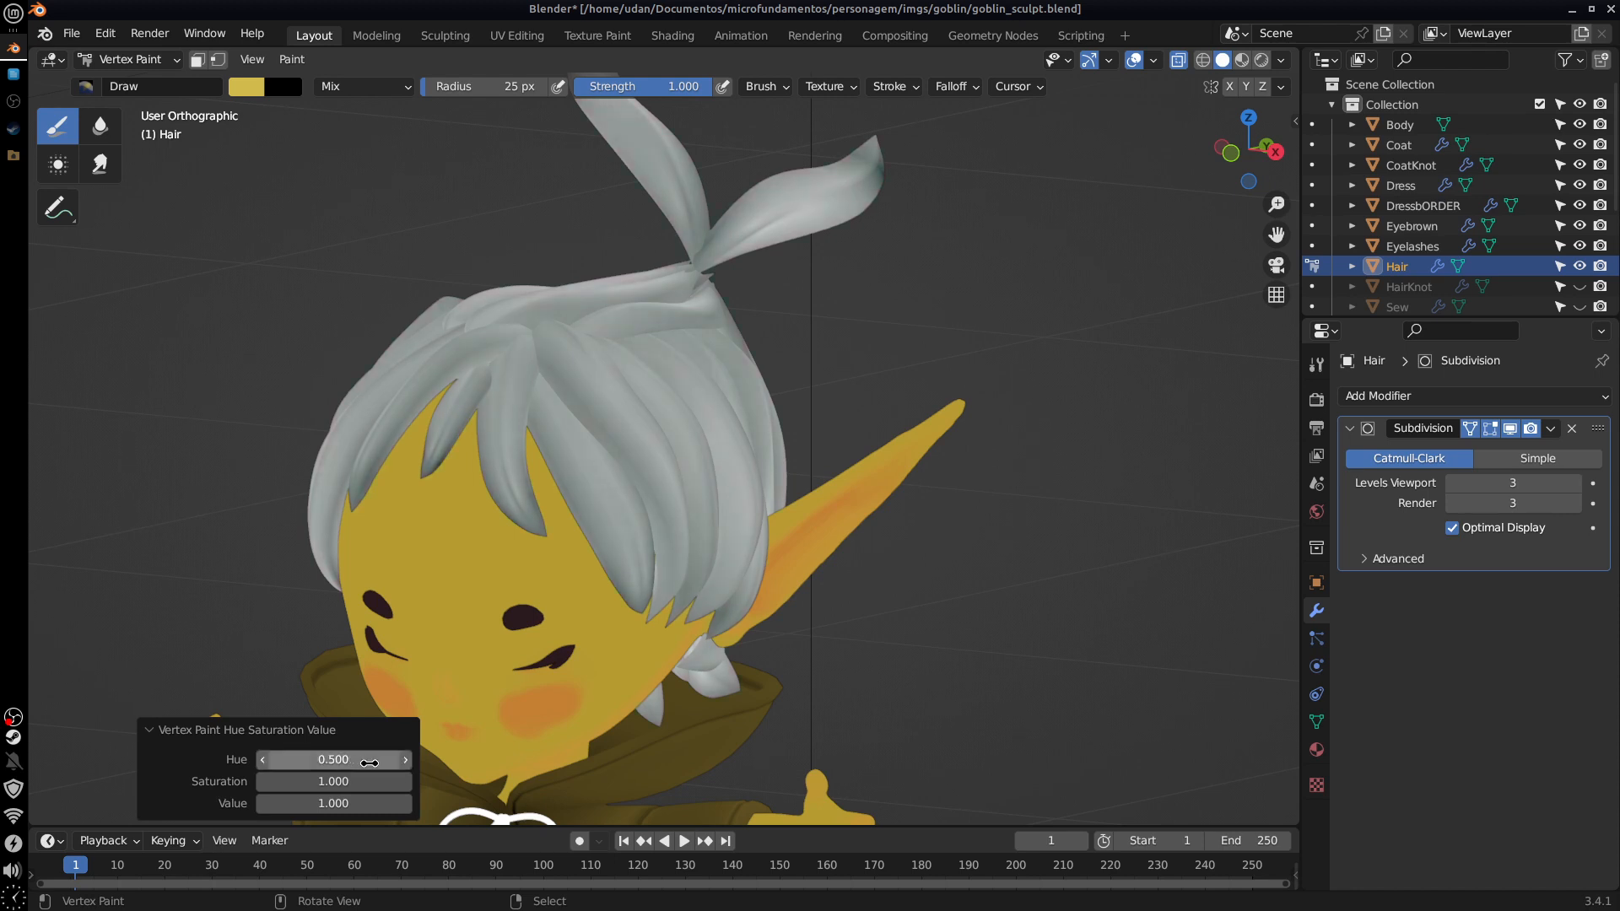
pyautogui.click(360, 755)
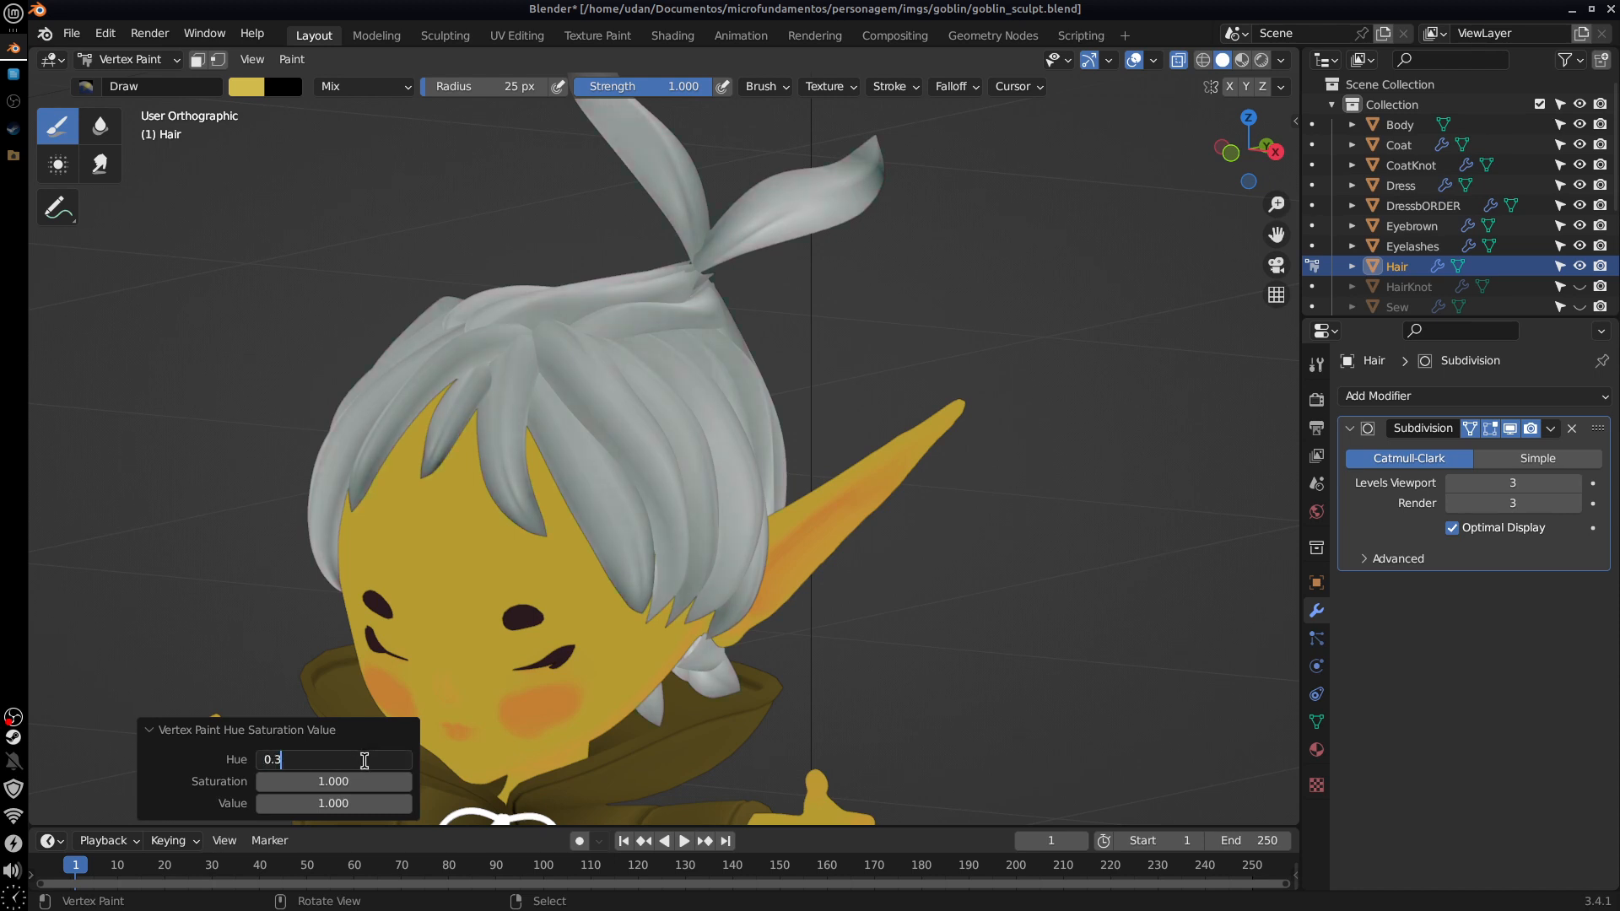
pyautogui.press('Return')
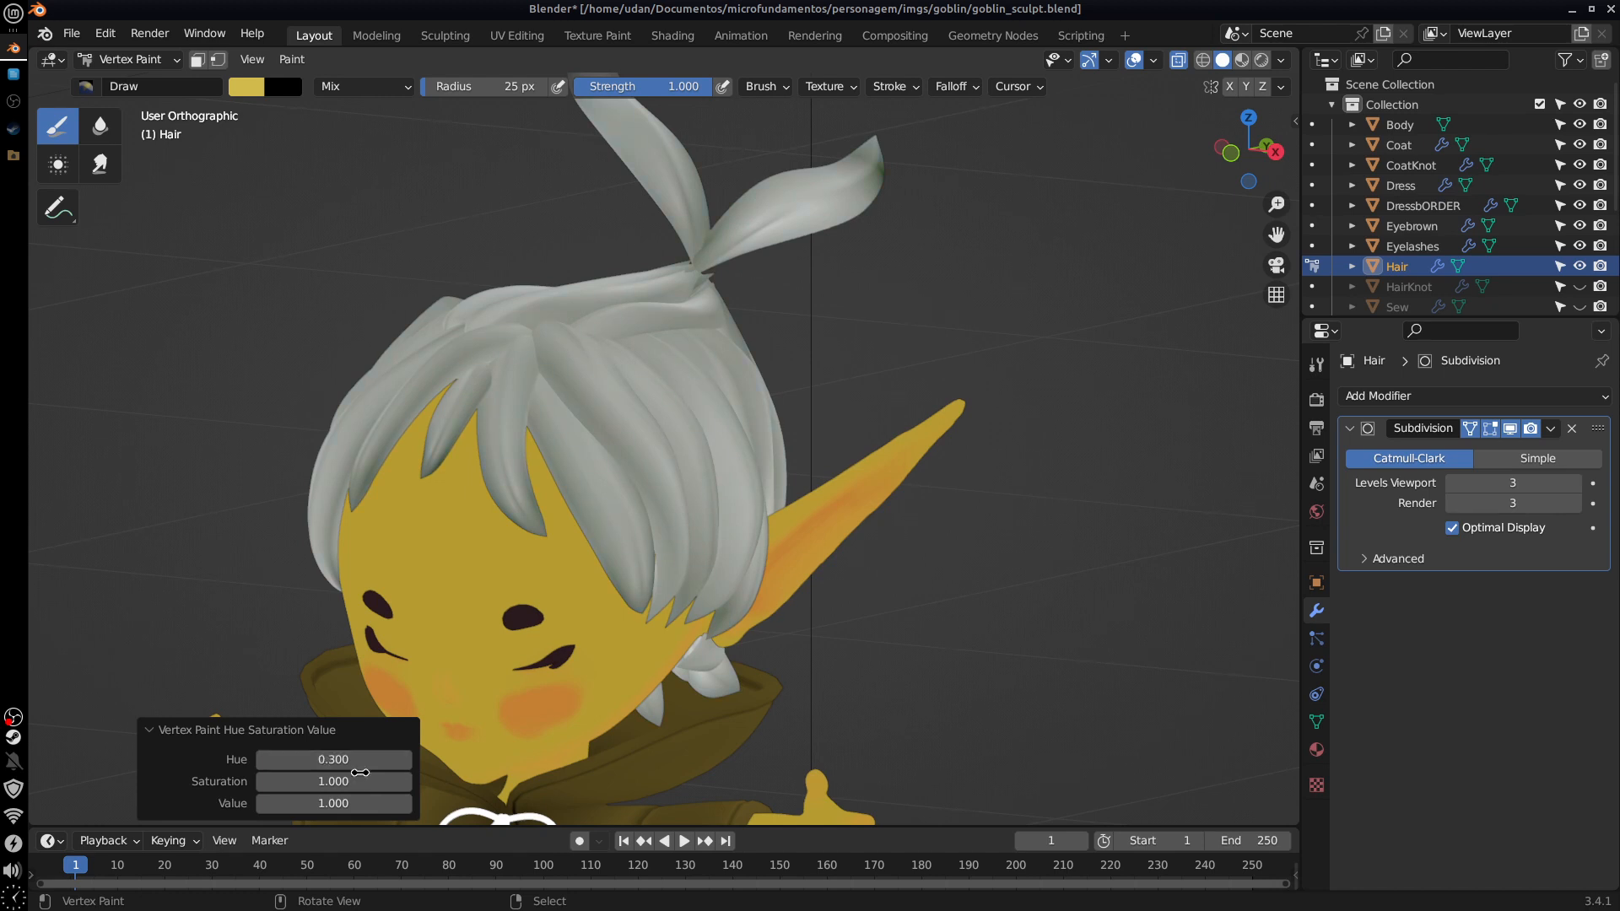
# Step: Set the Saturation to 2 and the Hue to 0.25 in Hair's Hue Saturation Value adjustment
pyautogui.moveTo(1075, 742); pyautogui.dragTo(361, 780)
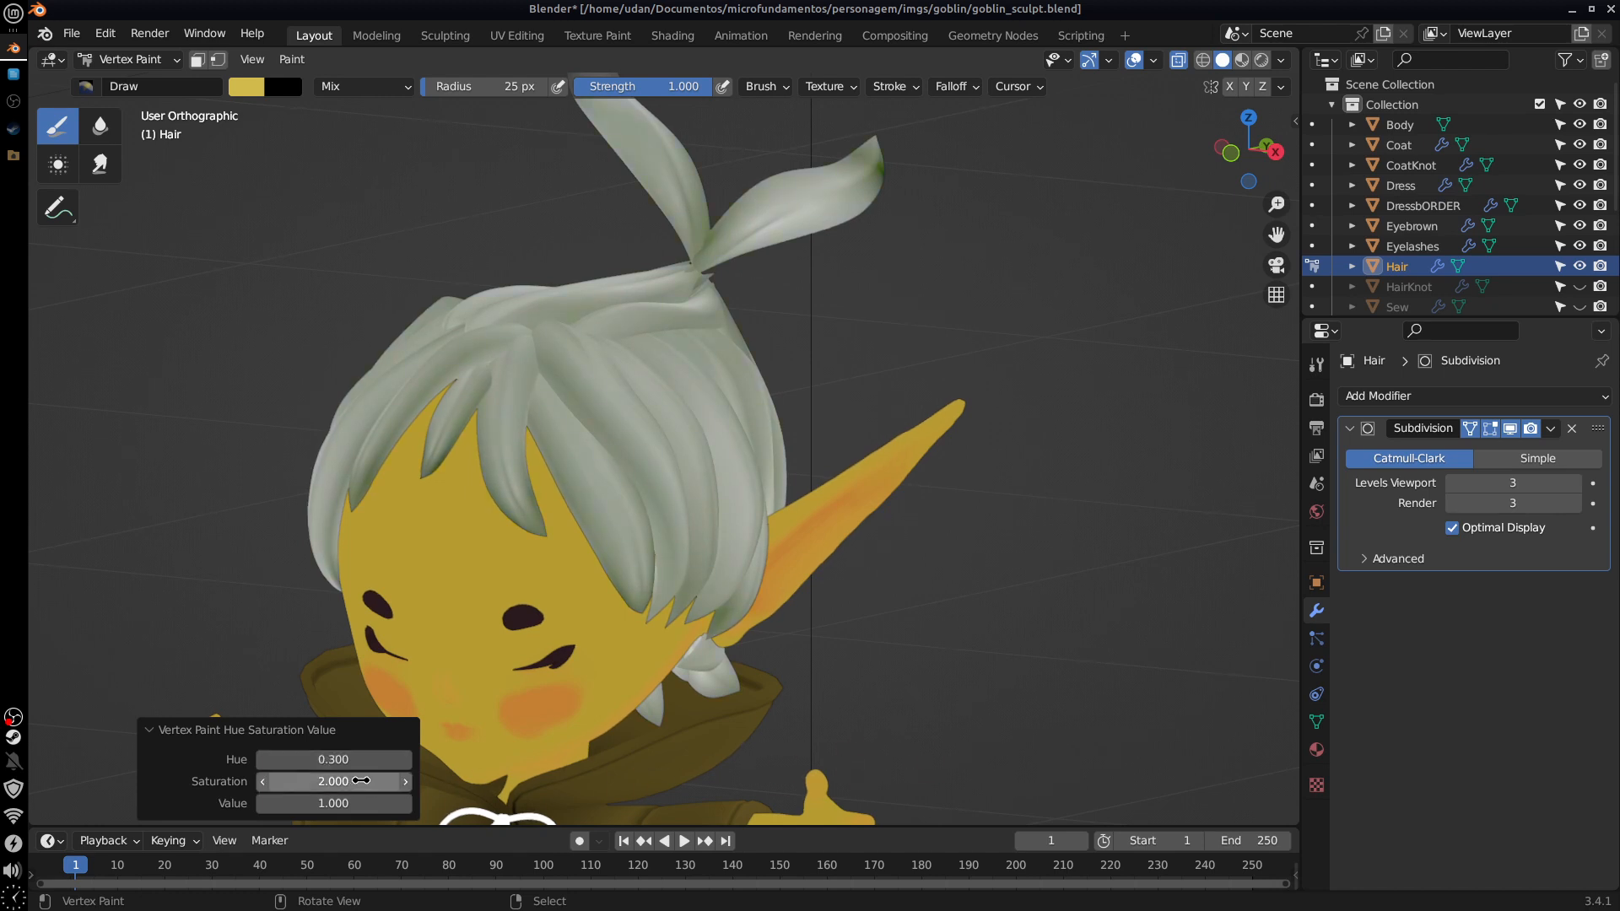
pyautogui.click(367, 760)
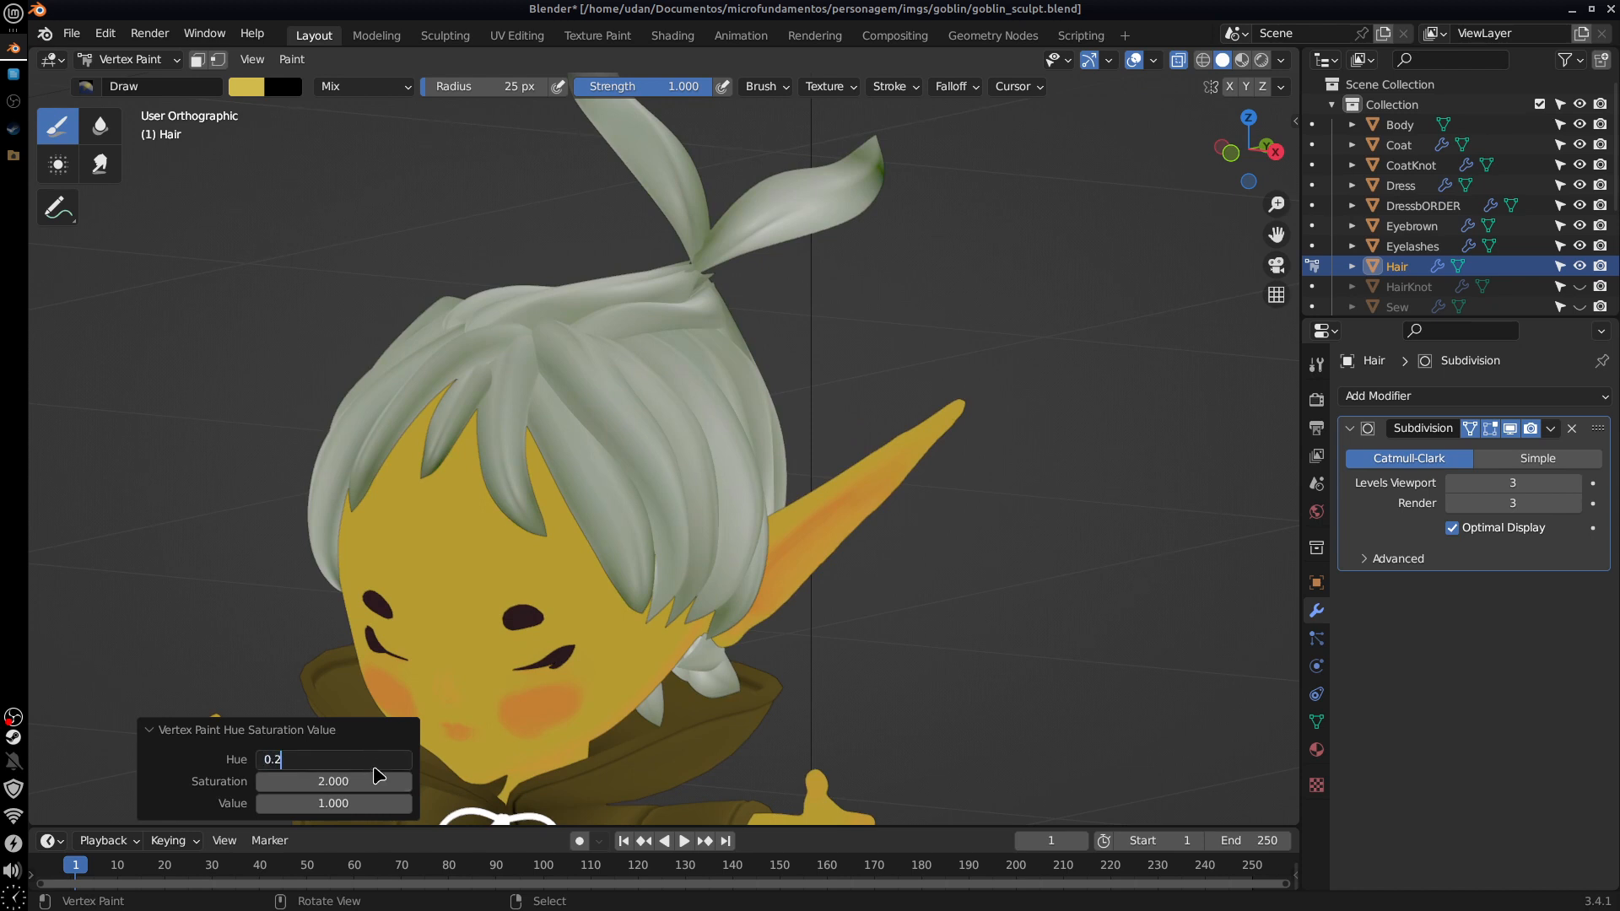
pyautogui.press('Return')
pyautogui.click(367, 760)
pyautogui.press('Return')
pyautogui.click(371, 759)
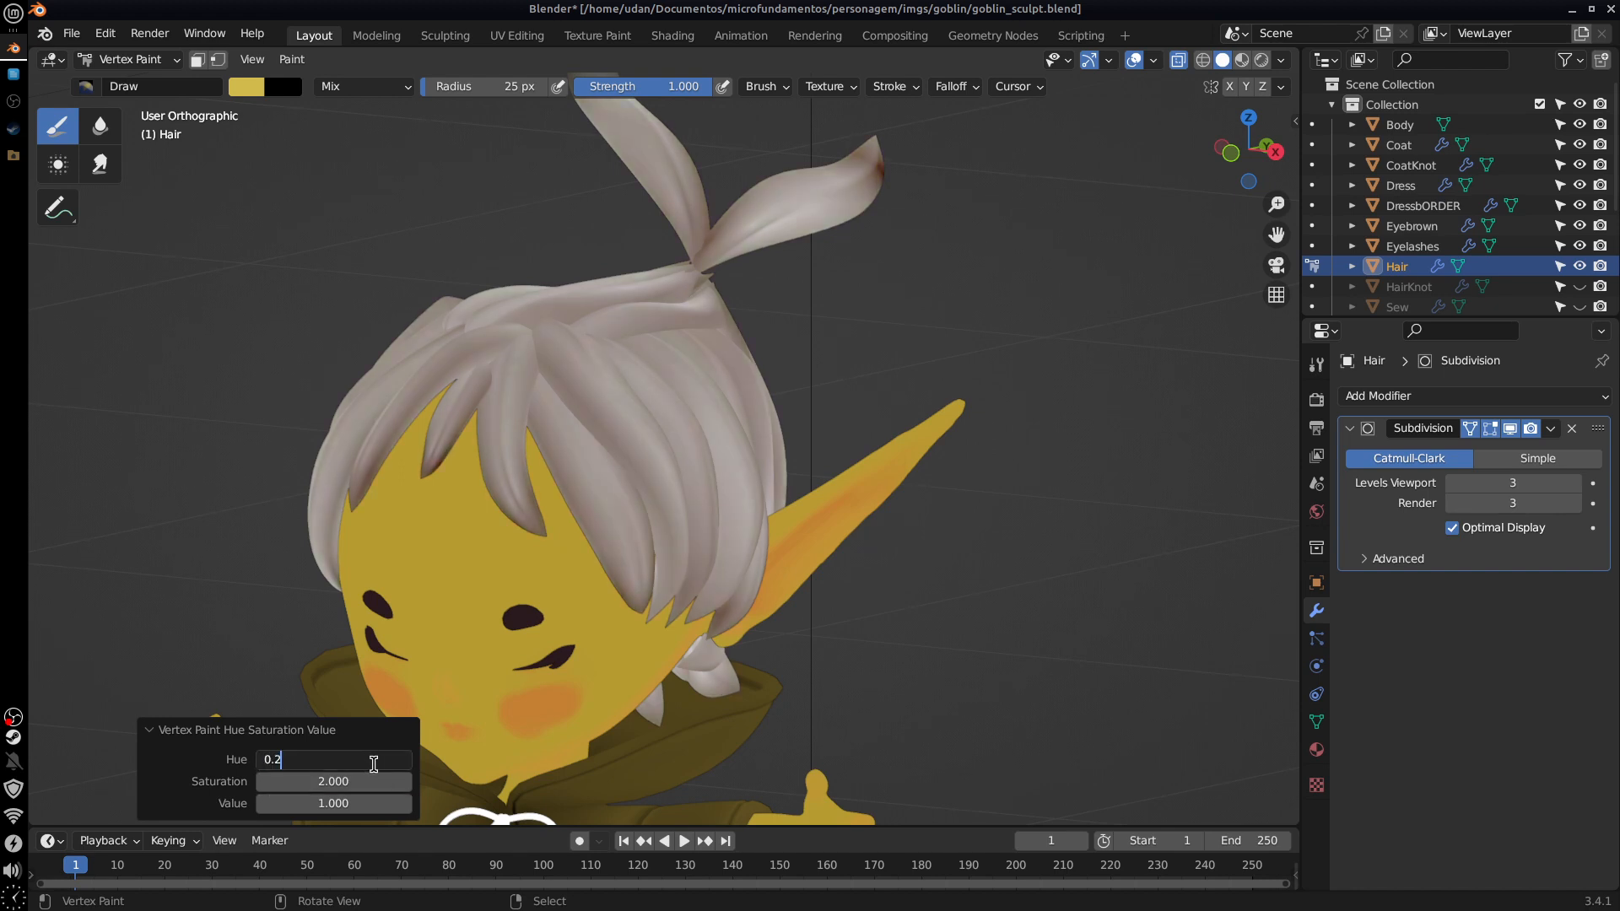
pyautogui.press('Return')
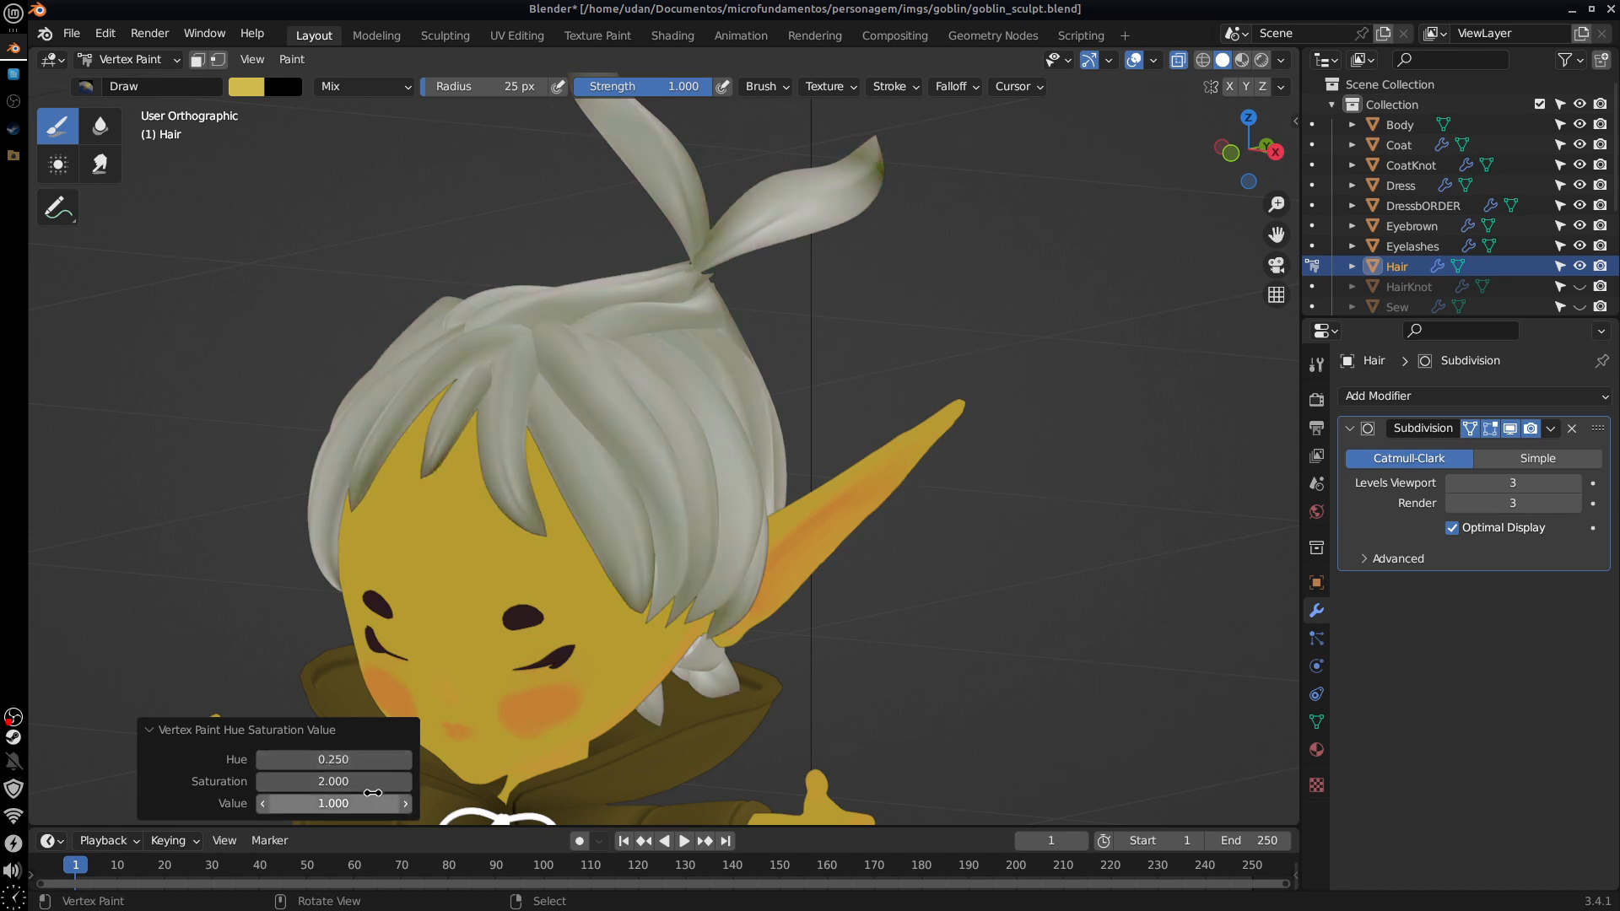
# Step: Try a saturation of 3 with hues of 0.15 and 0.35 in the hair's vertex paint Hue Saturation Value adjustment
pyautogui.click(354, 782)
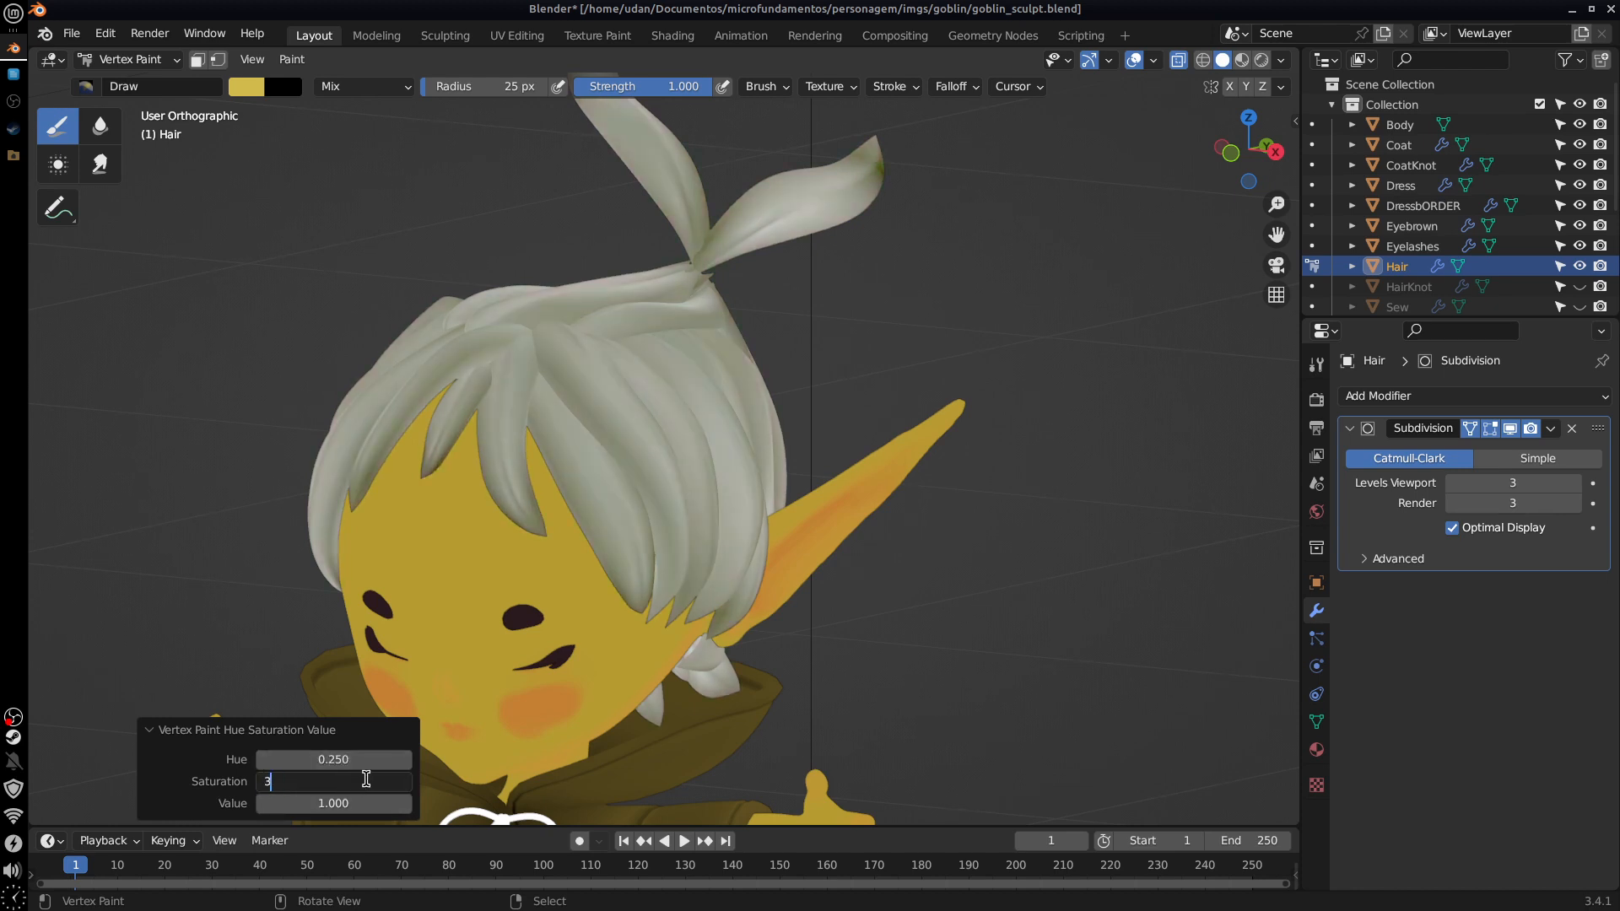
pyautogui.write('3')
pyautogui.press('Return')
pyautogui.click(373, 759)
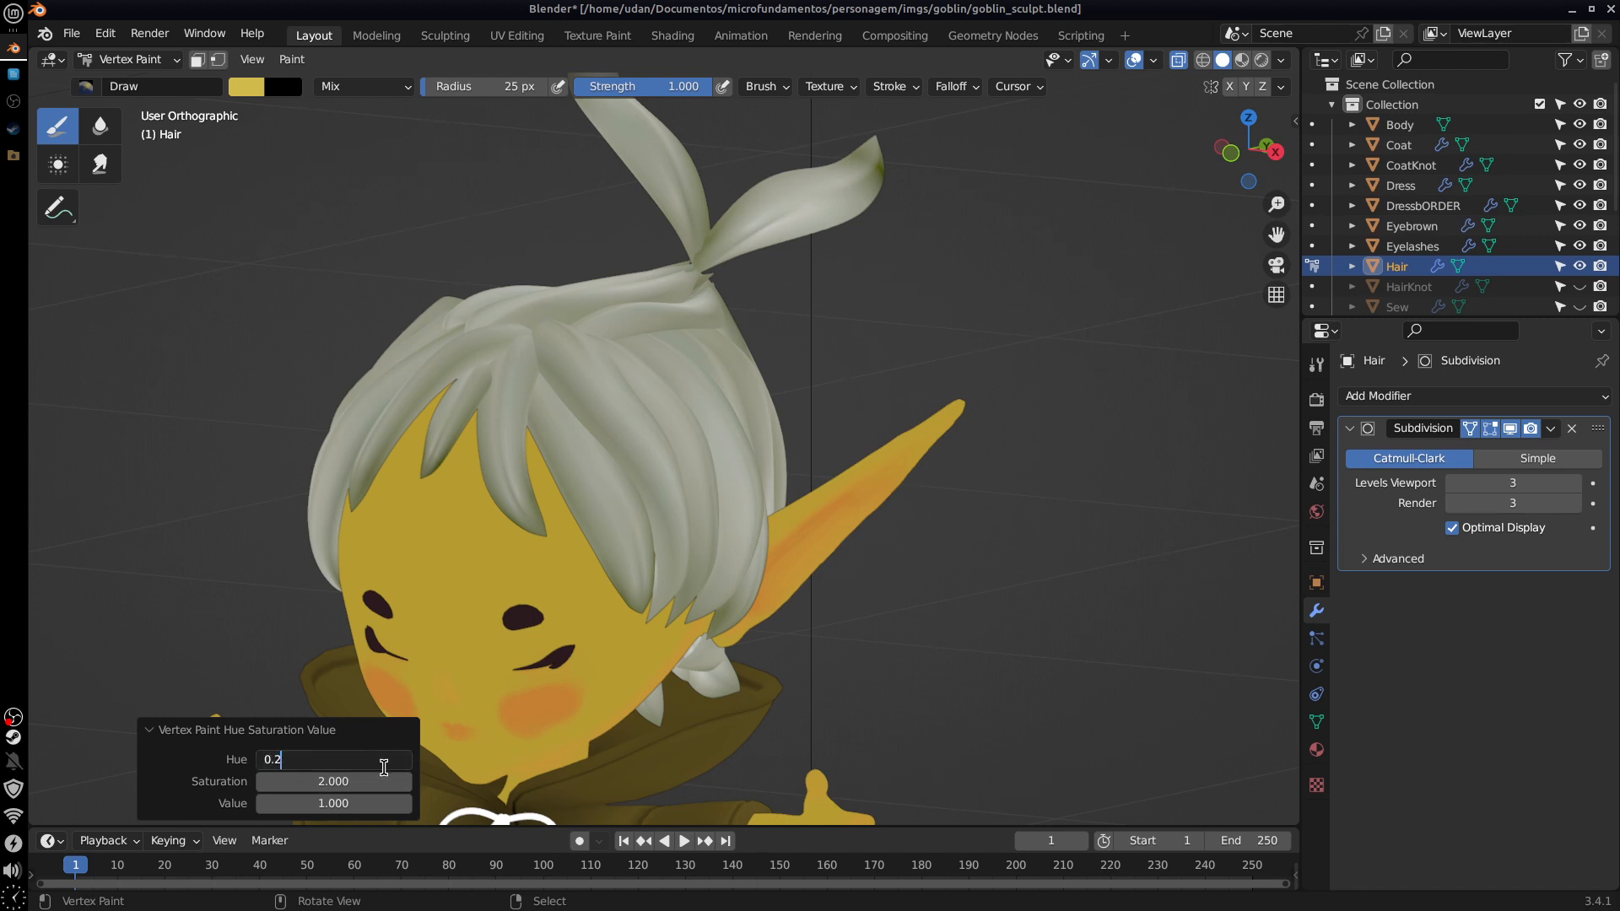
pyautogui.press('BackSpace')
pyautogui.press('Return')
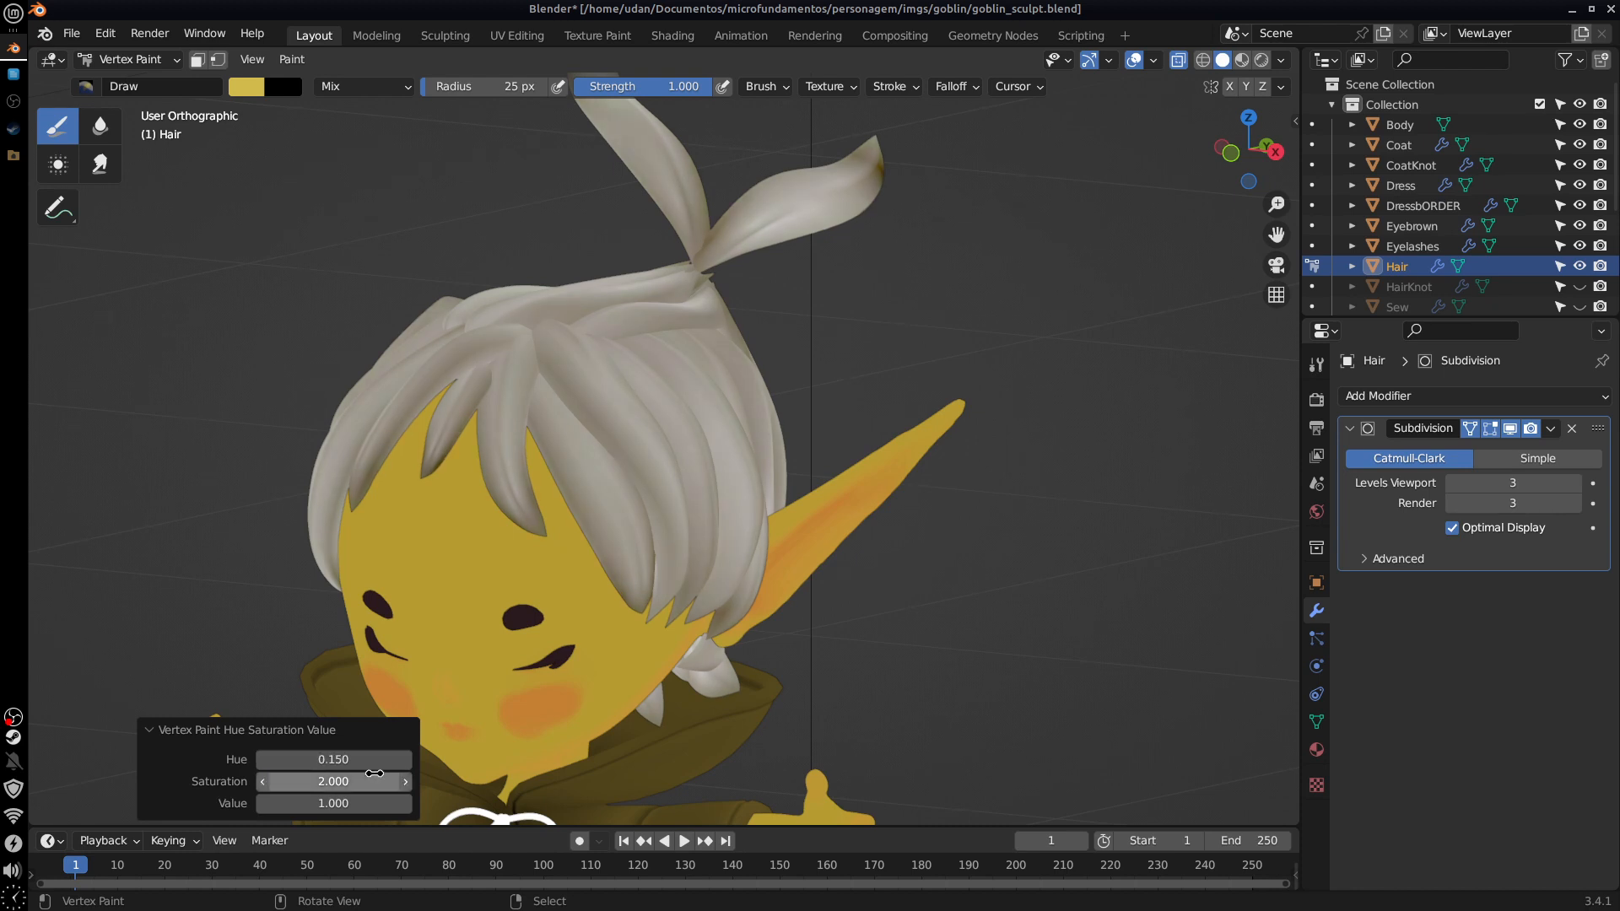
pyautogui.click(364, 759)
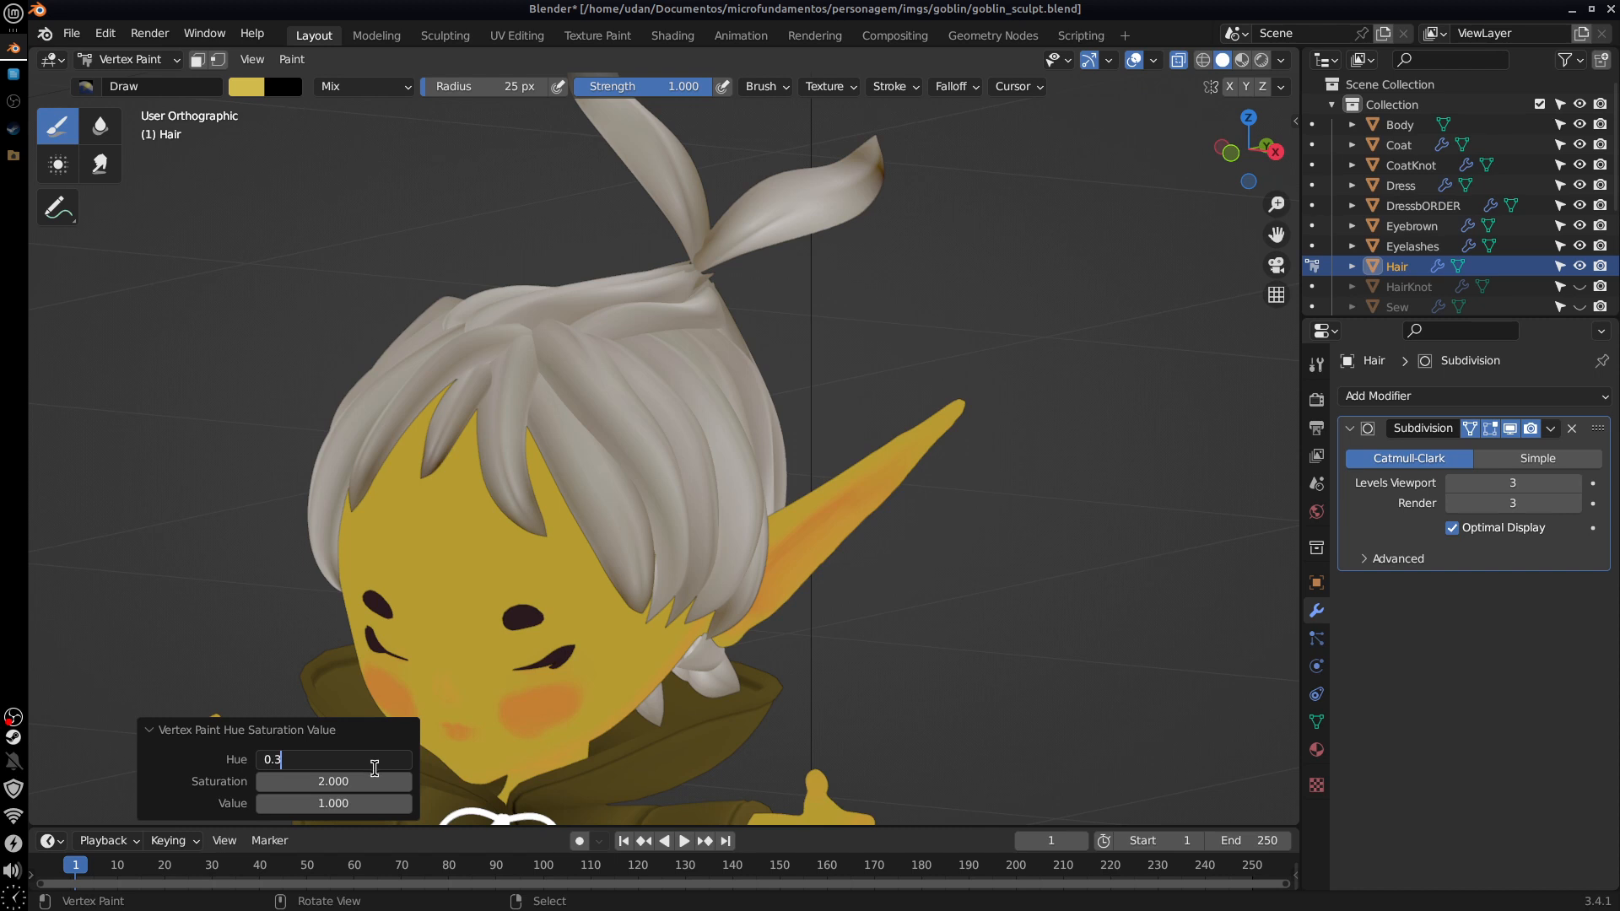
pyautogui.press('Return')
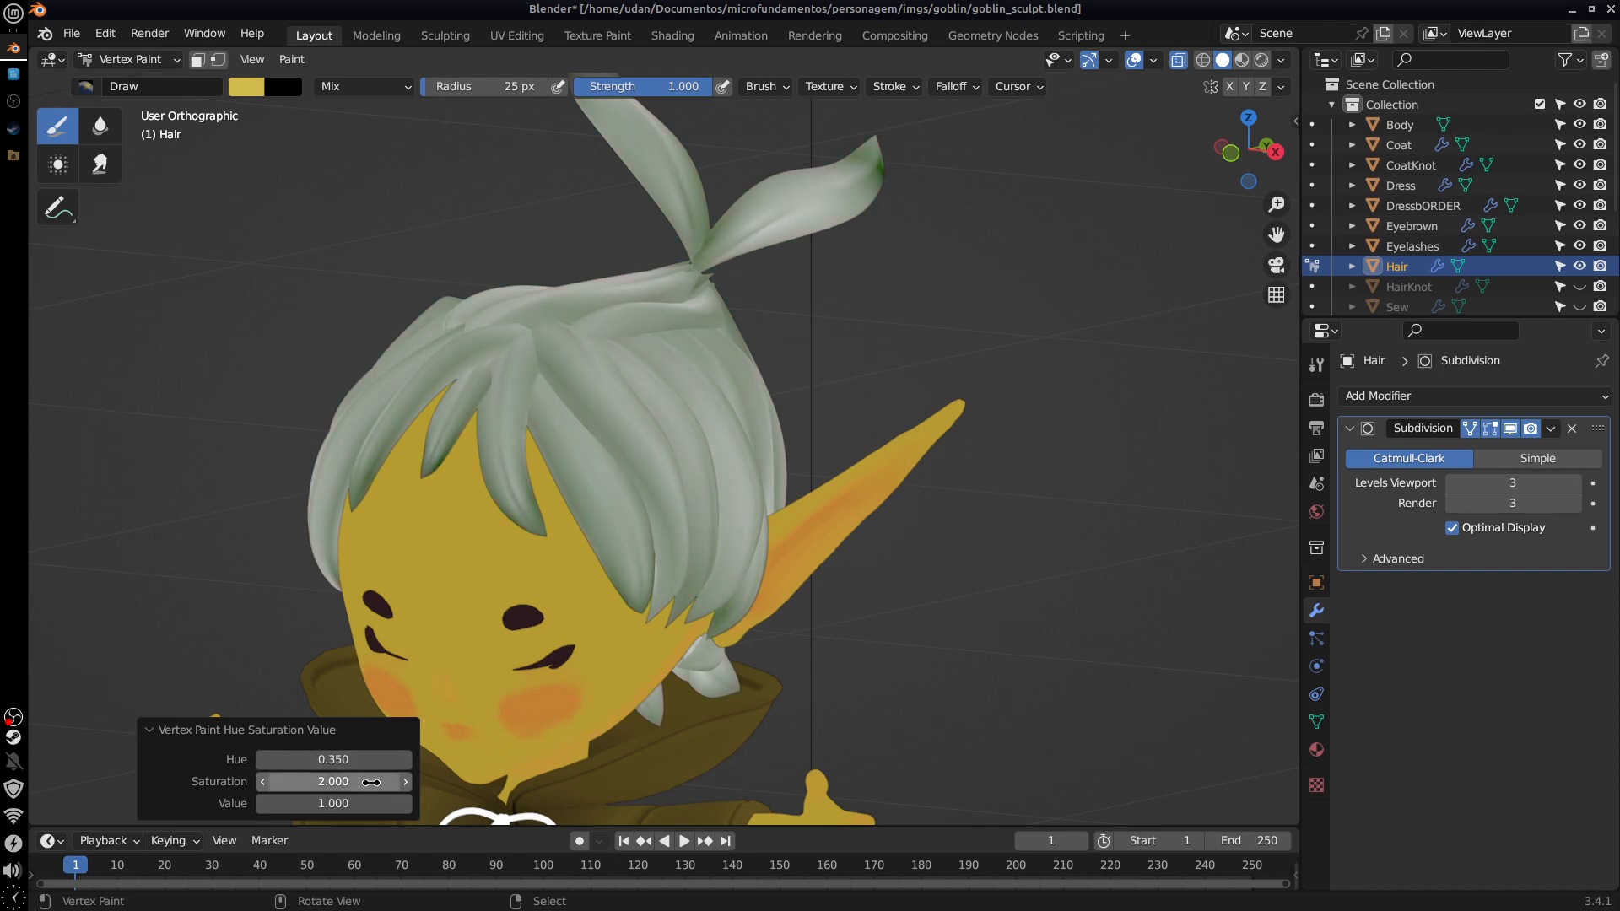
# Step: Set the saturation of the hair's vertex paint adjustment to 0
pyautogui.moveTo(787, 637); pyautogui.dragTo(468, 746, button='middle')
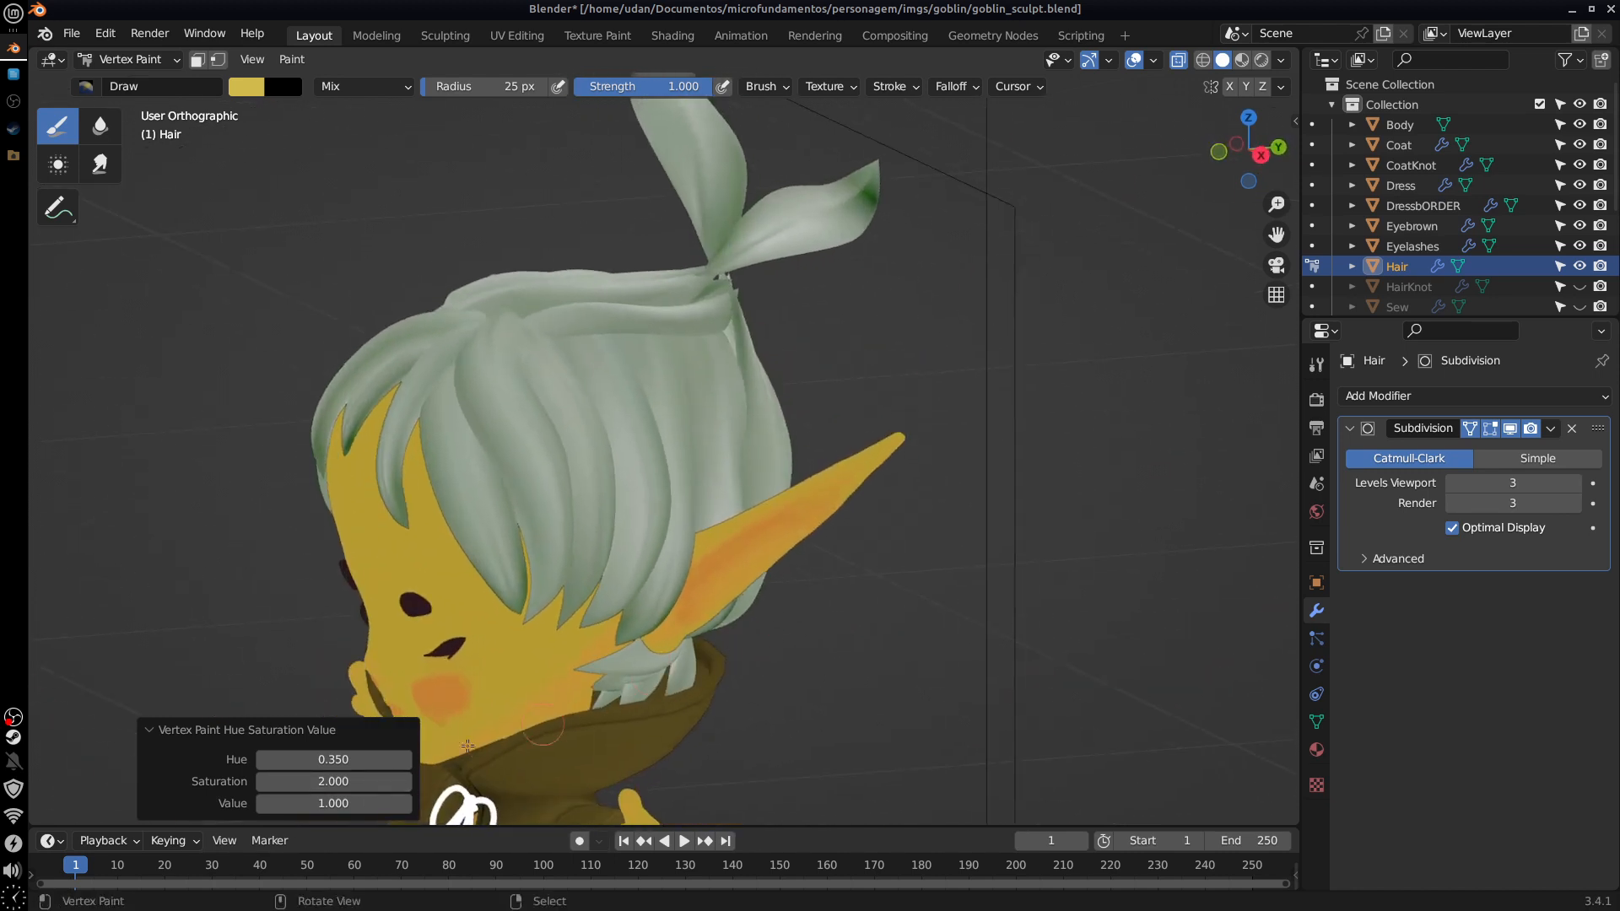
pyautogui.click(348, 778)
pyautogui.write('0')
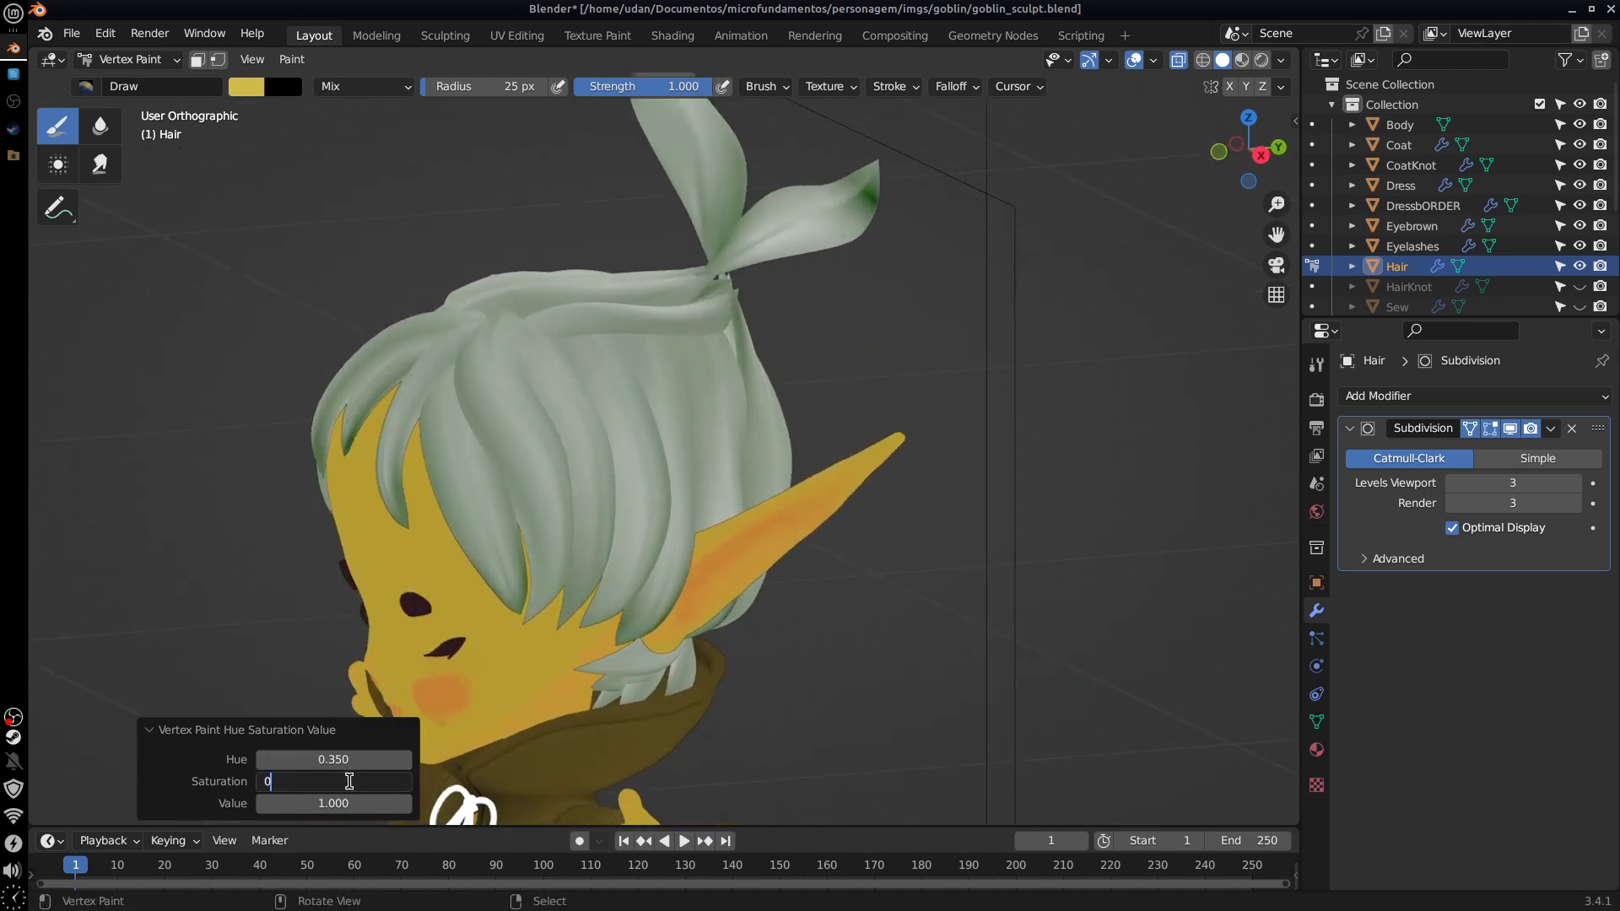
pyautogui.press('Return')
# Step: Try a value of 0 in the hair's vertex paint adjustment and set it back to 1
pyautogui.click(359, 797)
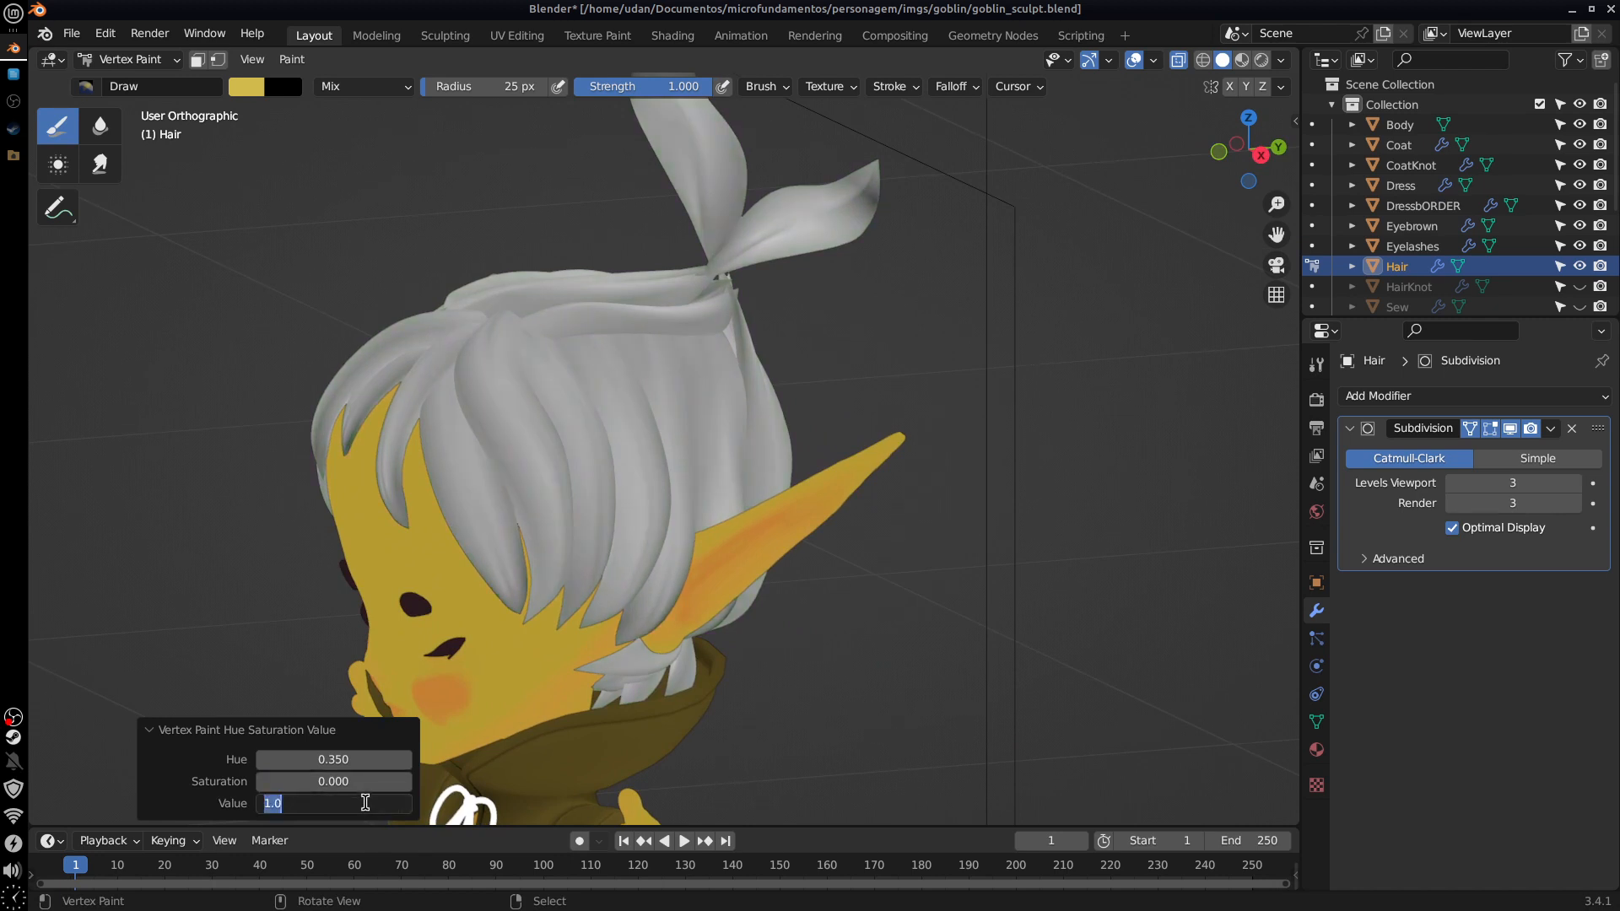
pyautogui.press('Return')
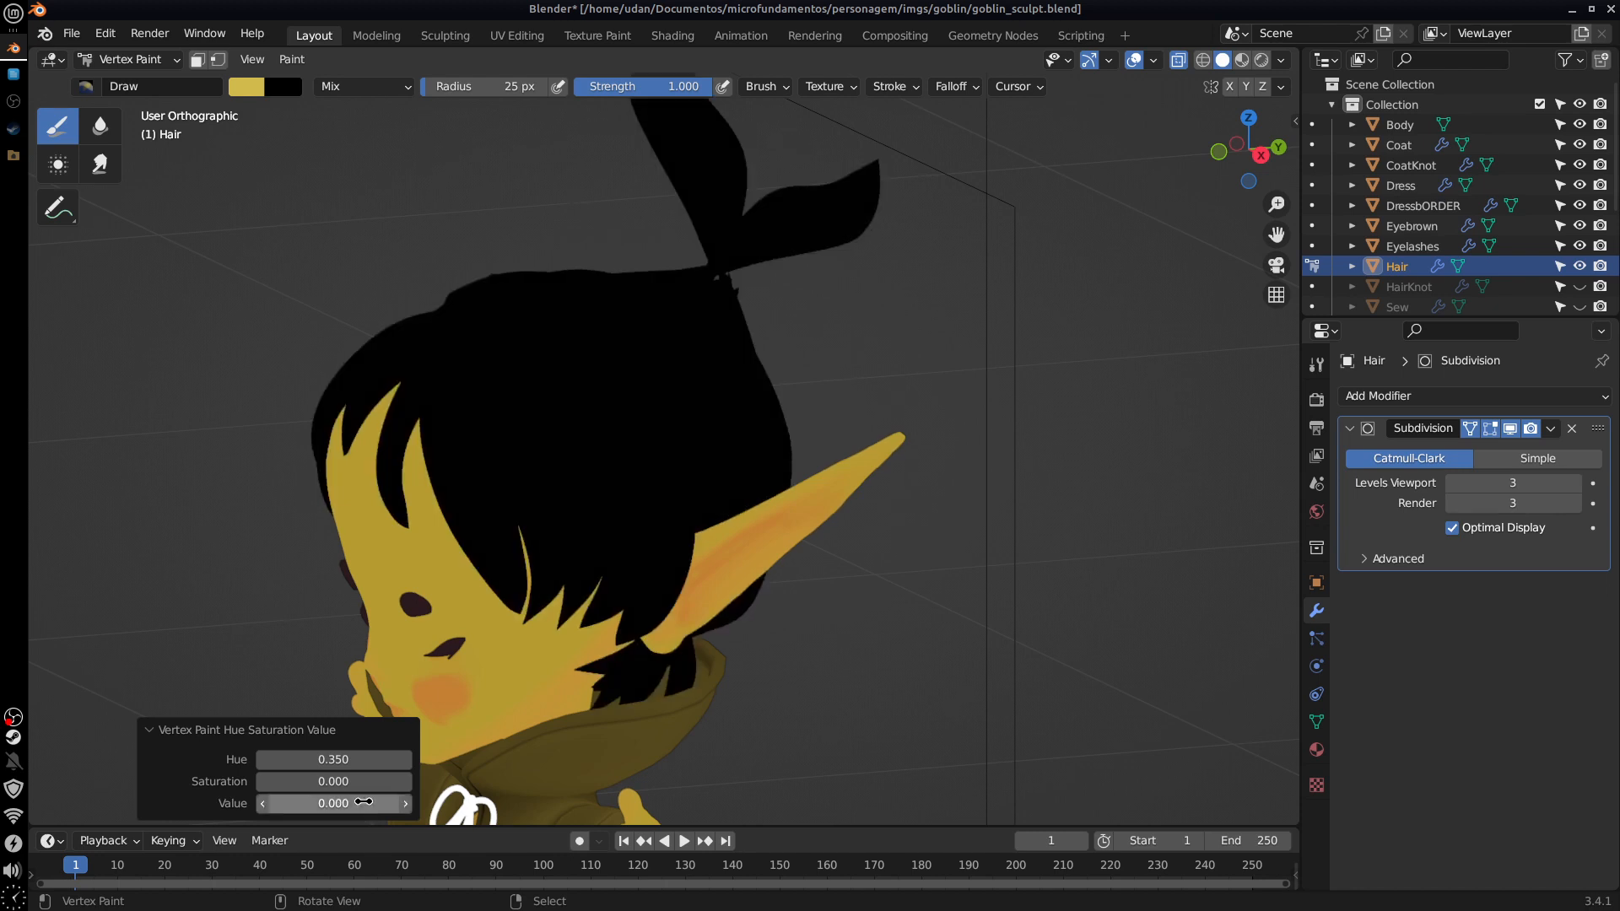
pyautogui.click(362, 802)
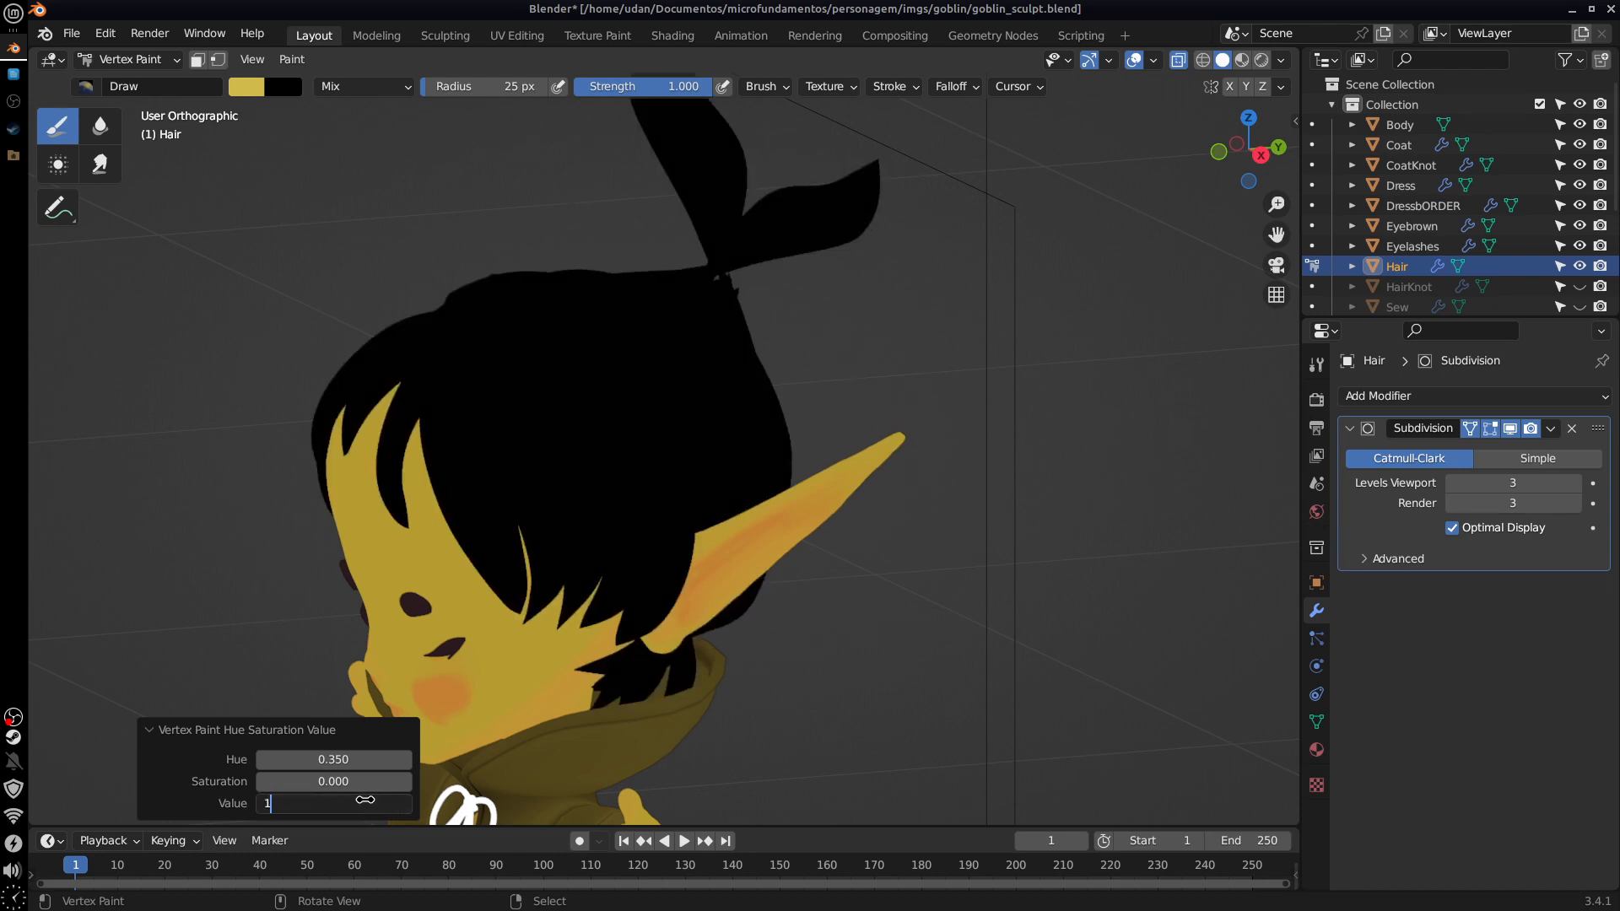
pyautogui.write('1')
pyautogui.press('Return')
# Step: Set the hue of the hair's vertex paint adjustment to 0.5
pyautogui.click(367, 760)
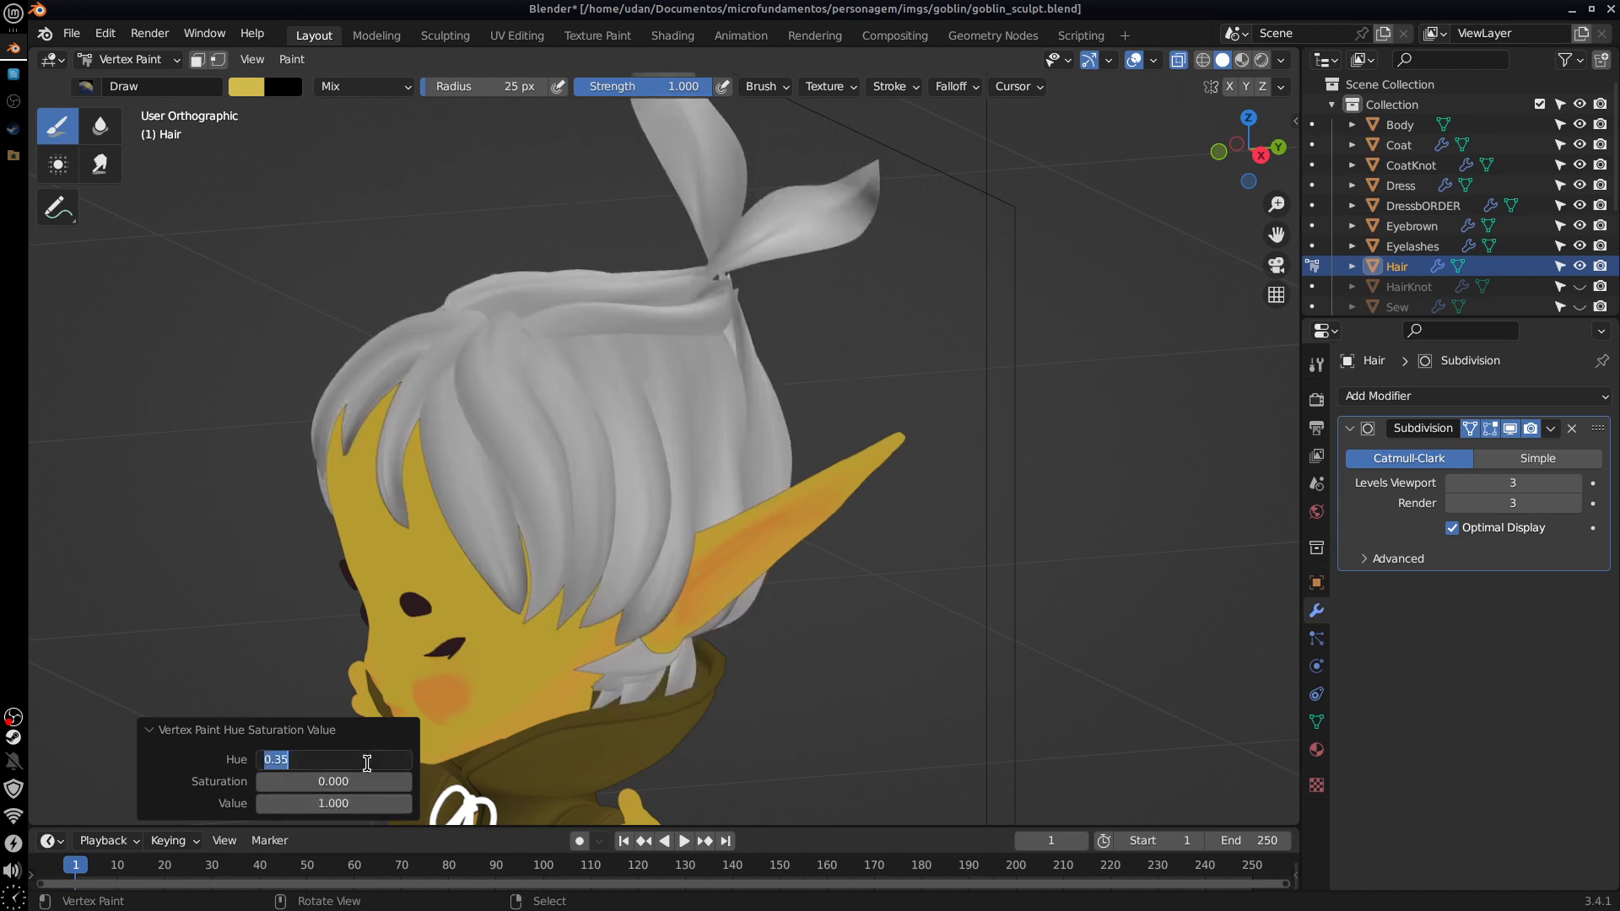
pyautogui.press('Return')
pyautogui.click(362, 760)
pyautogui.write('0.5')
pyautogui.press('Return')
pyautogui.moveTo(892, 661); pyautogui.dragTo(971, 629, button='middle')
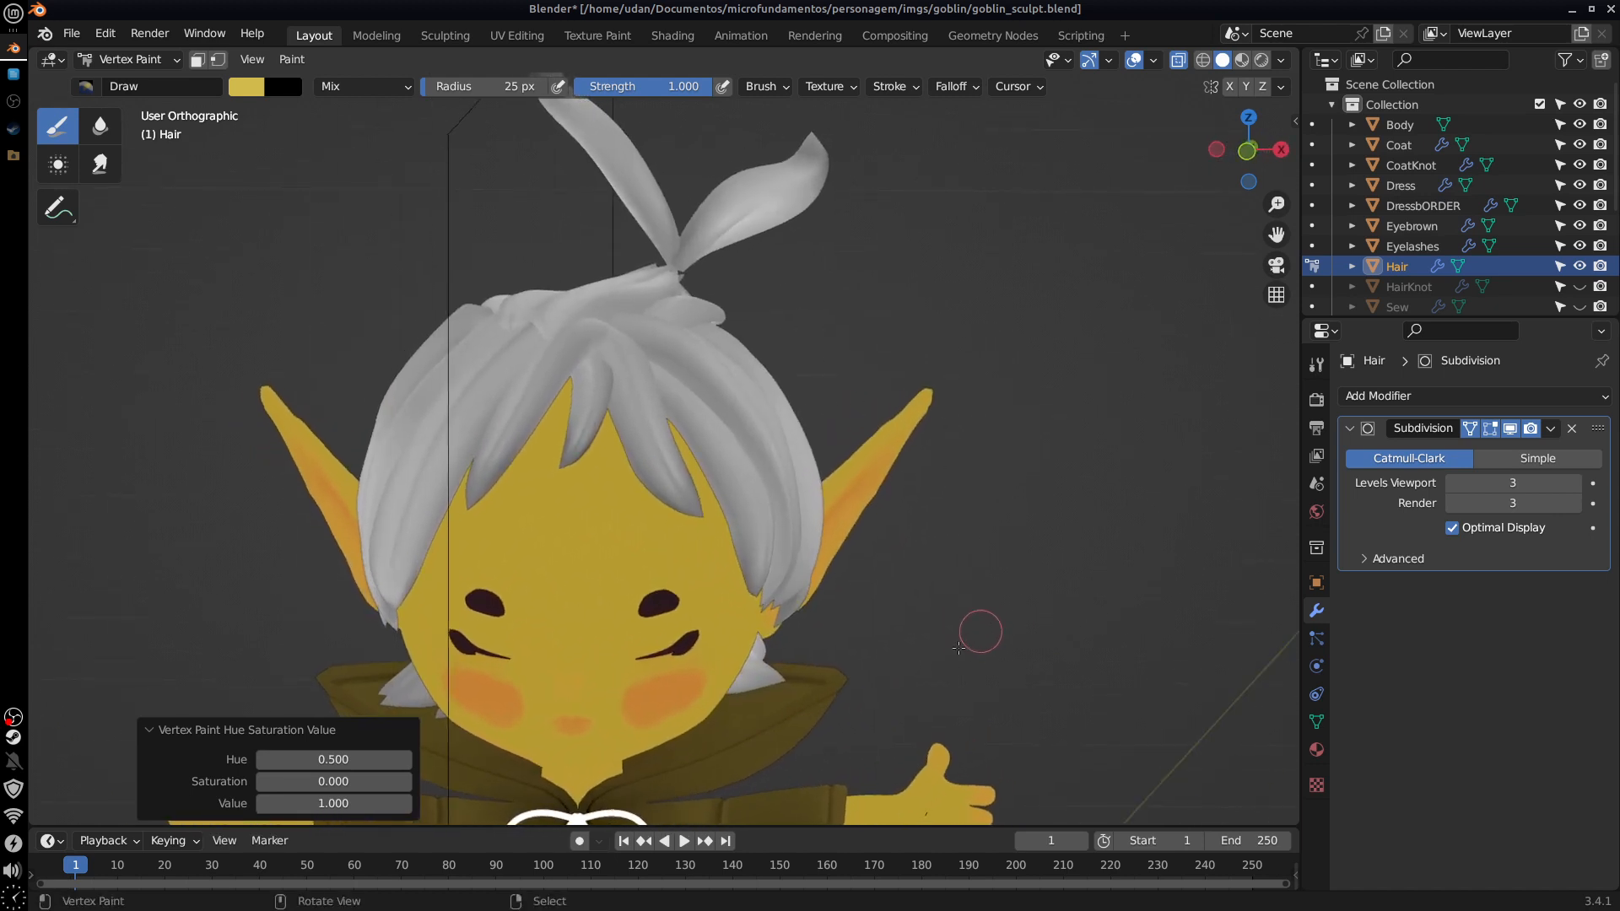
# Step: Create a new material for the Hair object and name it Hair
pyautogui.click(1316, 750)
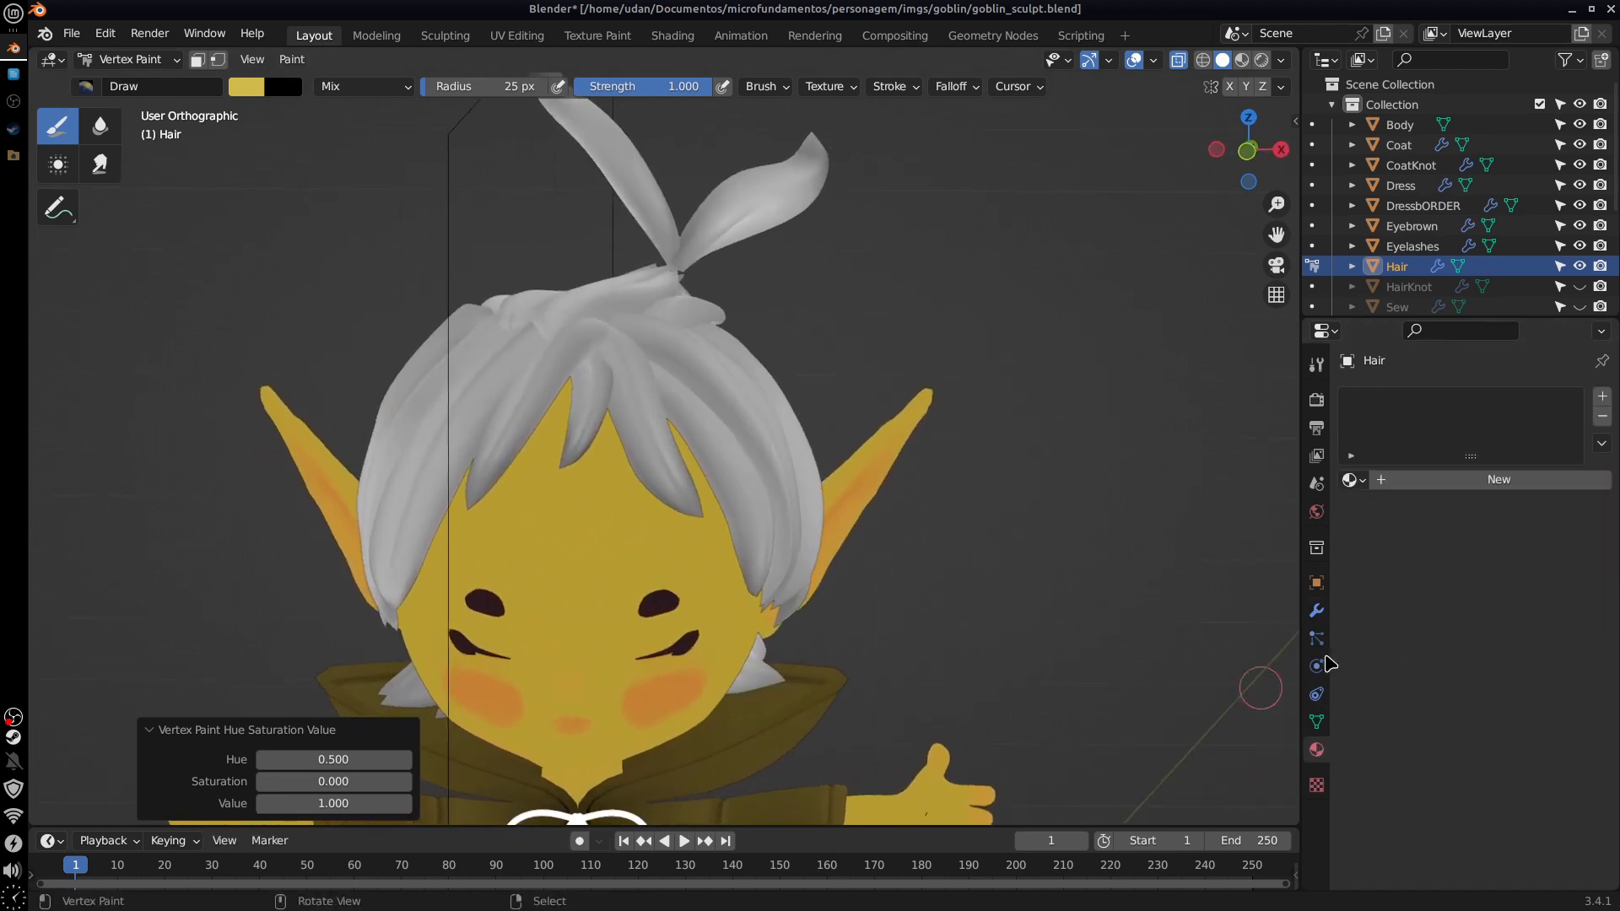
pyautogui.click(1442, 486)
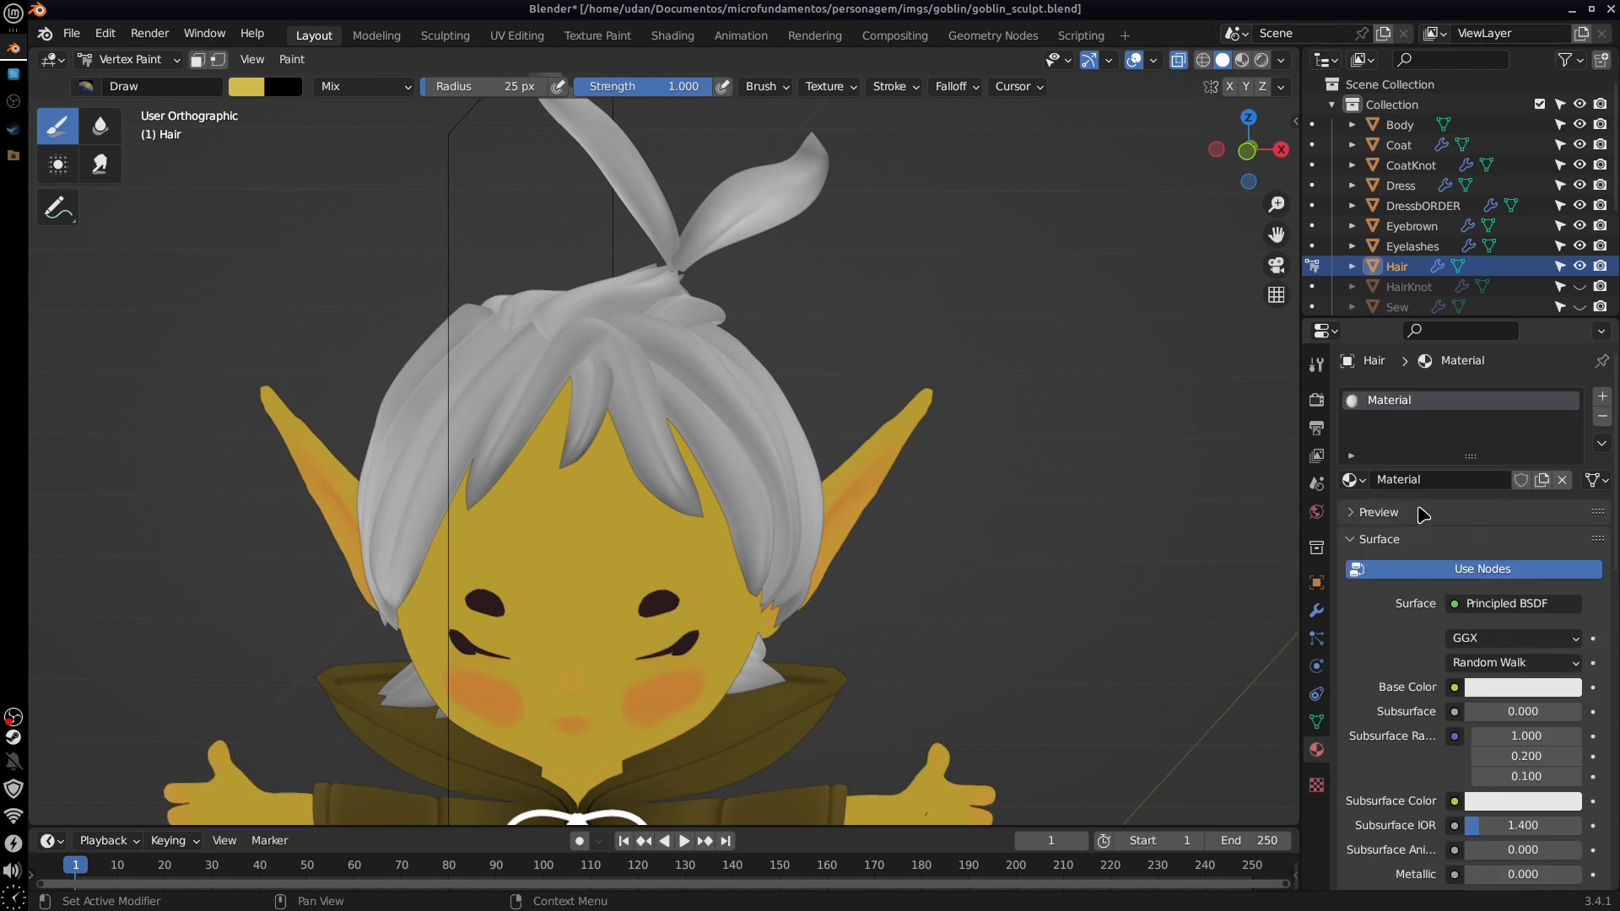
pyautogui.doubleClick(1421, 480)
pyautogui.write('Hair')
pyautogui.press('Return')
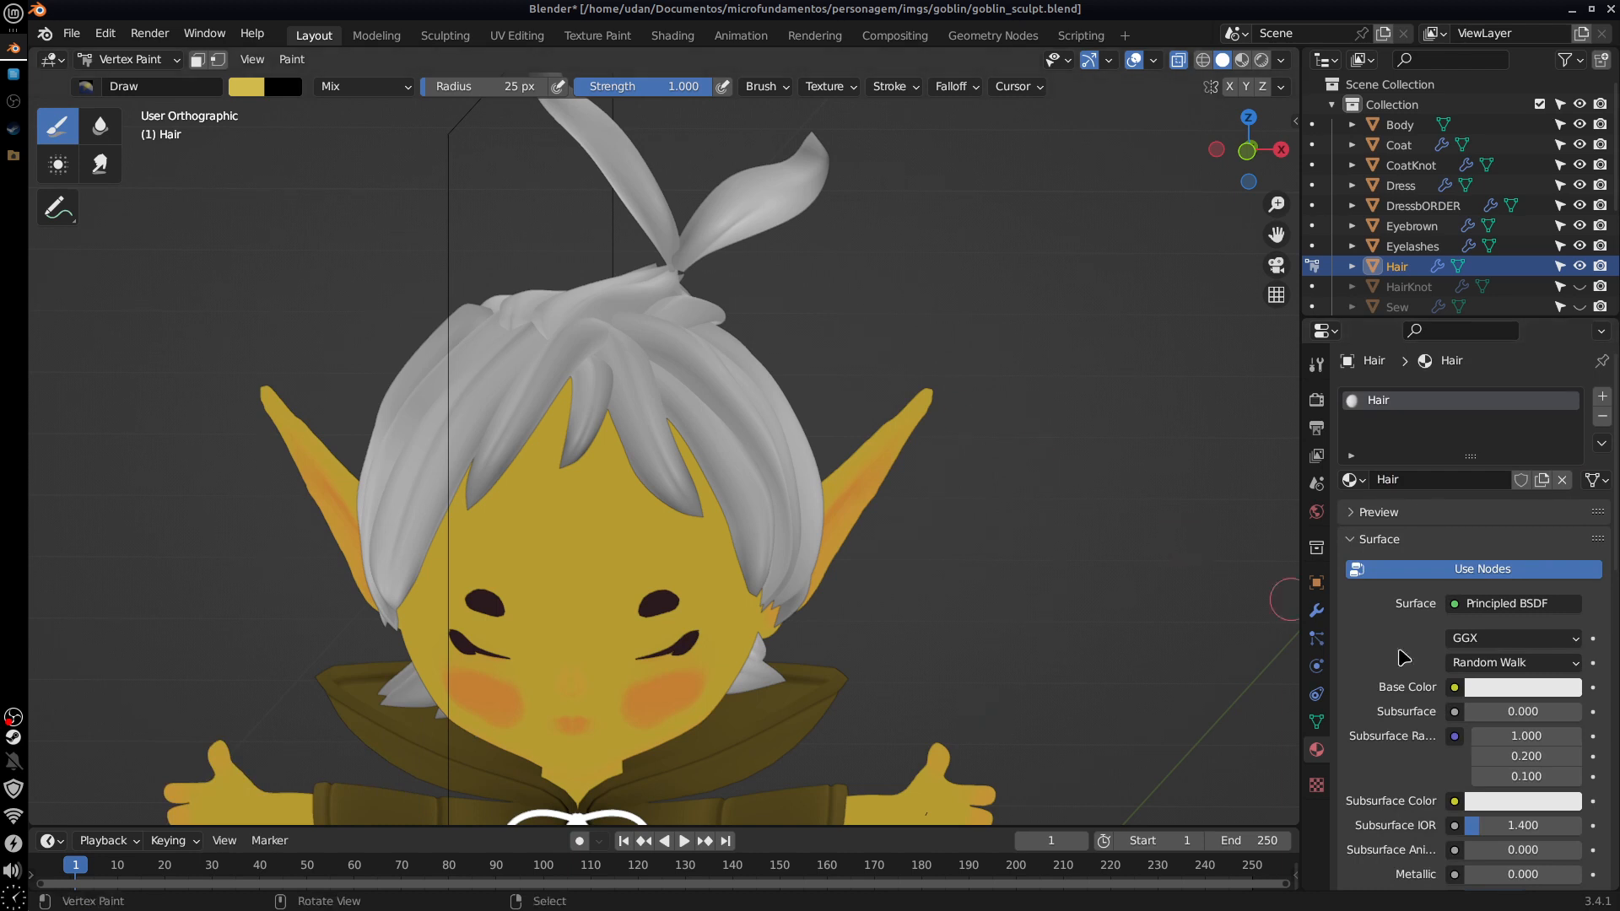
# Step: Set the Hair material's base color to the yellow sampled from the current brush color
pyautogui.click(1516, 689)
pyautogui.click(1561, 604)
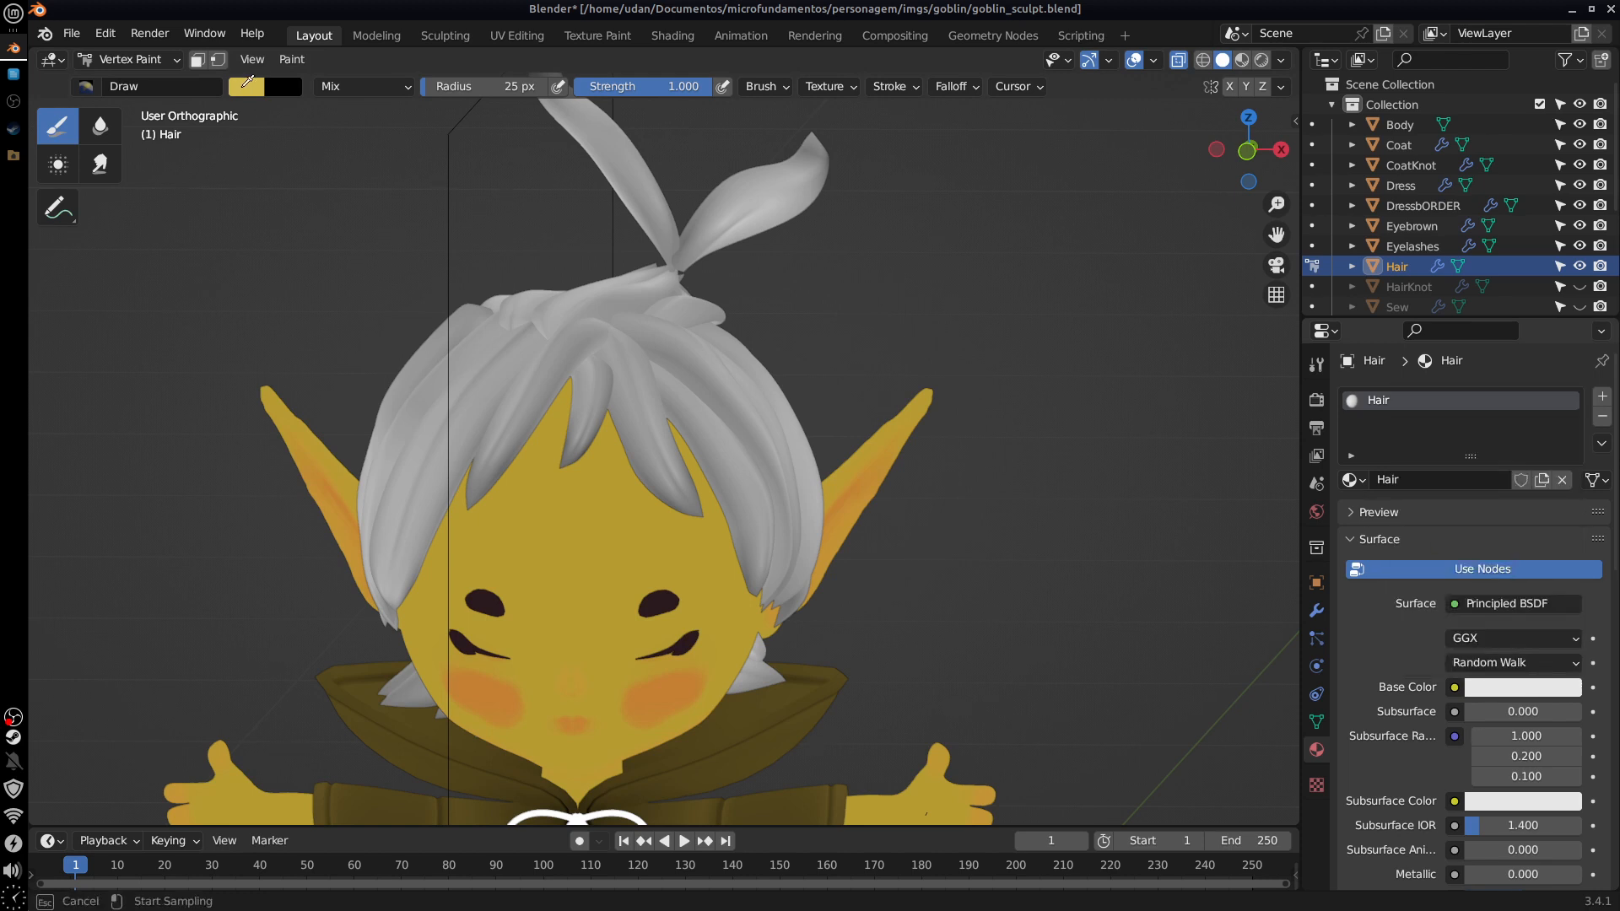
pyautogui.click(244, 86)
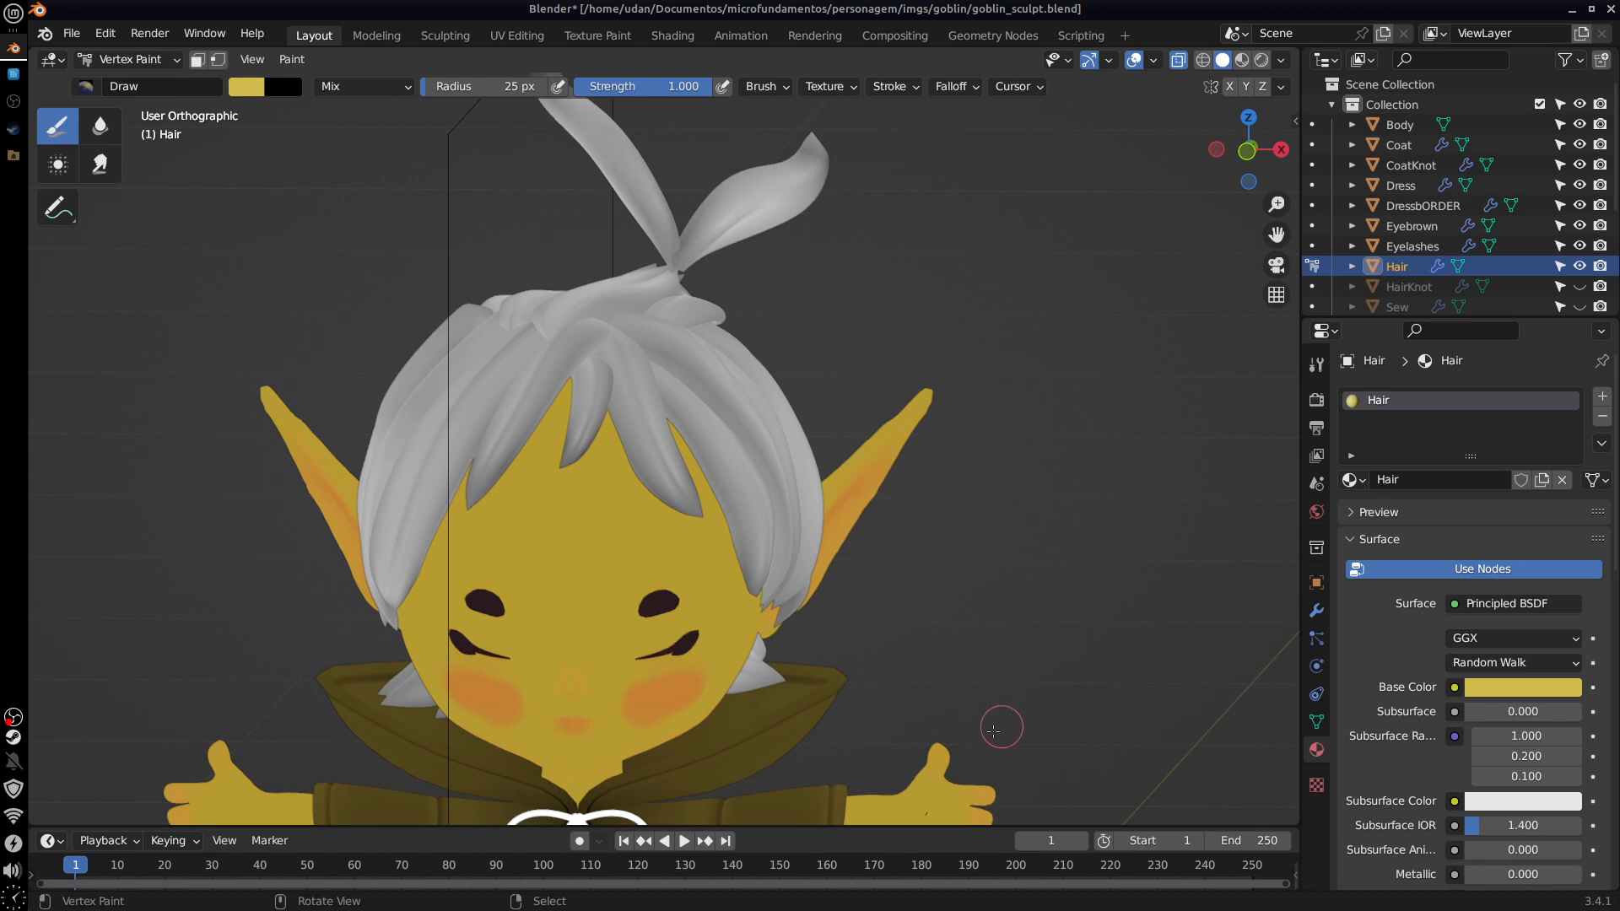
# Step: Unhide the HairKnot object and make it the active object for vertex painting
pyautogui.press('KP_1')
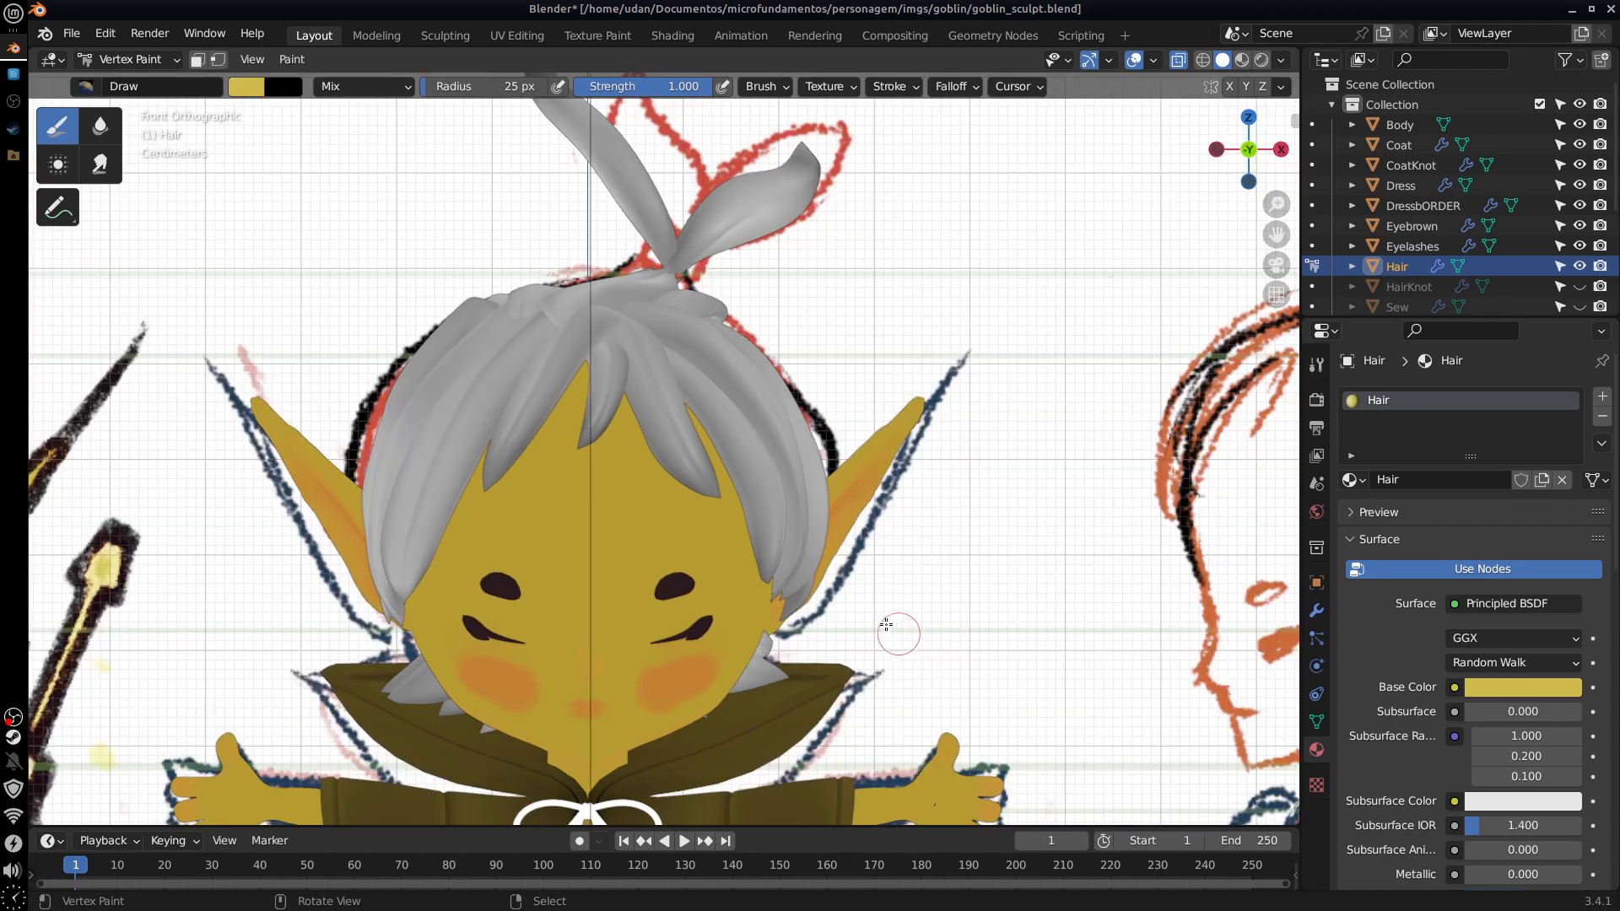
pyautogui.keyDown('shift'); pyautogui.moveTo(898, 634); pyautogui.dragTo(1223, 659, button='middle'); pyautogui.keyUp('shift')
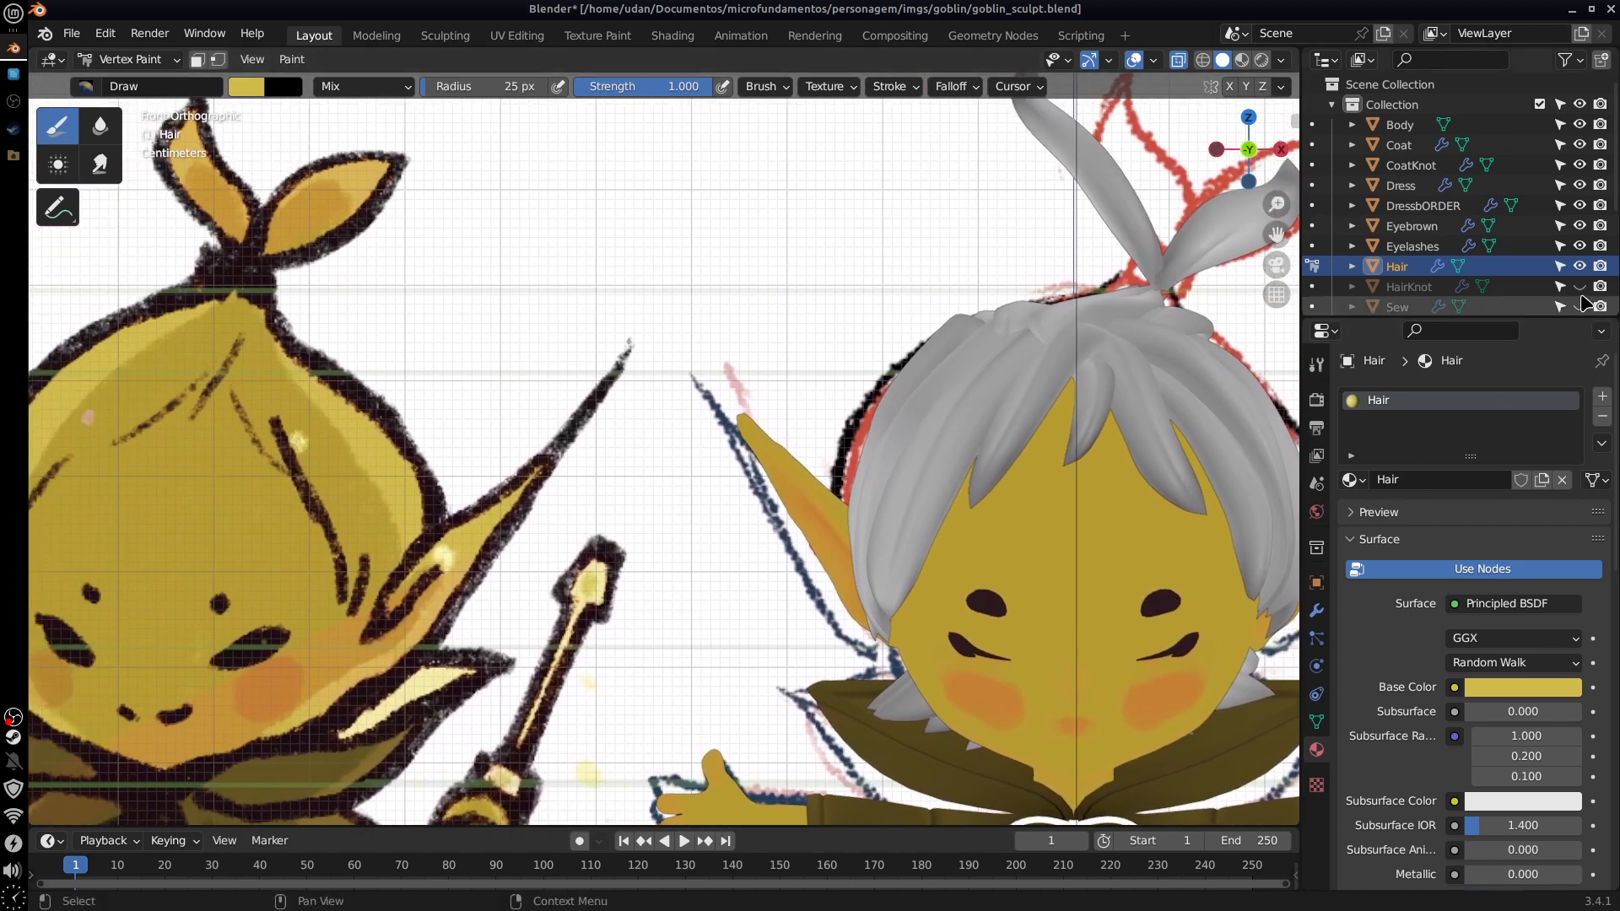
pyautogui.click(1580, 287)
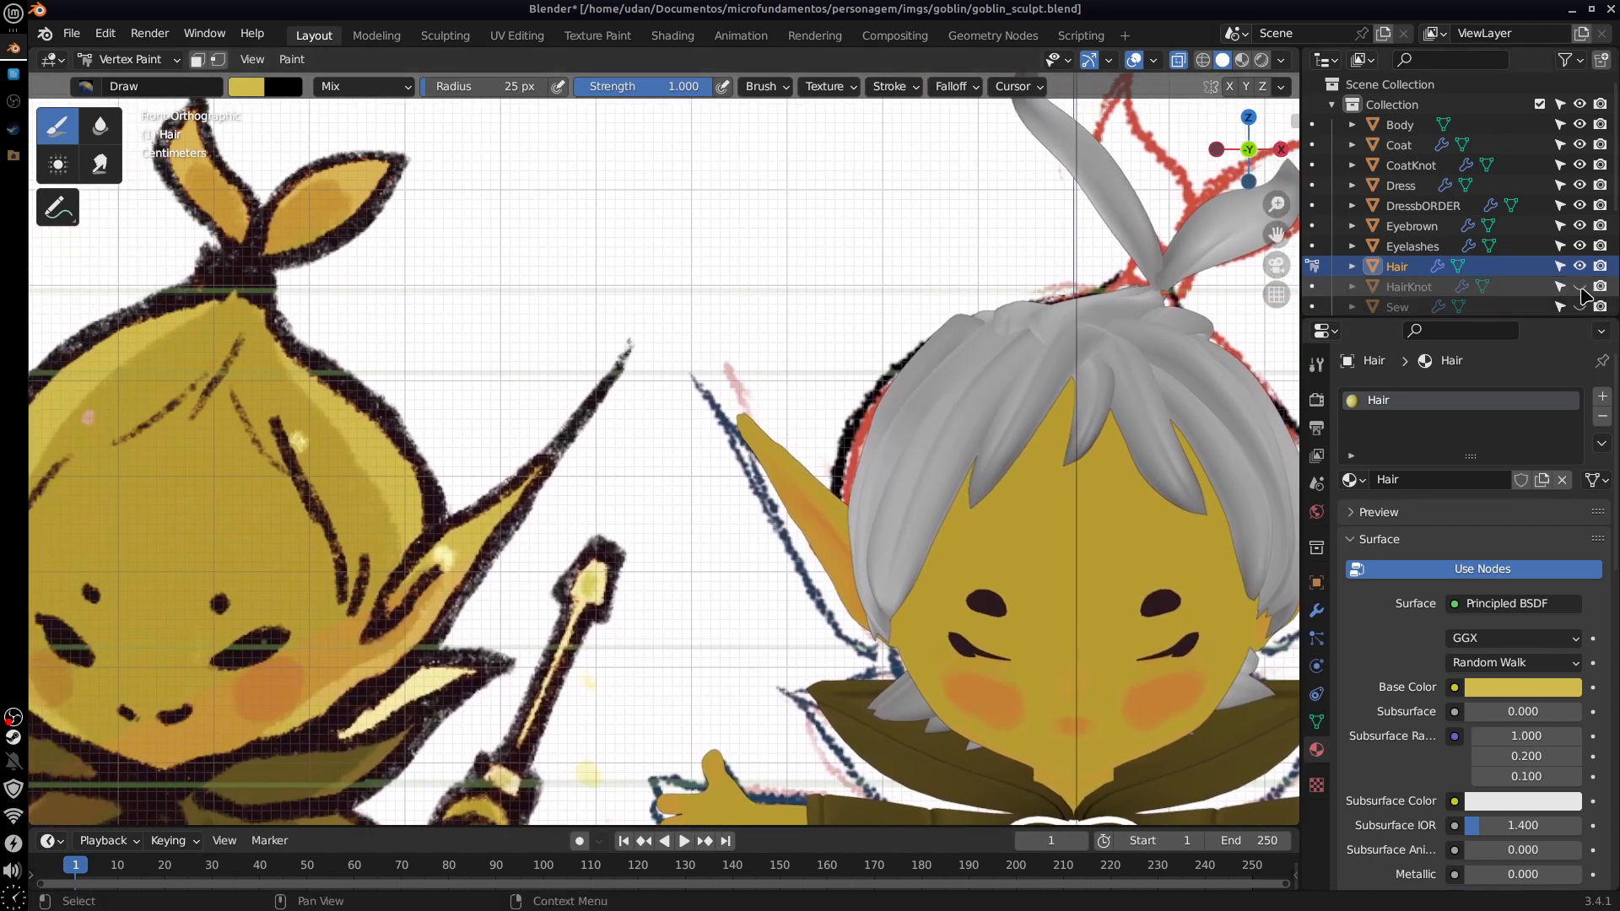
pyautogui.click(1410, 287)
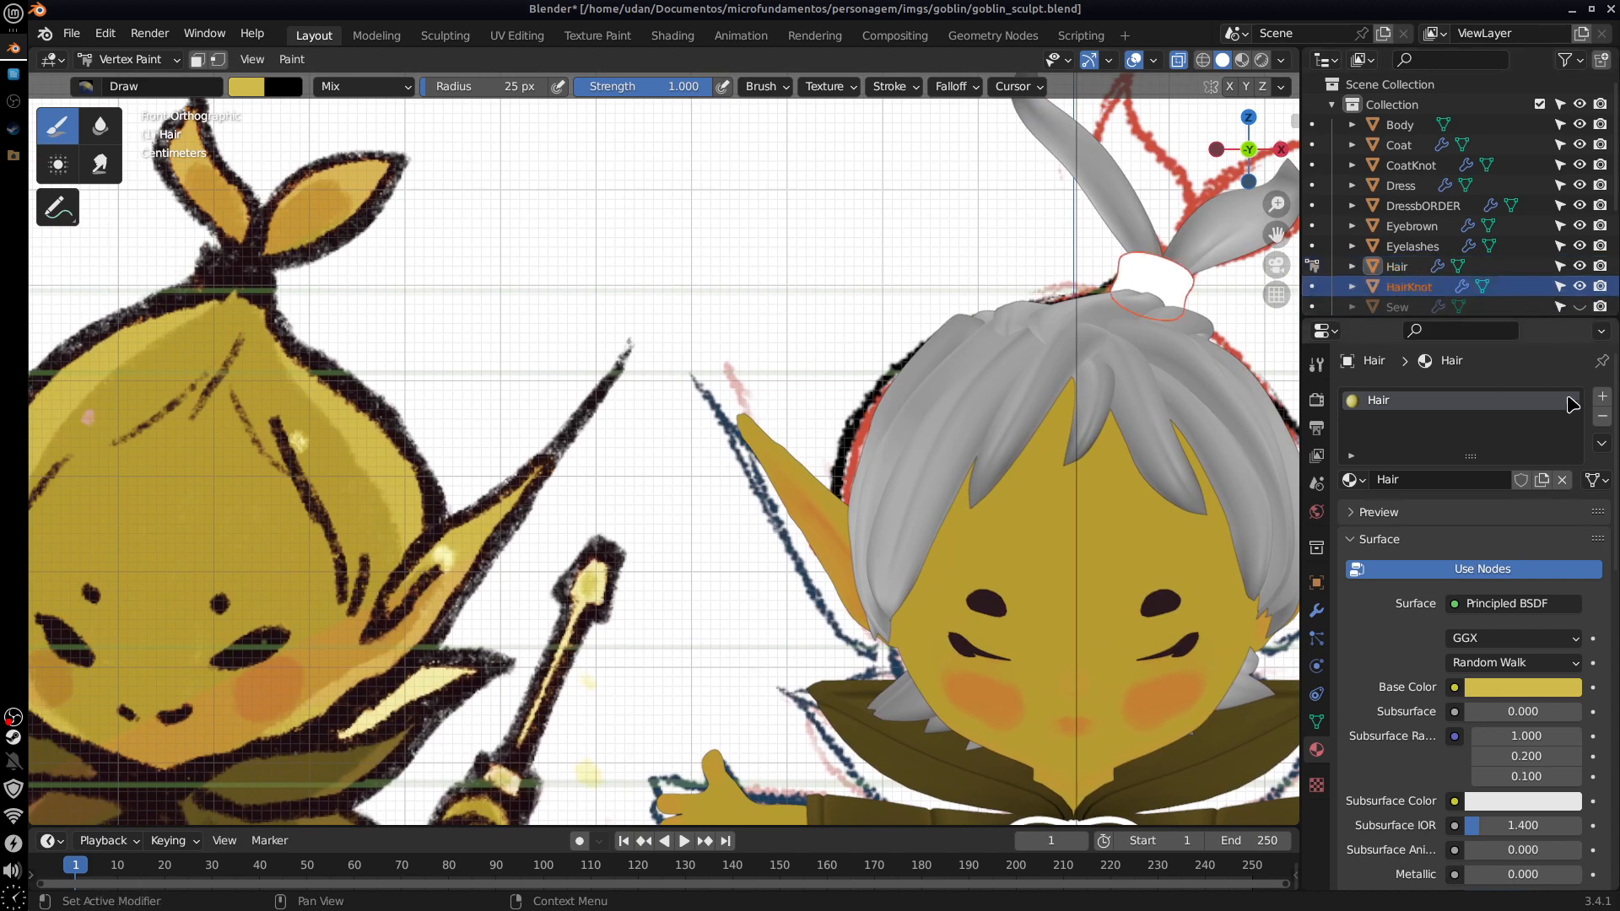
pyautogui.click(1515, 690)
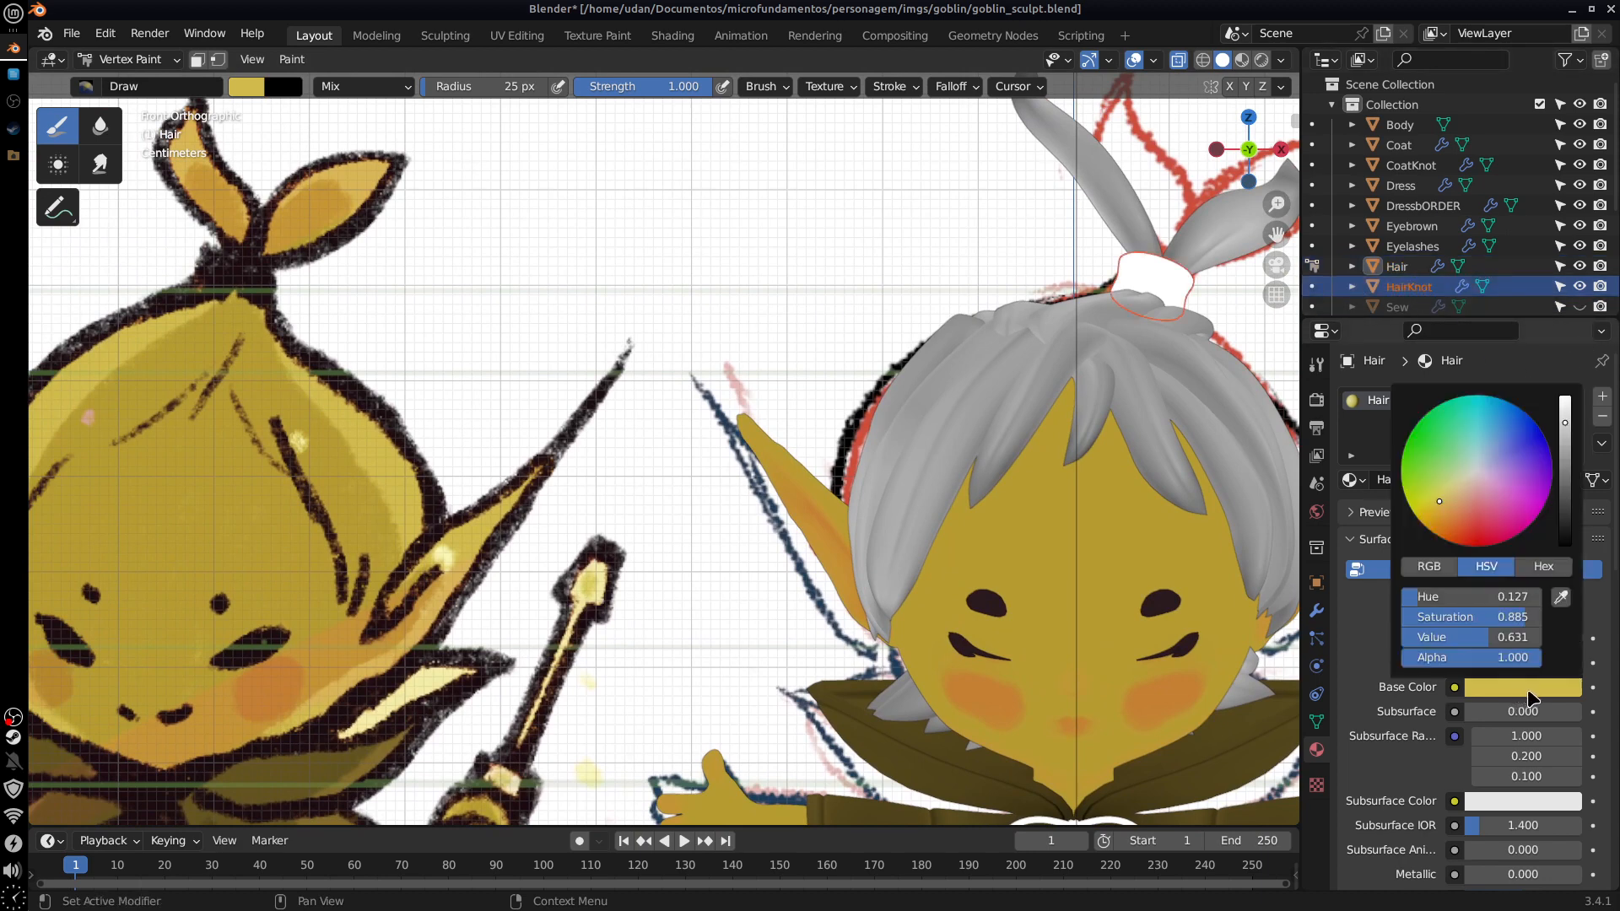
pyautogui.click(1312, 287)
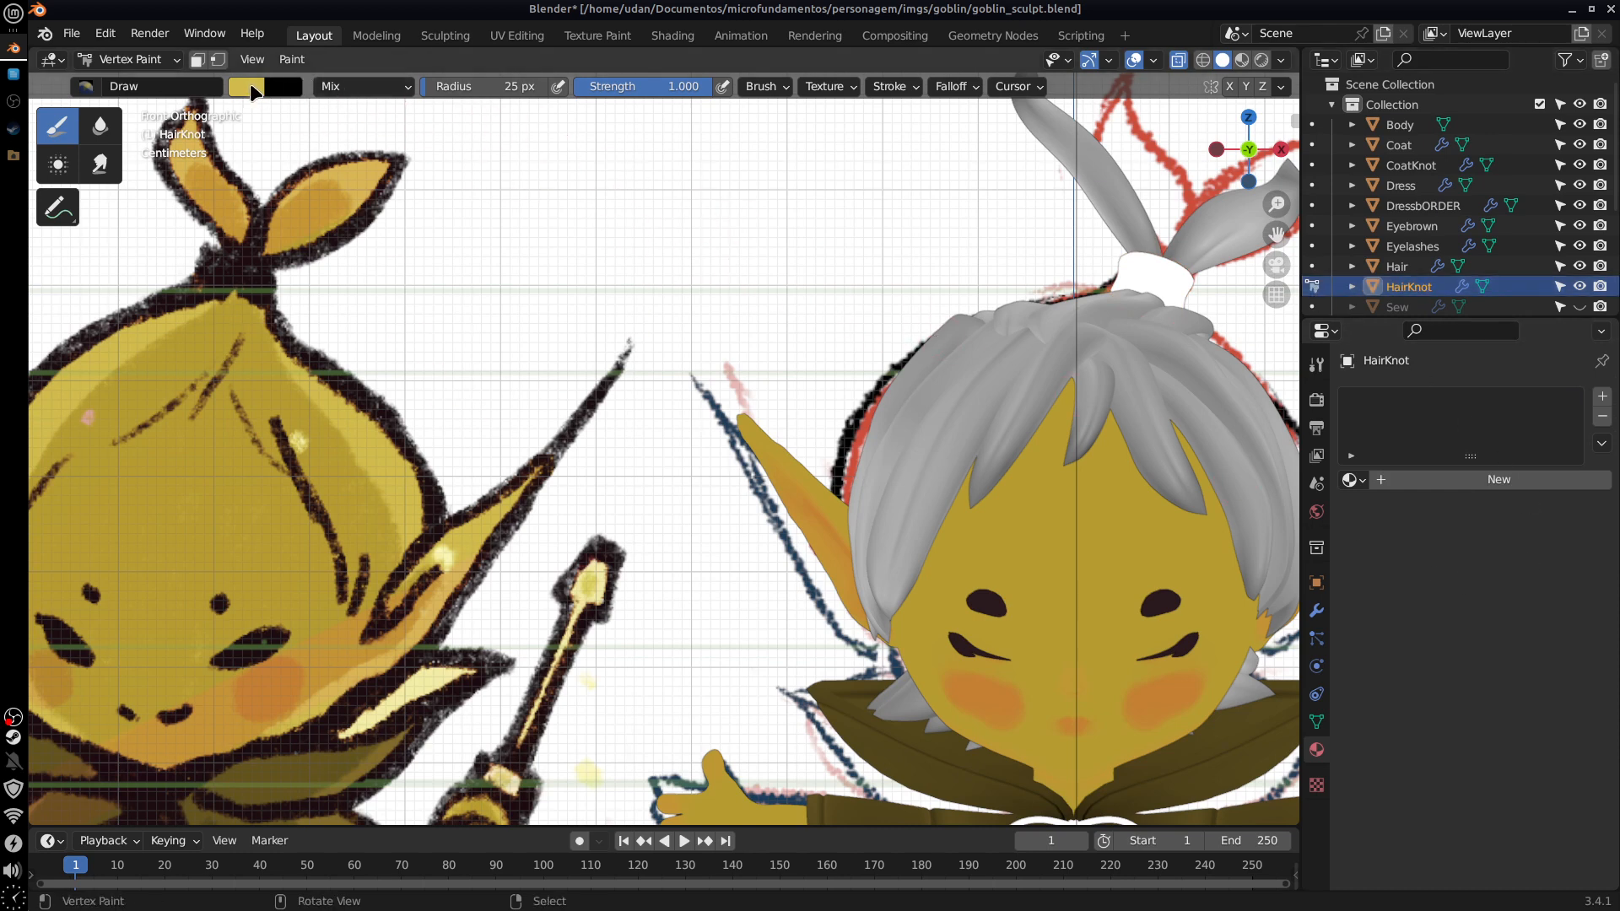
# Step: Fill the HairKnot with a slightly lightened dark maroon sampled from the hair tie in the reference drawing
pyautogui.click(251, 89)
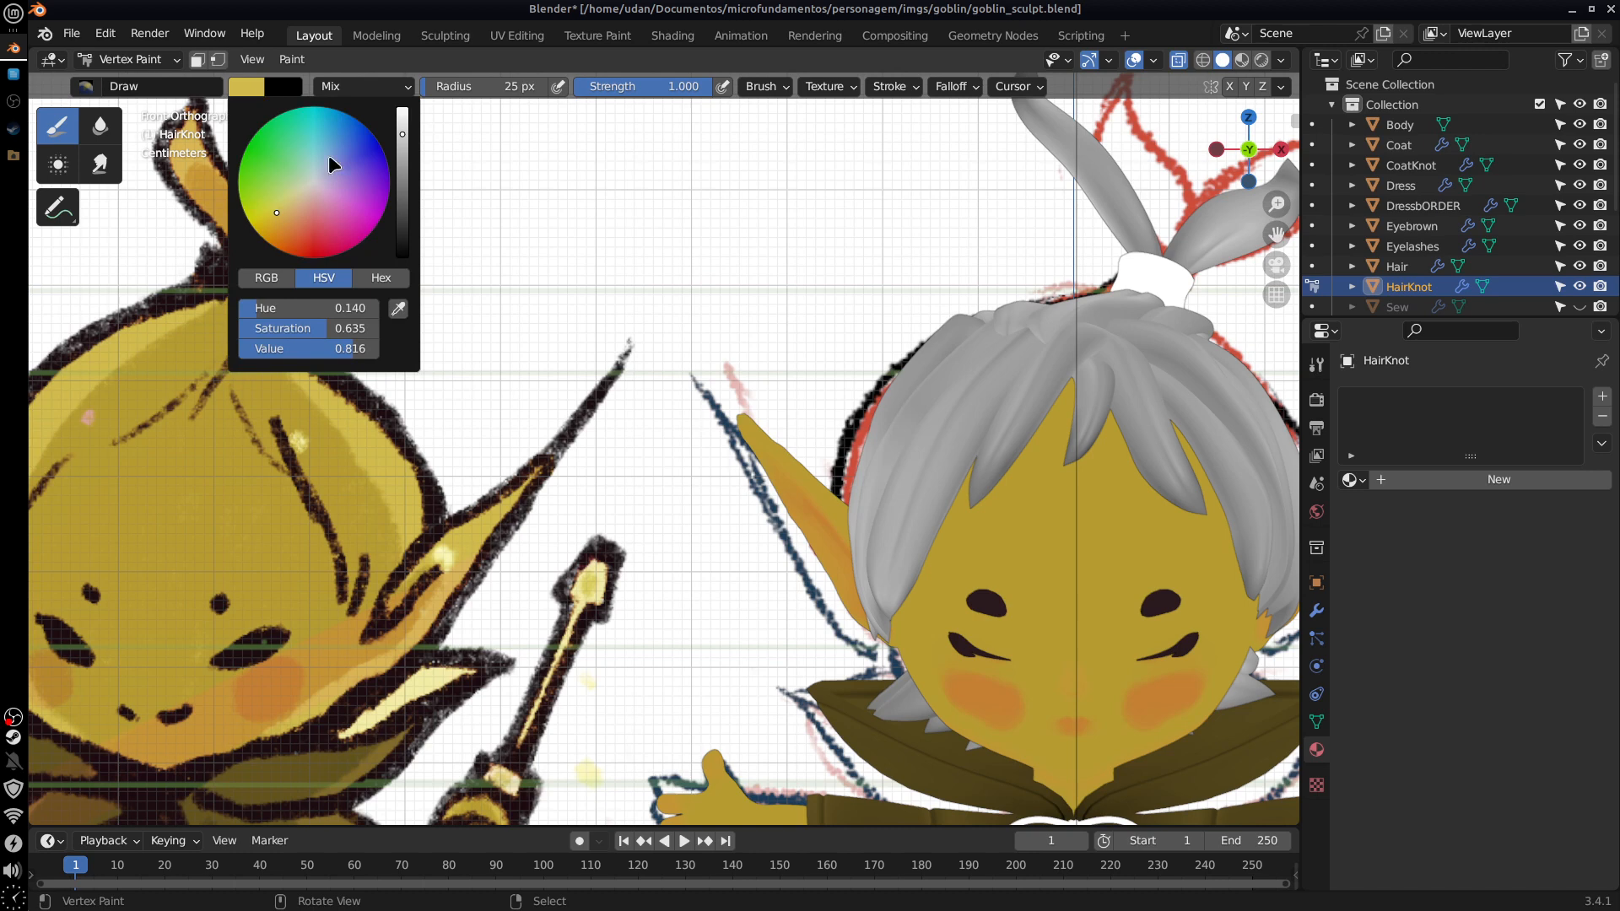
pyautogui.click(399, 308)
pyautogui.click(244, 270)
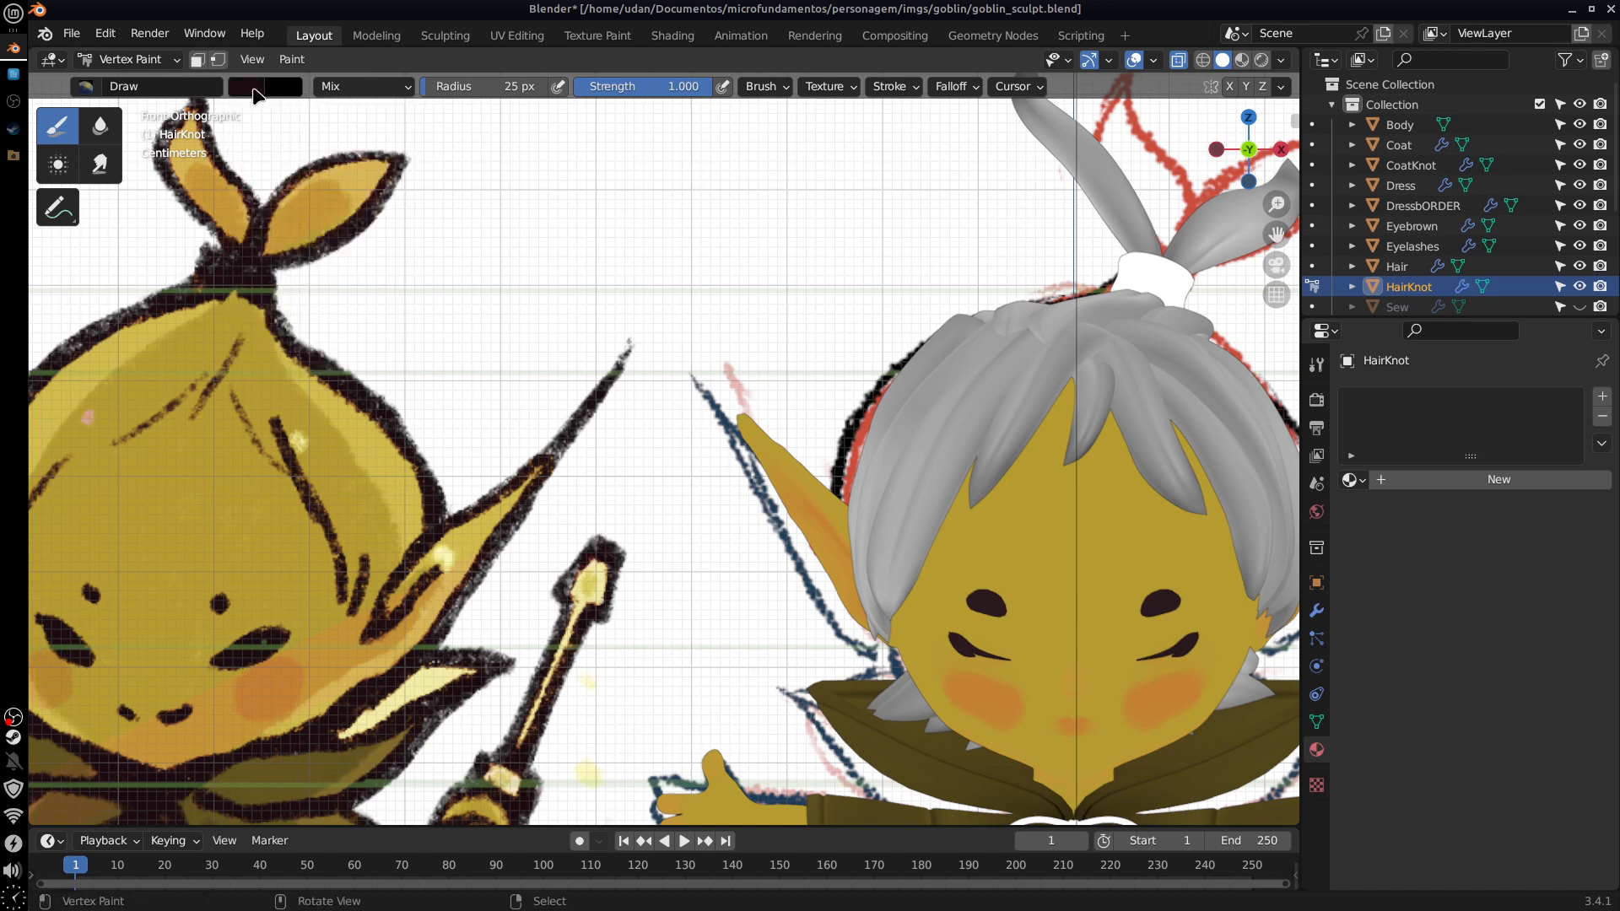
pyautogui.click(247, 91)
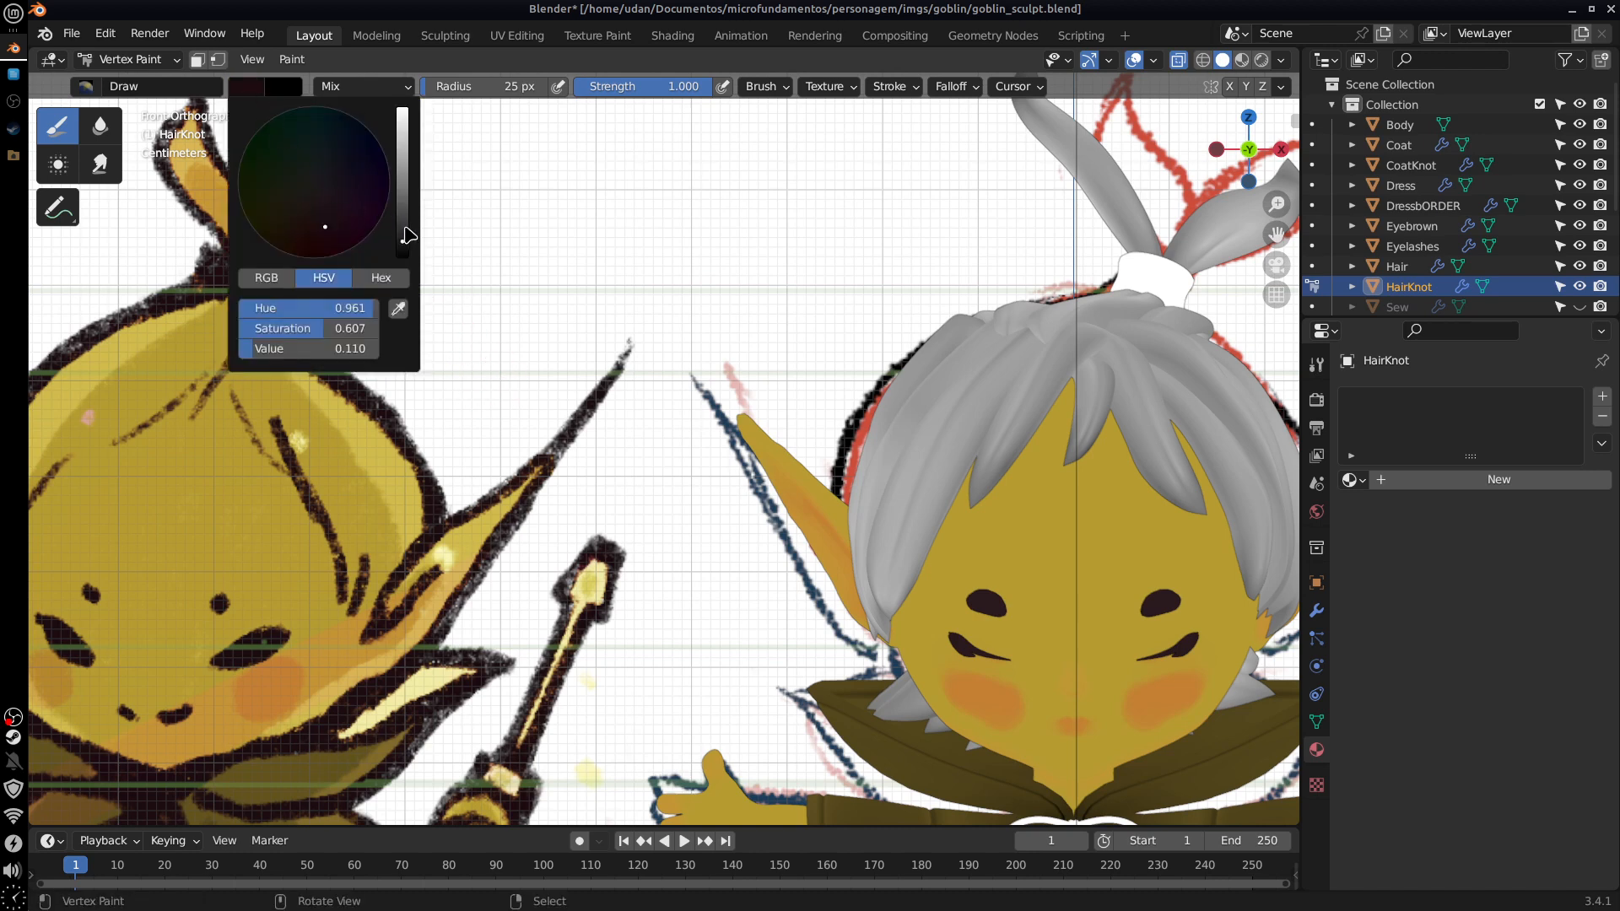
pyautogui.moveTo(403, 240); pyautogui.dragTo(322, 215)
pyautogui.keyDown('shift'); pyautogui.moveTo(1171, 435); pyautogui.dragTo(940, 408, button='middle'); pyautogui.keyUp('shift')
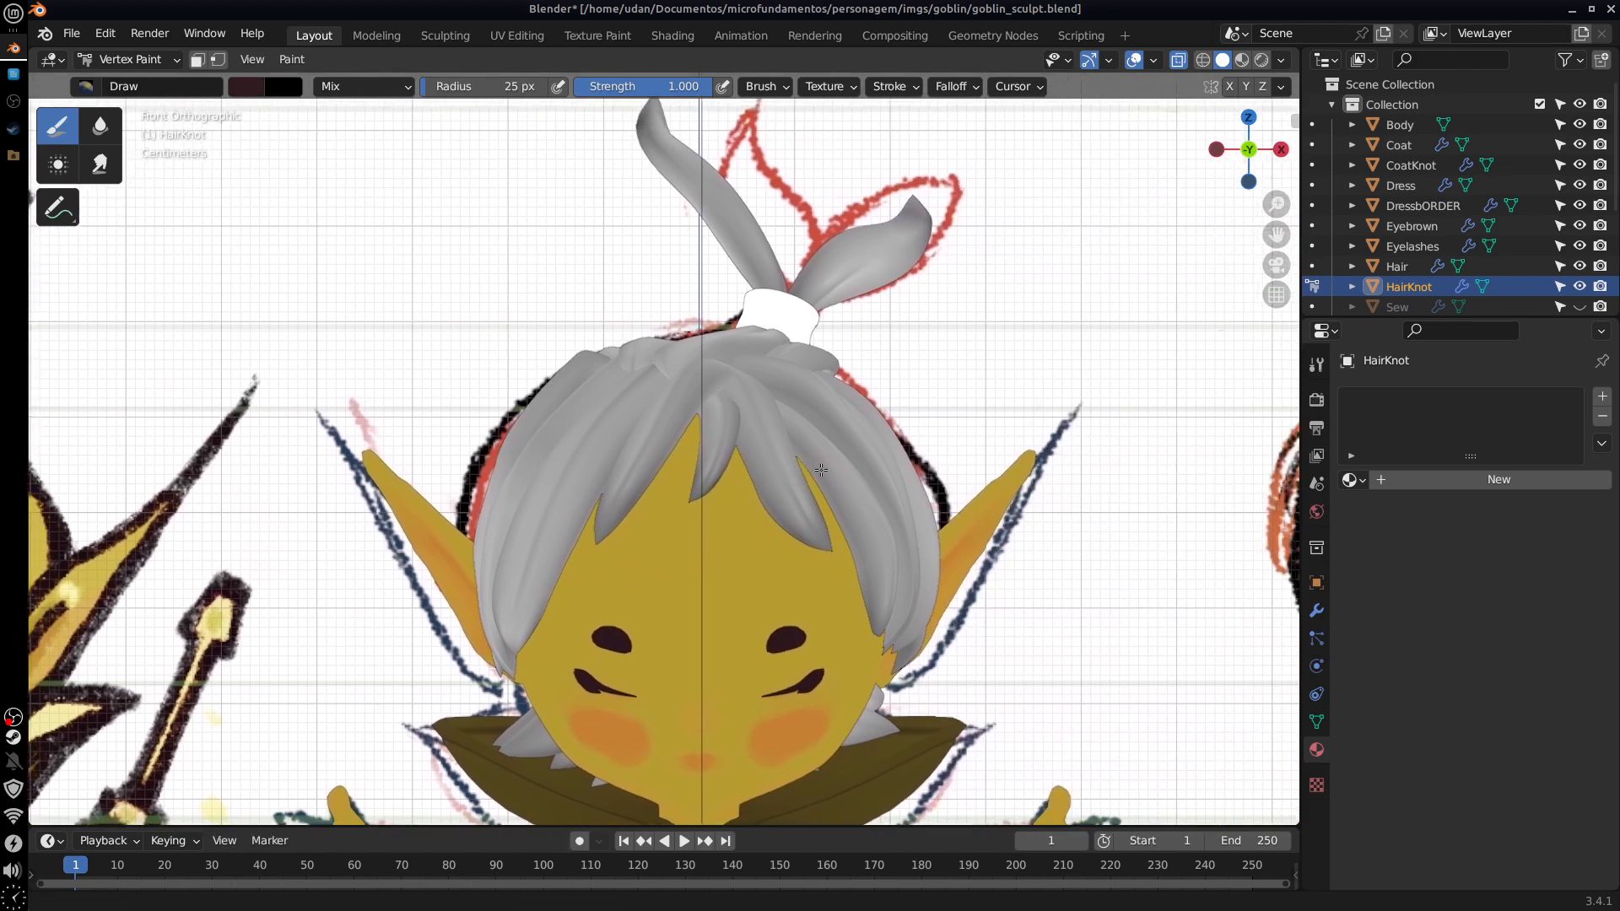
pyautogui.hotkey('shift', 'k')
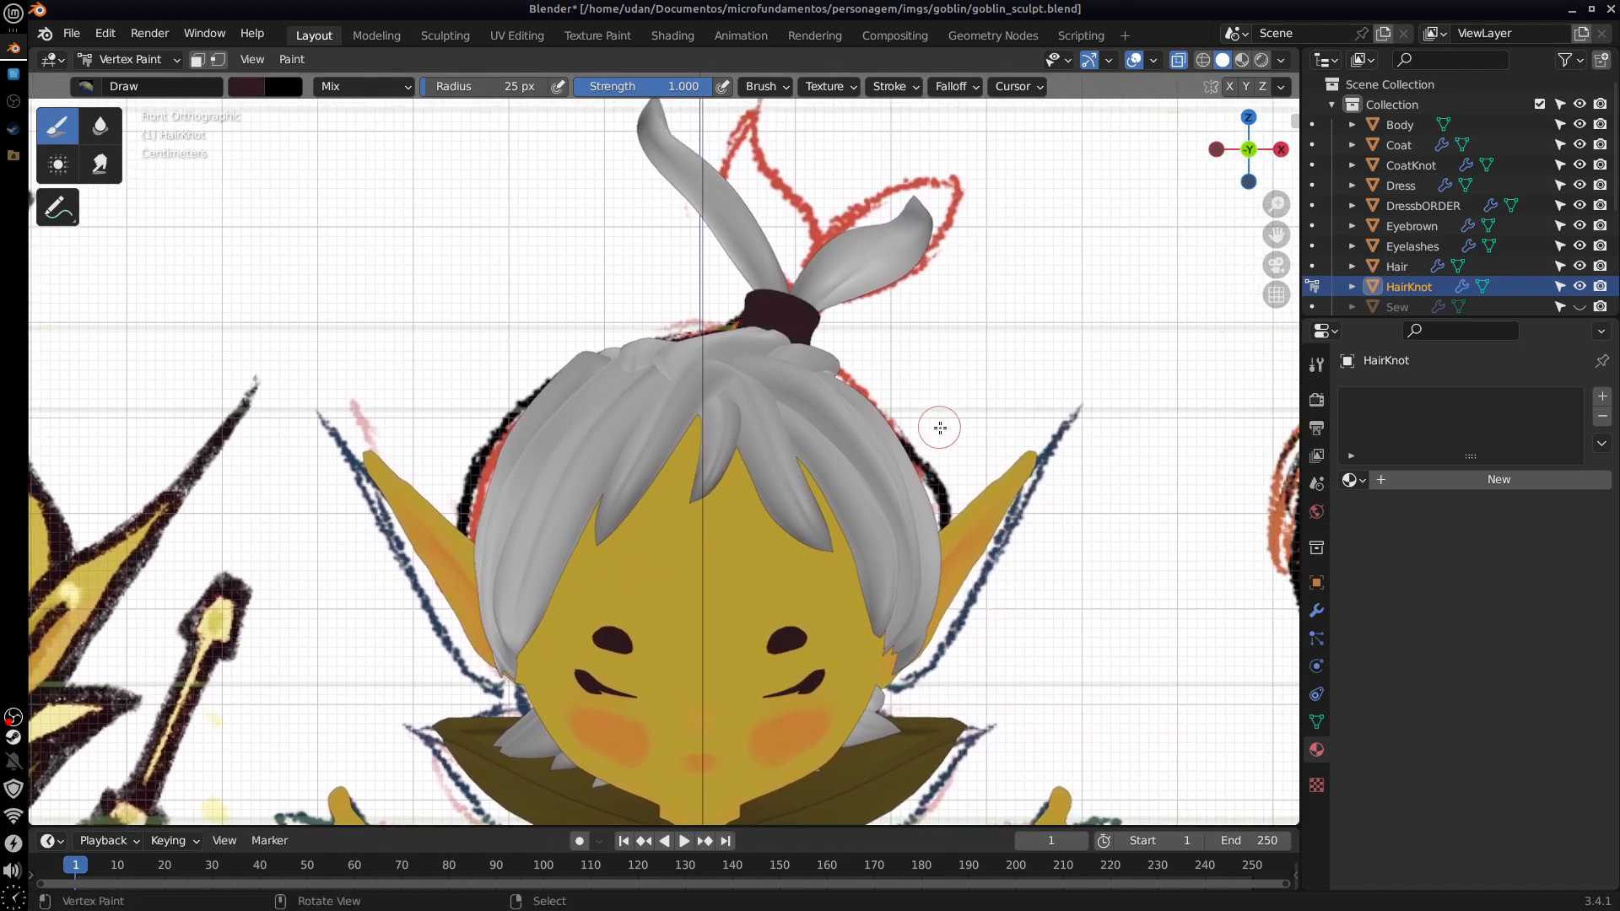
# Step: Apply Dirty Vertex Colors to the HairKnot and check the shading around the hair tie
pyautogui.scroll(2, 941, 428)
pyautogui.scroll(1, 977, 303)
pyautogui.moveTo(977, 303); pyautogui.dragTo(590, 211, button='middle')
pyautogui.click(292, 59)
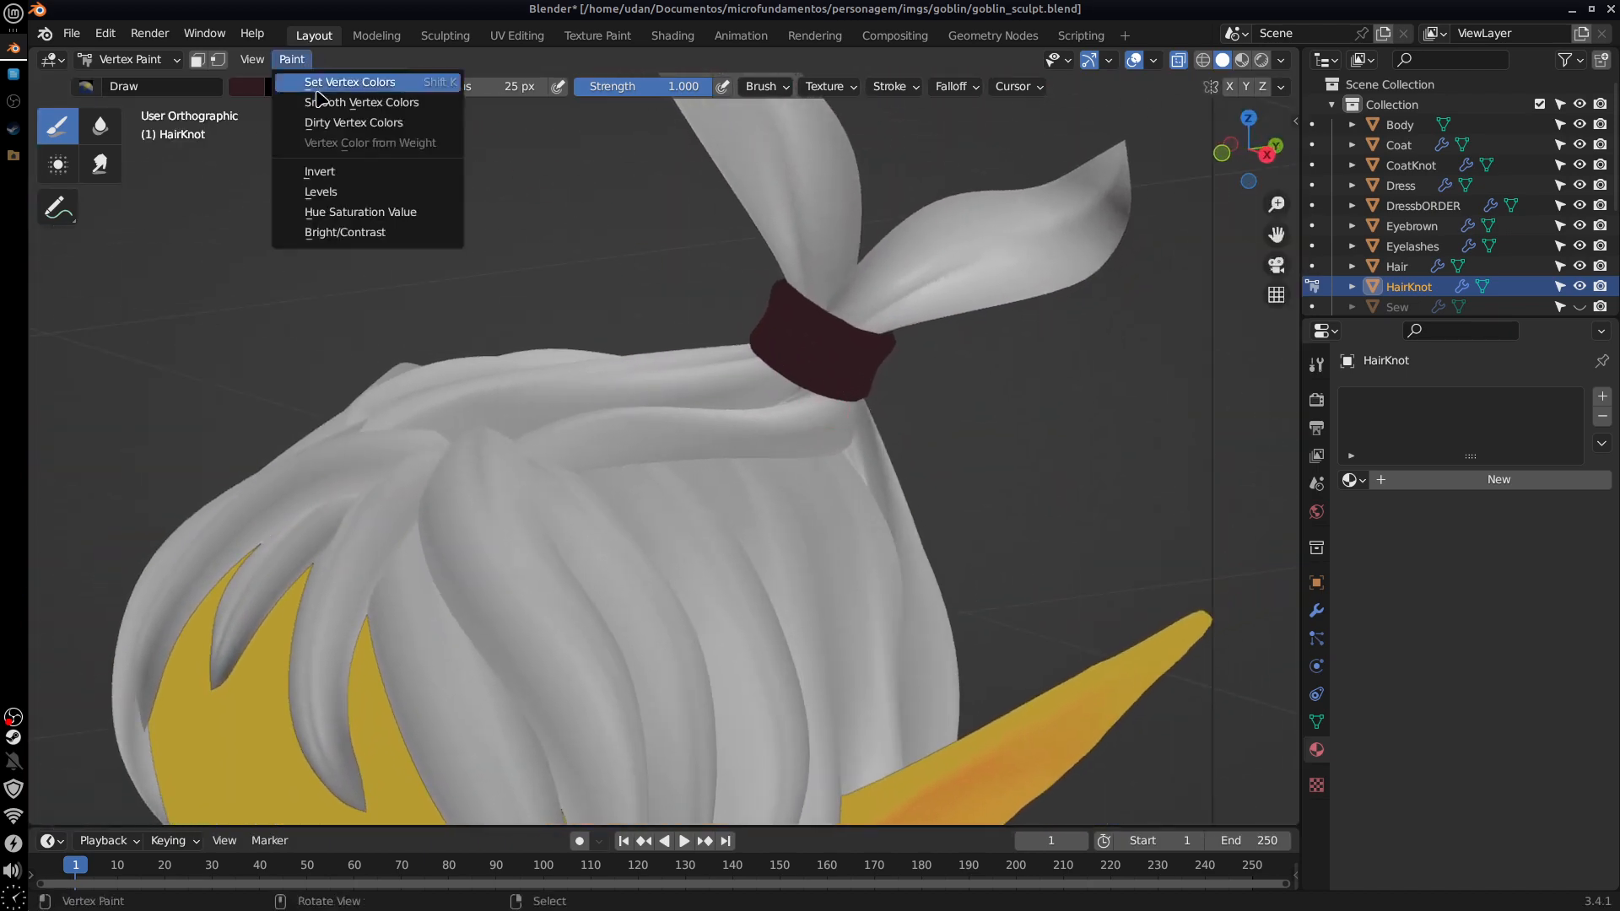
pyautogui.click(414, 124)
pyautogui.moveTo(973, 433)
pyautogui.mouseDown(button='middle')
pyautogui.moveTo(1091, 442)
pyautogui.moveTo(569, 589)
pyautogui.mouseUp(button='middle')
pyautogui.click(150, 667)
pyautogui.moveTo(950, 443); pyautogui.dragTo(1055, 452, button='middle')
pyautogui.scroll(-5, 1055, 452)
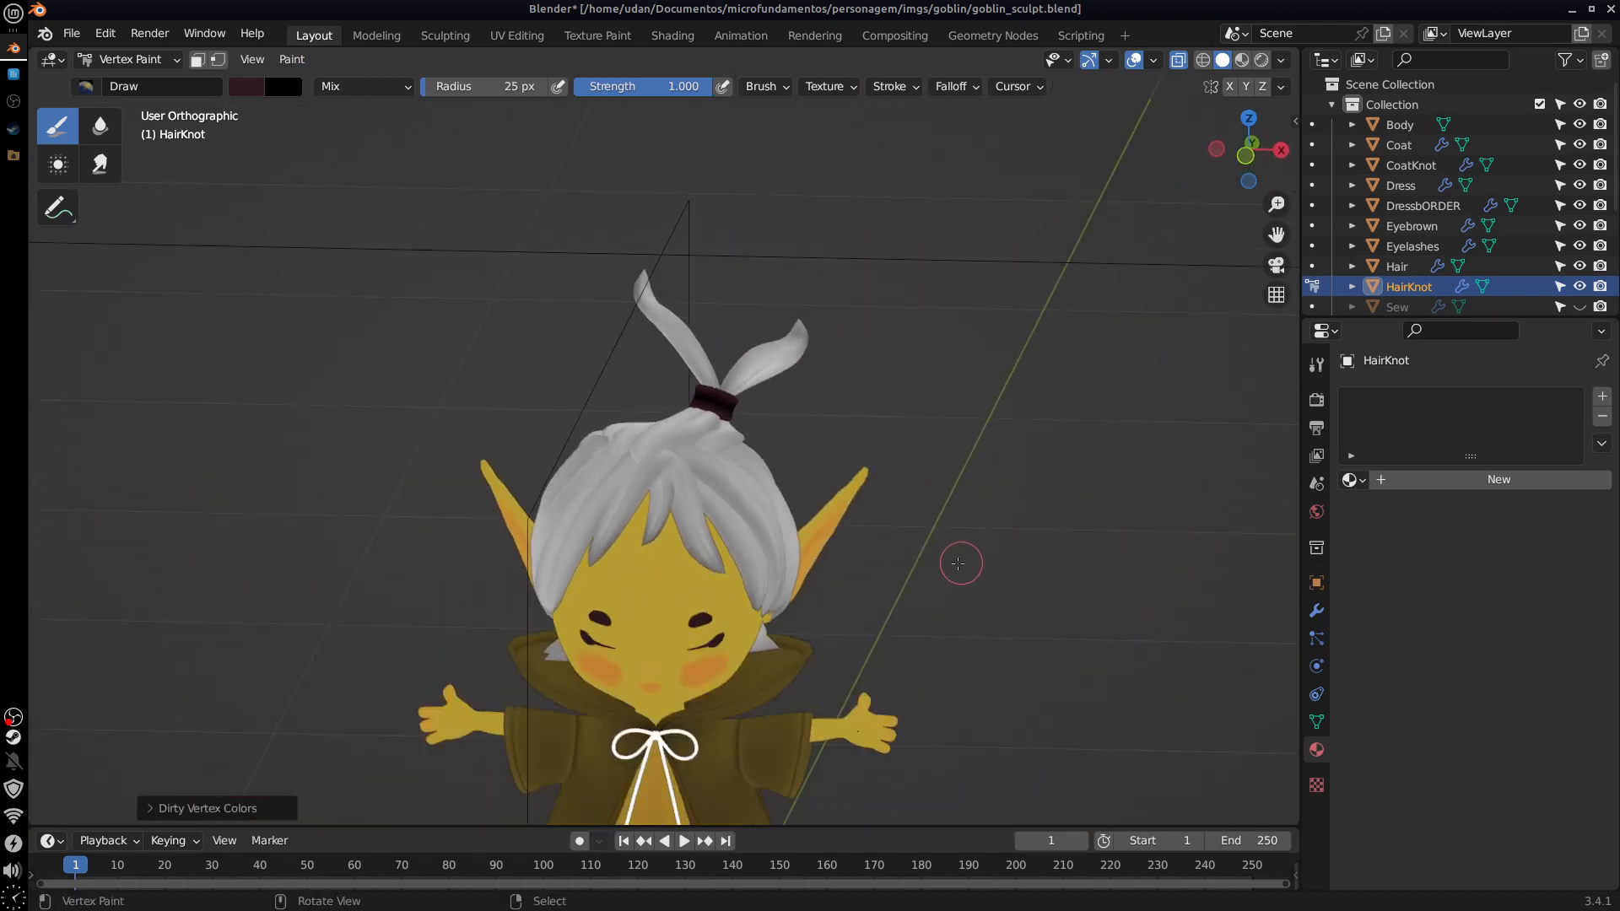
# Step: Enlarge the object list, unhide the Sew object and make it active for vertex painting beside the coat reference
pyautogui.press('KP_1')
pyautogui.scroll(4, 962, 569)
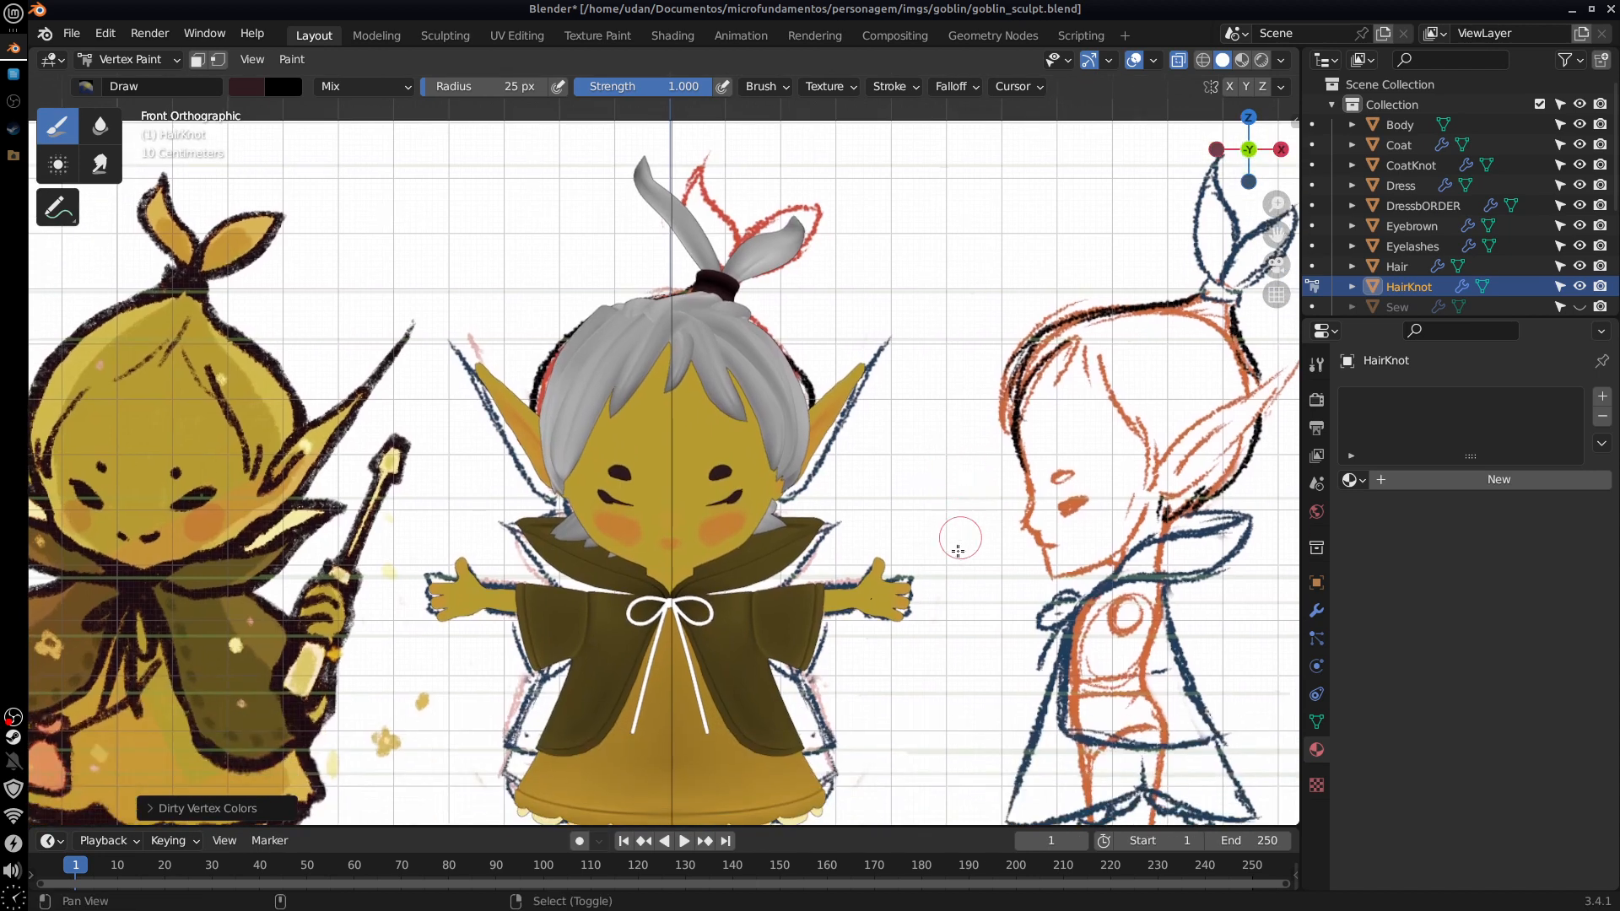
pyautogui.keyDown('shift'); pyautogui.moveTo(957, 535); pyautogui.dragTo(945, 300, button='middle'); pyautogui.keyUp('shift')
pyautogui.keyDown('shift'); pyautogui.moveTo(933, 430); pyautogui.dragTo(931, 476, button='middle'); pyautogui.keyUp('shift')
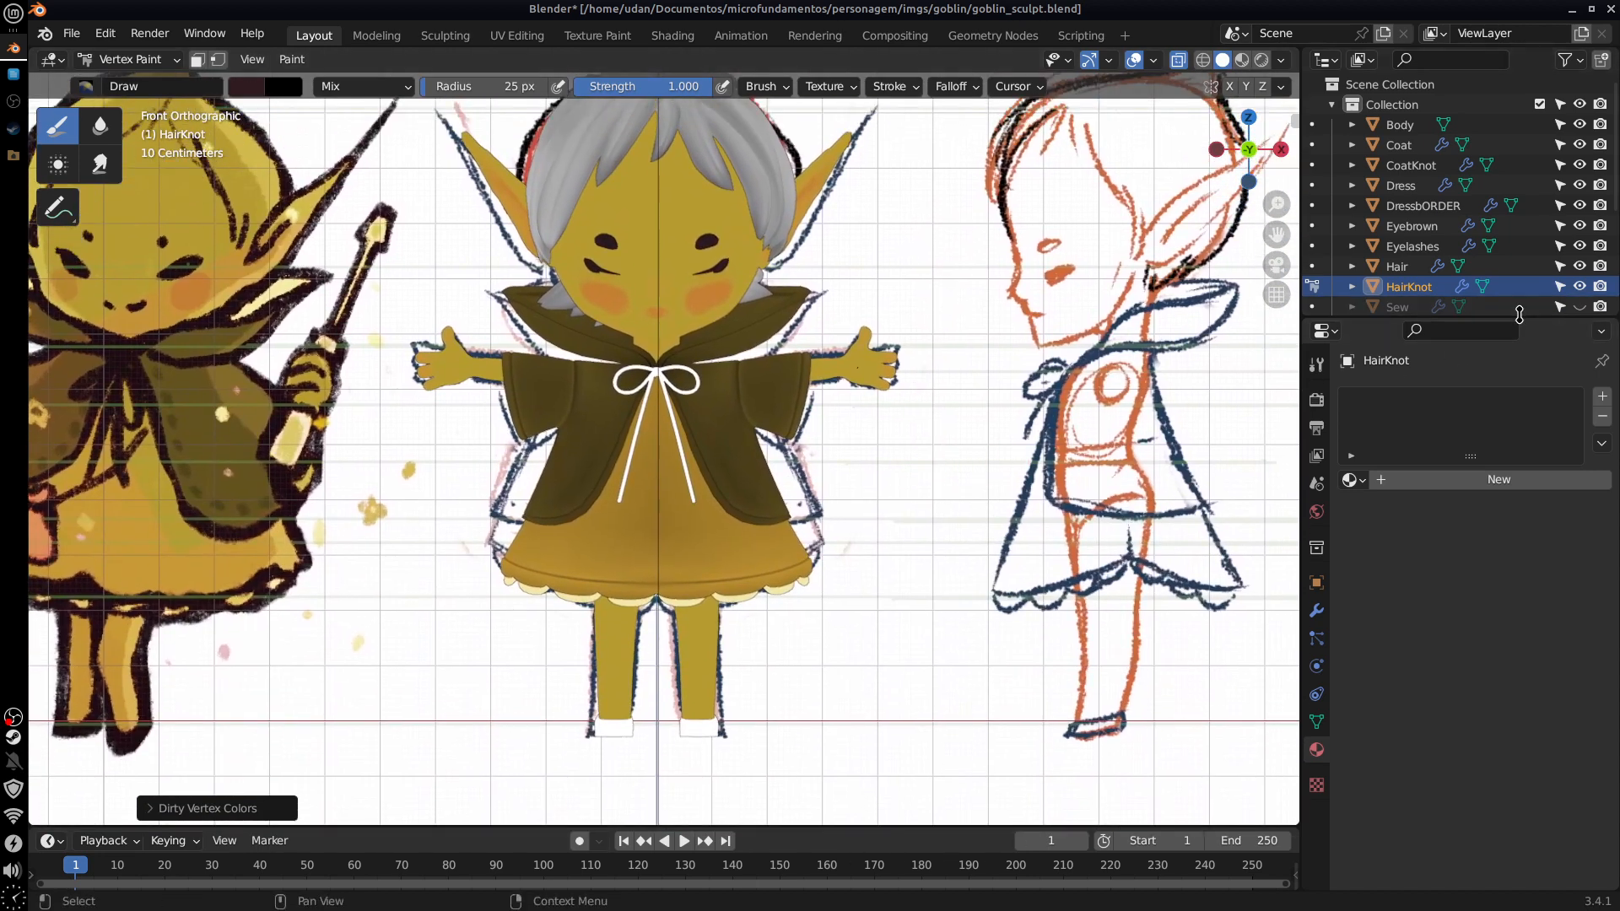
pyautogui.moveTo(1517, 318); pyautogui.dragTo(1516, 424)
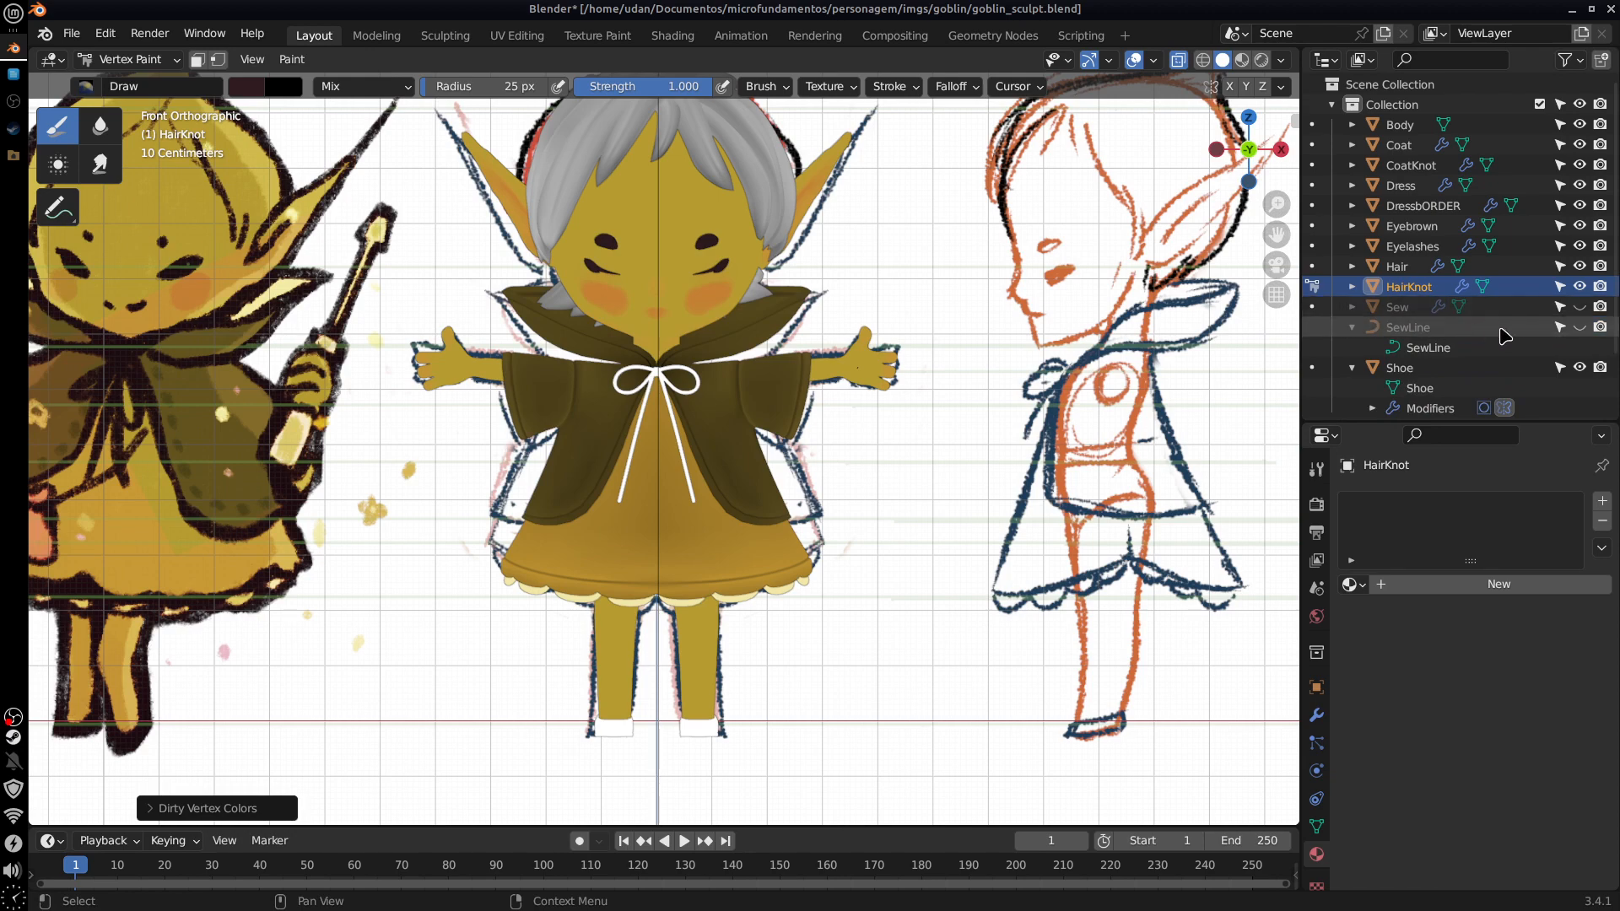
pyautogui.click(1580, 308)
pyautogui.click(1327, 309)
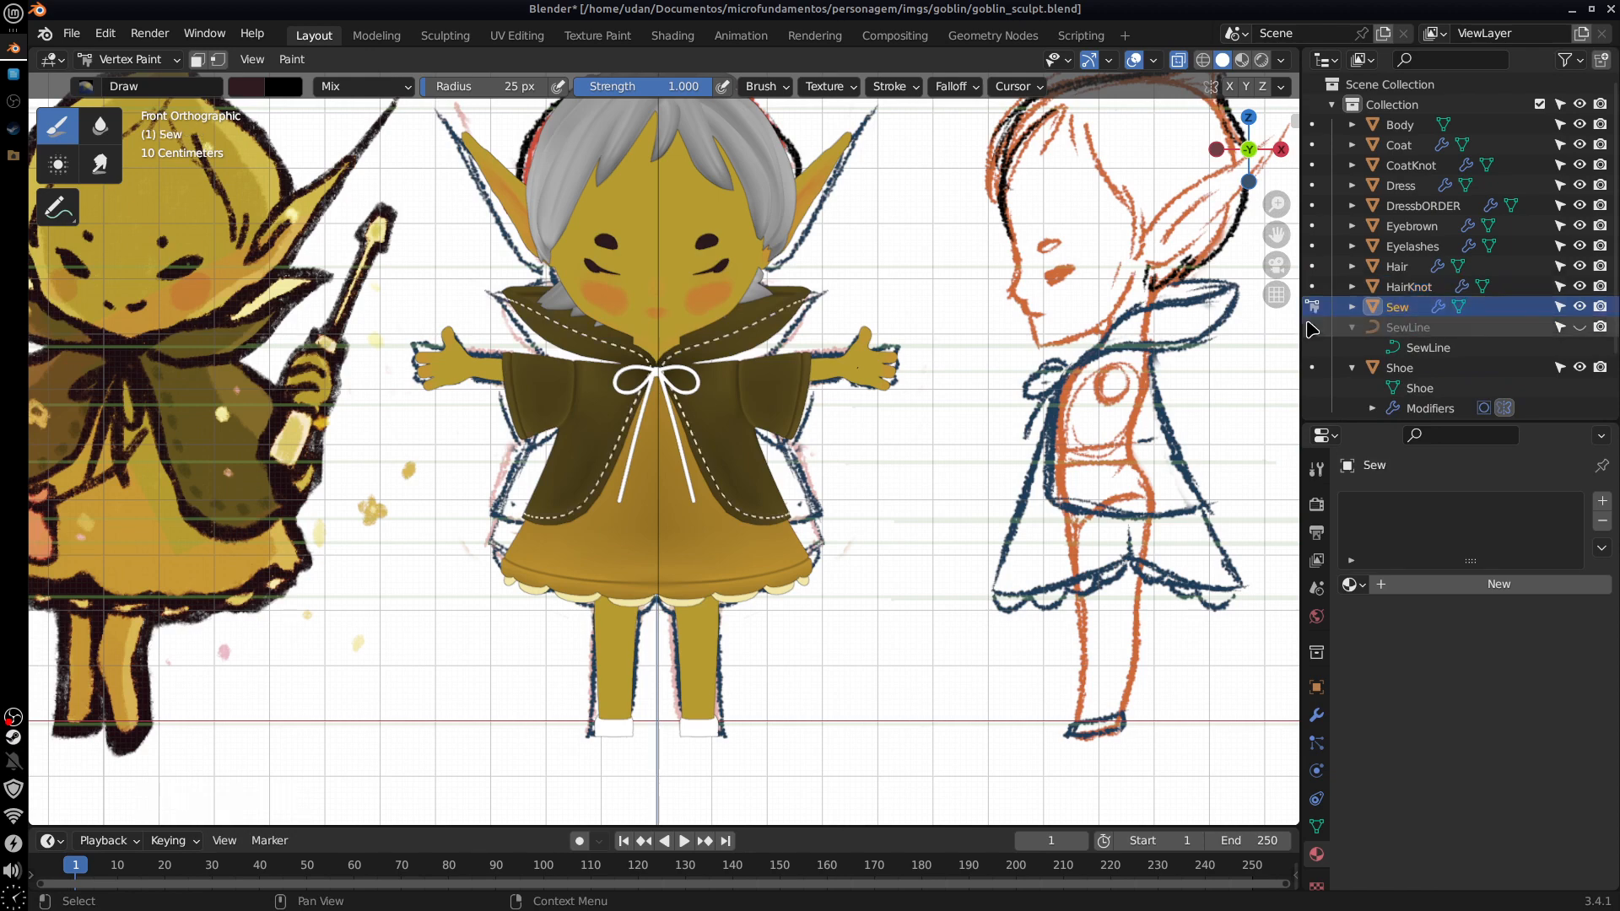
pyautogui.keyDown('shift'); pyautogui.moveTo(217, 523); pyautogui.dragTo(507, 523, button='middle'); pyautogui.keyUp('shift')
pyautogui.scroll(5, 506, 523)
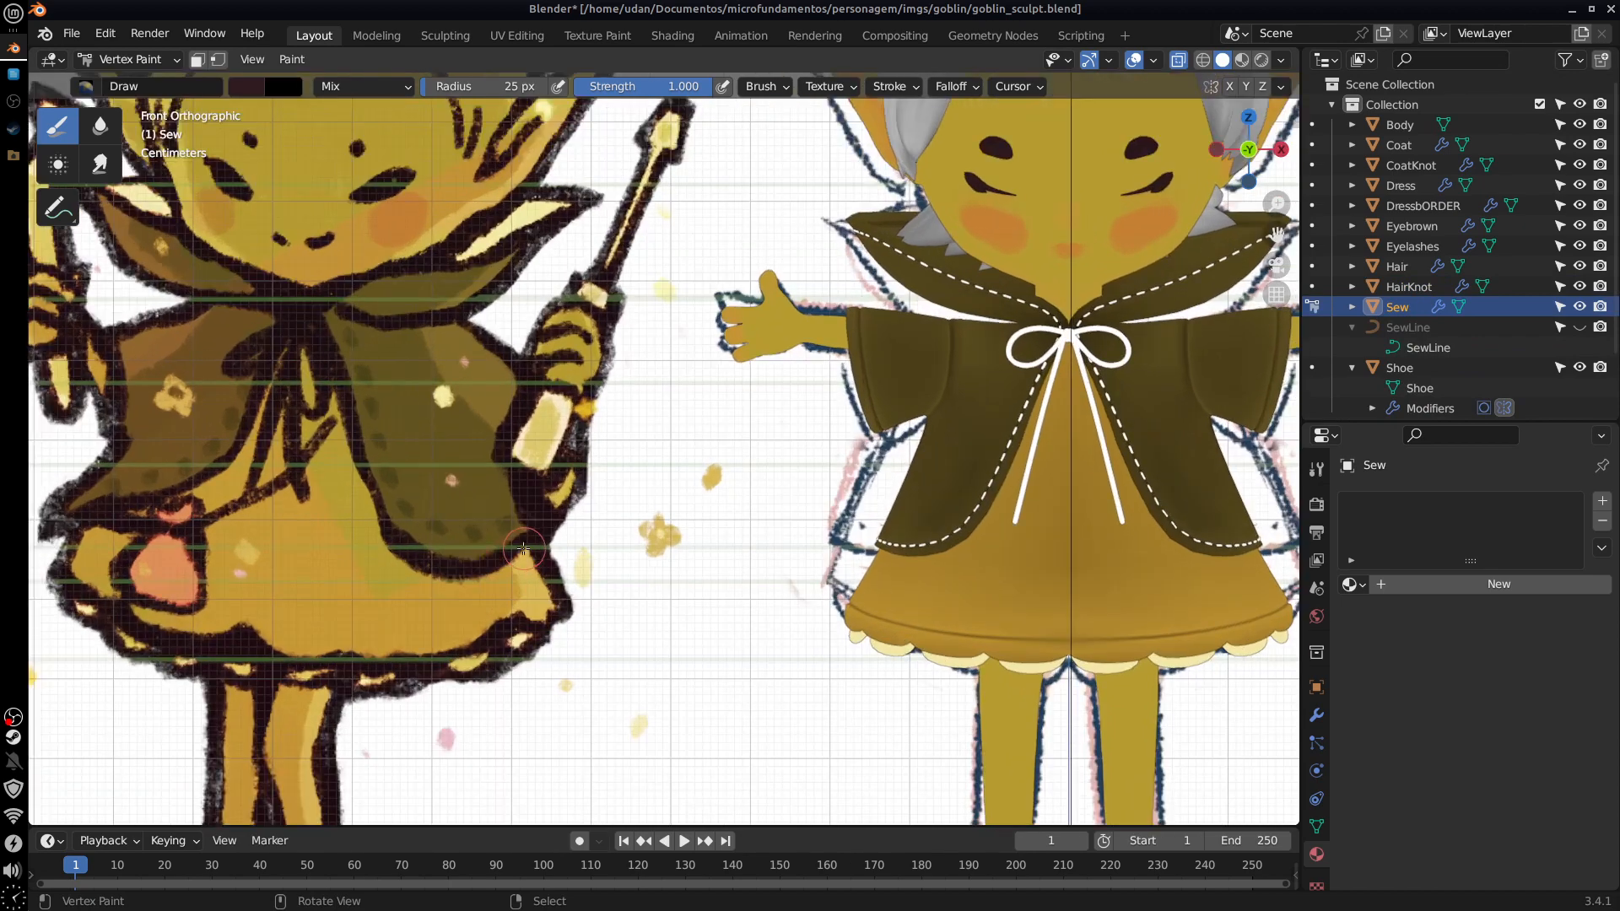
# Step: Fill the Sew stitching with the olive brown sampled from the coat in the reference drawing
pyautogui.click(251, 87)
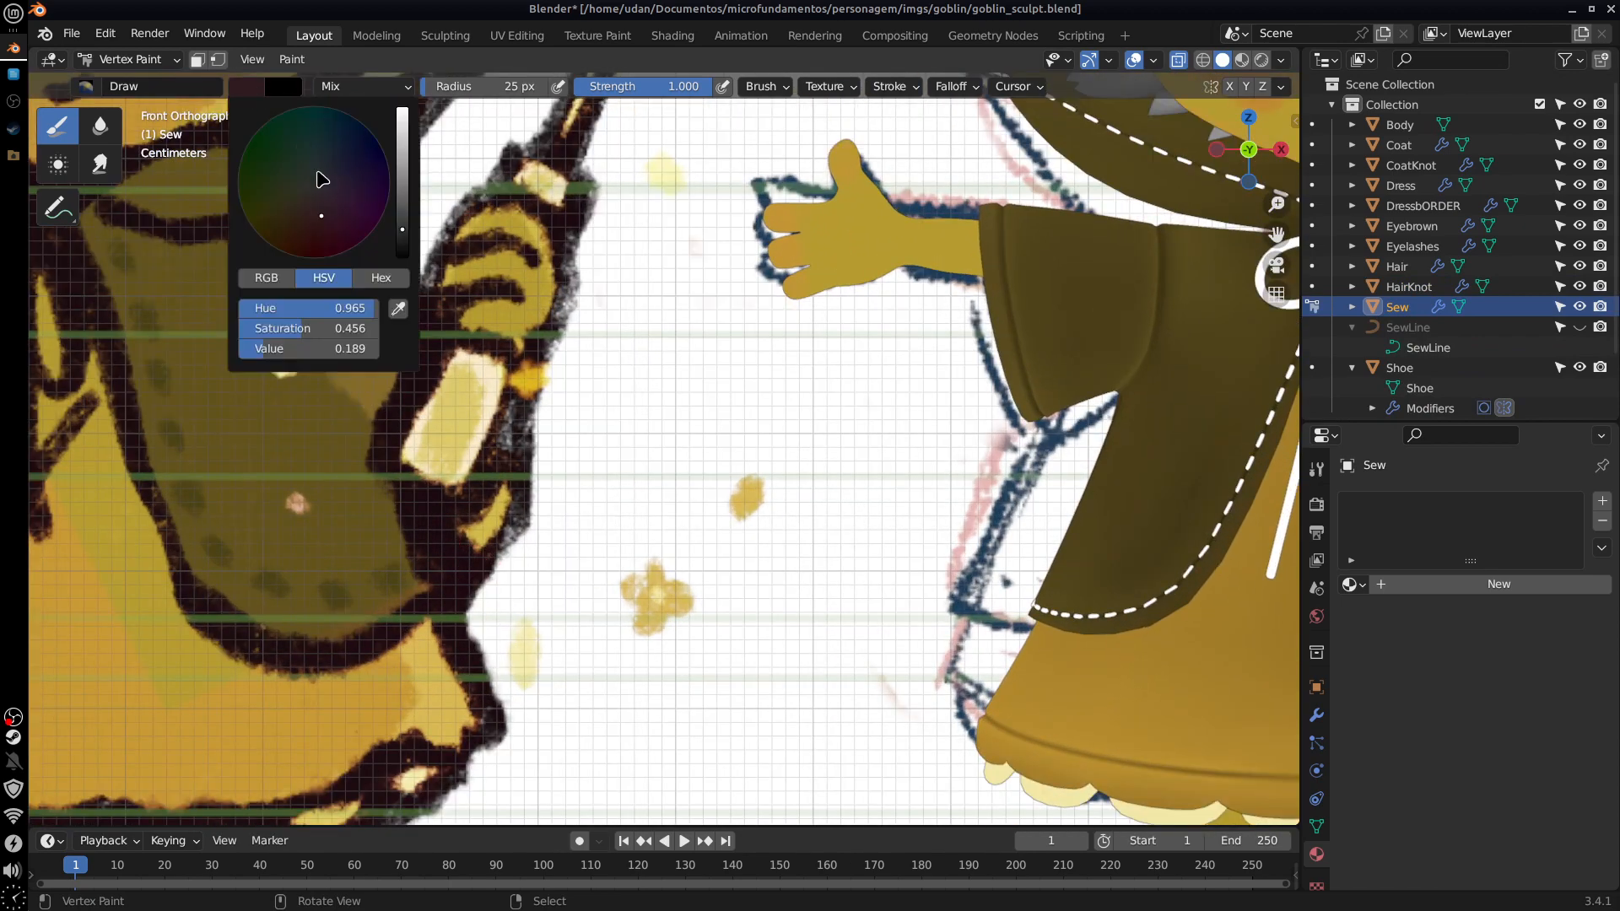
pyautogui.click(400, 310)
pyautogui.click(179, 419)
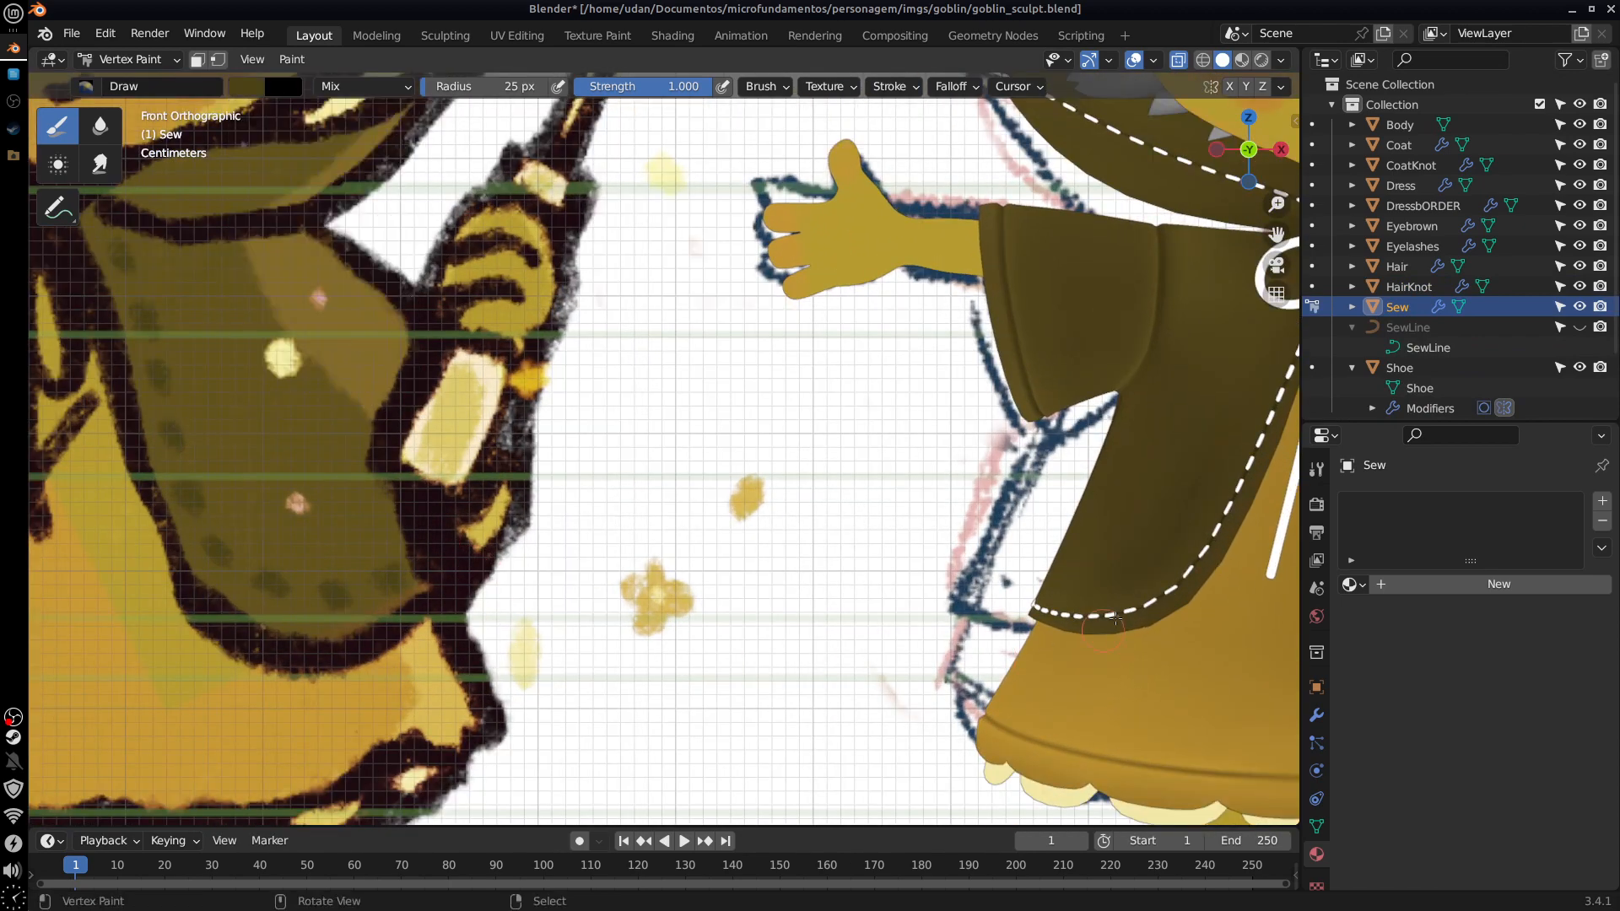
pyautogui.keyDown('shift'); pyautogui.moveTo(1129, 605); pyautogui.dragTo(543, 592, button='middle'); pyautogui.keyUp('shift')
pyautogui.keyDown('shift'); pyautogui.moveTo(1017, 549); pyautogui.dragTo(950, 557, button='middle'); pyautogui.keyUp('shift')
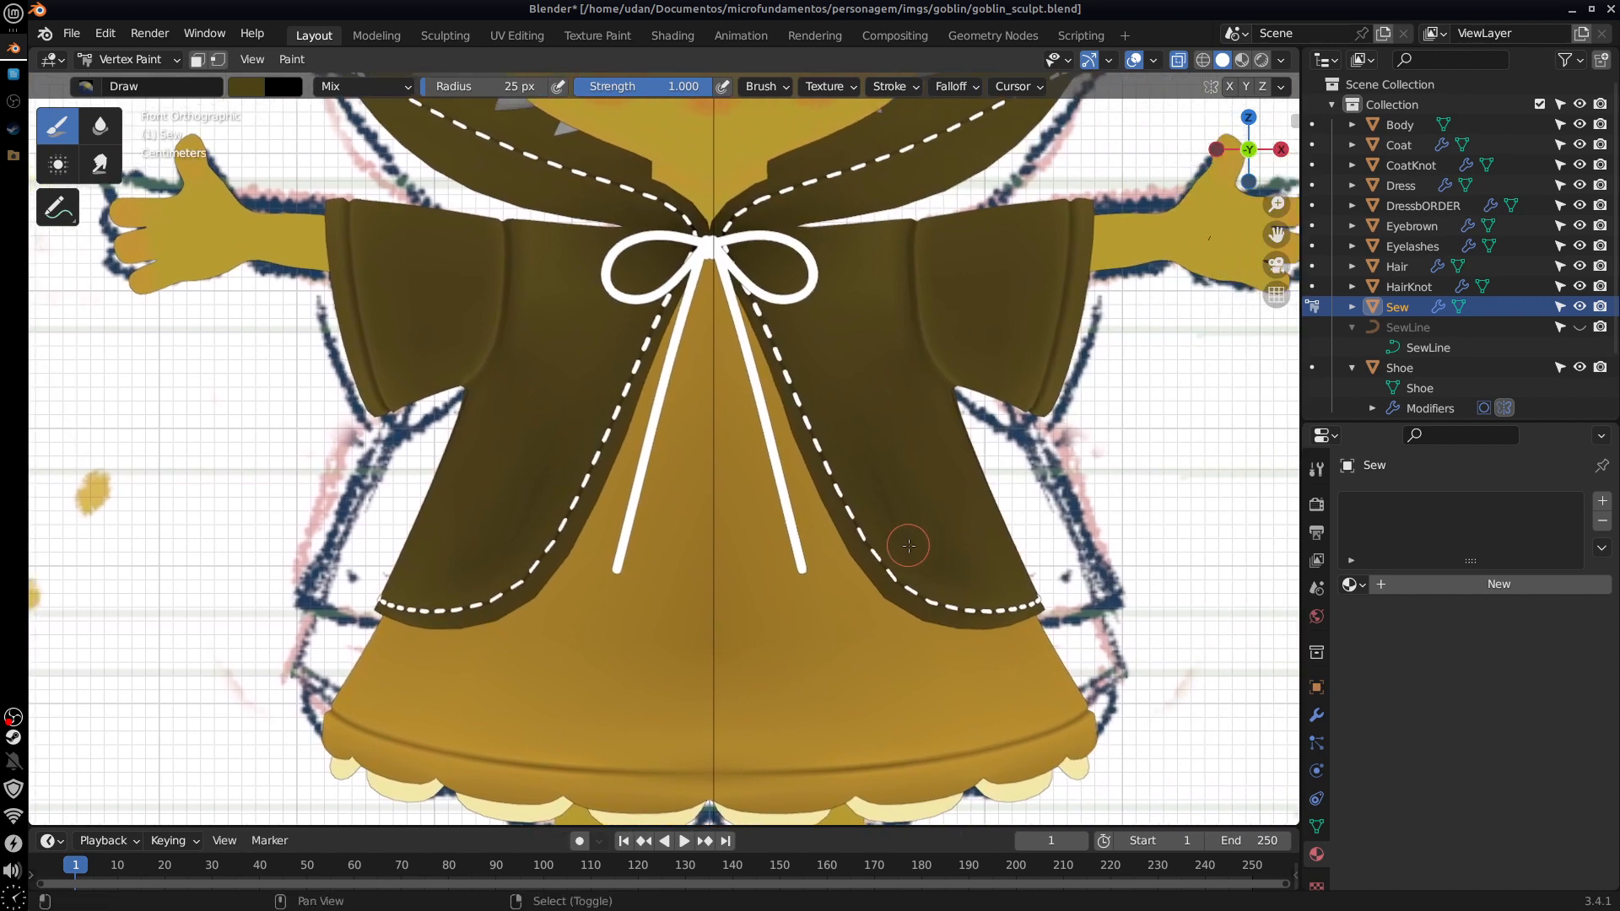
pyautogui.hotkey('shift', 'k')
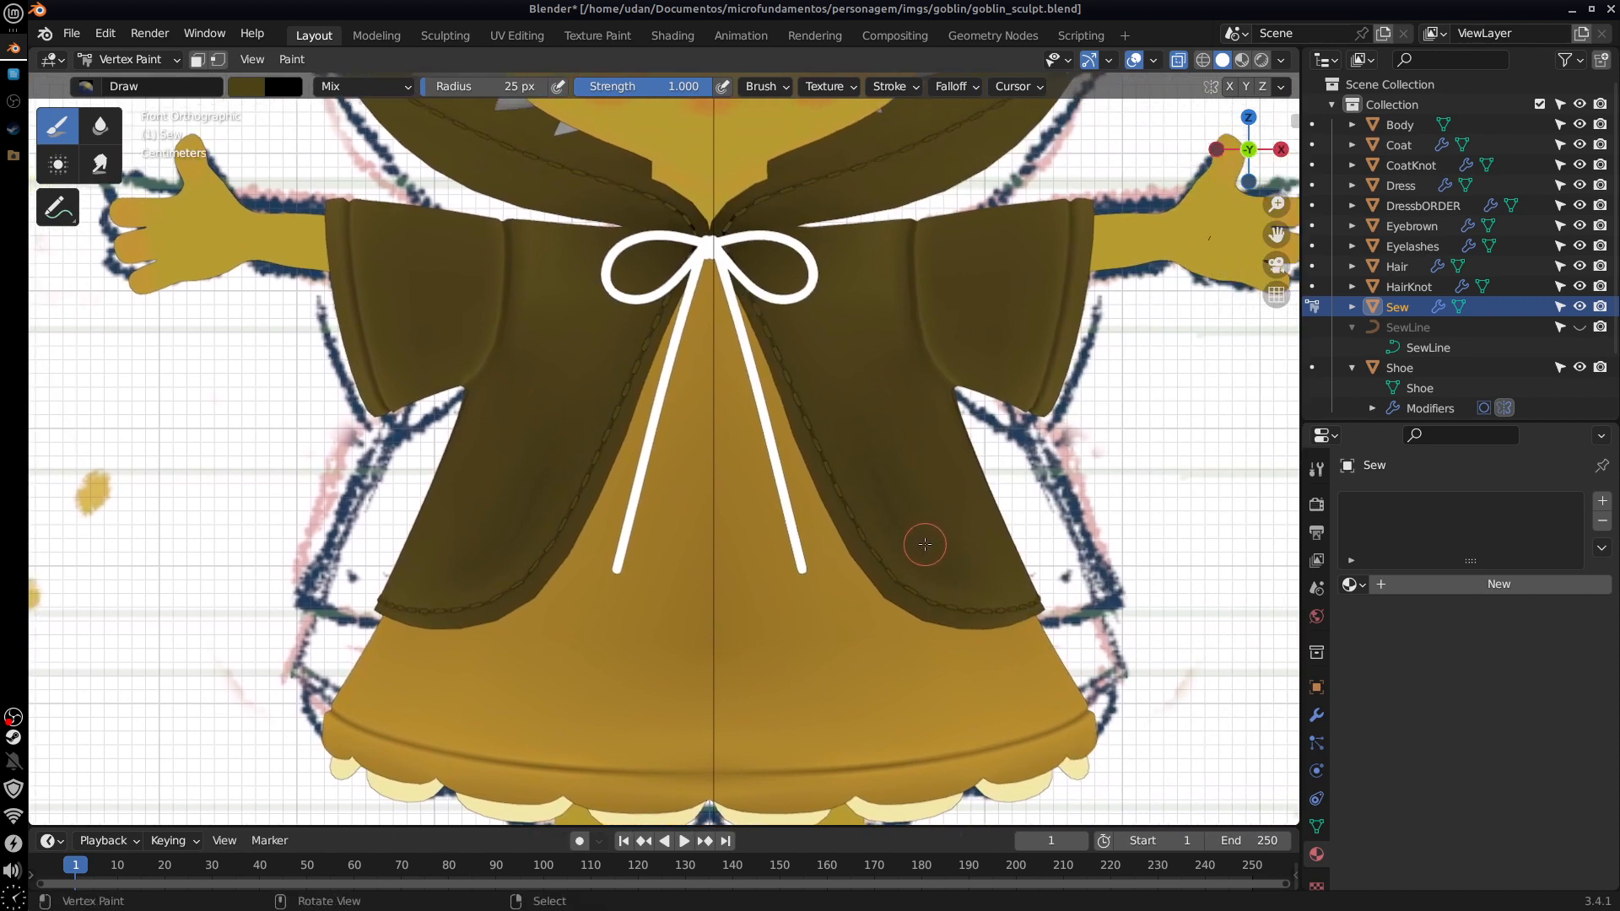
# Step: Examine the stitching's colour against the coat up close and from several angles, returning to the front view
pyautogui.moveTo(978, 564); pyautogui.dragTo(812, 604, button='middle')
pyautogui.scroll(4, 814, 606)
pyautogui.scroll(5, 814, 607)
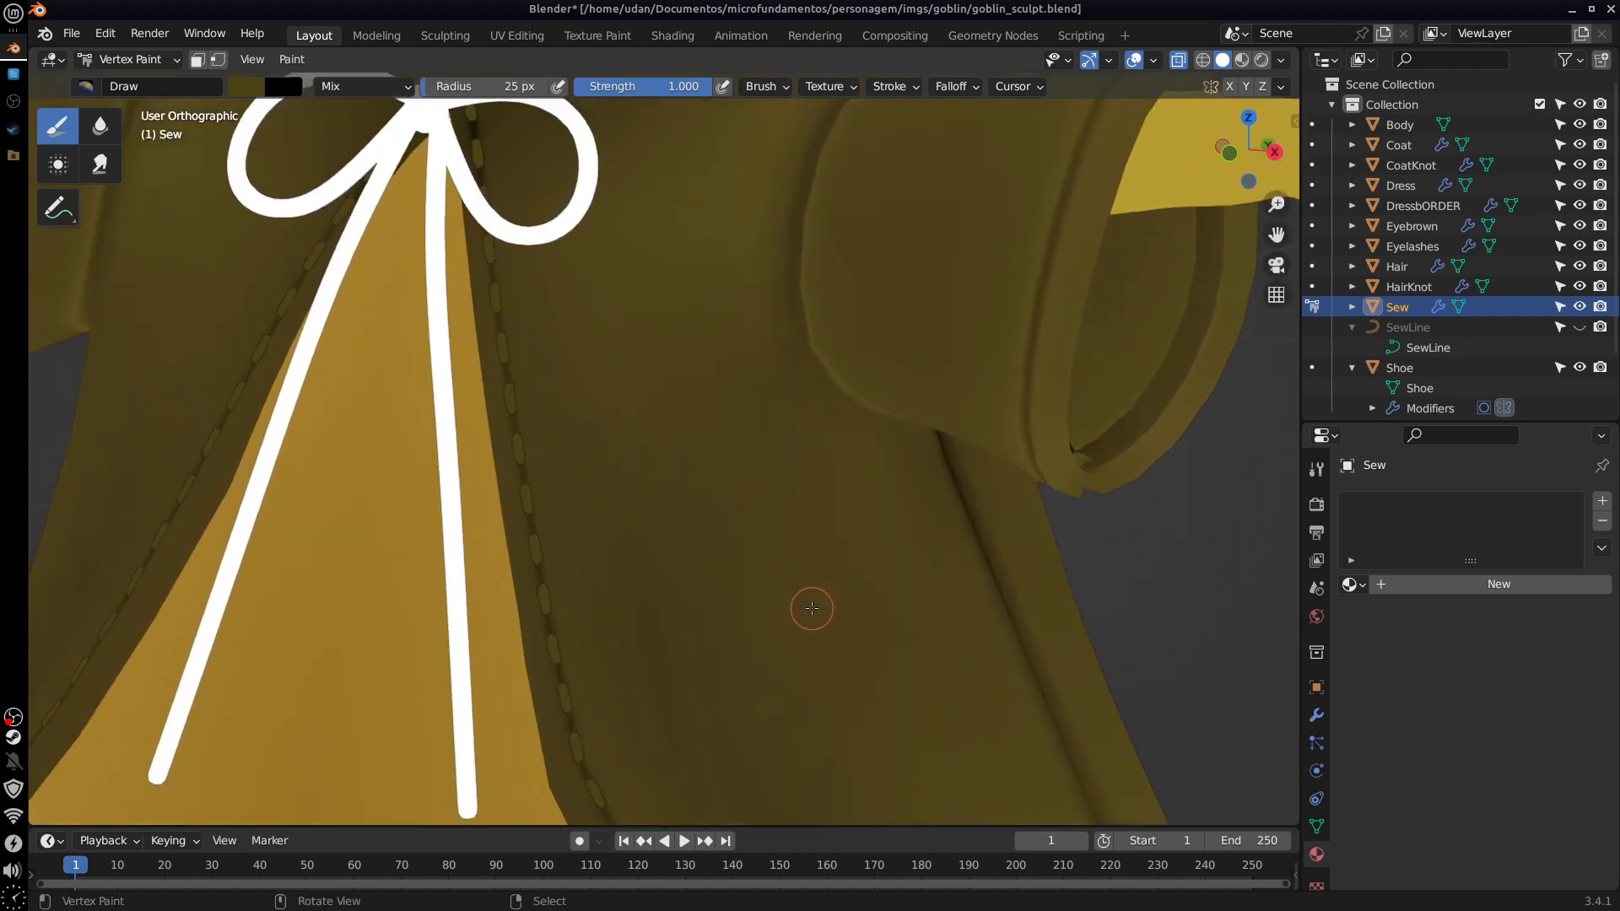
pyautogui.keyDown('shift'); pyautogui.moveTo(604, 650); pyautogui.dragTo(822, 659, button='middle'); pyautogui.keyUp('shift')
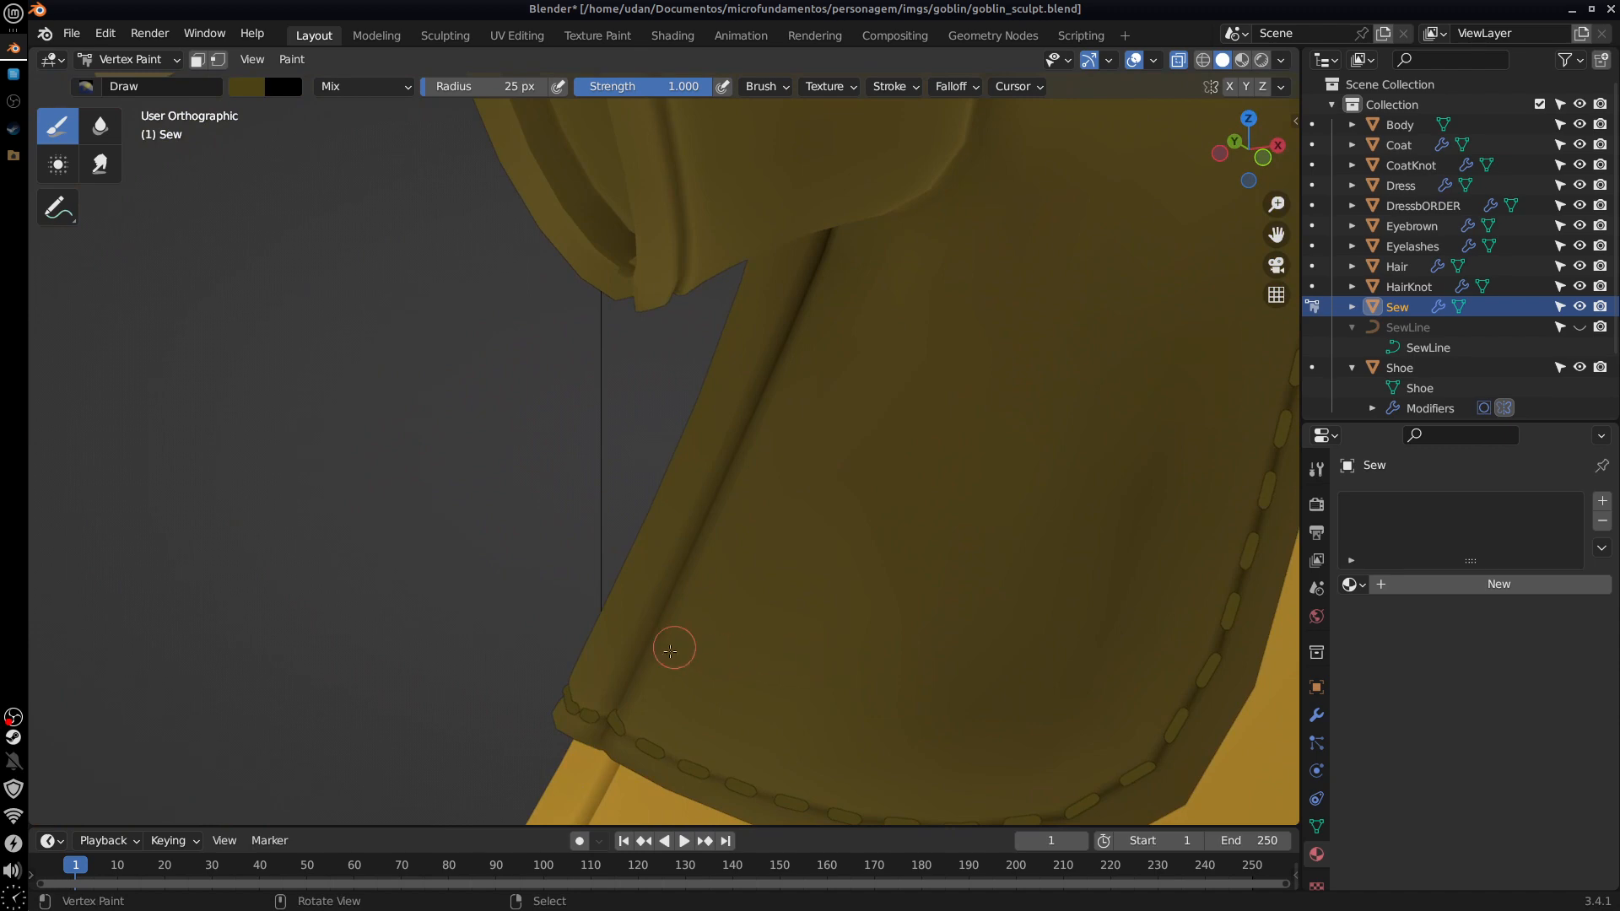
pyautogui.scroll(-8, 672, 658)
pyautogui.scroll(1, 742, 614)
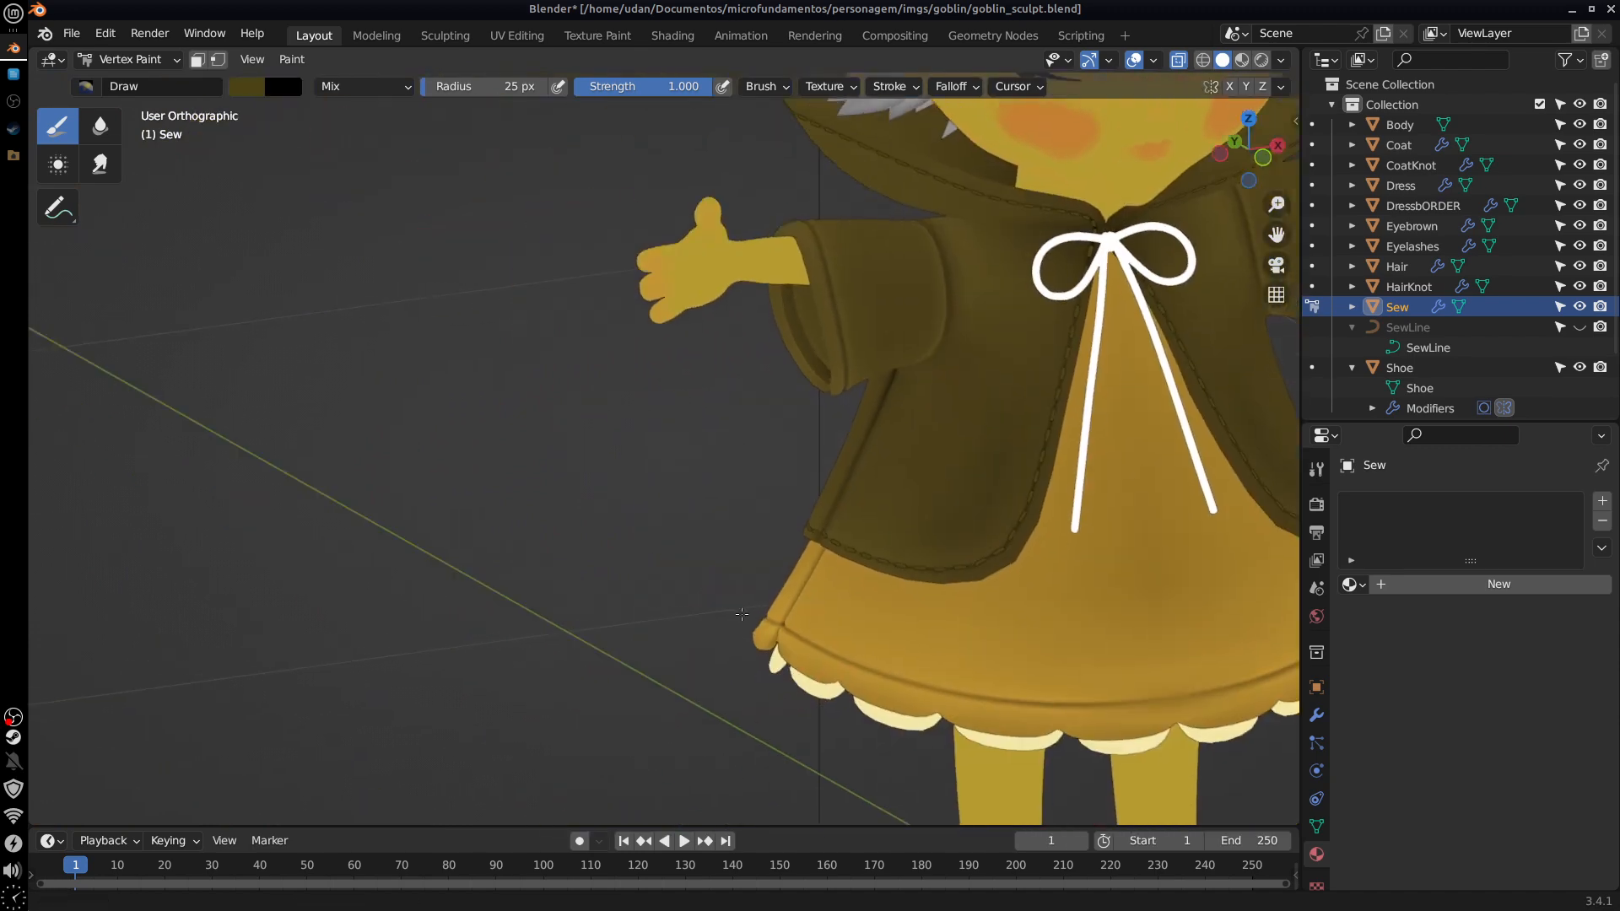
pyautogui.keyDown('shift'); pyautogui.moveTo(741, 614); pyautogui.dragTo(1238, 614, button='middle'); pyautogui.keyUp('shift')
pyautogui.keyDown('shift'); pyautogui.moveTo(652, 625); pyautogui.dragTo(251, 659, button='middle'); pyautogui.keyUp('shift')
pyautogui.scroll(-1, 584, 727)
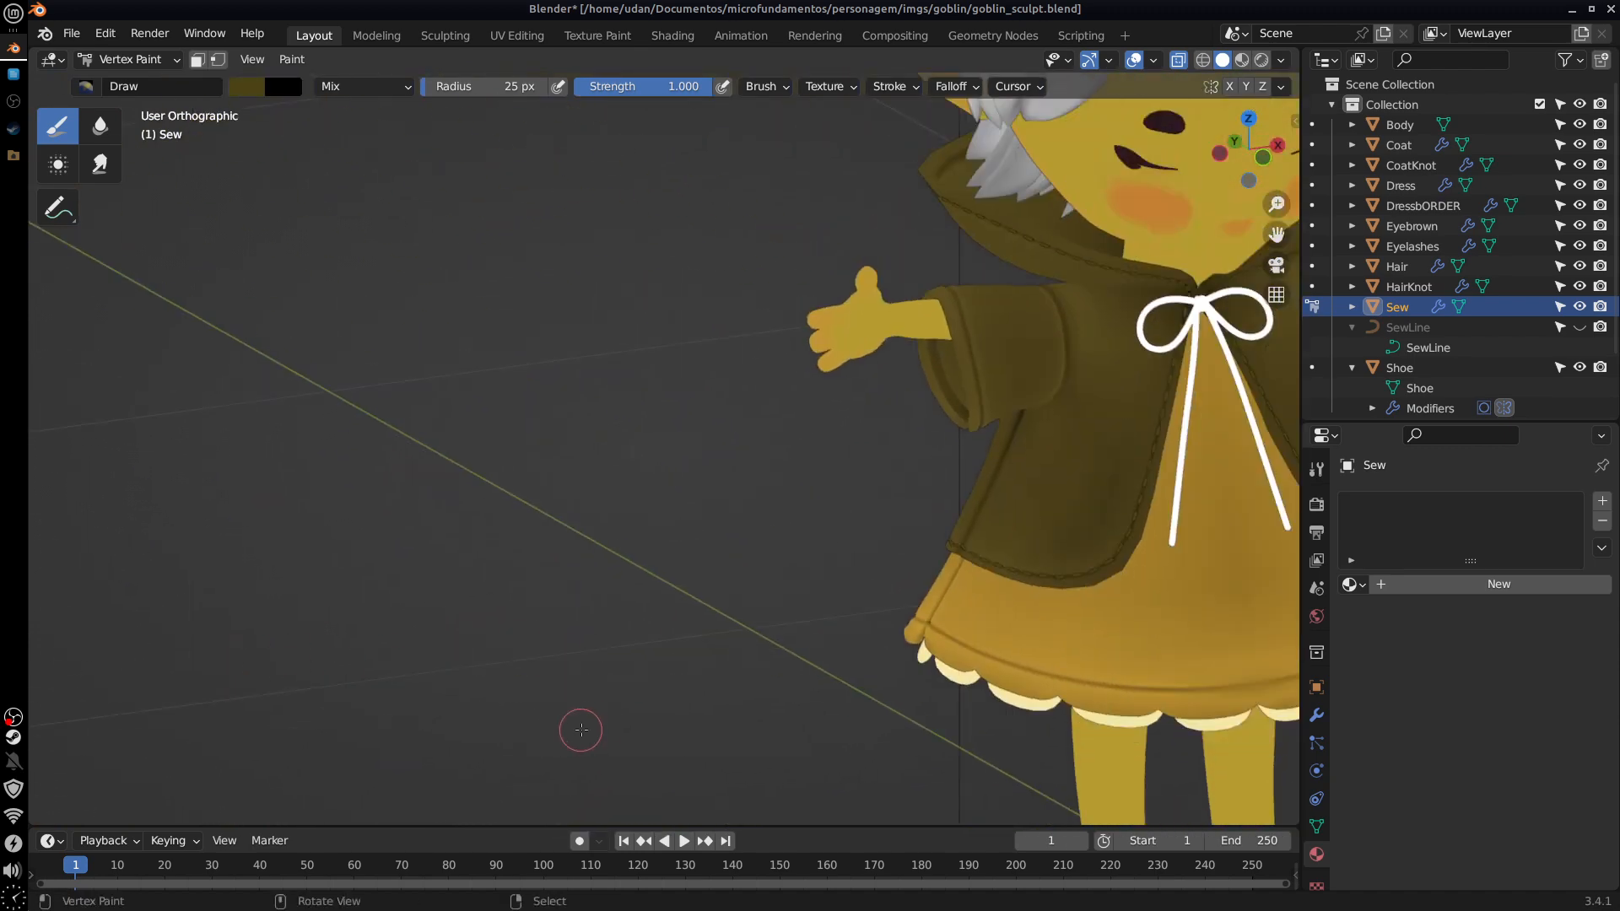
pyautogui.scroll(-3, 581, 730)
pyautogui.moveTo(898, 675)
pyautogui.mouseDown(button='middle')
pyautogui.moveTo(899, 636)
pyautogui.moveTo(603, 640)
pyautogui.mouseUp(button='middle')
pyautogui.press('KP_1')
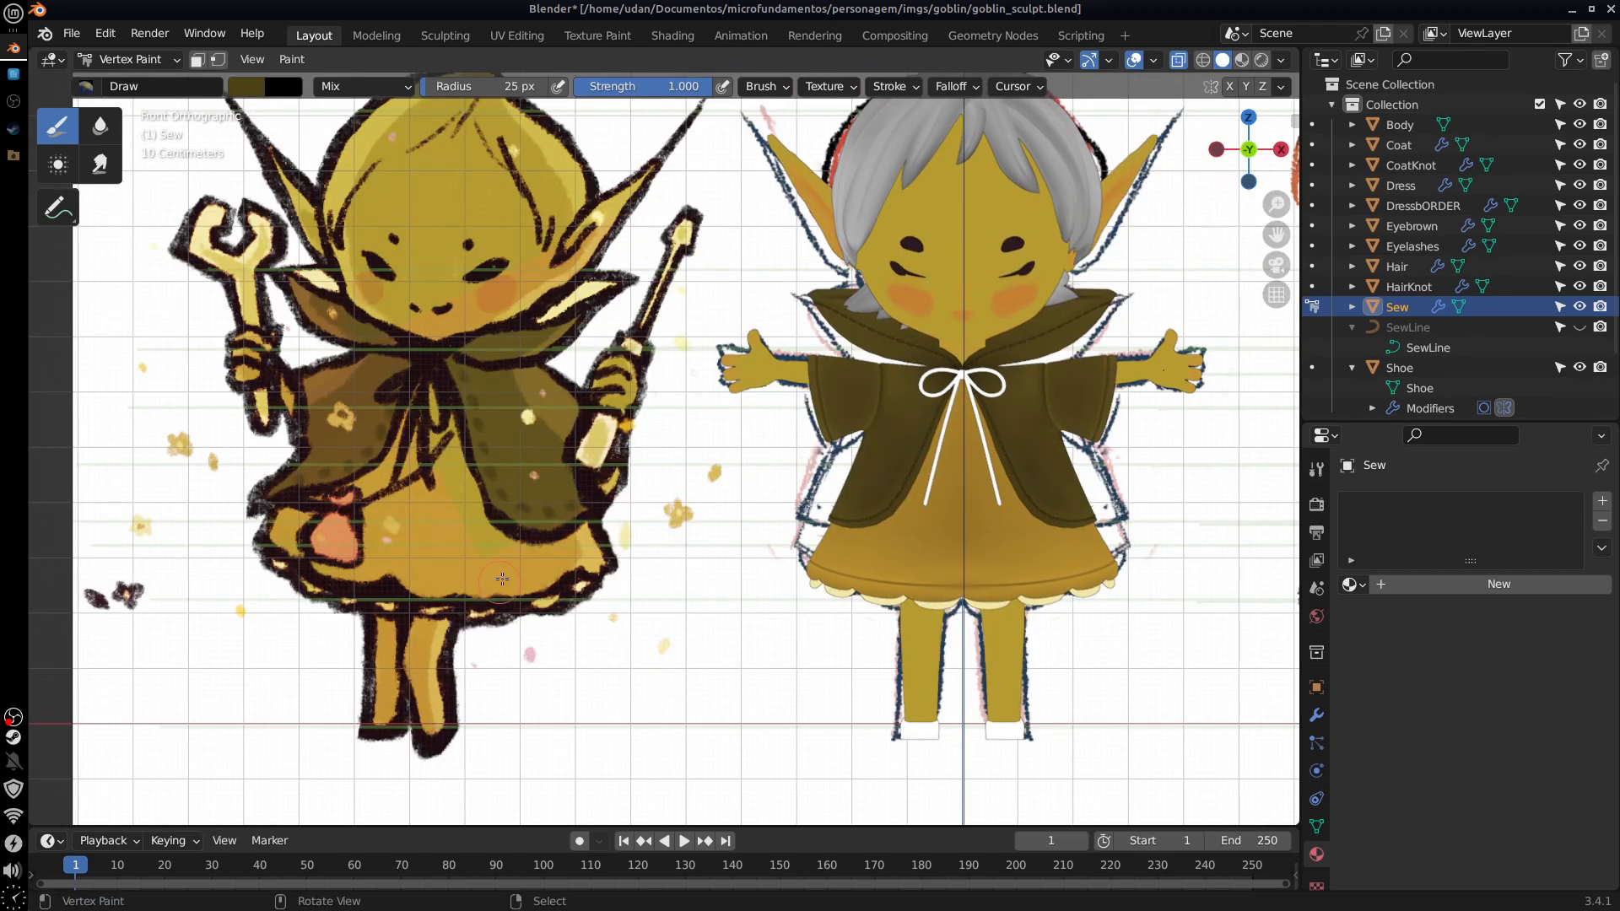
# Step: Darken the sampled olive brown to a value of 0.172 and refill the Sew stitching with it
pyautogui.scroll(3, 520, 560)
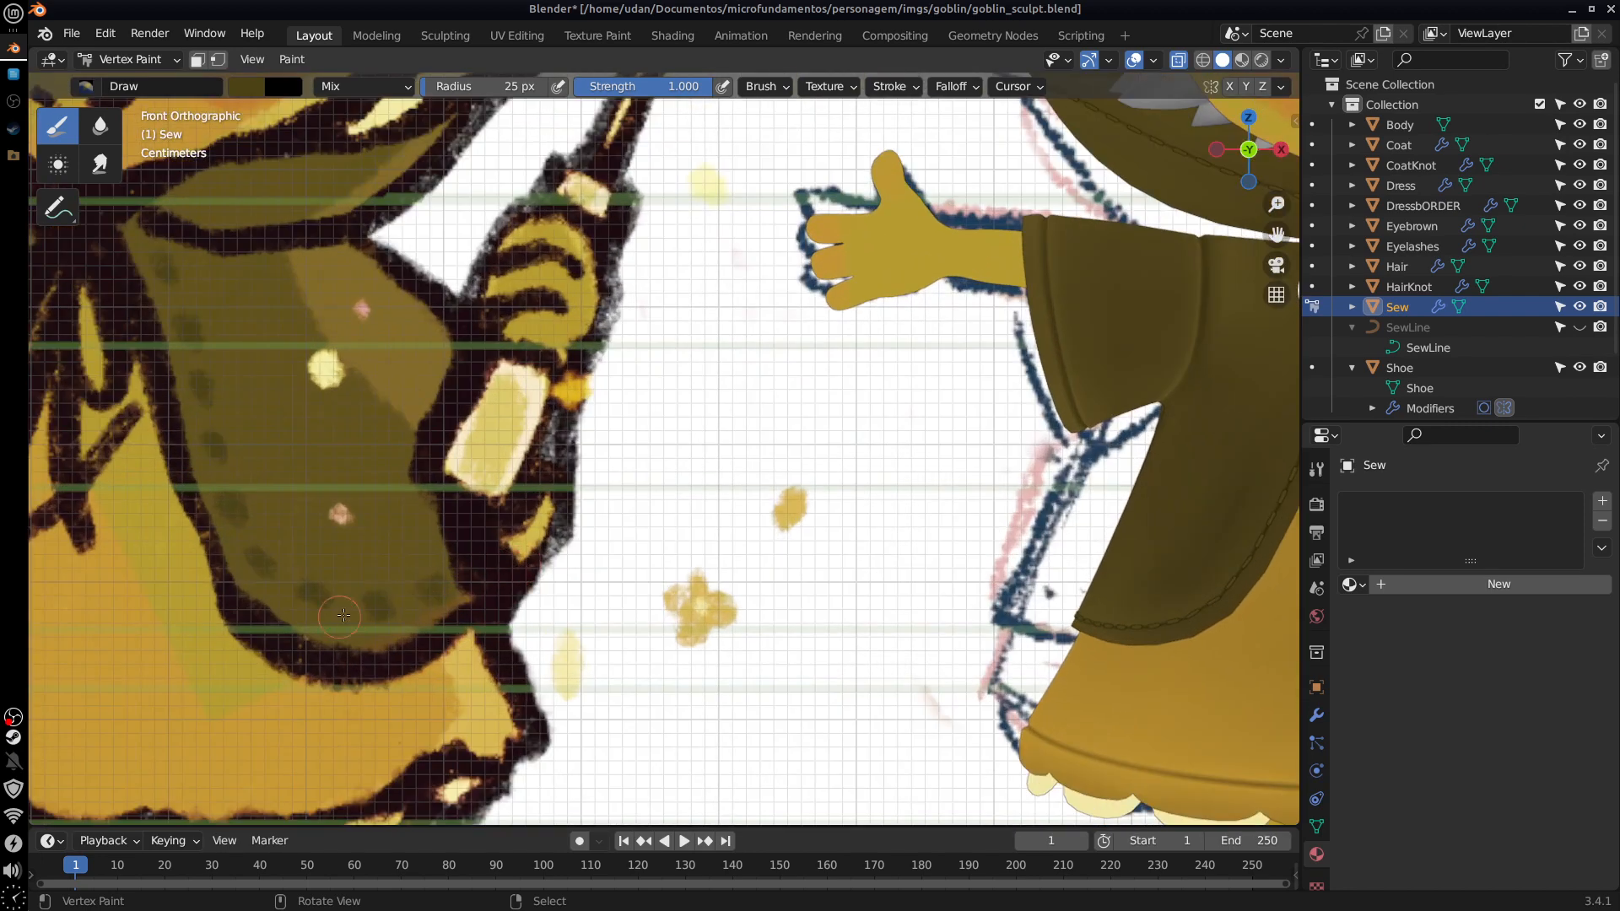
pyautogui.moveTo(471, 550)
pyautogui.keyDown('shift'); pyautogui.mouseDown(button='middle')
pyautogui.moveTo(449, 563)
pyautogui.moveTo(496, 595)
pyautogui.mouseUp(button='middle'); pyautogui.keyUp('shift')
pyautogui.click(252, 87)
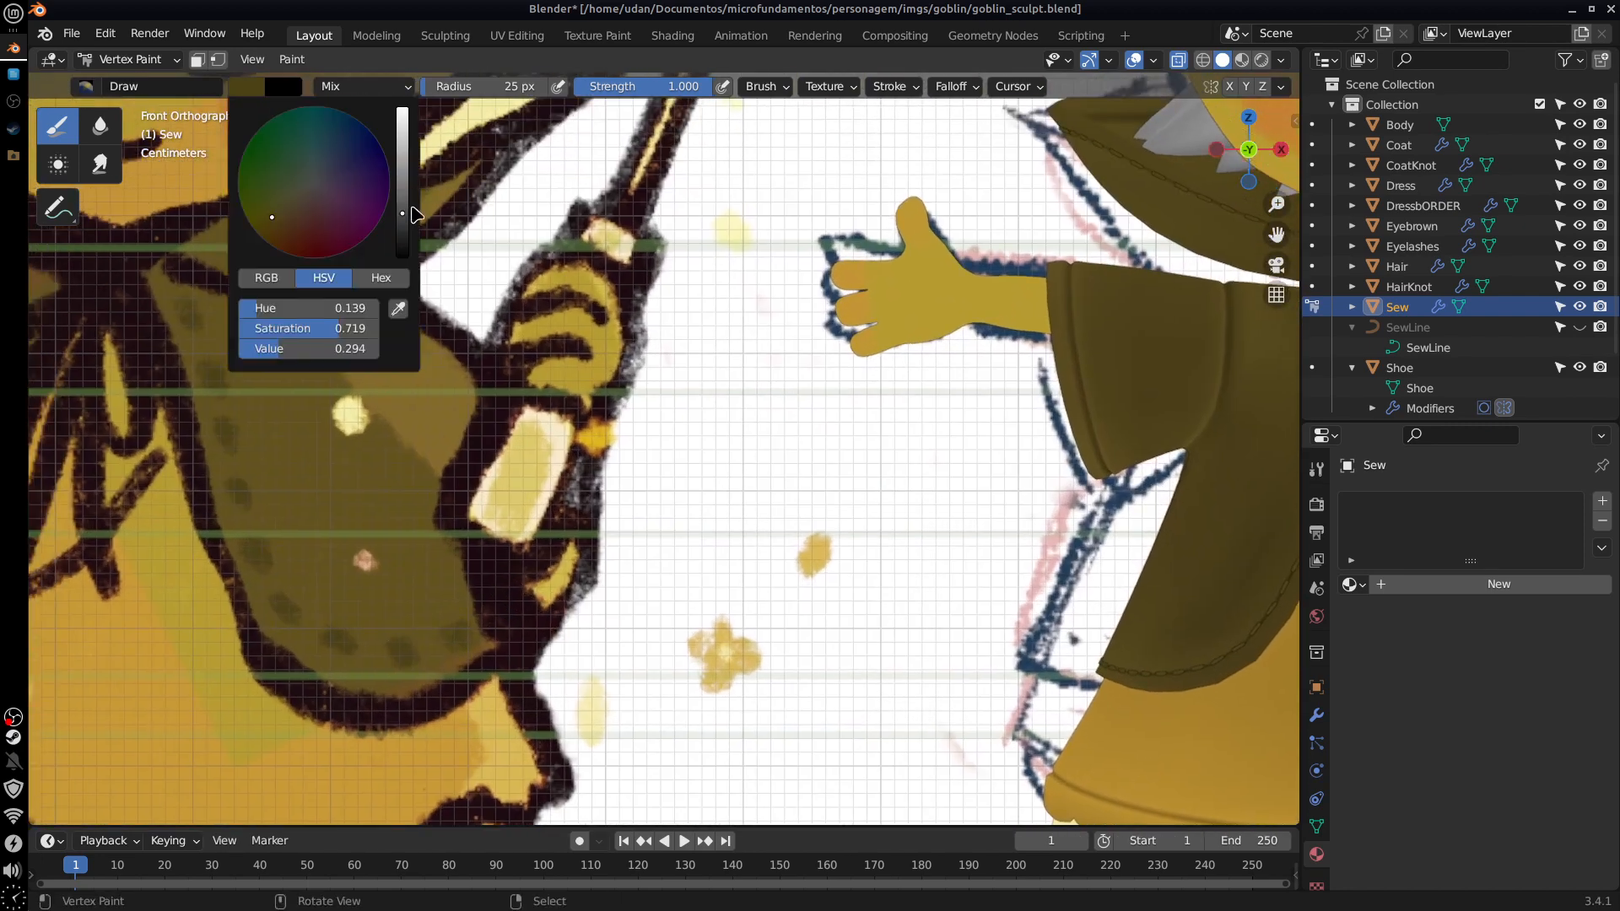
pyautogui.moveTo(403, 216); pyautogui.dragTo(404, 228)
pyautogui.keyDown('shift'); pyautogui.moveTo(452, 335); pyautogui.dragTo(1103, 604, button='middle'); pyautogui.keyUp('shift')
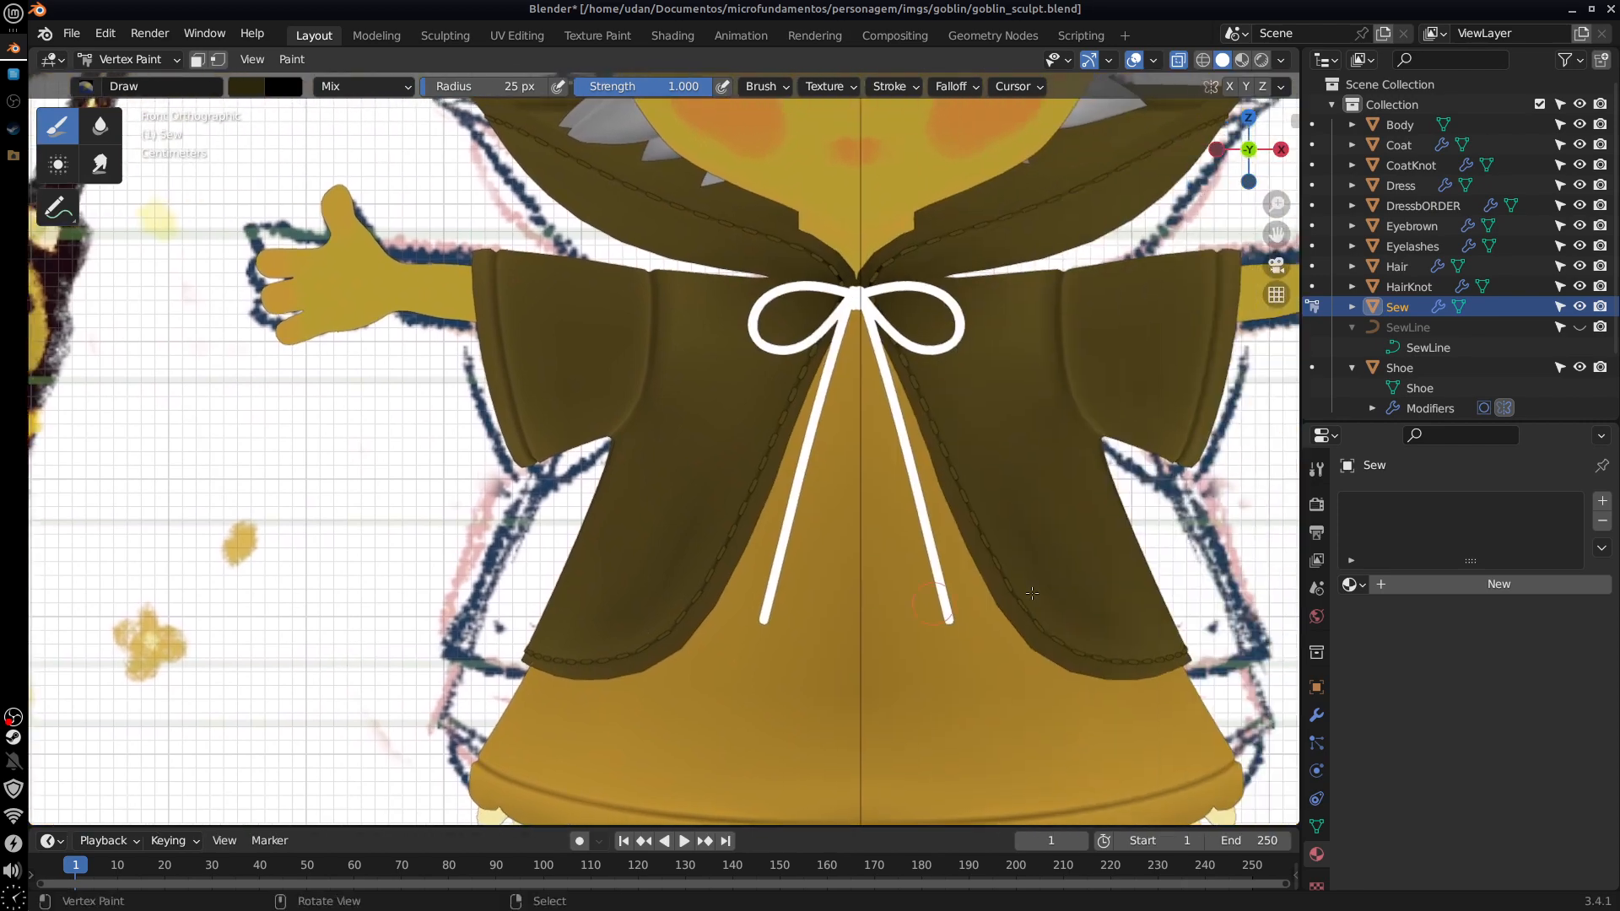
pyautogui.hotkey('shift', 'k')
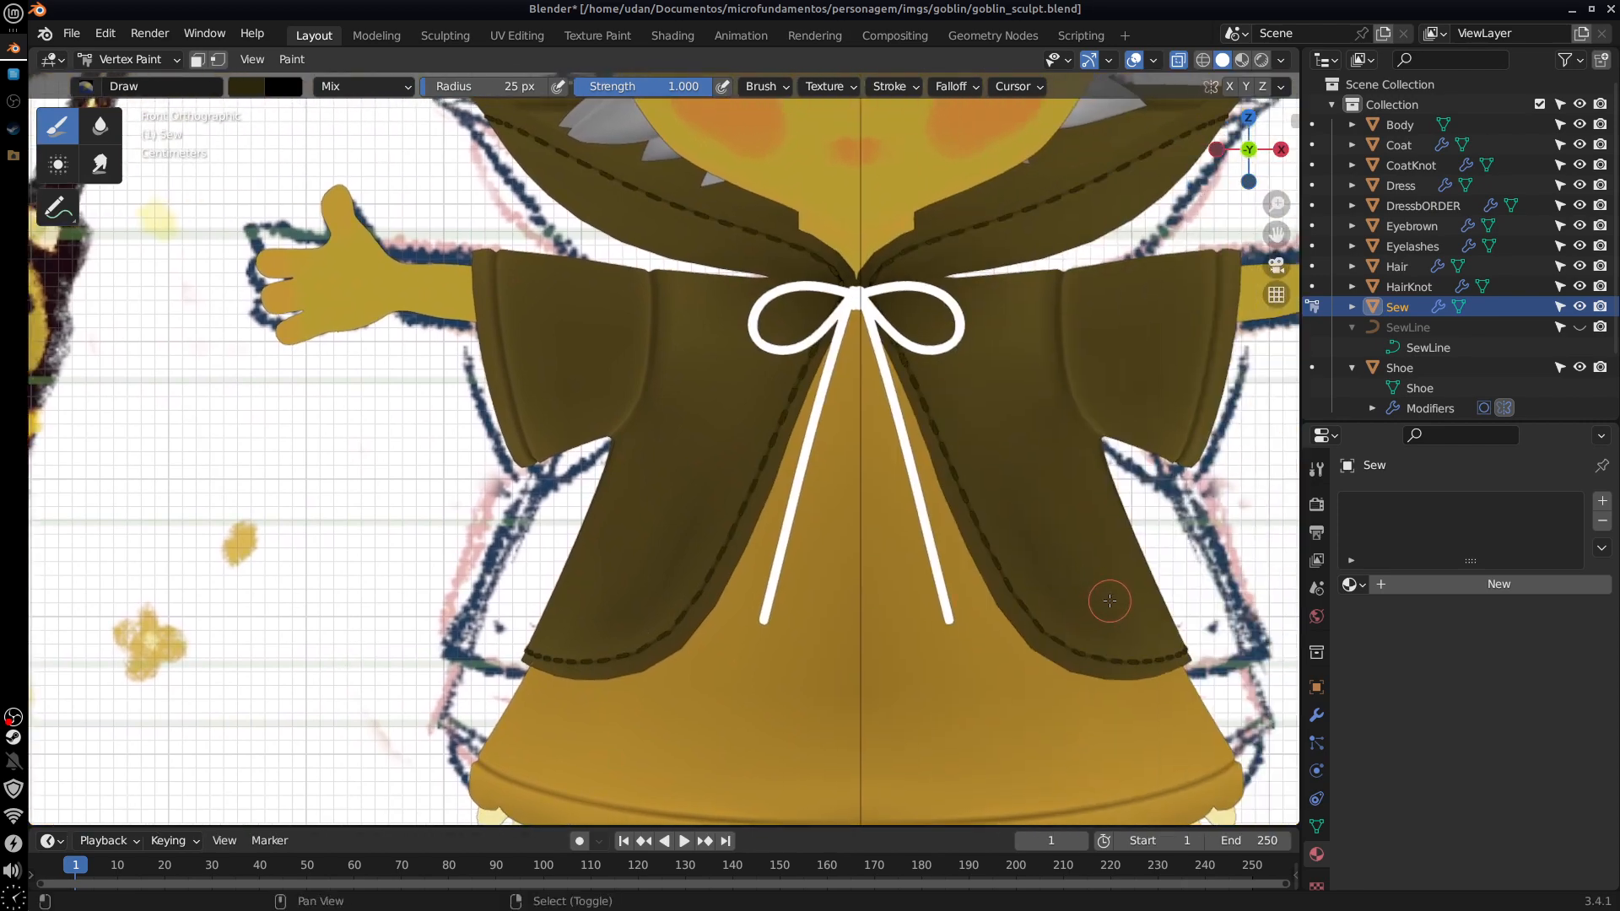
pyautogui.keyDown('shift'); pyautogui.moveTo(1072, 594); pyautogui.dragTo(1276, 539, button='middle'); pyautogui.keyUp('shift')
pyautogui.moveTo(569, 609)
pyautogui.keyDown('shift'); pyautogui.mouseDown(button='middle')
pyautogui.moveTo(1124, 563)
pyautogui.moveTo(261, 602)
pyautogui.mouseUp(button='middle'); pyautogui.keyUp('shift')
# Step: Make the Shoe object active for vertex painting instead of the Sew object
pyautogui.keyDown('shift'); pyautogui.moveTo(1029, 722); pyautogui.dragTo(982, 325, button='middle'); pyautogui.keyUp('shift')
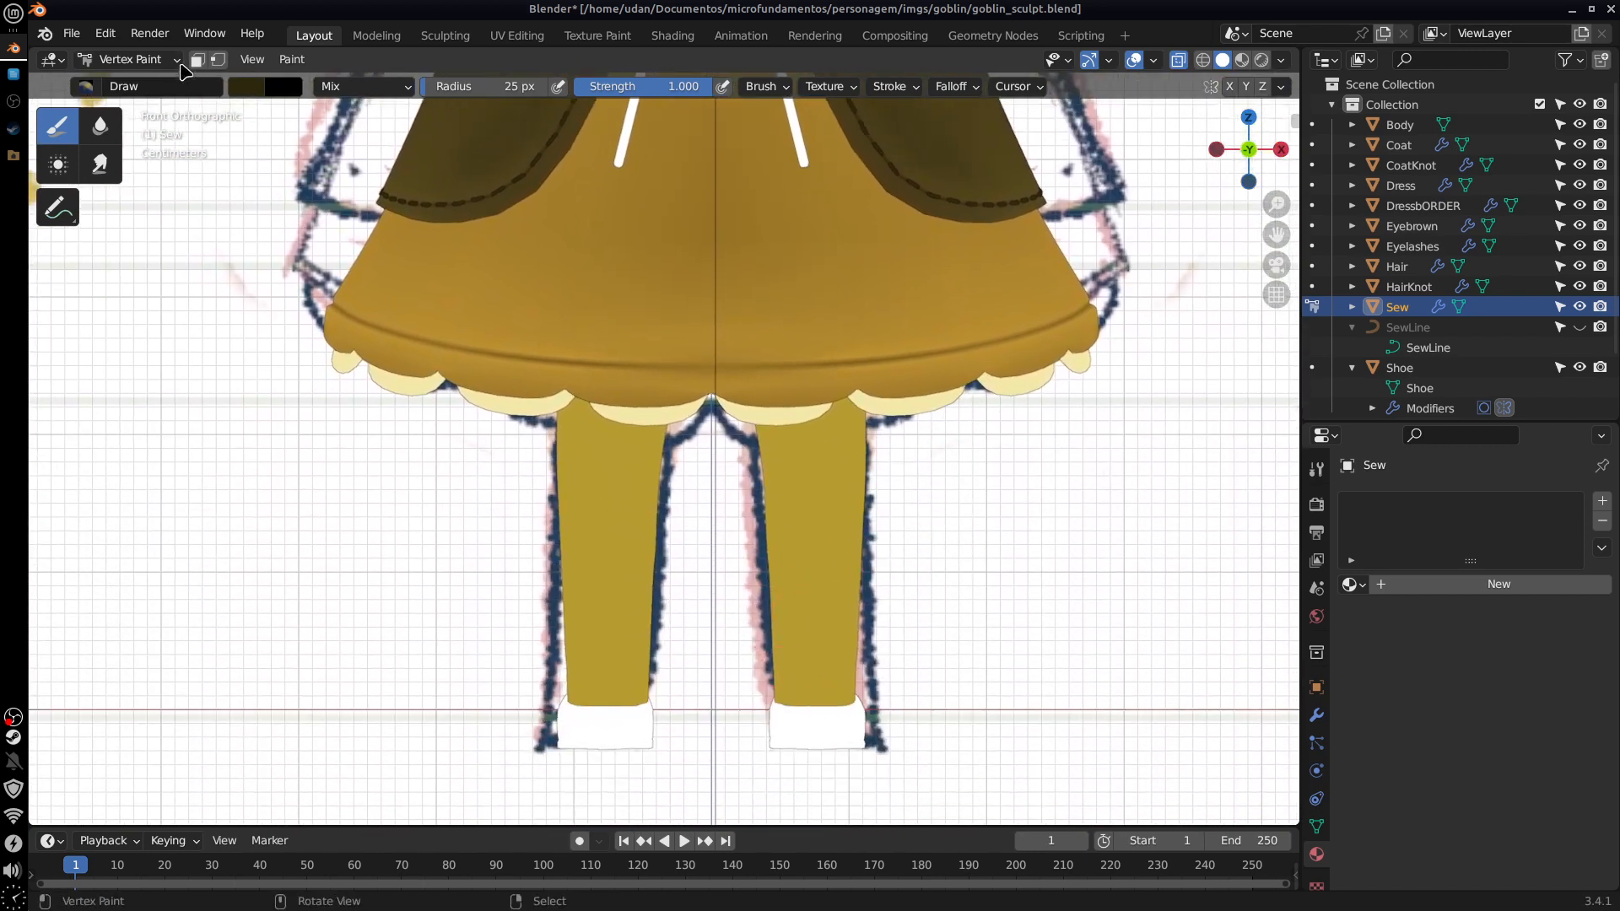
pyautogui.click(179, 61)
pyautogui.click(160, 77)
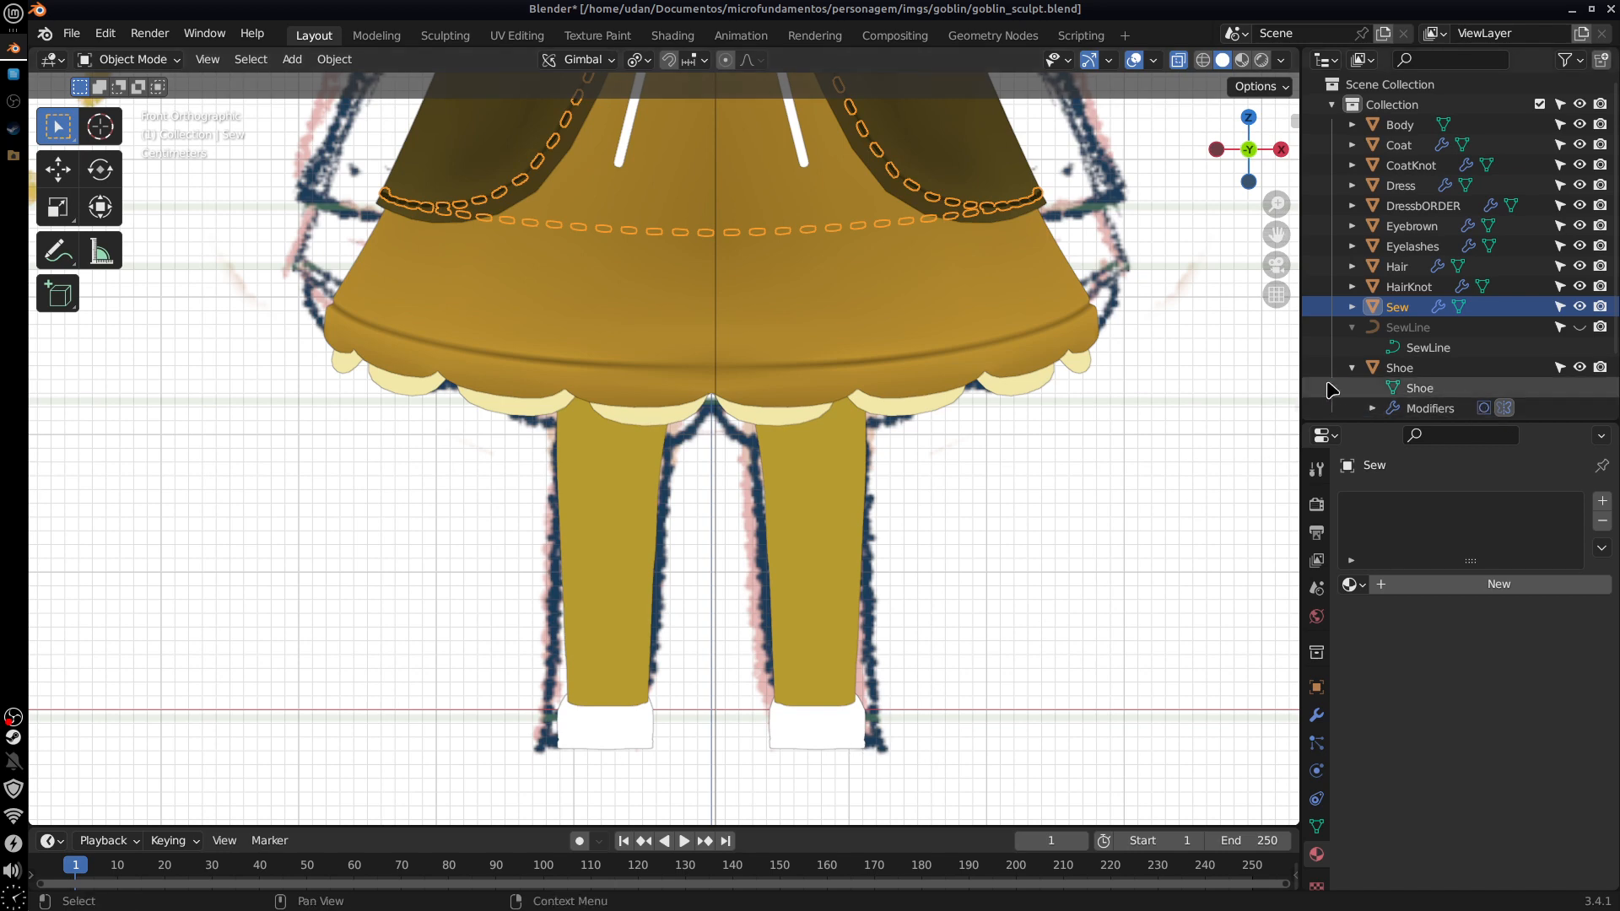
pyautogui.click(173, 60)
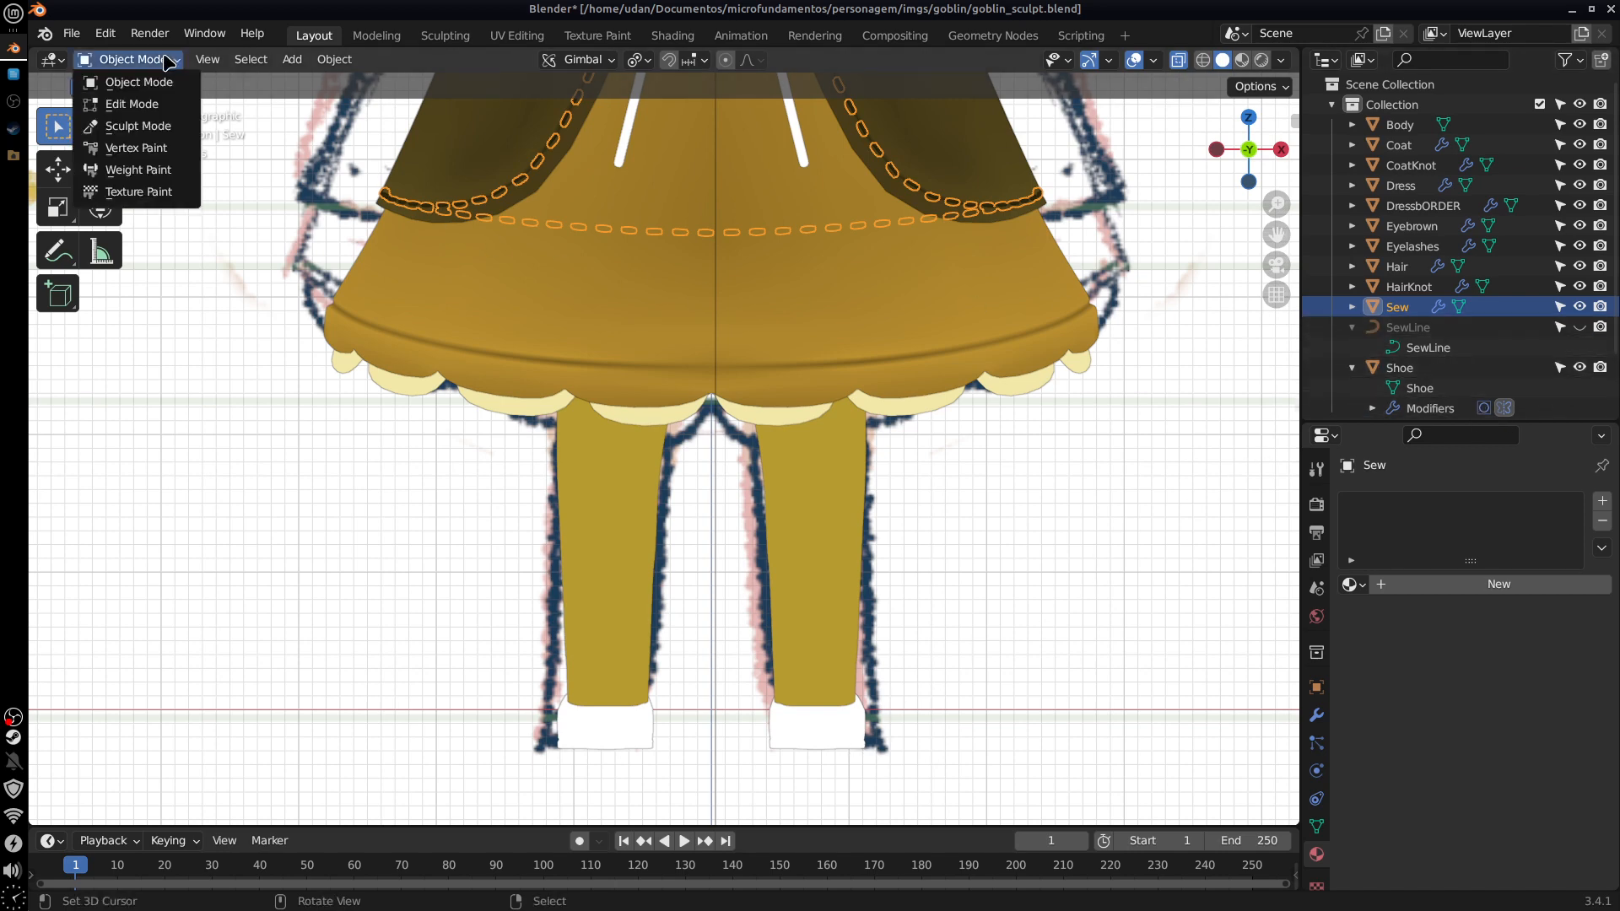
pyautogui.click(163, 158)
pyautogui.click(1311, 367)
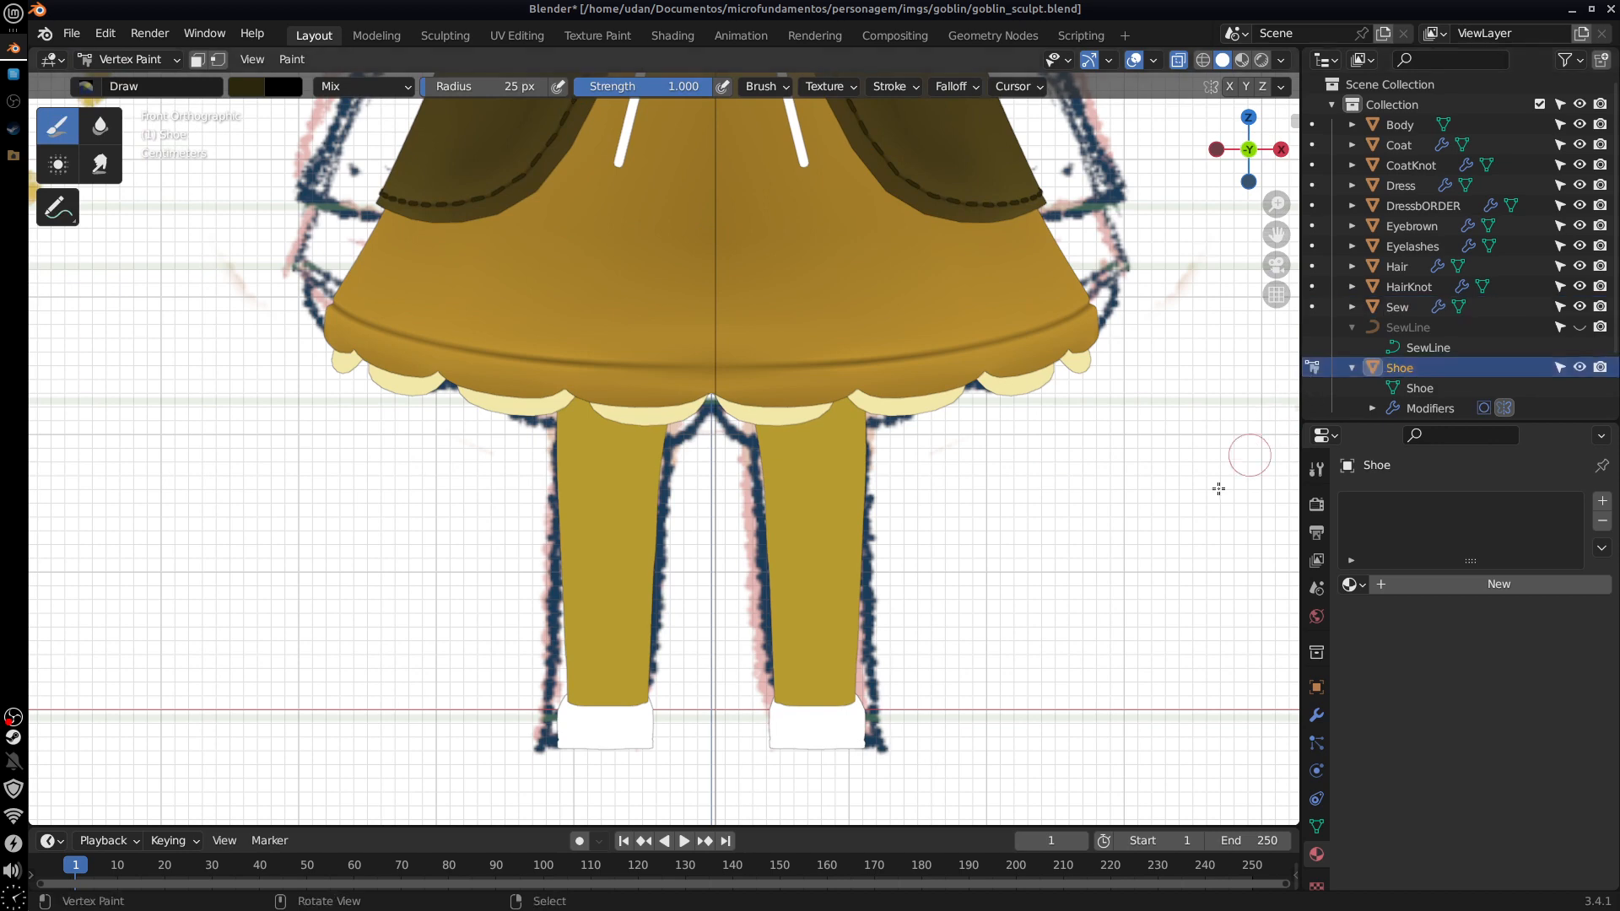
# Step: Sample the dark shoe colour from the reference drawing for both the secondary and the primary paint colours
pyautogui.keyDown('shift'); pyautogui.moveTo(717, 705); pyautogui.dragTo(1295, 540, button='middle'); pyautogui.keyUp('shift')
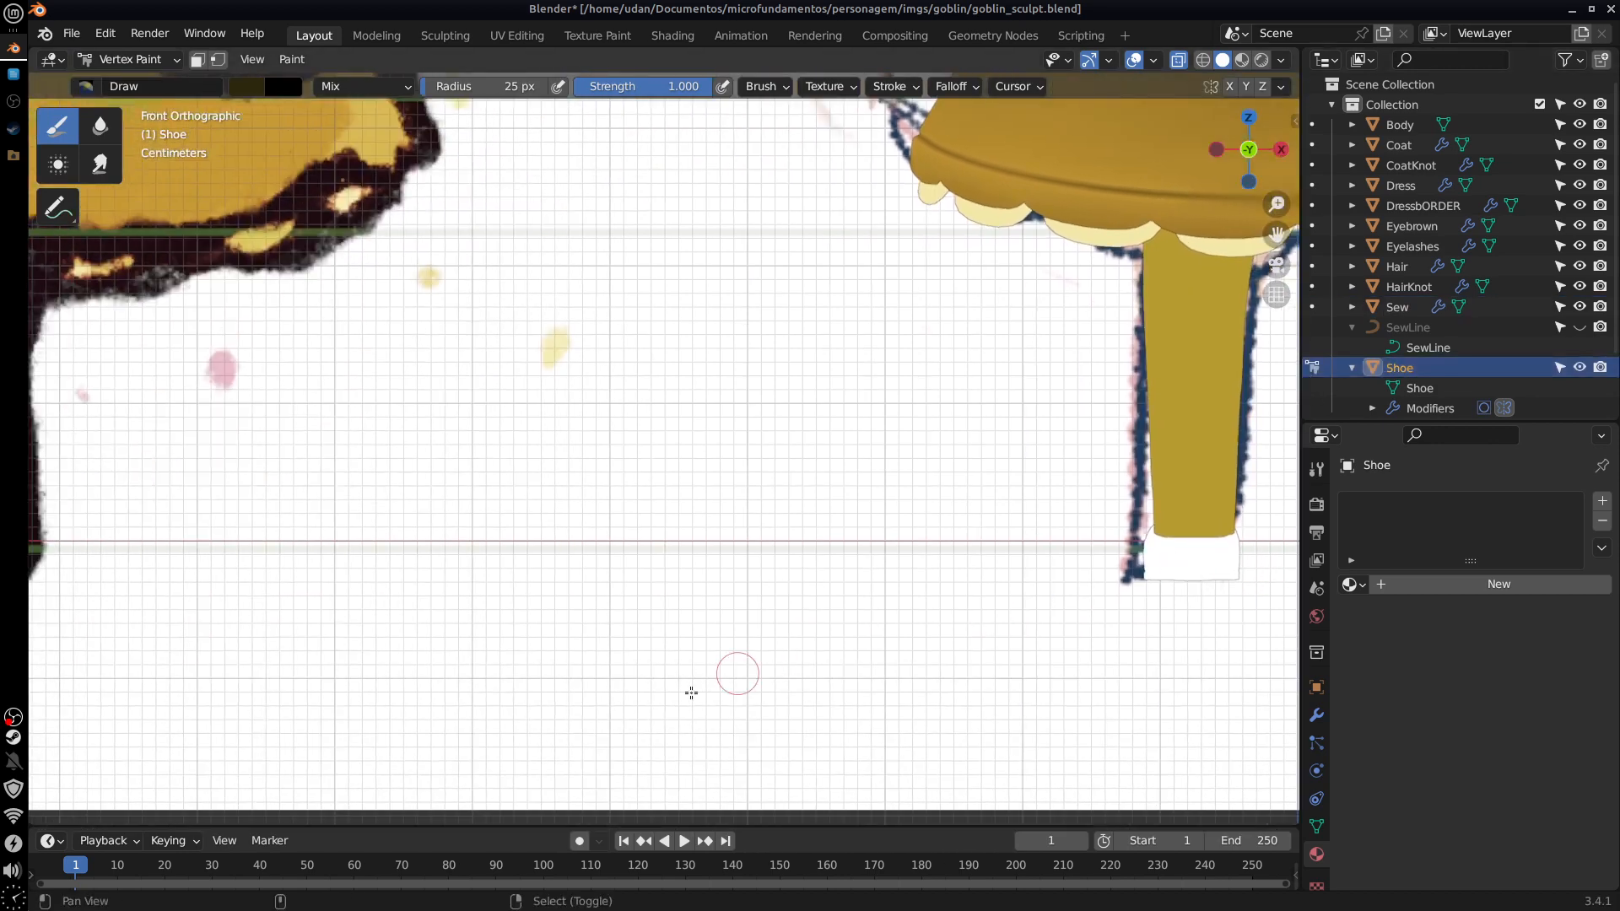
pyautogui.keyDown('shift'); pyautogui.moveTo(616, 700); pyautogui.dragTo(1156, 675, button='middle'); pyautogui.keyUp('shift')
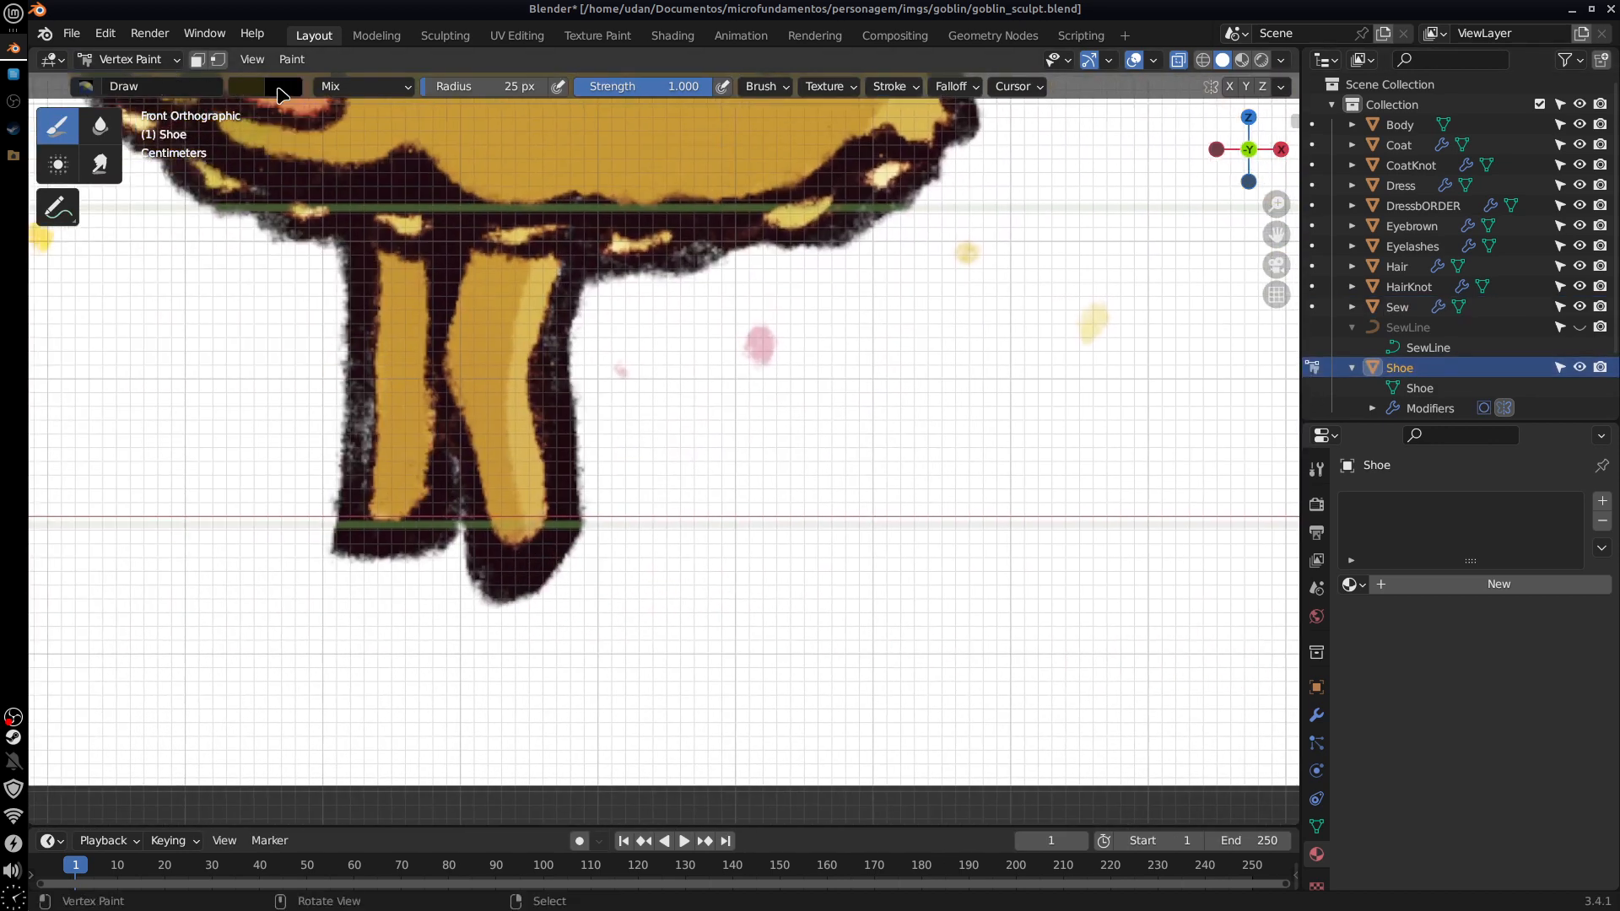
pyautogui.click(281, 95)
pyautogui.click(431, 311)
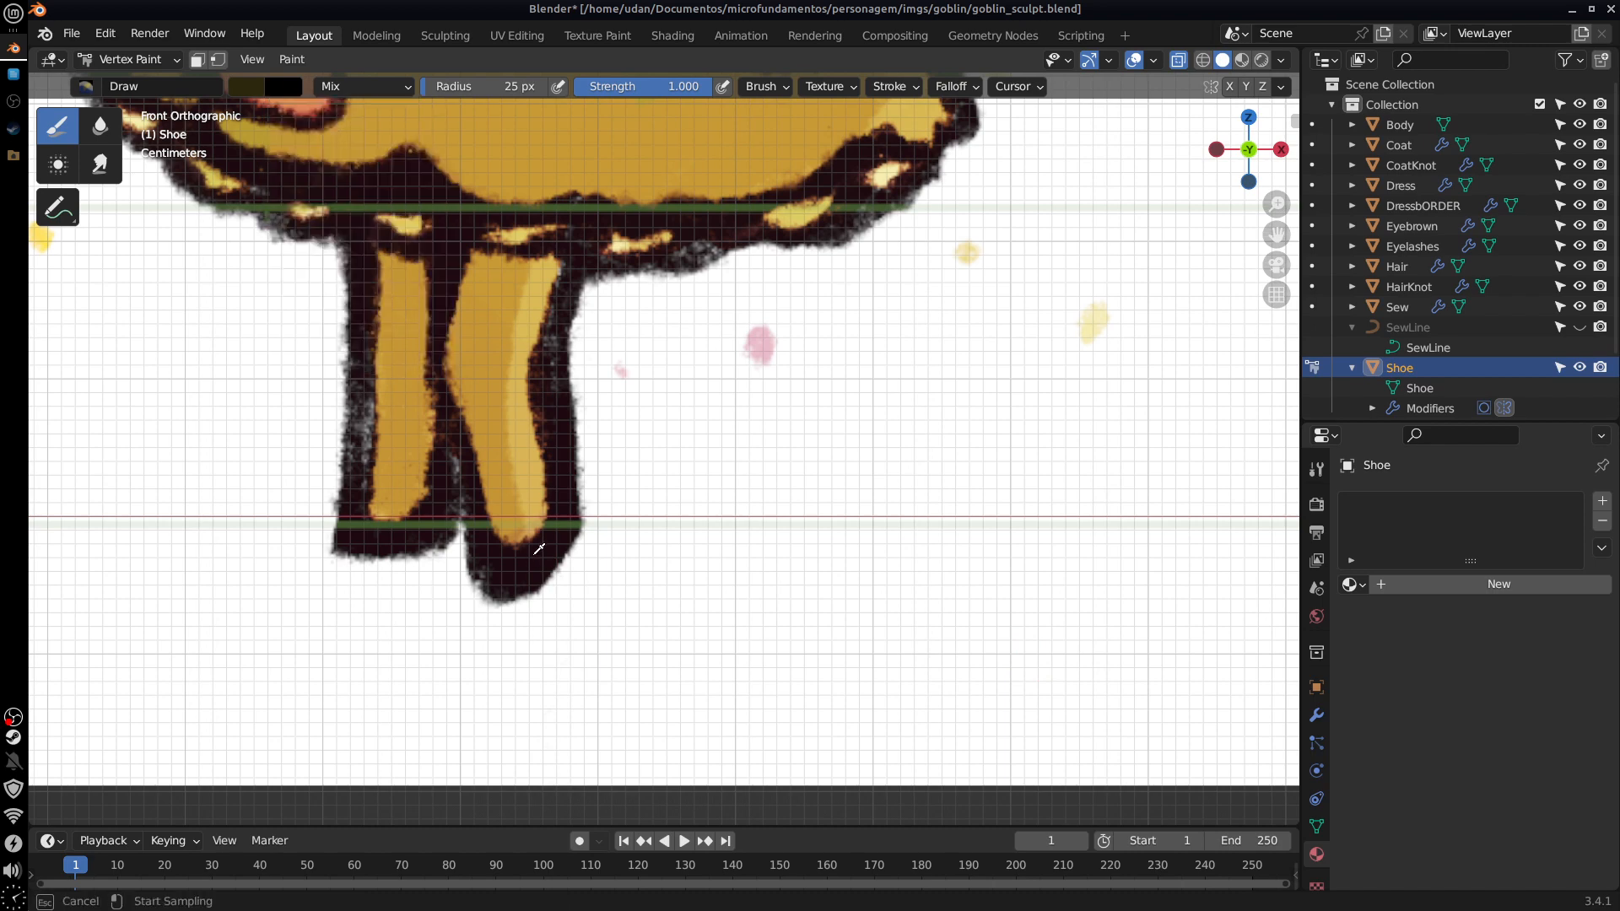
pyautogui.click(539, 549)
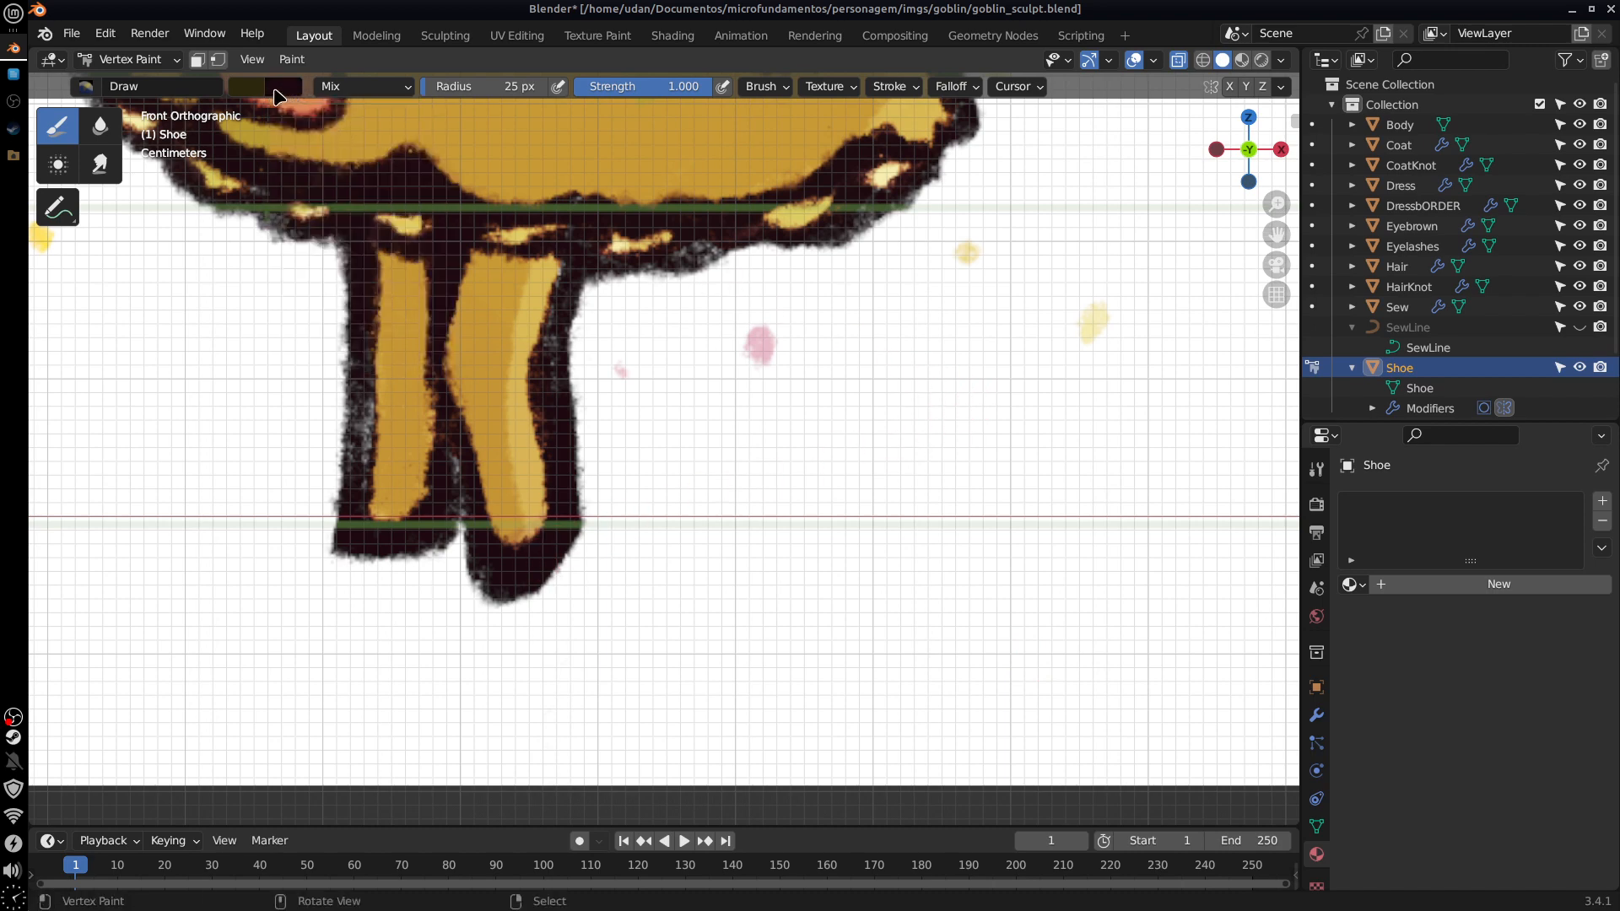
pyautogui.click(253, 90)
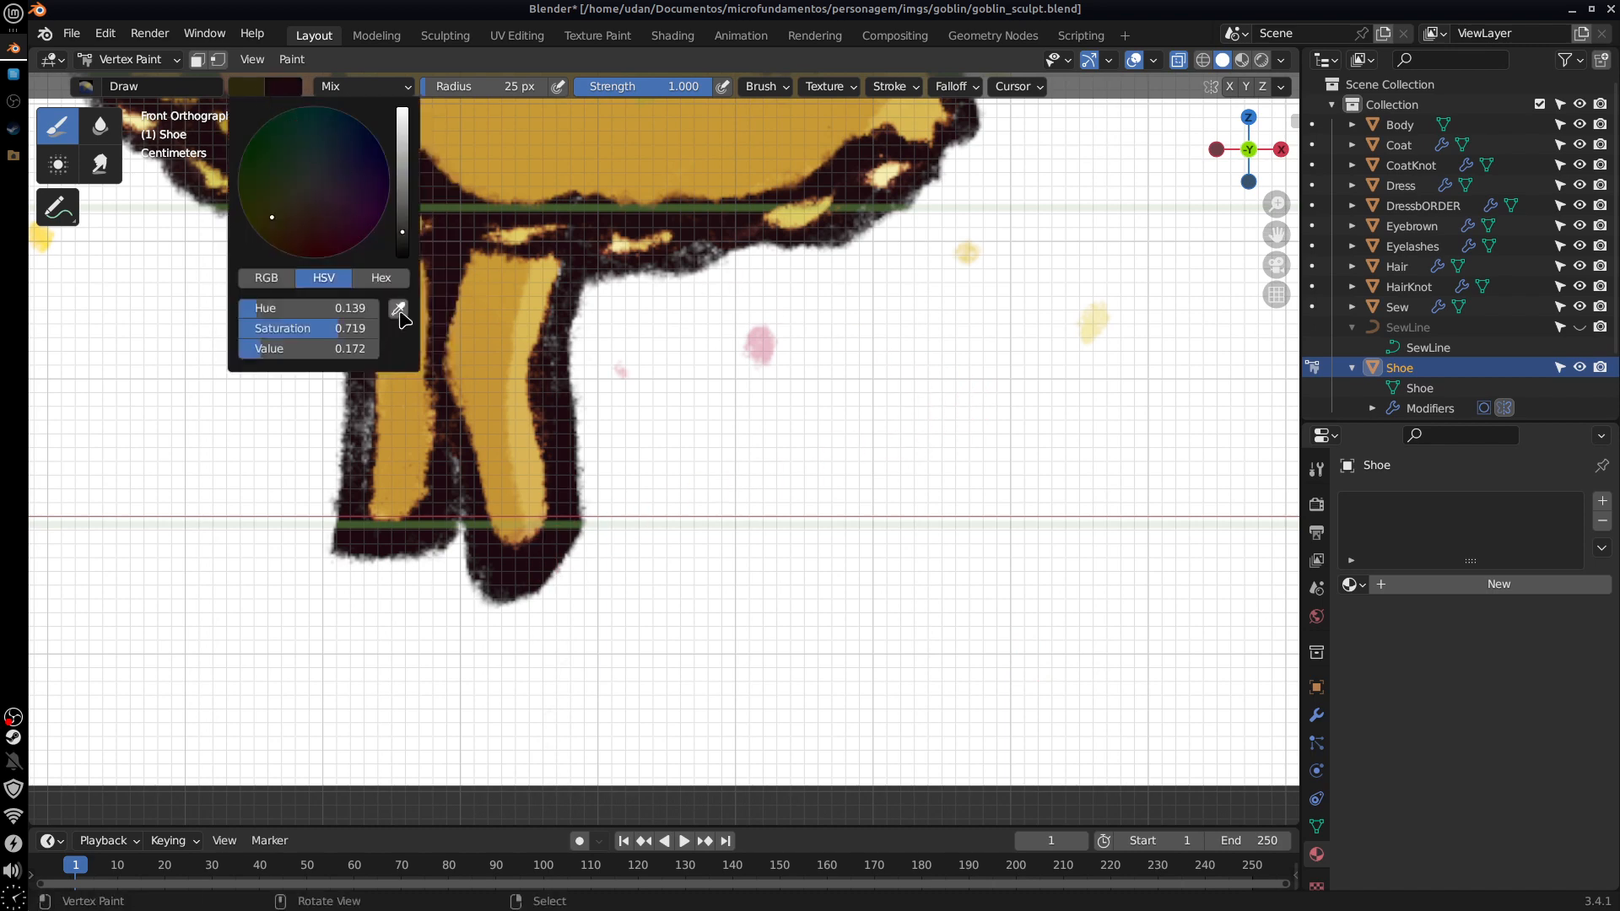
pyautogui.click(398, 310)
pyautogui.click(509, 546)
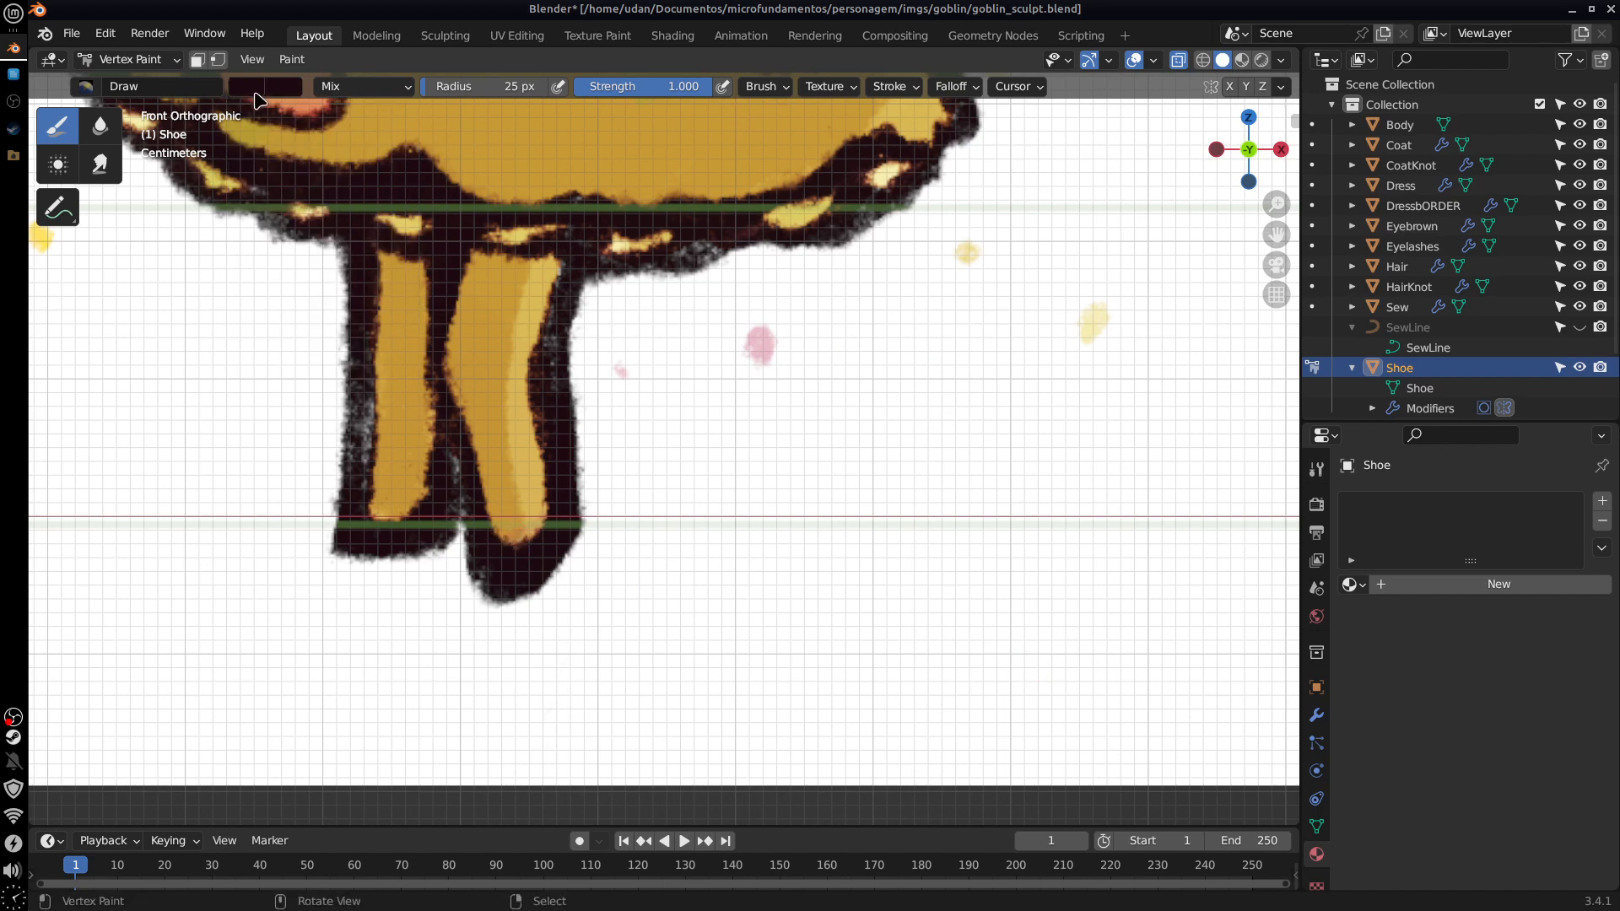
# Step: Lighten the sampled primary colour slightly to a dark maroon and fill the Shoe with it
pyautogui.click(254, 91)
pyautogui.moveTo(403, 248); pyautogui.dragTo(325, 212)
pyautogui.keyDown('shift'); pyautogui.moveTo(1125, 702); pyautogui.dragTo(316, 623, button='middle'); pyautogui.keyUp('shift')
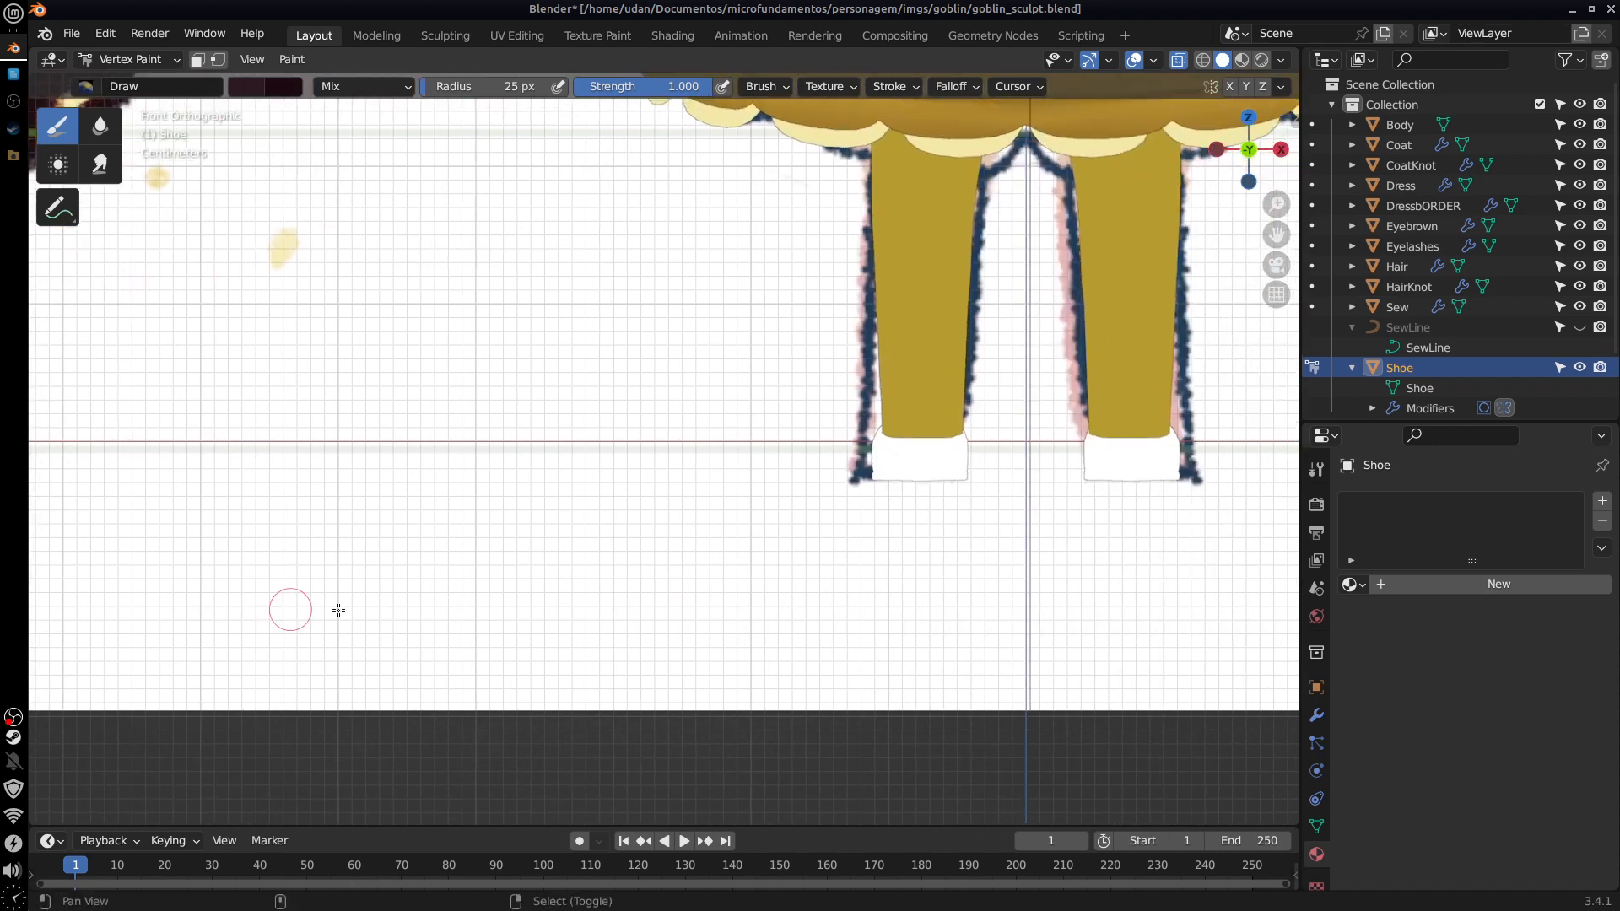
pyautogui.keyDown('shift'); pyautogui.moveTo(952, 640); pyautogui.dragTo(699, 713, button='middle'); pyautogui.keyUp('shift')
pyautogui.hotkey('shift', 'k')
# Step: Apply Dirty Vertex Colors to the Shoe and check the whole character from the front
pyautogui.moveTo(934, 631); pyautogui.dragTo(661, 489, button='middle')
pyautogui.click(291, 59)
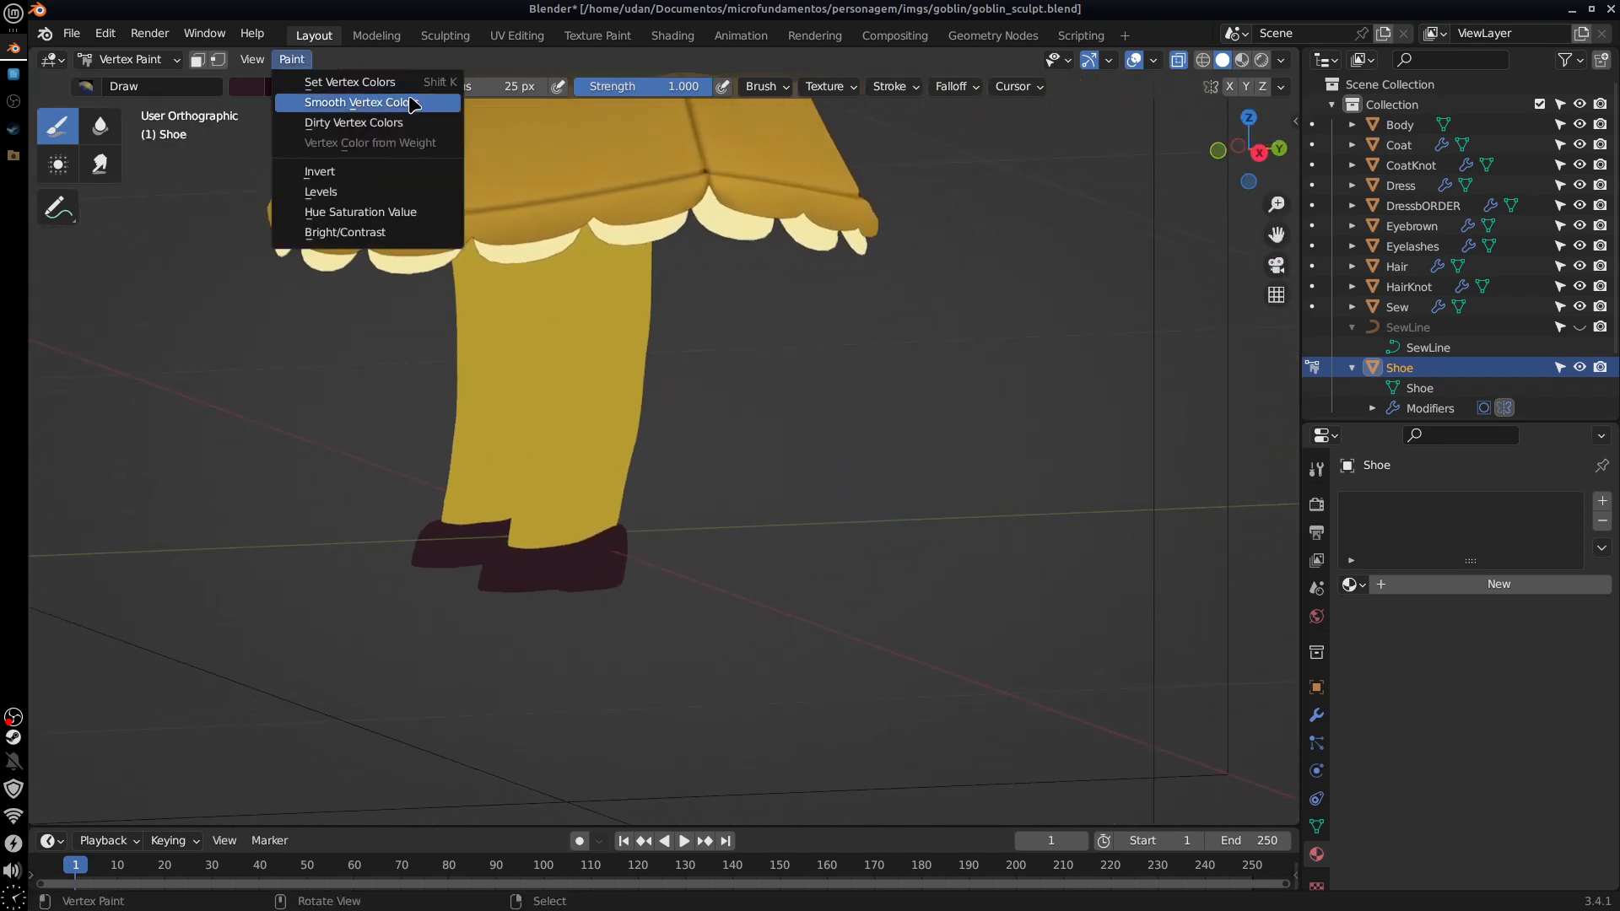
pyautogui.click(396, 122)
pyautogui.moveTo(679, 385)
pyautogui.mouseDown(button='middle')
pyautogui.moveTo(677, 456)
pyautogui.moveTo(750, 438)
pyautogui.moveTo(915, 615)
pyautogui.mouseUp(button='middle')
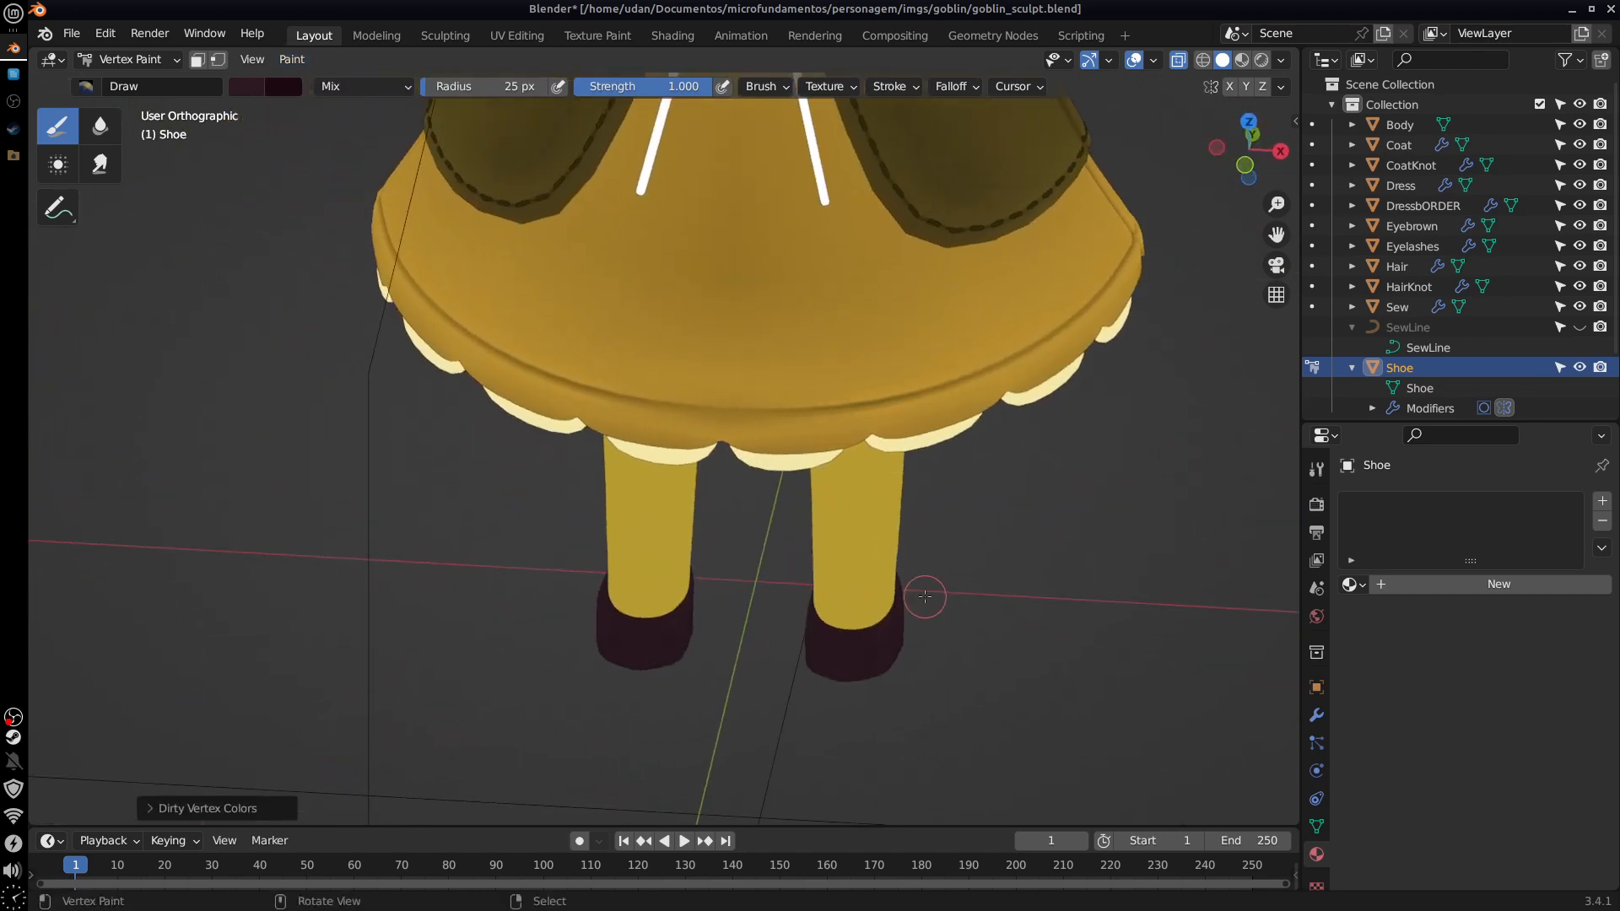
pyautogui.scroll(-5, 920, 602)
pyautogui.press('KP_1')
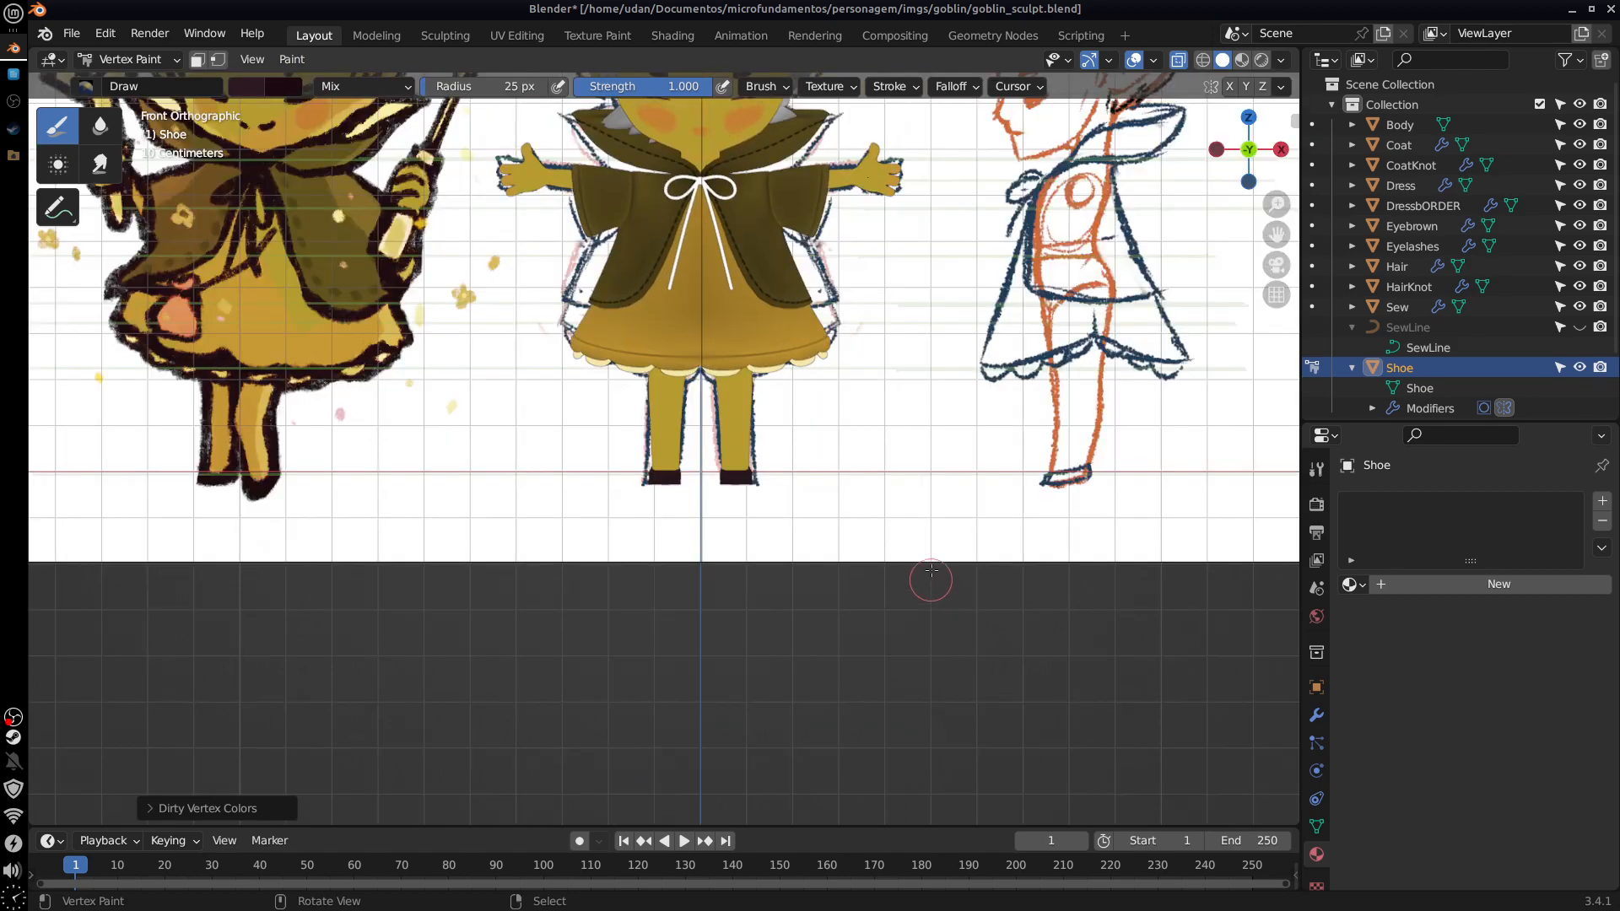
pyautogui.scroll(5, 929, 575)
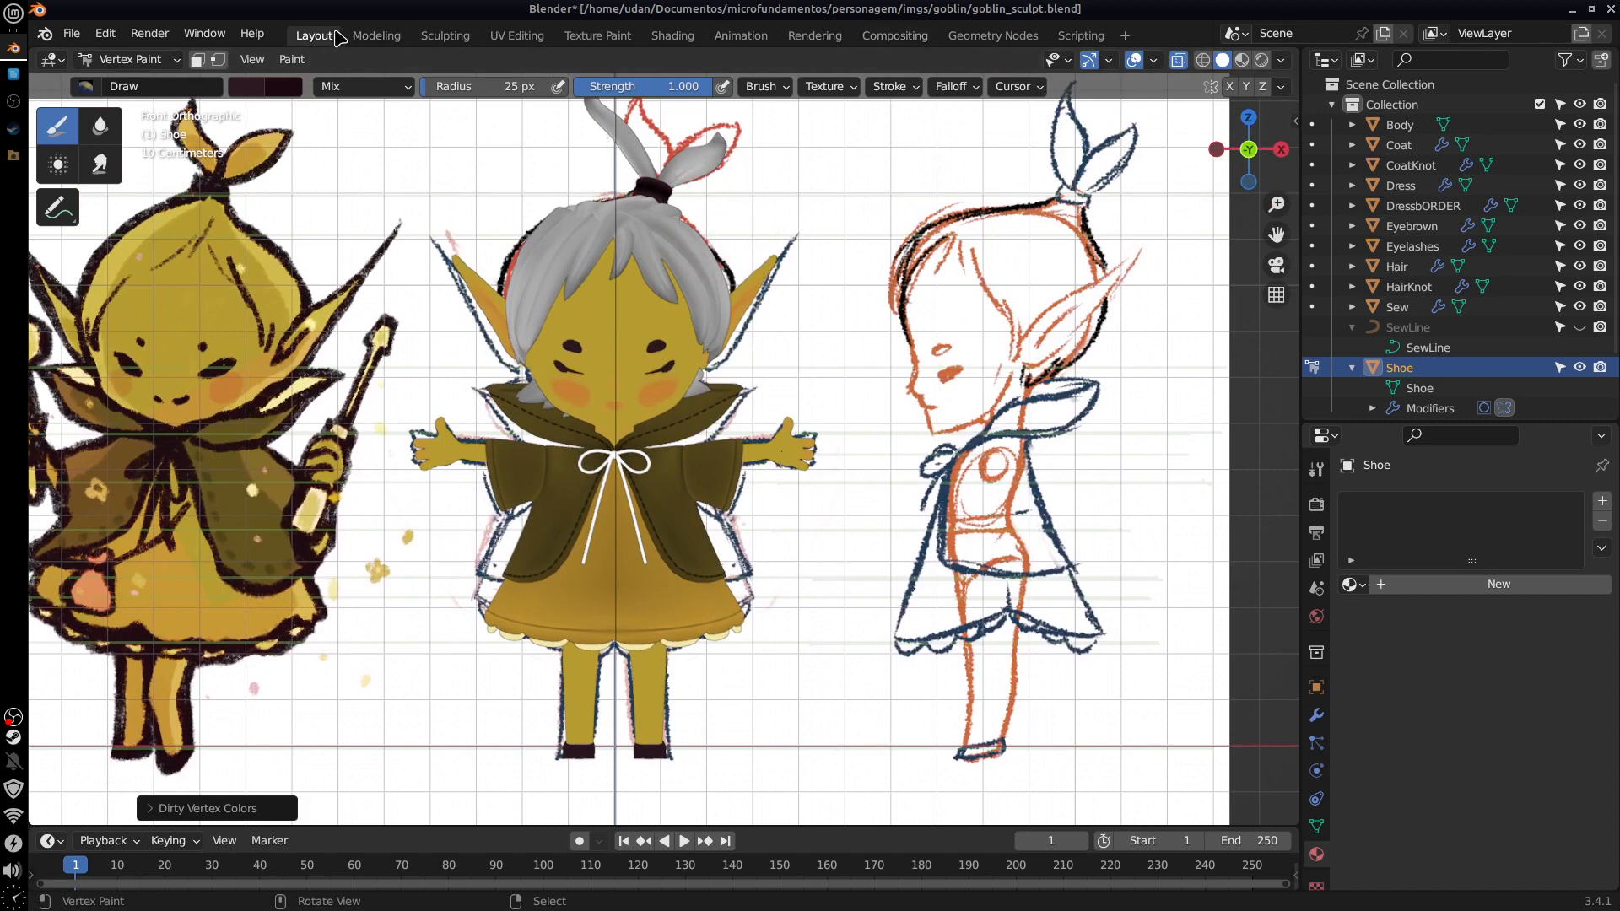
# Step: Delete the Modeling and Sculpting workspaces
pyautogui.rightClick(378, 42)
pyautogui.click(356, 93)
pyautogui.rightClick(379, 44)
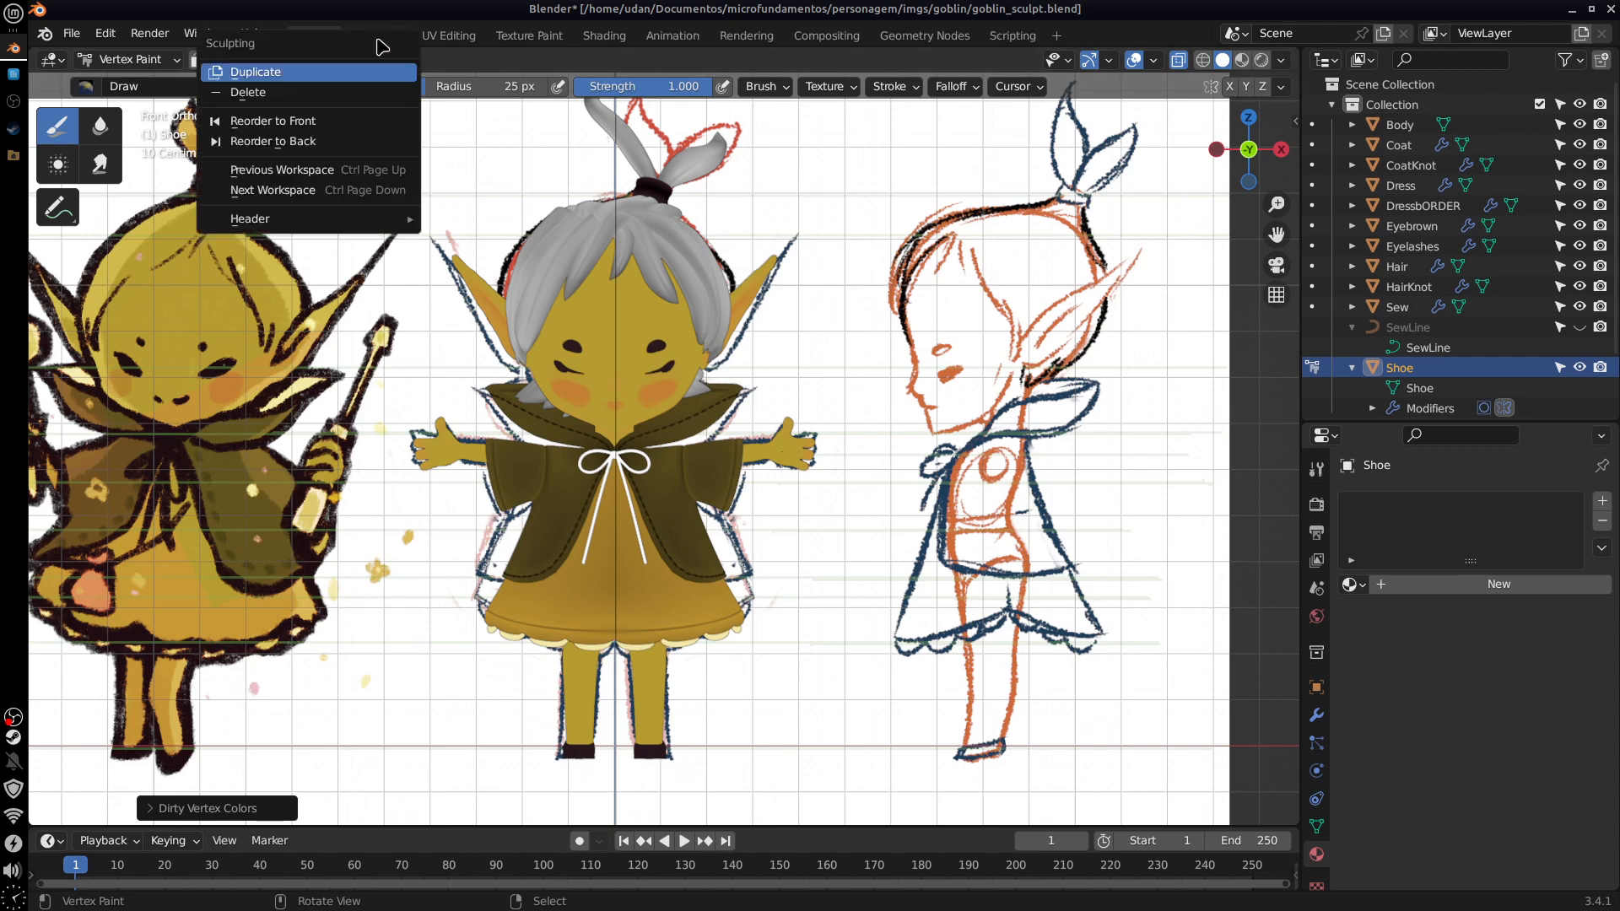
pyautogui.click(357, 94)
pyautogui.rightClick(379, 38)
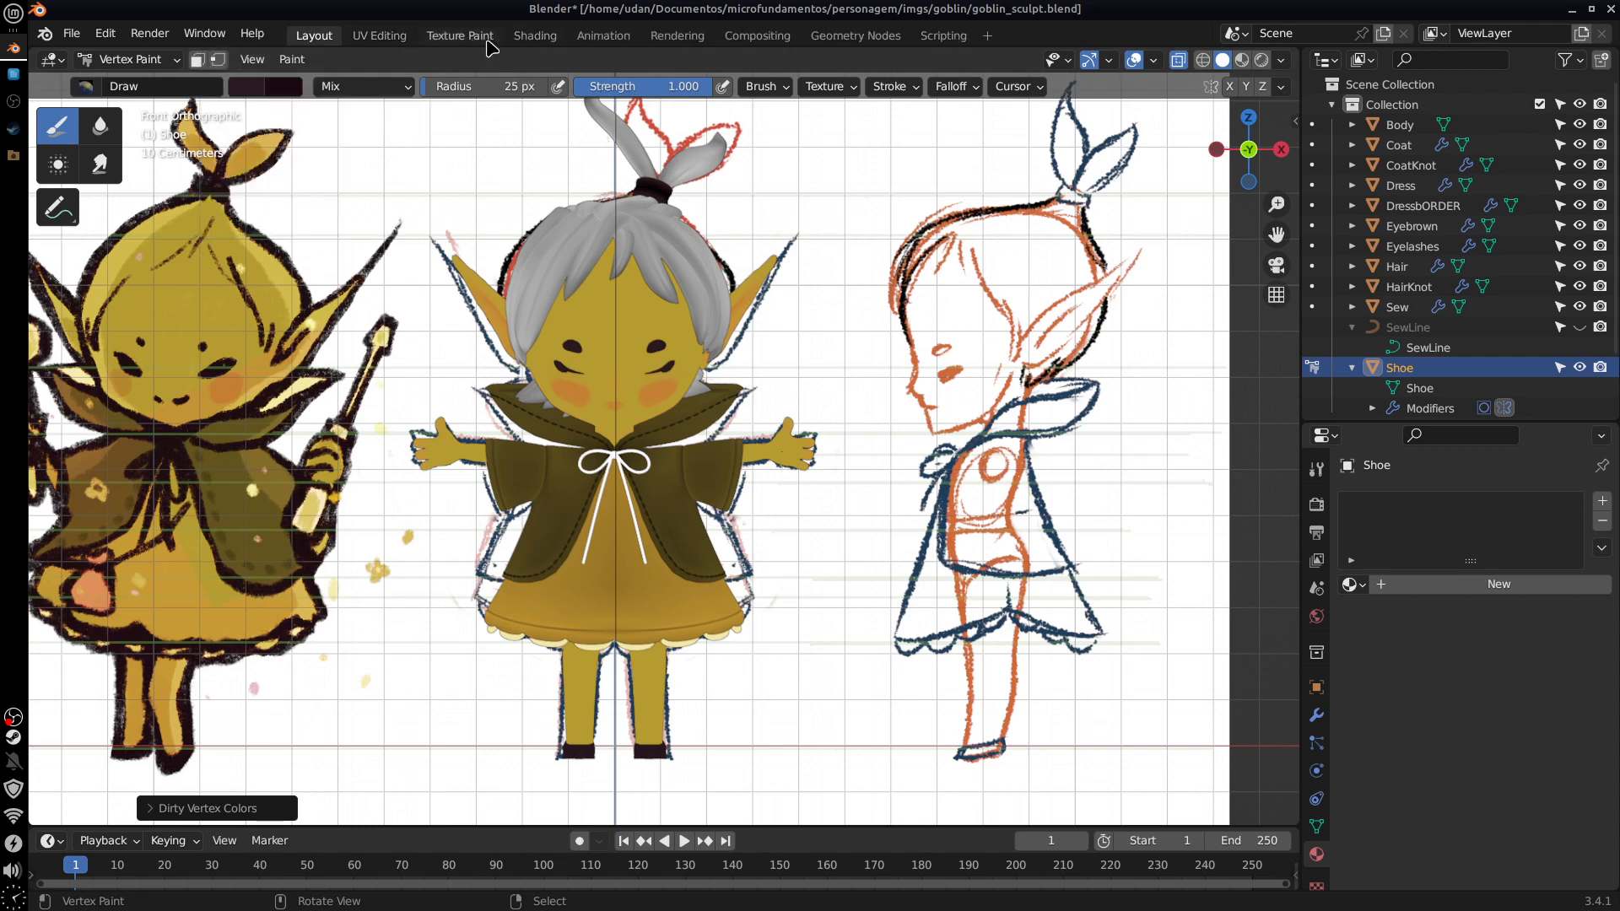
# Step: Delete the Animation, Rendering, Compositing and Geometry Nodes workspaces
pyautogui.rightClick(603, 38)
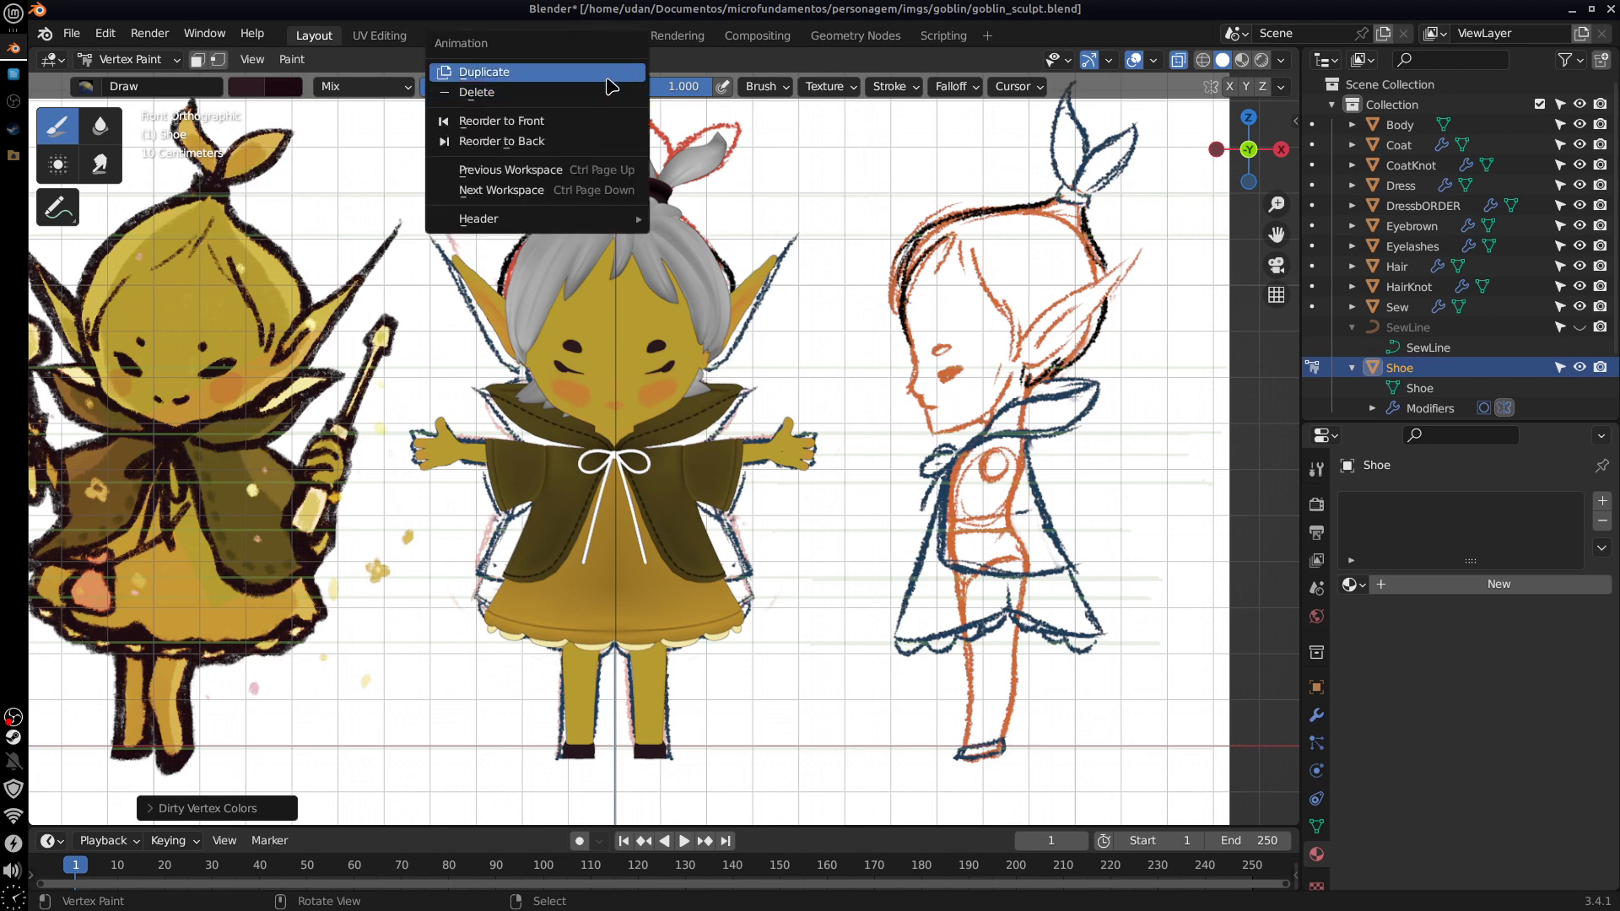
pyautogui.click(599, 95)
pyautogui.rightClick(604, 39)
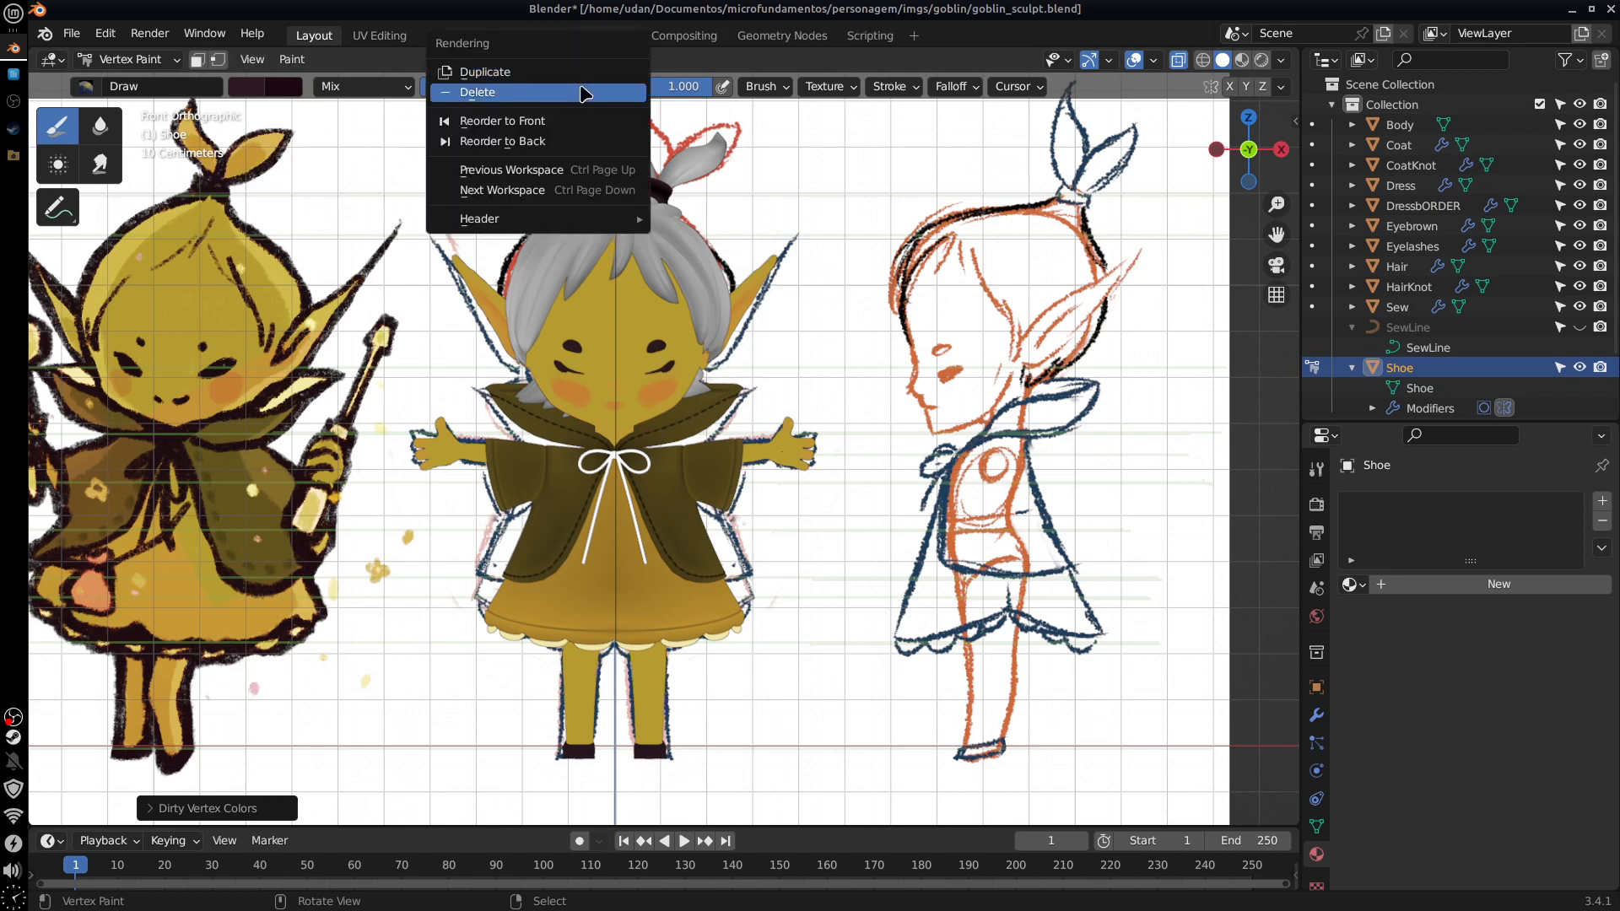
pyautogui.click(582, 93)
pyautogui.rightClick(603, 38)
pyautogui.click(581, 93)
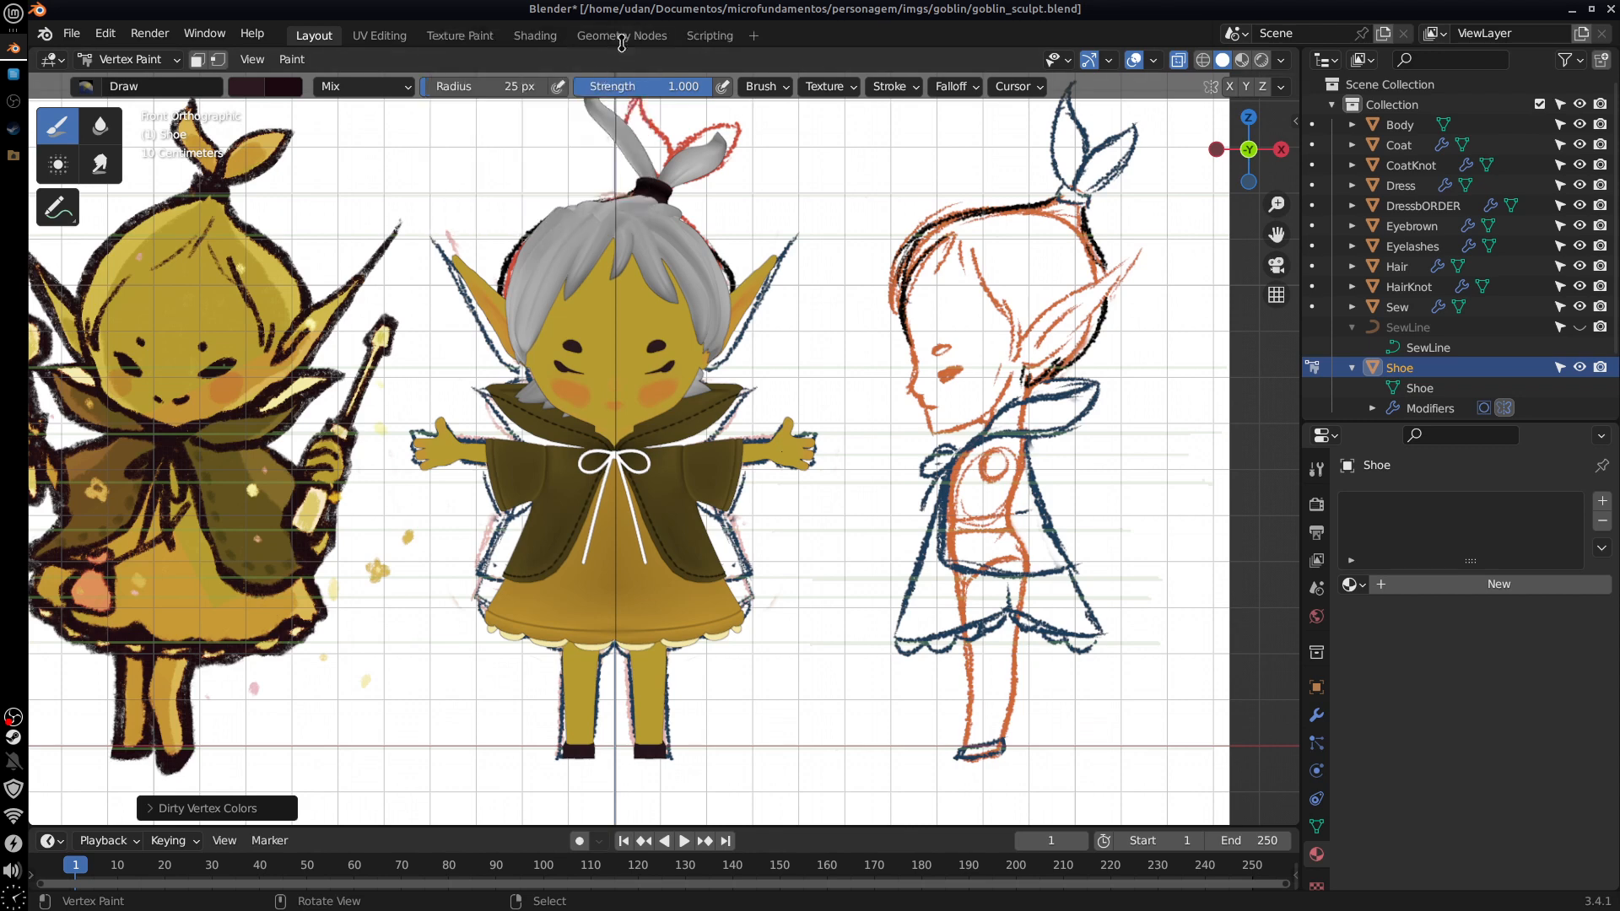
pyautogui.rightClick(615, 58)
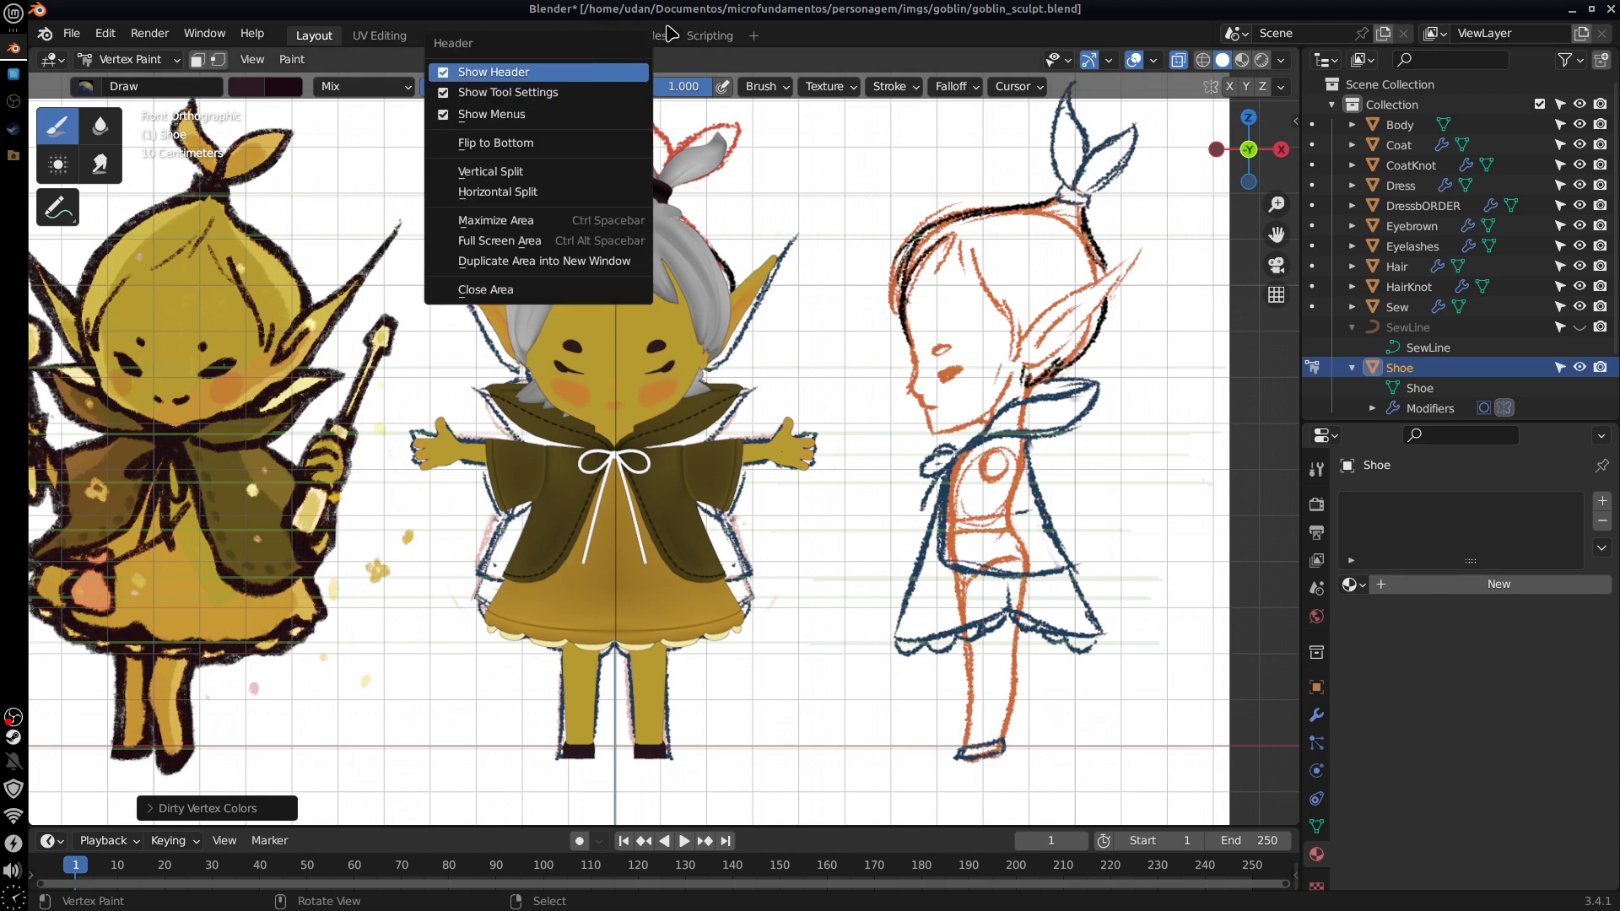
pyautogui.rightClick(605, 37)
pyautogui.click(548, 91)
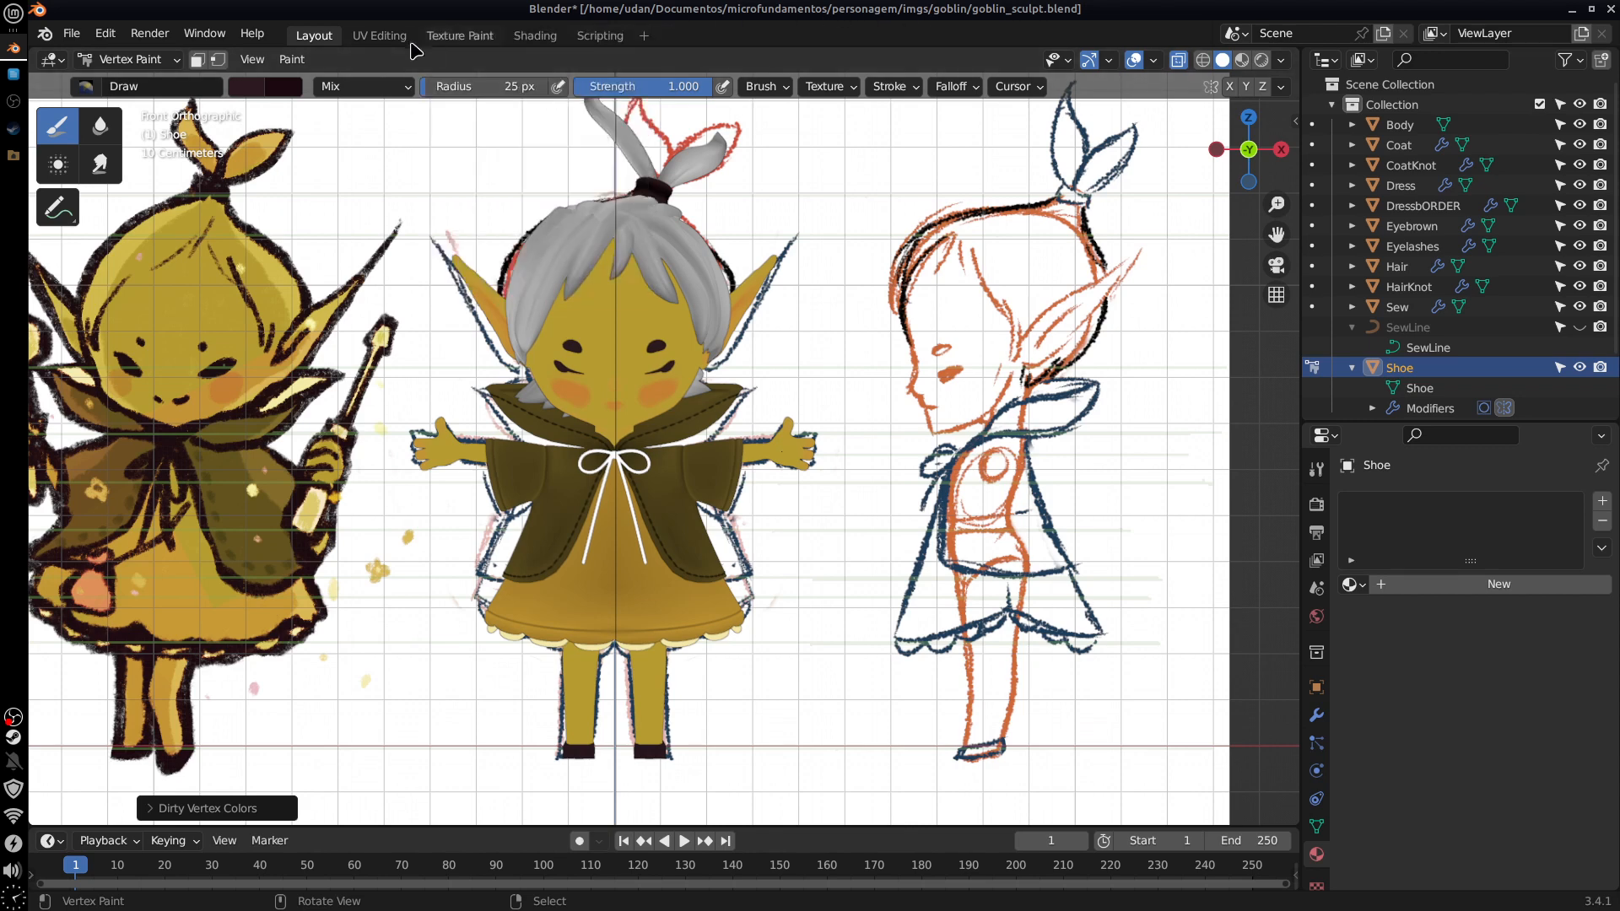
# Step: Delete the UV Editing, Texture Paint and Scripting workspaces
pyautogui.rightClick(384, 35)
pyautogui.click(371, 92)
pyautogui.rightClick(384, 36)
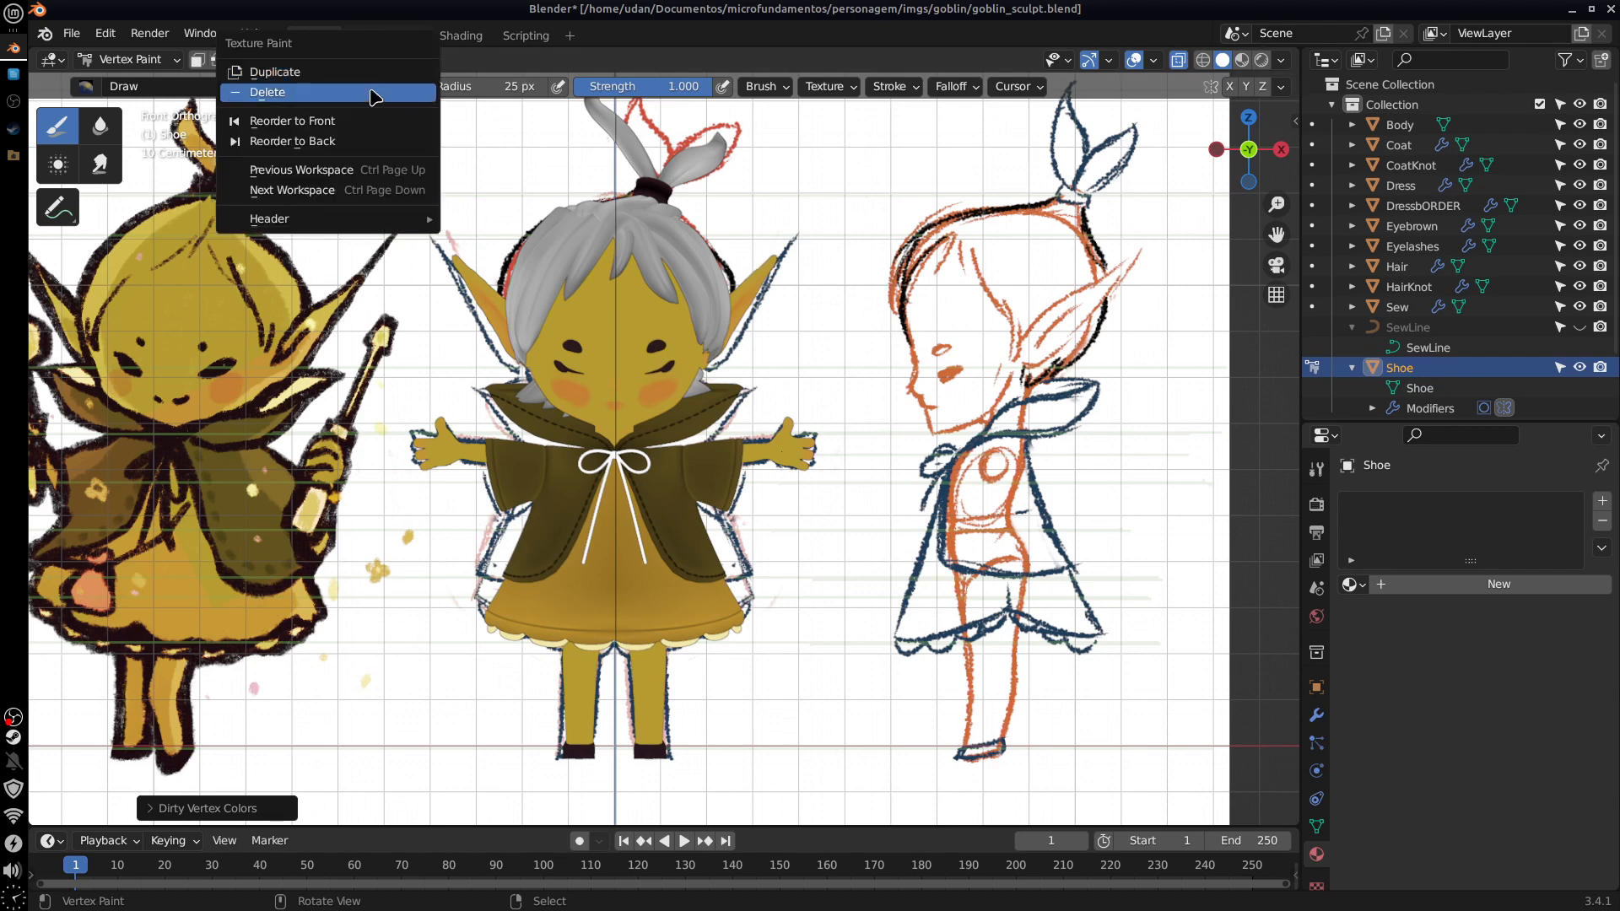
pyautogui.click(374, 92)
pyautogui.rightClick(432, 39)
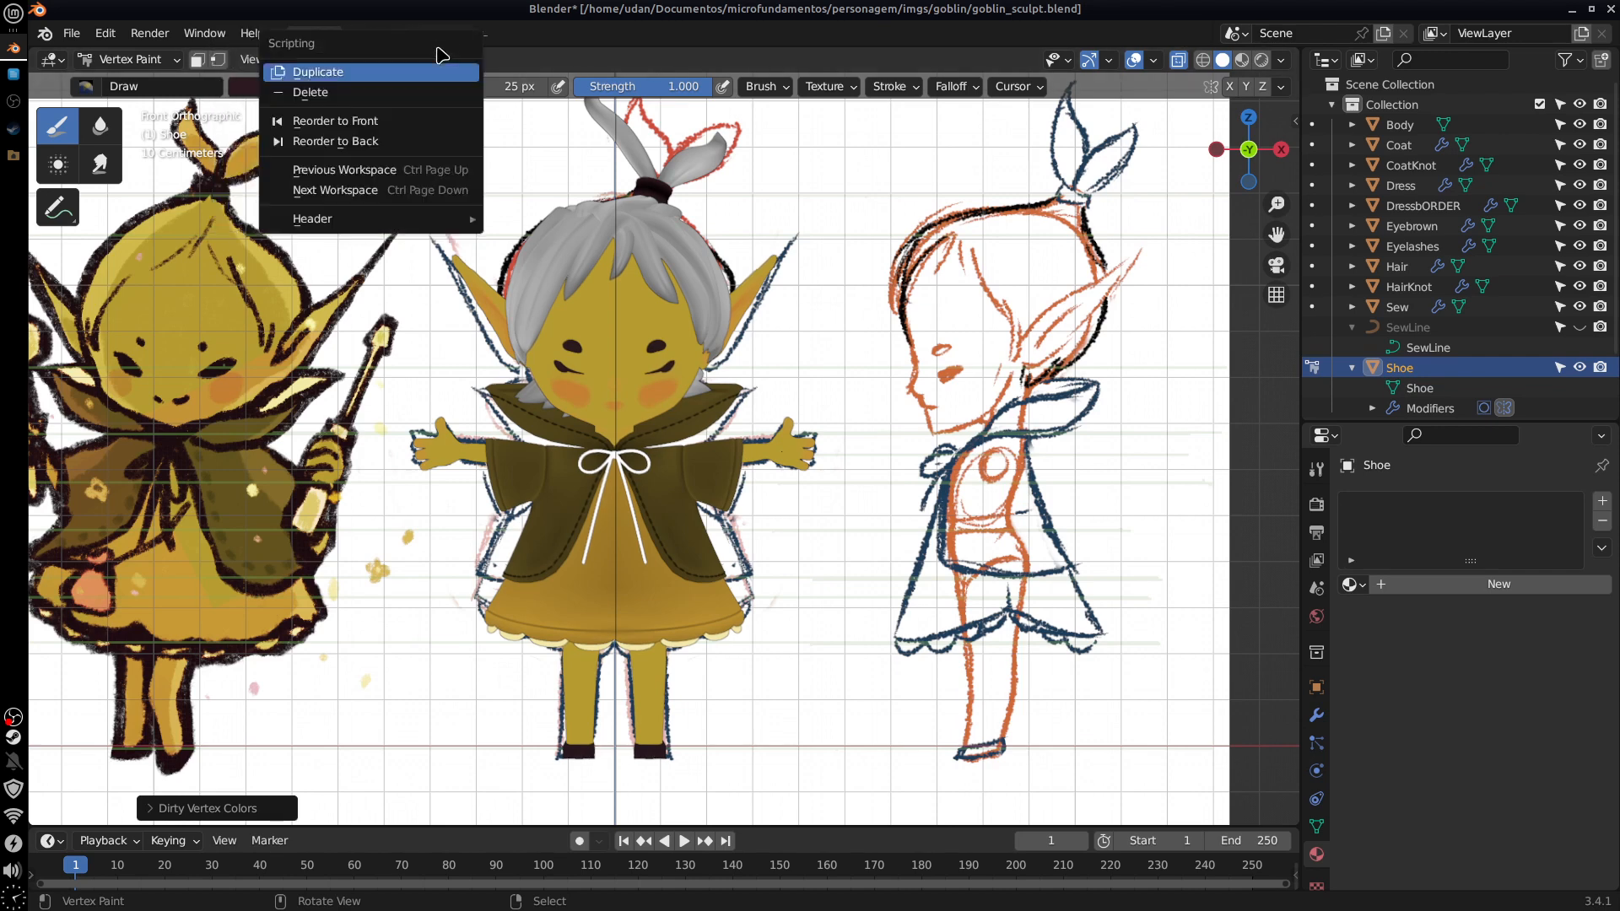
pyautogui.click(416, 97)
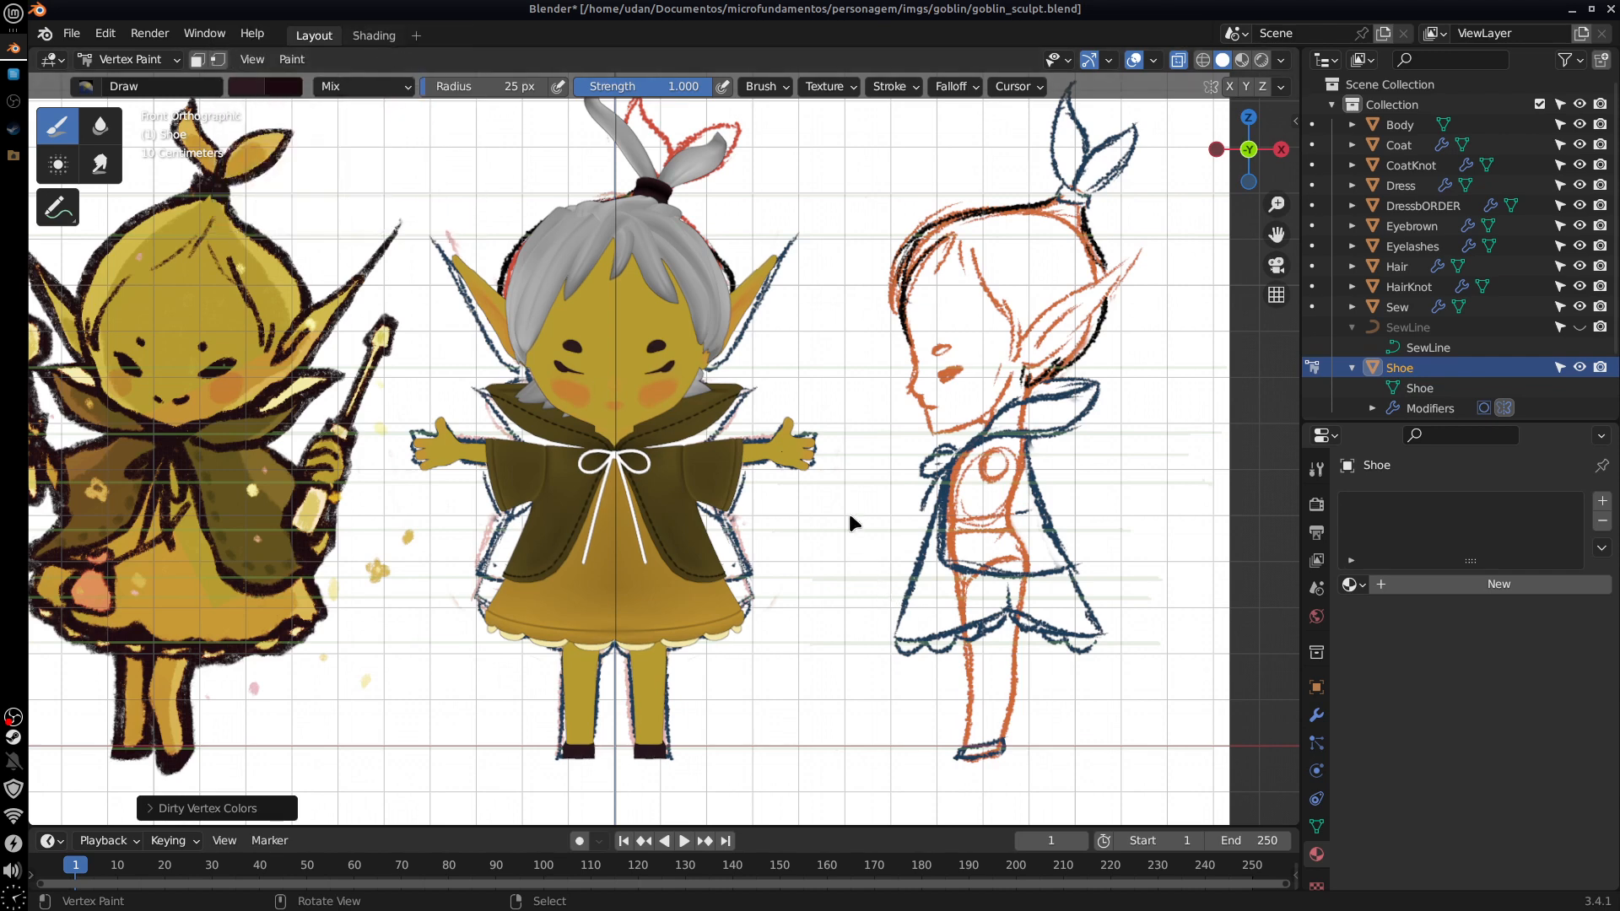
# Step: Switch to the Shading workspace, view the character from the front, return to Object Mode and select the Dress
pyautogui.click(374, 36)
pyautogui.moveTo(852, 381); pyautogui.dragTo(924, 367, button='middle')
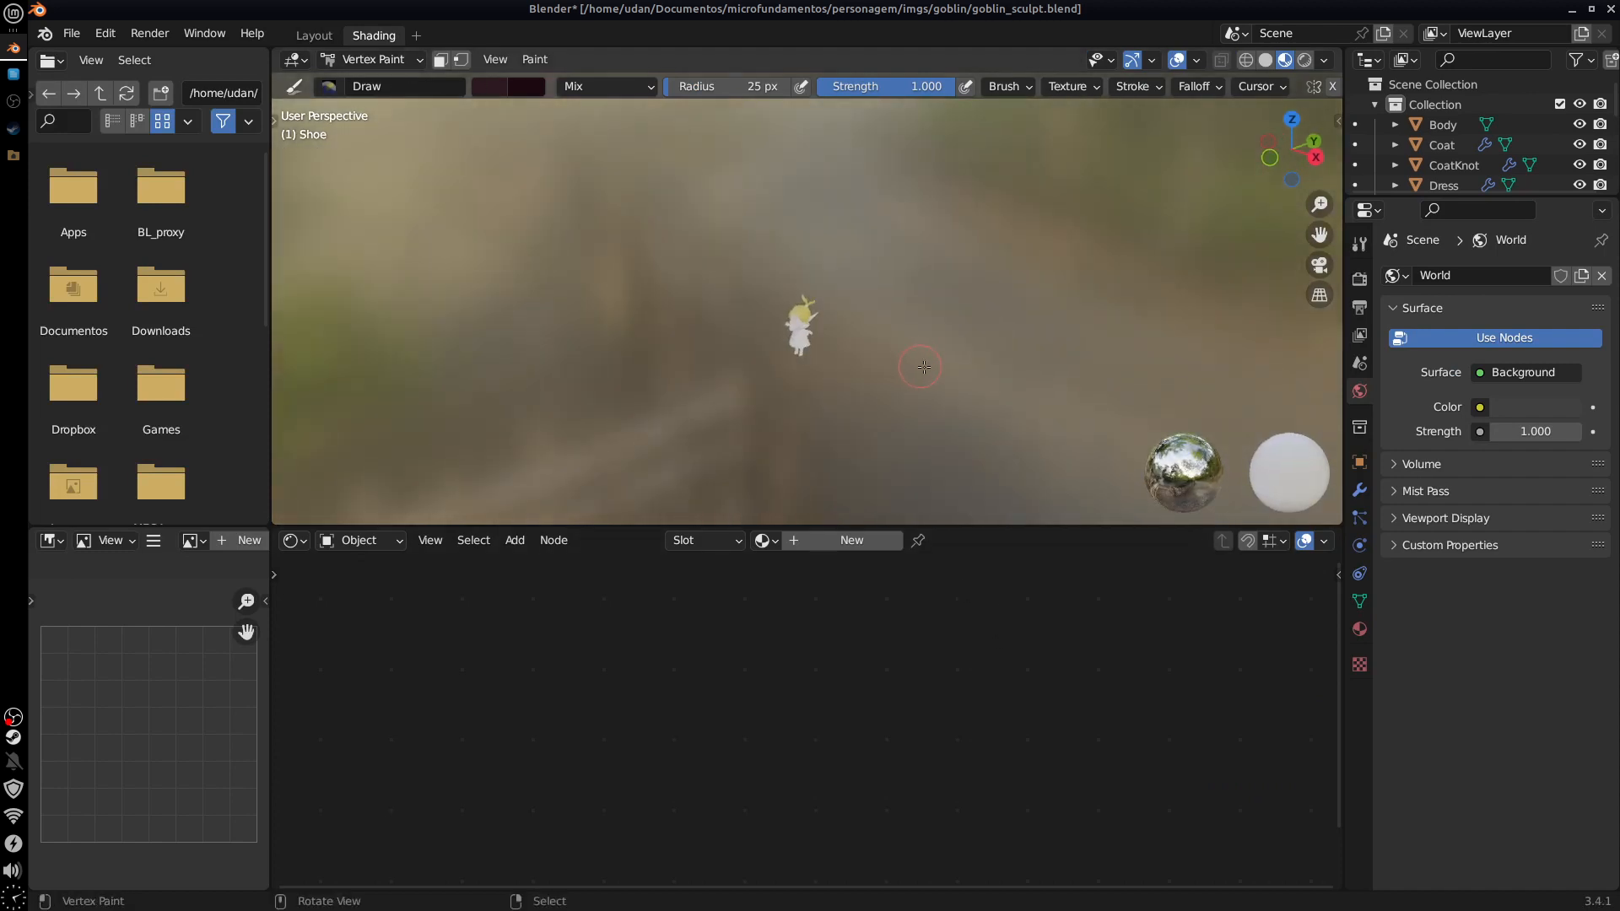
pyautogui.press('KP_1')
pyautogui.scroll(6, 943, 397)
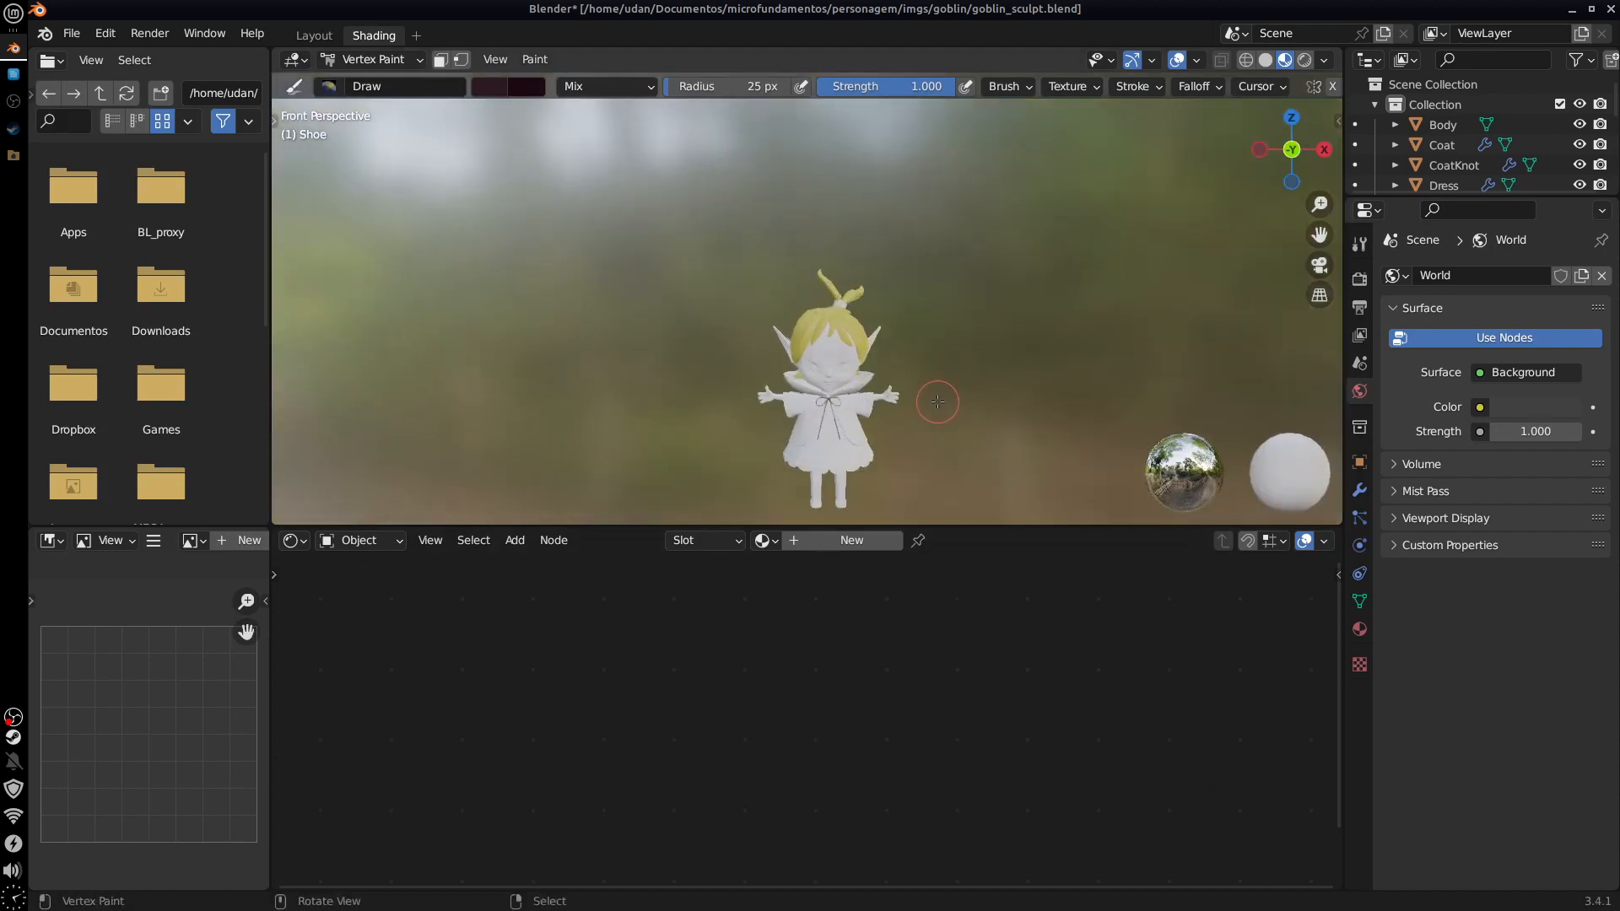
pyautogui.moveTo(979, 575)
pyautogui.mouseDown(button='middle')
pyautogui.moveTo(939, 678)
pyautogui.moveTo(964, 601)
pyautogui.mouseUp(button='middle')
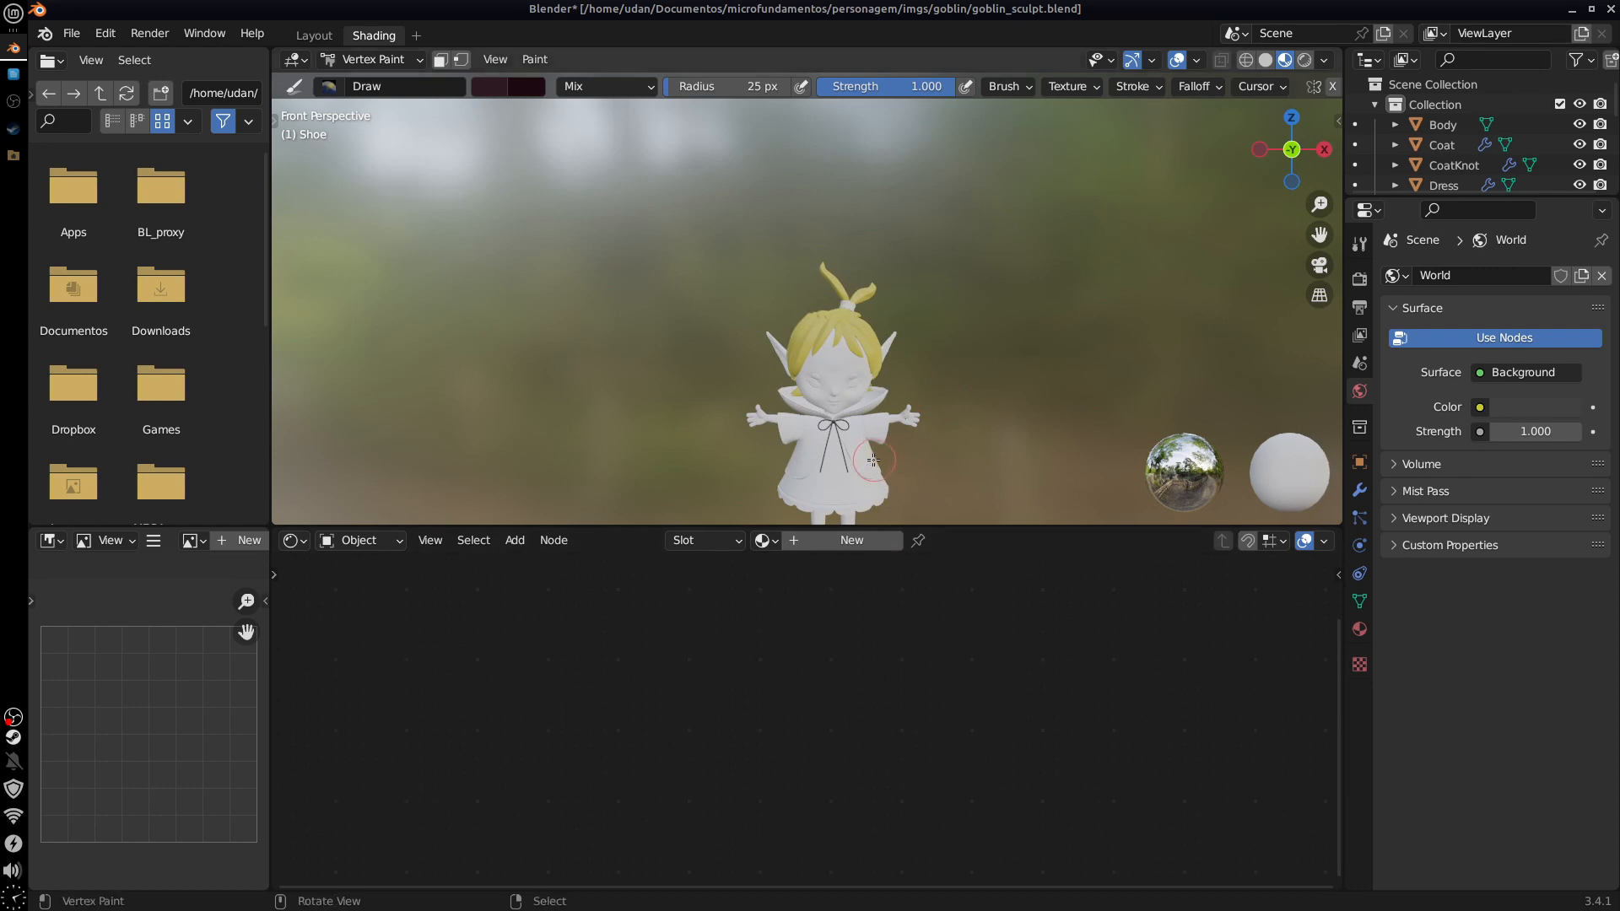
pyautogui.click(371, 59)
pyautogui.click(375, 82)
pyautogui.click(881, 464)
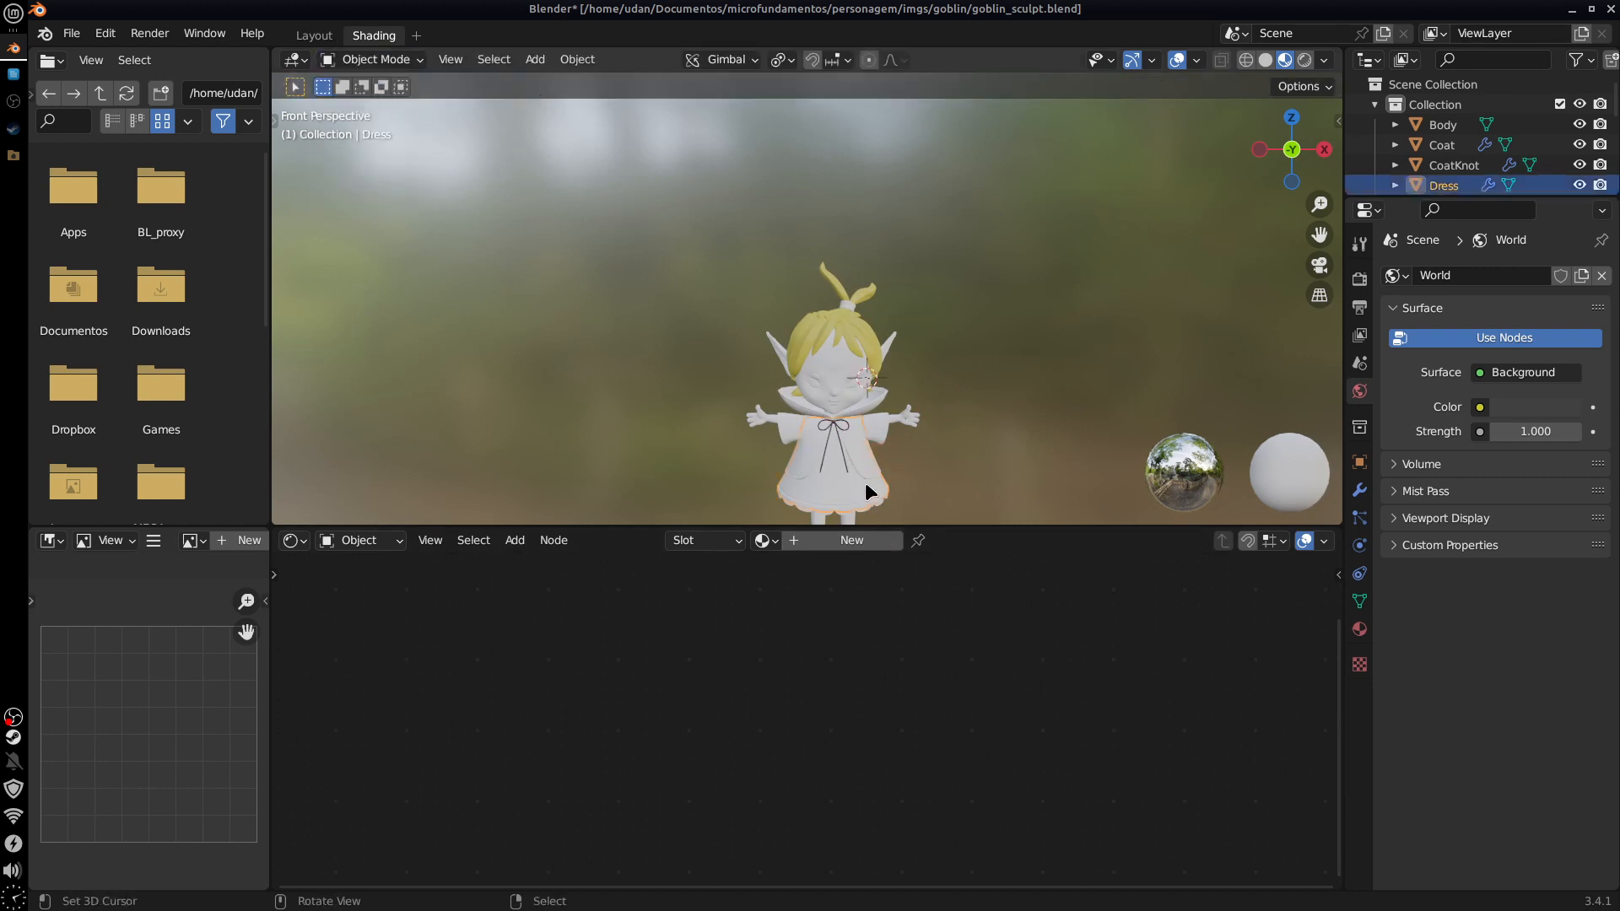
pyautogui.keyDown('shift'); pyautogui.moveTo(928, 485); pyautogui.dragTo(909, 373, button='middle'); pyautogui.keyUp('shift')
pyautogui.scroll(4, 914, 396)
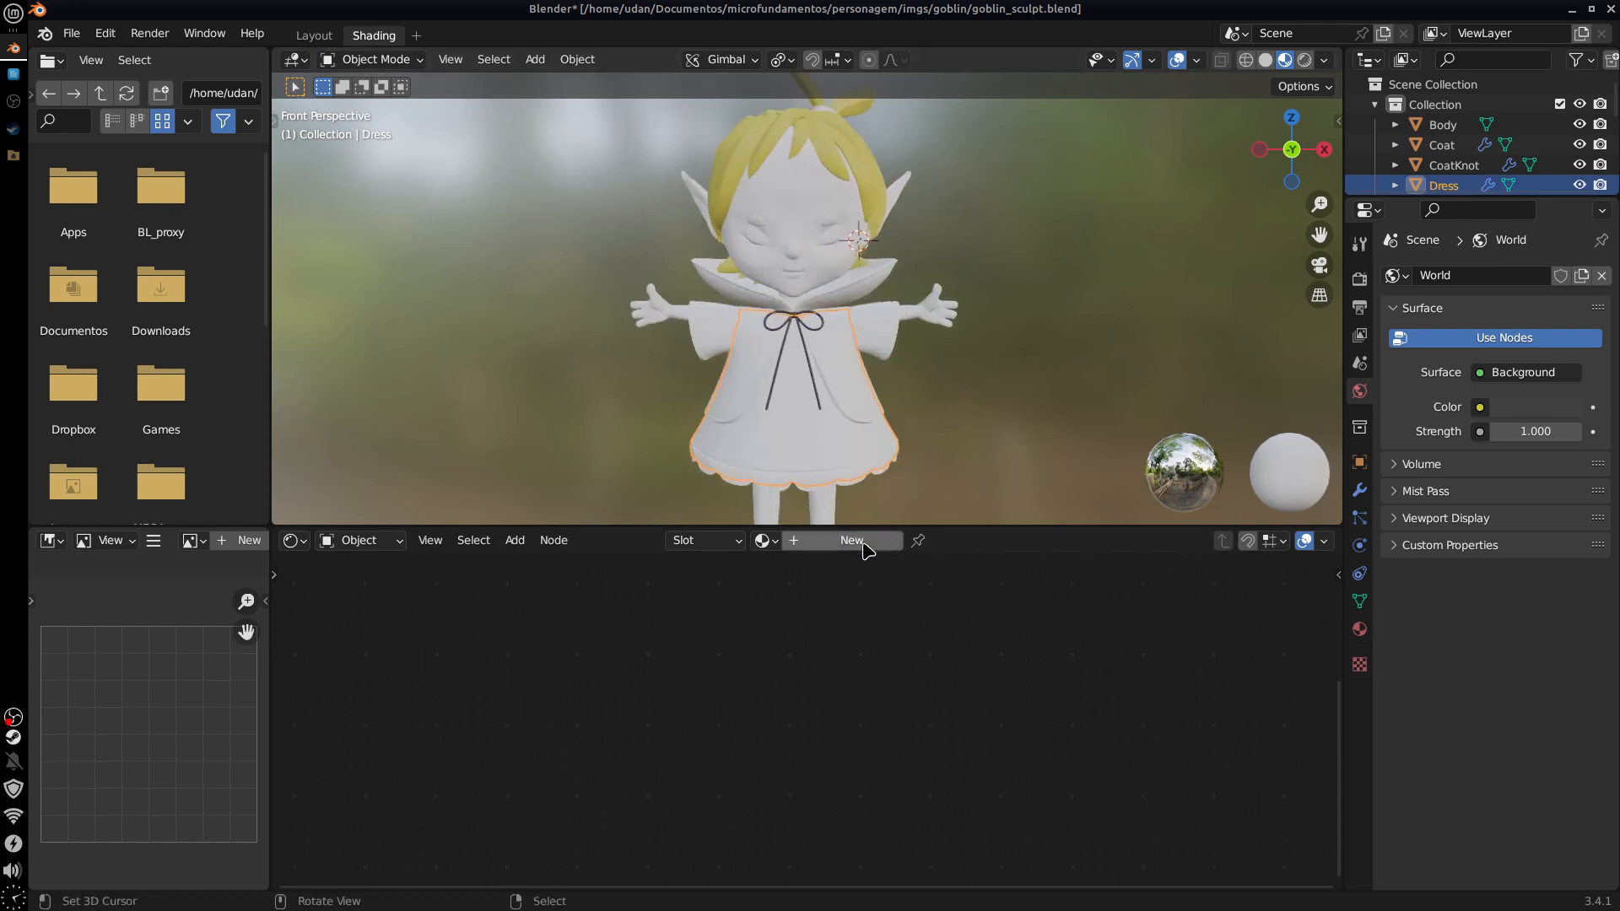
# Step: Create a new material on the Dress and name it VertexColor
pyautogui.click(1359, 628)
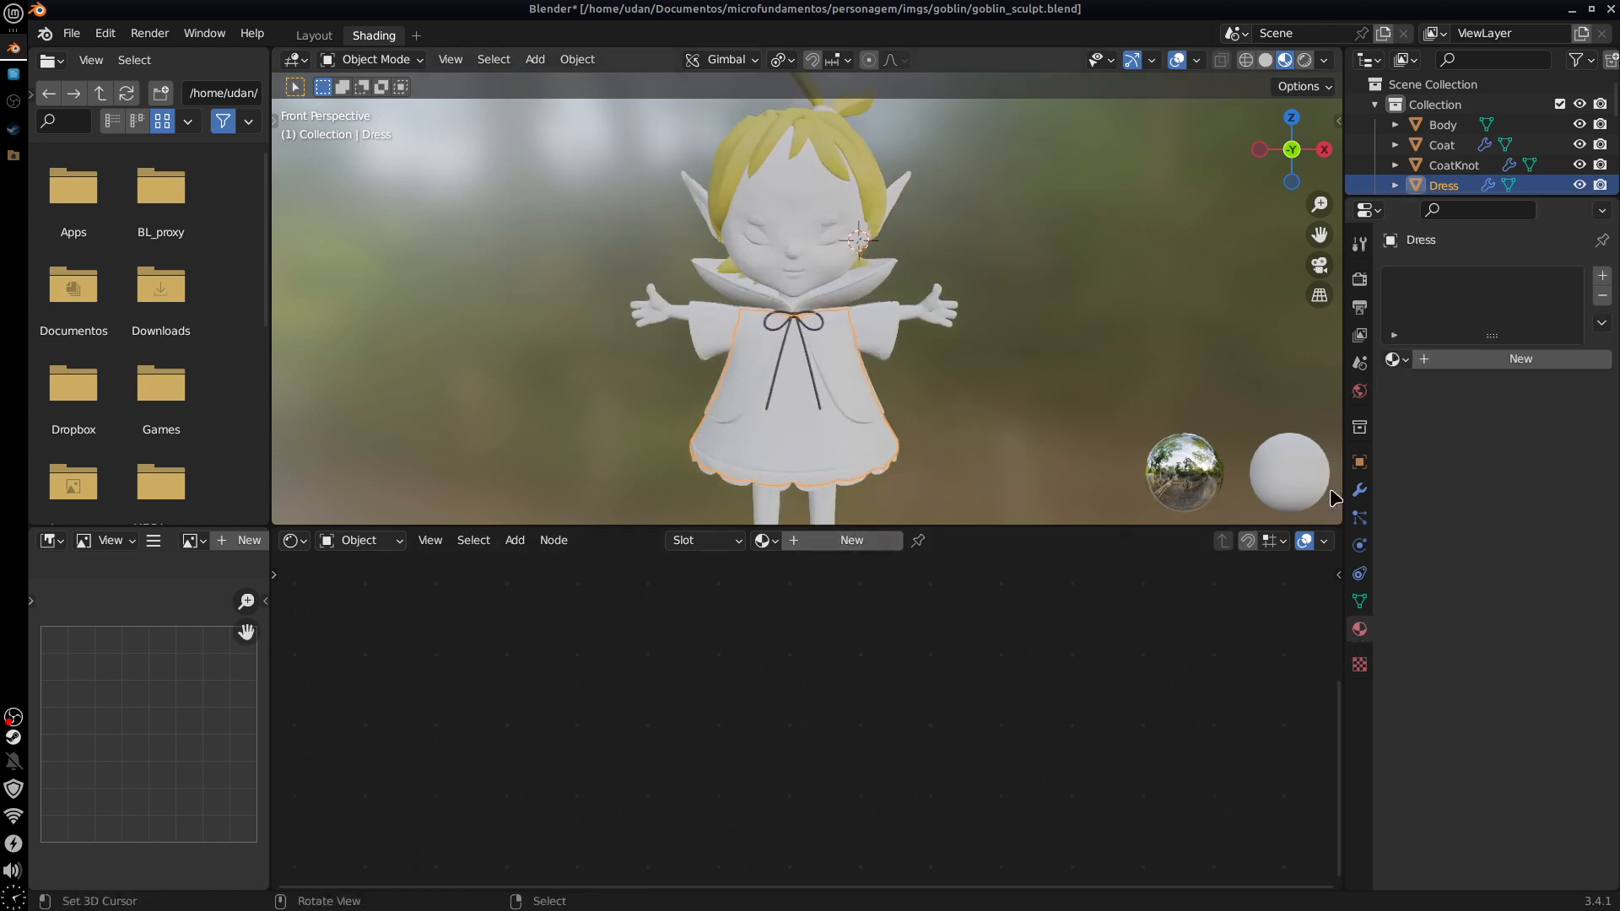
pyautogui.click(852, 541)
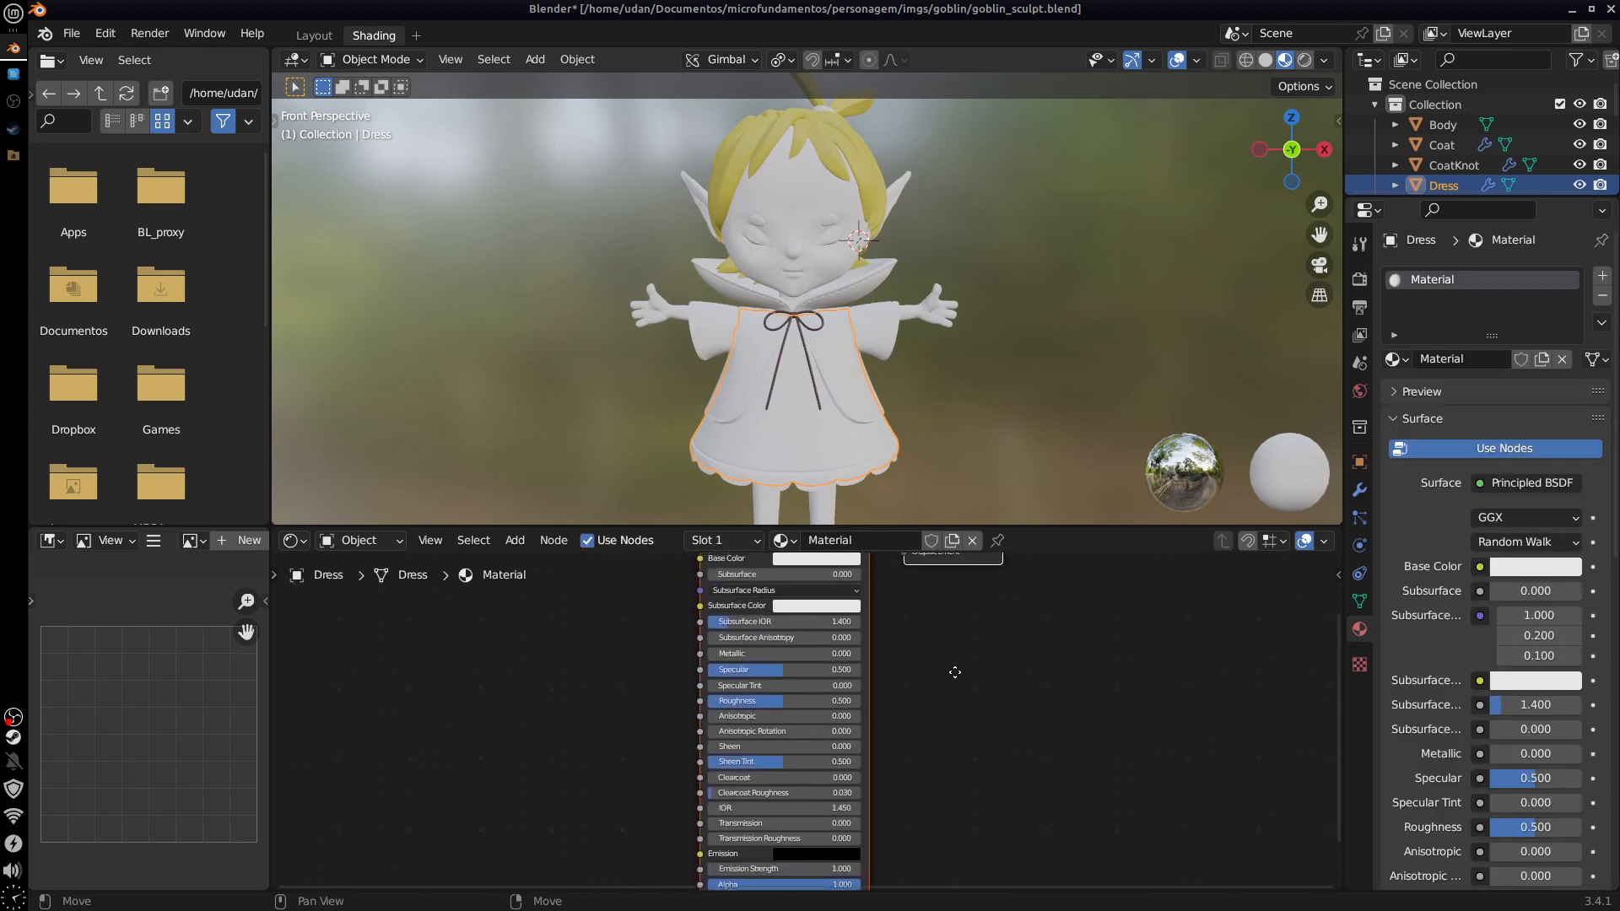
pyautogui.doubleClick(872, 540)
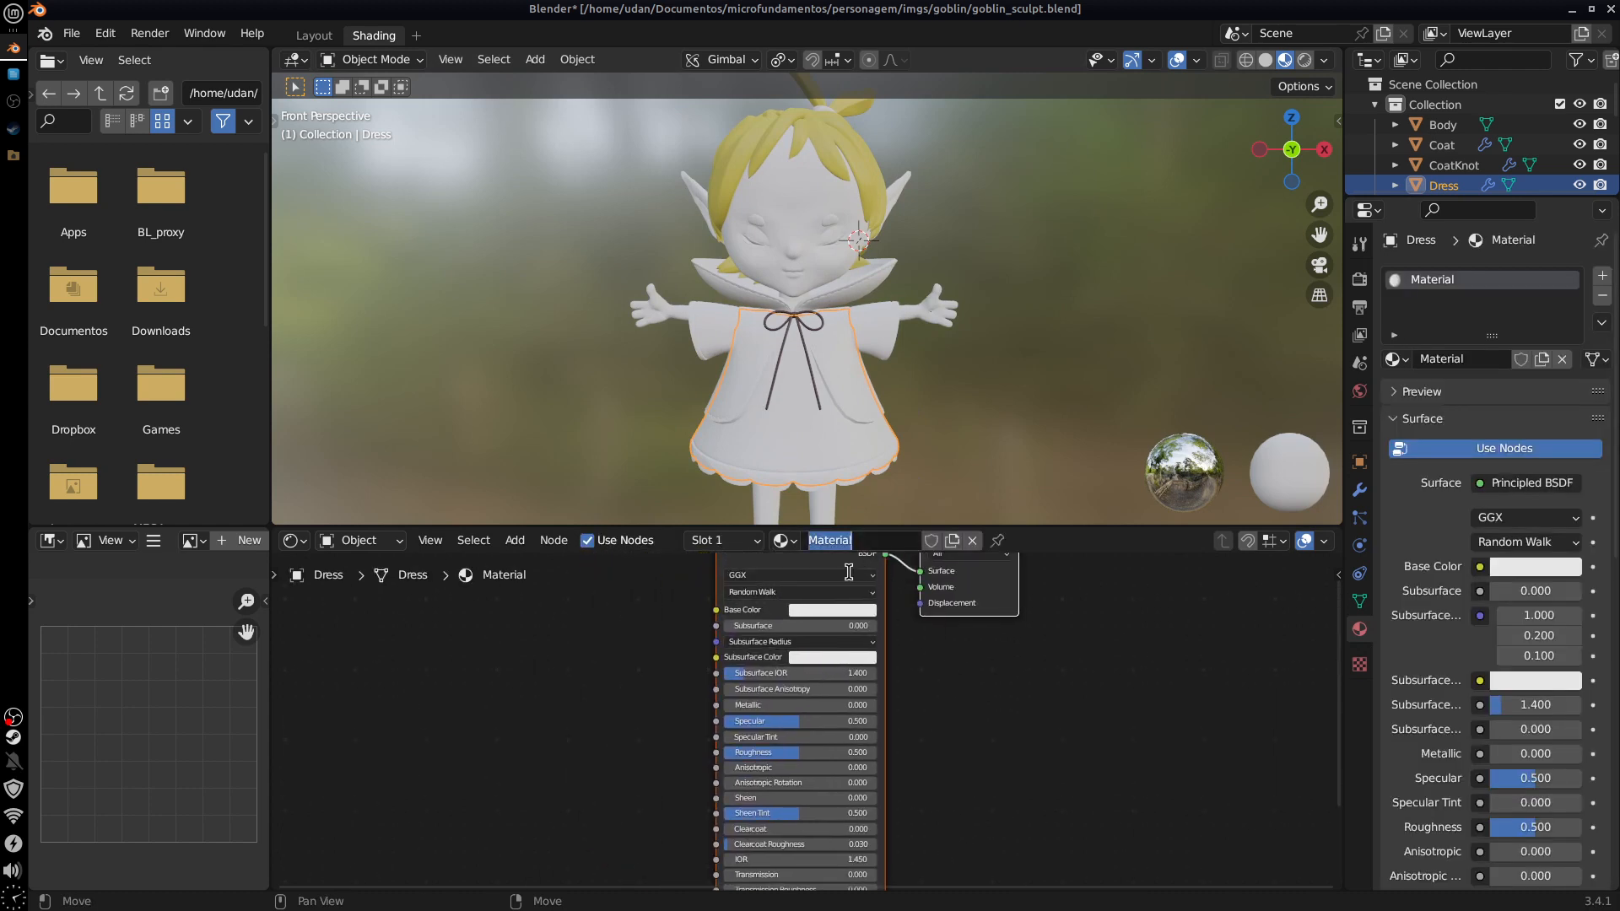
pyautogui.write('VertexColor')
pyautogui.press('Return')
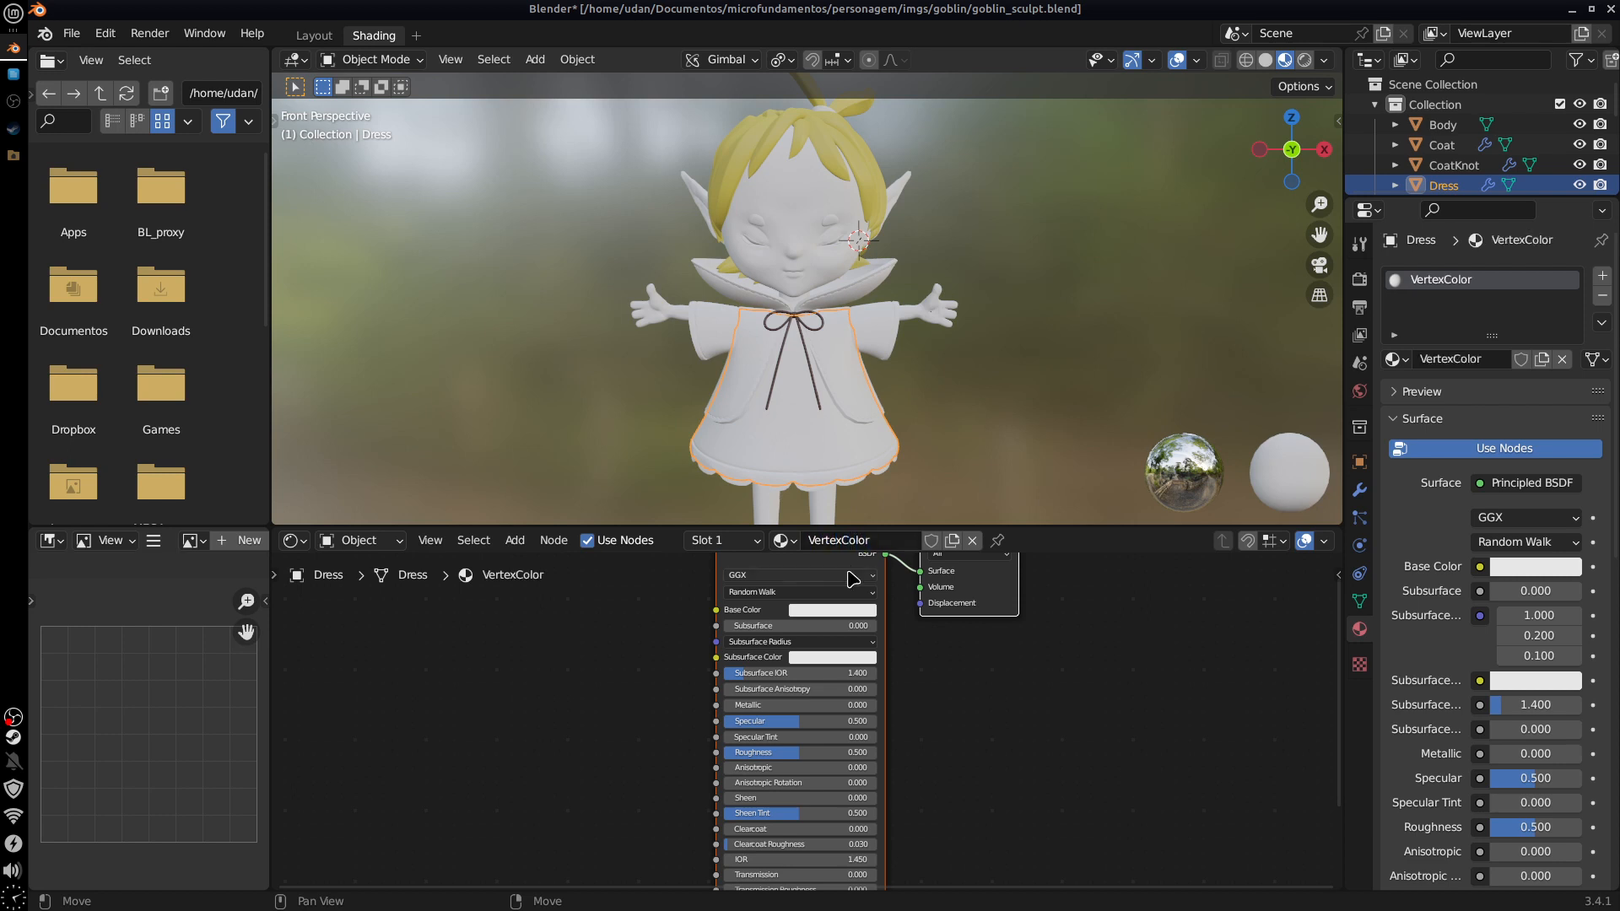
# Step: Add a Color Attribute node beside the Principled BSDF in the VertexColor material and set it to Col
pyautogui.press('Home')
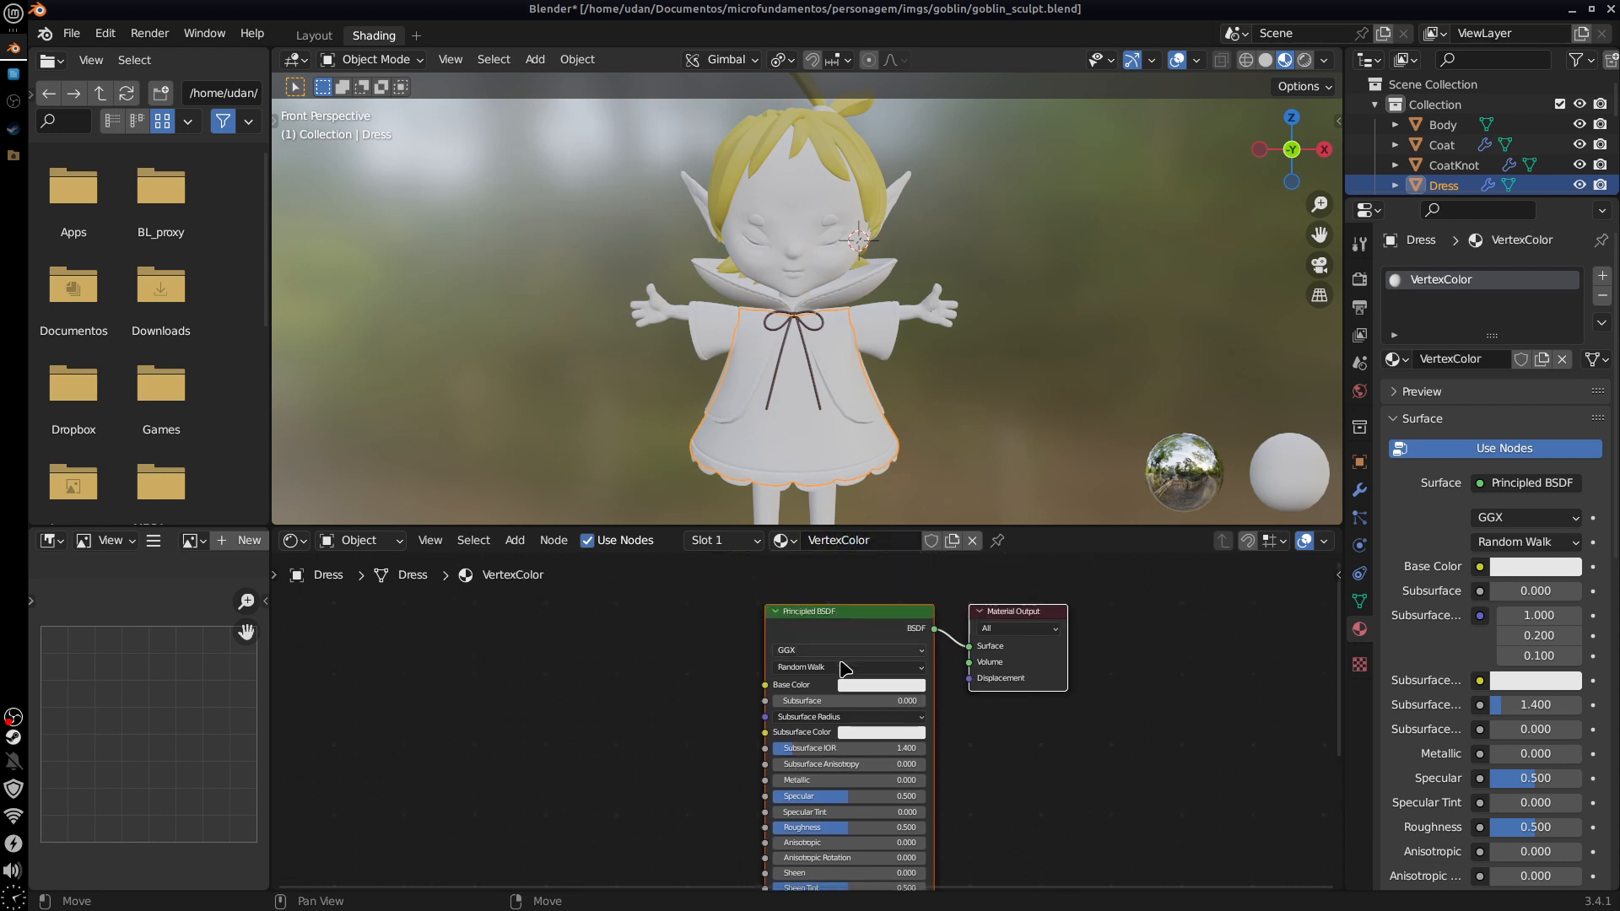
pyautogui.moveTo(984, 729); pyautogui.dragTo(1008, 686, button='middle')
pyautogui.moveTo(904, 718); pyautogui.dragTo(932, 726, button='middle')
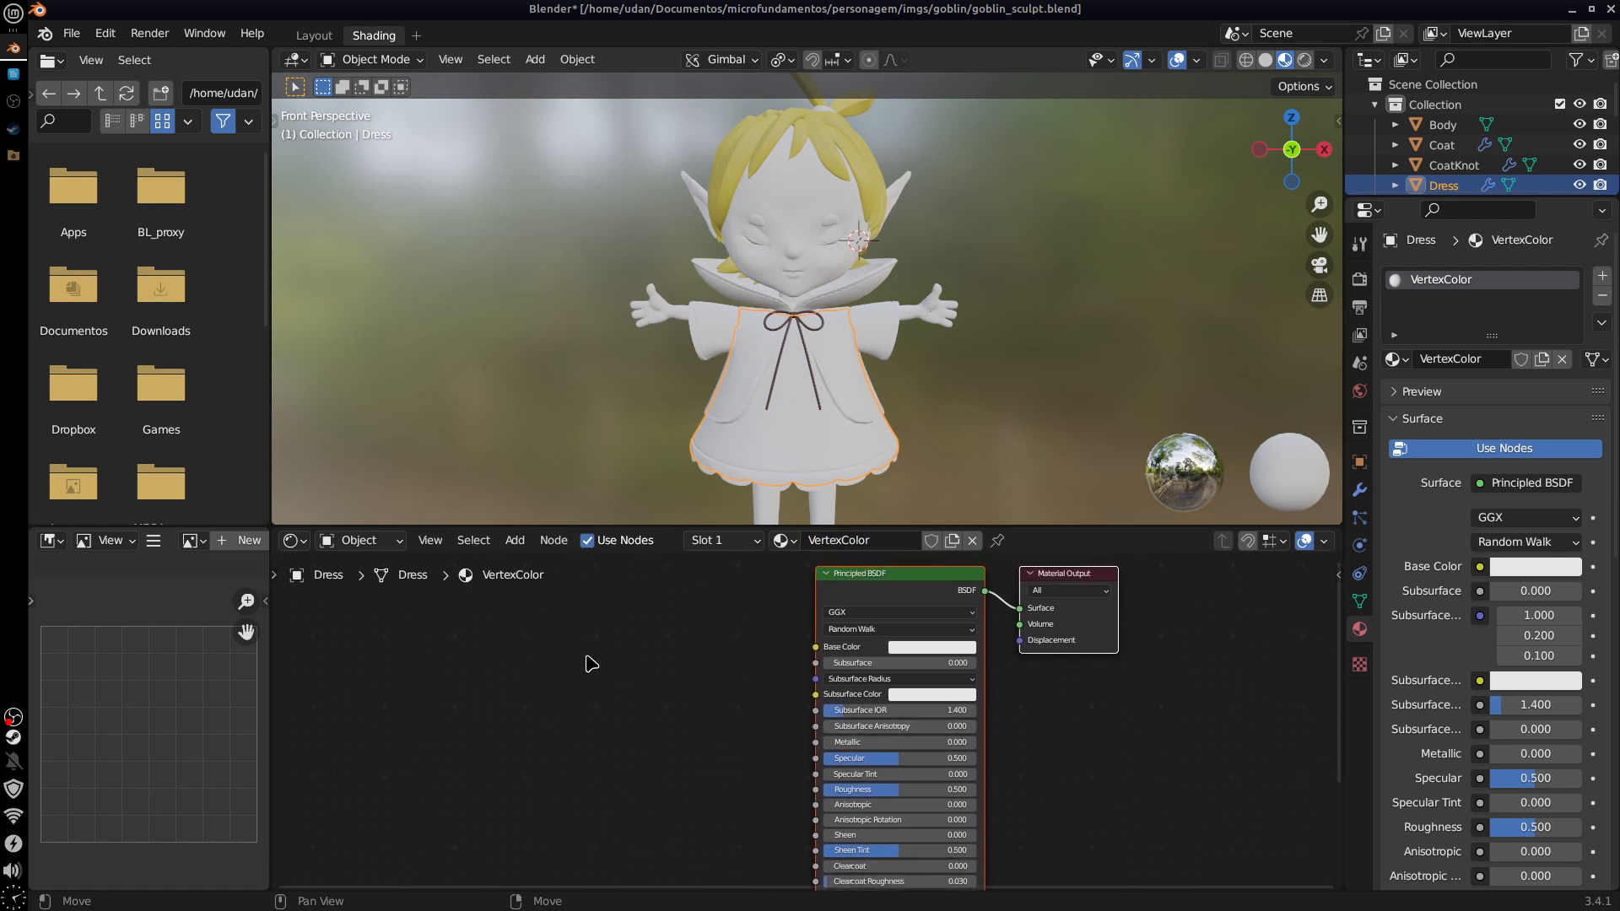
pyautogui.hotkey('shift', 'a')
pyautogui.moveTo(601, 690)
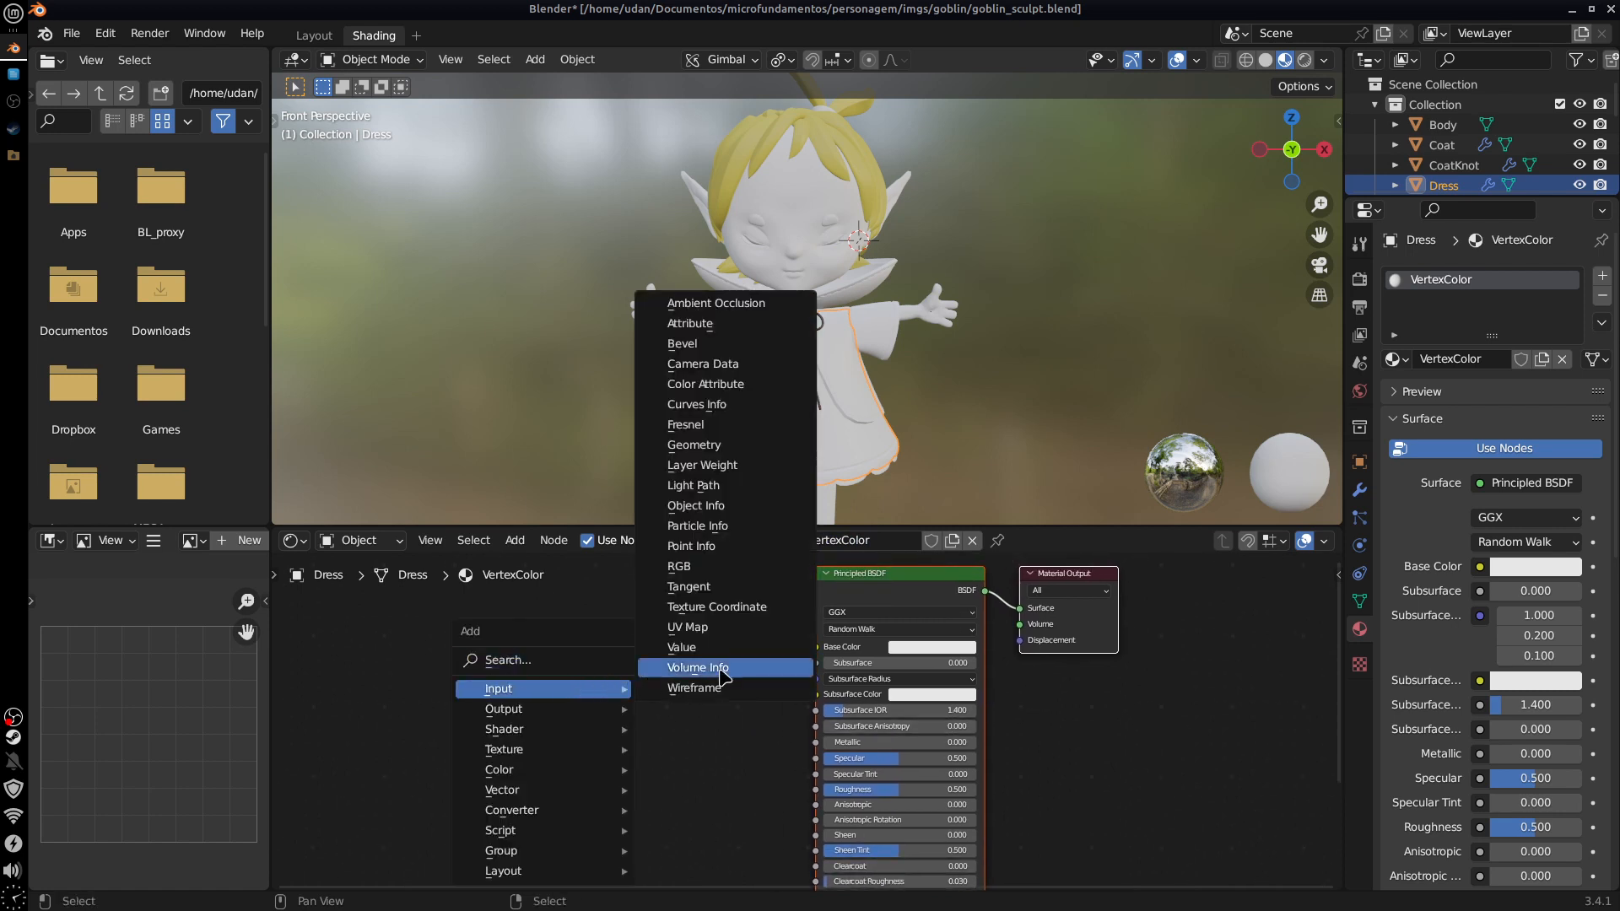
pyautogui.click(706, 384)
pyautogui.click(709, 700)
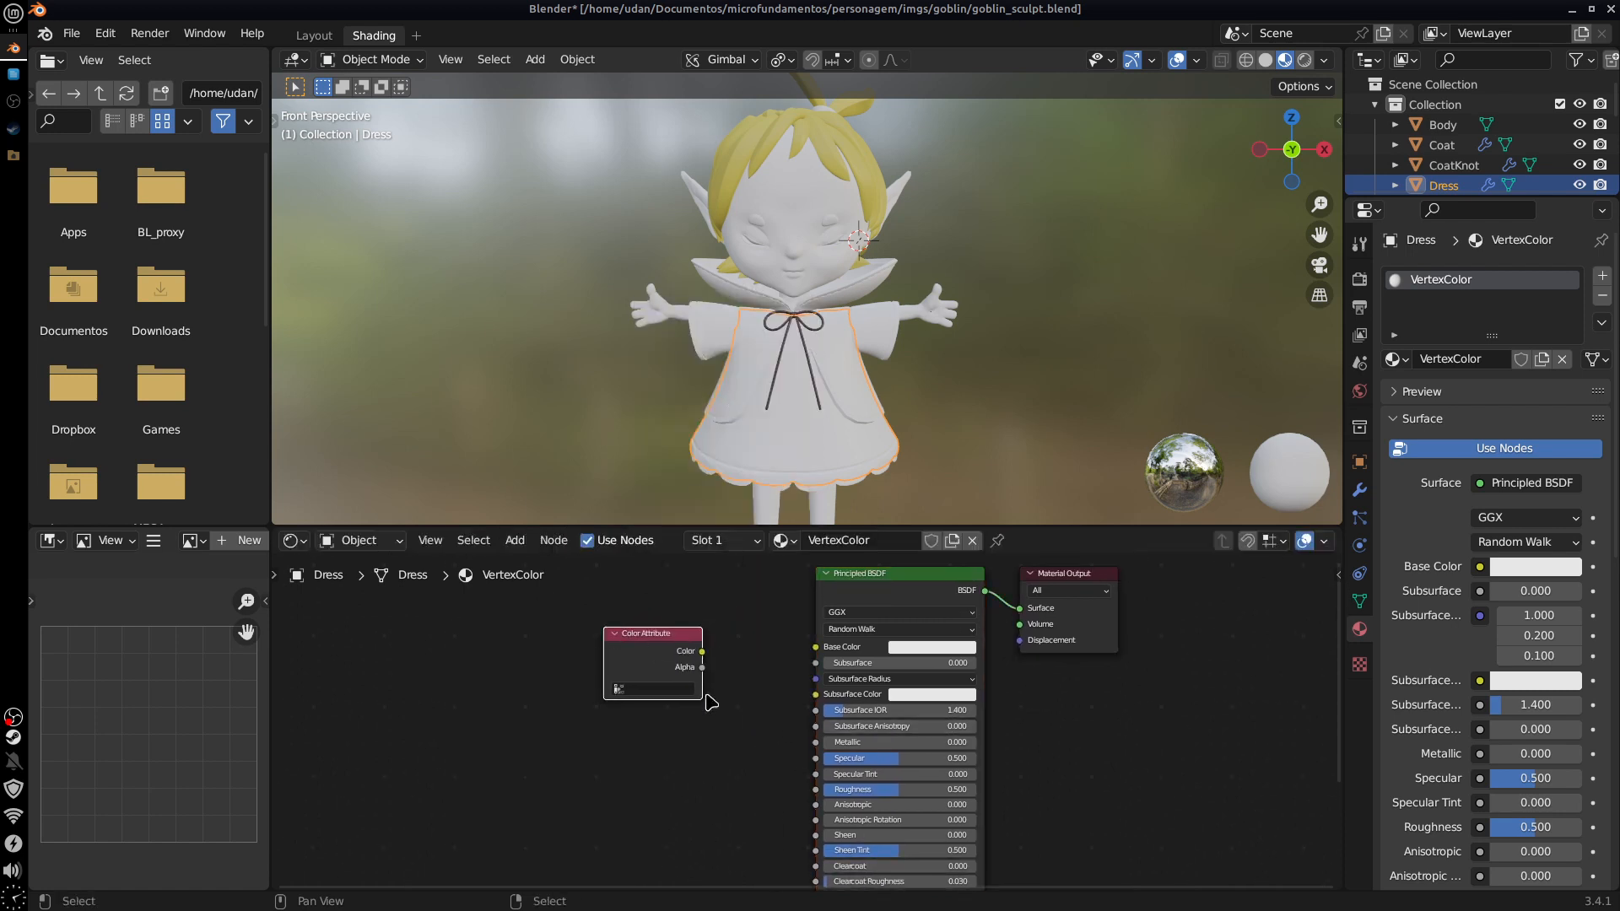
pyautogui.click(658, 689)
pyautogui.click(656, 712)
pyautogui.moveTo(667, 656); pyautogui.dragTo(659, 659)
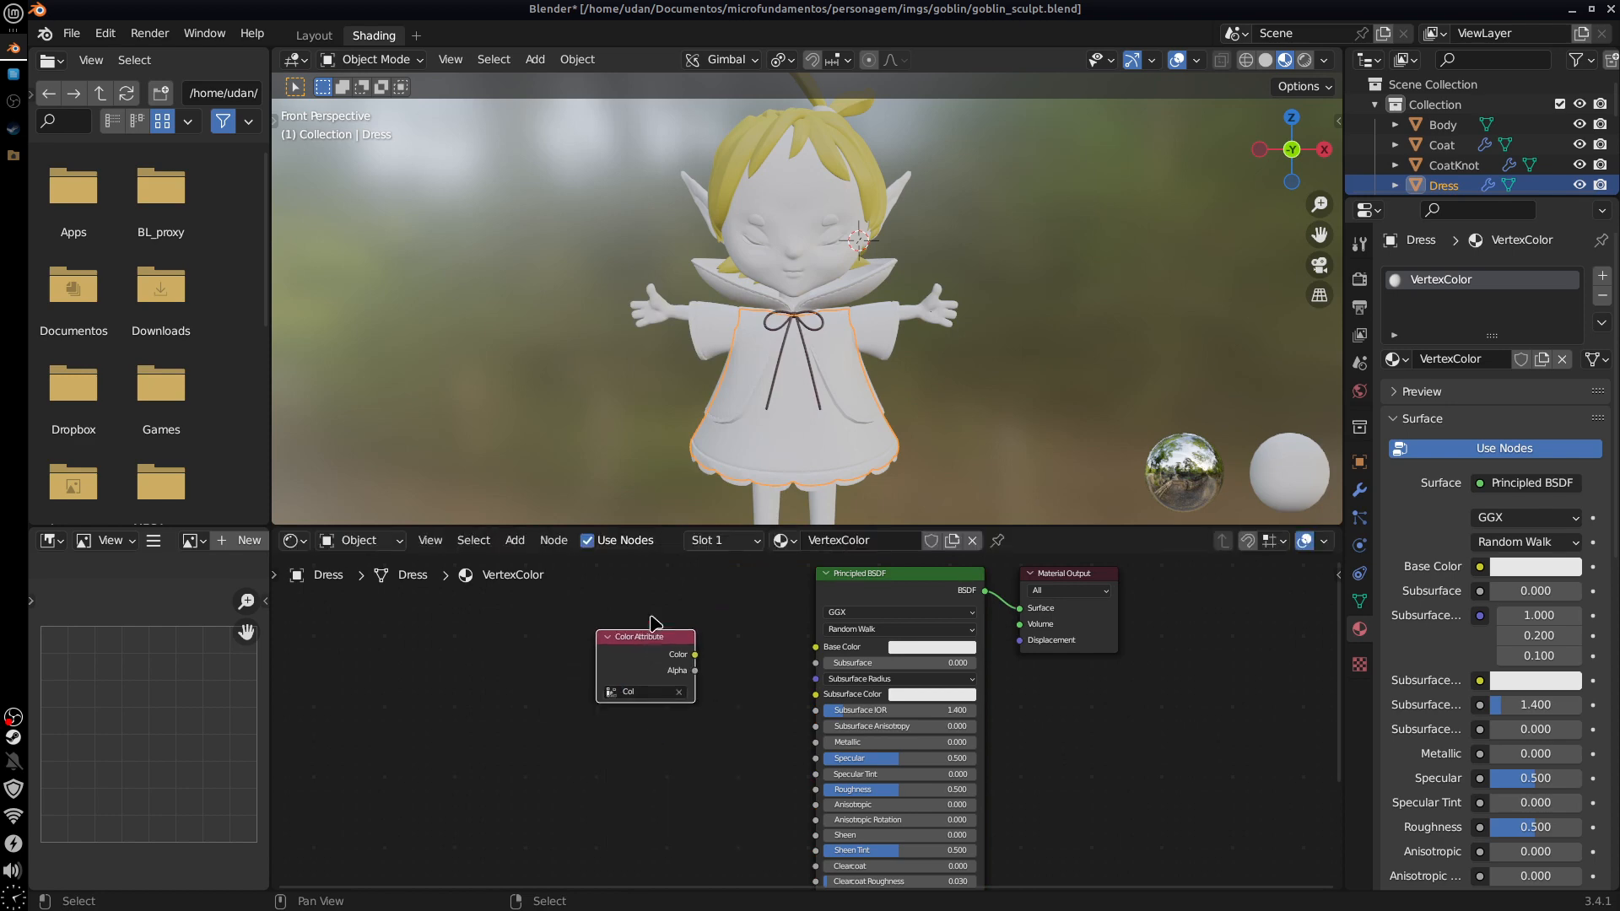
# Step: Return to the Layout workspace, enlarge the properties area and inspect the Dress mesh's attributes
pyautogui.click(315, 36)
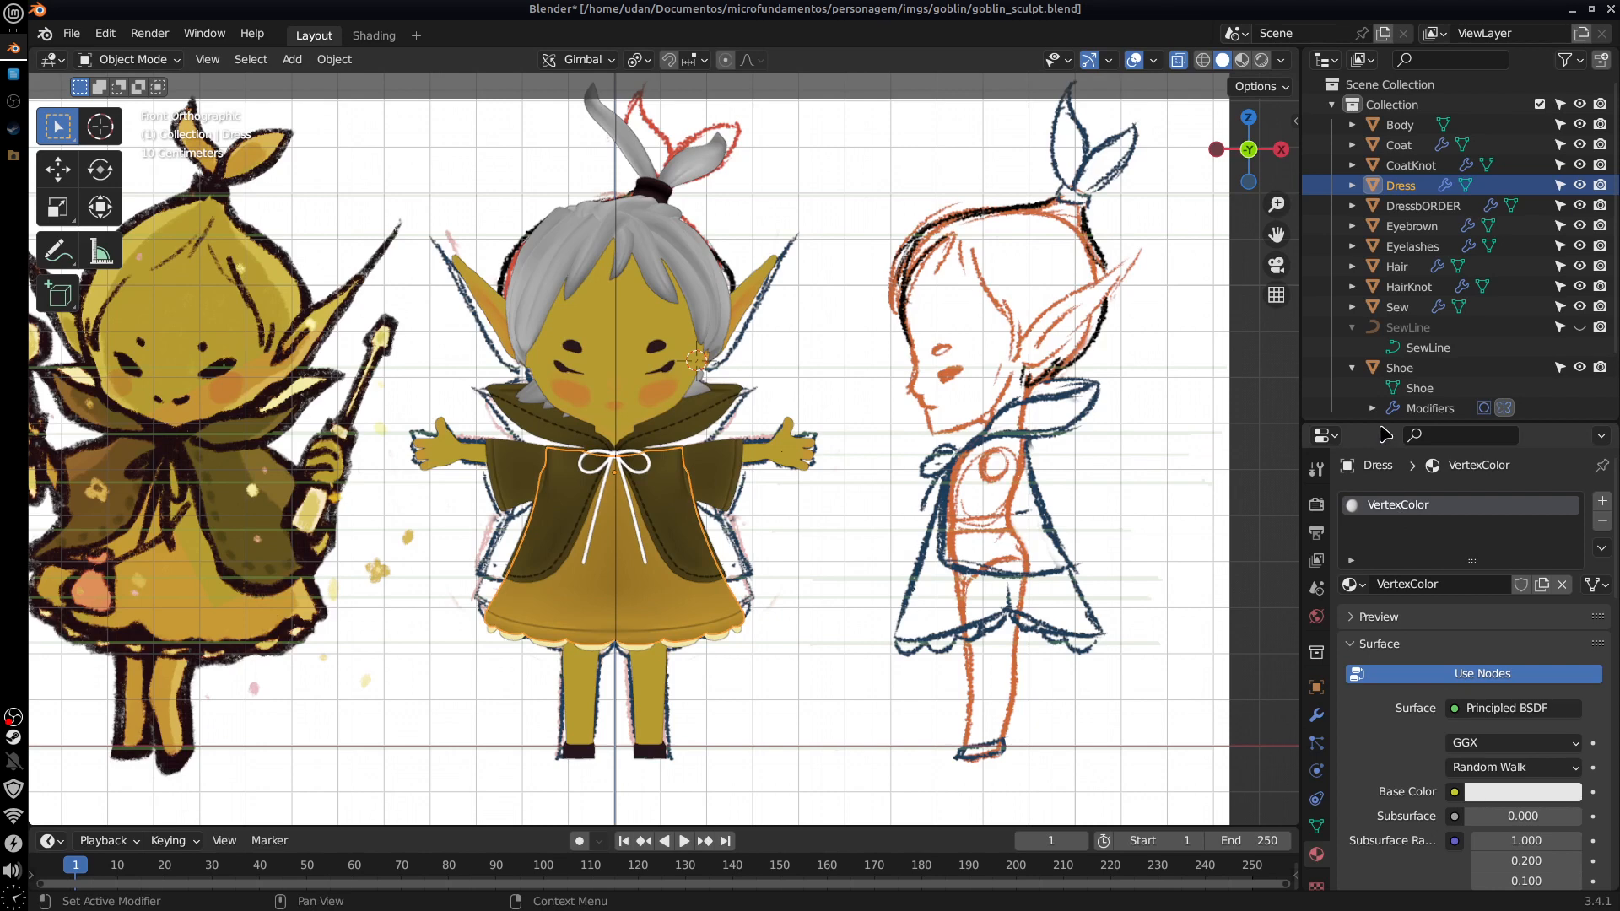
pyautogui.moveTo(1383, 424); pyautogui.dragTo(1383, 172)
pyautogui.click(1317, 574)
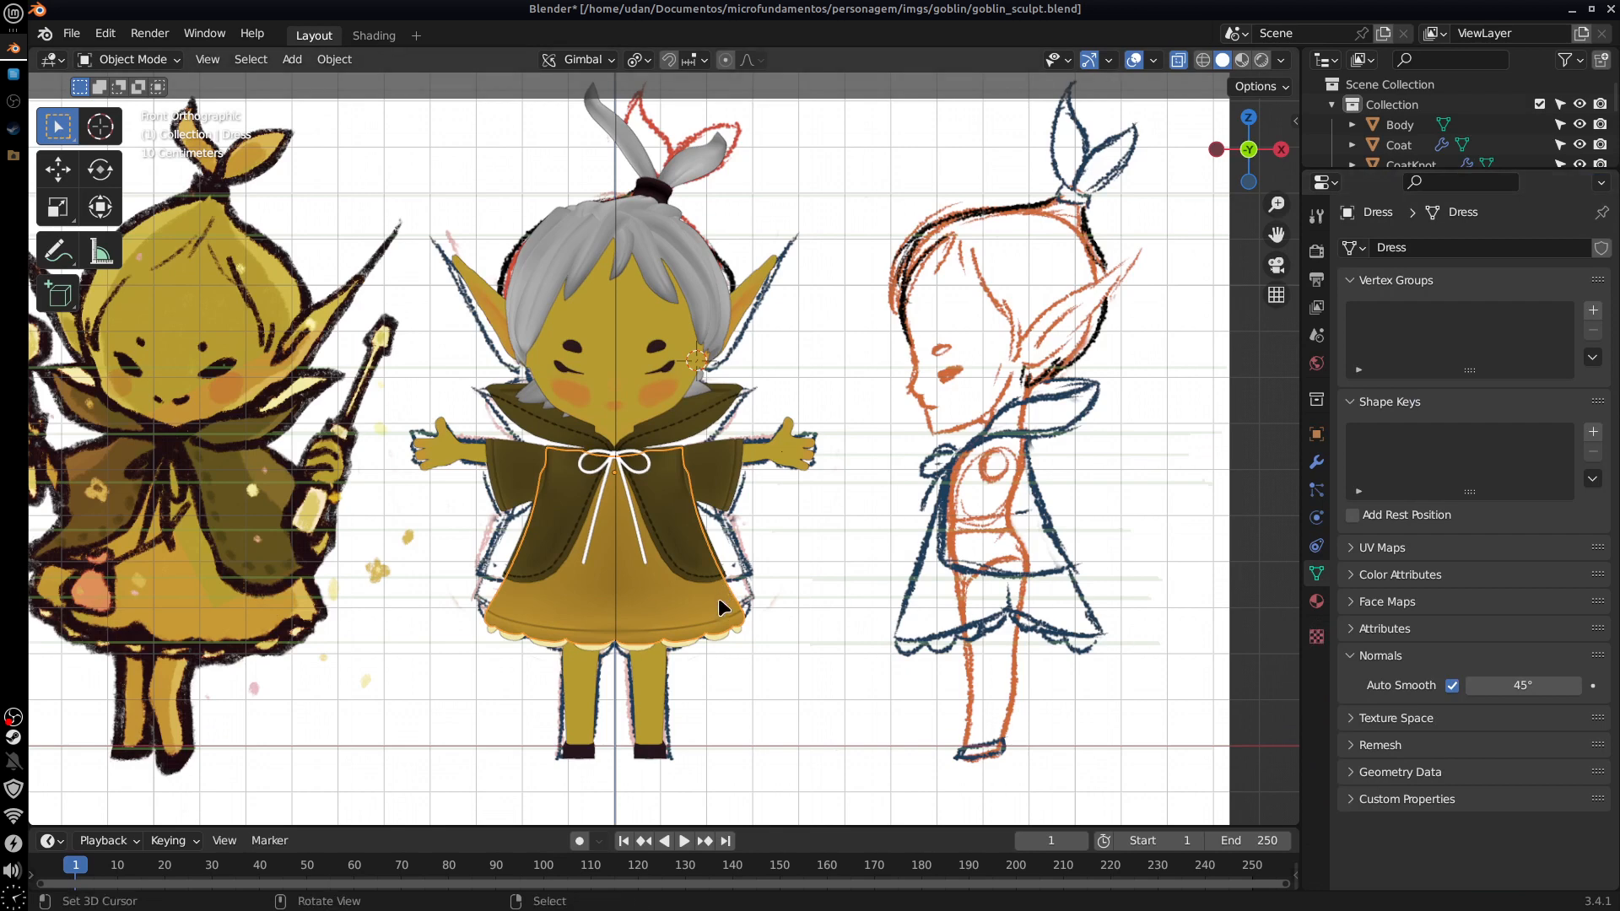
pyautogui.click(1356, 658)
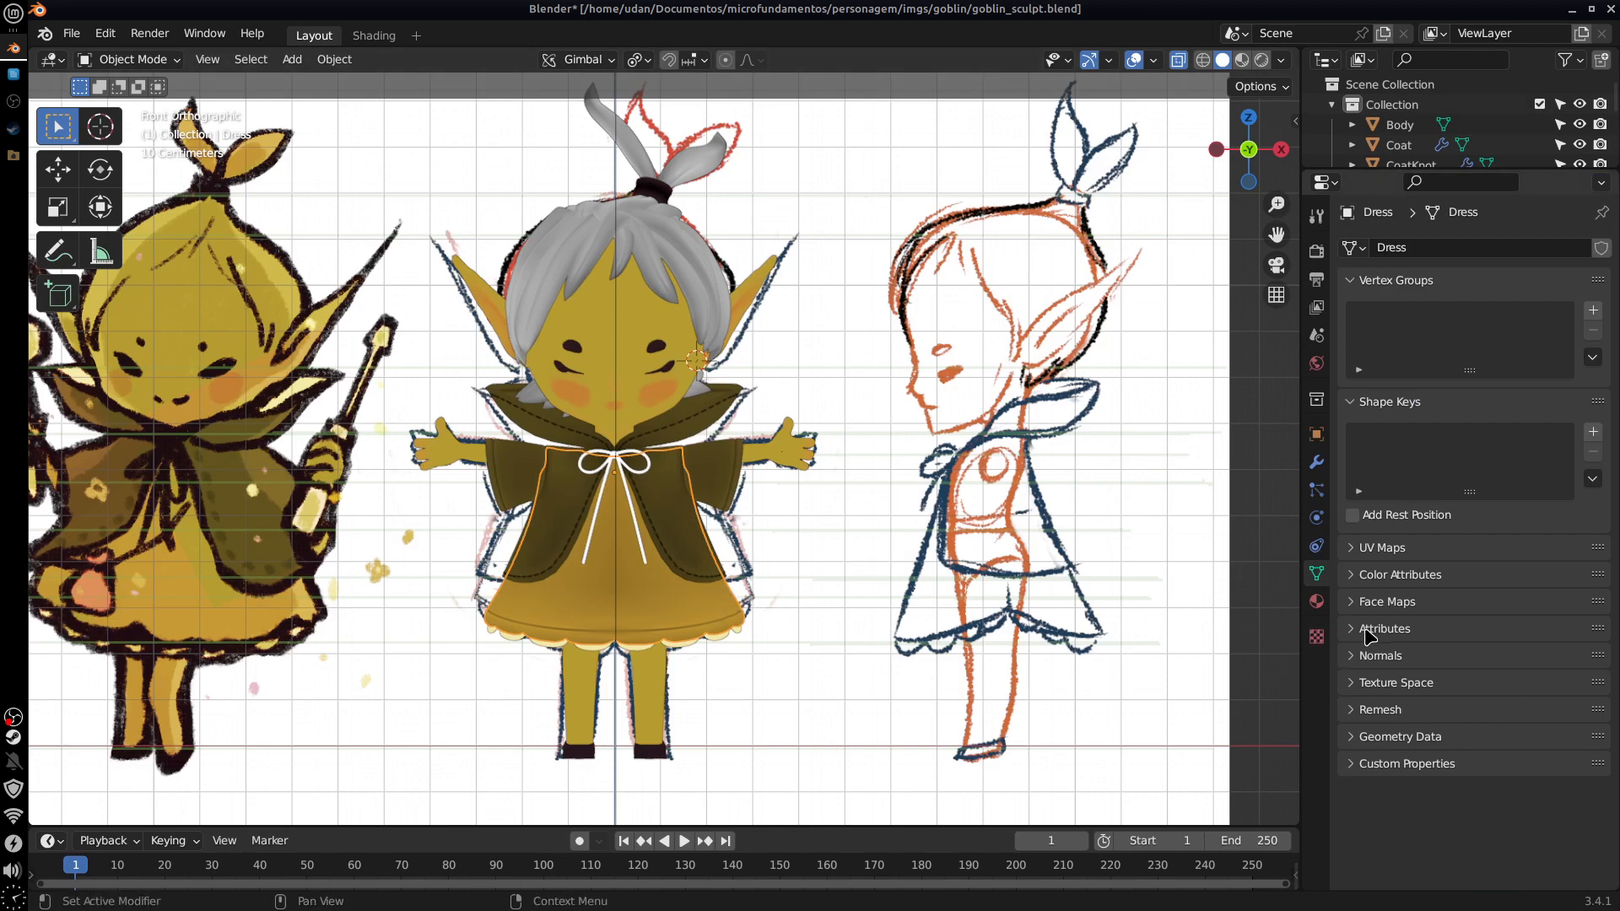
pyautogui.click(1371, 629)
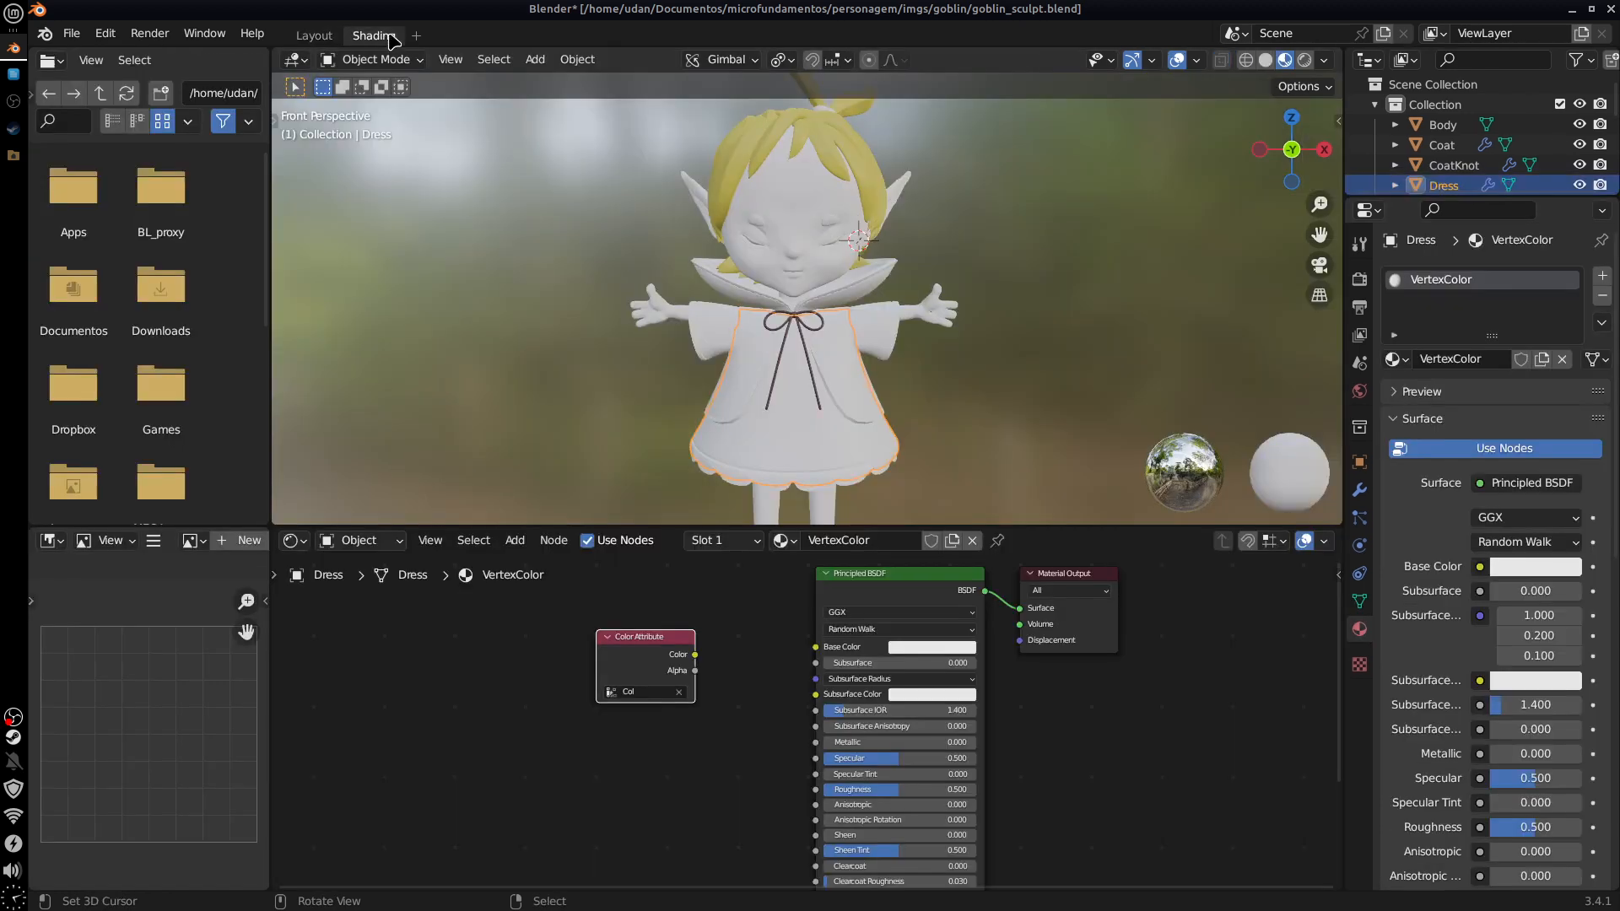
# Step: In the VertexColor material, link the Color Attribute's colour to Base Color and set Specular to 0.252 and Roughness to 0.752
pyautogui.click(380, 36)
pyautogui.moveTo(695, 655); pyautogui.dragTo(823, 649)
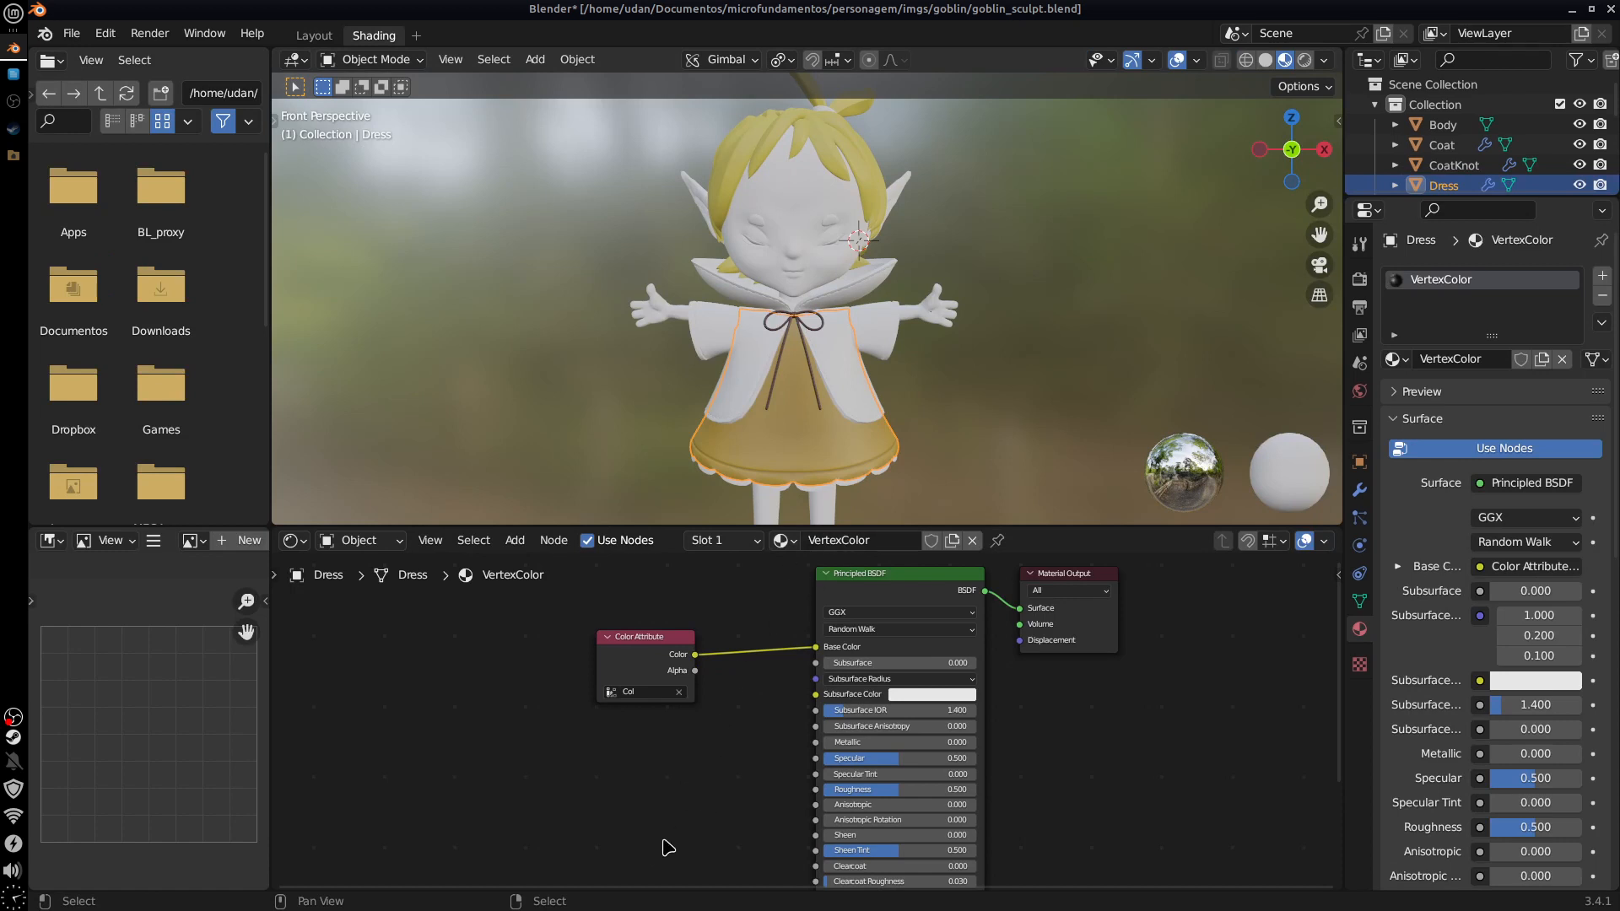
pyautogui.moveTo(659, 644); pyautogui.dragTo(679, 633)
pyautogui.moveTo(1024, 712); pyautogui.dragTo(1003, 672, button='middle')
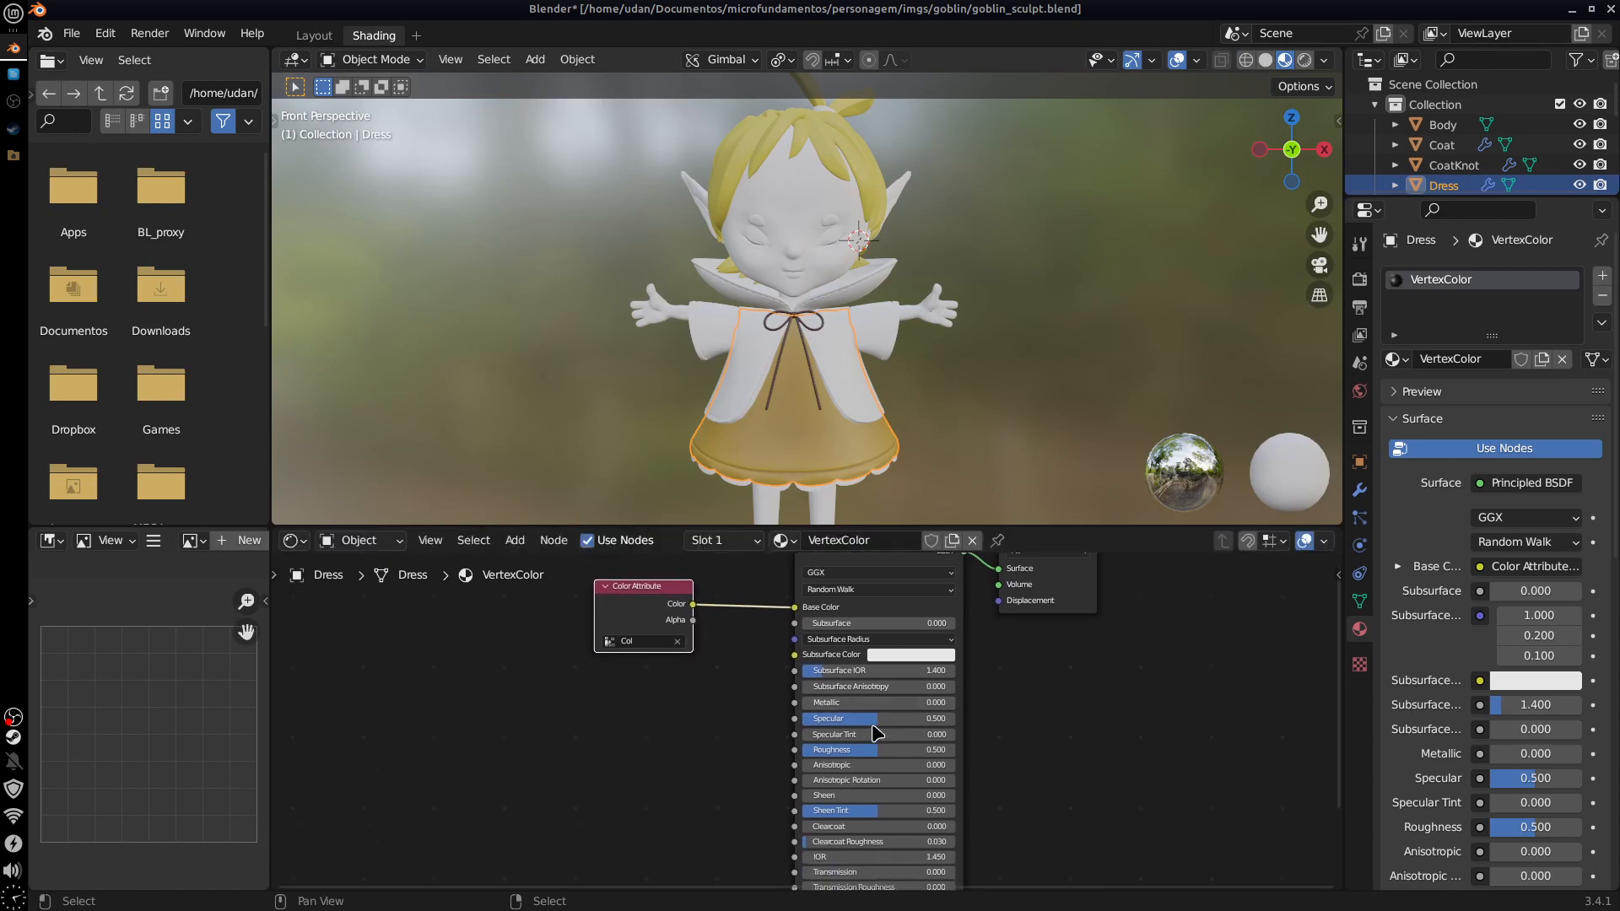
pyautogui.moveTo(868, 718)
pyautogui.mouseDown()
pyautogui.moveTo(822, 719)
pyautogui.moveTo(868, 752)
pyautogui.moveTo(940, 752)
pyautogui.moveTo(843, 750)
pyautogui.moveTo(853, 724)
pyautogui.moveTo(879, 752)
pyautogui.moveTo(933, 752)
pyautogui.moveTo(861, 720)
pyautogui.mouseUp()
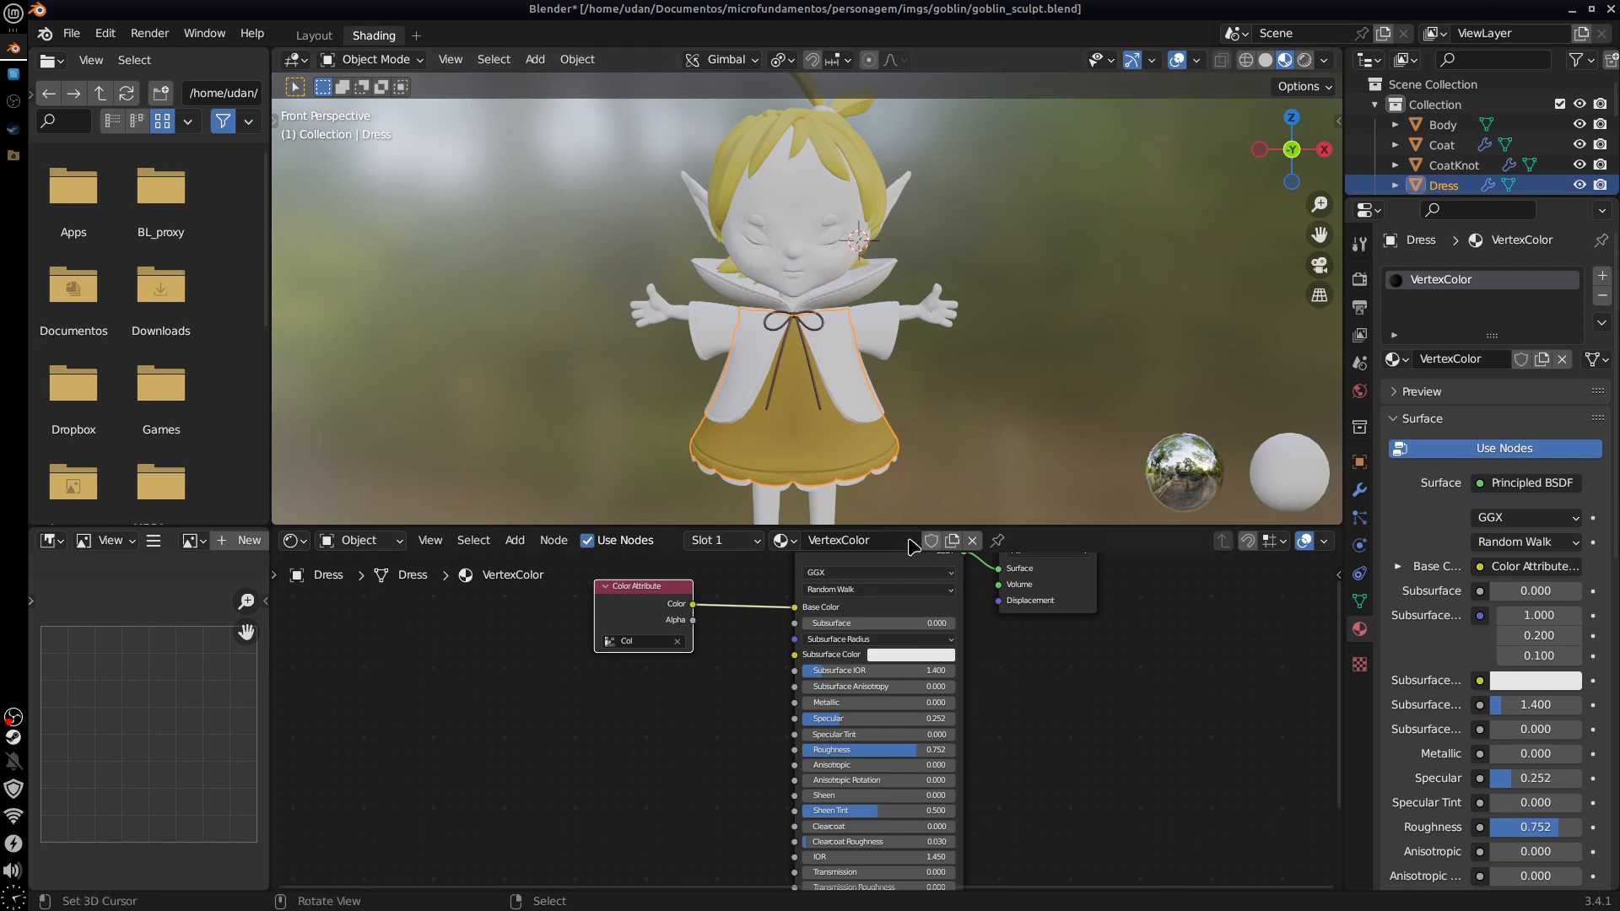
# Step: Assign the existing VertexColor material to the Coat and the Body
pyautogui.click(863, 393)
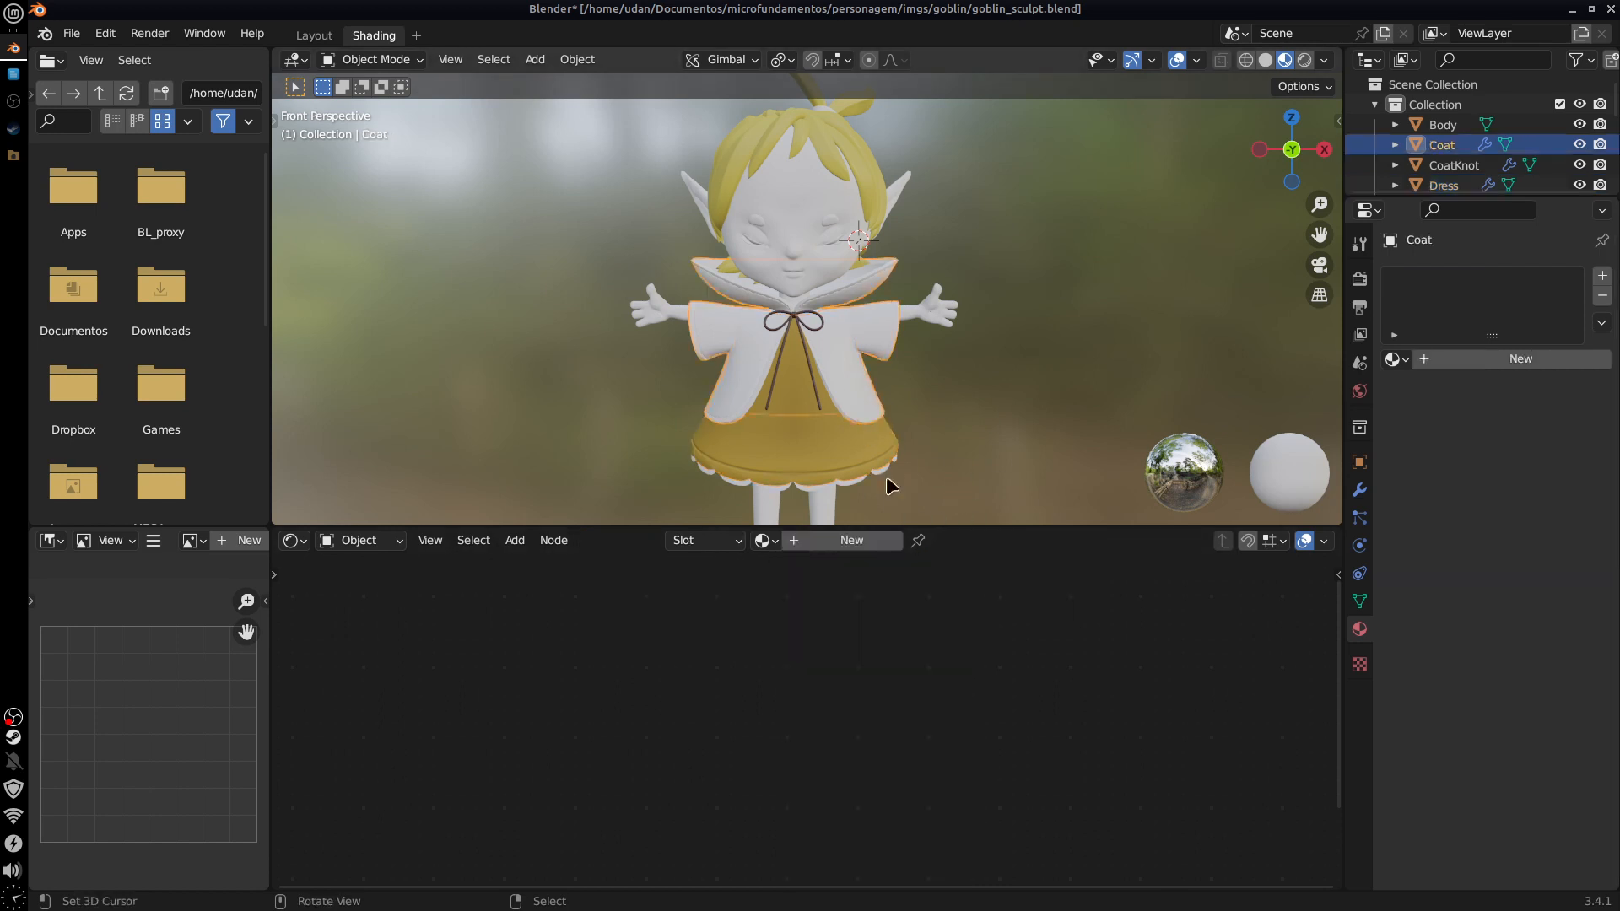
pyautogui.click(1394, 360)
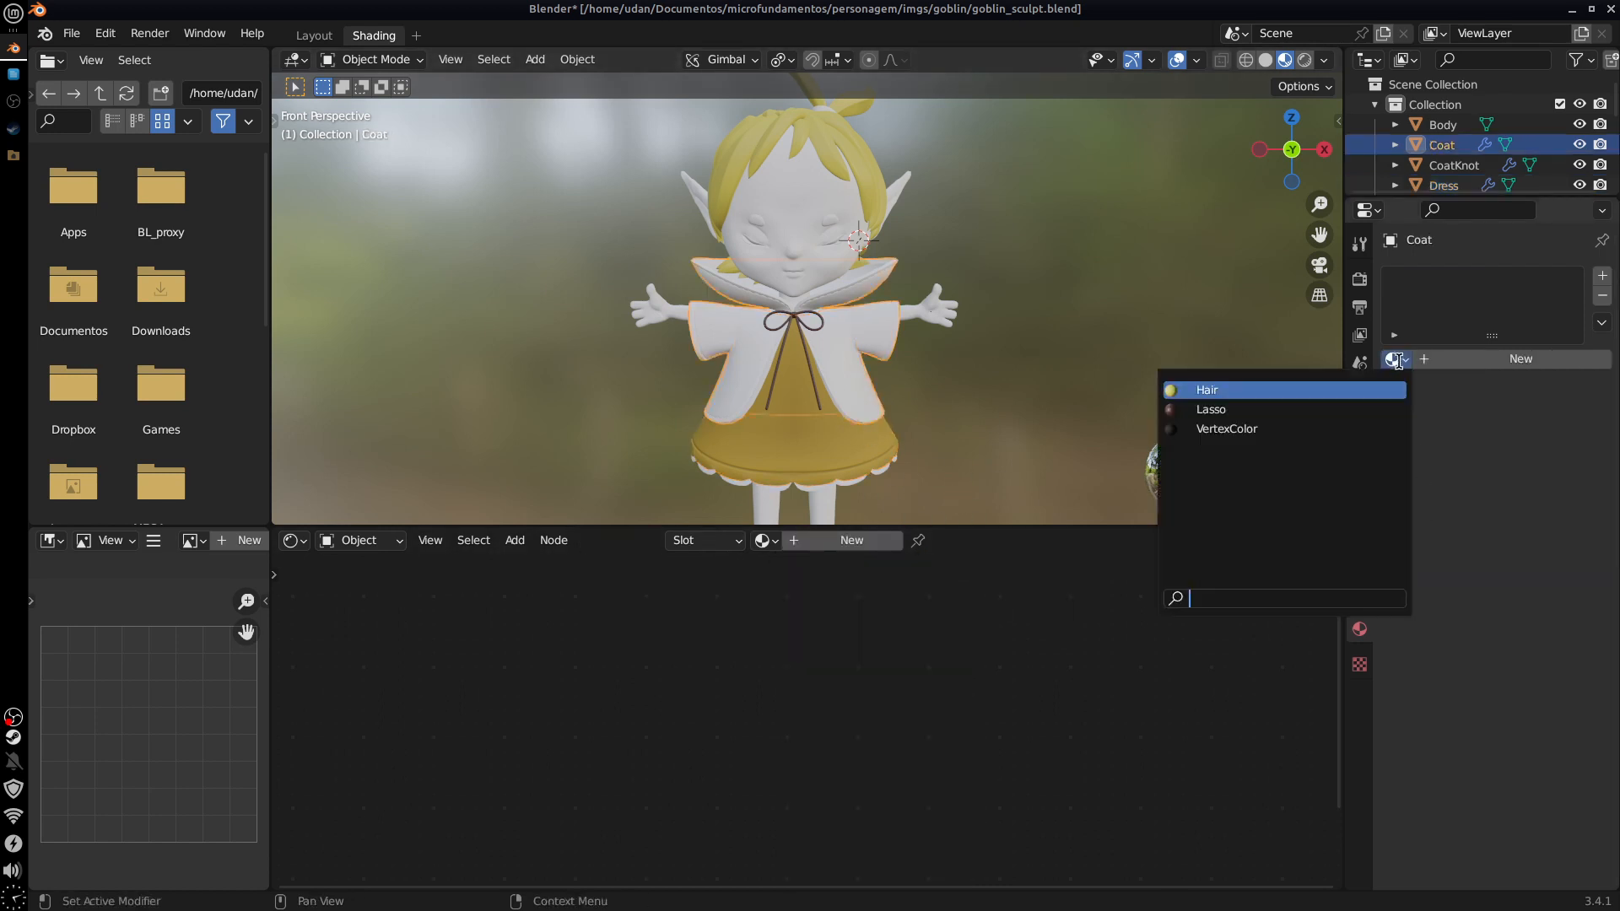
pyautogui.click(1344, 436)
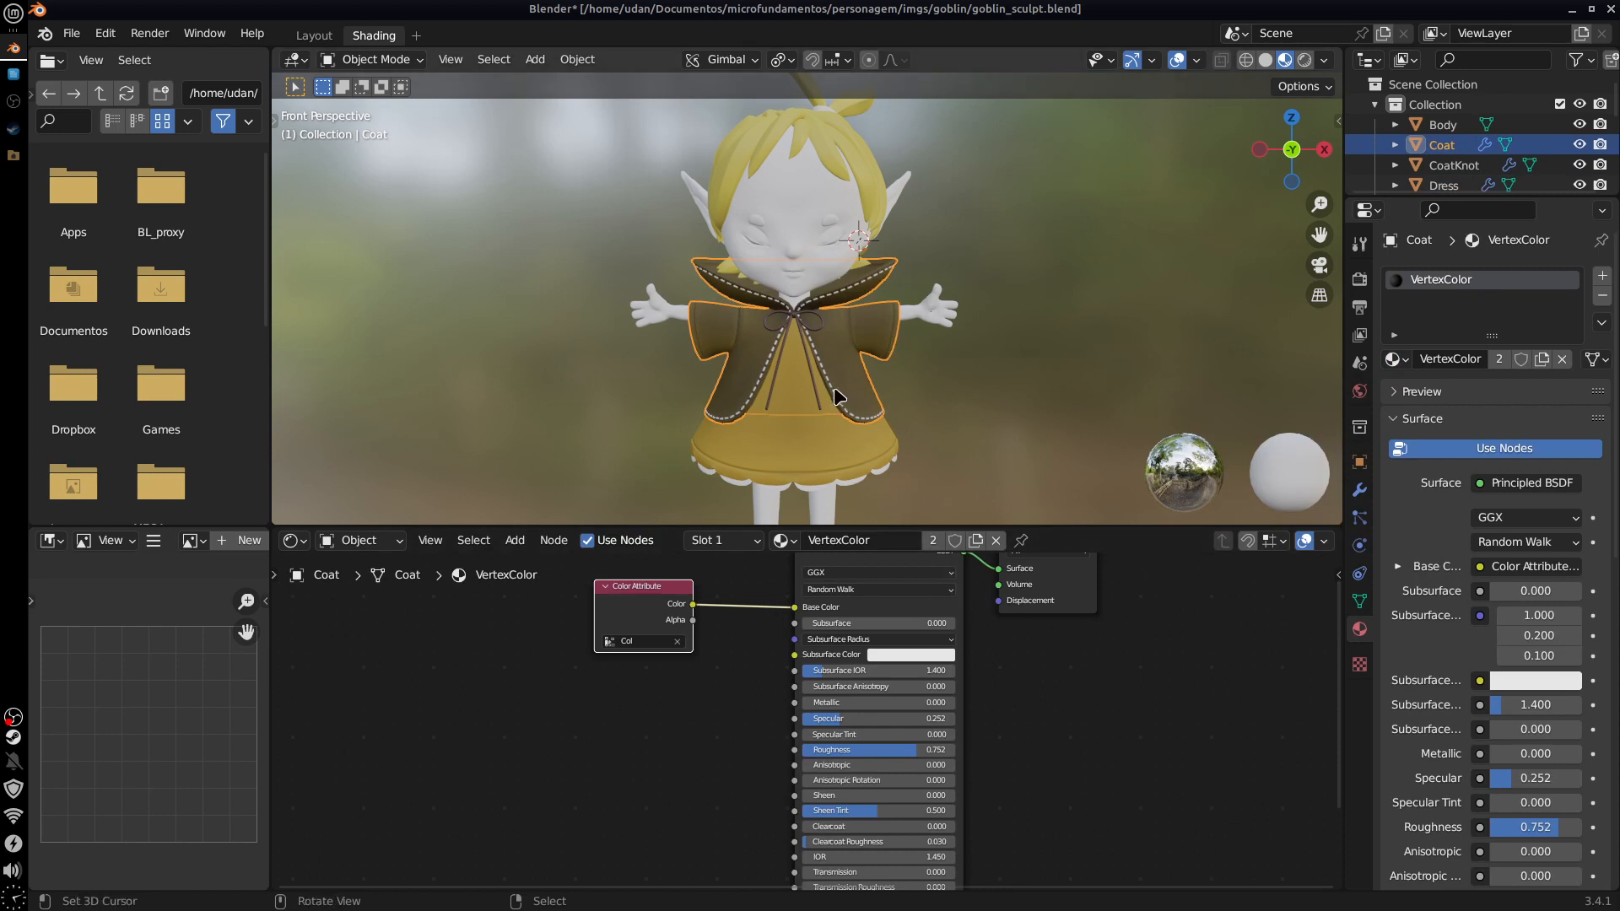
pyautogui.rightClick(868, 189)
pyautogui.click(868, 189)
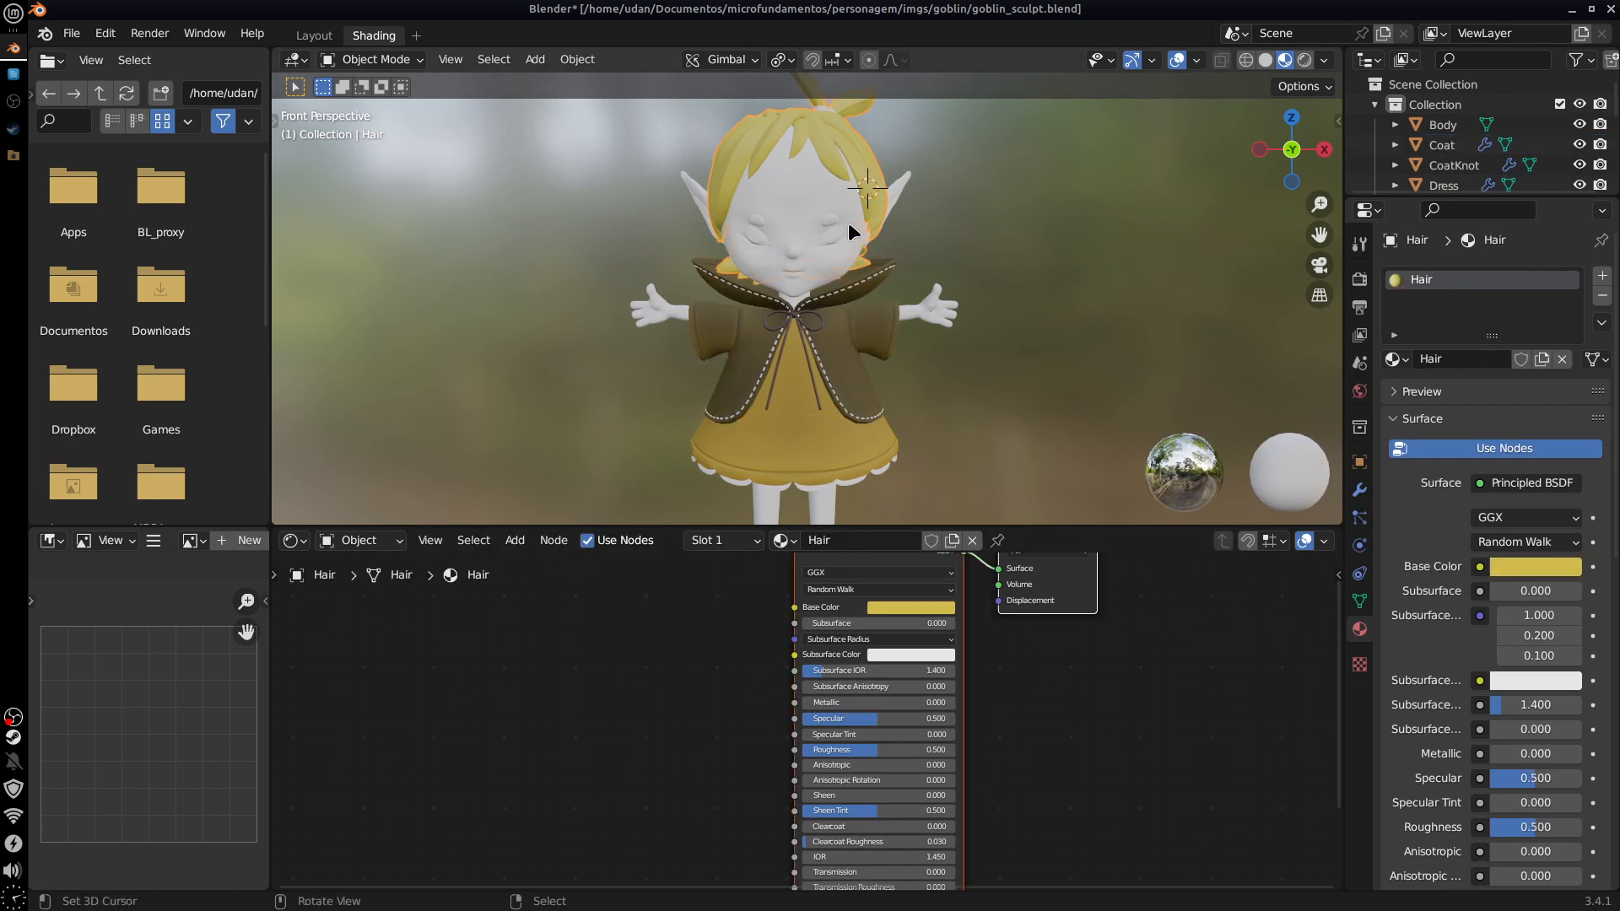
pyautogui.click(1394, 359)
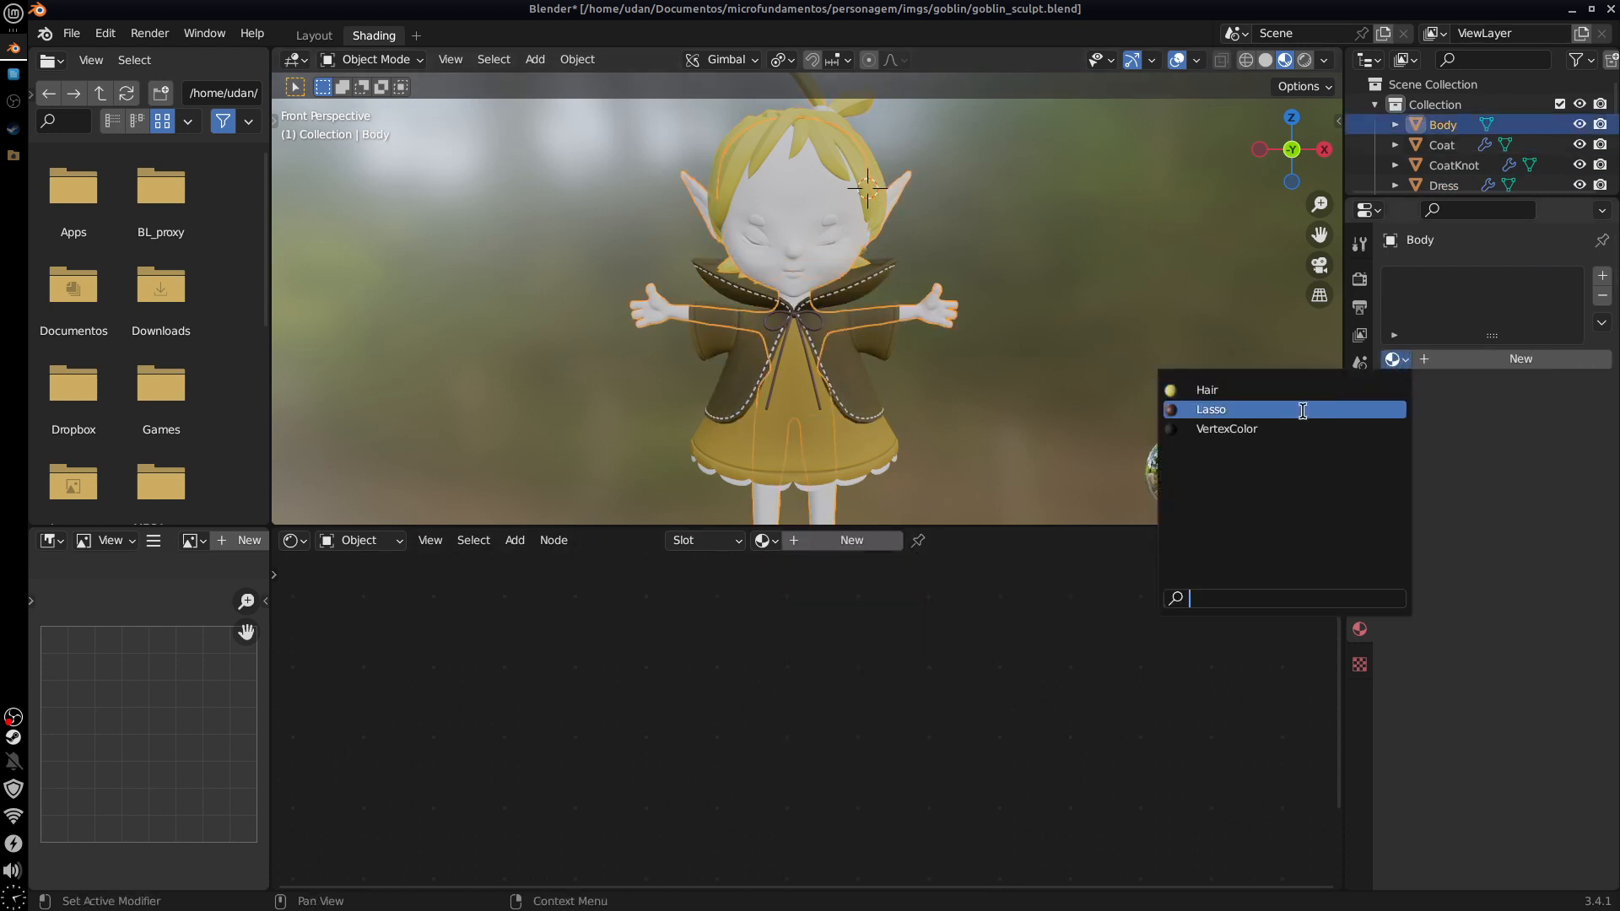
pyautogui.click(1270, 429)
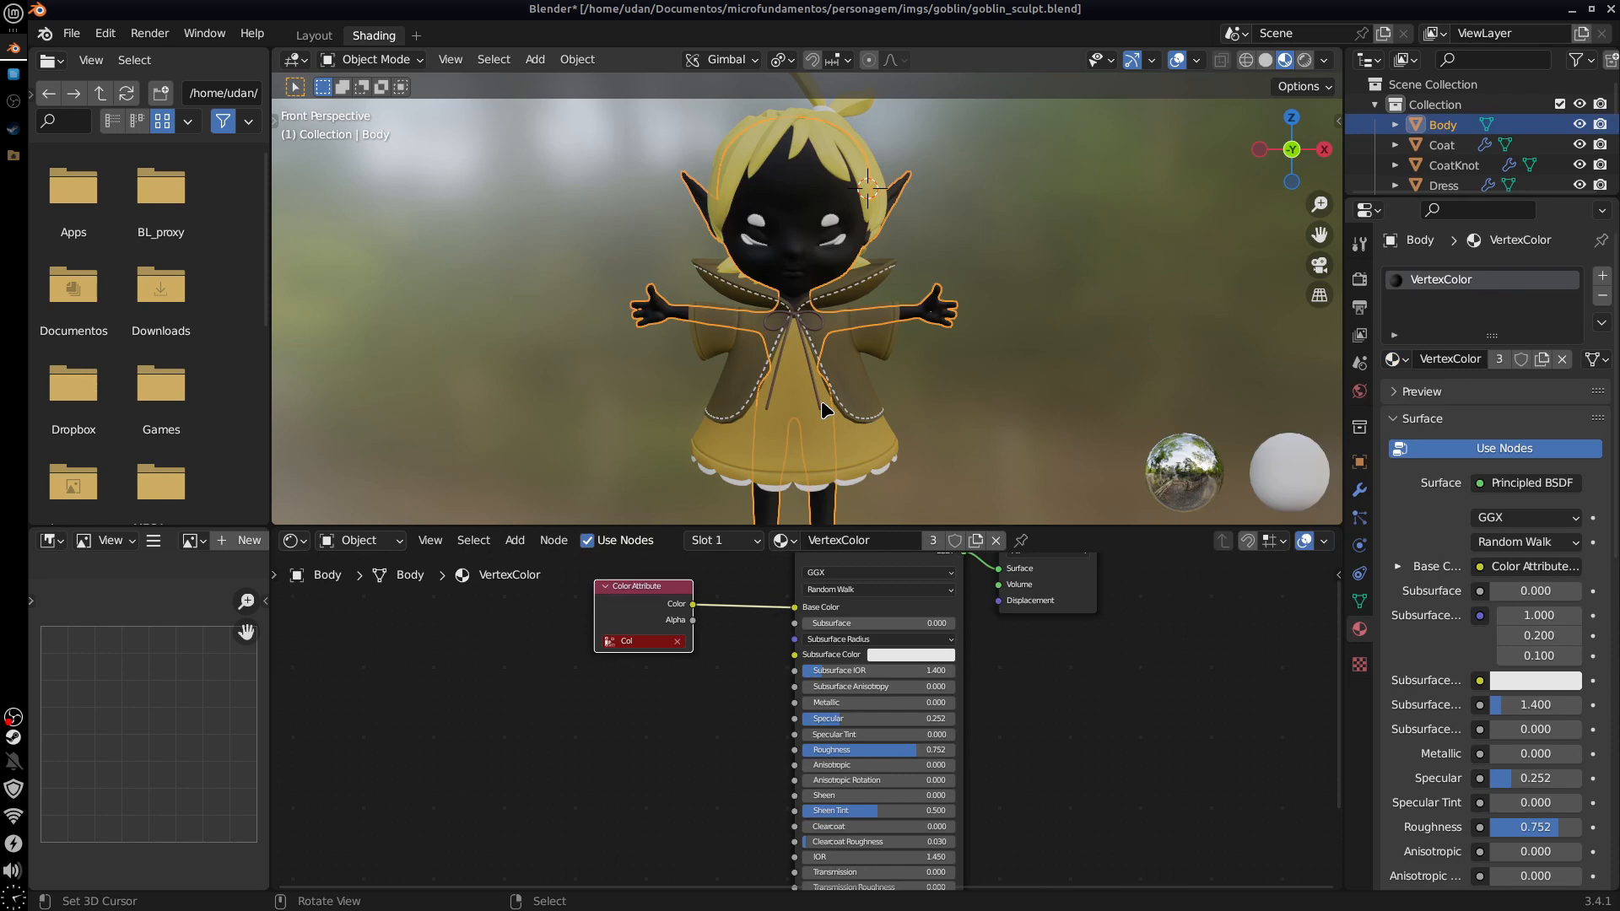
# Step: Rename the Body mesh's Color attribute to Col in the Layout workspace and return to the Shading workspace
pyautogui.click(314, 35)
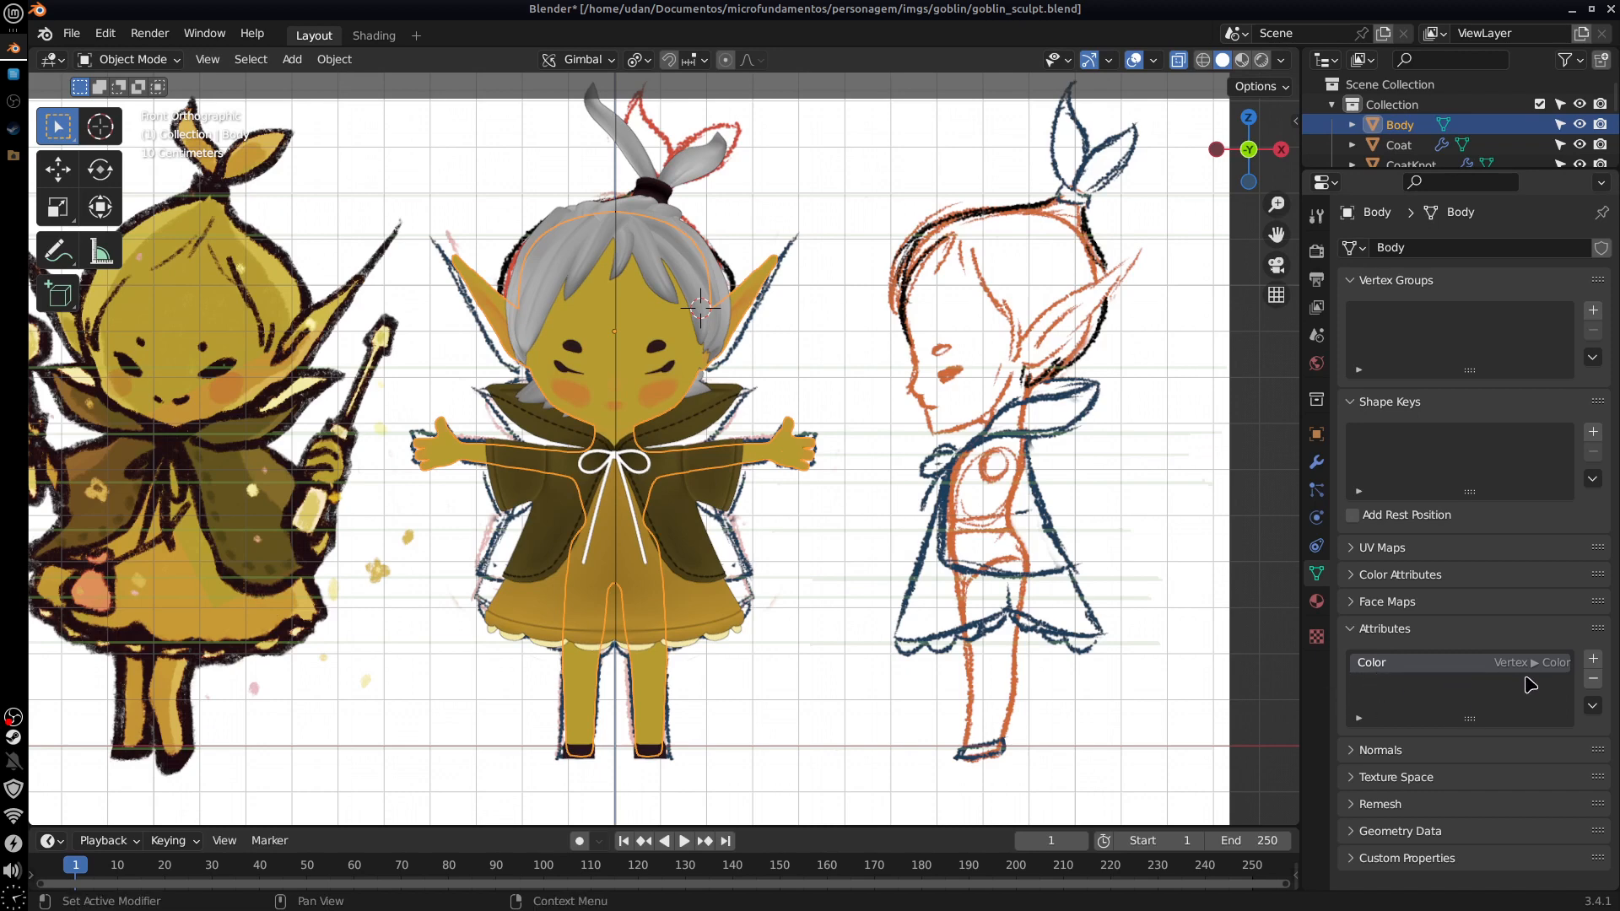
pyautogui.doubleClick(1392, 666)
pyautogui.click(374, 36)
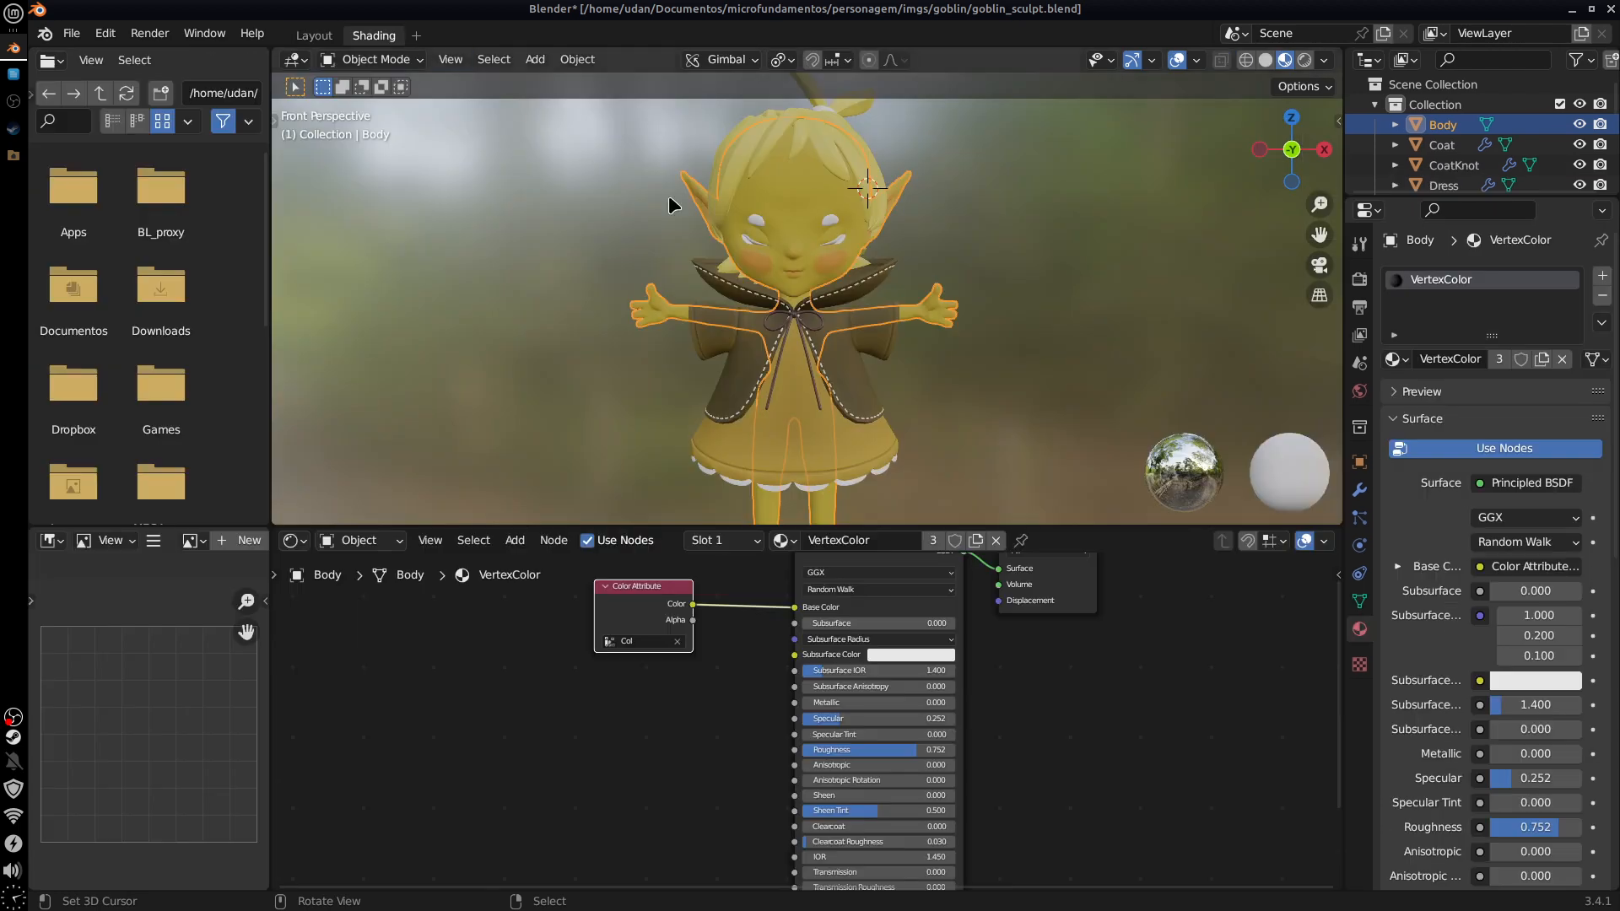
# Step: Assign the VertexColor material to the Eyebrown object
pyautogui.click(834, 216)
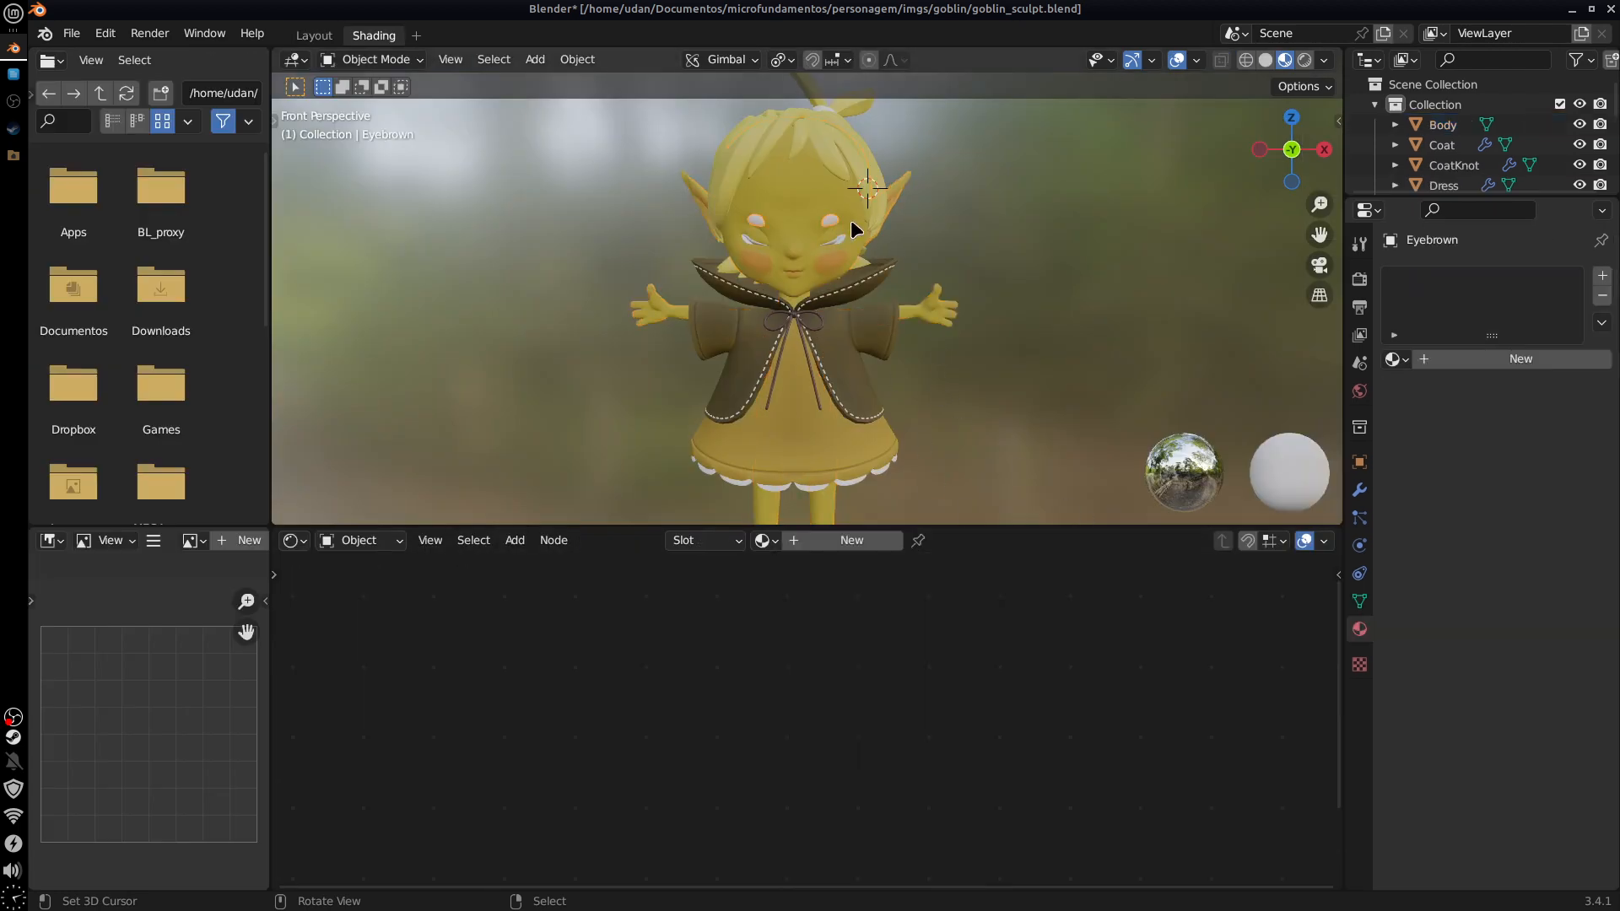
pyautogui.click(1395, 358)
pyautogui.click(1318, 428)
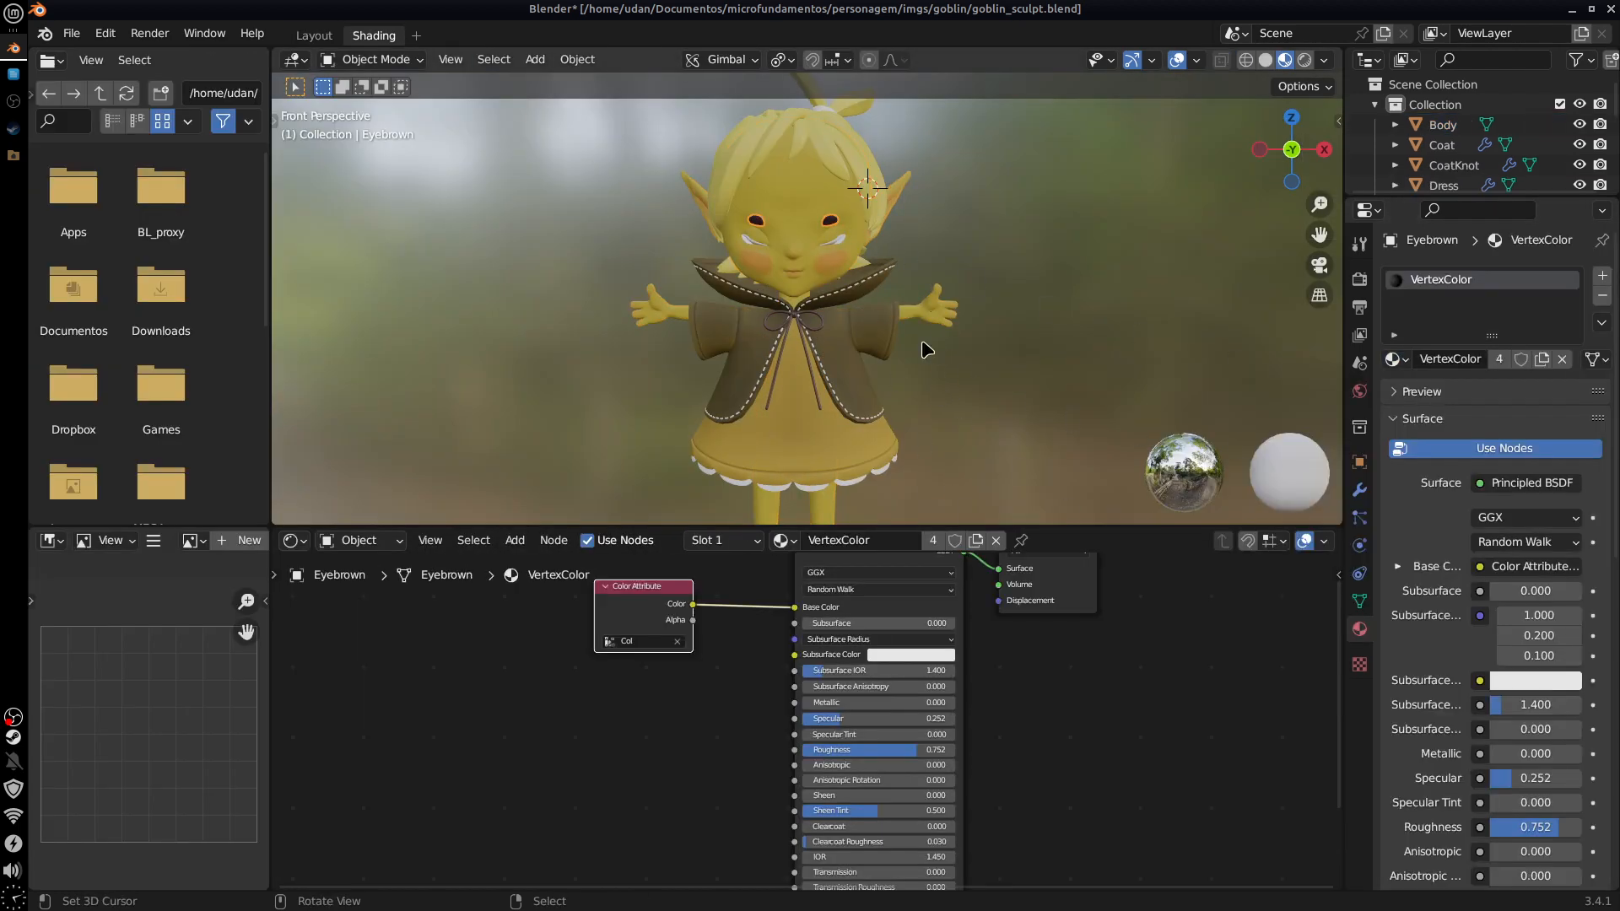
# Step: Assign the existing VertexColor material to the Eyelashes and HairKnot objects
pyautogui.click(840, 236)
pyautogui.click(1397, 358)
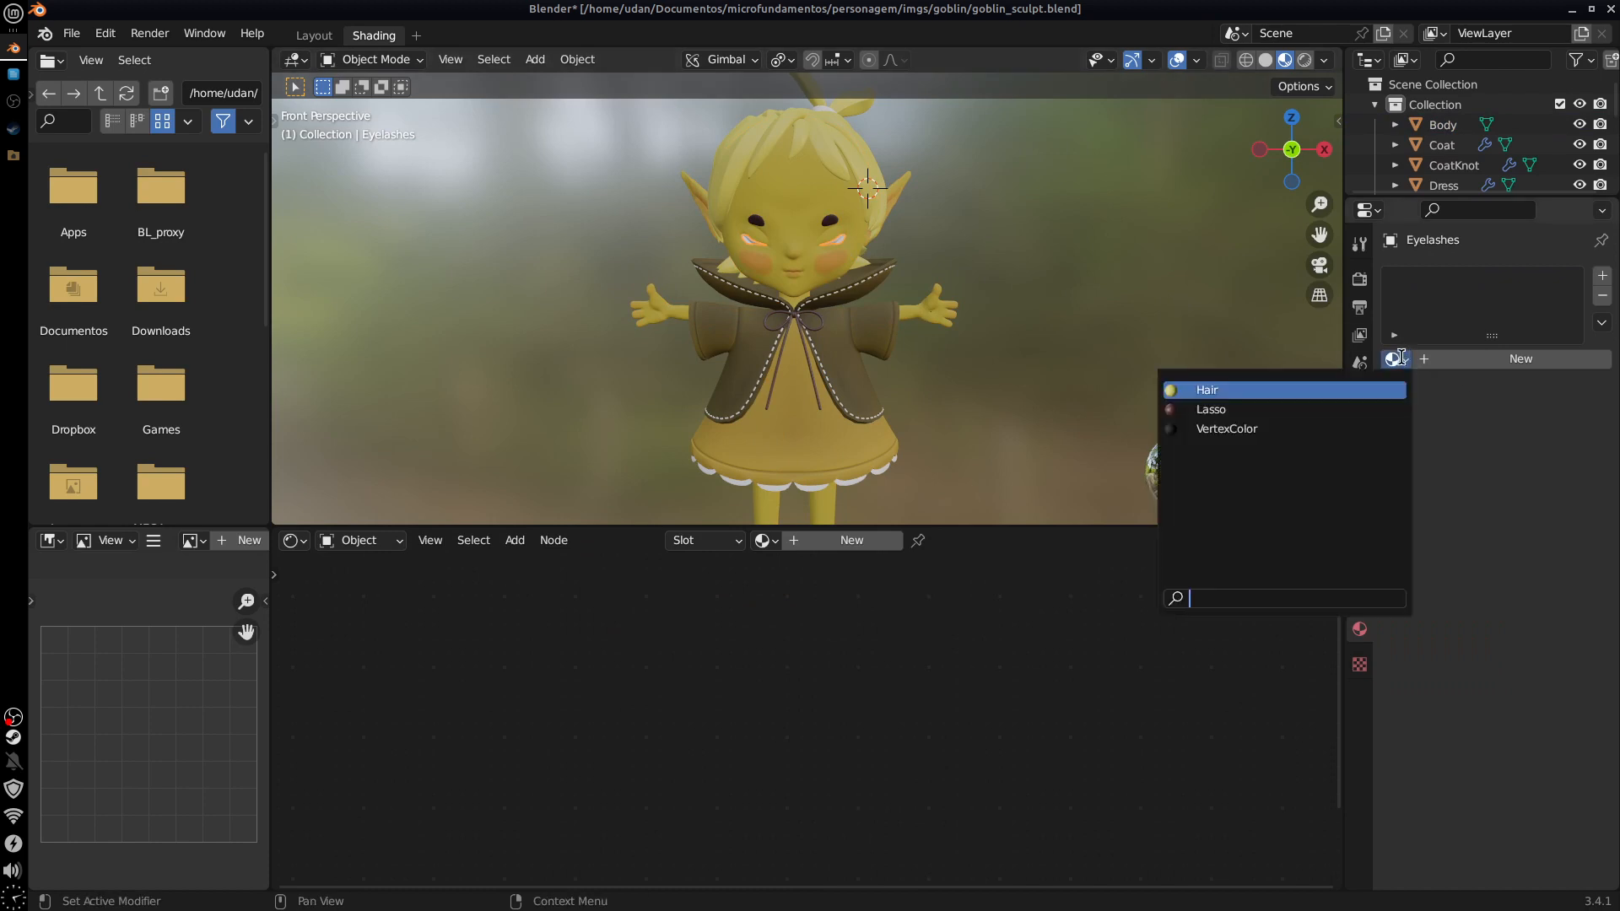
pyautogui.click(1334, 428)
pyautogui.click(823, 104)
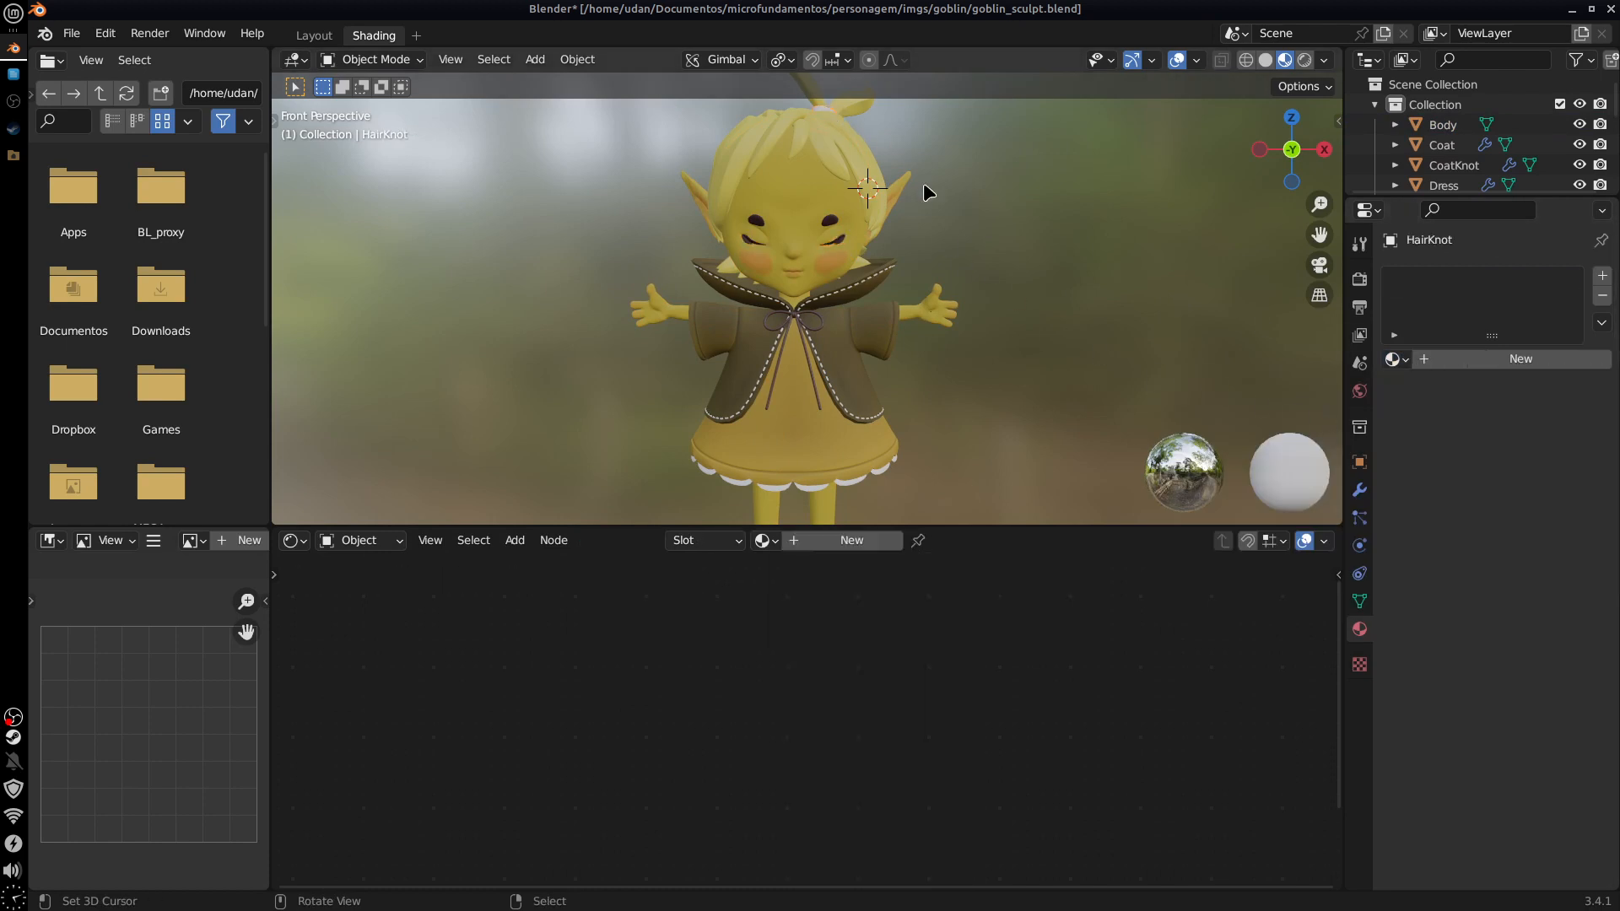
pyautogui.moveTo(923, 182); pyautogui.dragTo(953, 194, button='middle')
pyautogui.click(1397, 358)
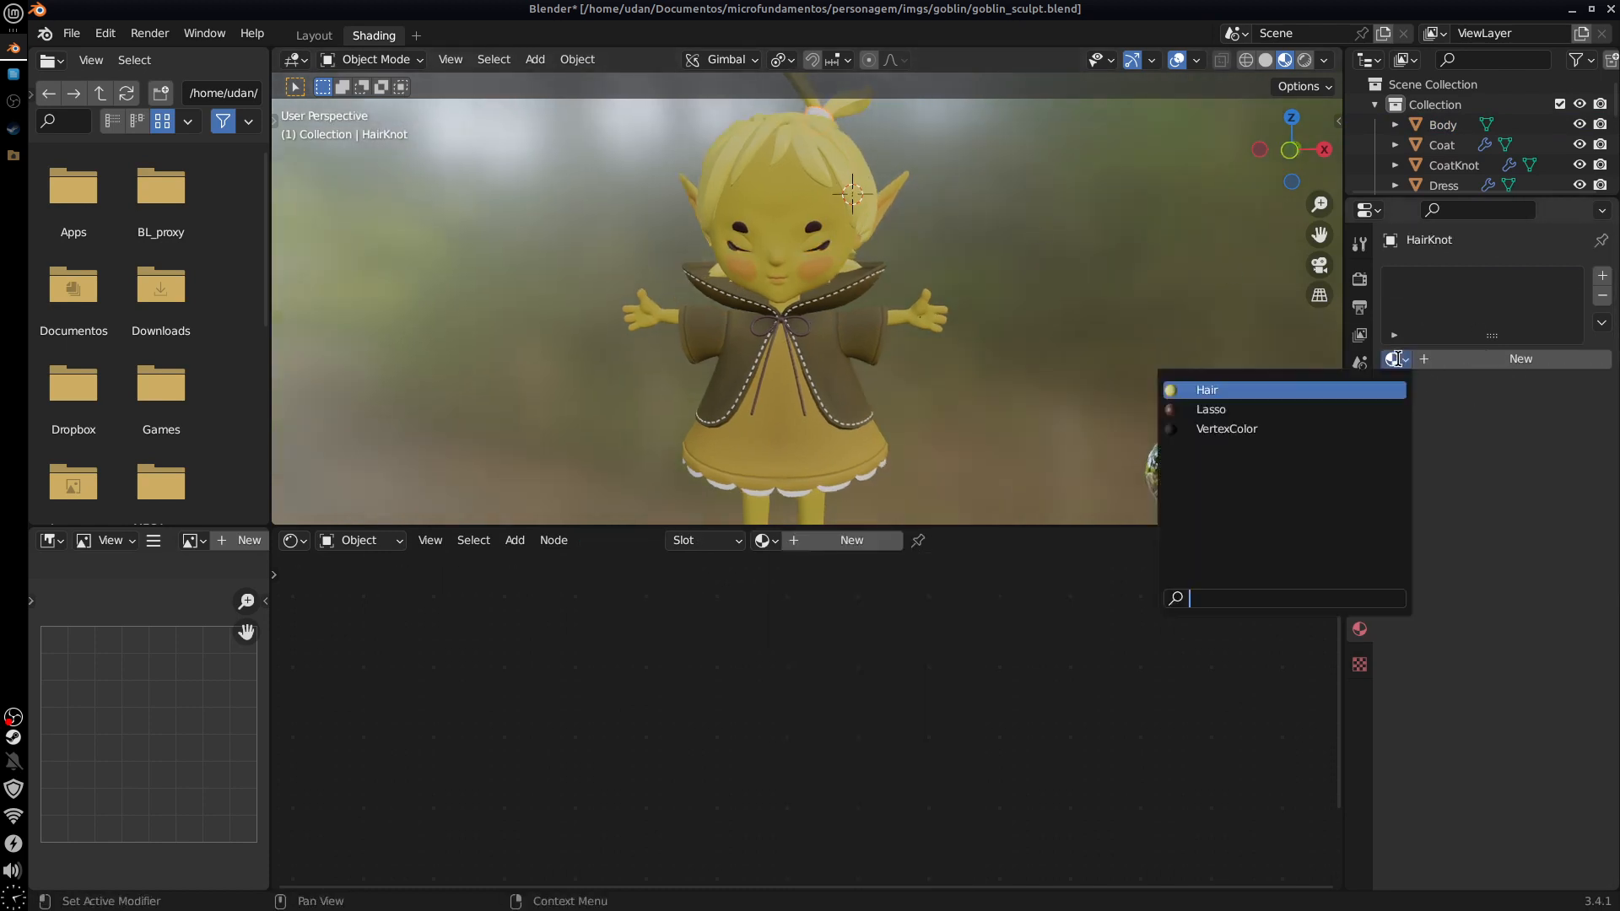
pyautogui.click(1290, 429)
# Step: Assign the existing VertexColor material to the dress border (DressbORDER) and the Shoe
pyautogui.moveTo(1030, 470); pyautogui.dragTo(832, 479, button='middle')
pyautogui.click(835, 483)
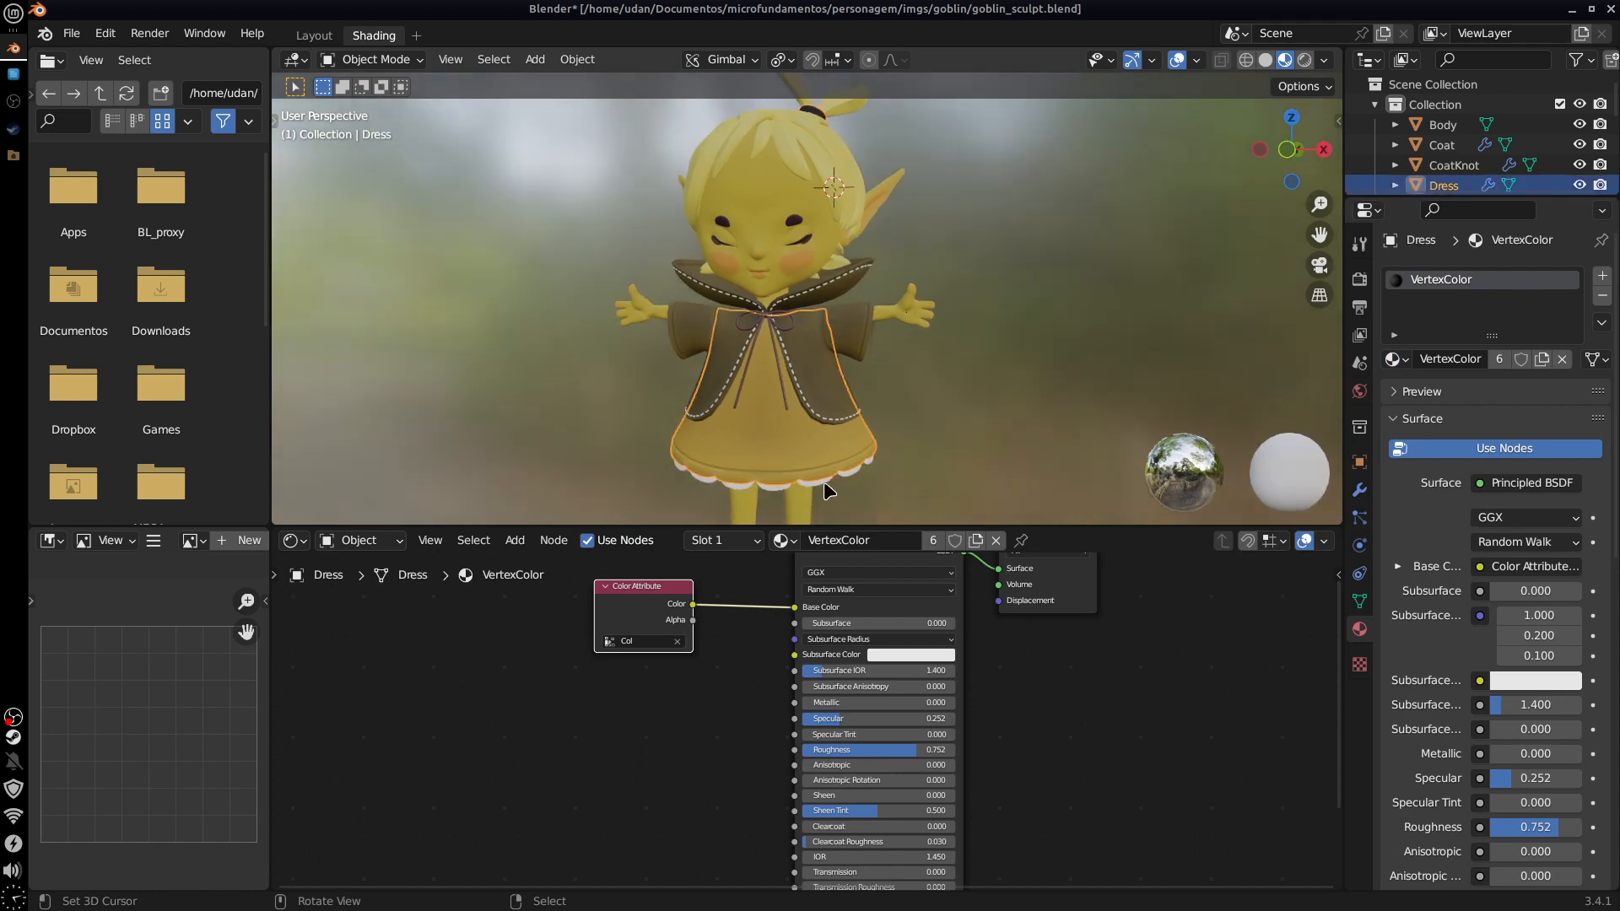
pyautogui.click(825, 483)
pyautogui.click(1396, 358)
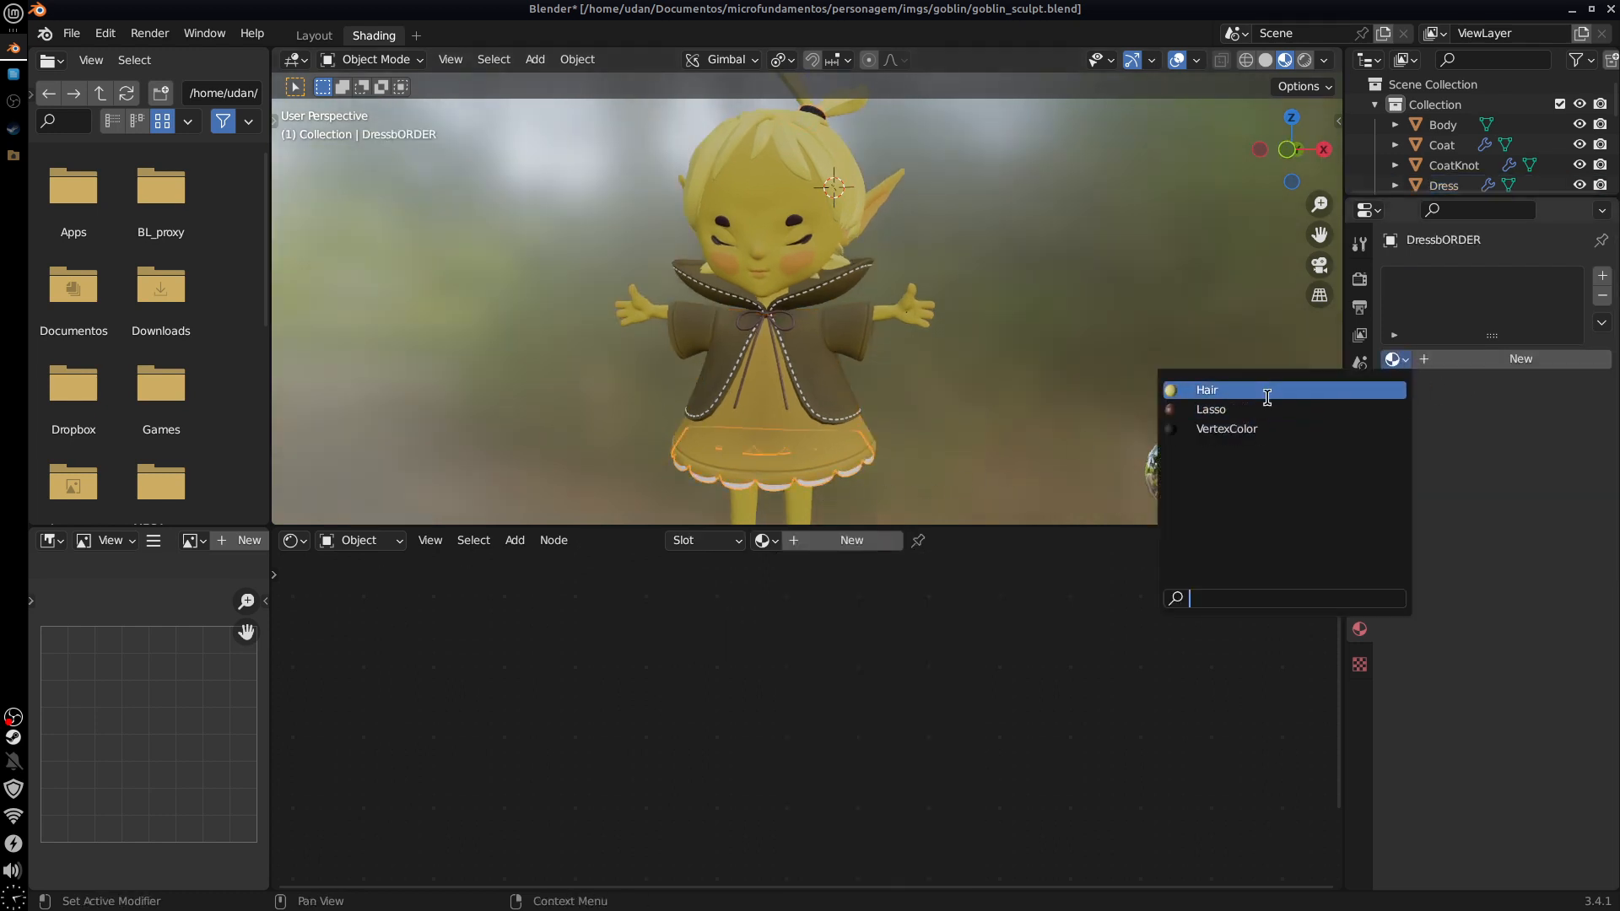
pyautogui.click(1265, 428)
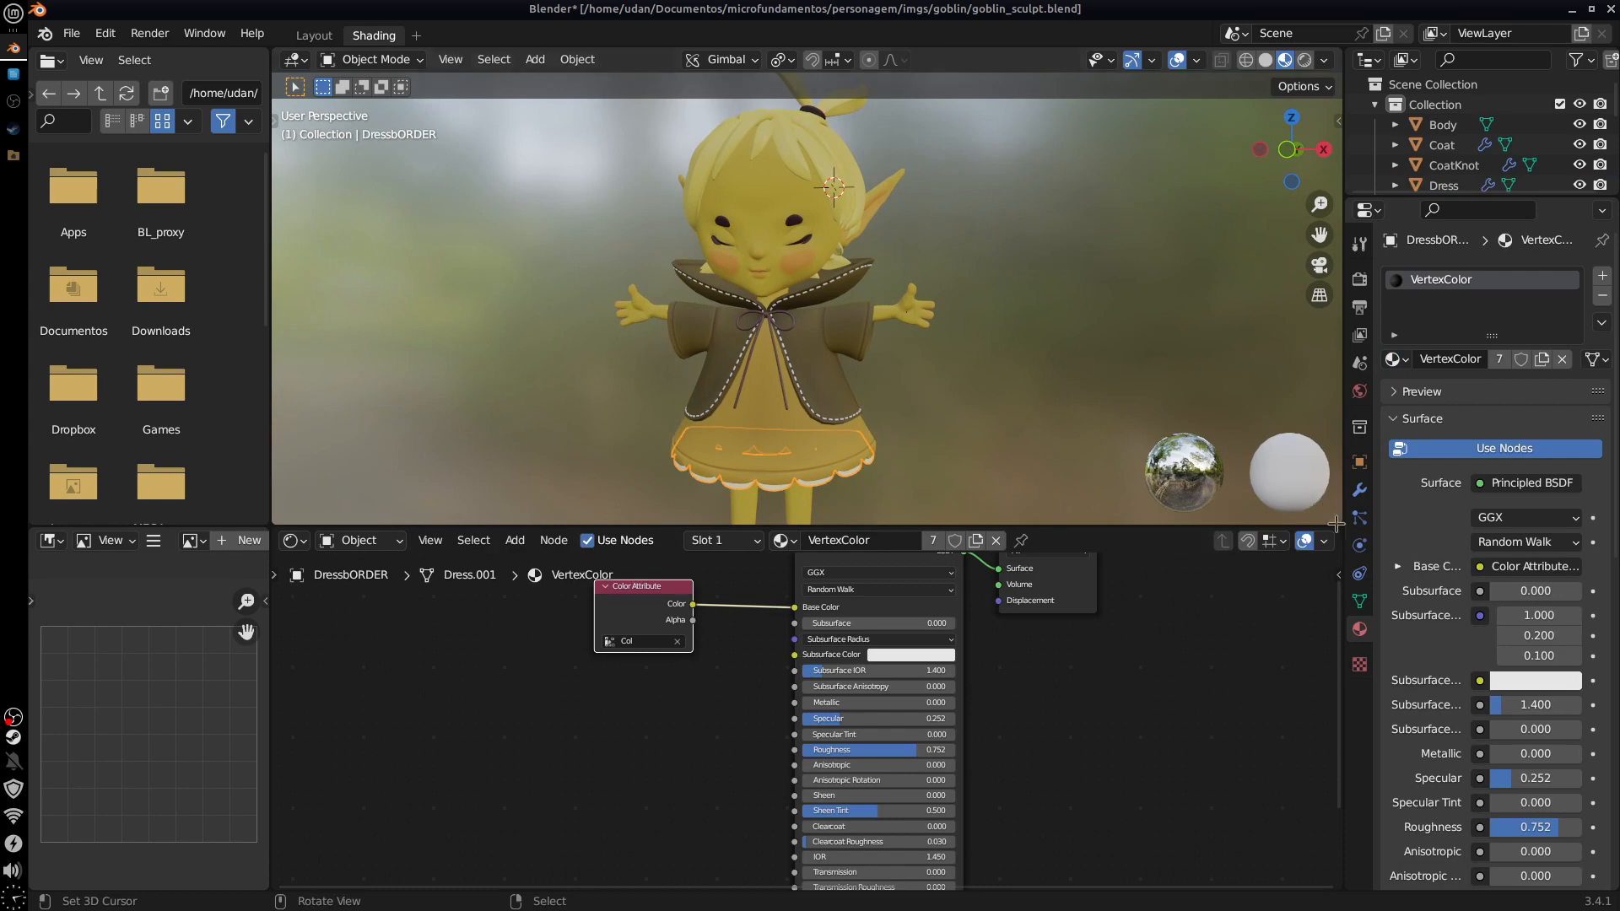
pyautogui.moveTo(1096, 472)
pyautogui.mouseDown(button='middle')
pyautogui.moveTo(938, 457)
pyautogui.moveTo(977, 307)
pyautogui.mouseUp(button='middle')
pyautogui.click(777, 398)
pyautogui.click(1396, 359)
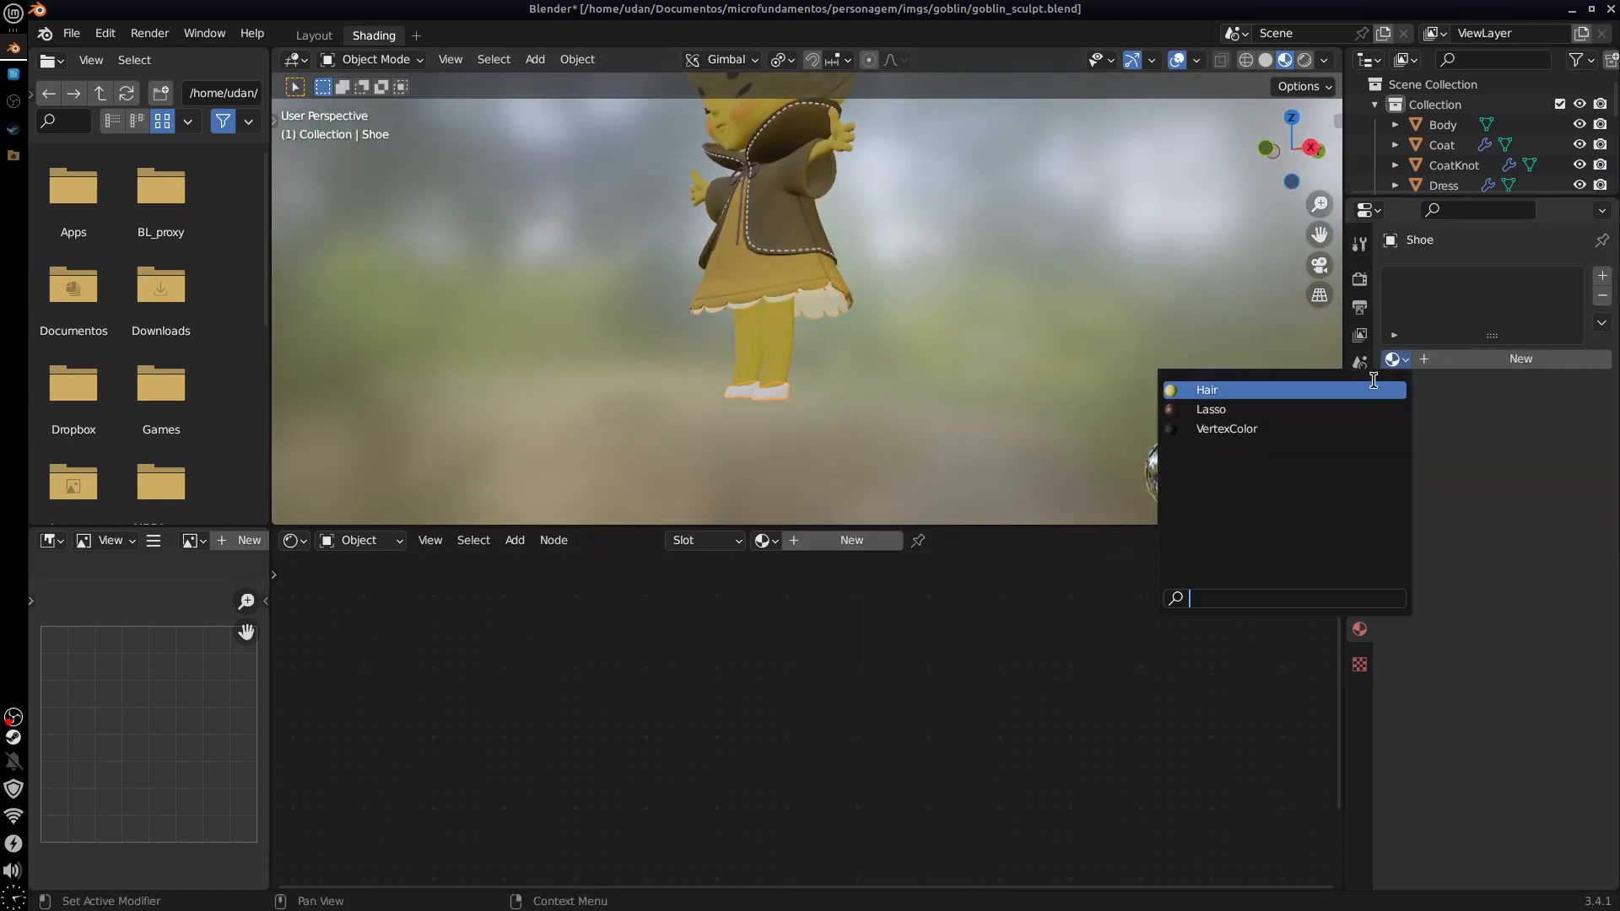
pyautogui.click(1227, 429)
# Step: Enlarge the object list and assign the VertexColor material to the Sew object
pyautogui.moveTo(1077, 405)
pyautogui.mouseDown(button='middle')
pyautogui.moveTo(938, 398)
pyautogui.moveTo(1112, 403)
pyautogui.moveTo(1111, 428)
pyautogui.moveTo(1089, 425)
pyautogui.mouseUp(button='middle')
pyautogui.click(871, 181)
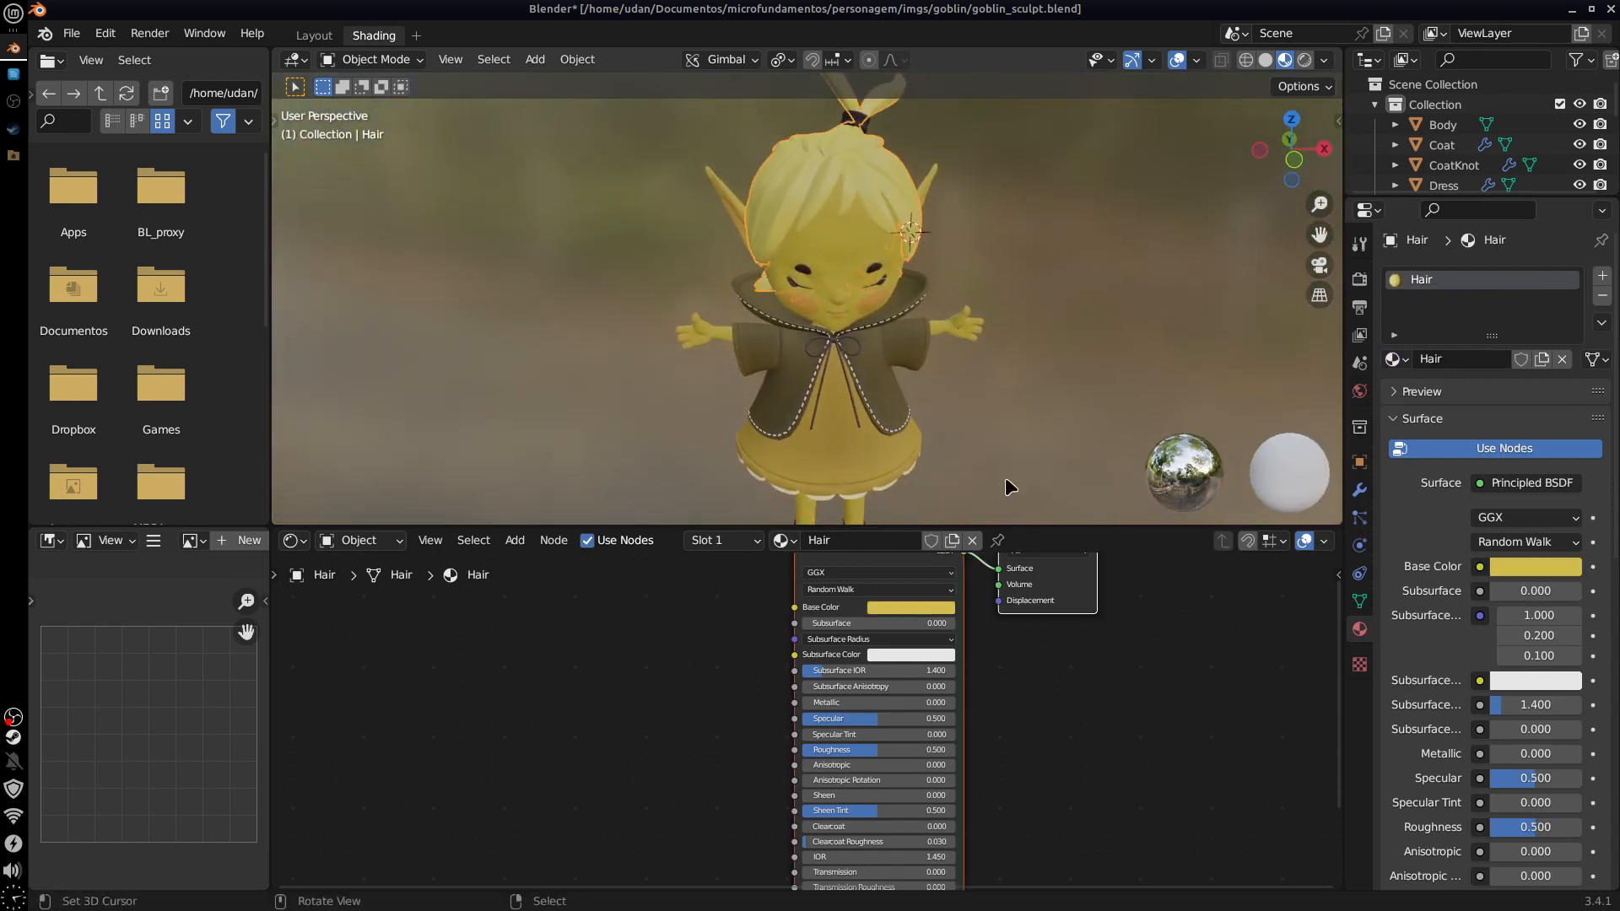
pyautogui.moveTo(1121, 686); pyautogui.dragTo(1143, 745, button='middle')
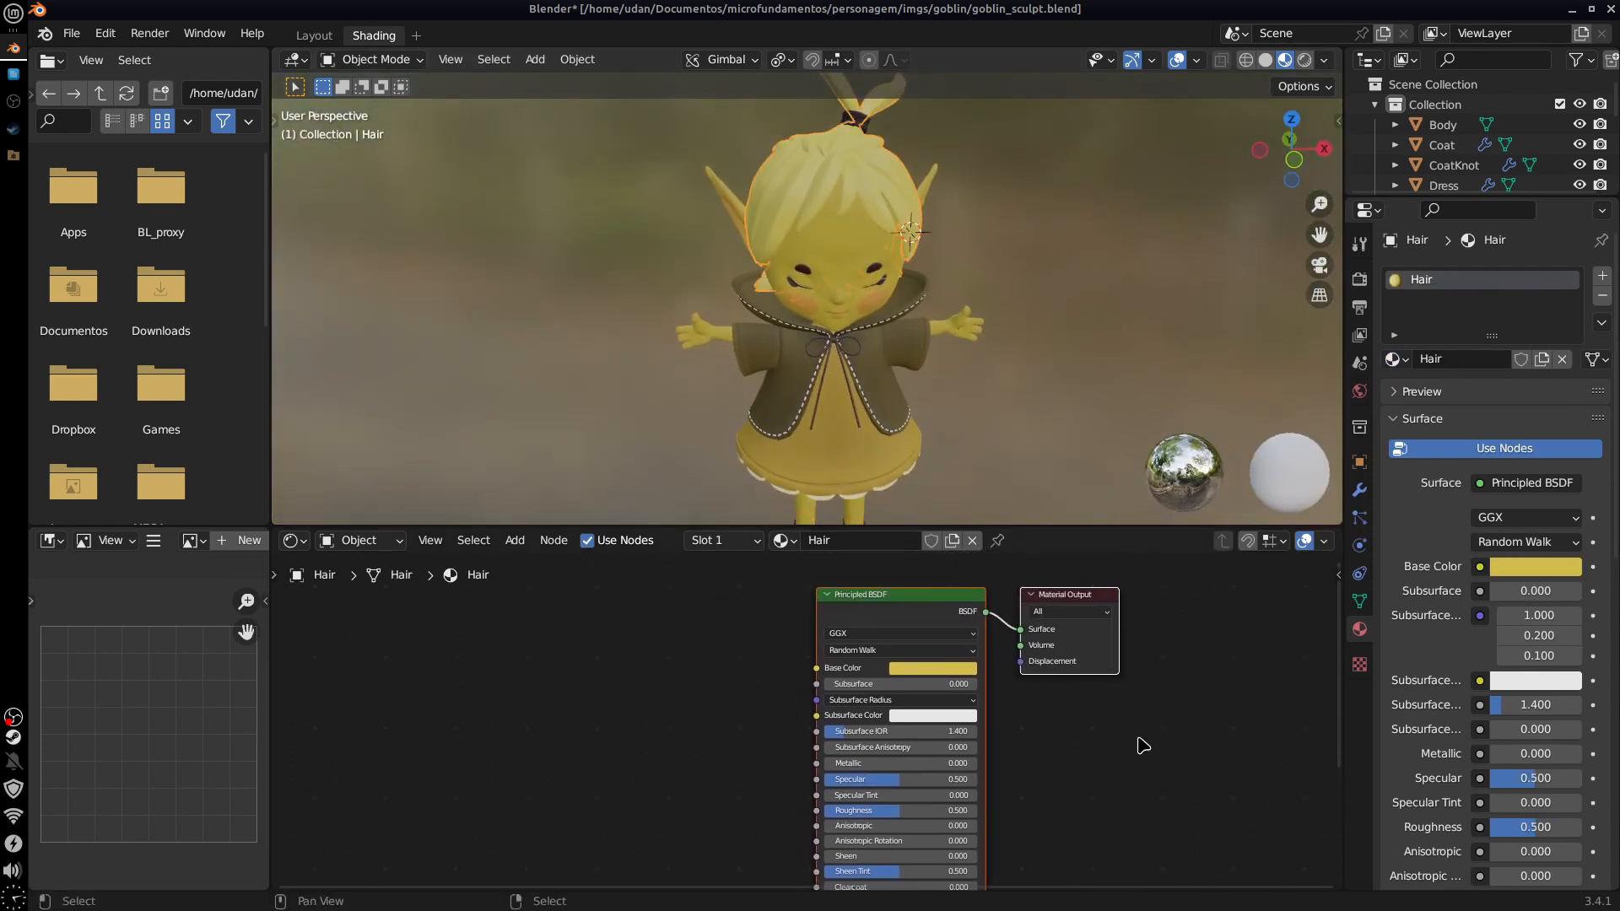
pyautogui.moveTo(1066, 470); pyautogui.dragTo(960, 344, button='middle')
pyautogui.scroll(8, 897, 418)
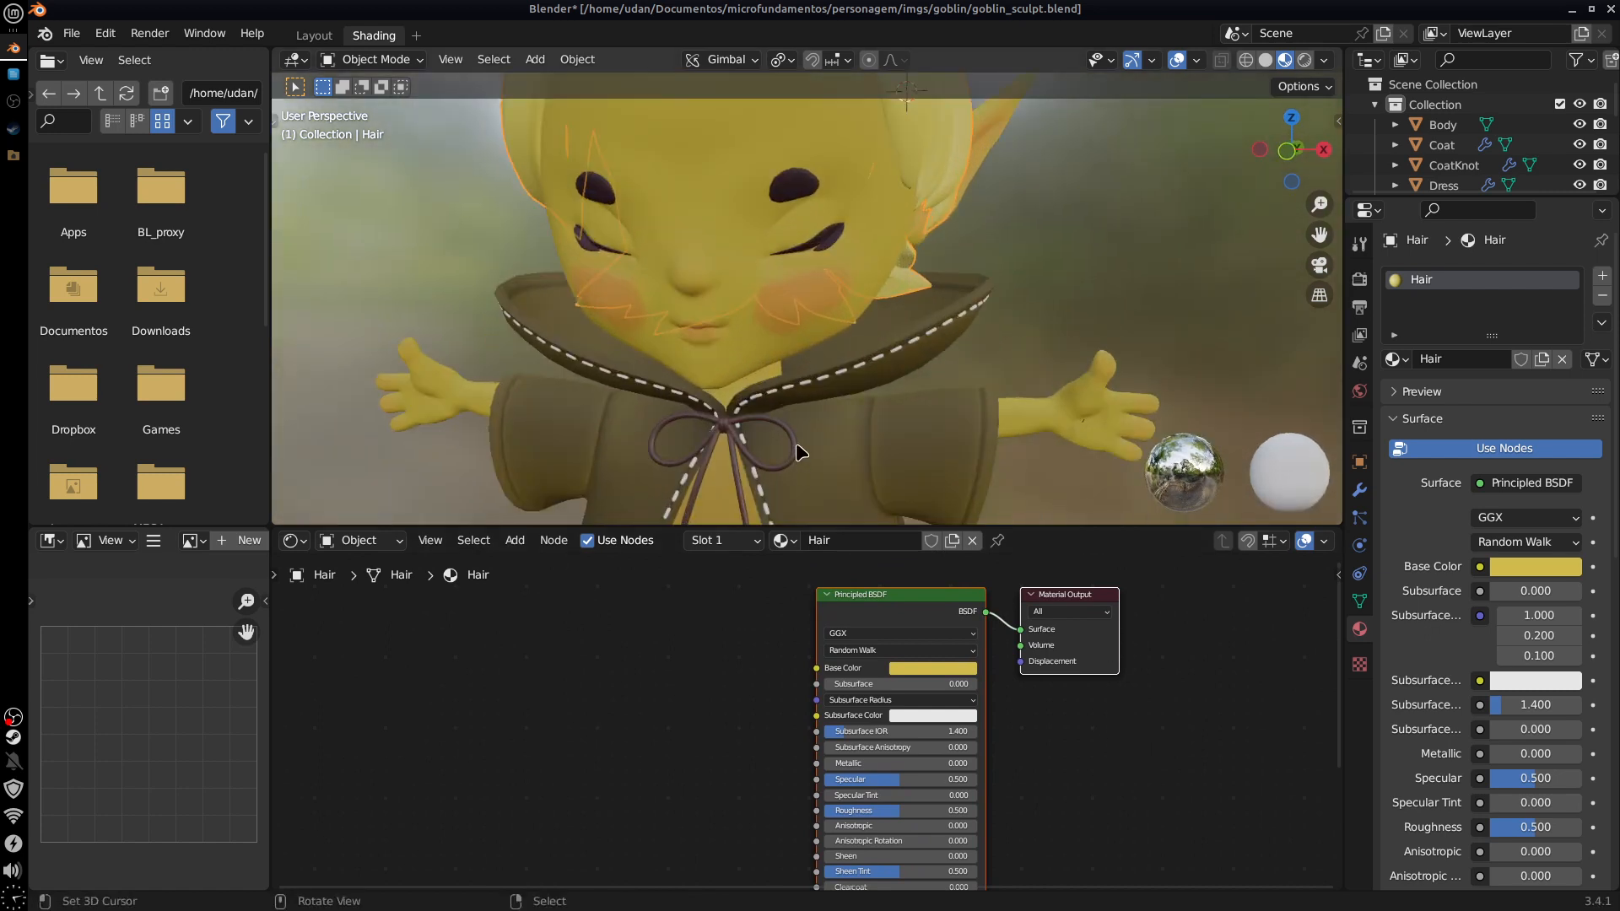
pyautogui.click(862, 406)
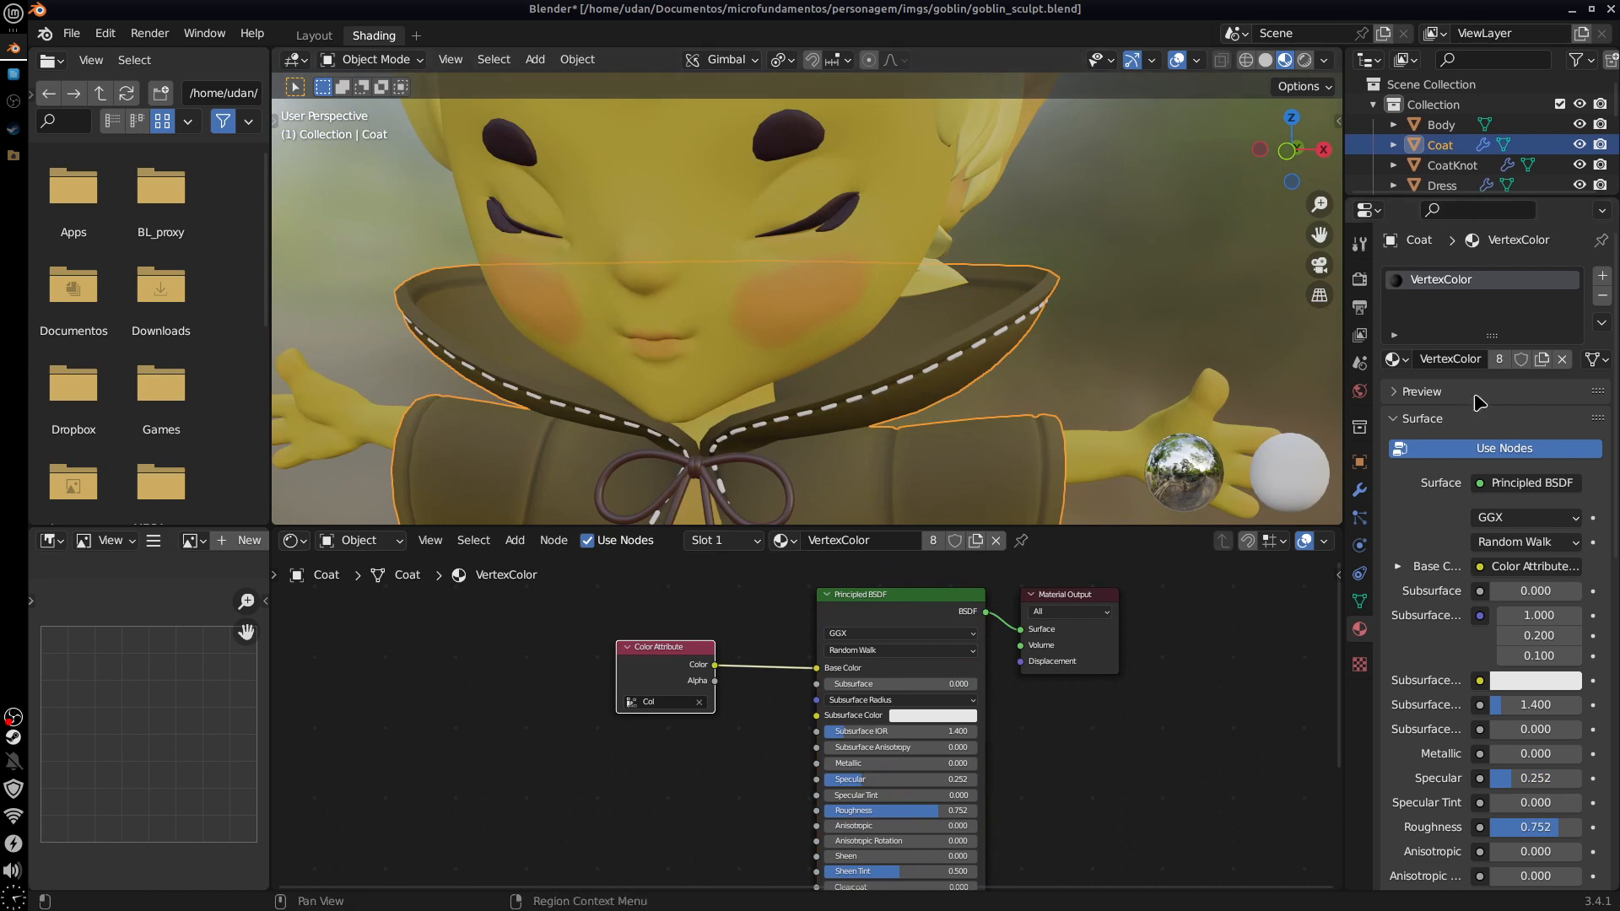
pyautogui.click(1486, 202)
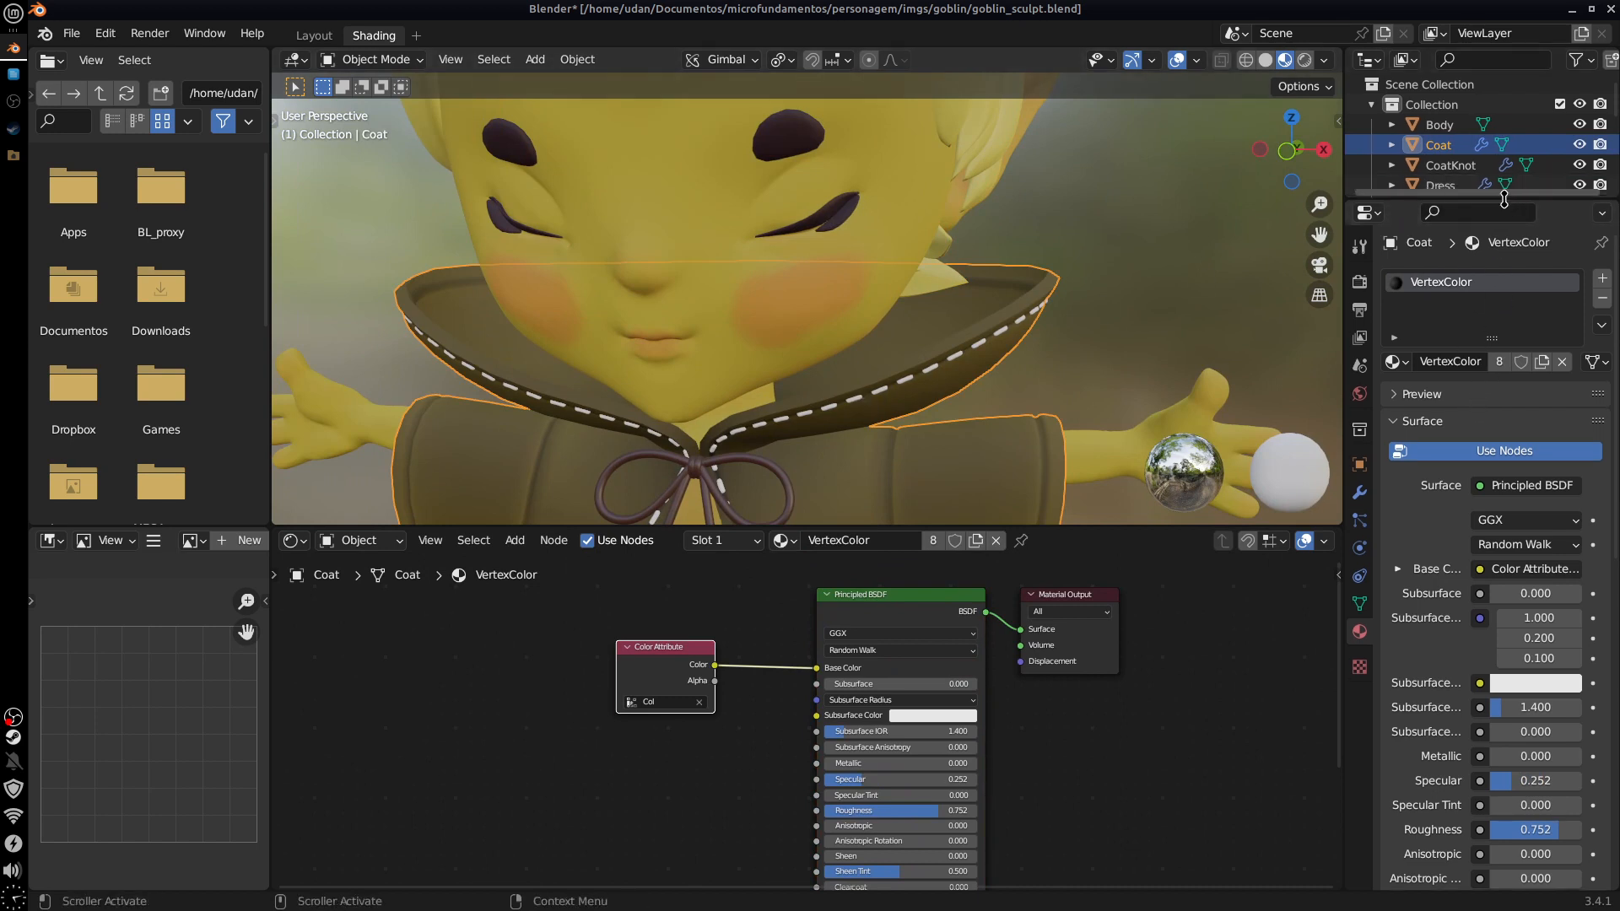
pyautogui.moveTo(1495, 197); pyautogui.dragTo(1504, 379)
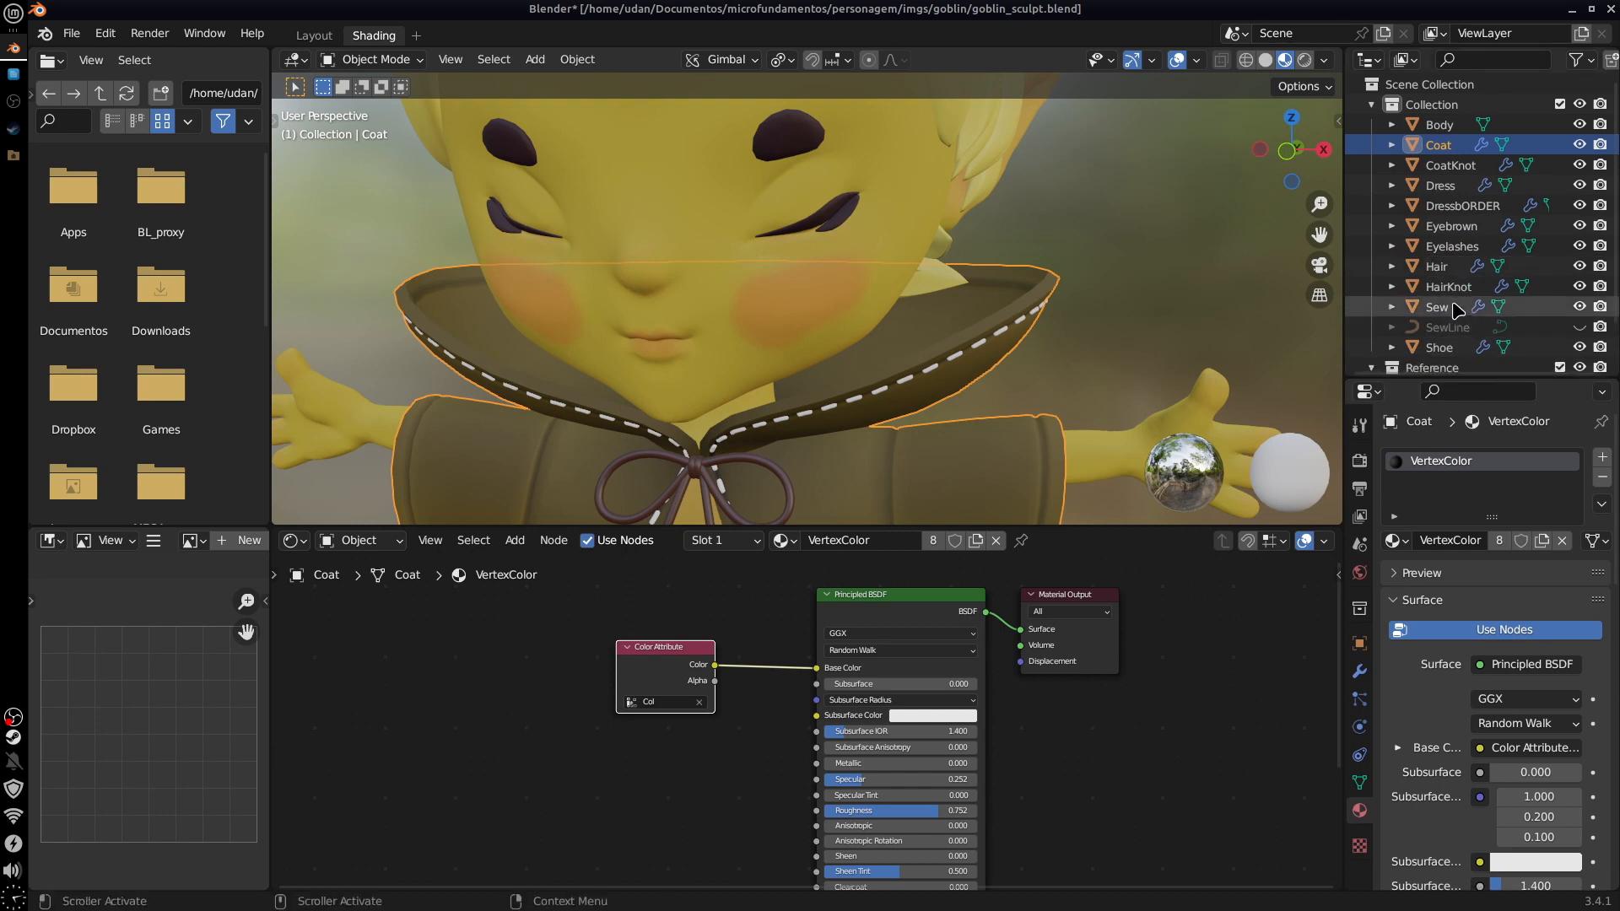
pyautogui.click(1437, 307)
pyautogui.click(1402, 543)
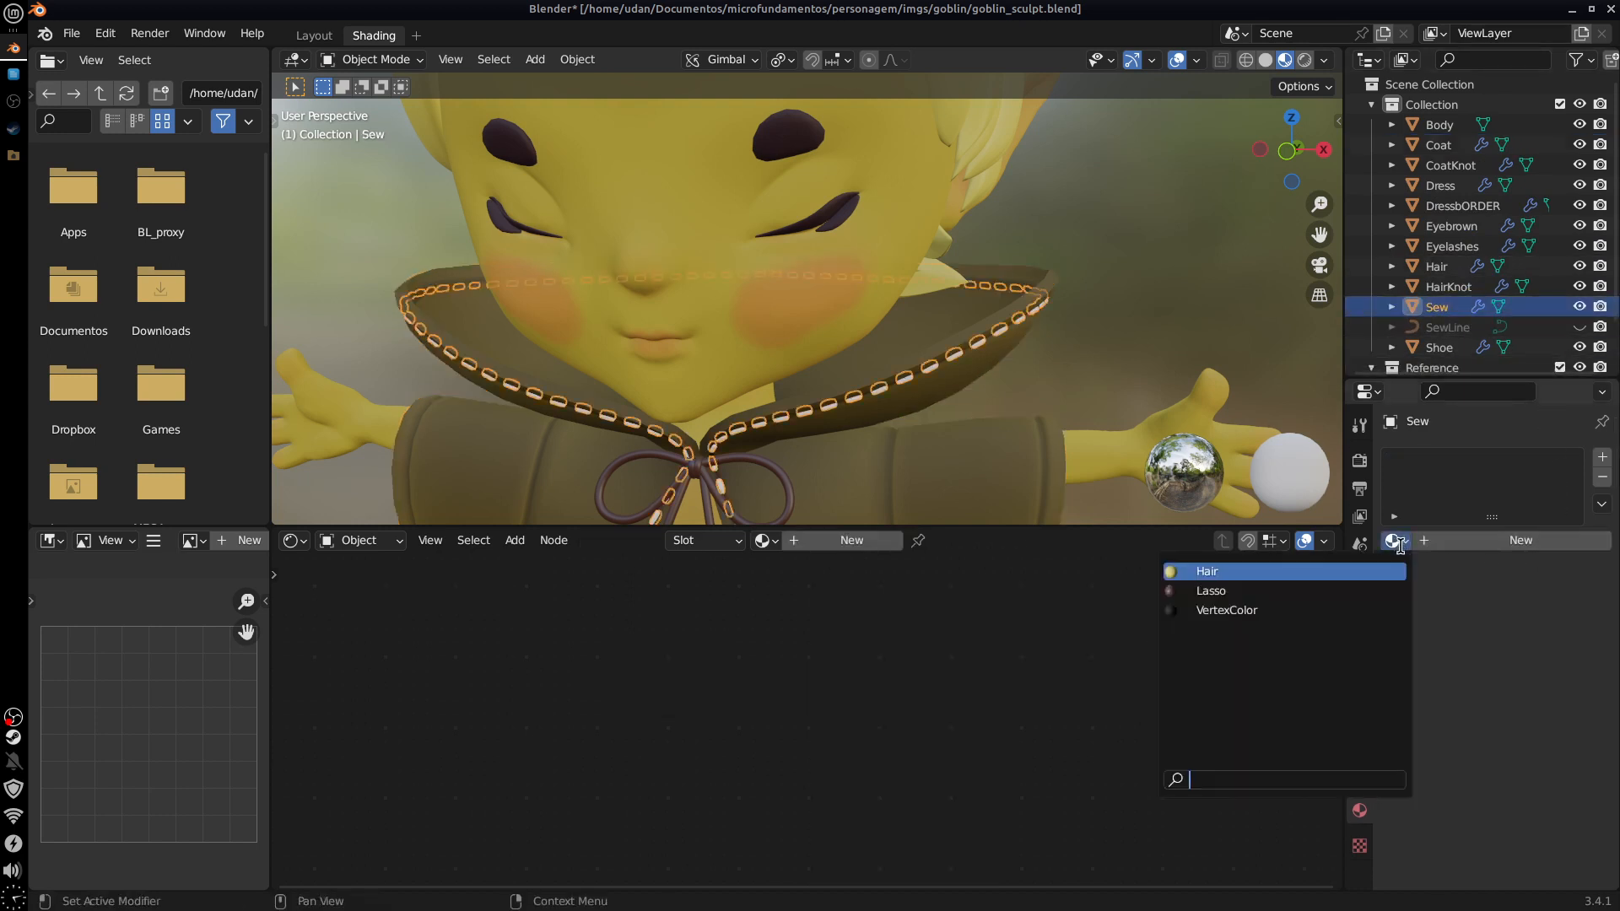
pyautogui.click(1266, 607)
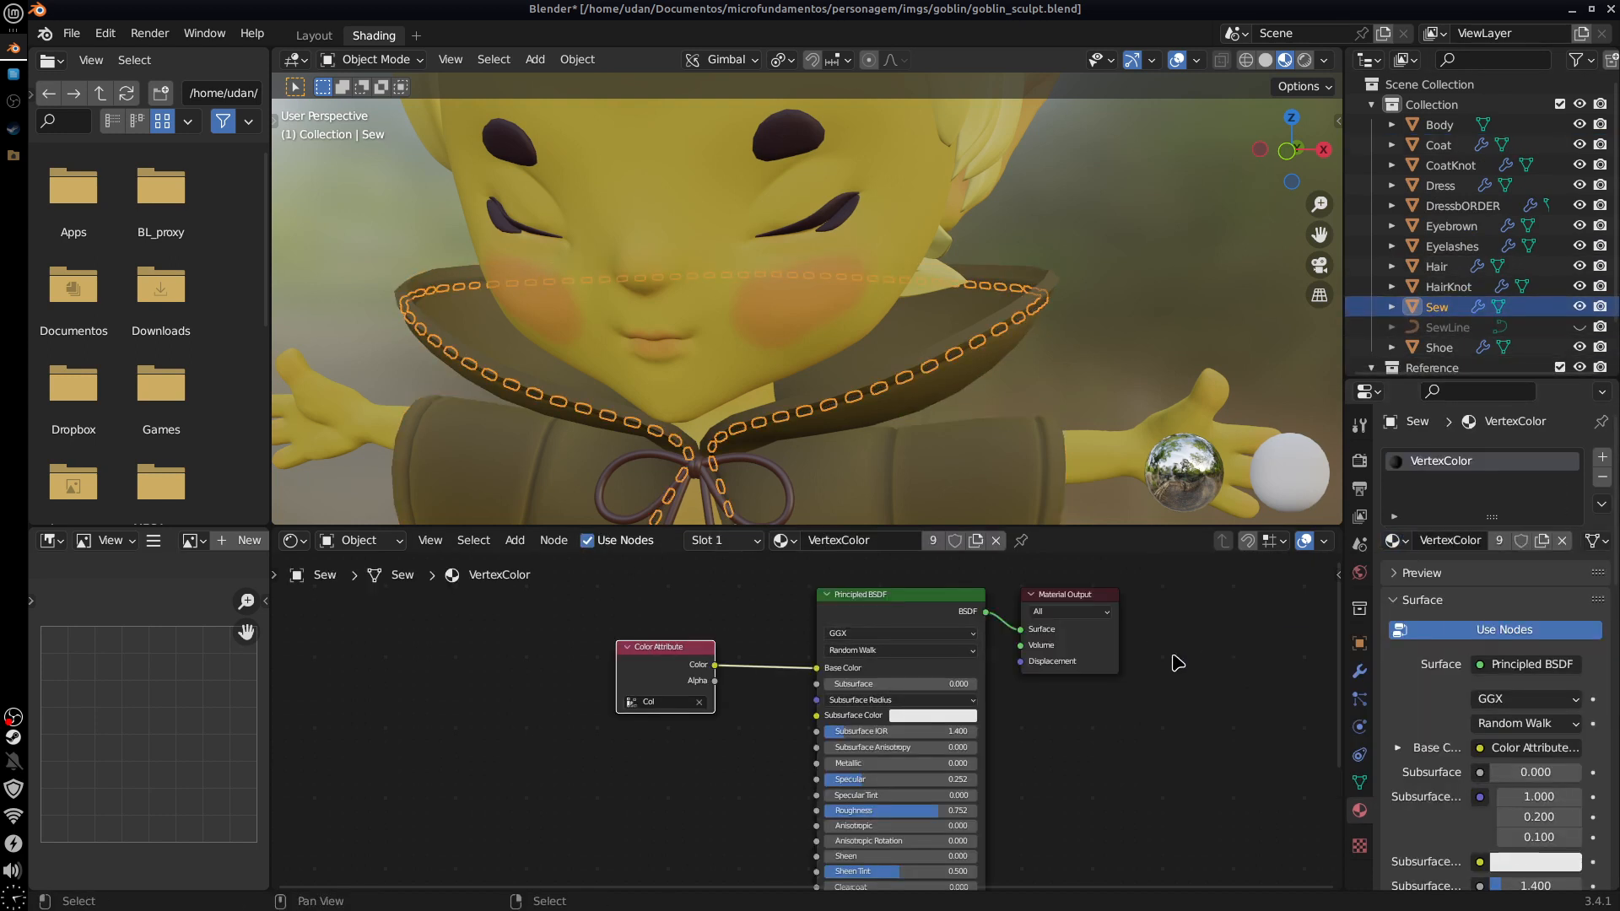
# Step: In the Hair object's material, add a Color Attribute node and link its Color output to Base Color
pyautogui.click(898, 303)
pyautogui.click(1011, 191)
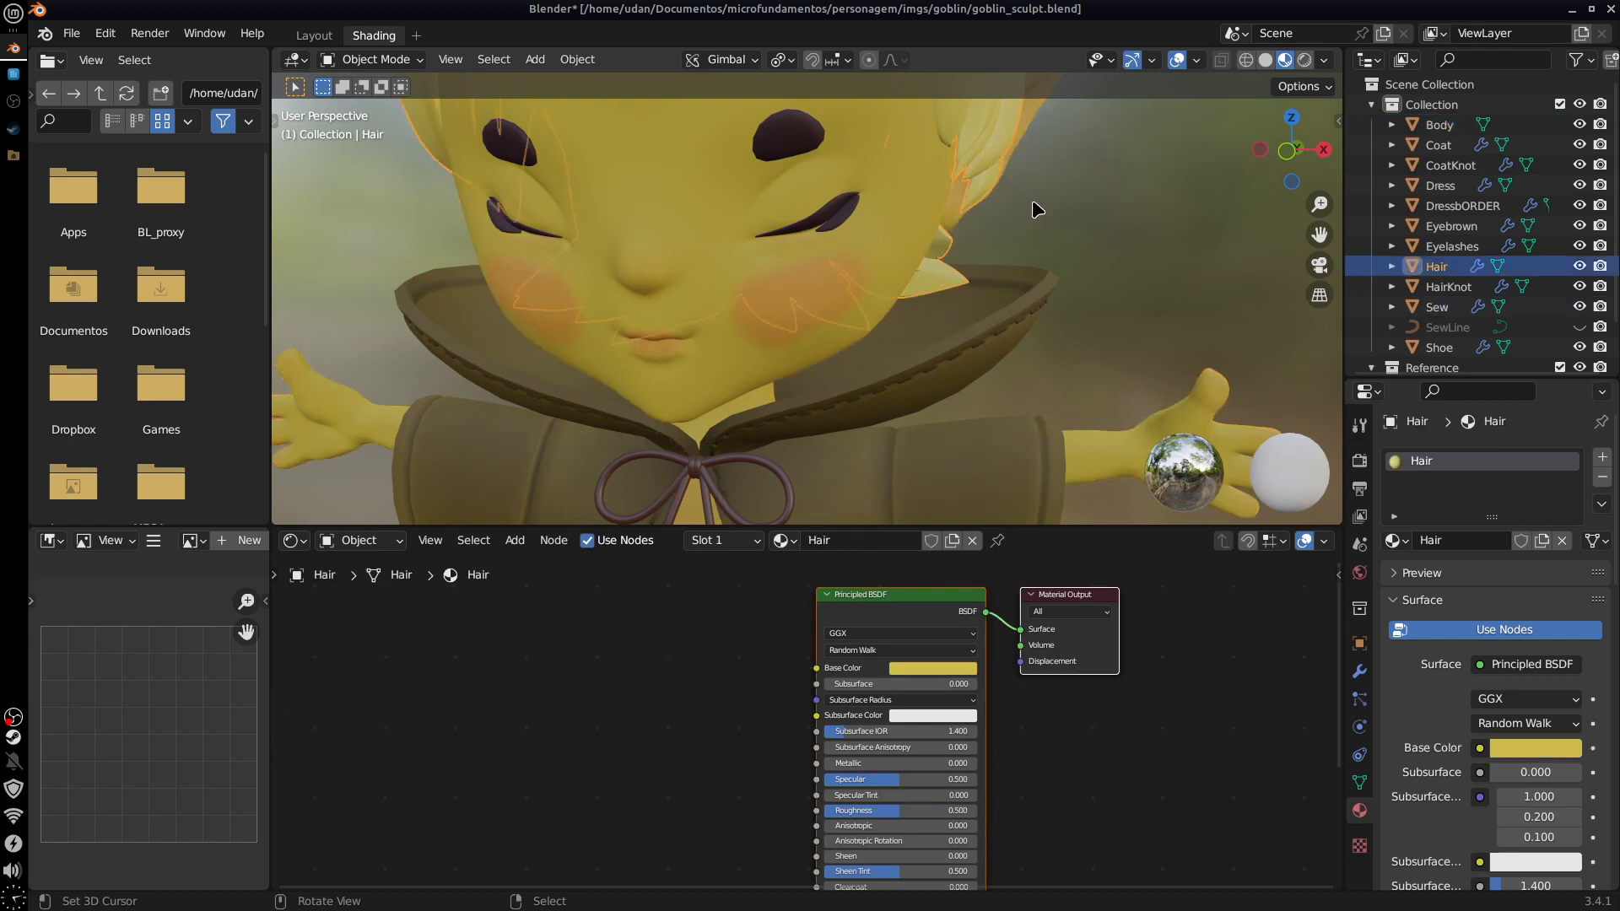
pyautogui.scroll(-8, 1046, 208)
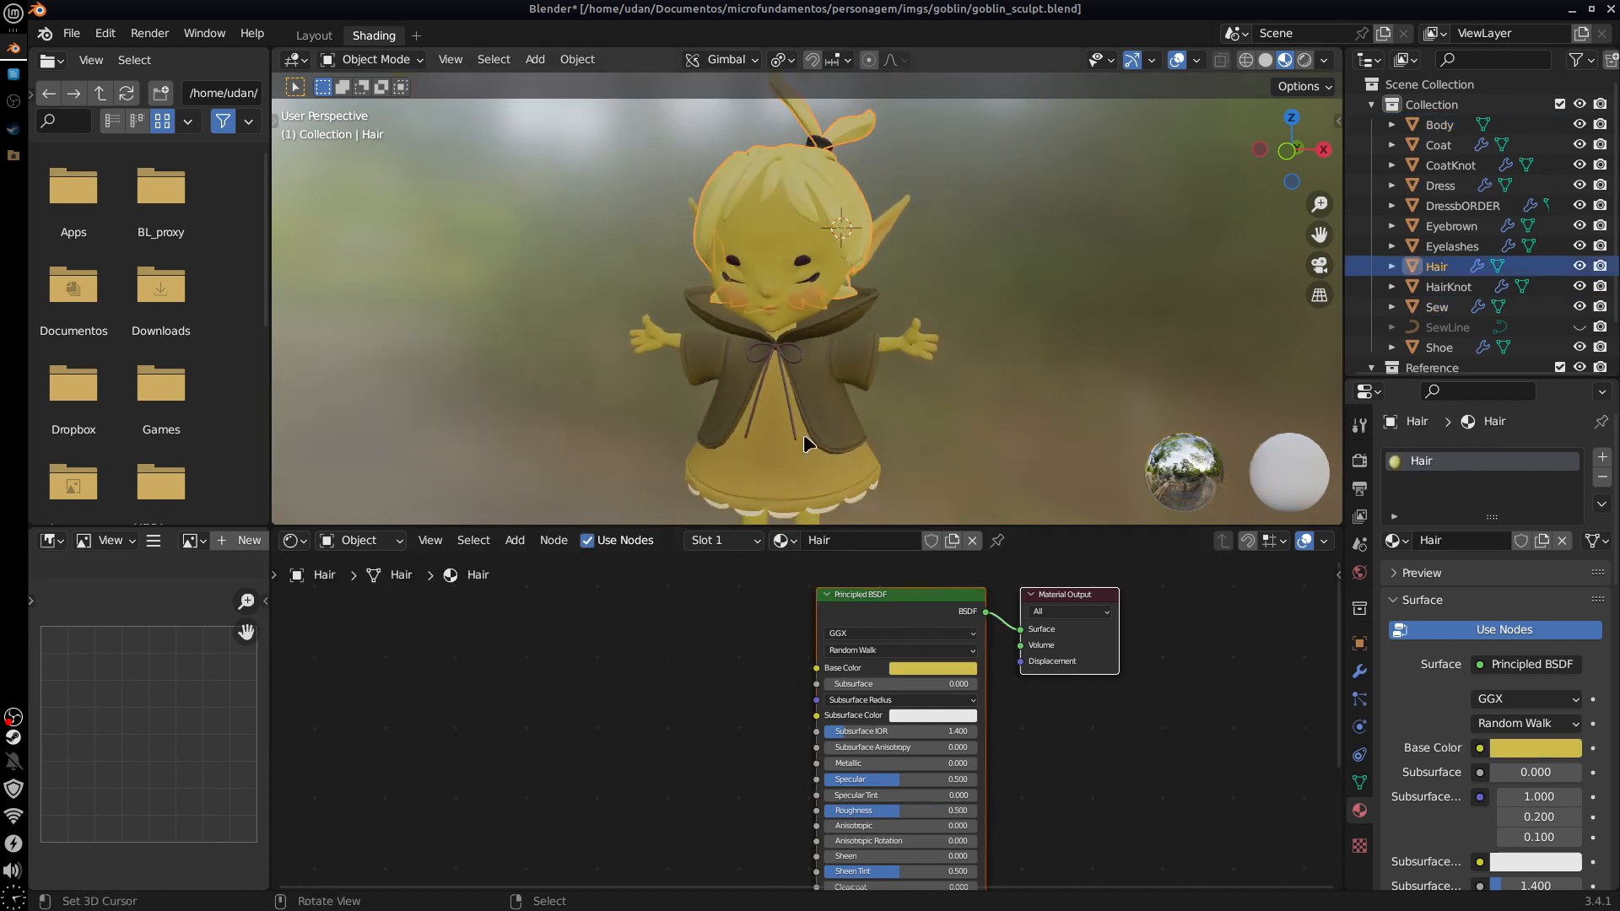
pyautogui.moveTo(717, 737); pyautogui.dragTo(739, 743, button='middle')
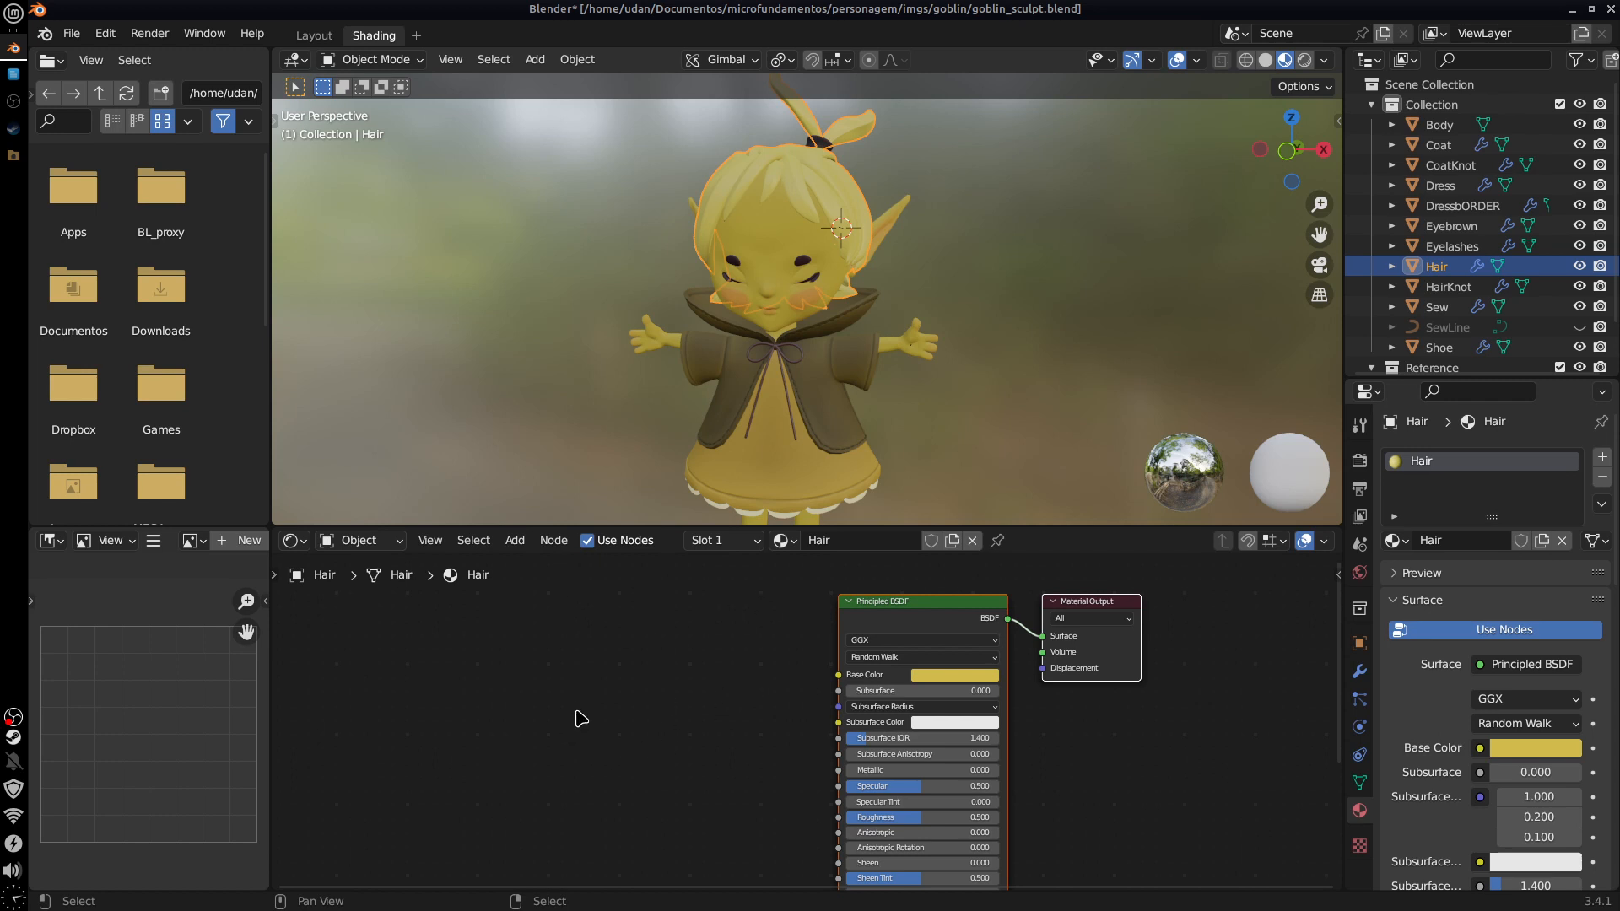
pyautogui.hotkey('shift', 'a')
pyautogui.moveTo(609, 698)
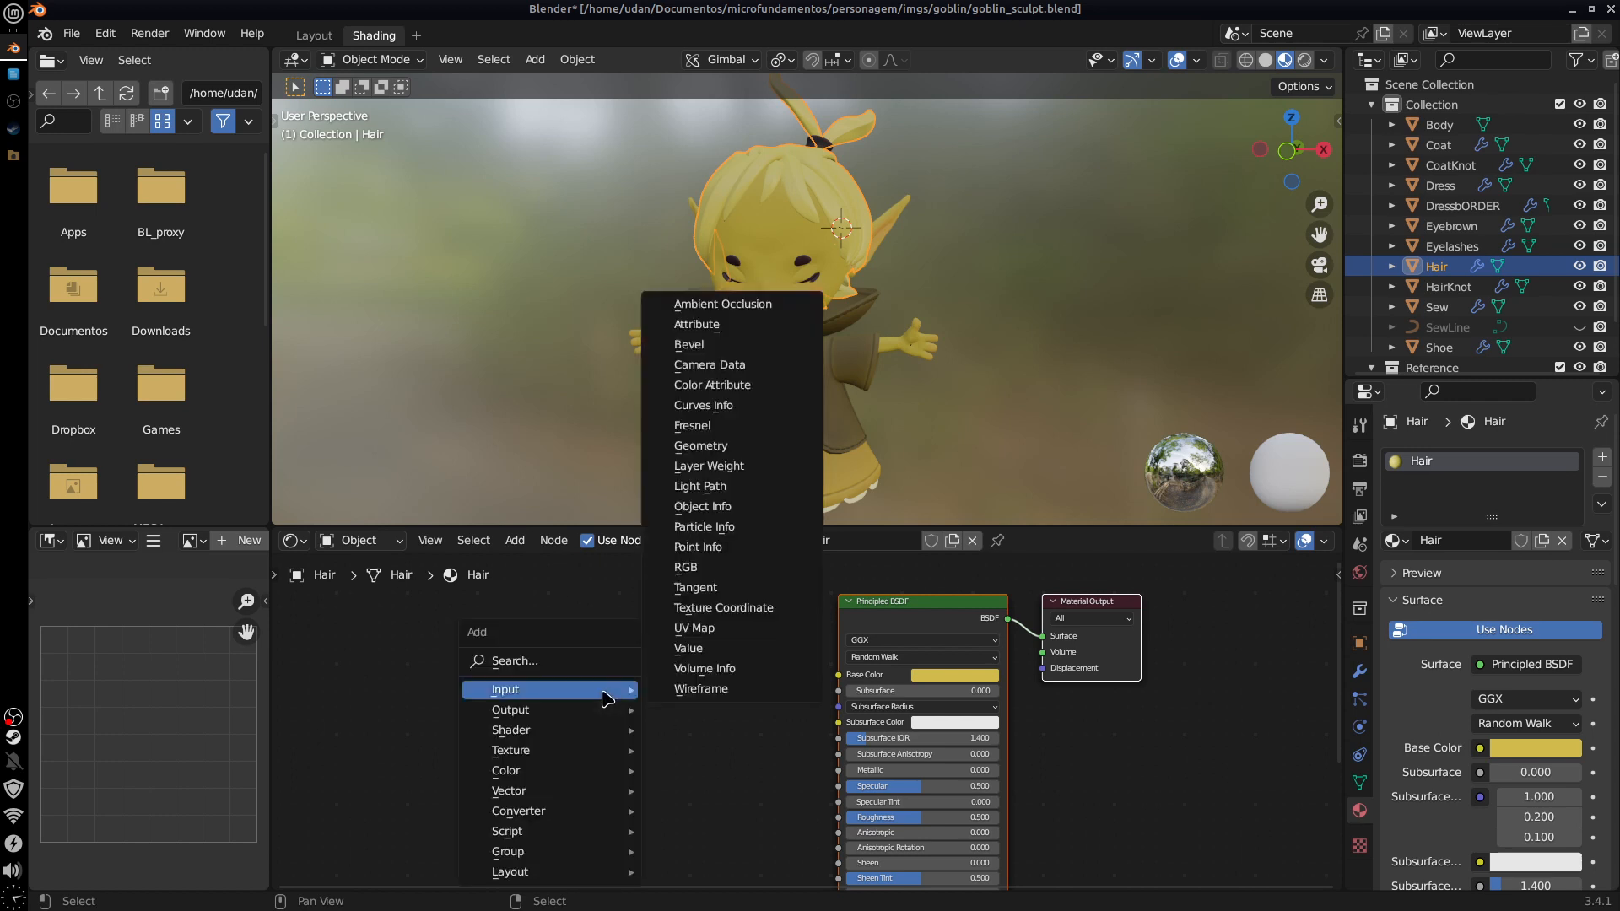
pyautogui.click(754, 387)
pyautogui.click(644, 685)
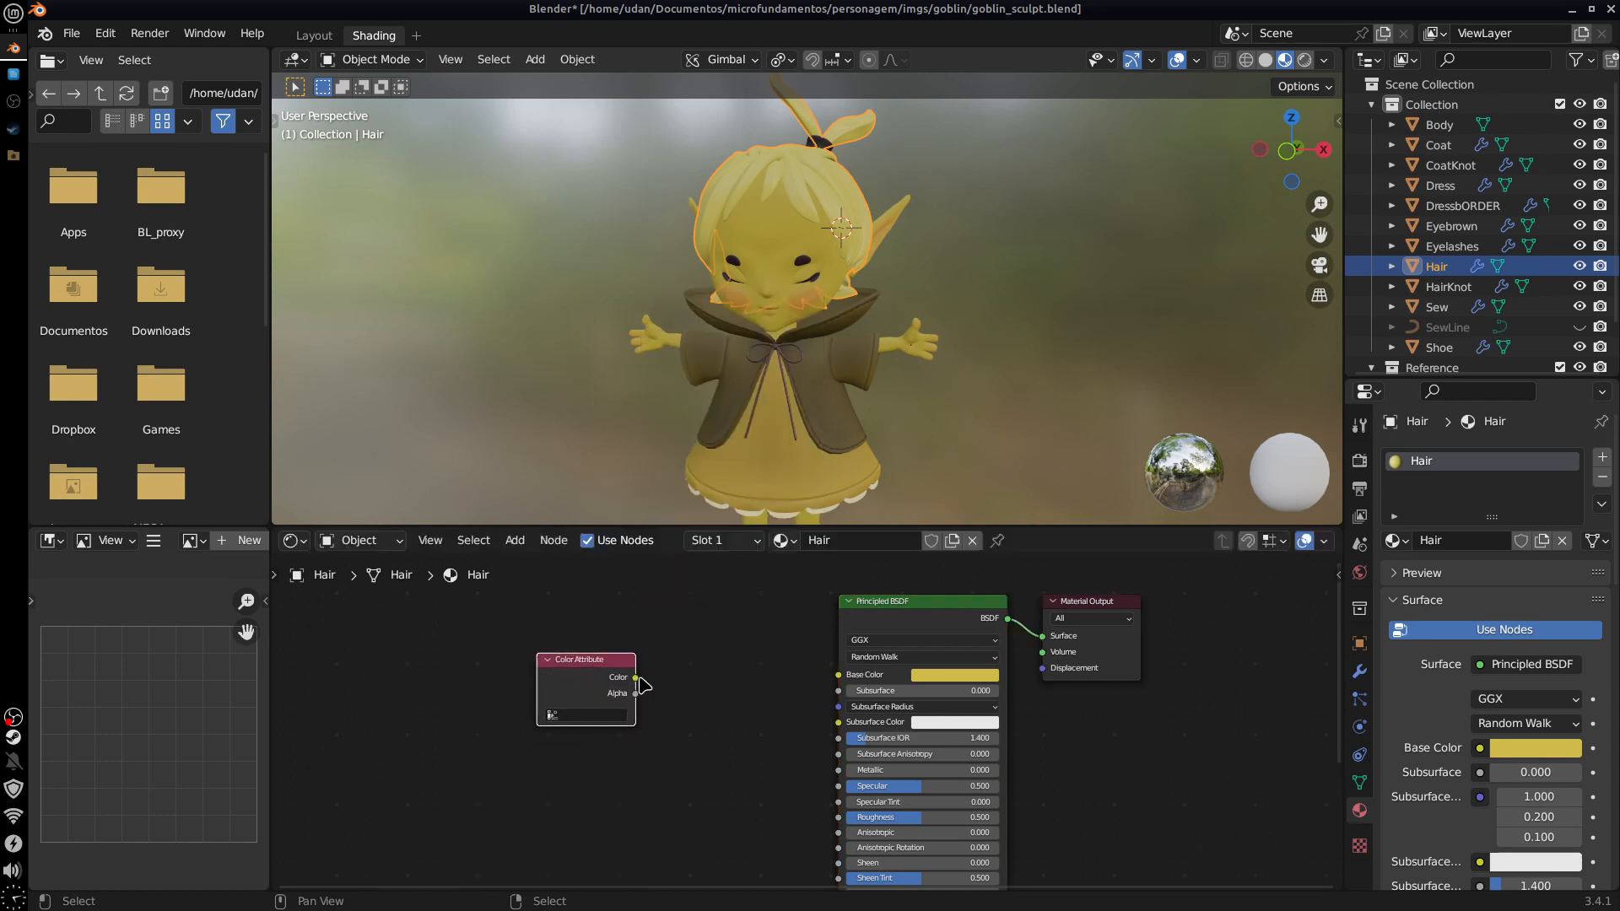
pyautogui.moveTo(603, 670); pyautogui.dragTo(838, 675)
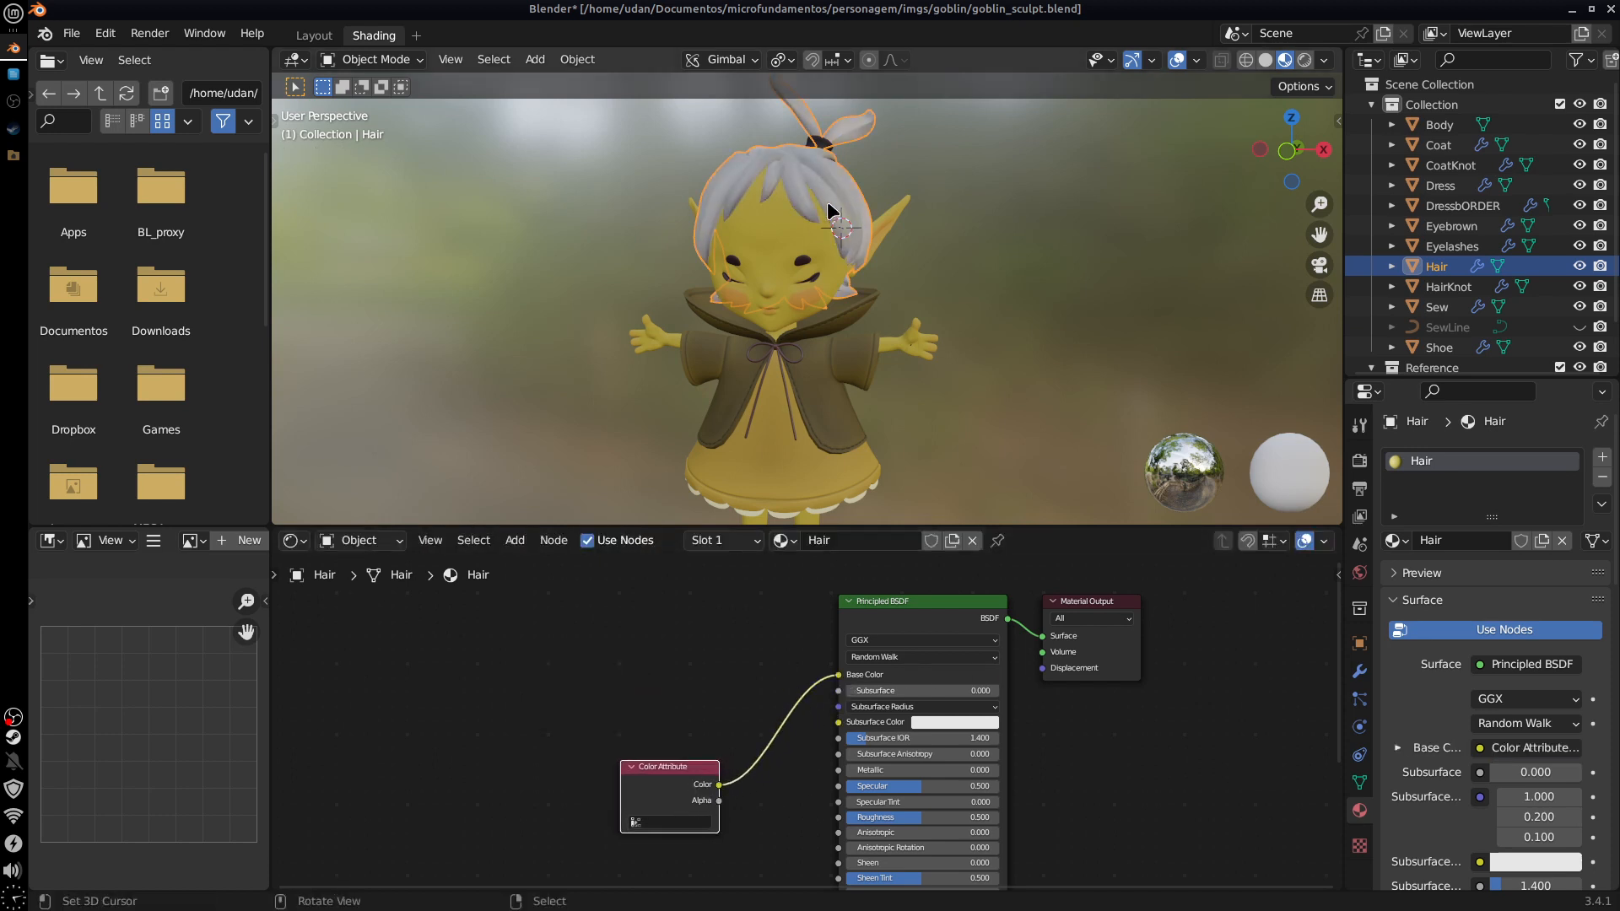
# Step: Disconnect the Color Attribute from Base Color and add a Mix Color node between it and the Principled BSDF
pyautogui.scroll(4, 876, 292)
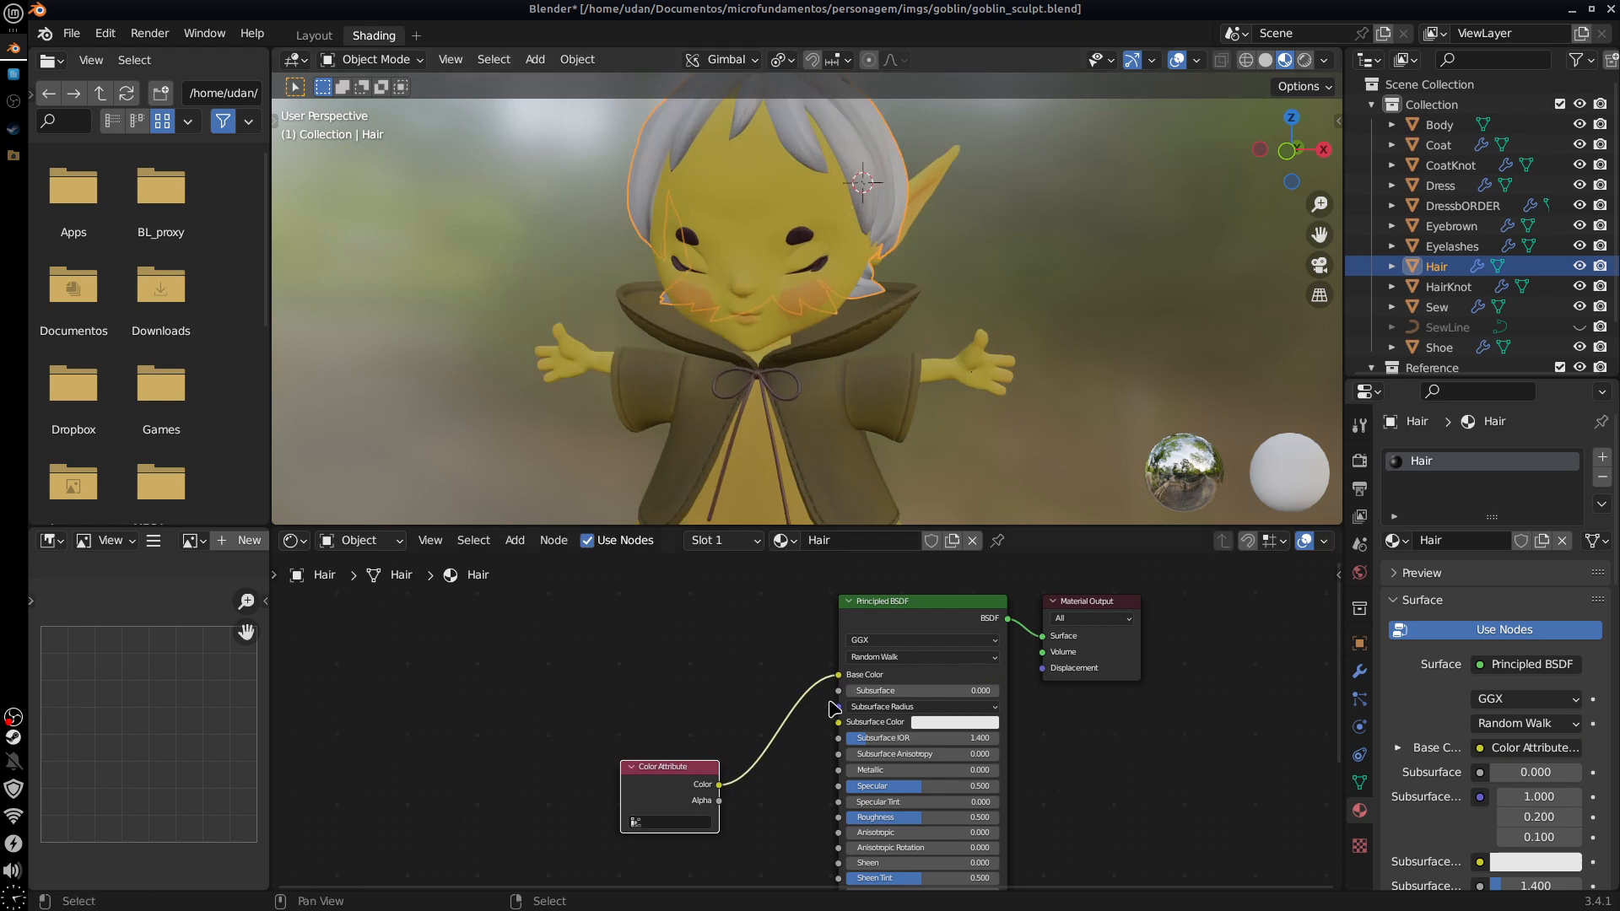
pyautogui.moveTo(838, 675); pyautogui.dragTo(663, 769)
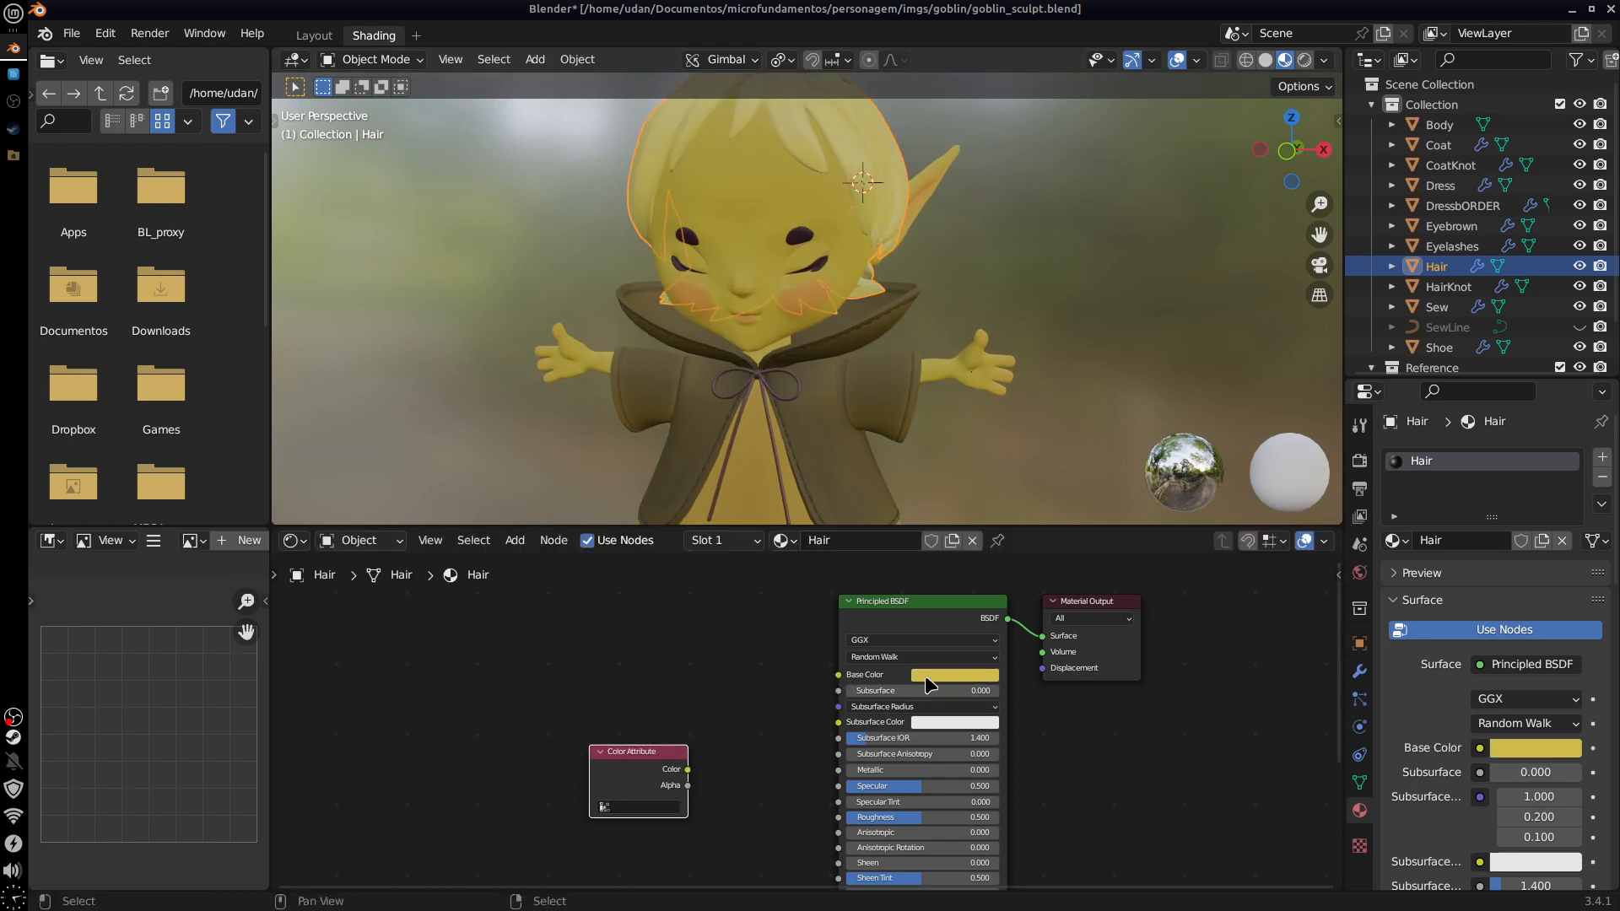
pyautogui.scroll(1, 947, 683)
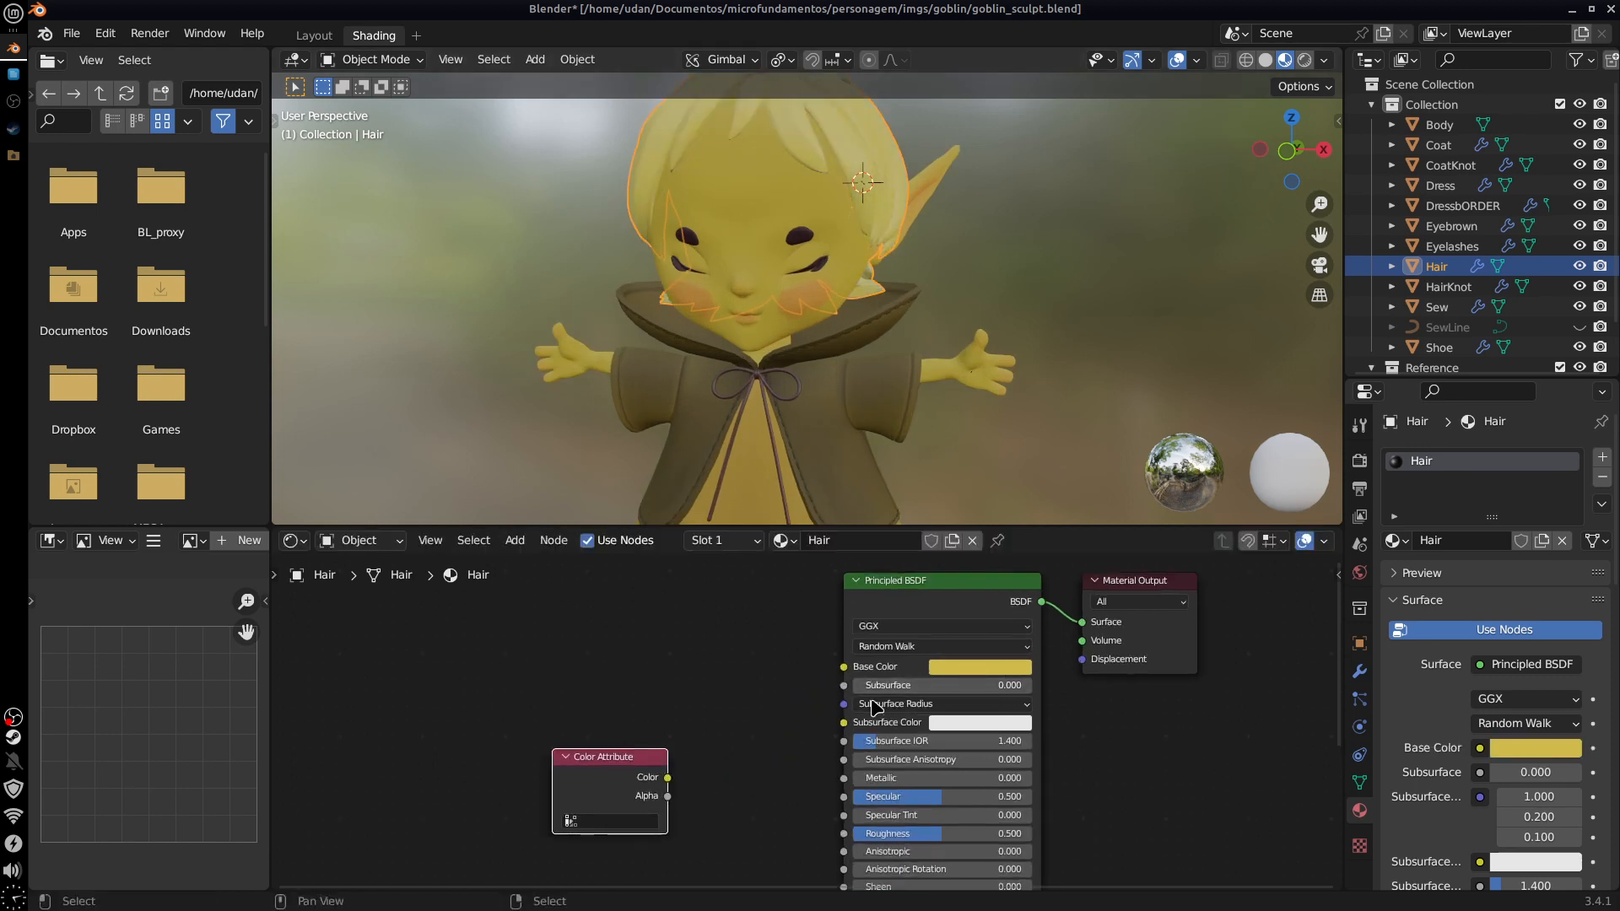
pyautogui.hotkey('shift', 'a')
pyautogui.moveTo(614, 663)
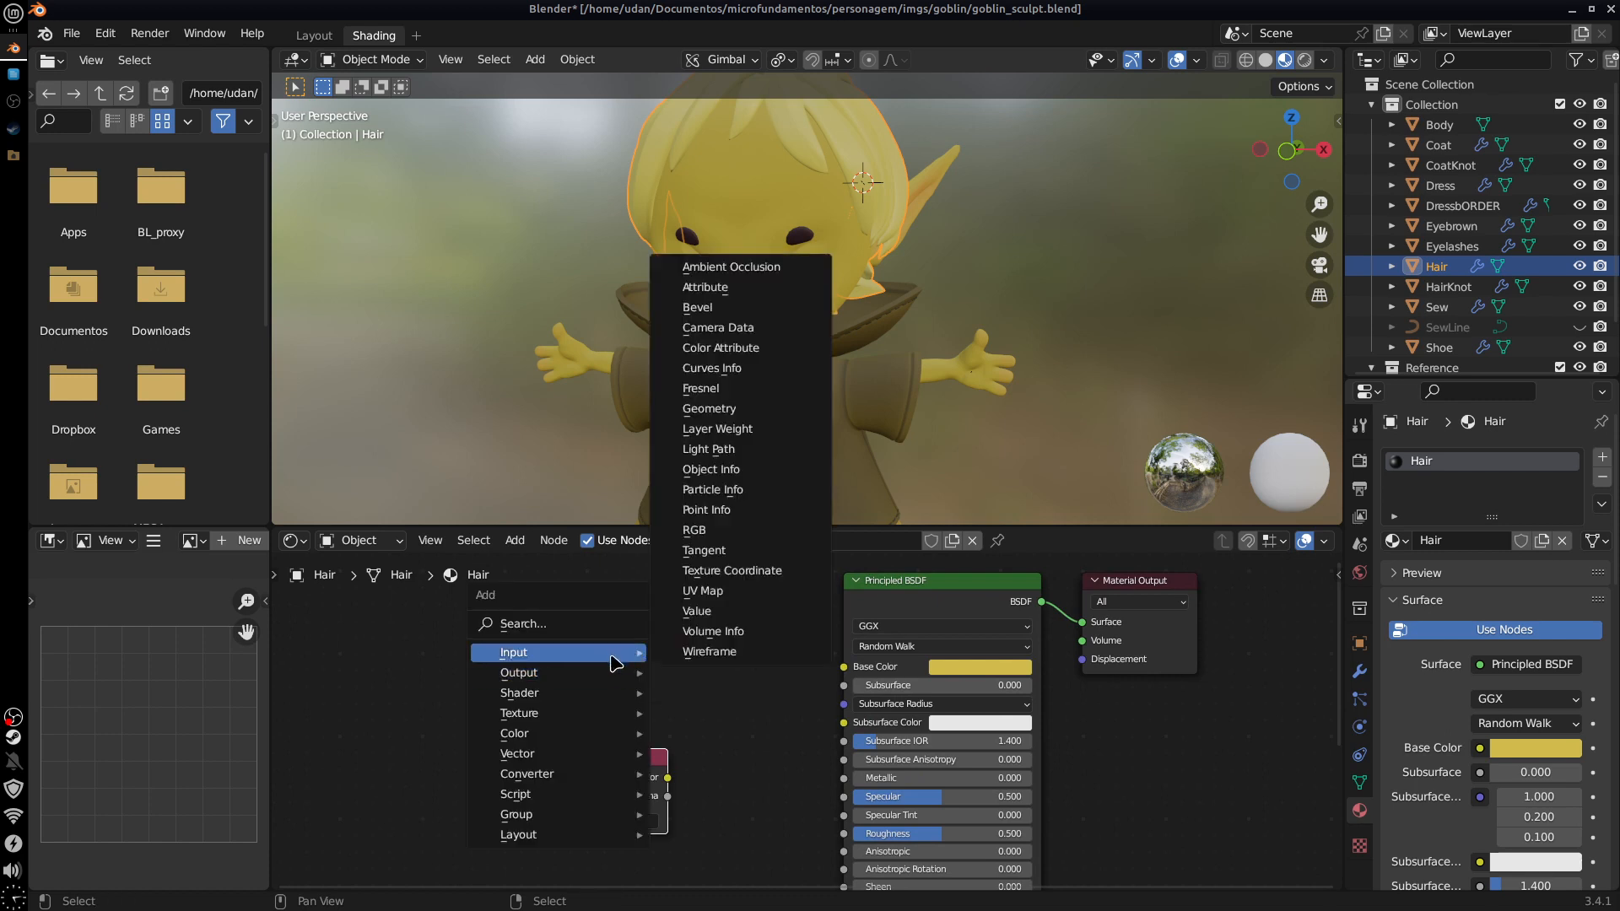
pyautogui.moveTo(595, 757)
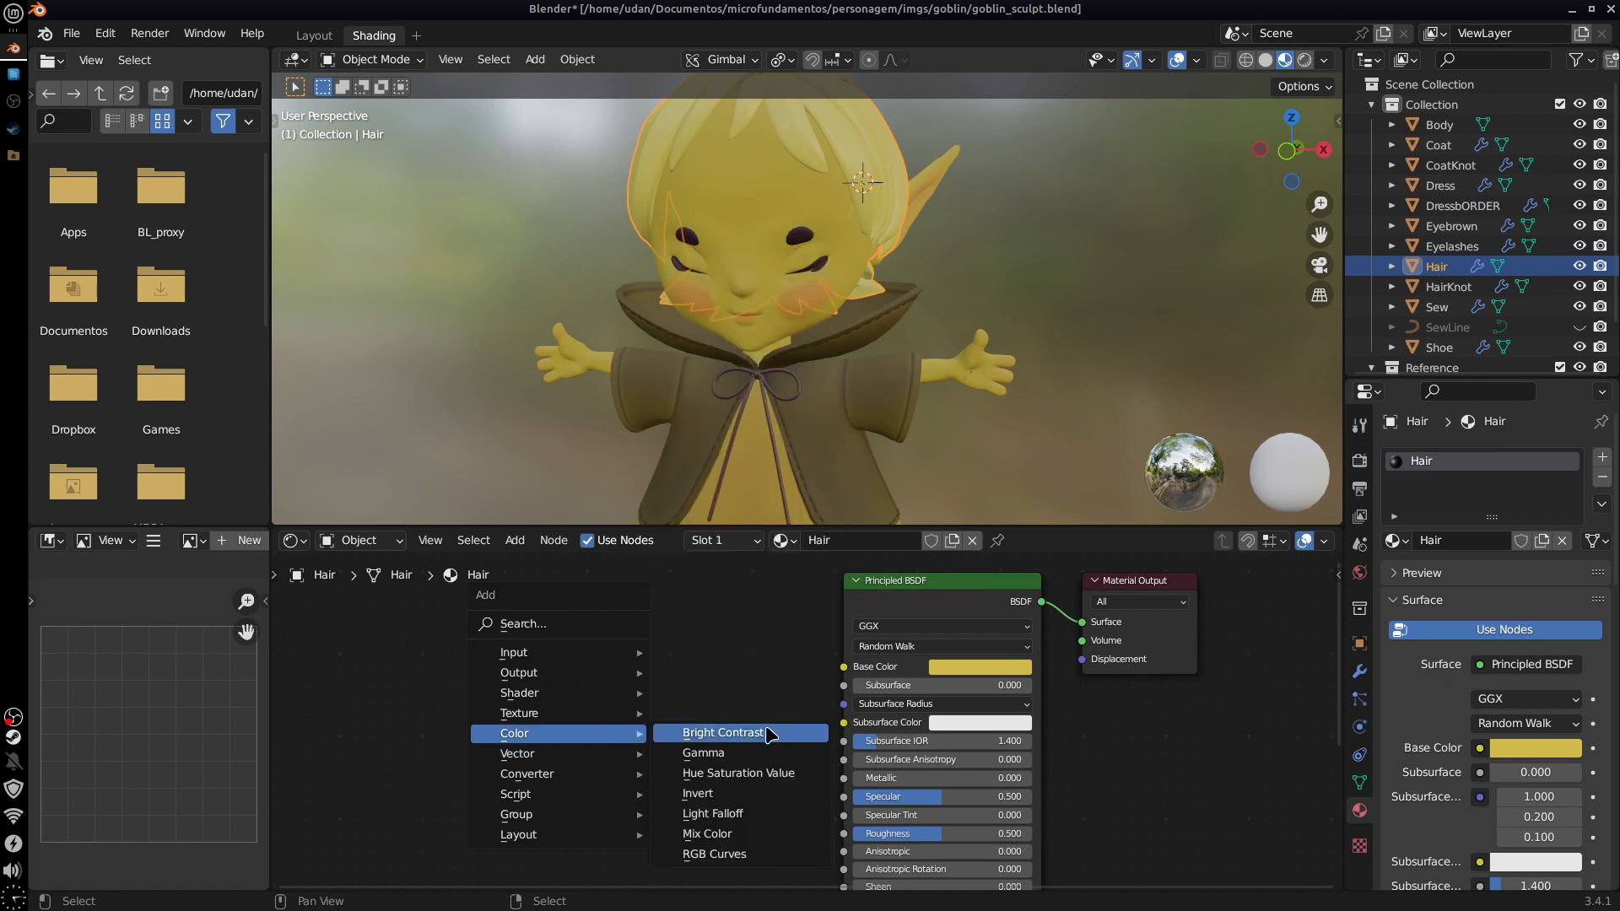
pyautogui.click(758, 847)
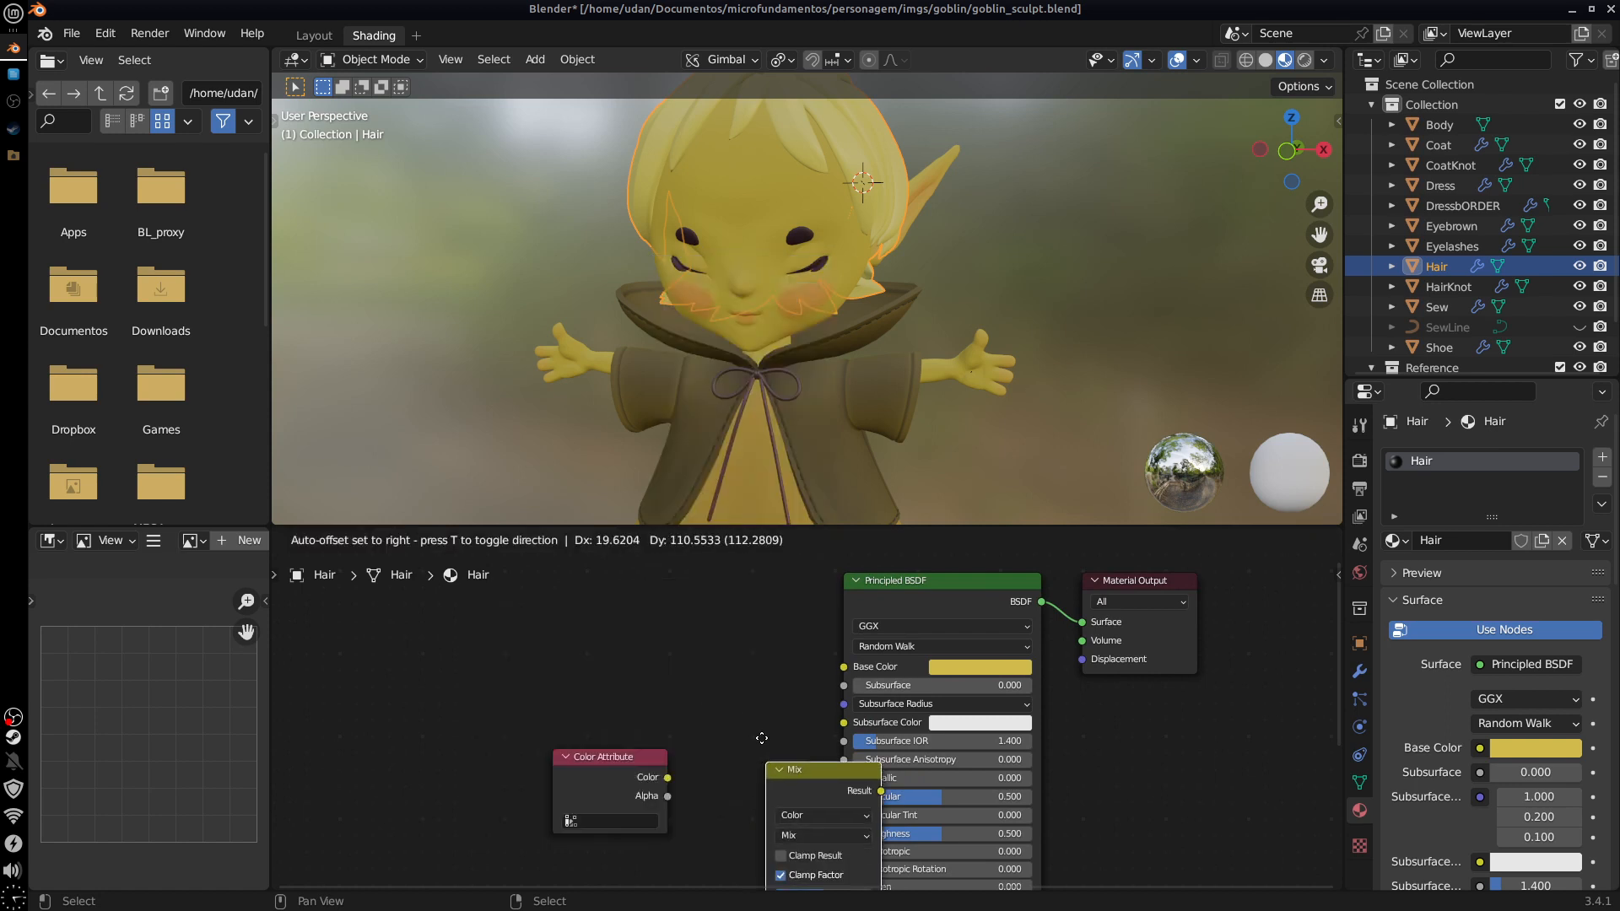
pyautogui.click(717, 742)
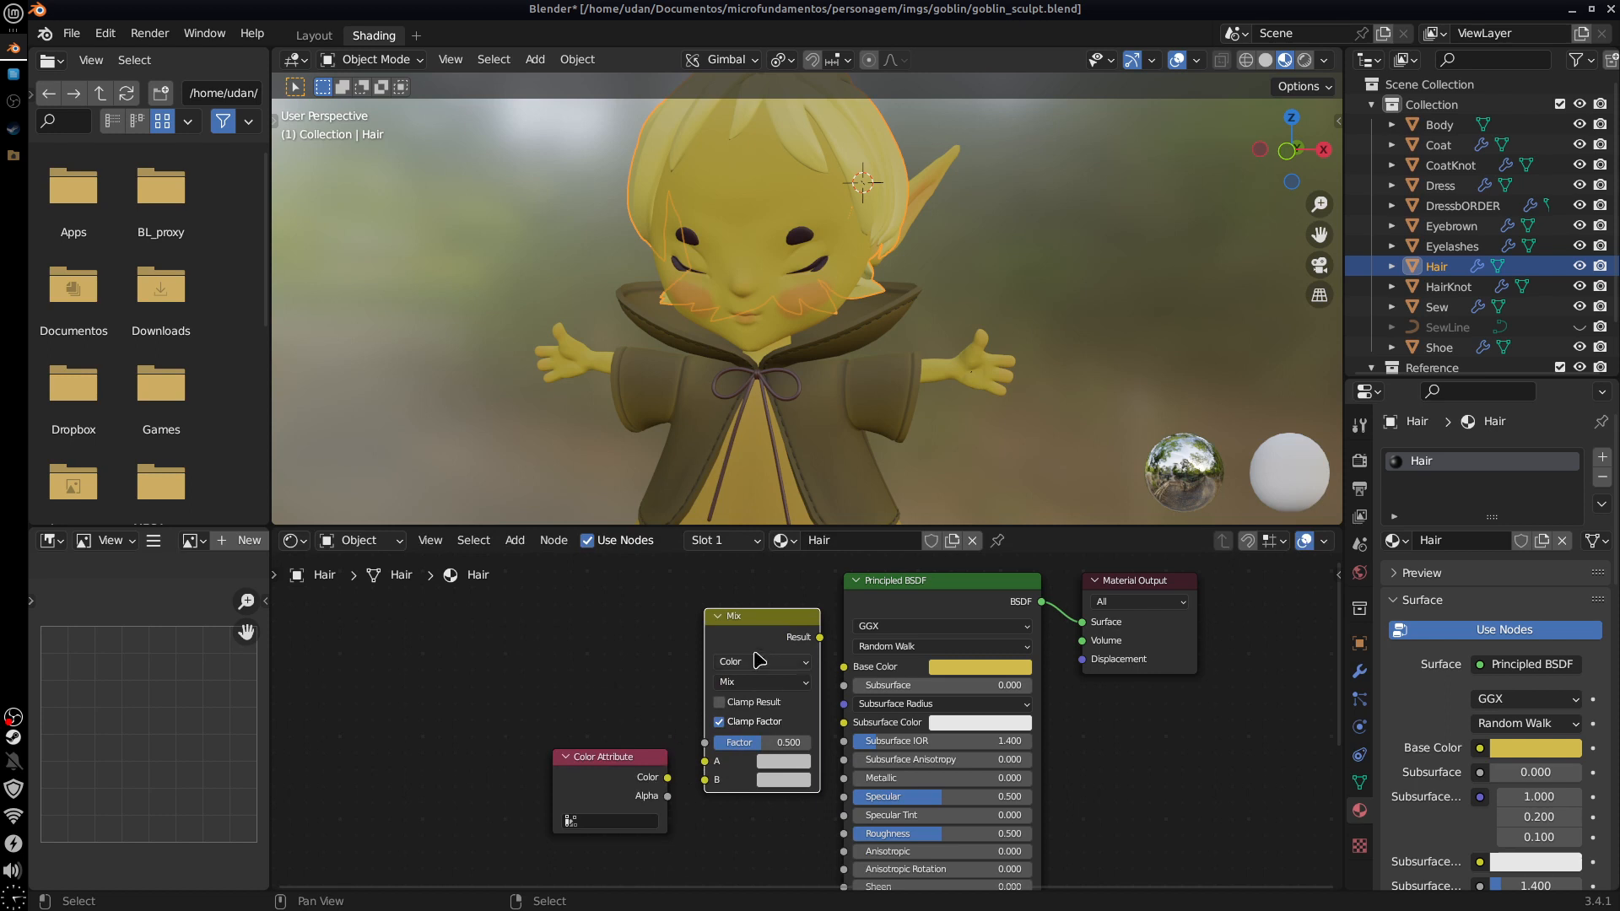
# Step: Move the Color Attribute node away from the Mix node and sample the hair's yellow Base Color into Mix colour A
pyautogui.moveTo(739, 638); pyautogui.dragTo(724, 587, button='middle')
pyautogui.moveTo(632, 711); pyautogui.dragTo(595, 726)
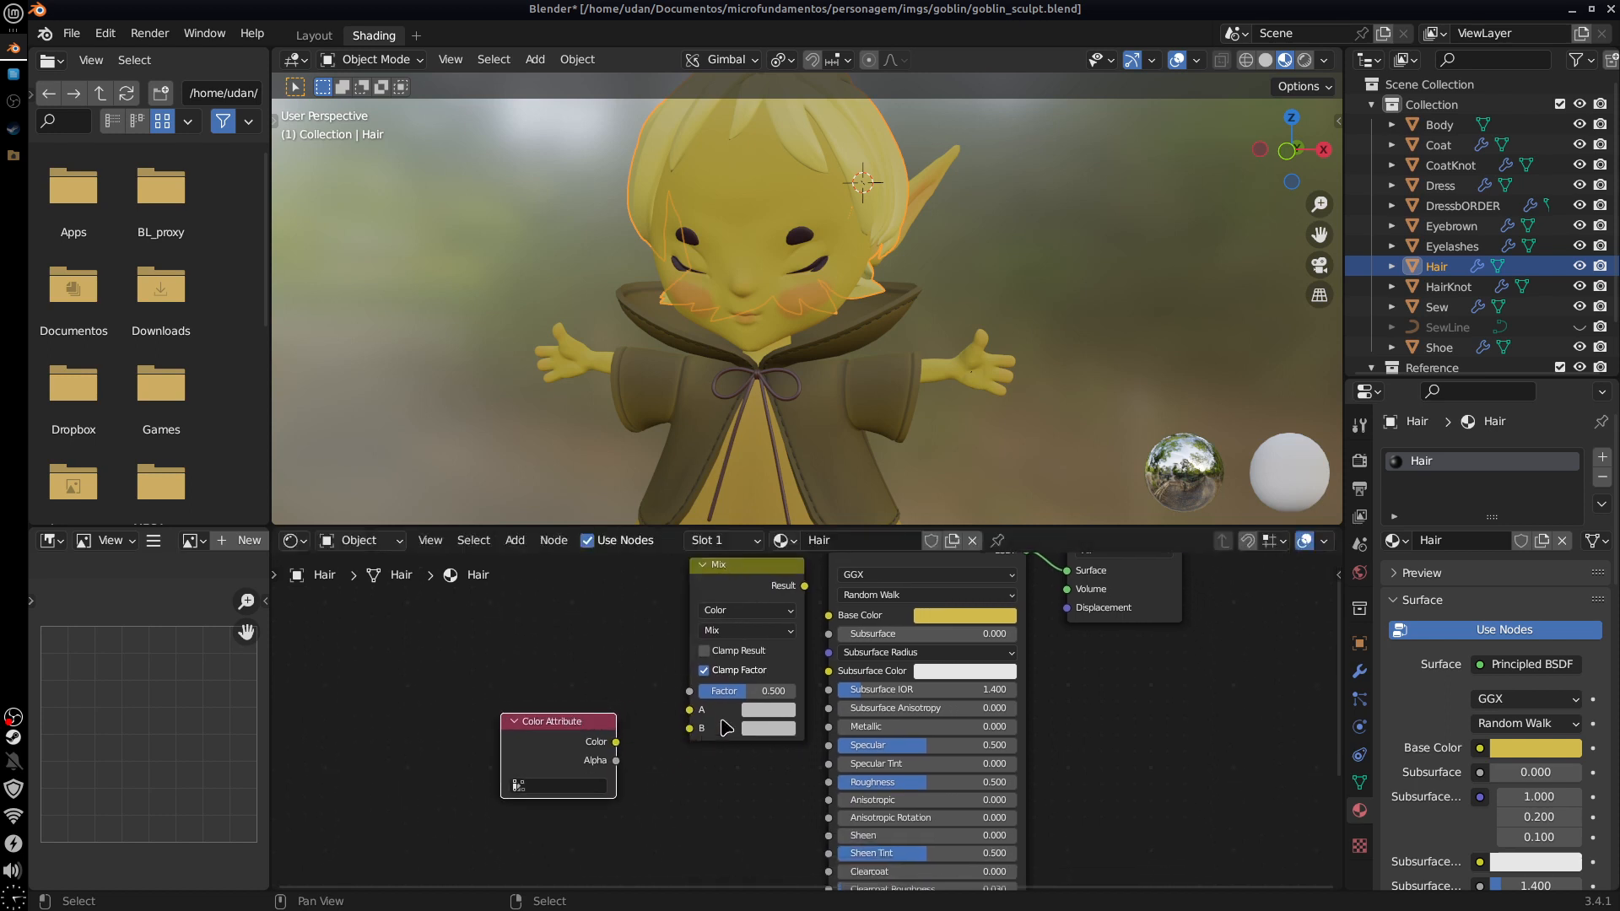
pyautogui.click(771, 709)
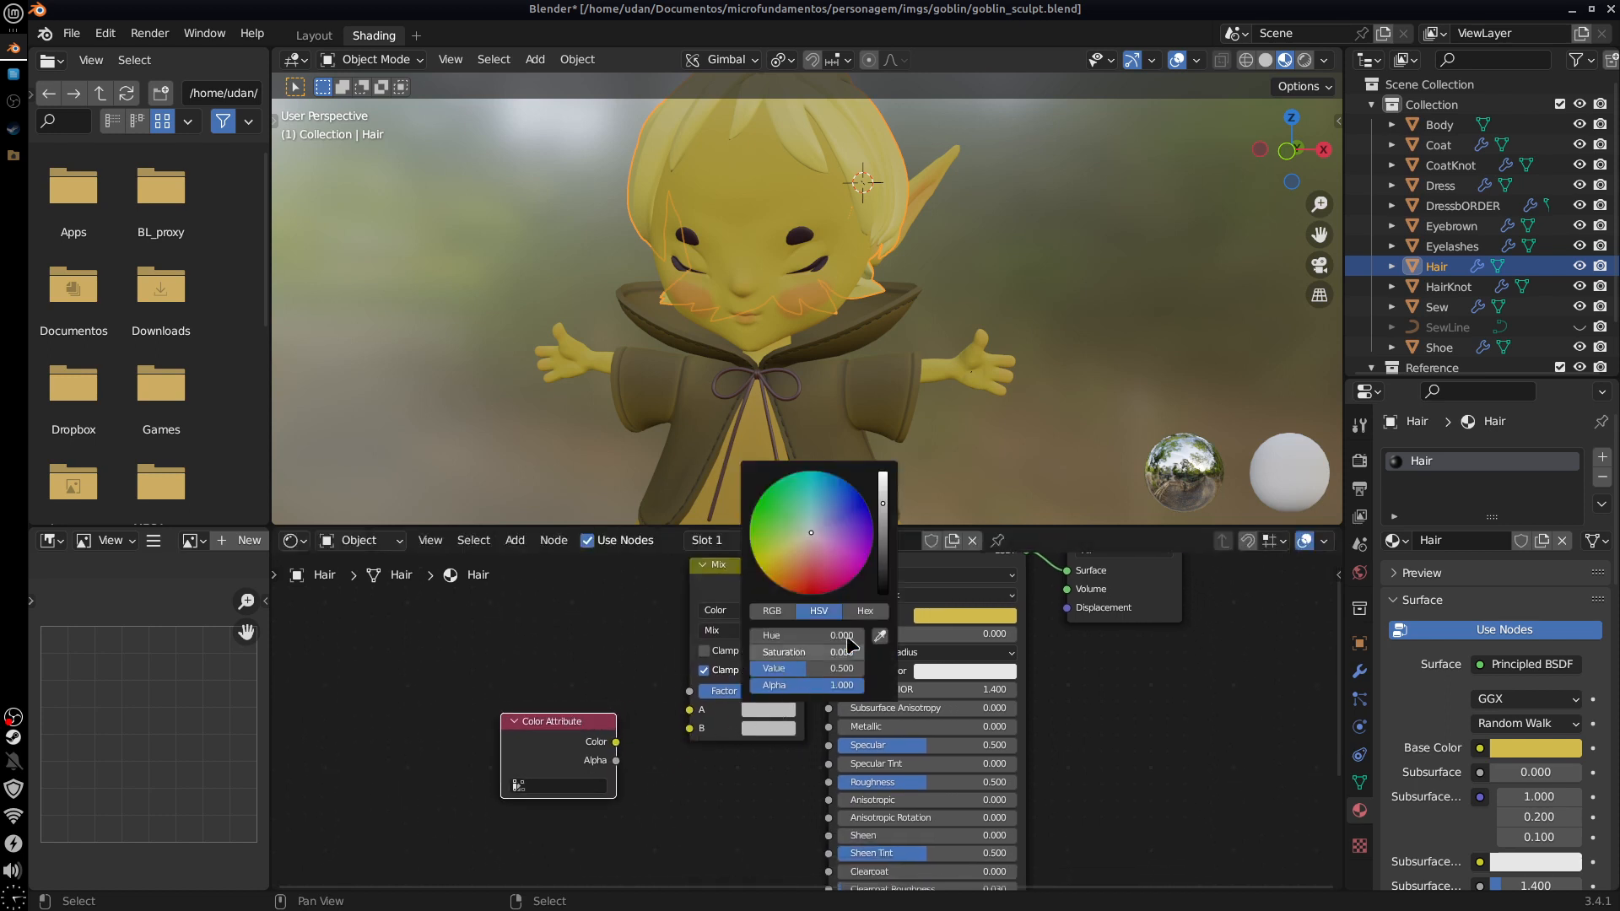
pyautogui.click(881, 640)
pyautogui.click(959, 611)
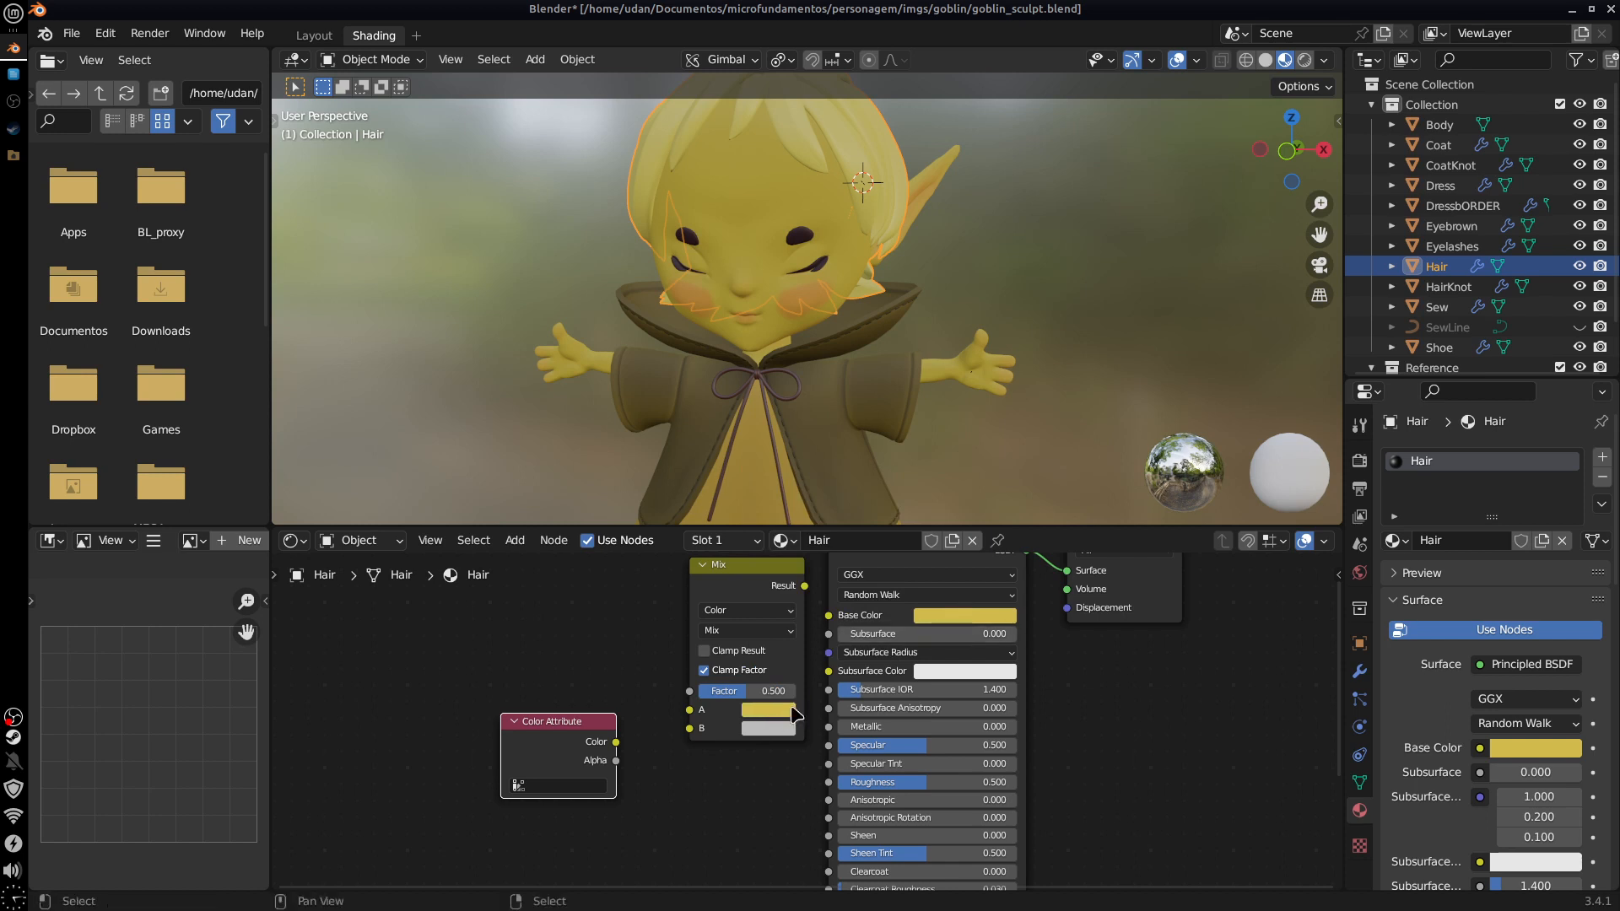
# Step: Link the Mix node's Result to Base Color with Factor 1.000 and feed the Color Attribute's Color into input B
pyautogui.moveTo(805, 585); pyautogui.dragTo(775, 626)
pyautogui.moveTo(708, 704); pyautogui.dragTo(841, 711)
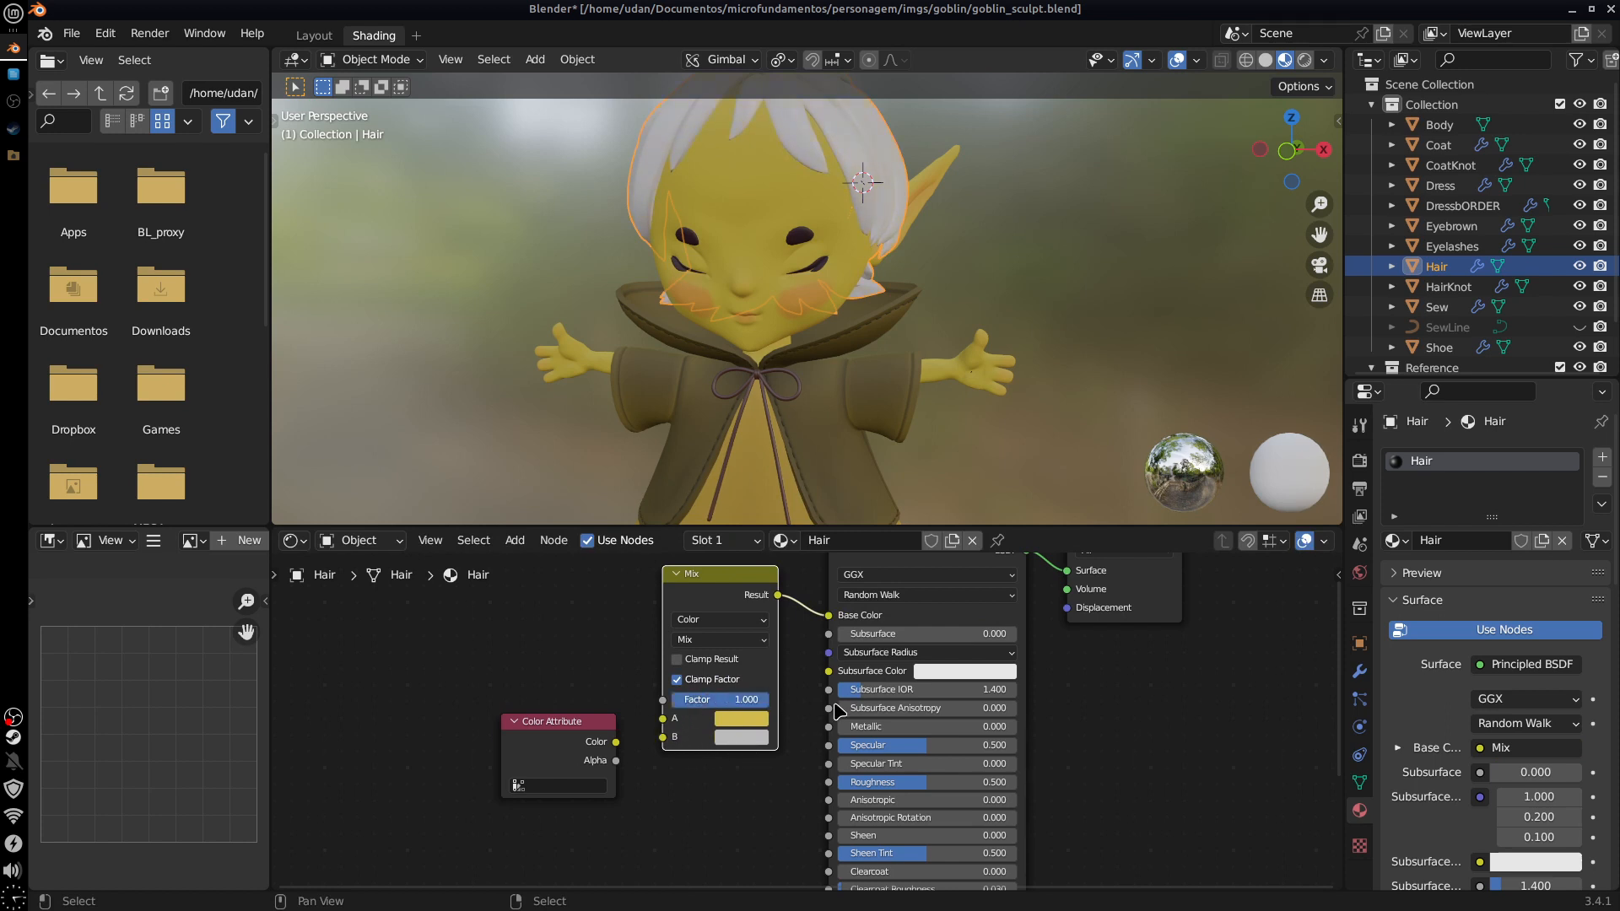
pyautogui.moveTo(616, 741); pyautogui.dragTo(664, 737)
pyautogui.moveTo(958, 297); pyautogui.dragTo(877, 311, button='middle')
pyautogui.moveTo(769, 707); pyautogui.dragTo(843, 706)
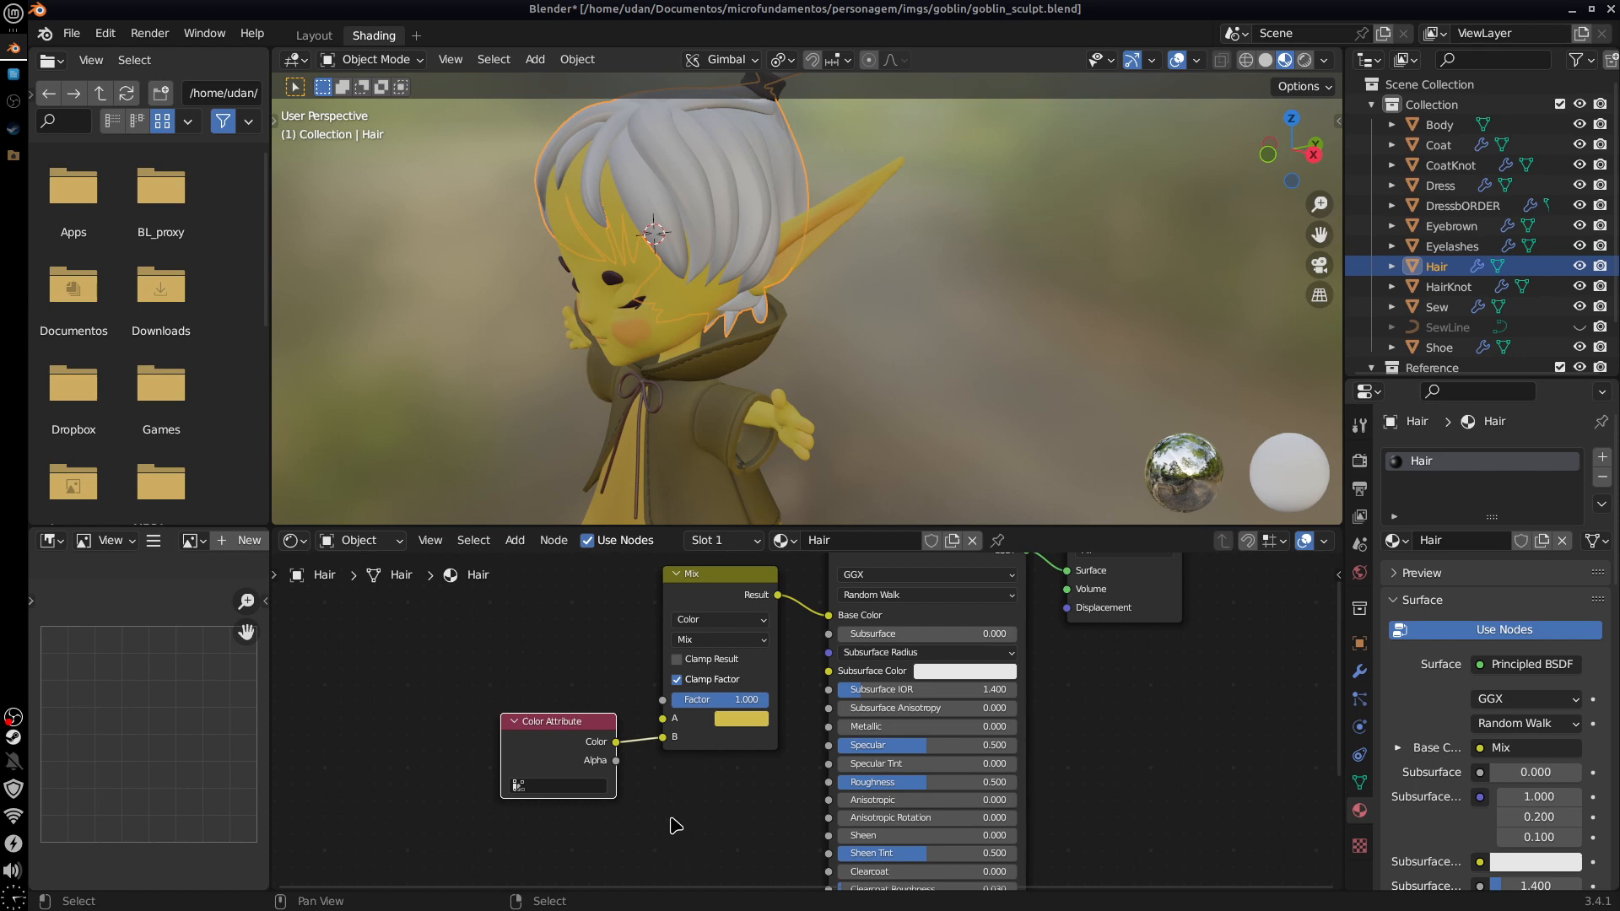
pyautogui.moveTo(597, 736); pyautogui.dragTo(597, 714)
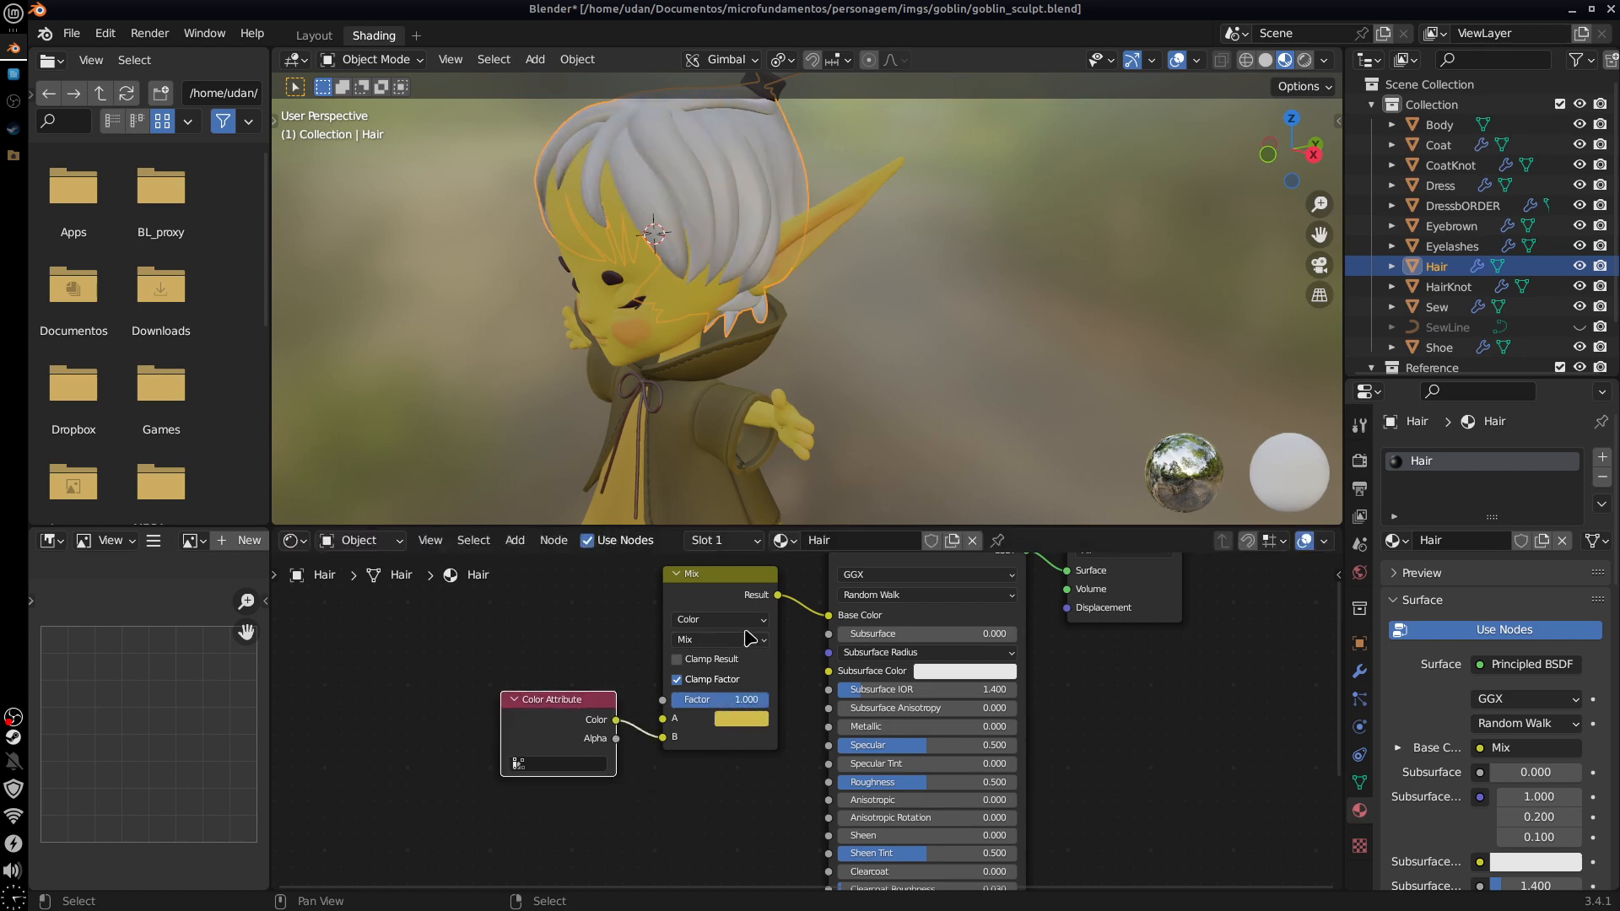
pyautogui.moveTo(747, 660); pyautogui.dragTo(736, 679, button='middle')
pyautogui.scroll(2, 751, 677)
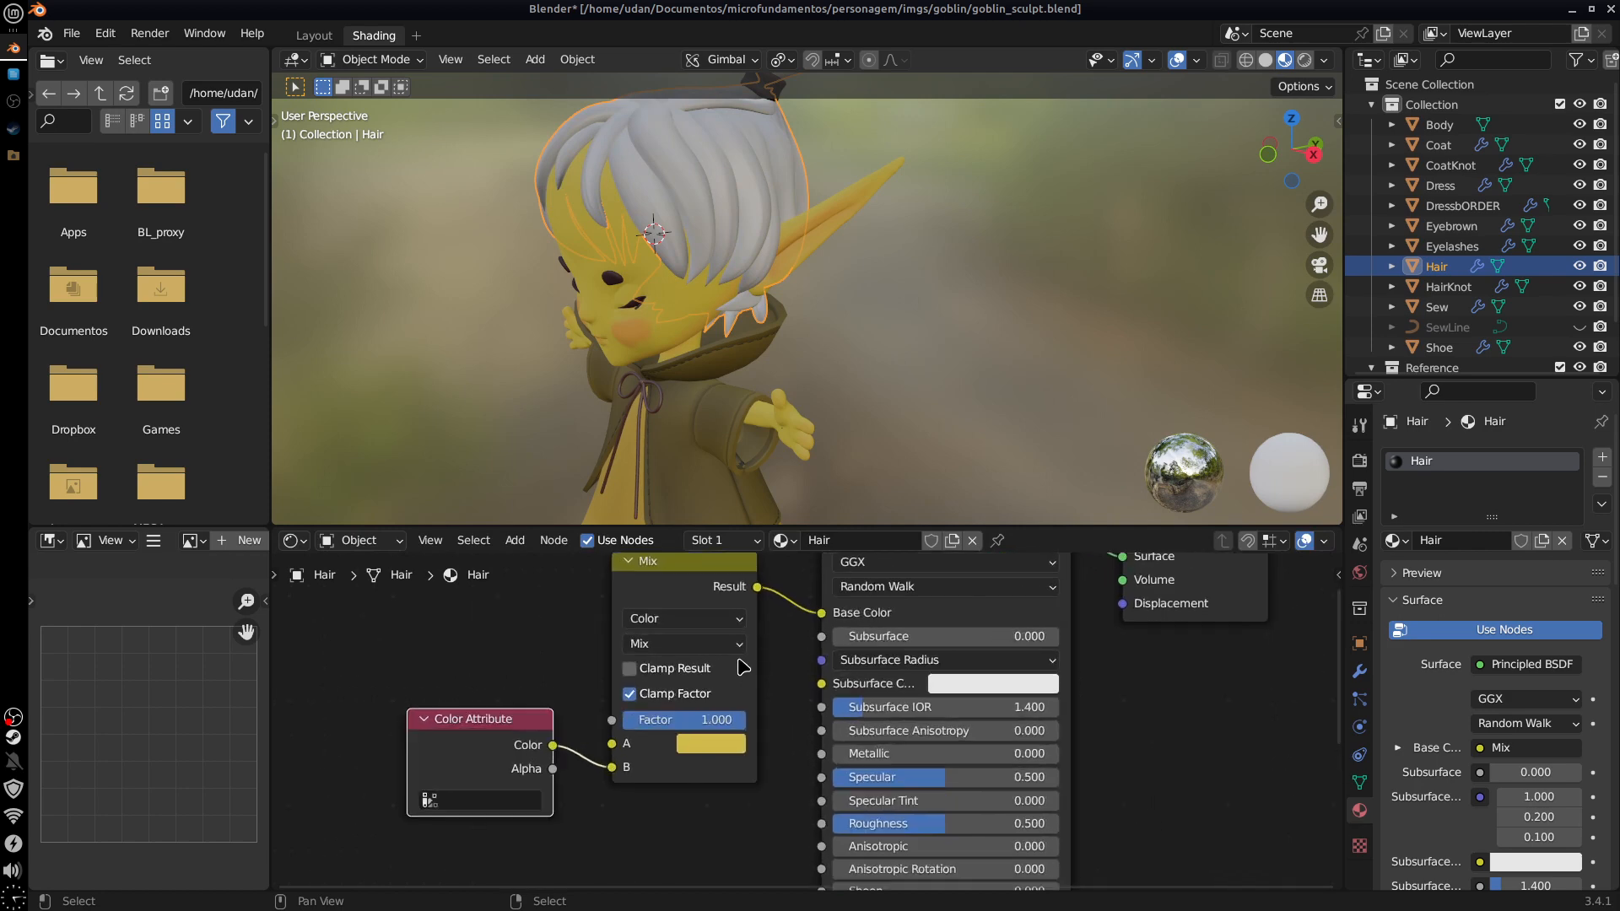
# Step: Set the blend mode of the hair material's Mix node to Multiply and check the hair from several angles
pyautogui.click(740, 660)
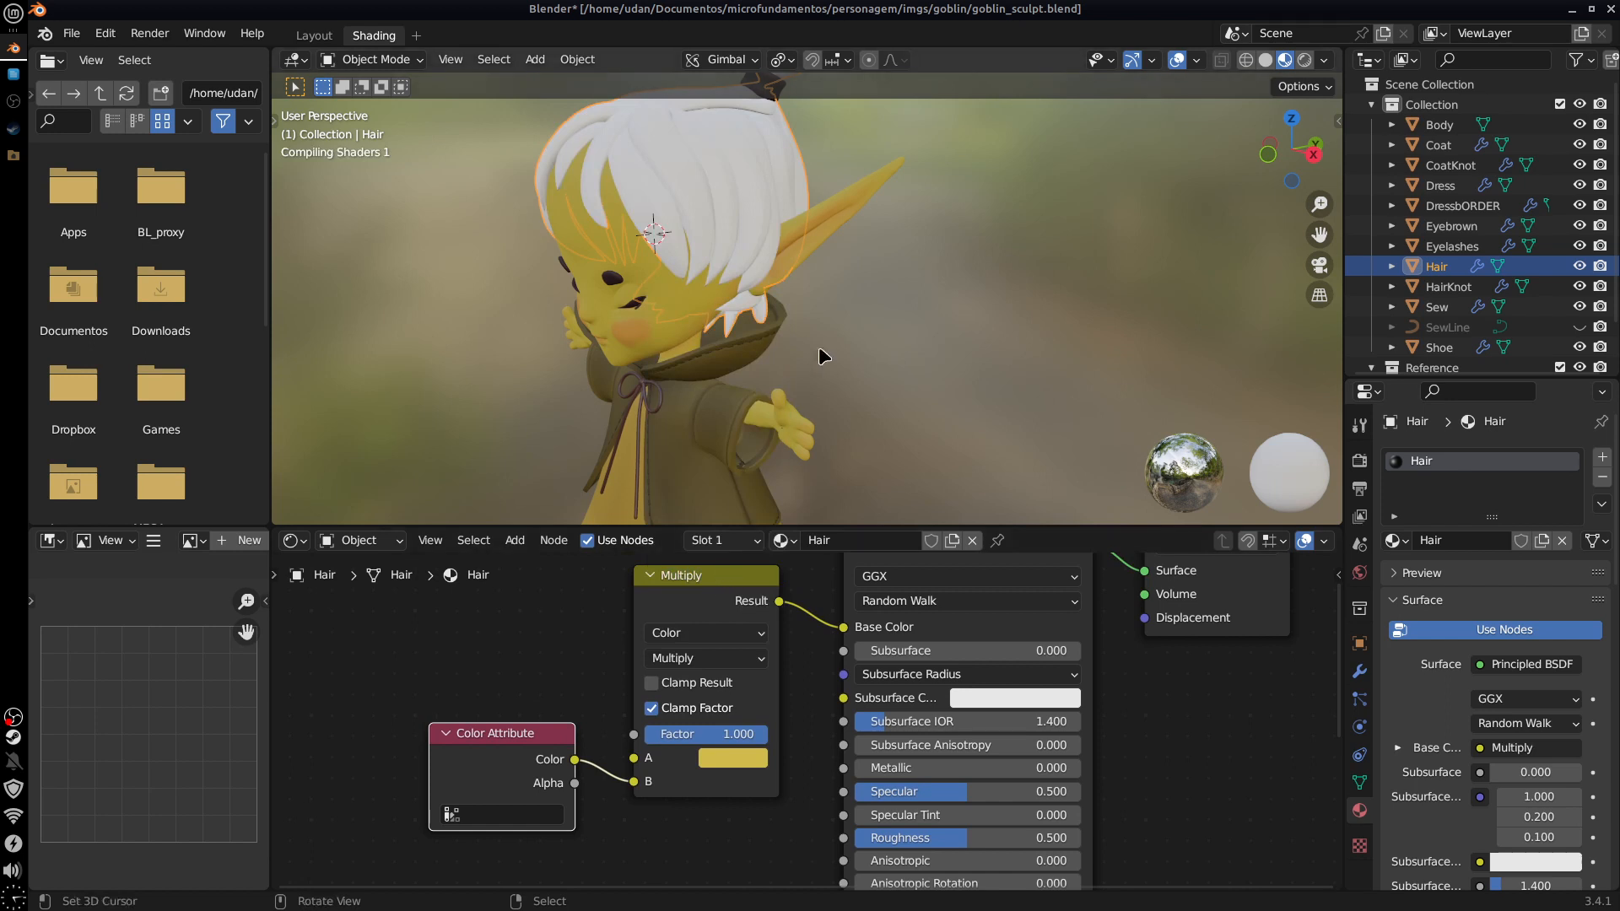
pyautogui.moveTo(791, 317); pyautogui.dragTo(747, 344, button='middle')
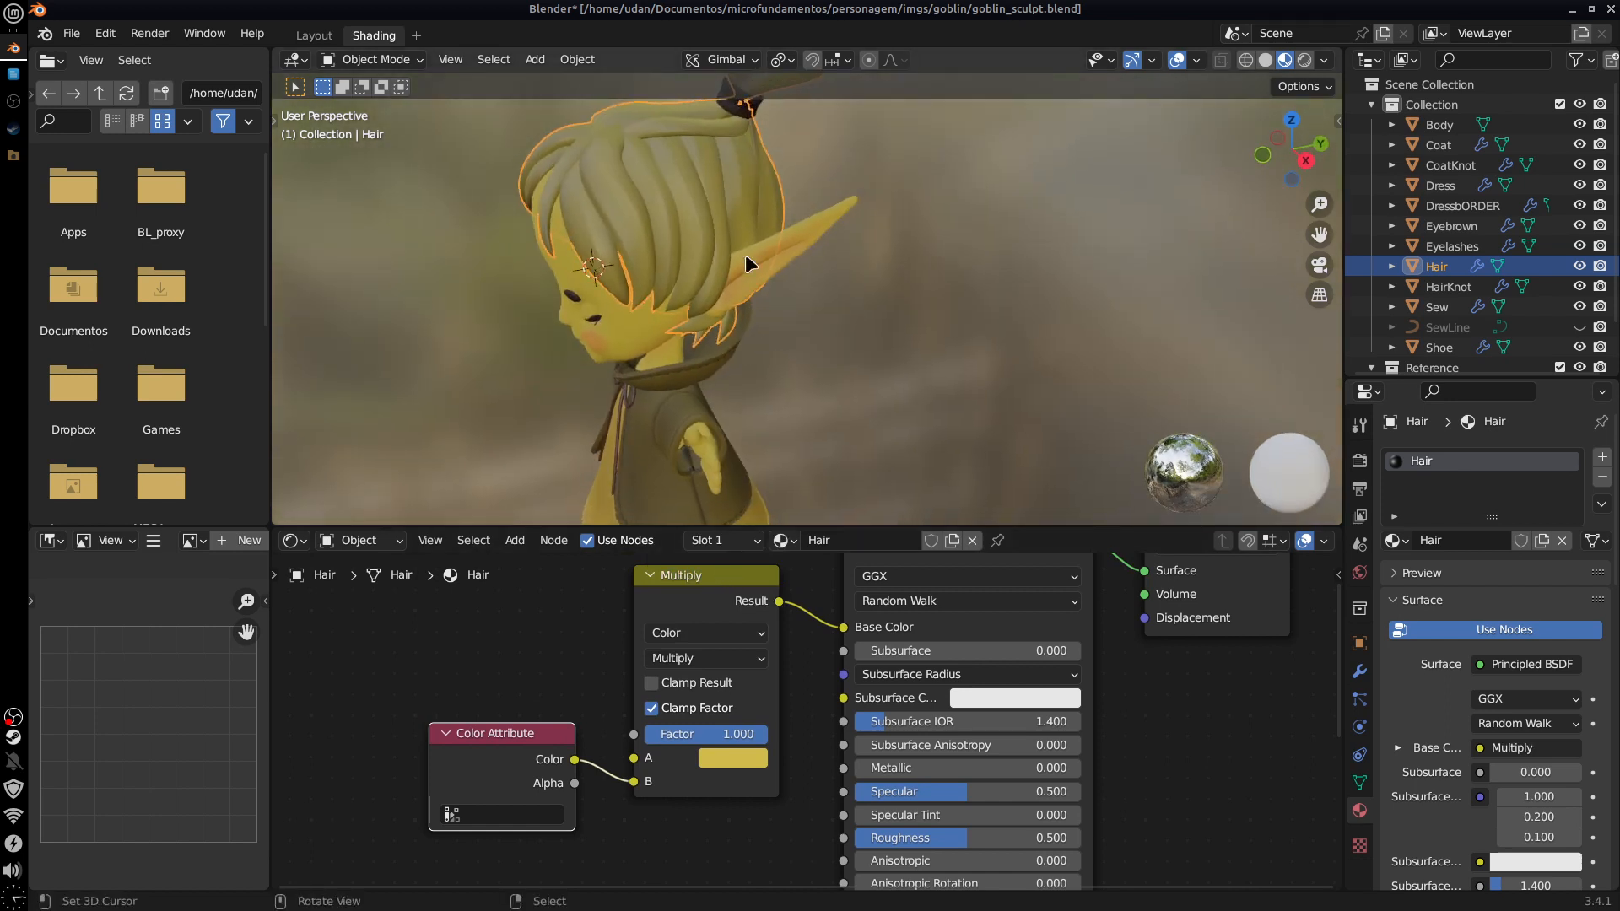
pyautogui.moveTo(745, 254); pyautogui.dragTo(833, 313, button='middle')
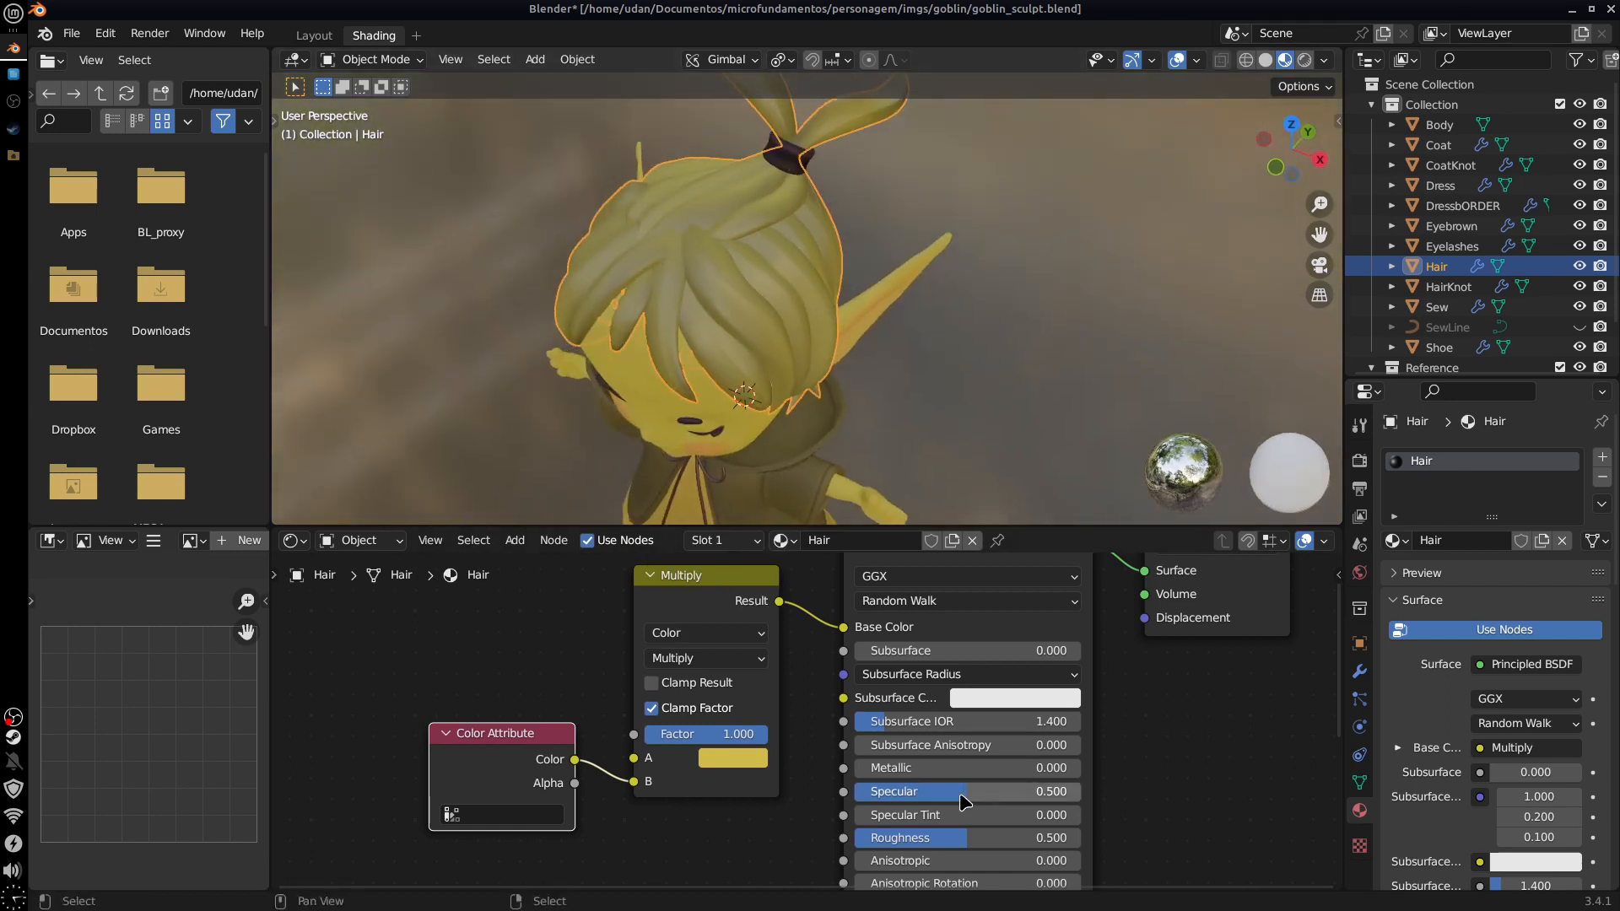
# Step: Lower the hair material's Specular to 0.156 and raise its Roughness to 1.000
pyautogui.moveTo(968, 793); pyautogui.dragTo(890, 793)
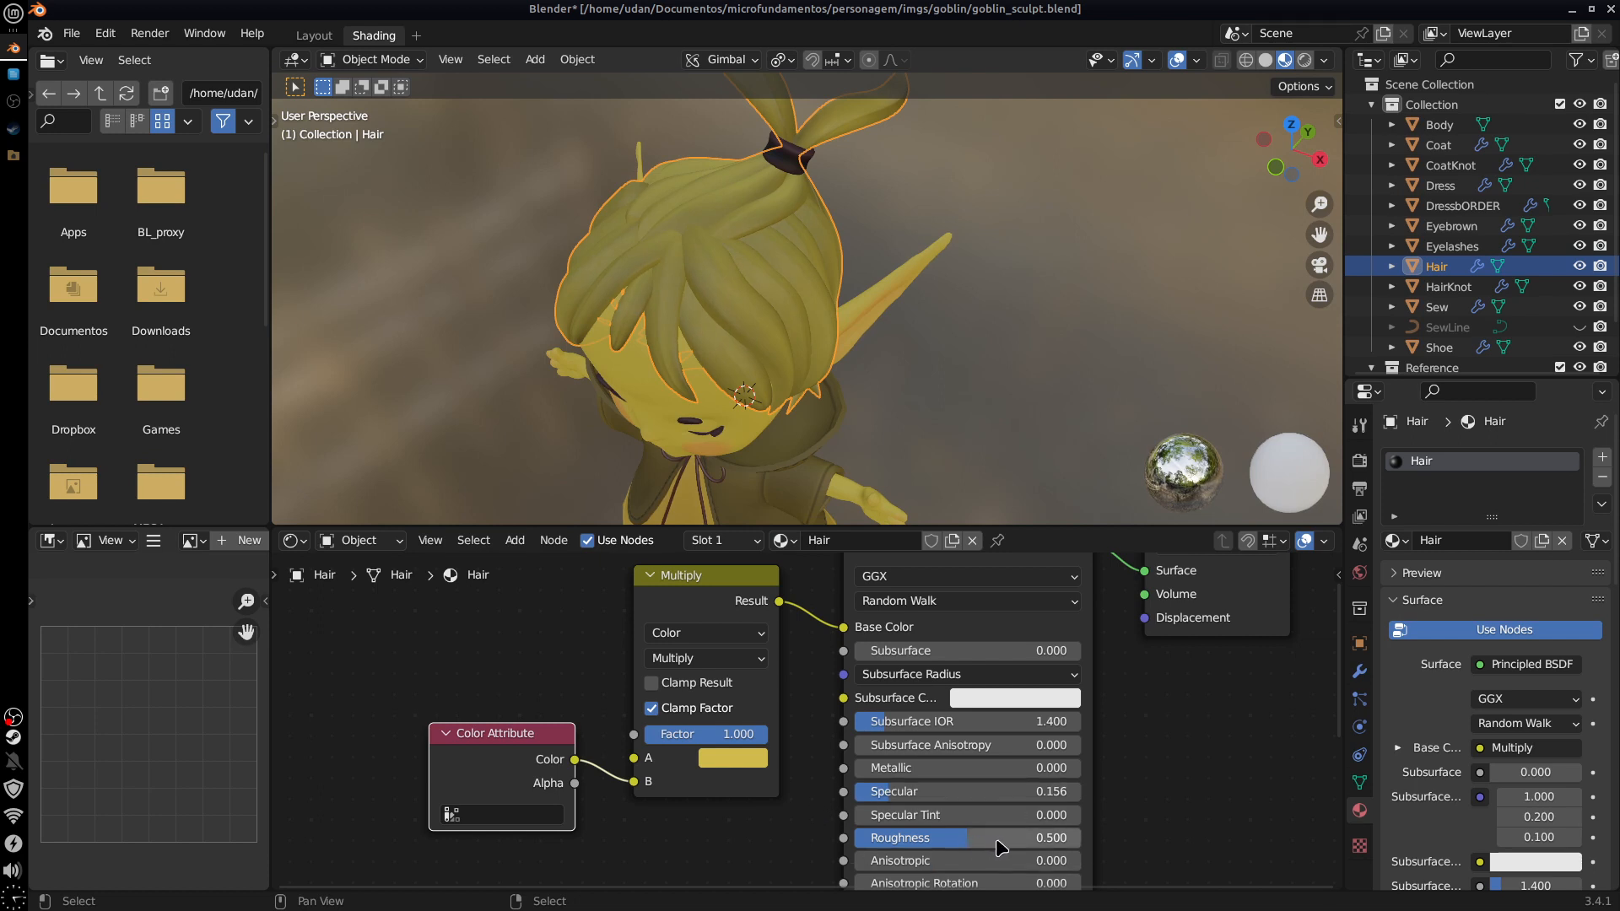
pyautogui.moveTo(996, 837); pyautogui.dragTo(1105, 848)
pyautogui.moveTo(1013, 405); pyautogui.dragTo(986, 376, button='middle')
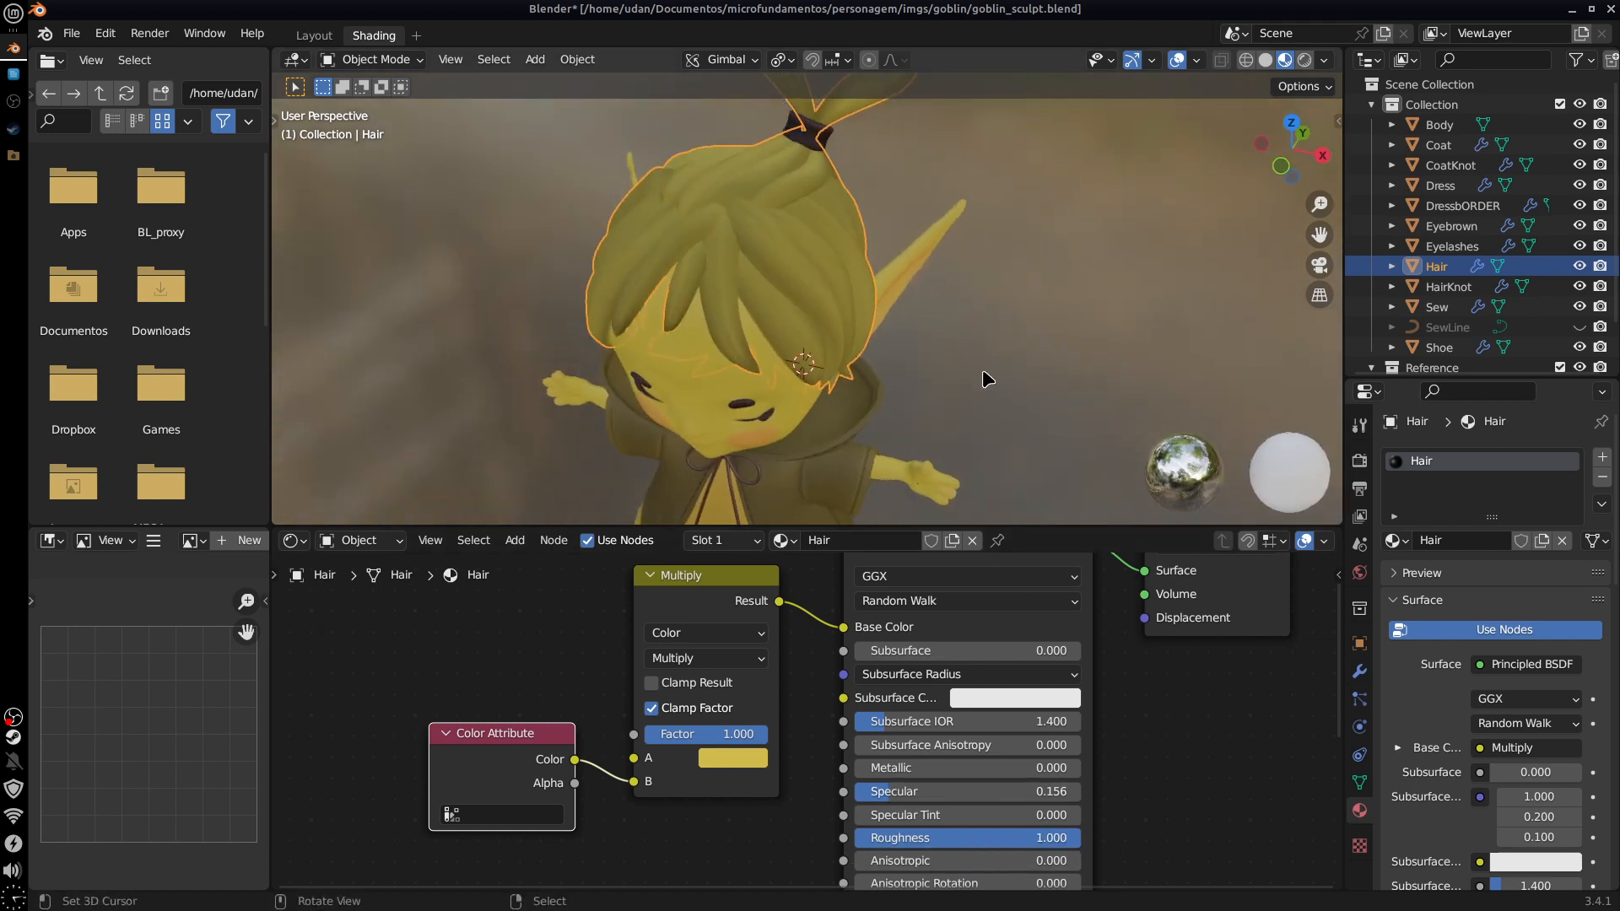
# Step: Set the hair material's Multiply Factor to 0.629 and choose the Col attribute in its Color Attribute node
pyautogui.moveTo(763, 735); pyautogui.dragTo(715, 735)
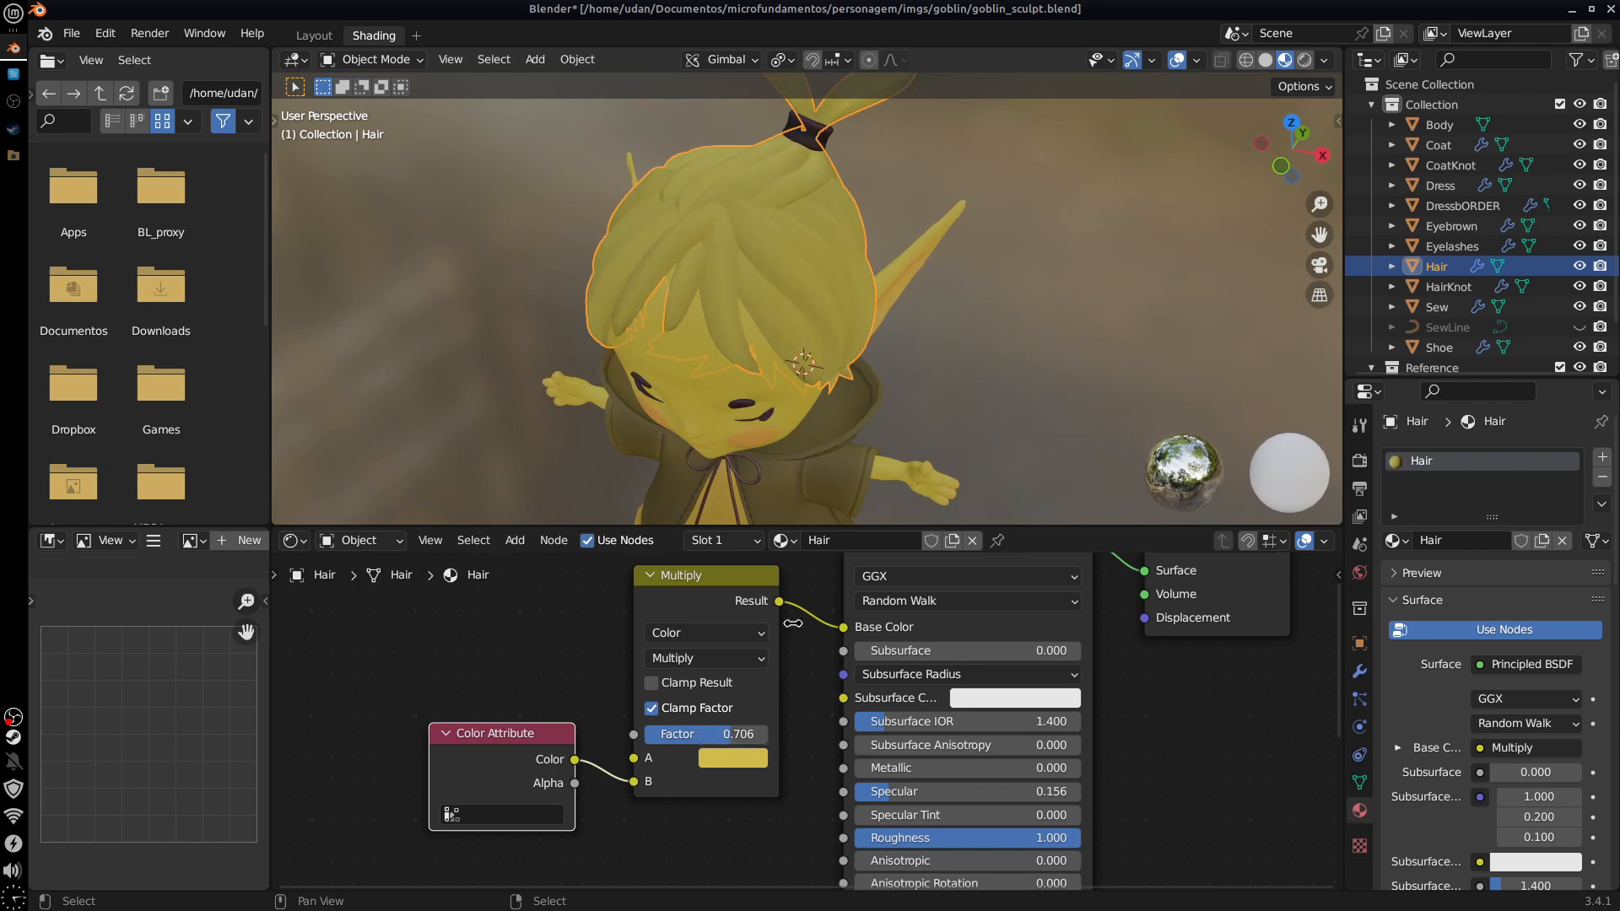
pyautogui.moveTo(806, 363); pyautogui.dragTo(1070, 376, button='middle')
pyautogui.moveTo(730, 734); pyautogui.dragTo(719, 739)
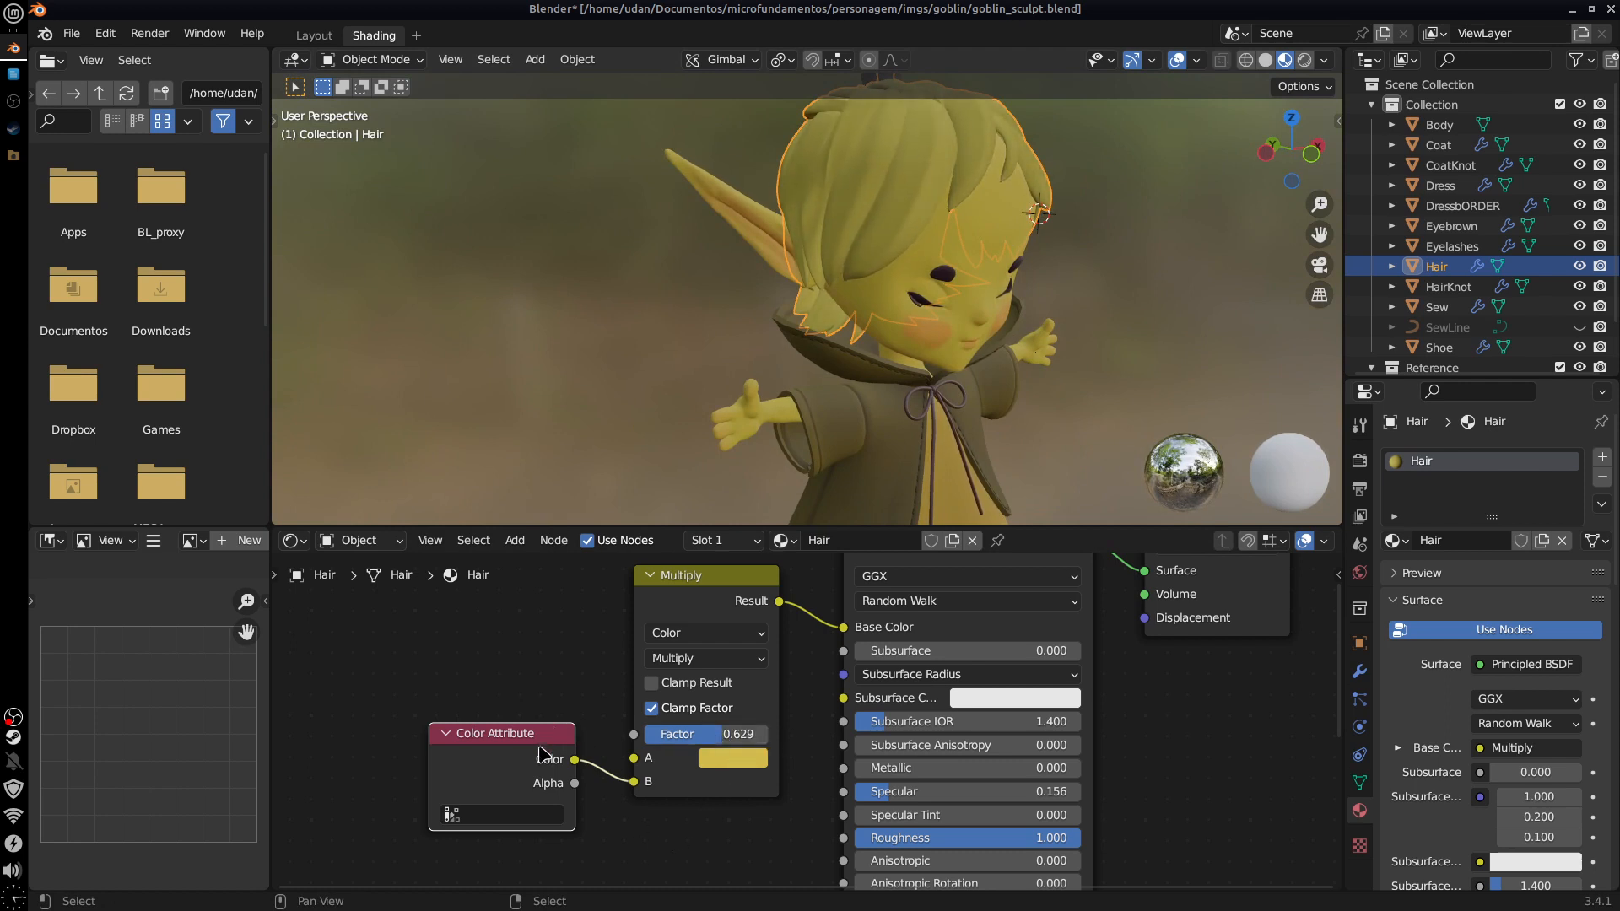
pyautogui.click(479, 815)
pyautogui.press('Return')
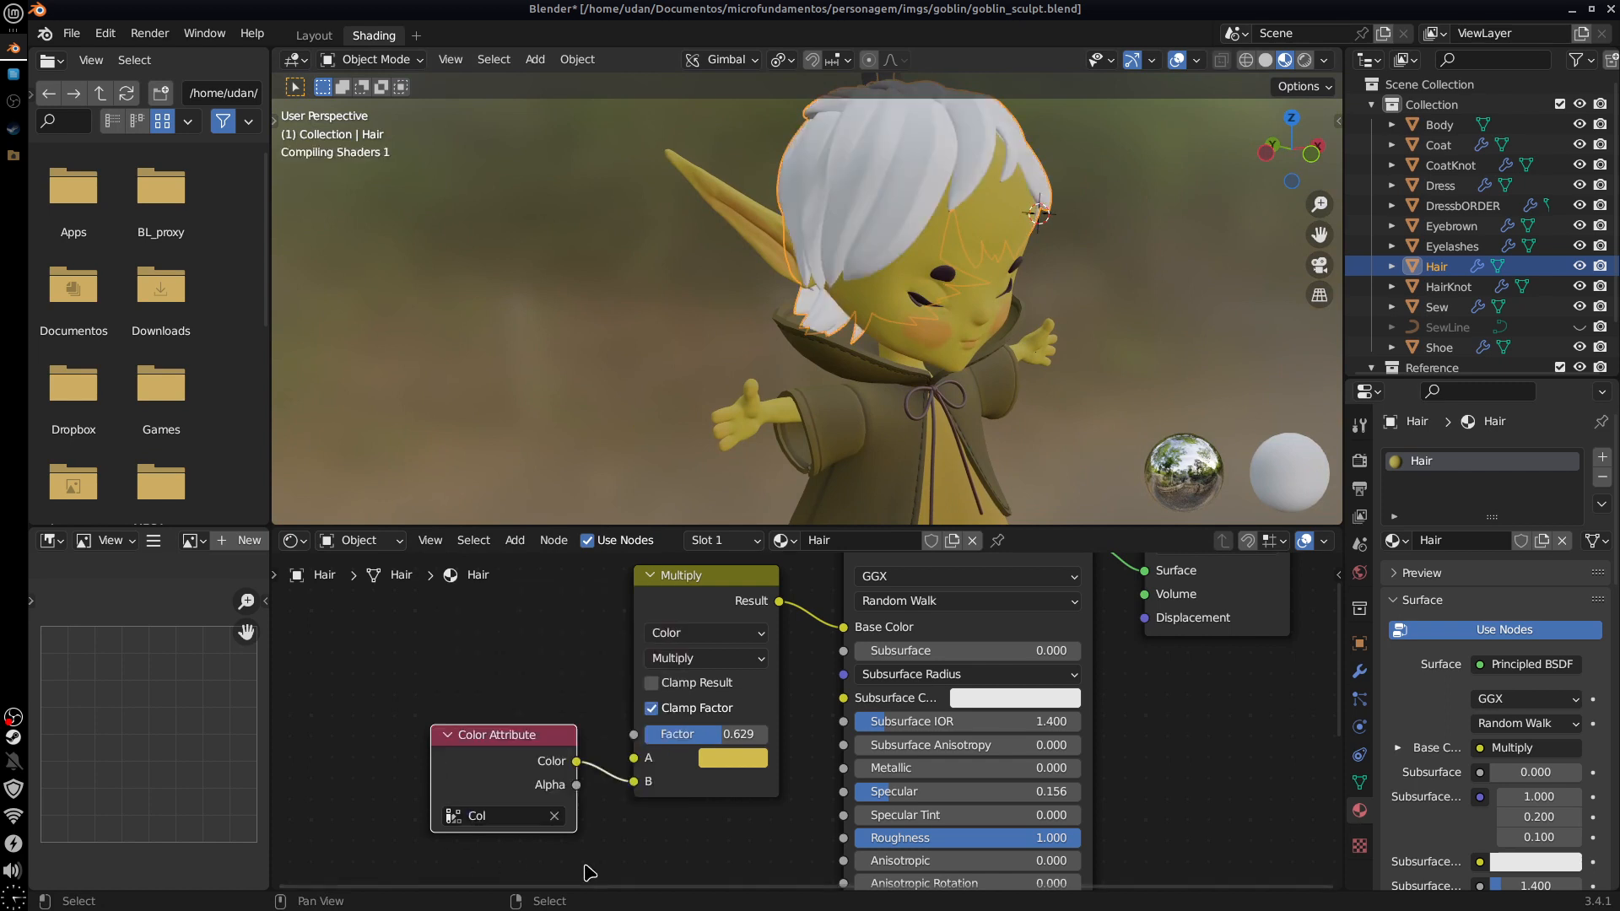
pyautogui.moveTo(1085, 362); pyautogui.dragTo(944, 362, button='middle')
# Step: Try the Lasso material on the hair and switch back to the Hair material
pyautogui.click(1397, 539)
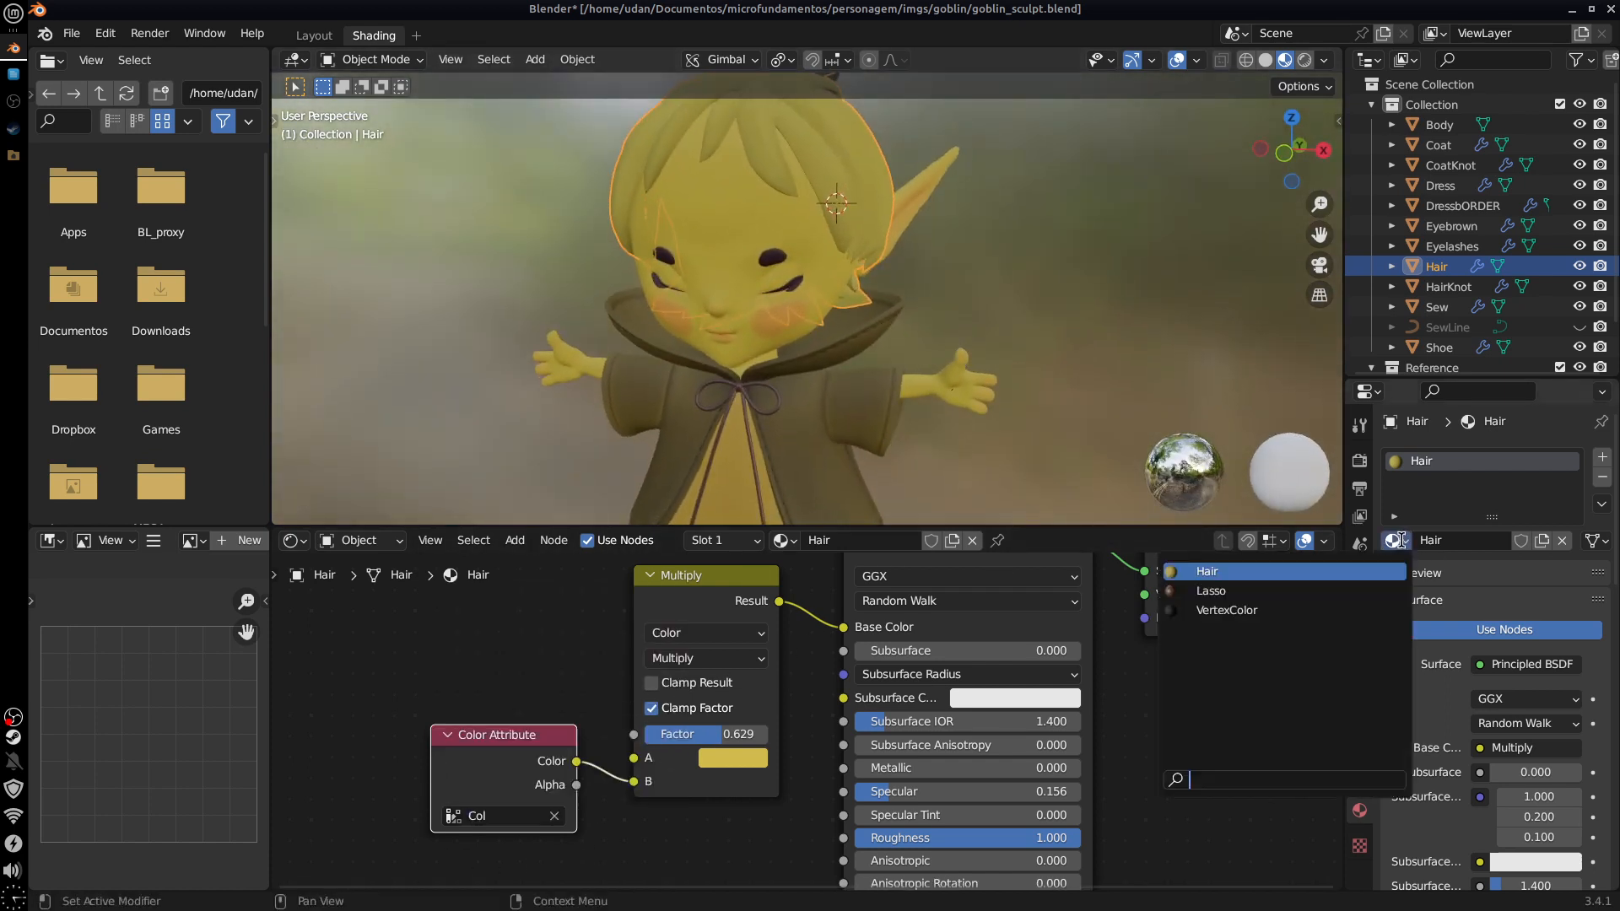
pyautogui.click(1261, 593)
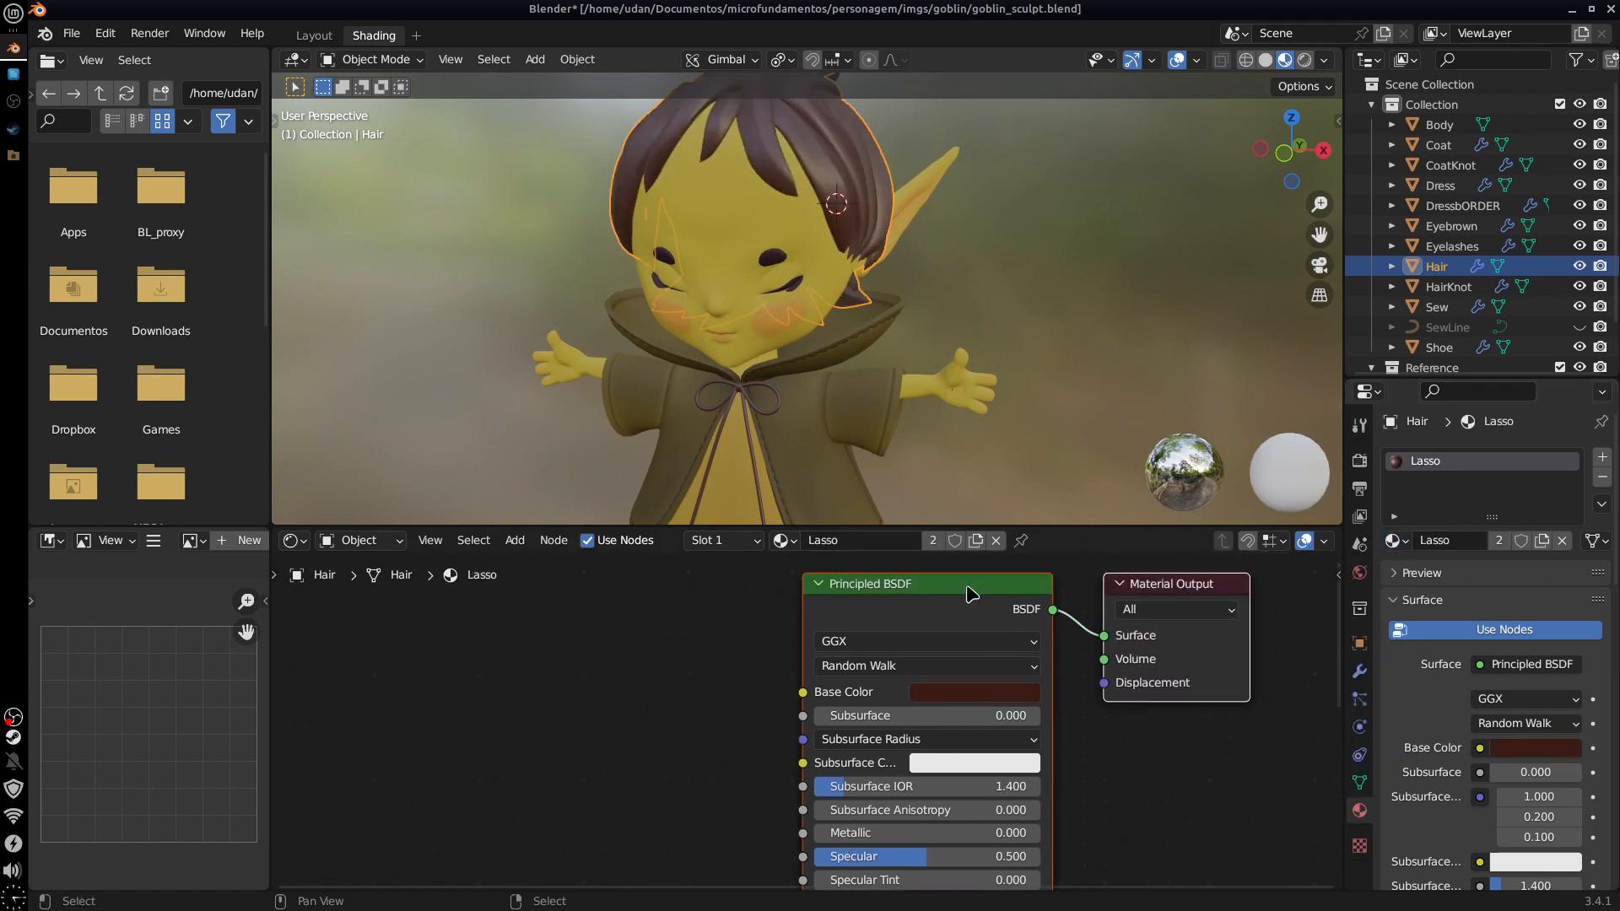
pyautogui.click(791, 542)
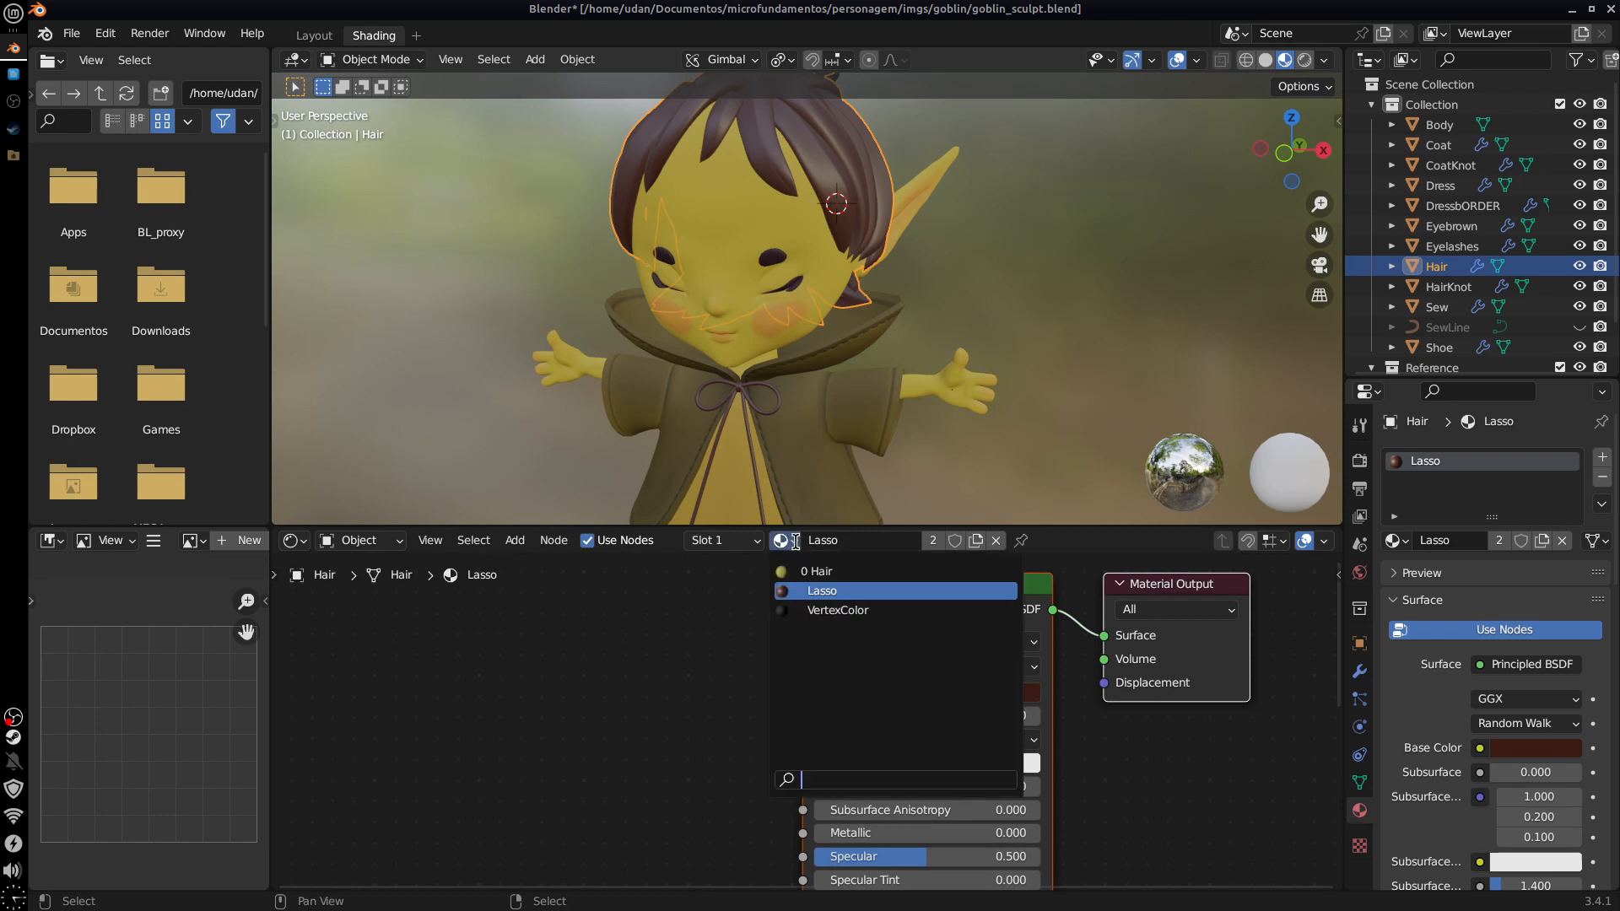
pyautogui.click(849, 574)
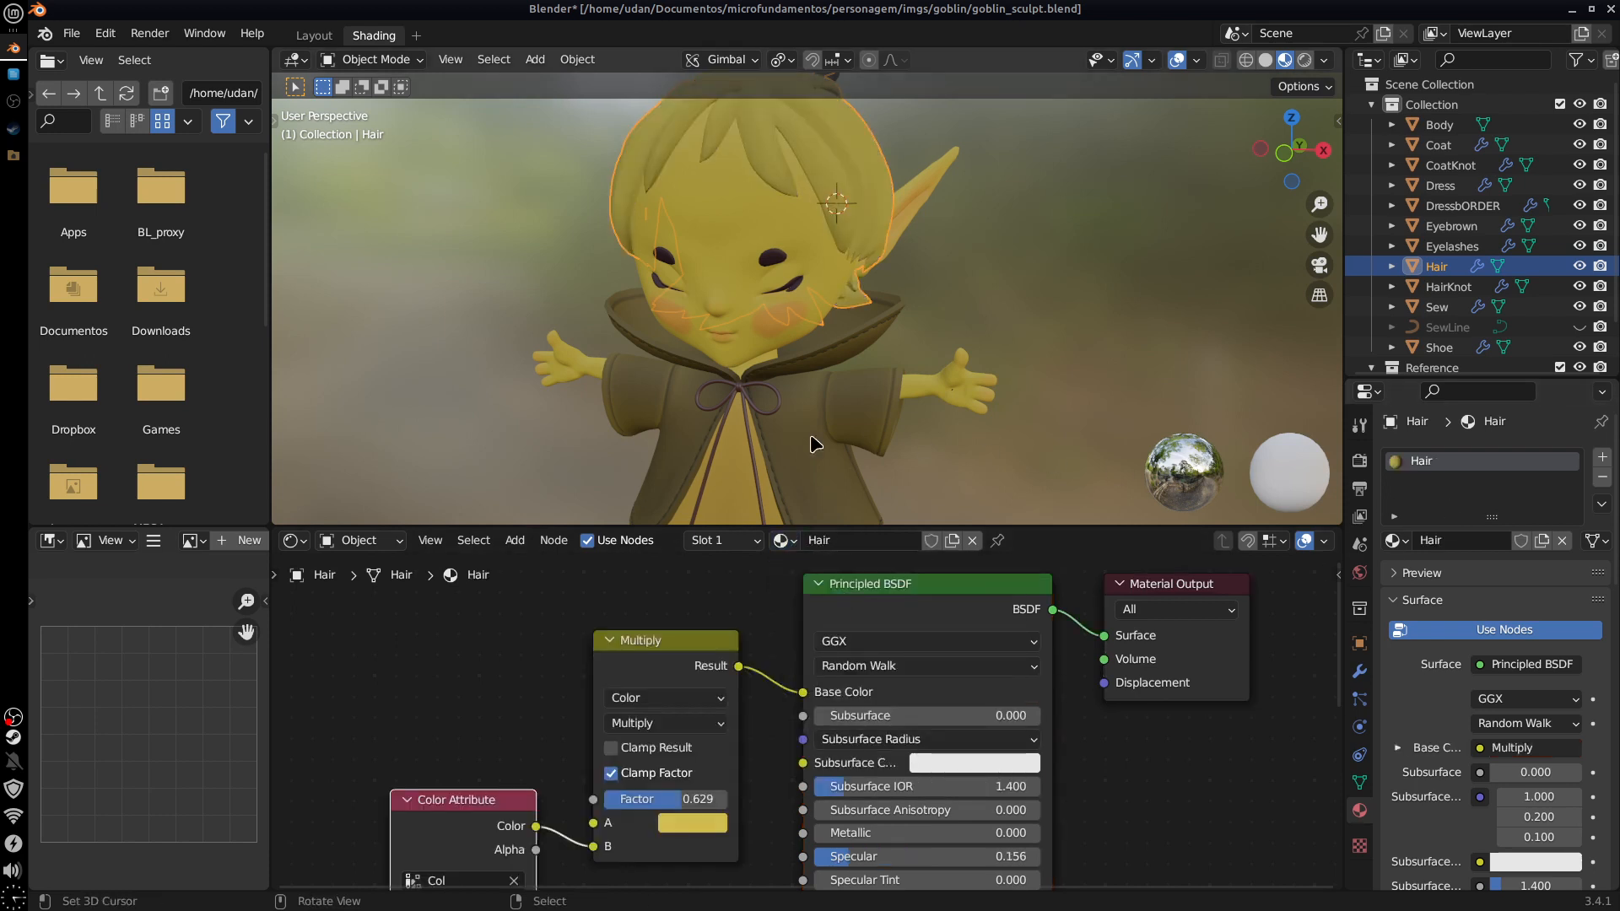
# Step: Select the coat's bow and set its Lasso material to Specular 0.183 and Roughness 0.550
pyautogui.click(762, 414)
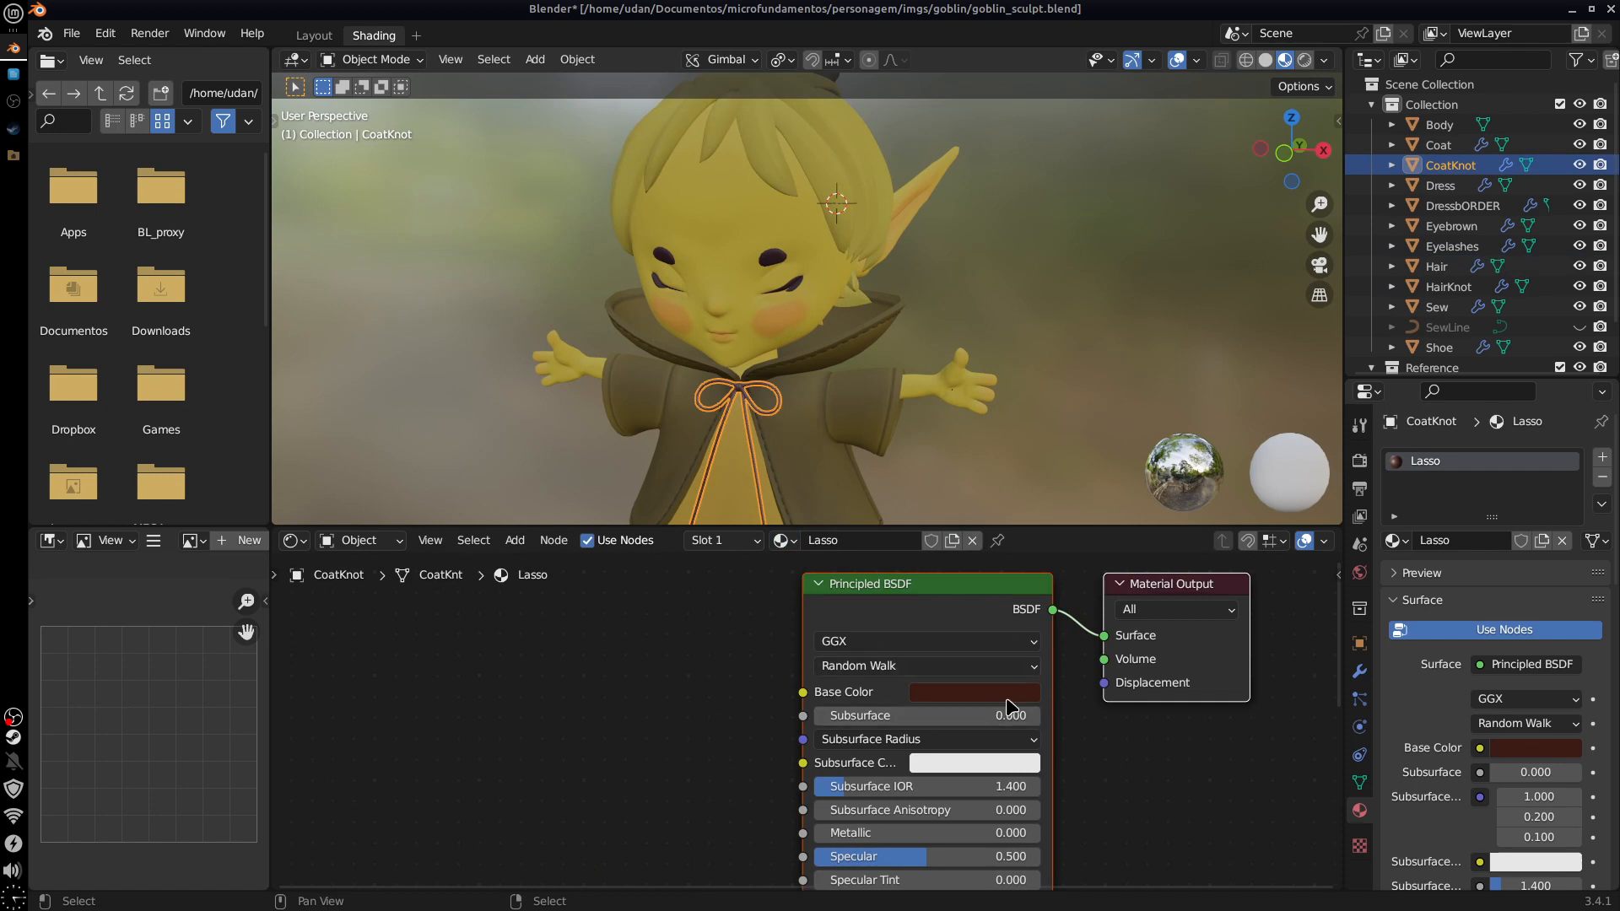
pyautogui.moveTo(924, 855); pyautogui.dragTo(830, 871)
pyautogui.moveTo(1067, 823); pyautogui.dragTo(1074, 700, button='middle')
pyautogui.moveTo(917, 785)
pyautogui.mouseDown()
pyautogui.moveTo(949, 784)
pyautogui.moveTo(935, 784)
pyautogui.mouseUp()
pyautogui.moveTo(987, 405); pyautogui.dragTo(1026, 379, button='middle')
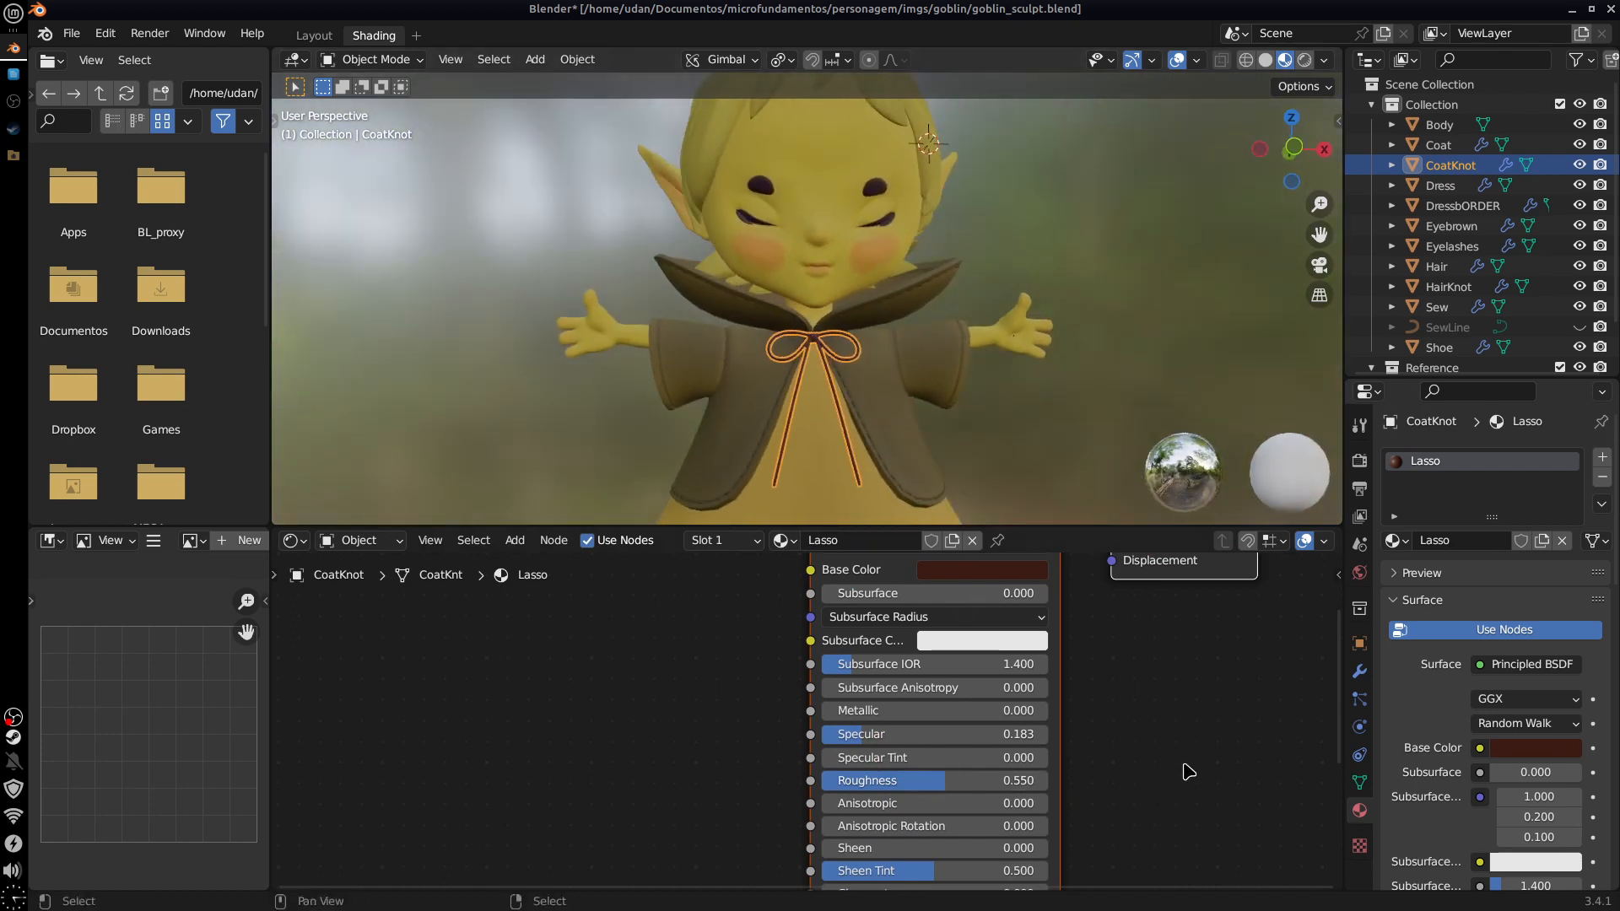
# Step: Examine the goblin against the reference drawings in front orthographic view
pyautogui.click(1396, 540)
pyautogui.scroll(-2, 1024, 408)
pyautogui.press('KP_1')
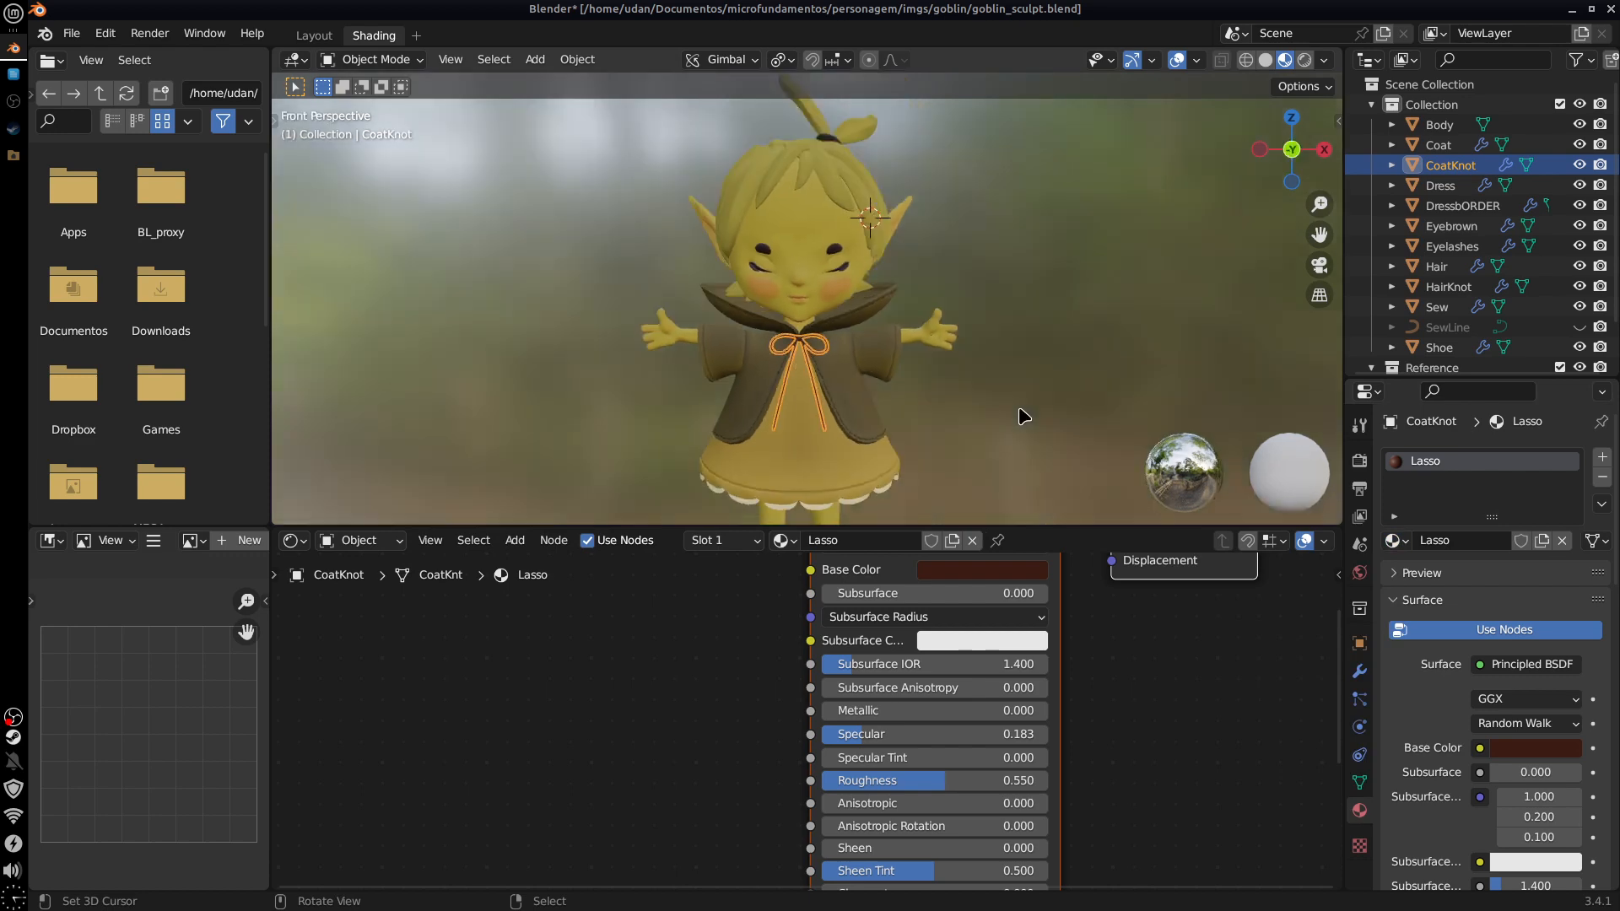
pyautogui.keyDown('shift'); pyautogui.moveTo(1017, 416); pyautogui.dragTo(982, 372, button='middle'); pyautogui.keyUp('shift')
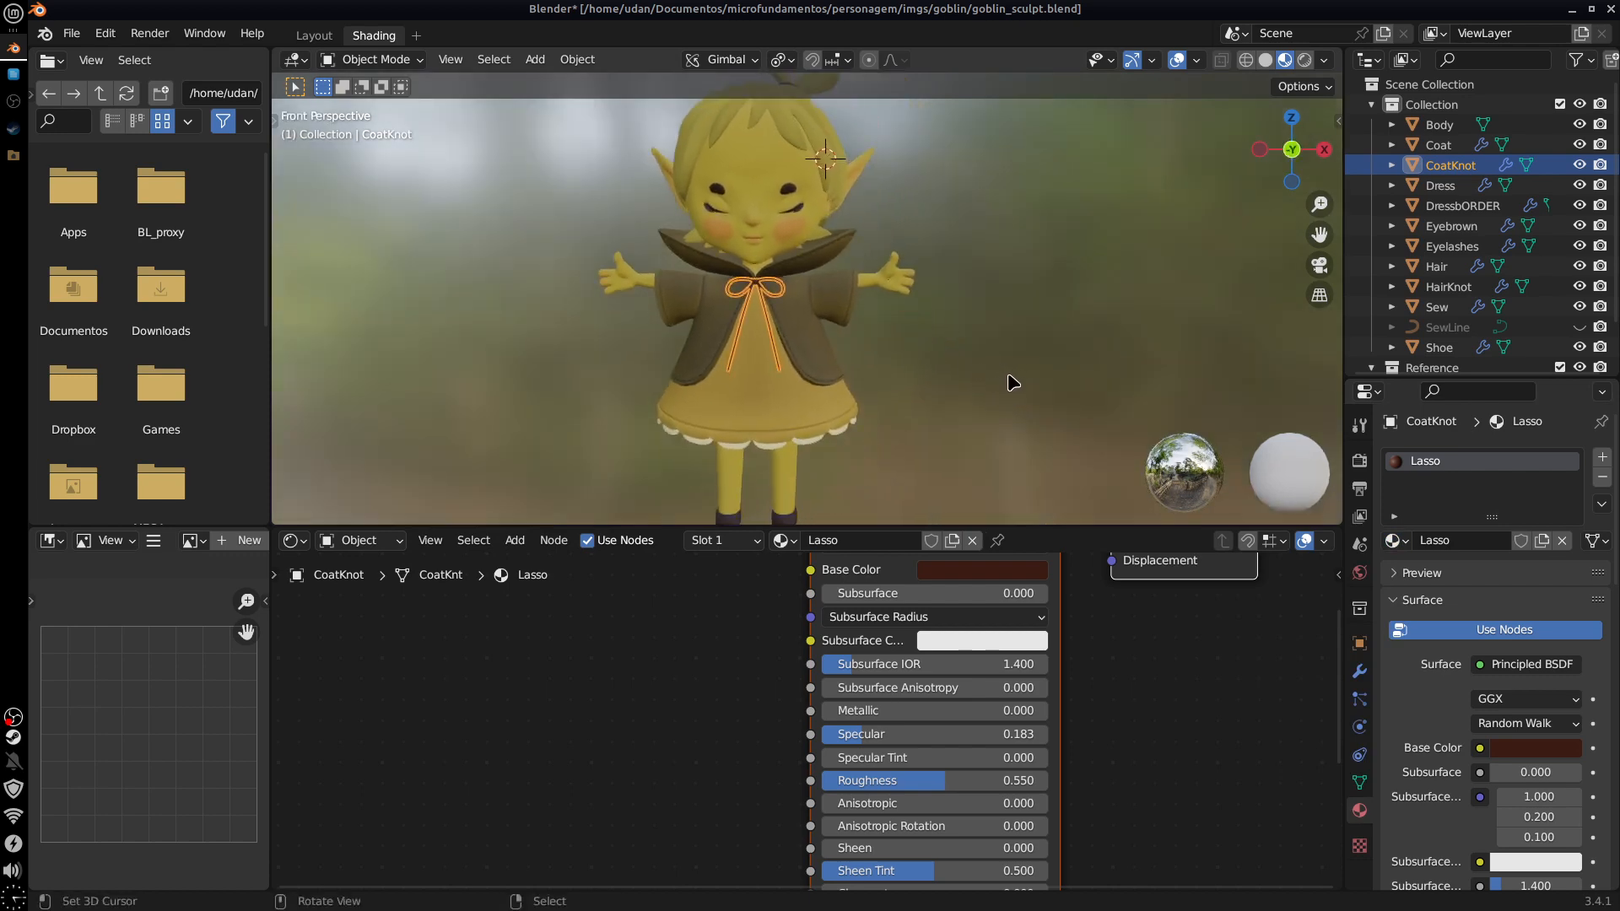
pyautogui.press('KP_5')
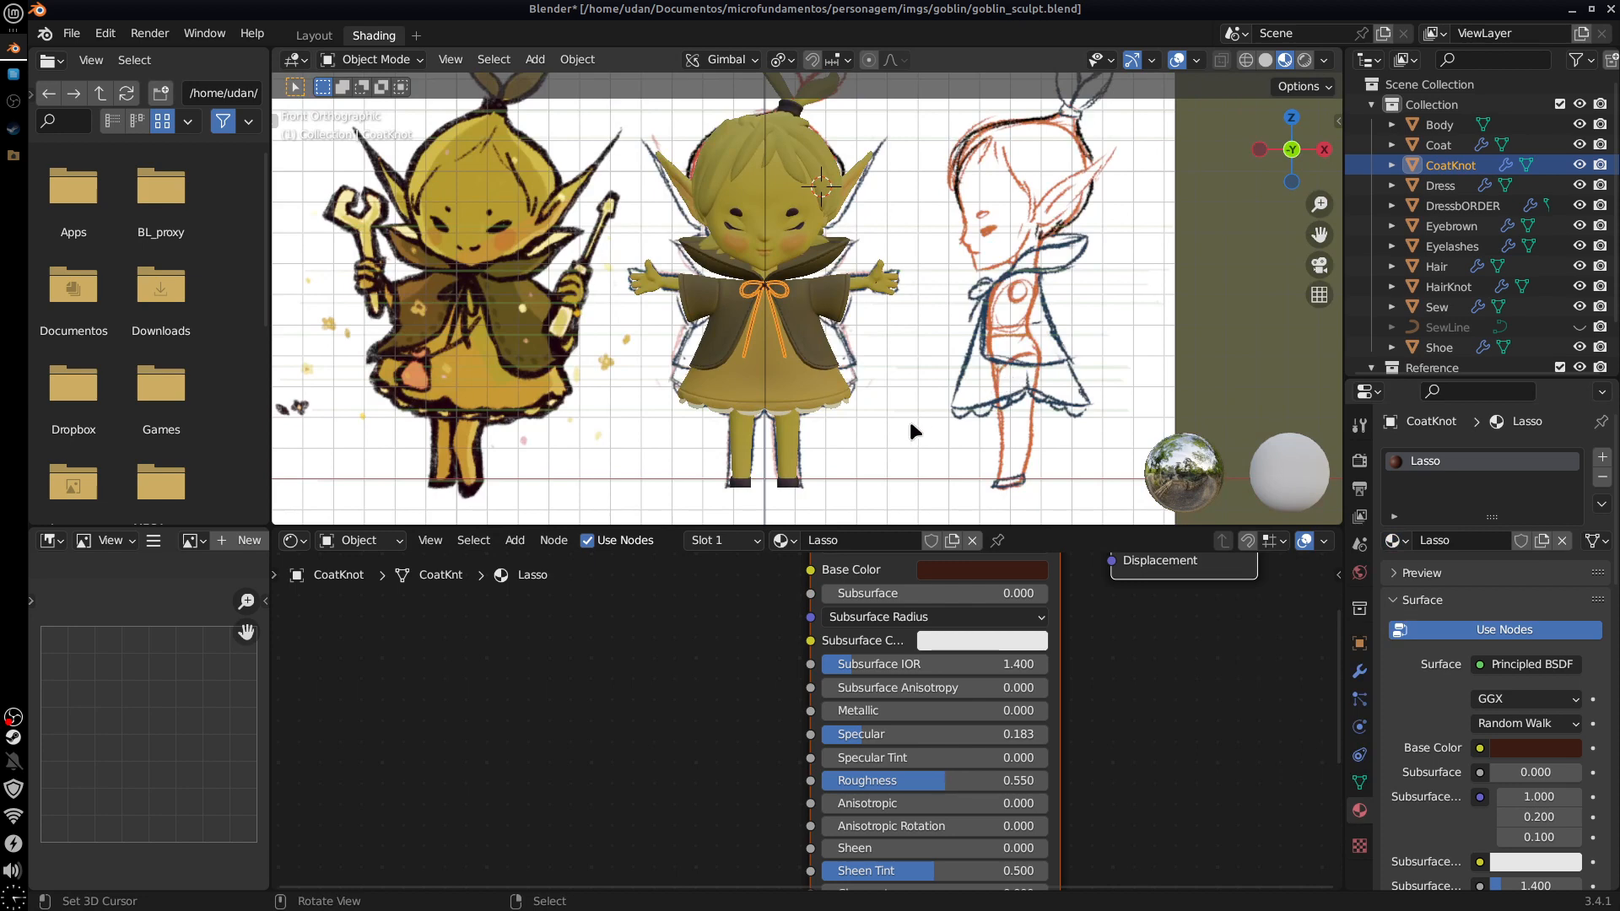
pyautogui.scroll(4, 882, 401)
pyautogui.keyDown('shift'); pyautogui.moveTo(920, 434); pyautogui.dragTo(933, 486, button='middle'); pyautogui.keyUp('shift')
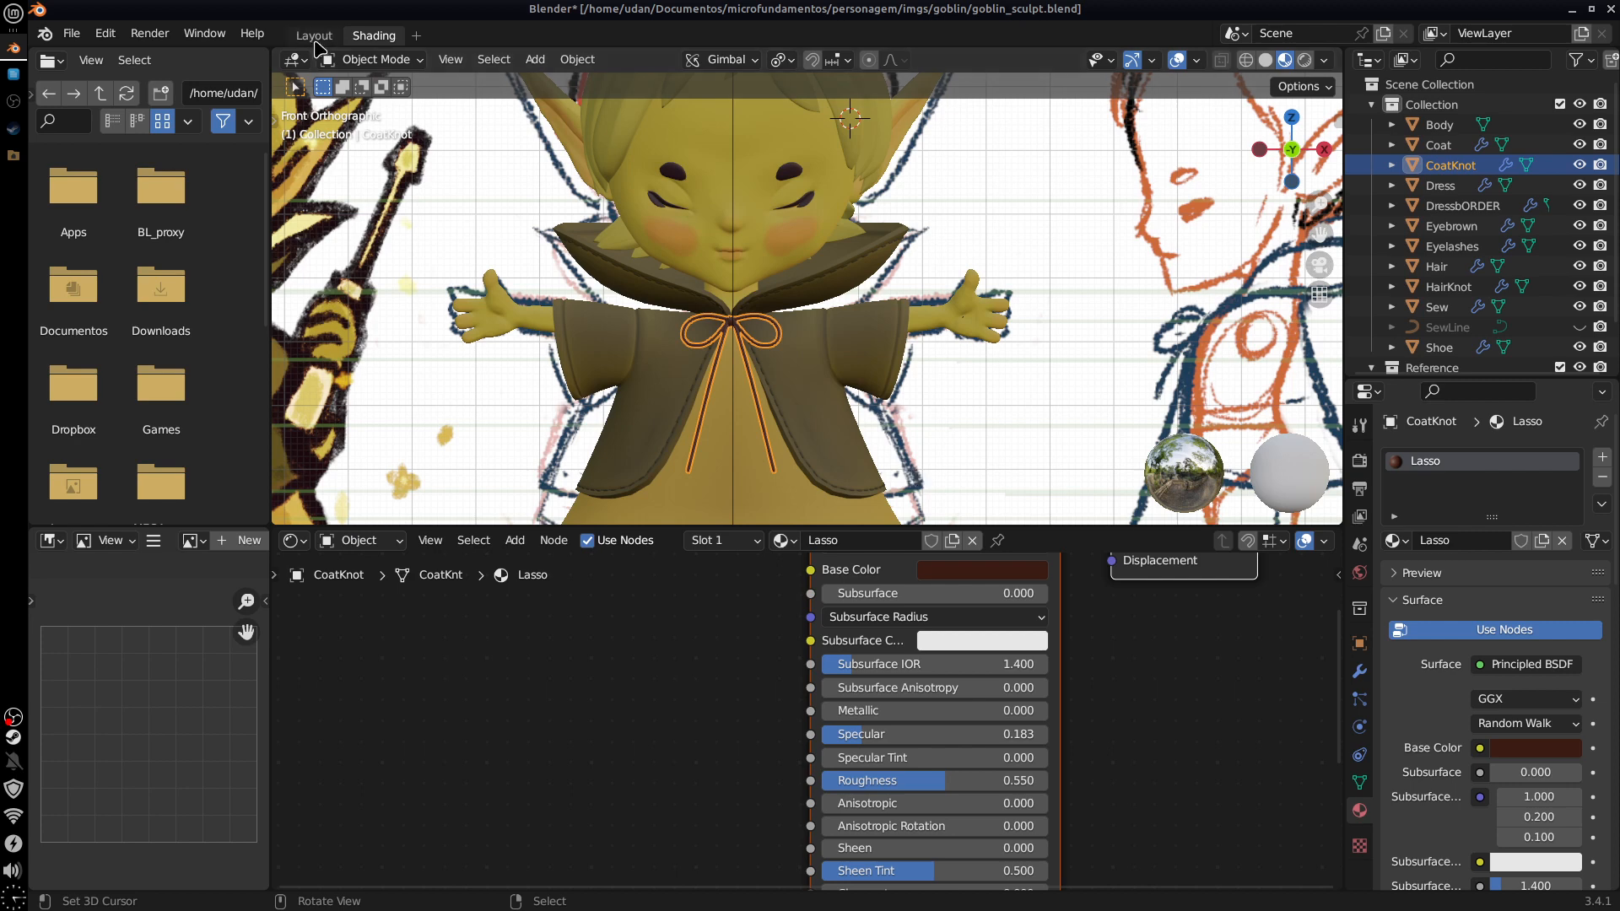
# Step: Switch to the Layout workspace, show the viewport in Material Preview shading and check the goblin without overlays
pyautogui.click(314, 34)
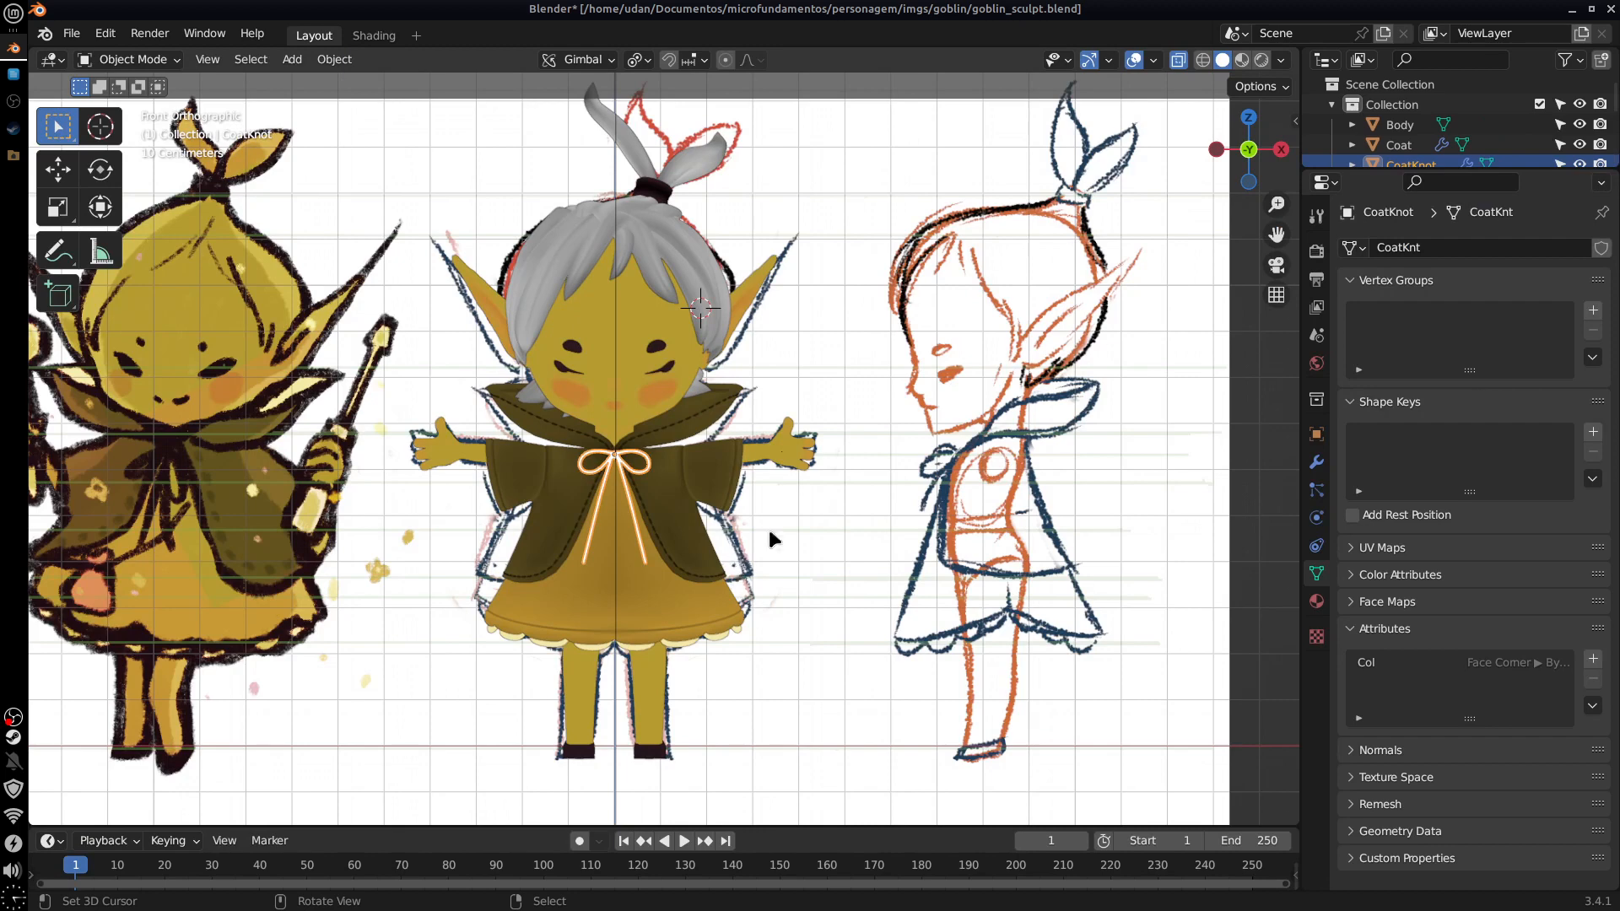
pyautogui.click(1245, 61)
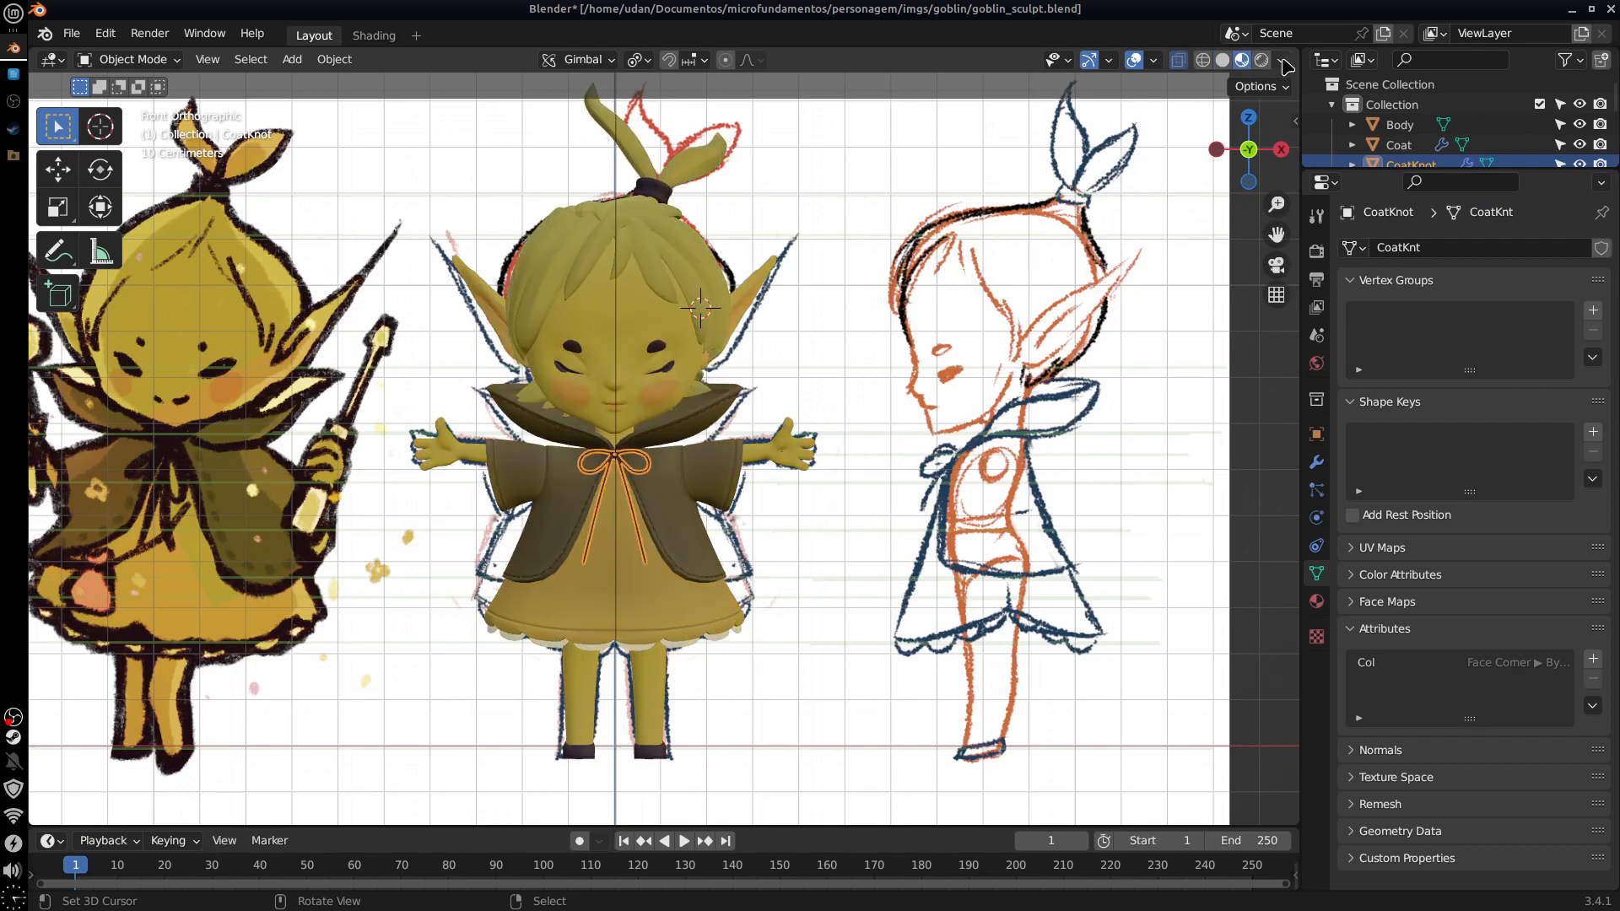
pyautogui.click(1283, 62)
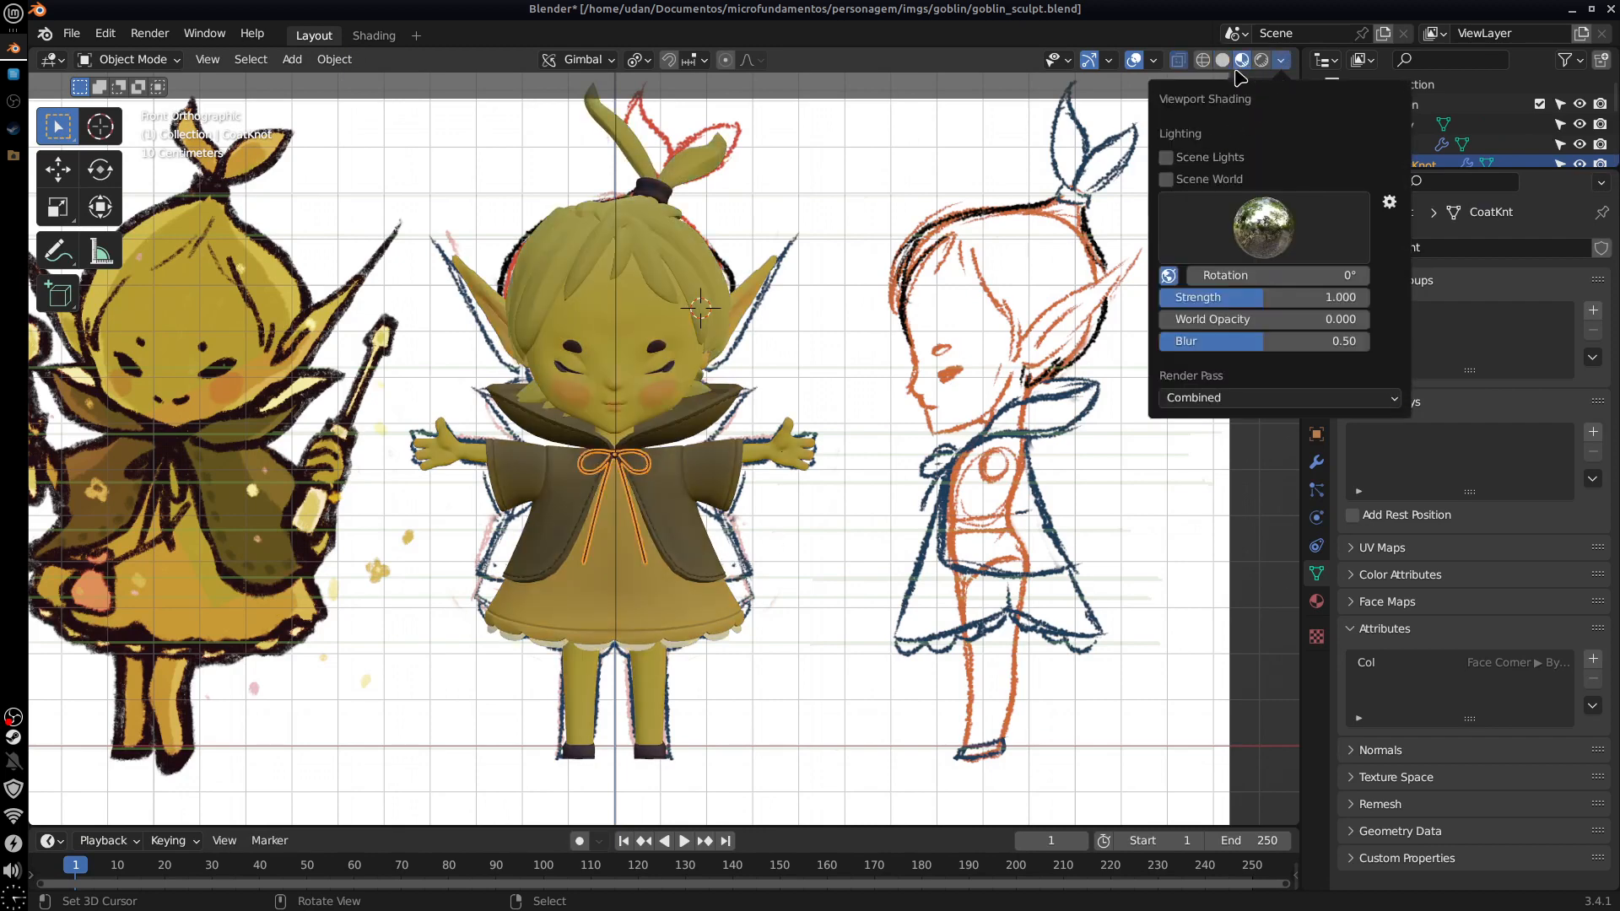
pyautogui.hotkey('shift', 'alt', 'z')
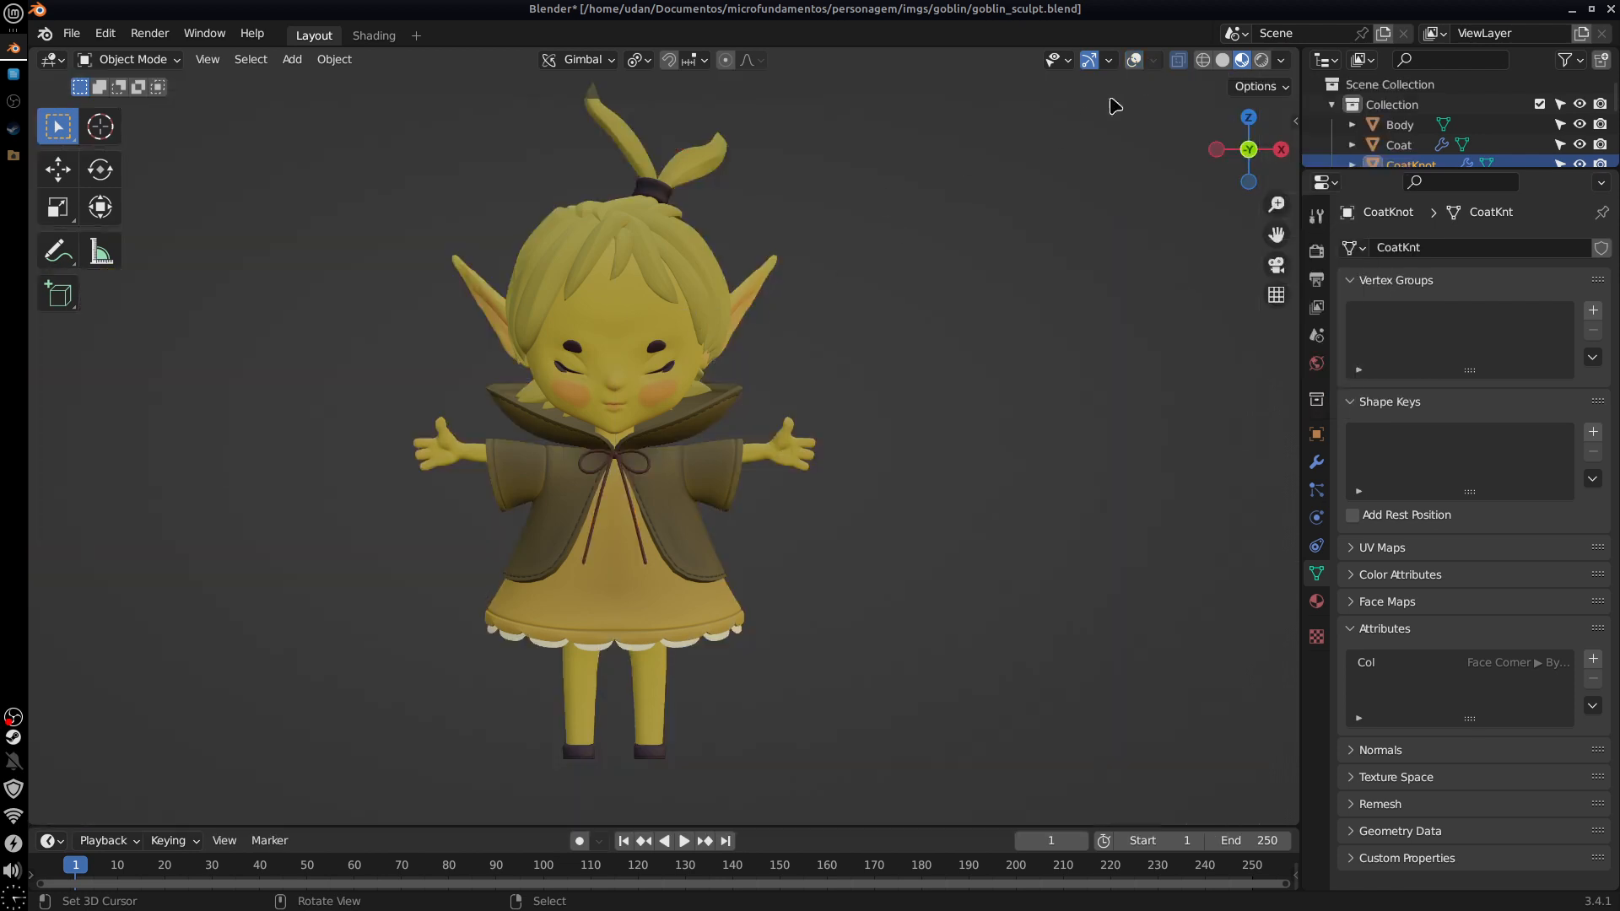
pyautogui.hotkey('shift', 'alt', 'z')
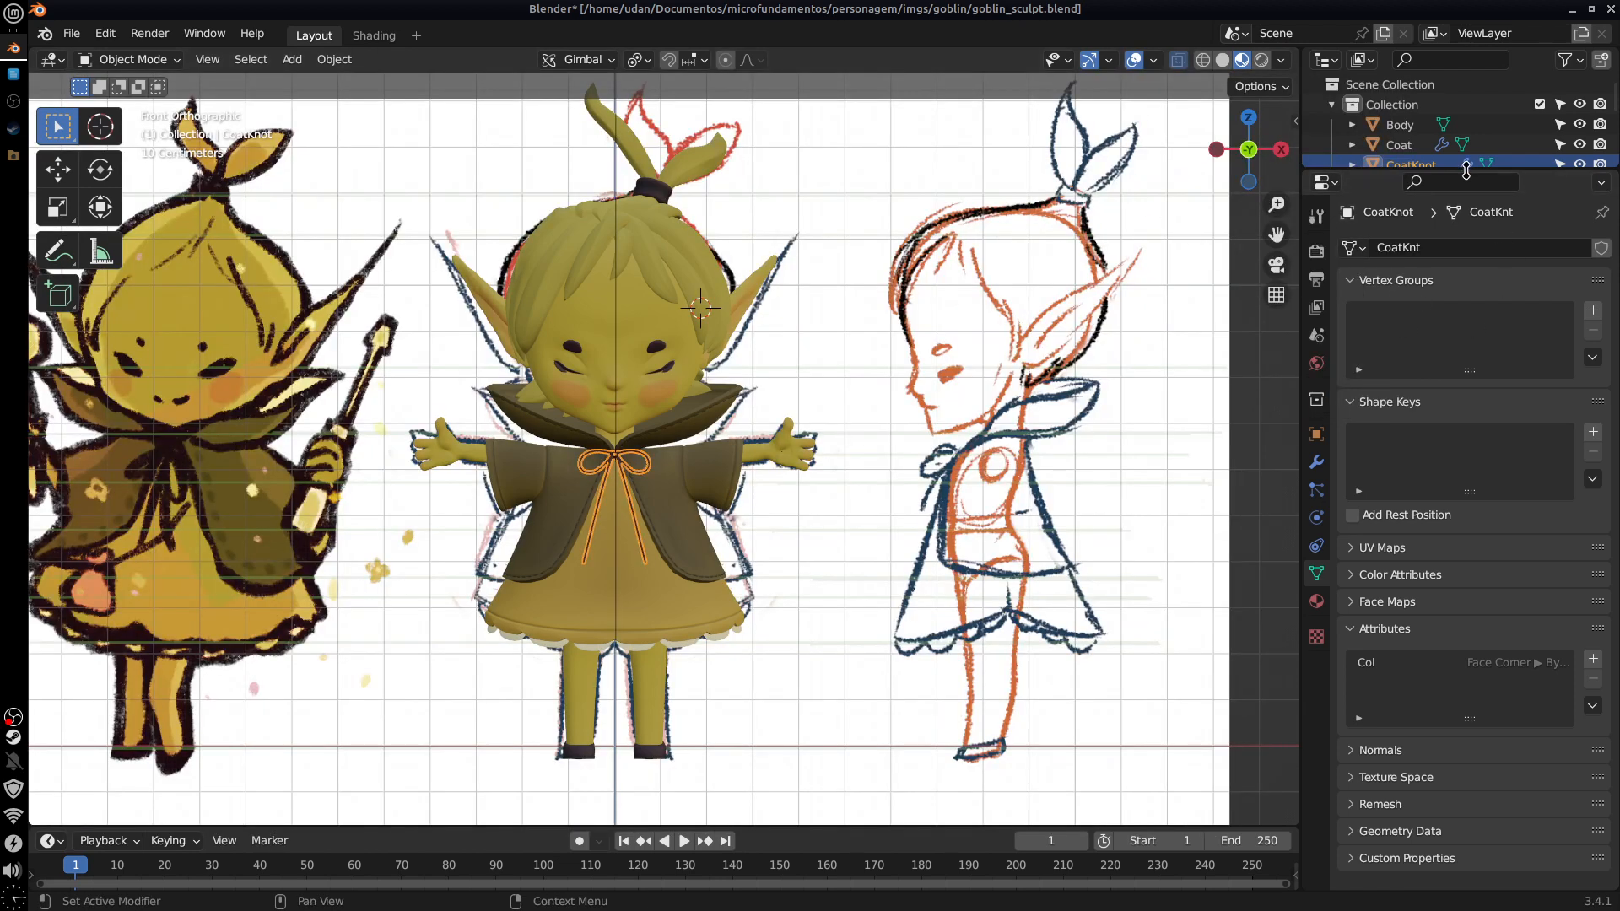
# Step: Enlarge the outliner, hide the Front and Side reference images, and turn on the scene Statistics overlay
pyautogui.moveTo(1464, 169); pyautogui.dragTo(1464, 555)
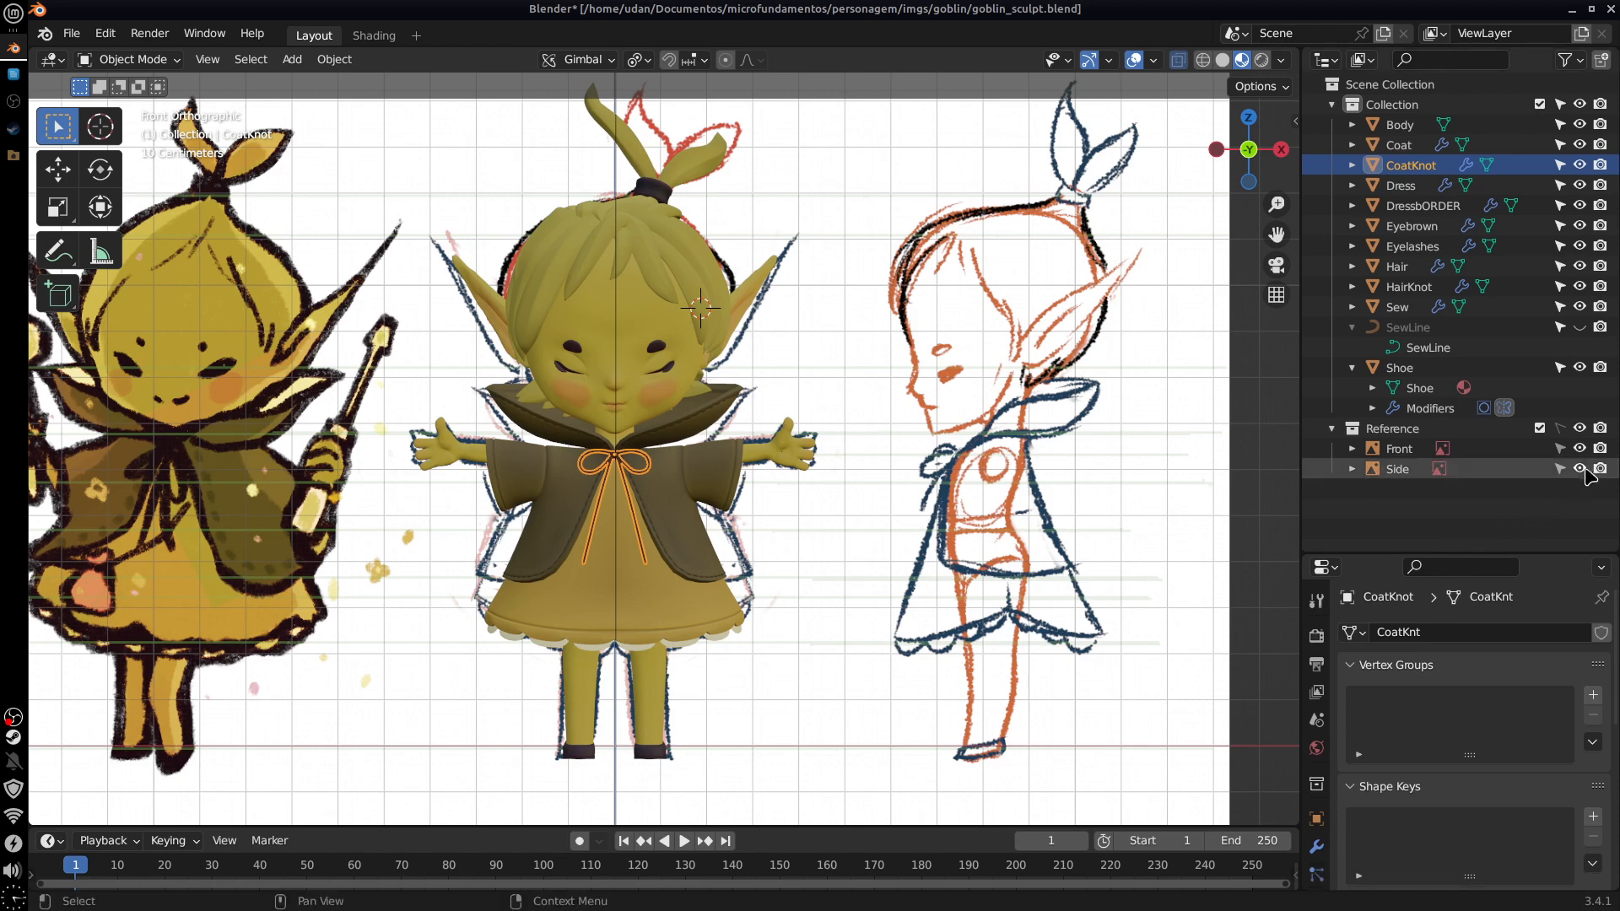
pyautogui.keyDown('shift'); pyautogui.moveTo(838, 601); pyautogui.dragTo(928, 610, button='middle'); pyautogui.keyUp('shift')
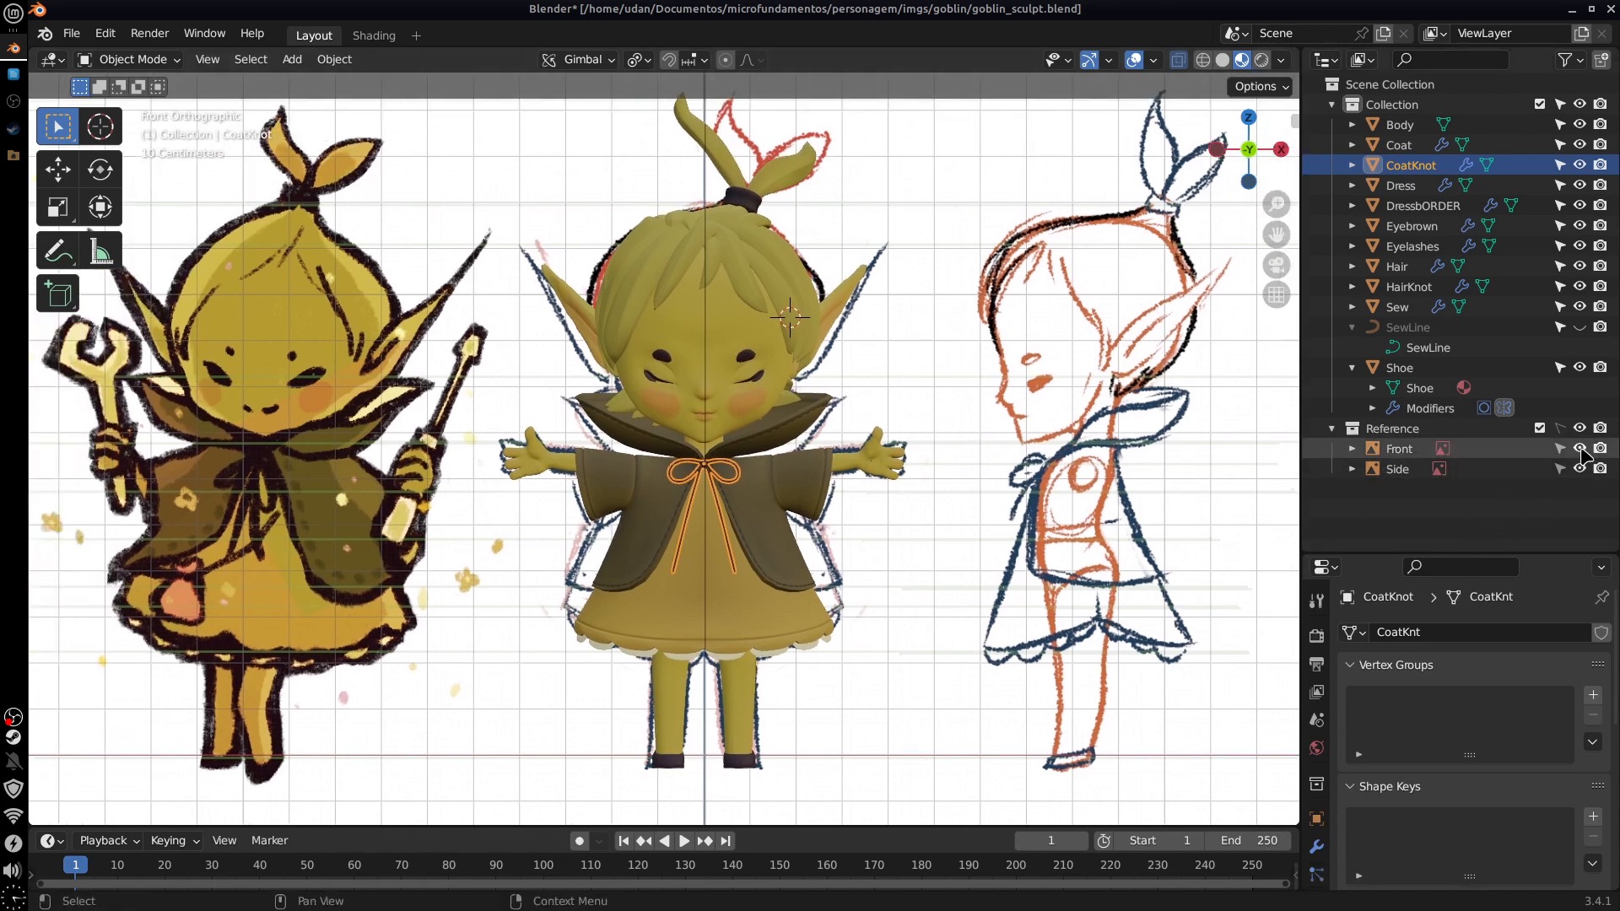
pyautogui.moveTo(1580, 449); pyautogui.dragTo(1580, 470)
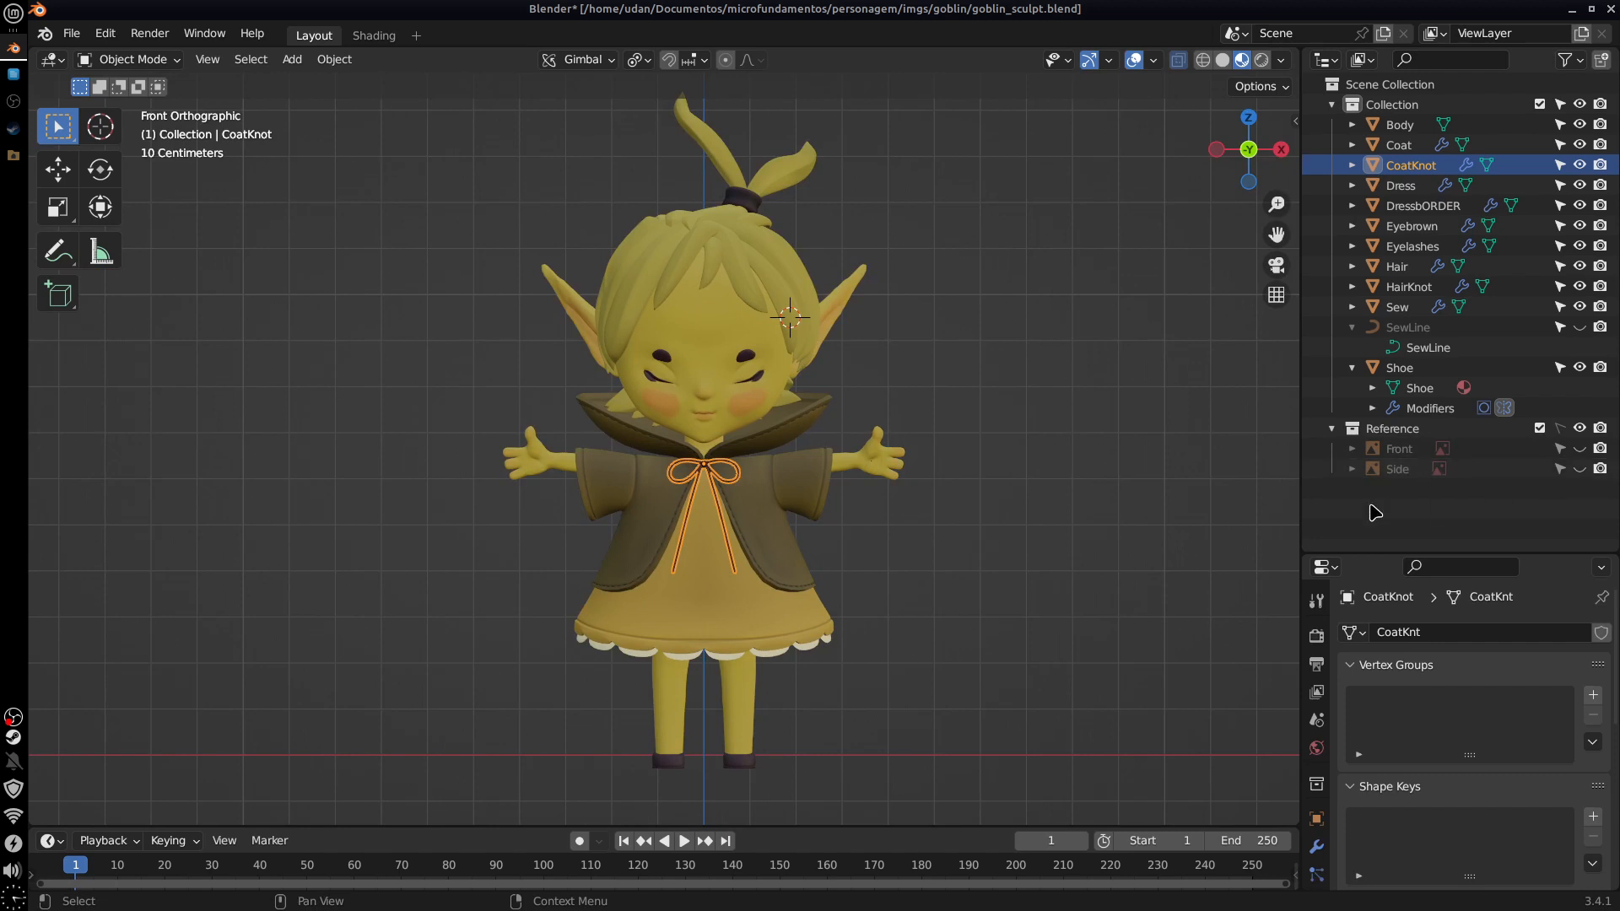
pyautogui.click(1153, 60)
pyautogui.click(1051, 221)
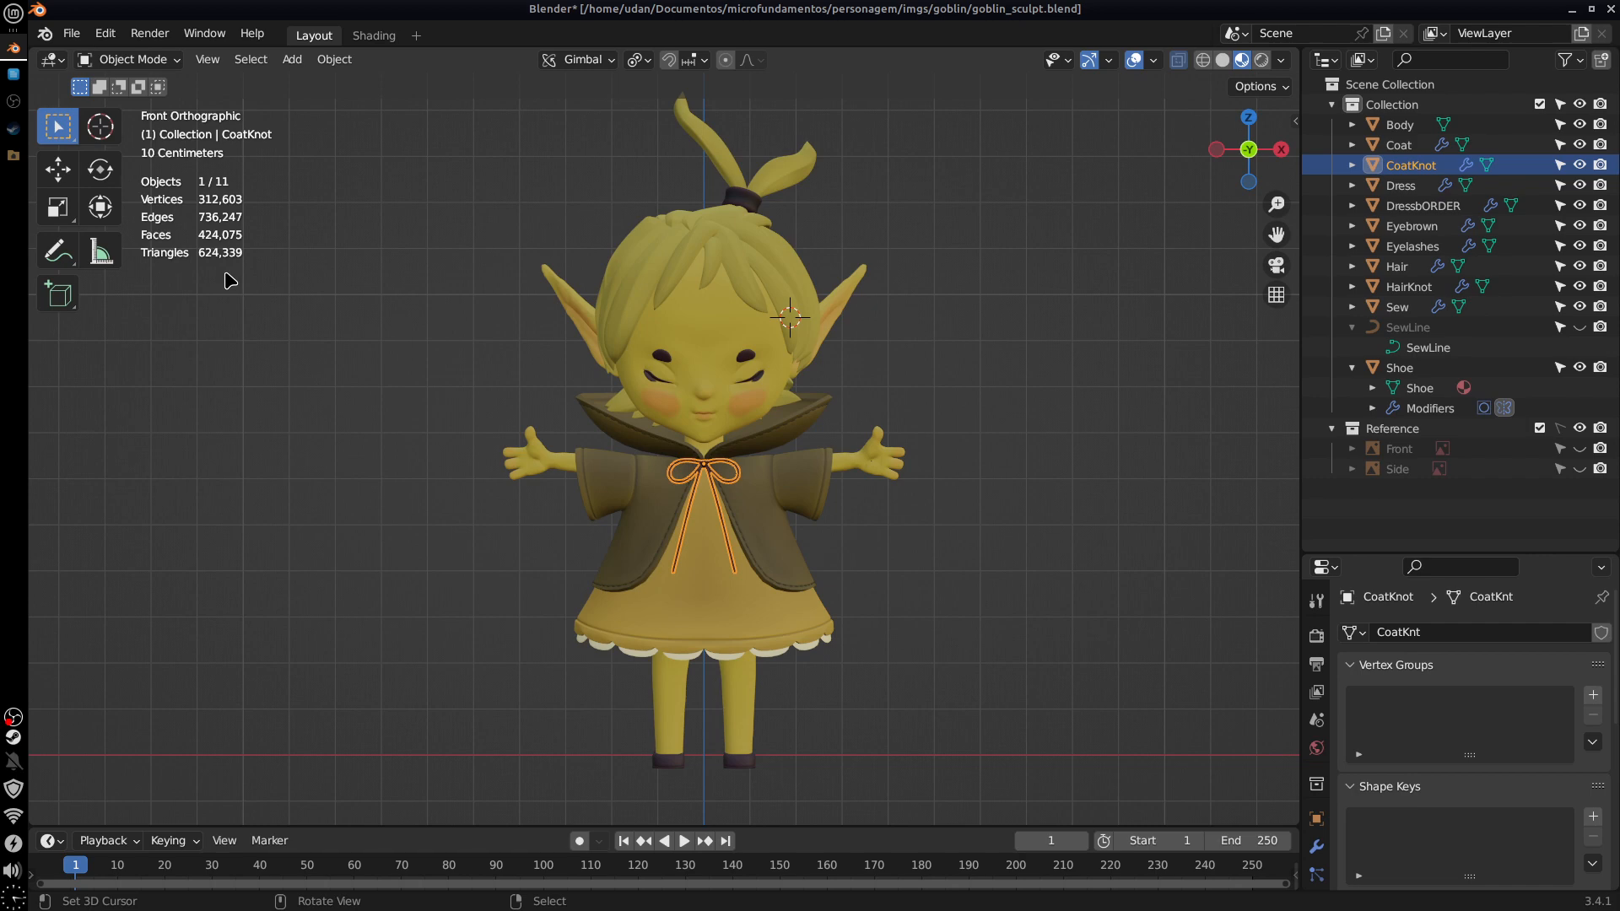
# Step: Return to the Shading workspace and select the goblin's dress to inspect its VertexColor material nodes
pyautogui.click(373, 35)
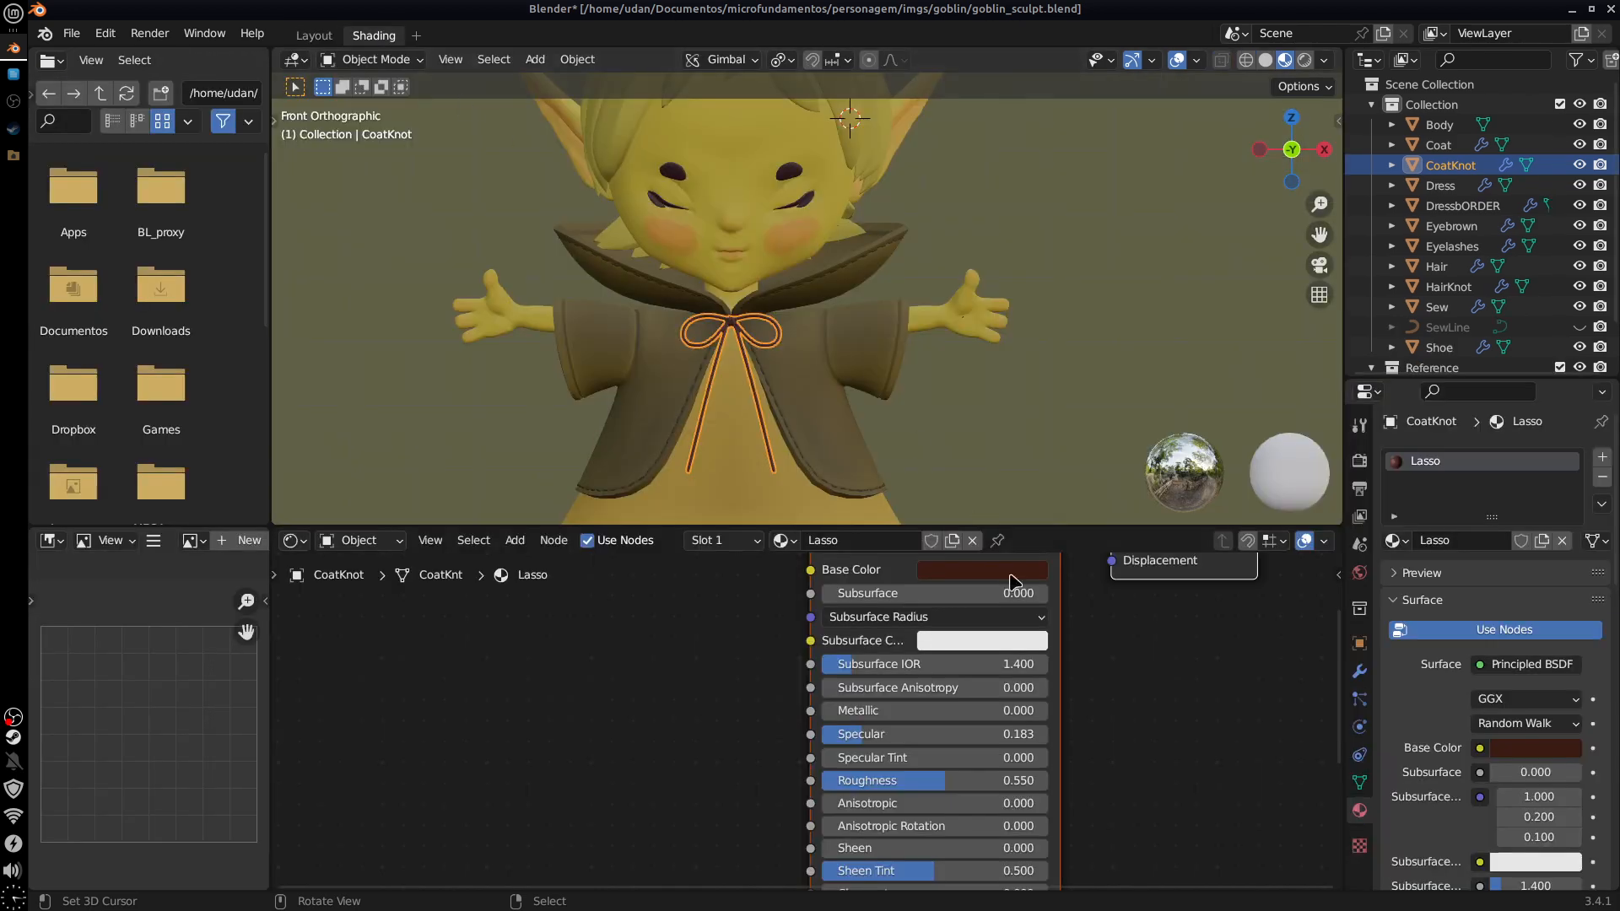
pyautogui.moveTo(1114, 734); pyautogui.dragTo(1070, 821, button='middle')
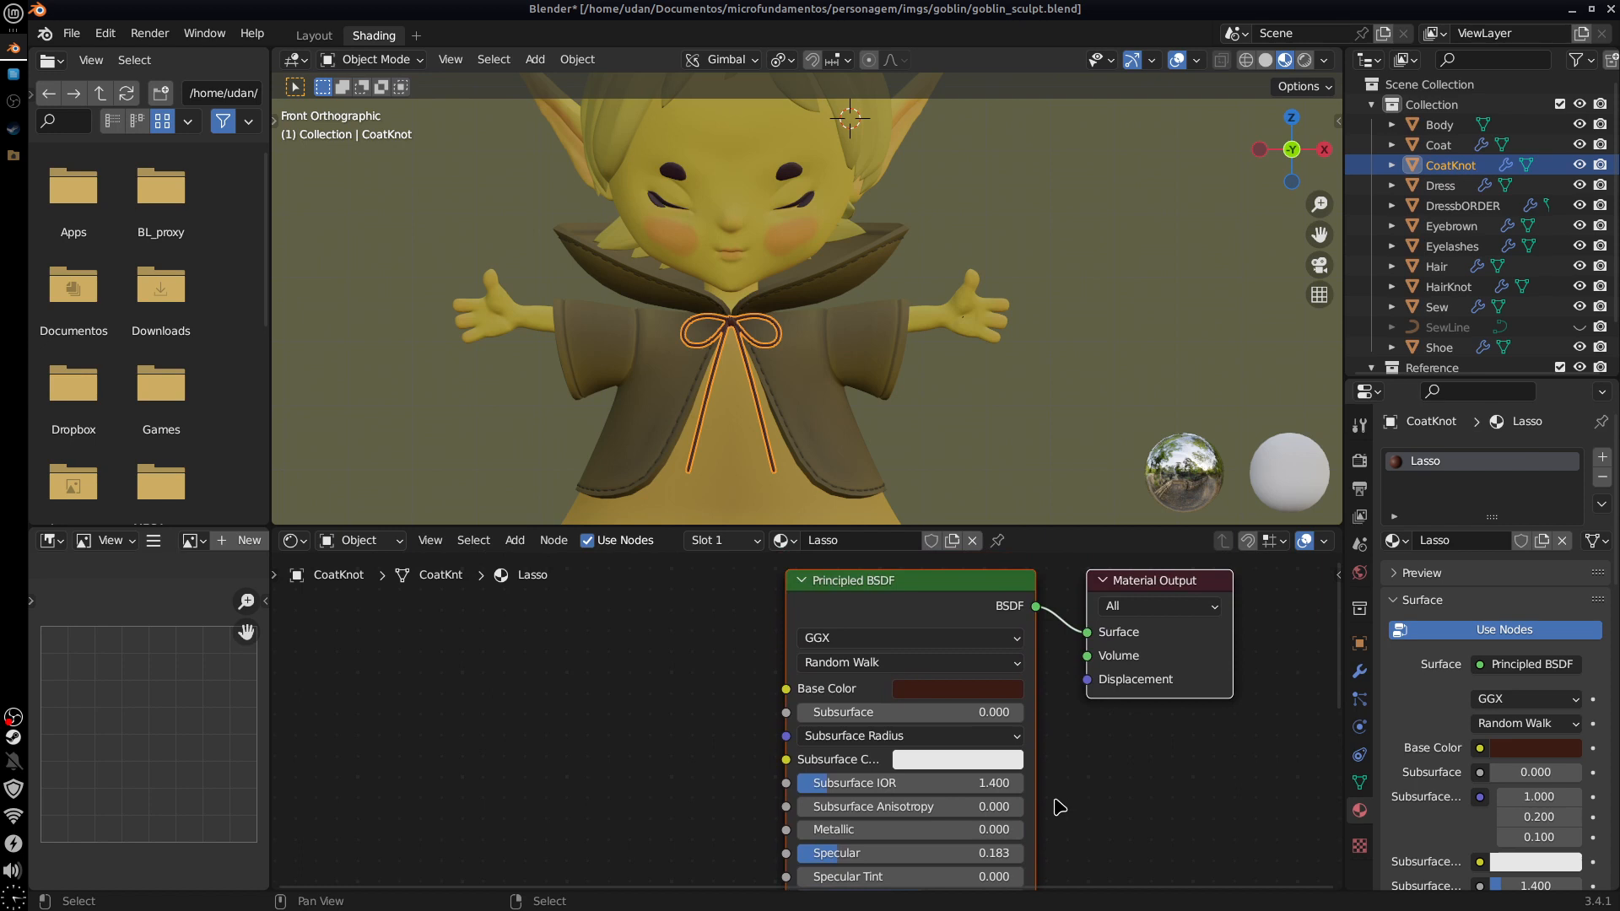
pyautogui.keyDown('shift'); pyautogui.moveTo(954, 455); pyautogui.dragTo(970, 270, button='middle'); pyautogui.keyUp('shift')
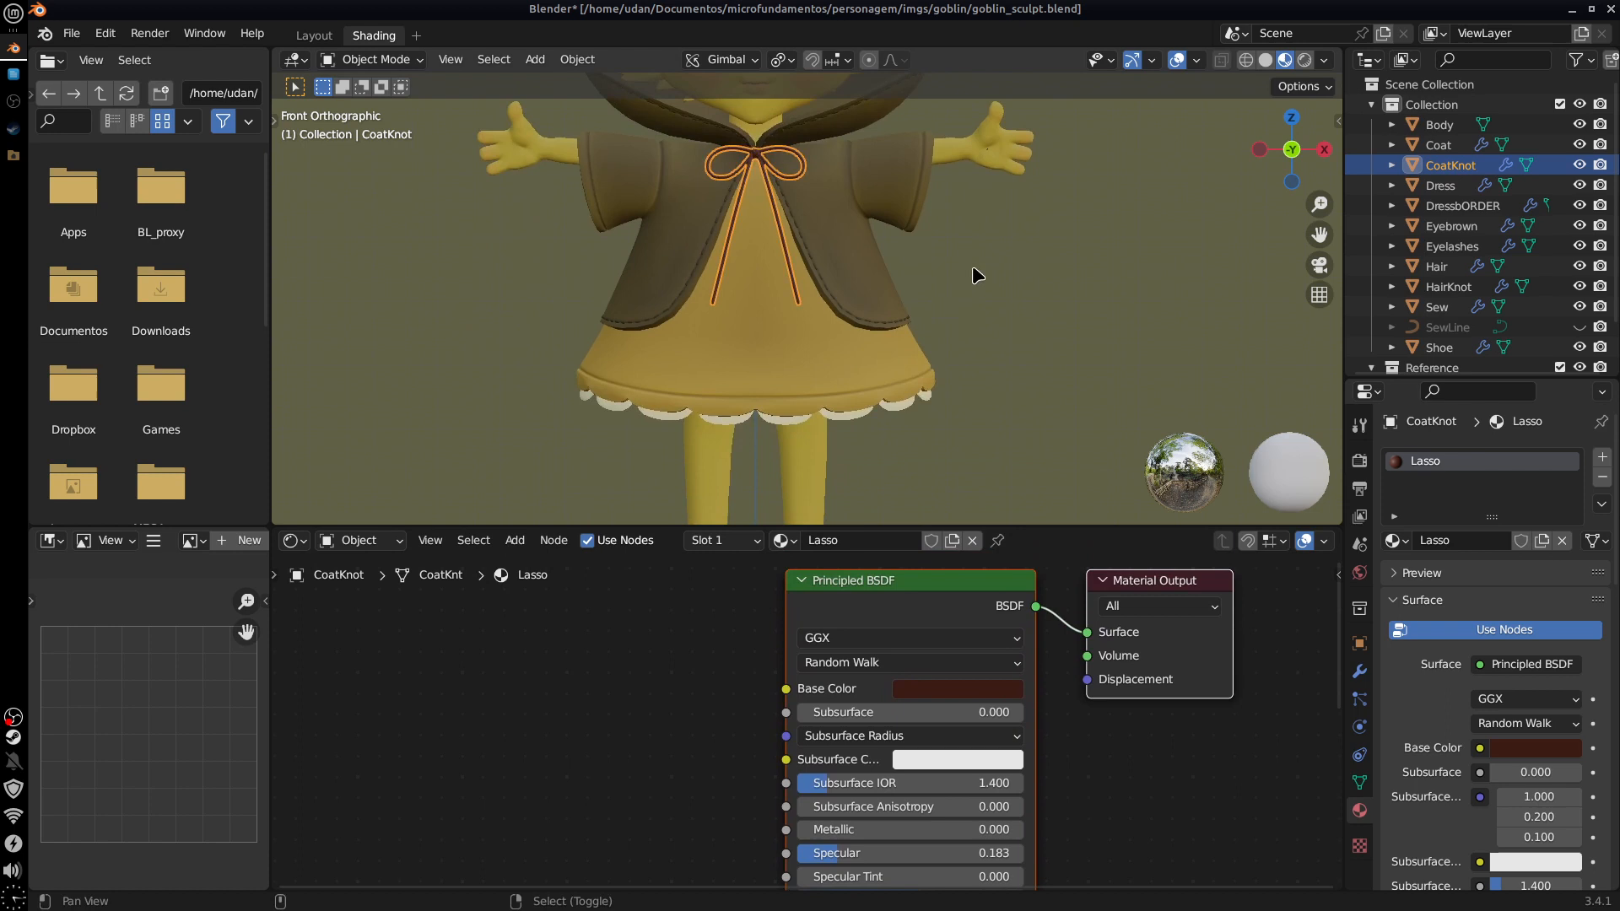
pyautogui.click(833, 367)
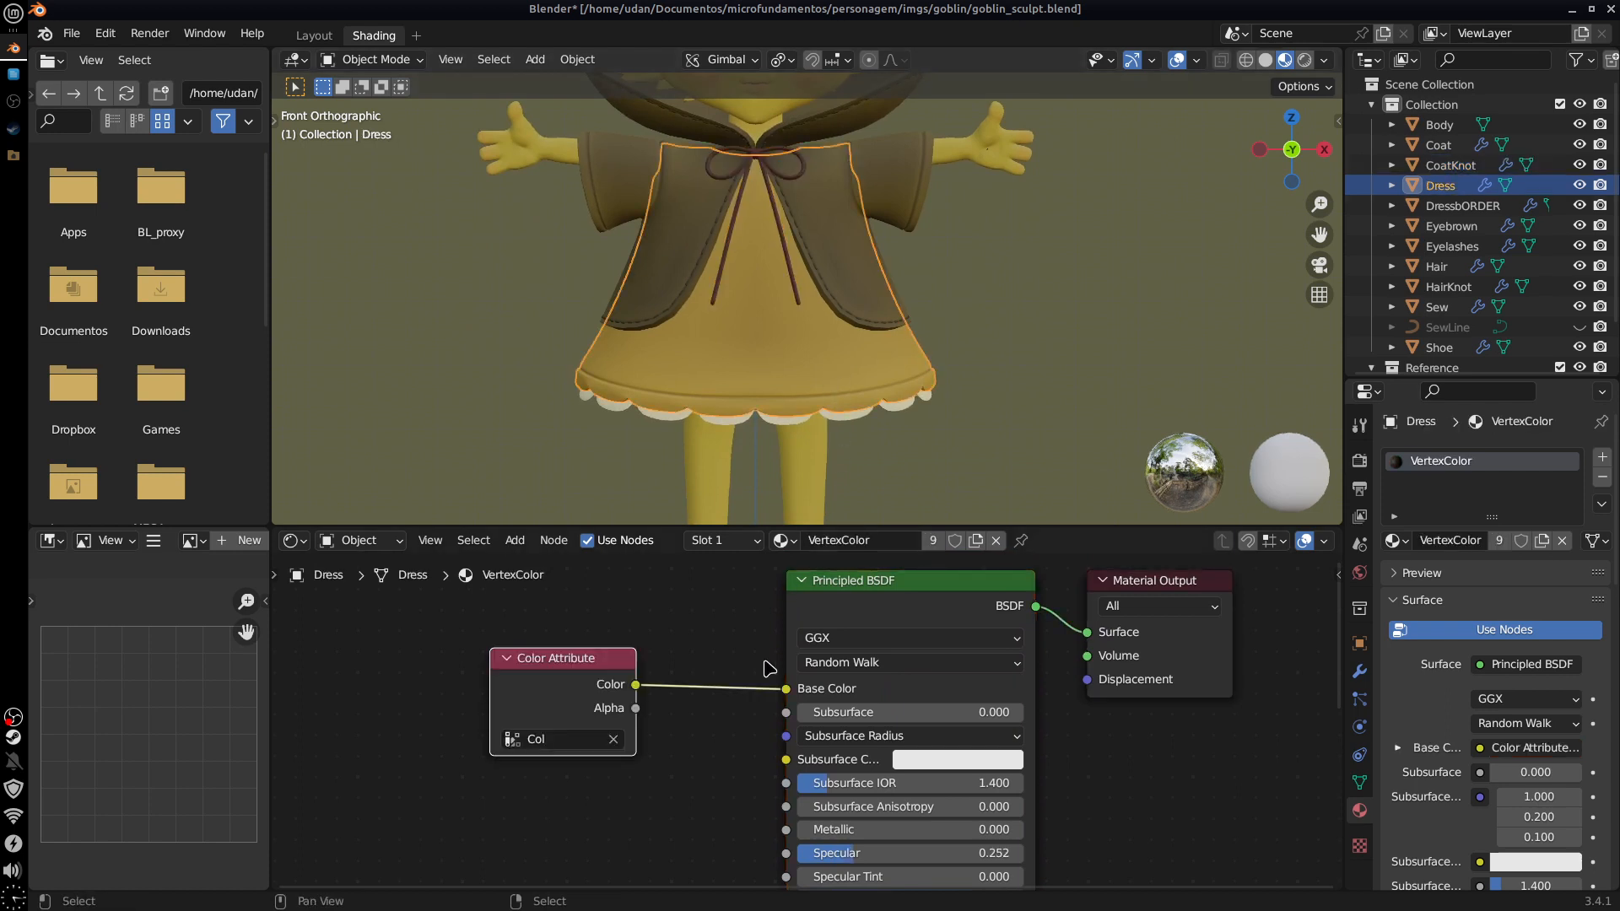
pyautogui.moveTo(1133, 743); pyautogui.dragTo(1140, 569, button='middle')
pyautogui.moveTo(1163, 707); pyautogui.dragTo(1205, 819, button='middle')
# Step: Reposition the Color Attribute node in the VertexColor material, leaving more space before the Principled BSDF
pyautogui.moveTo(635, 597); pyautogui.dragTo(645, 609)
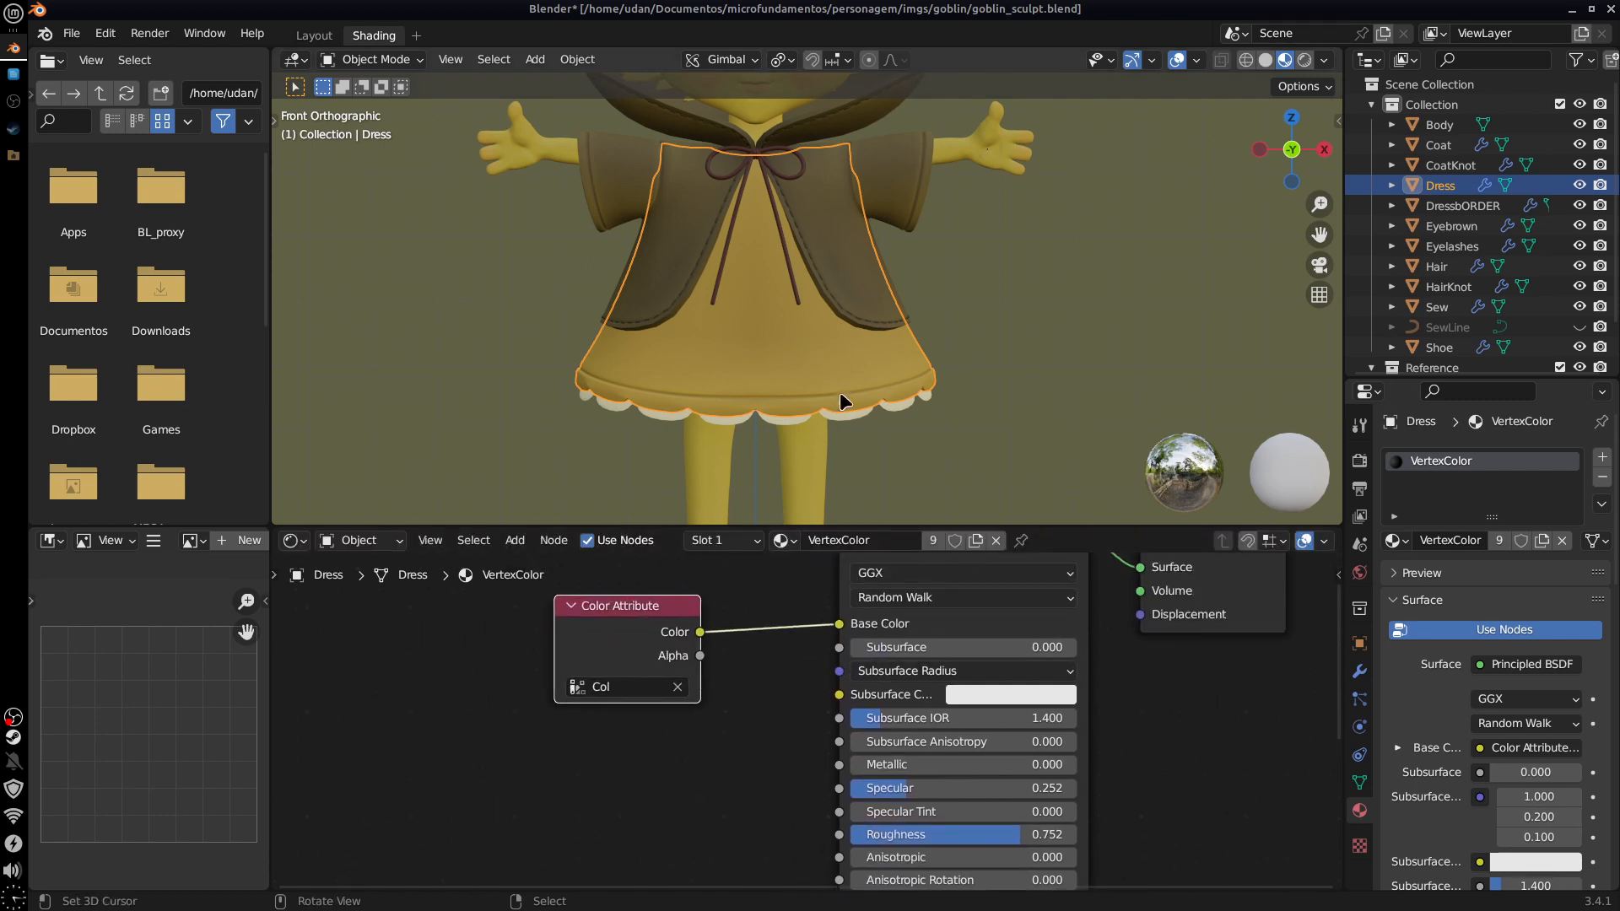
pyautogui.moveTo(723, 763); pyautogui.dragTo(911, 785, button='middle')
pyautogui.moveTo(824, 673); pyautogui.dragTo(776, 635)
pyautogui.moveTo(954, 802); pyautogui.dragTo(1024, 813, button='middle')
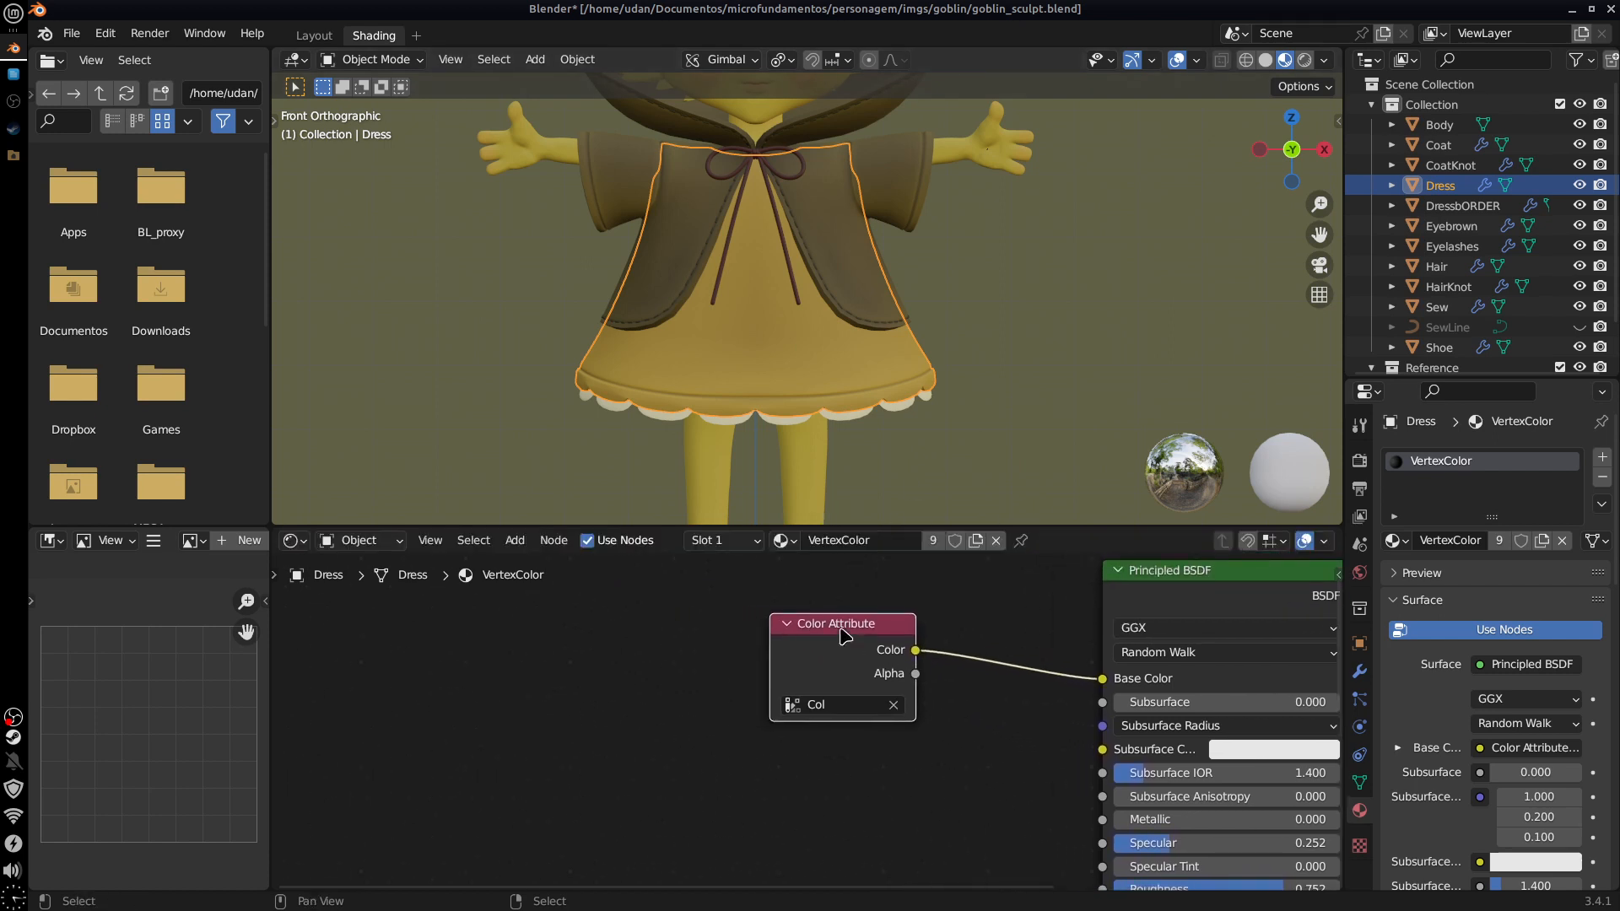
pyautogui.moveTo(842, 633); pyautogui.dragTo(861, 694)
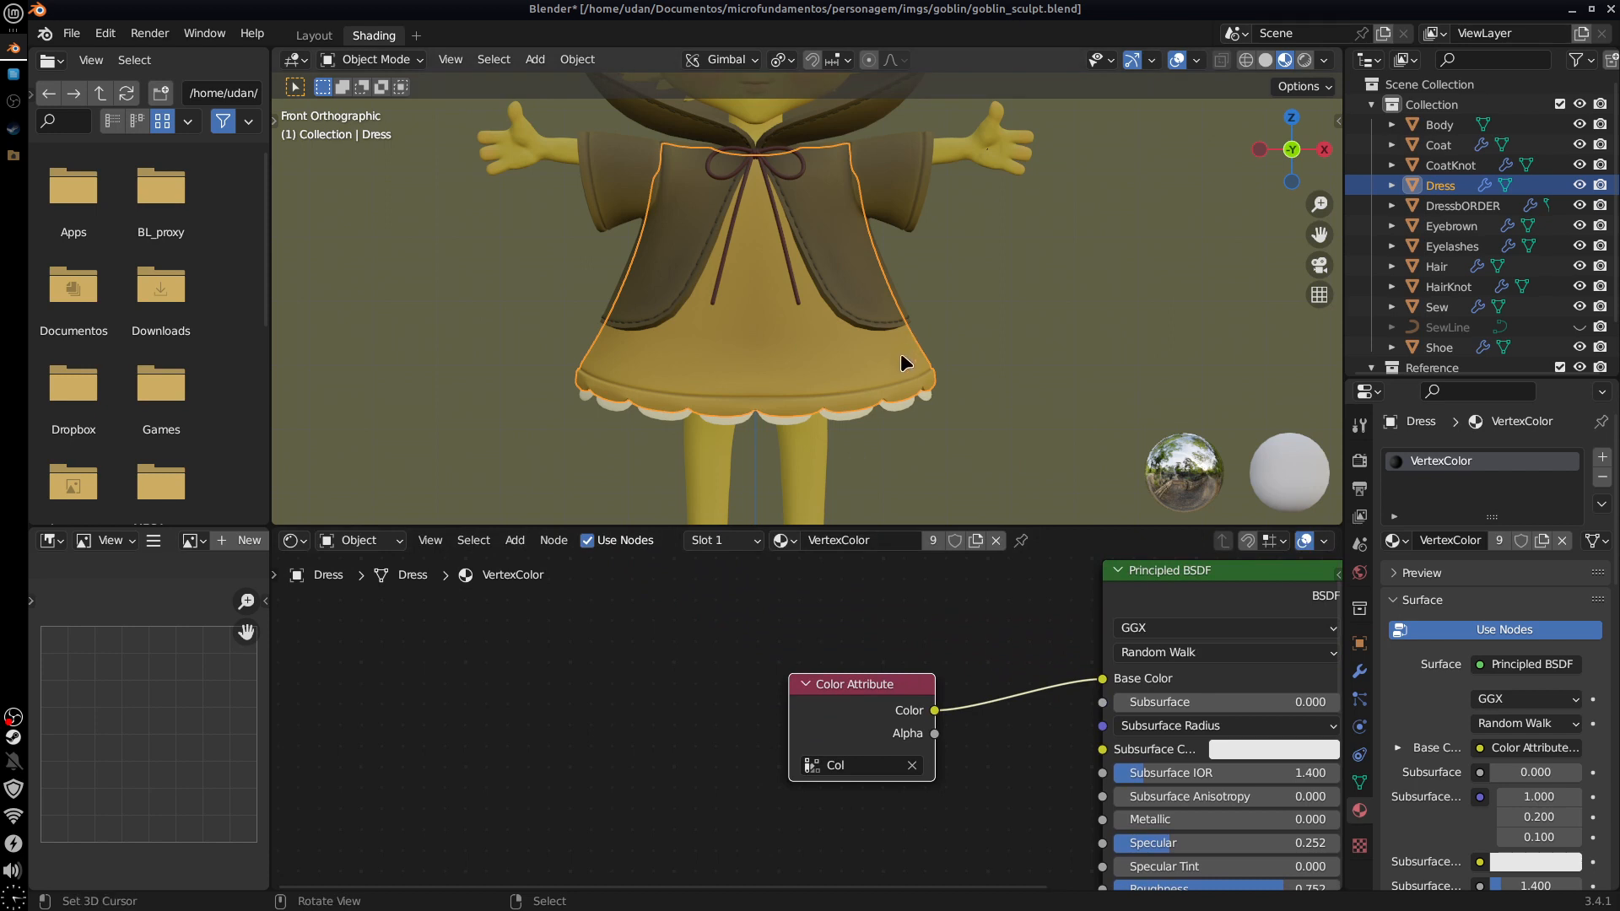
pyautogui.keyDown('shift'); pyautogui.moveTo(963, 348); pyautogui.dragTo(827, 441, button='middle'); pyautogui.keyUp('shift')
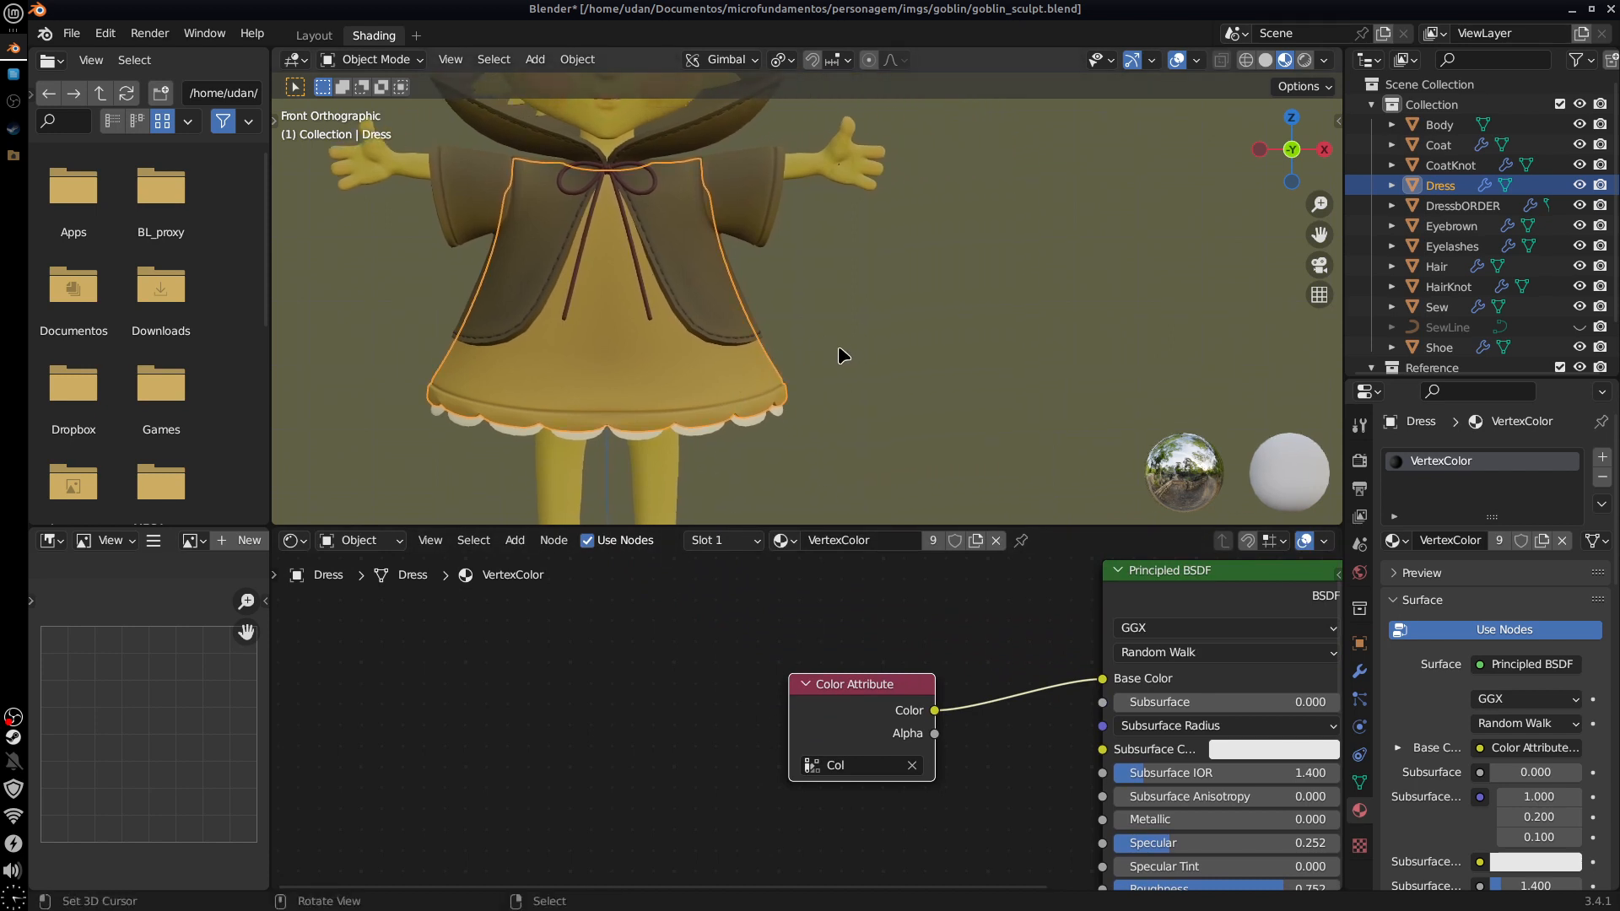
# Step: Make the dress's VertexColor material a single-user copy and rename it Tecido
pyautogui.scroll(5, 833, 337)
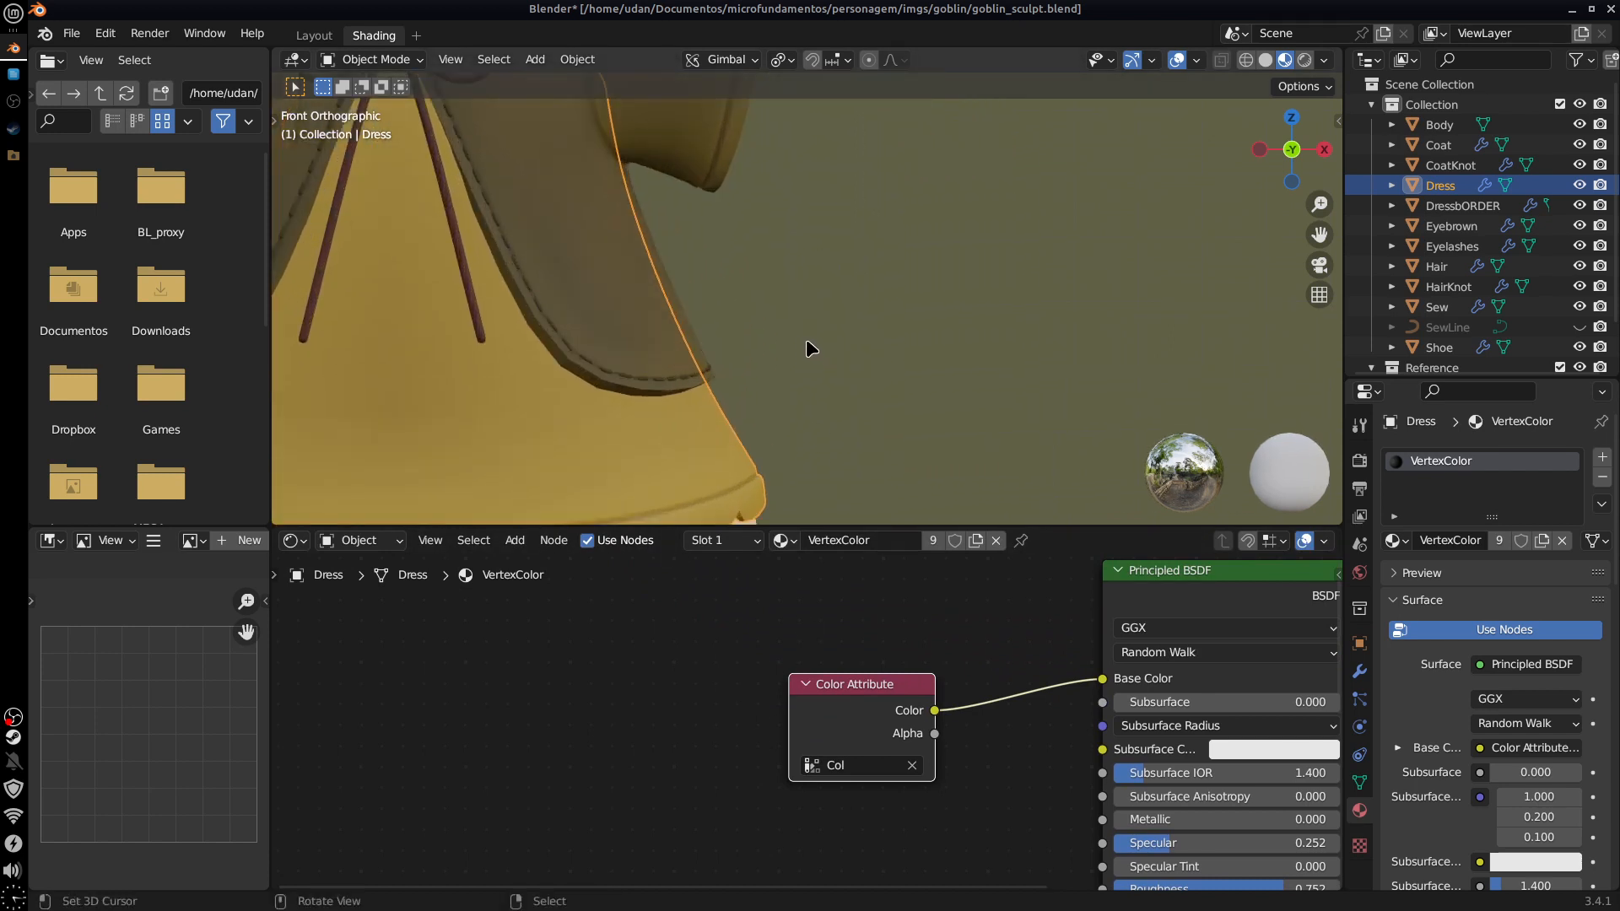
pyautogui.click(976, 540)
pyautogui.click(883, 545)
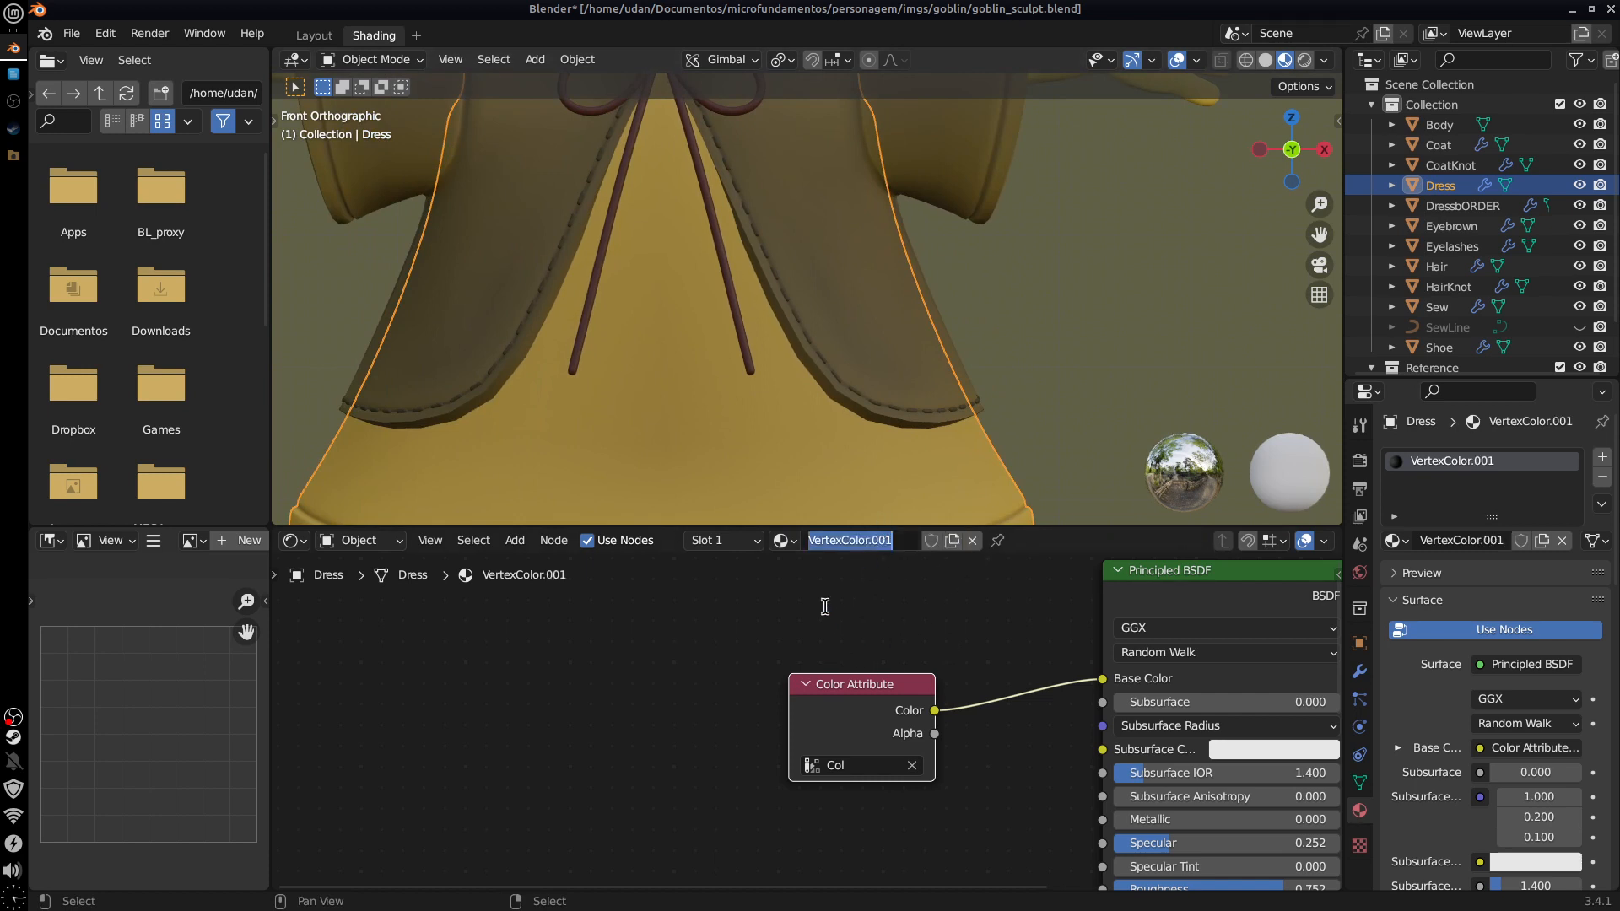
pyautogui.write('Tecido')
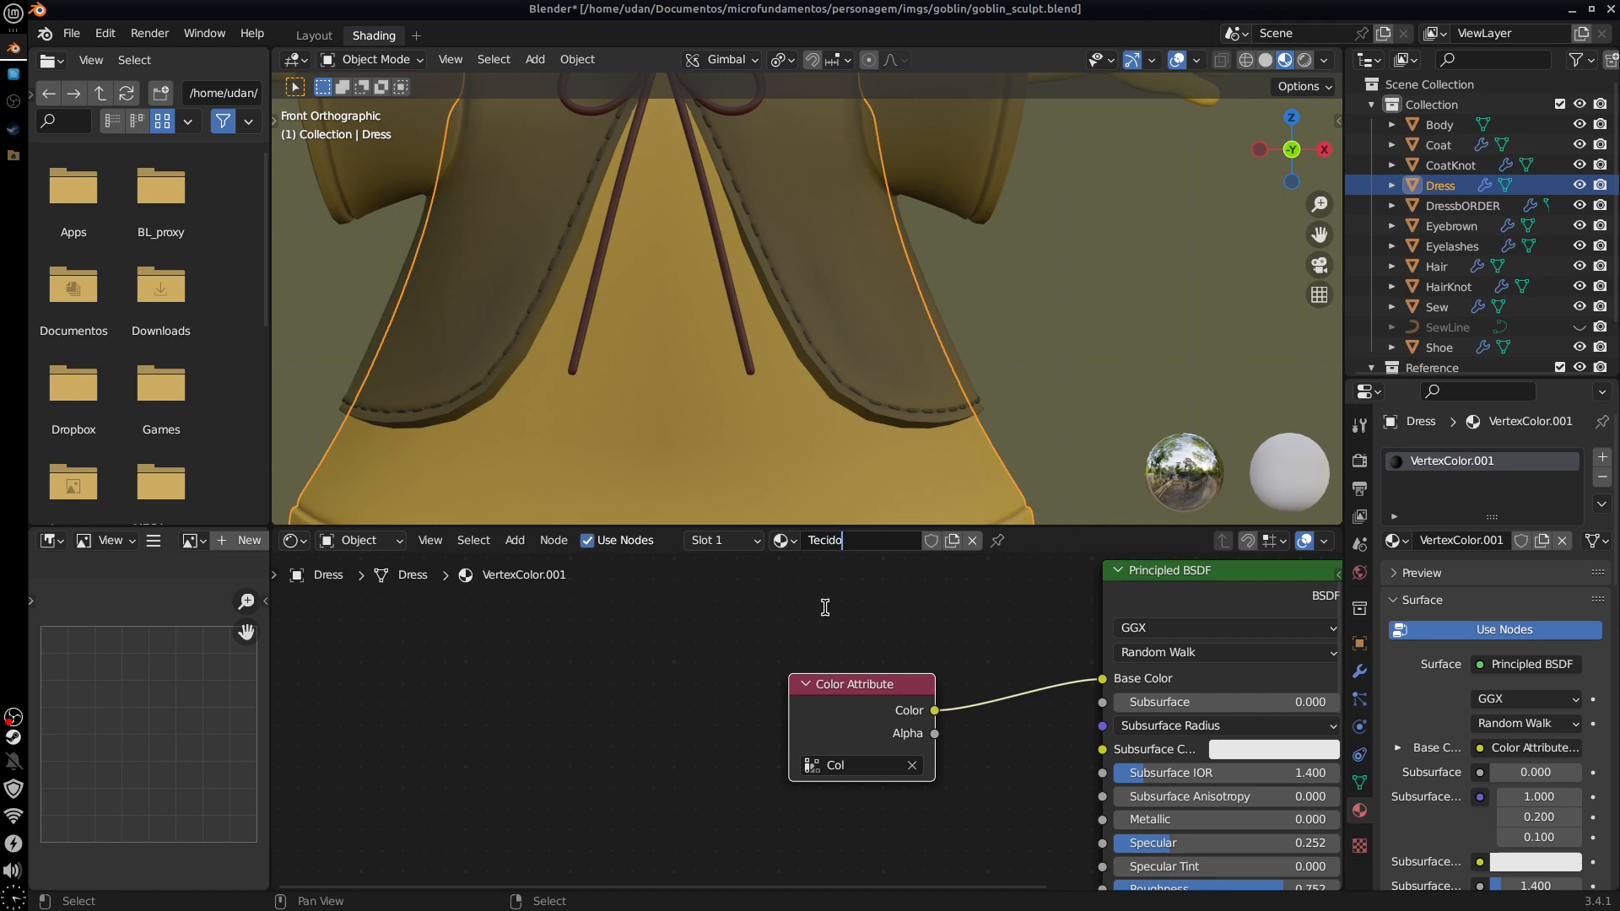
pyautogui.press('Return')
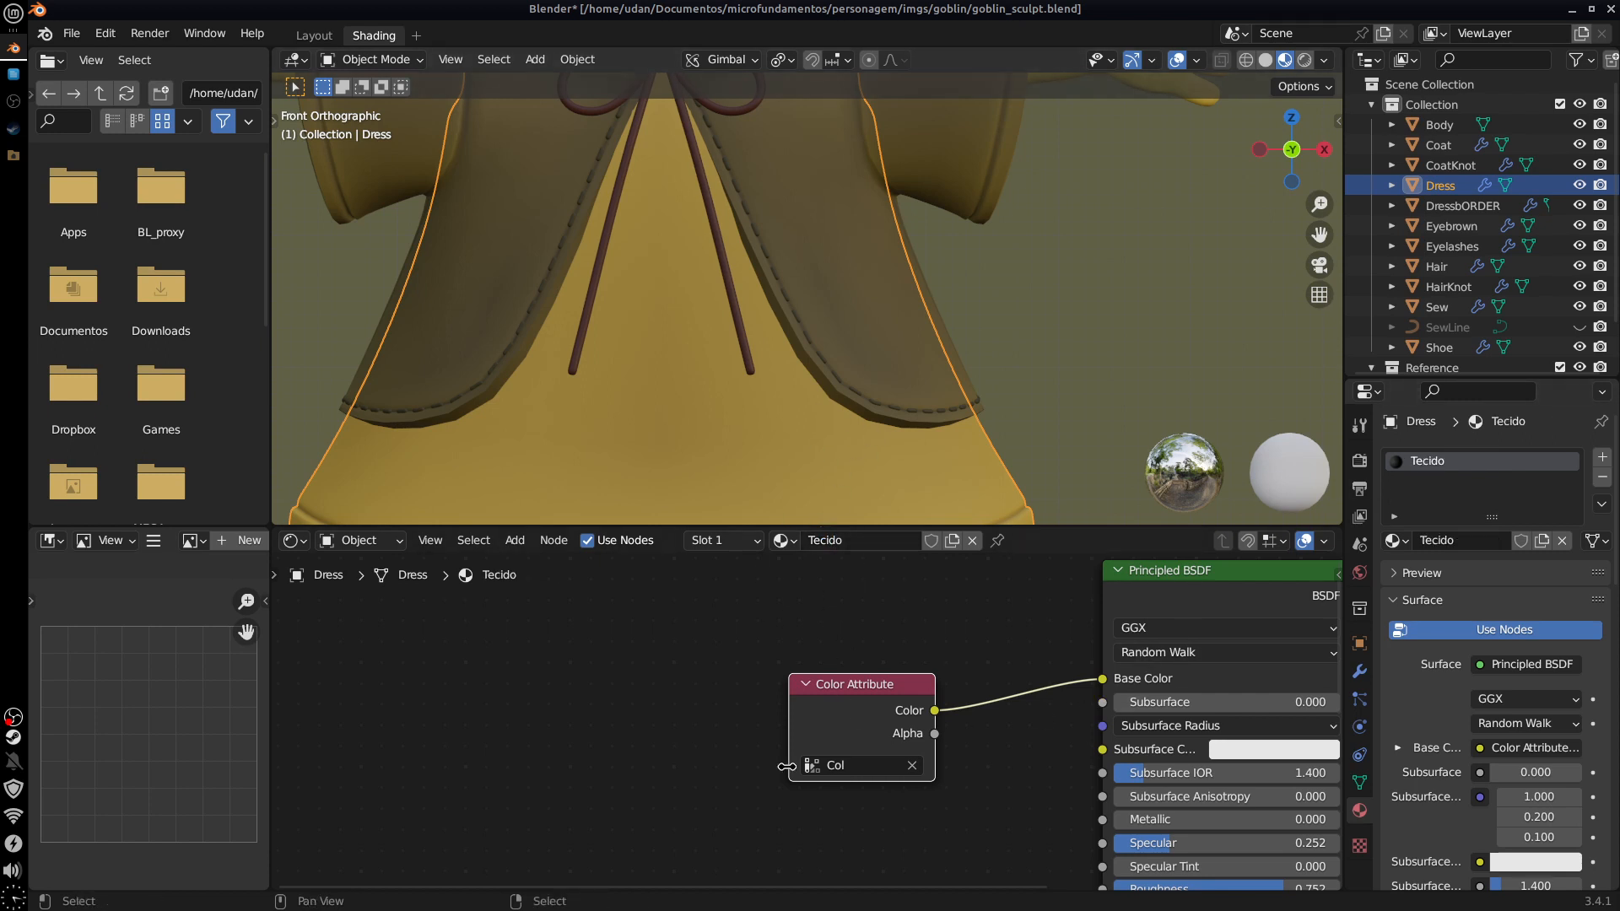
# Step: Move the Color Attribute node lower and add a Texture Coordinate node in the free space before it
pyautogui.moveTo(857, 681); pyautogui.dragTo(835, 762)
pyautogui.hotkey('shift', 'a')
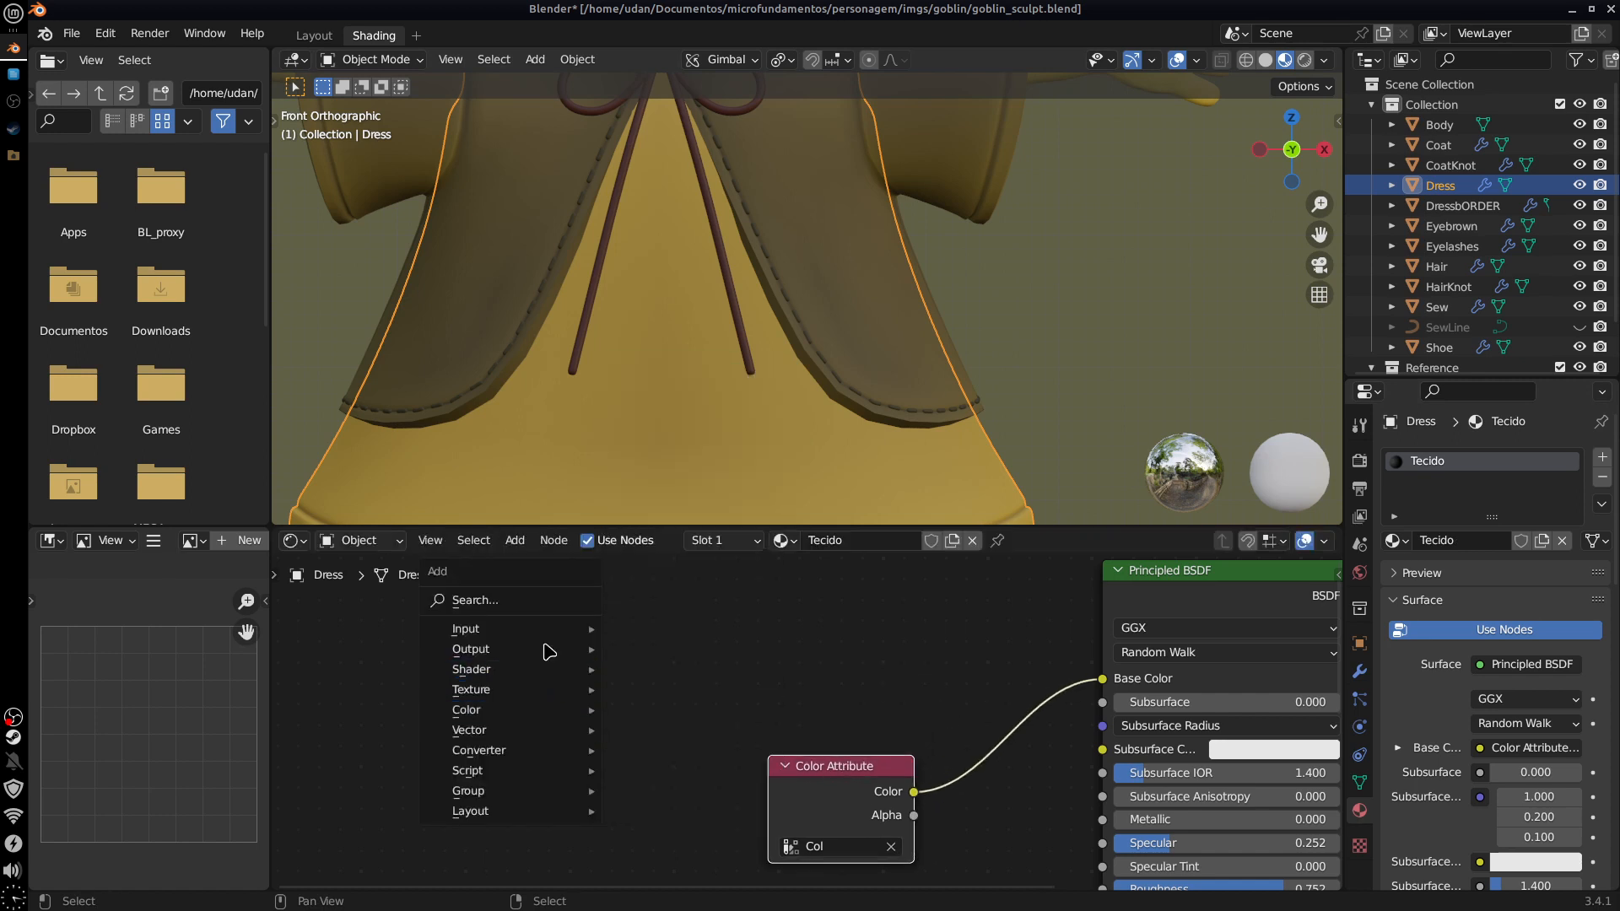
pyautogui.moveTo(574, 644)
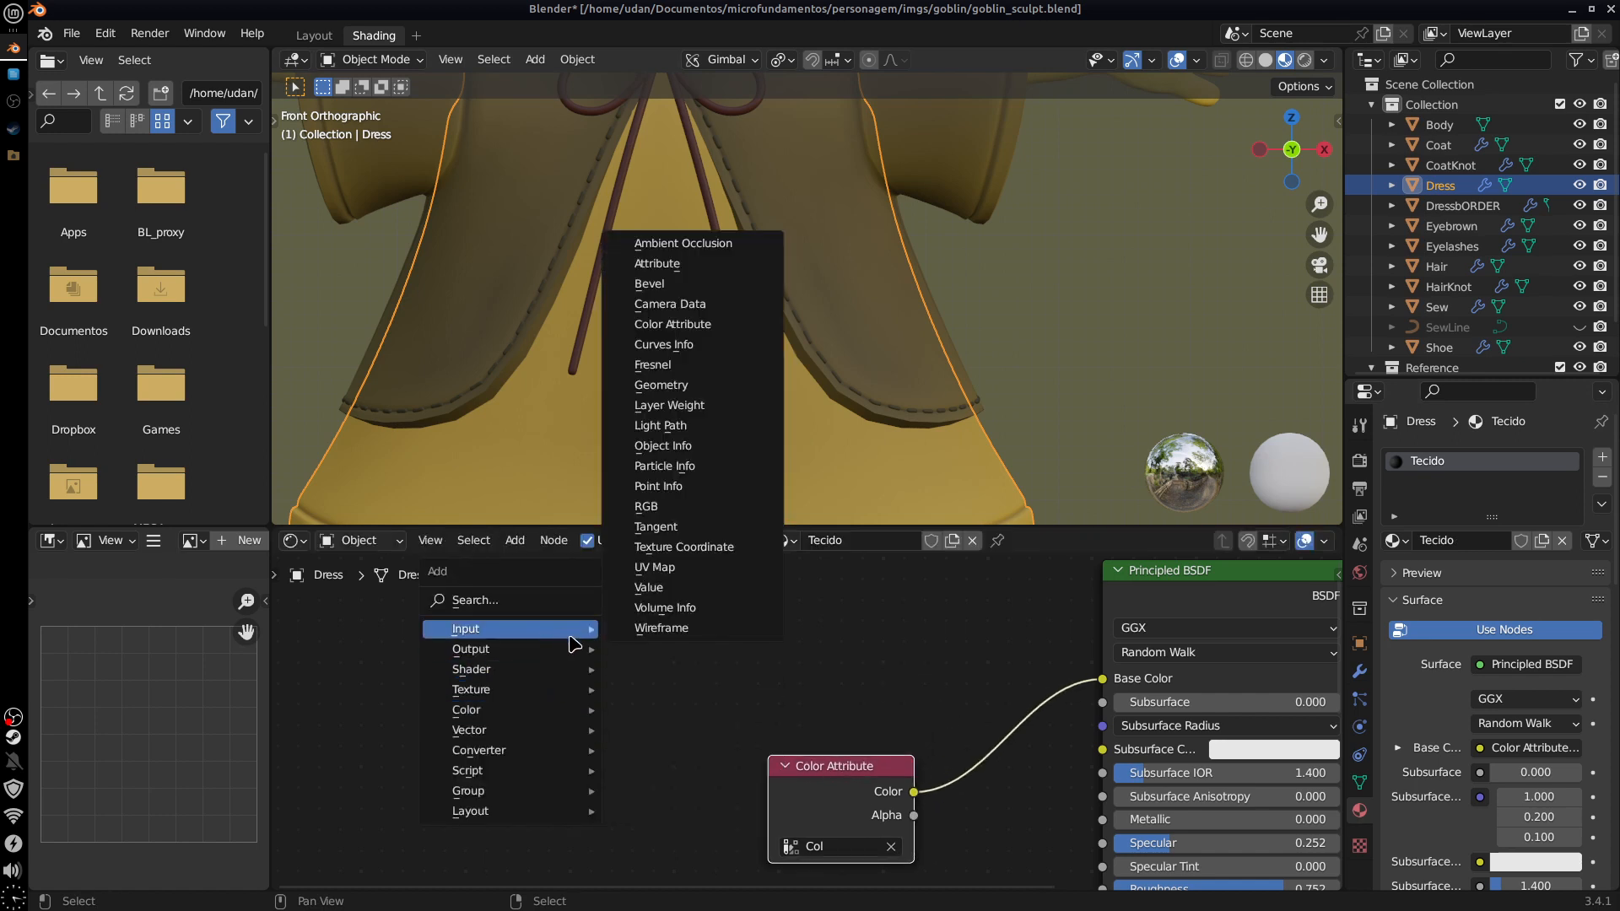
pyautogui.click(724, 549)
pyautogui.click(488, 777)
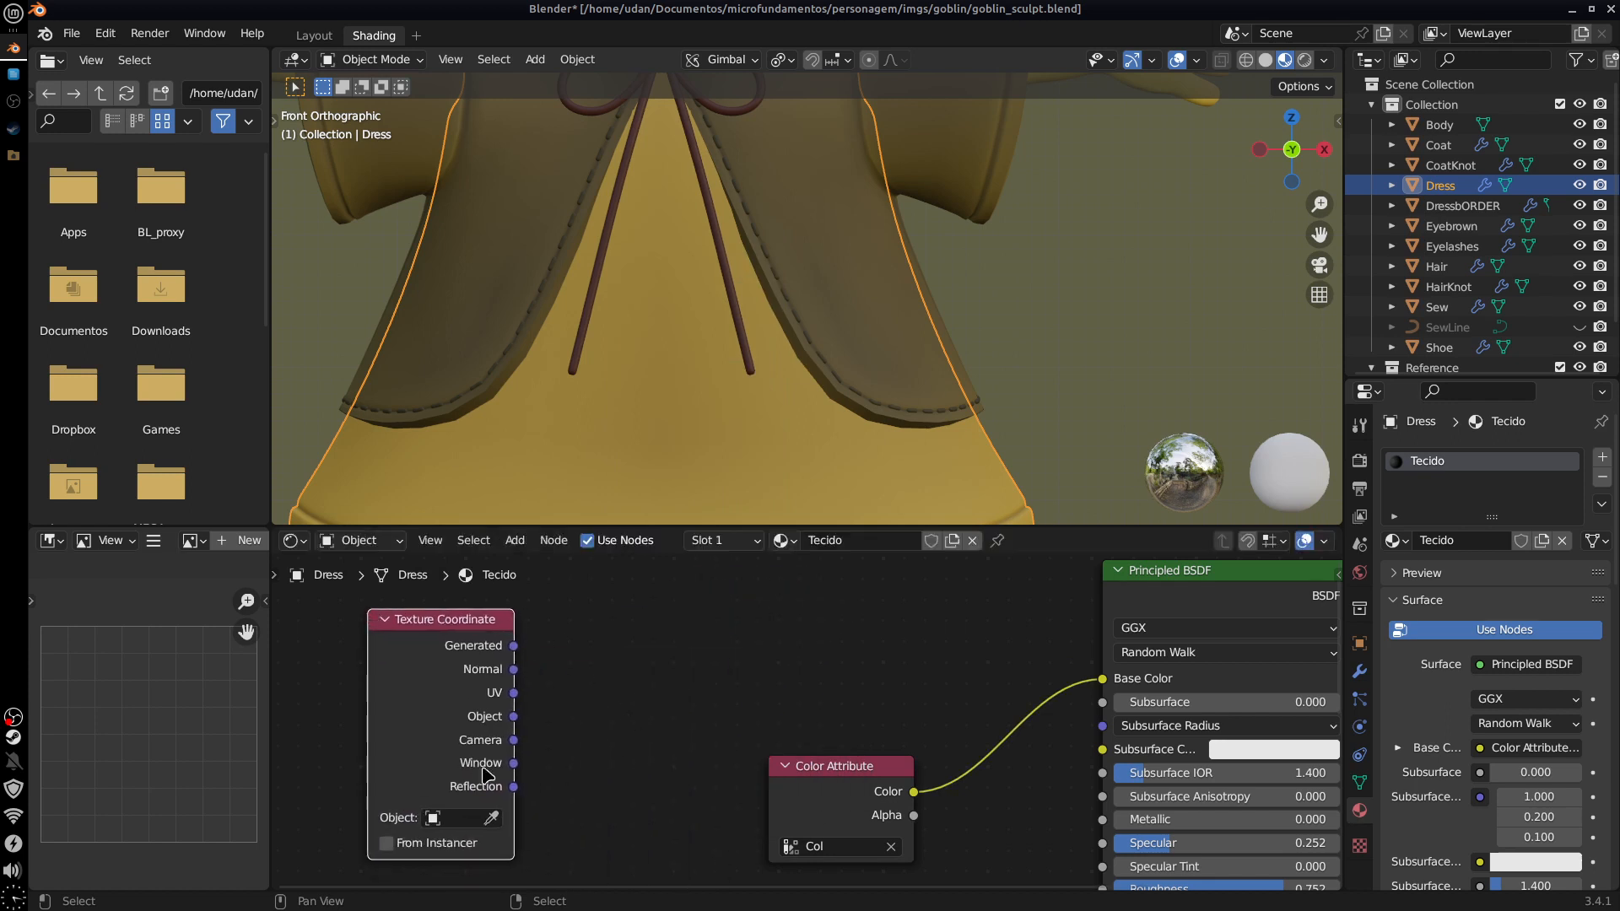
# Step: Add a Mapping node beside the Texture Coordinate node
pyautogui.hotkey('shift', 'a')
pyautogui.moveTo(622, 707)
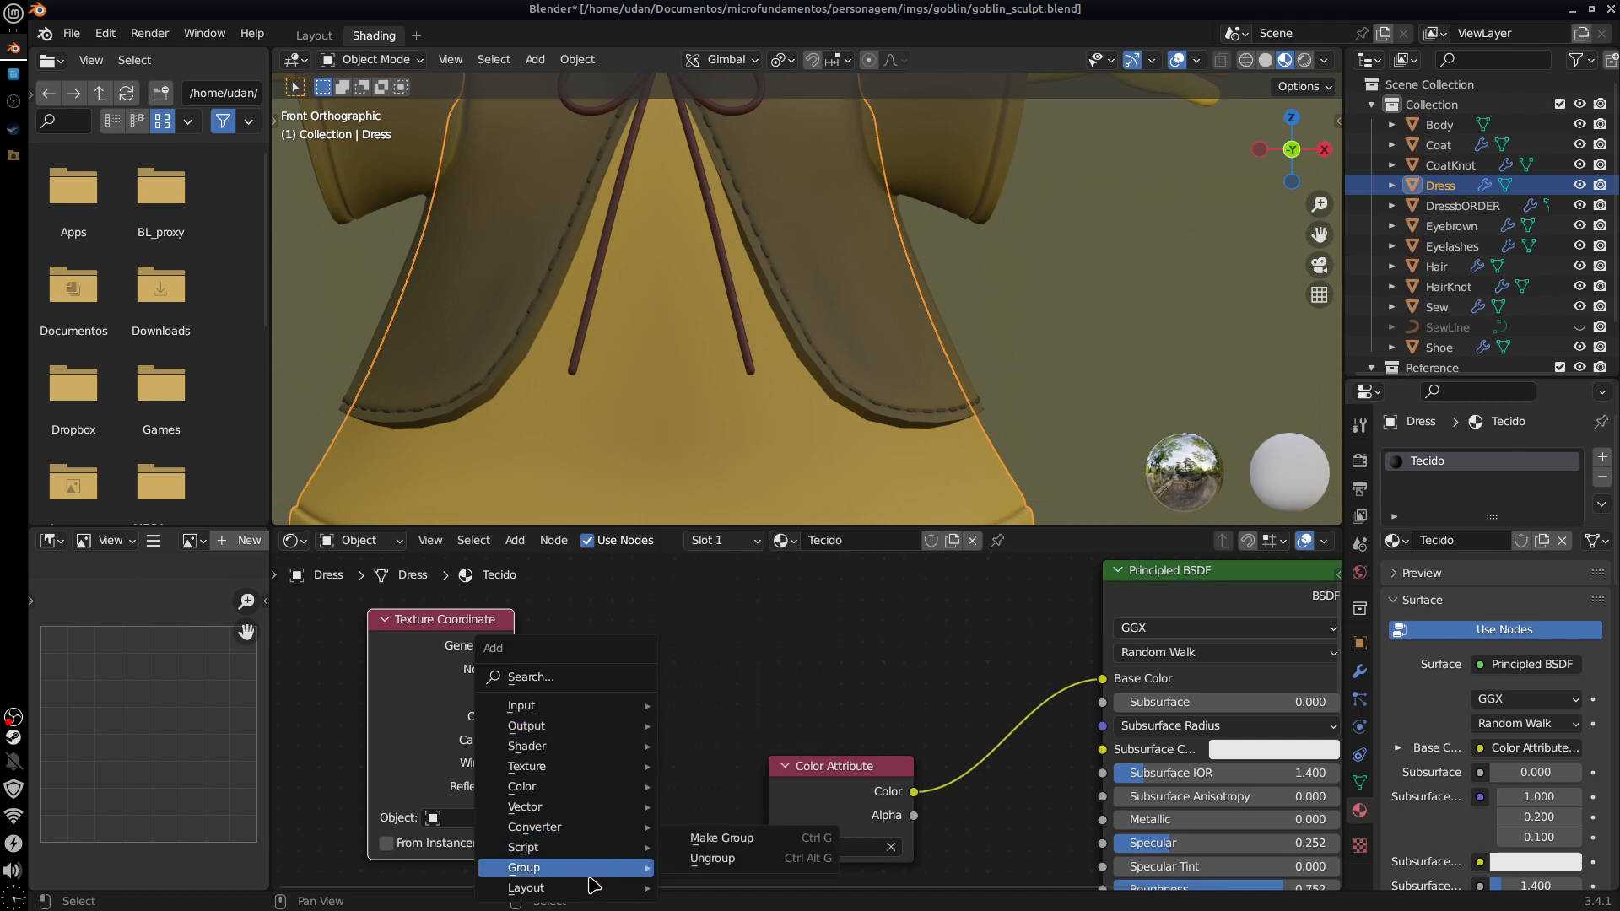
pyautogui.moveTo(601, 773)
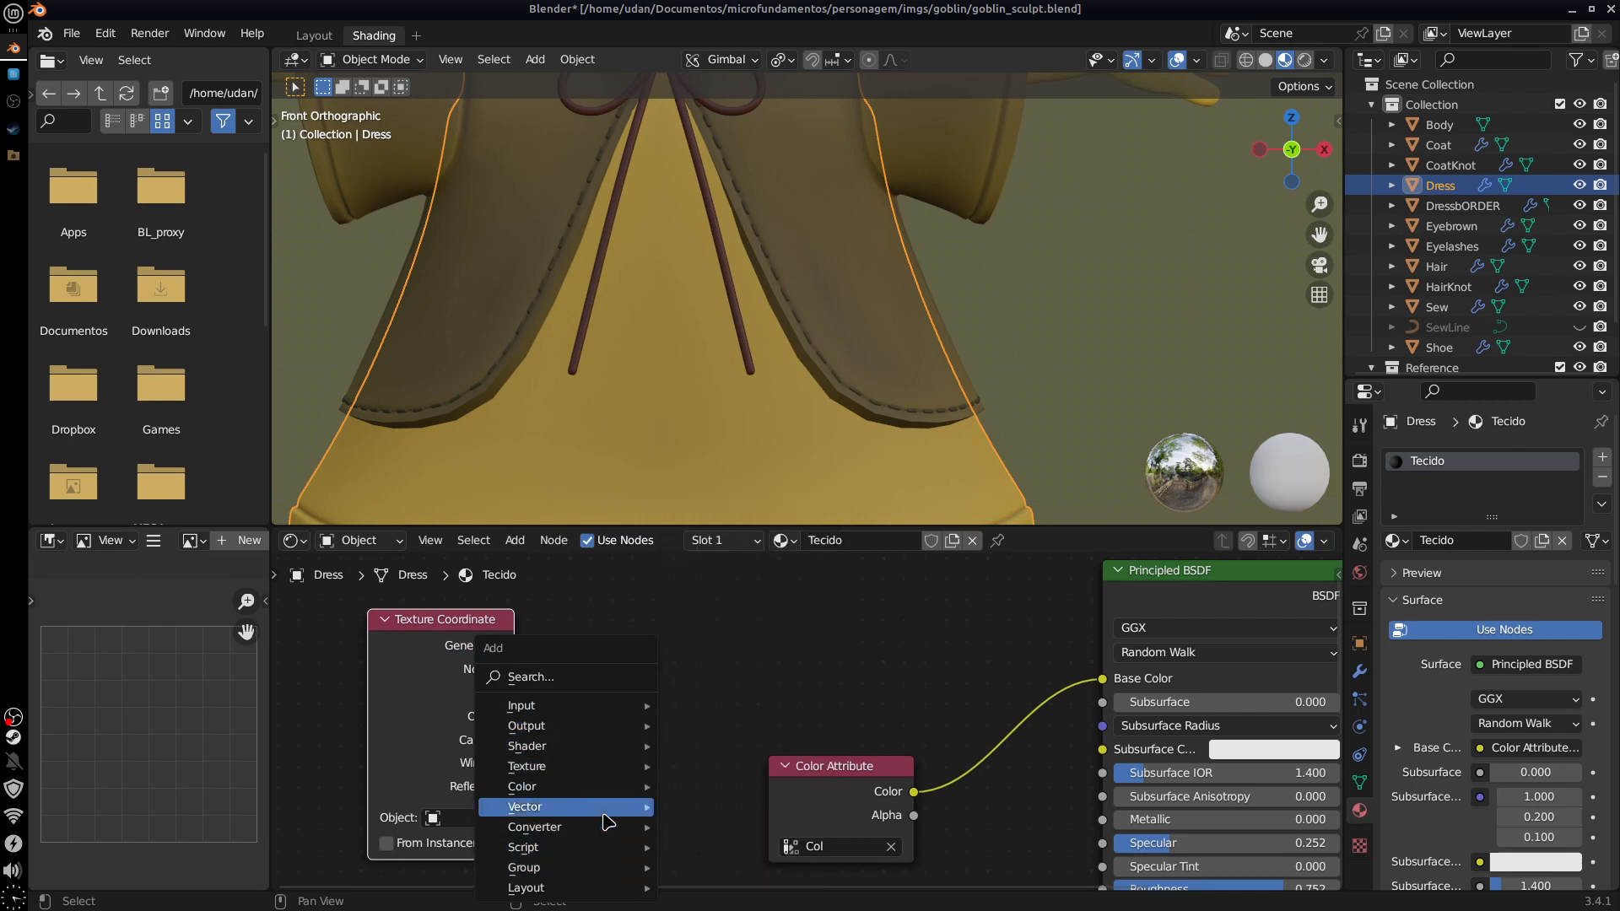
pyautogui.moveTo(607, 832)
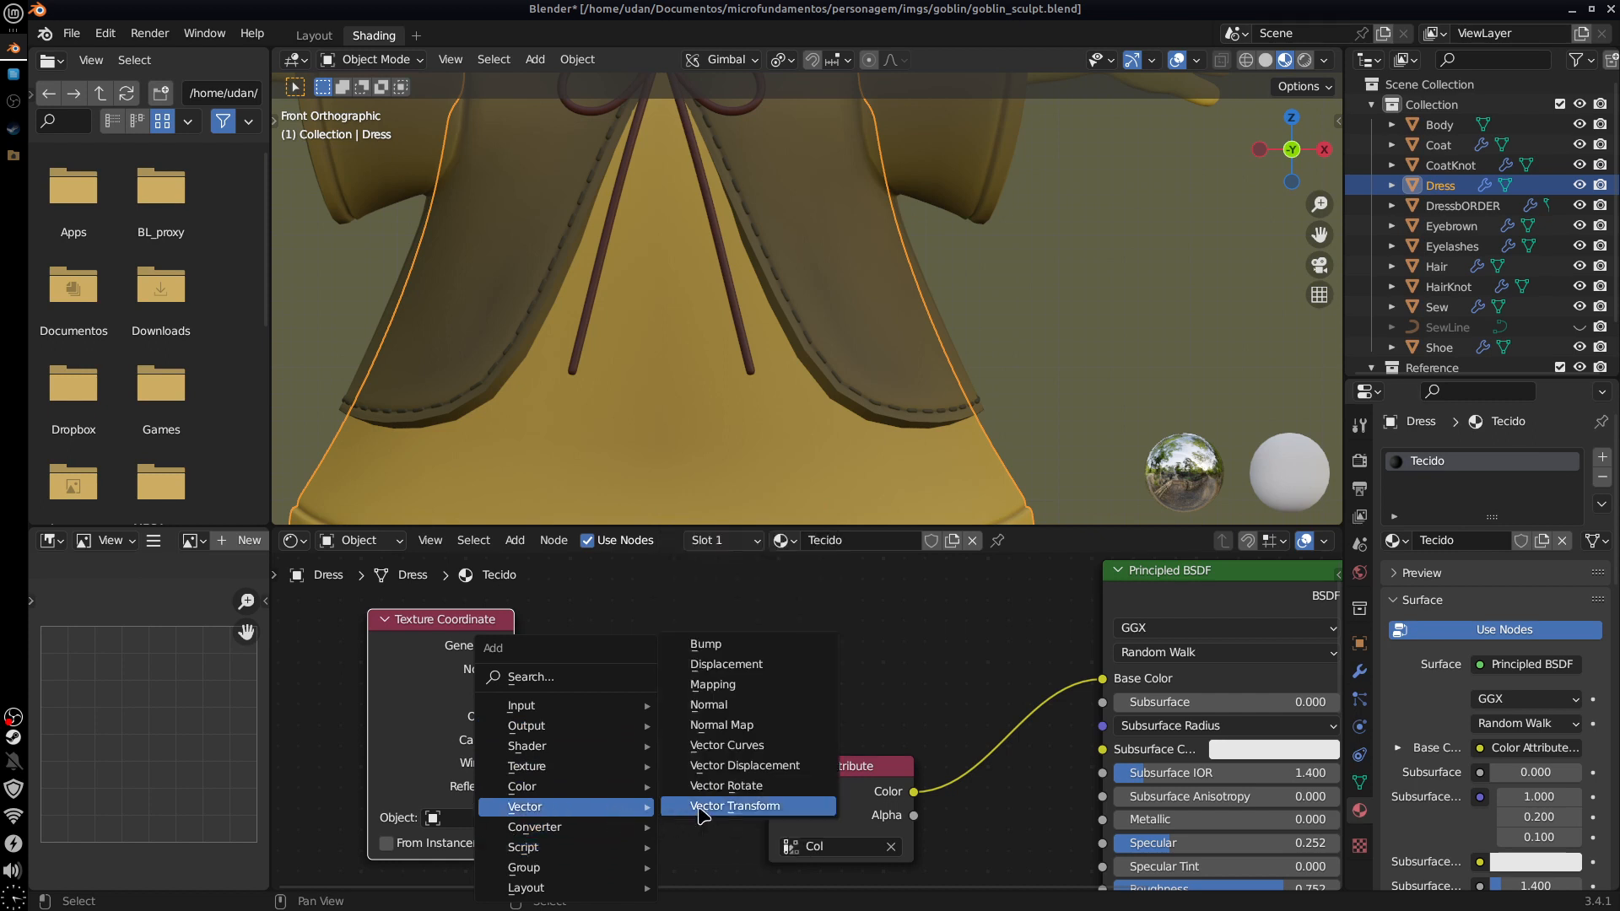
pyautogui.click(711, 685)
pyautogui.click(521, 595)
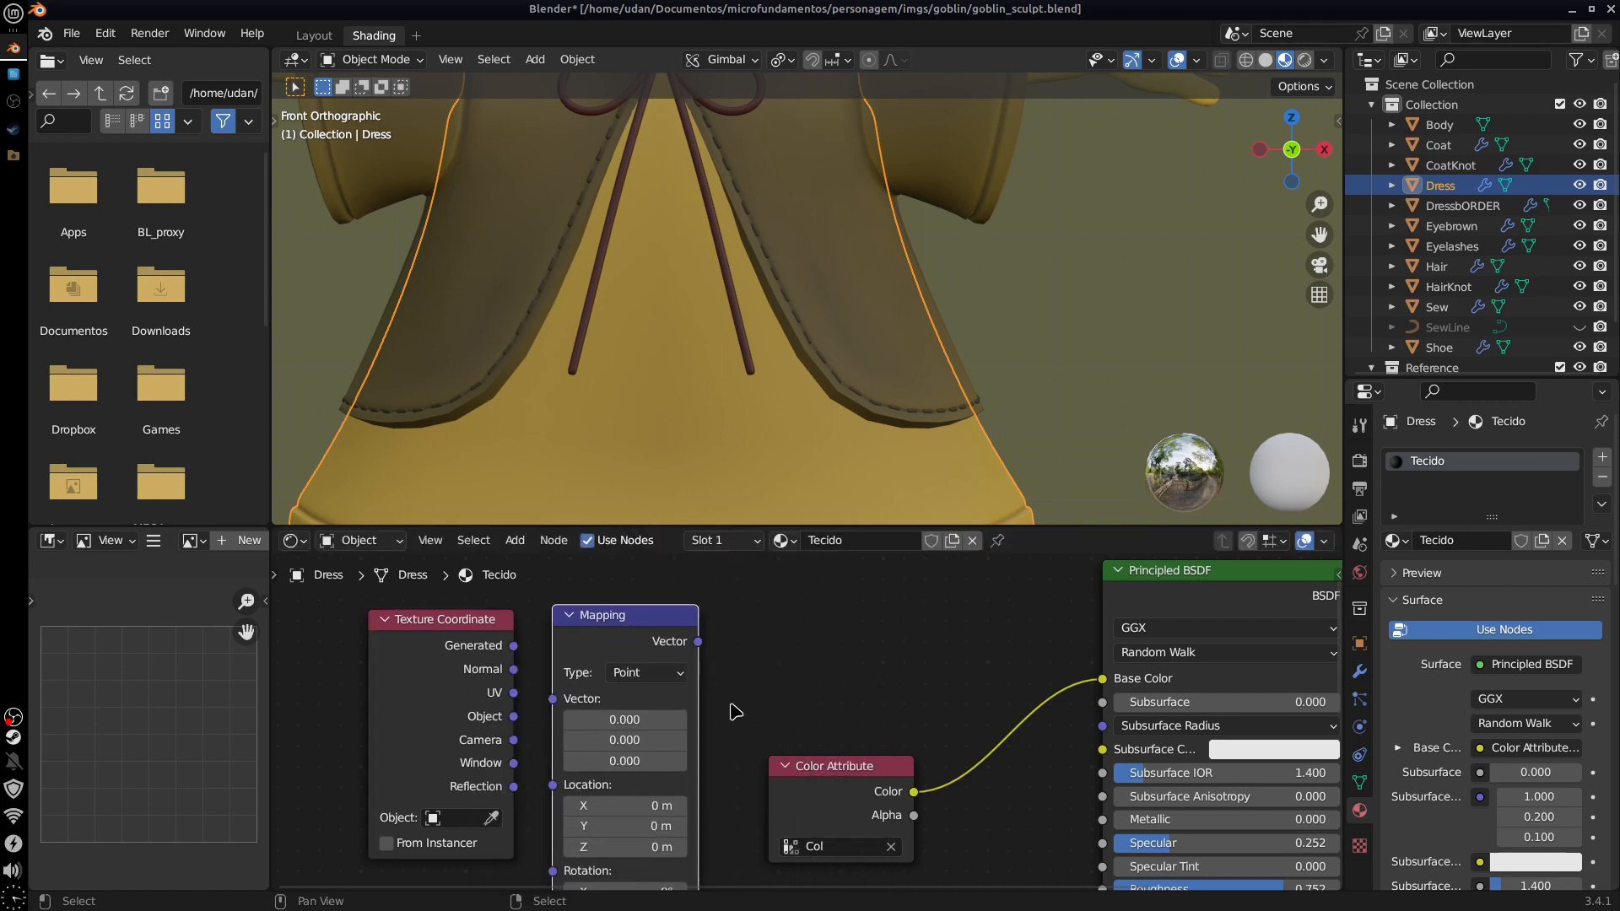
# Step: Add an Image Texture node above Color Attribute, enlarge the node editor, and raise the Mapping and Texture Coordinate nodes beside it
pyautogui.hotkey('shift', 'a')
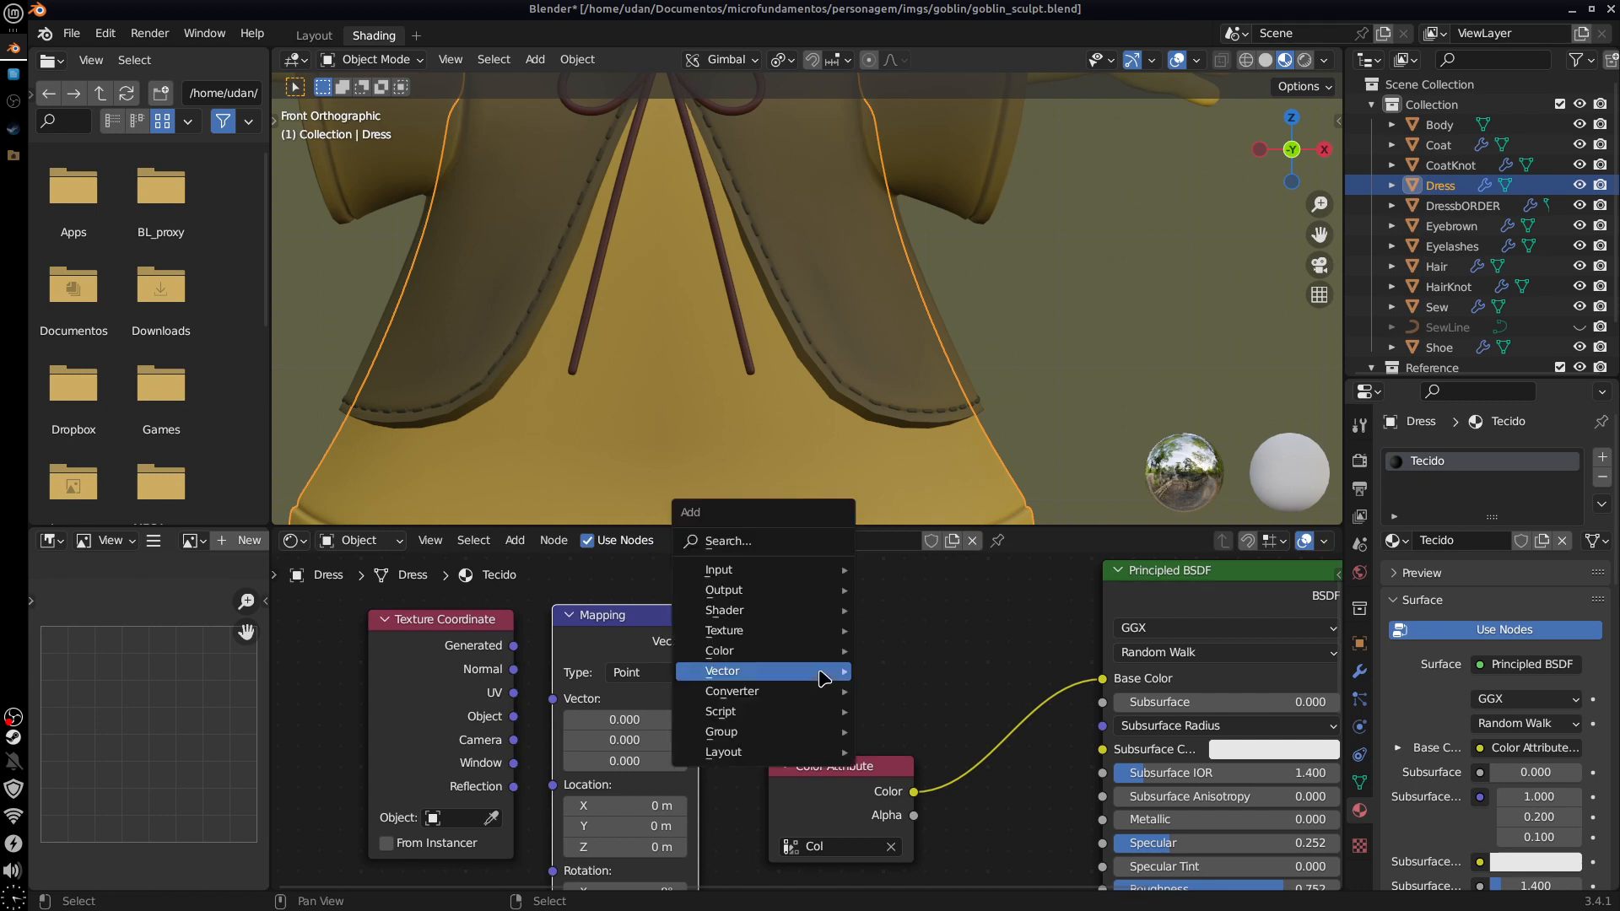
pyautogui.moveTo(805, 641)
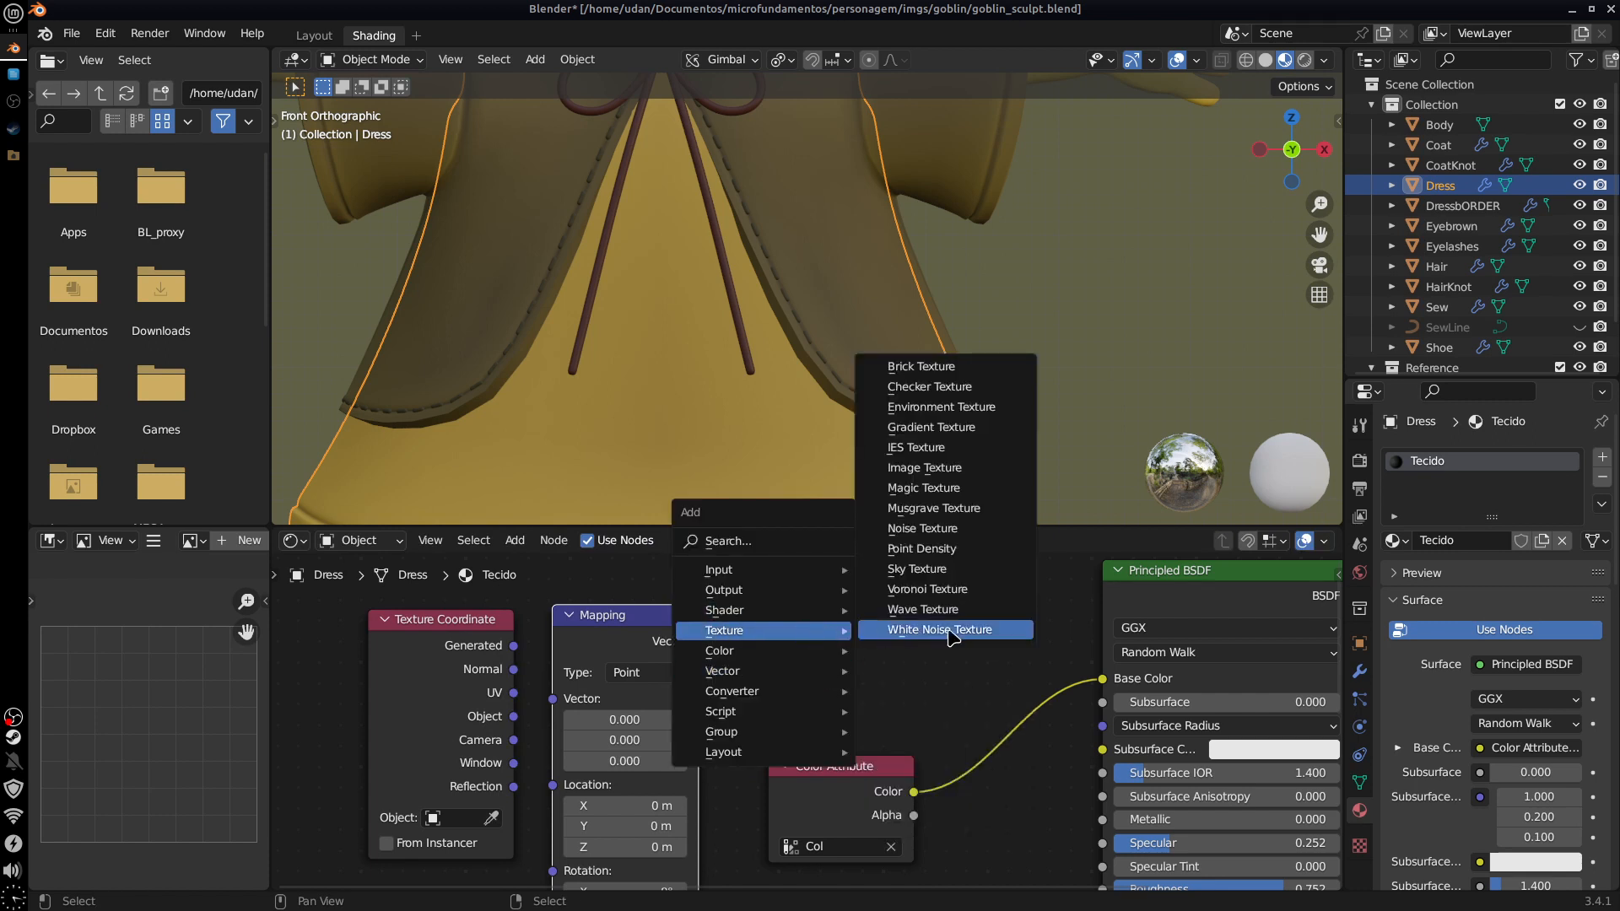
pyautogui.click(924, 467)
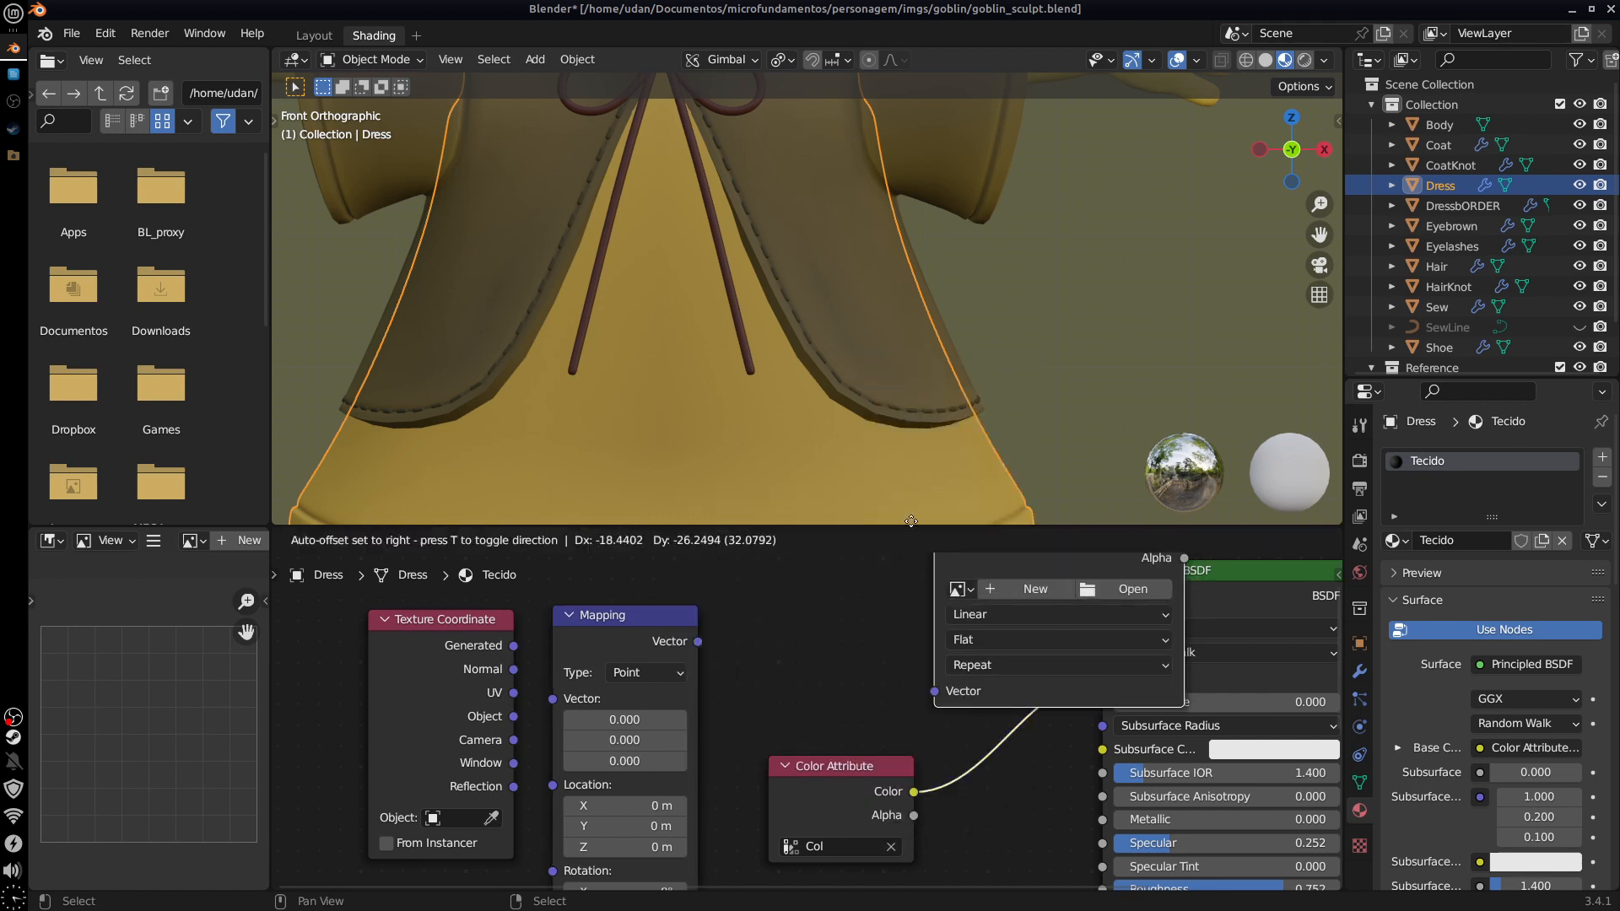
pyautogui.click(753, 518)
pyautogui.moveTo(973, 525); pyautogui.dragTo(971, 447)
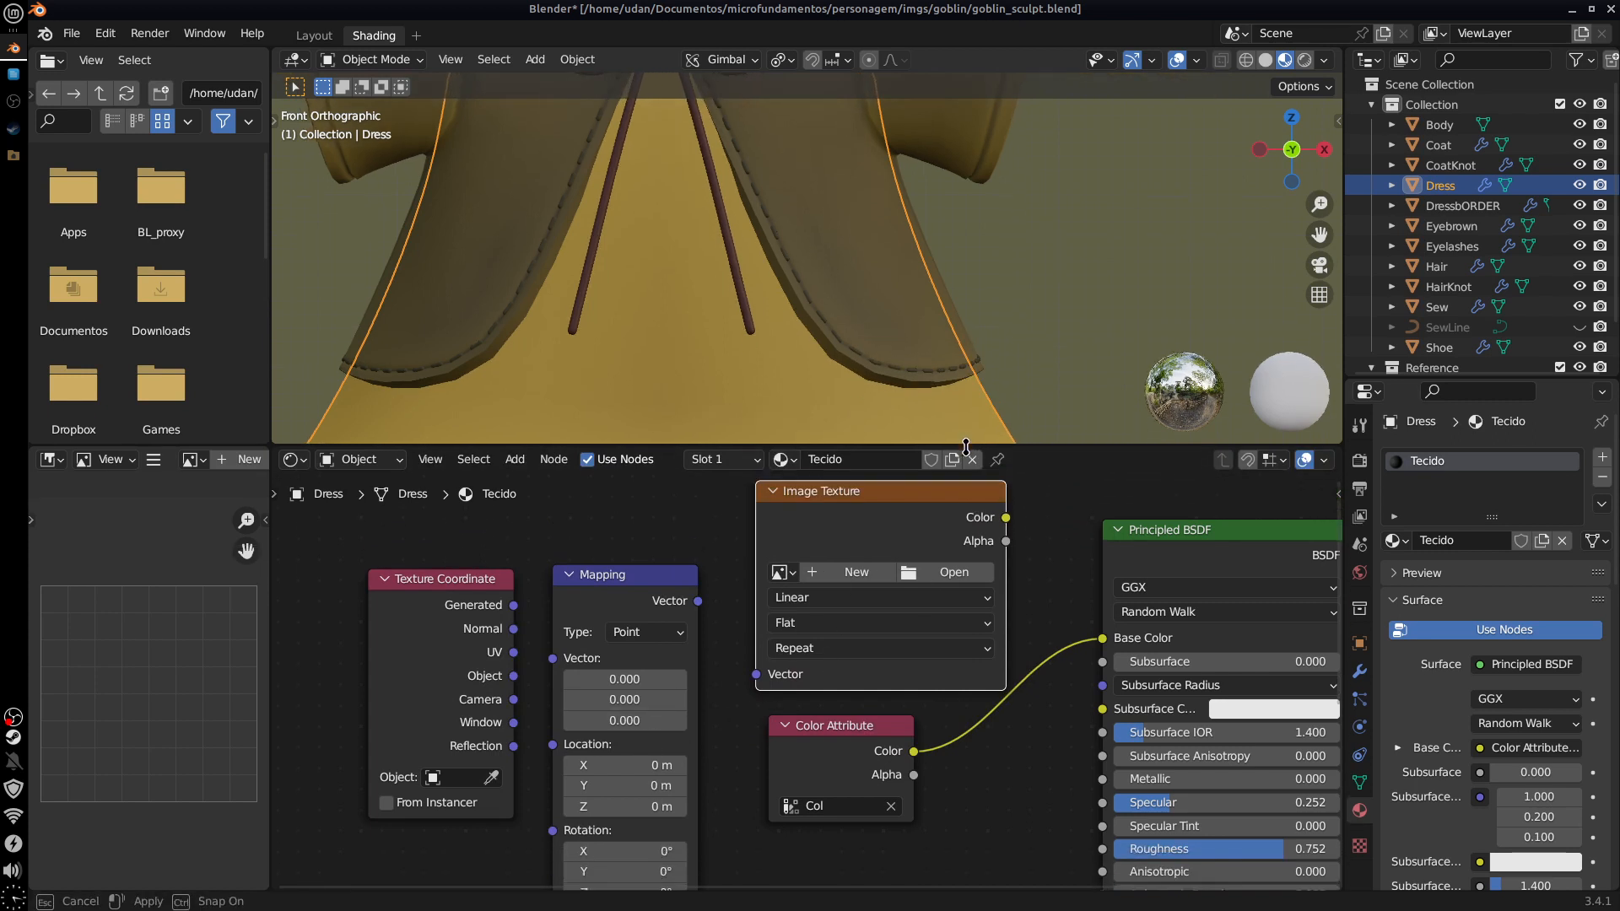
pyautogui.moveTo(656, 582); pyautogui.dragTo(657, 520)
pyautogui.moveTo(480, 606); pyautogui.dragTo(475, 584)
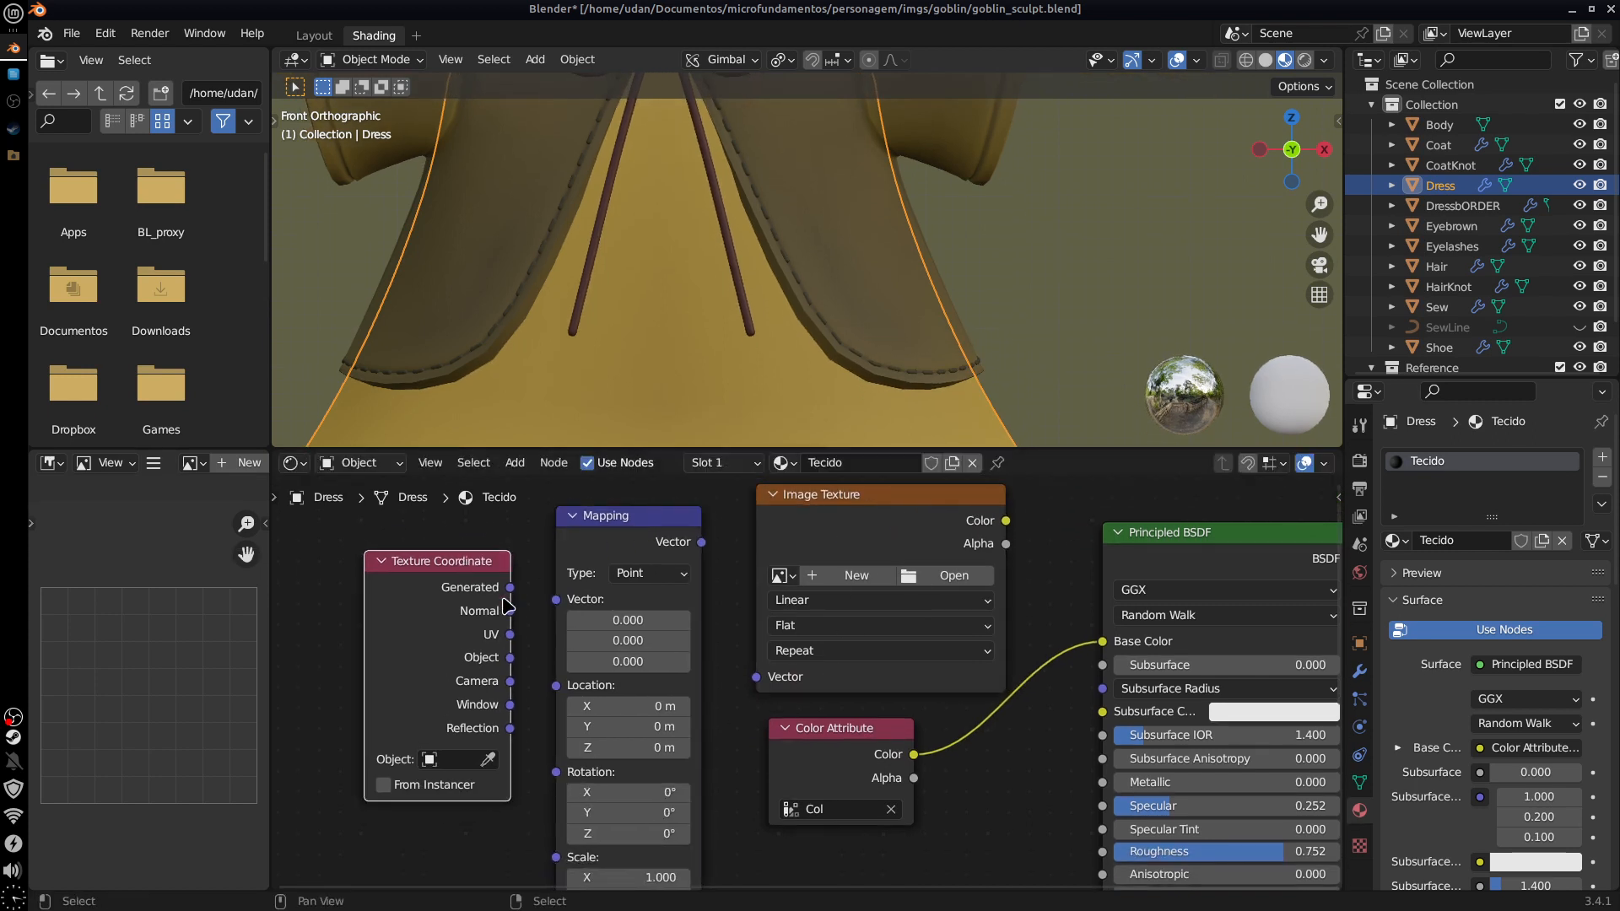
# Step: Load cloth.jpg from the blue_knight/texture folder into the Image Texture node
pyautogui.click(954, 577)
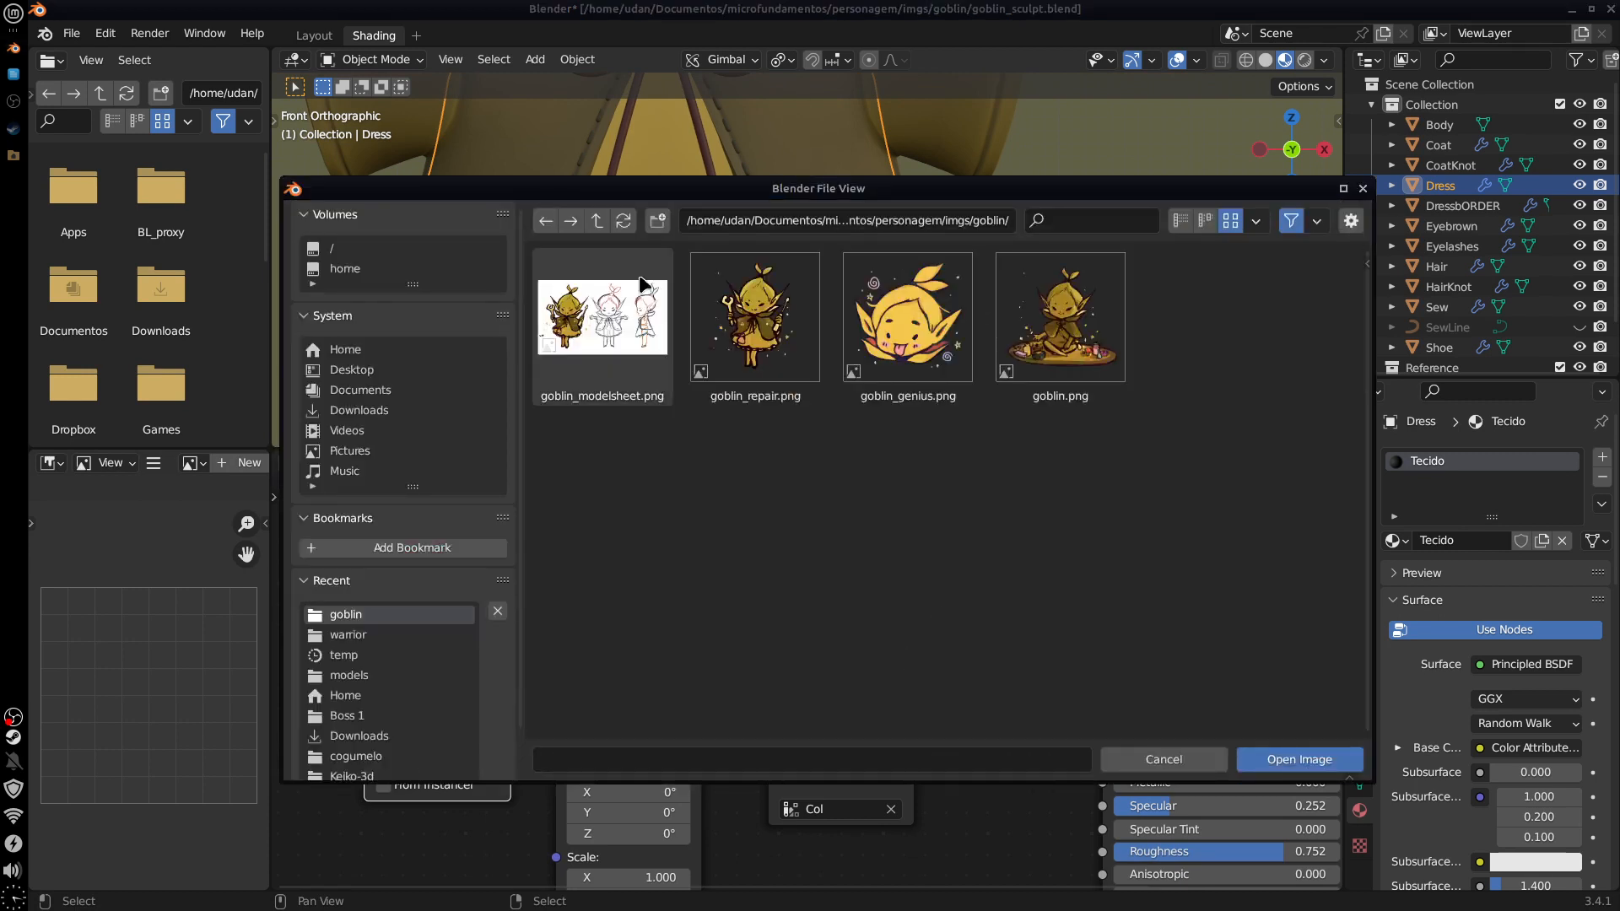
pyautogui.click(596, 220)
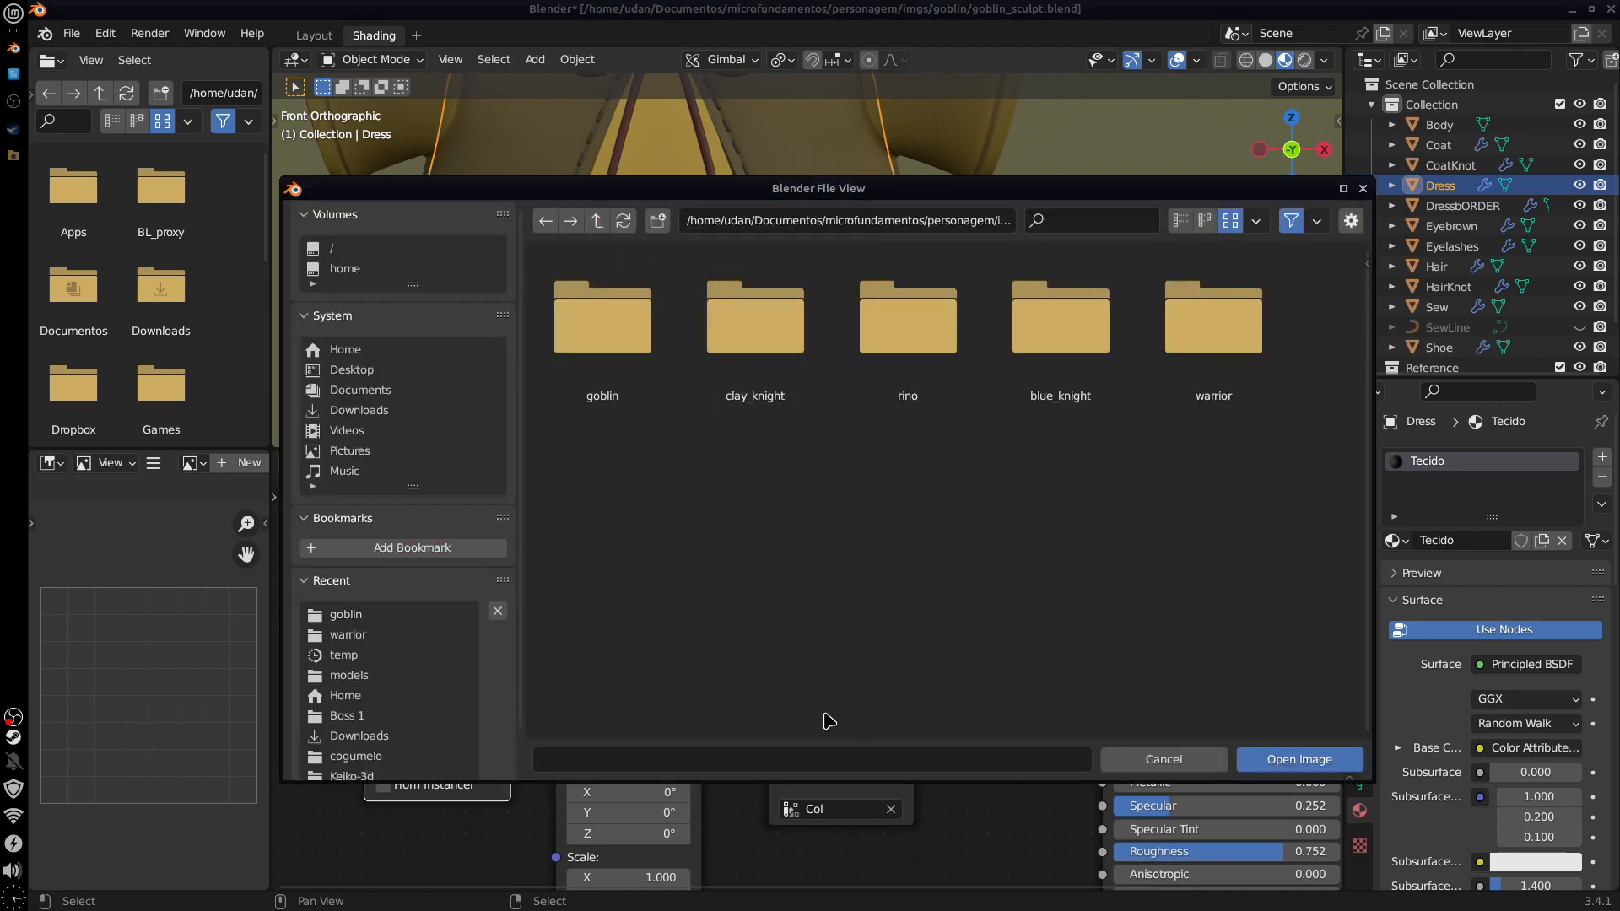
pyautogui.click(765, 334)
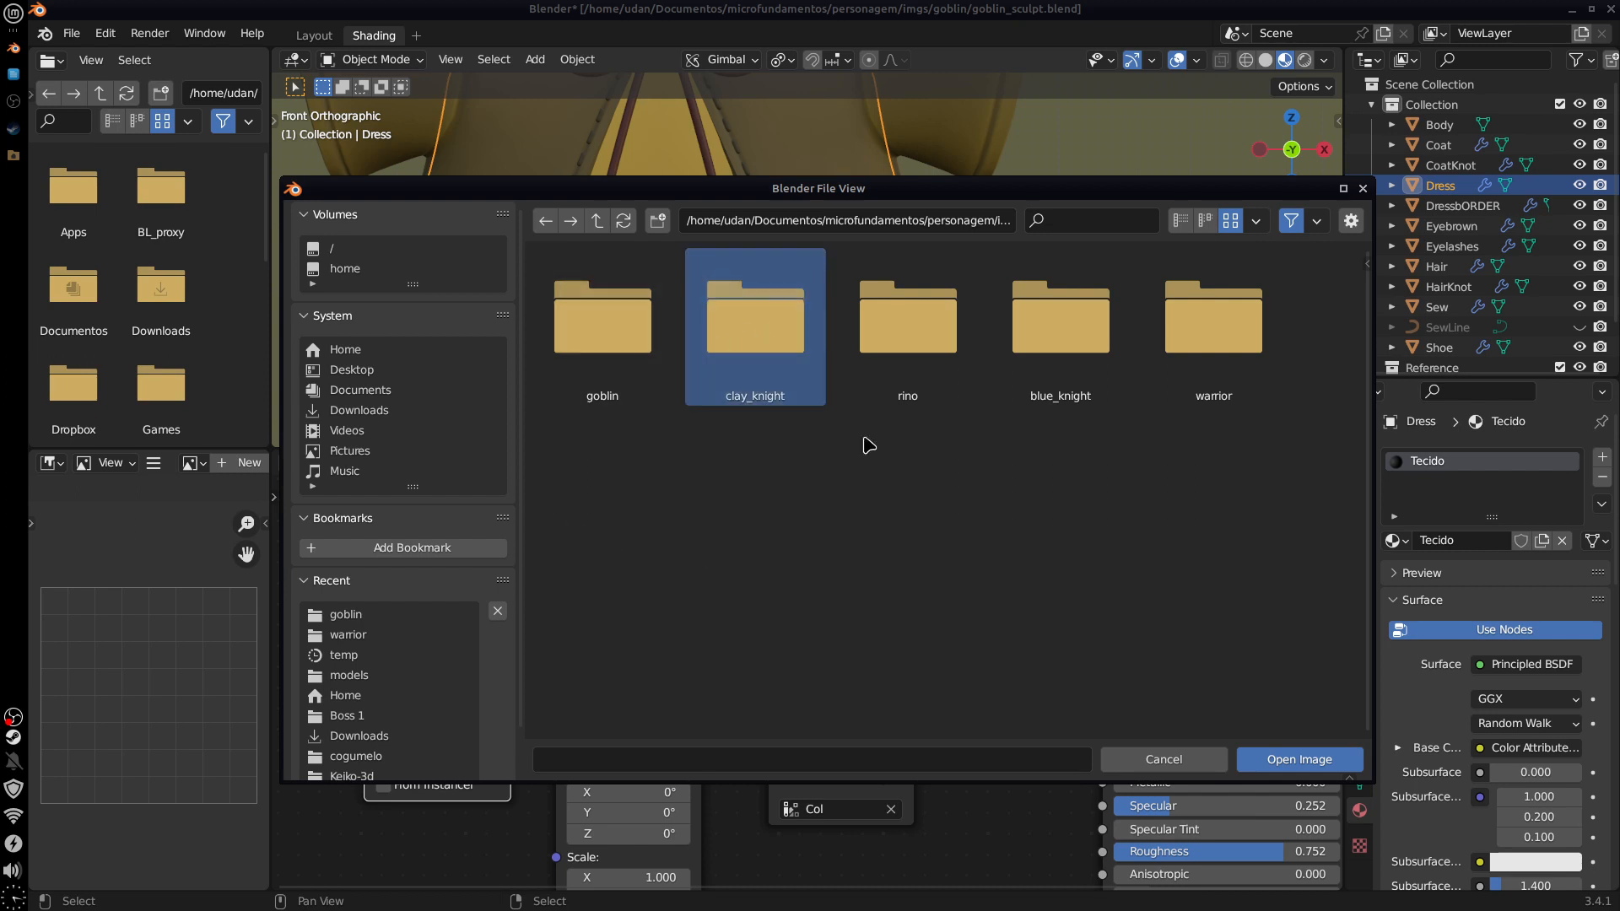
pyautogui.click(1066, 339)
pyautogui.doubleClick(1065, 339)
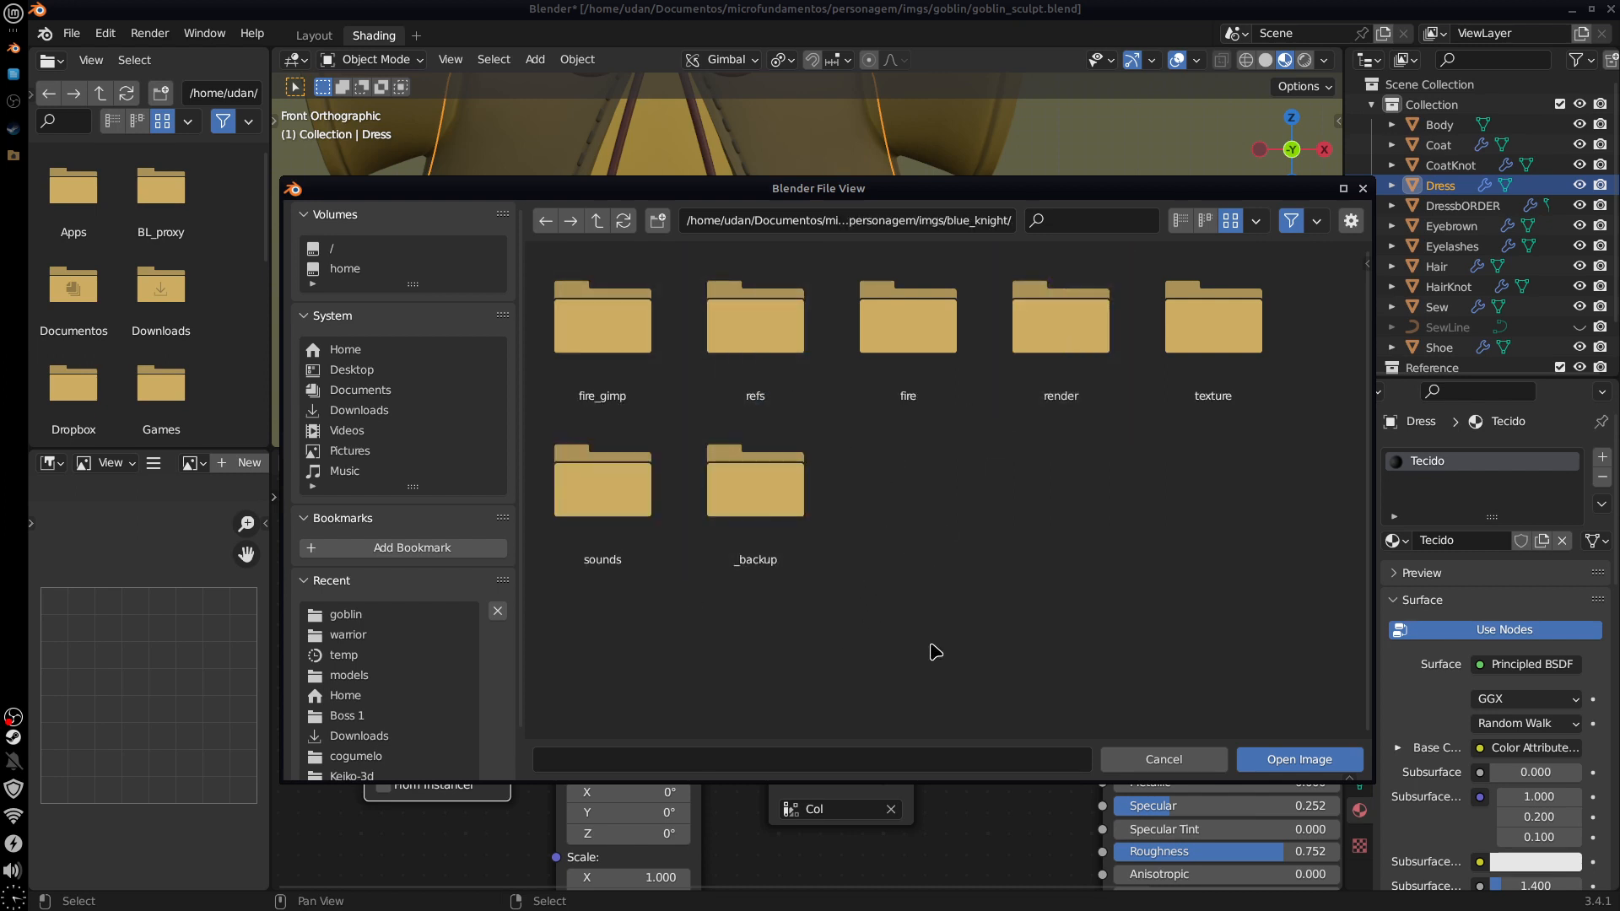
pyautogui.doubleClick(1228, 331)
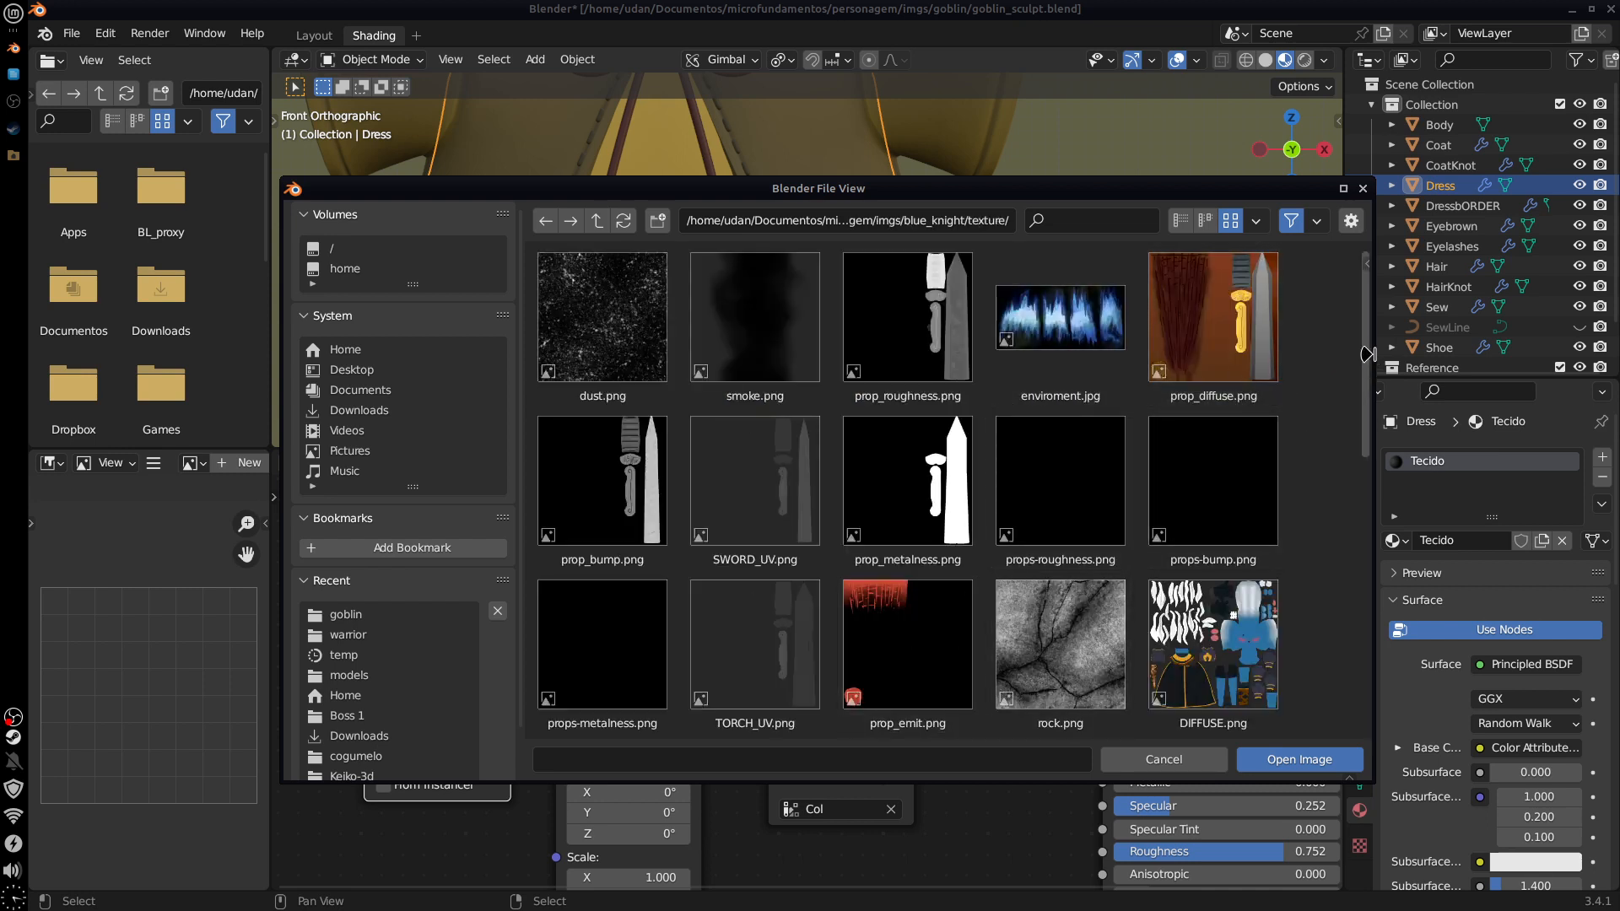
pyautogui.moveTo(1365, 398); pyautogui.dragTo(1353, 620)
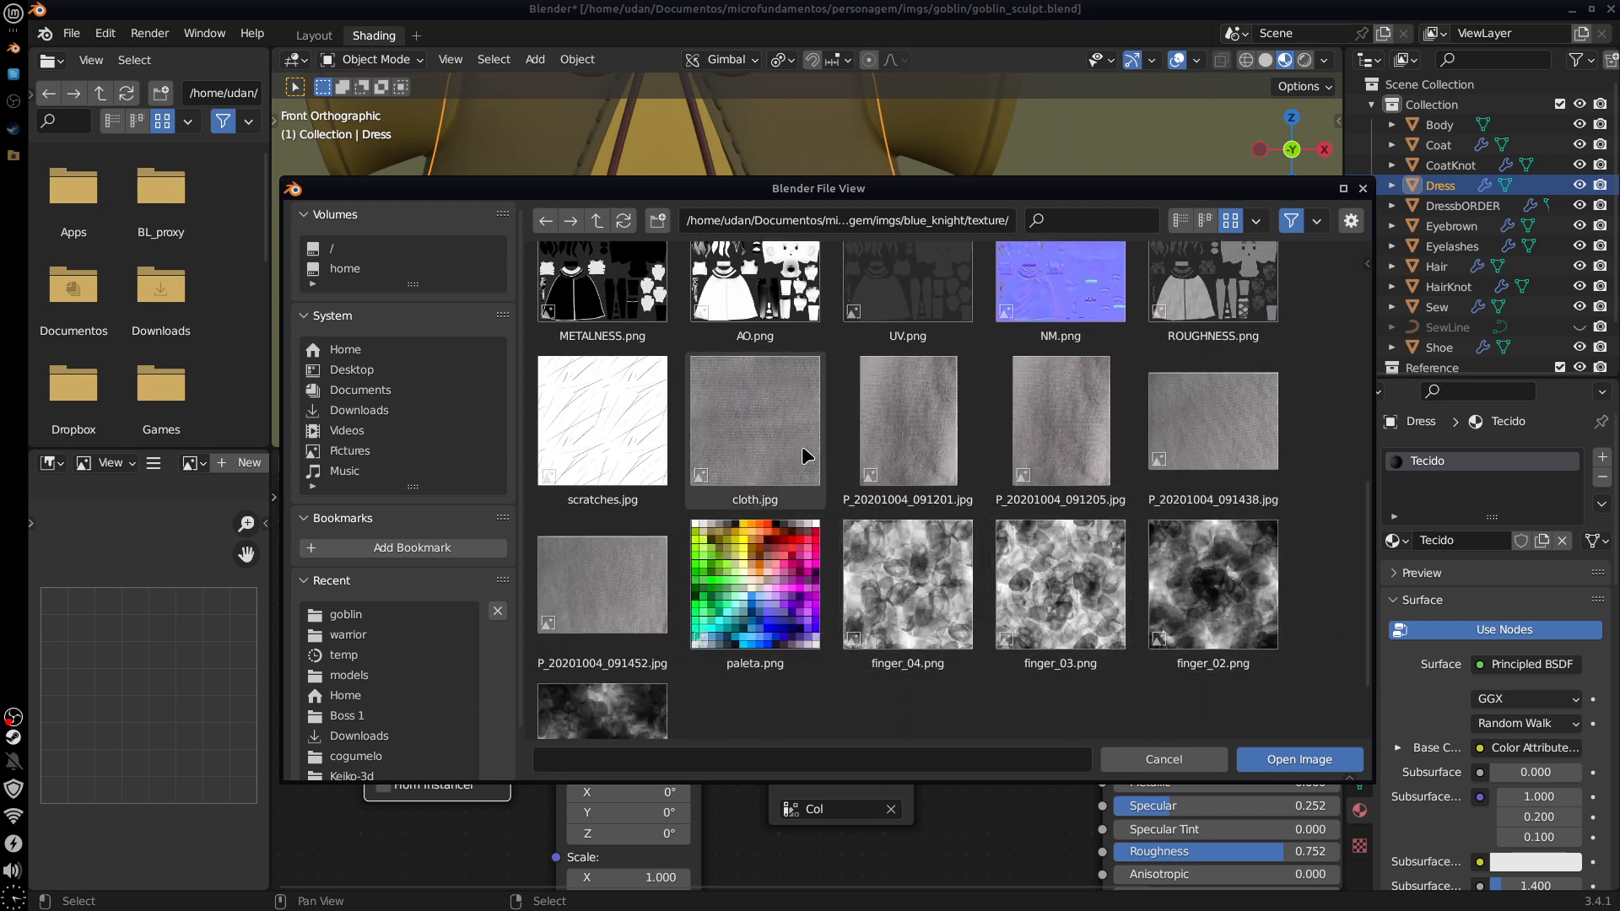
pyautogui.click(774, 462)
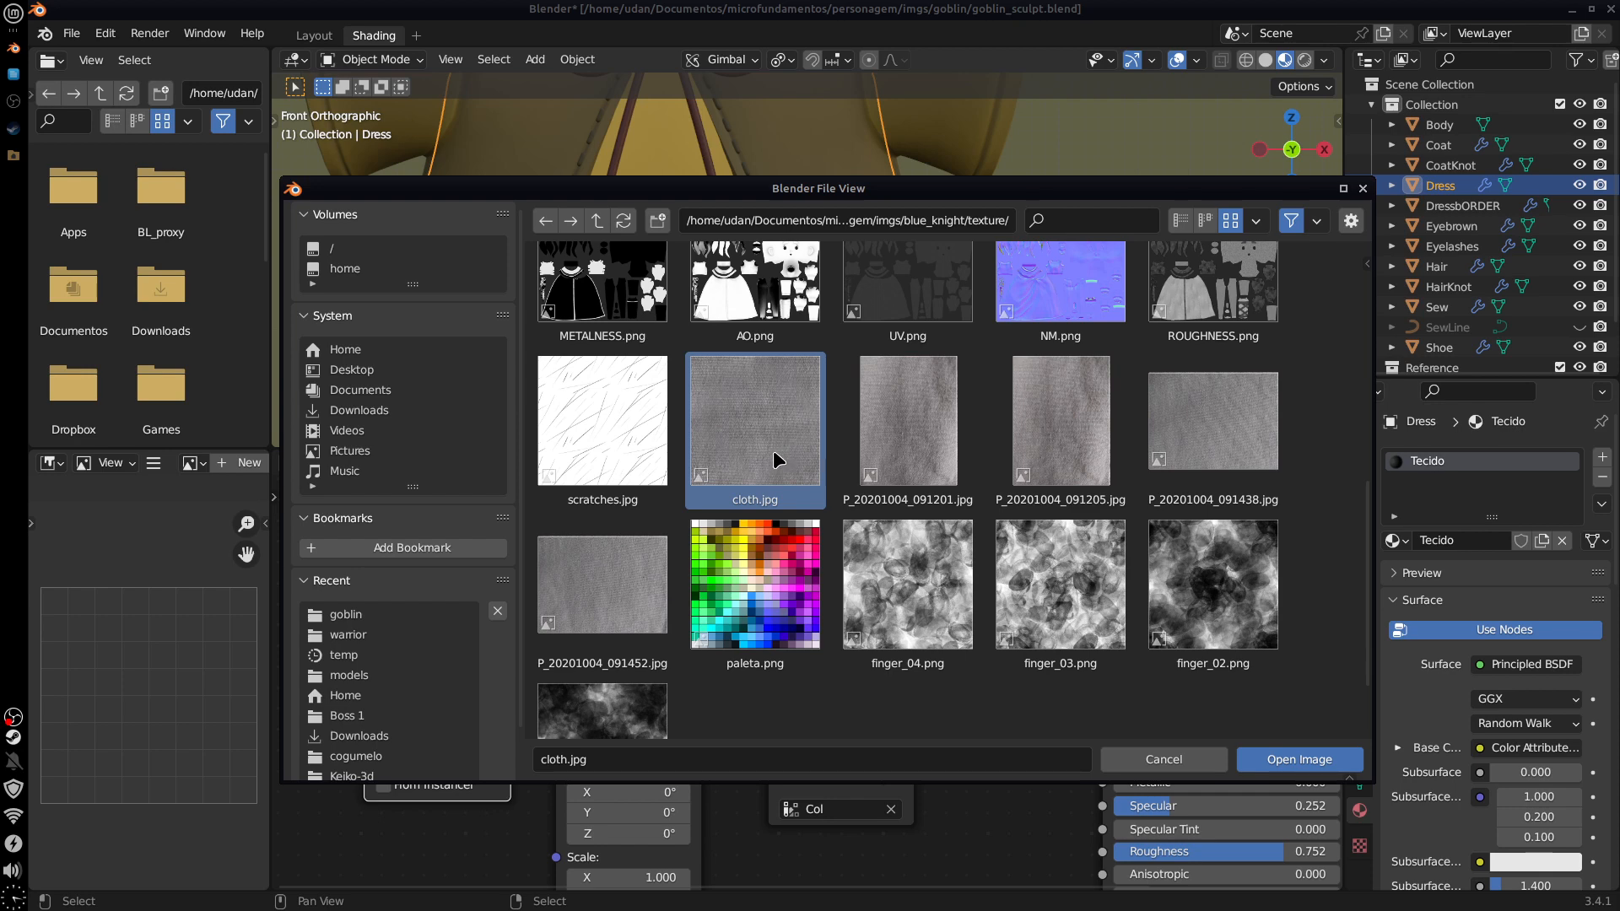
pyautogui.doubleClick(773, 456)
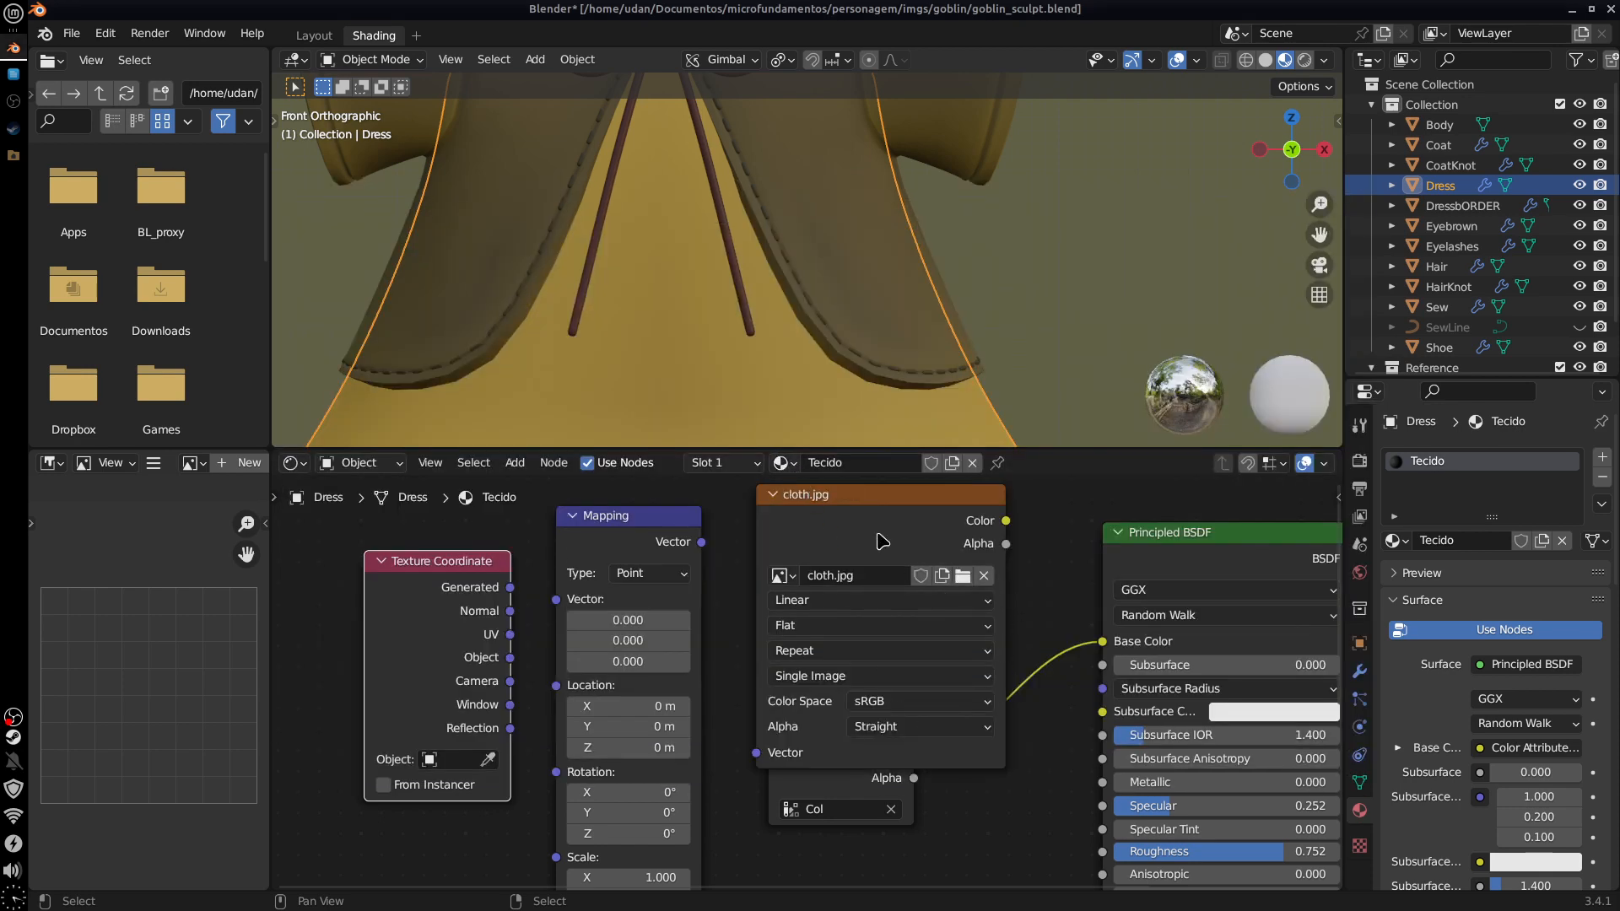
# Step: Move the Color Attribute node below the cloth.jpg node so the two no longer overlap
pyautogui.moveTo(1037, 597); pyautogui.dragTo(1019, 628, button='middle')
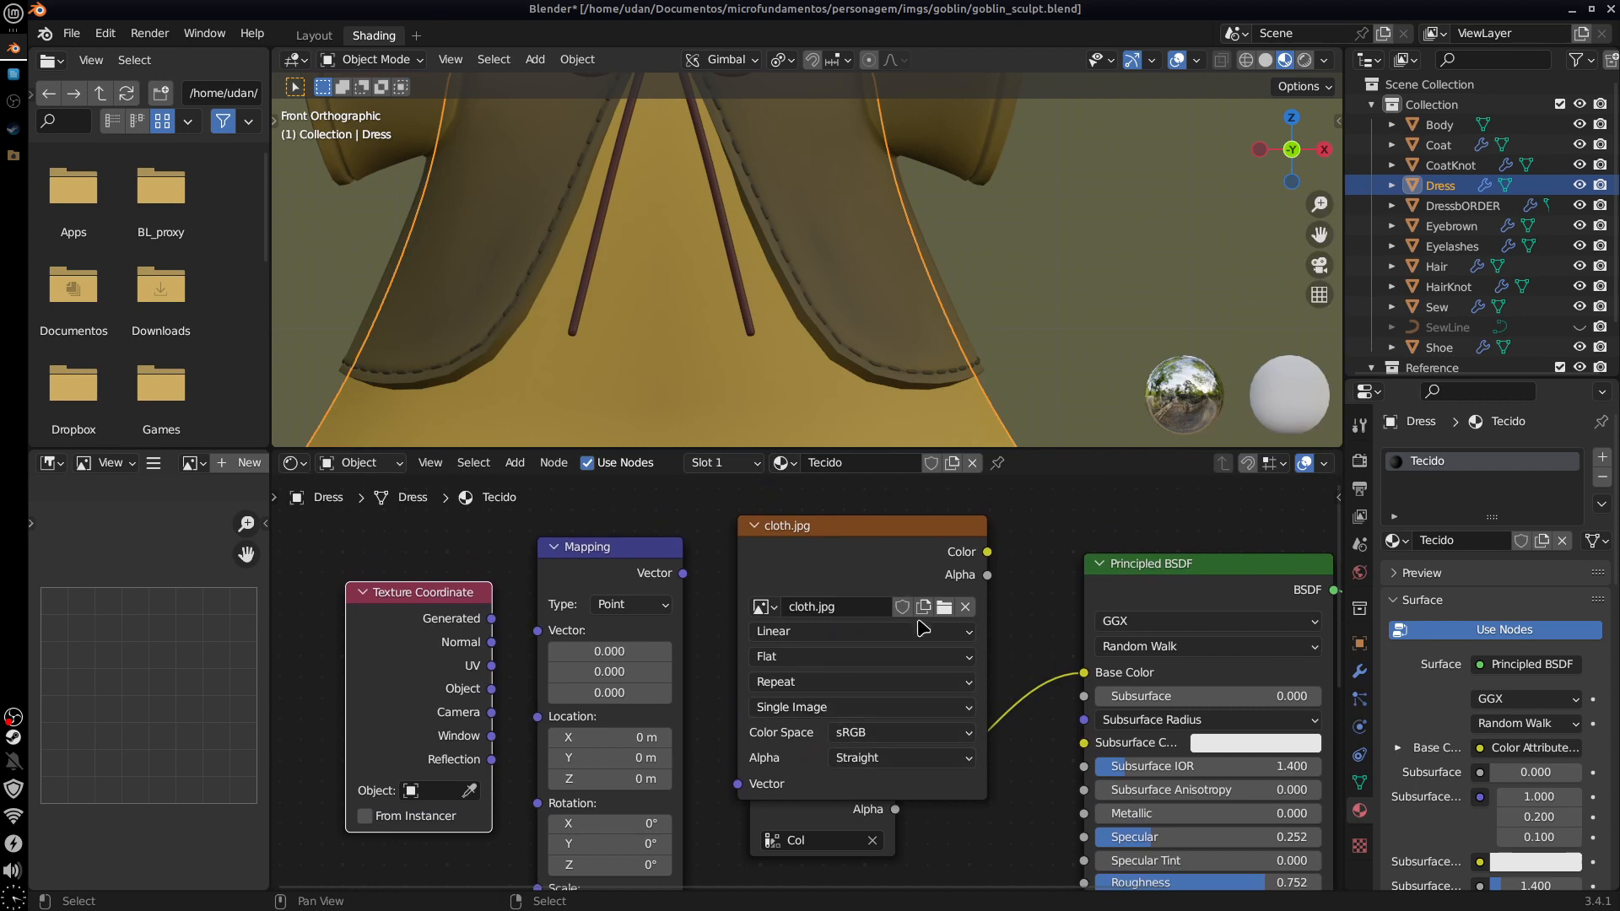
pyautogui.moveTo(889, 732); pyautogui.dragTo(882, 669, button='middle')
pyautogui.moveTo(816, 766); pyautogui.dragTo(870, 860)
pyautogui.moveTo(886, 669); pyautogui.dragTo(833, 744, button='middle')
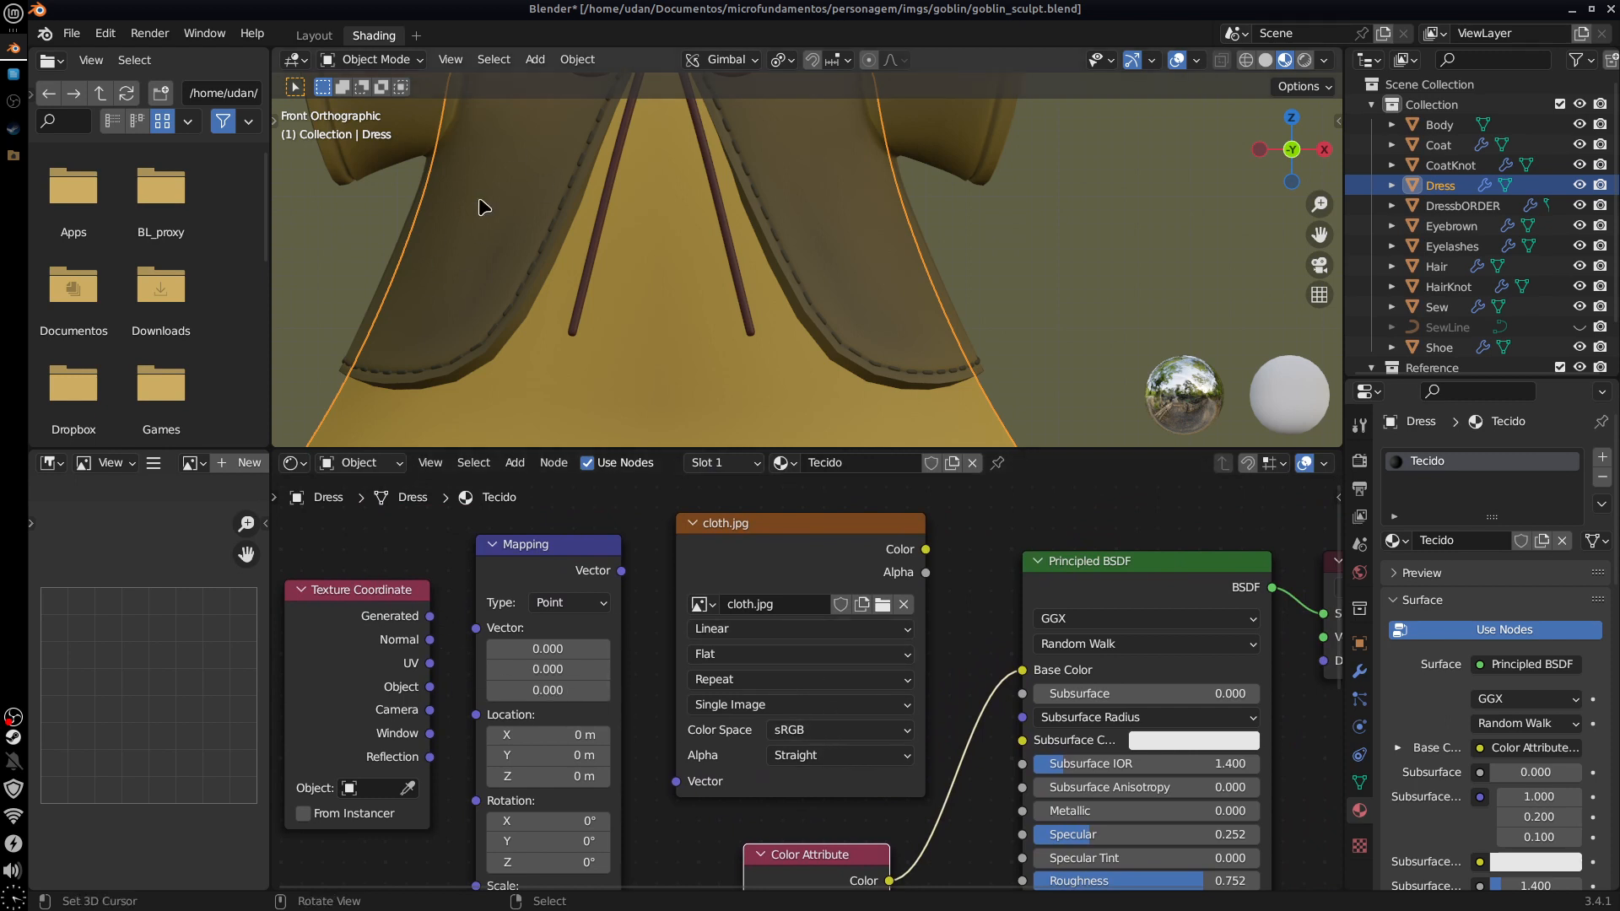
# Step: Connect Generated coordinates through Mapping to the cloth.jpg Vector, and link the image's Color to the Principled BSDF Base Color
pyautogui.moveTo(430, 616); pyautogui.dragTo(477, 627)
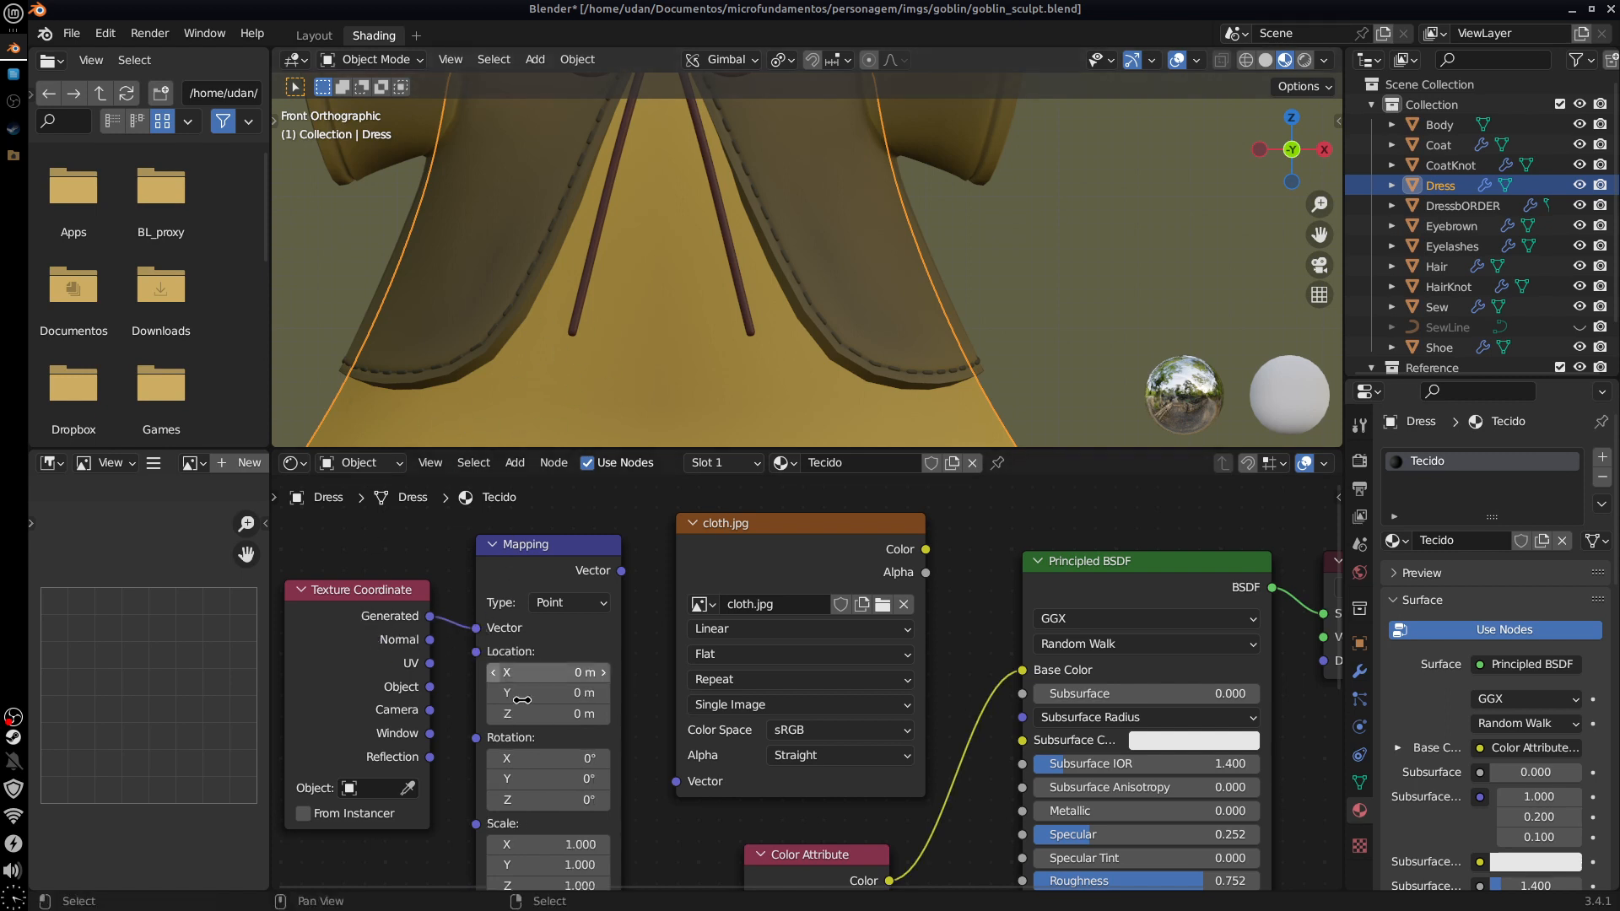
pyautogui.moveTo(622, 571); pyautogui.dragTo(676, 781)
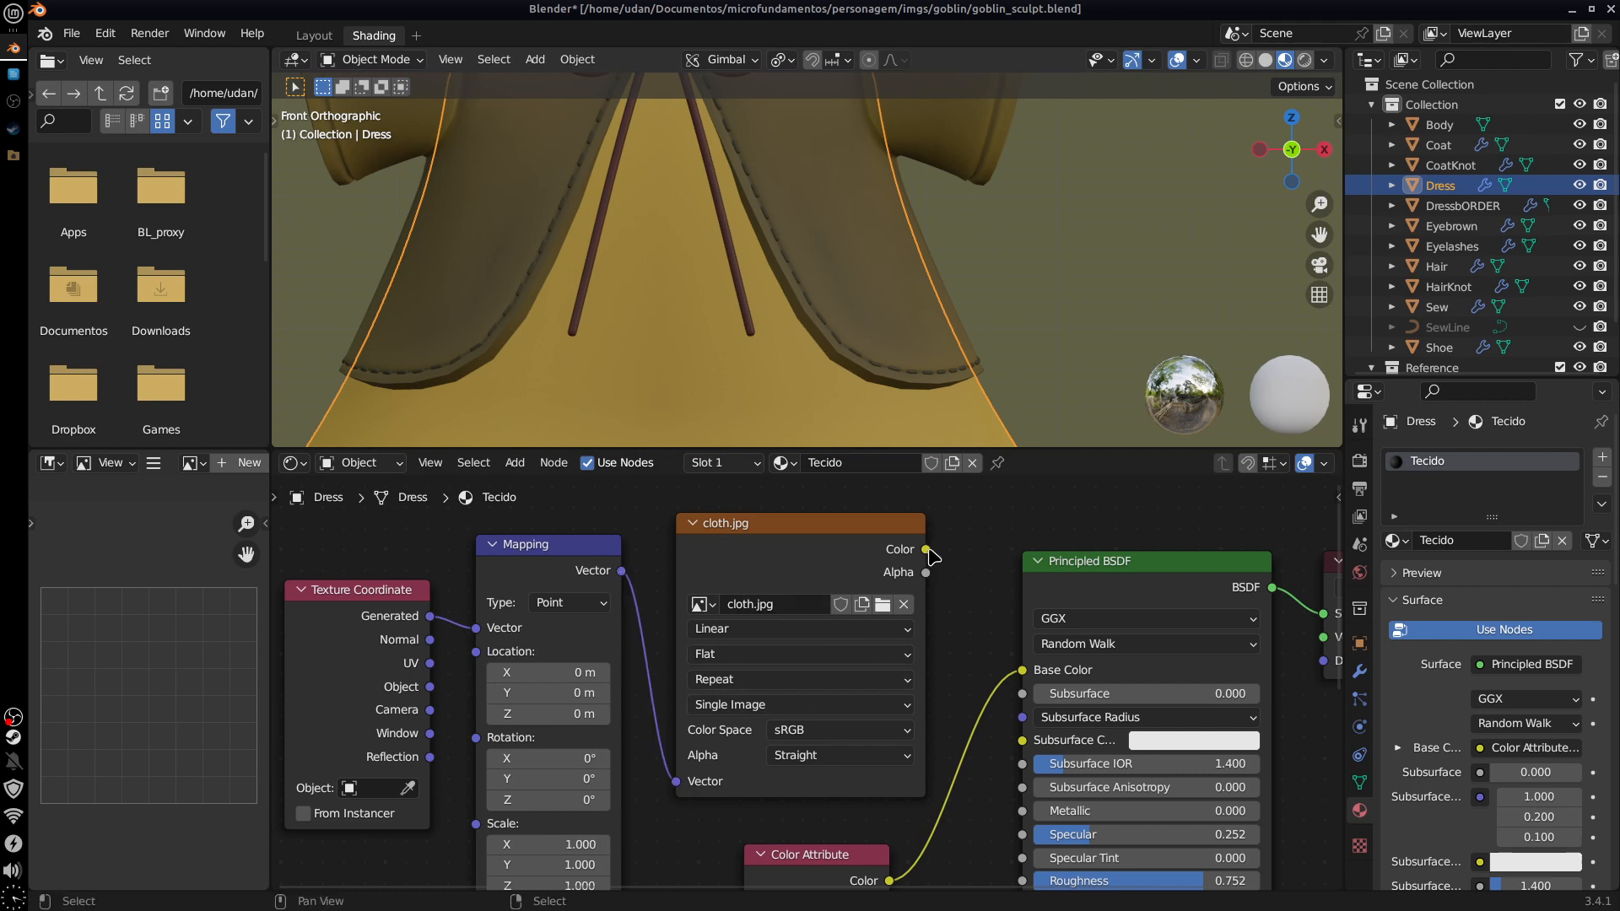
pyautogui.moveTo(927, 549); pyautogui.dragTo(1022, 670)
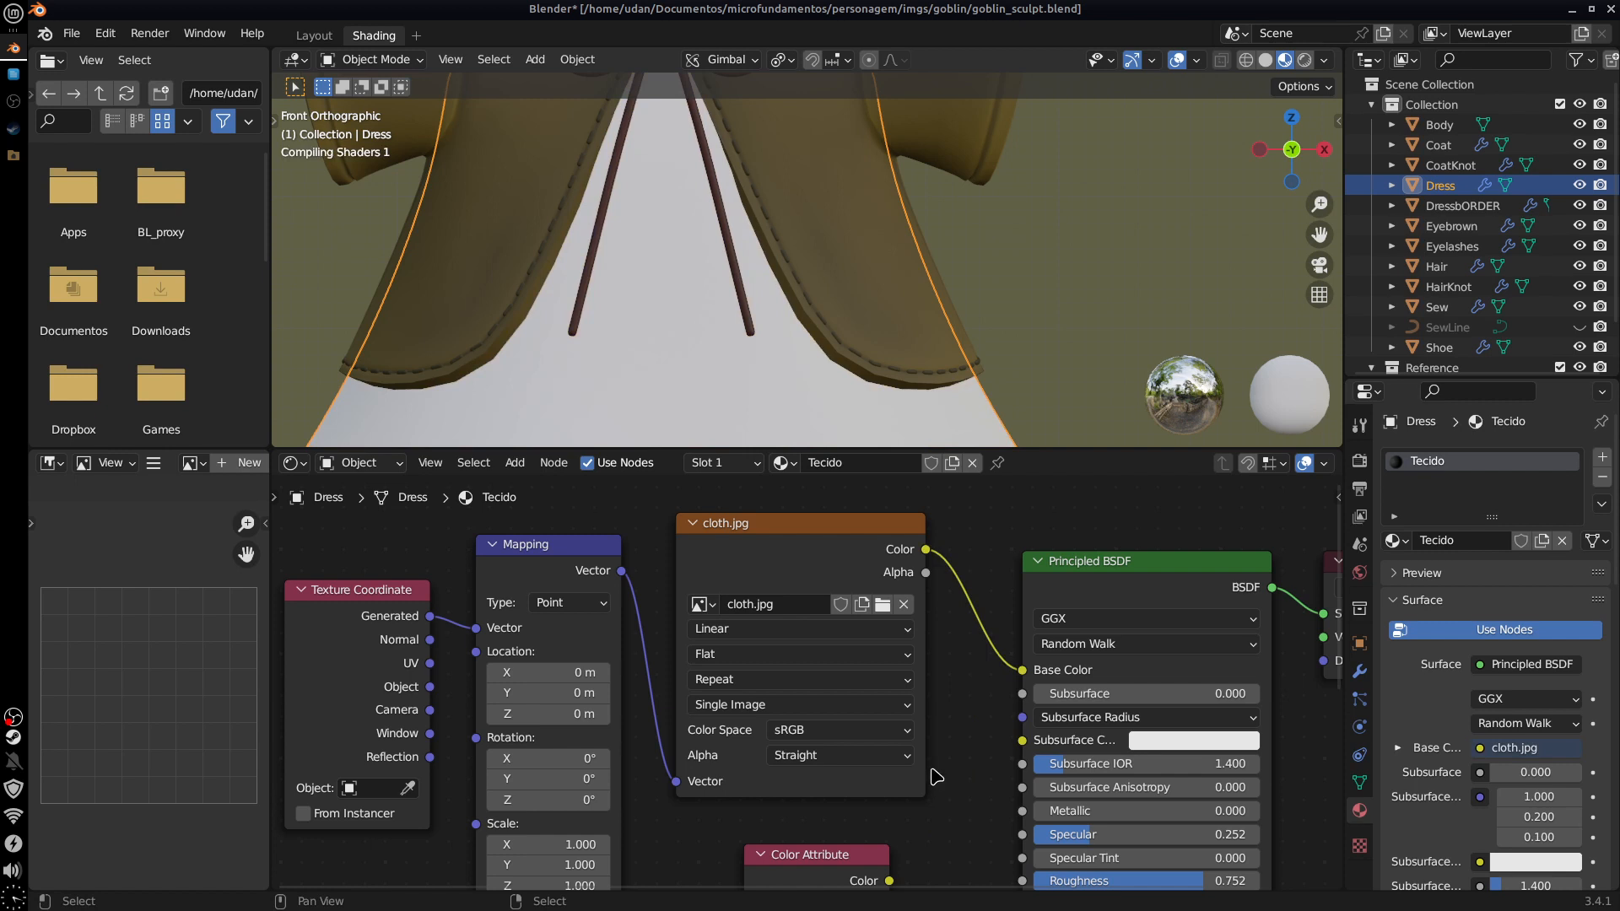
pyautogui.moveTo(929, 746); pyautogui.dragTo(963, 734, button='middle')
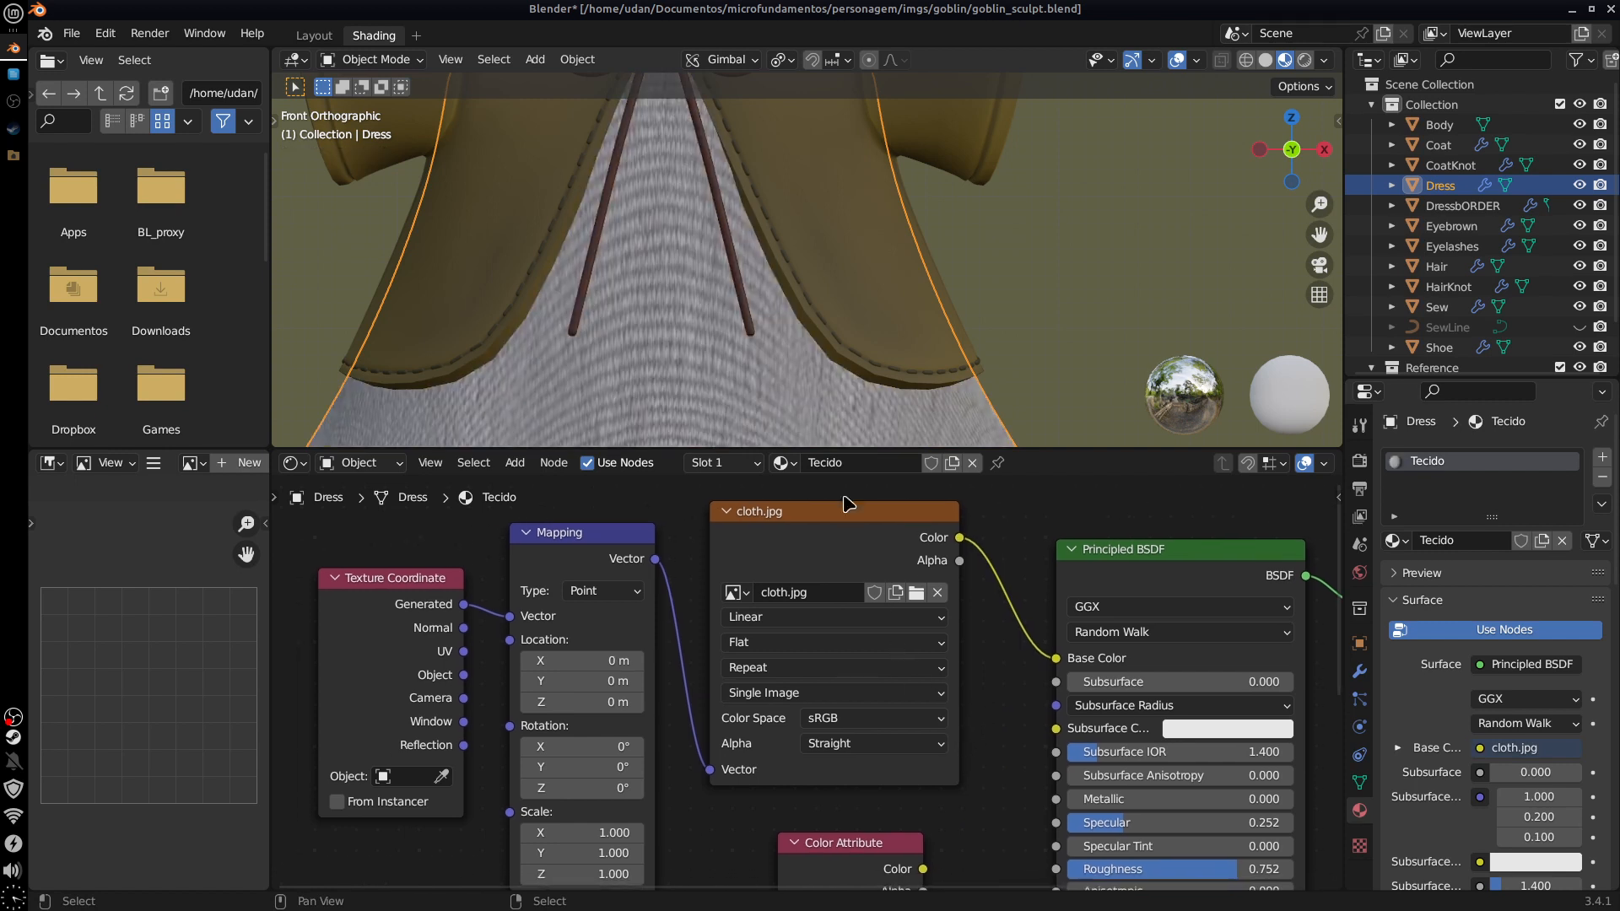
# Step: Set the cloth.jpg node's projection to Box and check the texture on the dress
pyautogui.click(823, 649)
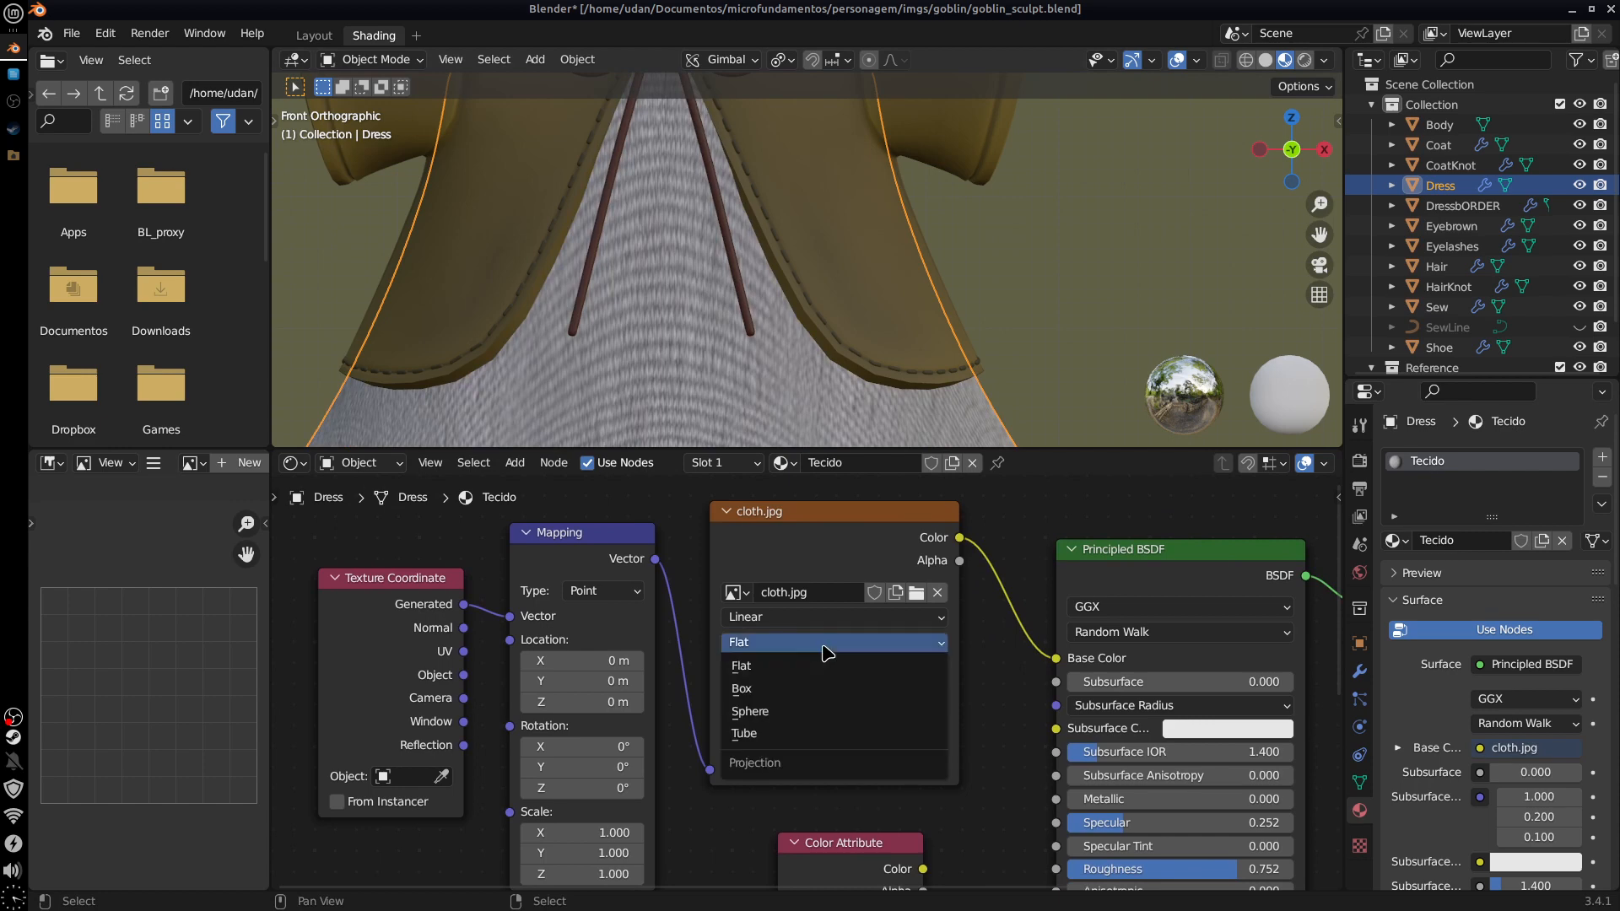
pyautogui.click(821, 694)
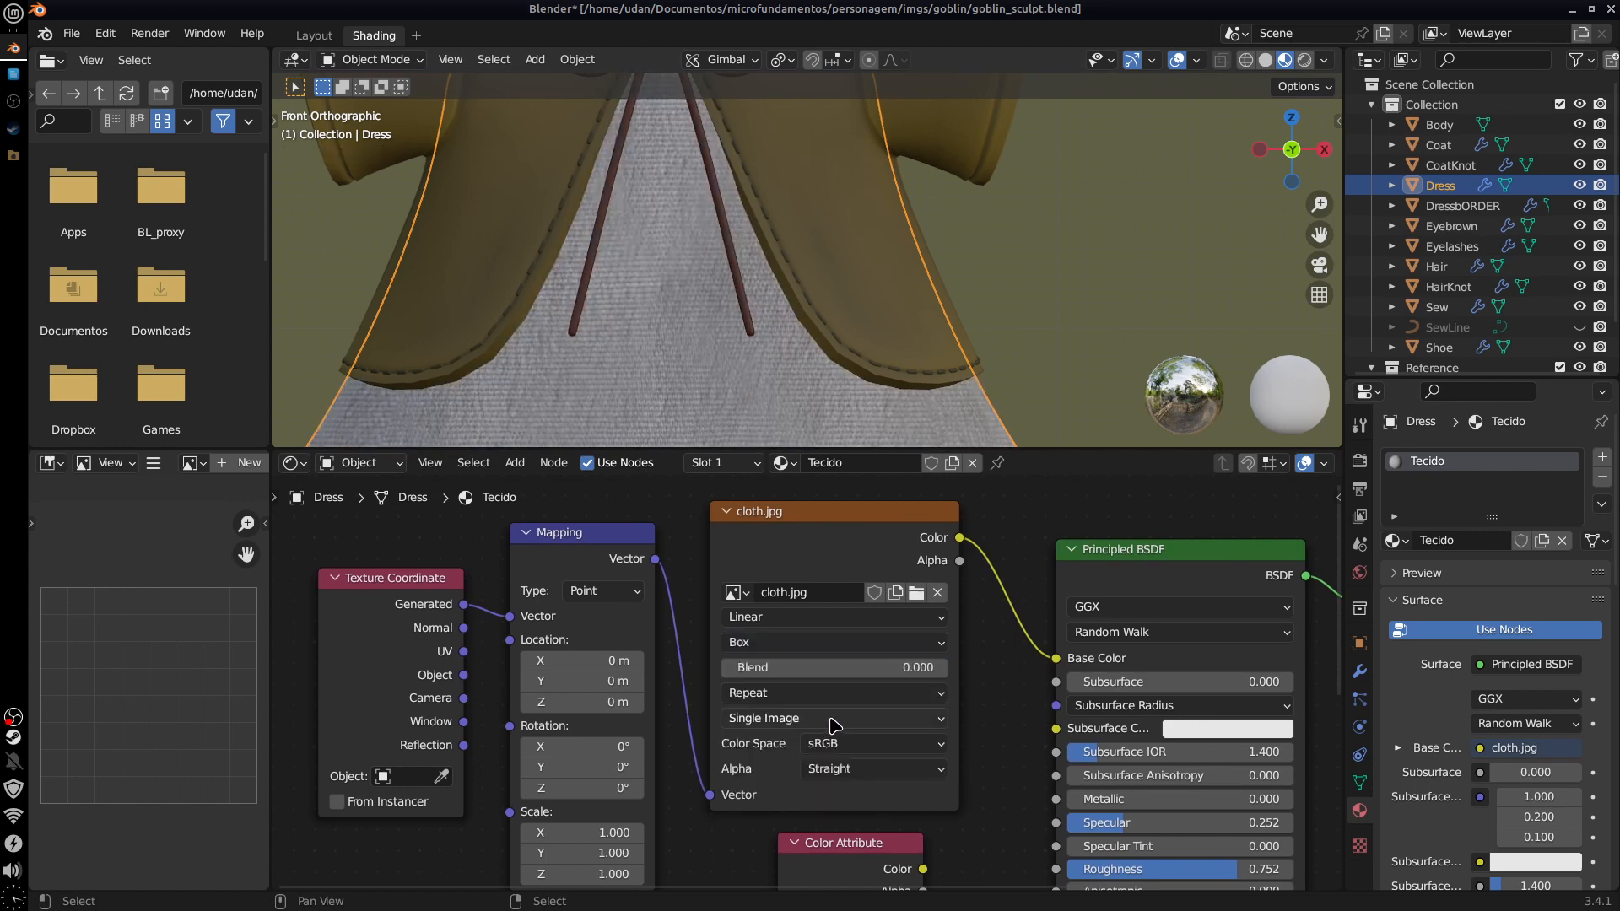
pyautogui.moveTo(785, 337); pyautogui.dragTo(916, 236, button='middle')
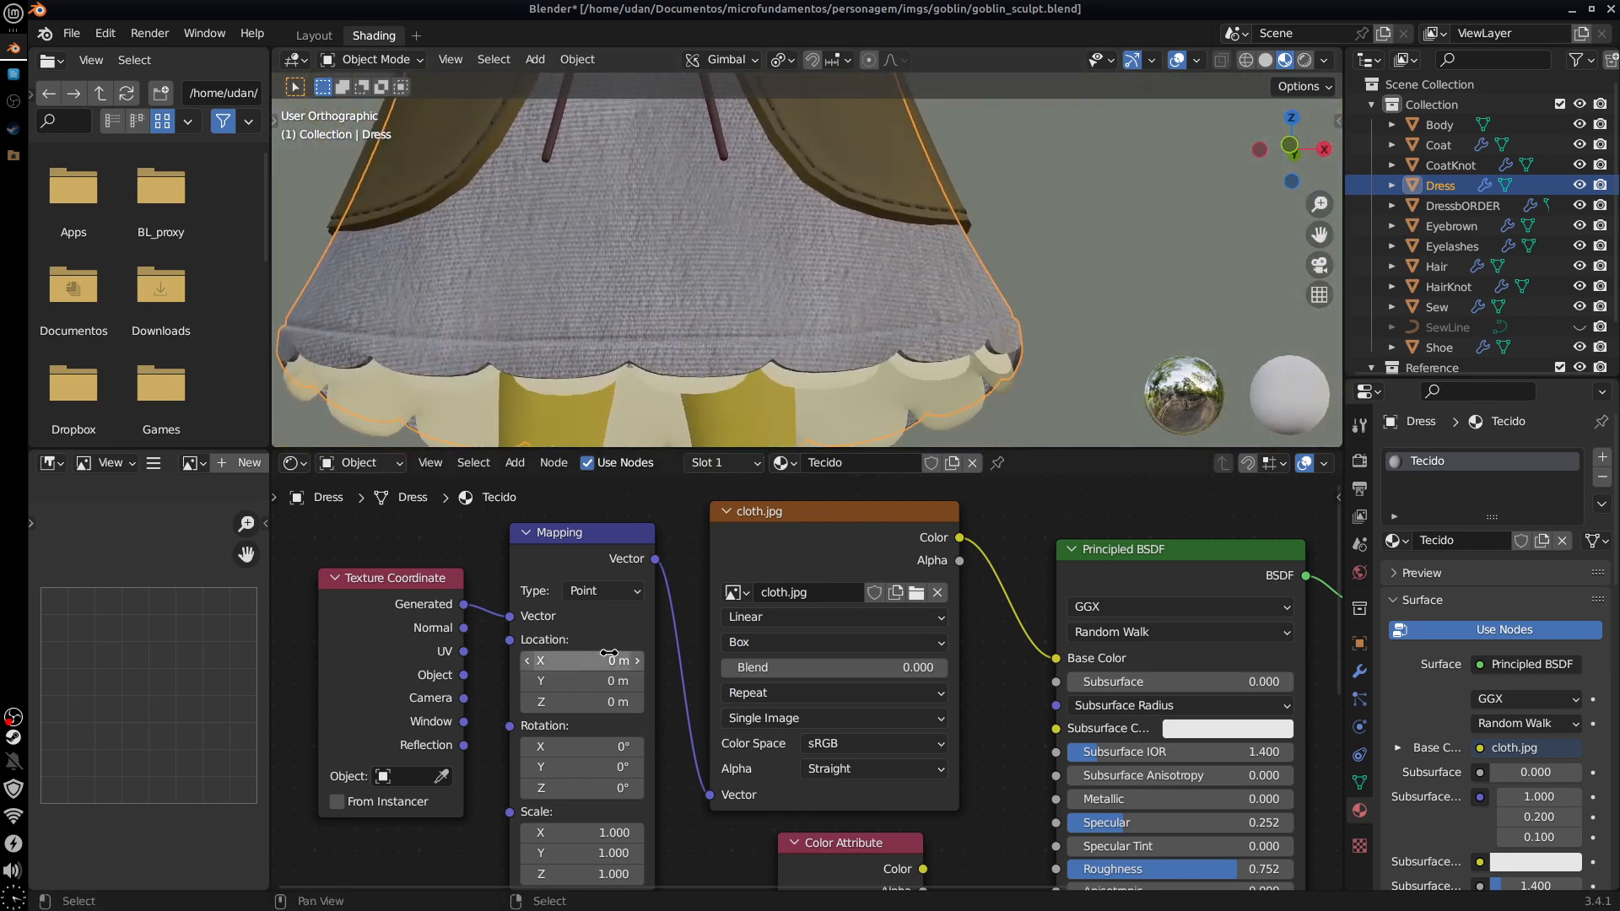
# Step: Try an X and Y scale of 0.7 in the Mapping node, and restore both to 1
pyautogui.moveTo(606, 835)
pyautogui.mouseDown()
pyautogui.moveTo(580, 835)
pyautogui.moveTo(599, 859)
pyautogui.mouseUp()
pyautogui.click(628, 832)
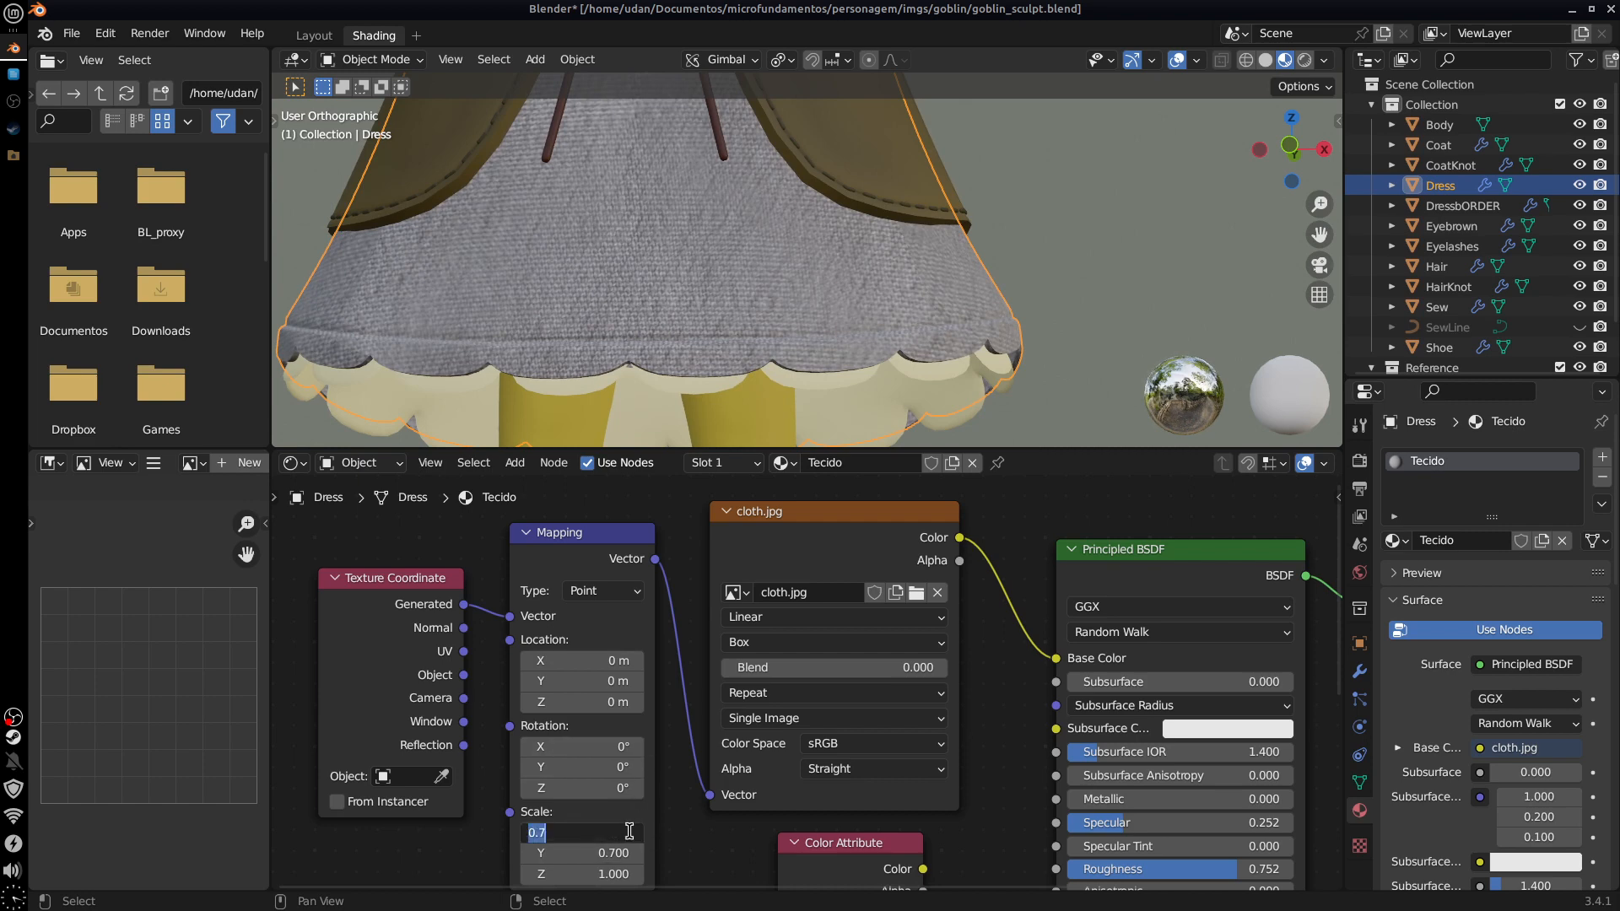
pyautogui.press('Return')
pyautogui.click(613, 859)
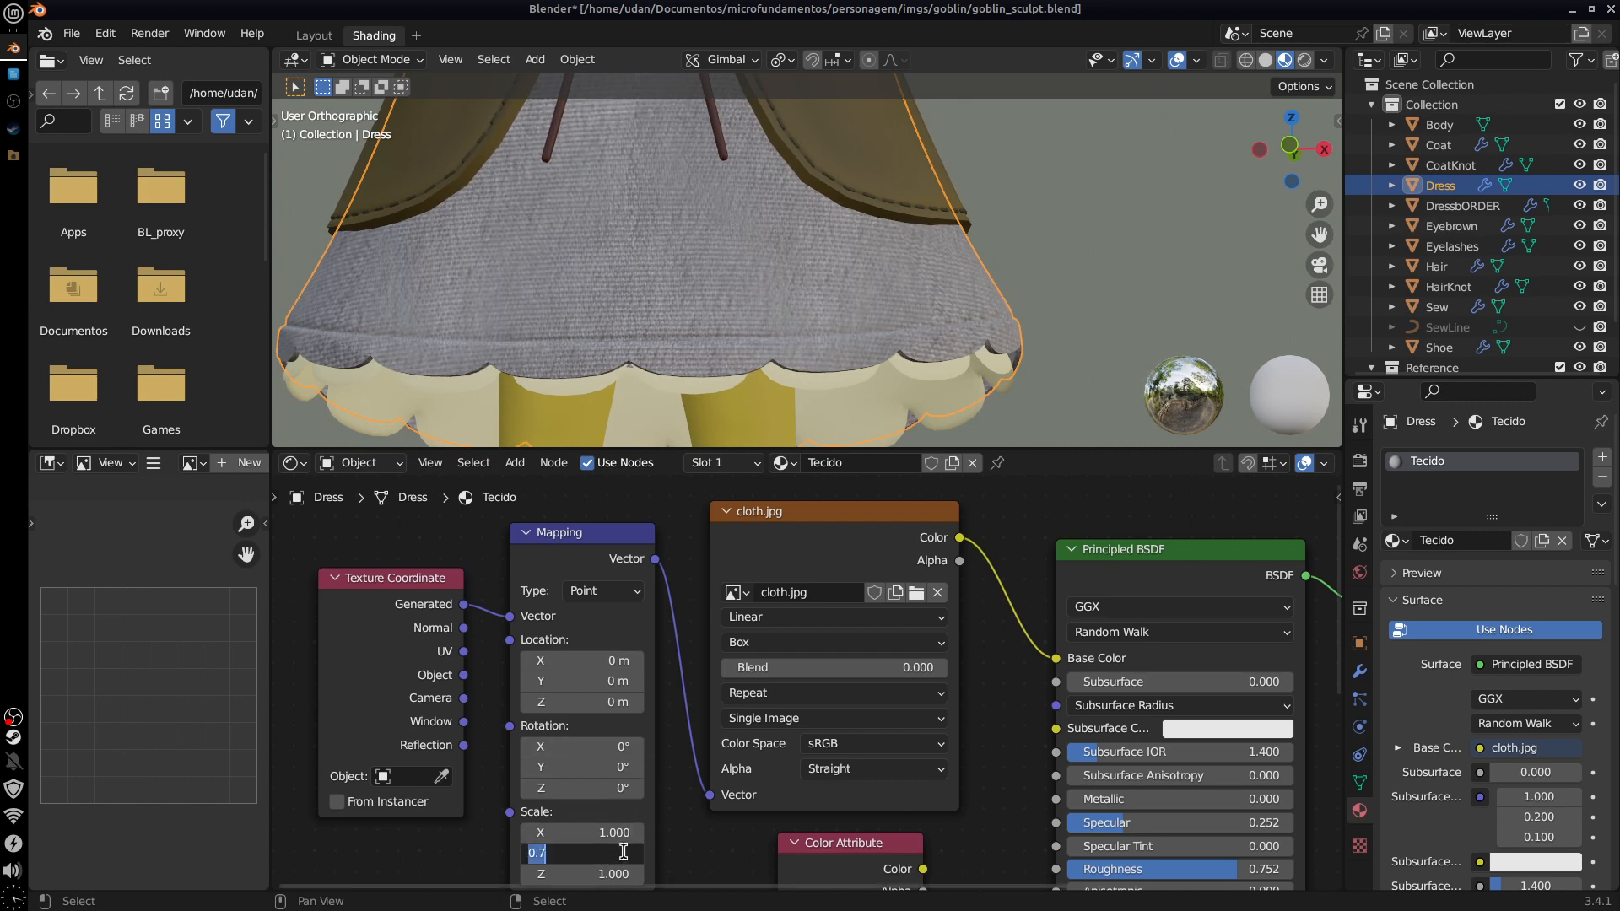
pyautogui.write('1')
pyautogui.press('Return')
# Step: Set the box projection Blend of the cloth.jpg node to 1.000
pyautogui.moveTo(768, 668); pyautogui.dragTo(1043, 692)
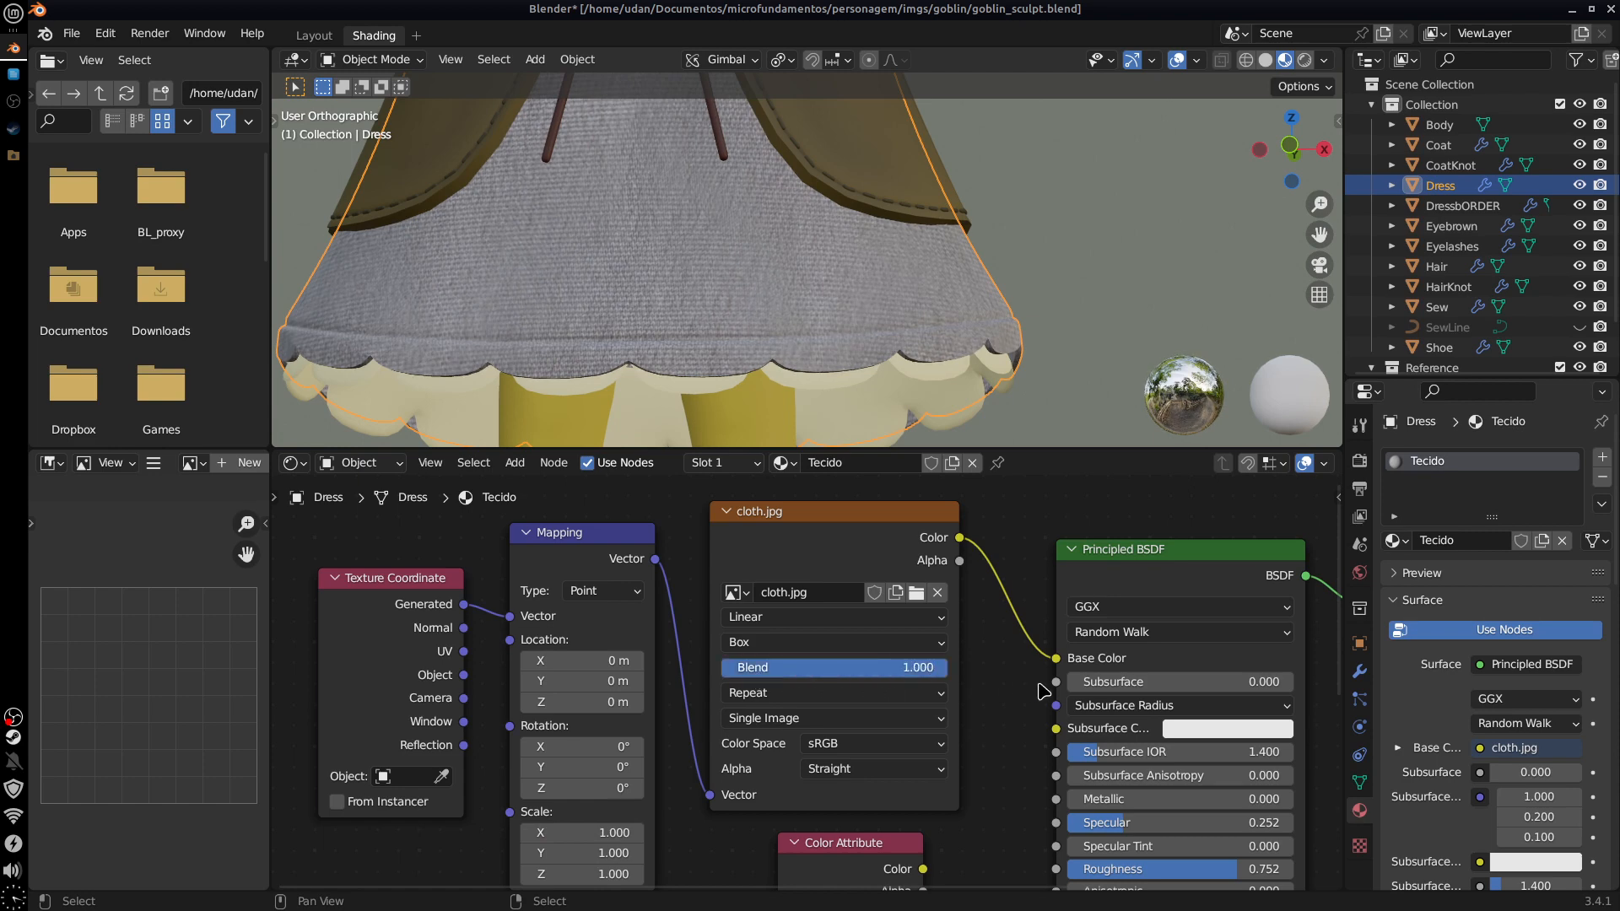
# Step: Try stretching the cloth texture by raising the Mapping node's X scale
pyautogui.click(614, 833)
pyautogui.write('4')
pyautogui.press('Return')
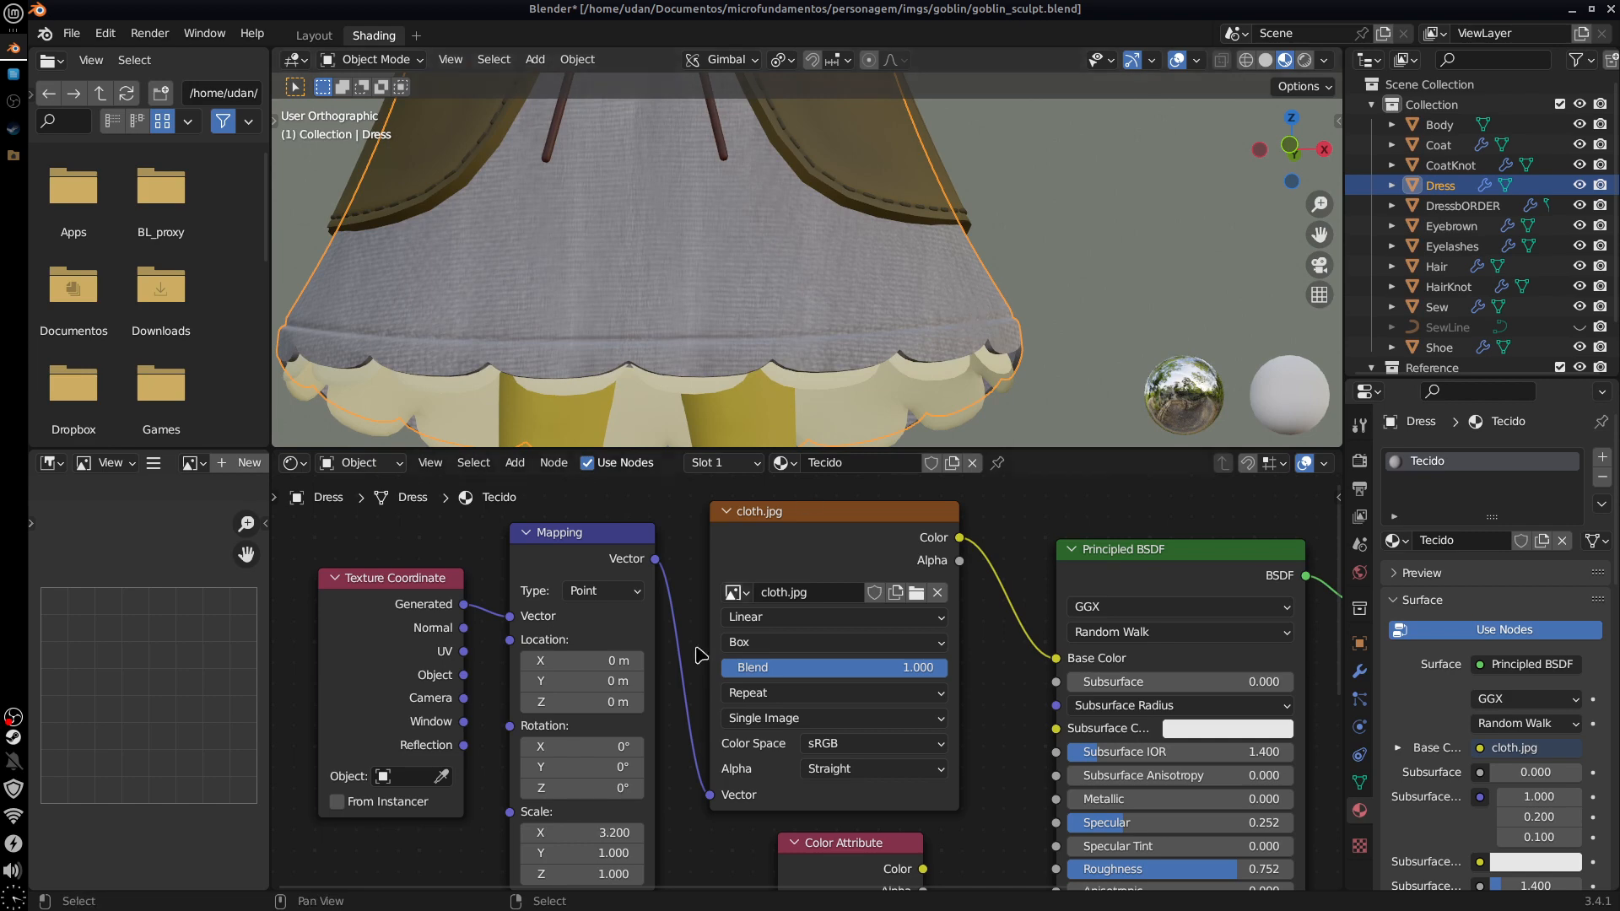
# Step: Try rotating the cloth texture by 45° on X, Y and Z in the Mapping node and inspect it on the dress
pyautogui.moveTo(995, 355); pyautogui.dragTo(970, 261, button='middle')
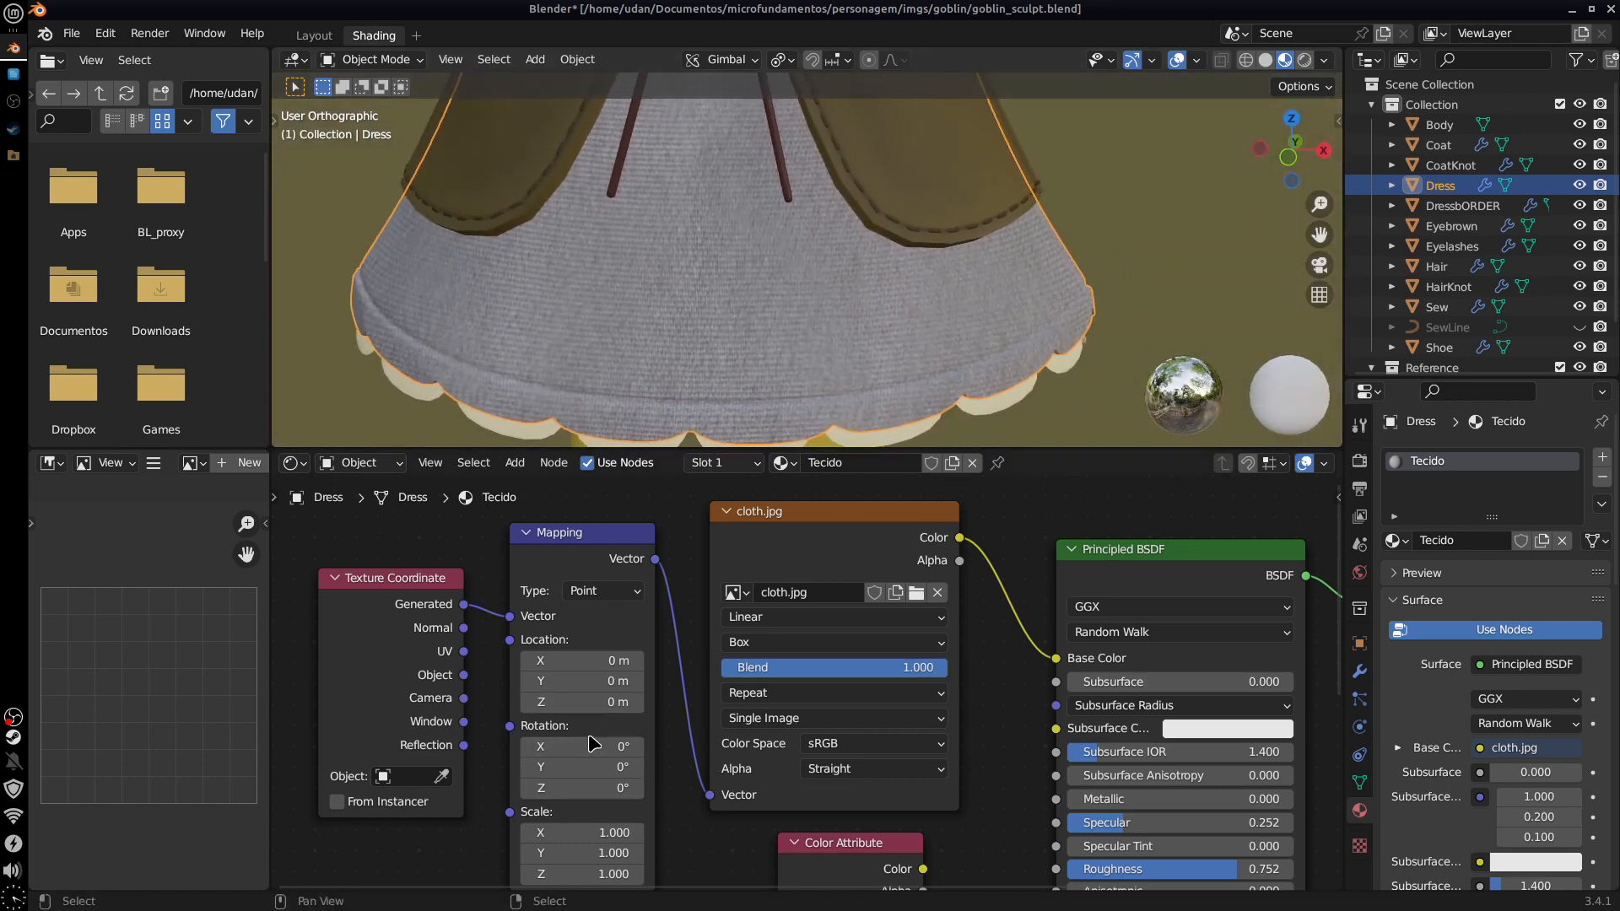
pyautogui.moveTo(593, 732); pyautogui.dragTo(634, 742)
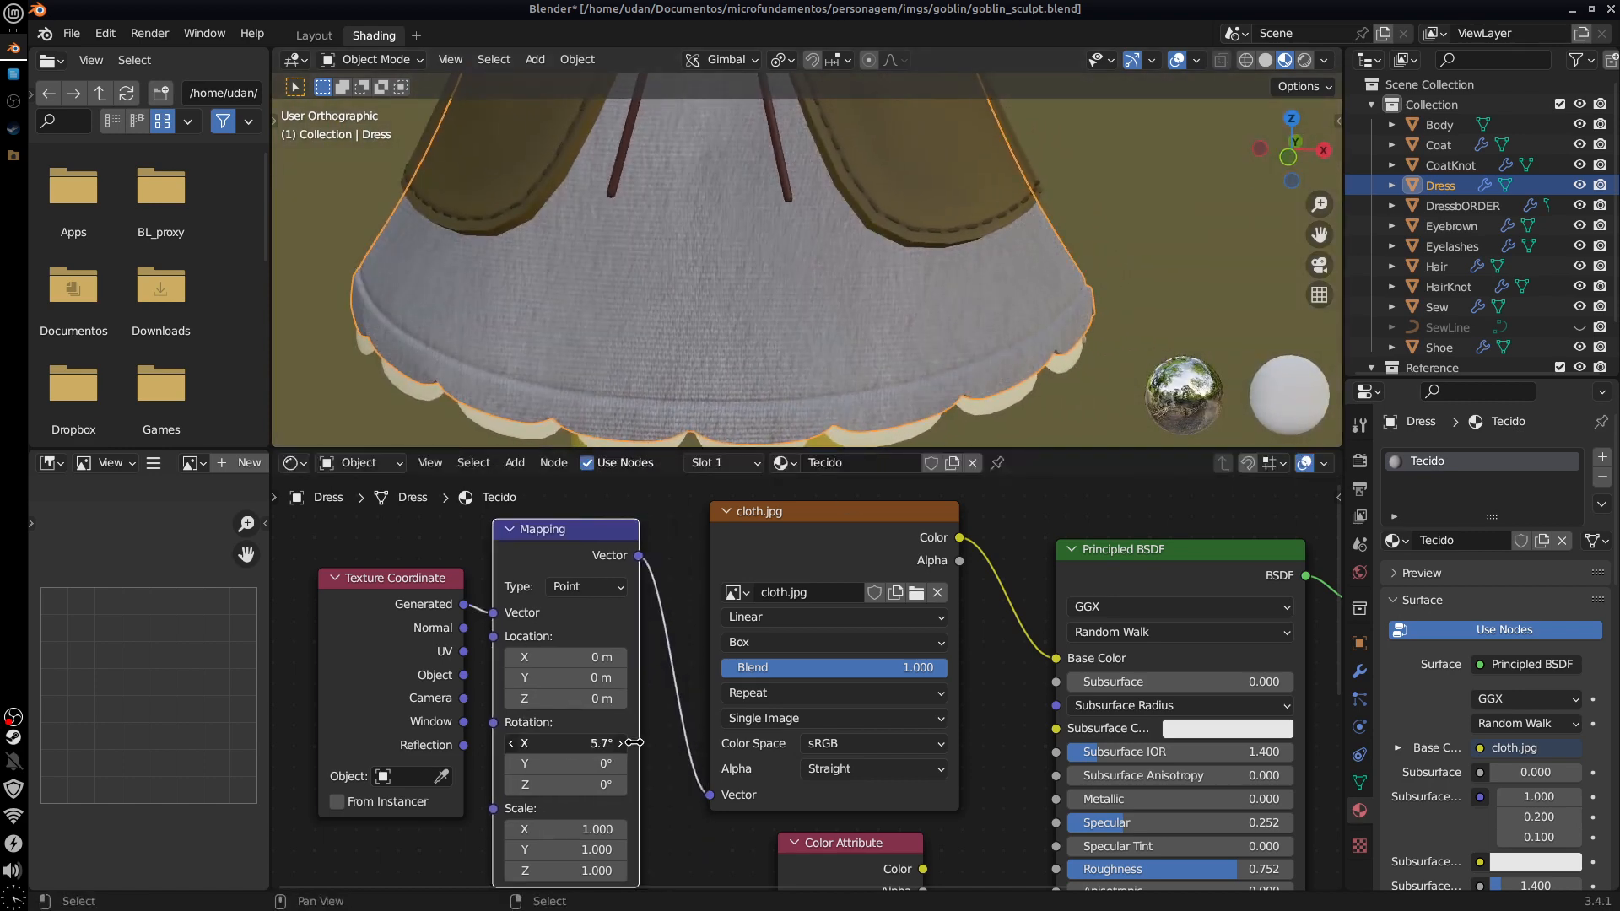
pyautogui.click(590, 744)
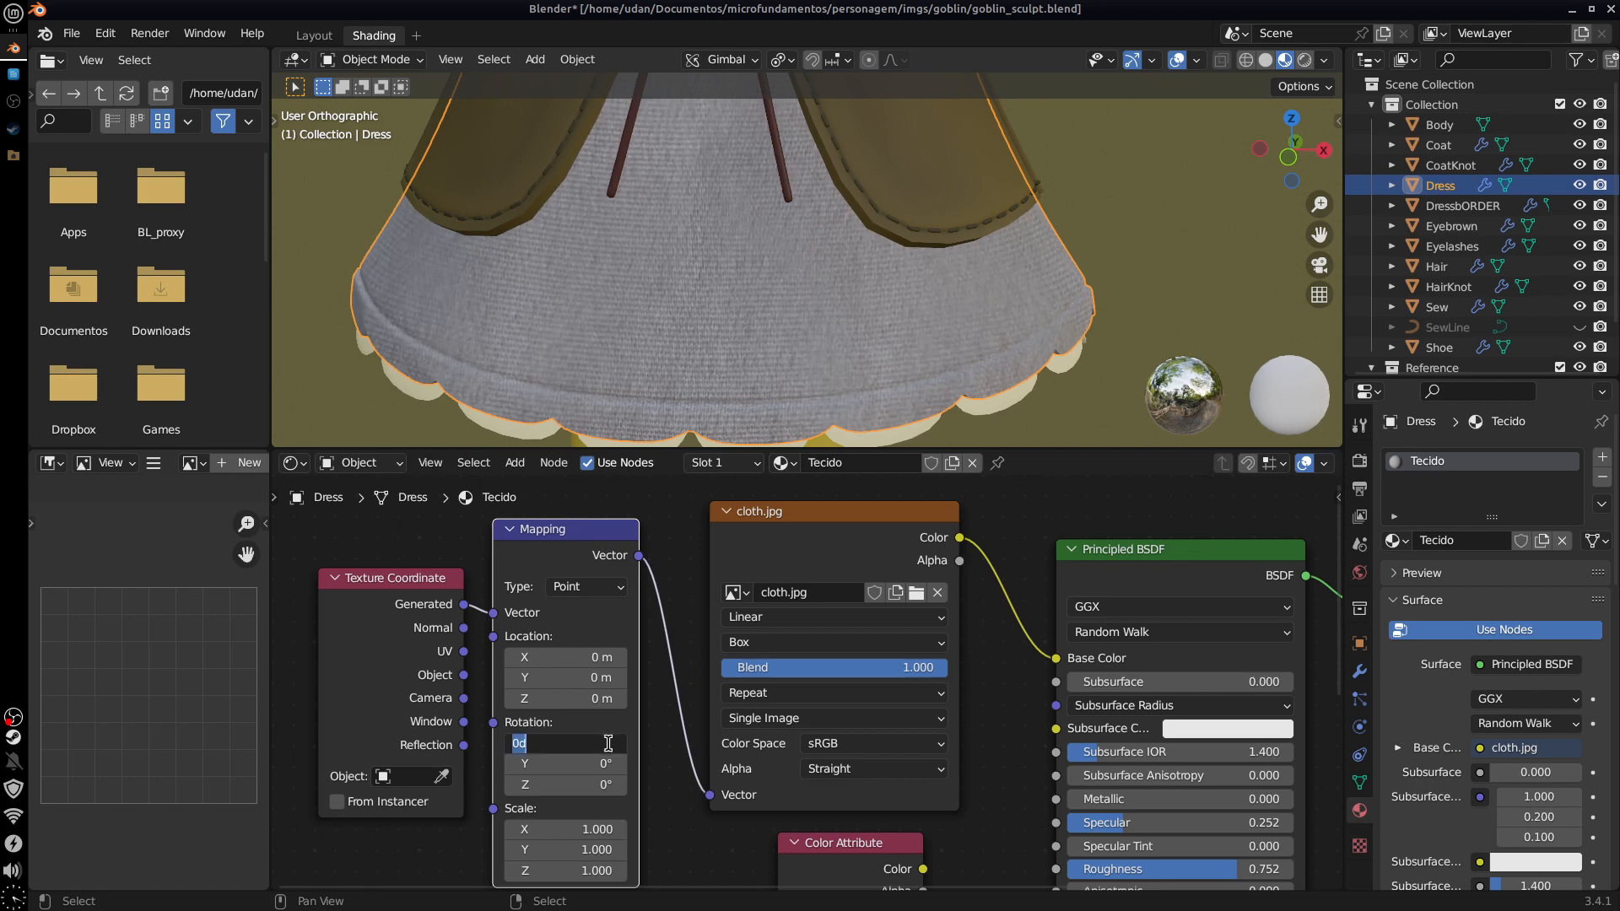
pyautogui.write('45')
pyautogui.press('Return')
pyautogui.click(603, 762)
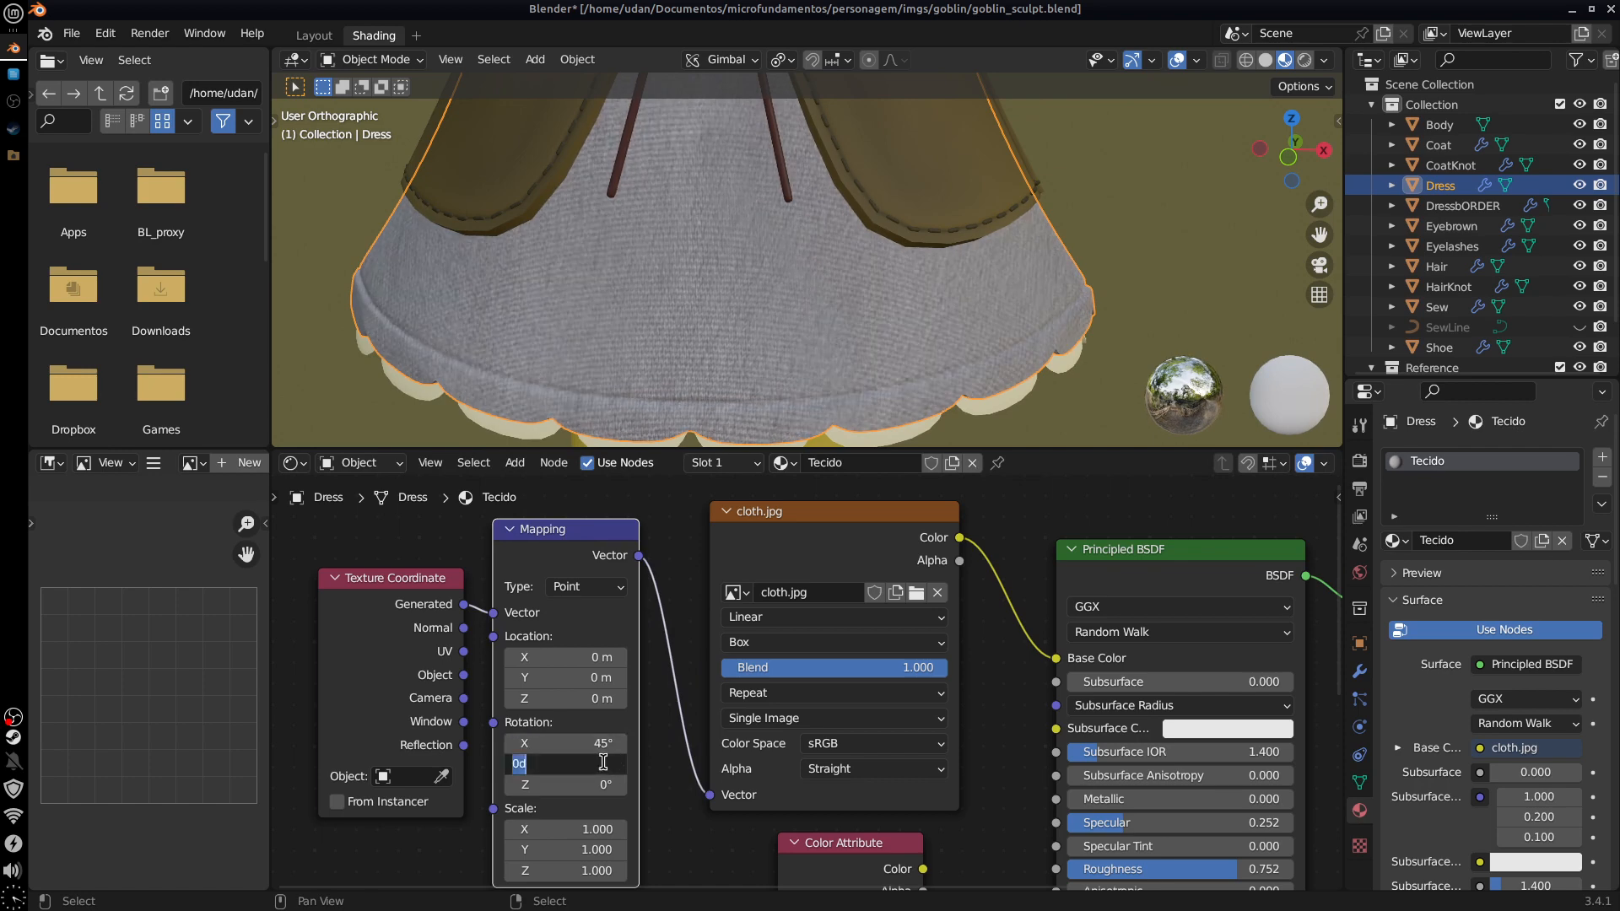
pyautogui.press('Return')
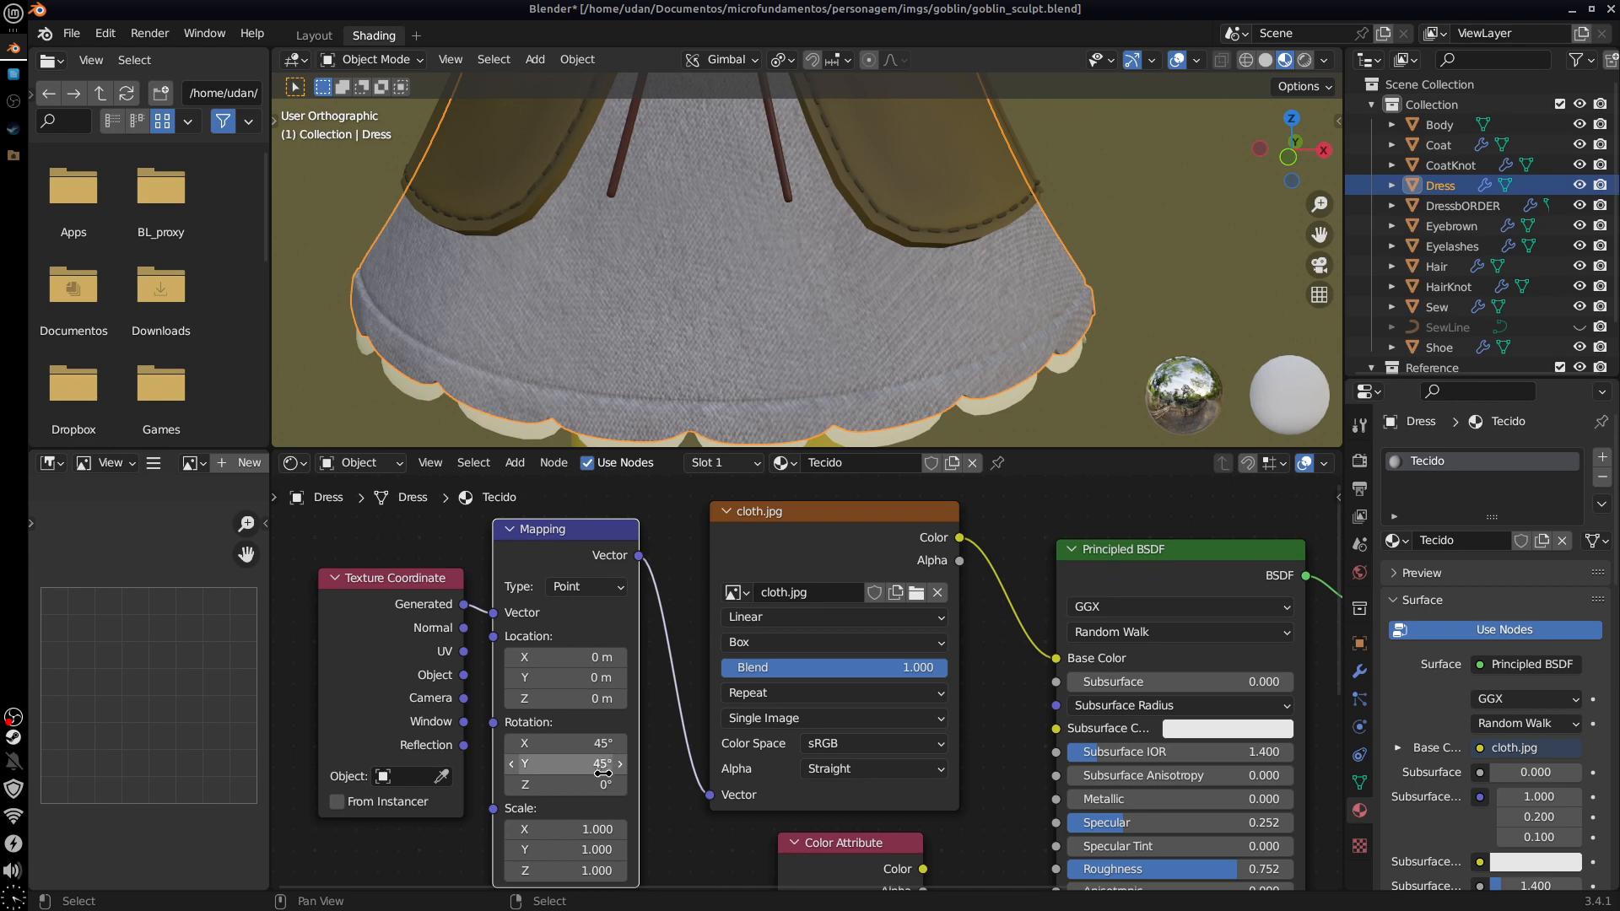
pyautogui.click(601, 778)
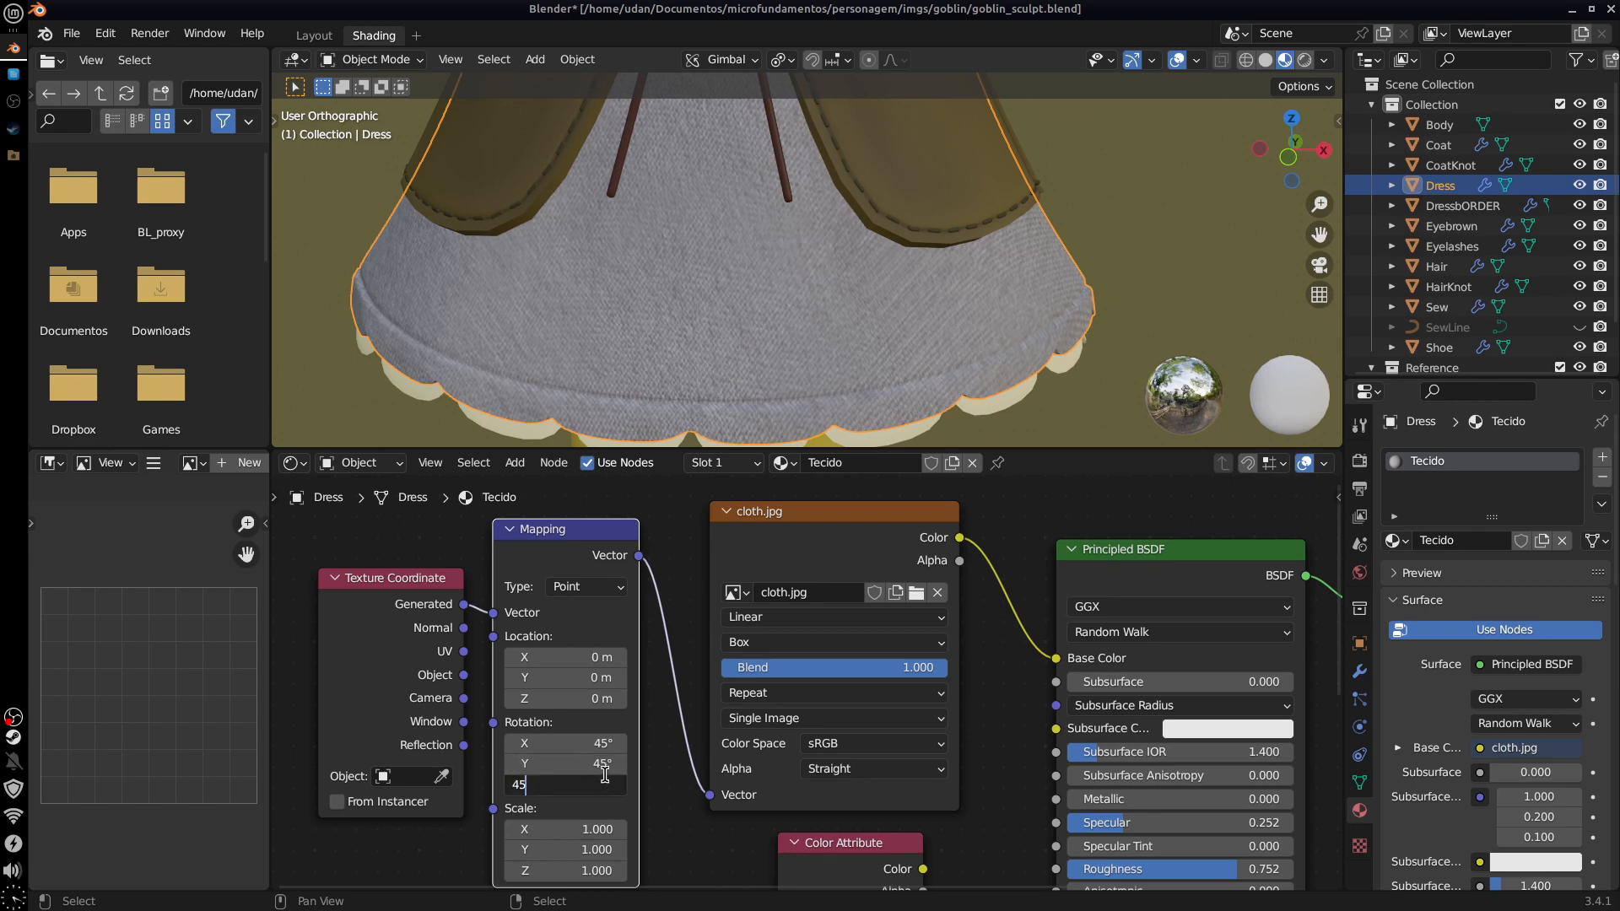
pyautogui.write('45')
pyautogui.press('Return')
pyautogui.moveTo(831, 363); pyautogui.dragTo(1088, 324, button='middle')
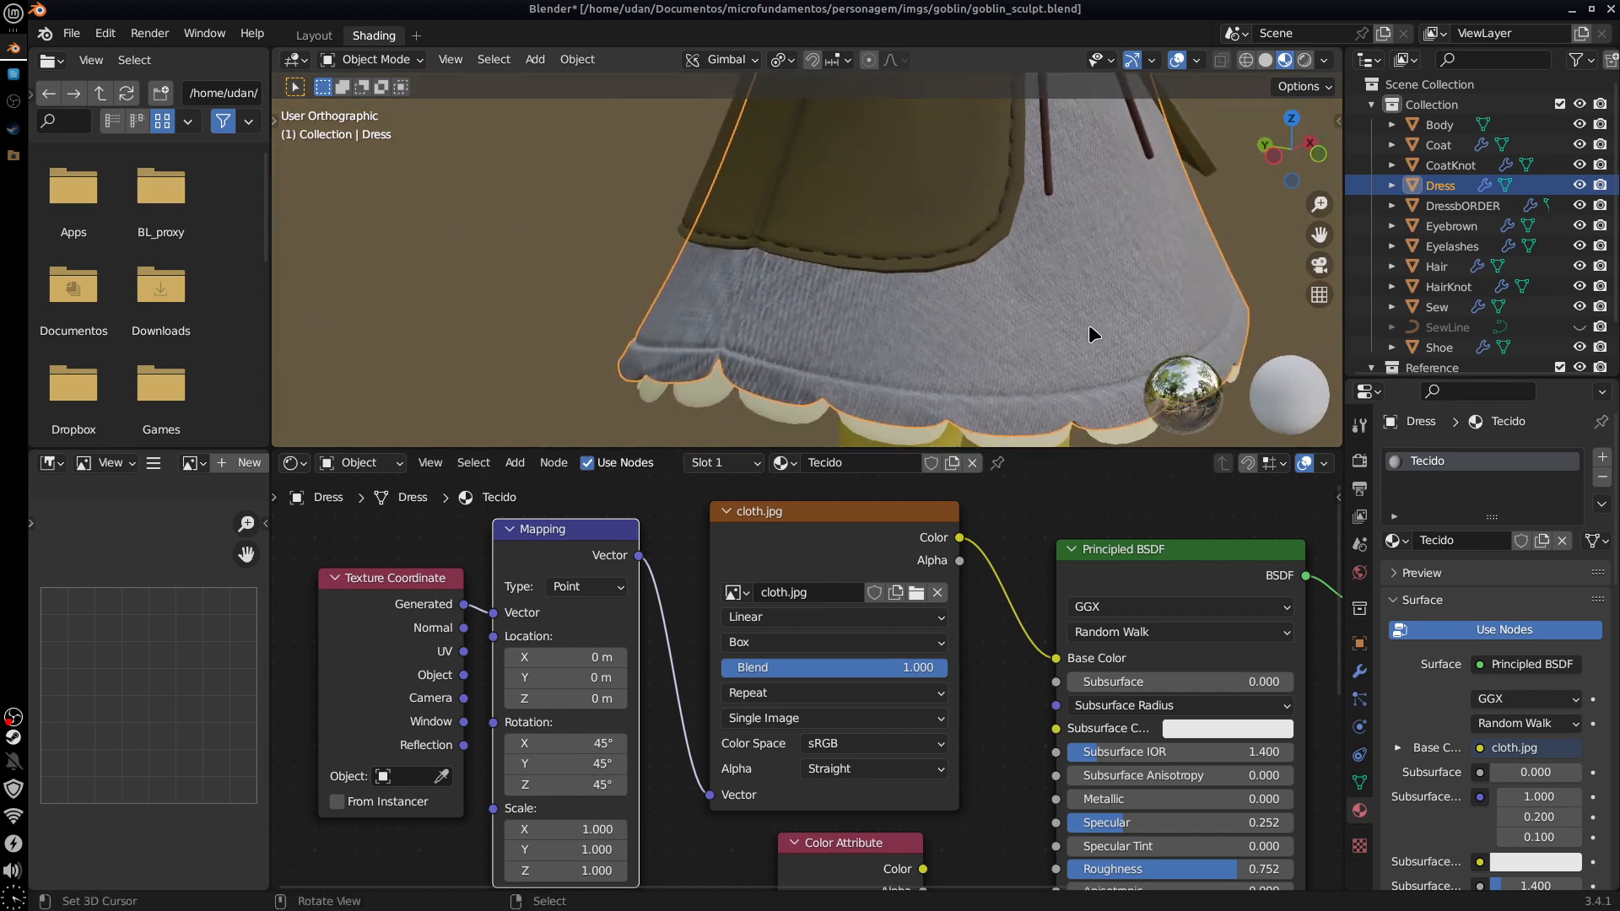
pyautogui.moveTo(1001, 390); pyautogui.dragTo(877, 504, button='middle')
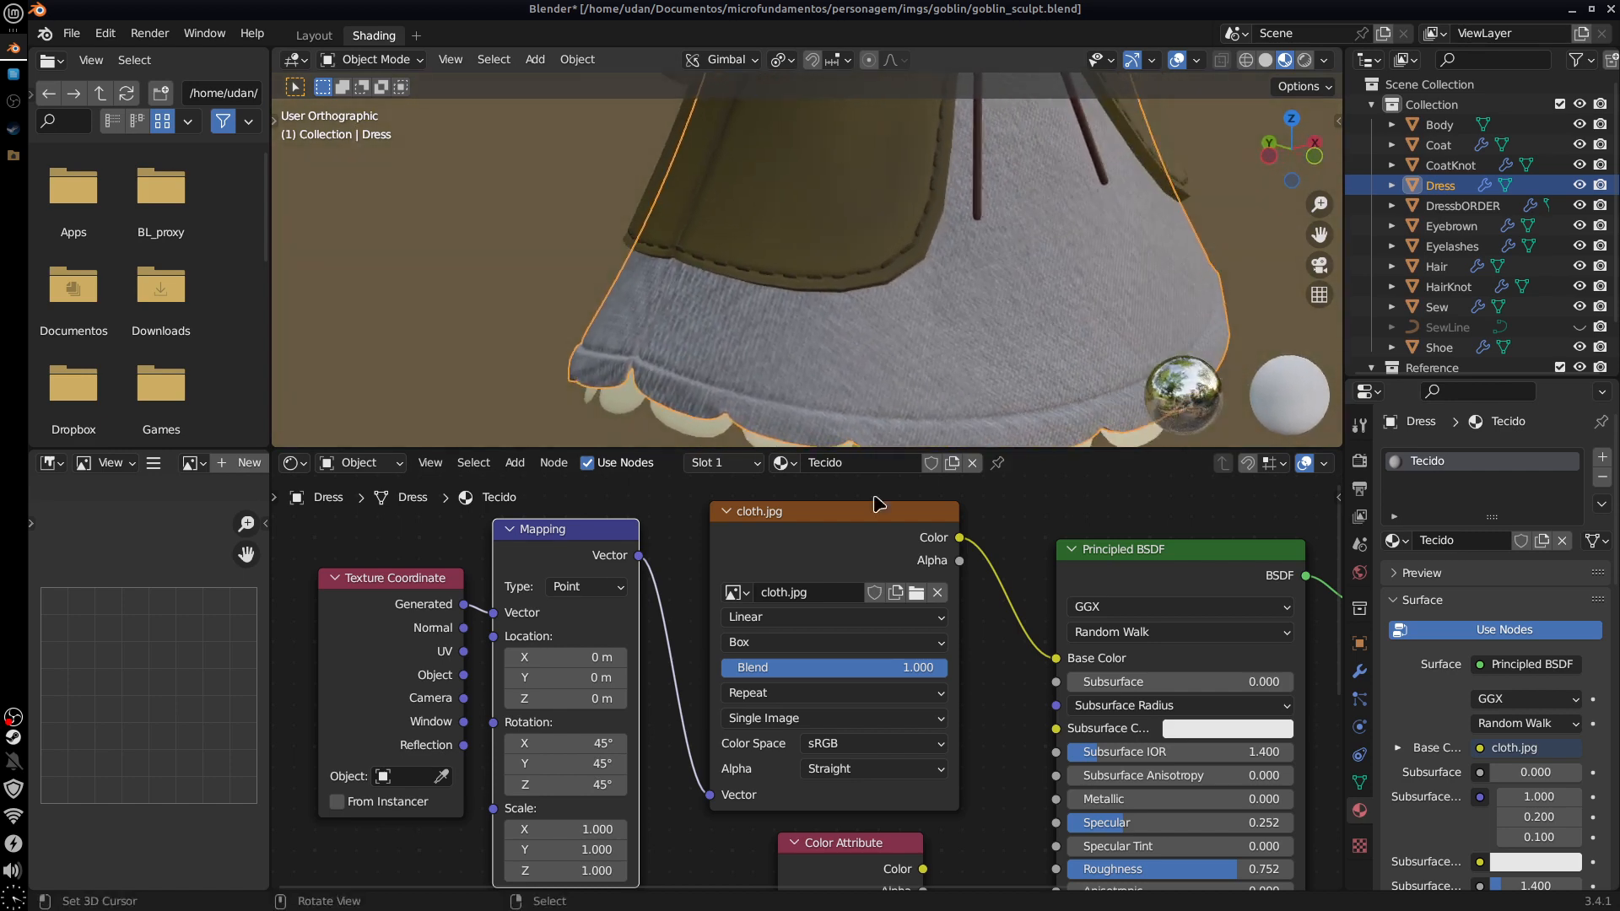
# Step: Reset the Mapping node's X, Y and Z rotation to 0°
pyautogui.click(600, 784)
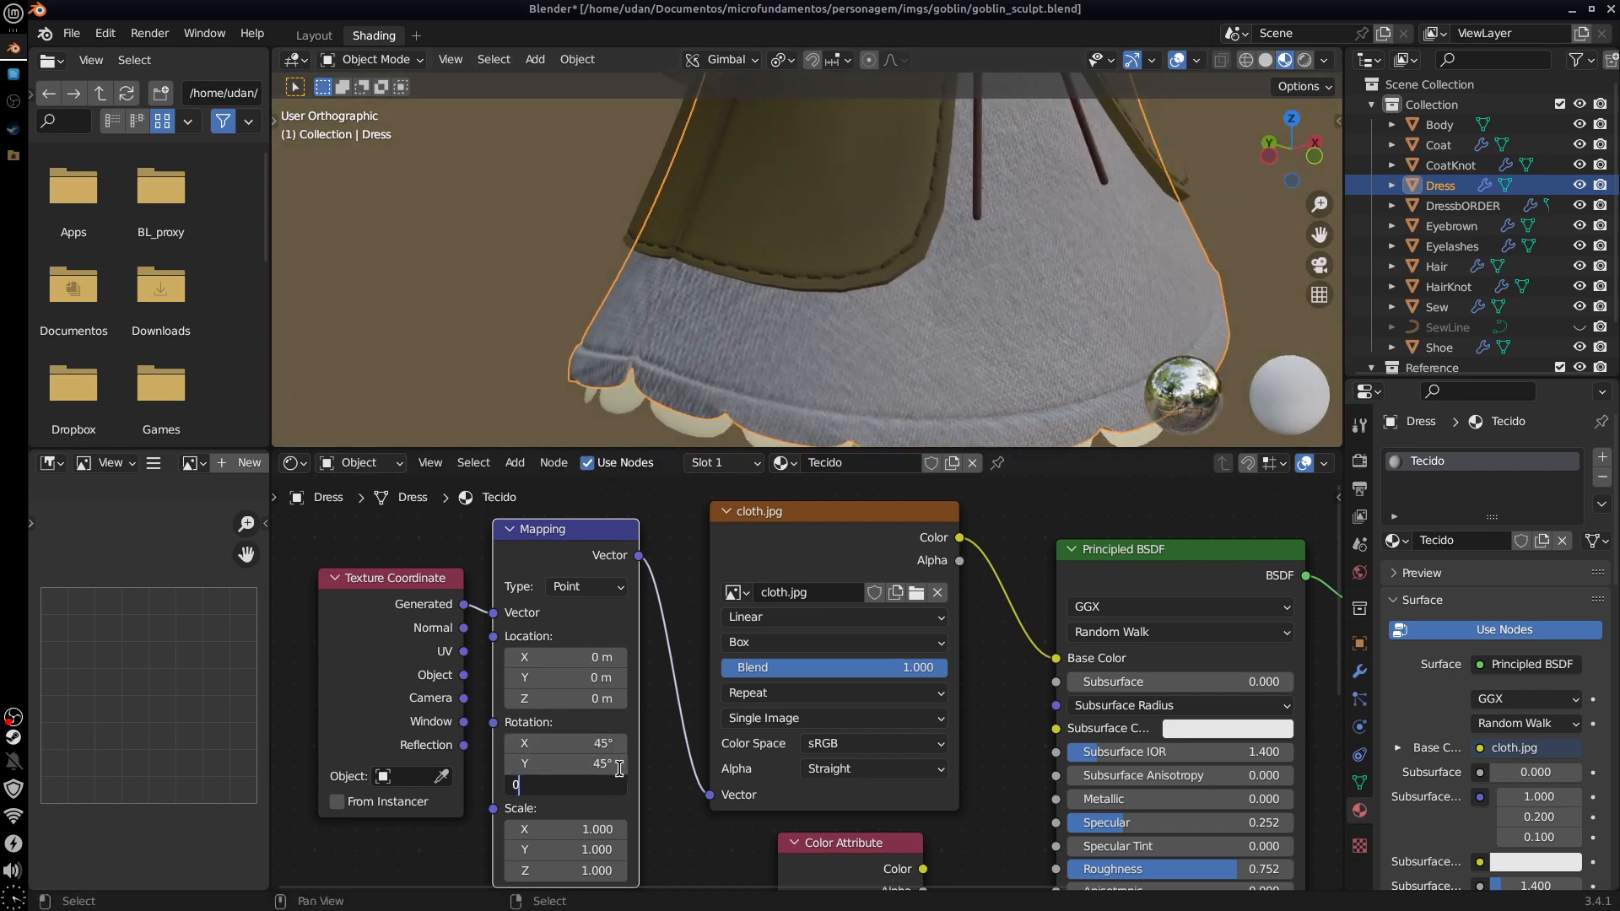
pyautogui.write('0')
pyautogui.press('Return')
pyautogui.click(608, 762)
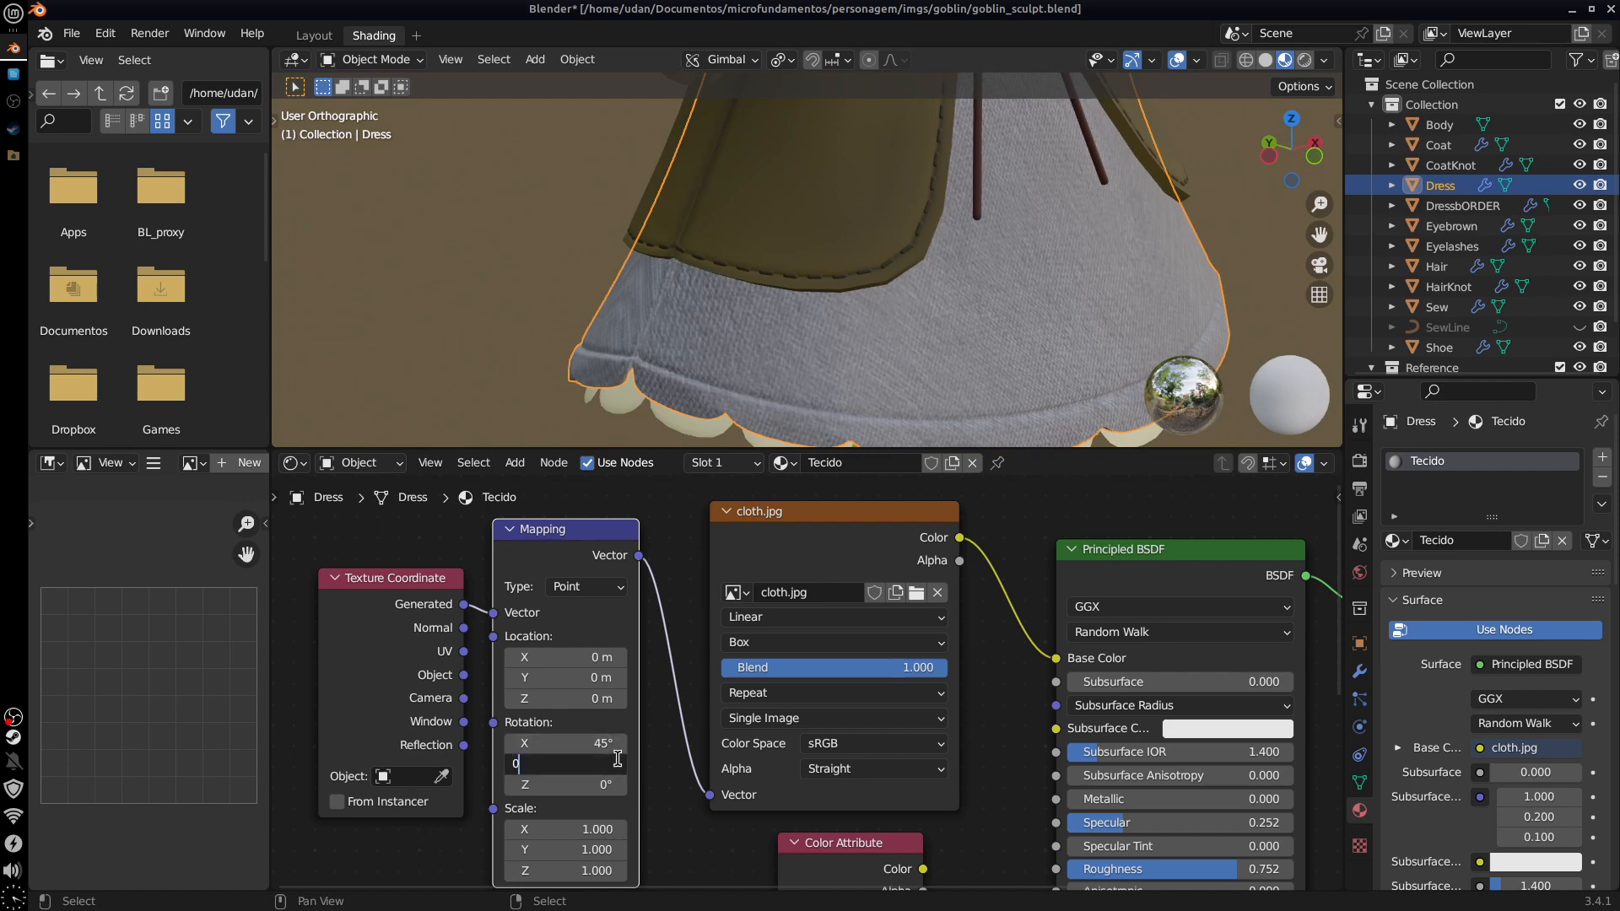
pyautogui.write('0')
pyautogui.press('Return')
pyautogui.click(617, 744)
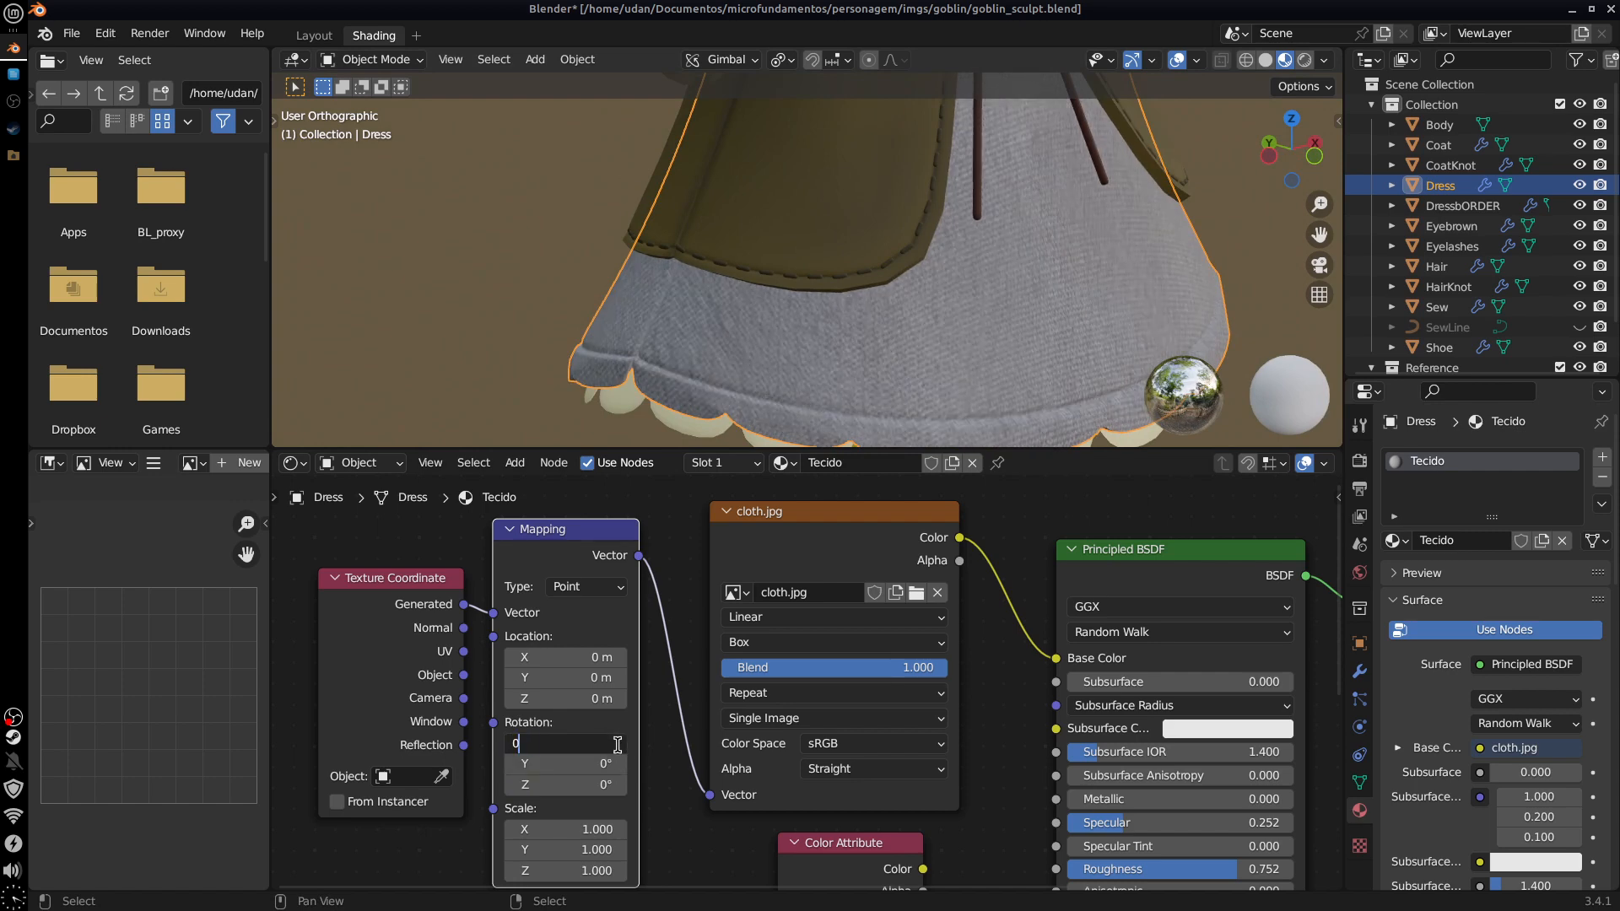
pyautogui.write('0')
pyautogui.press('Return')
# Step: Rearrange the nodes so Color Attribute sits above cloth.jpg, with free space between the image node and the Principled BSDF
pyautogui.moveTo(1079, 710); pyautogui.dragTo(1244, 684, button='middle')
pyautogui.moveTo(540, 554); pyautogui.dragTo(370, 603)
pyautogui.moveTo(726, 503); pyautogui.dragTo(580, 655)
pyautogui.moveTo(1118, 740); pyautogui.dragTo(897, 463)
pyautogui.moveTo(897, 463); pyautogui.dragTo(881, 564, button='middle')
pyautogui.moveTo(881, 564); pyautogui.dragTo(913, 542)
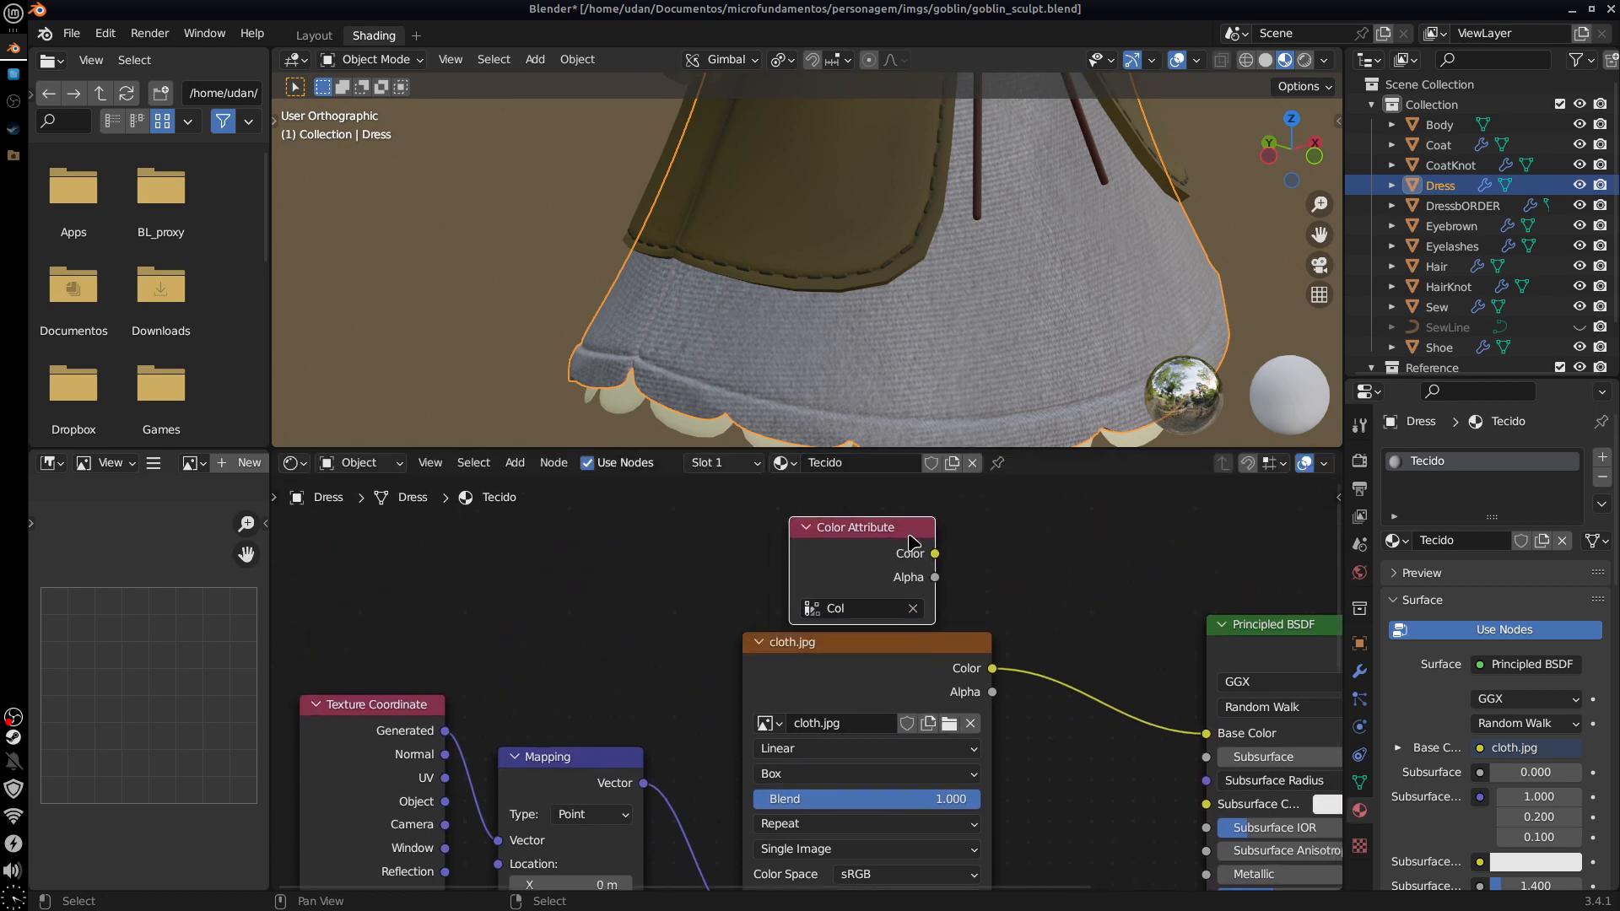
pyautogui.moveTo(942, 654); pyautogui.dragTo(911, 689)
pyautogui.moveTo(850, 697); pyautogui.dragTo(869, 666, button='middle')
pyautogui.moveTo(613, 733); pyautogui.dragTo(624, 708)
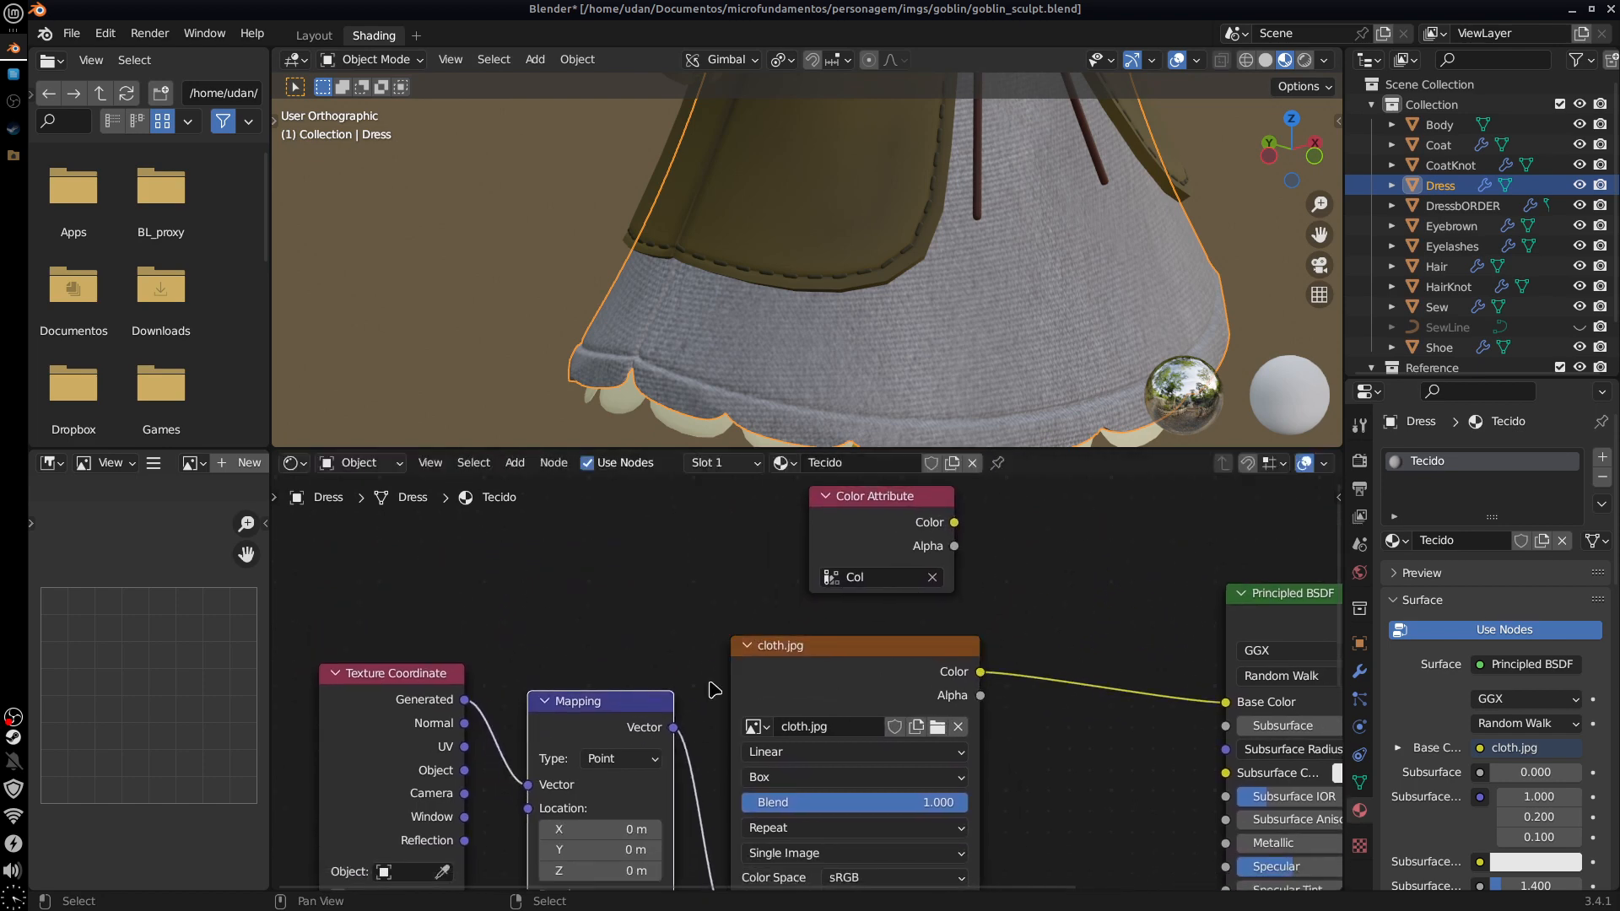
# Step: Insert a Mix Color node on the link between the cloth.jpg Color output and the Principled BSDF Base Color
pyautogui.moveTo(1046, 797); pyautogui.dragTo(938, 806, button='middle')
pyautogui.hotkey('shift', 'a')
pyautogui.moveTo(966, 786)
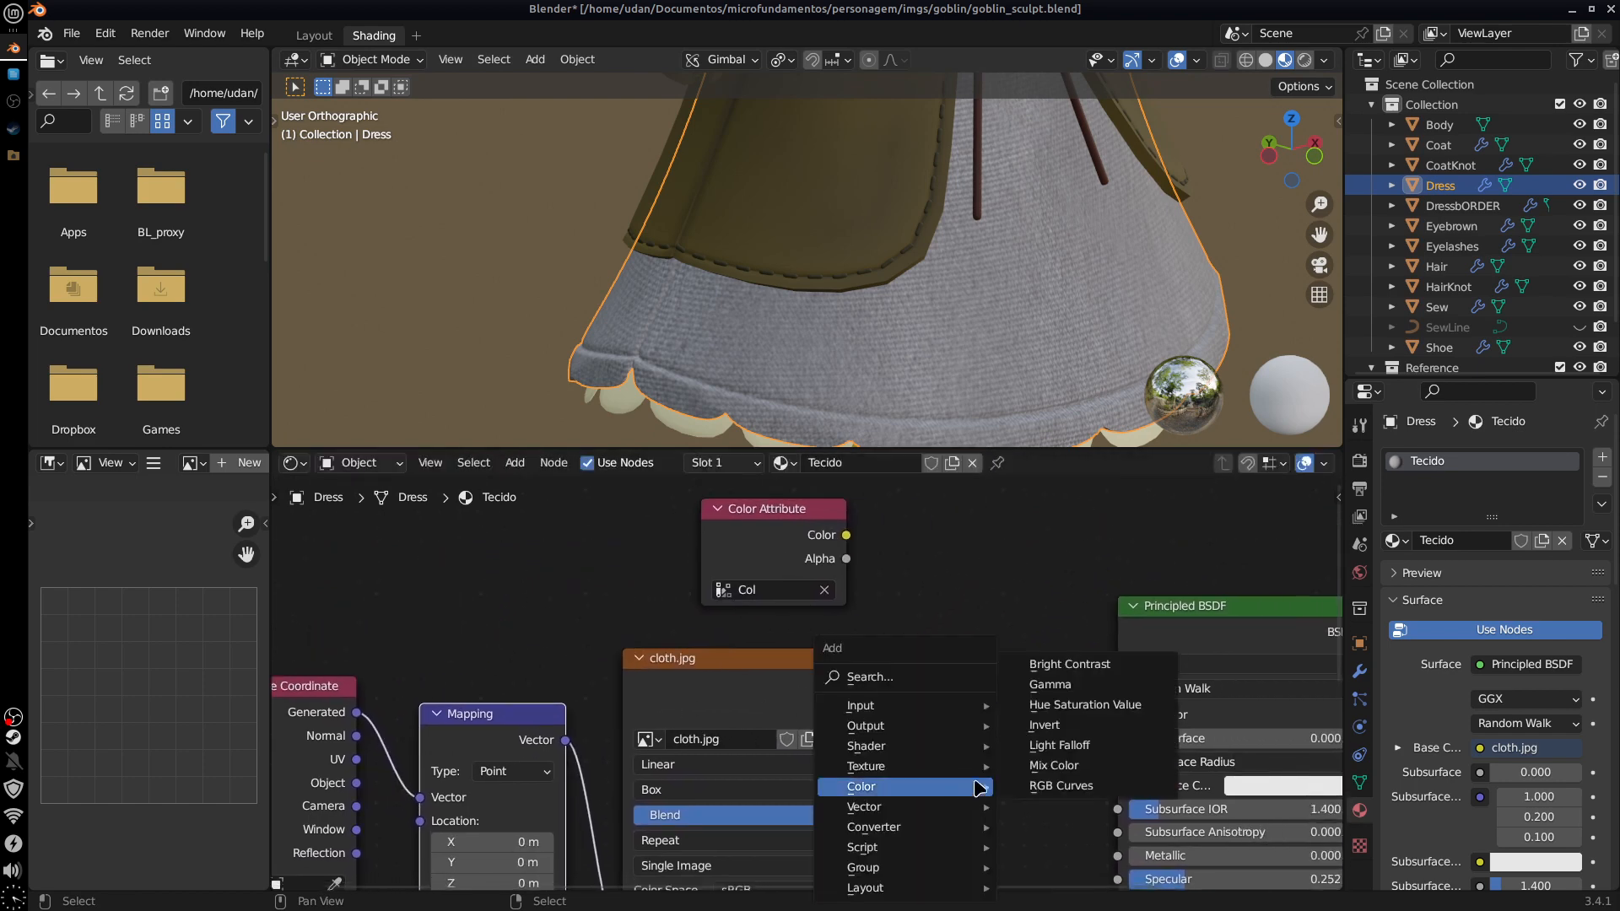
pyautogui.click(1079, 774)
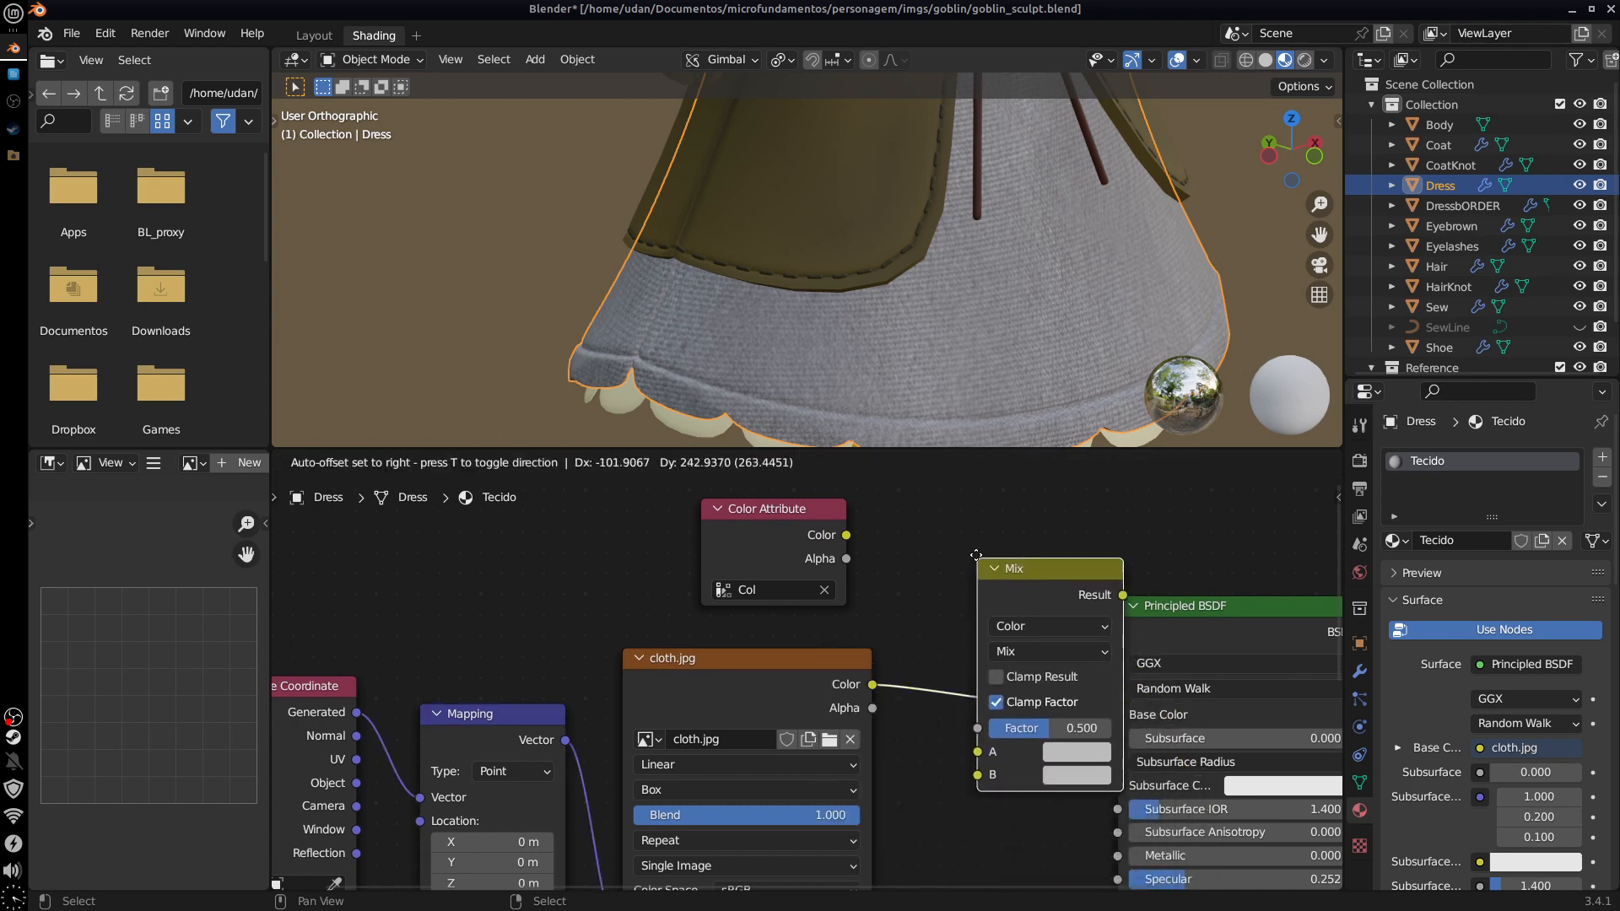
pyautogui.click(947, 661)
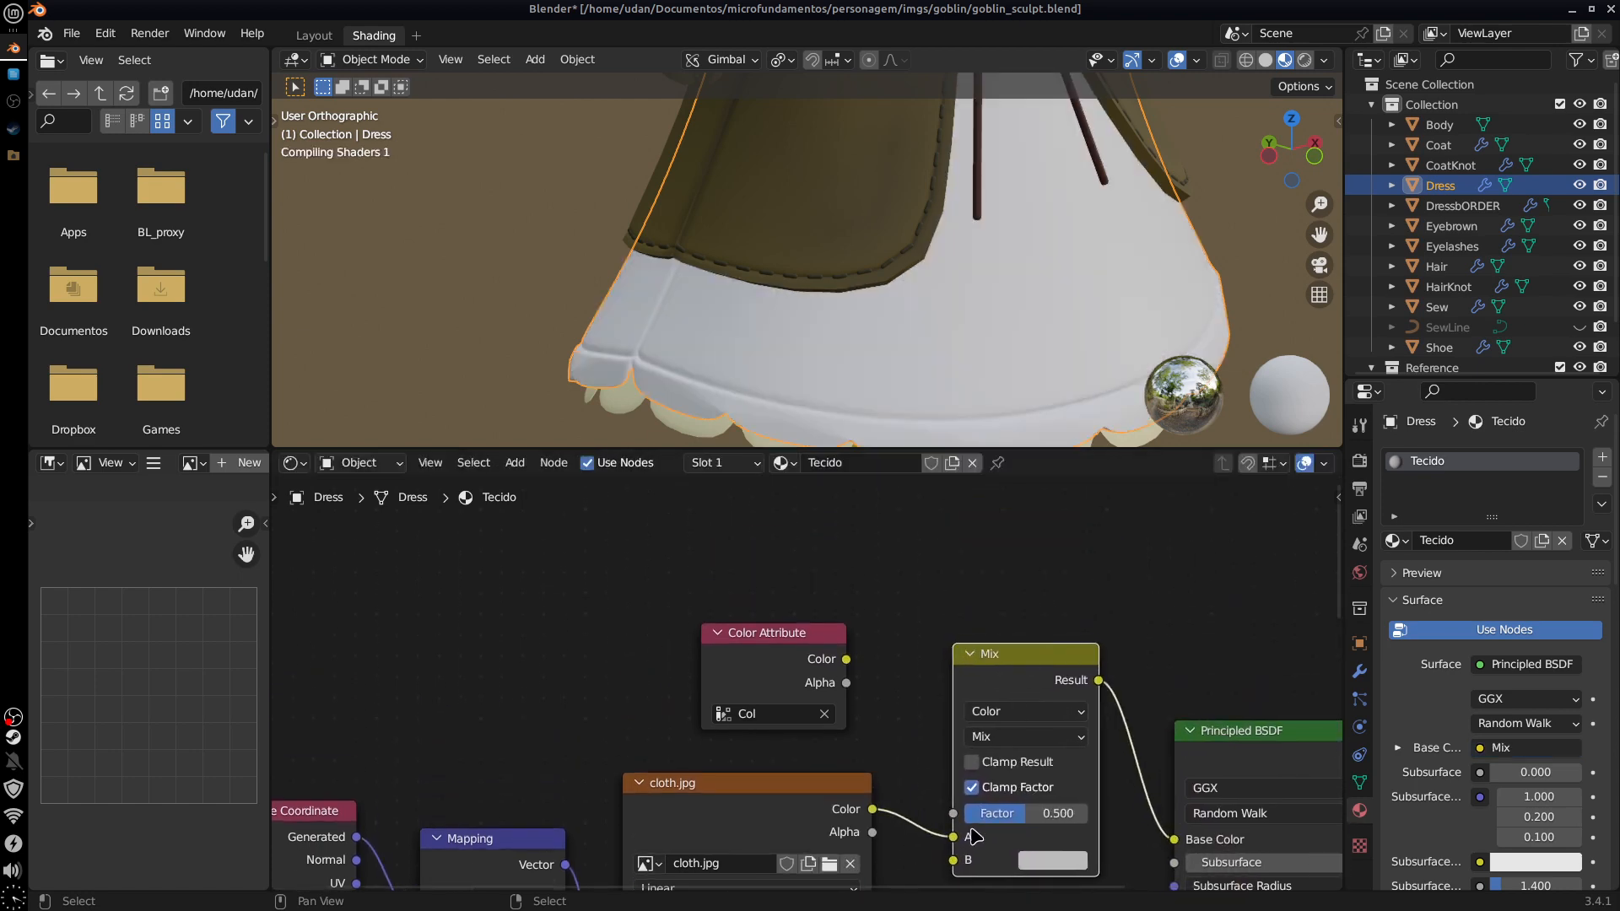
# Step: Link Color Attribute to input A and cloth.jpg to input B of the Mix node, using Multiply blending with a Factor of 1.000
pyautogui.moveTo(973, 834); pyautogui.dragTo(976, 733)
pyautogui.moveTo(868, 532); pyautogui.dragTo(1126, 695)
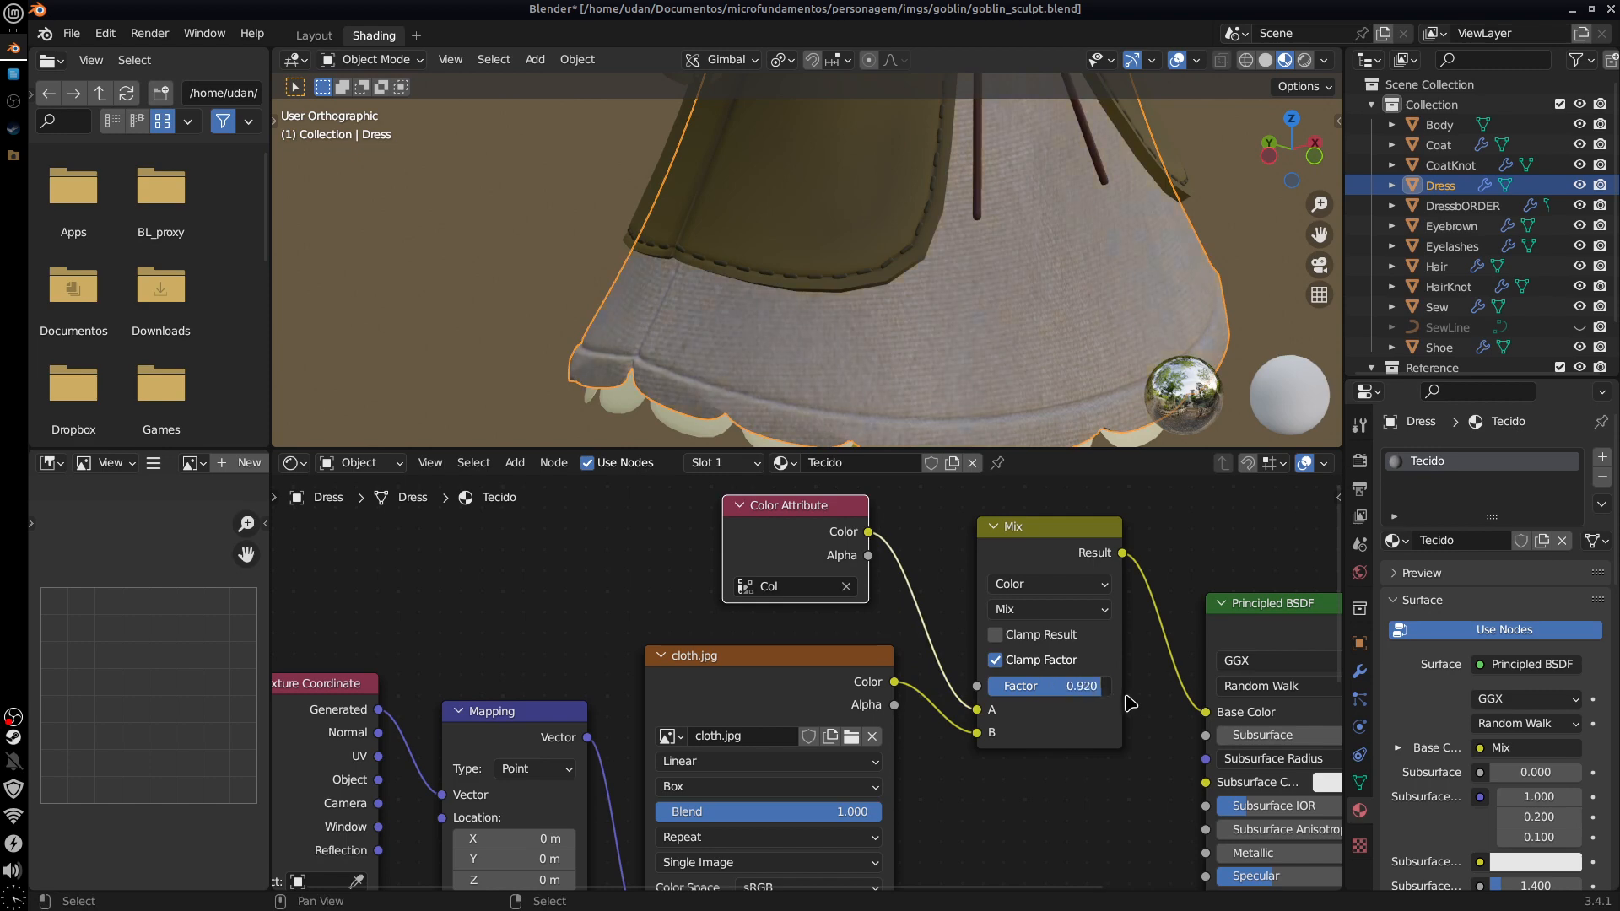
pyautogui.click(1063, 609)
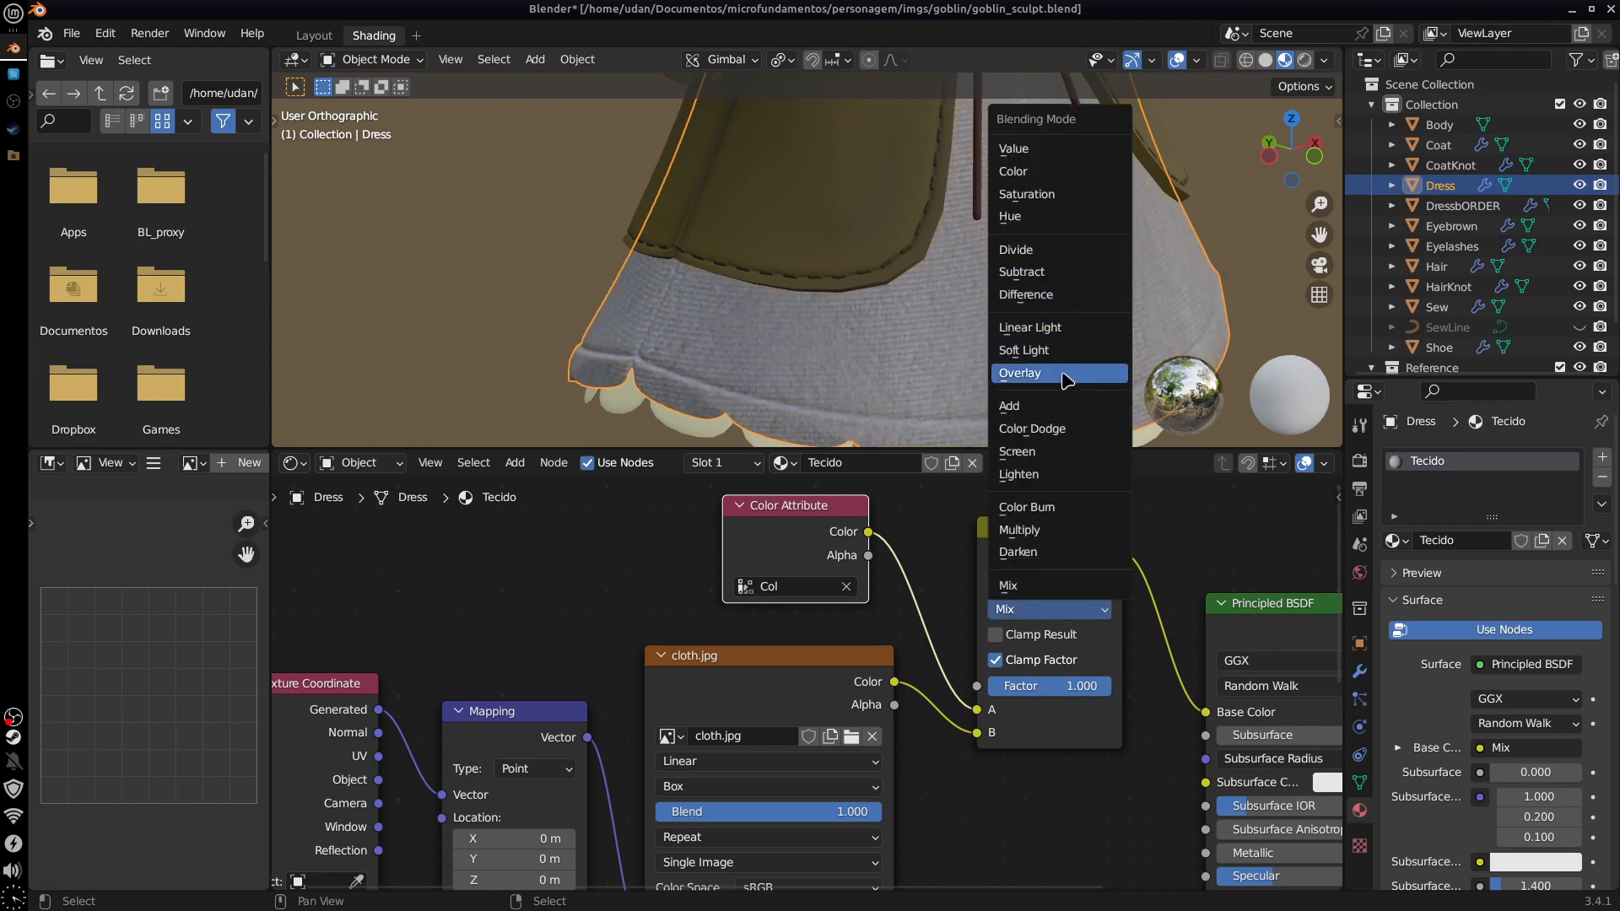
pyautogui.click(1076, 530)
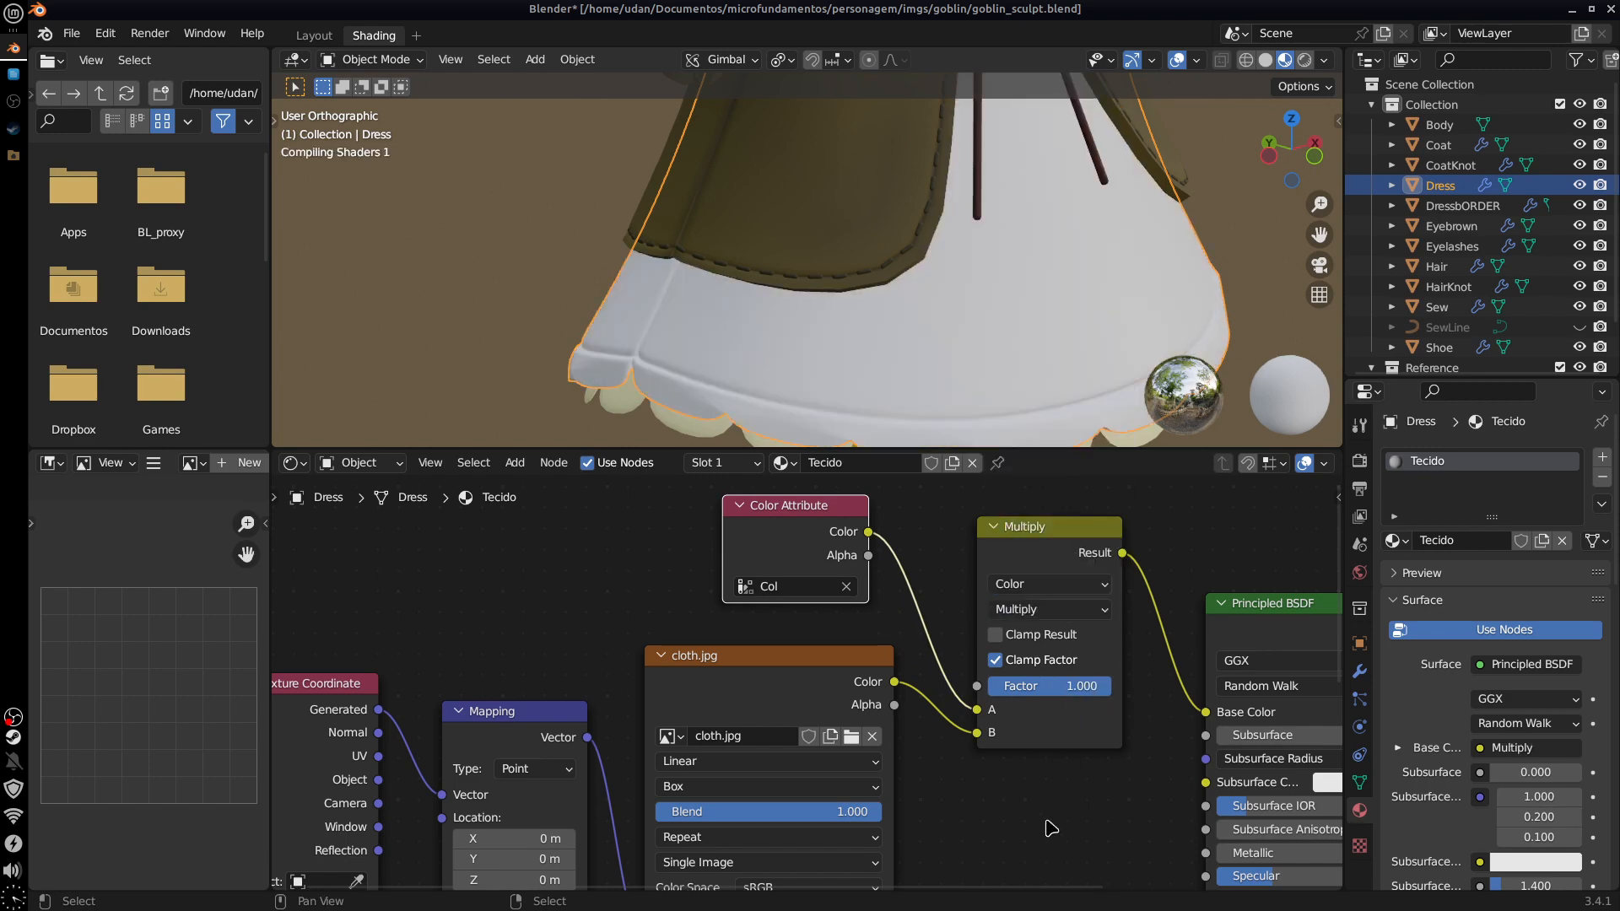
pyautogui.moveTo(1004, 358); pyautogui.dragTo(955, 351, button='middle')
# Step: Spread the texture, Color Attribute and Multiply nodes away from the Principled BSDF to make room for another node
pyautogui.moveTo(1037, 770); pyautogui.dragTo(1038, 739, button='middle')
pyautogui.moveTo(833, 652); pyautogui.dragTo(1037, 571, button='middle')
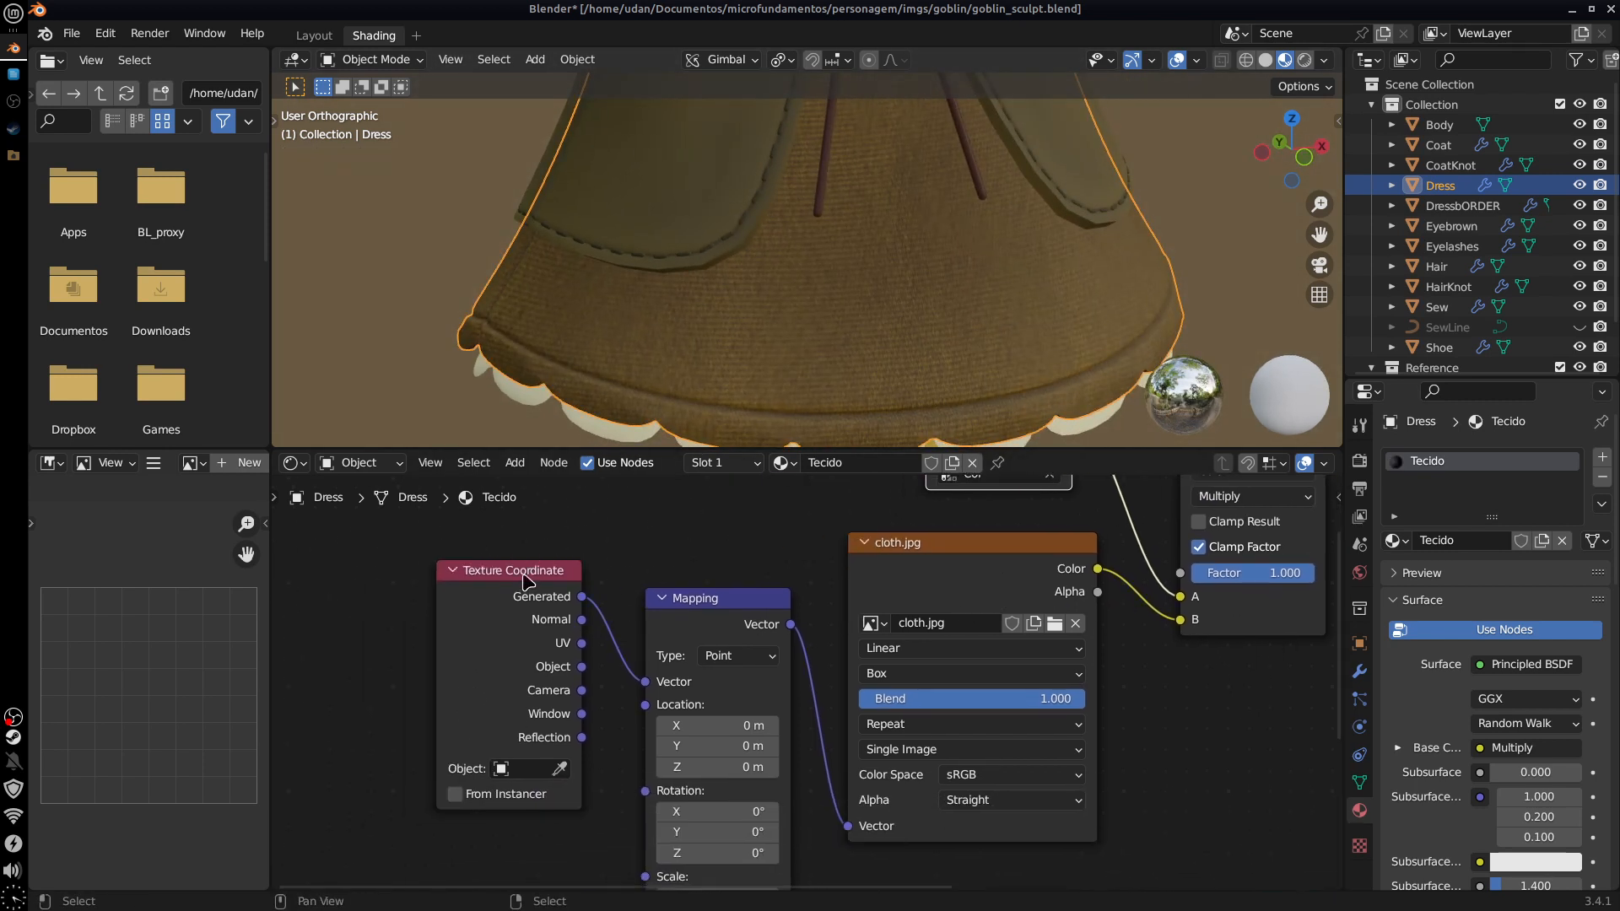
pyautogui.moveTo(524, 576); pyautogui.dragTo(356, 614)
pyautogui.moveTo(751, 601); pyautogui.dragTo(565, 628)
pyautogui.moveTo(970, 570); pyautogui.dragTo(835, 614)
pyautogui.moveTo(1056, 679); pyautogui.dragTo(933, 821, button='middle')
pyautogui.moveTo(926, 540); pyautogui.dragTo(823, 572)
pyautogui.moveTo(1152, 588); pyautogui.dragTo(1003, 604)
pyautogui.moveTo(1096, 371); pyautogui.dragTo(1044, 352, button='middle')
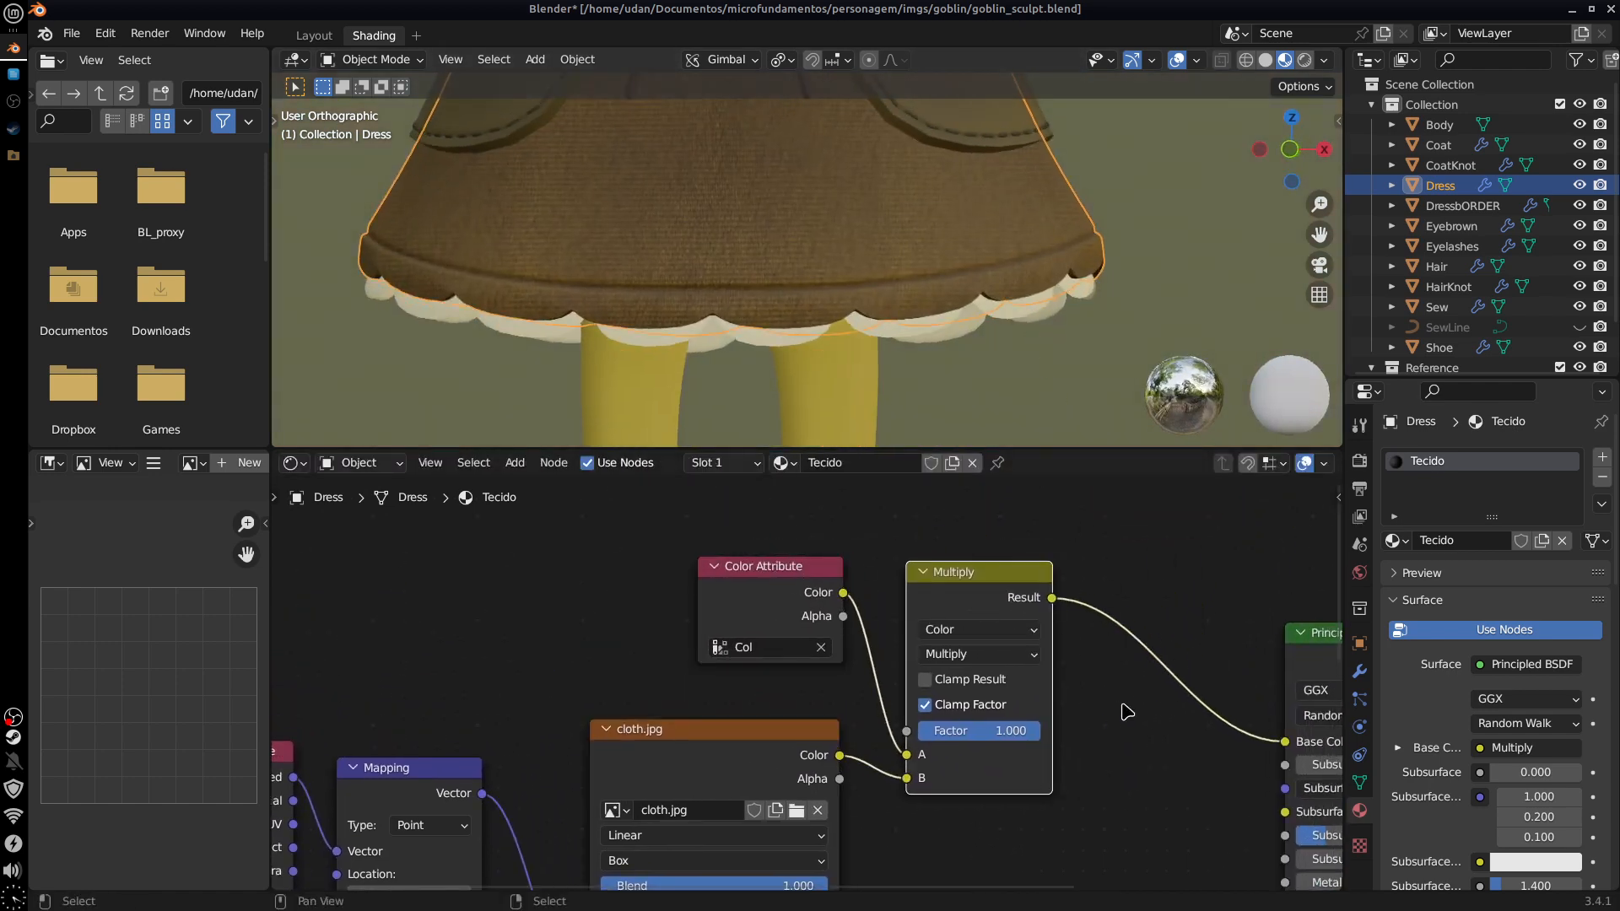
# Step: Insert an RGB Curves node between the Multiply Result and the Principled BSDF Base Color
pyautogui.hotkey('shift', 'a')
pyautogui.moveTo(1129, 709)
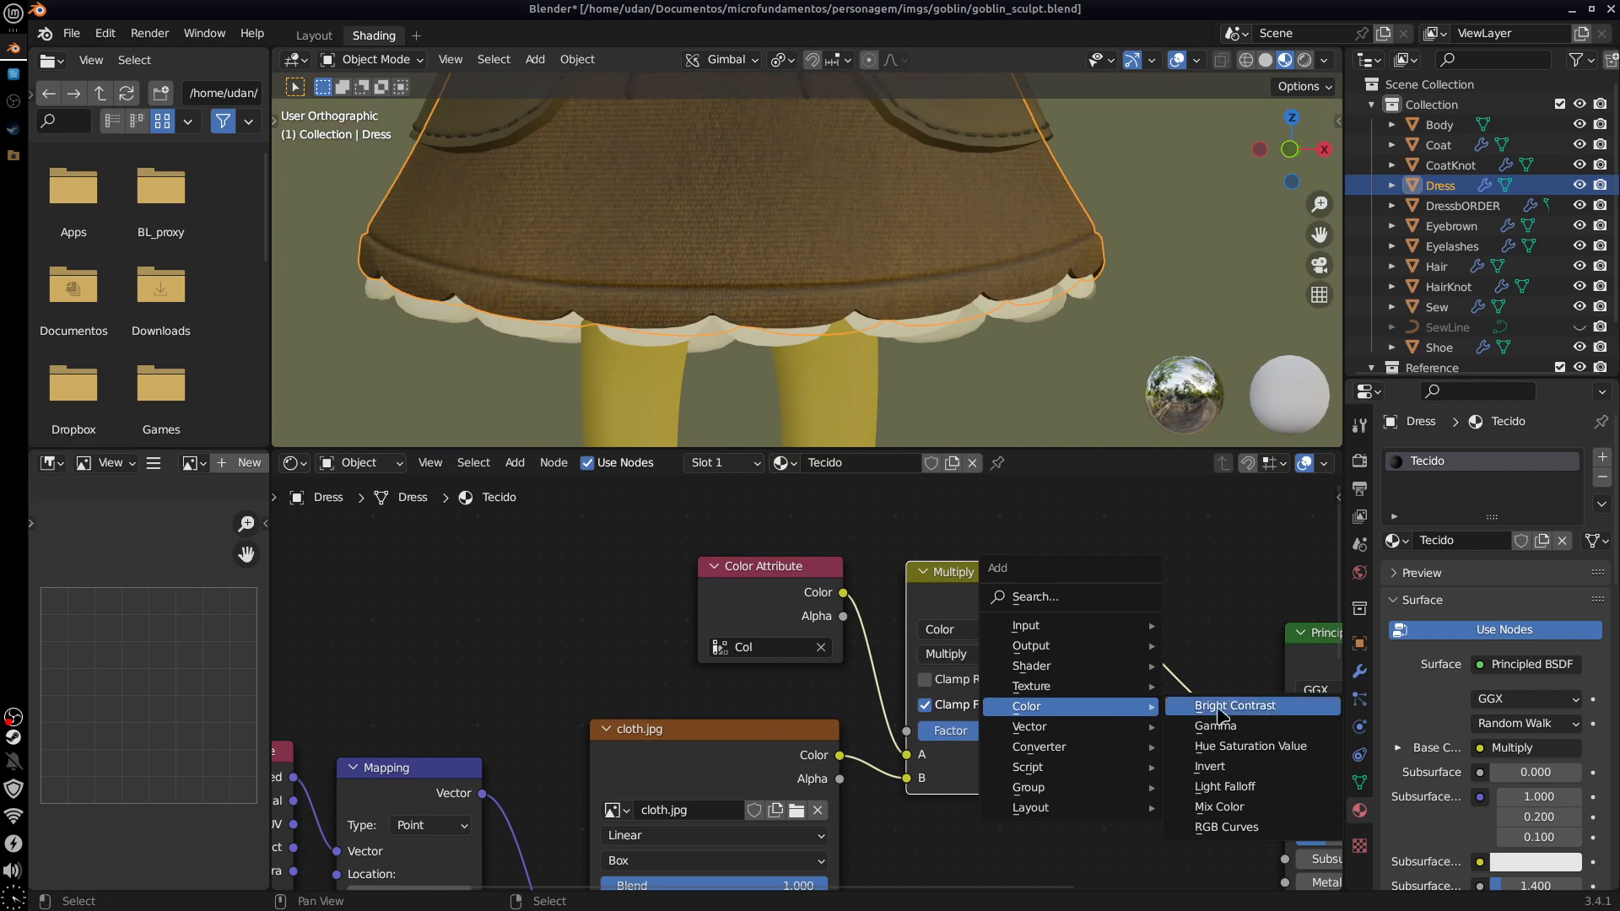
pyautogui.click(1228, 827)
pyautogui.click(1121, 597)
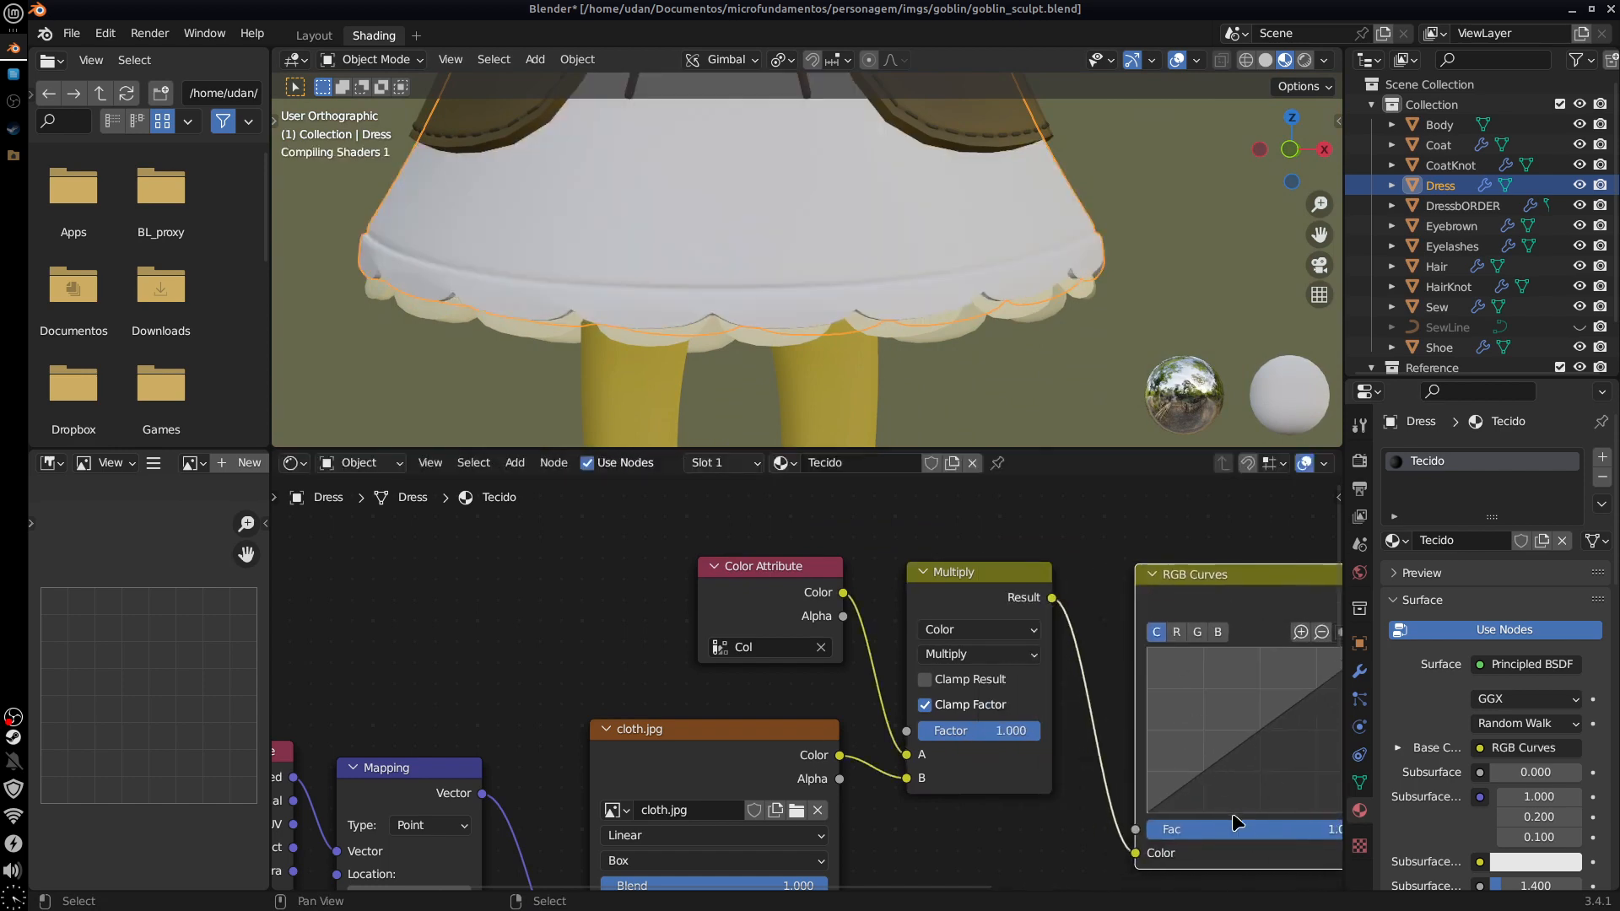
pyautogui.moveTo(1274, 651); pyautogui.dragTo(1041, 633, button='middle')
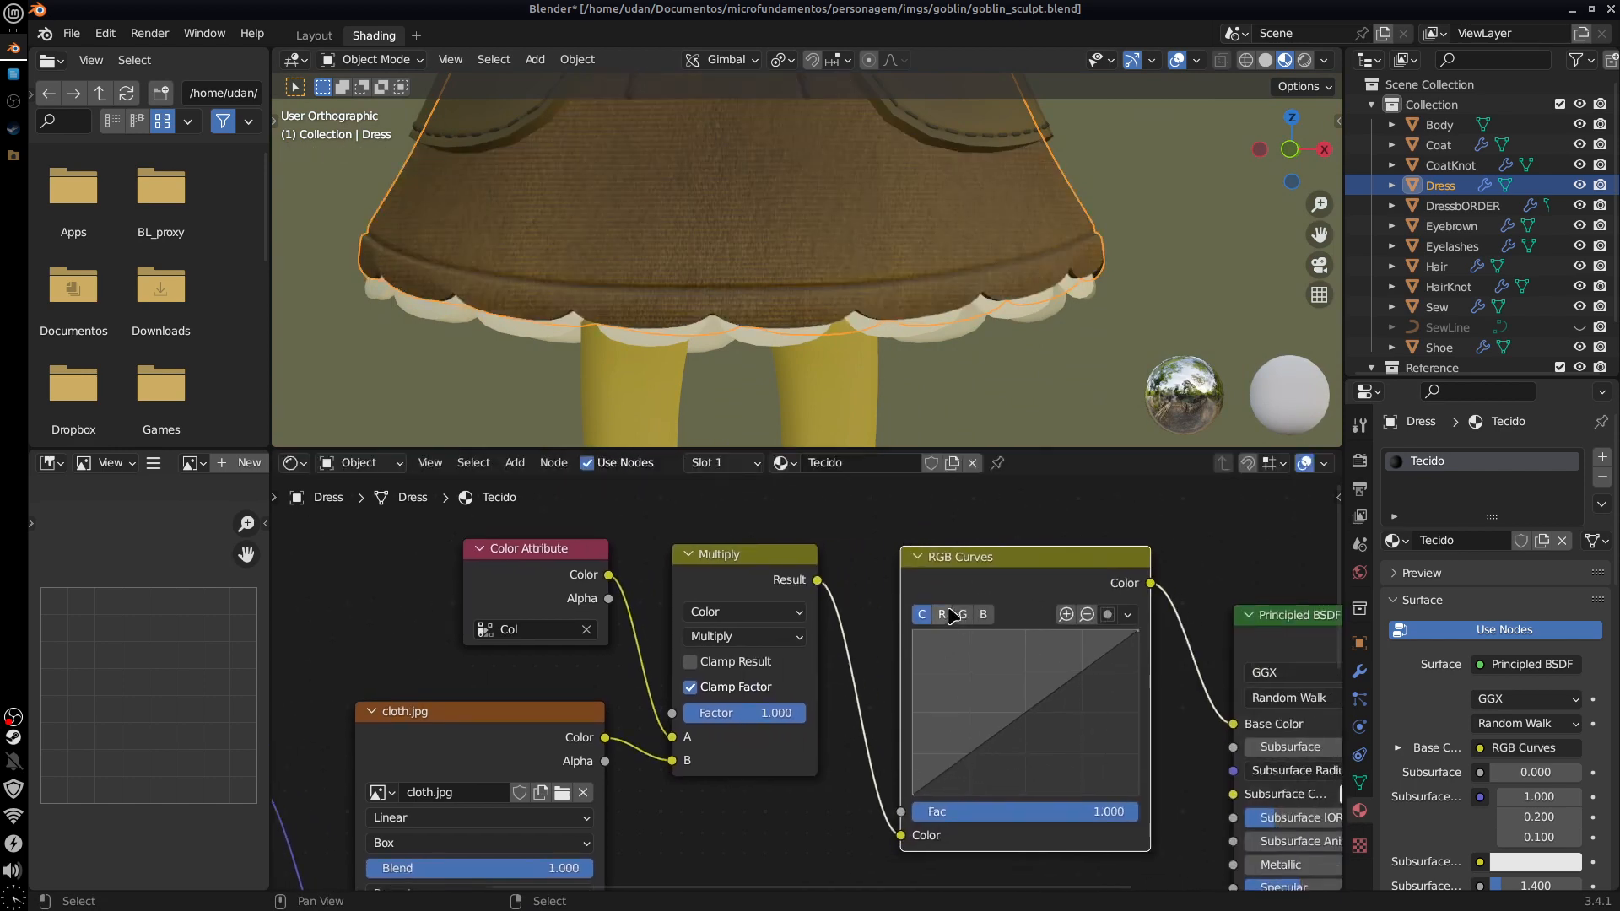
# Step: Lower the red curve's upper end to about 0.84 and bend the combined curve upward through about 0.55, 0.76
pyautogui.moveTo(1141, 634); pyautogui.dragTo(1146, 667)
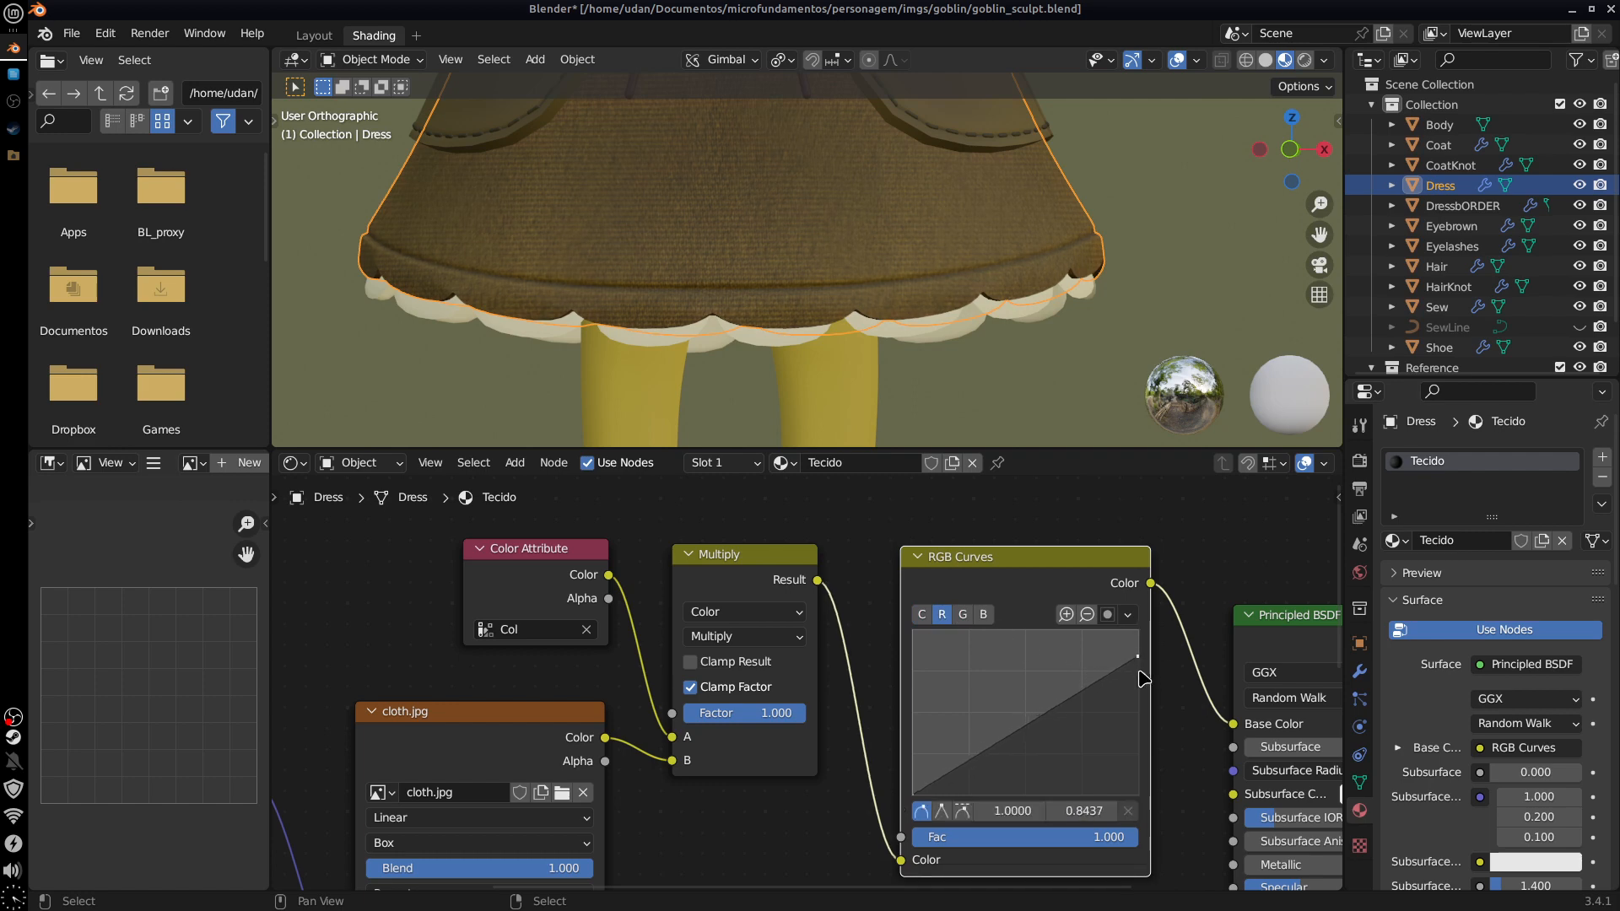
pyautogui.click(922, 614)
pyautogui.moveTo(1049, 698); pyautogui.dragTo(1046, 679)
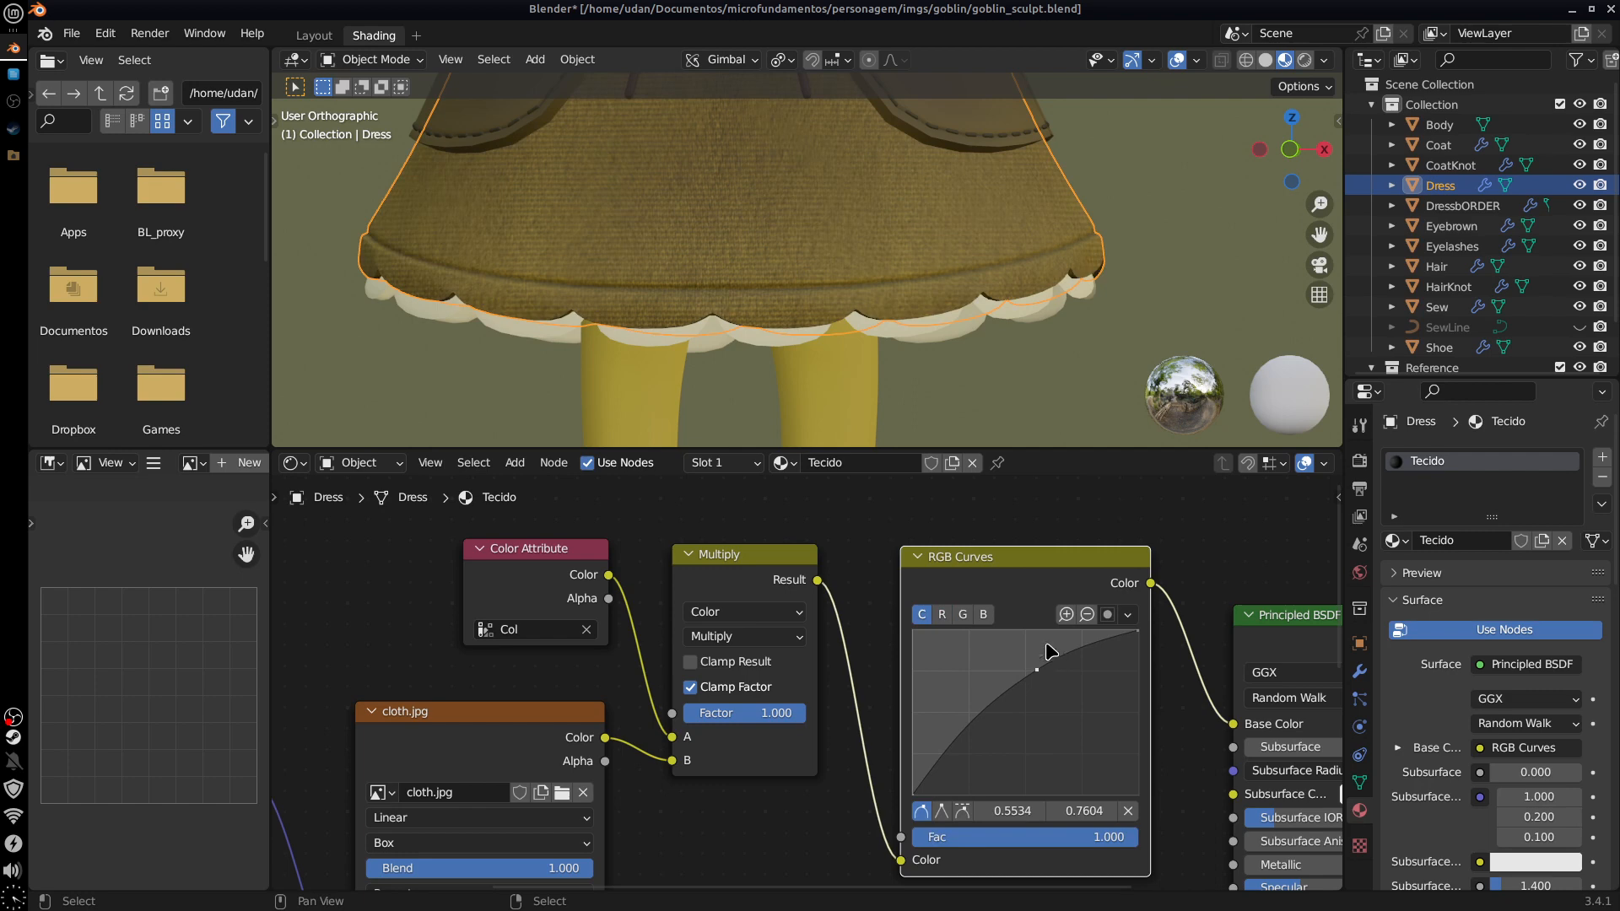
# Step: Adjust the green and blue channels of RGB Curves, bending the blue curve upward through about 0.63, 0.71
pyautogui.click(962, 614)
pyautogui.moveTo(1055, 694); pyautogui.dragTo(1055, 677)
pyautogui.click(983, 615)
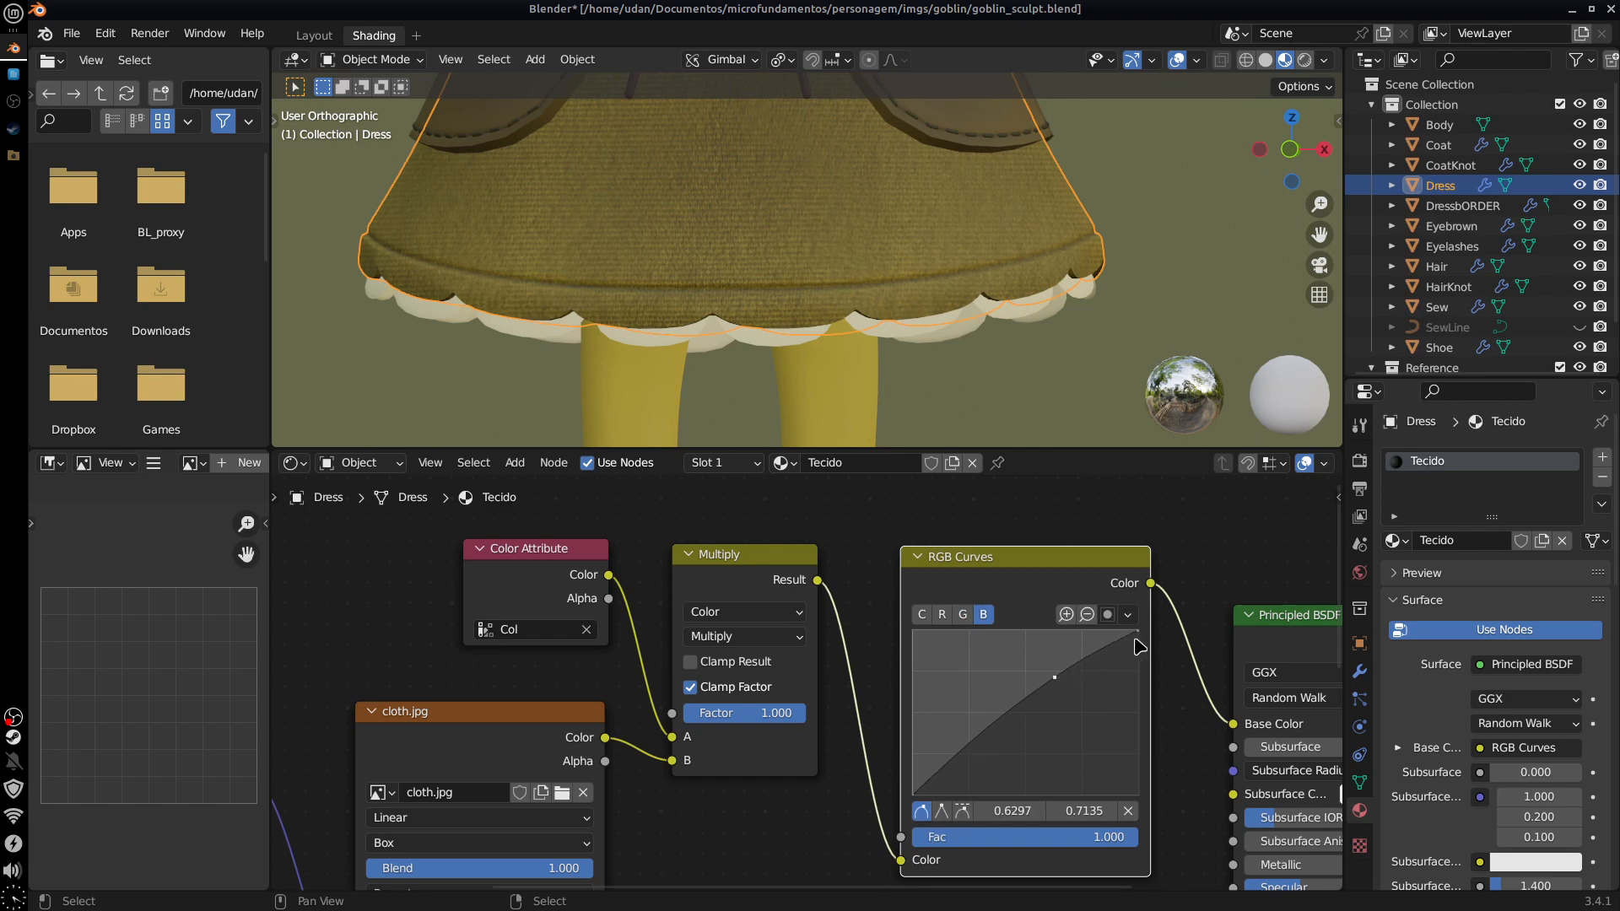
# Step: Raise the combined curve's middle point to about 0.53, 0.84 and check the dress colour on the whole character
pyautogui.click(922, 614)
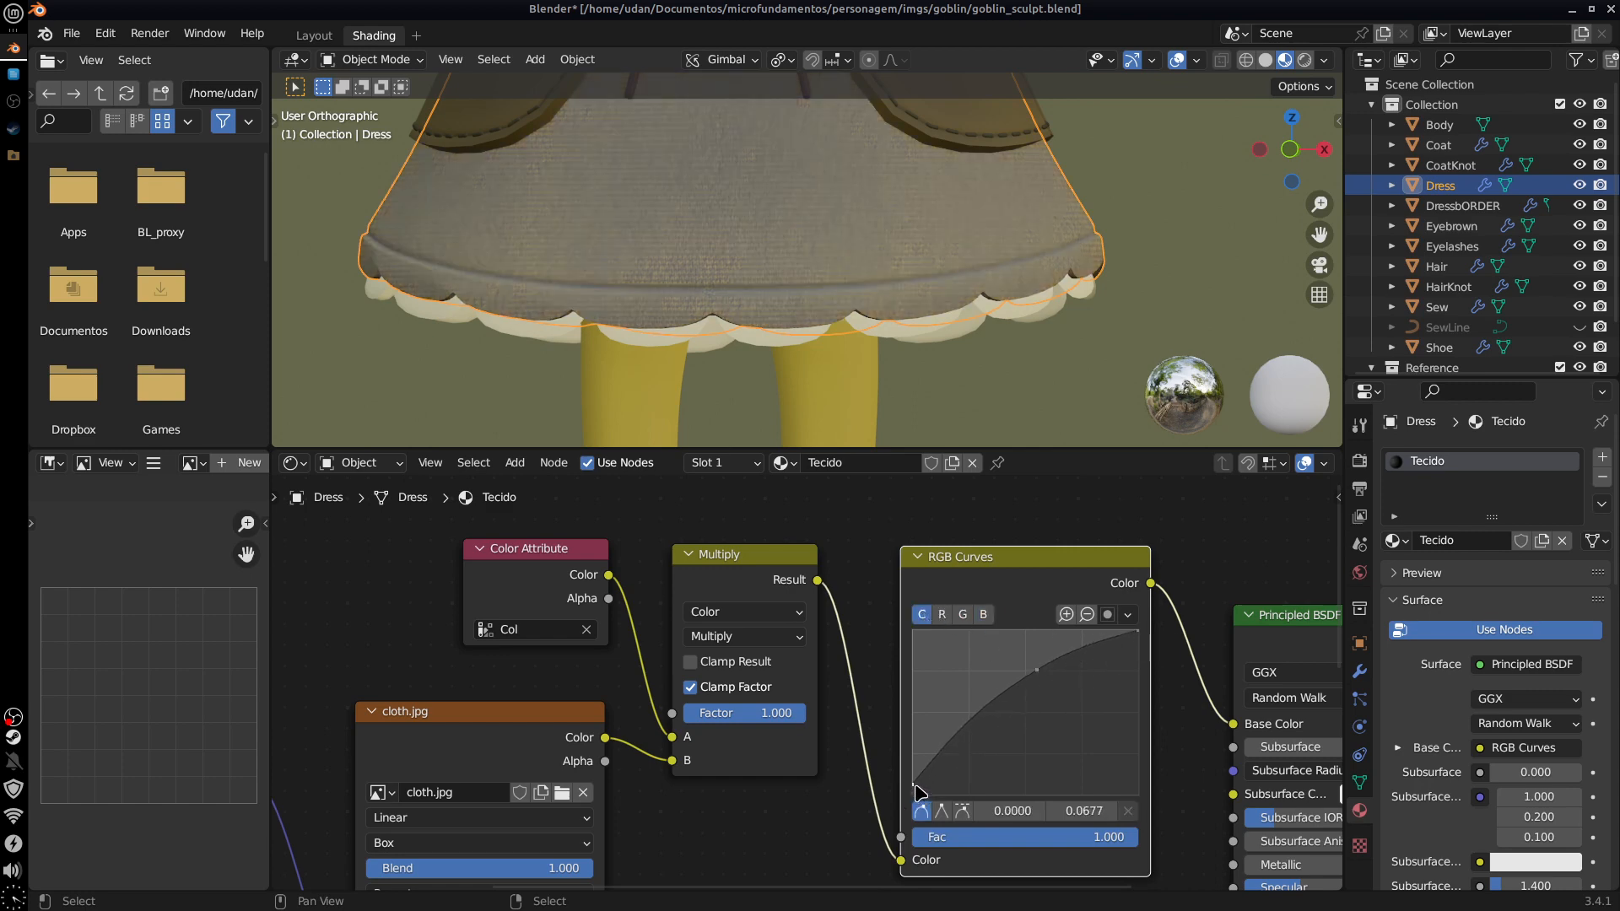
pyautogui.click(1037, 669)
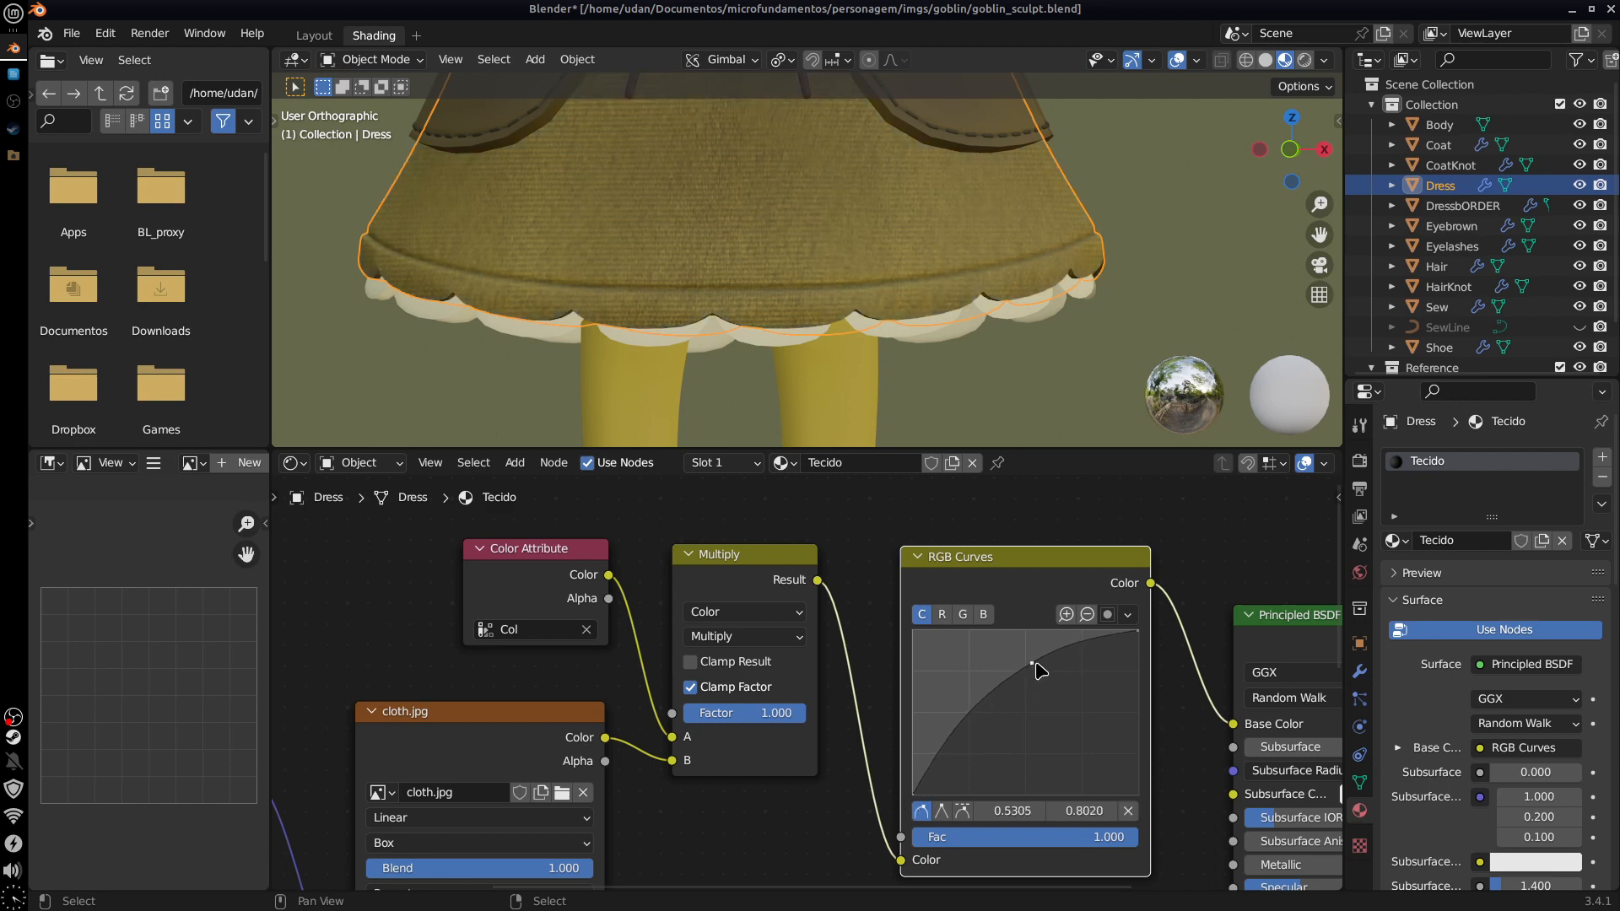
pyautogui.moveTo(1035, 663); pyautogui.dragTo(1035, 654)
pyautogui.keyDown('alt'); pyautogui.moveTo(971, 363); pyautogui.dragTo(1041, 300); pyautogui.keyUp('alt')
pyautogui.keyDown('alt'); pyautogui.keyDown('shift'); pyautogui.moveTo(1043, 223); pyautogui.dragTo(1082, 290); pyautogui.keyUp('shift'); pyautogui.keyUp('alt')
pyautogui.scroll(-6, 1089, 302)
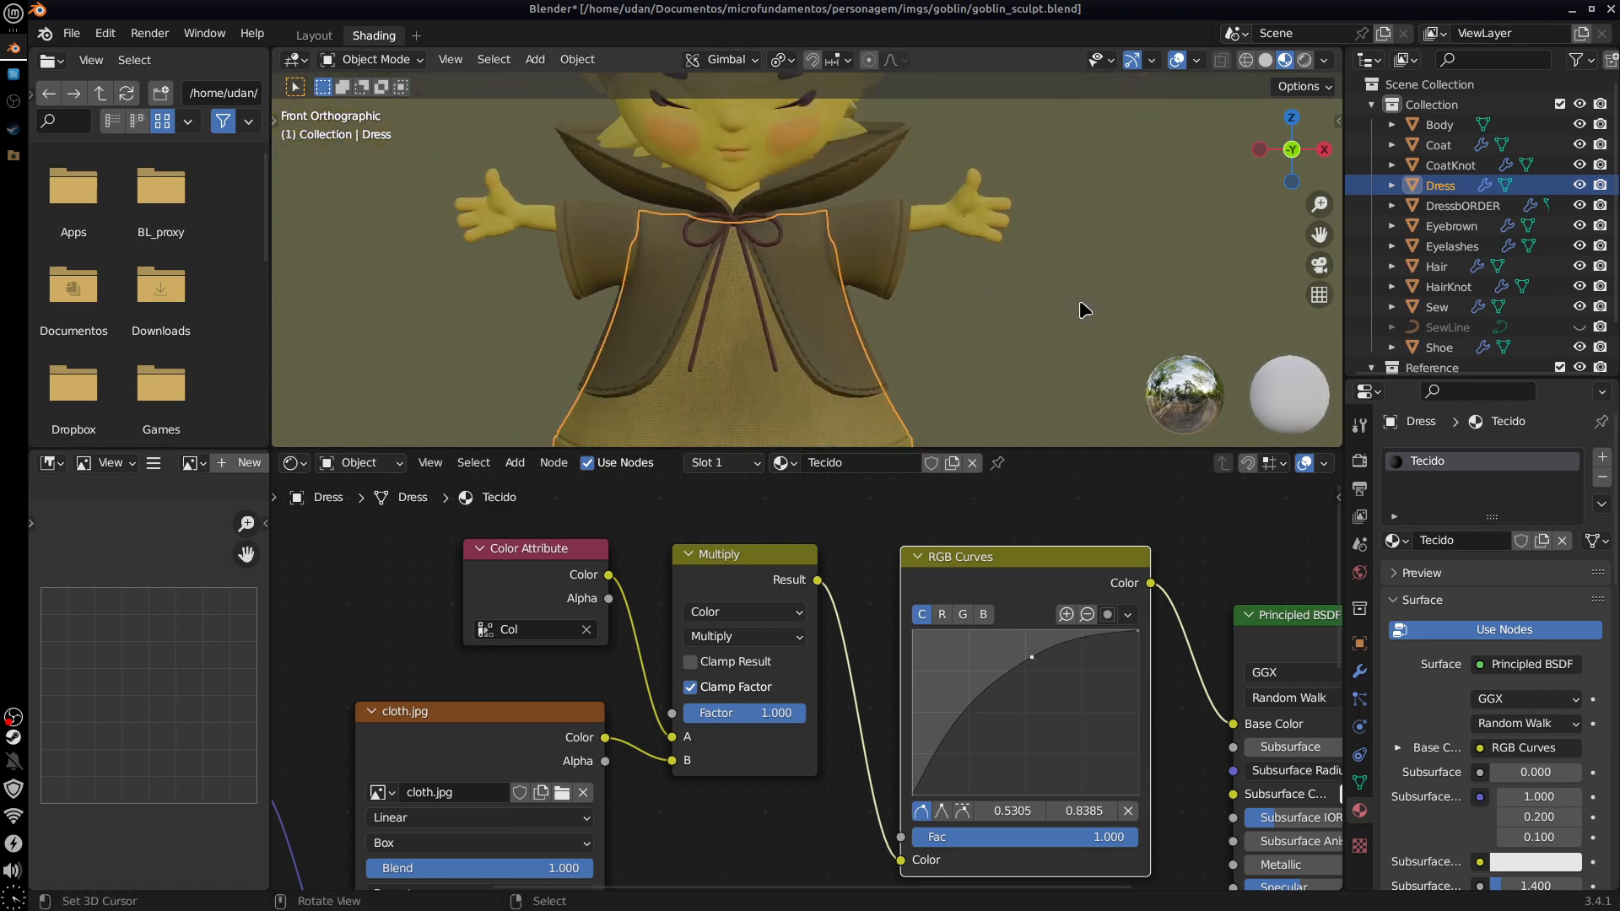
pyautogui.keyDown('alt'); pyautogui.moveTo(1003, 346); pyautogui.dragTo(908, 336); pyautogui.keyUp('alt')
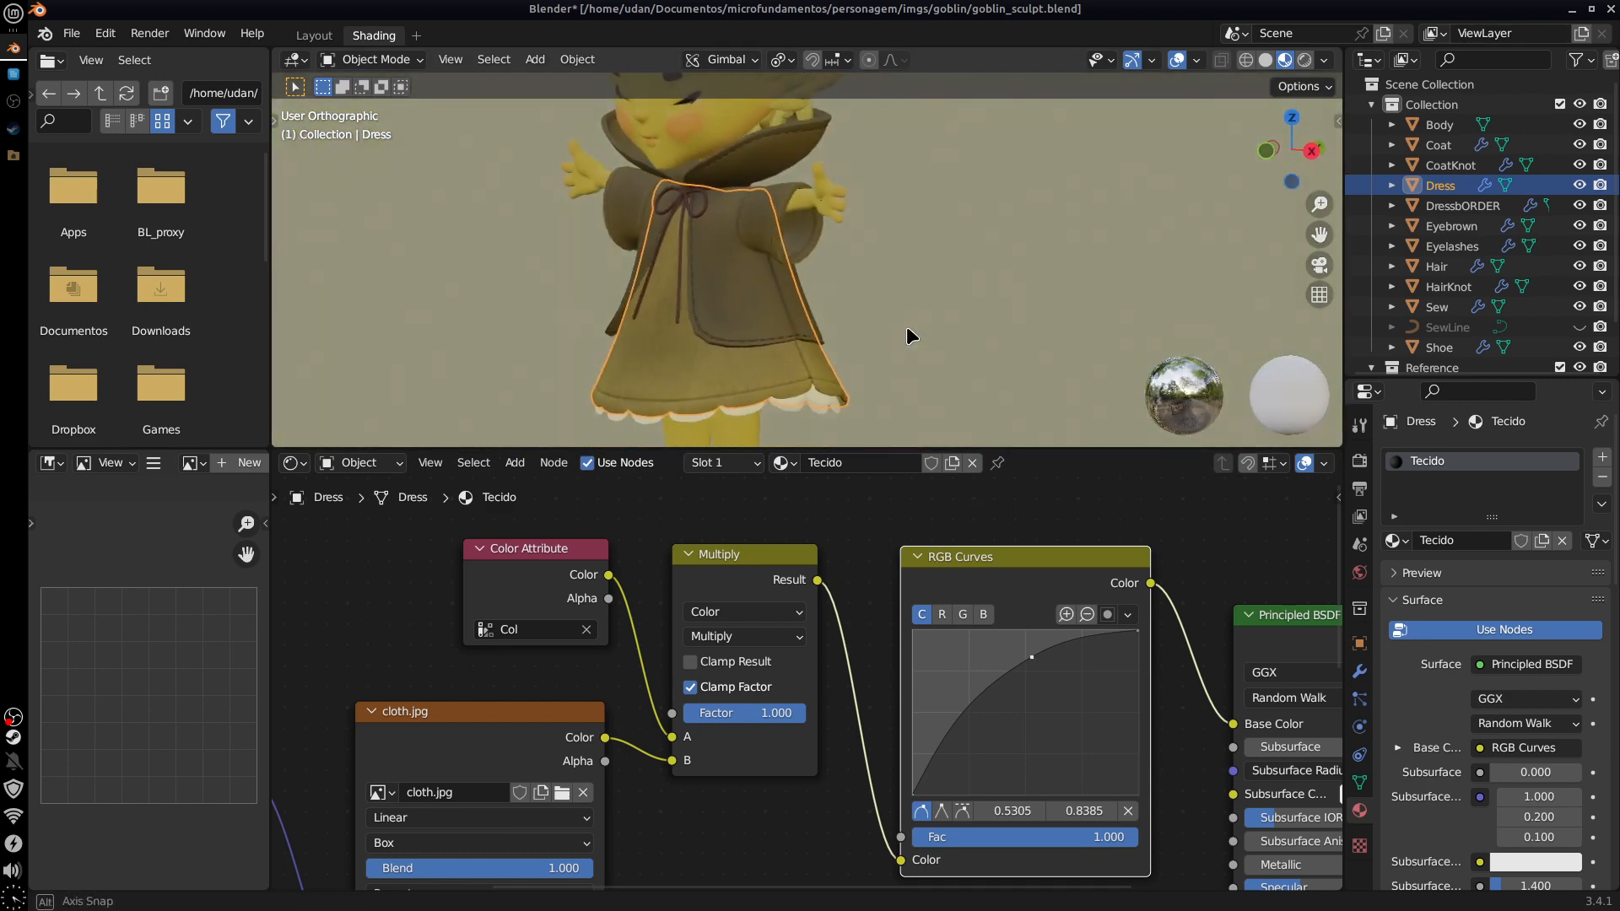
# Step: Examine the dress from the front, with the node editor enlarged, and inspect the fabric weave up close around the coat's hem
pyautogui.keyDown('alt'); pyautogui.moveTo(814, 791); pyautogui.dragTo(961, 732); pyautogui.keyUp('alt')
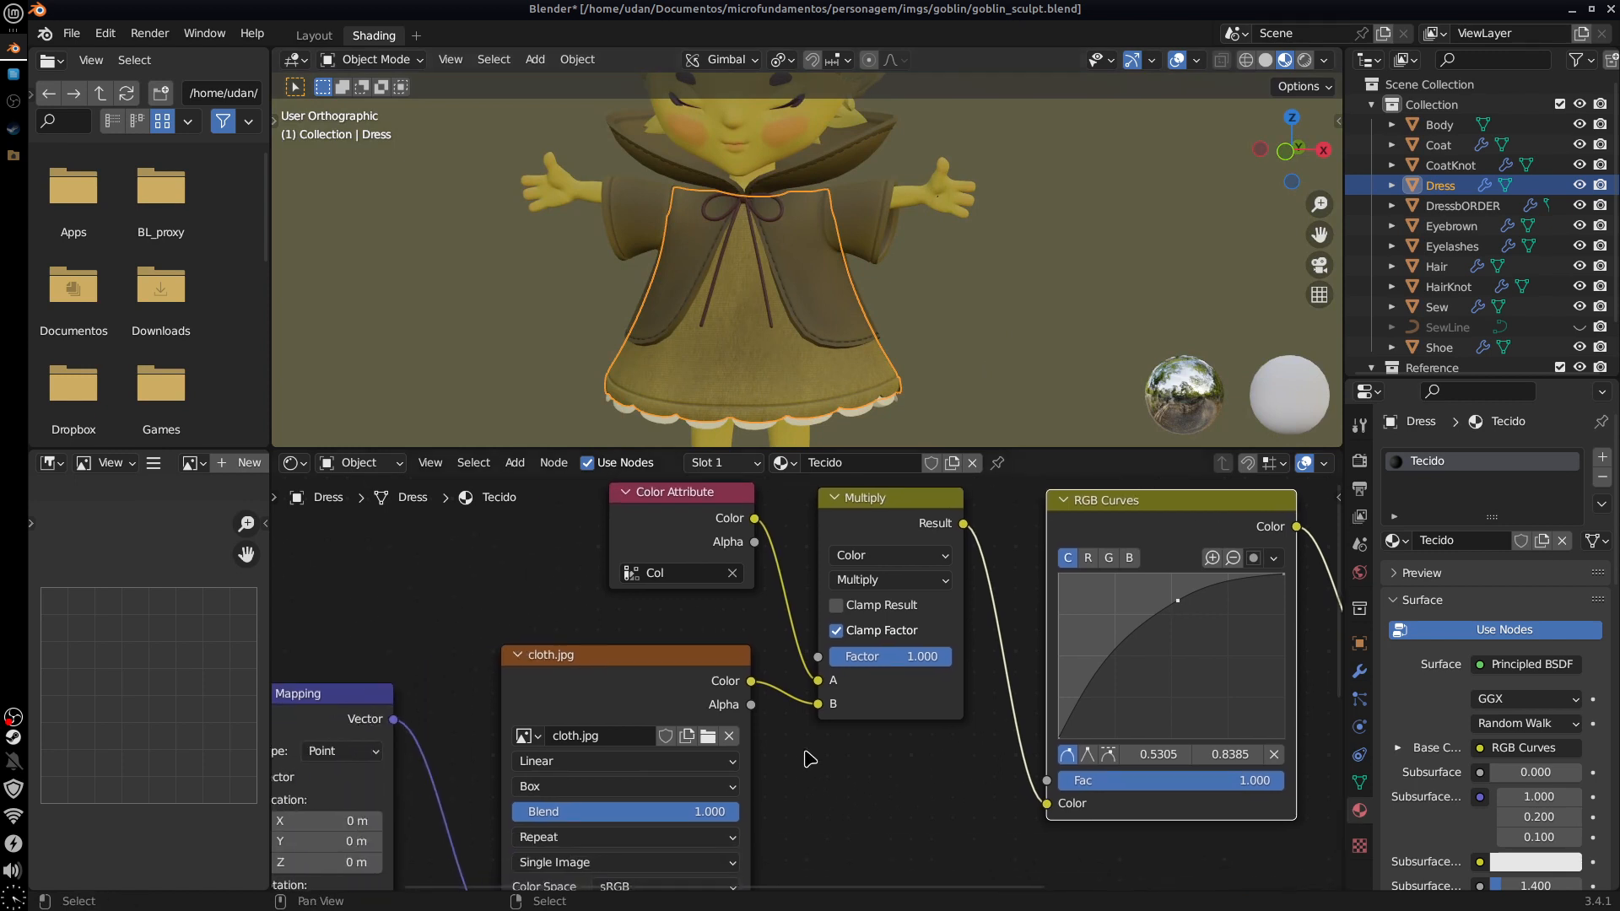
pyautogui.keyDown('alt'); pyautogui.moveTo(810, 759); pyautogui.dragTo(933, 748); pyautogui.keyUp('alt')
pyautogui.moveTo(878, 264); pyautogui.dragTo(955, 255)
pyautogui.moveTo(1094, 708); pyautogui.dragTo(982, 720, button='middle')
pyautogui.press('KP_1')
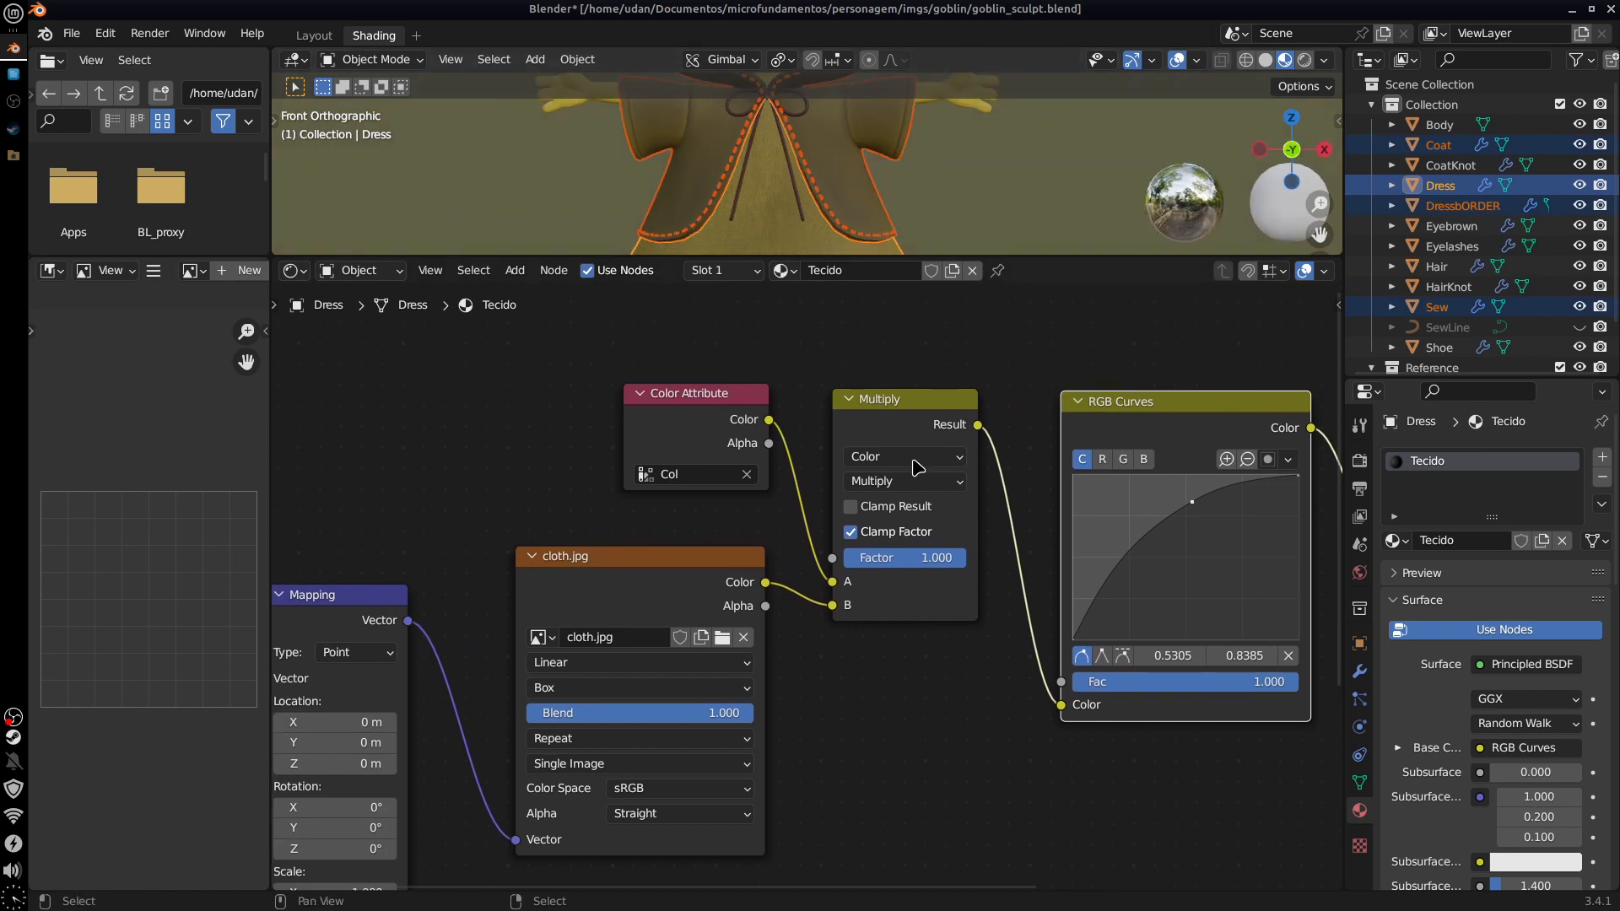
pyautogui.moveTo(785, 758); pyautogui.dragTo(692, 765, button='middle')
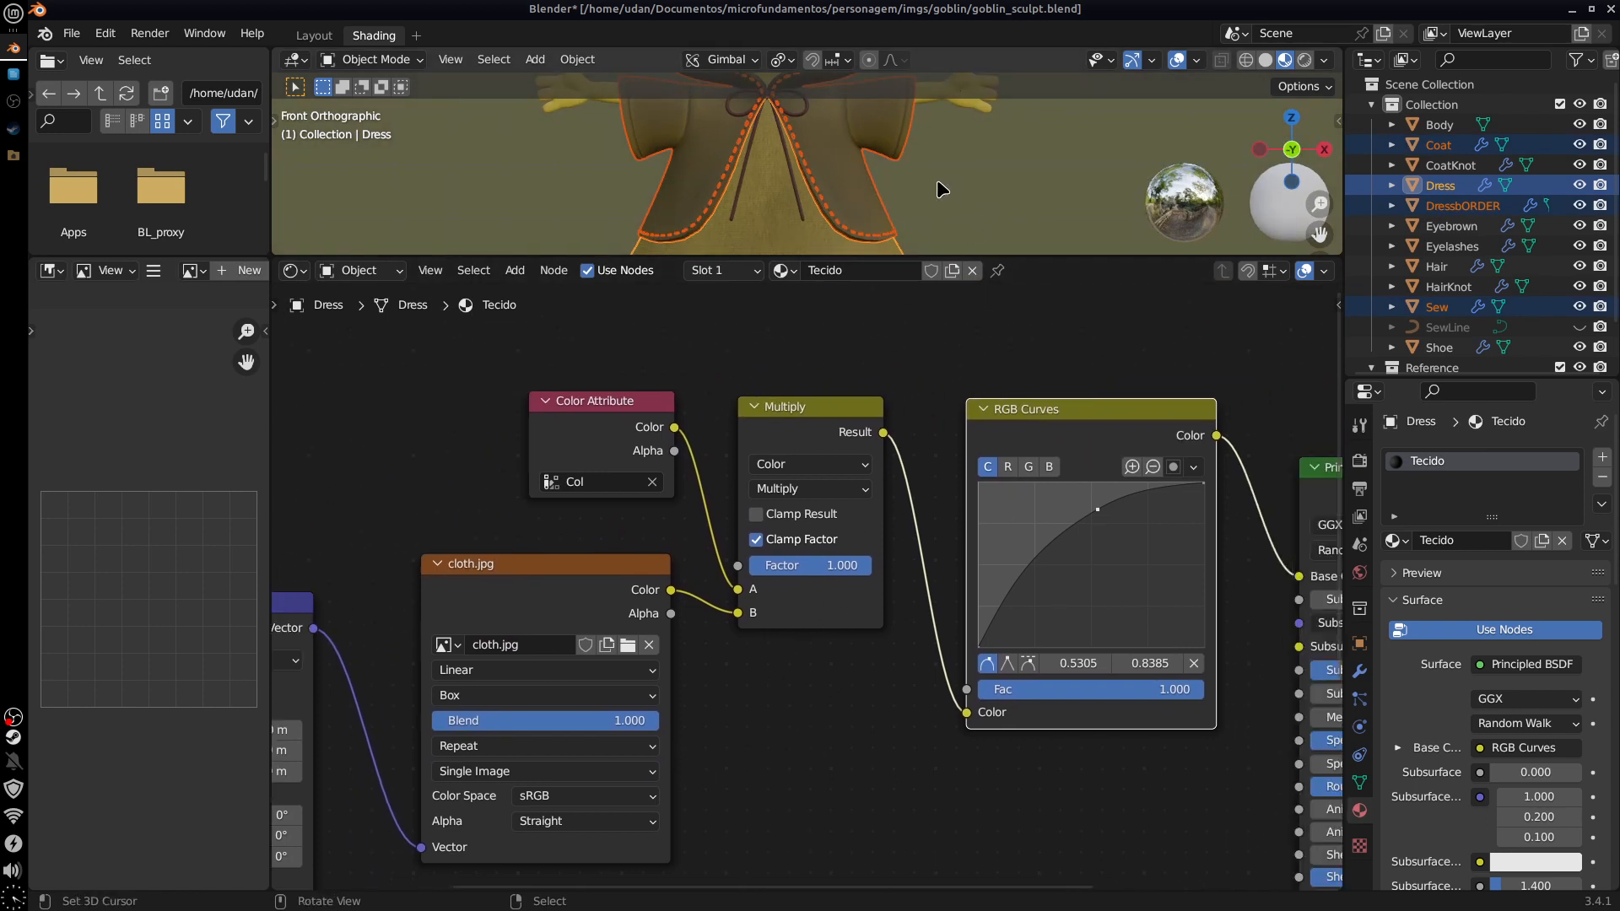
pyautogui.scroll(6, 937, 181)
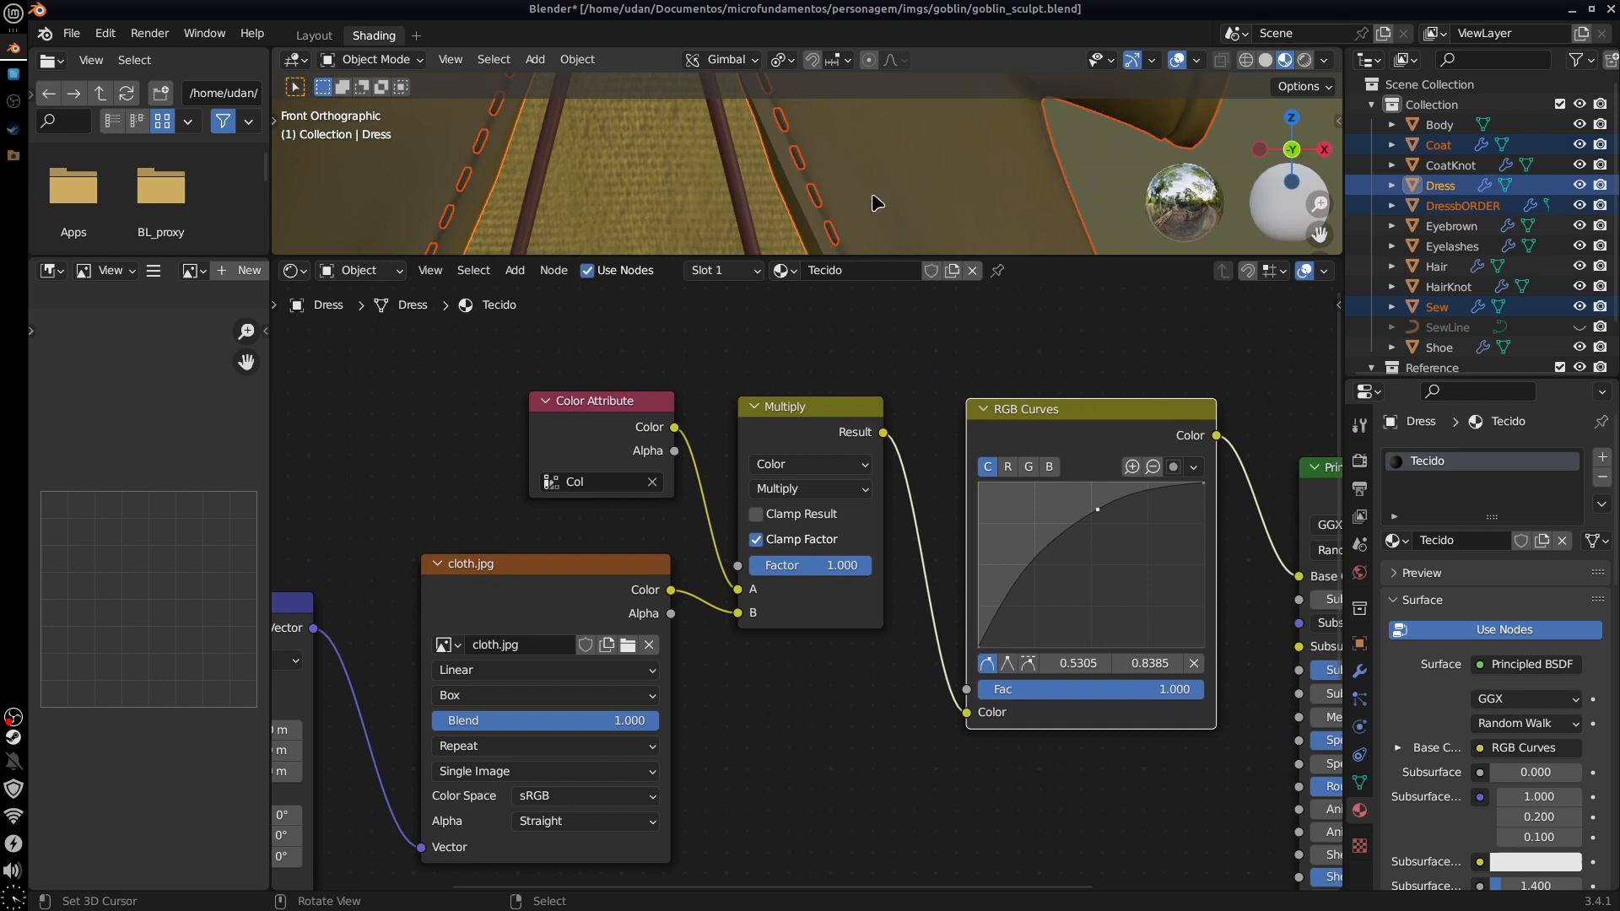
pyautogui.keyDown('shift'); pyautogui.moveTo(927, 207); pyautogui.dragTo(913, 84, button='middle'); pyautogui.keyUp('shift')
pyautogui.keyDown('shift'); pyautogui.moveTo(1025, 211); pyautogui.dragTo(974, 91, button='middle'); pyautogui.keyUp('shift')
pyautogui.moveTo(1192, 783); pyautogui.dragTo(941, 774, button='middle')
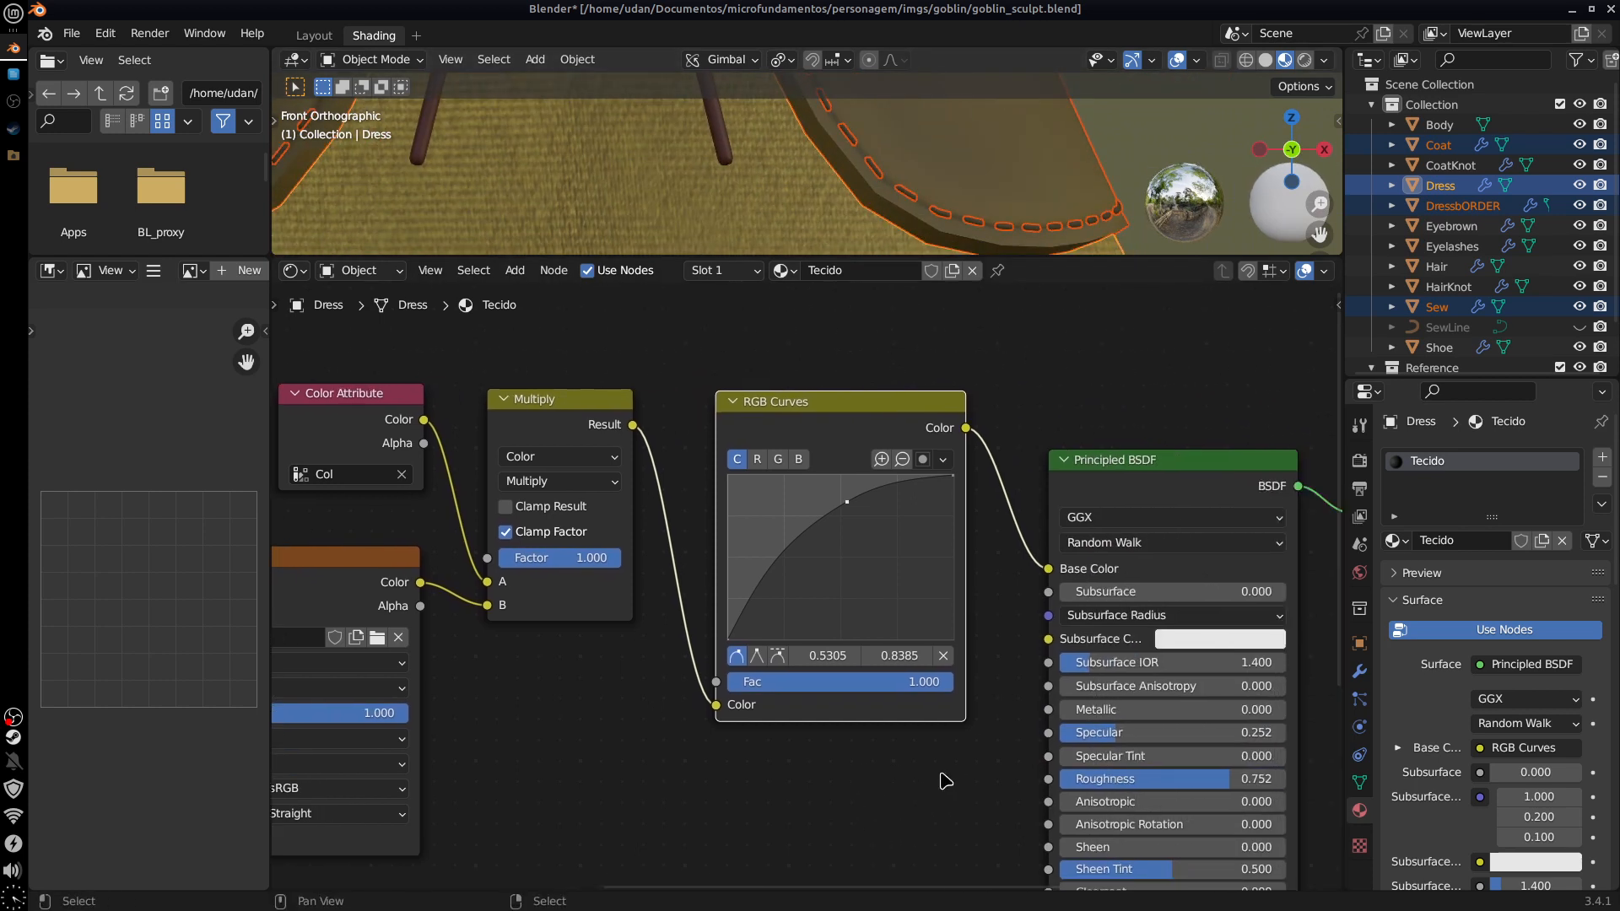
# Step: Try a glossier fabric by setting the Principled BSDF's Specular to about 0.412 and Roughness to about 0.160
pyautogui.moveTo(1126, 732); pyautogui.dragTo(1146, 737)
pyautogui.moveTo(1232, 775); pyautogui.dragTo(1093, 806)
pyautogui.moveTo(1149, 733); pyautogui.dragTo(1164, 735)
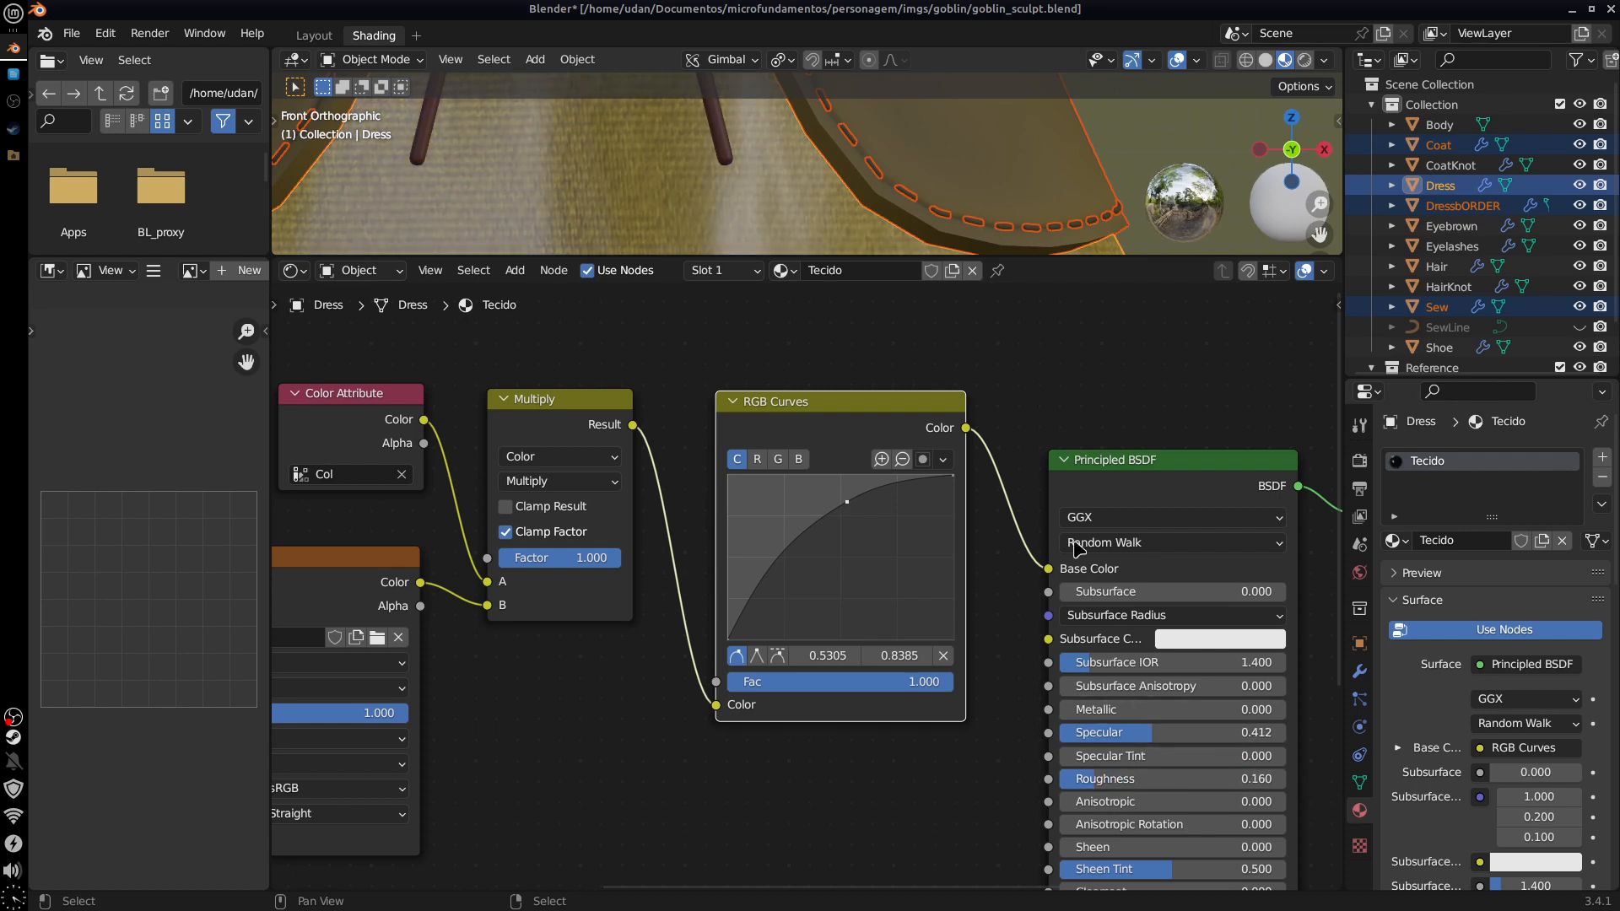
pyautogui.moveTo(899, 182); pyautogui.dragTo(888, 175, button='middle')
pyautogui.moveTo(916, 256); pyautogui.dragTo(907, 435)
pyautogui.moveTo(860, 355); pyautogui.dragTo(902, 297, button='middle')
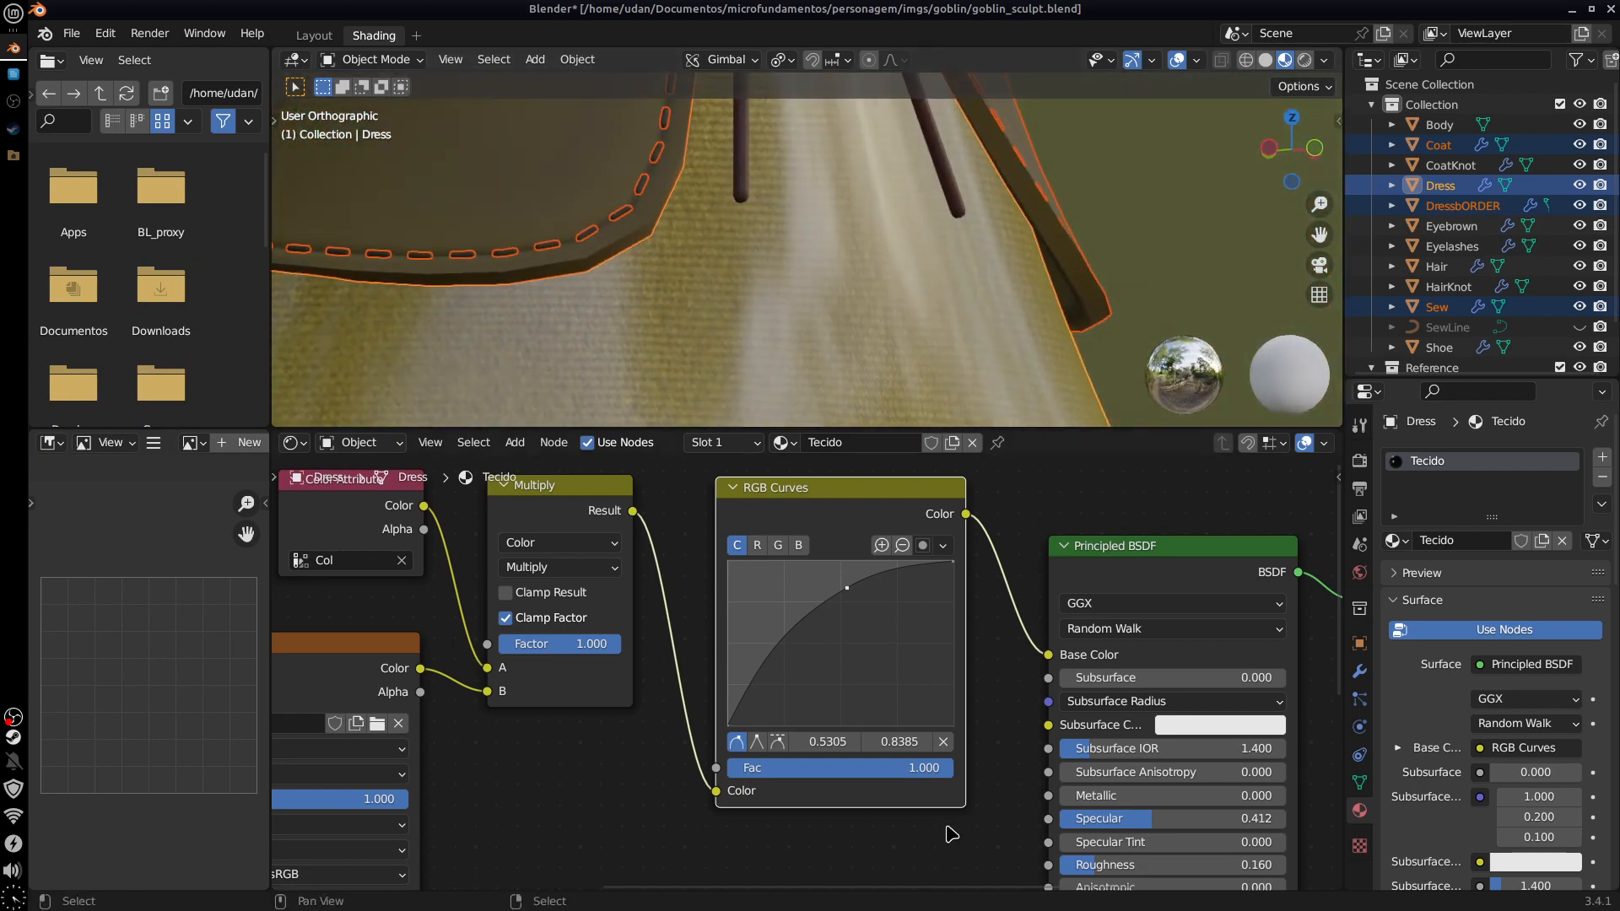
# Step: Reposition the cloth.jpg texture node beside the Mapping node in the Tecido material
pyautogui.moveTo(968, 808)
pyautogui.mouseDown(button='middle')
pyautogui.moveTo(1142, 764)
pyautogui.moveTo(1160, 786)
pyautogui.moveTo(954, 792)
pyautogui.mouseUp(button='middle')
pyautogui.moveTo(855, 719); pyautogui.dragTo(1096, 599, button='middle')
pyautogui.moveTo(452, 554); pyautogui.dragTo(451, 543)
pyautogui.moveTo(771, 520); pyautogui.dragTo(743, 565)
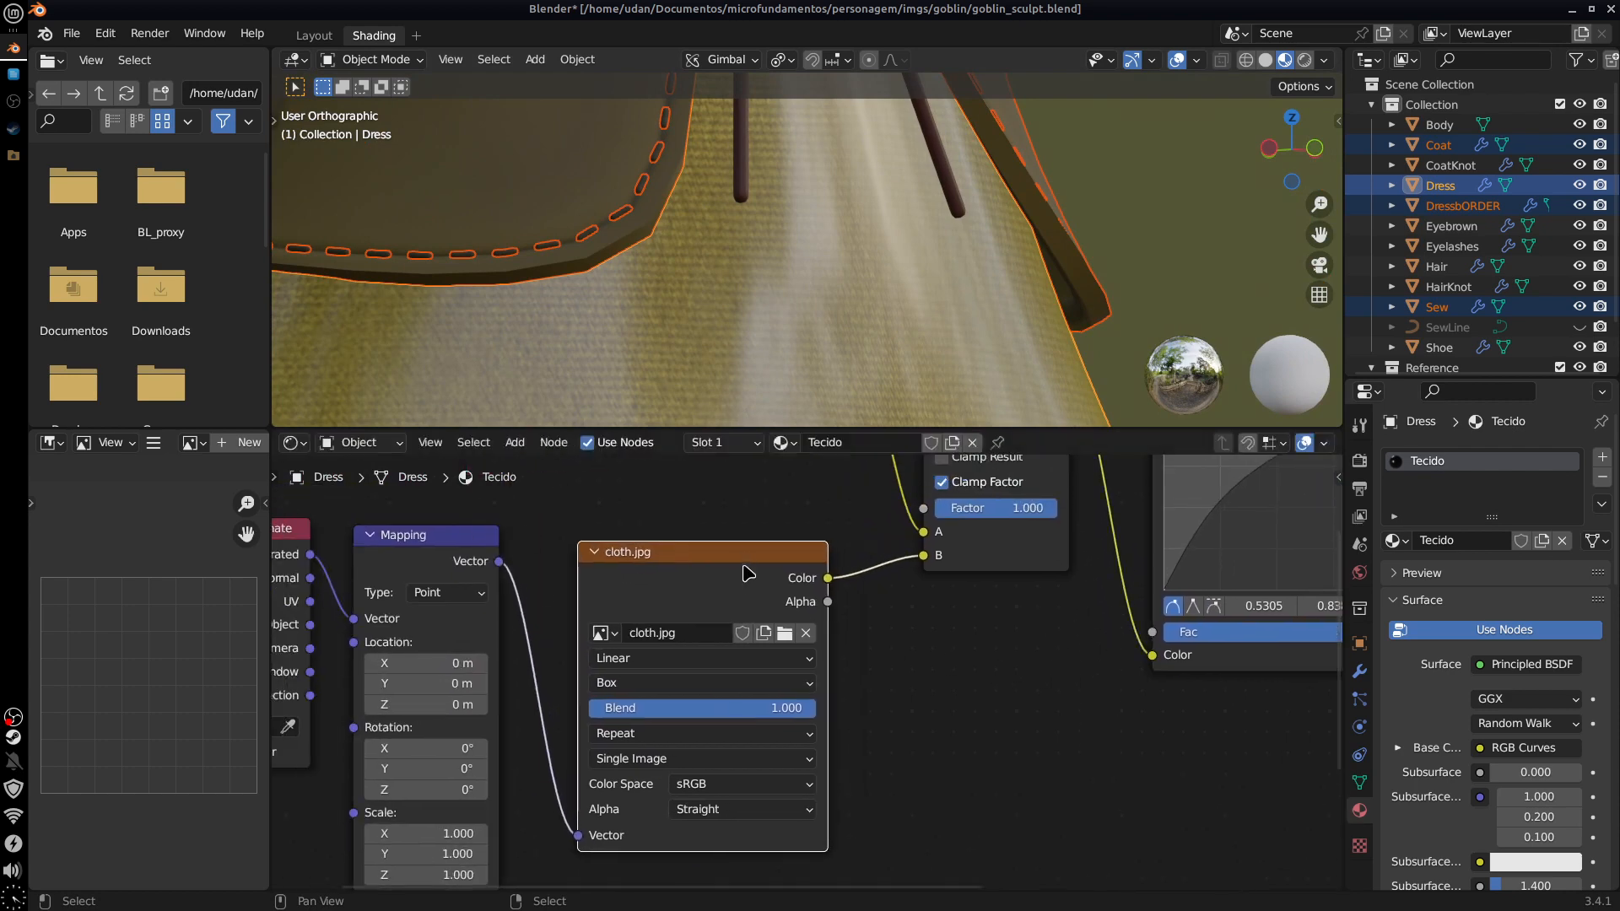
# Step: Add a Bump node in the free space between the cloth.jpg texture and the Principled BSDF
pyautogui.moveTo(1029, 714); pyautogui.dragTo(854, 589, button='middle')
pyautogui.moveTo(951, 687); pyautogui.dragTo(868, 662, button='middle')
pyautogui.scroll(-1, 976, 810)
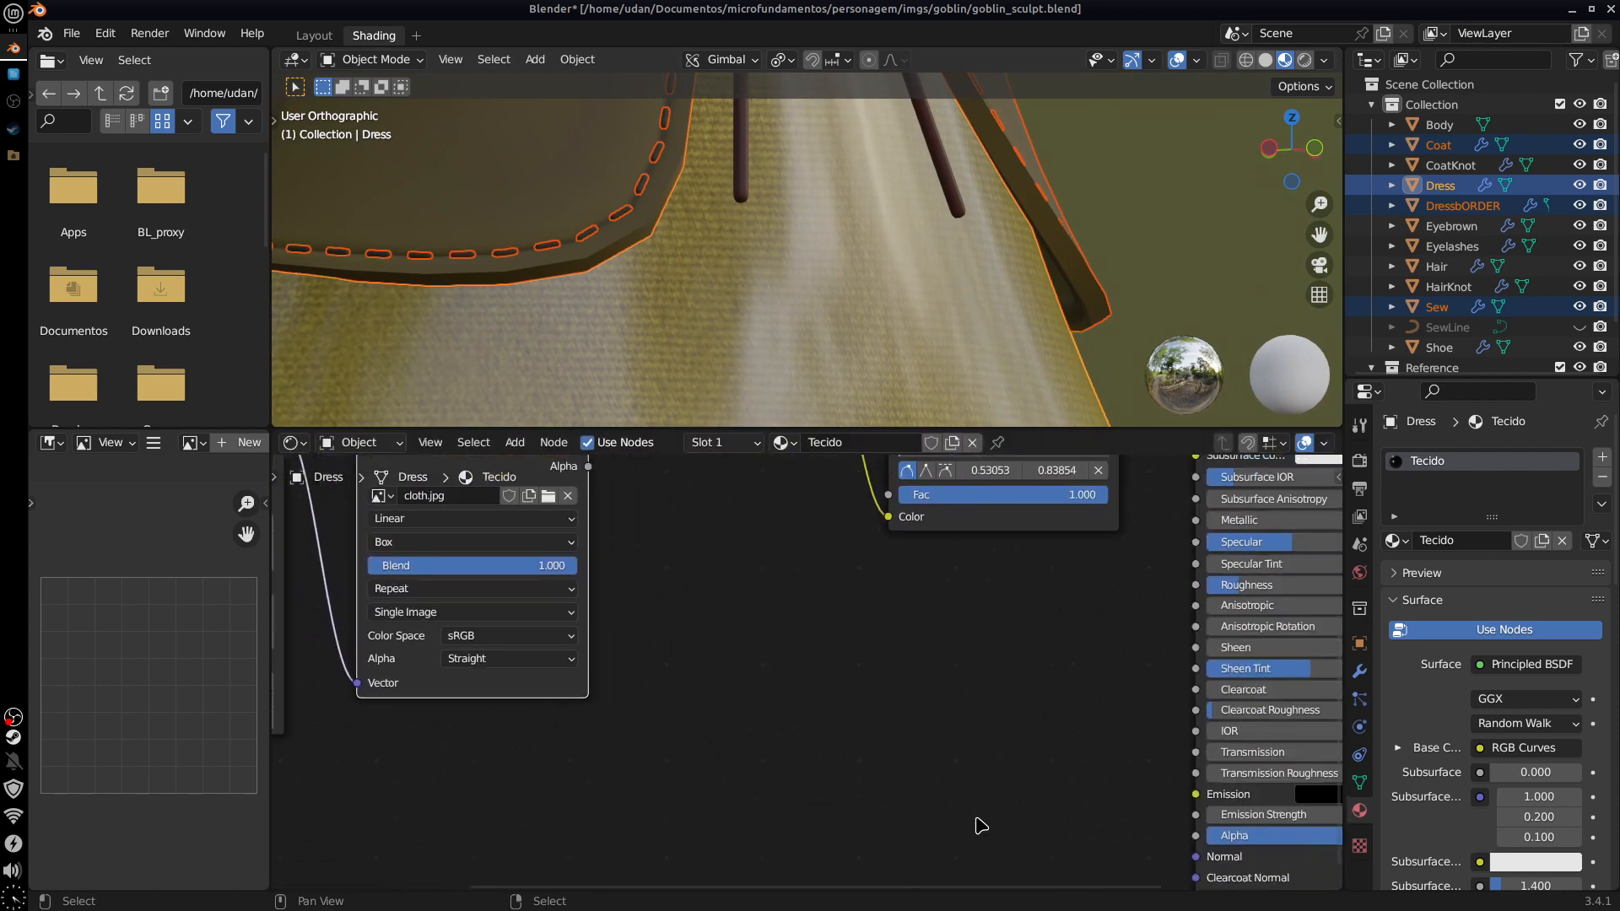
pyautogui.scroll(-1, 978, 831)
pyautogui.moveTo(984, 854); pyautogui.dragTo(1018, 837, button='middle')
pyautogui.moveTo(882, 717); pyautogui.dragTo(866, 772, button='middle')
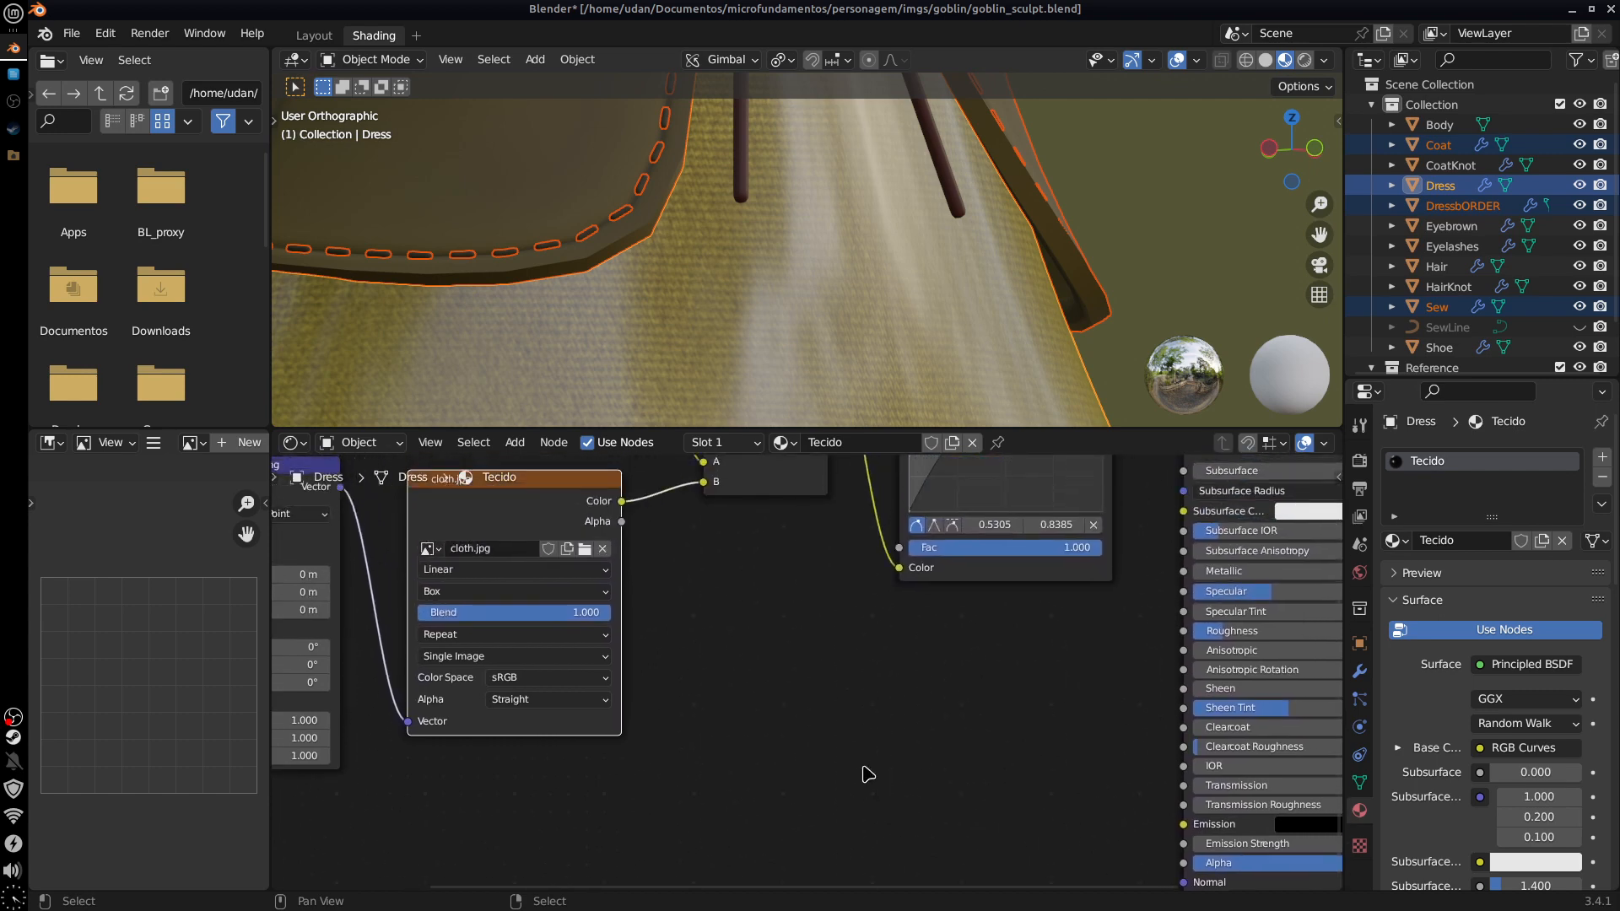
pyautogui.hotkey('shift', 'a')
pyautogui.moveTo(847, 759)
pyautogui.moveTo(842, 798)
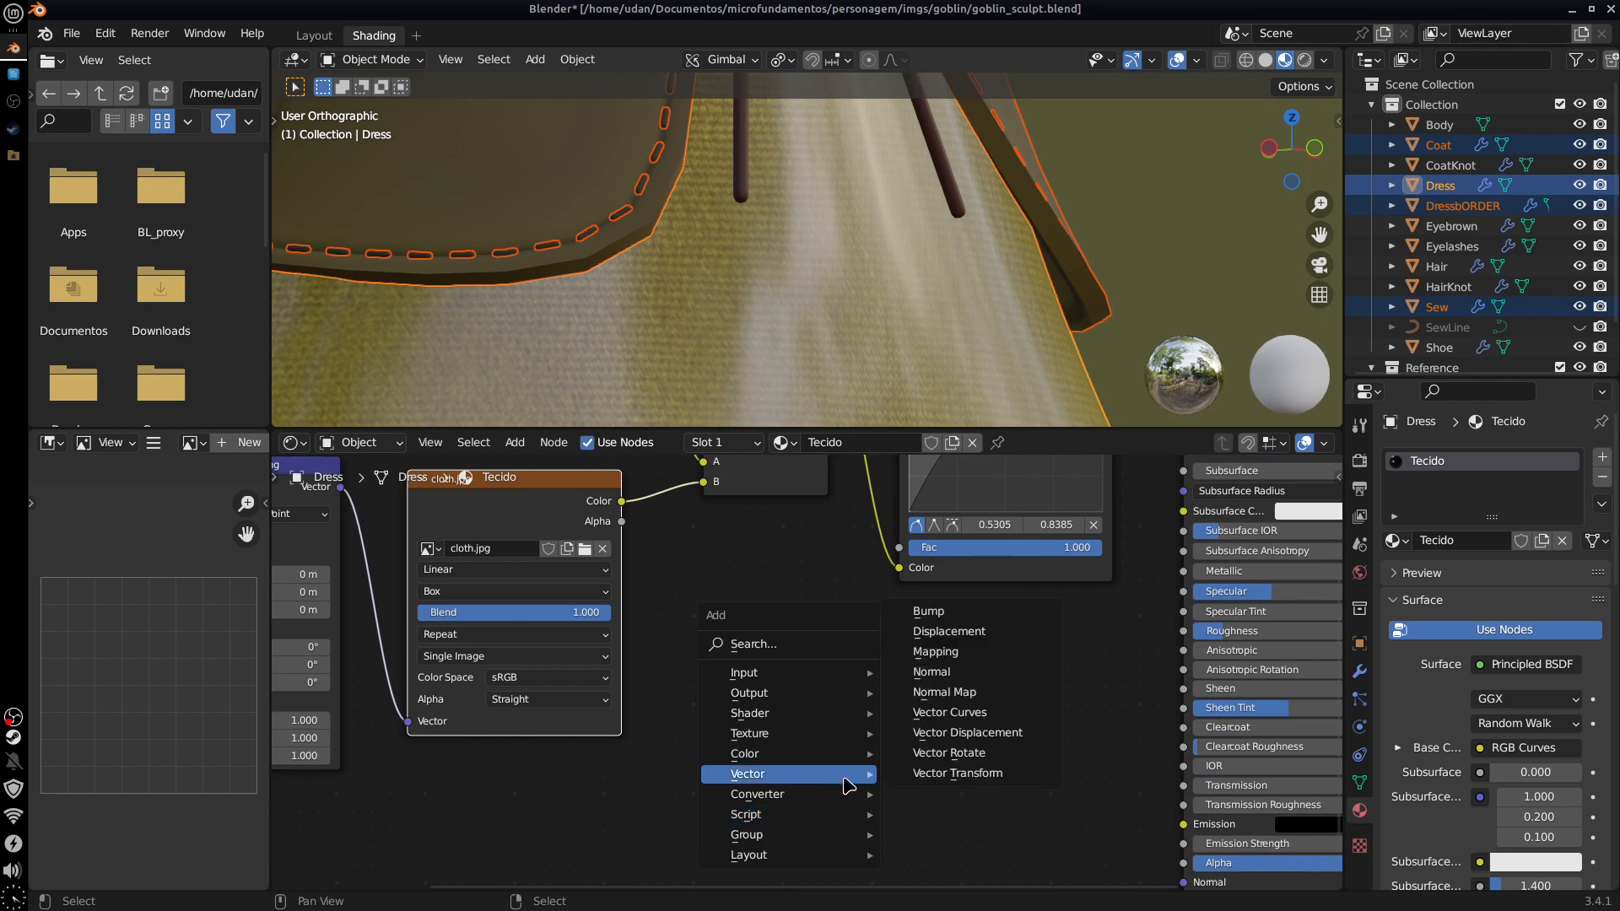
pyautogui.click(954, 611)
pyautogui.click(937, 734)
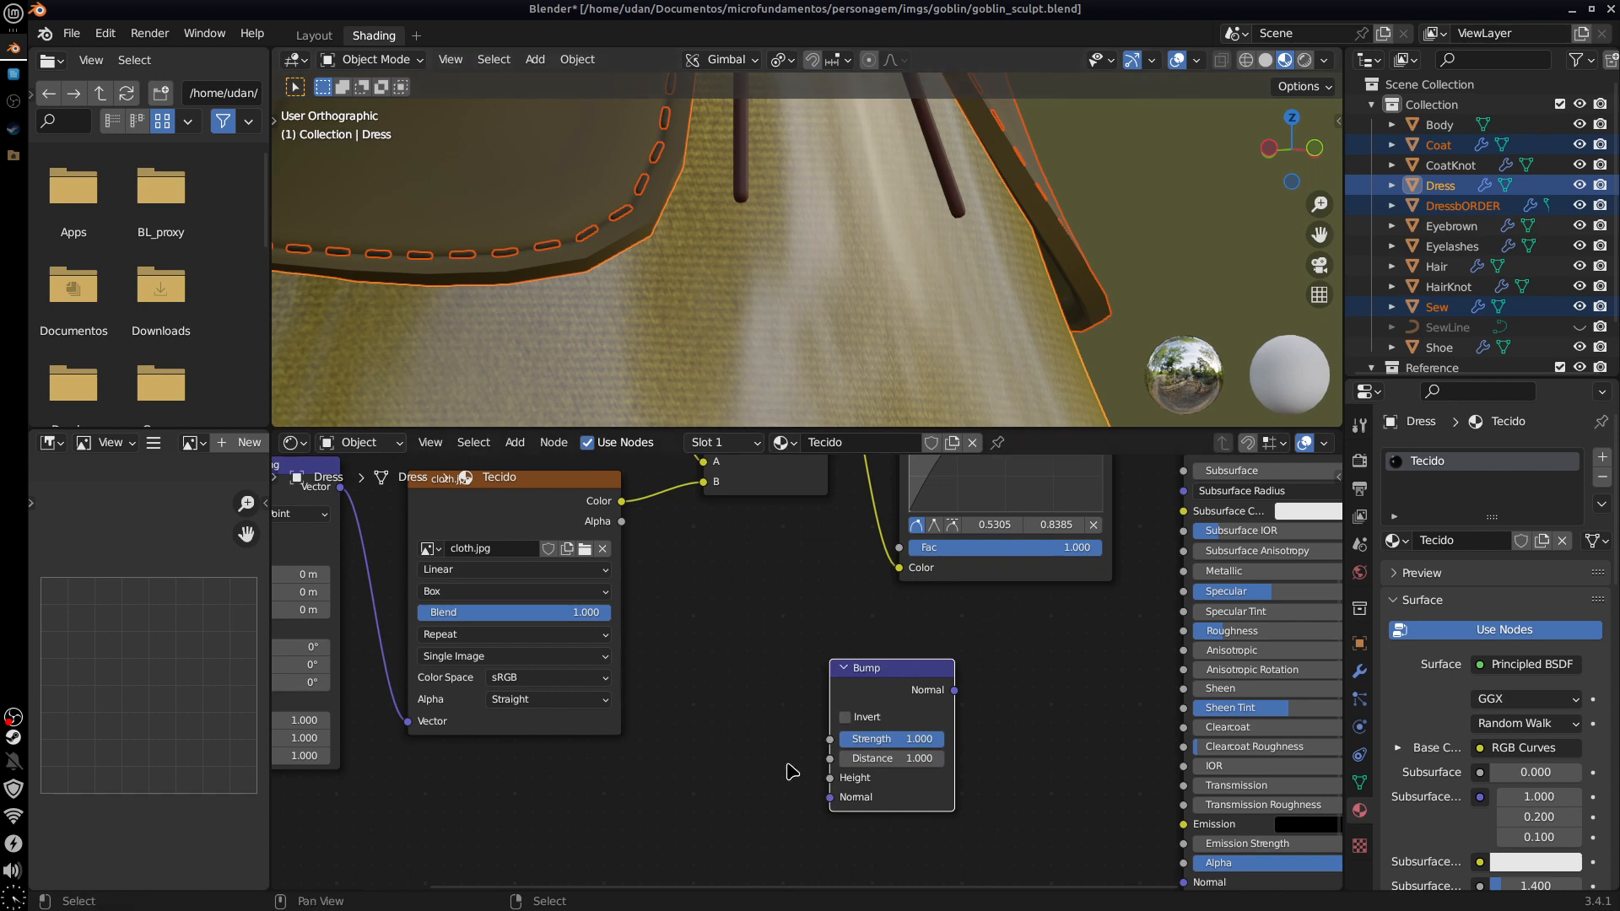
pyautogui.moveTo(880, 687); pyautogui.dragTo(889, 676)
# Step: Connect the cloth.jpg Color to the Bump Height and the Bump Normal to the Principled BSDF Normal
pyautogui.moveTo(622, 502); pyautogui.dragTo(839, 778)
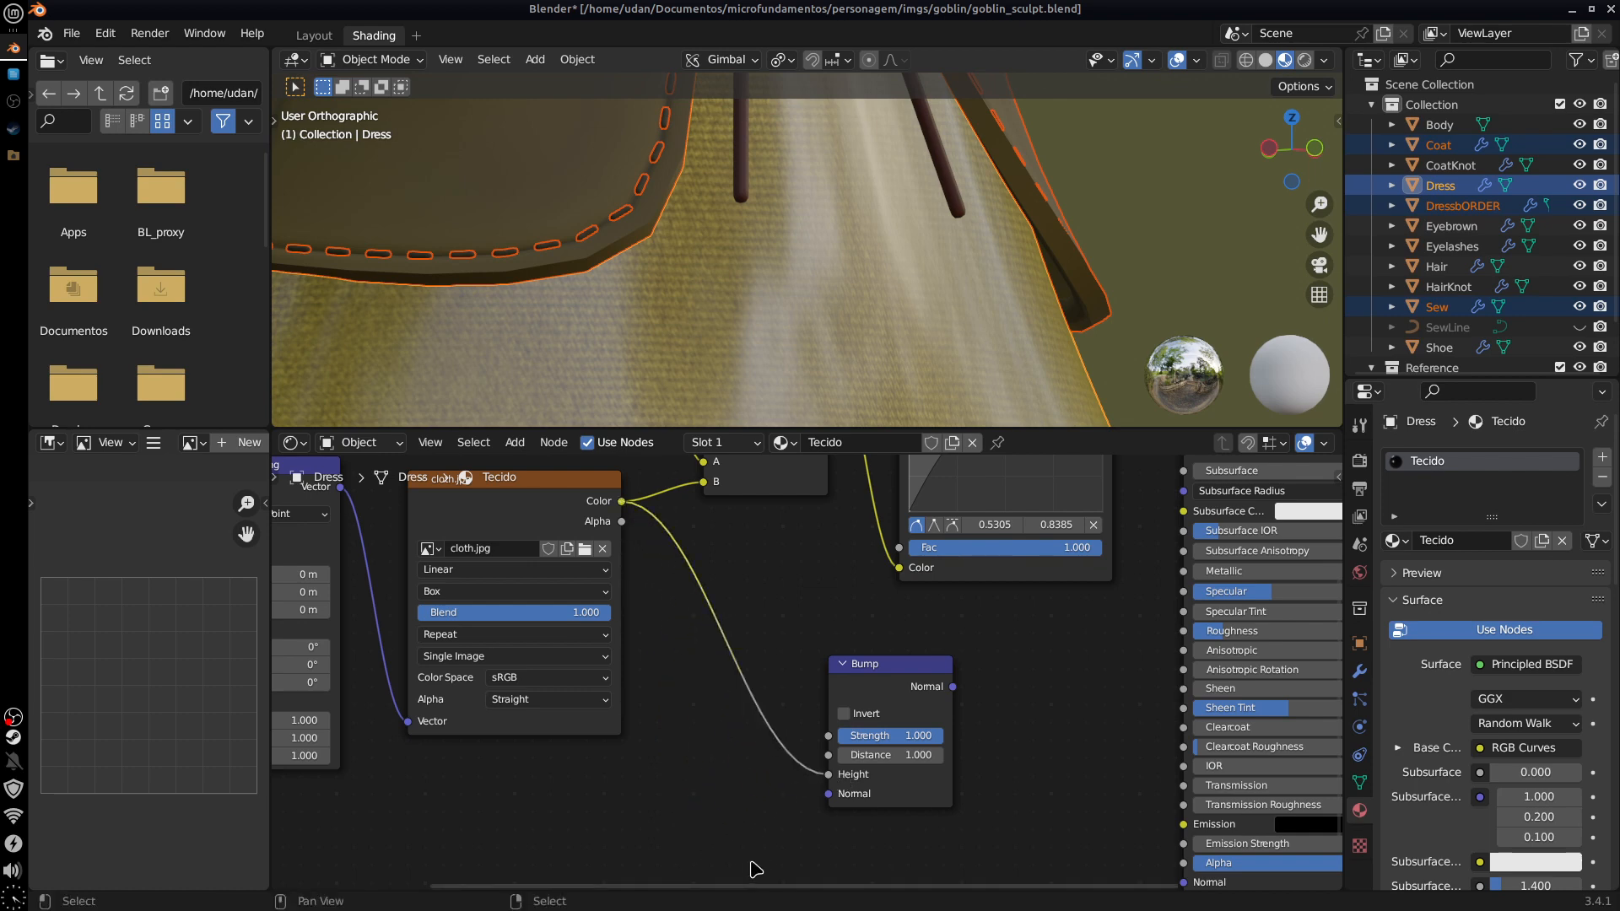
pyautogui.moveTo(915, 690); pyautogui.dragTo(1183, 722)
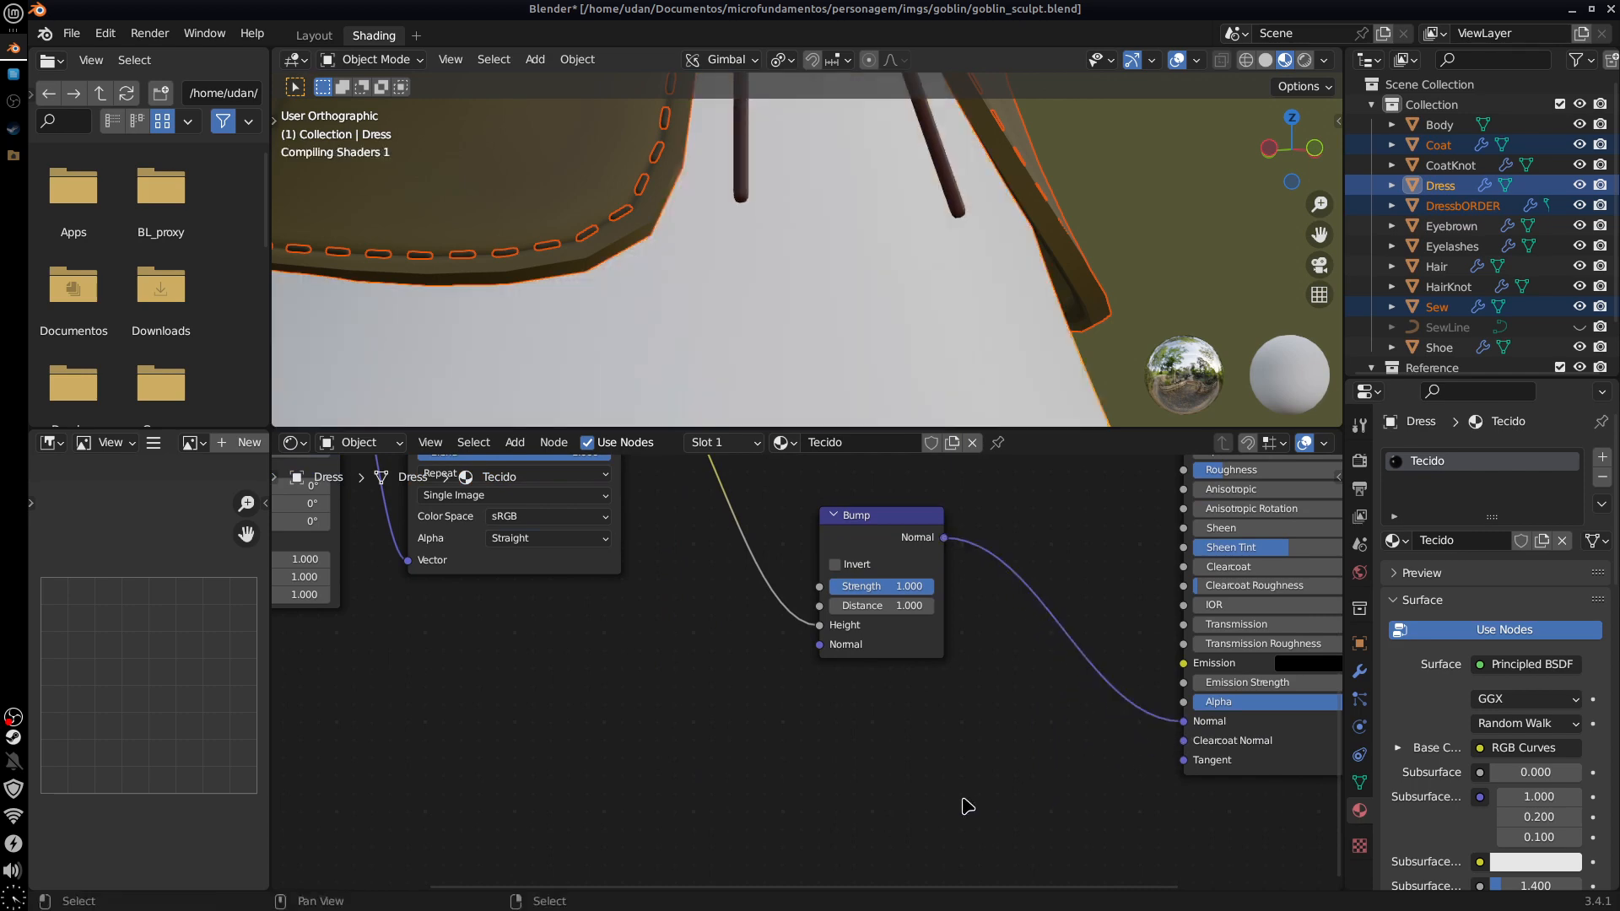
pyautogui.moveTo(962, 404); pyautogui.dragTo(909, 324, button='middle')
pyautogui.scroll(5, 914, 322)
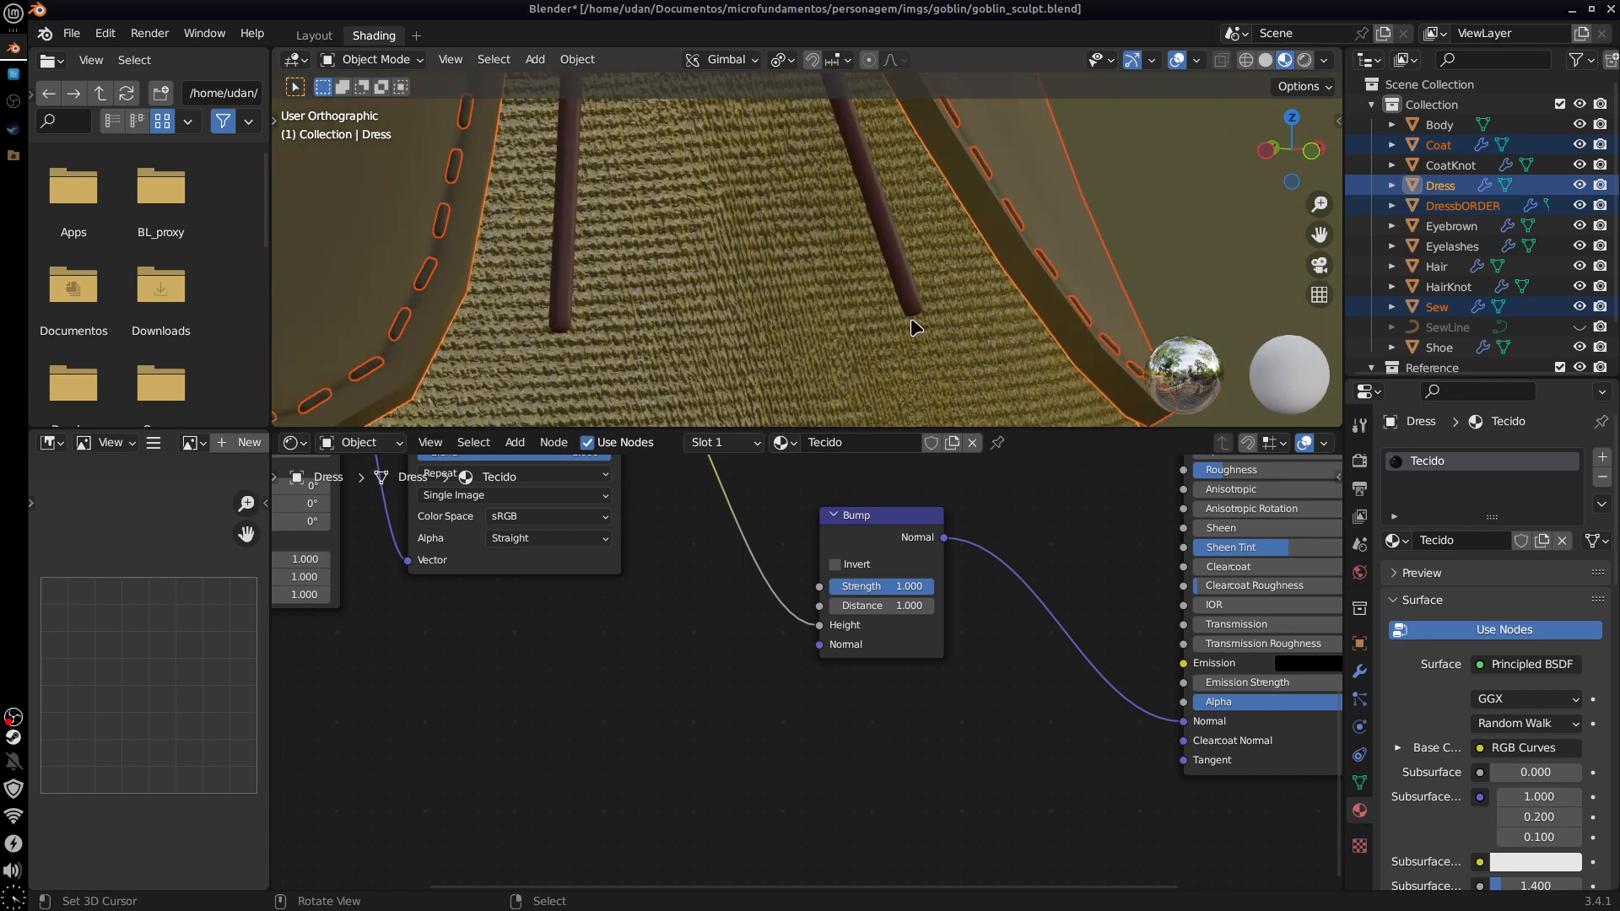
# Step: Set the Bump node's Strength to 0.1 and check the weave relief on the dress
pyautogui.moveTo(927, 590); pyautogui.dragTo(836, 605)
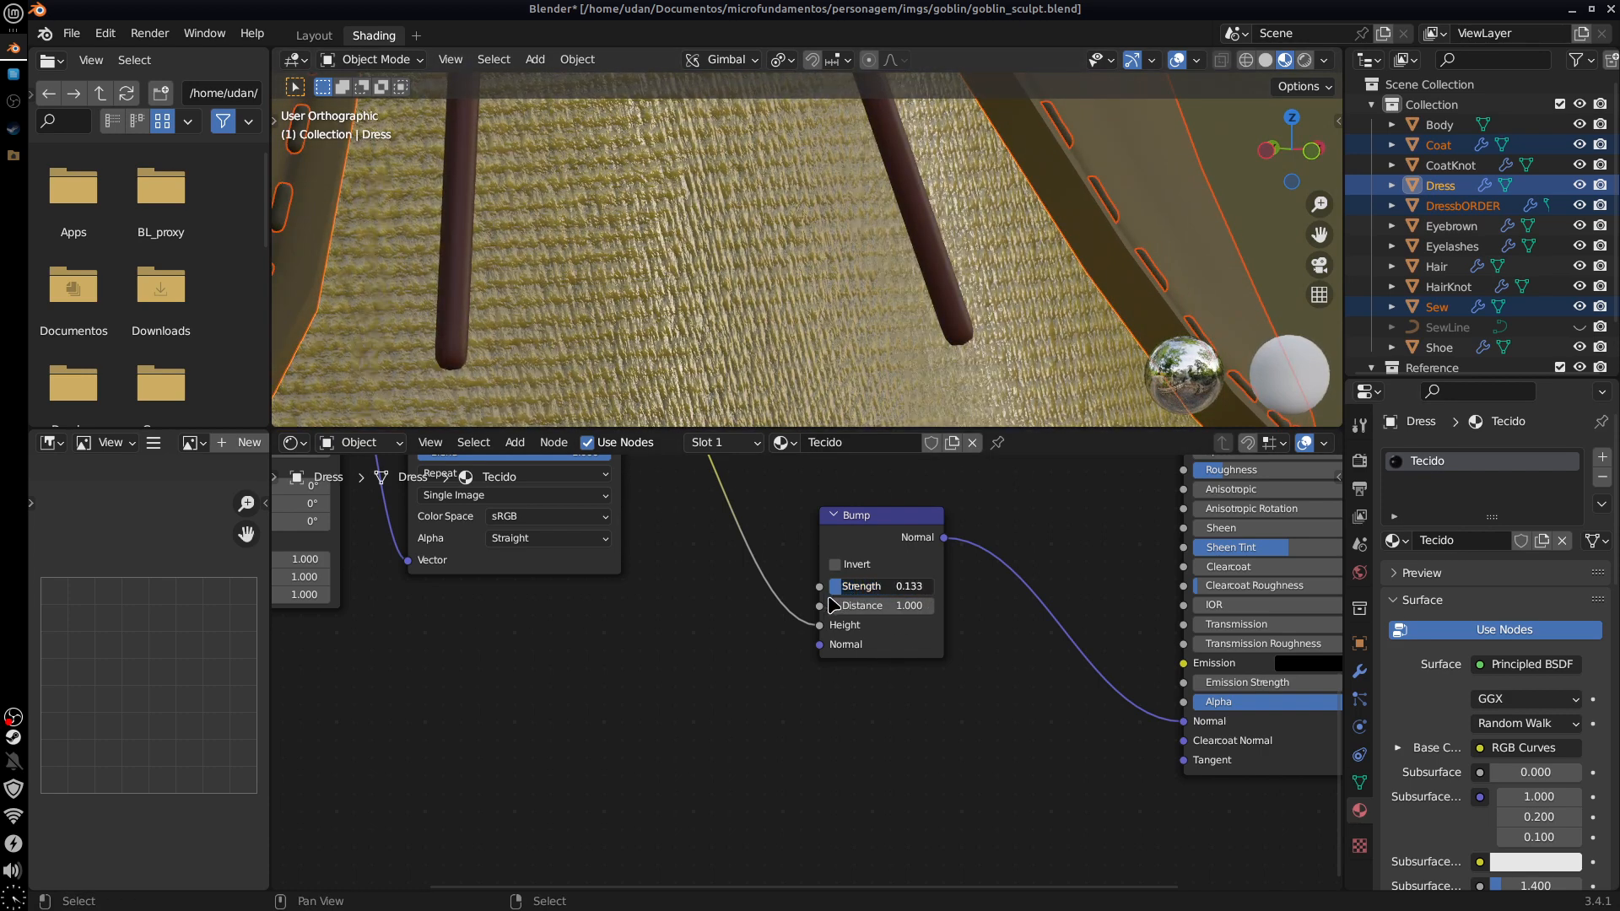
pyautogui.click(928, 585)
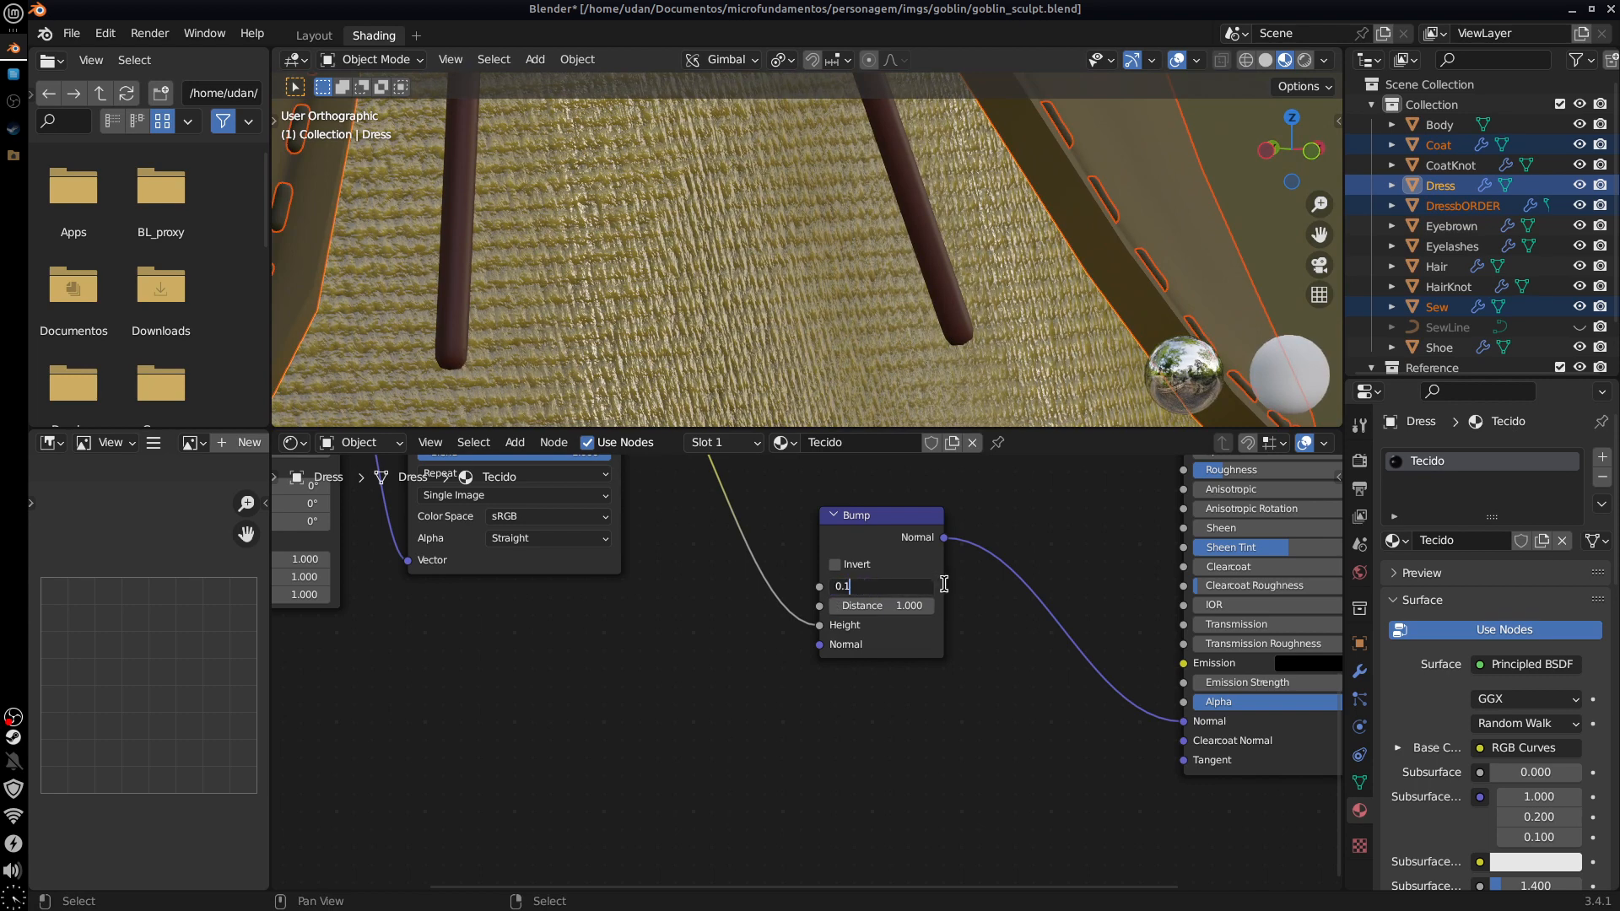
pyautogui.press('Return')
pyautogui.moveTo(1035, 336); pyautogui.dragTo(998, 326, button='middle')
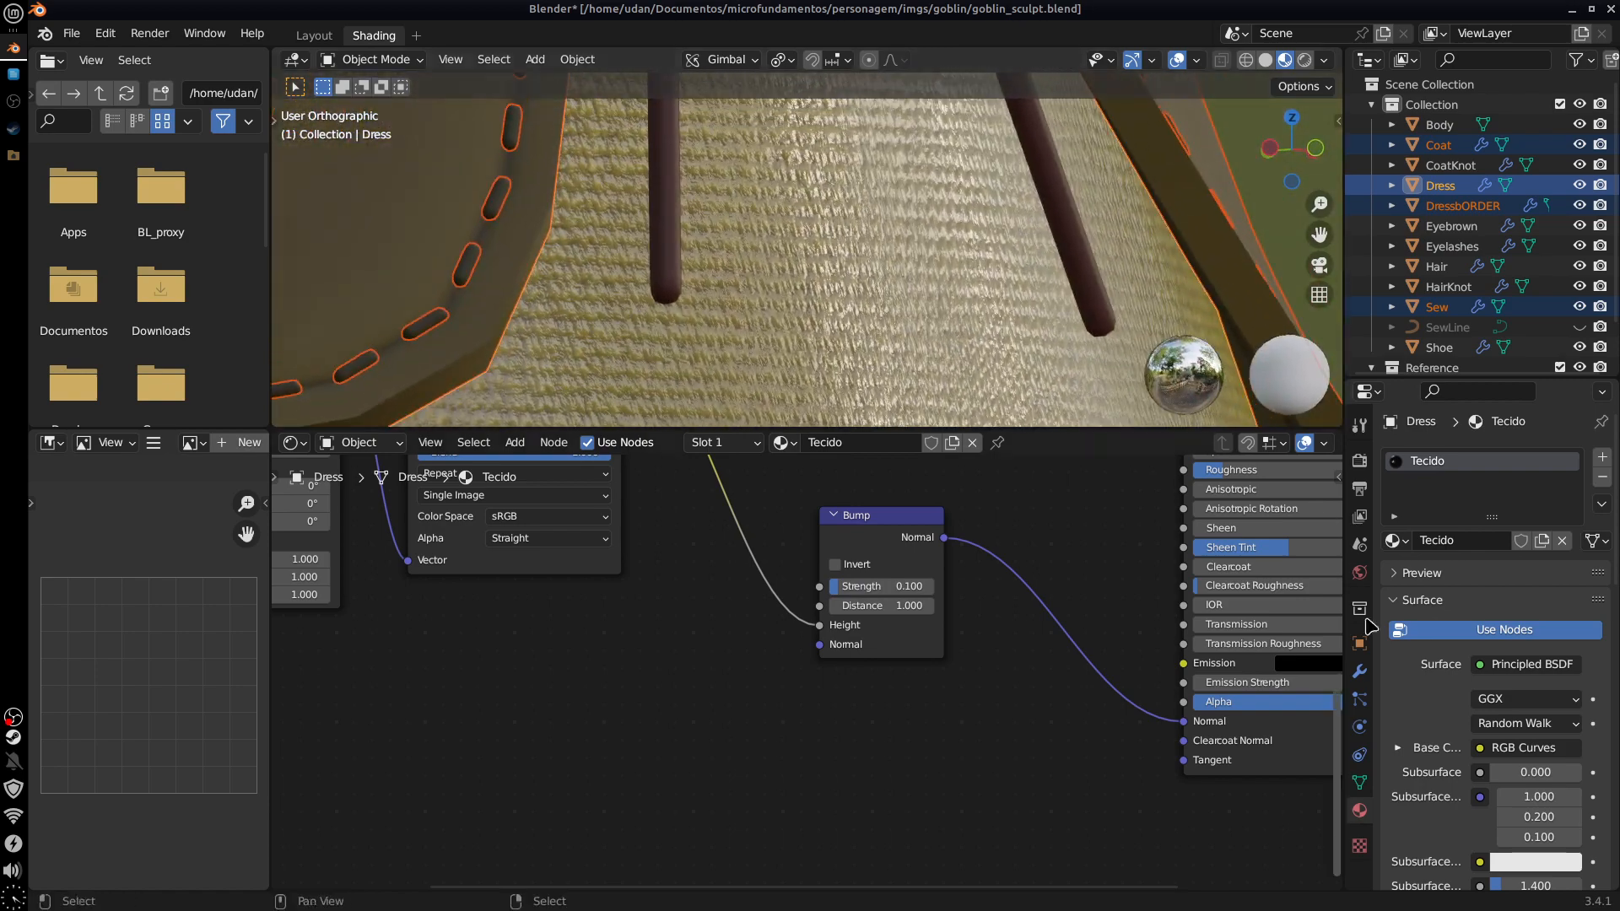
# Step: Compare matte and glossy looks on the dress, setting Specular to about 0.313 and Roughness to about 0.683
pyautogui.moveTo(1070, 764); pyautogui.dragTo(814, 910, button='middle')
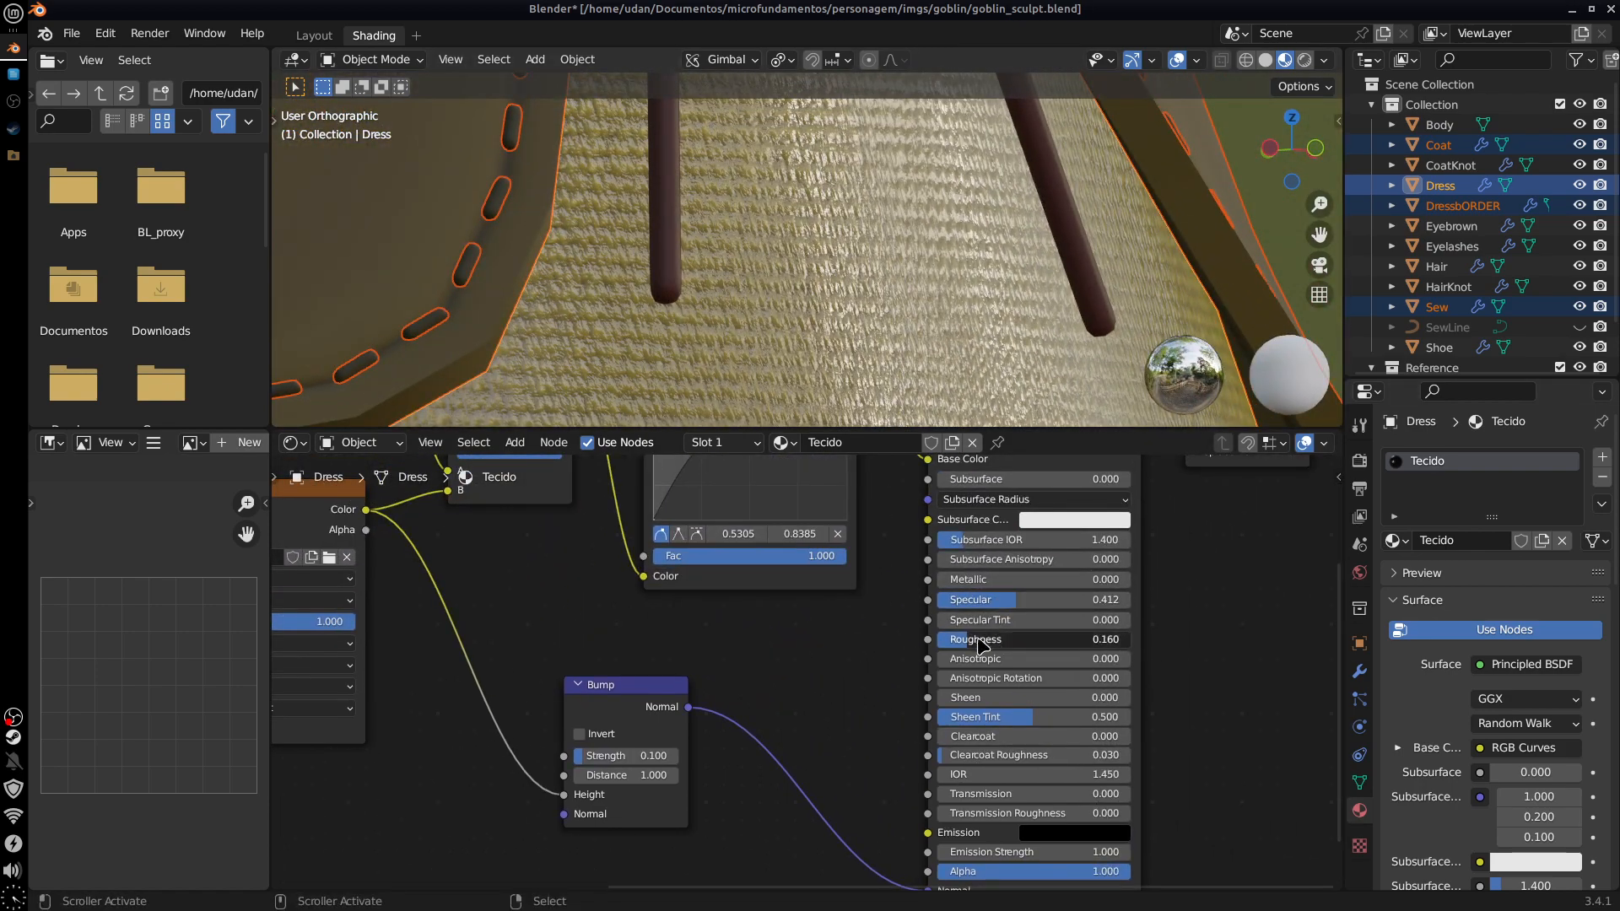
pyautogui.moveTo(978, 641); pyautogui.dragTo(1076, 648)
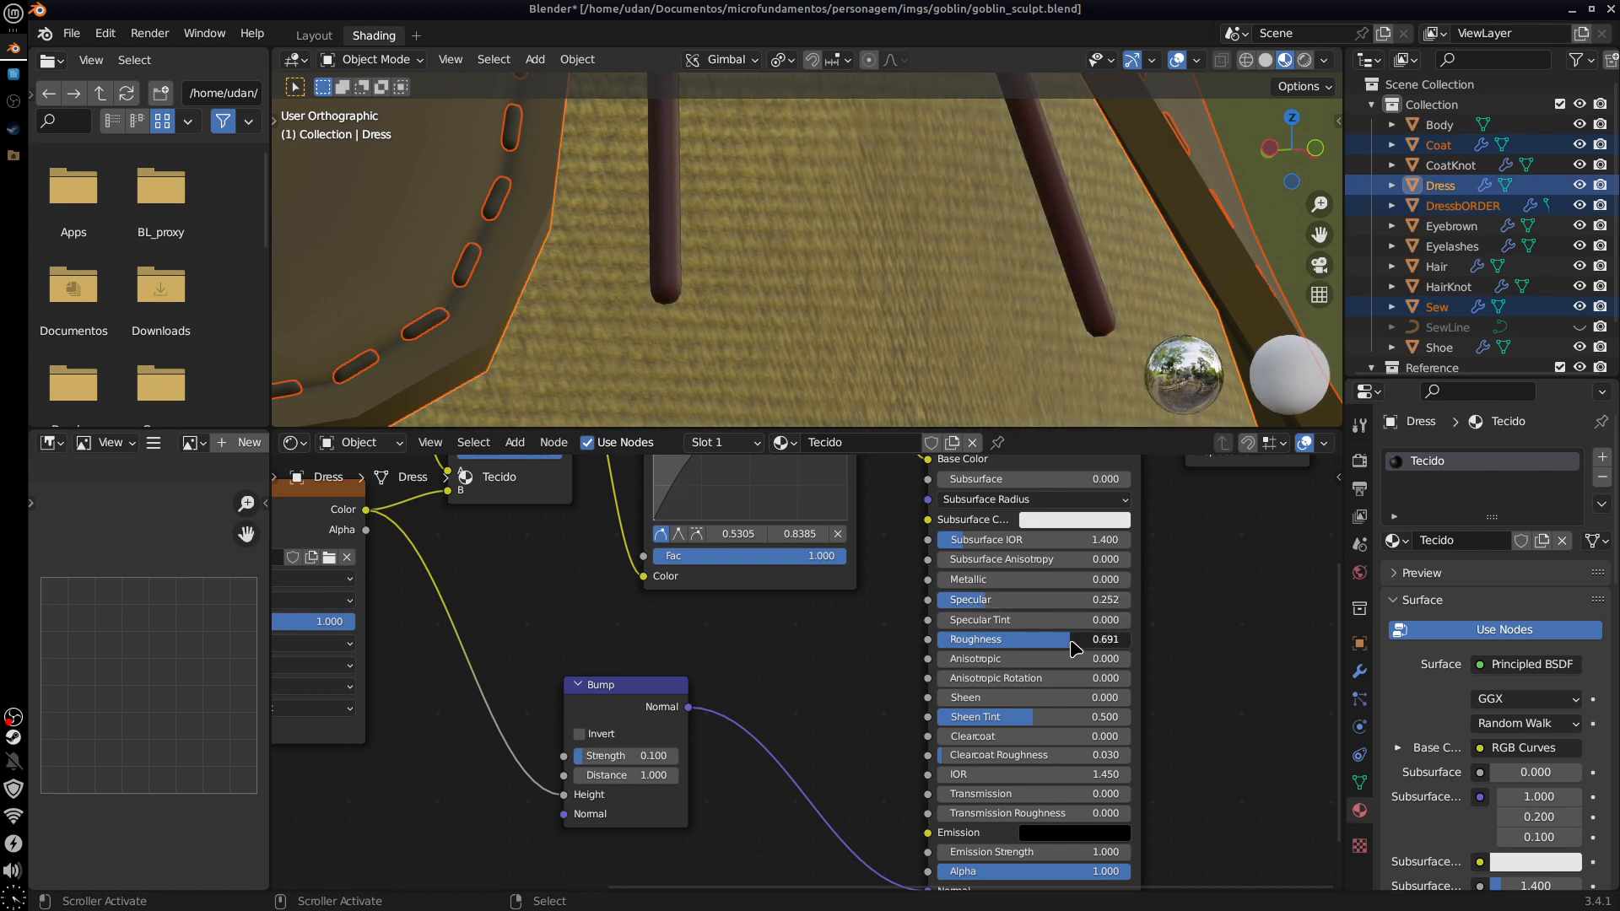
pyautogui.moveTo(1124, 358); pyautogui.dragTo(776, 341, button='middle')
pyautogui.scroll(-8, 1089, 322)
pyautogui.moveTo(1000, 607); pyautogui.dragTo(985, 664)
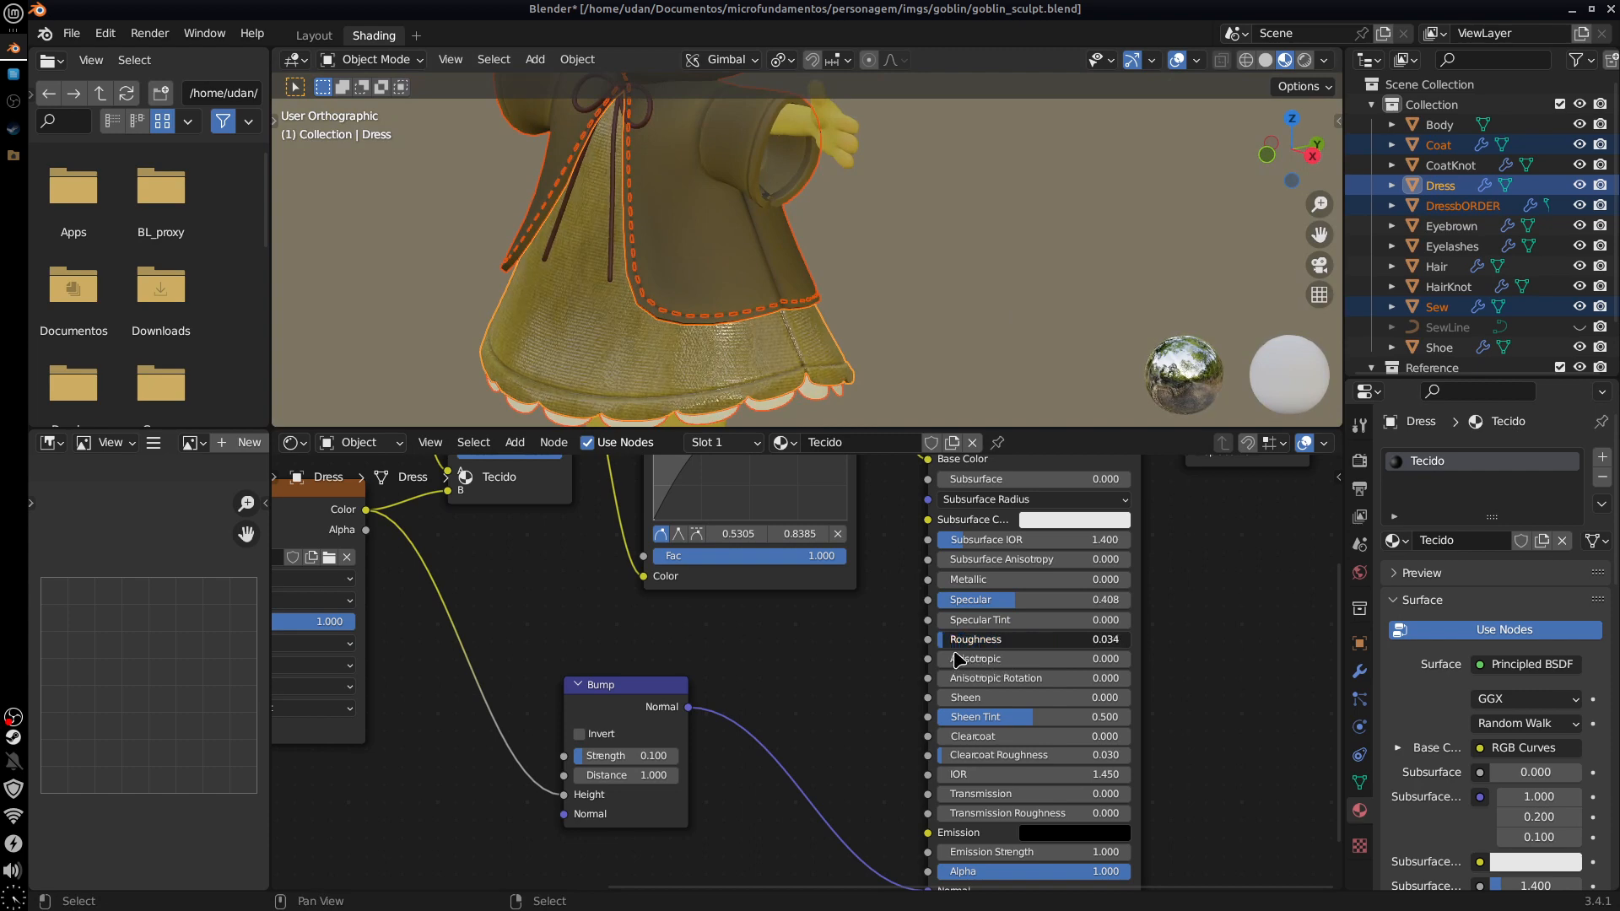
pyautogui.moveTo(970, 661); pyautogui.dragTo(959, 659)
pyautogui.moveTo(1055, 649)
pyautogui.mouseDown()
pyautogui.moveTo(977, 602)
pyautogui.moveTo(1000, 604)
pyautogui.moveTo(983, 651)
pyautogui.moveTo(1065, 648)
pyautogui.mouseUp()
pyautogui.moveTo(1000, 601); pyautogui.dragTo(990, 602)
# Step: Reposition the Bump node in the Tecido node tree and view the dress from another angle
pyautogui.moveTo(809, 713); pyautogui.dragTo(995, 704, button='middle')
pyautogui.moveTo(817, 679); pyautogui.dragTo(834, 669)
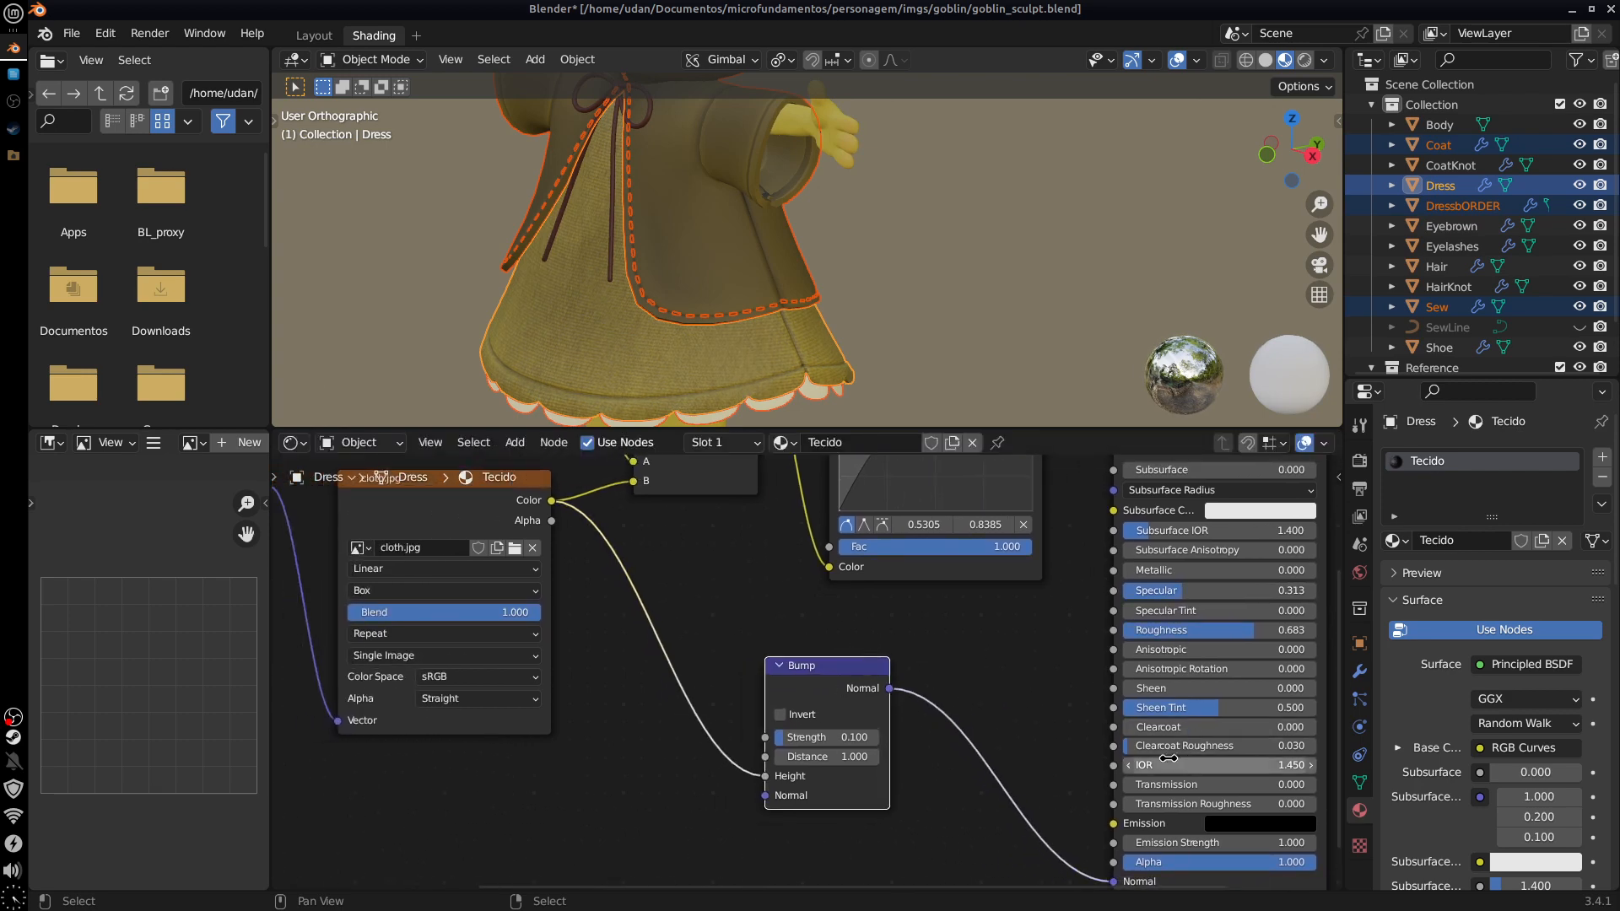
pyautogui.moveTo(1033, 748); pyautogui.dragTo(1014, 788, button='middle')
pyautogui.moveTo(851, 699); pyautogui.dragTo(876, 690)
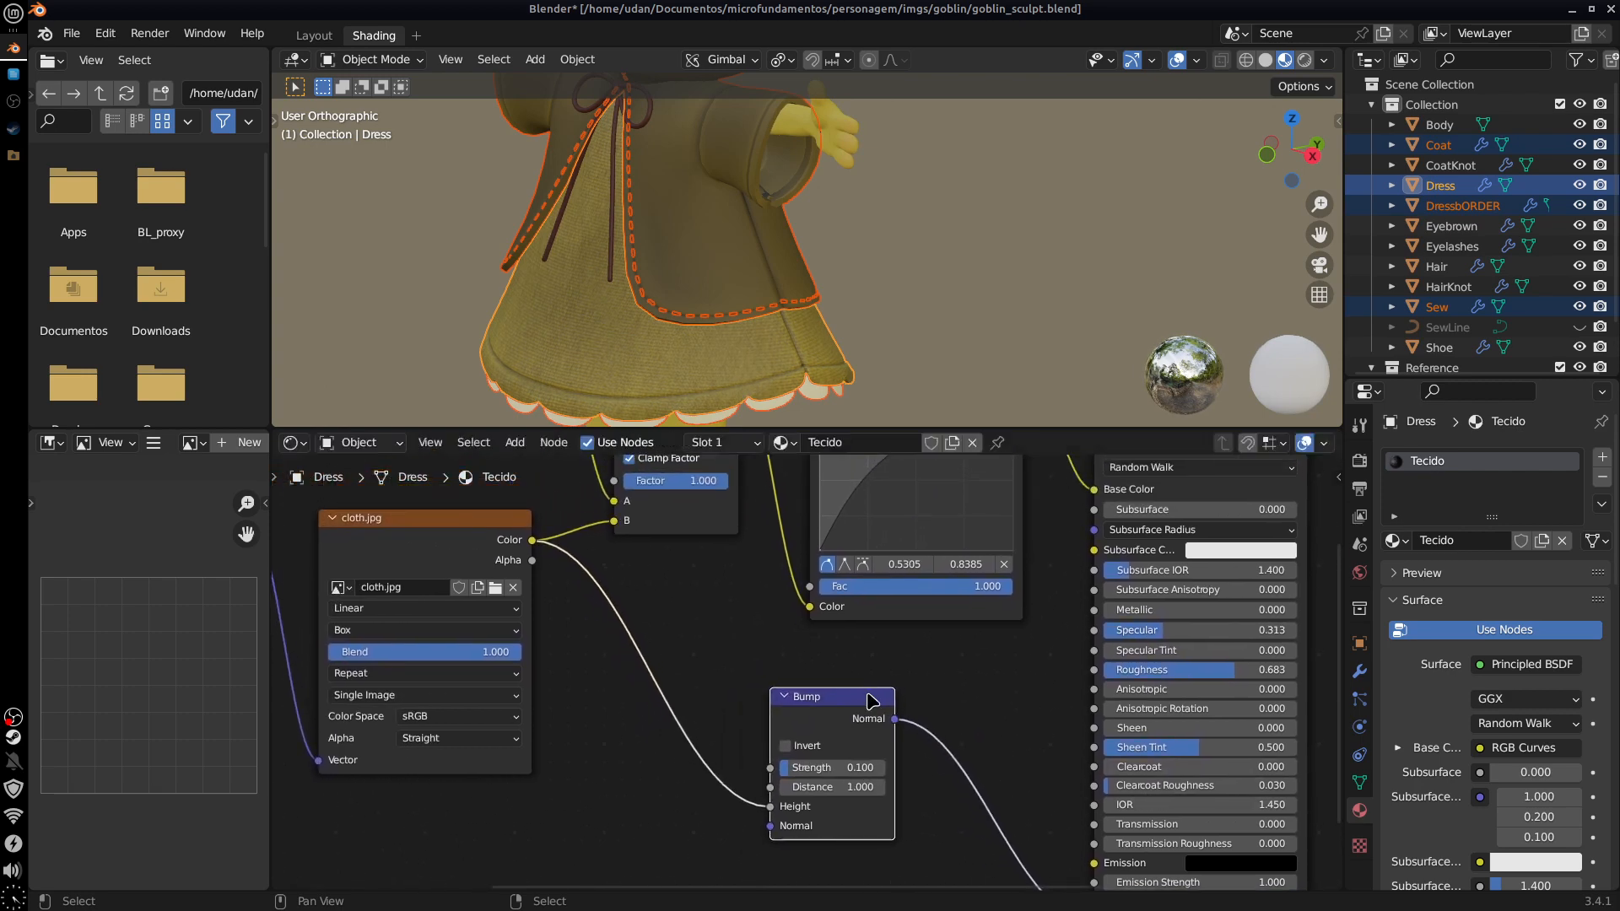
pyautogui.moveTo(802, 337); pyautogui.dragTo(845, 360, button='middle')
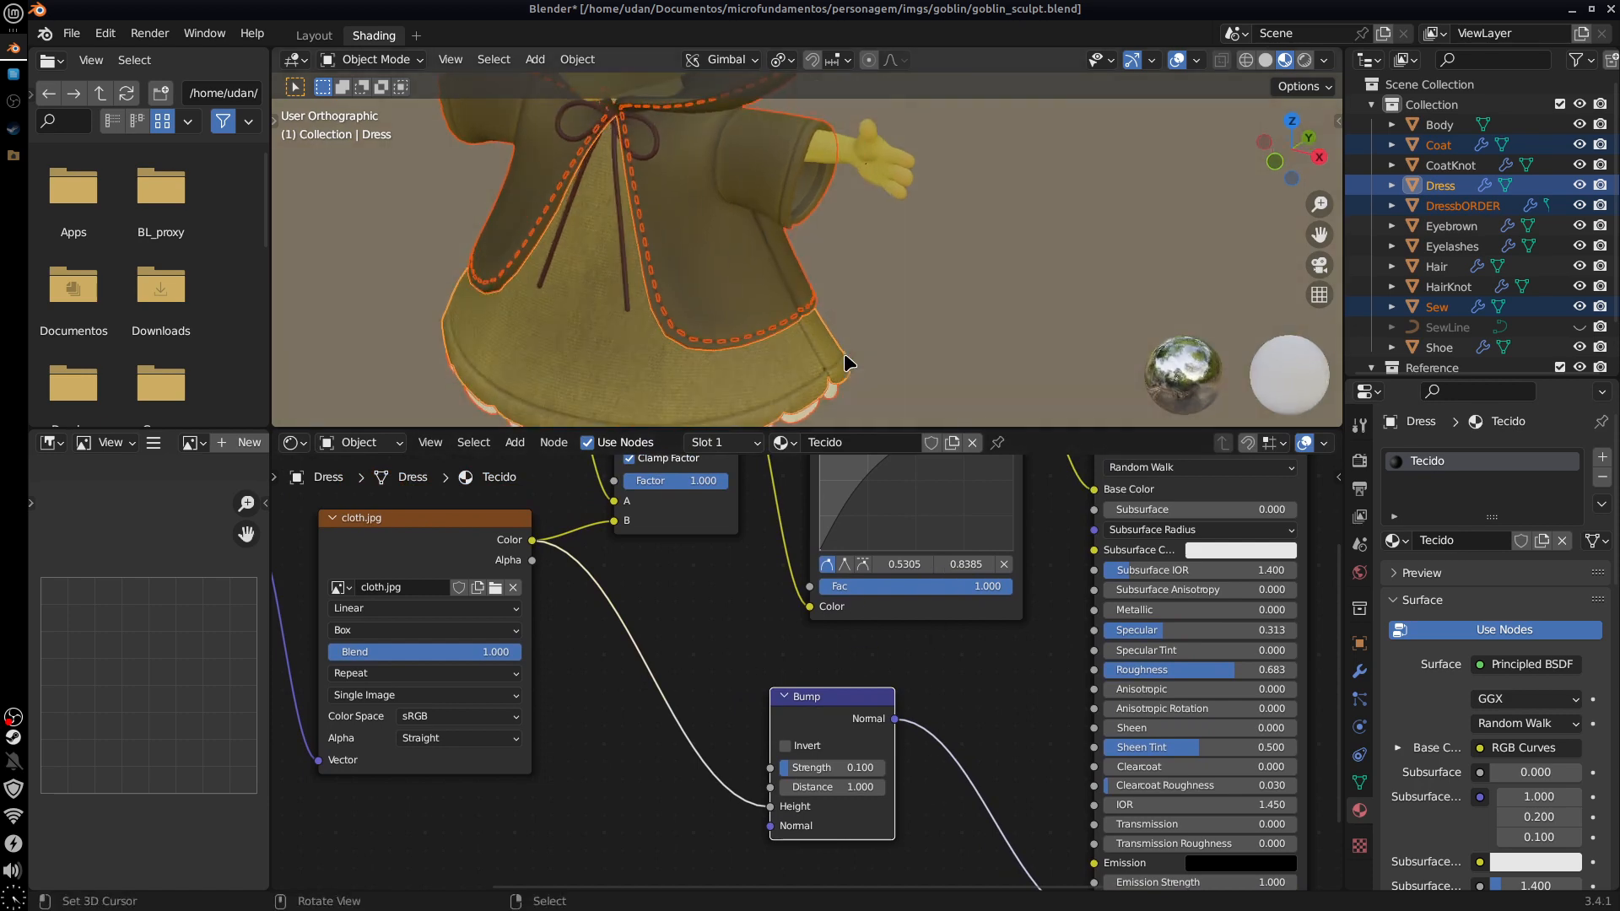
# Step: Assign the Tecido material to the coat in place of VertexColor and inspect its fabric
pyautogui.click(782, 279)
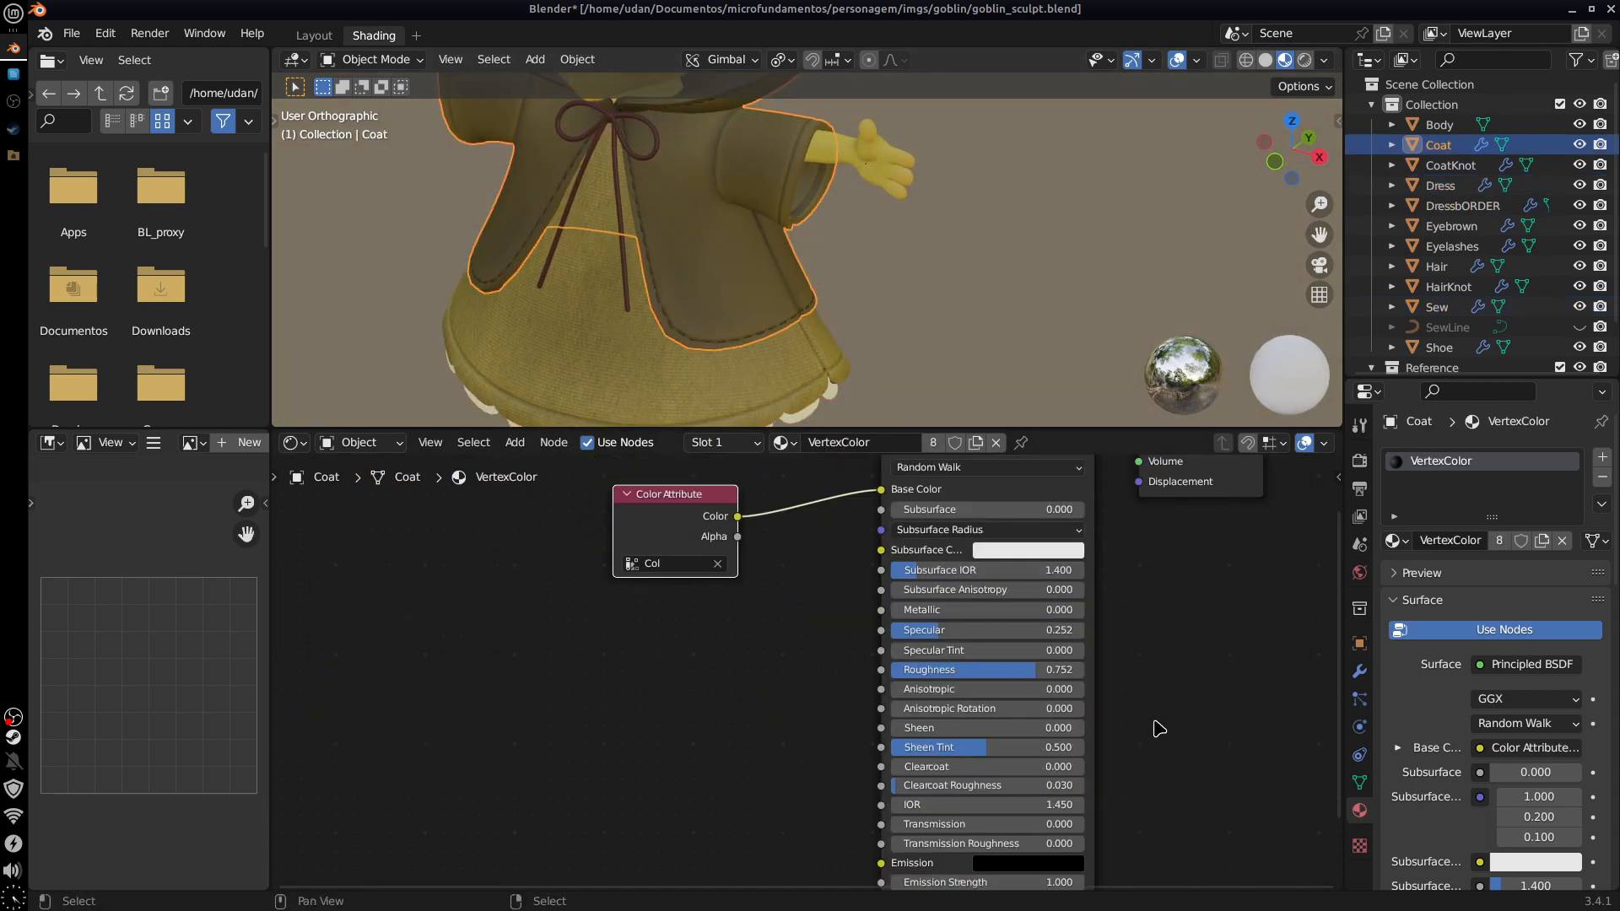
pyautogui.moveTo(776, 700); pyautogui.dragTo(669, 752, button='middle')
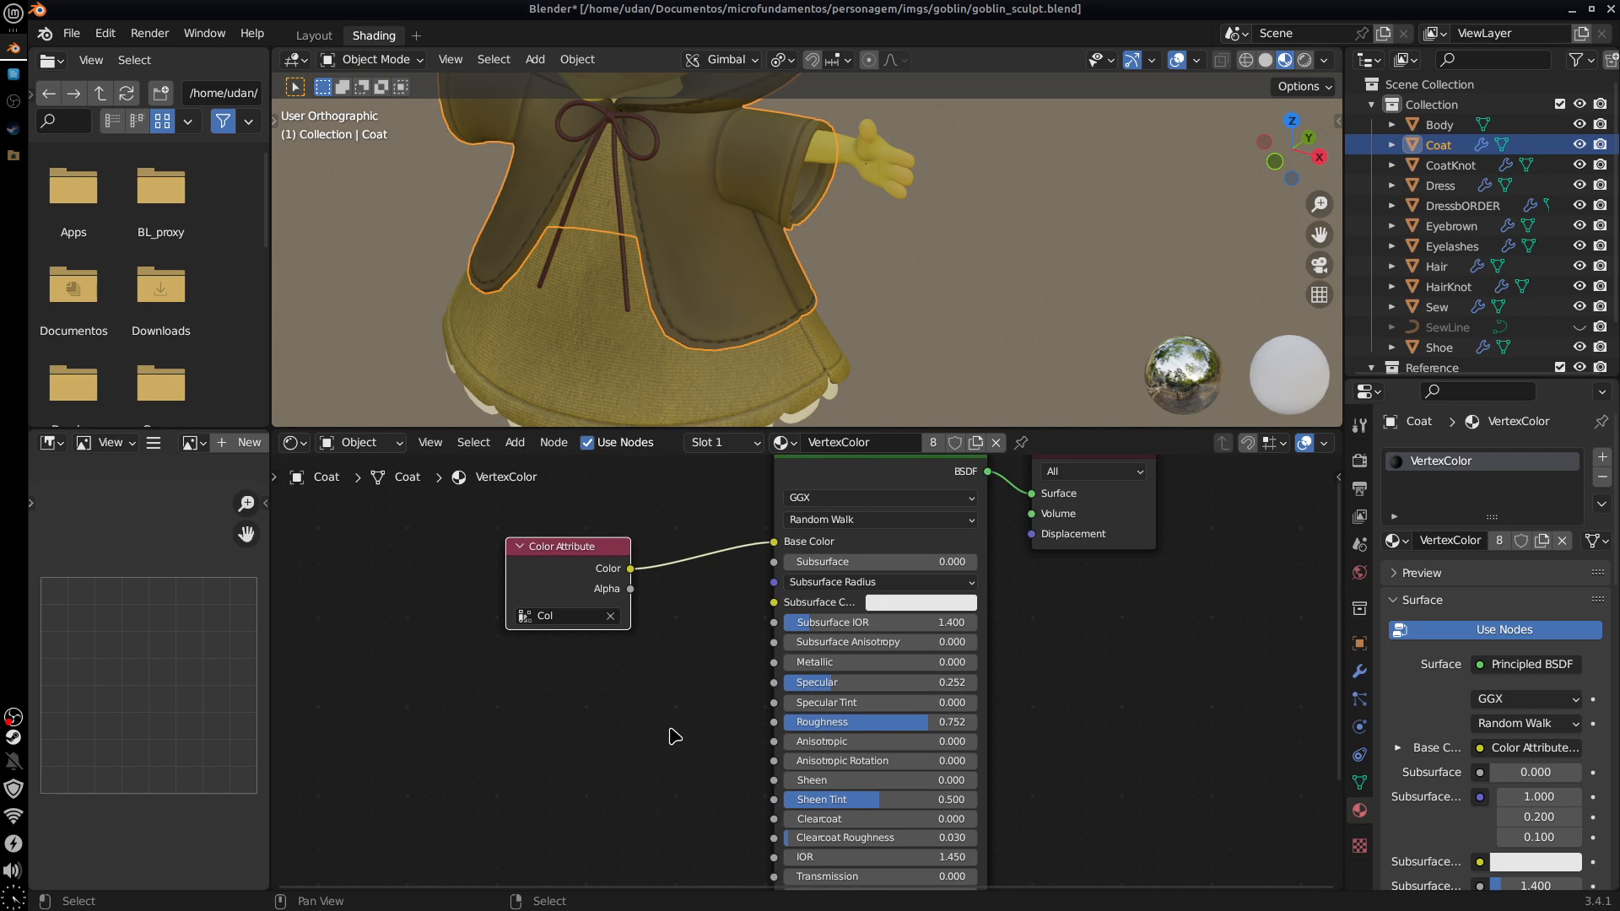
pyautogui.click(1407, 544)
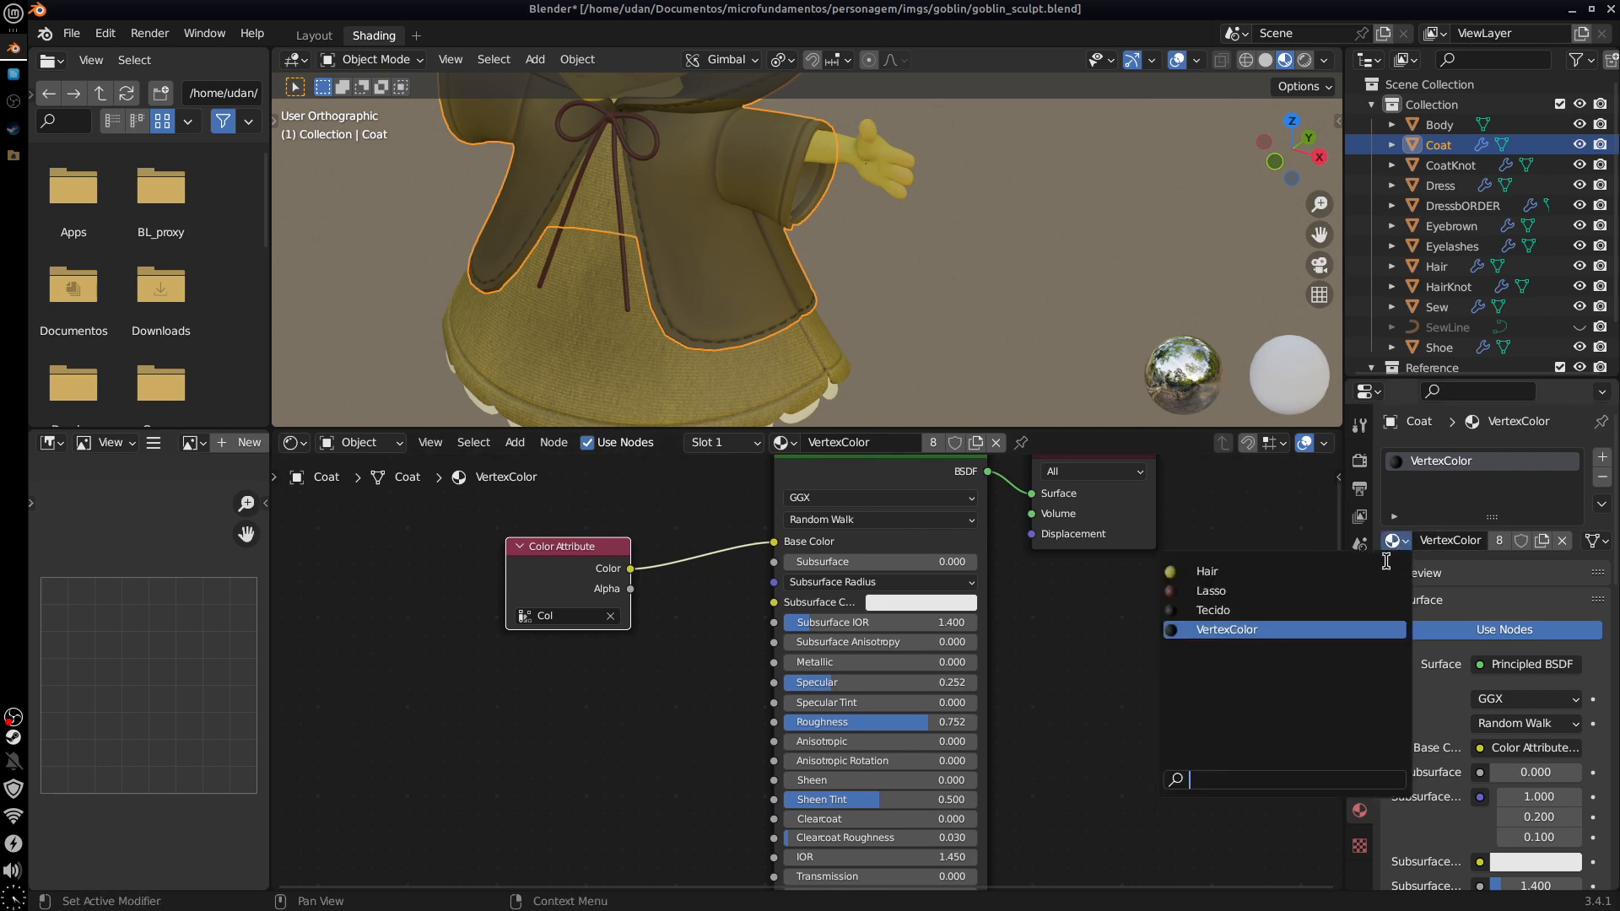
pyautogui.click(1275, 611)
pyautogui.scroll(6, 860, 275)
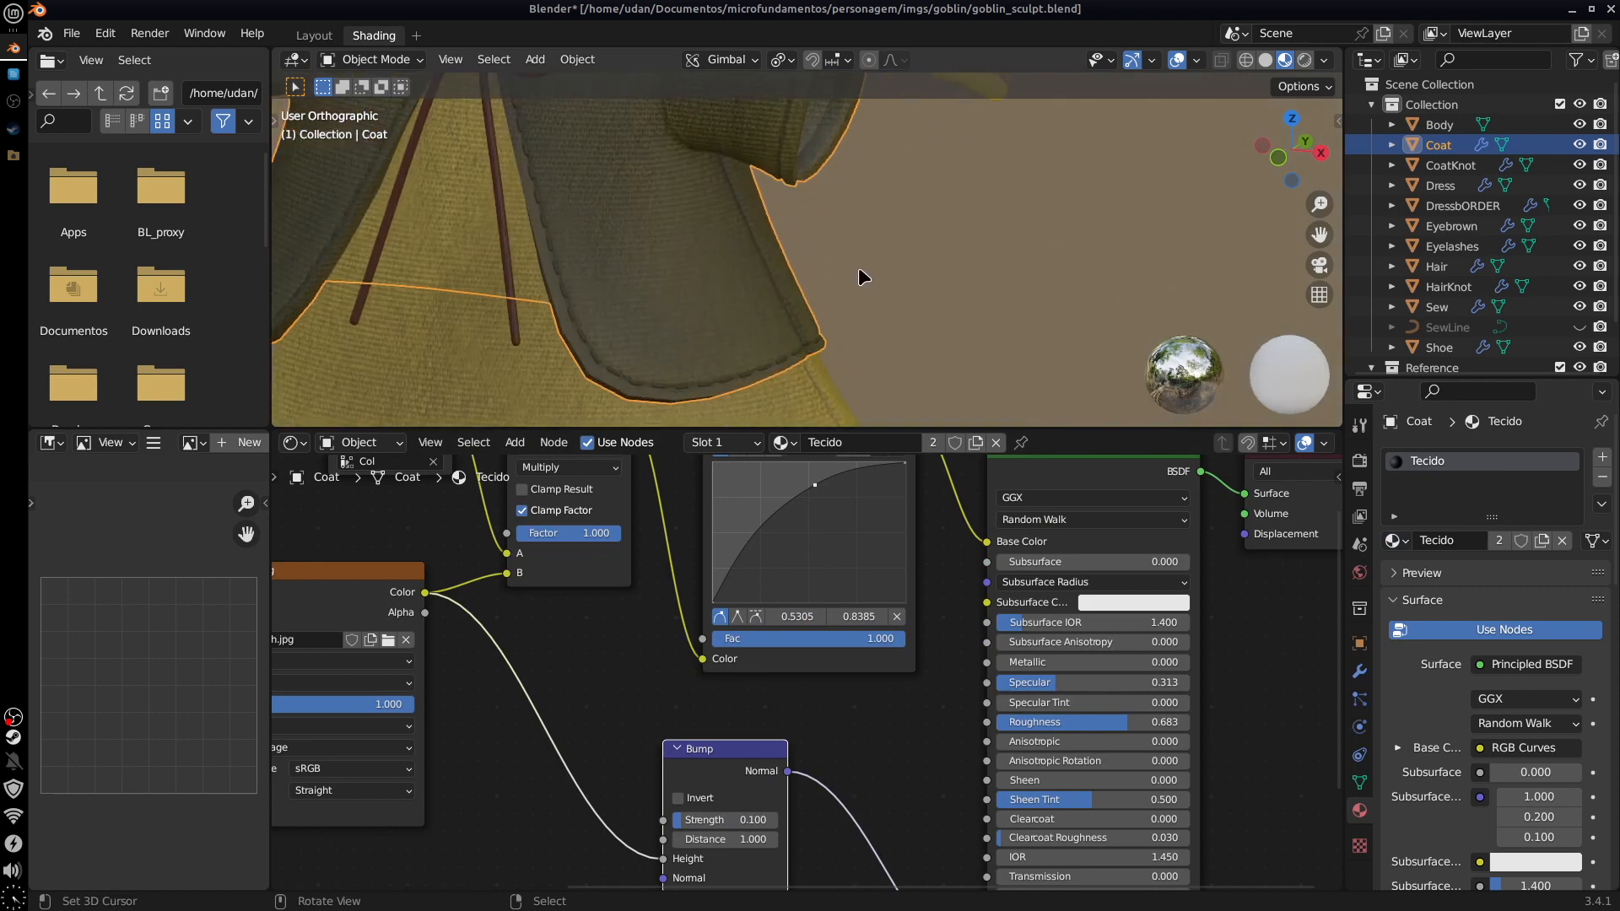
pyautogui.keyDown('shift'); pyautogui.moveTo(960, 367); pyautogui.dragTo(985, 388, button='middle'); pyautogui.keyUp('shift')
pyautogui.moveTo(979, 319); pyautogui.dragTo(1005, 324, button='middle')
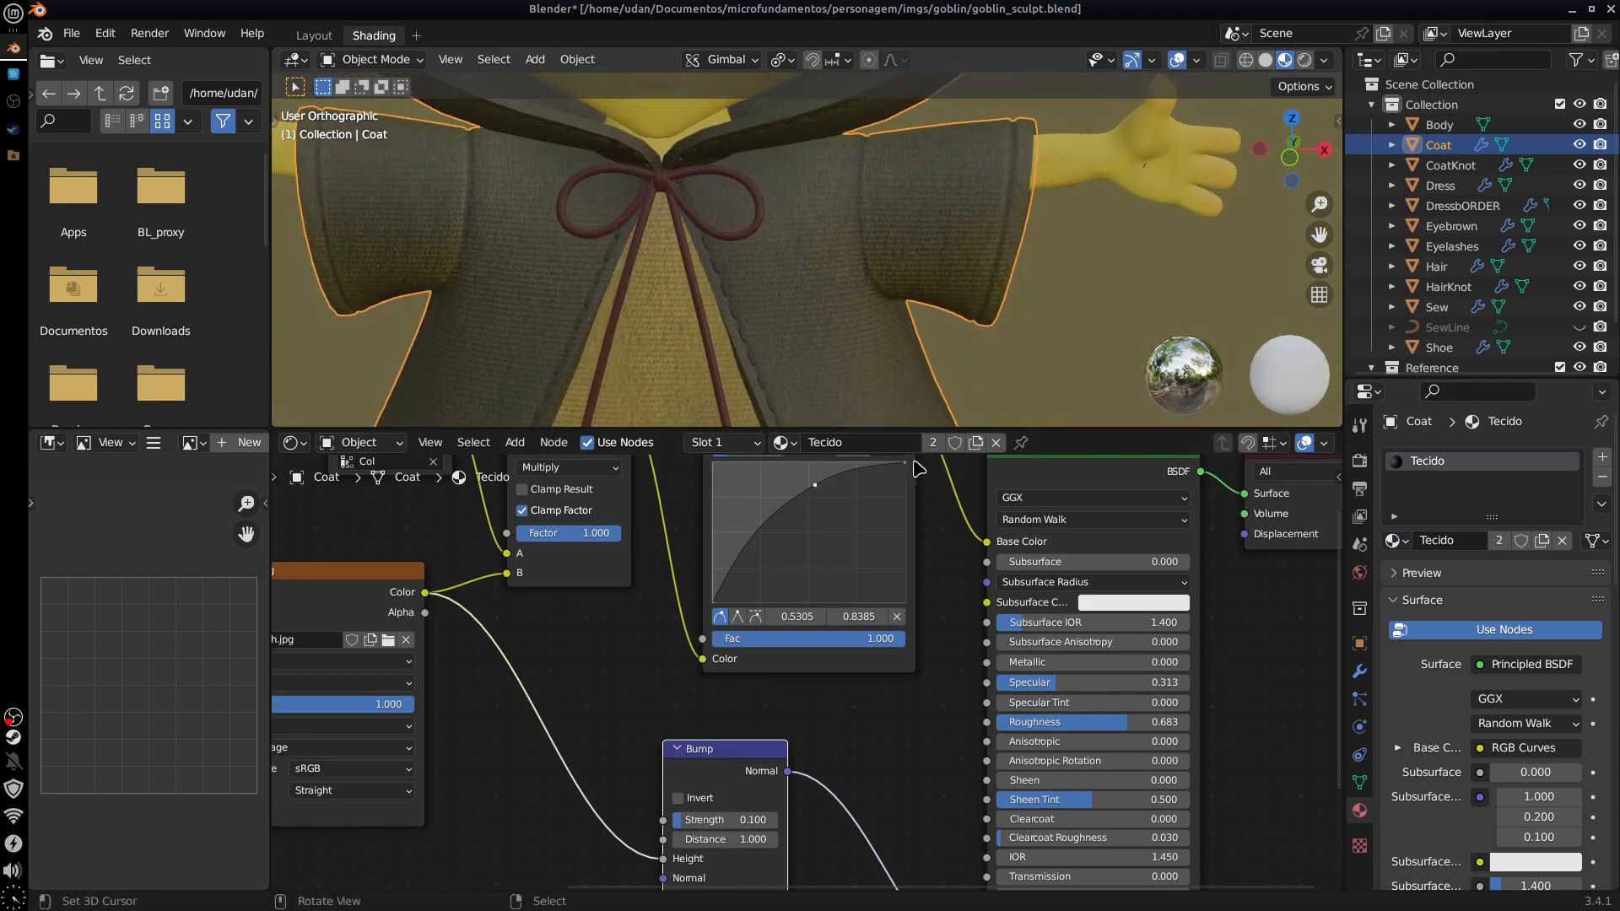
# Step: Select the coat's knot and check its Lasso material
pyautogui.click(756, 206)
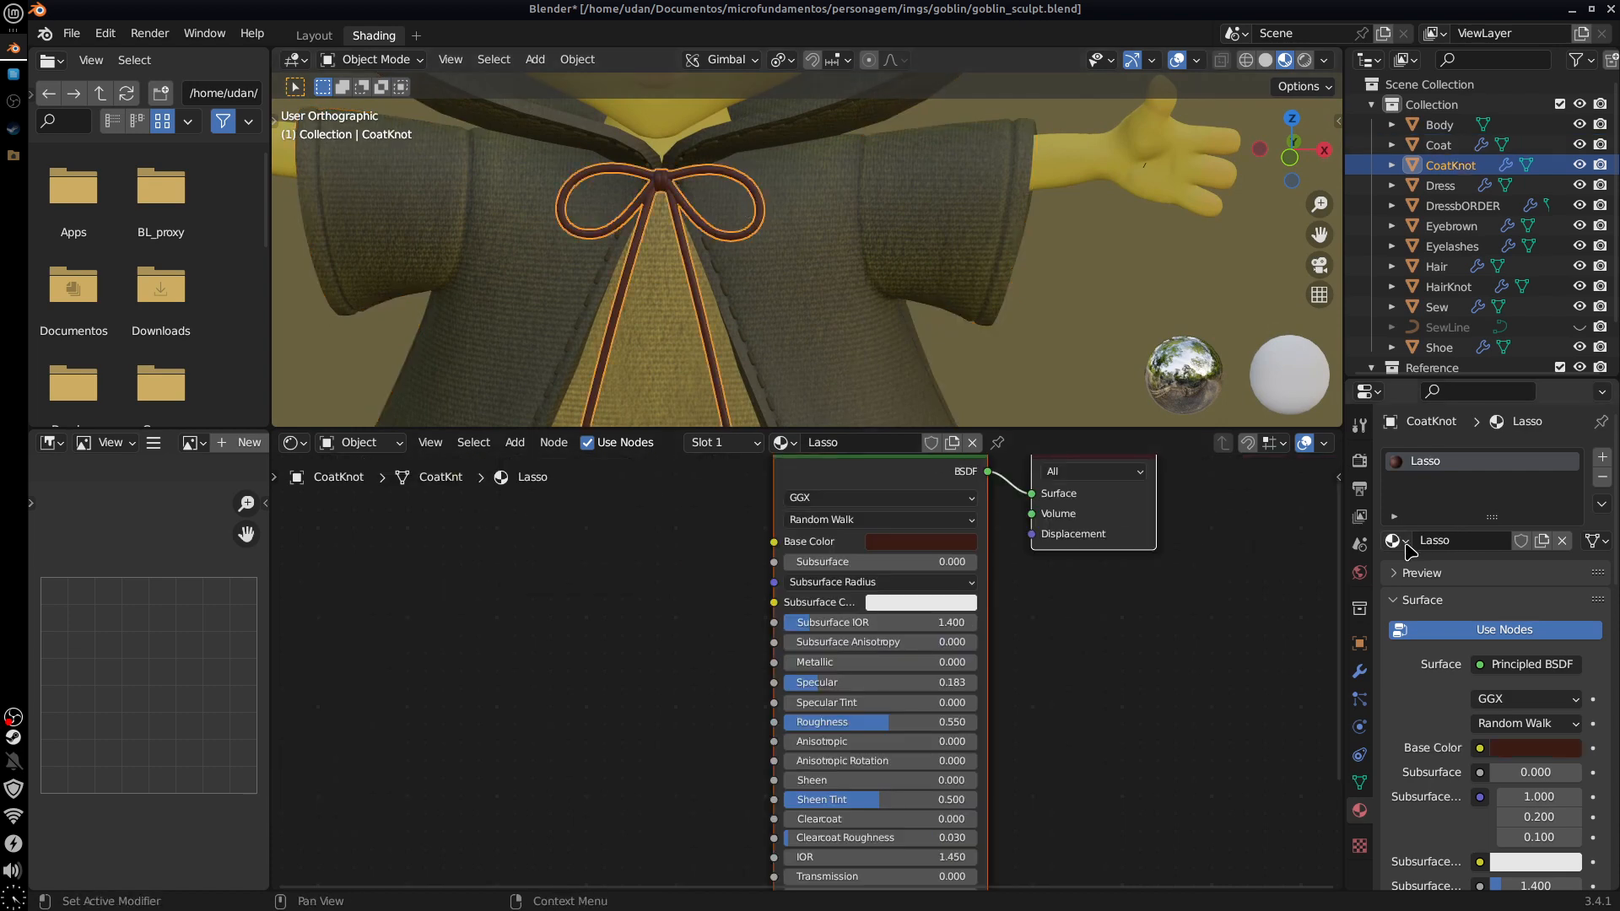
pyautogui.moveTo(1130, 664); pyautogui.dragTo(1134, 728, button='middle')
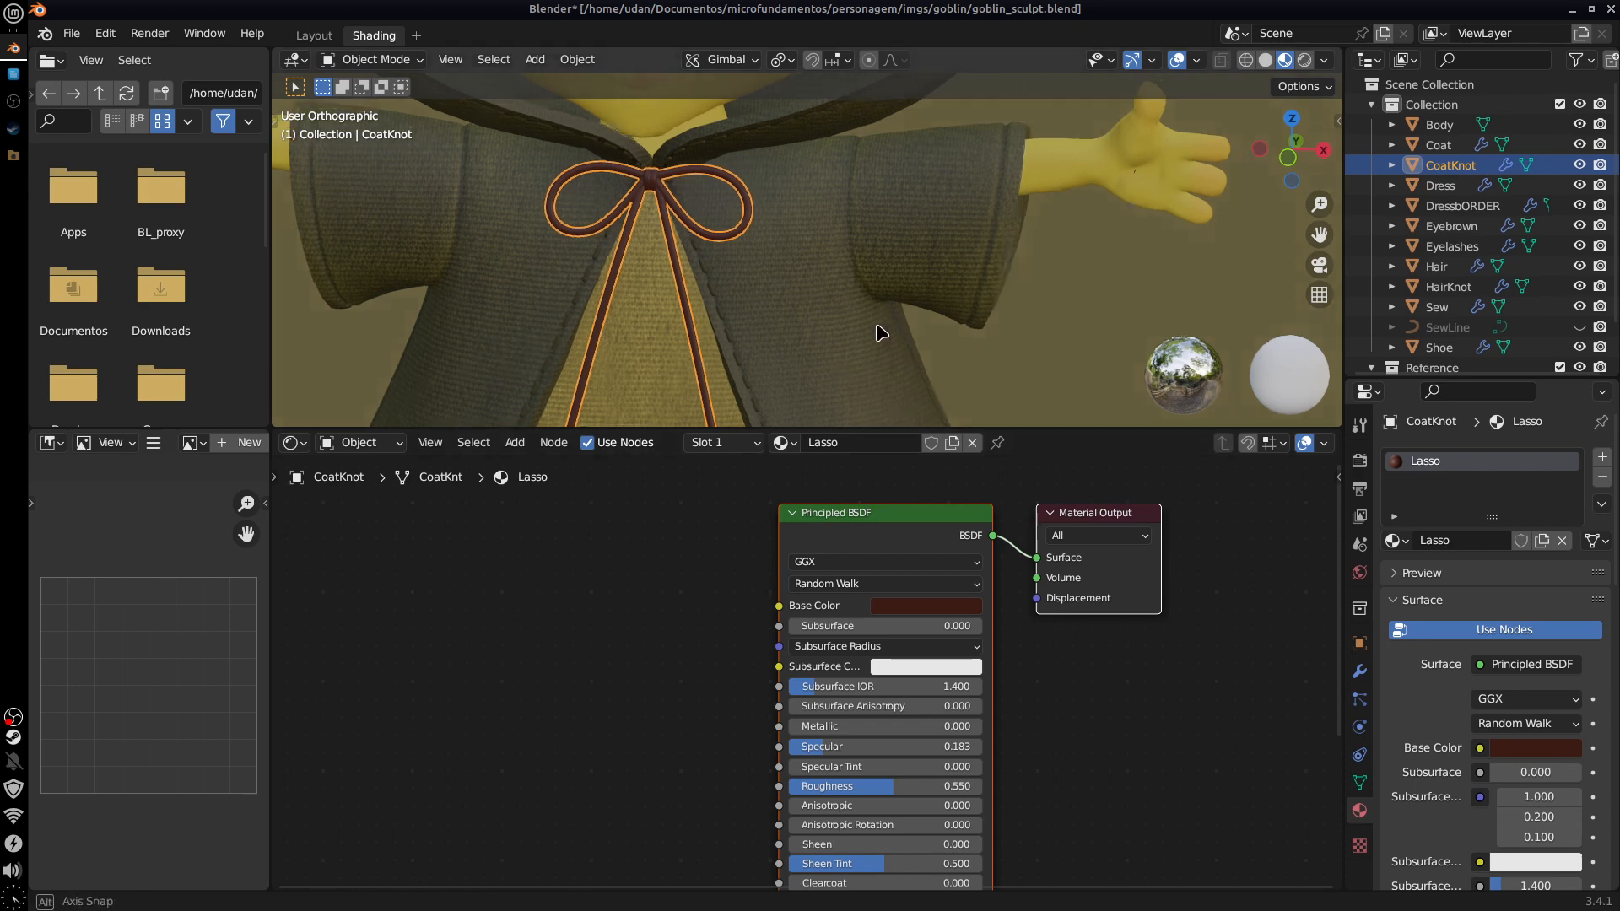
pyautogui.moveTo(879, 336); pyautogui.dragTo(781, 343, button='middle')
# Step: Select the coat and move the combined RGB Curves point of Tecido to about 0.40, 0.91
pyautogui.click(782, 343)
pyautogui.moveTo(1162, 609)
pyautogui.mouseDown(button='middle')
pyautogui.moveTo(1187, 615)
pyautogui.moveTo(1165, 626)
pyautogui.mouseUp(button='middle')
pyautogui.moveTo(954, 329); pyautogui.dragTo(1020, 299, button='middle')
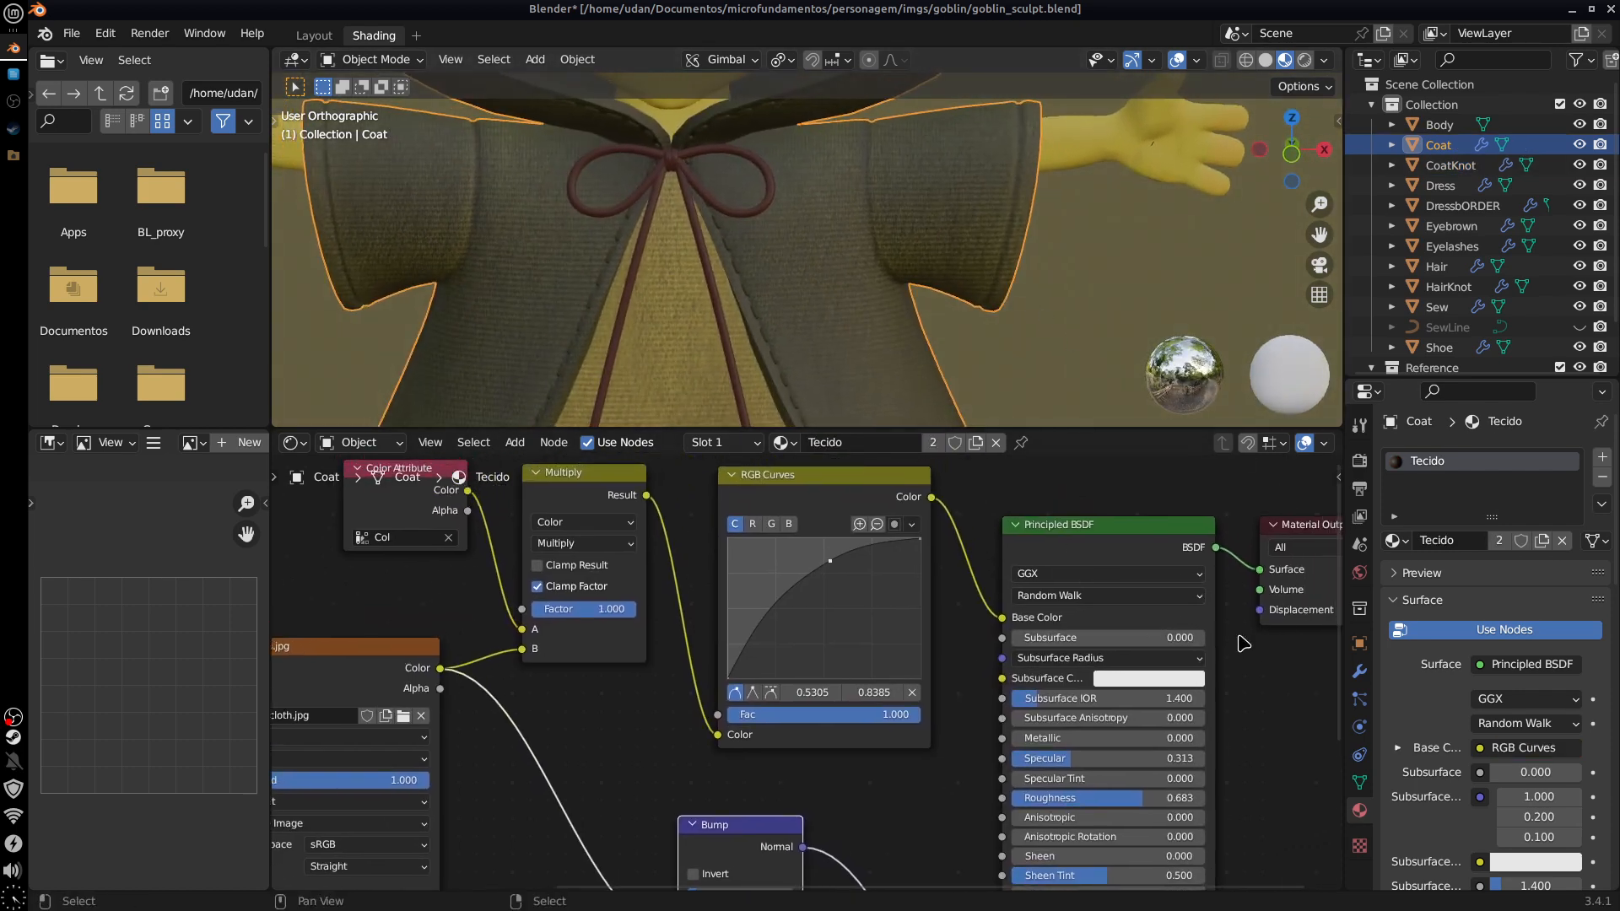
pyautogui.moveTo(825, 573); pyautogui.dragTo(810, 557)
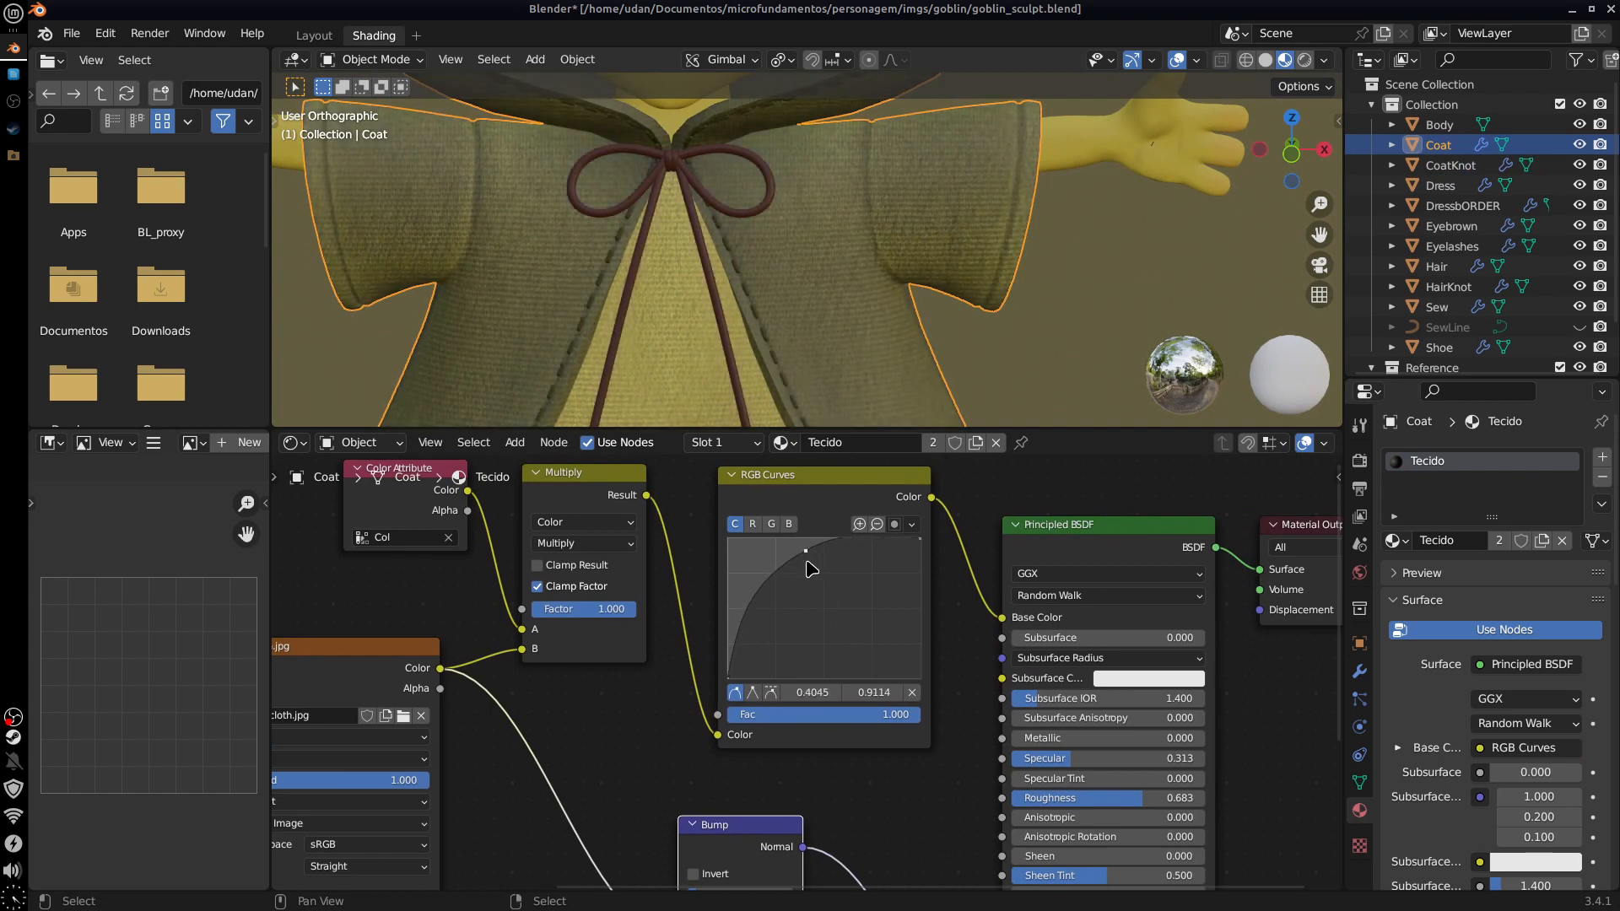
# Step: Show the Front reference image behind the character in front view to compare the clothing colours
pyautogui.press('KP_1')
pyautogui.scroll(-5, 1005, 306)
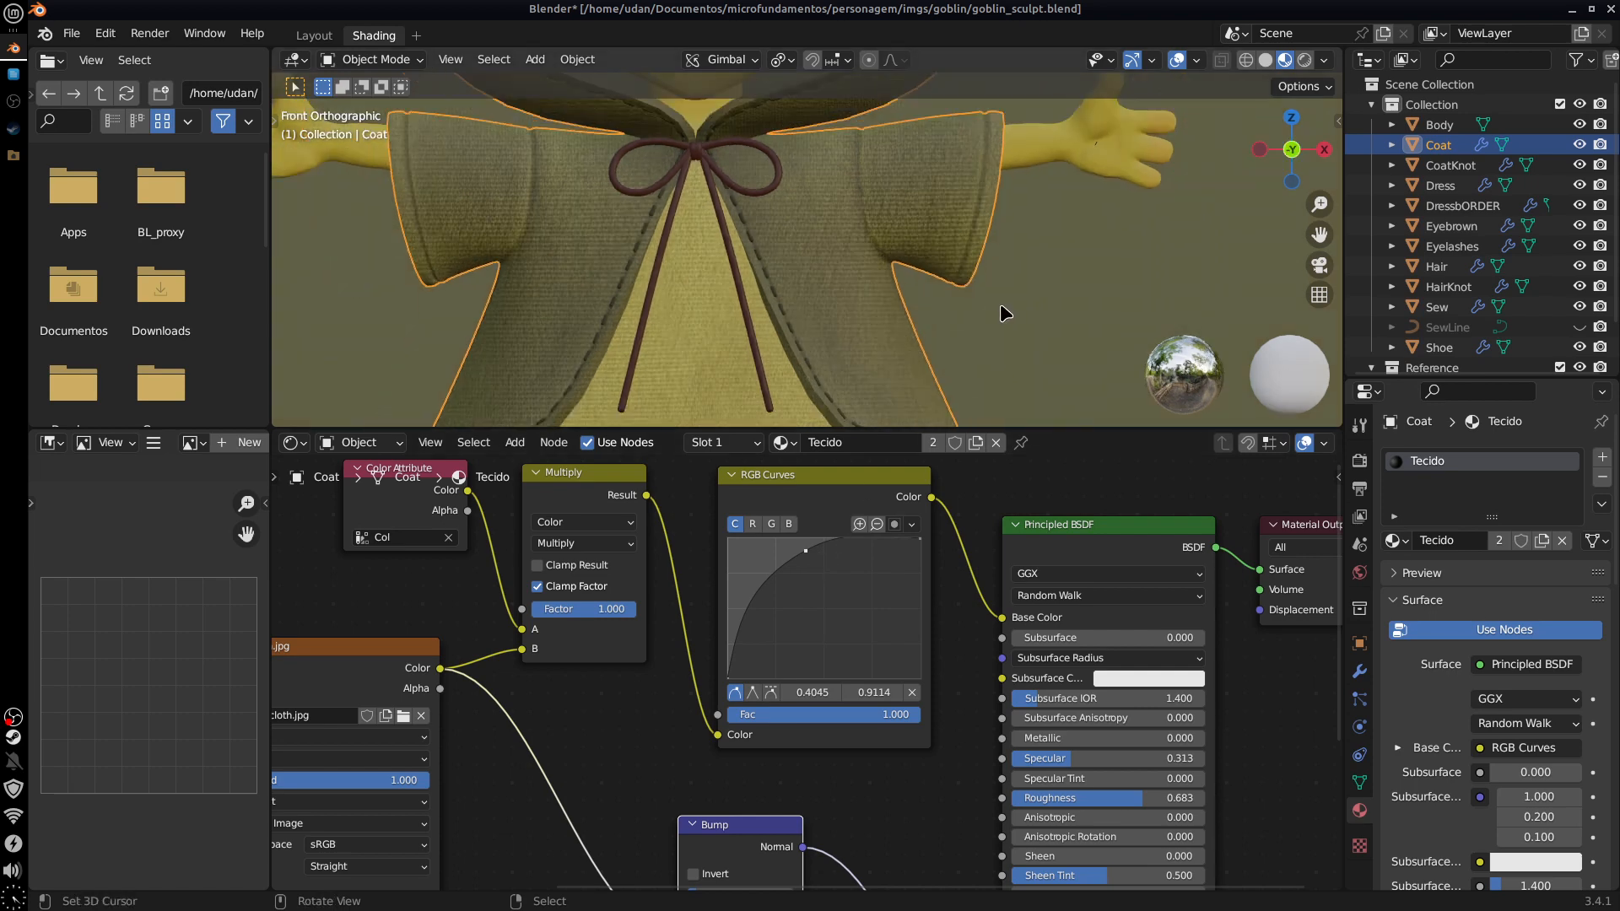
pyautogui.moveTo(1457, 382); pyautogui.dragTo(1457, 596)
pyautogui.click(1580, 387)
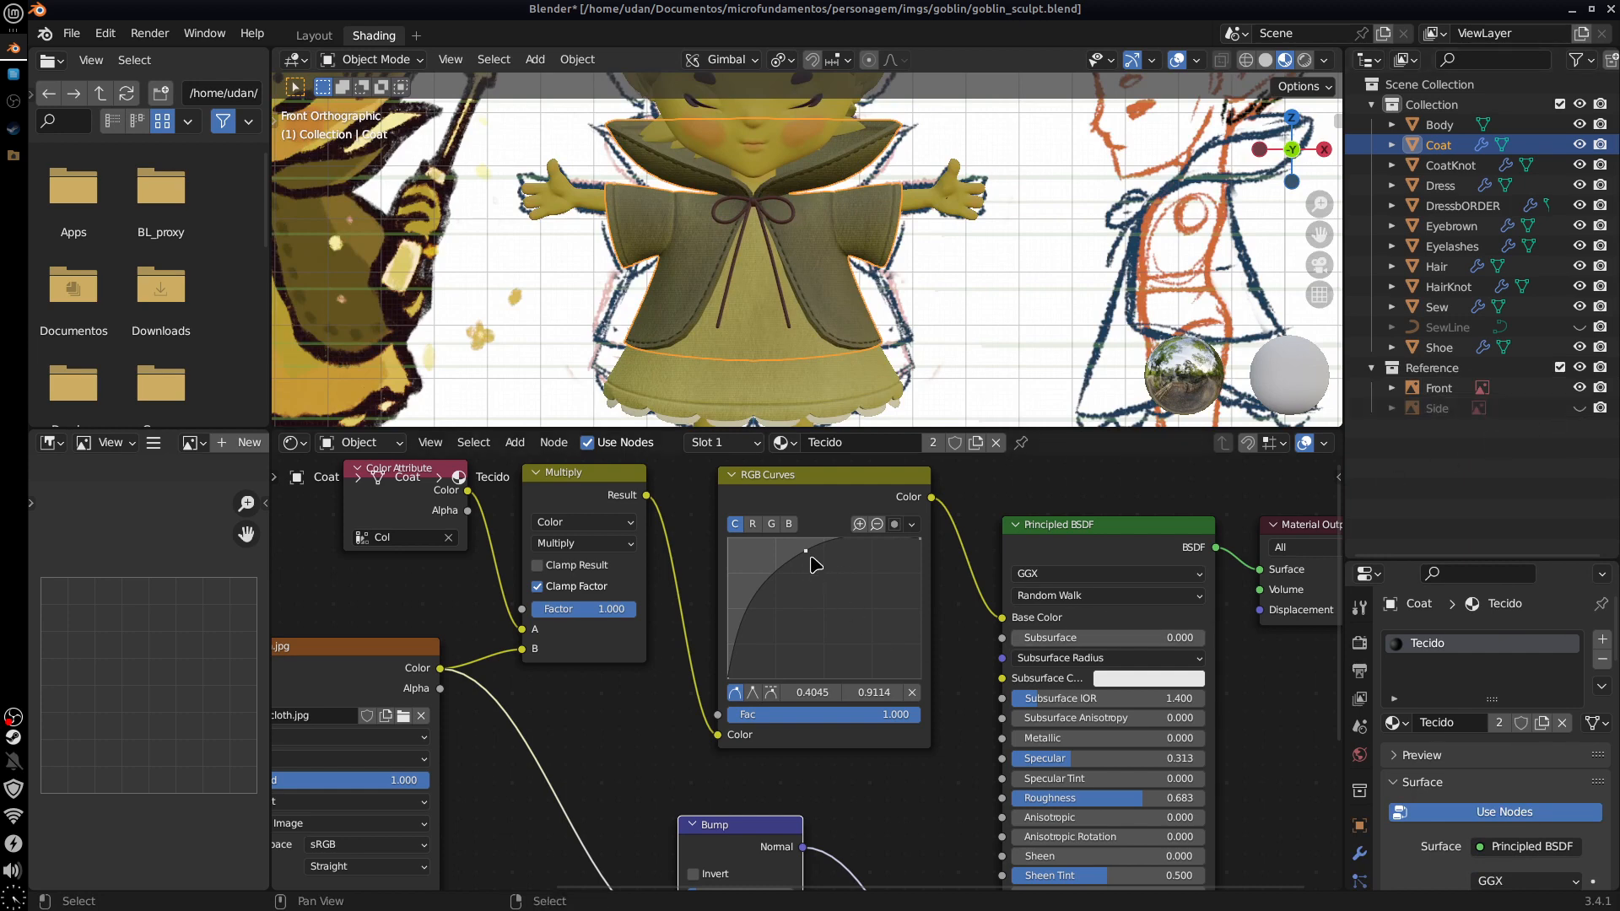
# Step: Fine-tune Tecido's RGB Curves against the reference, restoring the red curve's end point and adding a green point at about 0.59, 0.63
pyautogui.moveTo(811, 557); pyautogui.dragTo(808, 567)
pyautogui.click(758, 524)
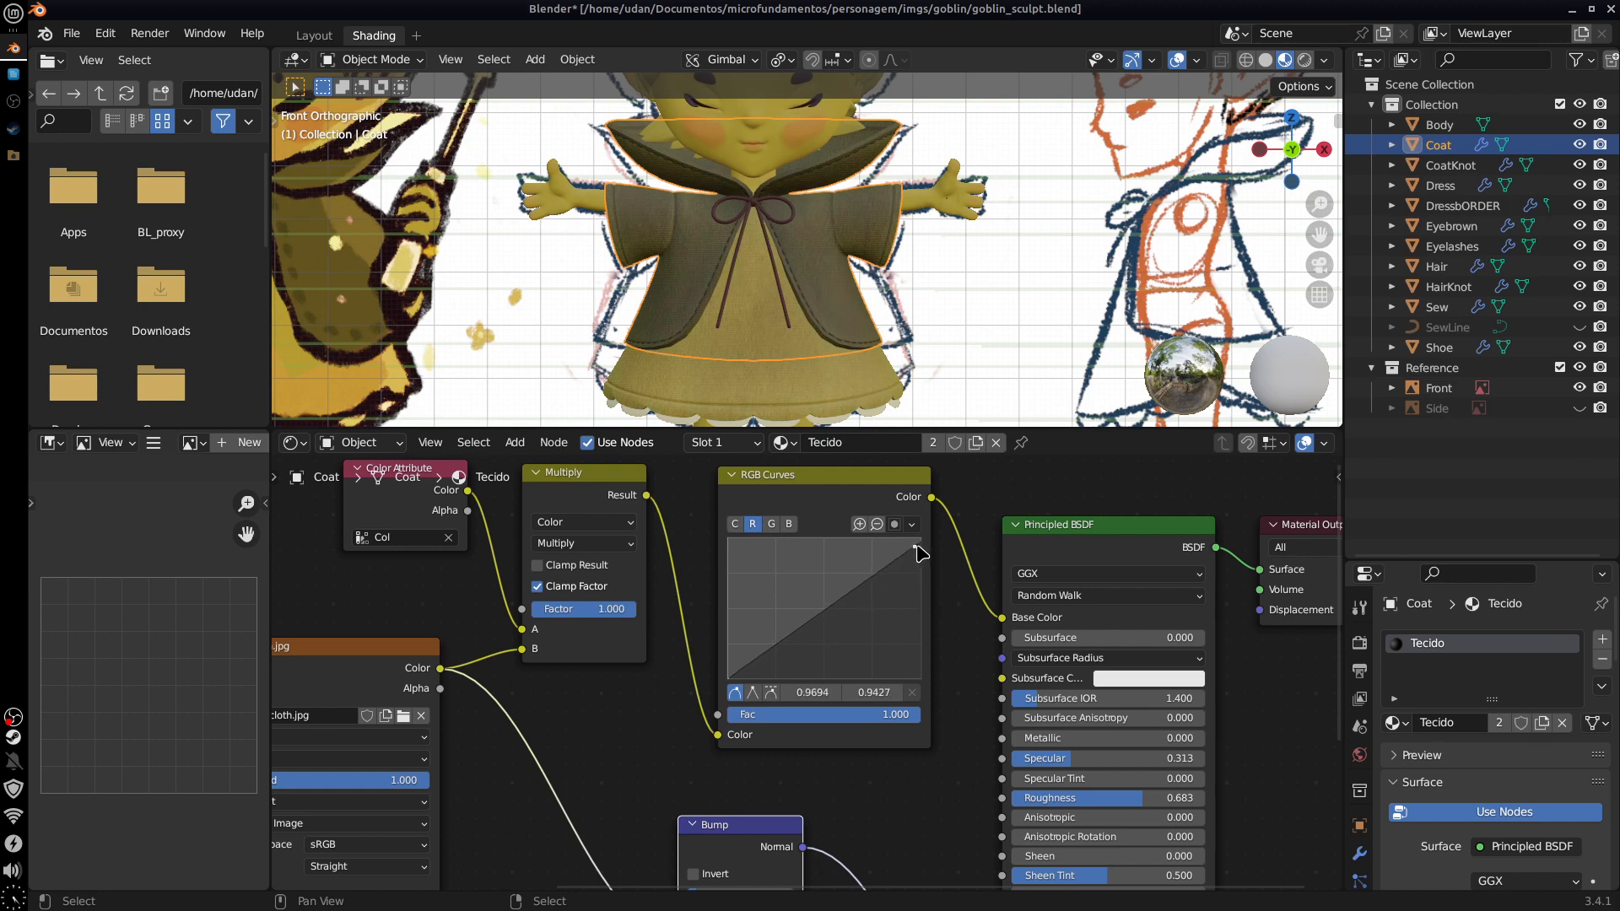
pyautogui.moveTo(916, 545); pyautogui.dragTo(928, 536)
pyautogui.moveTo(827, 609); pyautogui.dragTo(843, 597)
pyautogui.click(771, 524)
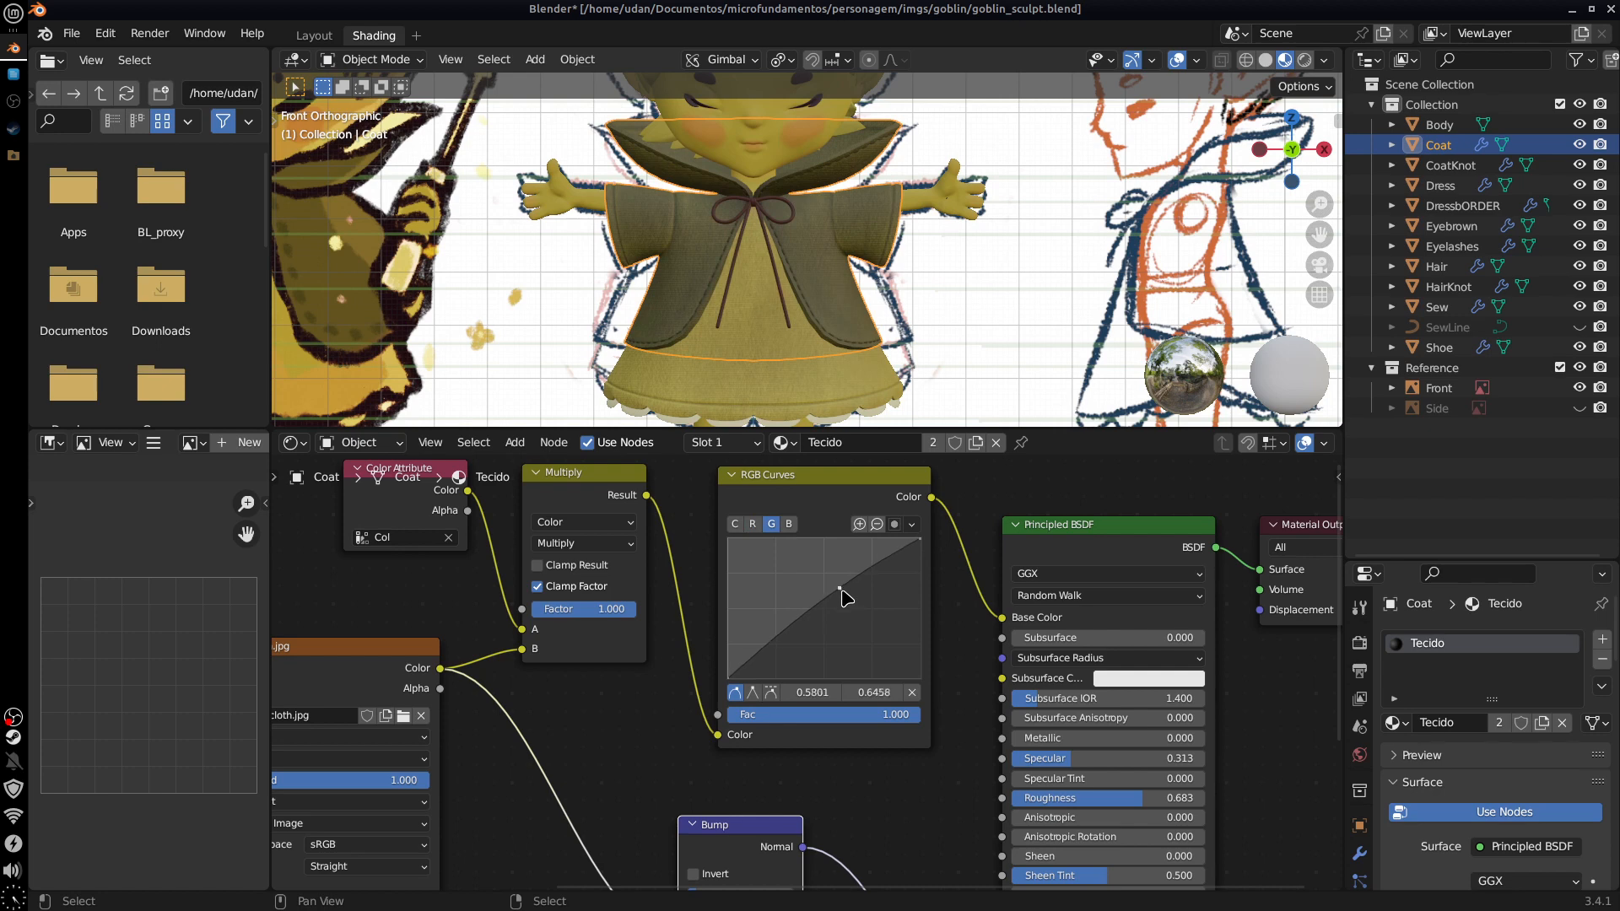
pyautogui.keyDown('shift'); pyautogui.moveTo(820, 322); pyautogui.dragTo(894, 393, button='middle'); pyautogui.keyUp('shift')
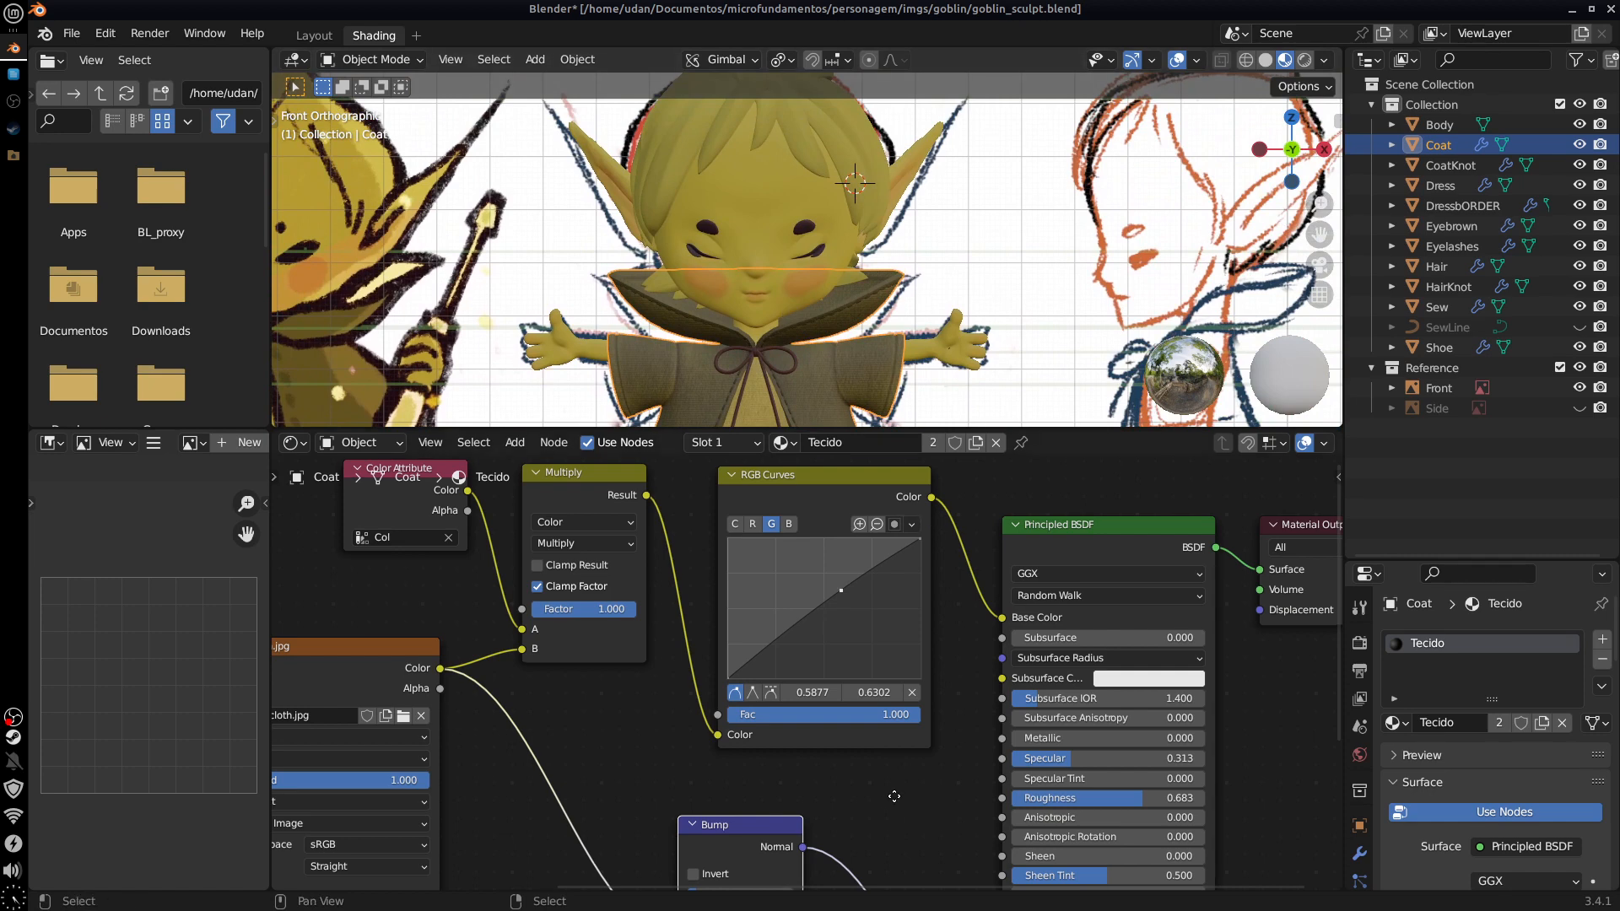
pyautogui.moveTo(895, 797); pyautogui.dragTo(860, 789, button='middle')
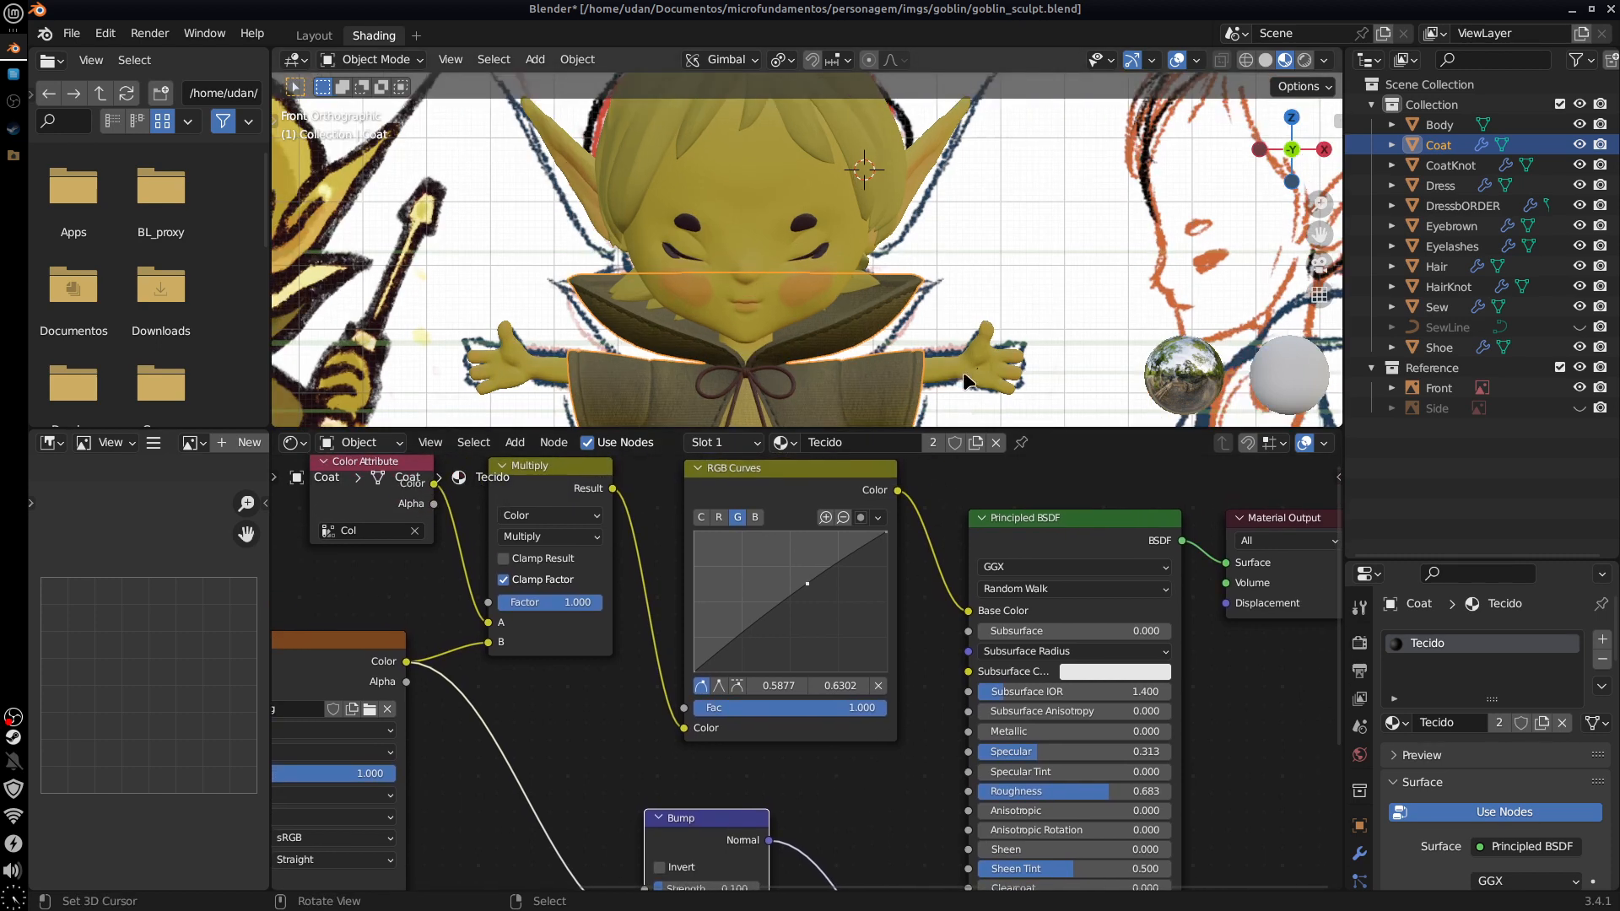
# Step: Select the dress border and assign the Tecido material to it in place of VertexColor
pyautogui.keyDown('shift'); pyautogui.moveTo(962, 384); pyautogui.dragTo(976, 261, button='middle'); pyautogui.keyUp('shift')
pyautogui.moveTo(992, 361); pyautogui.dragTo(894, 375, button='middle')
pyautogui.click(896, 397)
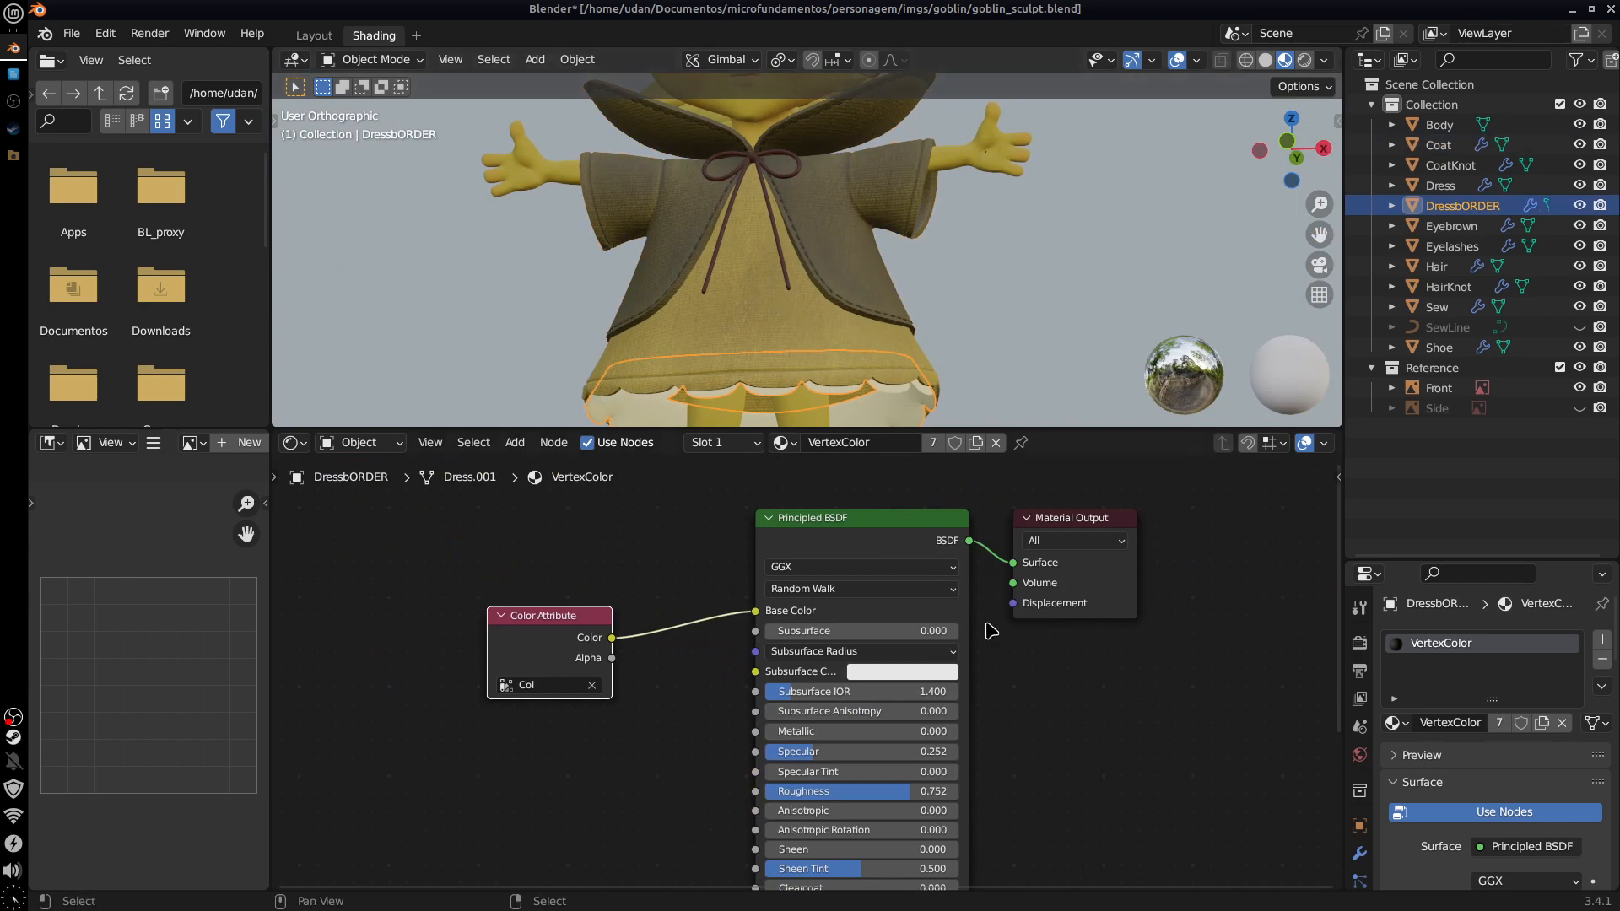
pyautogui.click(1397, 723)
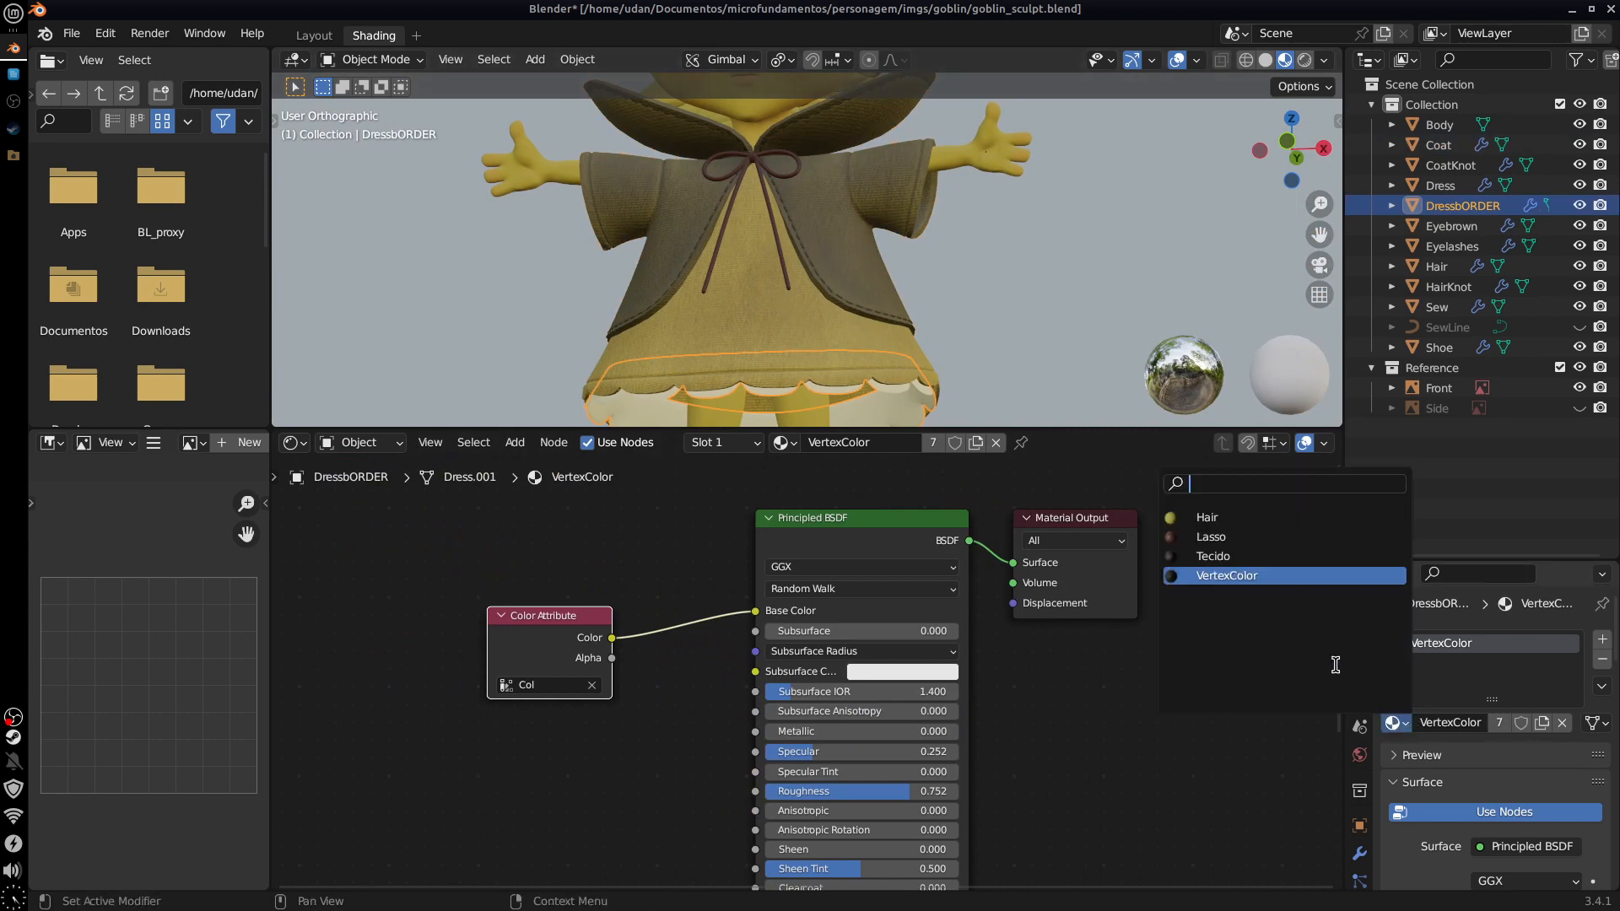
pyautogui.click(1240, 557)
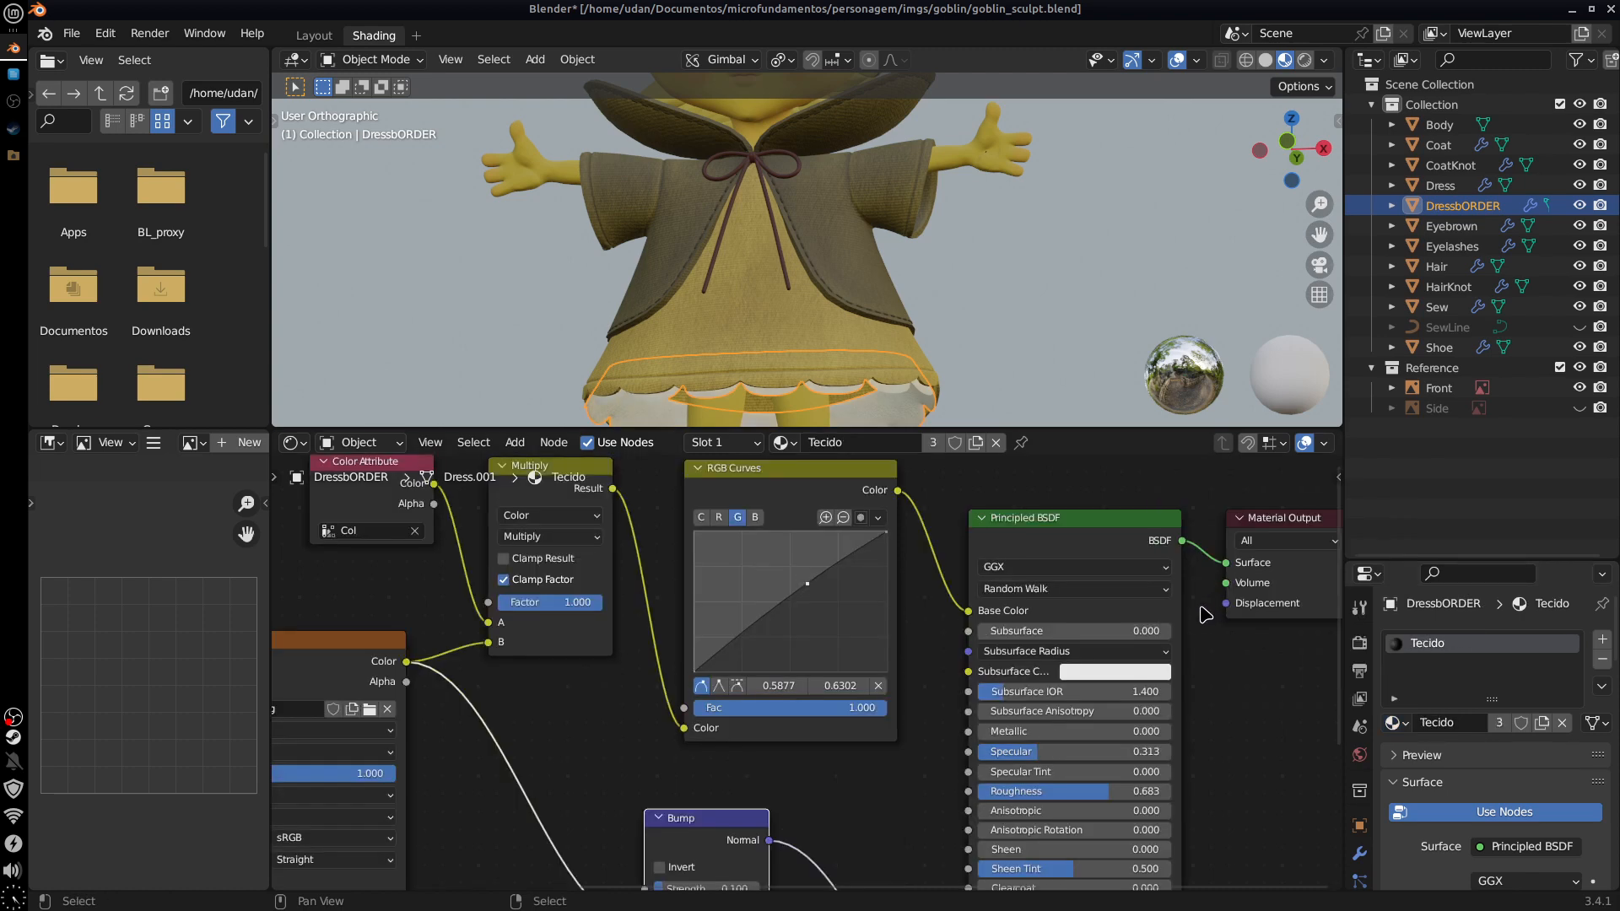
# Step: Inspect the dress border's fabric up close and compare the clothing colours with the Front reference in front view
pyautogui.press('KP_1')
pyautogui.scroll(-1, 984, 373)
pyautogui.keyDown('shift'); pyautogui.moveTo(984, 373); pyautogui.dragTo(927, 279, button='middle'); pyautogui.keyUp('shift')
pyautogui.scroll(2, 928, 285)
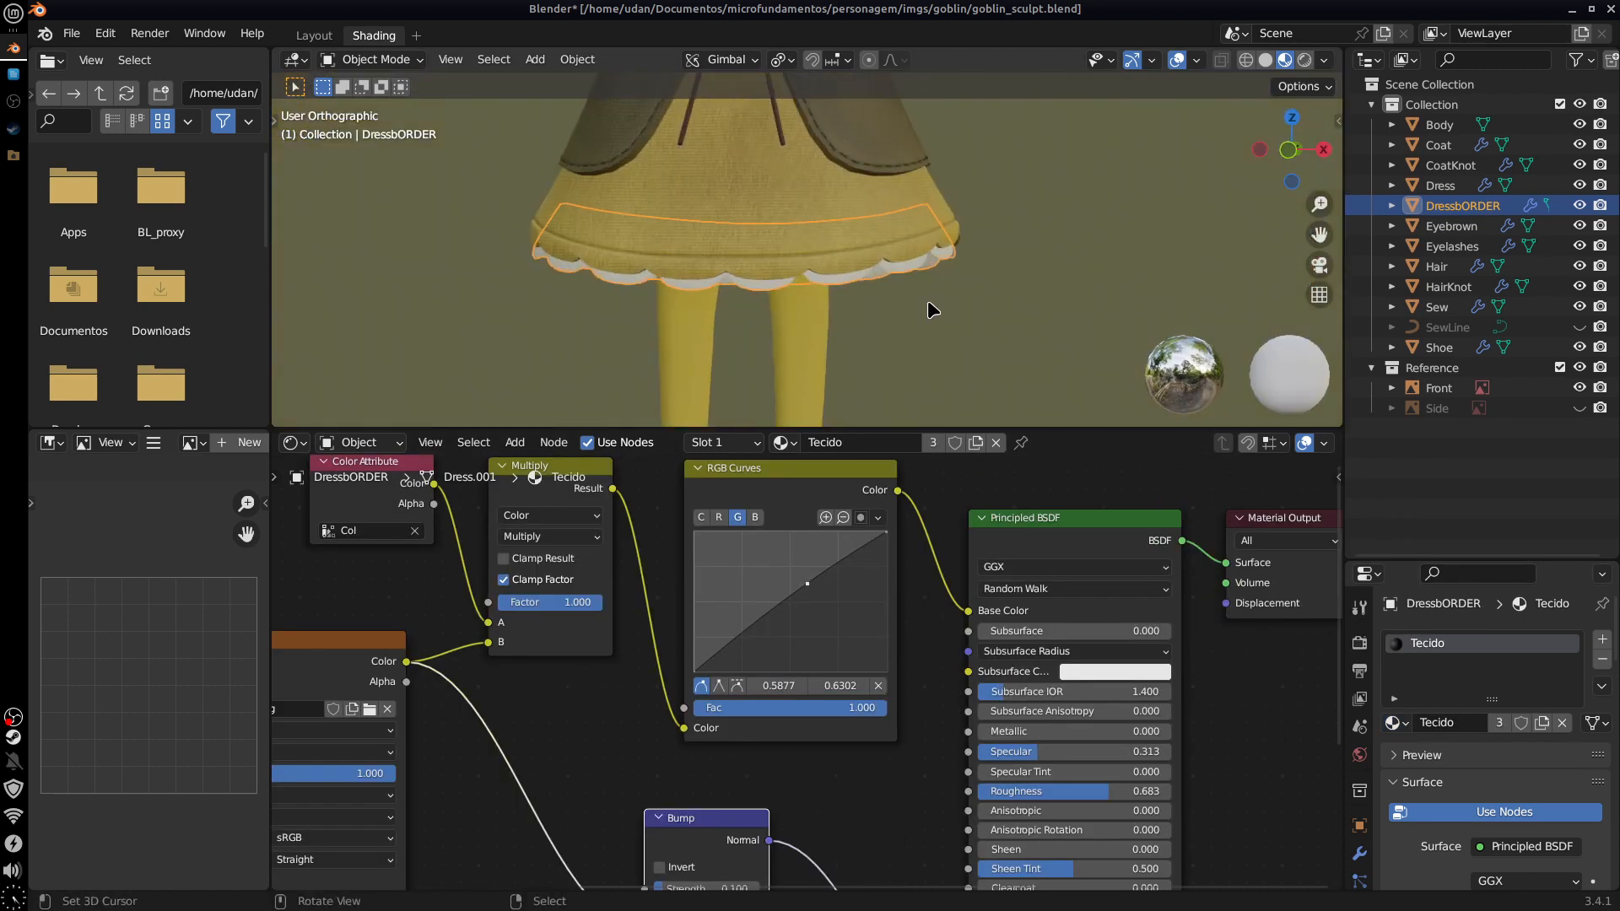
pyautogui.keyDown('shift'); pyautogui.moveTo(928, 336); pyautogui.dragTo(922, 201, button='middle'); pyautogui.keyUp('shift')
pyautogui.moveTo(933, 274); pyautogui.dragTo(793, 500, button='middle')
pyautogui.press('KP_1')
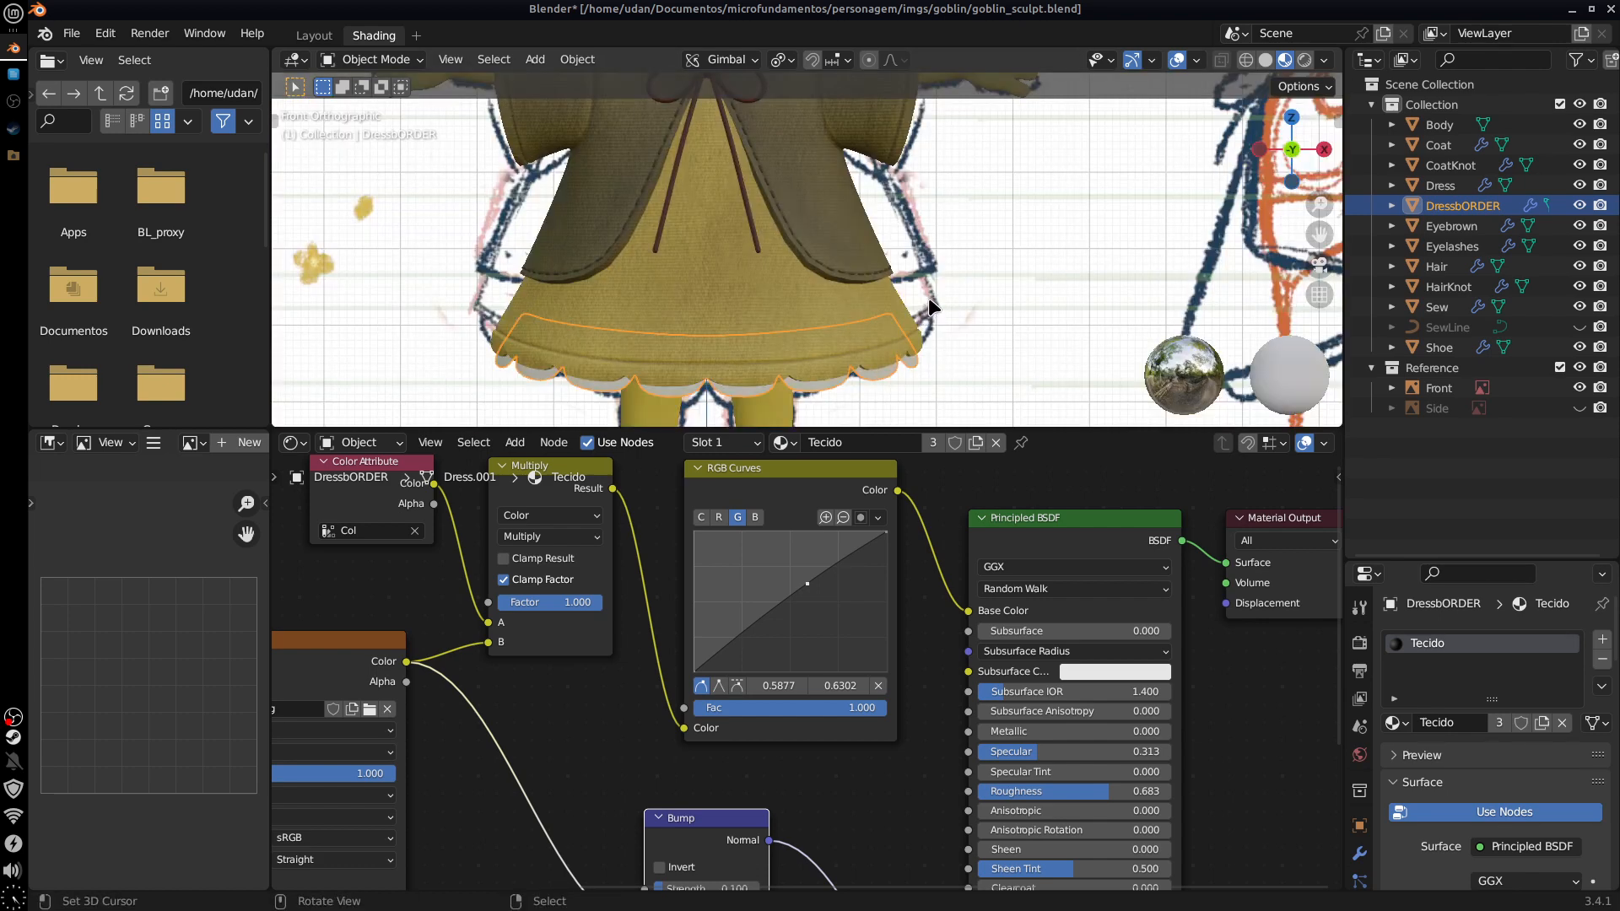
pyautogui.scroll(-3, 928, 297)
pyautogui.keyDown('shift'); pyautogui.moveTo(828, 318); pyautogui.dragTo(888, 356, button='middle'); pyautogui.keyUp('shift')
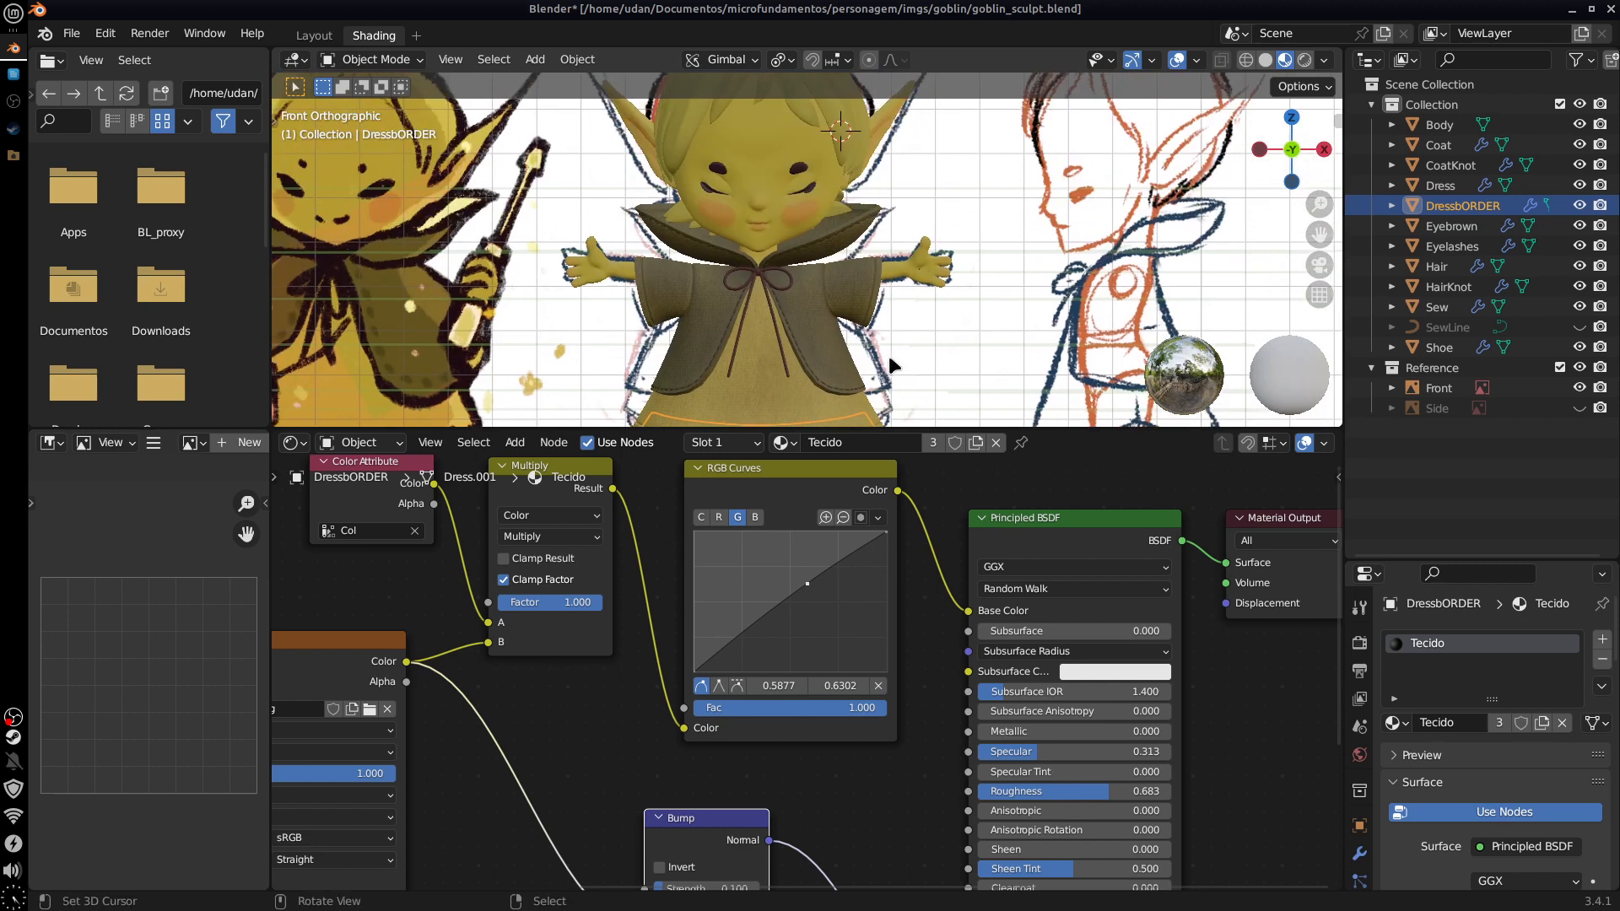
pyautogui.moveTo(1109, 718); pyautogui.dragTo(1070, 734, button='middle')
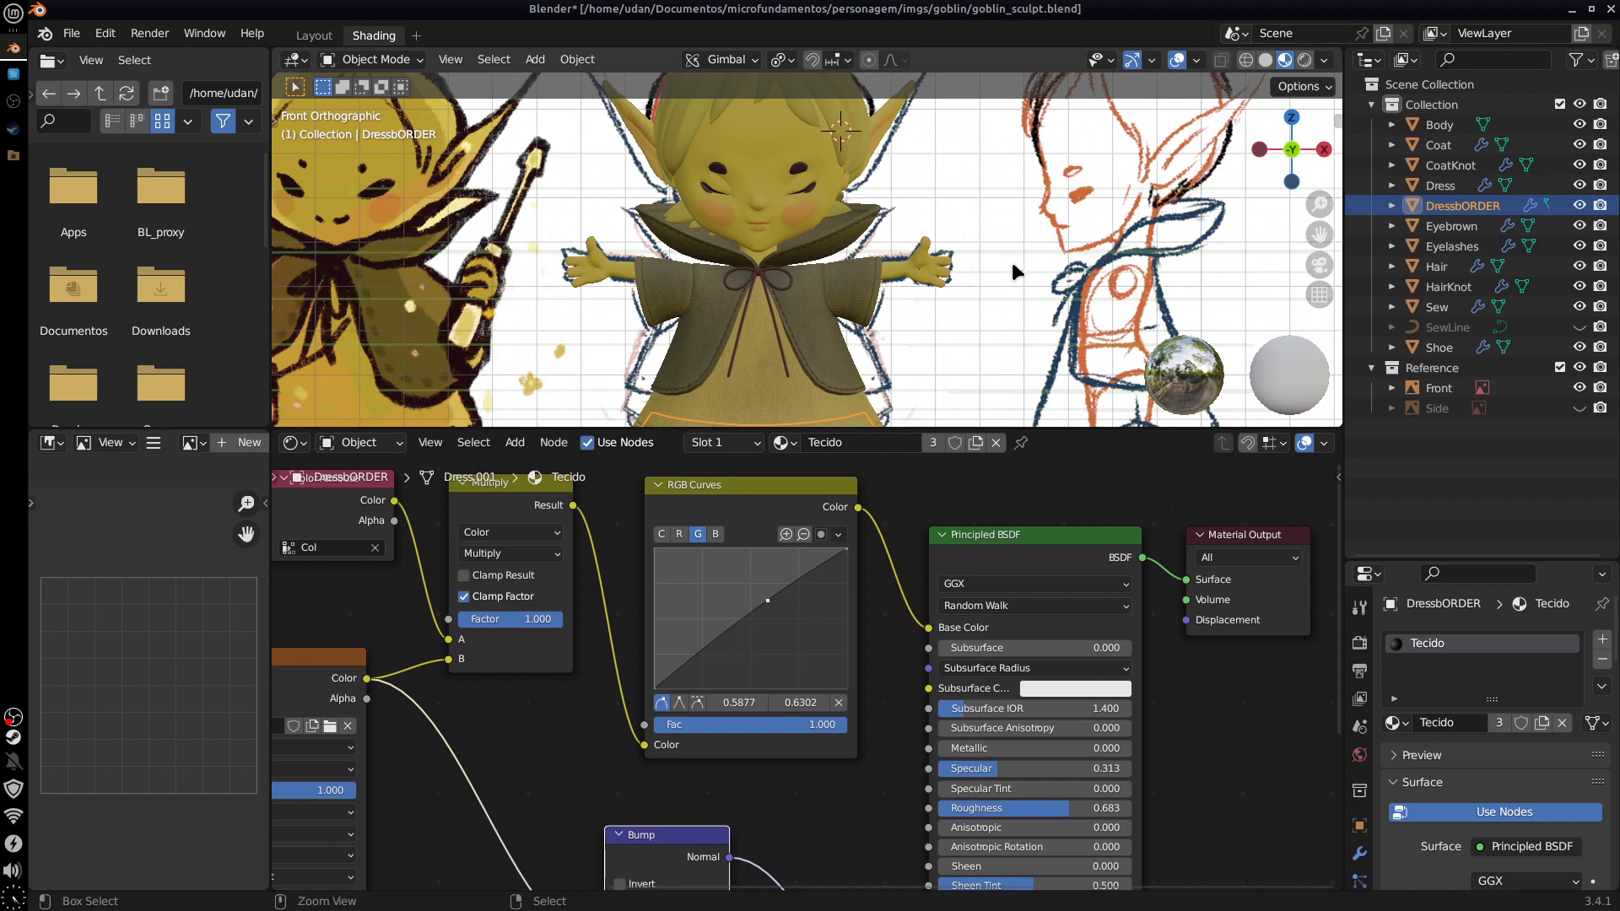
# Step: Save the file and review the whole character in the Layout workspace with viewport overlays hidden
pyautogui.hotkey('ctrl', 's')
pyautogui.click(319, 38)
pyautogui.moveTo(1003, 548); pyautogui.dragTo(899, 570, button='middle')
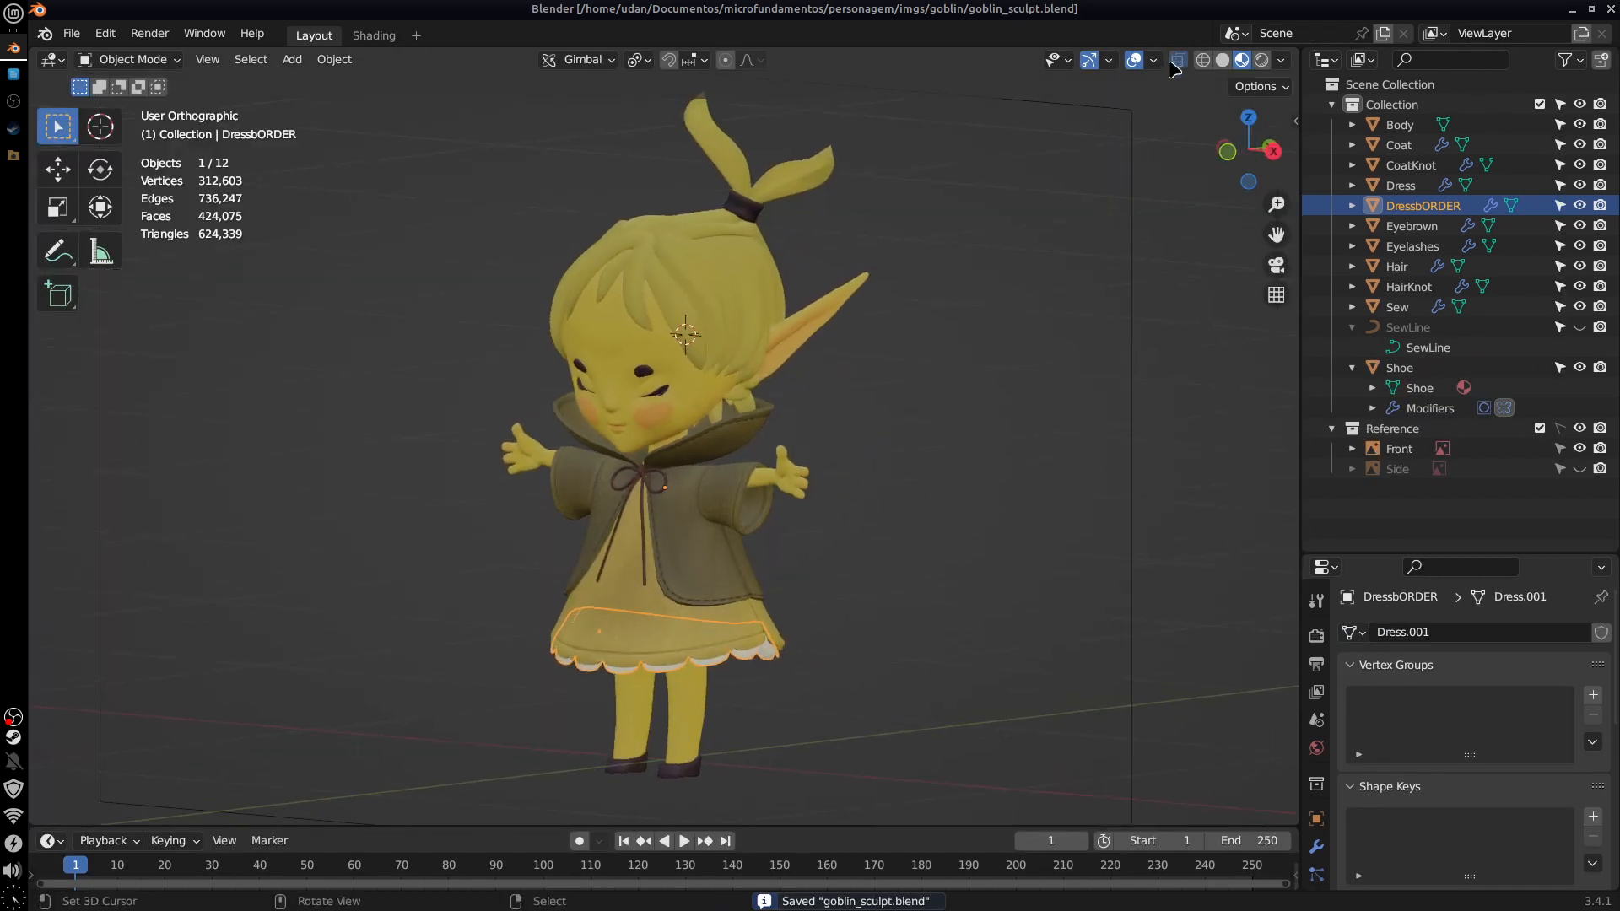
pyautogui.click(1135, 59)
pyautogui.scroll(5, 843, 576)
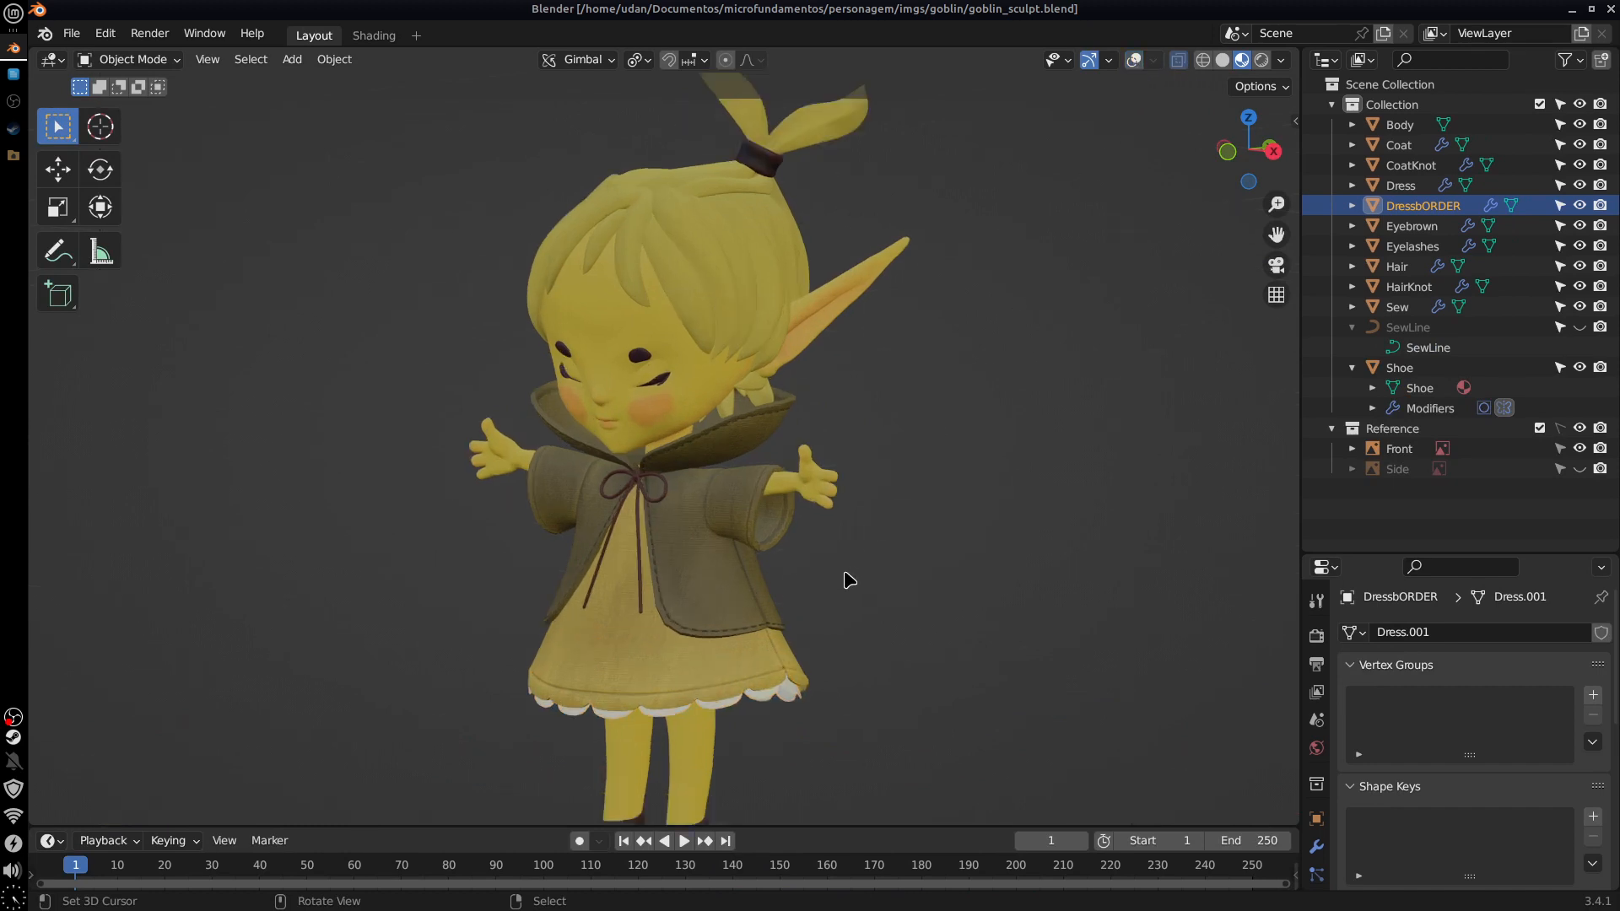
pyautogui.moveTo(882, 607); pyautogui.dragTo(918, 623, button='middle')
pyautogui.scroll(-3, 965, 511)
pyautogui.moveTo(913, 381); pyautogui.dragTo(869, 354, button='middle')
# Step: Assign the Tecido material to the hair knot in place of its current material and inspect its fabric up close
pyautogui.click(711, 226)
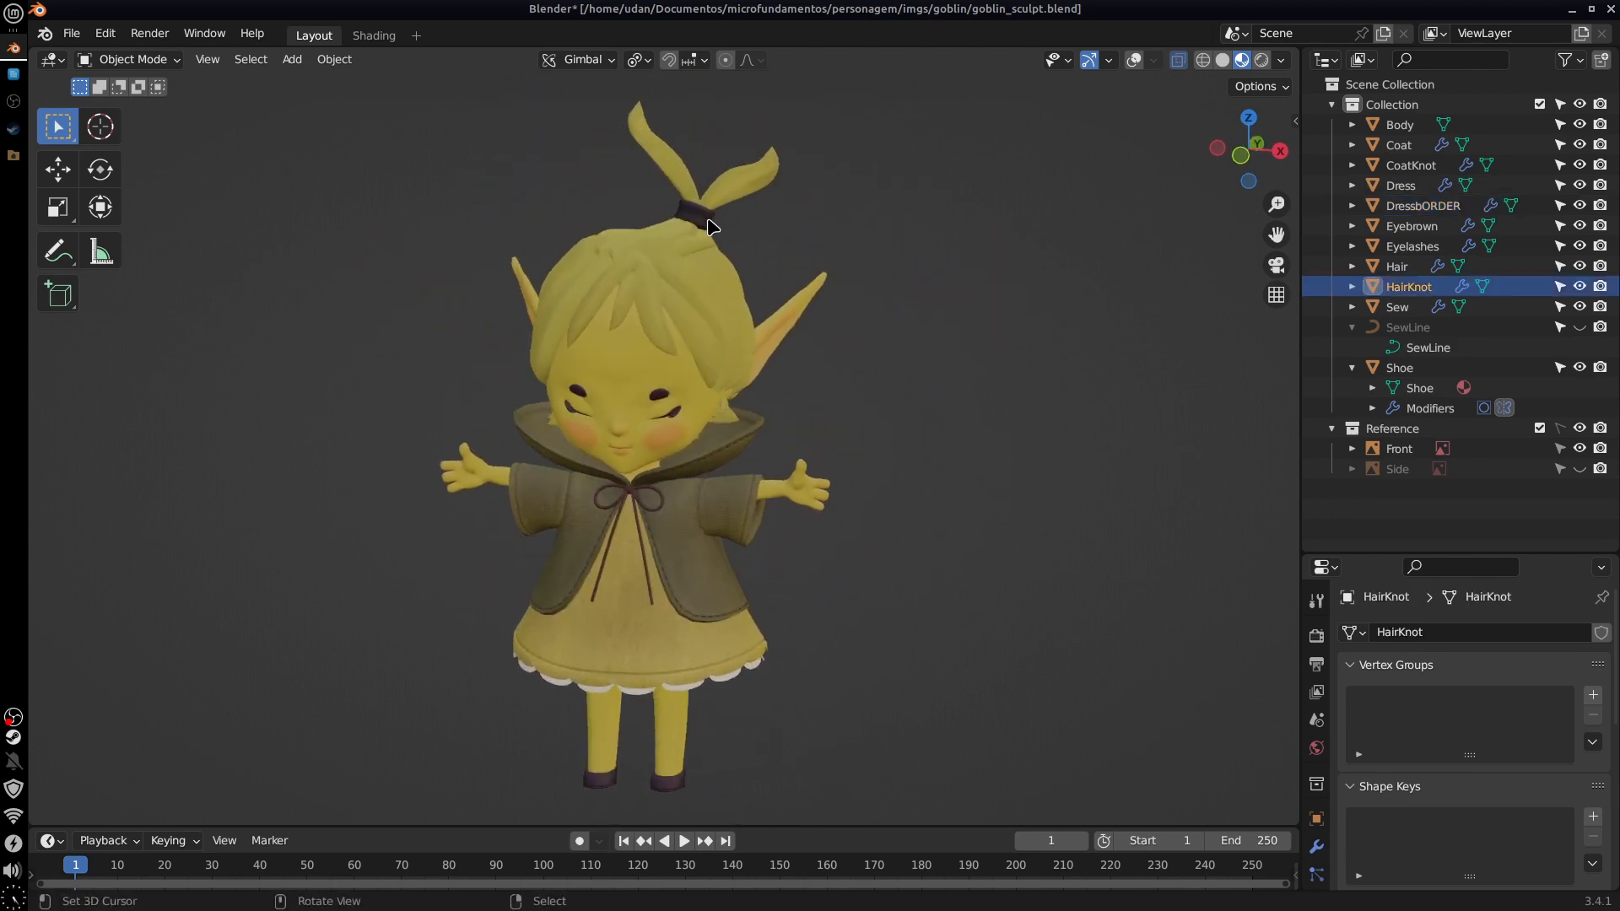
pyautogui.scroll(5, 856, 349)
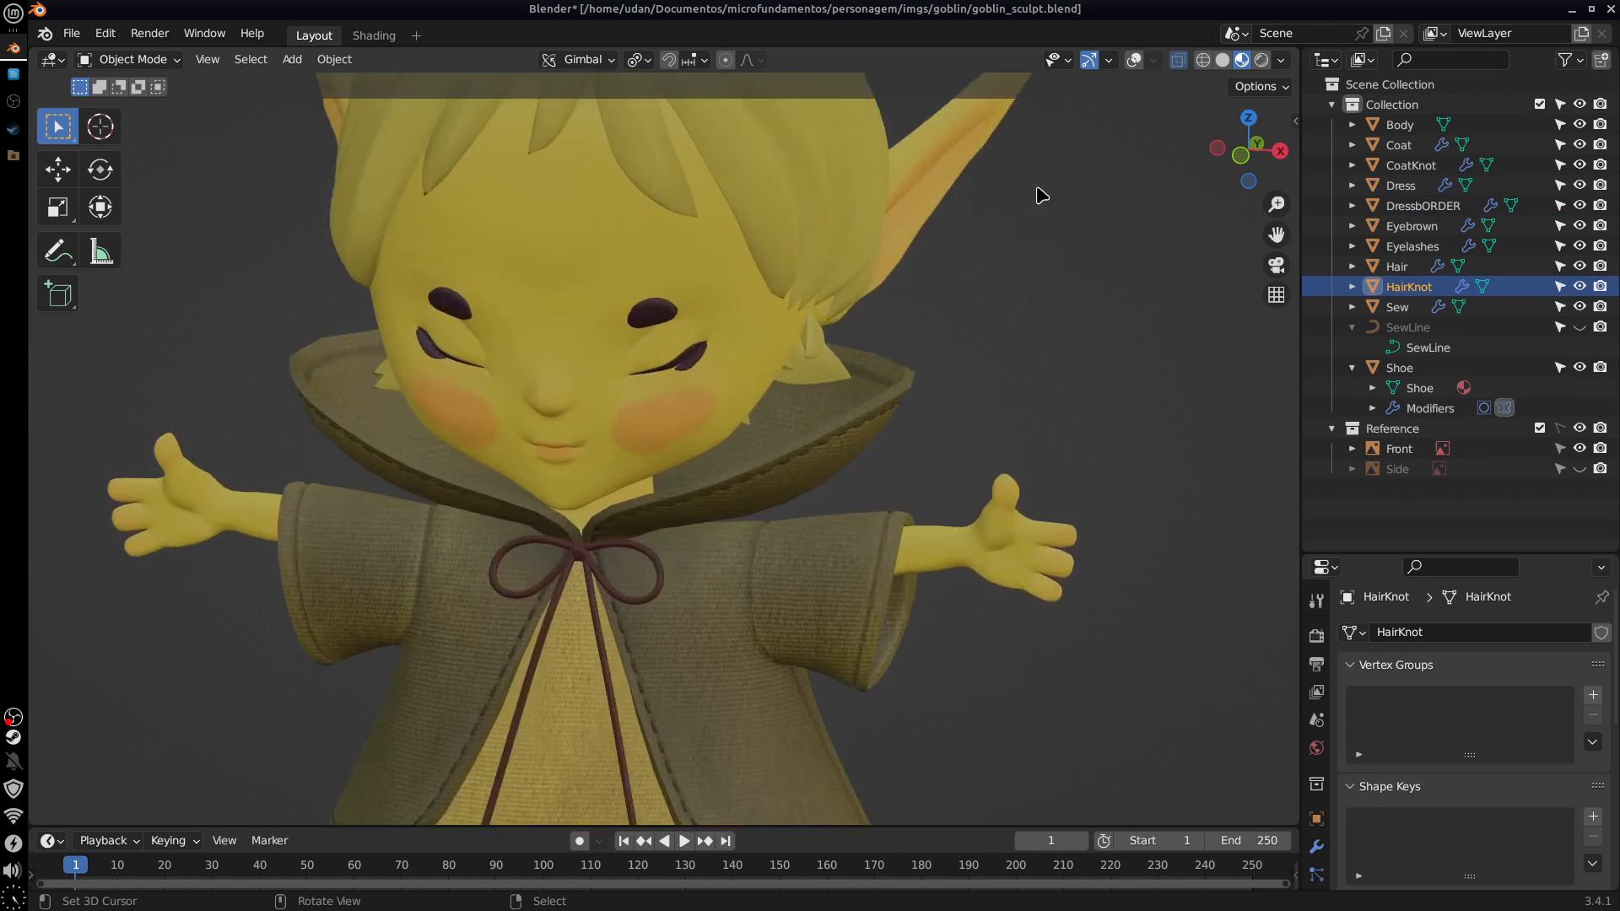
pyautogui.moveTo(1042, 195); pyautogui.dragTo(734, 387, button='middle')
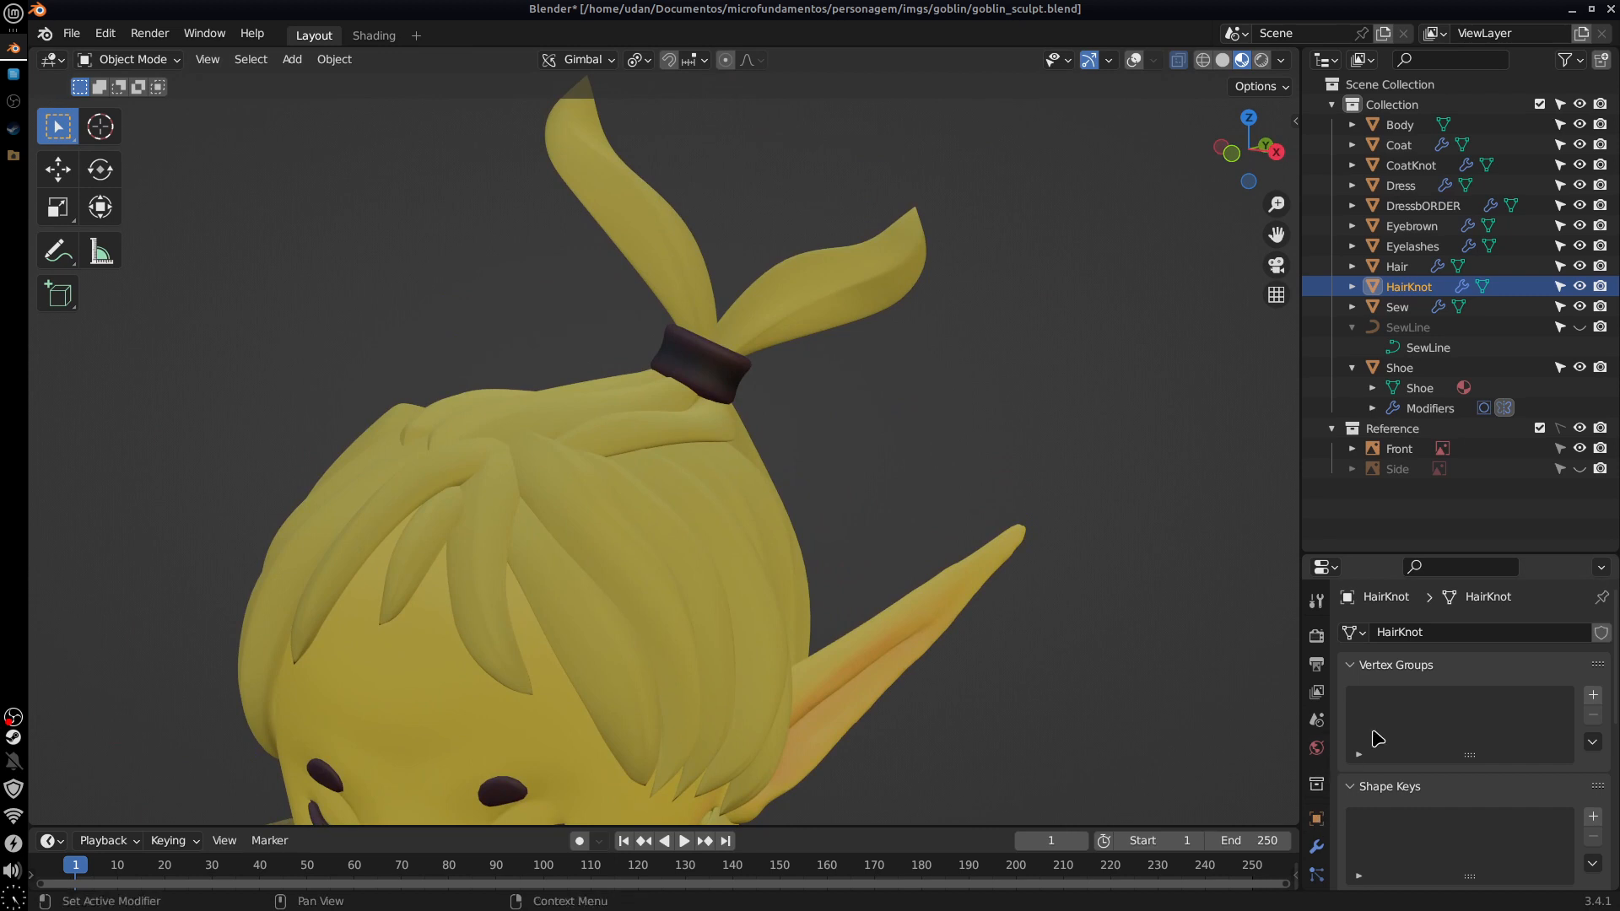
pyautogui.moveTo(1396, 557); pyautogui.dragTo(1397, 251)
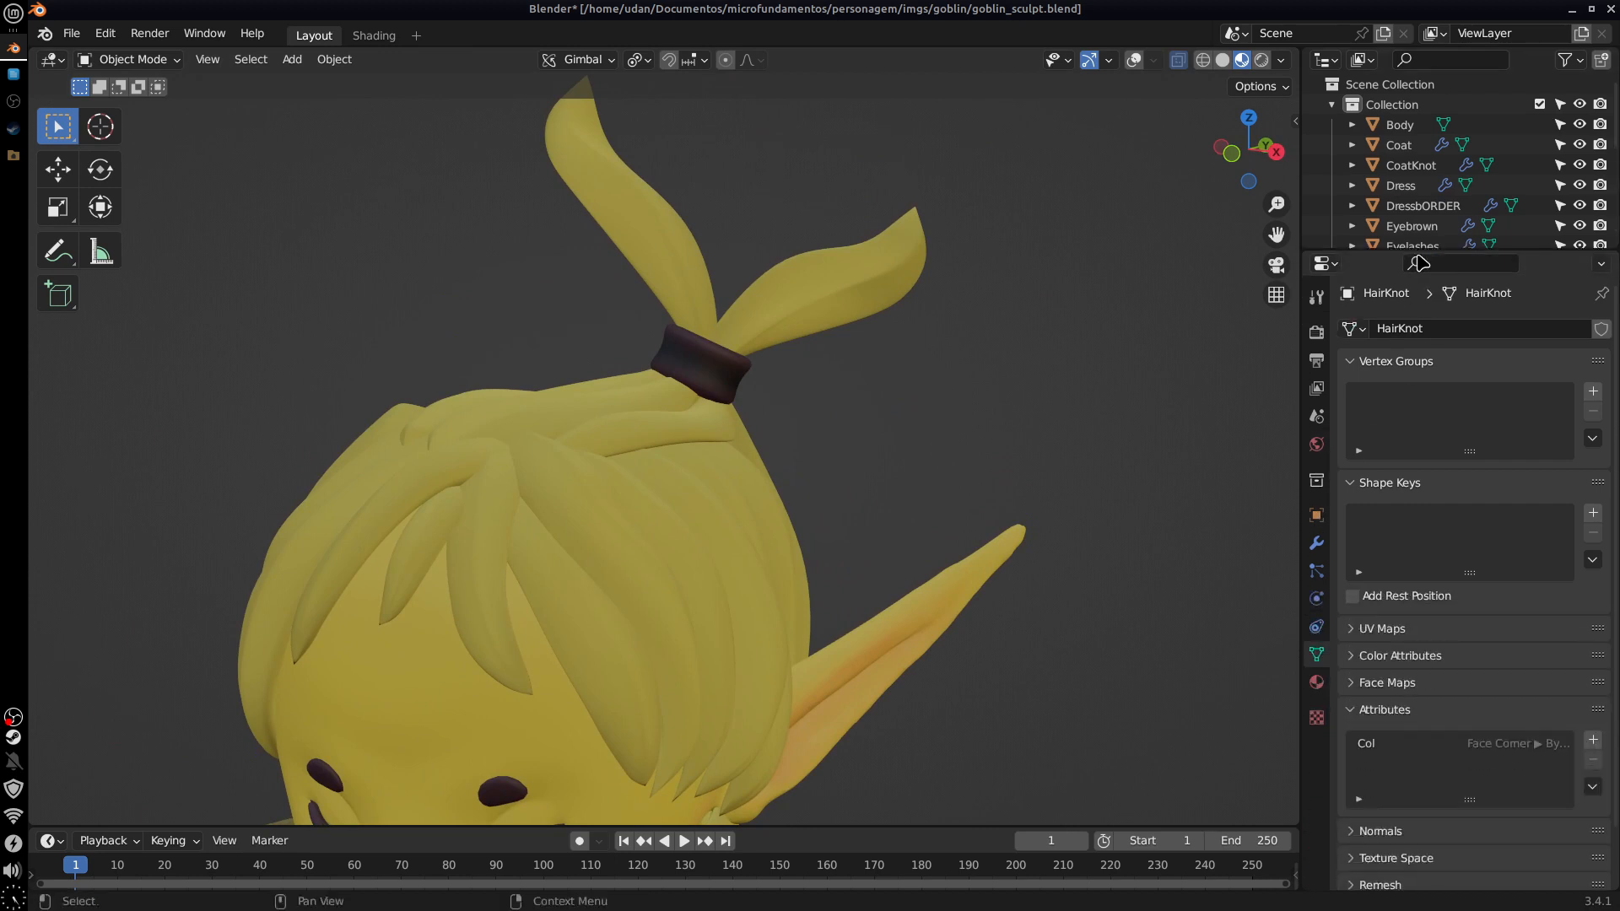
pyautogui.click(1316, 682)
pyautogui.click(1351, 412)
pyautogui.click(1249, 475)
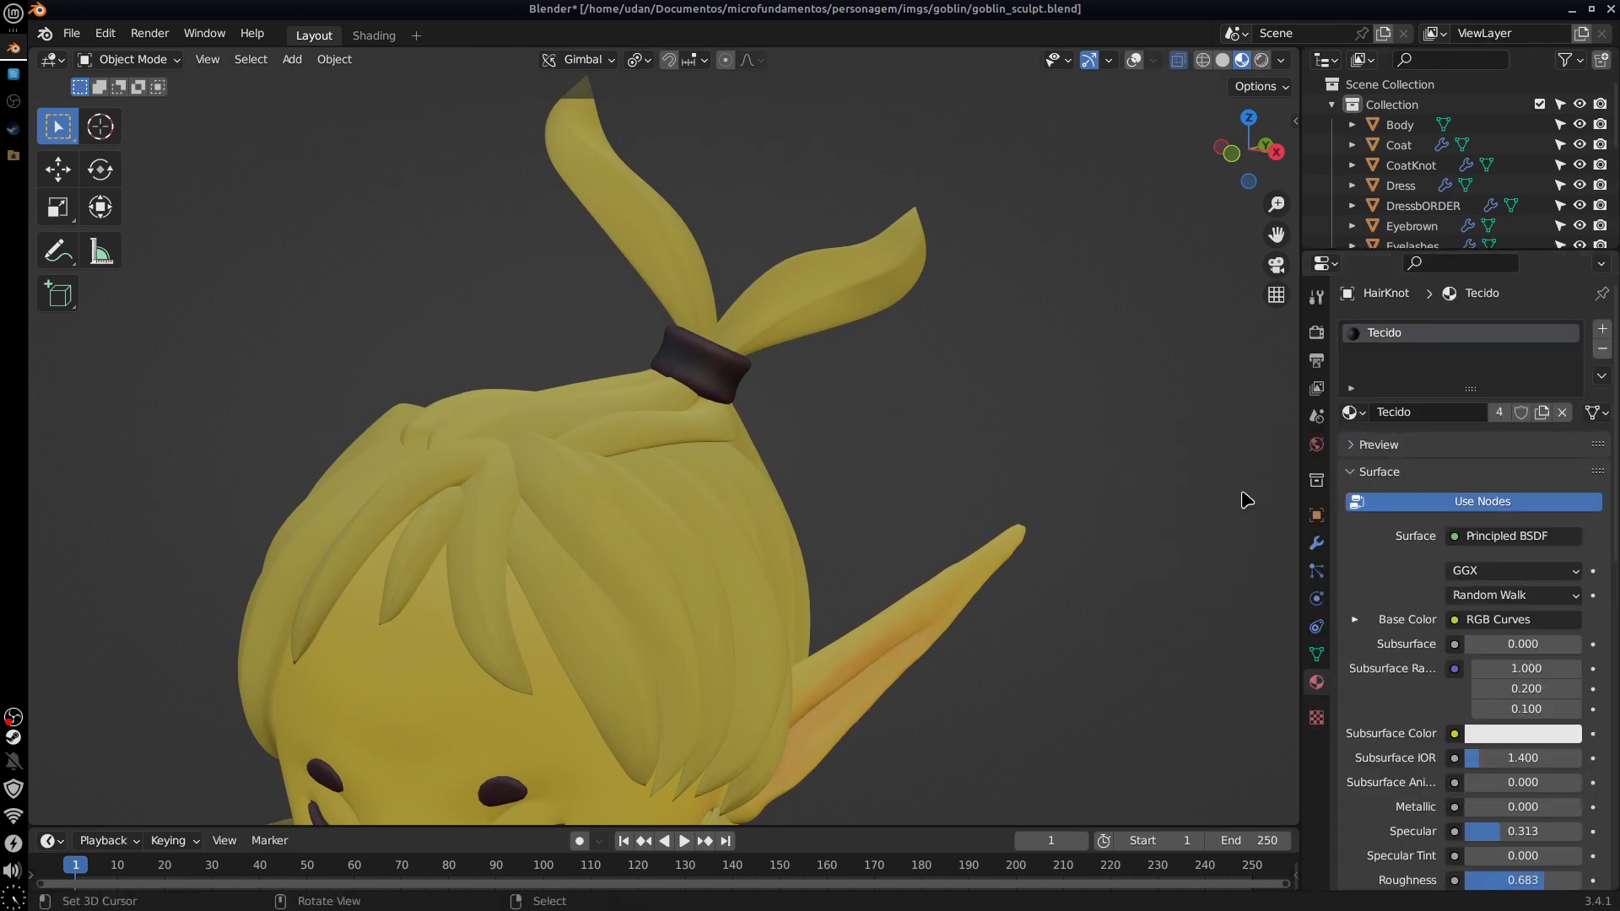
pyautogui.moveTo(852, 444); pyautogui.dragTo(871, 441, button='middle')
pyautogui.scroll(5, 871, 441)
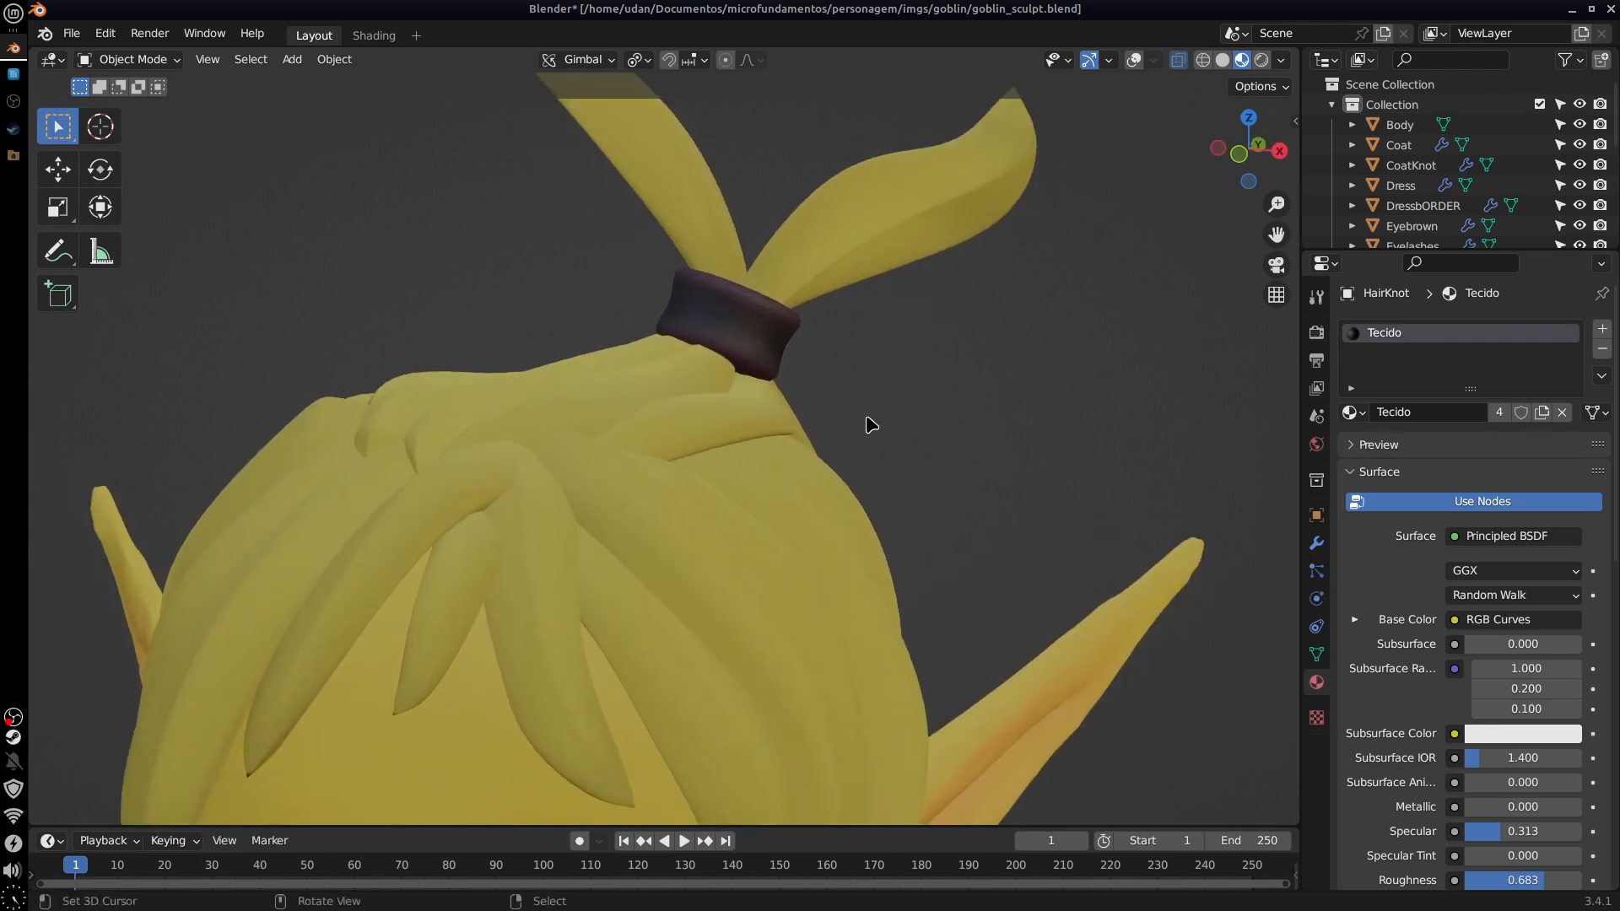
pyautogui.moveTo(861, 378); pyautogui.dragTo(683, 372, button='middle')
pyautogui.scroll(3, 691, 401)
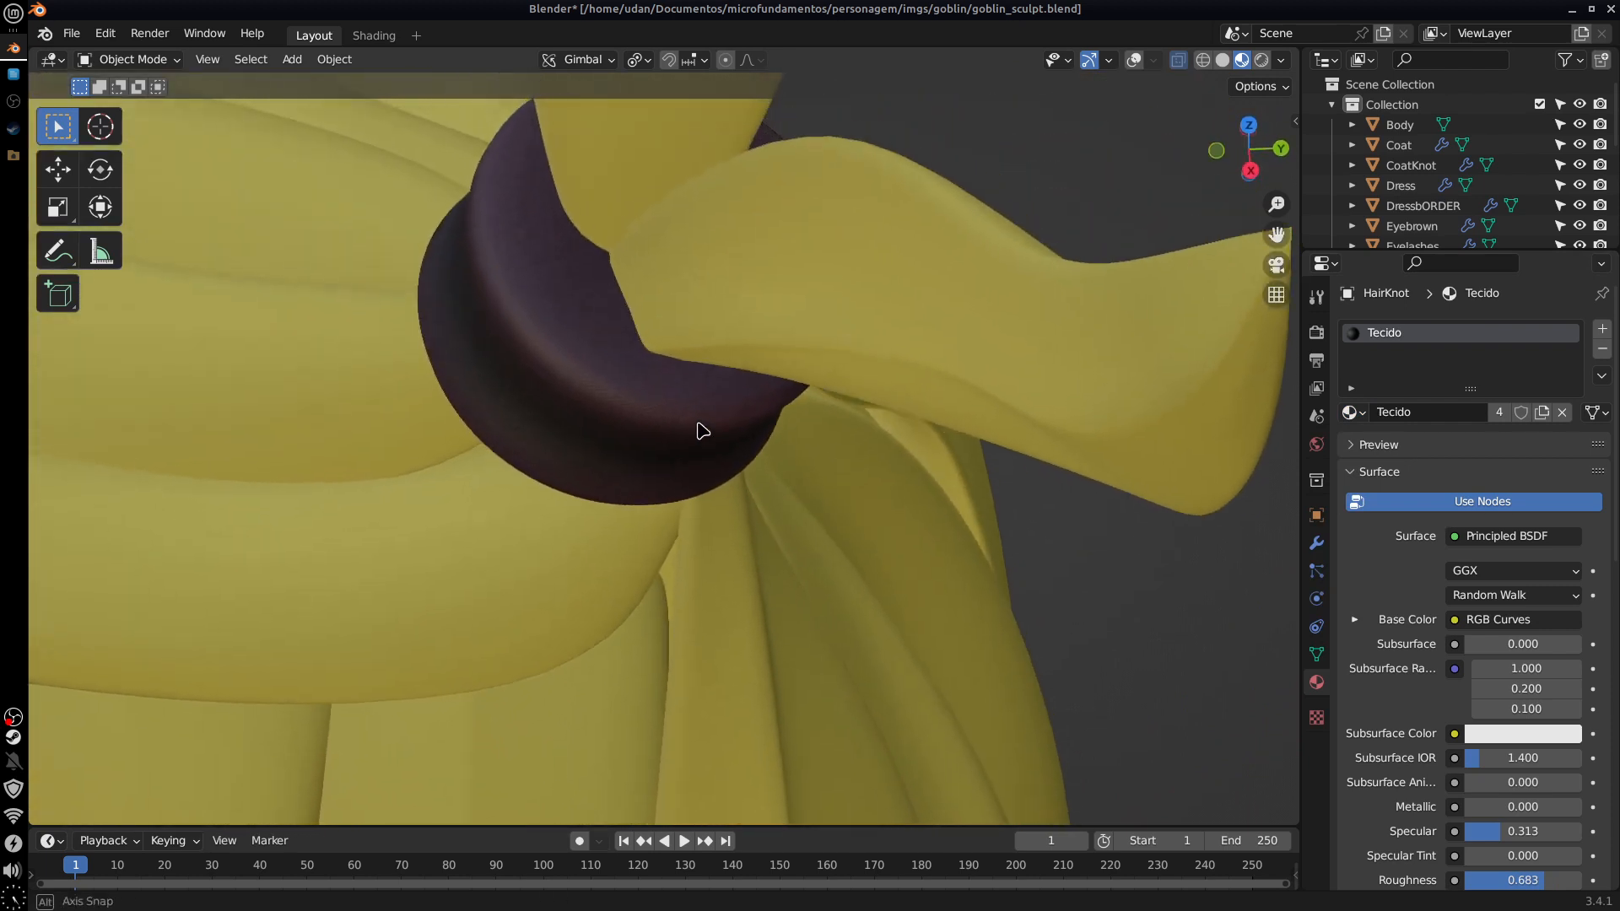
pyautogui.moveTo(702, 431); pyautogui.dragTo(896, 403, button='middle')
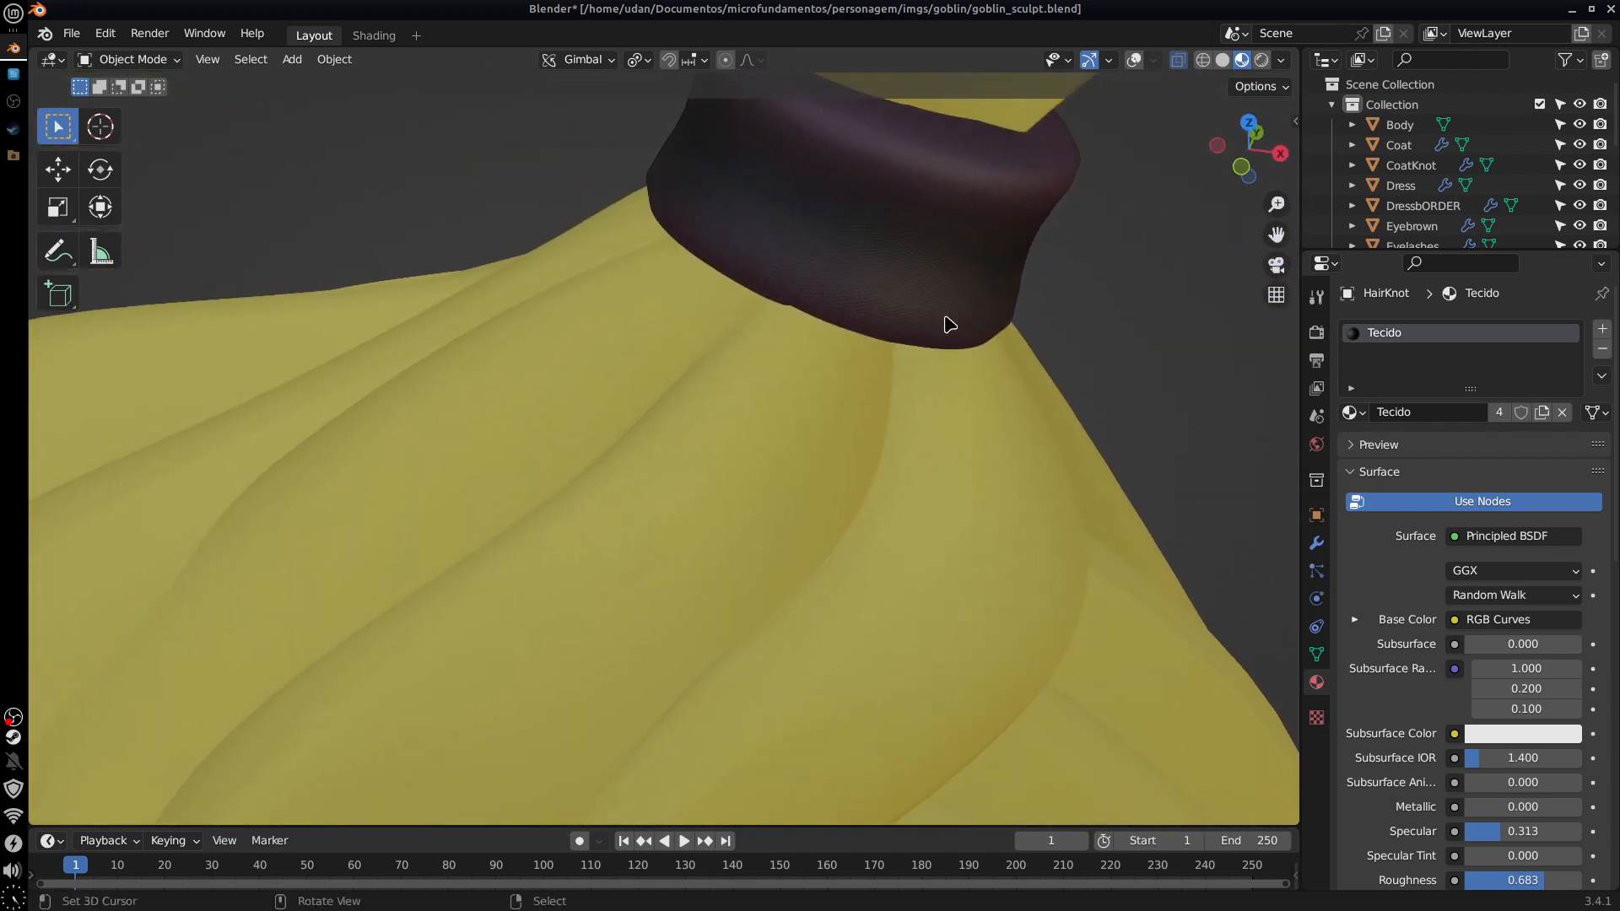
# Step: Check the hair knot's transform values and apply its rotation and scale
pyautogui.click(1316, 514)
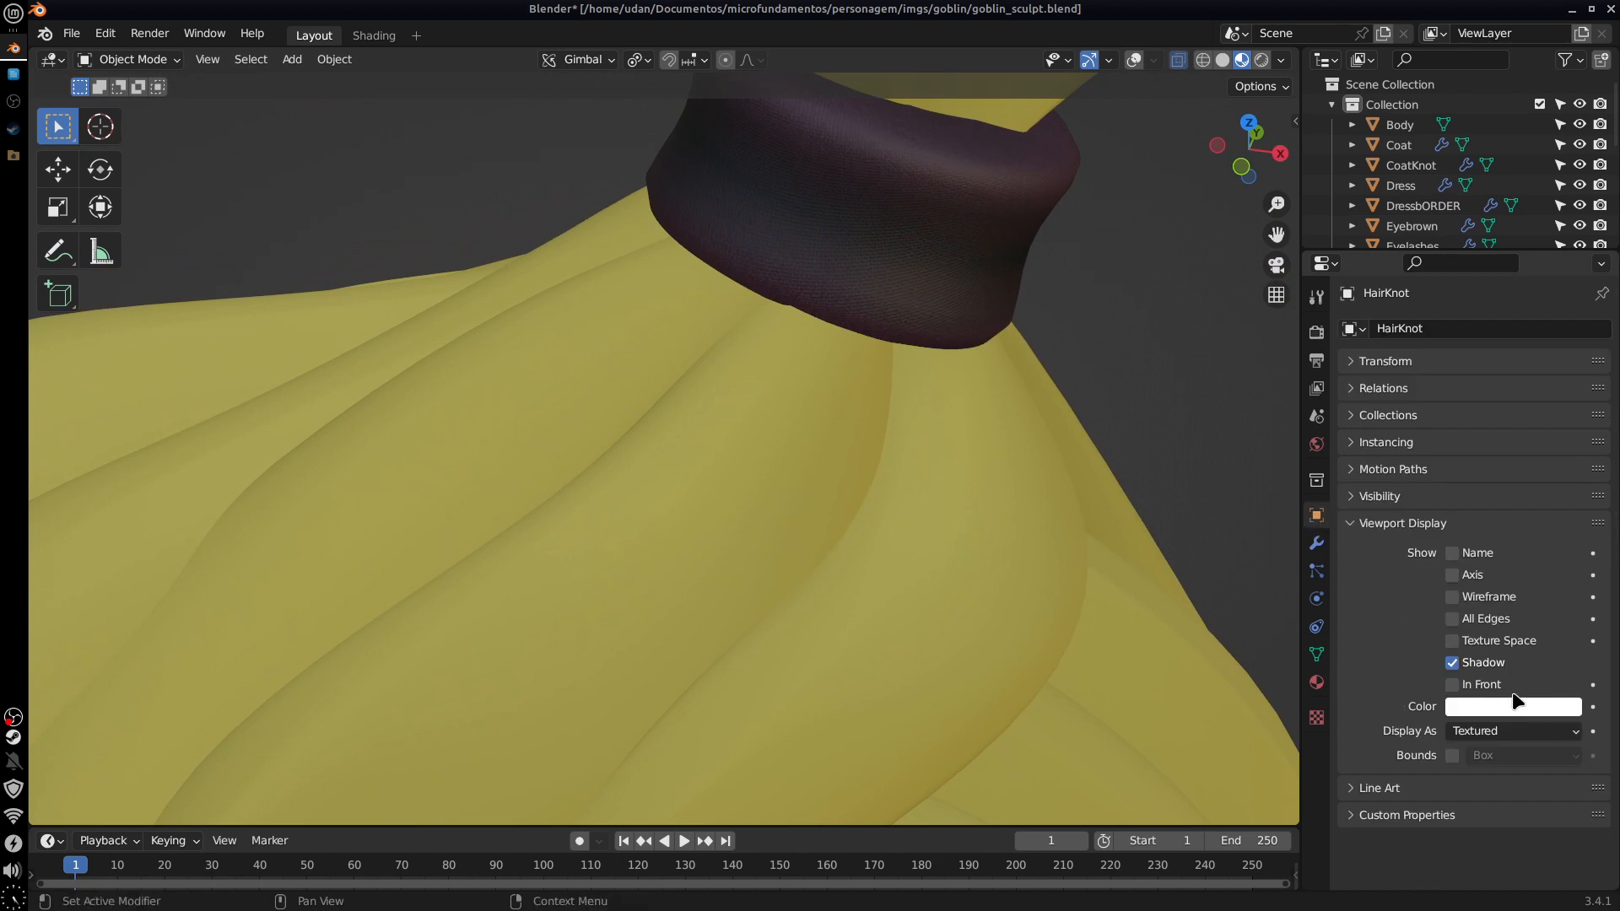
pyautogui.click(1361, 363)
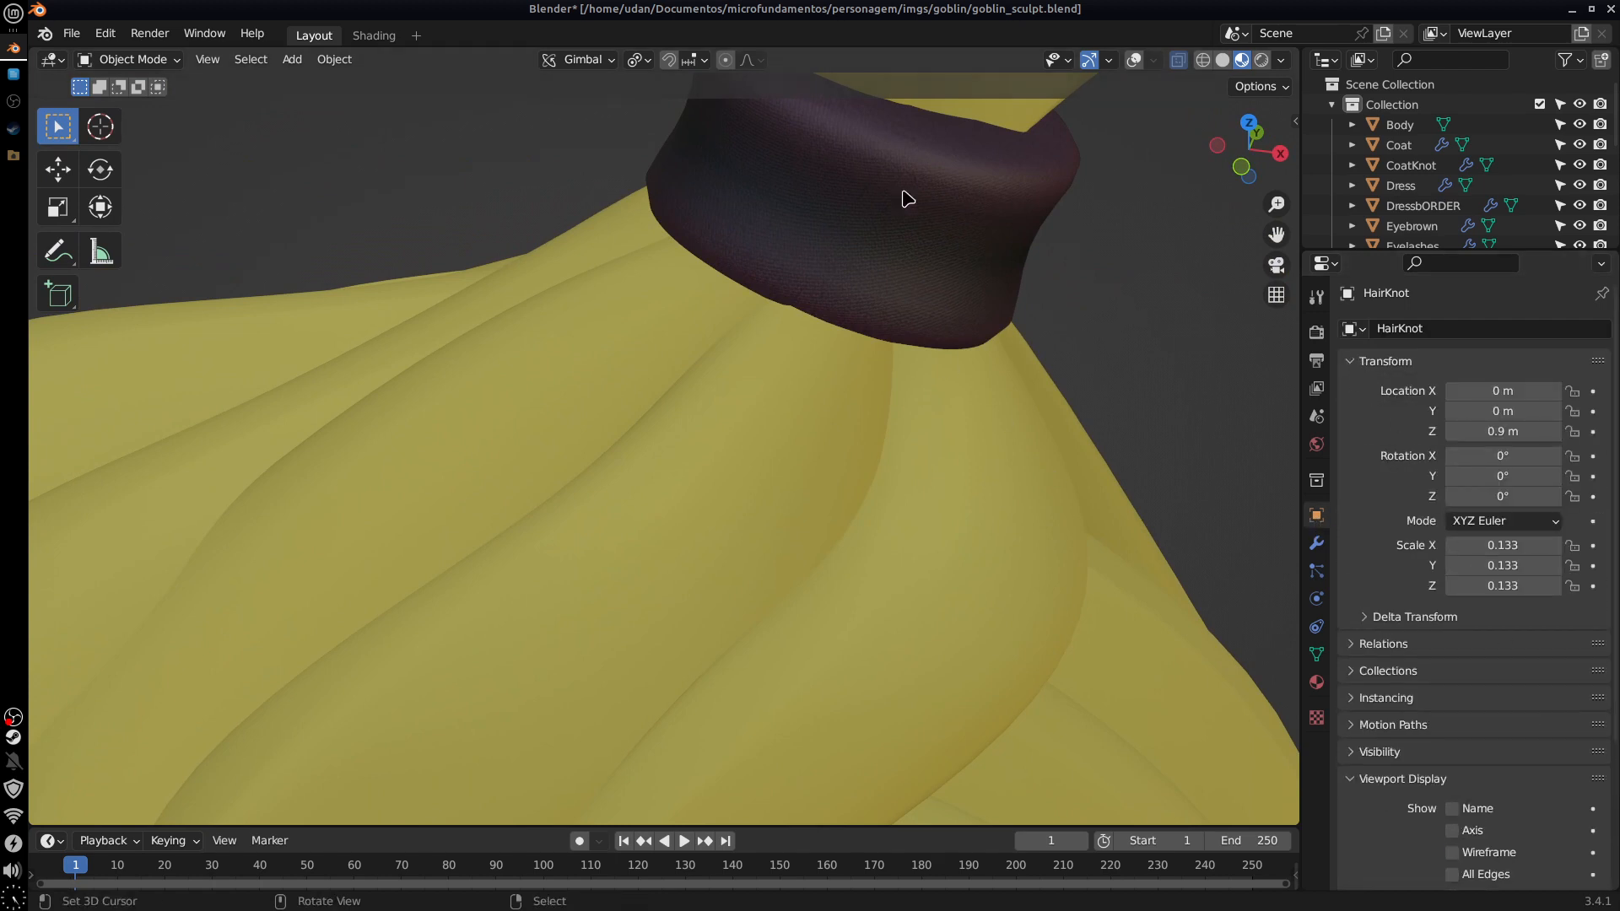
pyautogui.click(334, 61)
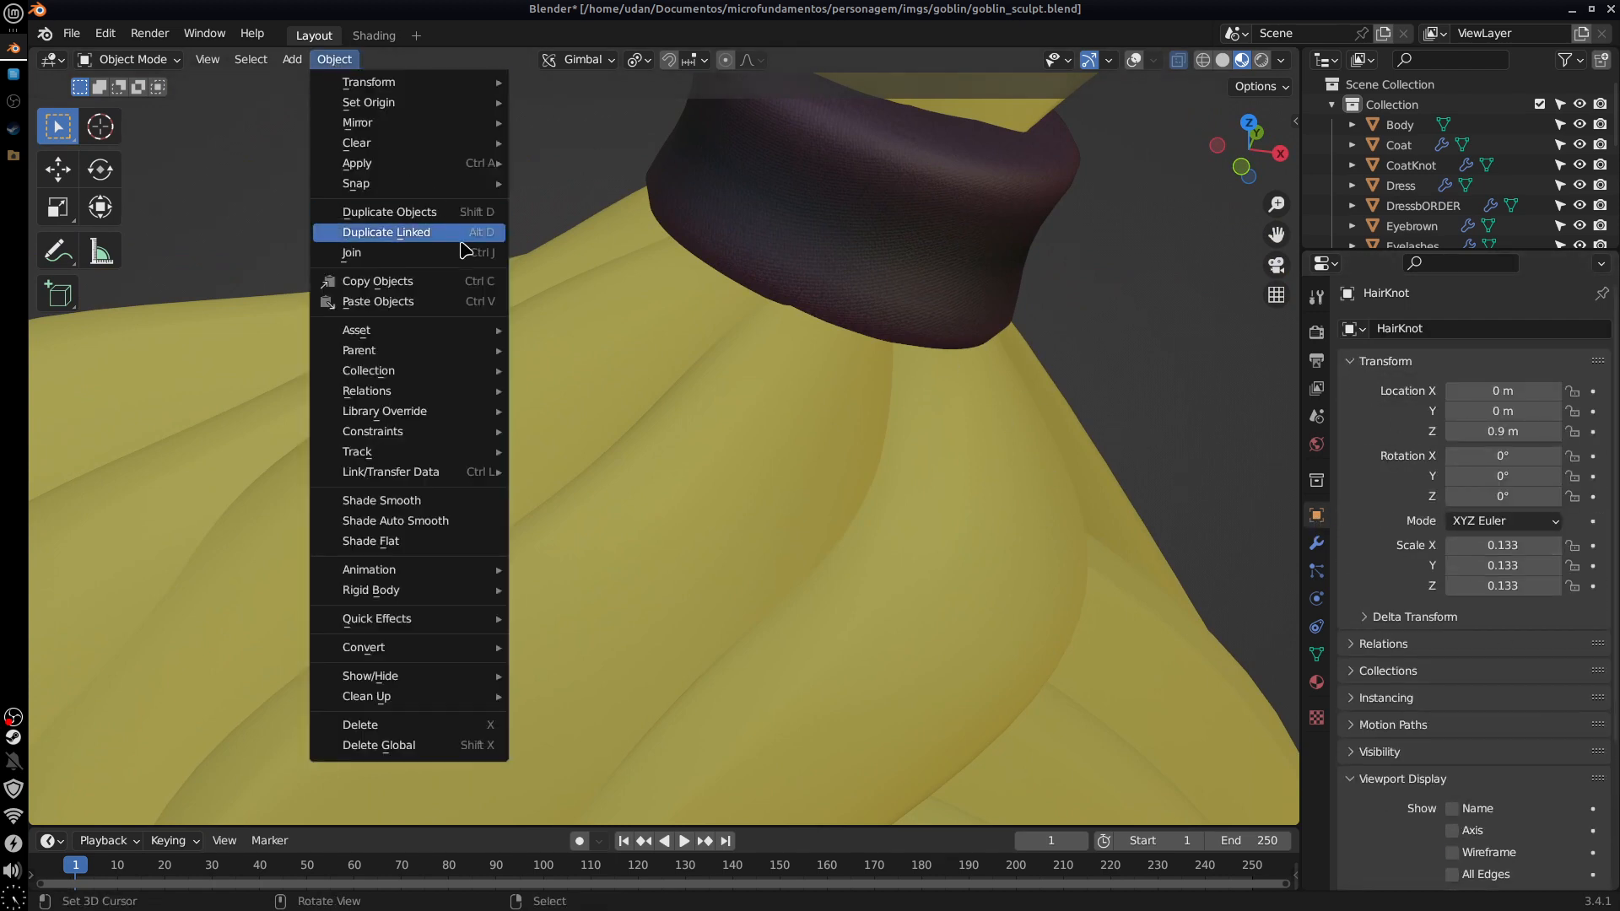
pyautogui.moveTo(459, 162)
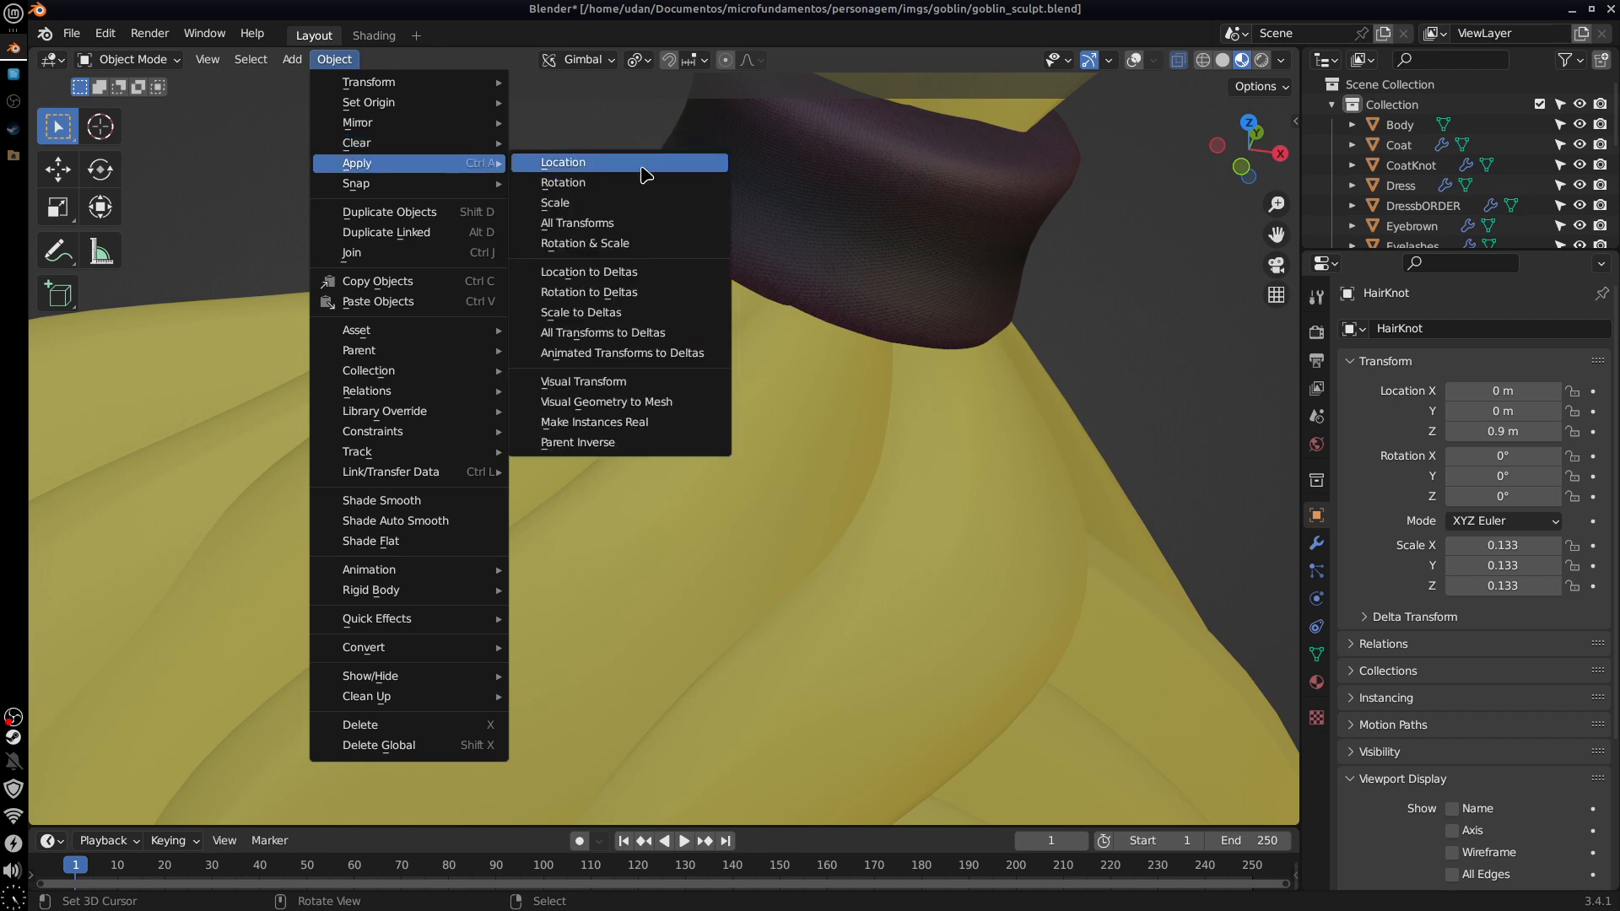
pyautogui.click(632, 244)
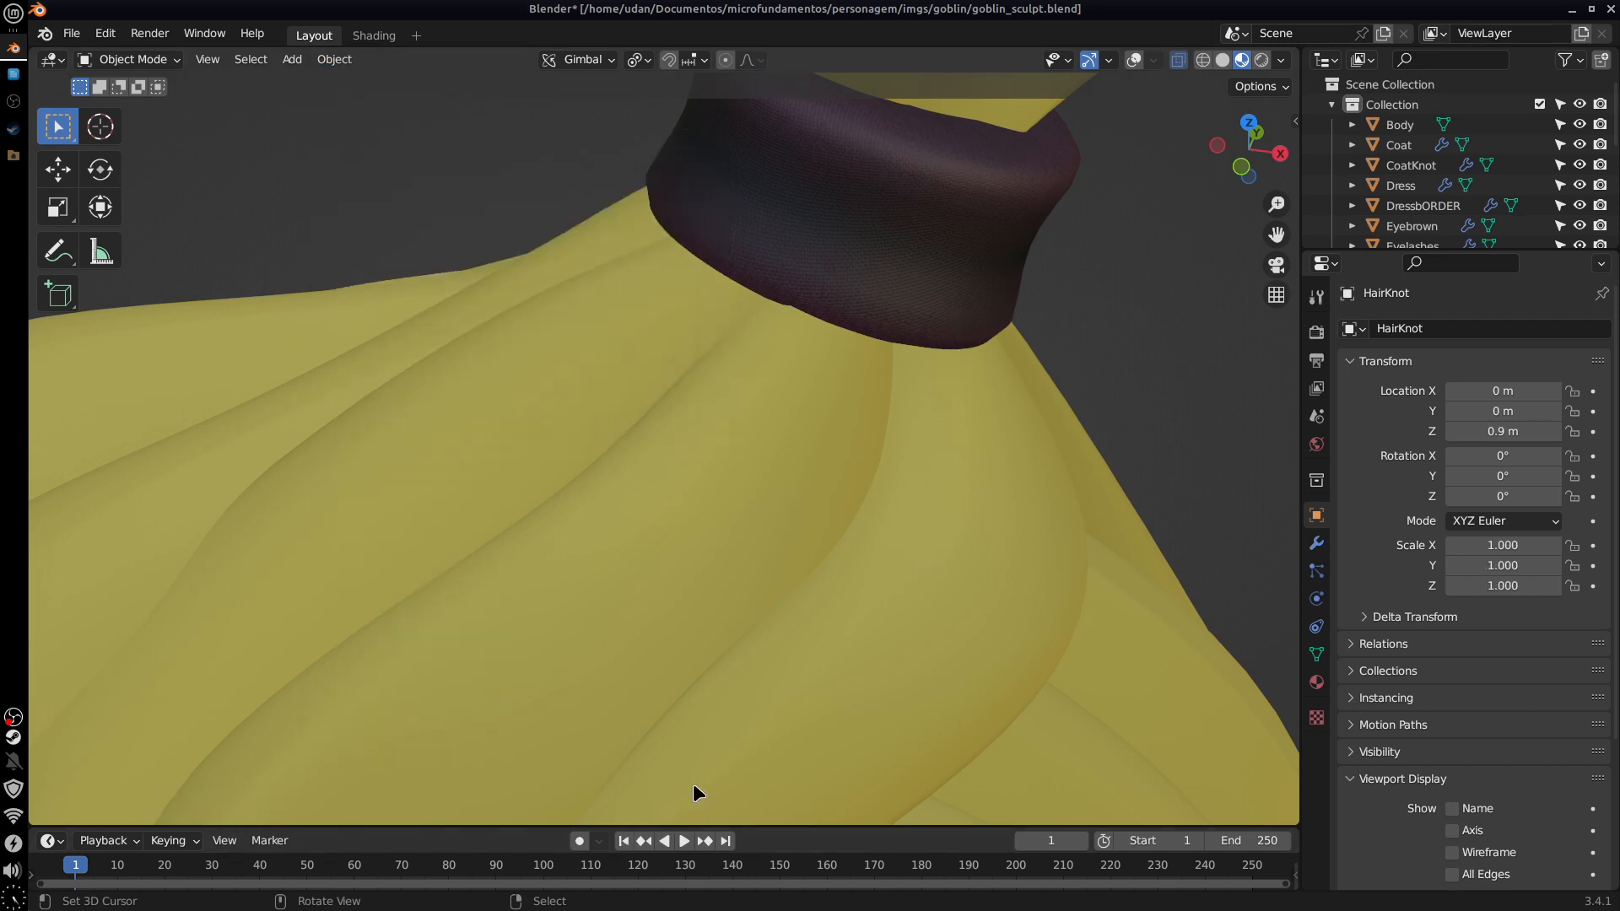
# Step: Compare the transform values of the coat, hair and hair knot, and examine the knot's fabric again
pyautogui.scroll(-10, 832, 685)
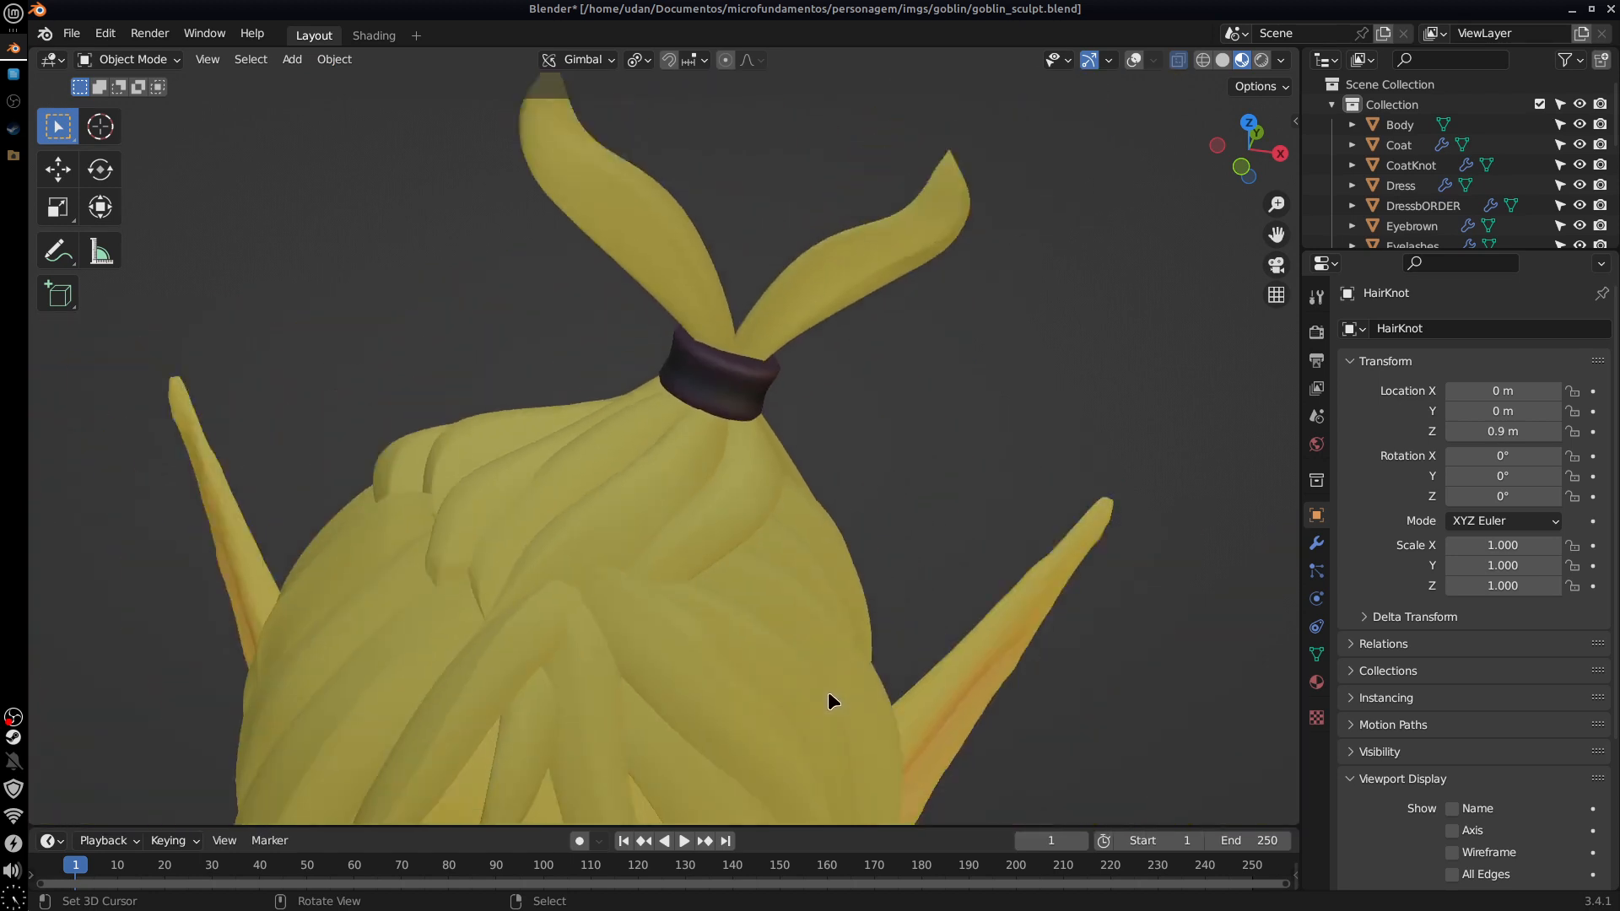
pyautogui.click(727, 730)
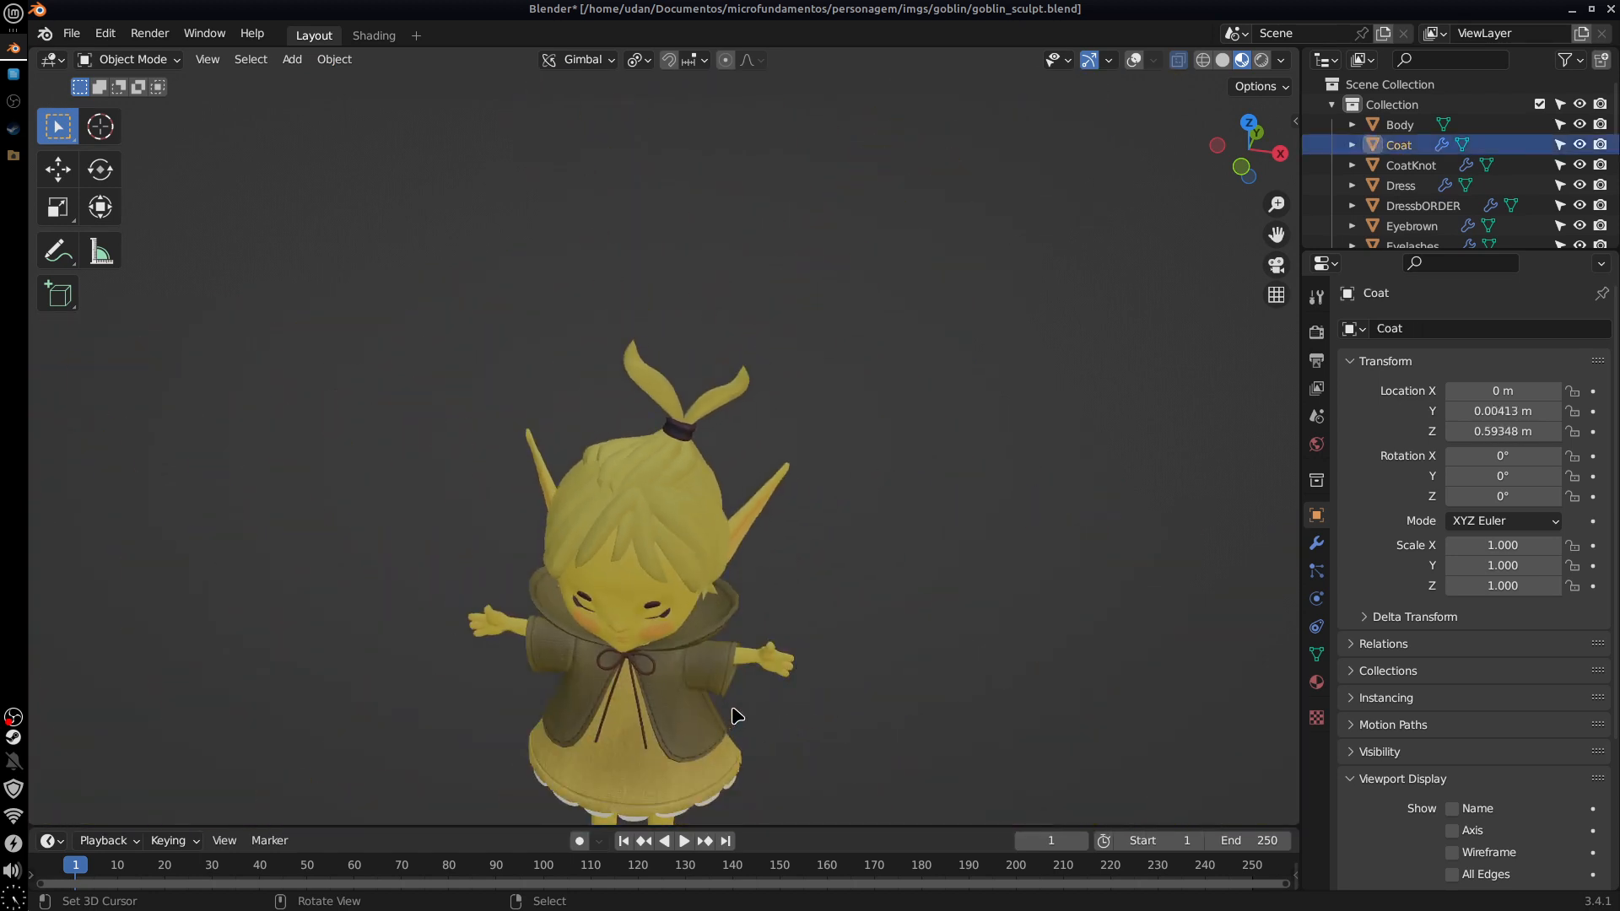
pyautogui.click(698, 589)
pyautogui.click(684, 432)
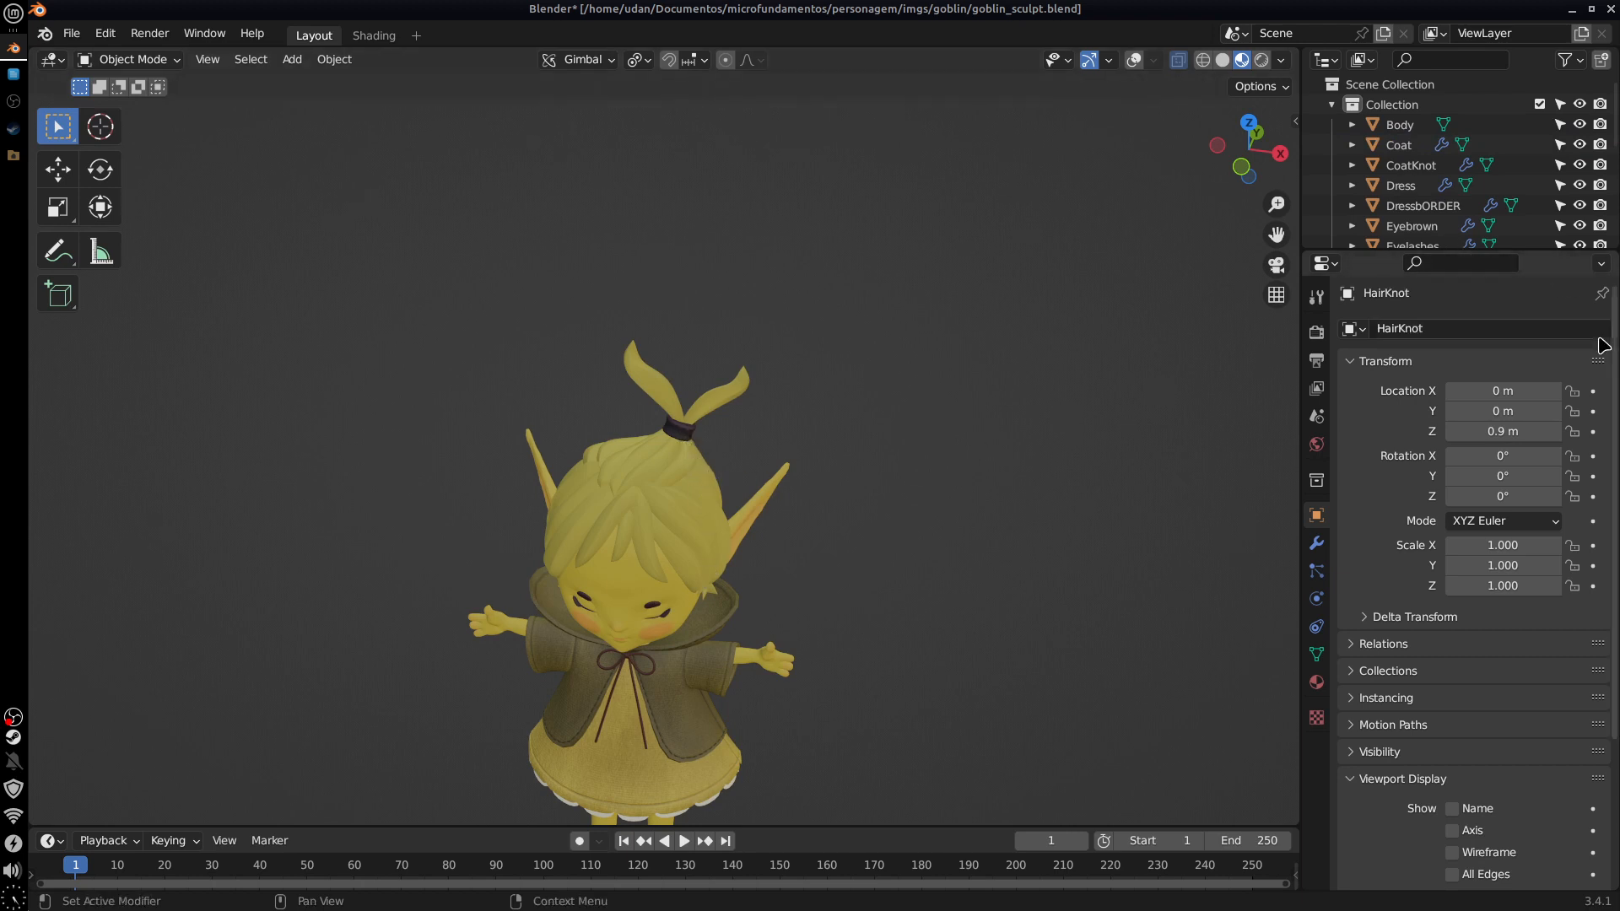
pyautogui.moveTo(936, 452); pyautogui.dragTo(857, 402, button='middle')
pyautogui.scroll(2, 832, 430)
pyautogui.scroll(10, 836, 430)
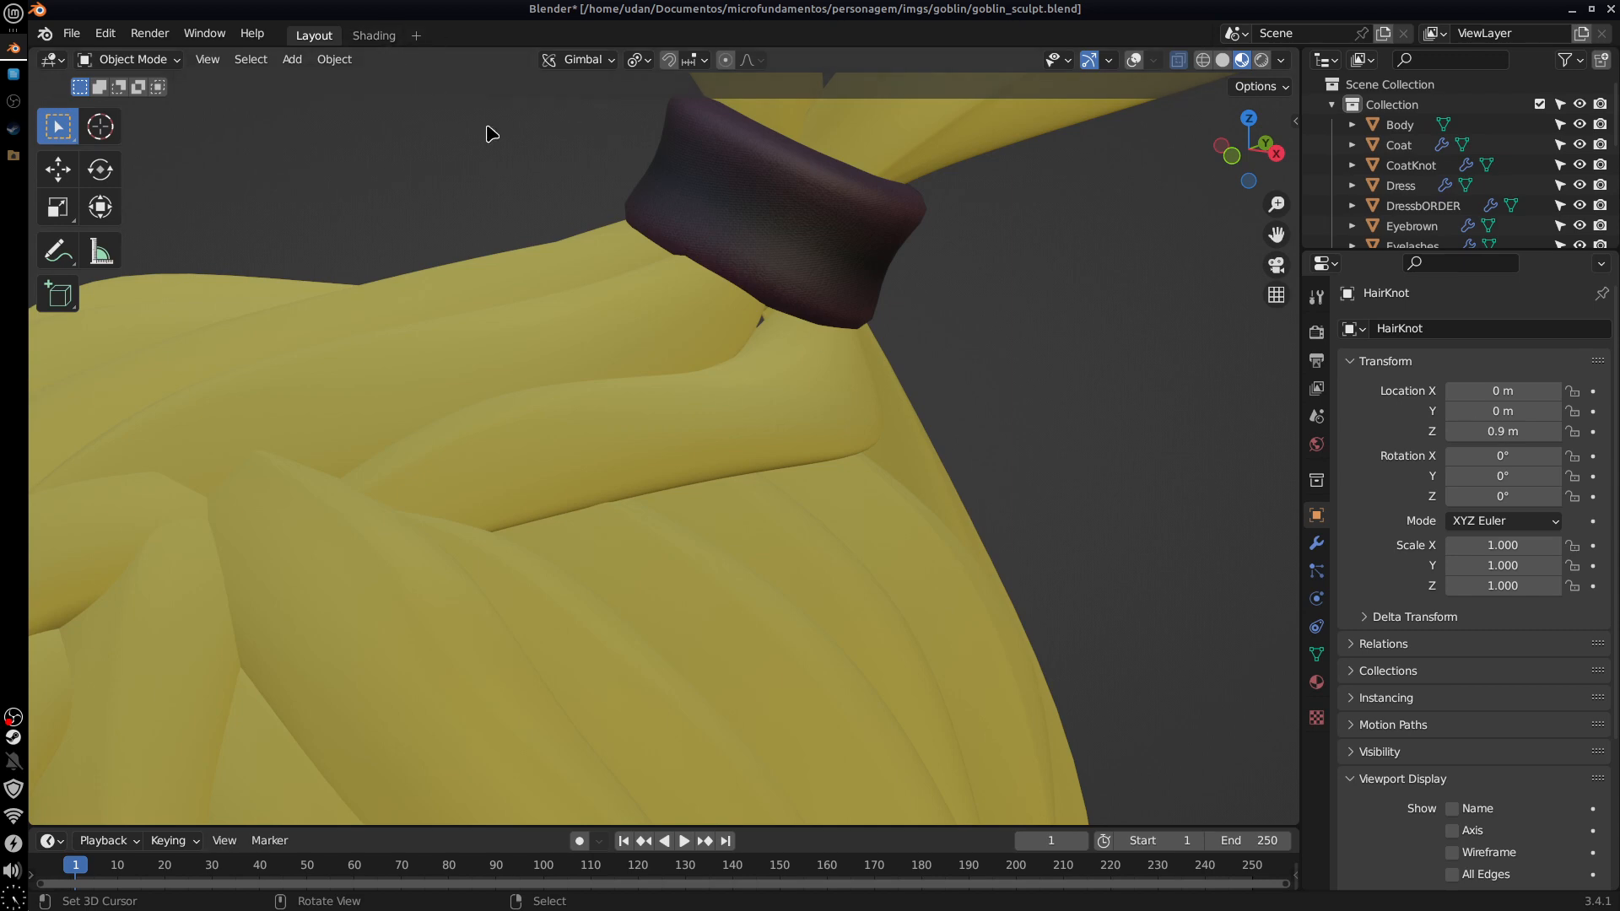
# Step: Switch to the Shading workspace and disconnect Tecido's RGB Curves from Base Color, reconnecting it after viewing the hair knot
pyautogui.click(374, 35)
pyautogui.moveTo(1004, 413); pyautogui.dragTo(970, 420, button='middle')
pyautogui.moveTo(928, 628); pyautogui.dragTo(903, 585)
pyautogui.moveTo(858, 507); pyautogui.dragTo(927, 628)
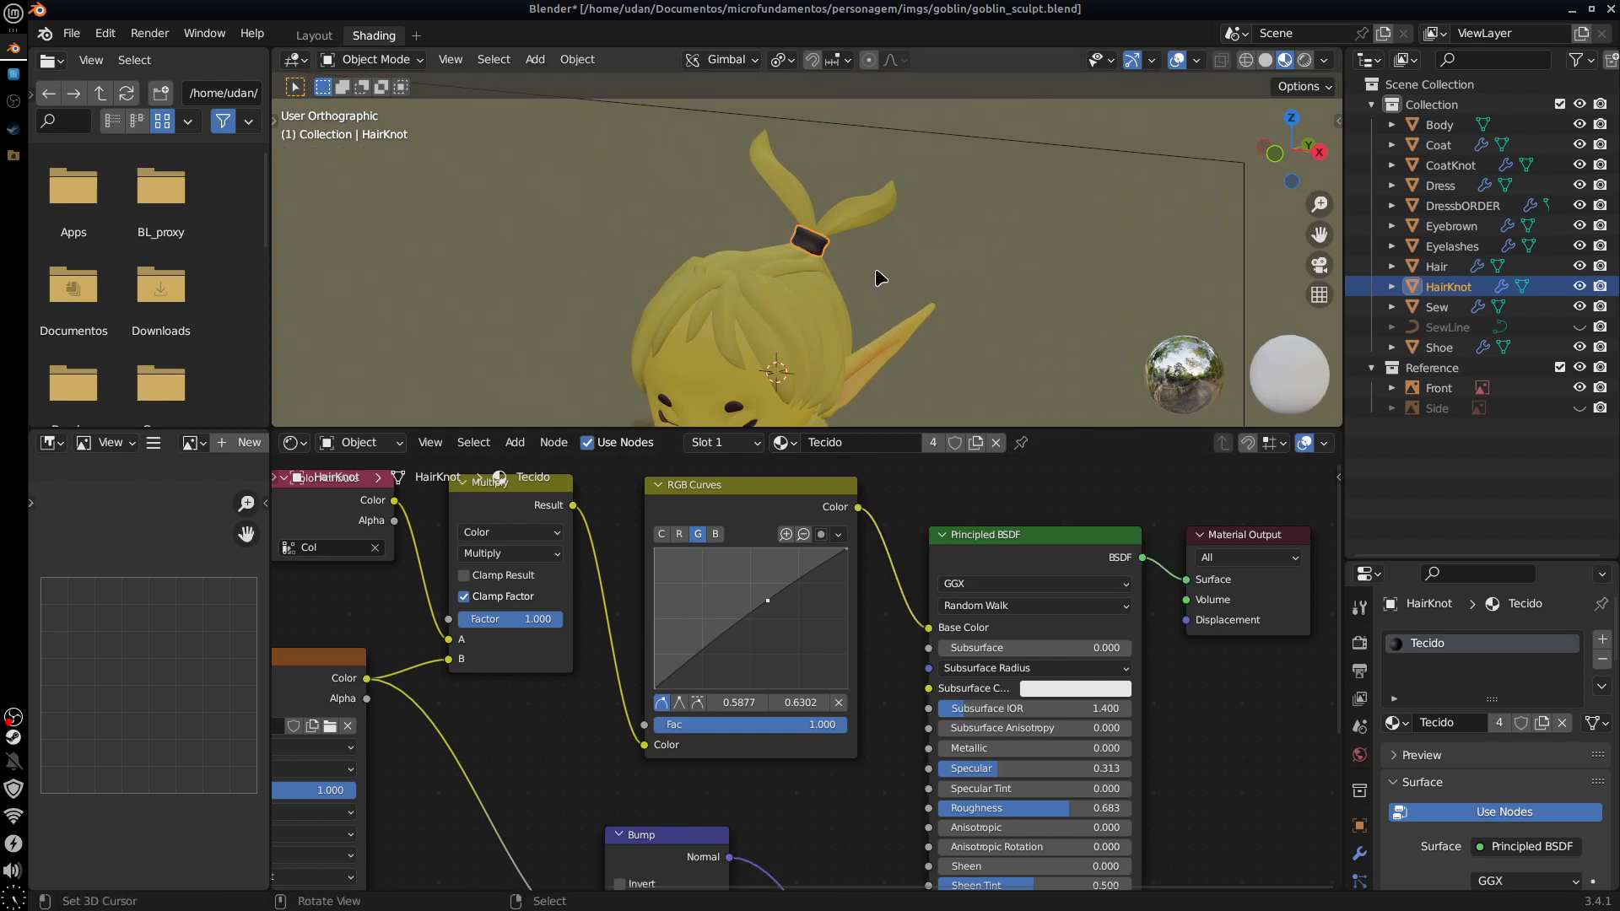
# Step: Examine the hair knot's fabric from several angles and compare the character with the Front reference in front view
pyautogui.scroll(5, 877, 287)
pyautogui.scroll(5, 878, 282)
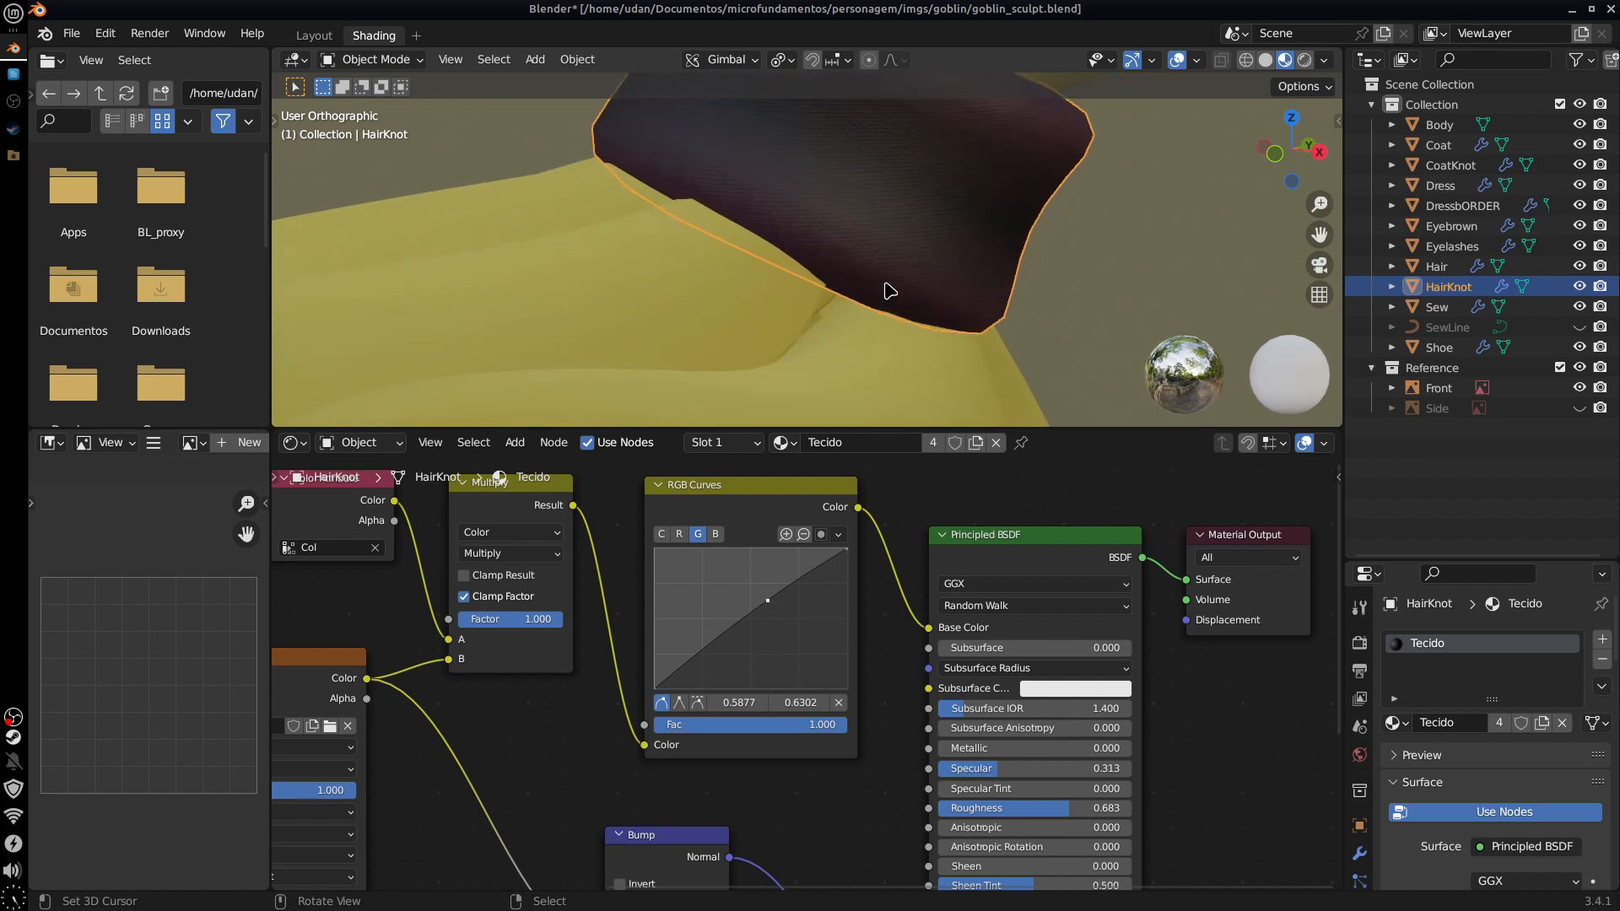
pyautogui.moveTo(886, 289); pyautogui.dragTo(844, 322, button='middle')
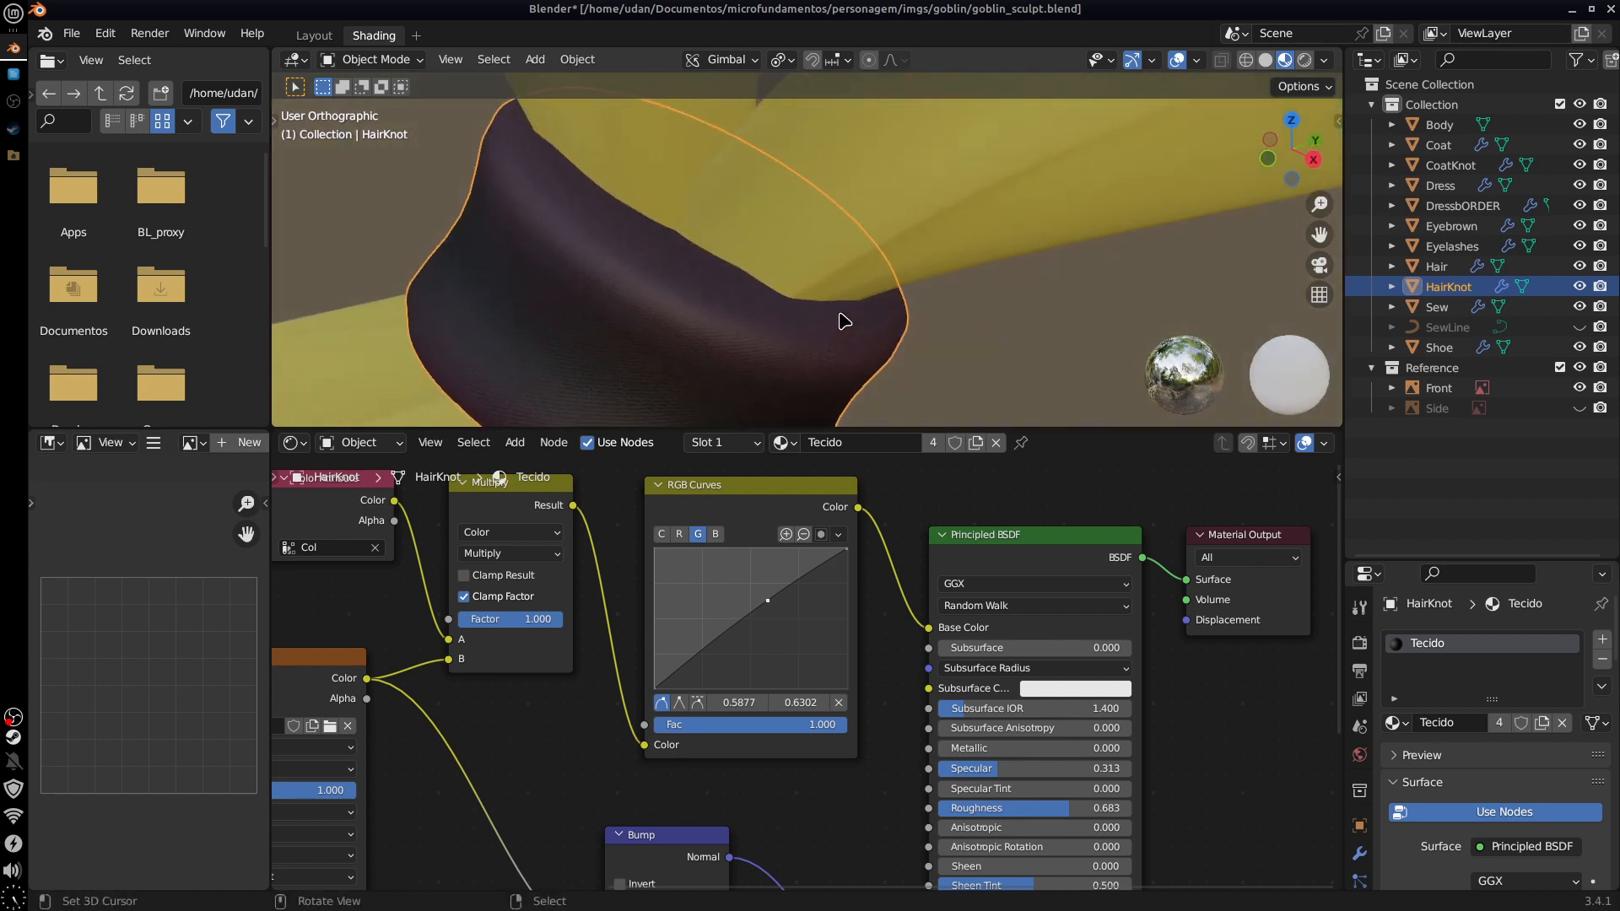
pyautogui.scroll(-10, 853, 314)
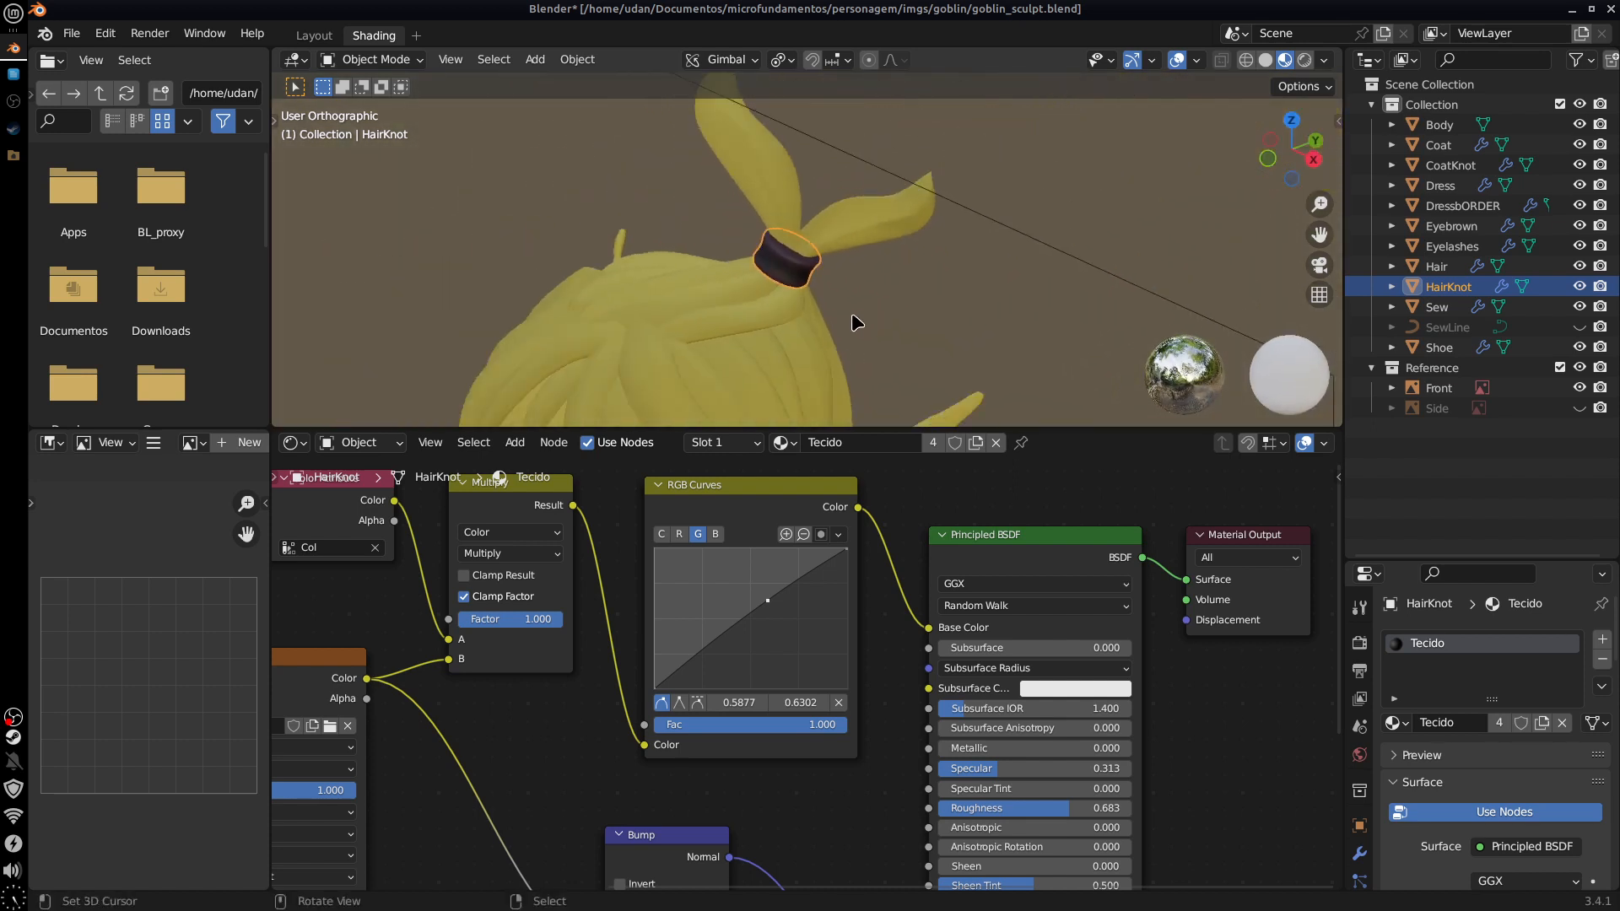
pyautogui.press('KP_1')
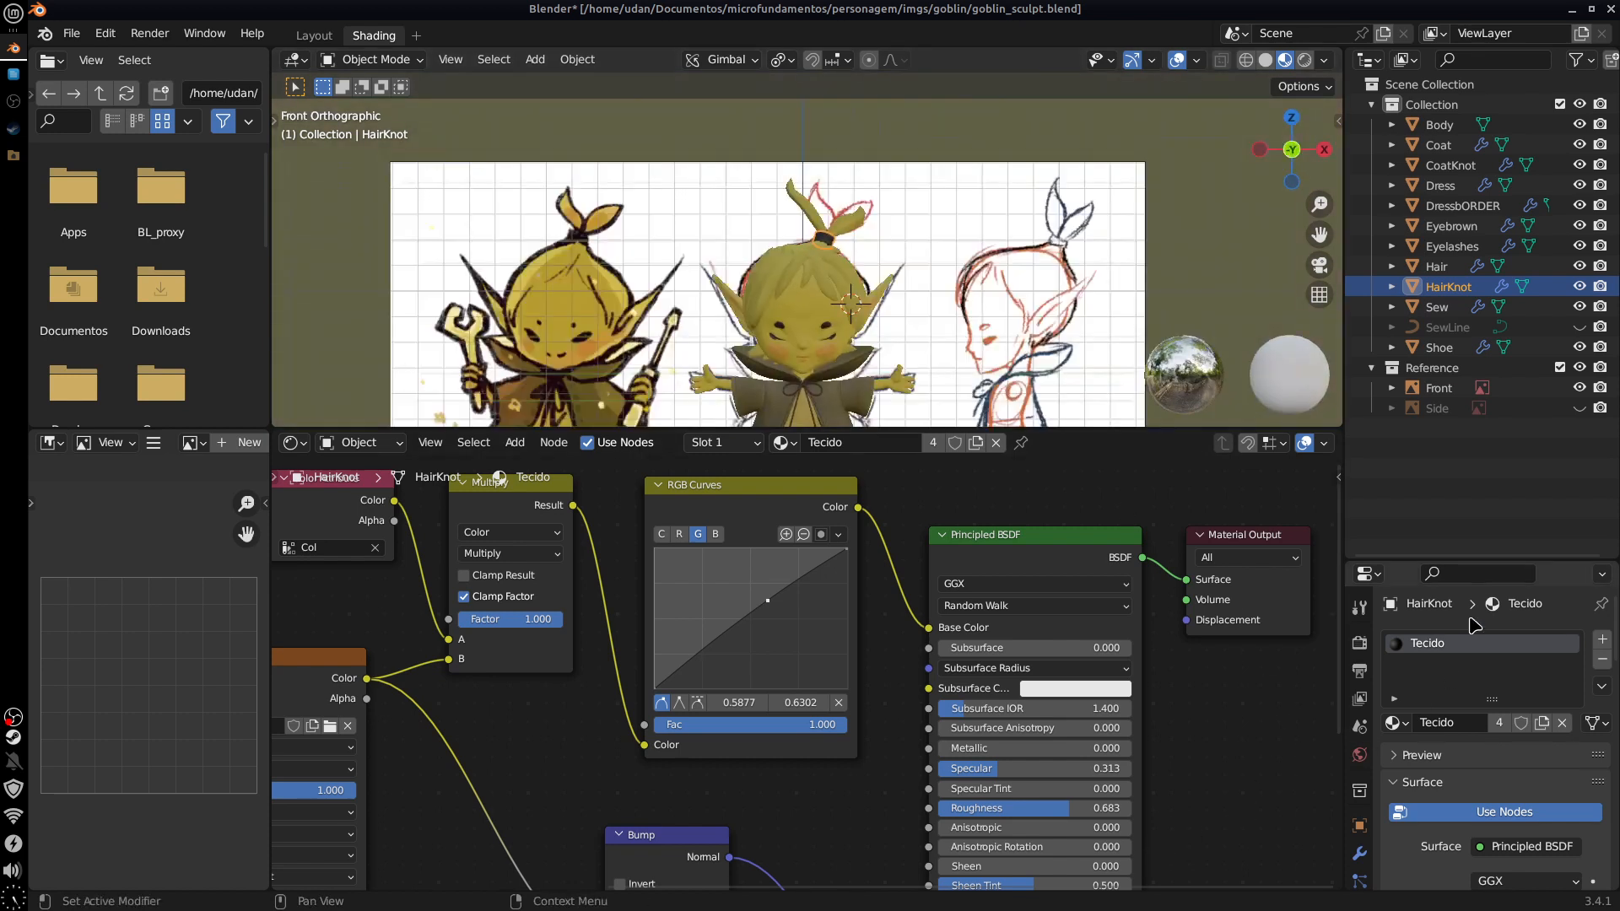
# Step: Enlarge the Properties editor and check the hair knot's object transform values, comparing the character with the Front reference
pyautogui.moveTo(1418, 560); pyautogui.dragTo(1418, 300)
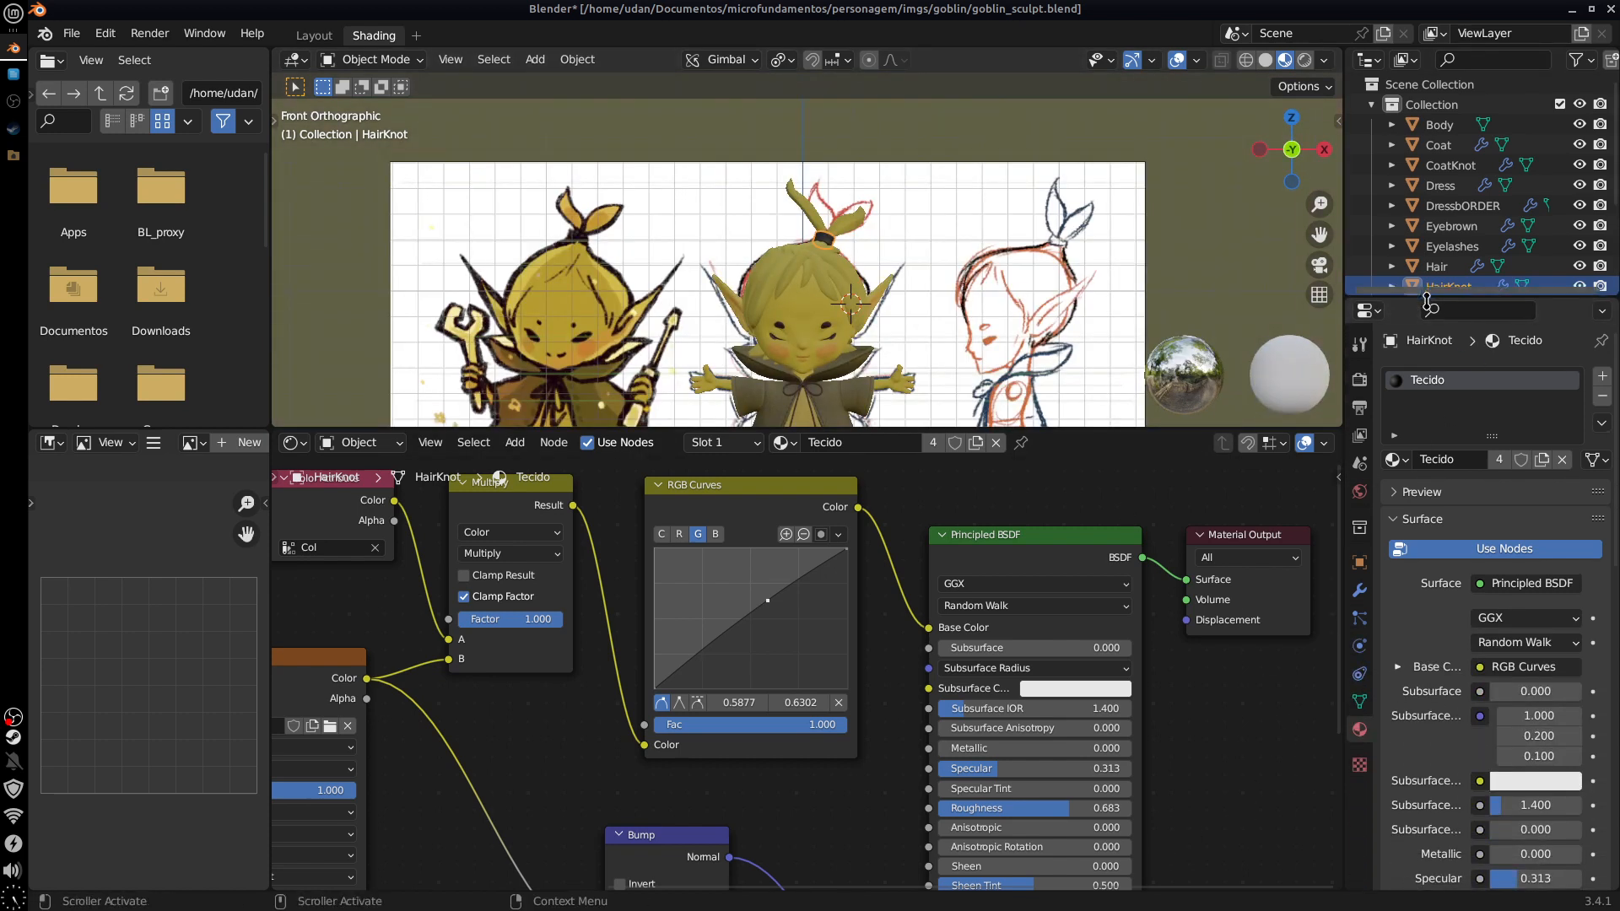
pyautogui.click(1359, 562)
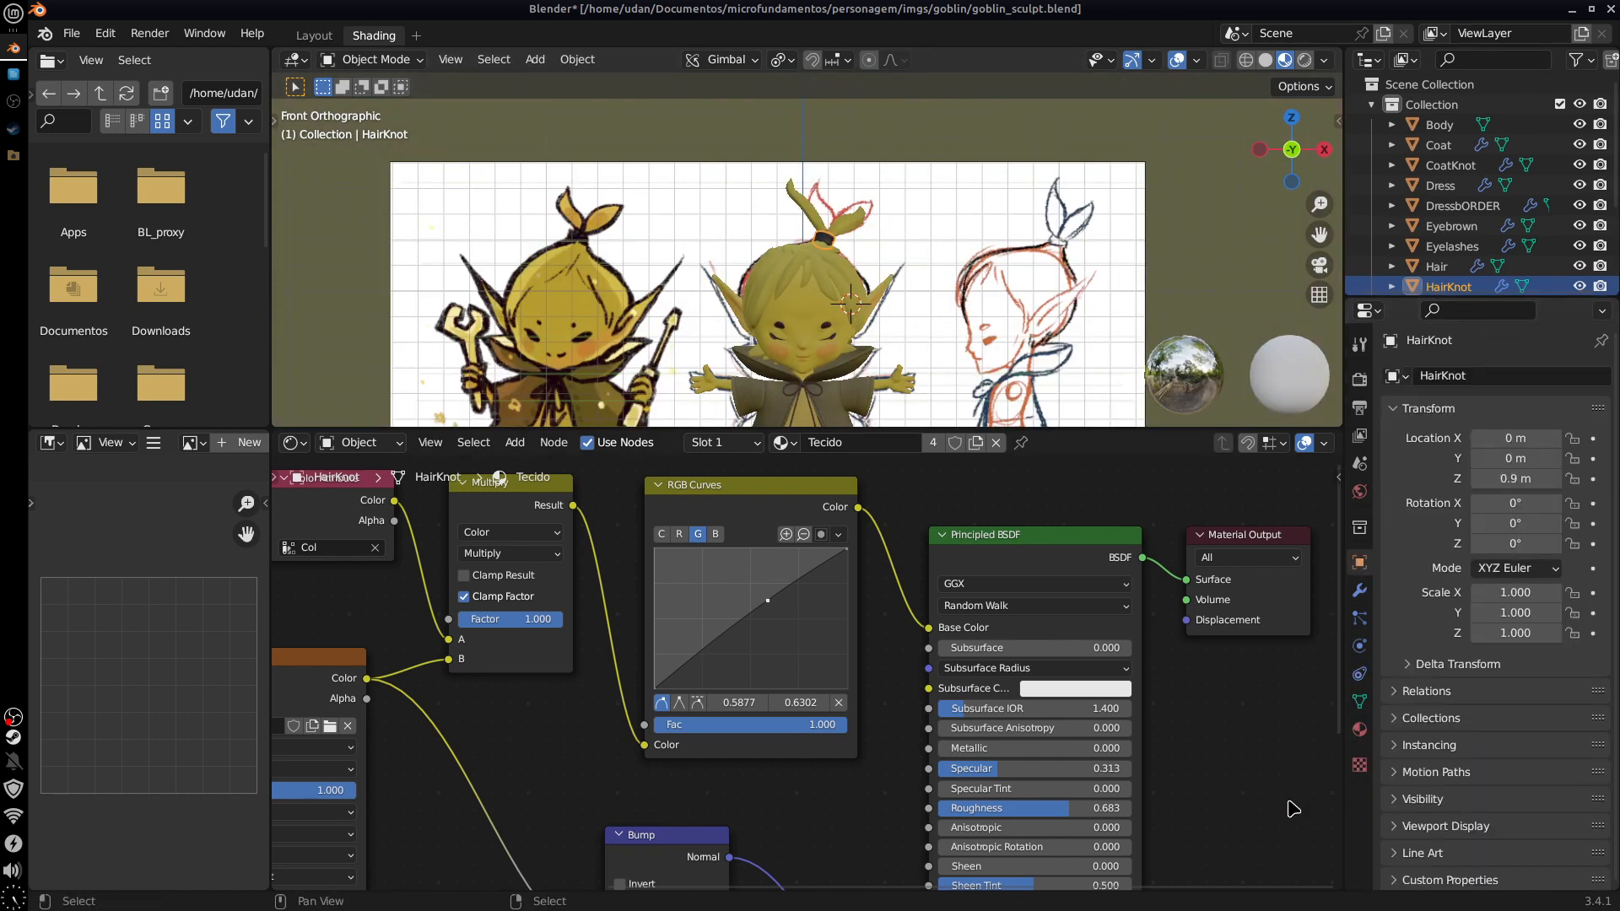
pyautogui.keyDown('shift'); pyautogui.moveTo(1070, 397); pyautogui.dragTo(961, 257, button='middle'); pyautogui.keyUp('shift')
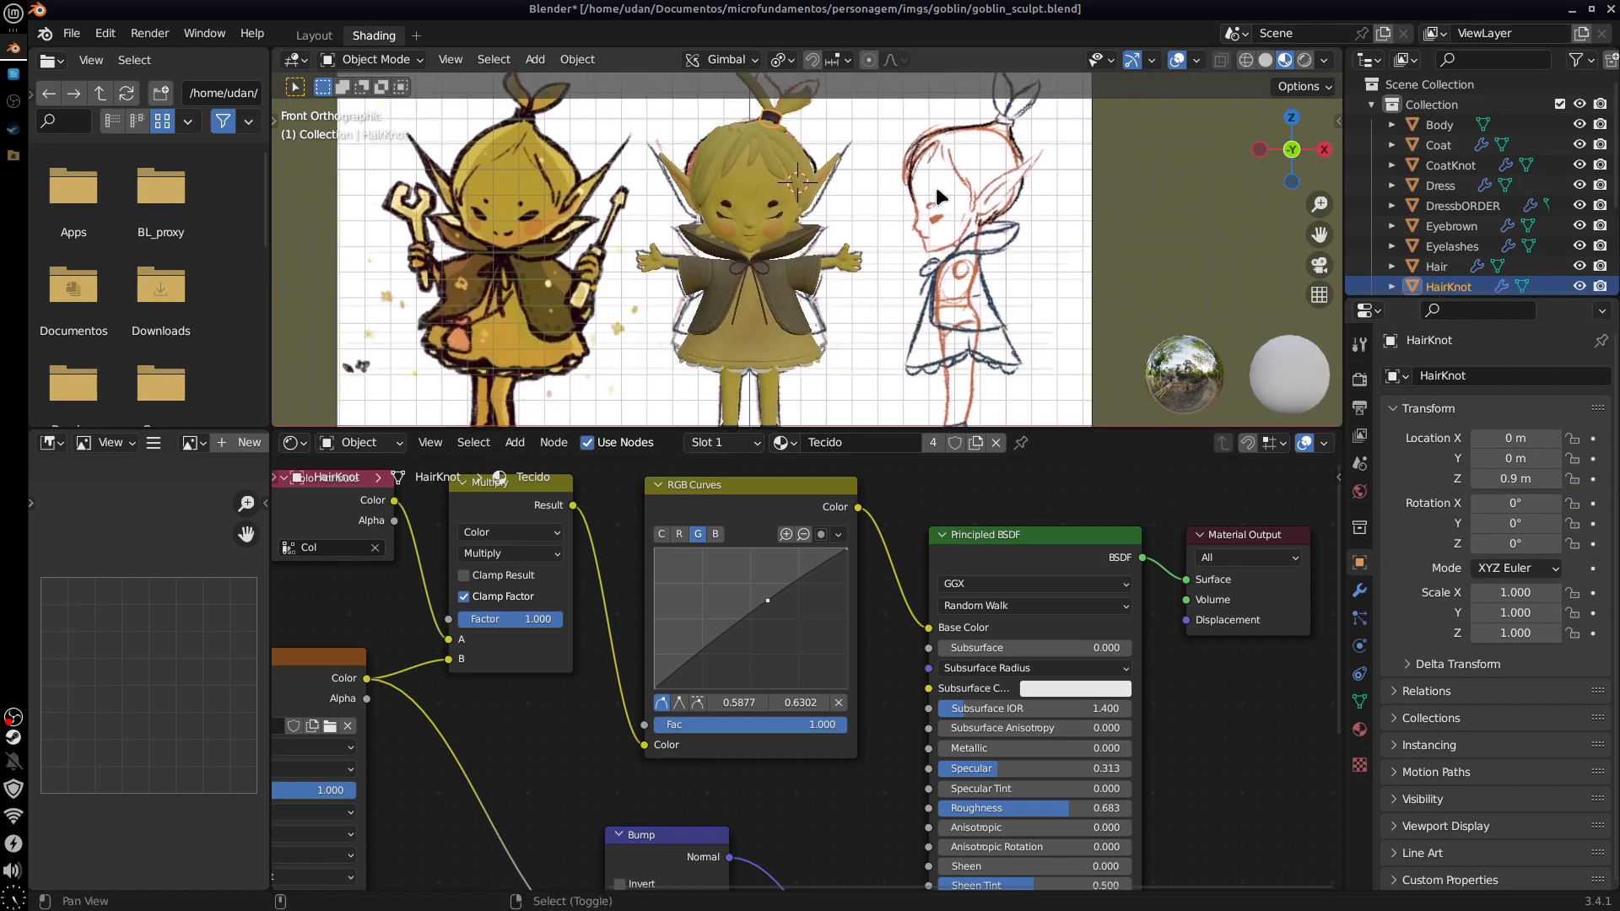
# Step: Switch to the Layout workspace, review the textured character in front view, and select the body
pyautogui.click(314, 35)
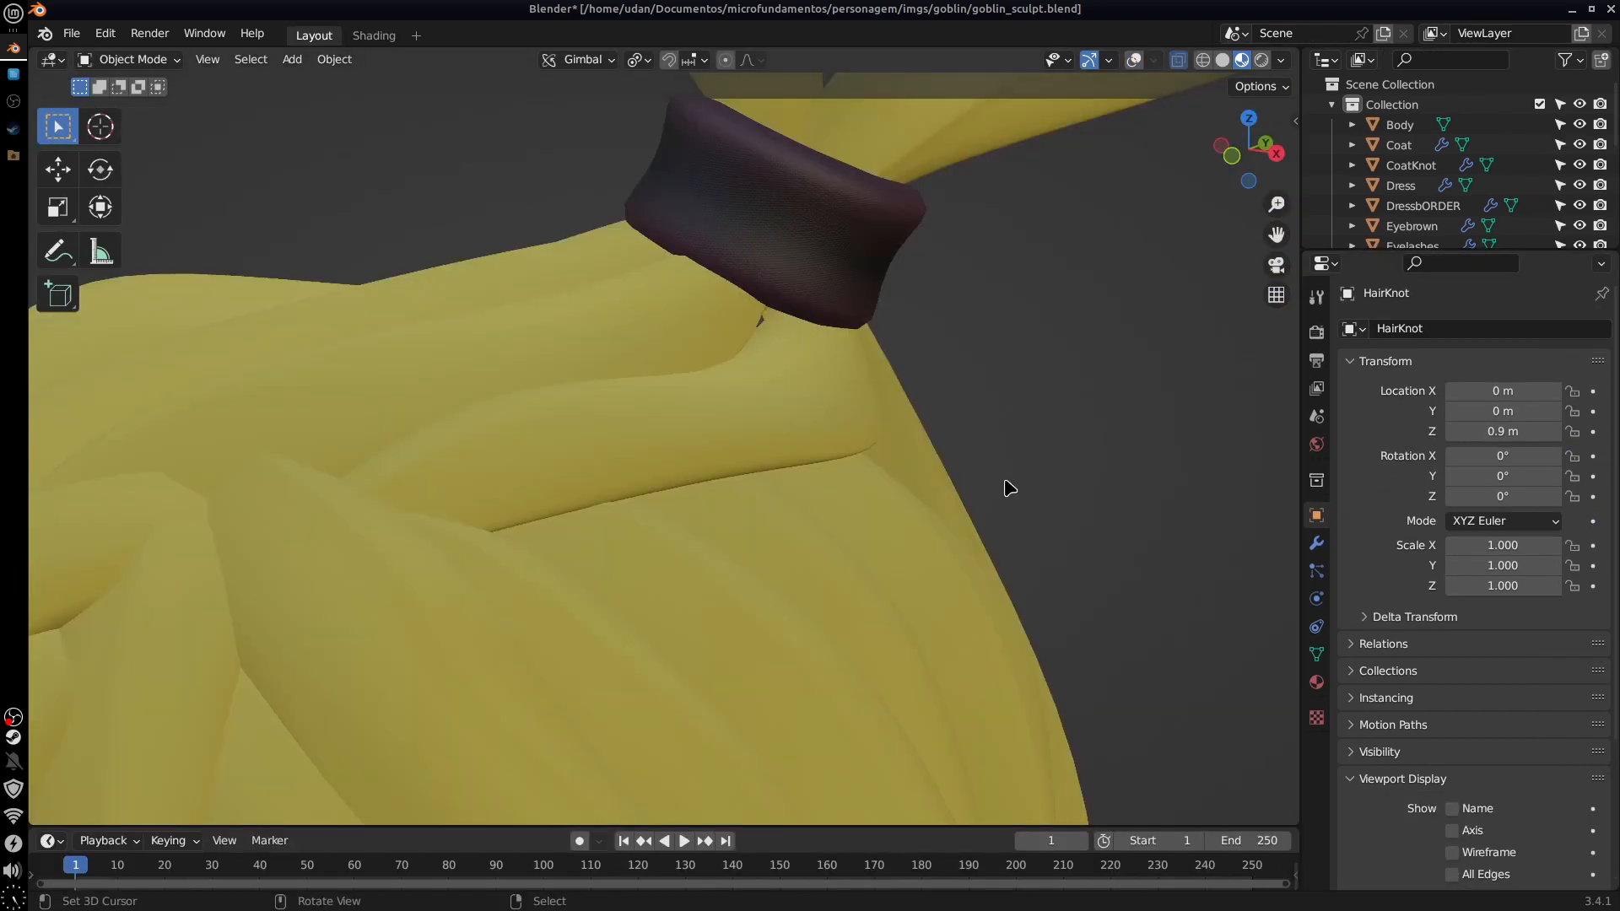
pyautogui.press('KP_1')
pyautogui.scroll(-8, 1011, 483)
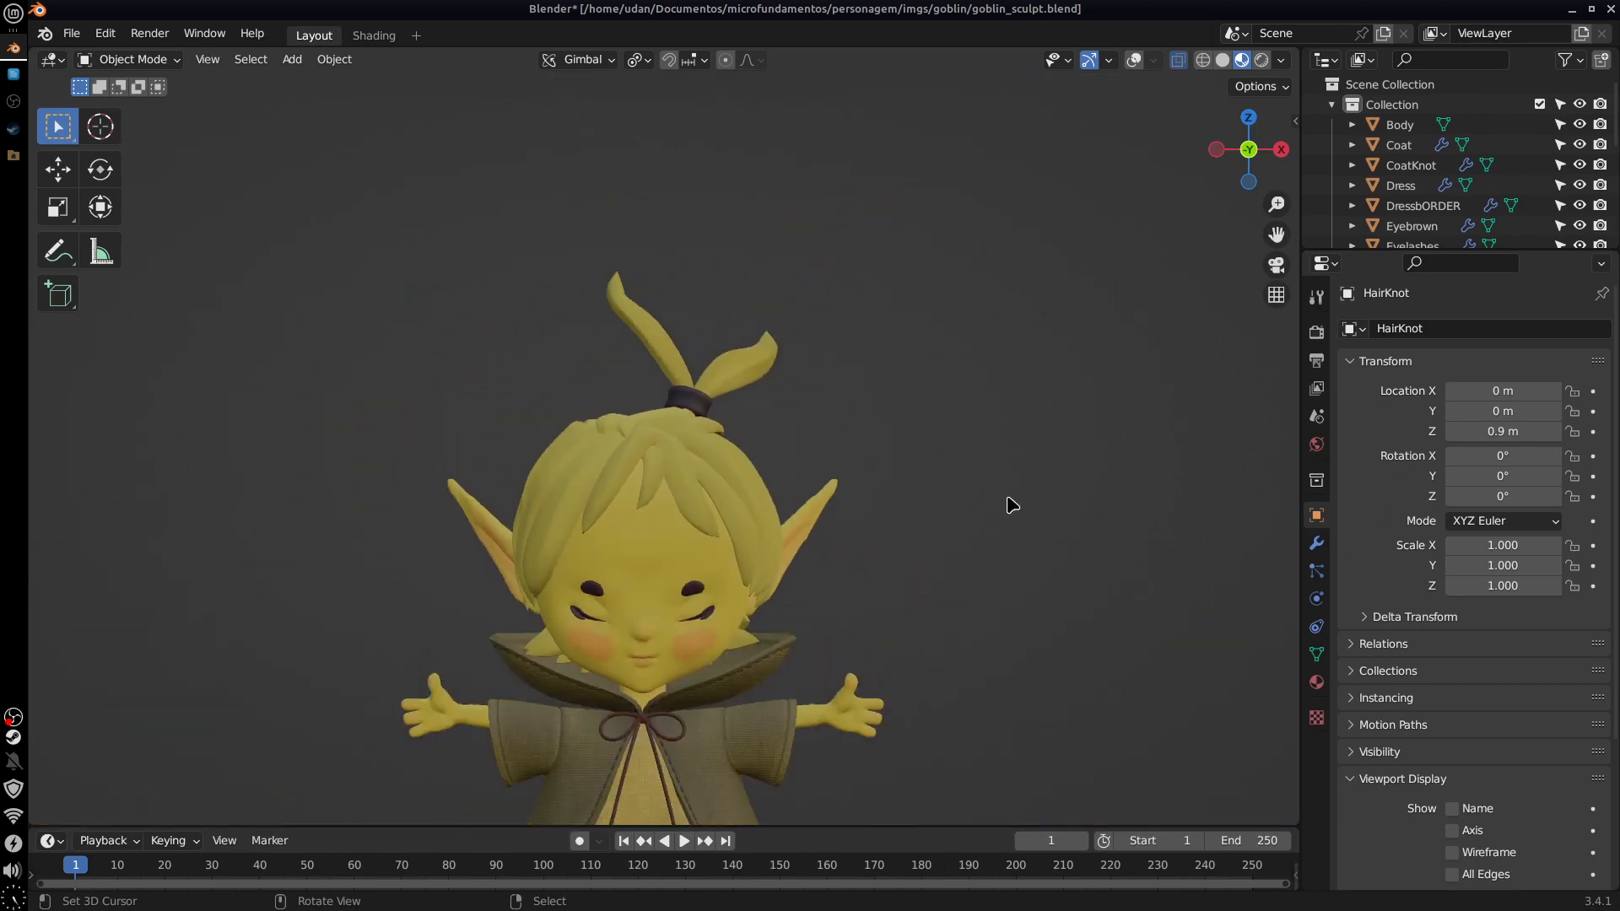
pyautogui.keyDown('shift'); pyautogui.moveTo(958, 590); pyautogui.dragTo(947, 344, button='middle'); pyautogui.keyUp('shift')
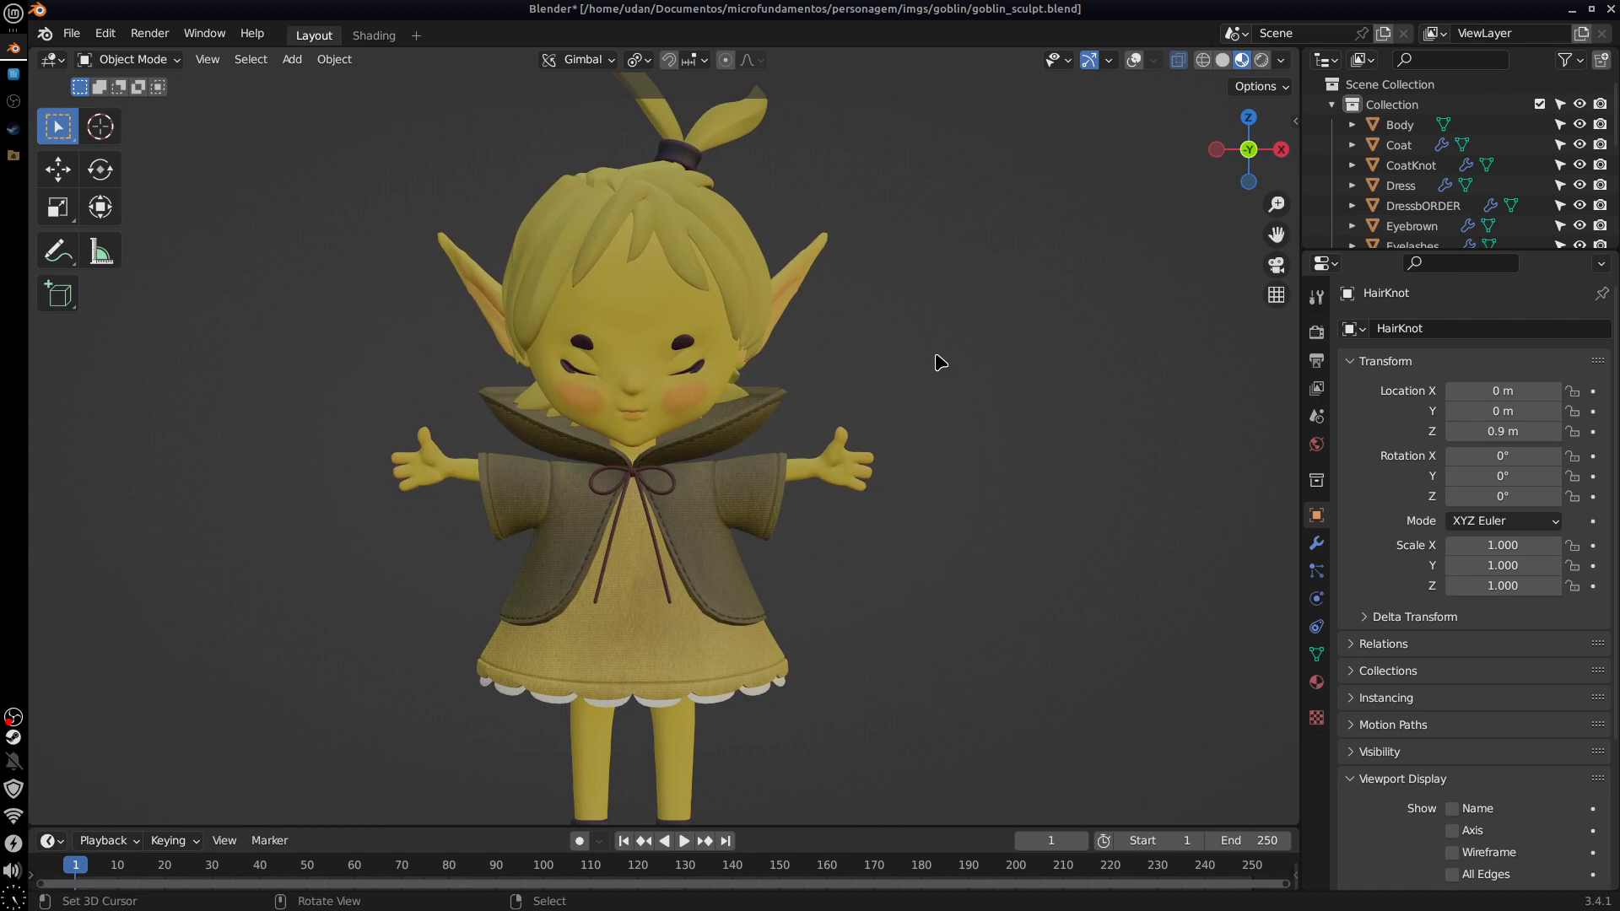
pyautogui.click(675, 743)
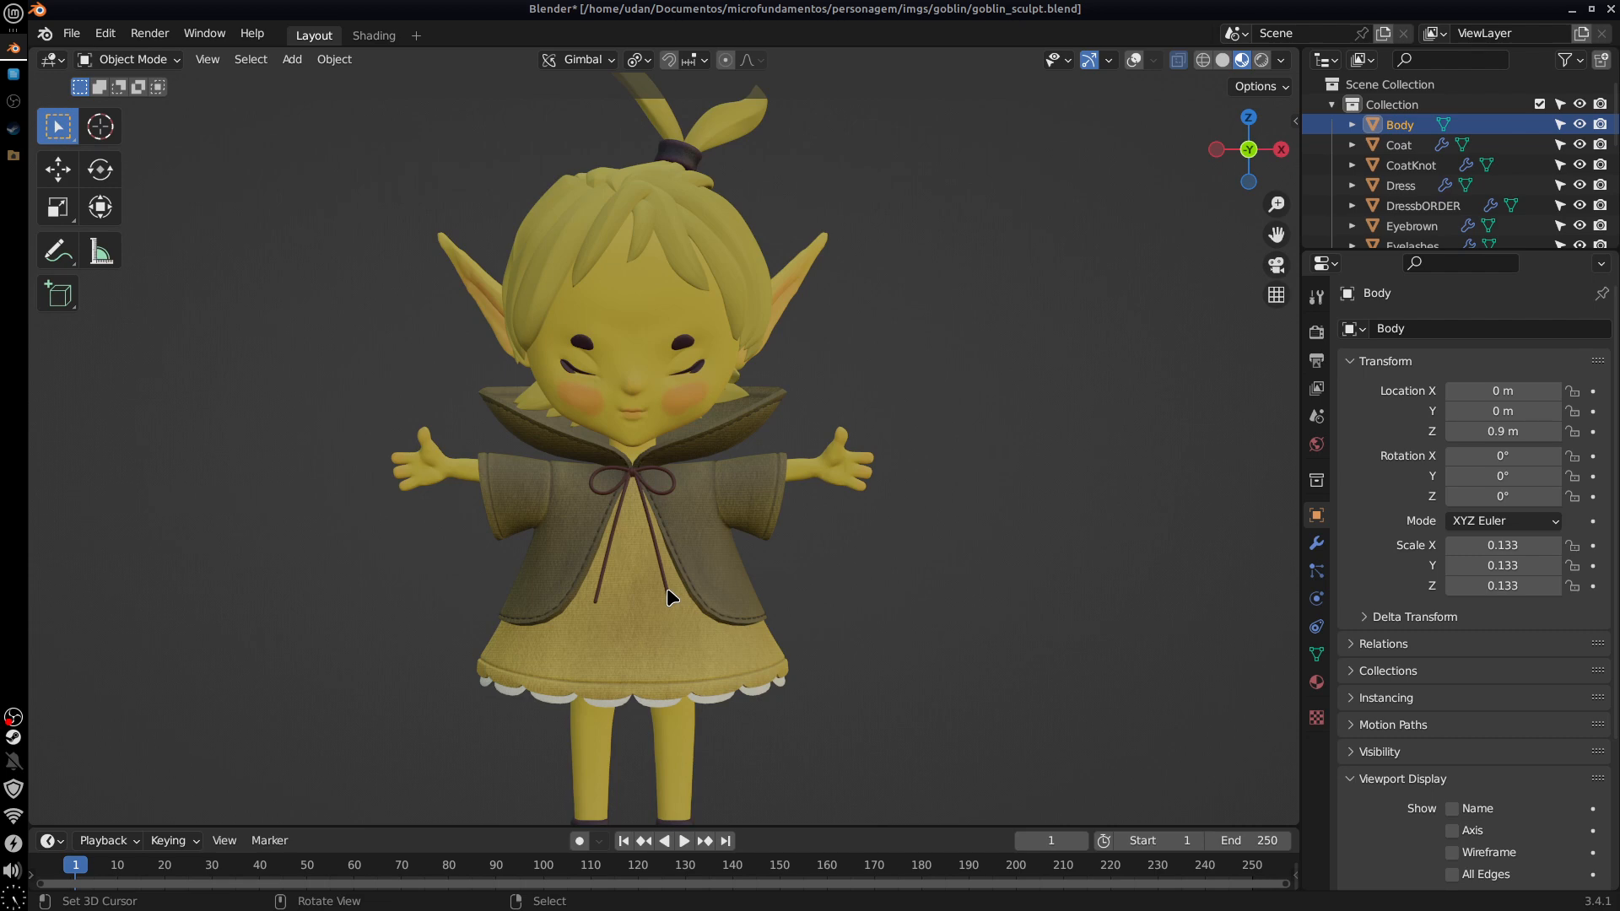
pyautogui.rightClick(14, 718)
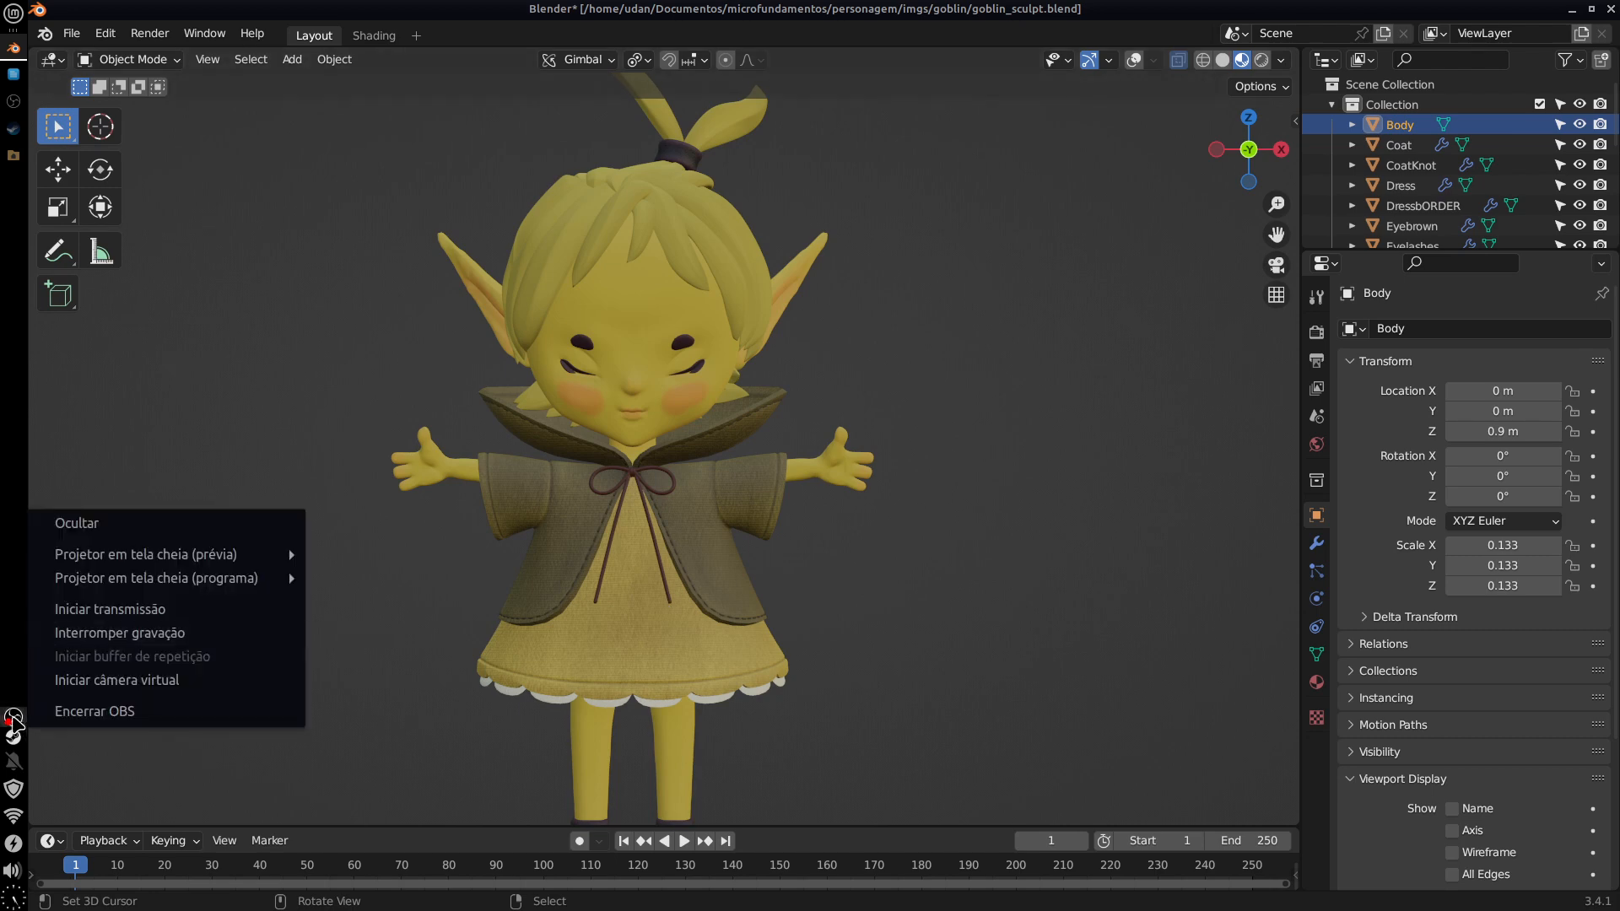